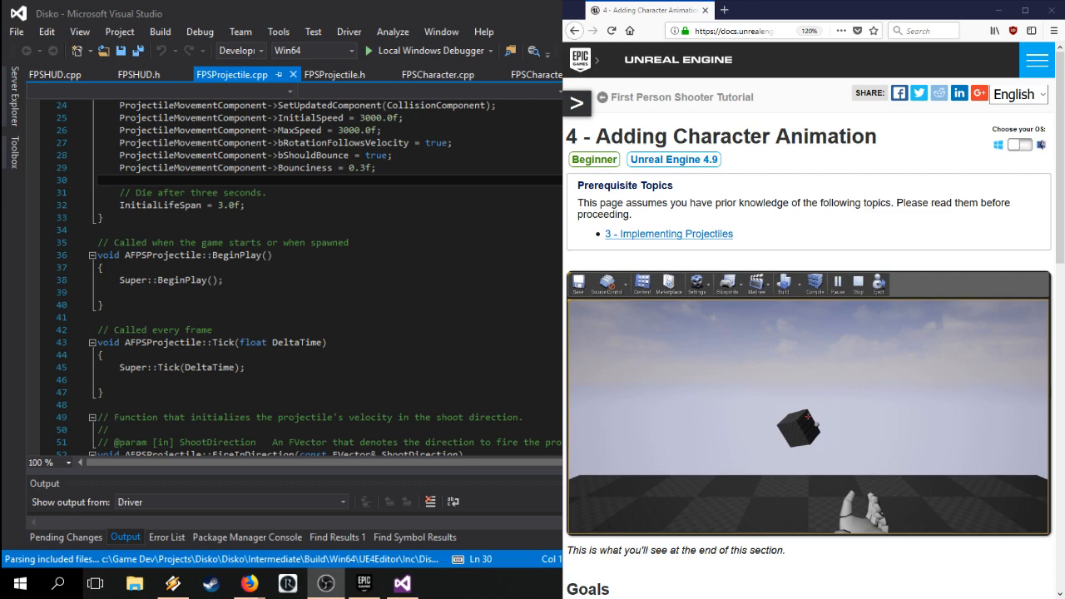
click(963, 13)
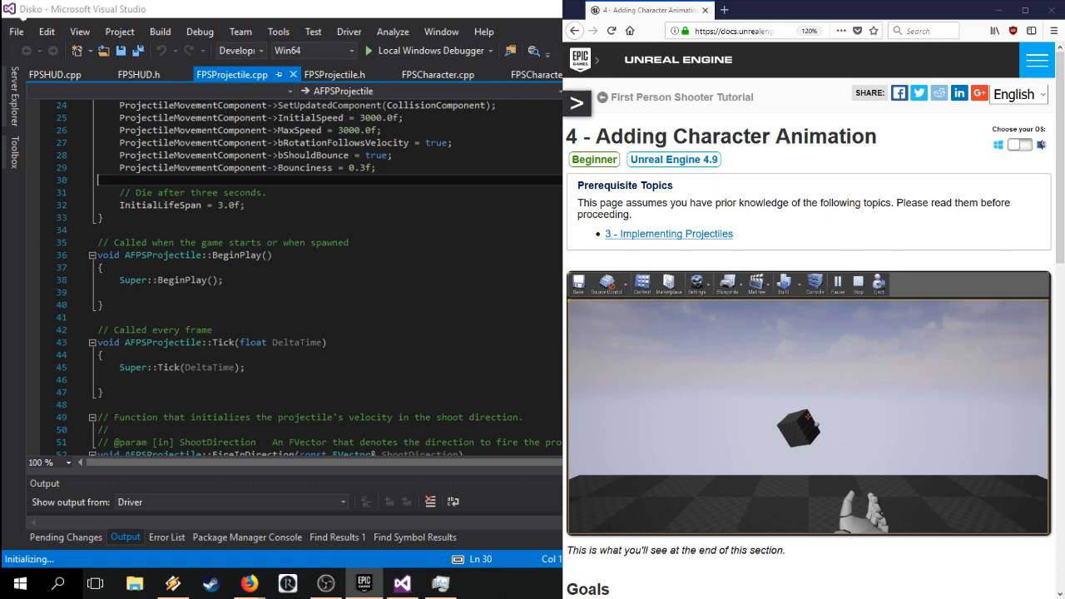
click(509, 328)
scroll(509, 328, down, 3)
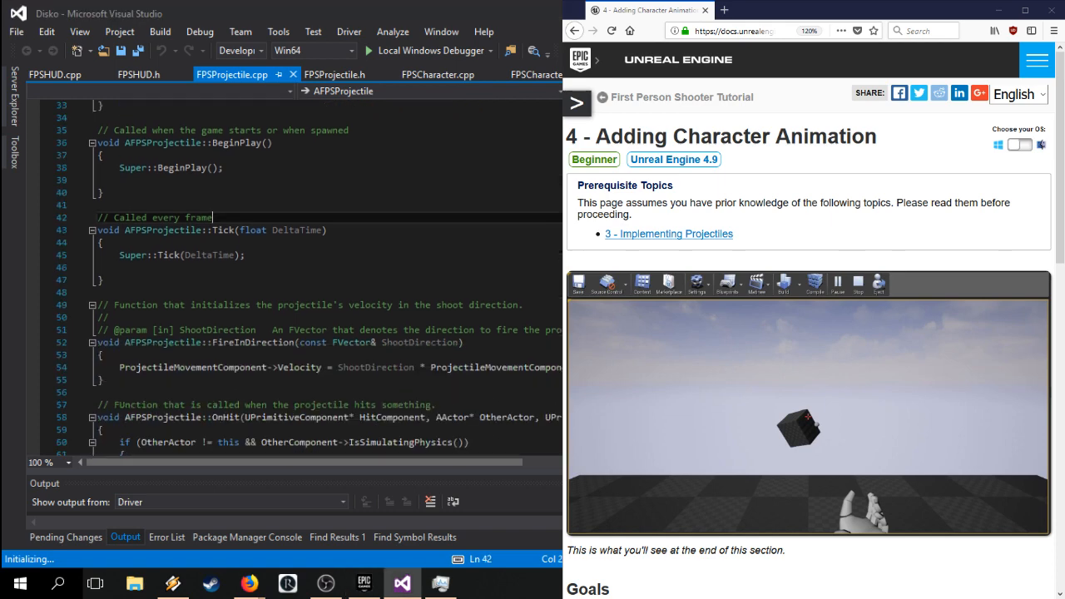
scroll(430, 292, up, 6)
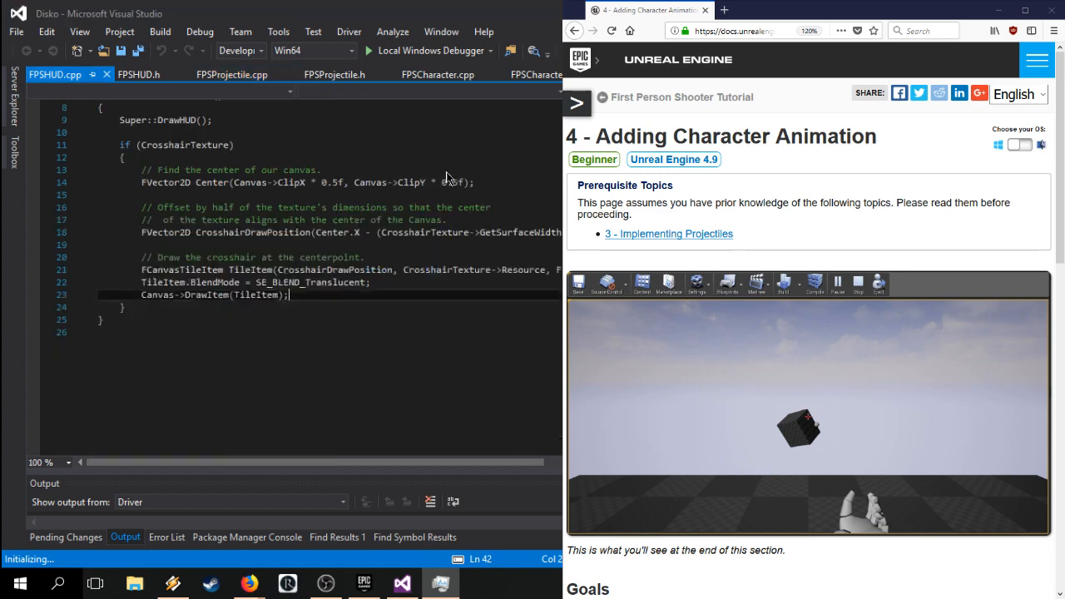
scroll(447, 171, down, 5)
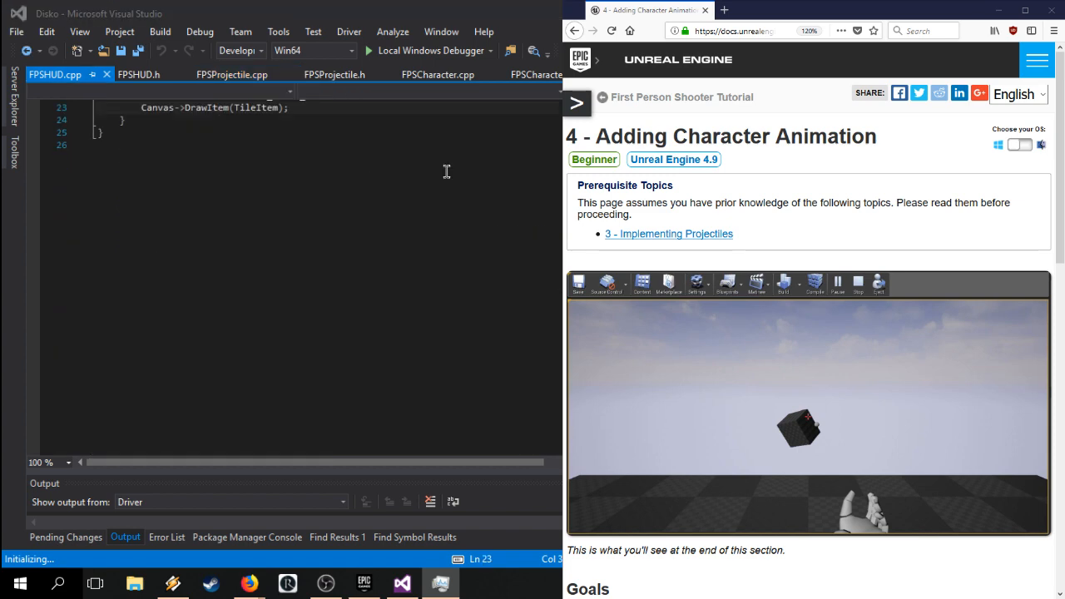
scroll(456, 176, up, 7)
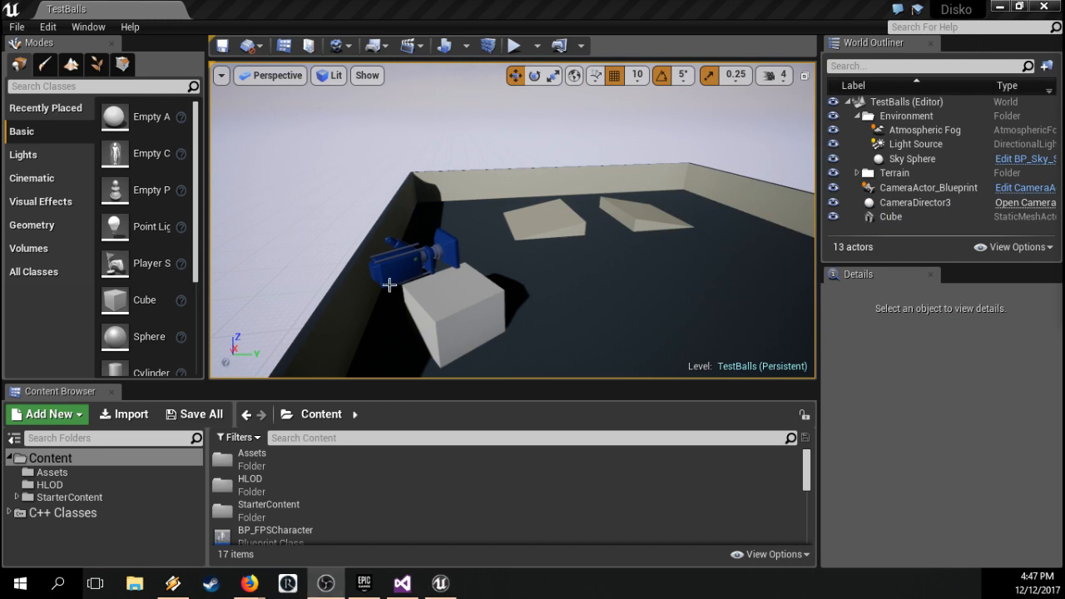
Step: Open the FPSMaps level from the project's Content folder
right_drag(440, 157, 532, 174)
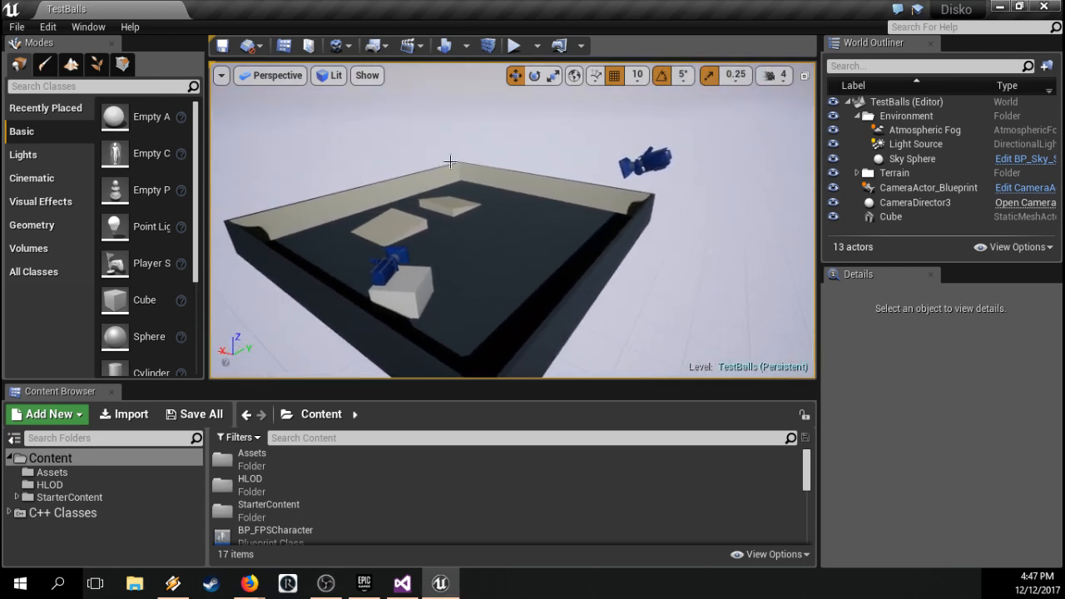
right_drag(450, 162, 487, 200)
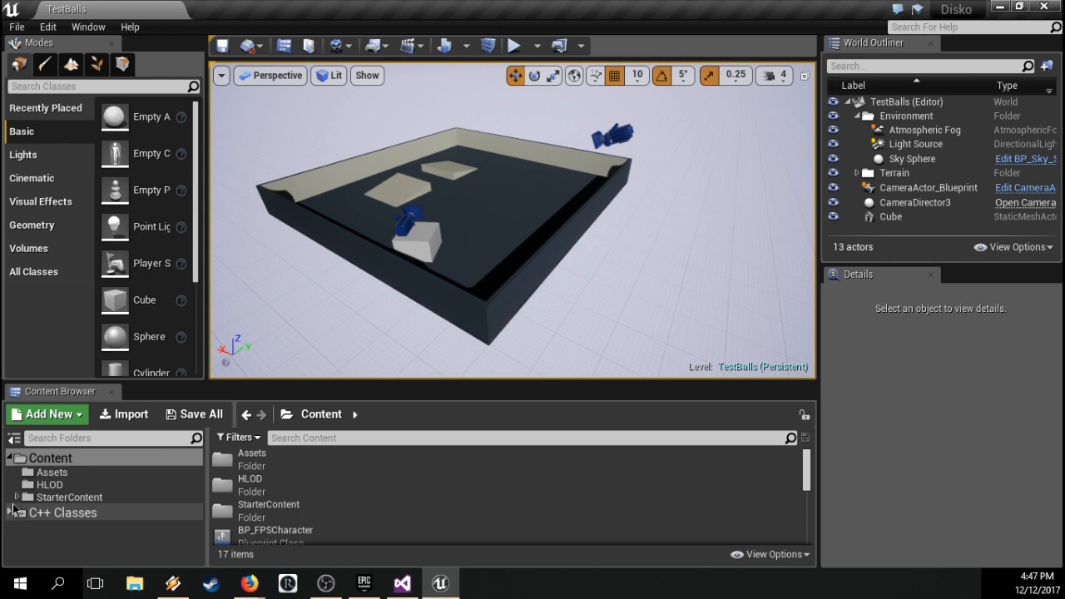
scroll(368, 492, down, 6)
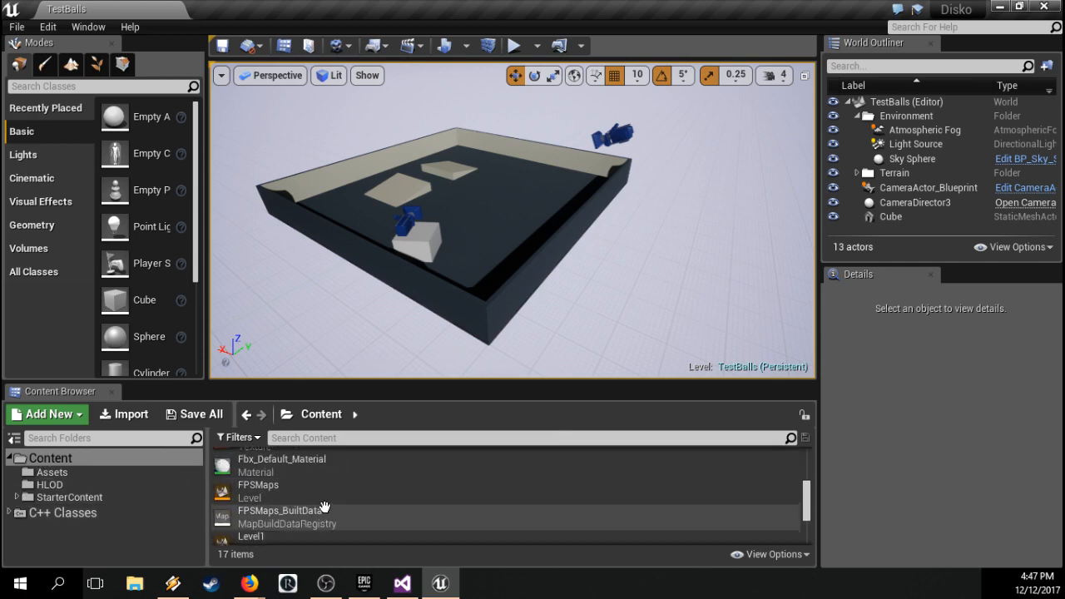
scroll(336, 475, up, 1)
double_click(339, 492)
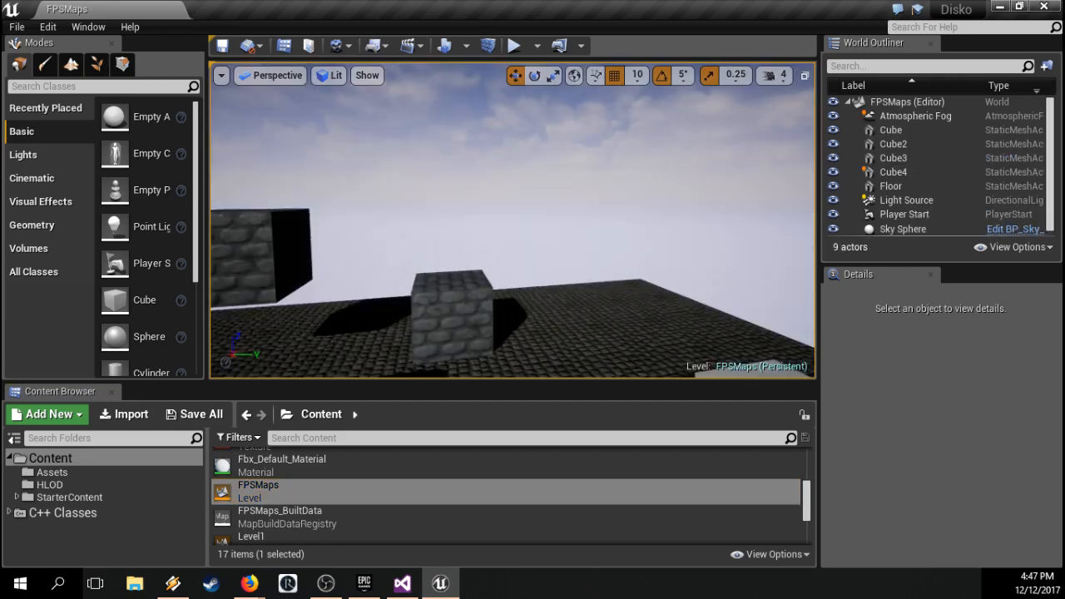
Step: Look over the FPSMaps level from several angles, examining the cubes, the floor and the player start
right_click(552, 231)
click(551, 226)
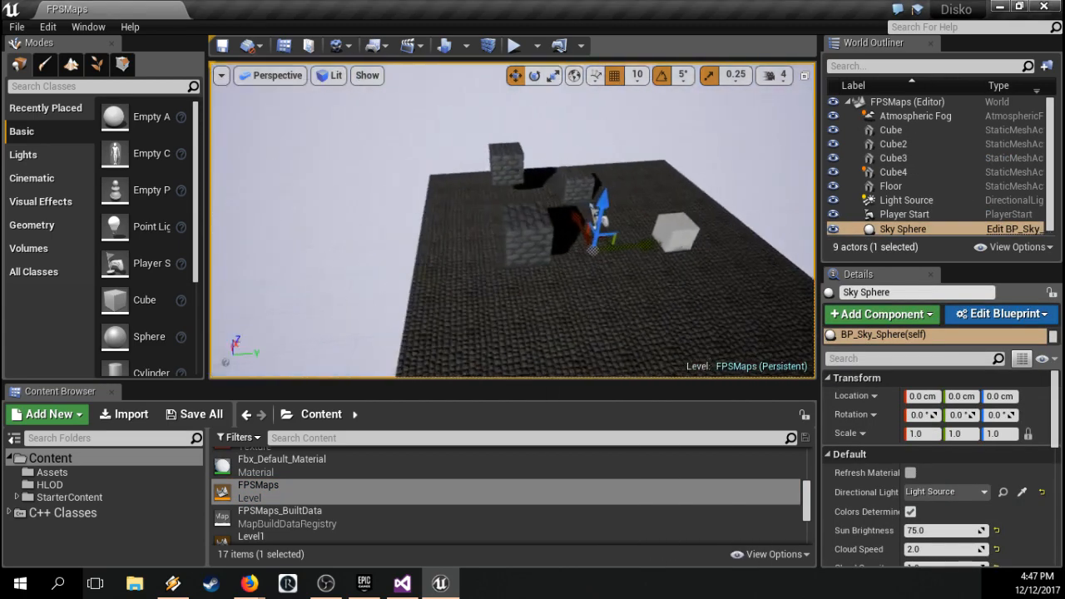
right_drag(552, 226, 642, 174)
key(w)
key(s)
key(a)
key(a)
key(d)
key(s)
key(a)
key(s)
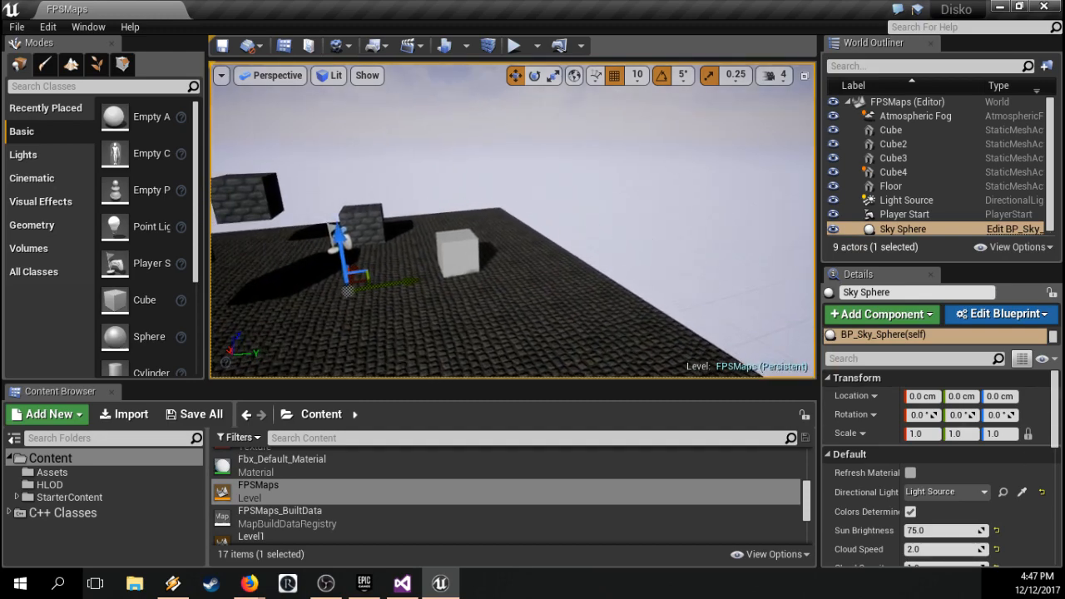
key(alt+Tab)
right_drag(633, 250, 495, 254)
key(w)
key(s)
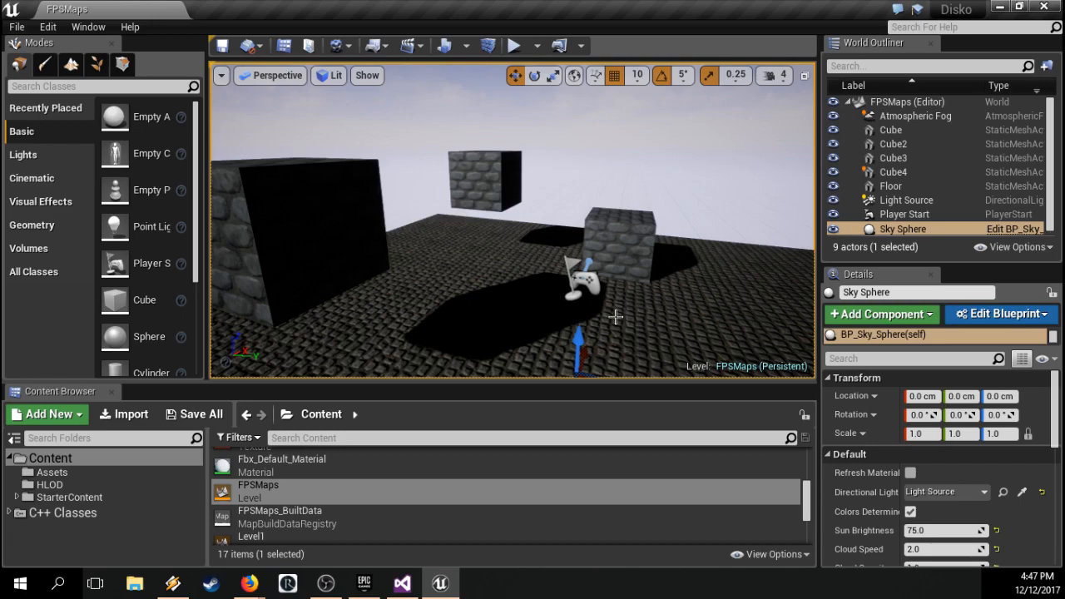
key(d)
right_drag(568, 186, 375, 242)
key(s)
key(d)
key(a)
right_drag(499, 133, 627, 116)
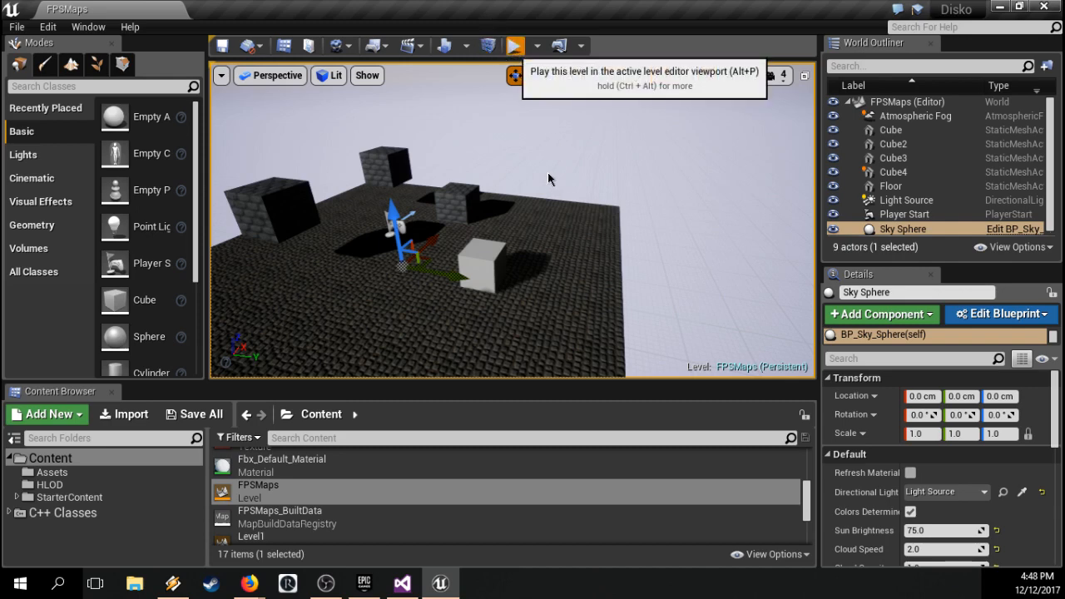
Step: Play-test the FPSMaps level in the viewport, moving the character around and firing projectiles, and end the play session
key(alt+p)
click(512, 220)
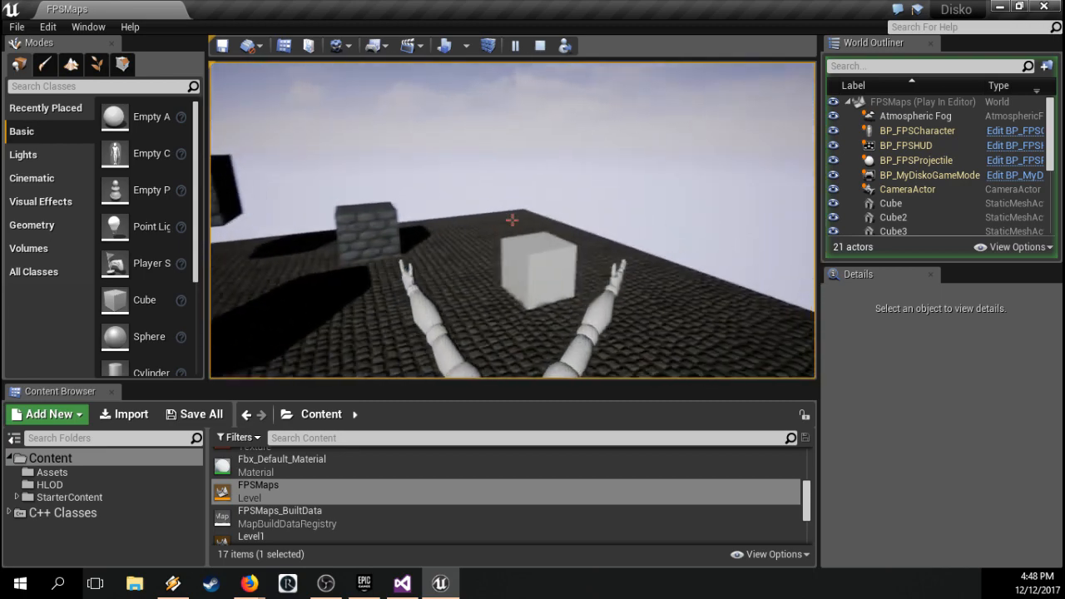
key(a)
key(d)
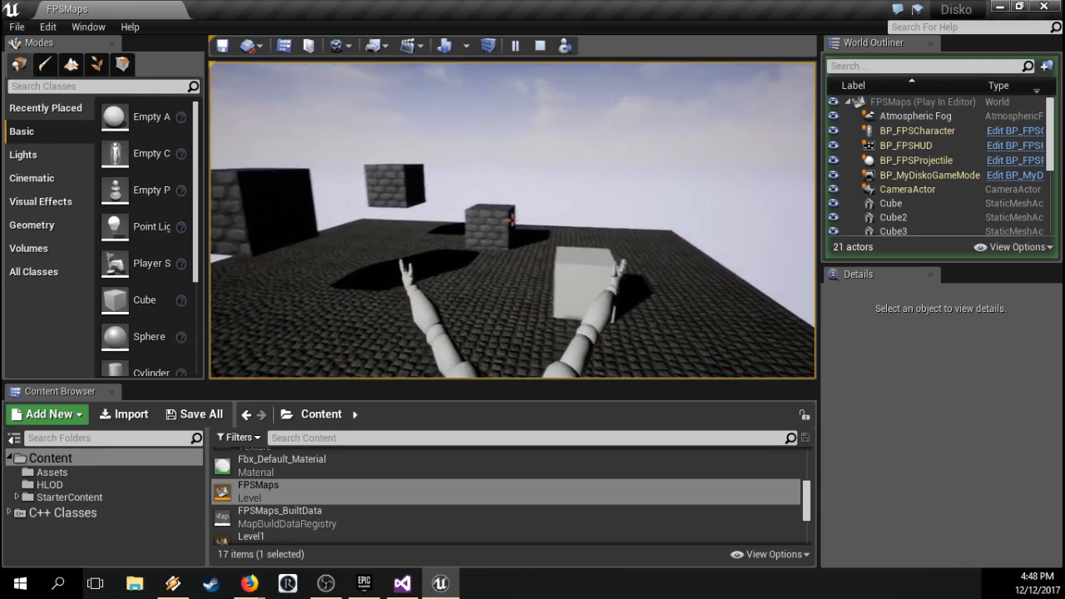
click(511, 220)
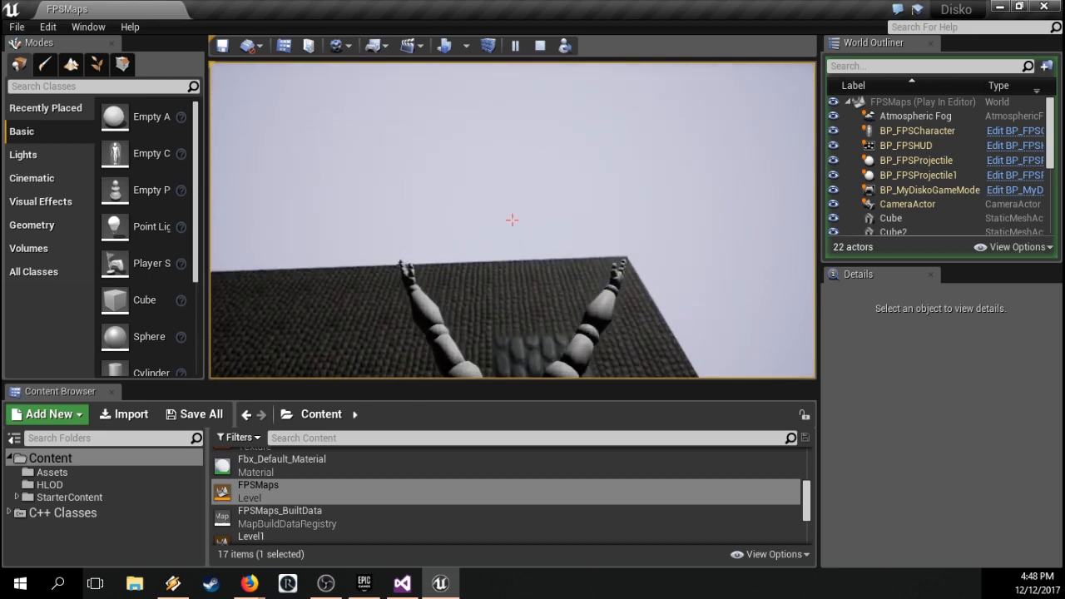
click(512, 220)
click(512, 220)
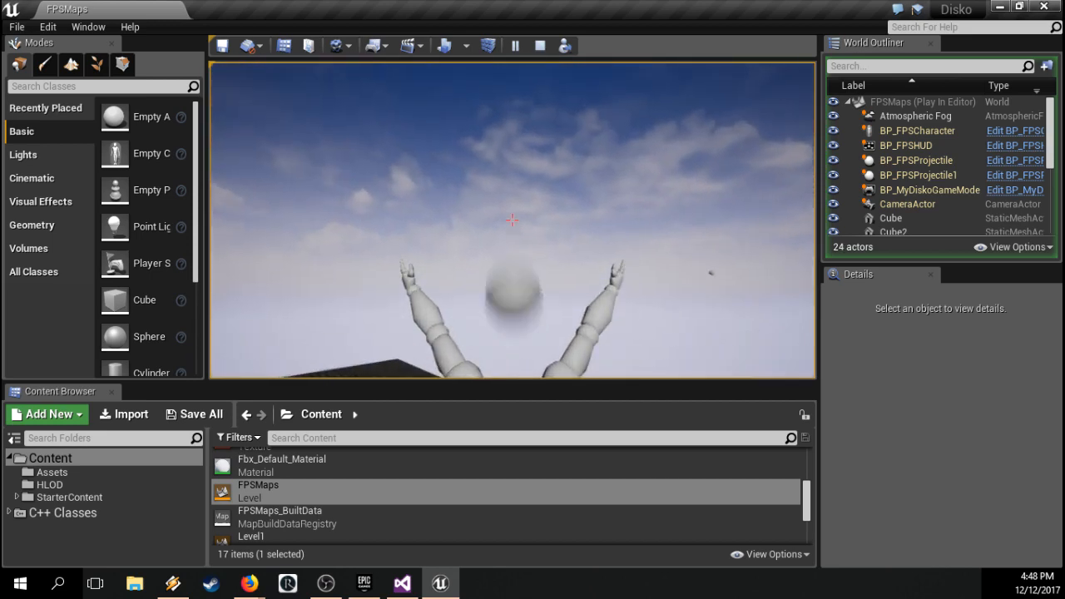
click(512, 220)
click(512, 220)
click(512, 220)
click(512, 219)
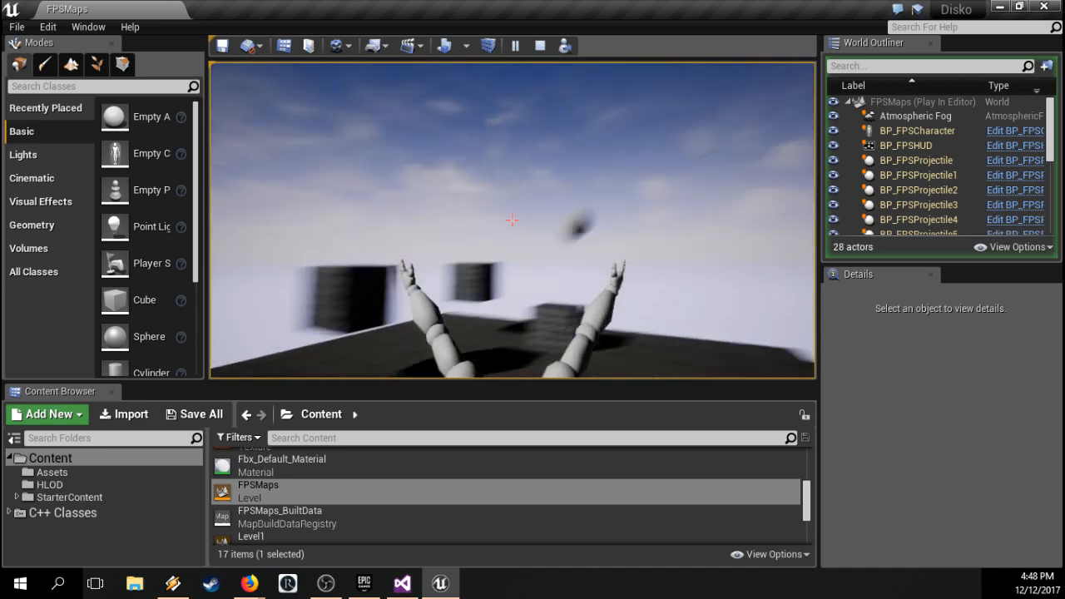
click(512, 220)
click(512, 220)
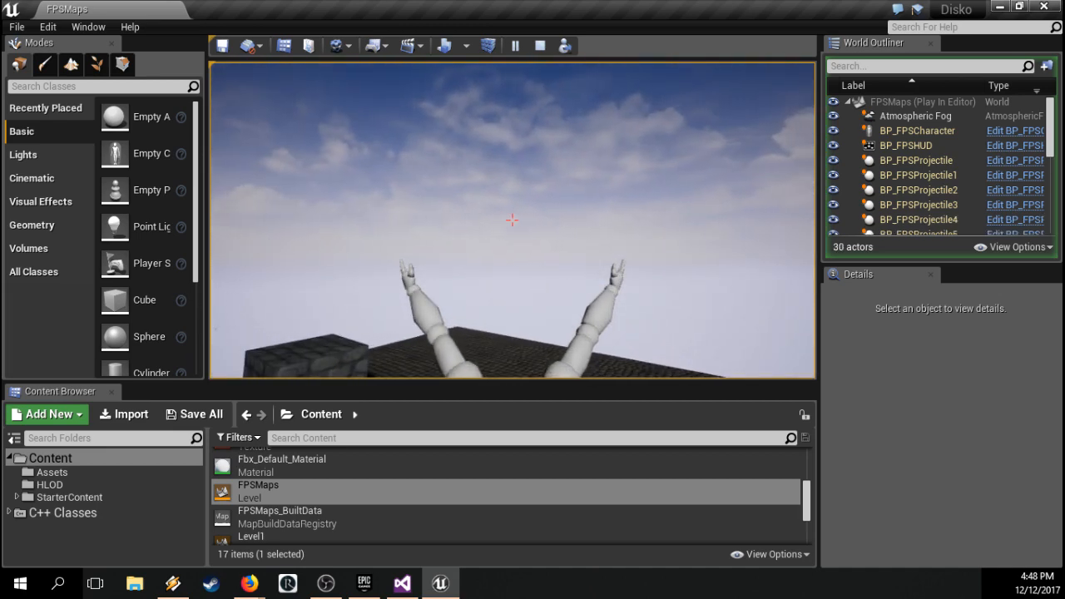
key(Escape)
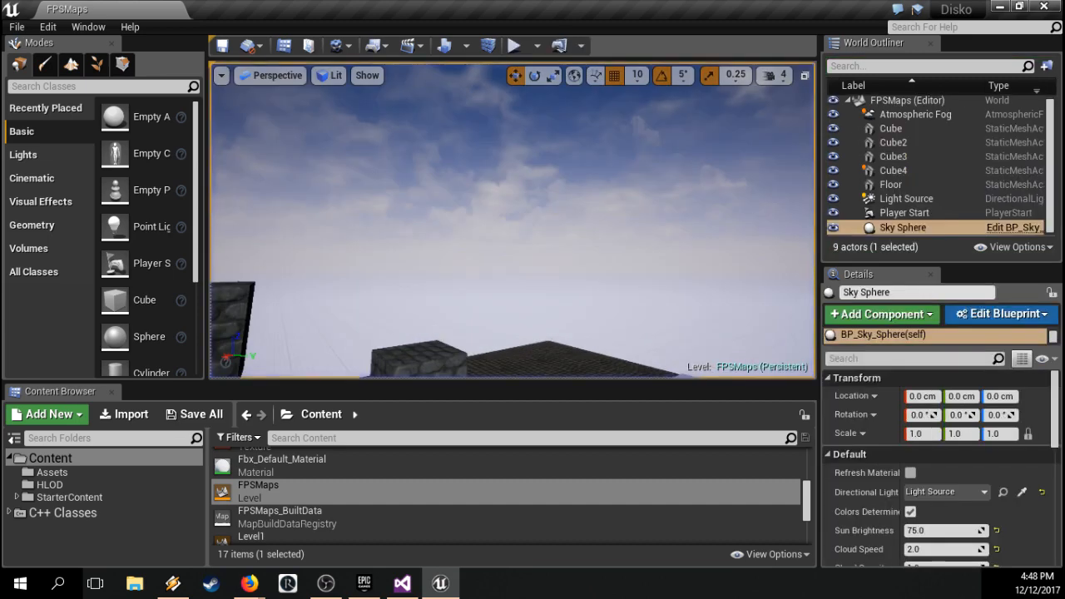
Step: Switch to the browser, review the Adding Character Animation goals and steps, and open 4.1 - Animating your Character
key(alt+Tab)
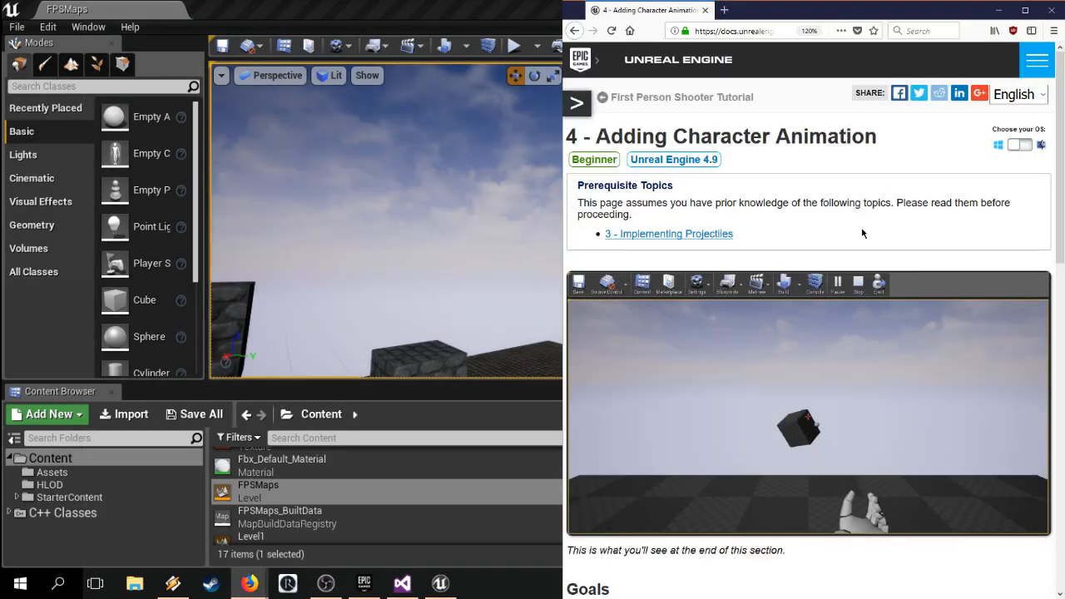
scroll(861, 227, down, 3)
scroll(849, 260, down, 2)
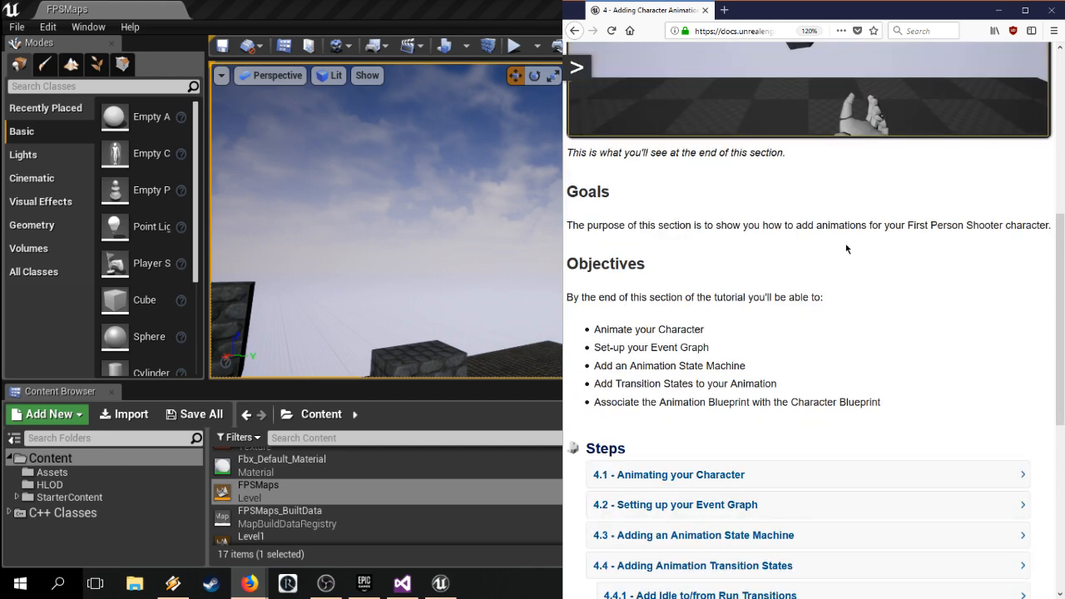
scroll(777, 255, down, 1)
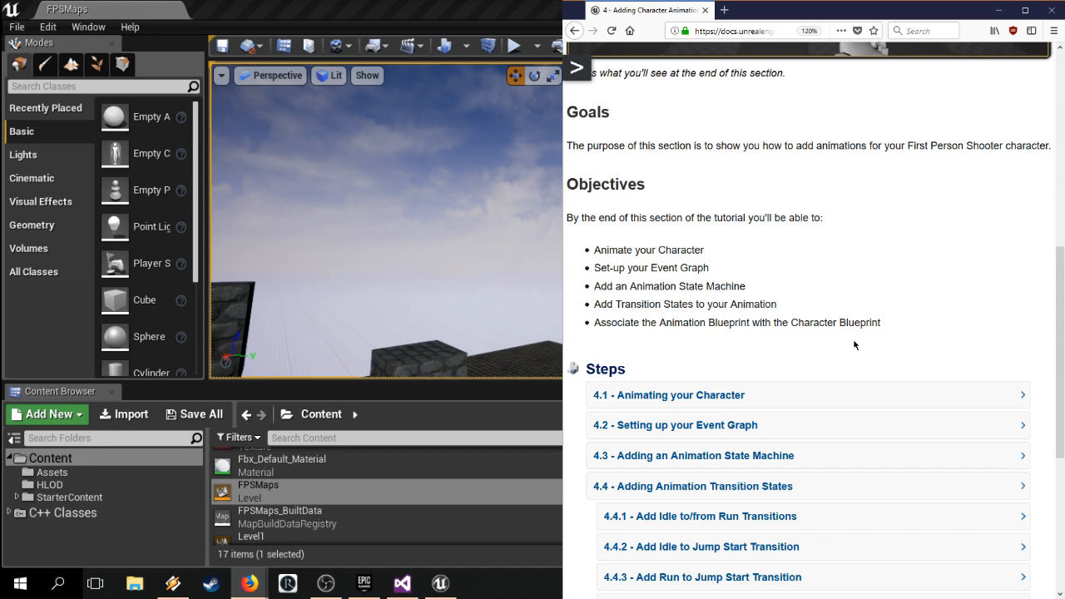
scroll(774, 283, down, 4)
scroll(832, 316, up, 2)
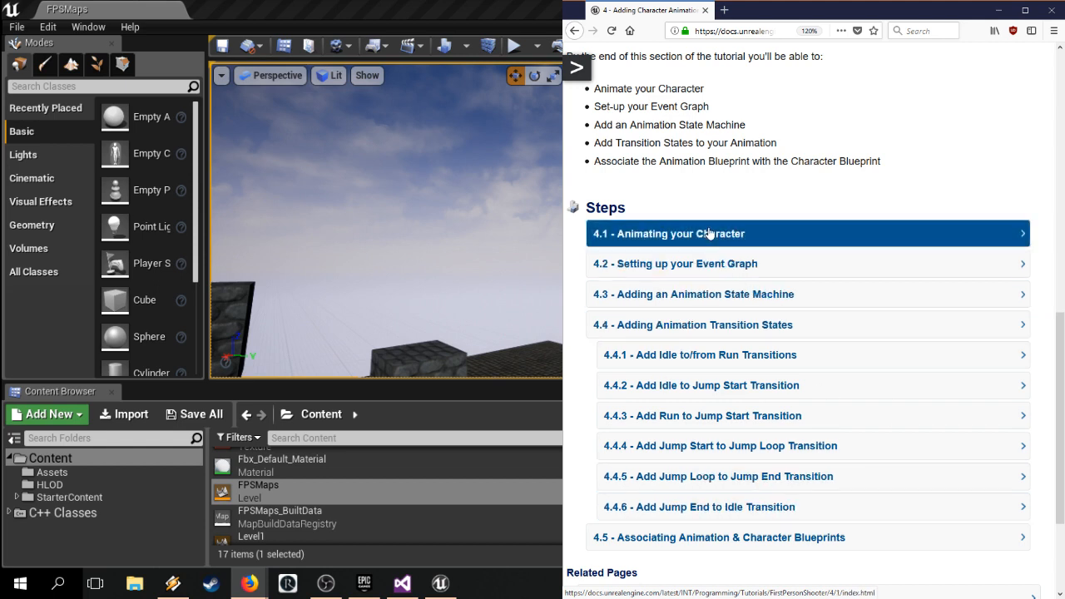
click(663, 236)
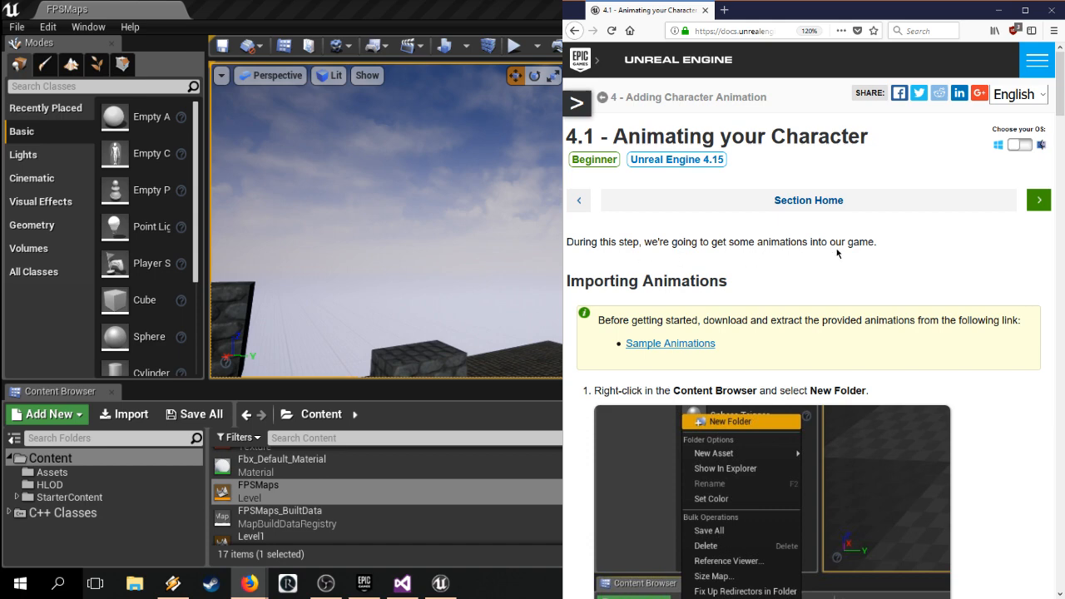
Step: Download the Sample Animations linked under Importing Animations on the tutorial page
scroll(826, 312, down, 1)
scroll(825, 310, down, 1)
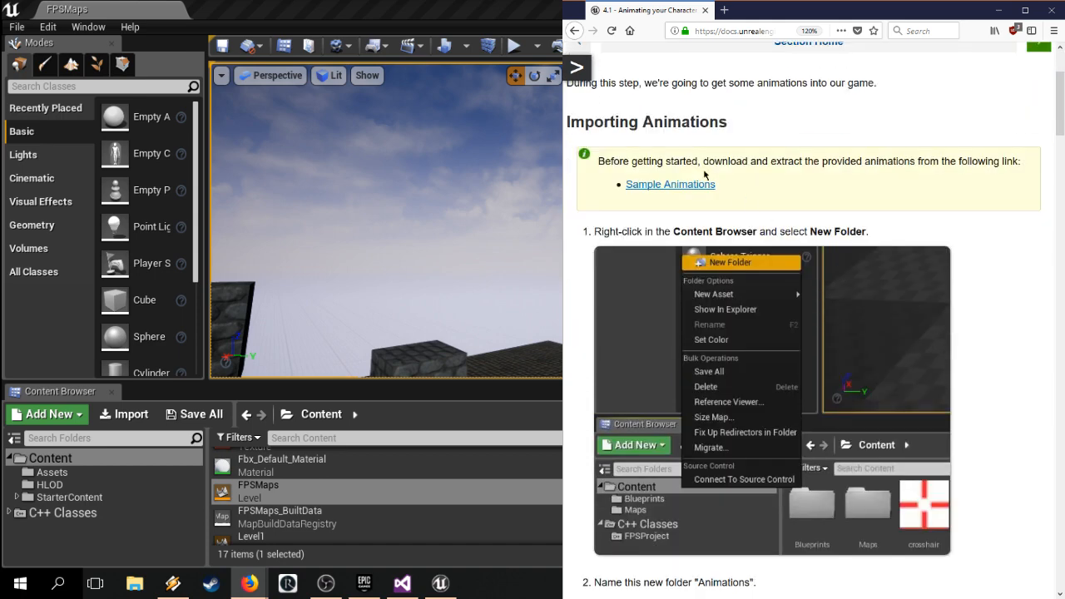
click(651, 187)
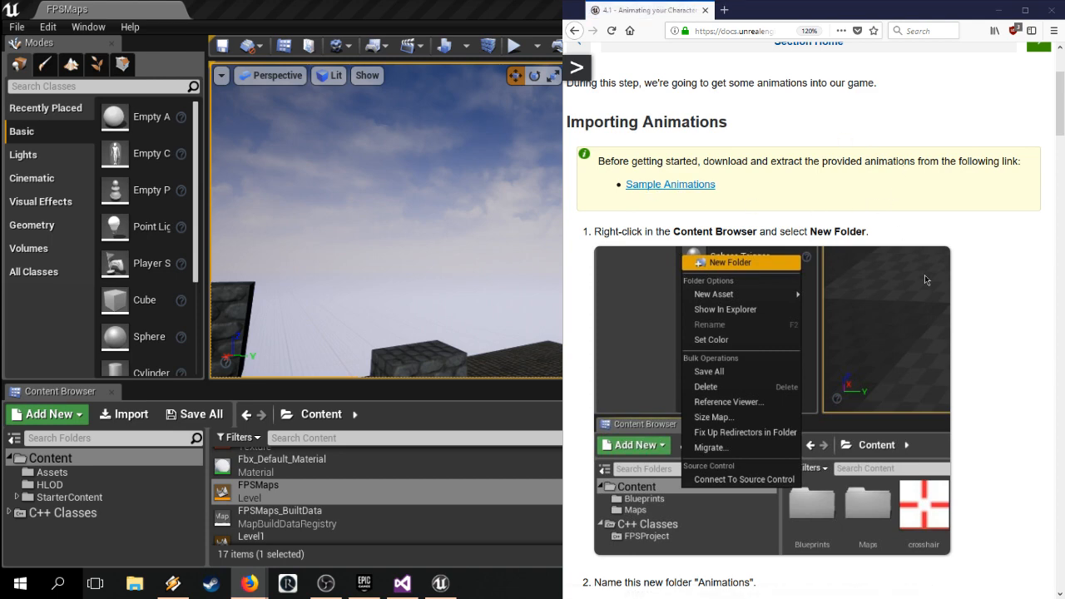
scroll(766, 218, down, 1)
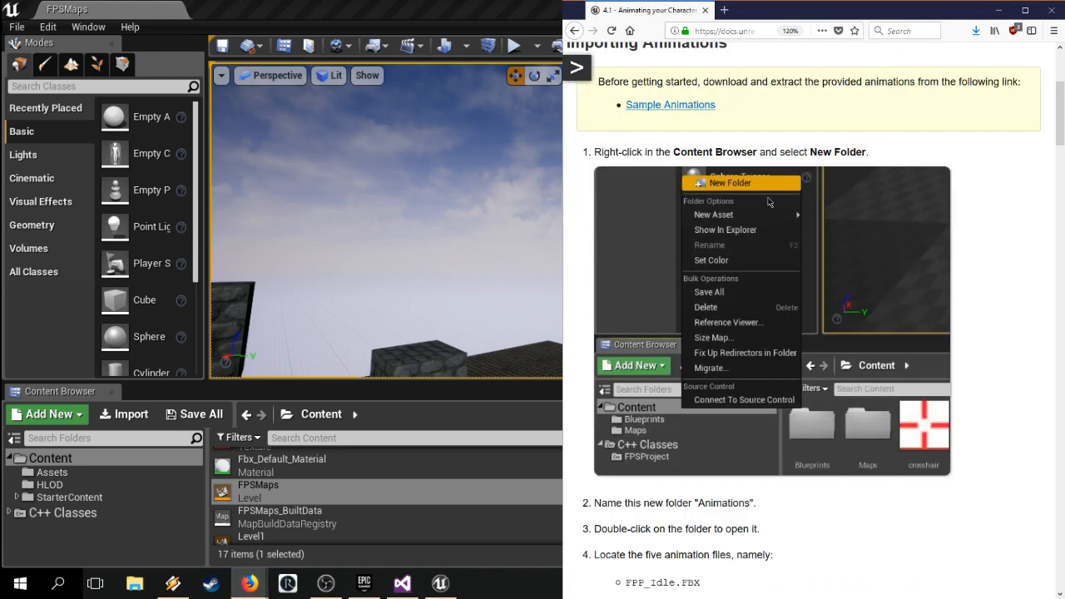
click(970, 65)
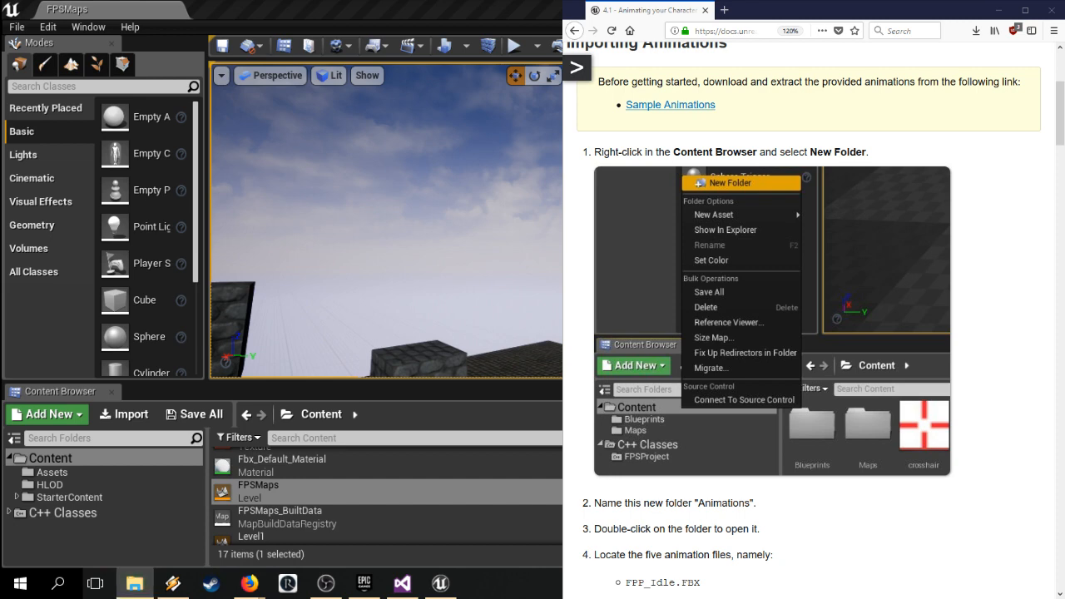
click(578, 99)
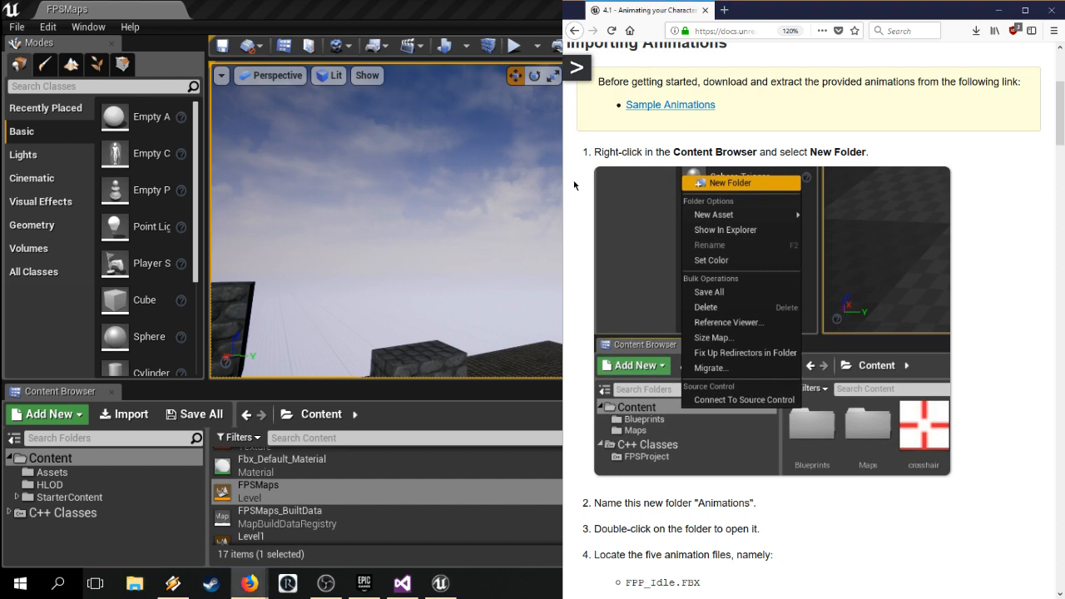
Step: Create a new folder named Animations inside the Assets folder of the Unreal project
scroll(572, 181, down, 2)
scroll(569, 200, up, 2)
click(65, 462)
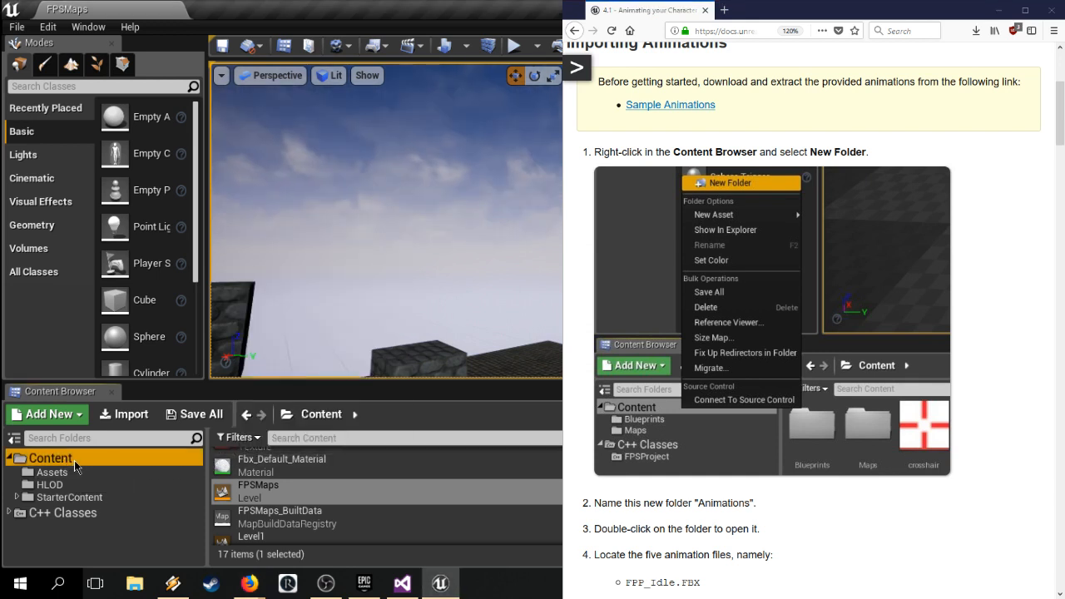
click(91, 472)
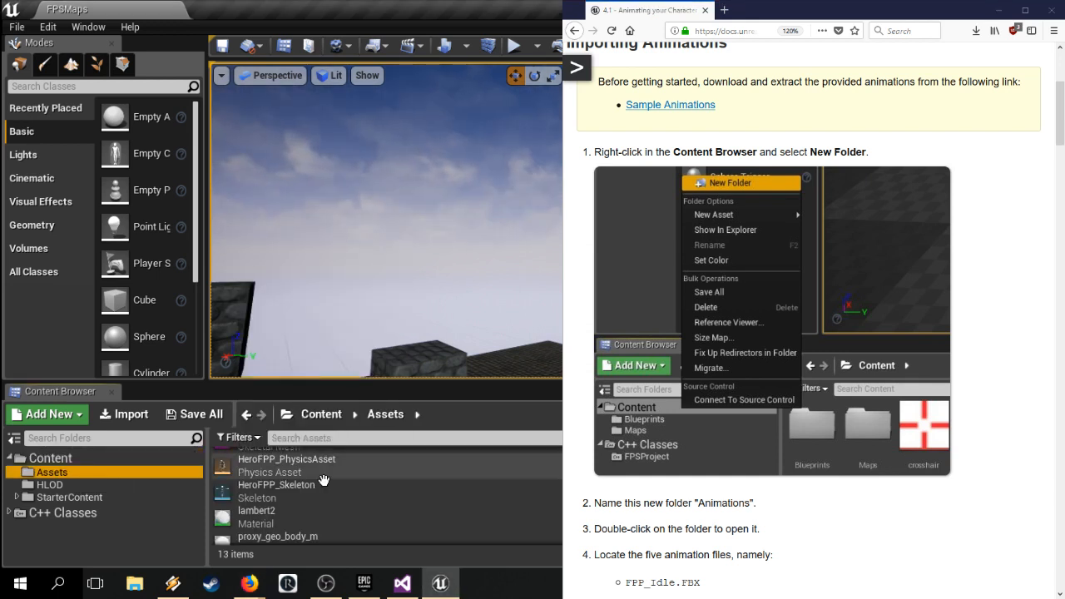
scroll(387, 495, up, 4)
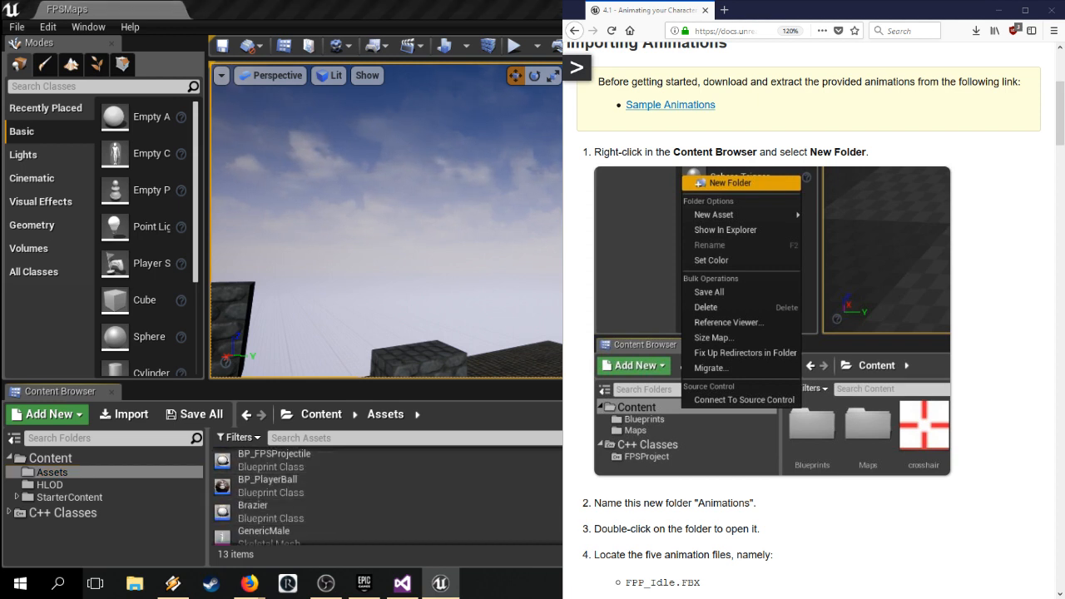
key(ctrl+n)
text(Animations)
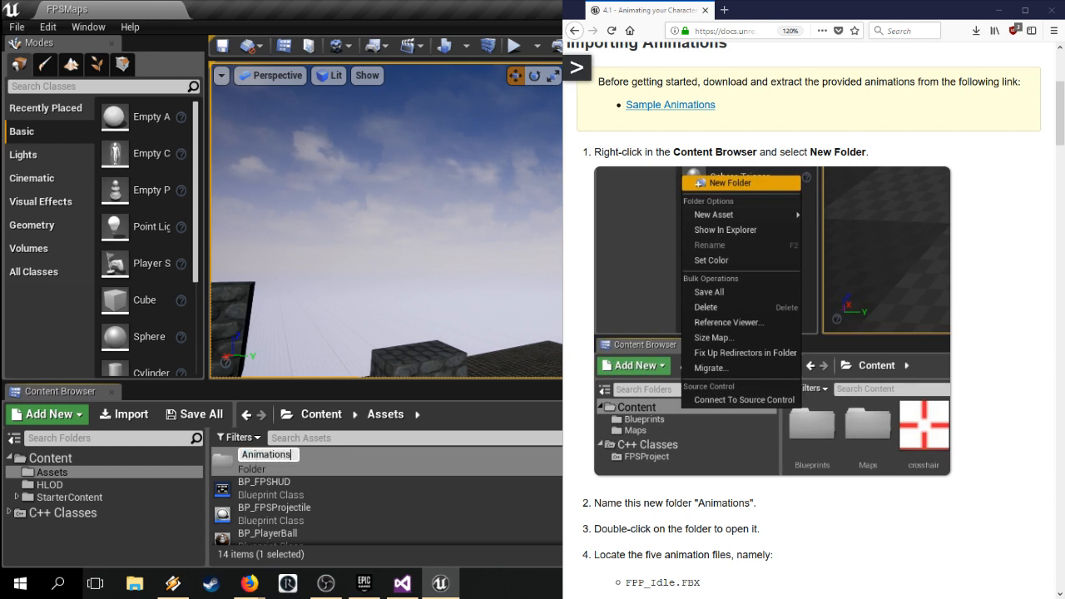
key(Return)
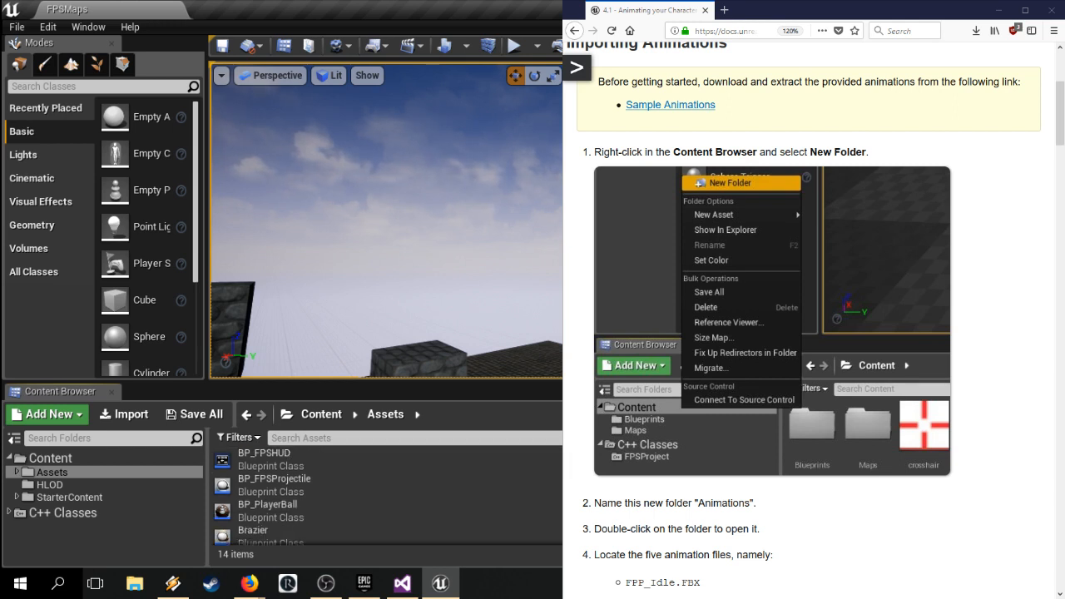
Step: Open the new Animations folder and review the tutorial's list of five animation files and its import instruction
scroll(333, 499, down, 5)
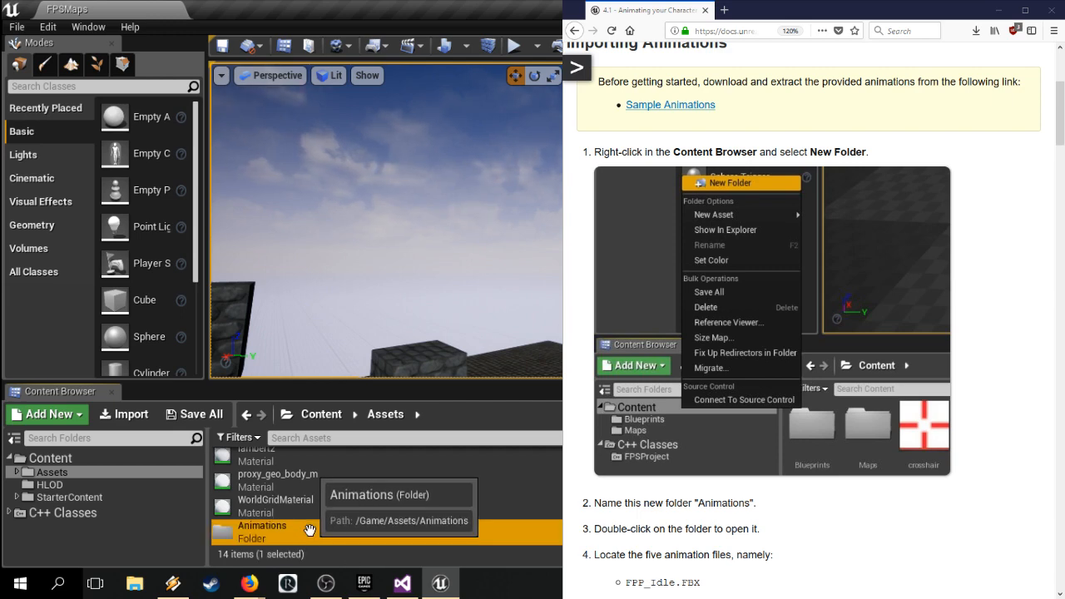
double_click(310, 530)
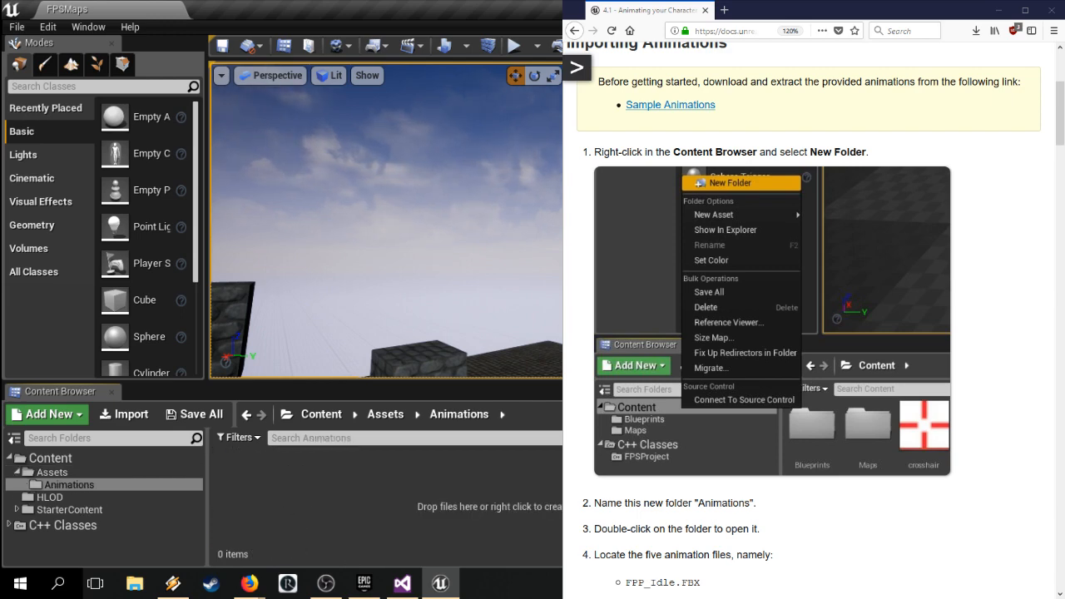
scroll(807, 333, down, 3)
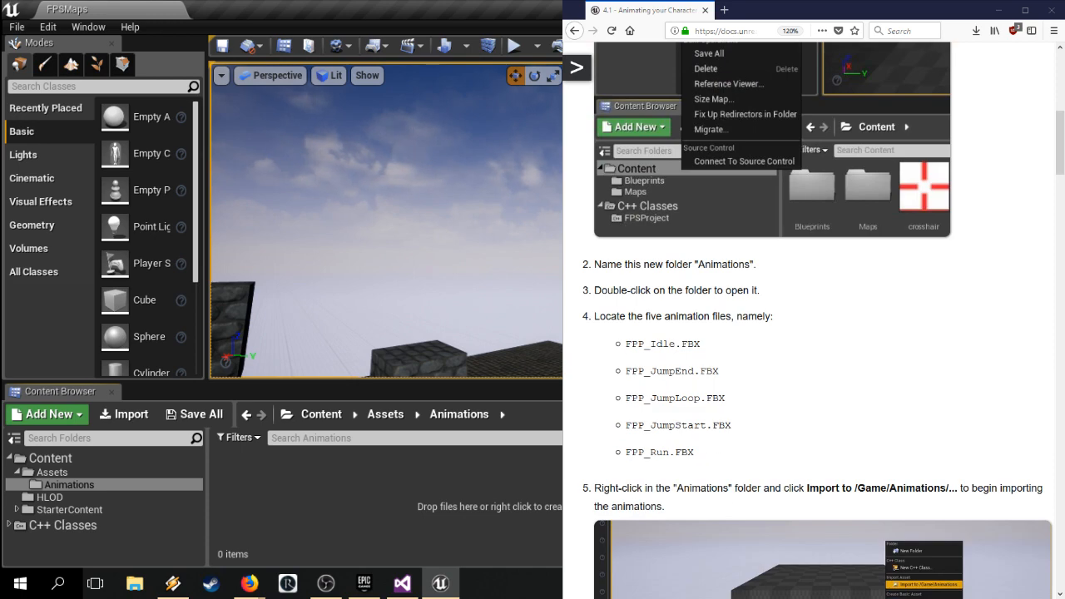
scroll(807, 333, up, 4)
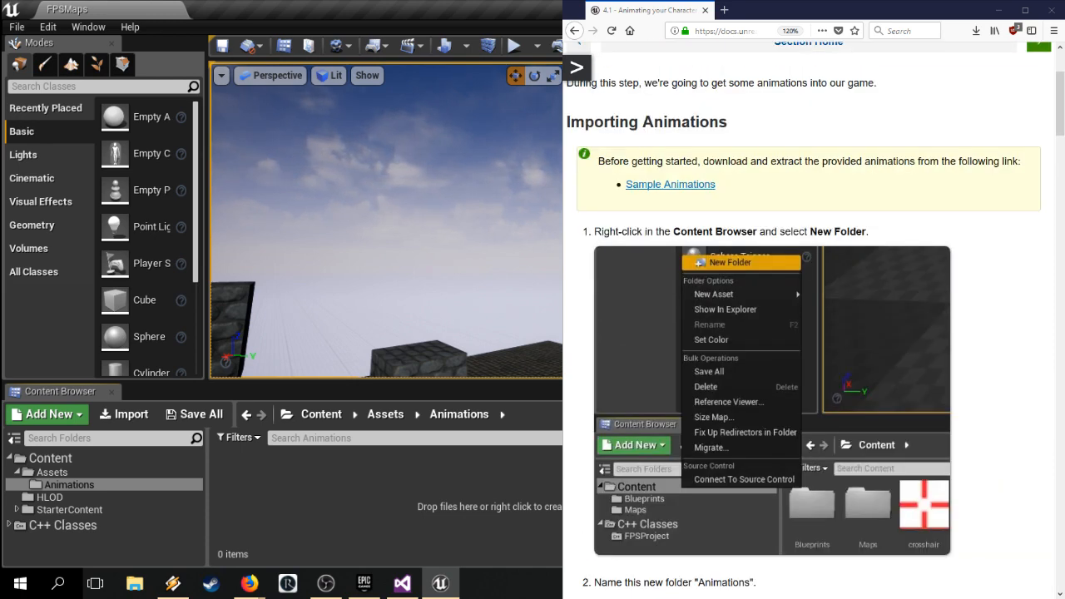
scroll(807, 333, down, 5)
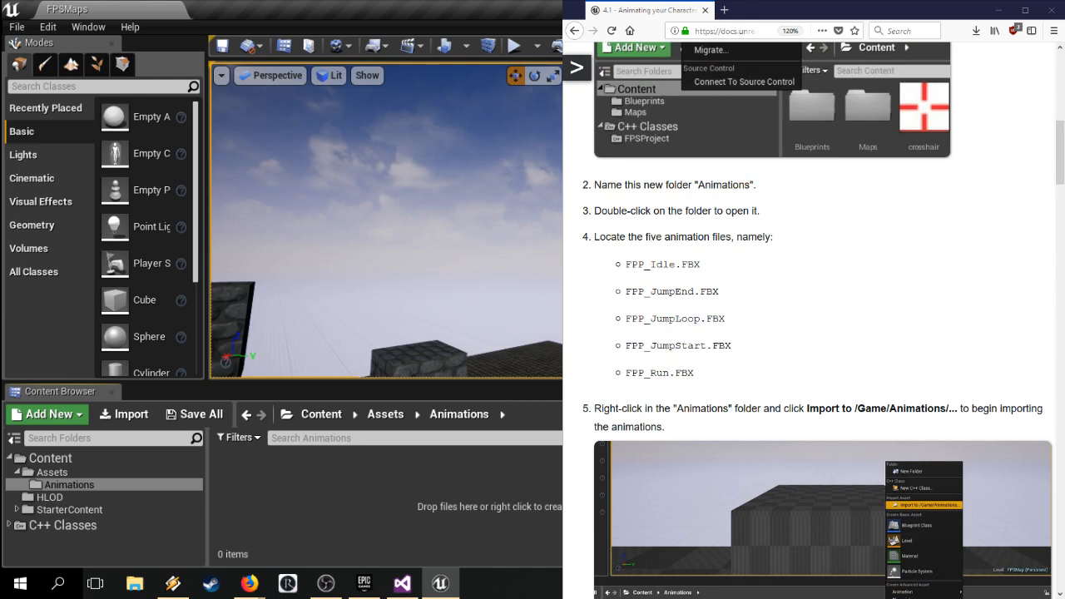
scroll(807, 333, down, 2)
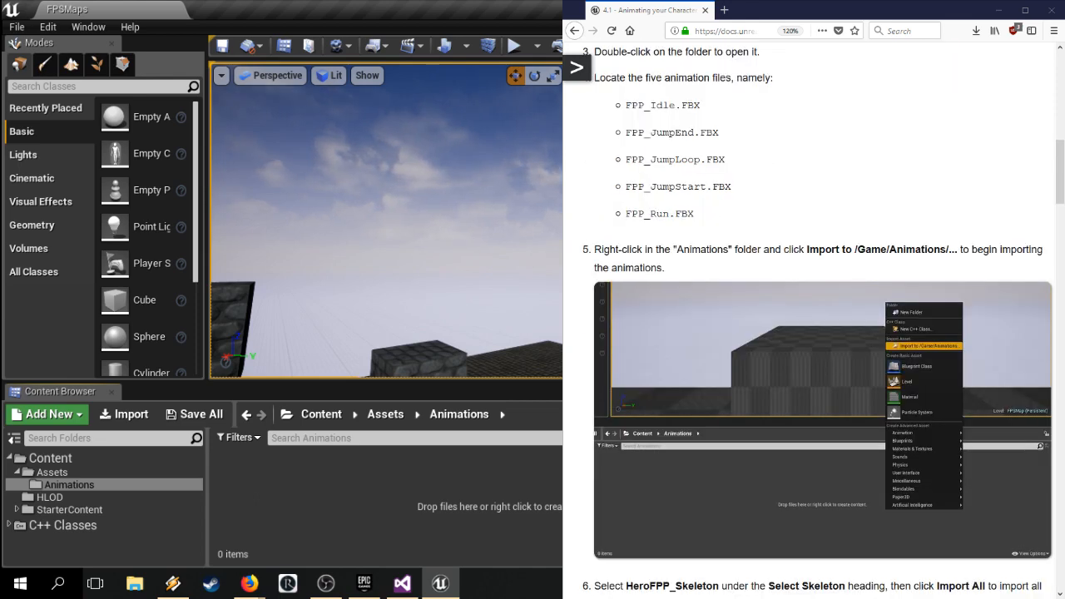
Step: Choose FPP_Idle, FPP_JumpEnd, FPP_JumpLoop, FPP_JumpStart and FPP_Run FBX files for import into the Animations folder
right_click(278, 457)
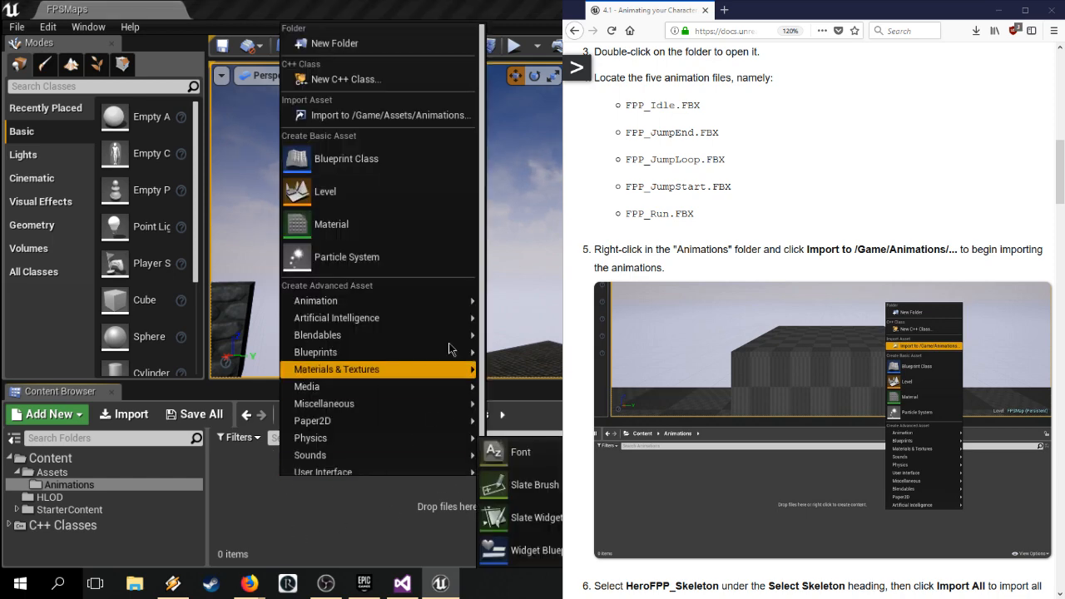
click(391, 115)
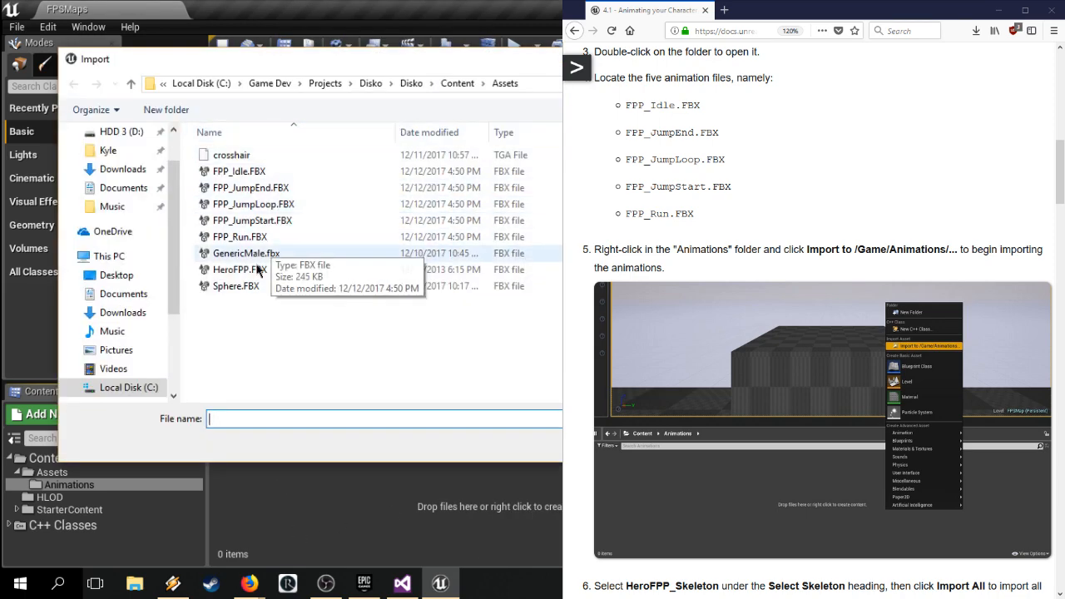
click(277, 176)
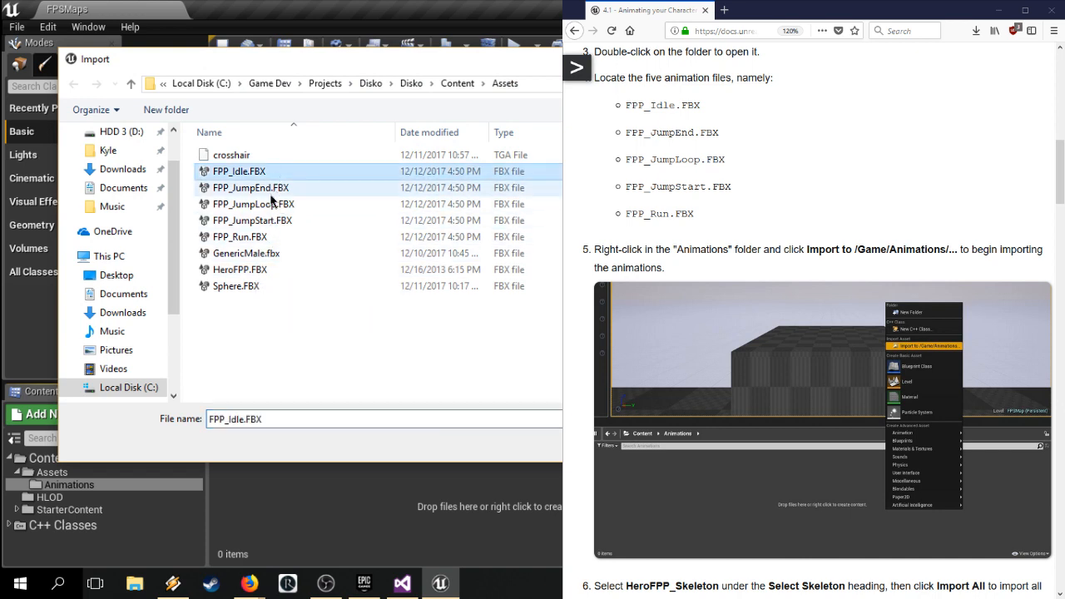
shift+click(279, 238)
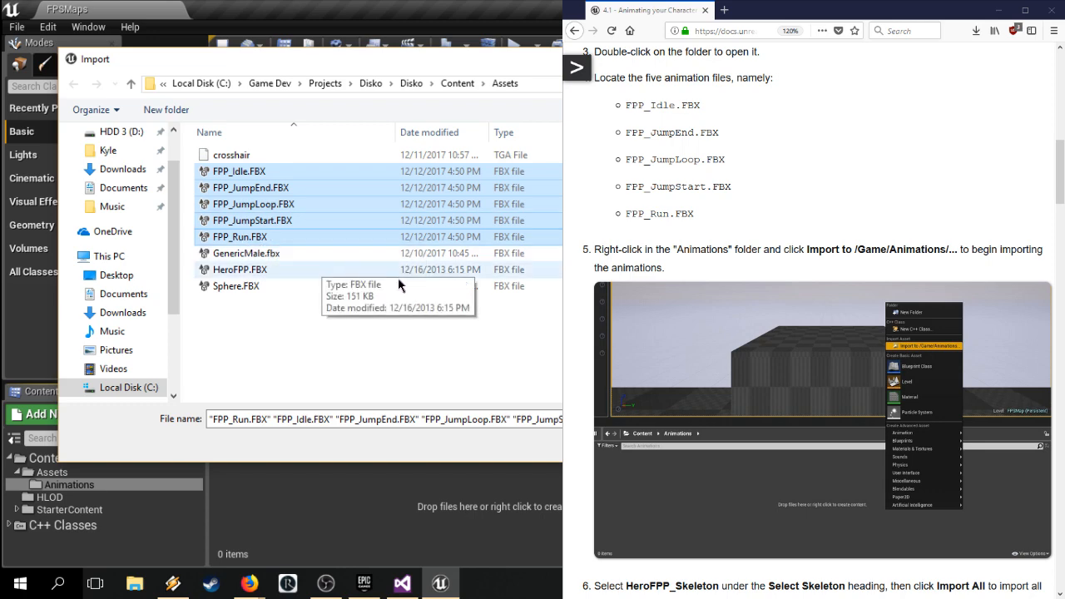
key(Return)
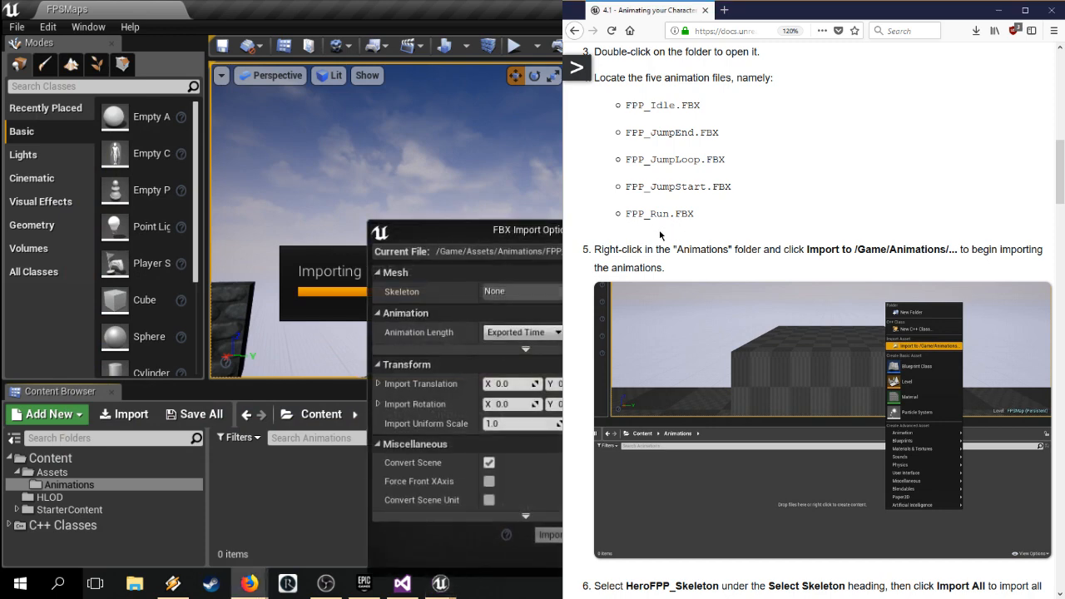
Step: Assign HeroFPP_Skeleton as the skeleton in the FBX import options and import all the animations
drag(549, 239, 334, 152)
scroll(581, 258, down, 5)
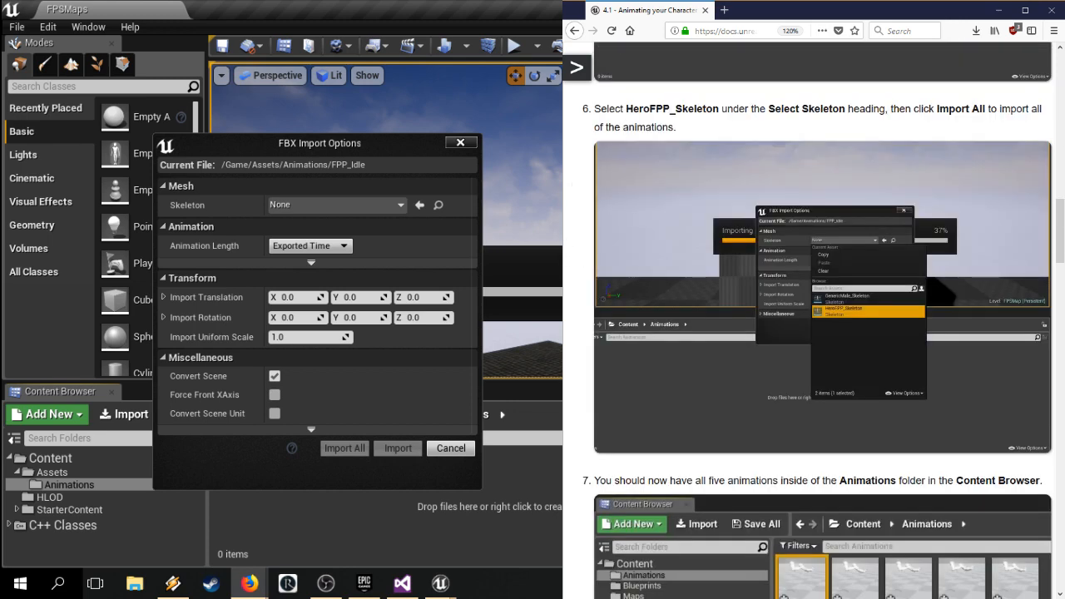
click(391, 203)
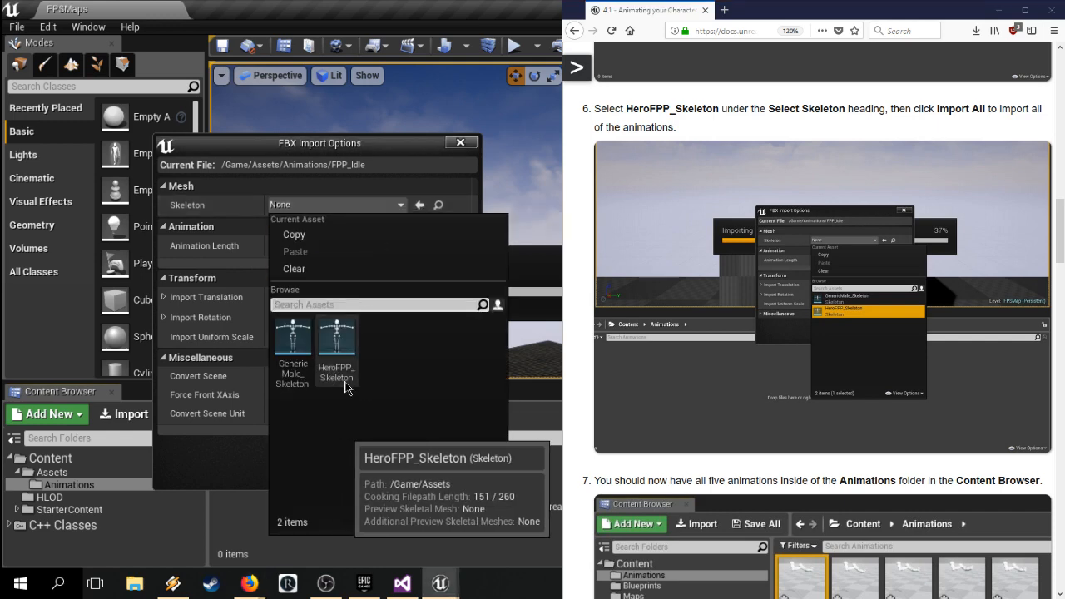
click(337, 350)
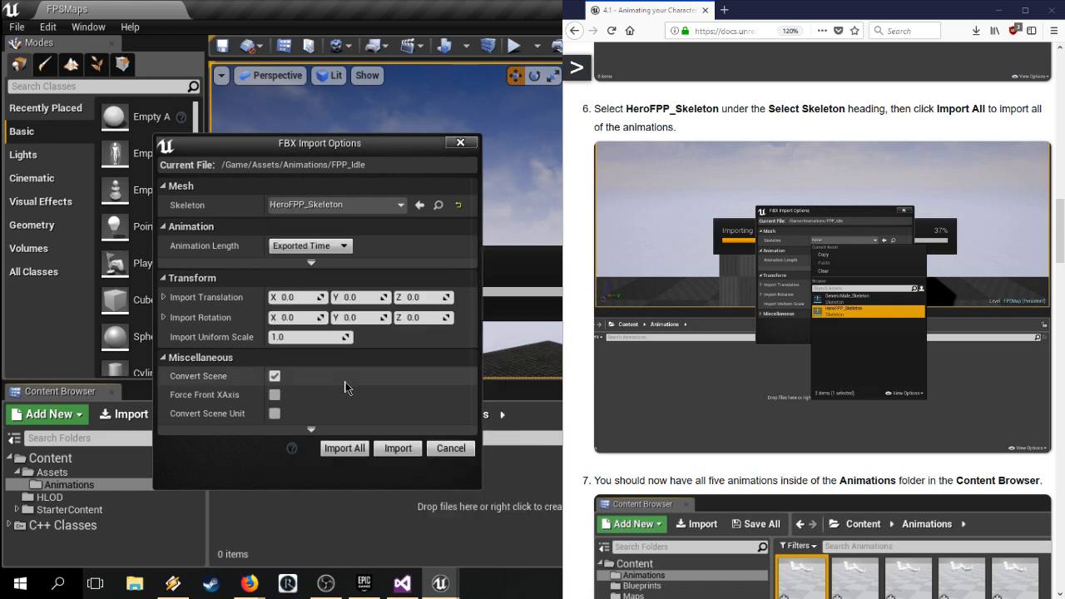
click(345, 448)
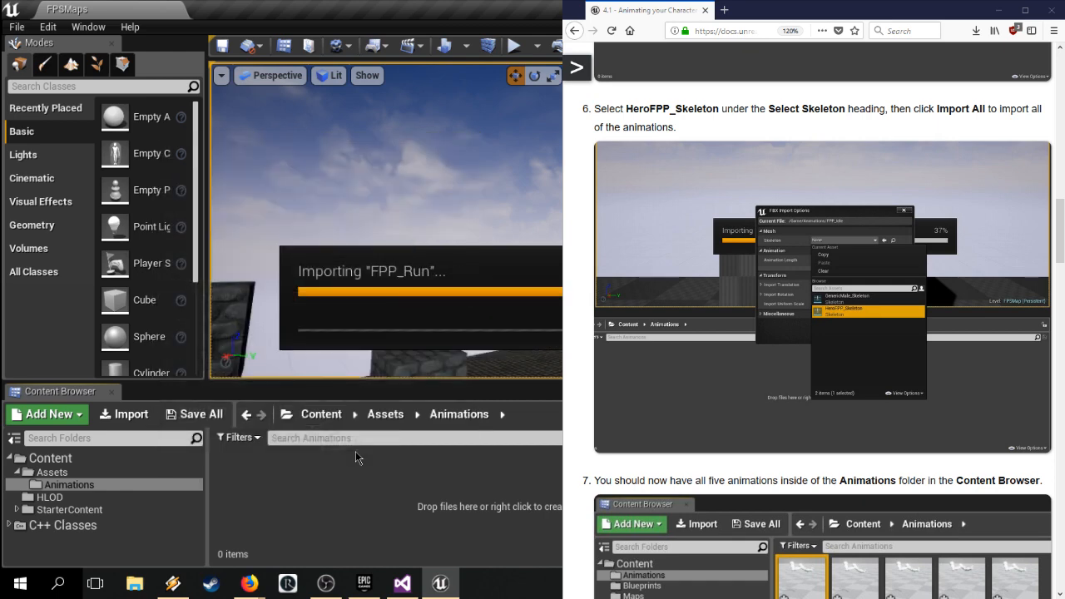
Step: Check the imported animation sequences against the tutorial and save all of them
scroll(824, 333, down, 4)
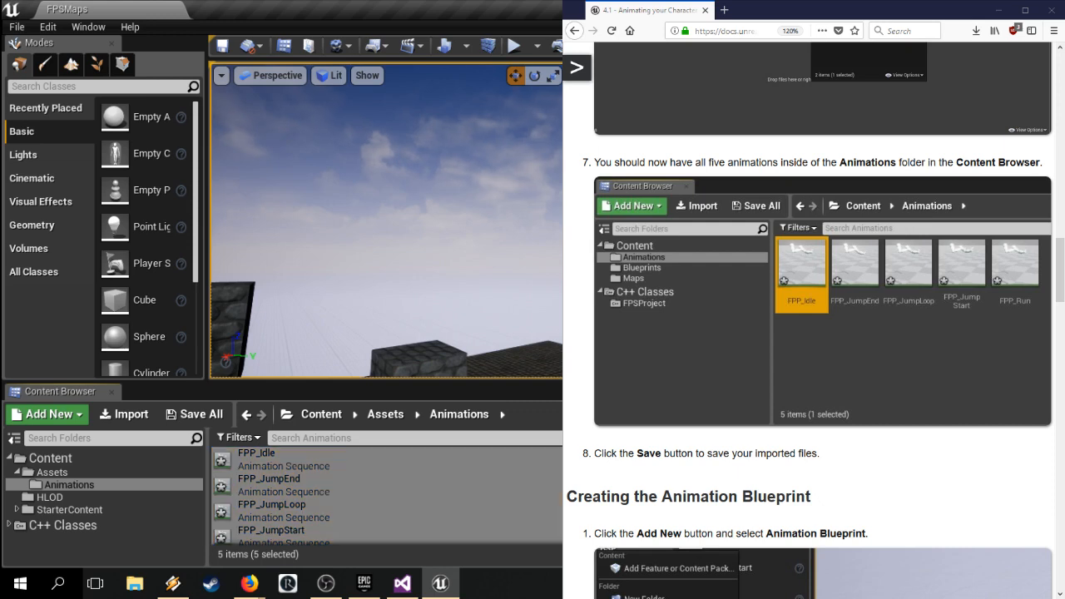
click(386, 511)
scroll(386, 511, down, 1)
scroll(386, 511, up, 1)
scroll(386, 511, down, 1)
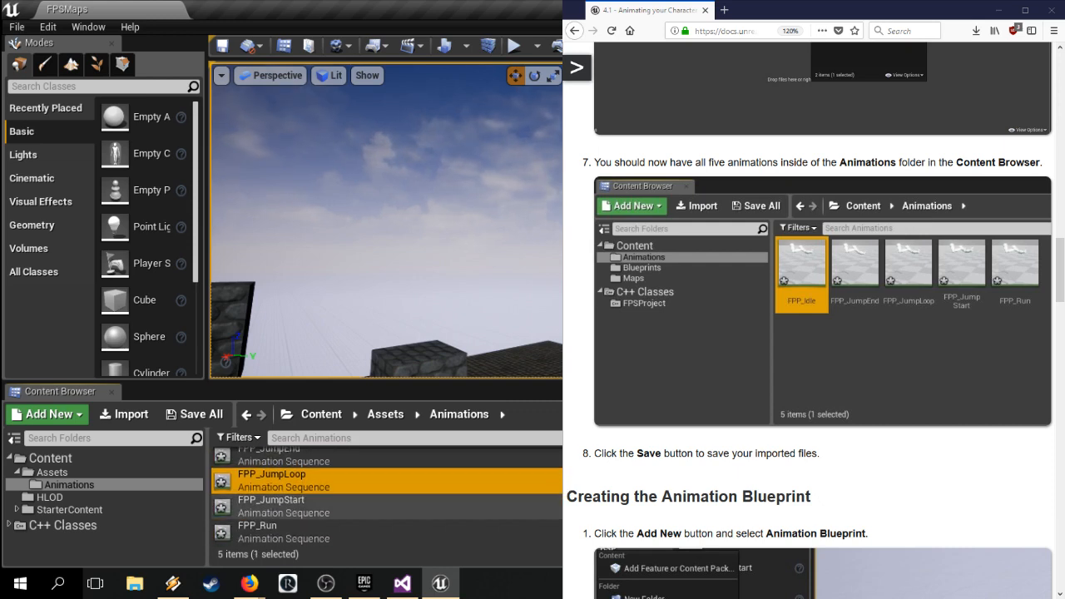
scroll(386, 499, up, 1)
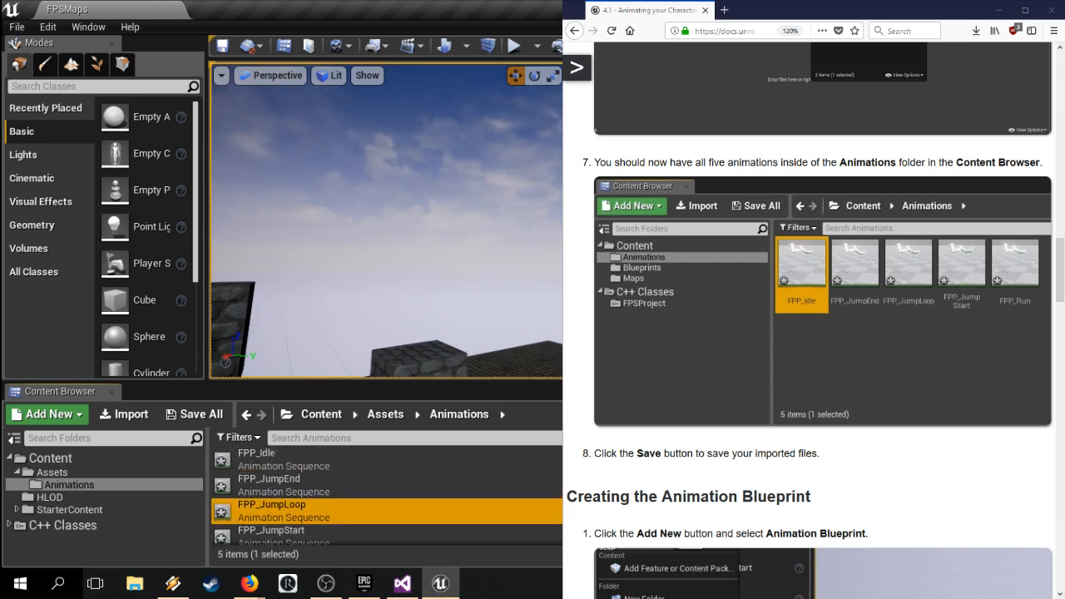
scroll(811, 325, down, 3)
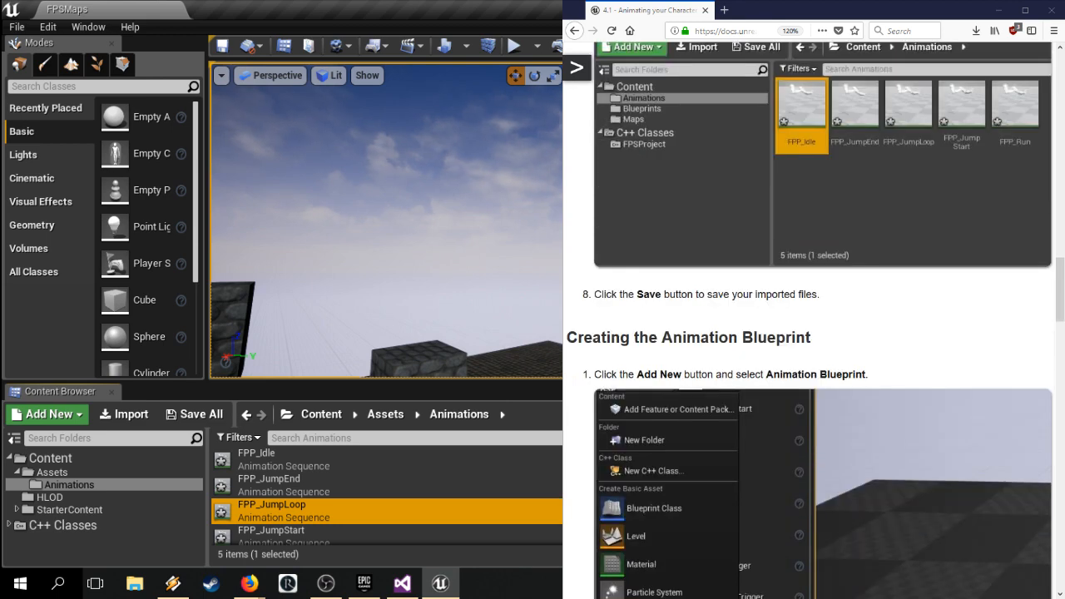
click(199, 413)
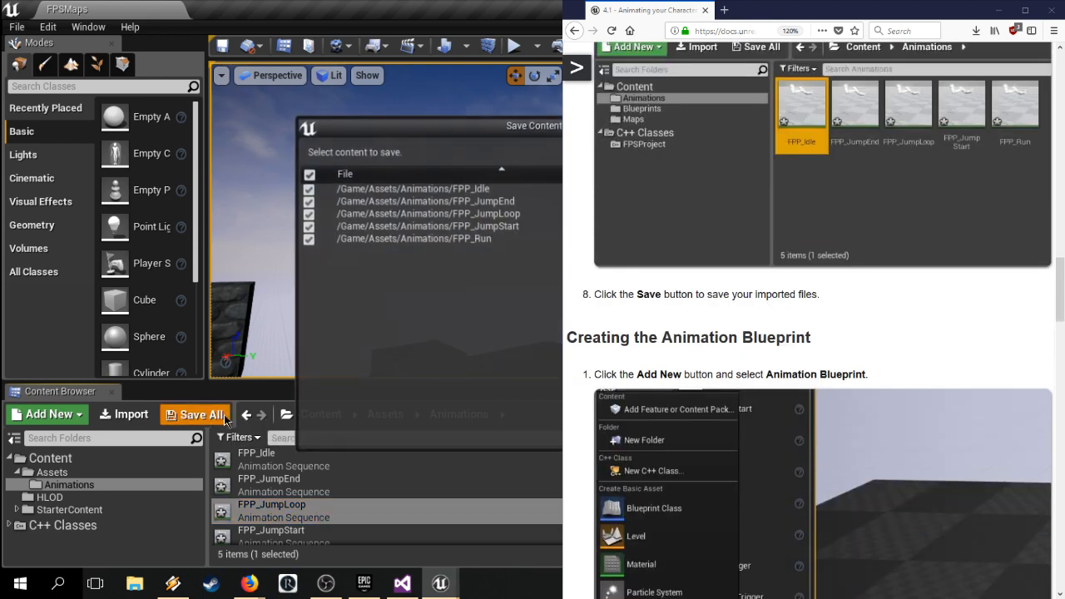
key(Return)
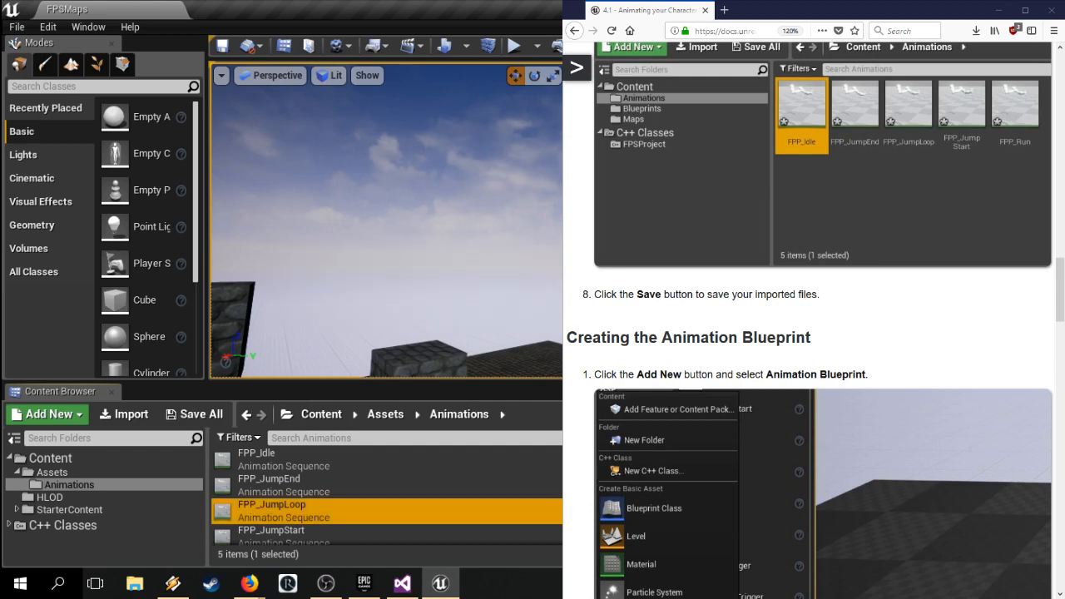
Step: Start creating an Animation Blueprint asset in the Animations folder, following the tutorial's Creating the Animation Blueprint section
scroll(811, 325, down, 1)
scroll(811, 324, down, 3)
click(737, 152)
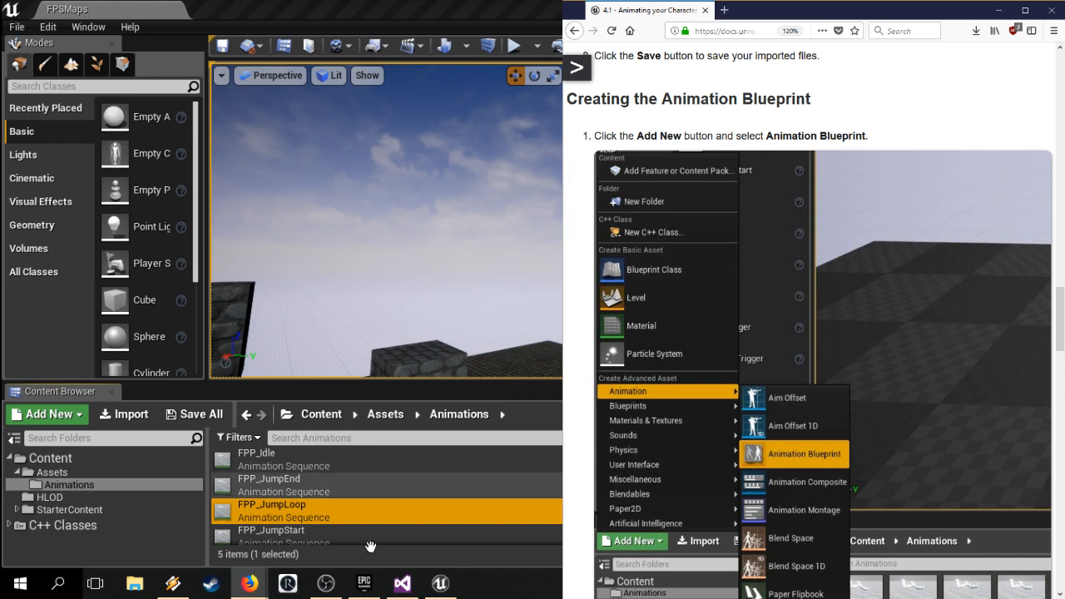
click(73, 416)
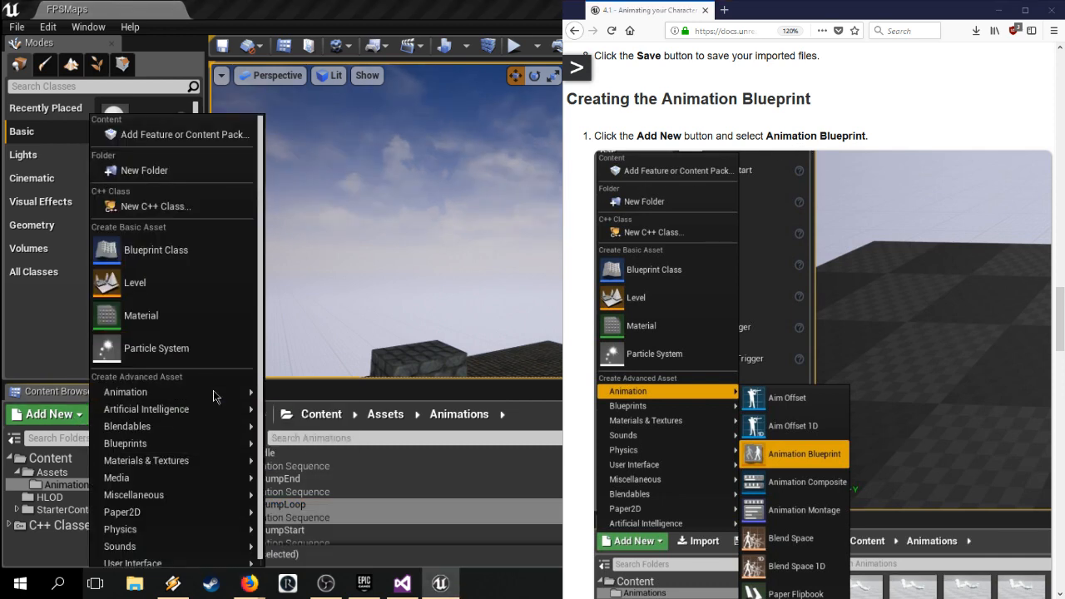
mouse_move(214, 393)
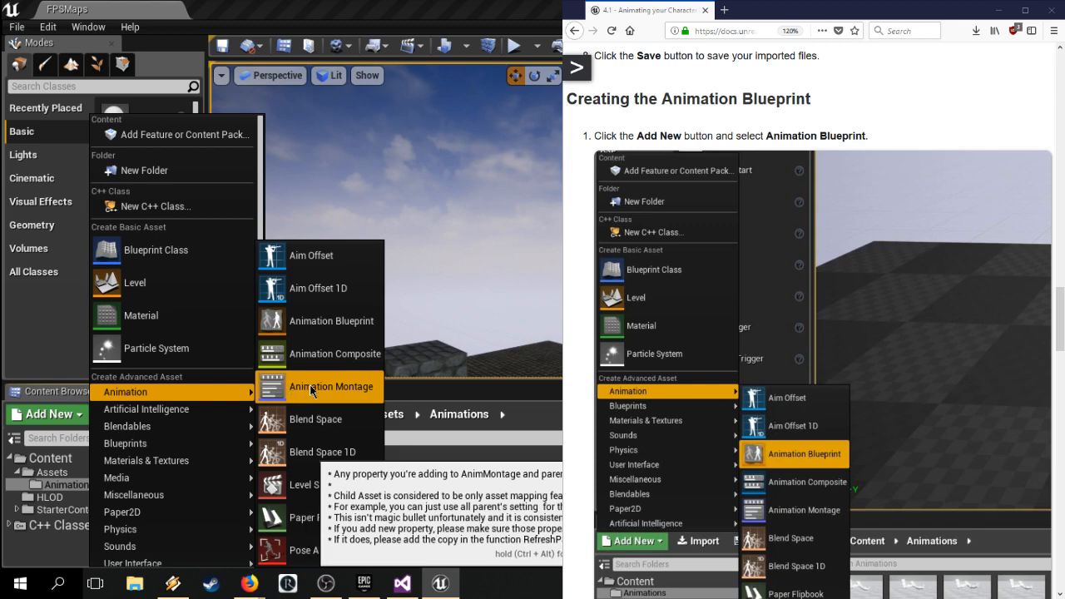
click(348, 322)
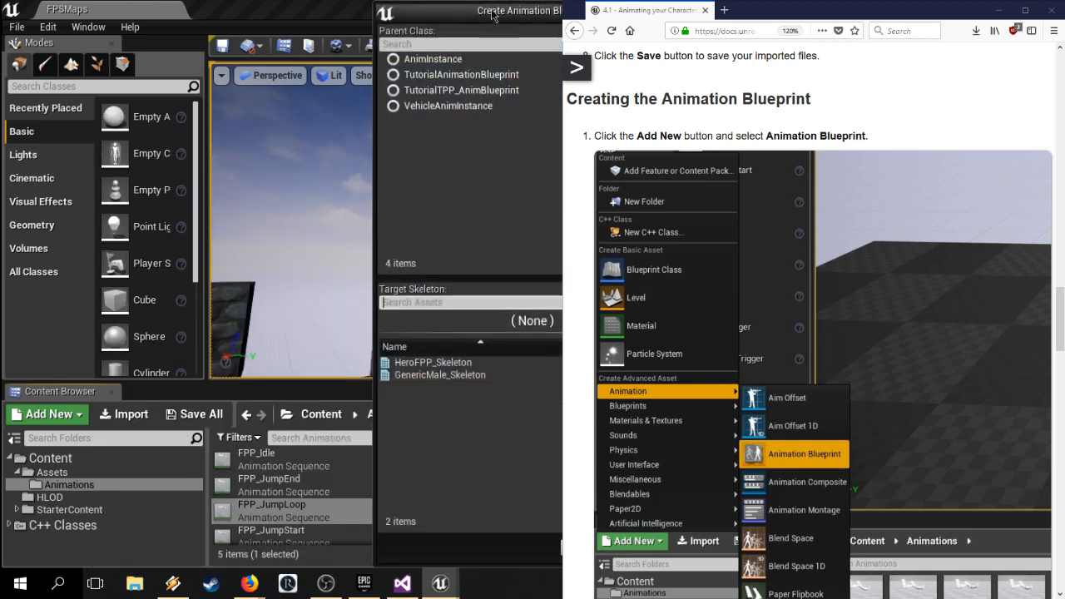
Step: Select AnimInstance as the parent class and HeroFPP_Skeleton as the target skeleton for the animation blueprint
drag(492, 15, 302, 24)
scroll(807, 316, down, 3)
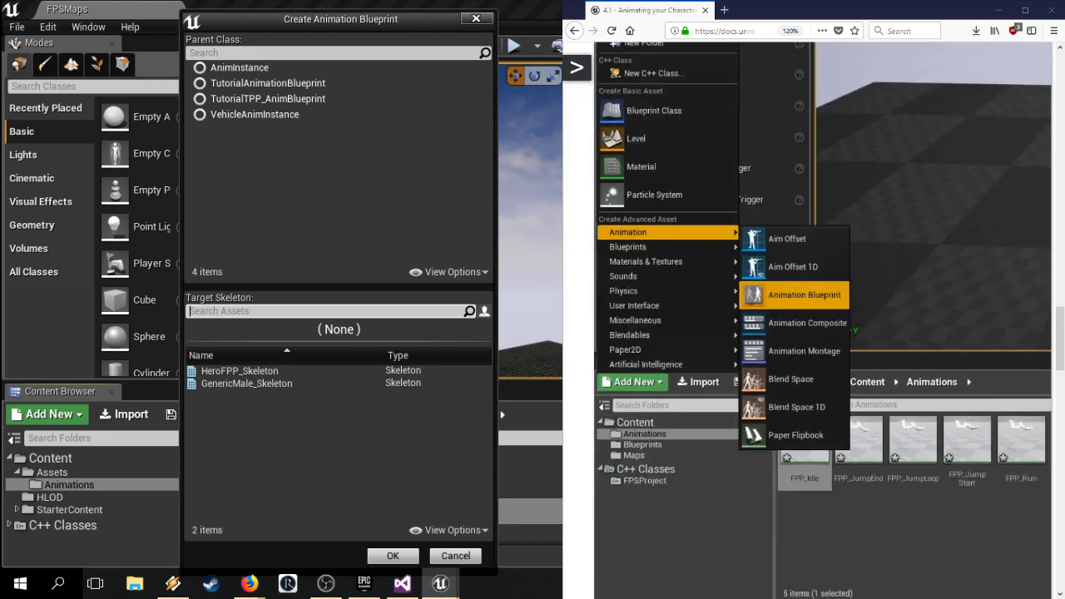
scroll(824, 320, down, 7)
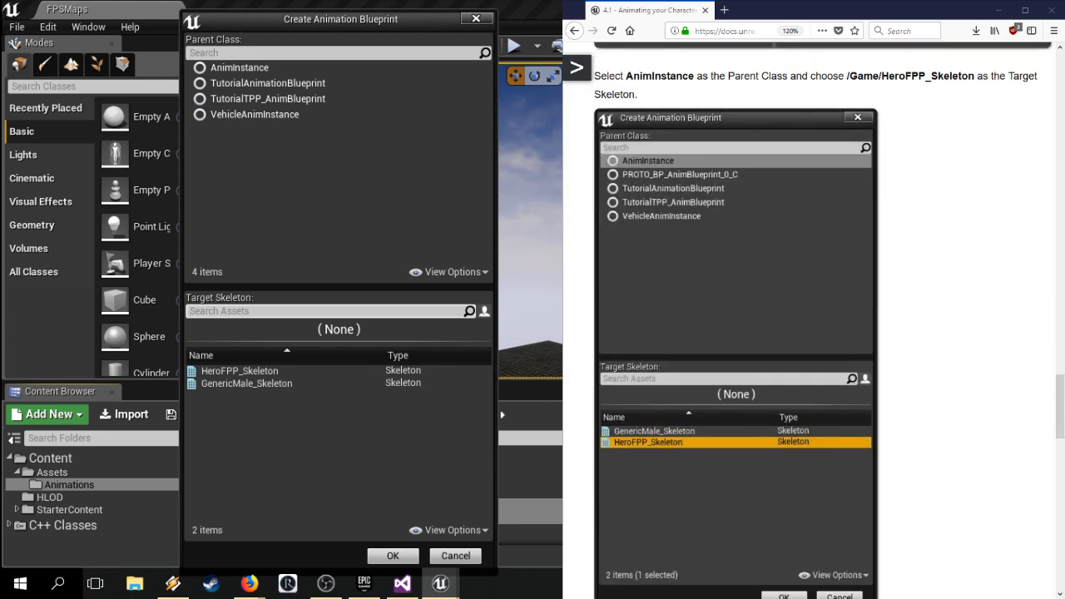
click(218, 68)
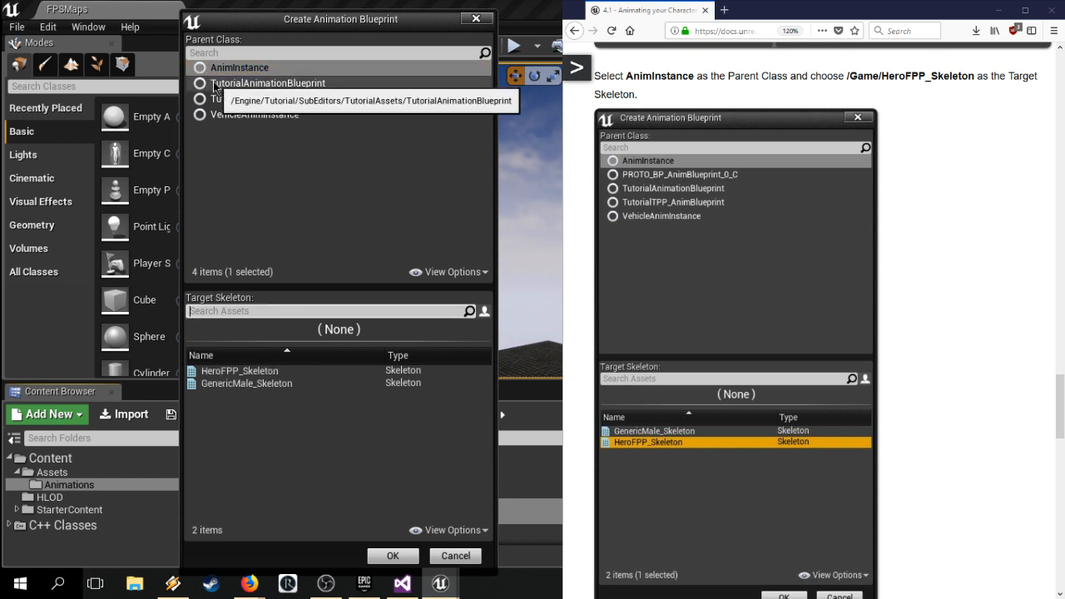
click(201, 71)
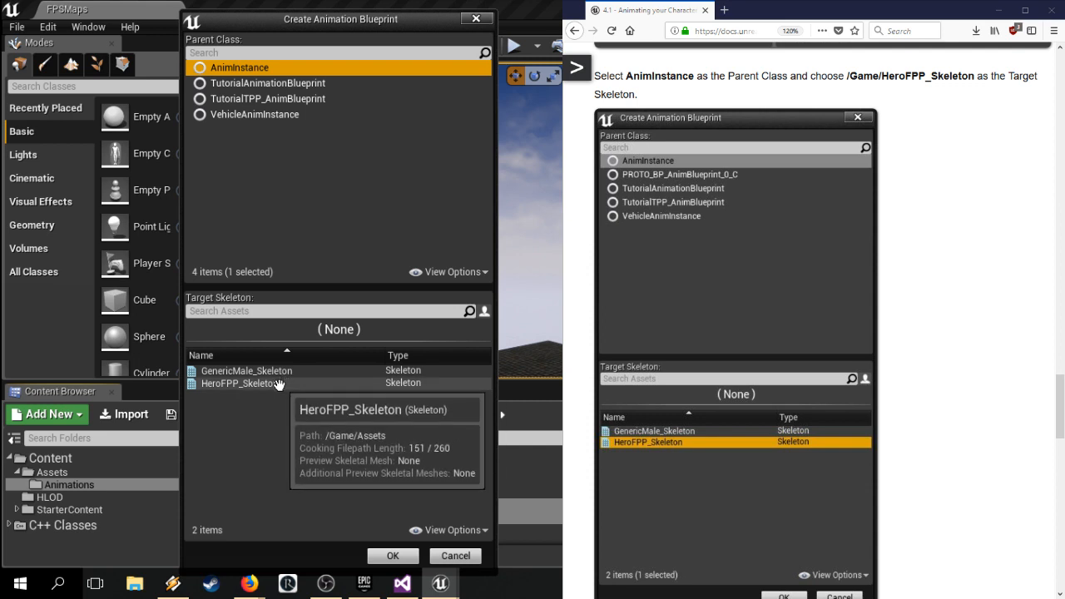
click(277, 383)
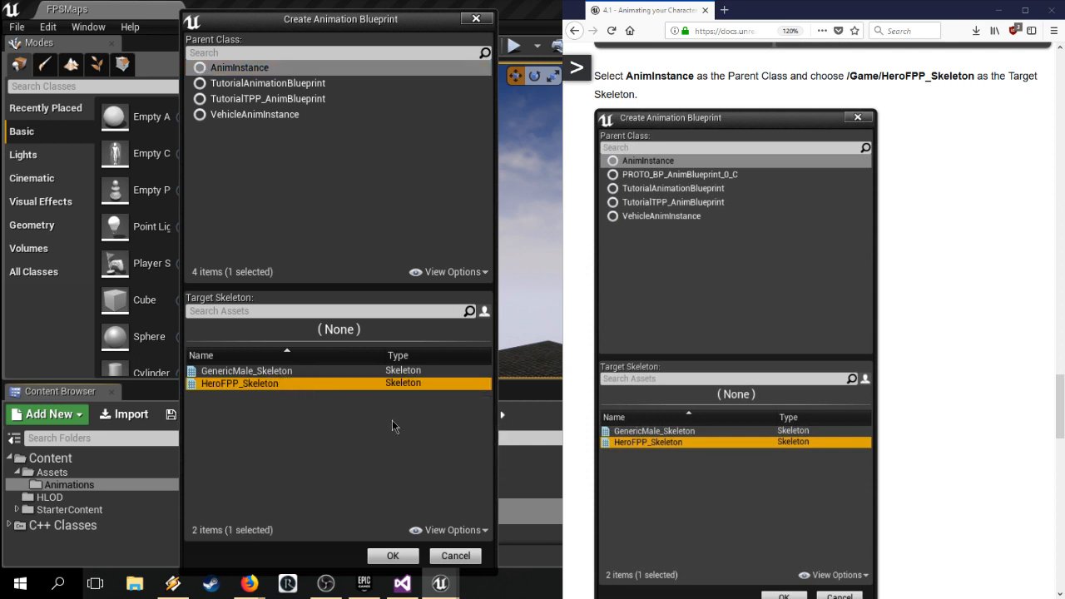
Step: Create the animation blueprint with the chosen parent class and skeleton, naming it Arms_AnimBP
scroll(811, 333, down, 5)
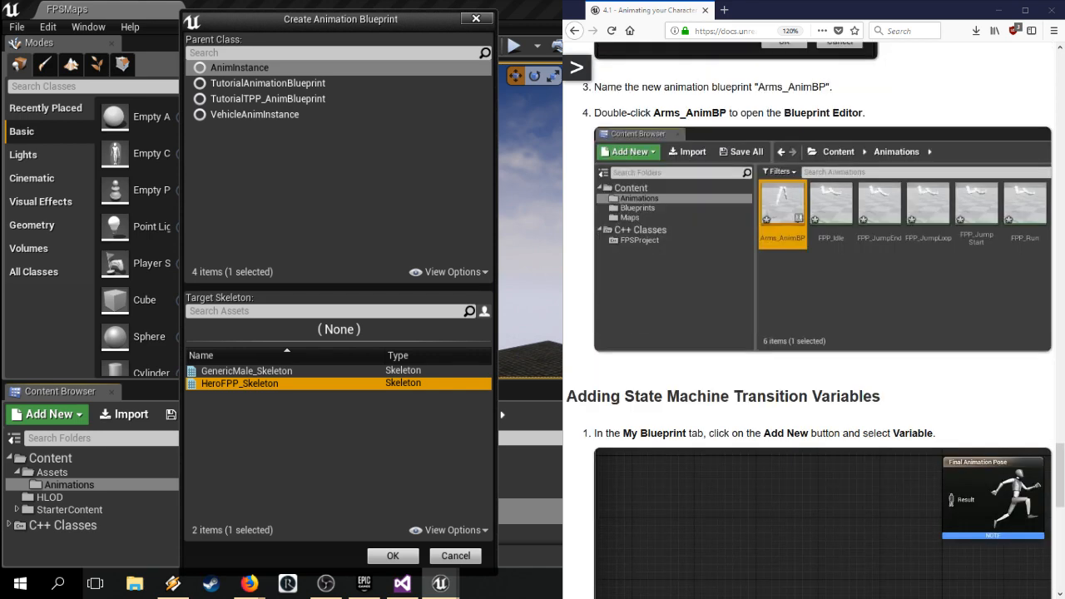
click(697, 434)
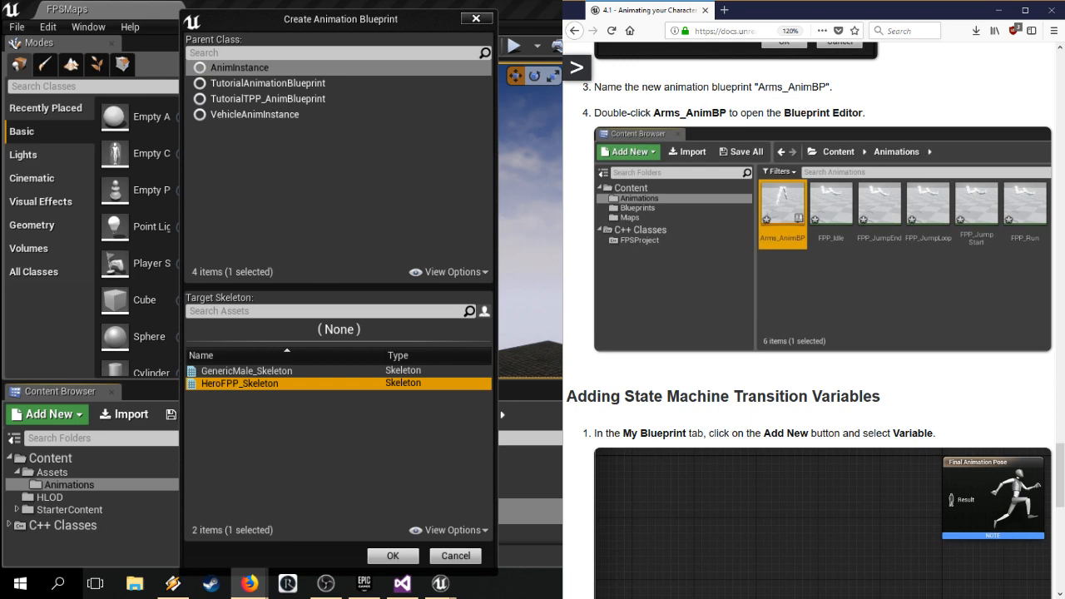
click(391, 555)
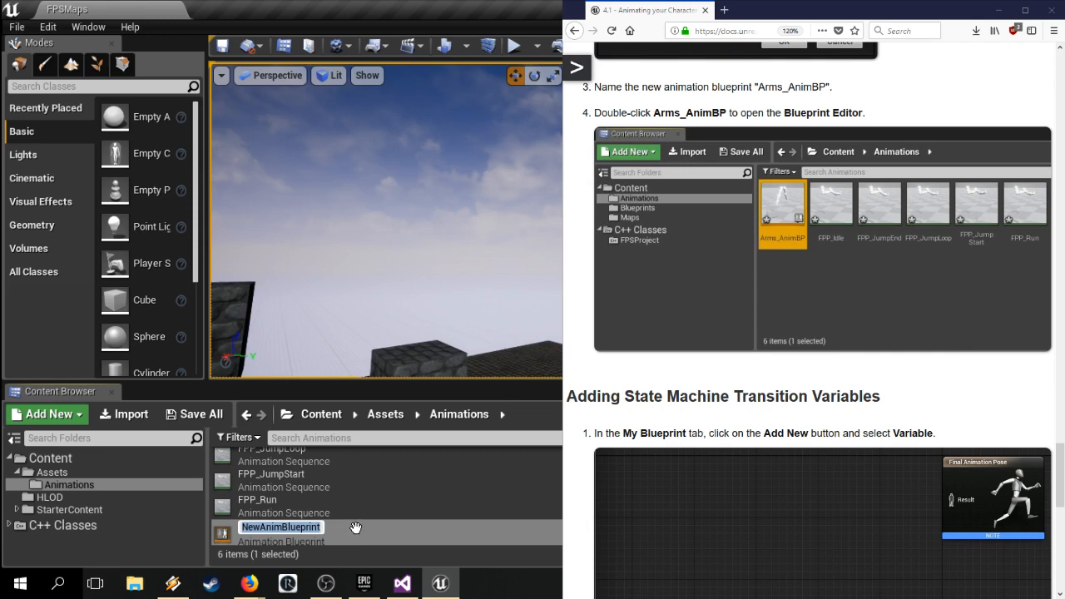
text(Arms)
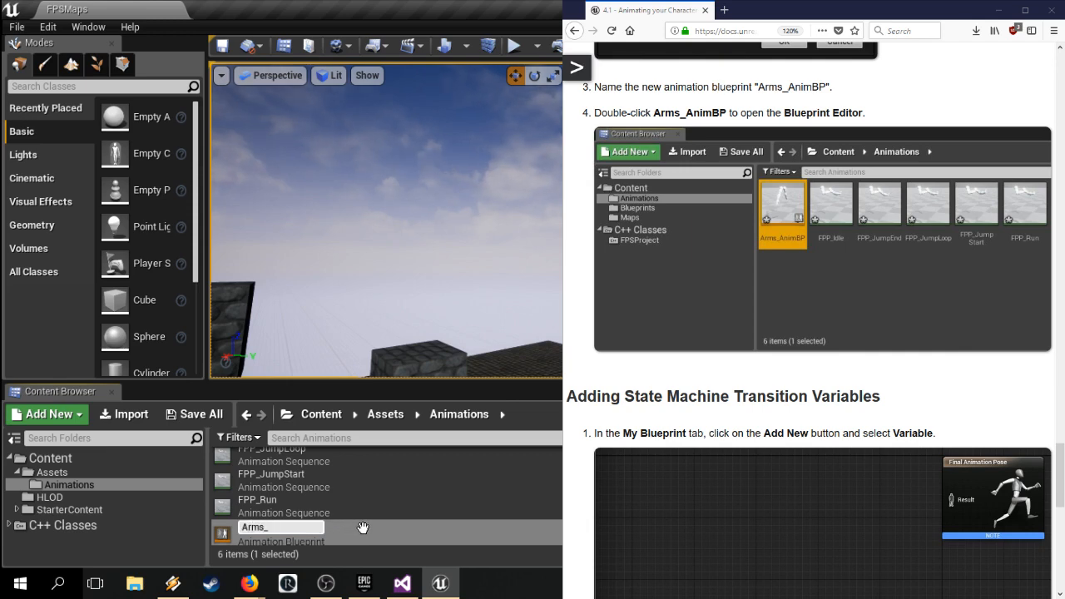
text(_AnimBP)
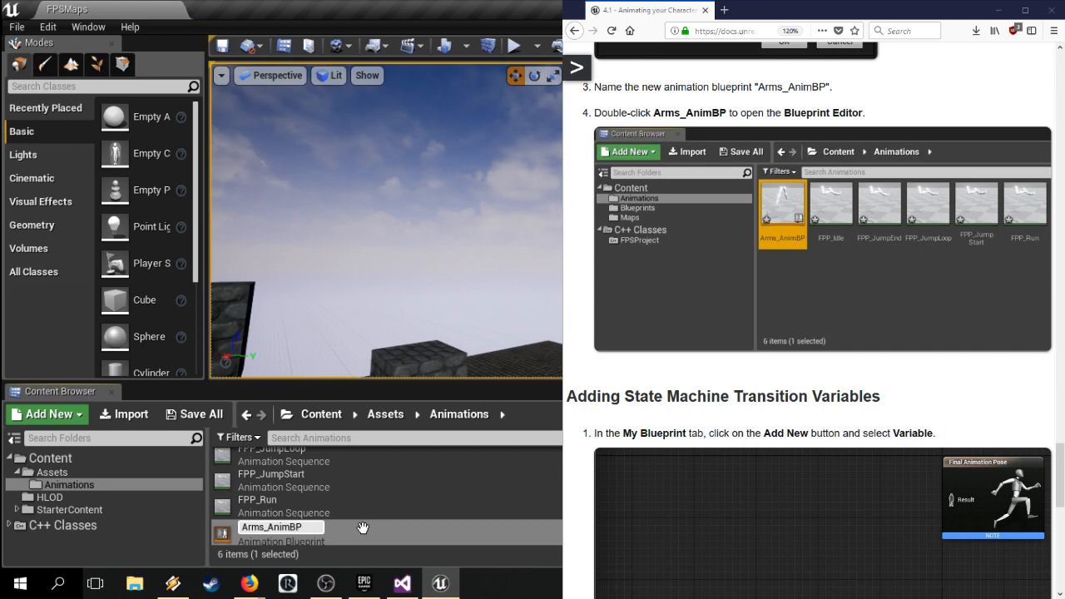
key(Return)
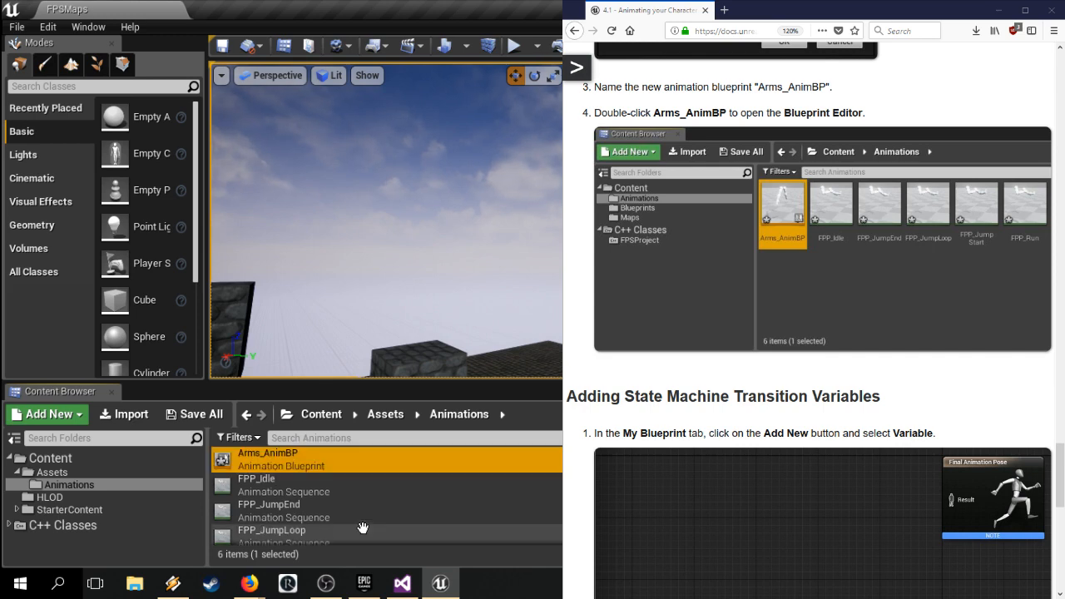
Step: Open Arms_AnimBP for editing, dock its window beside the level editor, and shrink the preview area to give the graph more room
double_click(275, 462)
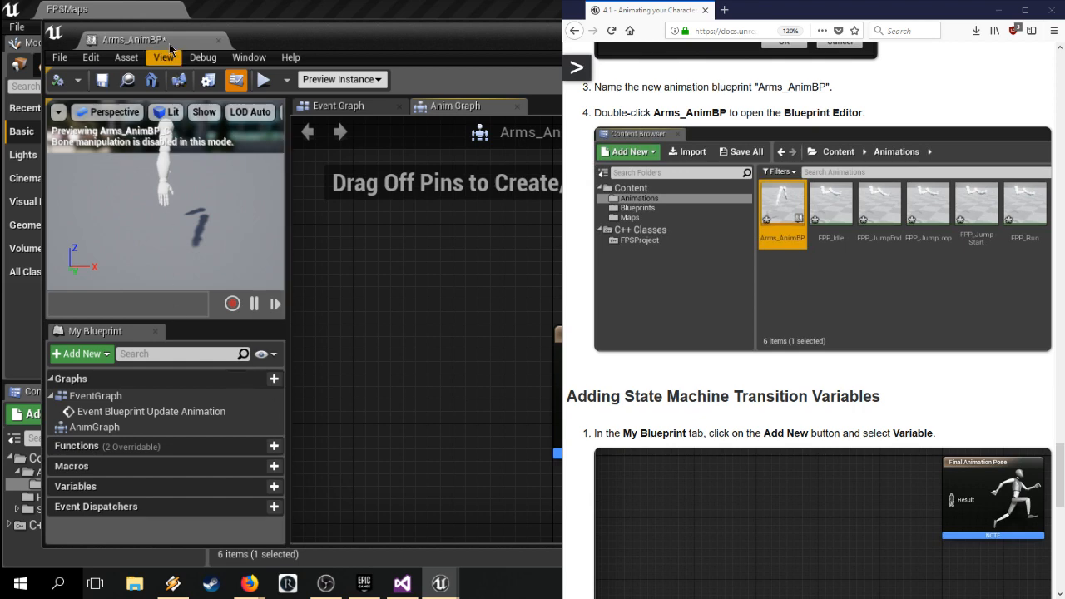
drag(171, 39, 212, 6)
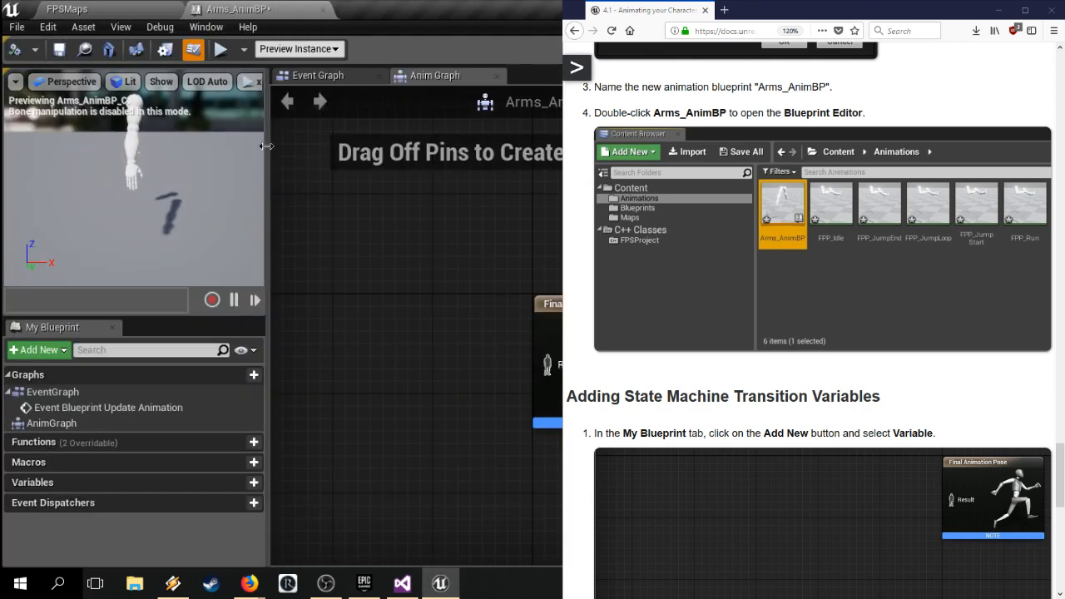
drag(265, 147, 164, 153)
drag(99, 316, 89, 233)
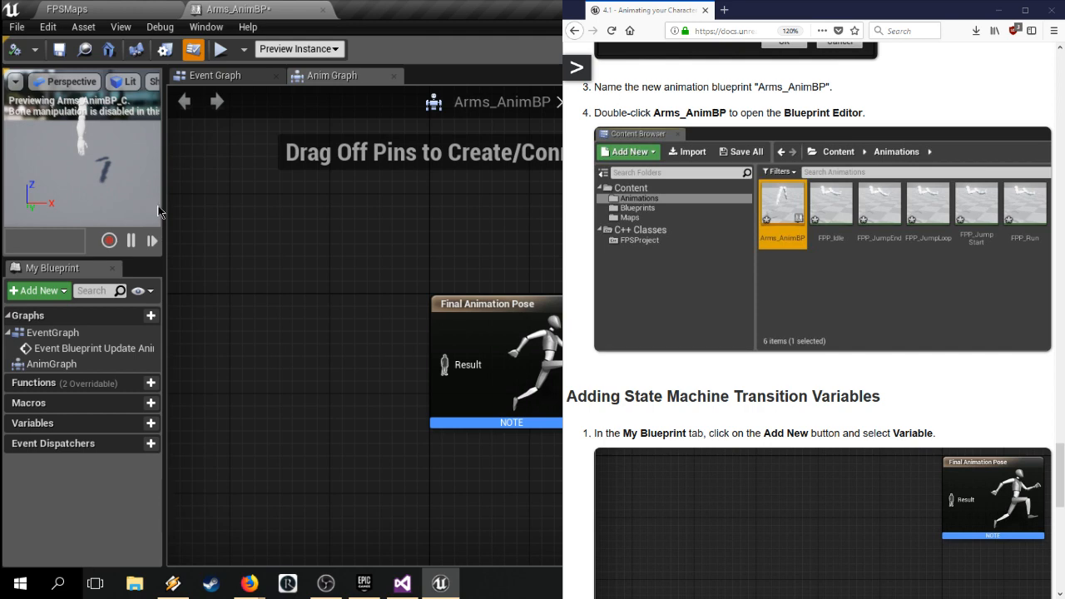
right_drag(533, 287, 411, 234)
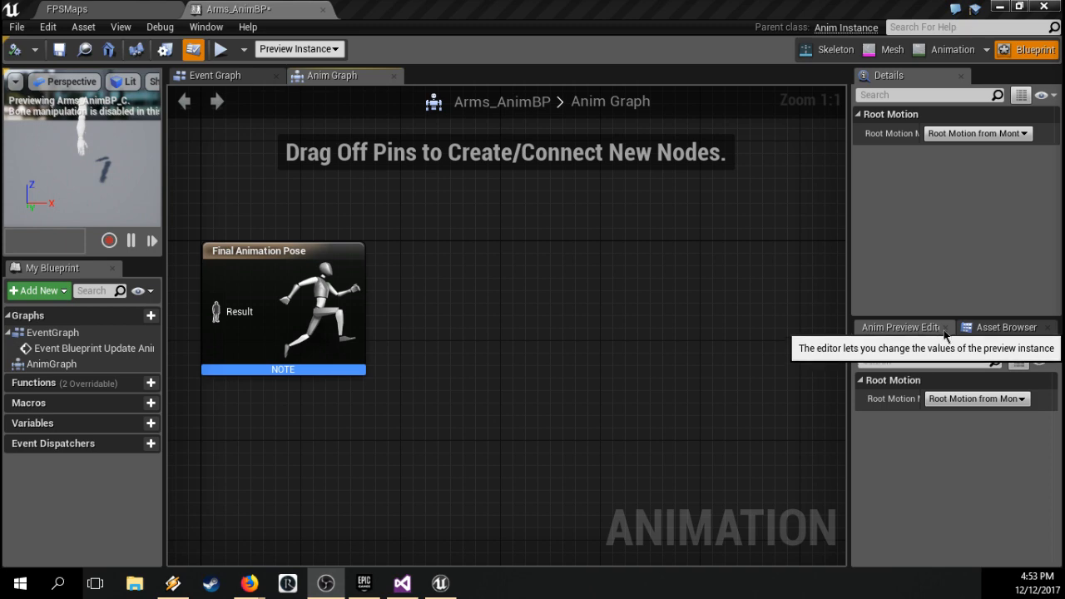
Step: Look over the Asset Browser, the Anim Preview Editor and the arms mesh in the preview viewport
click(1003, 328)
click(903, 330)
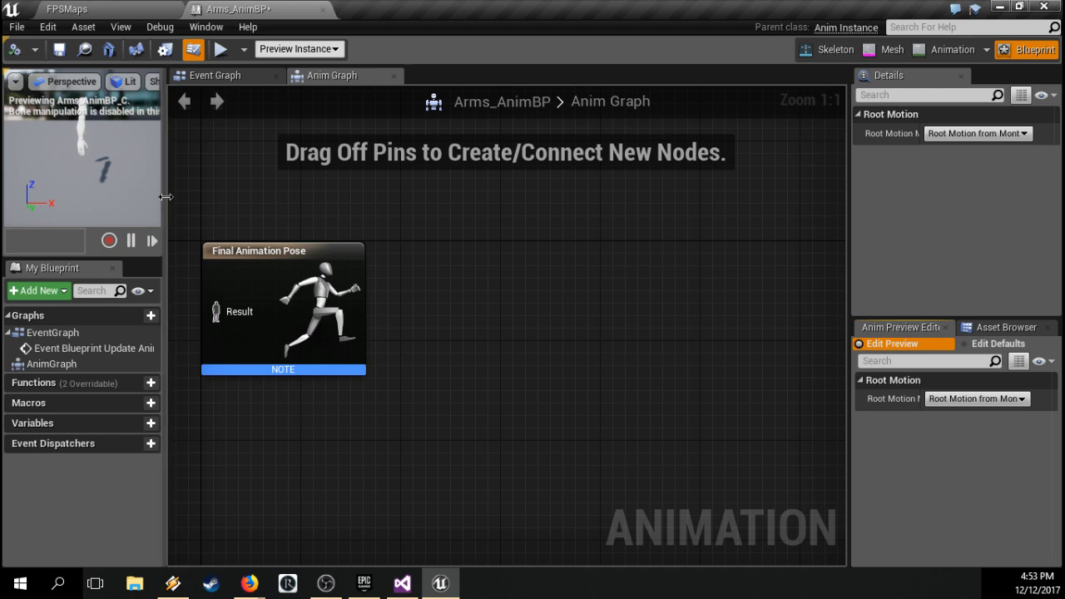
right_drag(154, 196, 122, 182)
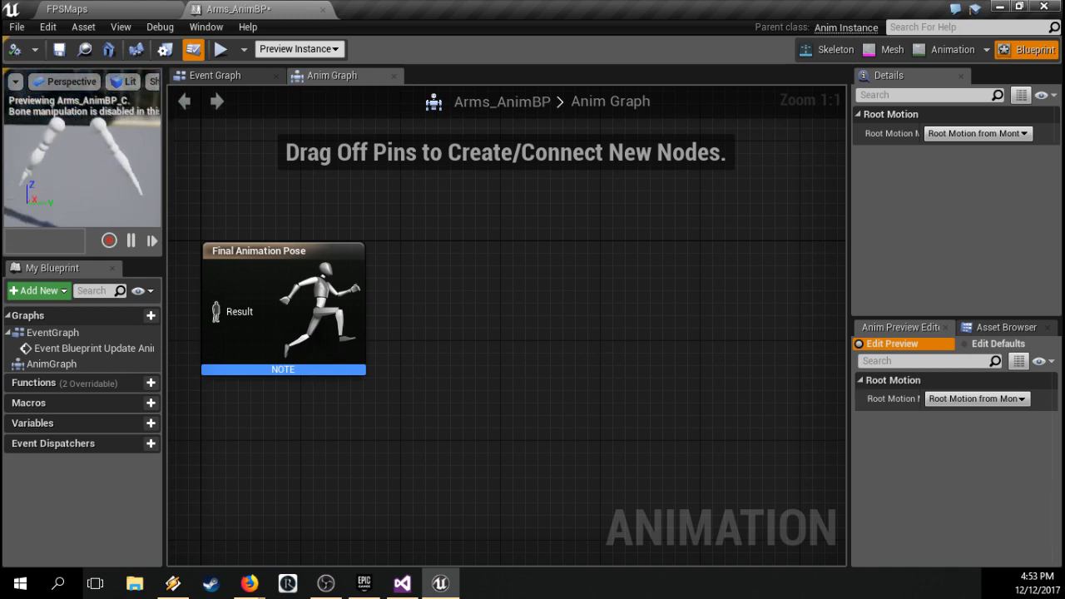
Step: Add a Boolean variable named IsRunning to Arms_AnimBP, following the tutorial's Adding State Machine Transition Variables section
scroll(585, 316, down, 5)
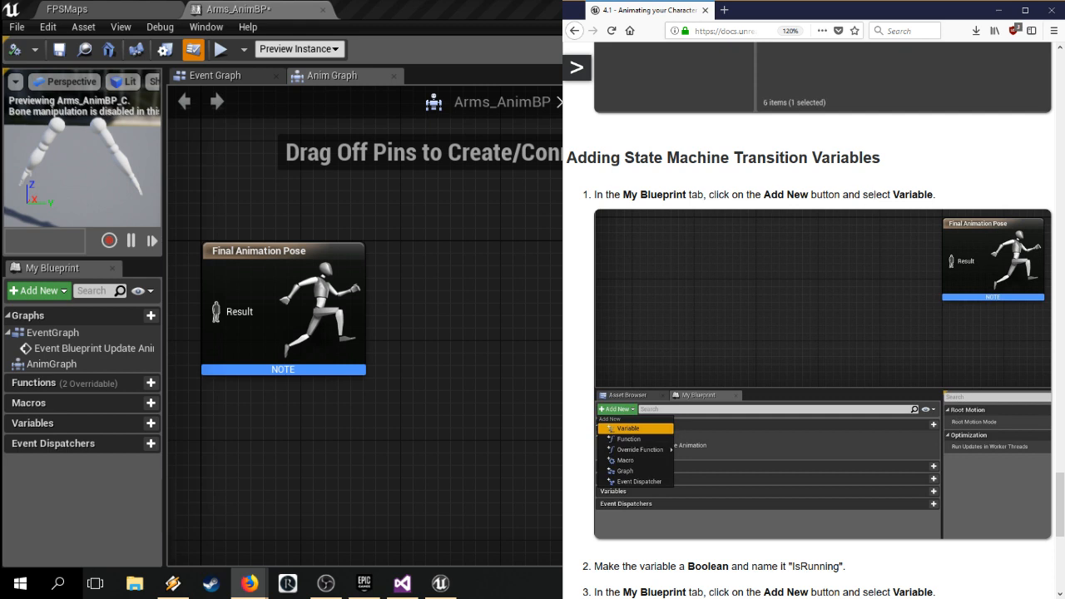
click(34, 291)
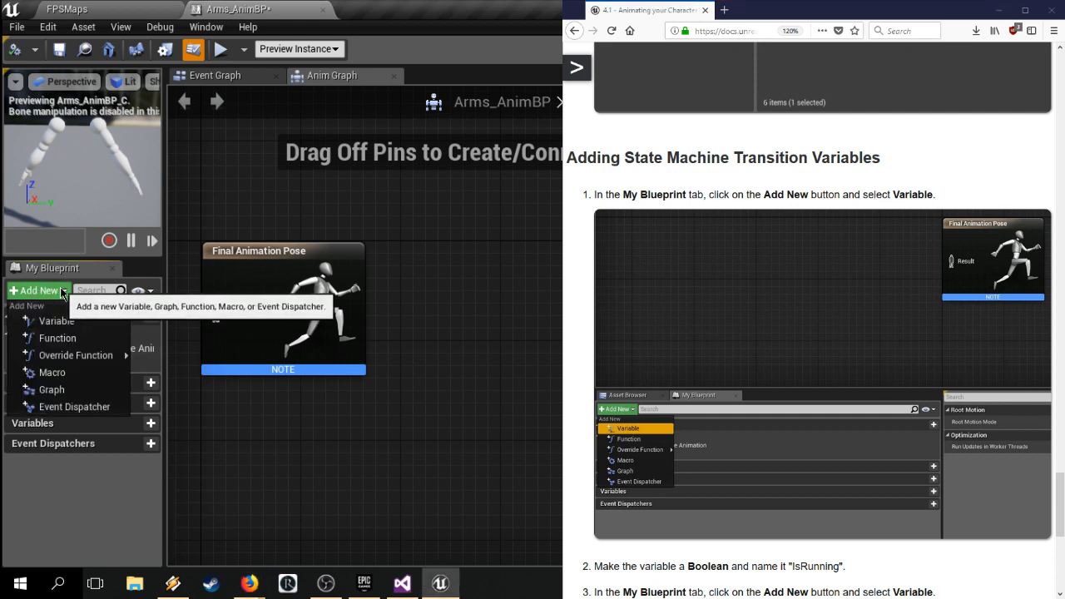
click(58, 322)
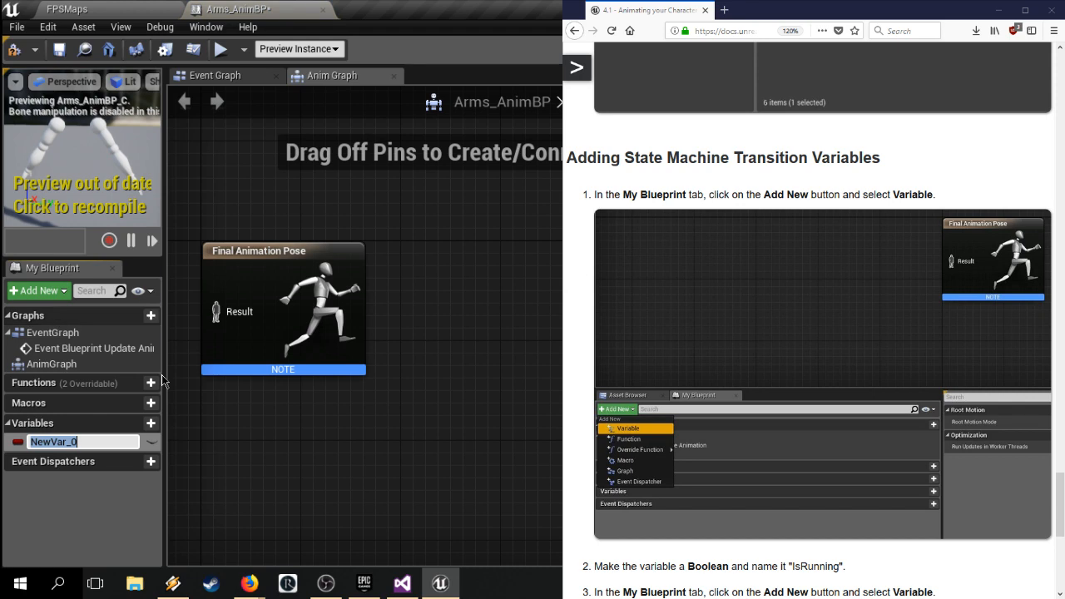
scroll(807, 332, down, 5)
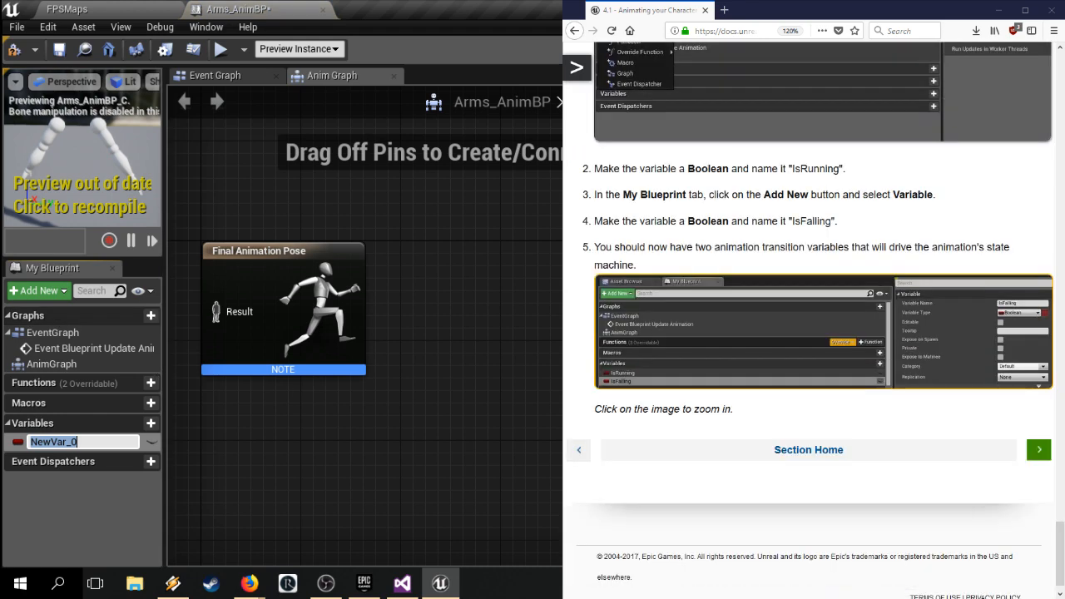
click(18, 441)
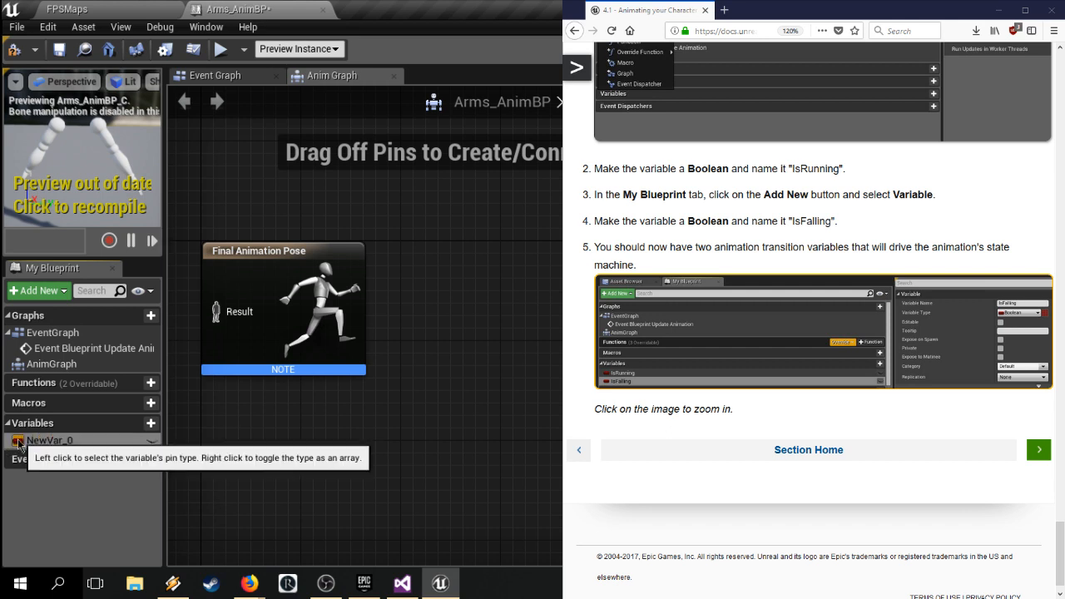
click(18, 441)
click(52, 124)
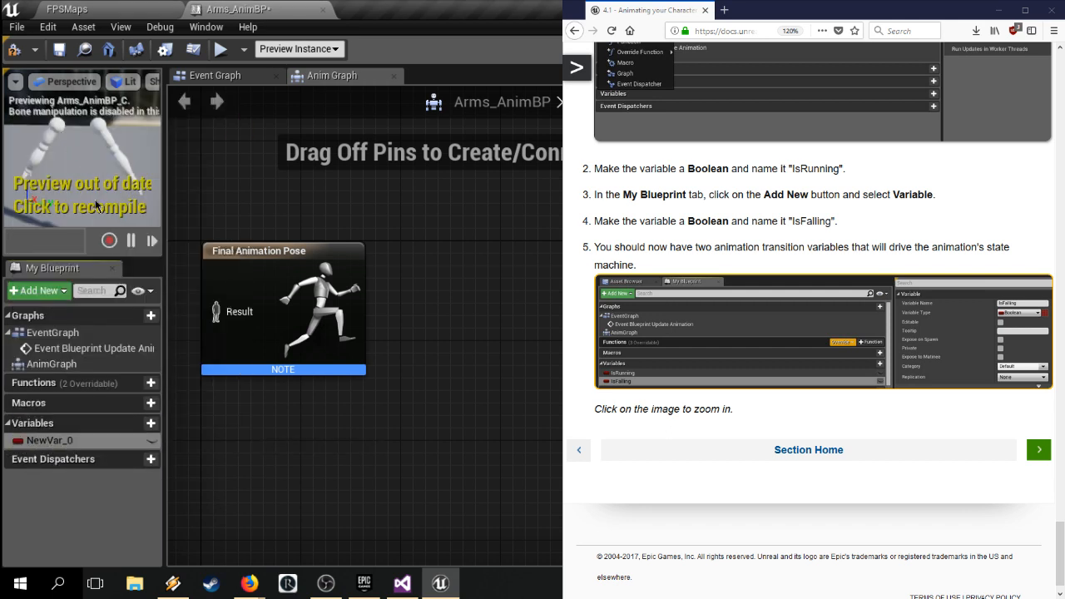
double_click(74, 441)
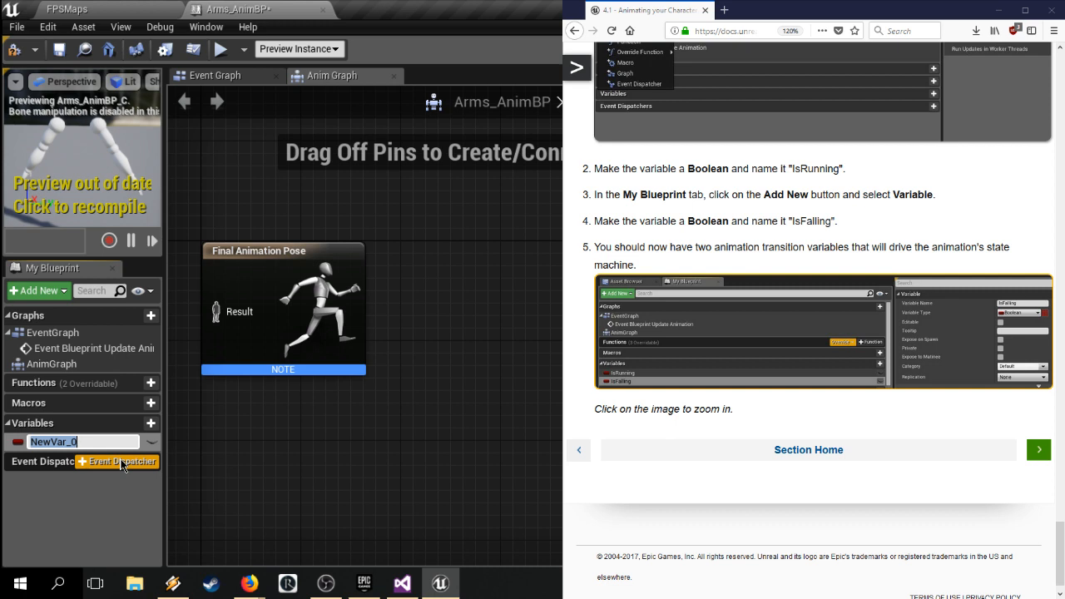
text(IsRunning)
key(Return)
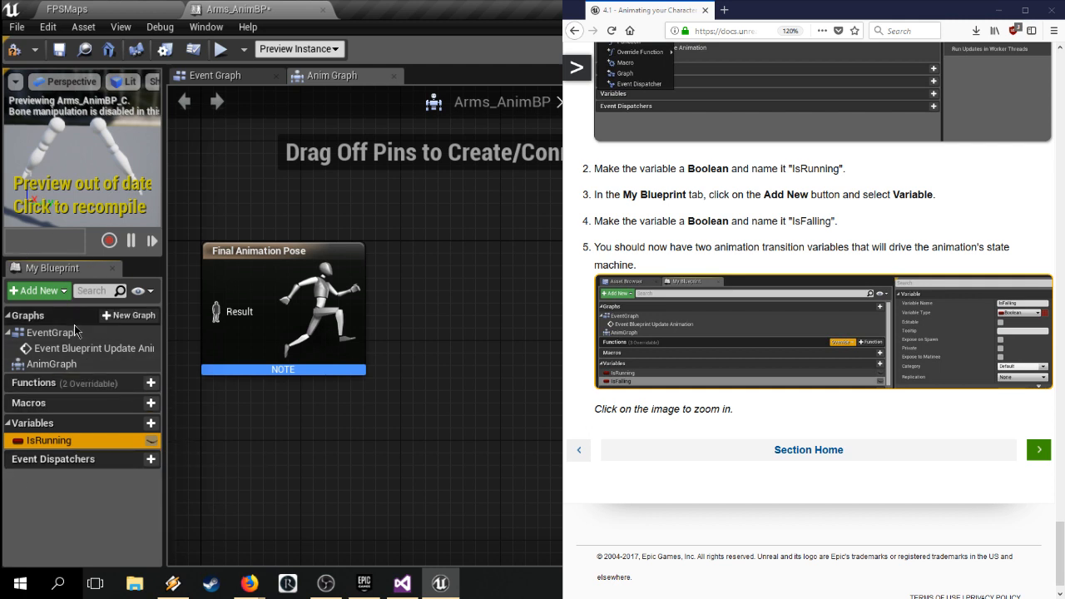
Step: Add a second Boolean variable named IsFalling to the animation blueprint
click(38, 290)
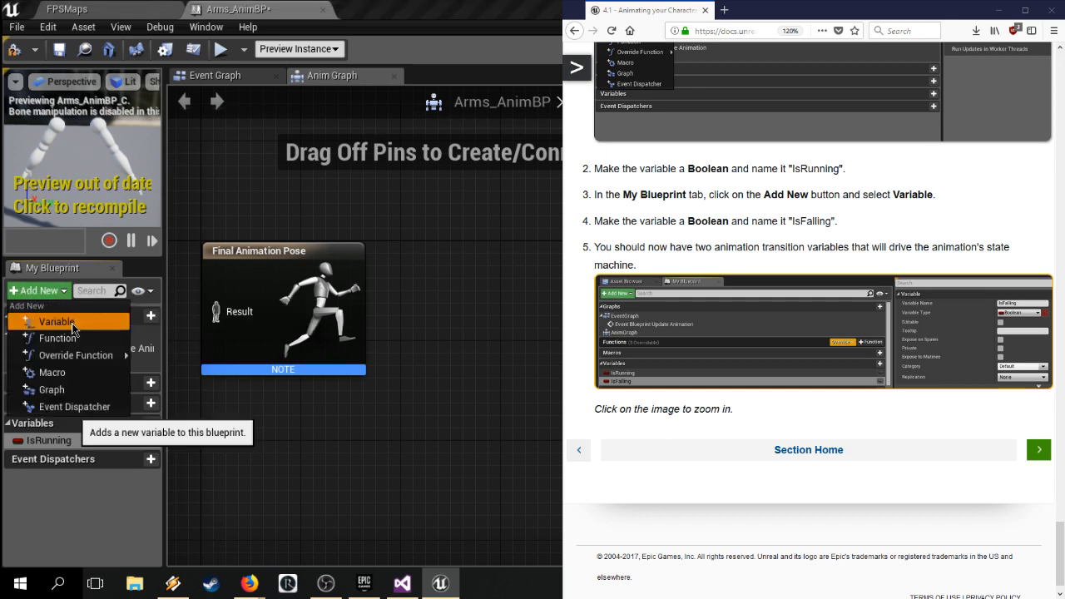
click(72, 322)
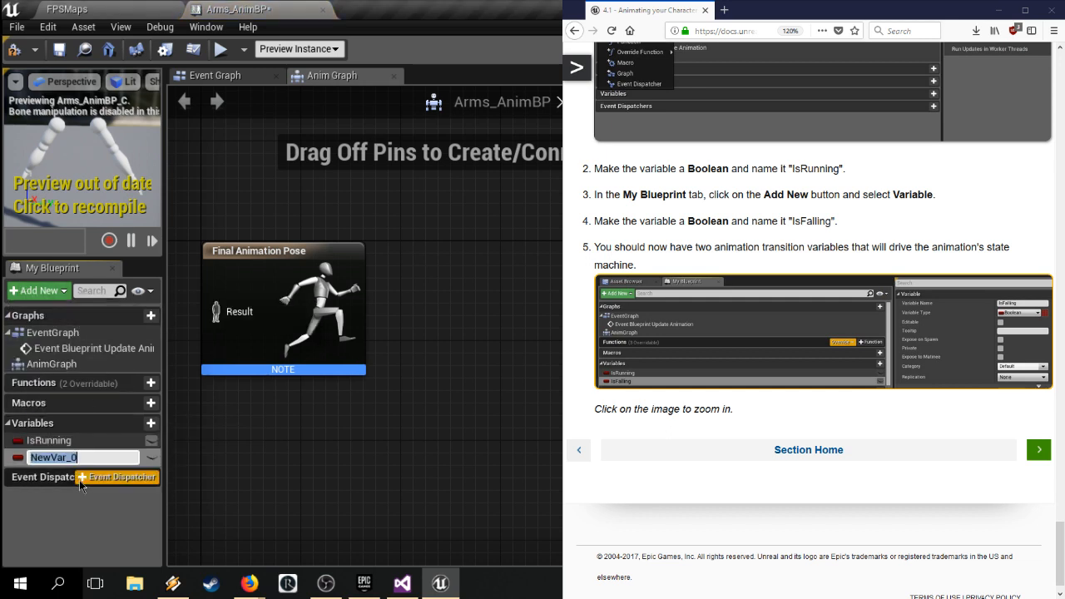
text(I)
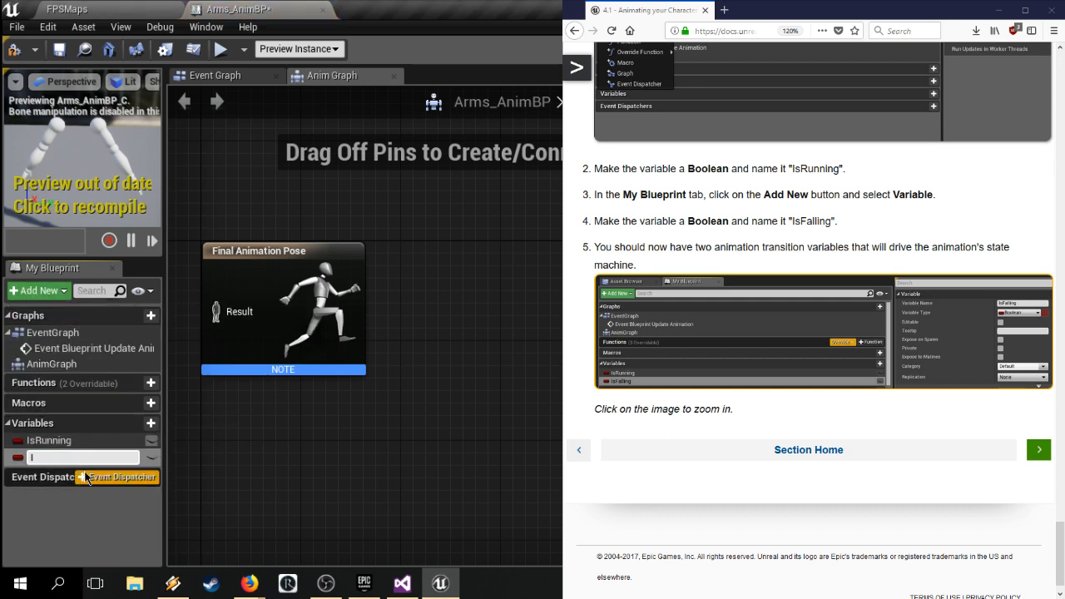
text(sFalling)
key(Return)
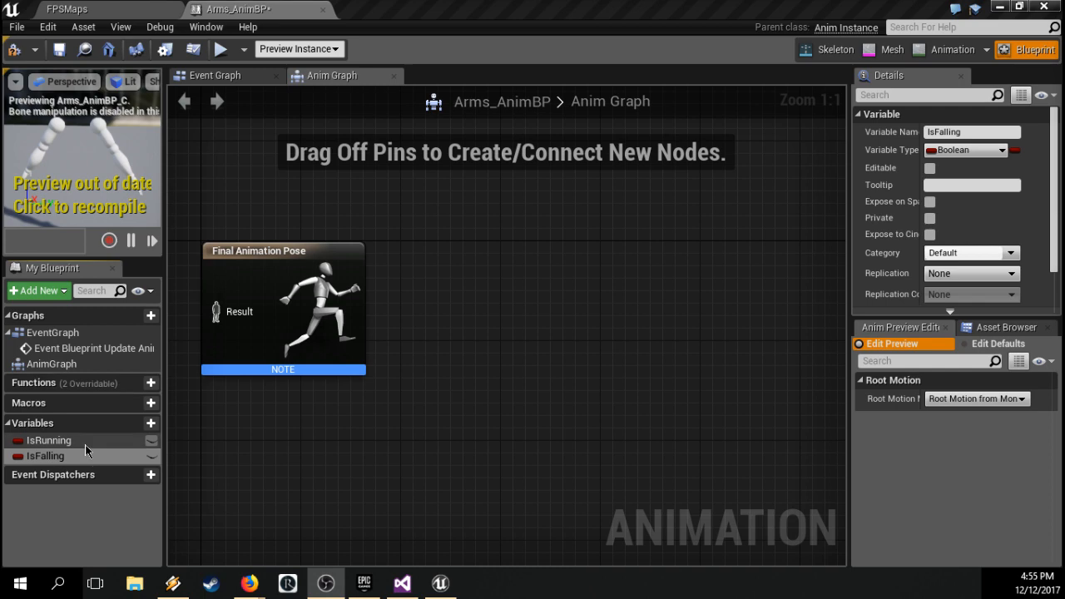
Step: Inspect the details of IsRunning and IsFalling, widening the Details area and its property name column for readability
click(85, 441)
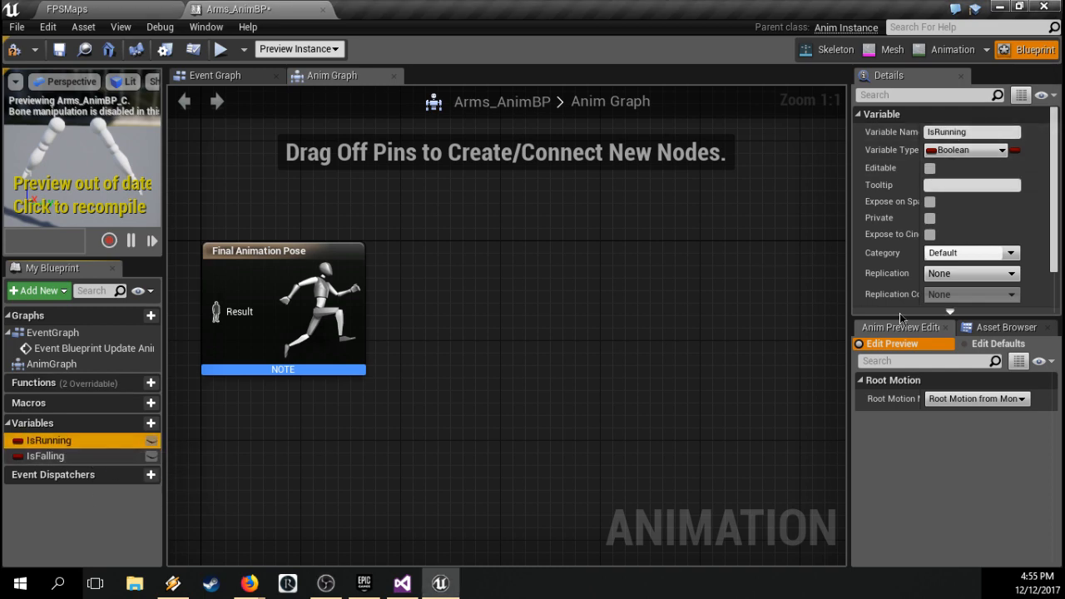
click(111, 457)
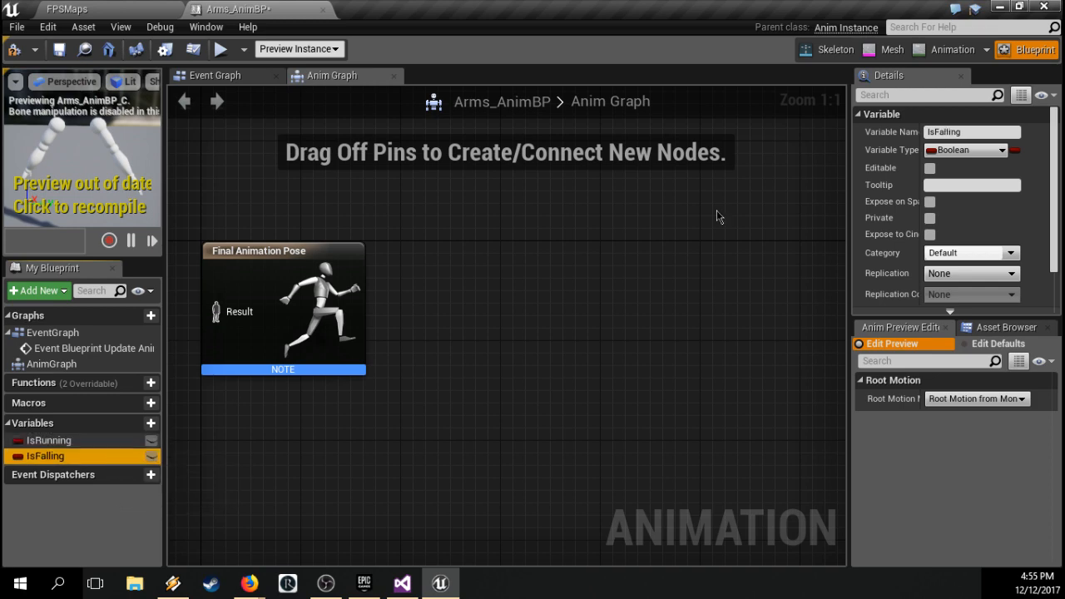
drag(921, 200, 944, 200)
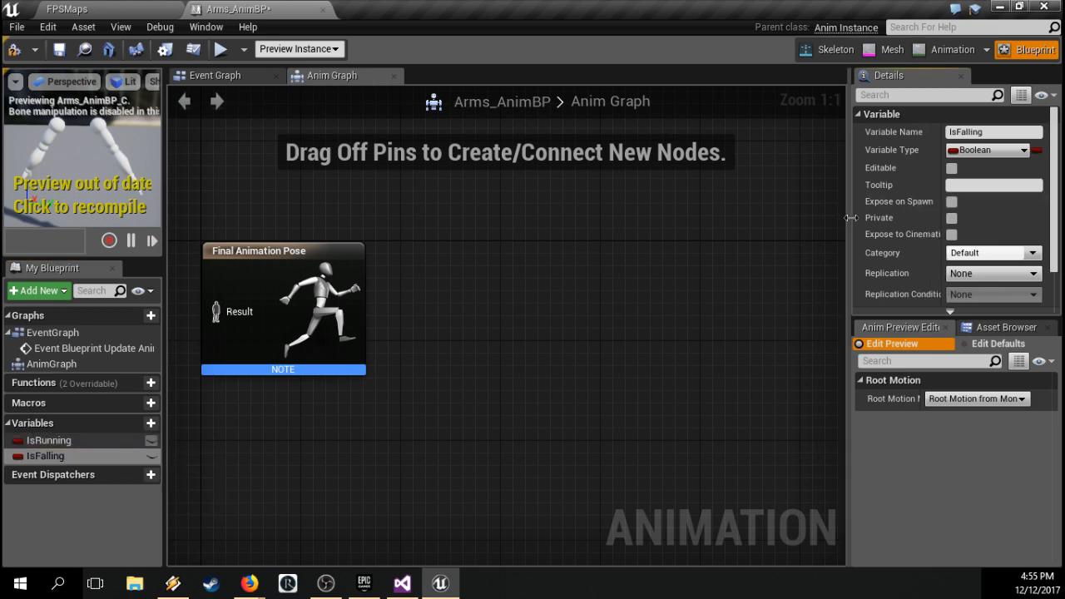
drag(850, 217, 785, 225)
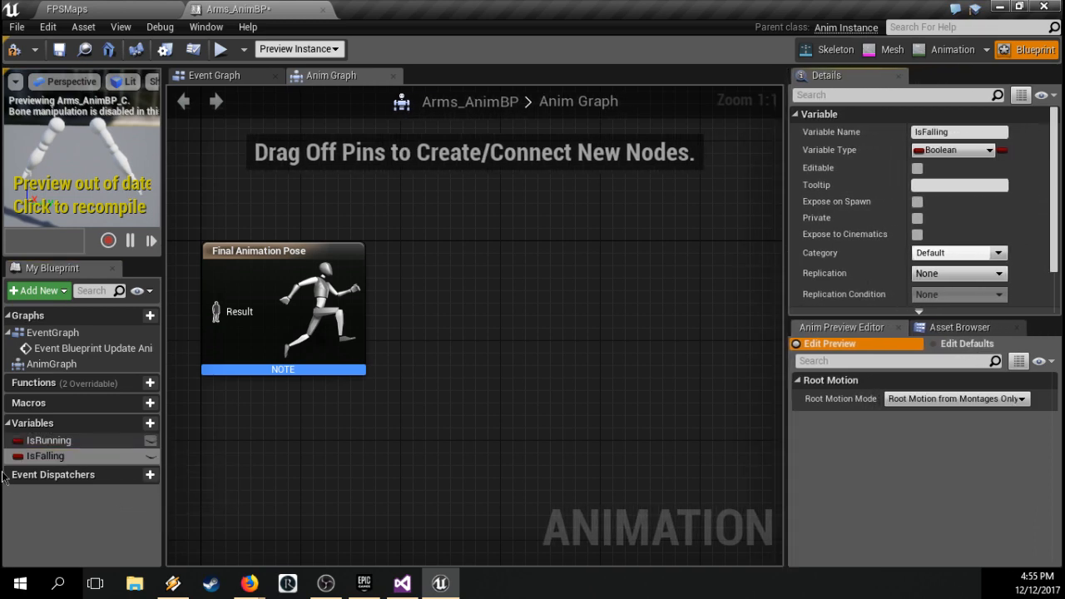
Step: Review the details of the AnimGraph, the EventGraph and the two transition variables
click(48, 364)
click(51, 333)
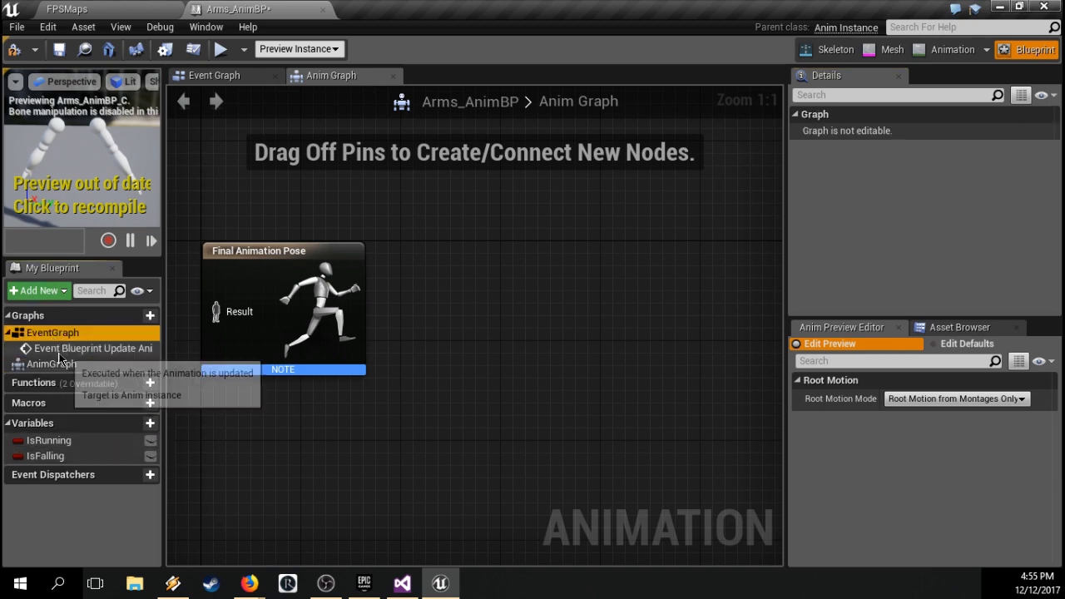
click(51, 440)
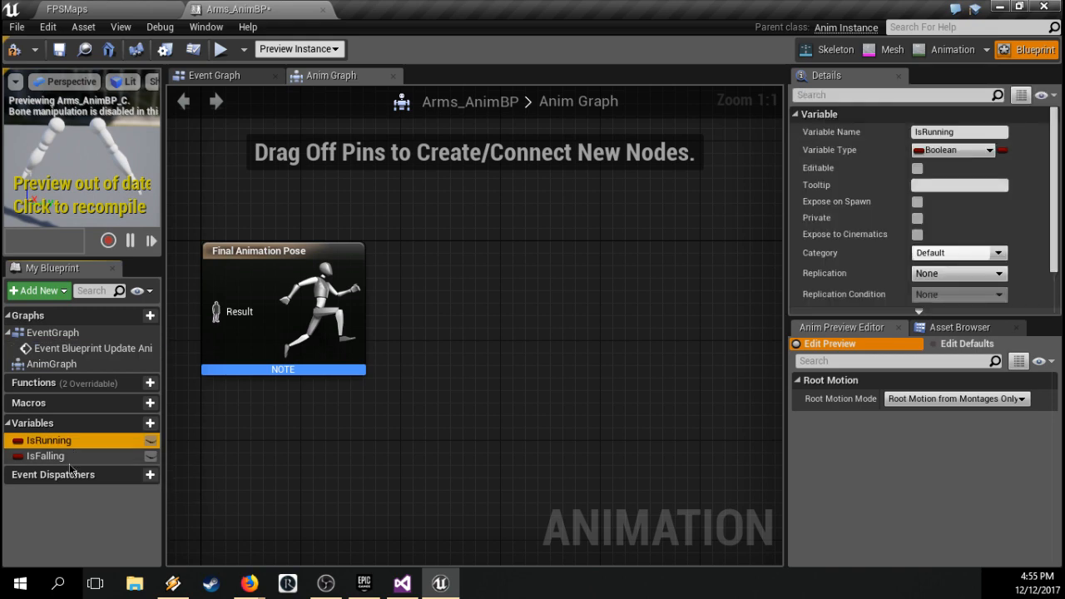
click(70, 457)
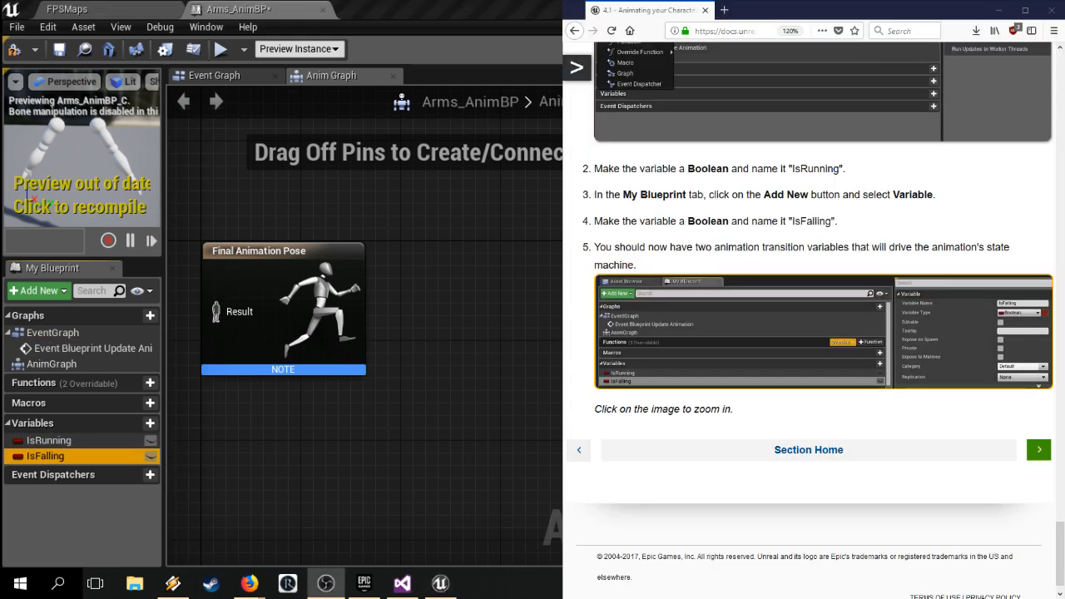
Step: Advance the tutorial to 4.2 - Setting up your Event Graph and open the EventGraph of Arms_AnimBP
click(909, 429)
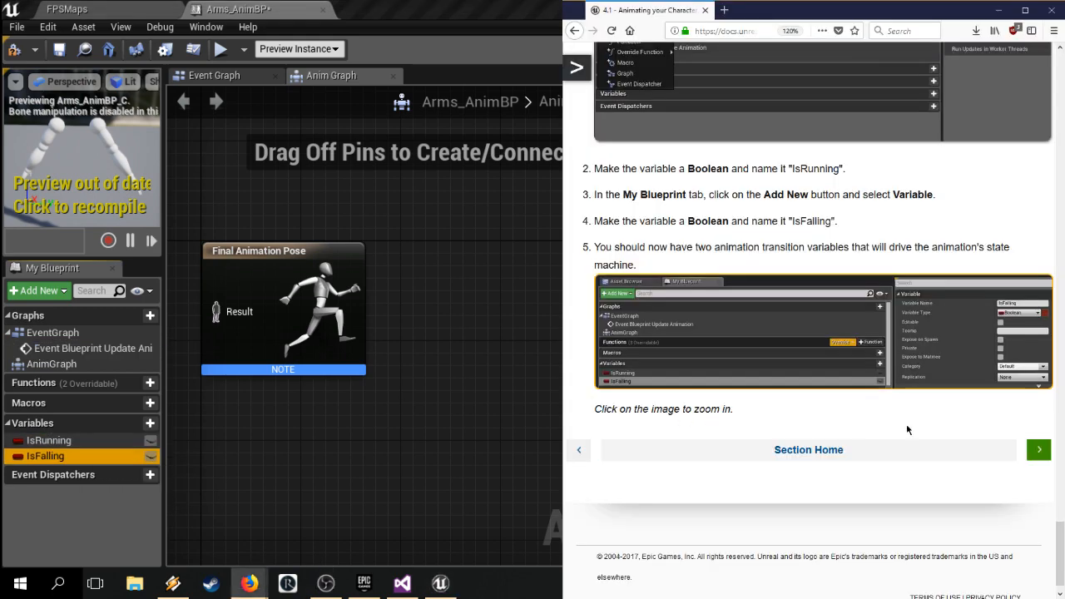
click(1038, 449)
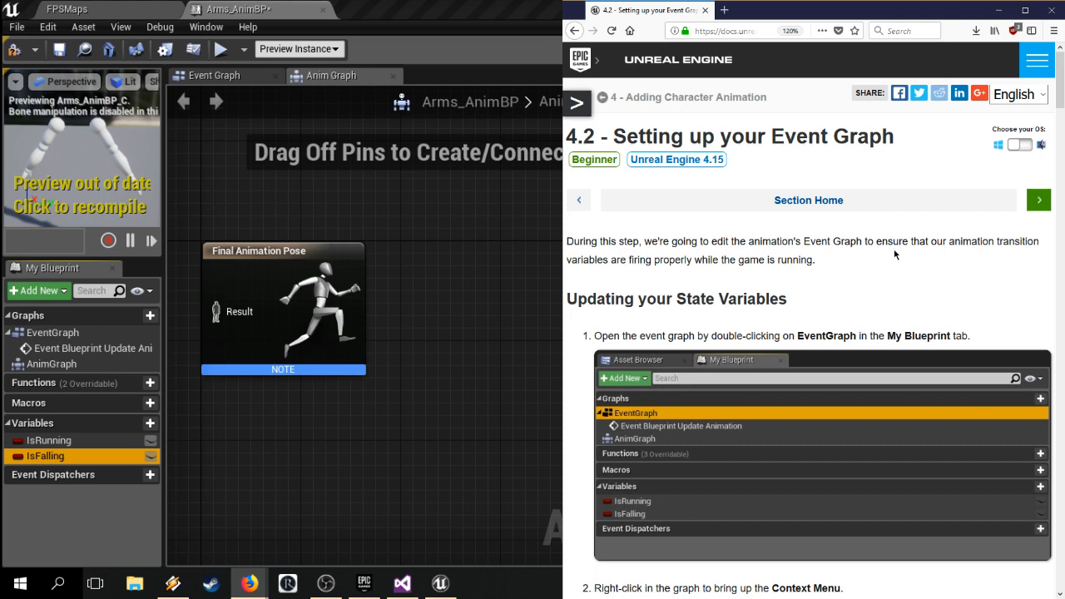
scroll(894, 249, down, 1)
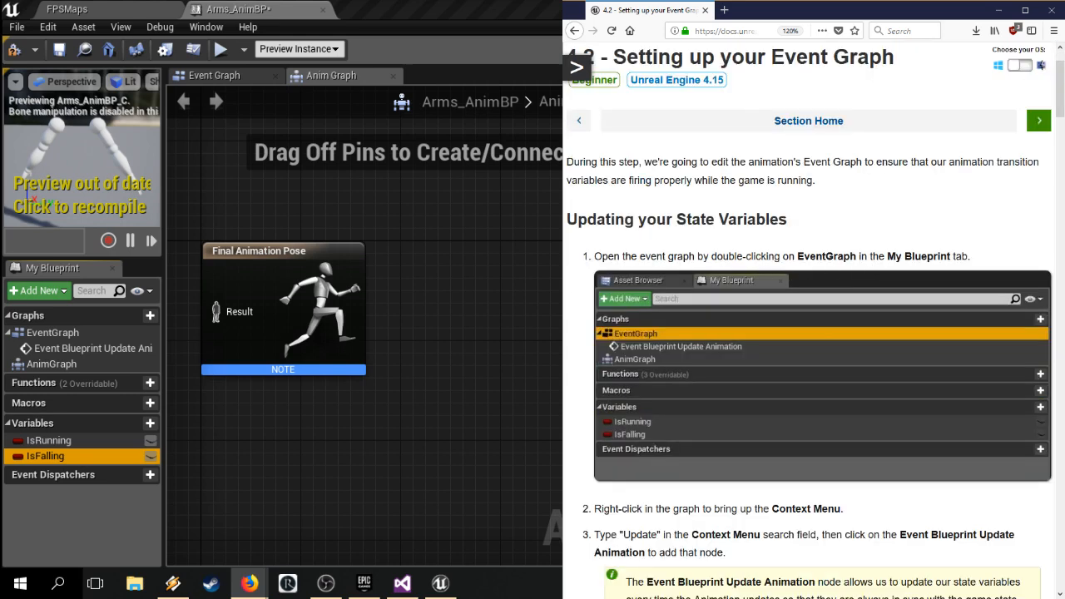
double_click(45, 332)
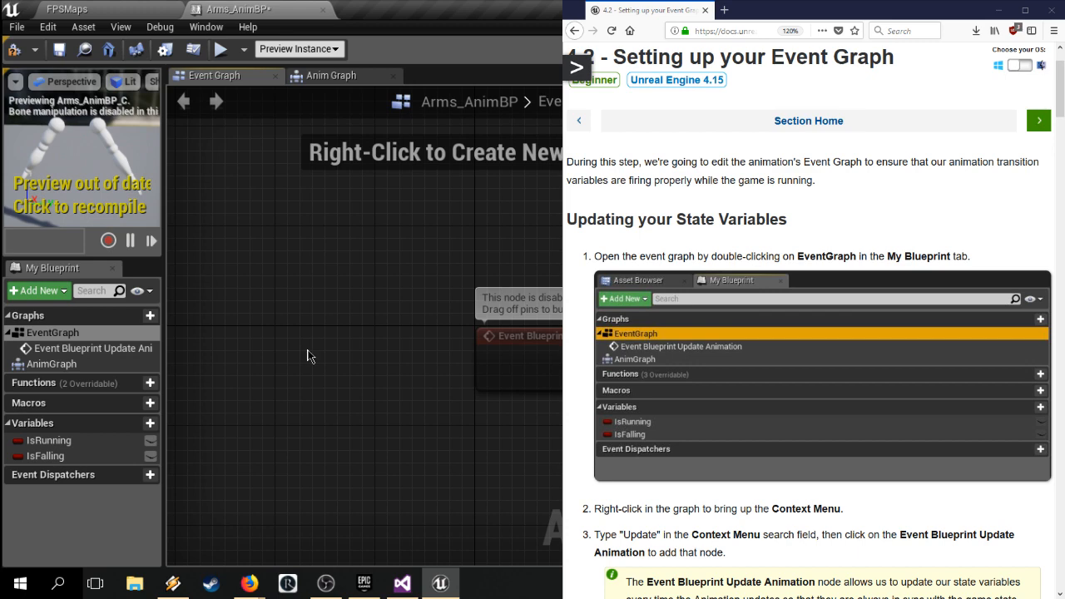
Step: Add the Event Blueprint Update Animation node to the EventGraph by searching the available actions for "Update"
scroll(807, 333, down, 5)
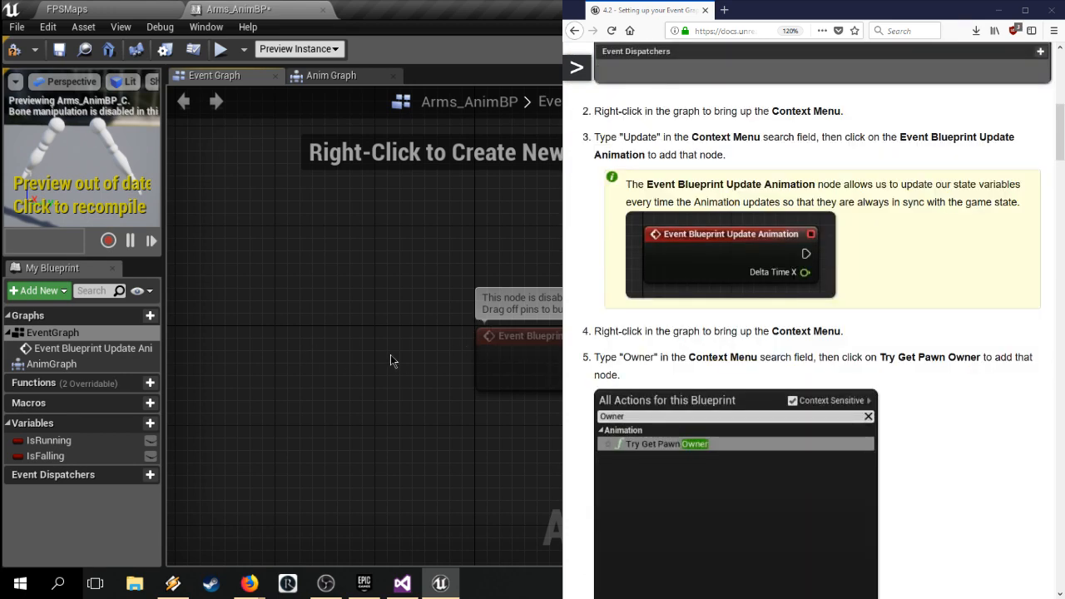
key(Home)
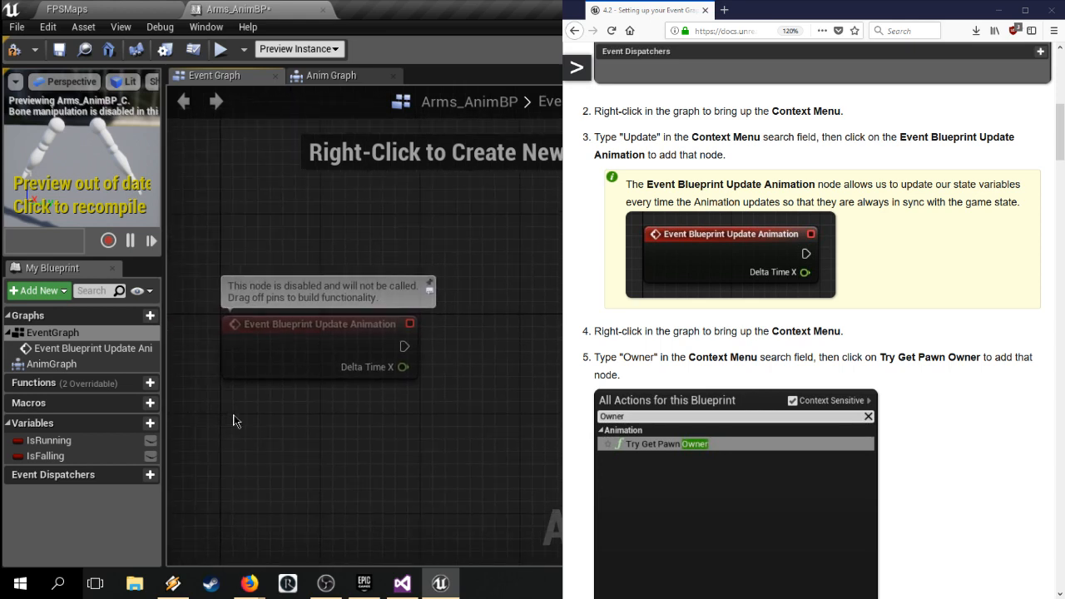
right_click(233, 421)
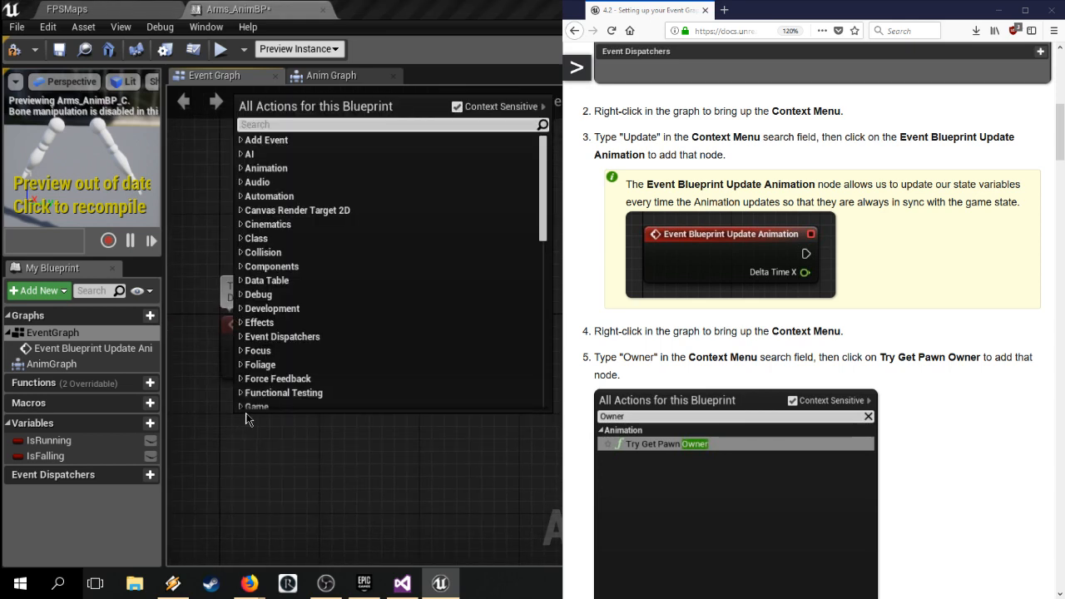
text(Update)
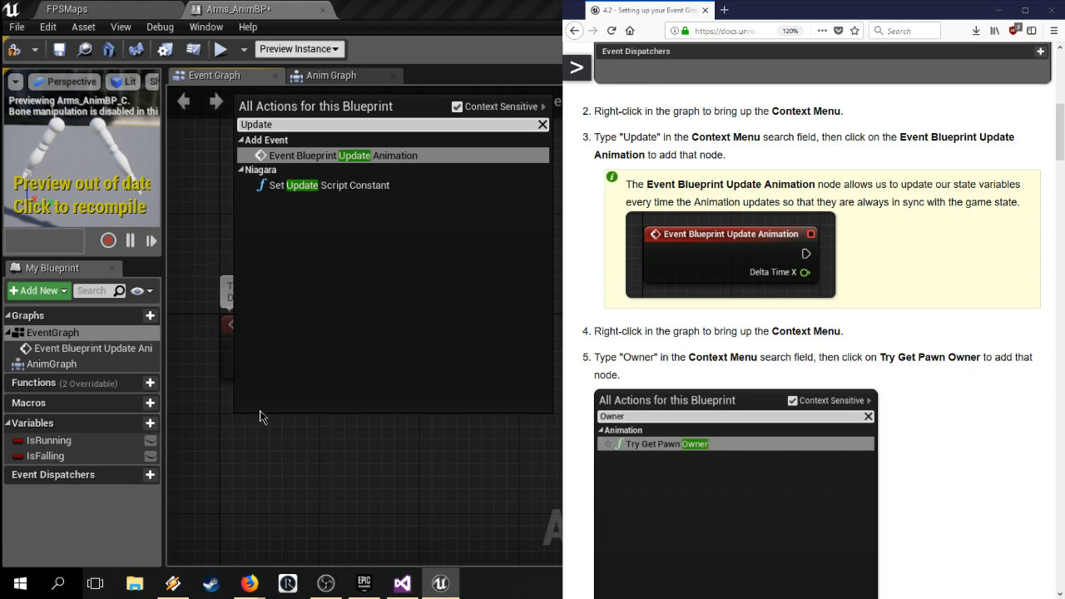
click(305, 156)
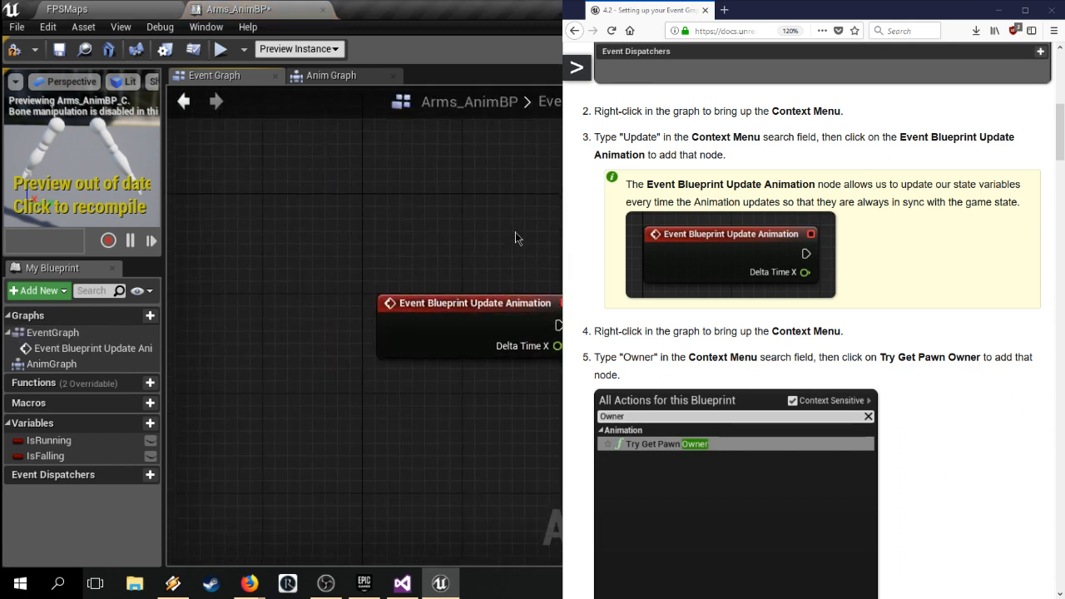
right_drag(518, 232, 240, 206)
scroll(369, 210, down, 5)
scroll(276, 222, up, 3)
right_drag(321, 240, 497, 178)
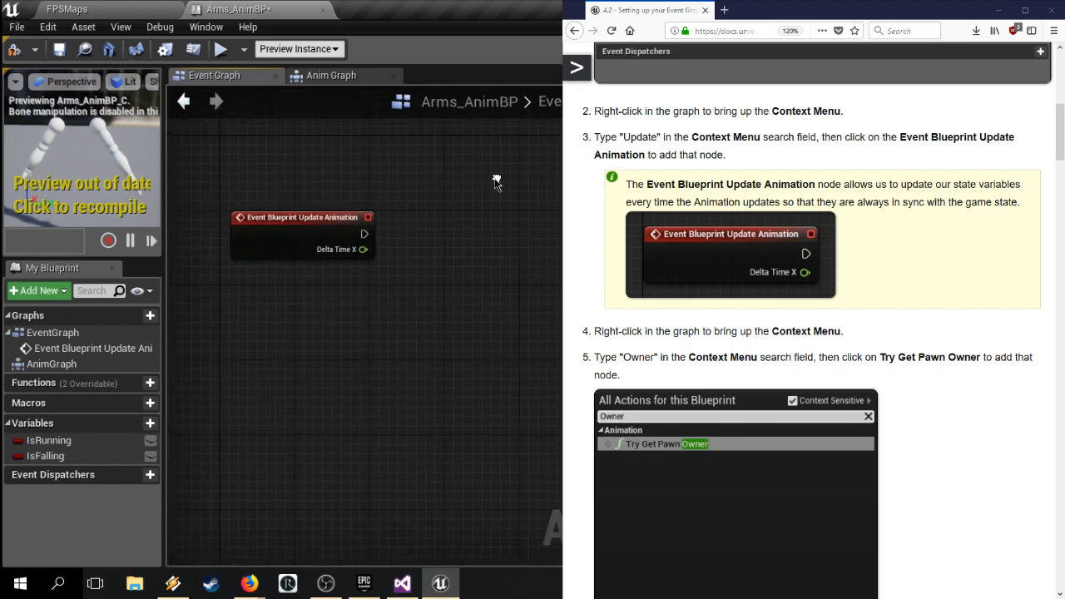
scroll(356, 242, up, 1)
mouse_move(461, 222)
right_down()
mouse_move(506, 230)
mouse_move(465, 223)
right_up()
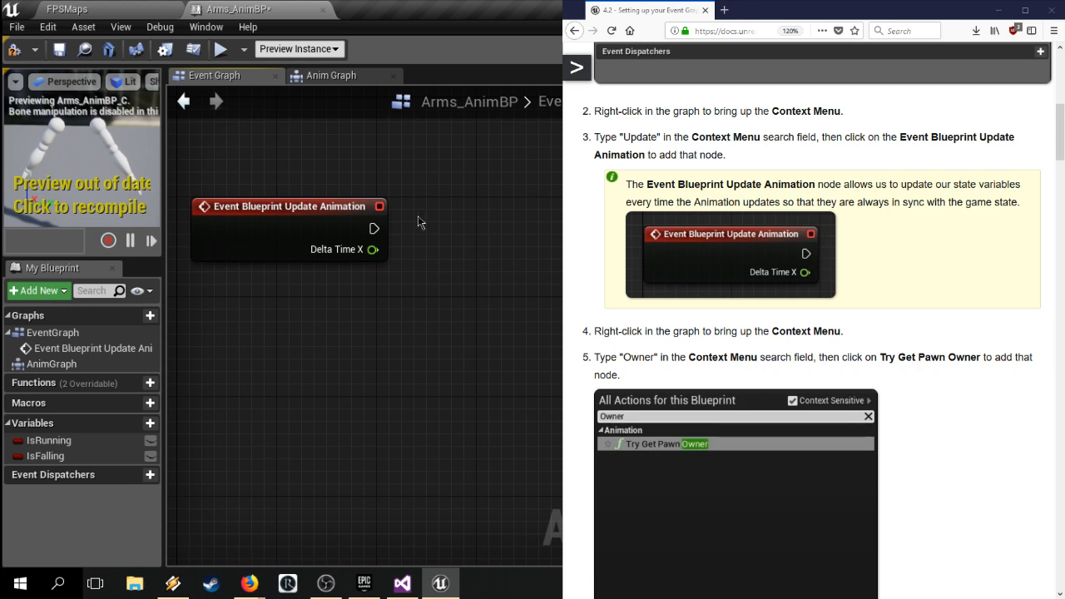
Step: Add a Try Get Pawn Owner node below the Event Blueprint Update Animation node
click(632, 186)
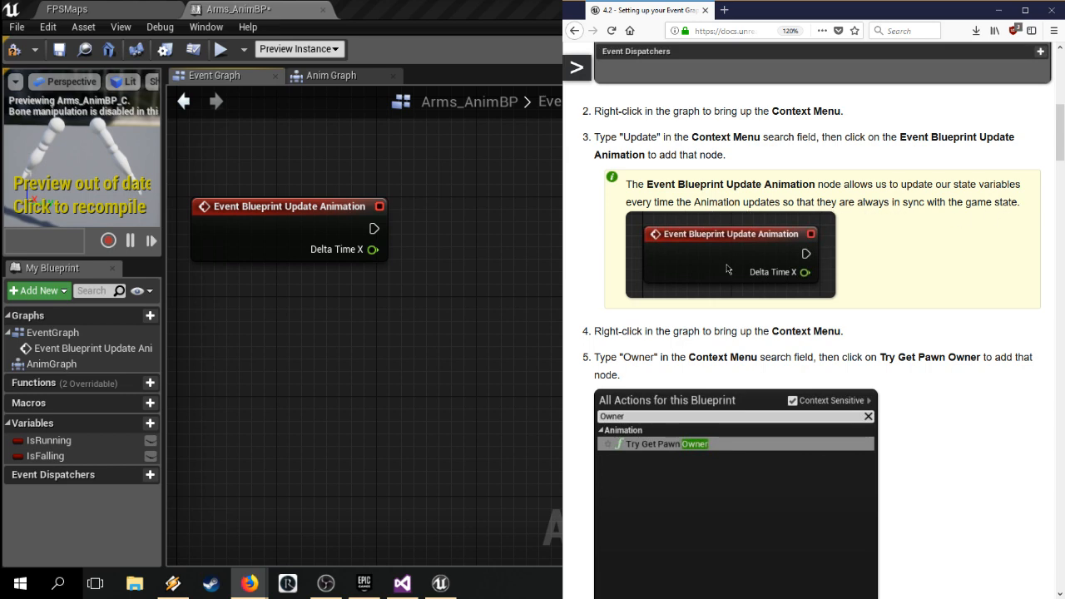
scroll(582, 308, down, 3)
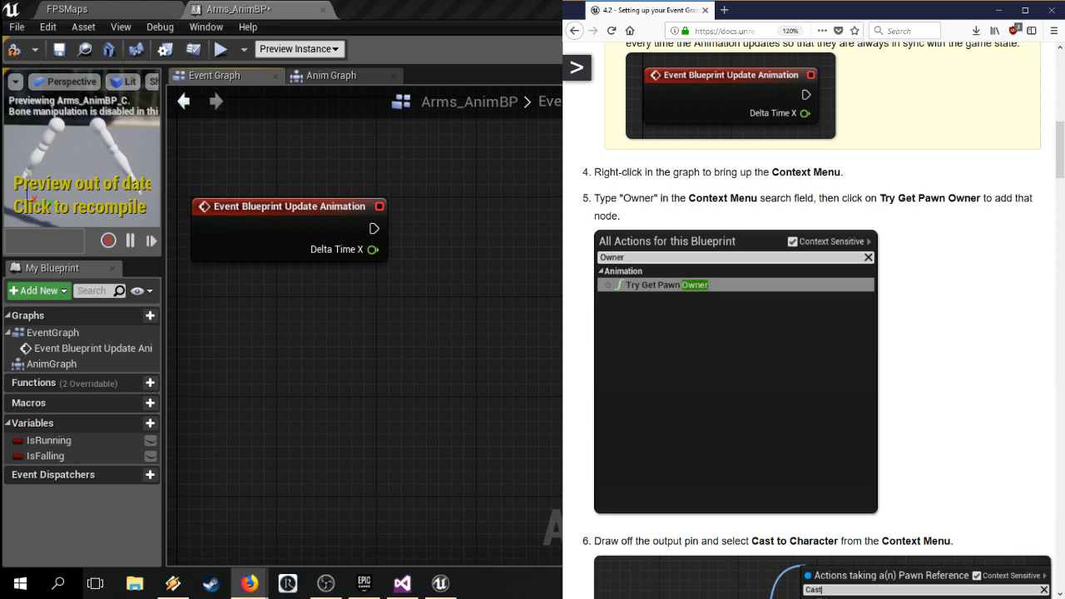
right_click(191, 279)
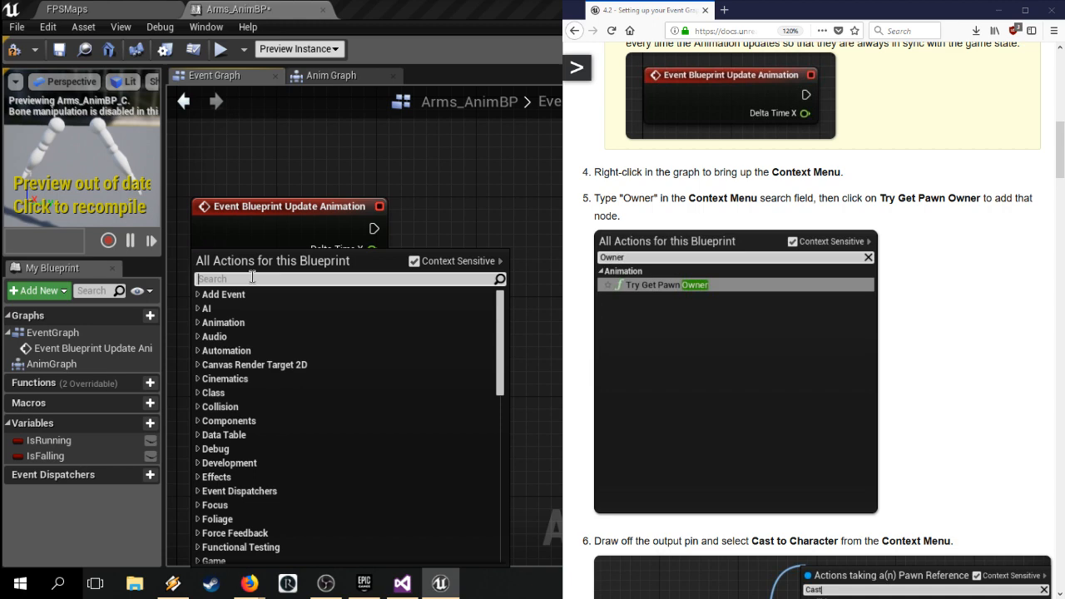
text(Owner)
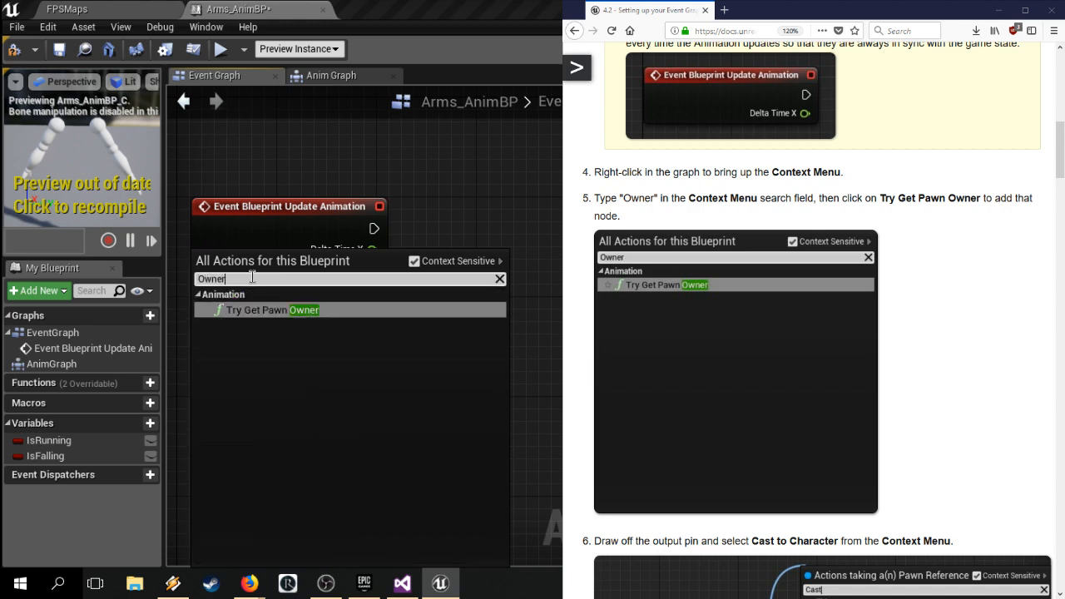
click(279, 317)
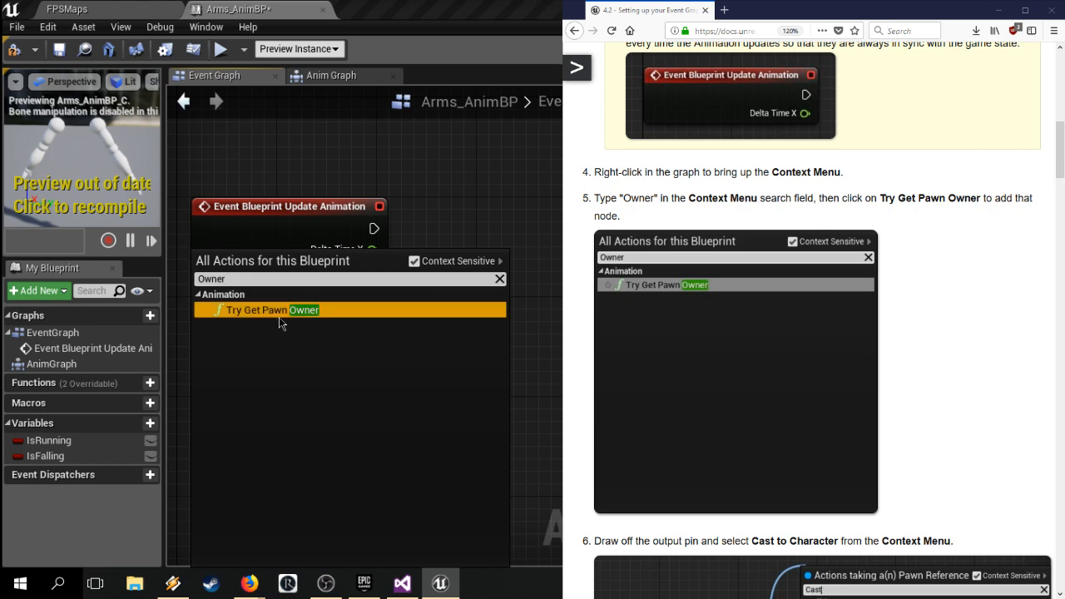
click(324, 306)
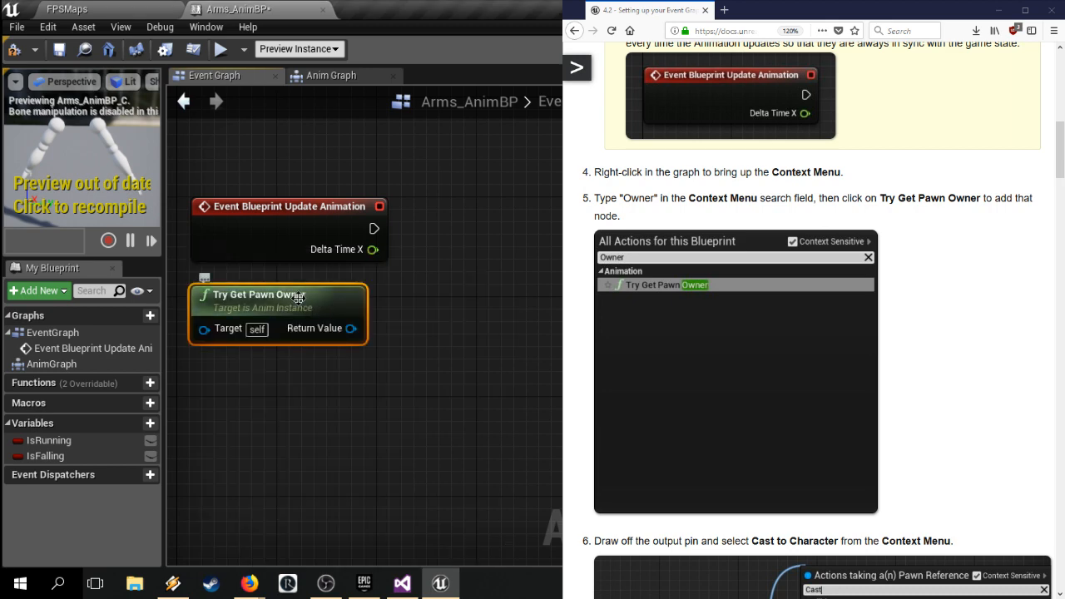
Step: Add a Cast To Character node from Try Get Pawn Owner's Return Value and wire the update event's execution output to its execution input
scroll(814, 333, down, 5)
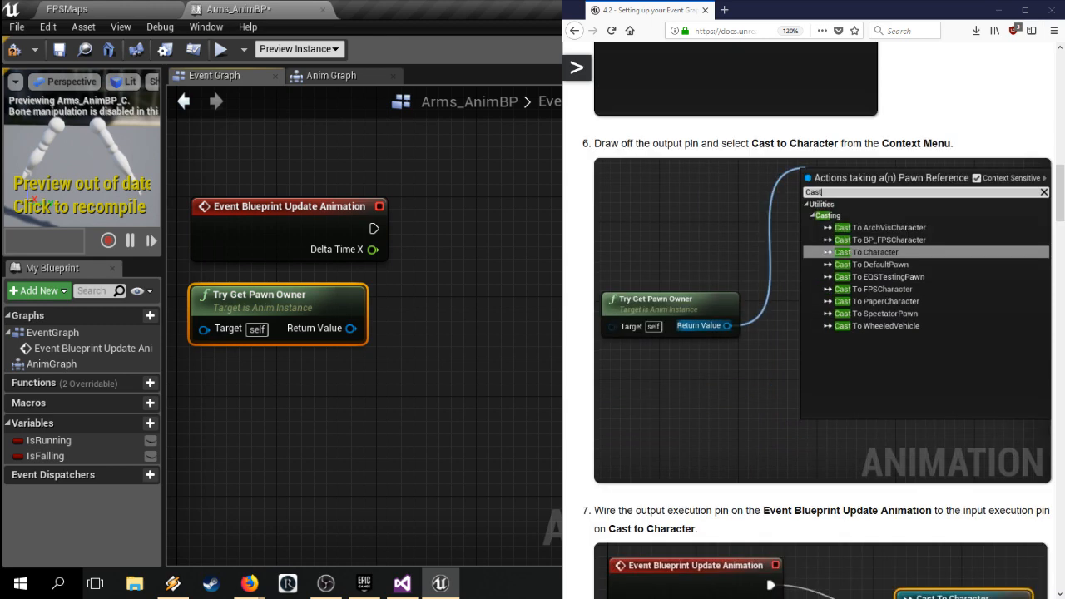
drag(350, 328, 499, 299)
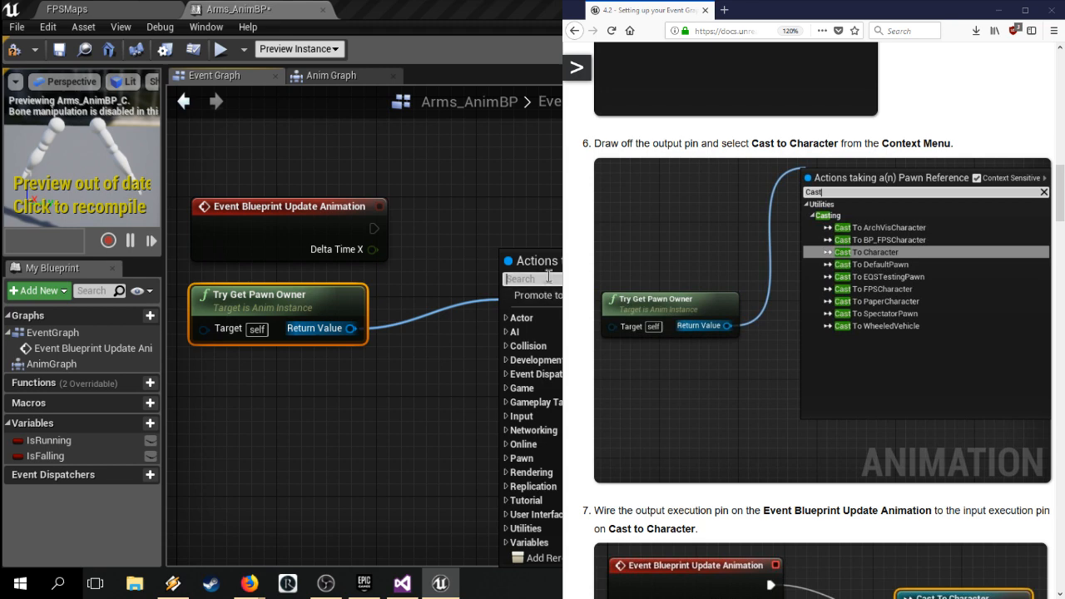
text(Cast)
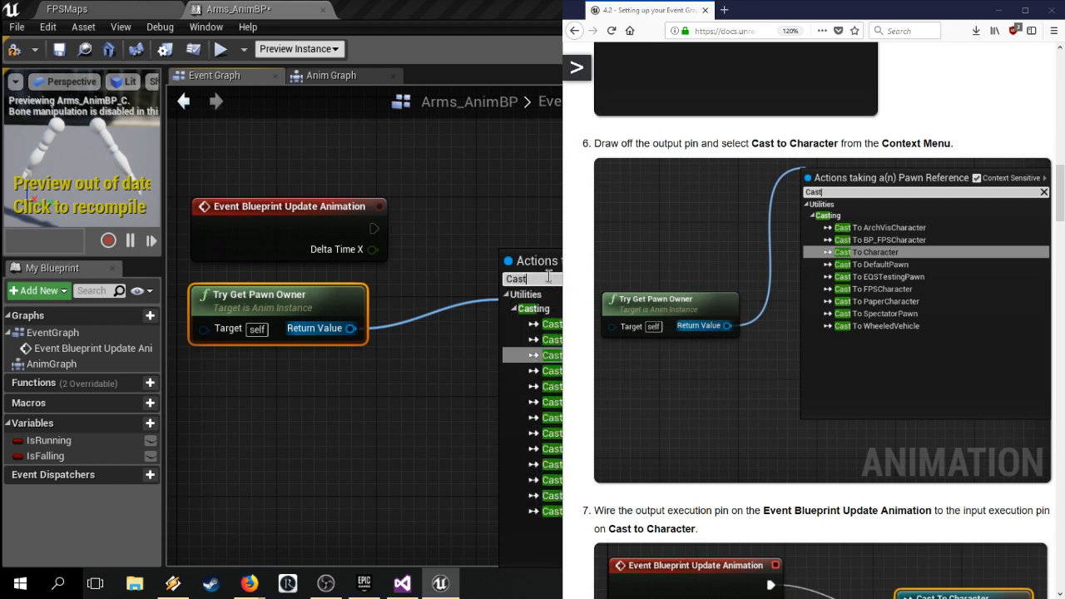
click(547, 356)
drag(591, 313, 541, 312)
right_drag(555, 448, 541, 450)
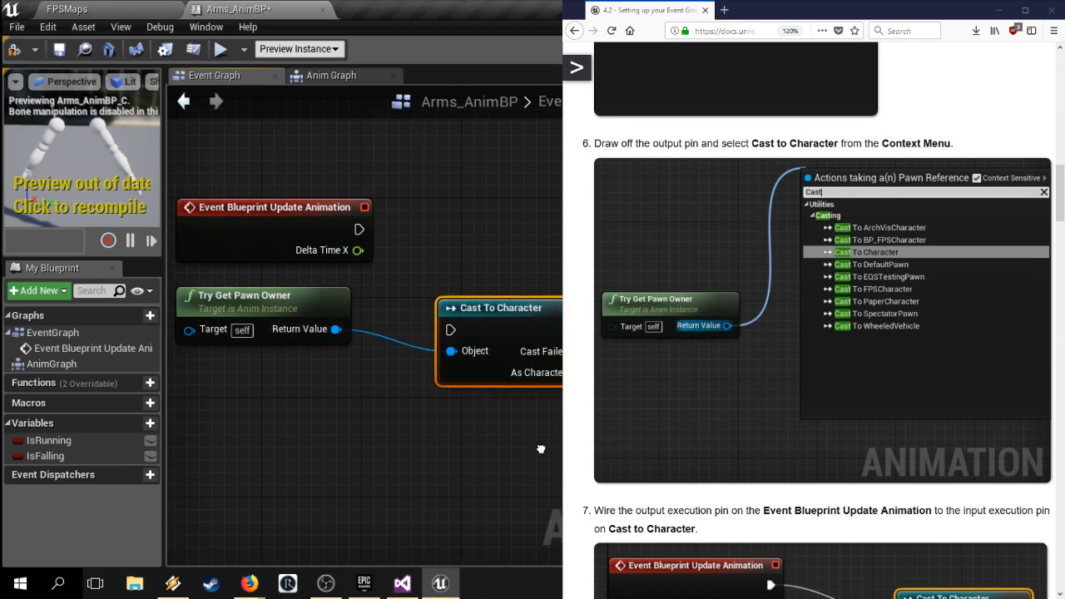
scroll(488, 437, down, 1)
right_drag(476, 435, 438, 435)
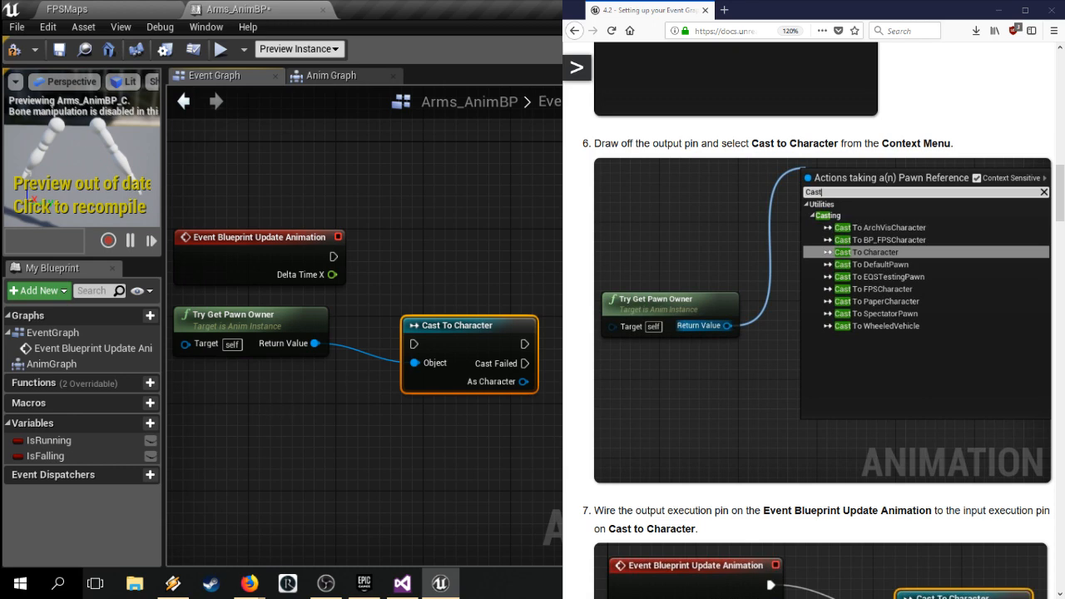
scroll(822, 320, down, 5)
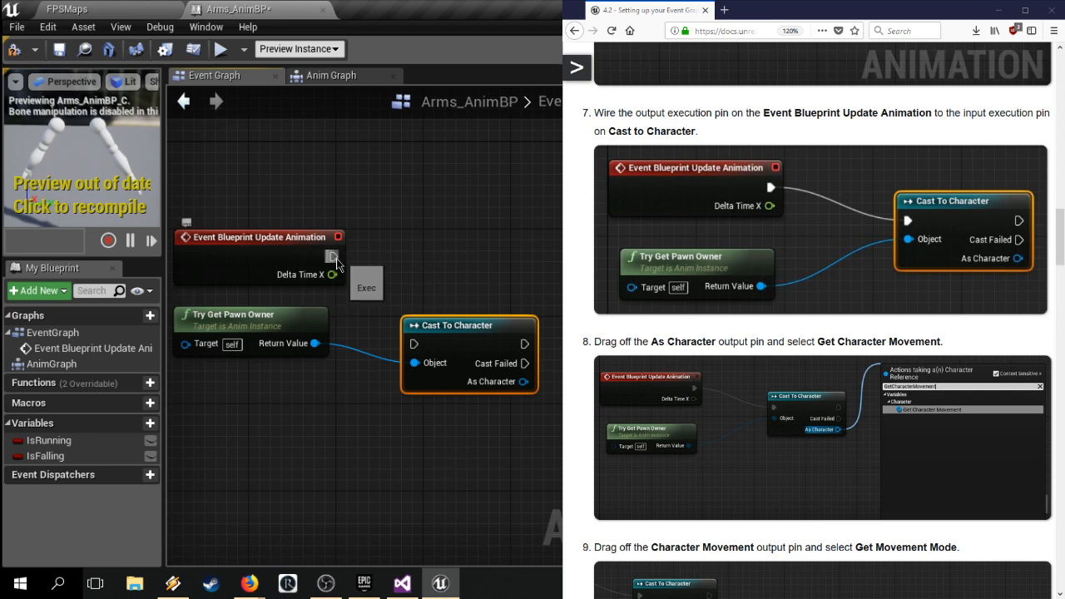
drag(332, 256, 411, 344)
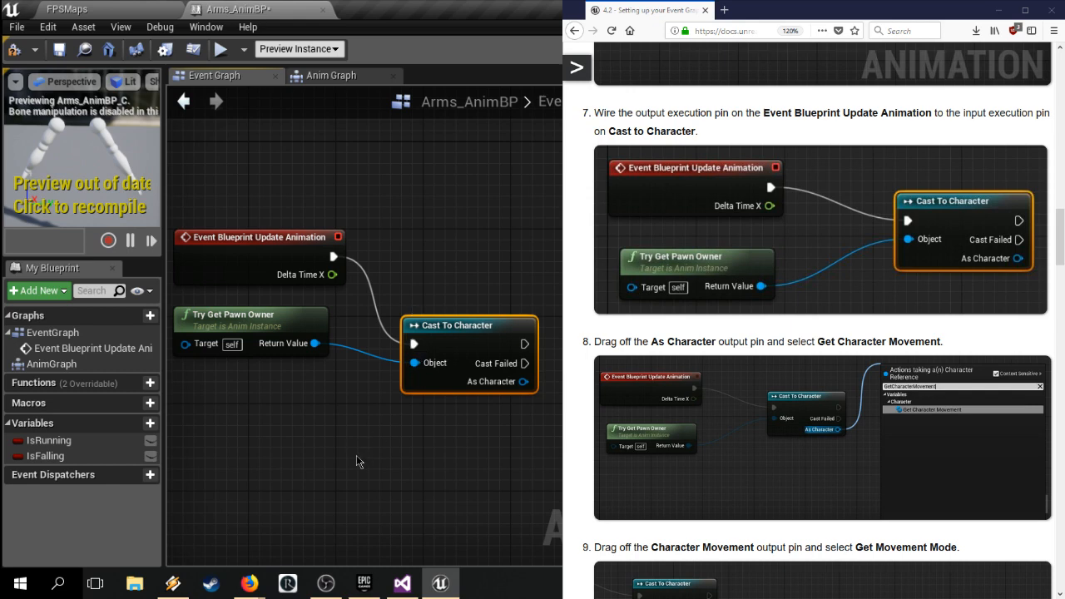
Step: Add a Get Character Movement node from the cast's As Character output and align it level with that output
scroll(822, 333, down, 3)
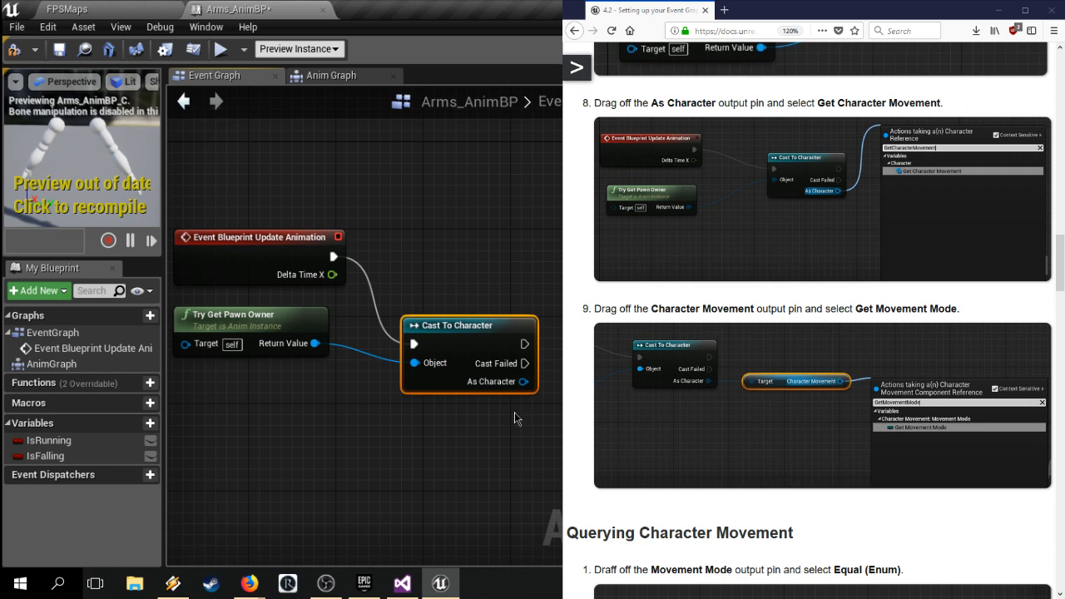
right_drag(514, 413, 345, 441)
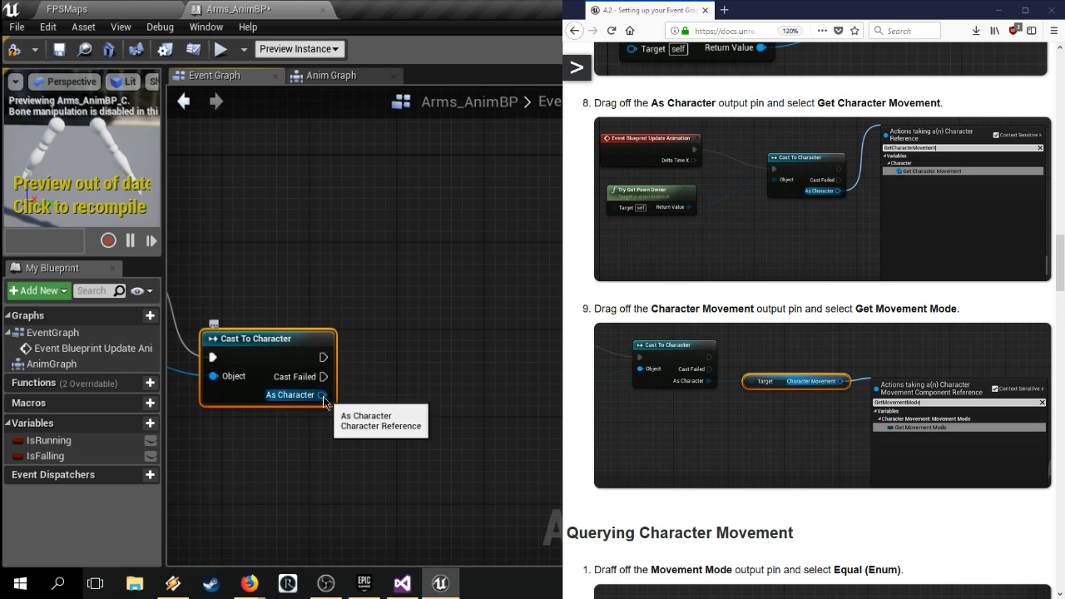
drag(323, 396, 406, 296)
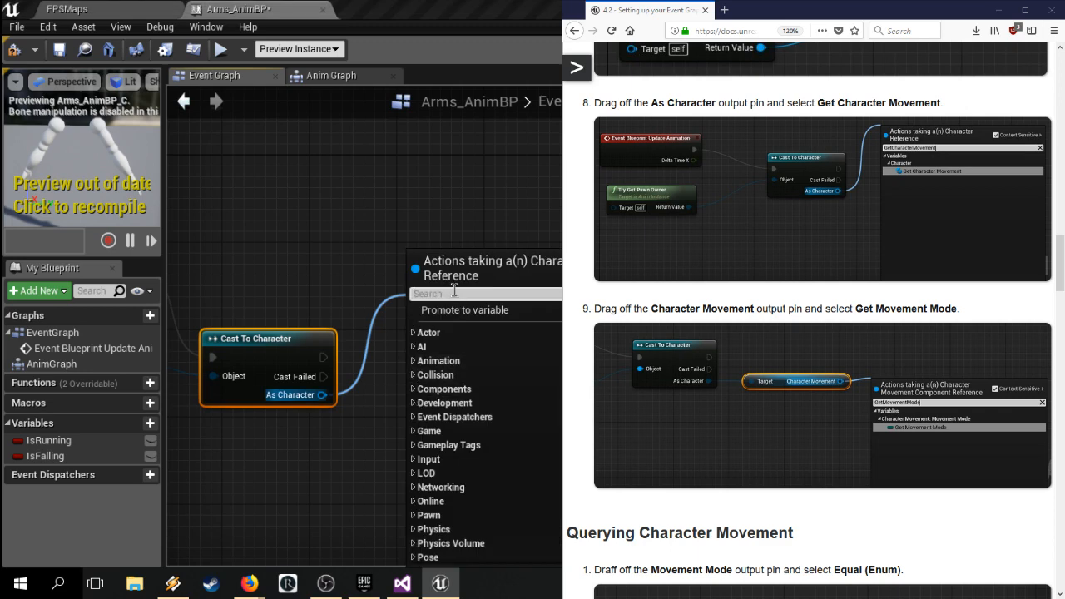
text(Get)
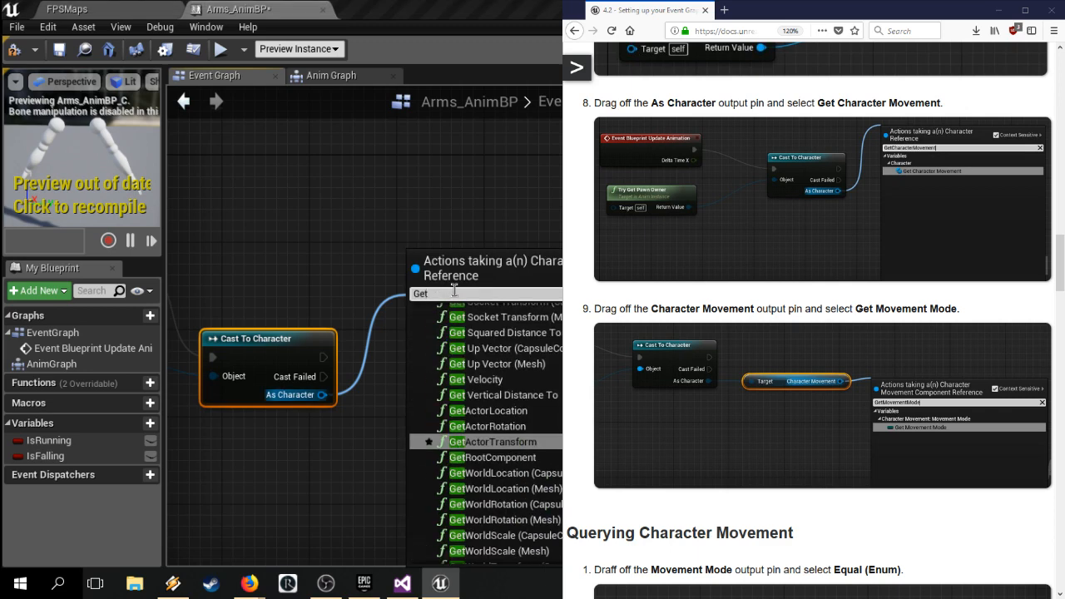
text(Chara)
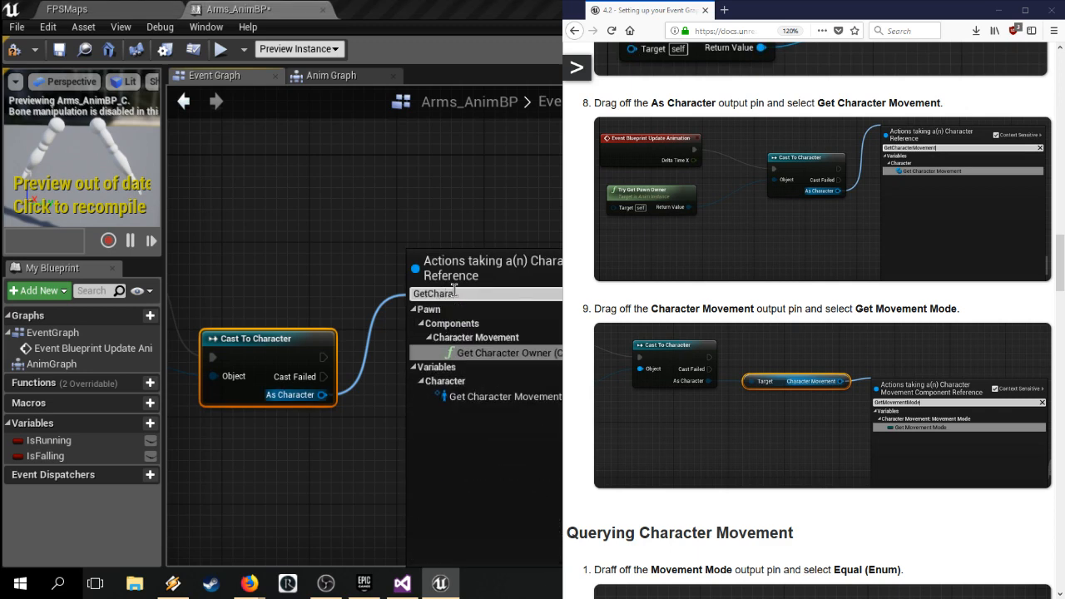
click(499, 397)
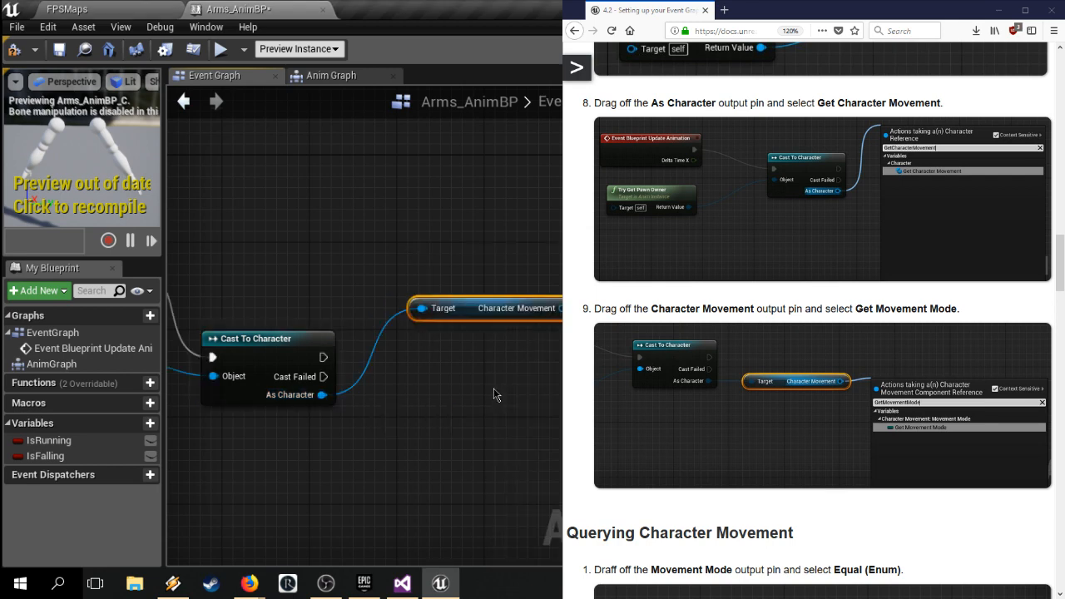
right_drag(495, 396, 444, 386)
right_drag(465, 388, 470, 389)
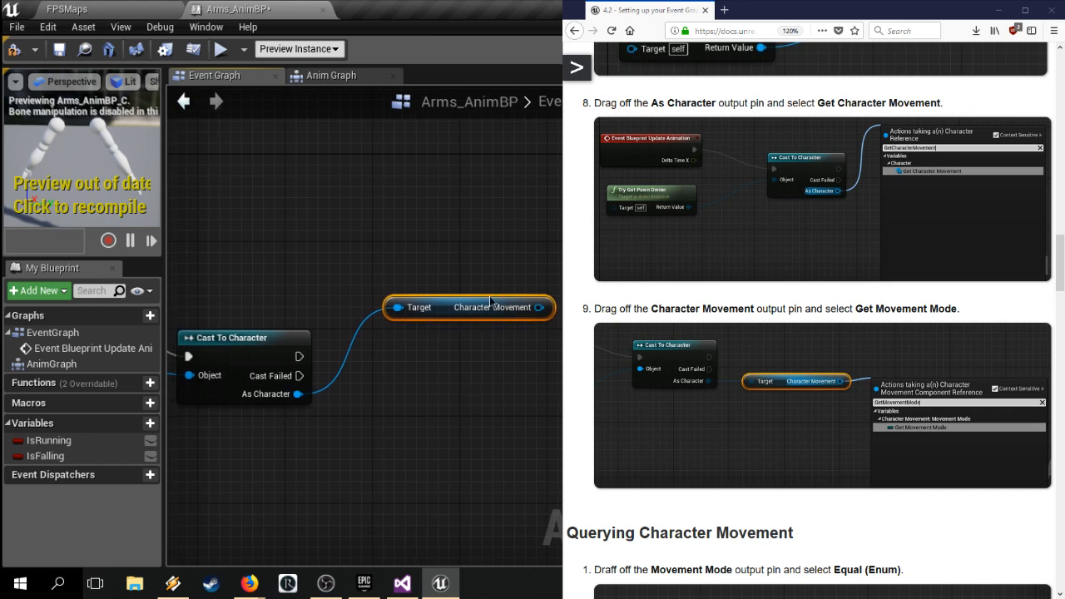
drag(445, 308, 399, 396)
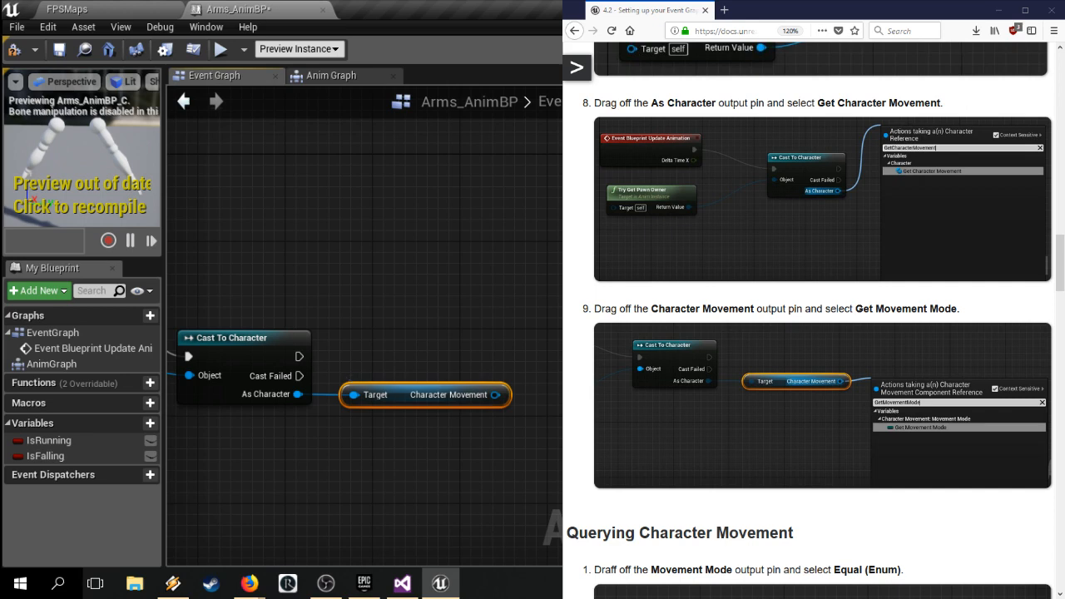
Step: Add a Get Movement Mode node from the Character Movement output, following step 9 of the tutorial
scroll(814, 333, down, 3)
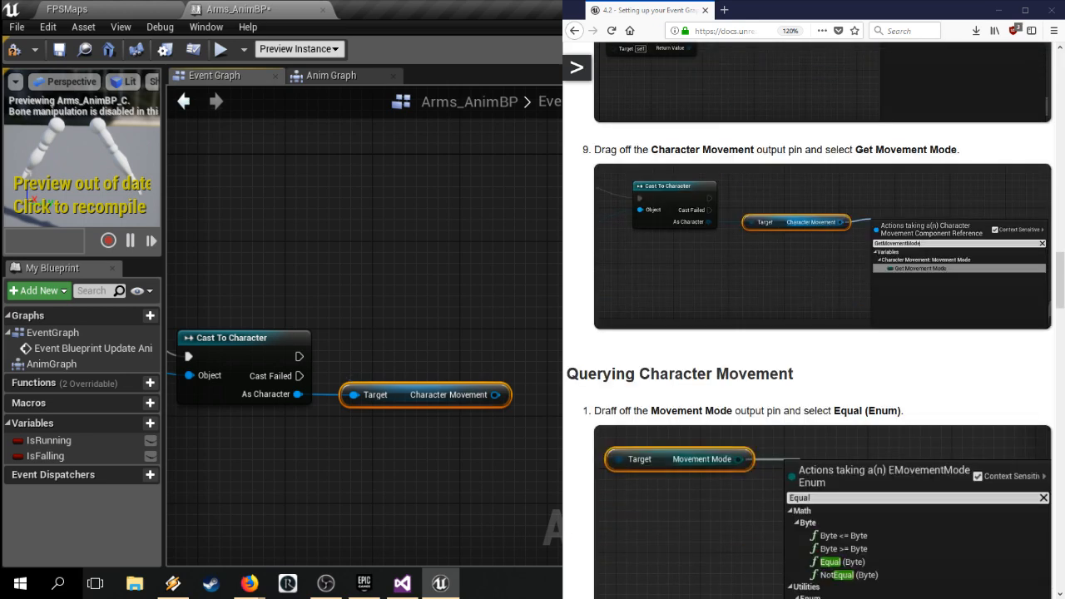
click(597, 173)
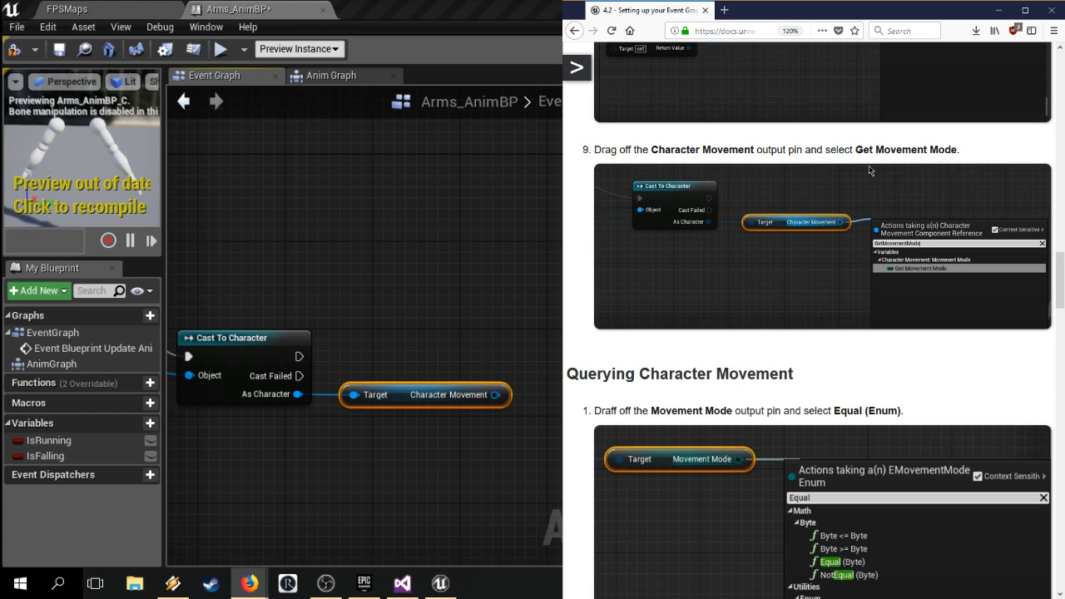
click(415, 430)
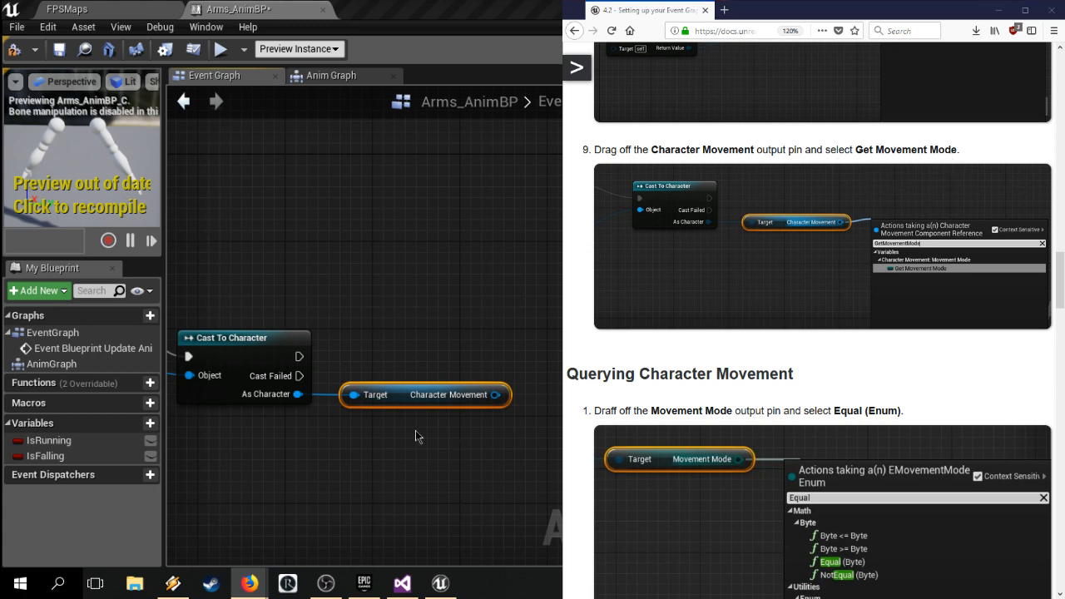
right_drag(415, 431, 281, 416)
drag(324, 375, 373, 373)
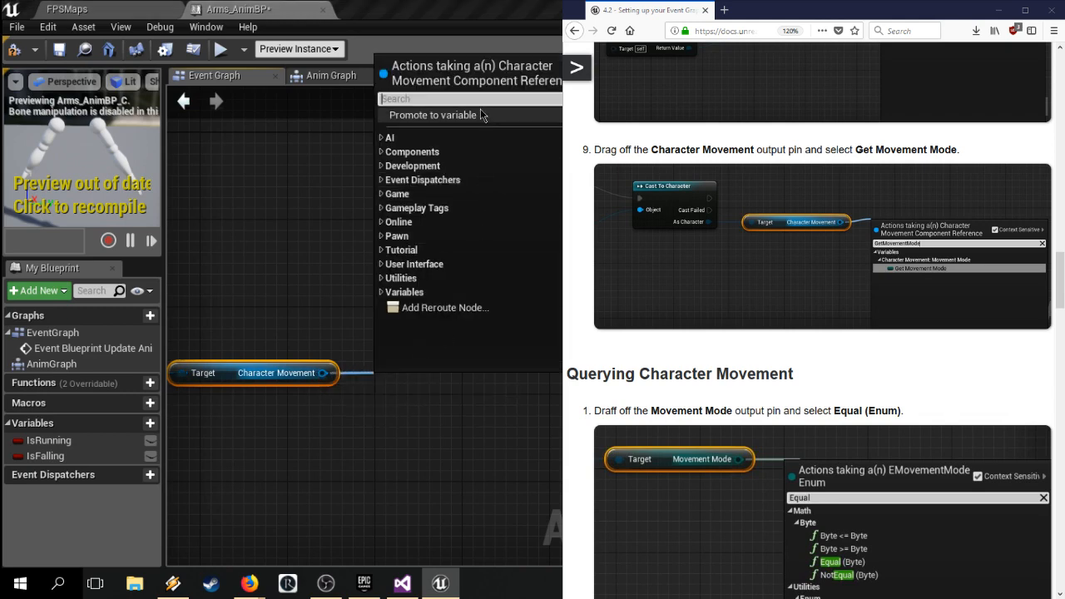
text(GetM)
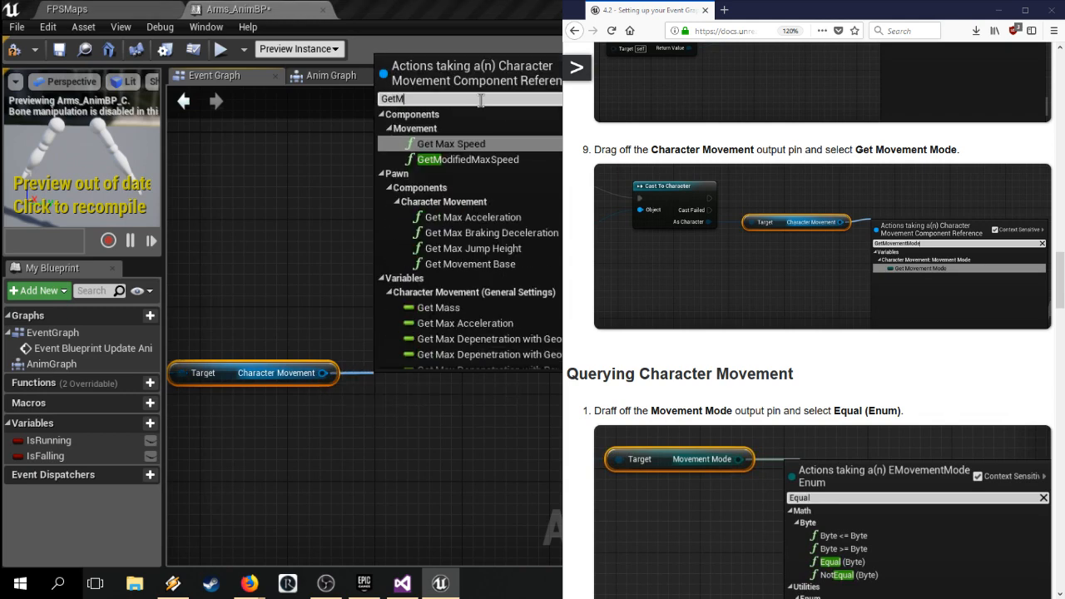
text(ovem)
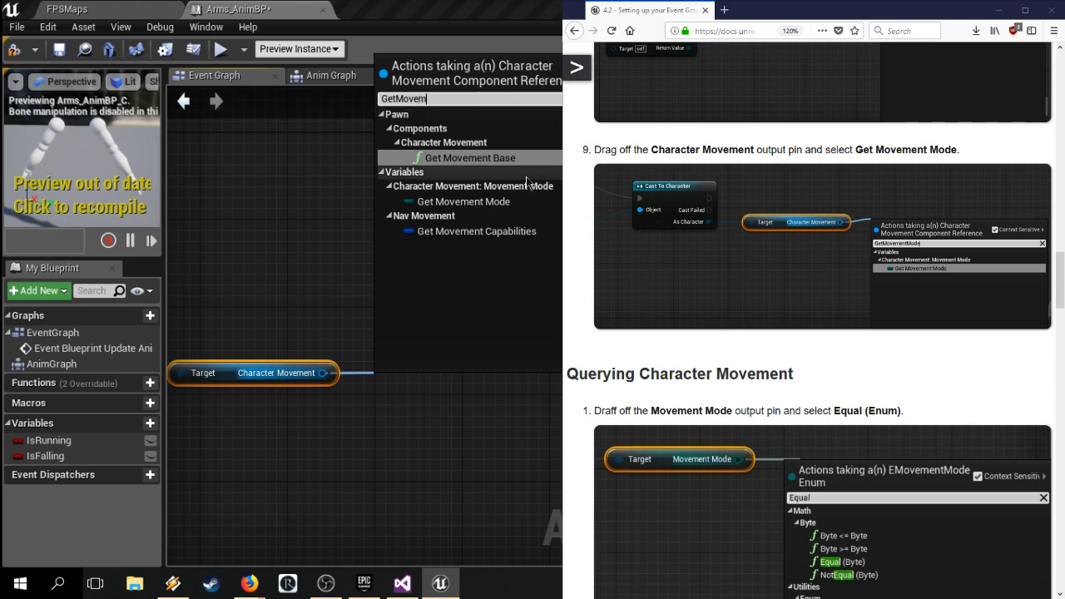
click(515, 205)
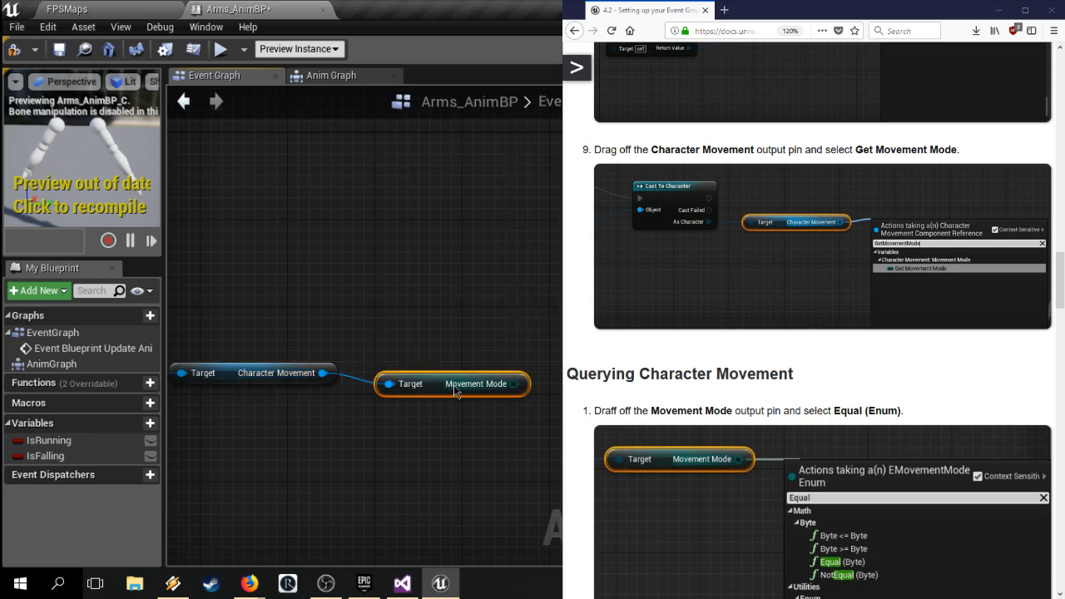
Step: Level the Movement Mode node with Character Movement, add an Equal (Enum) node from its output, and align the new node with it
drag(435, 387, 435, 376)
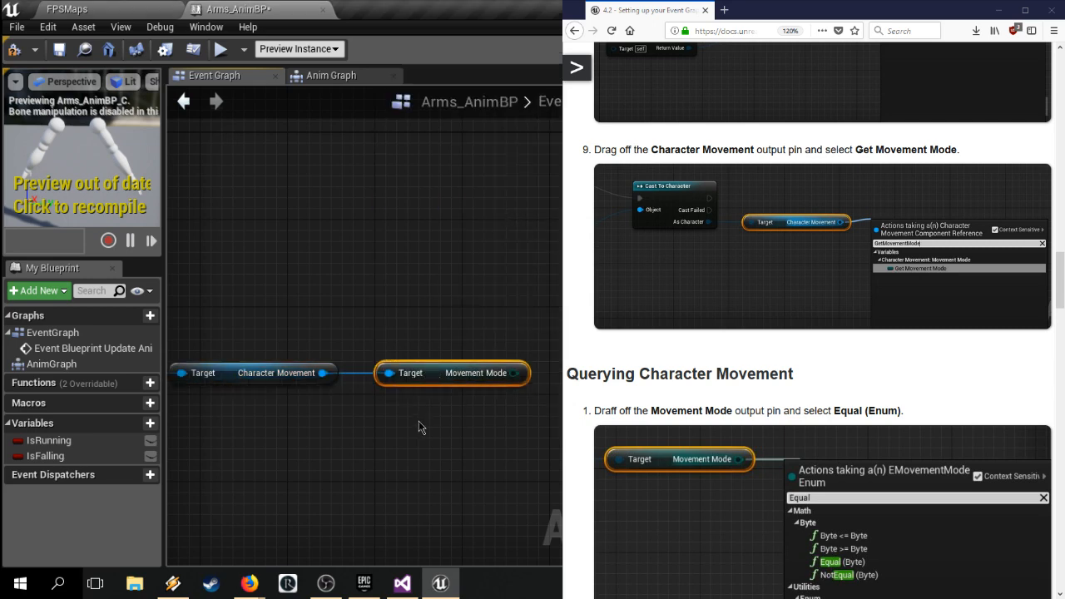
scroll(822, 332, down, 5)
scroll(822, 333, down, 2)
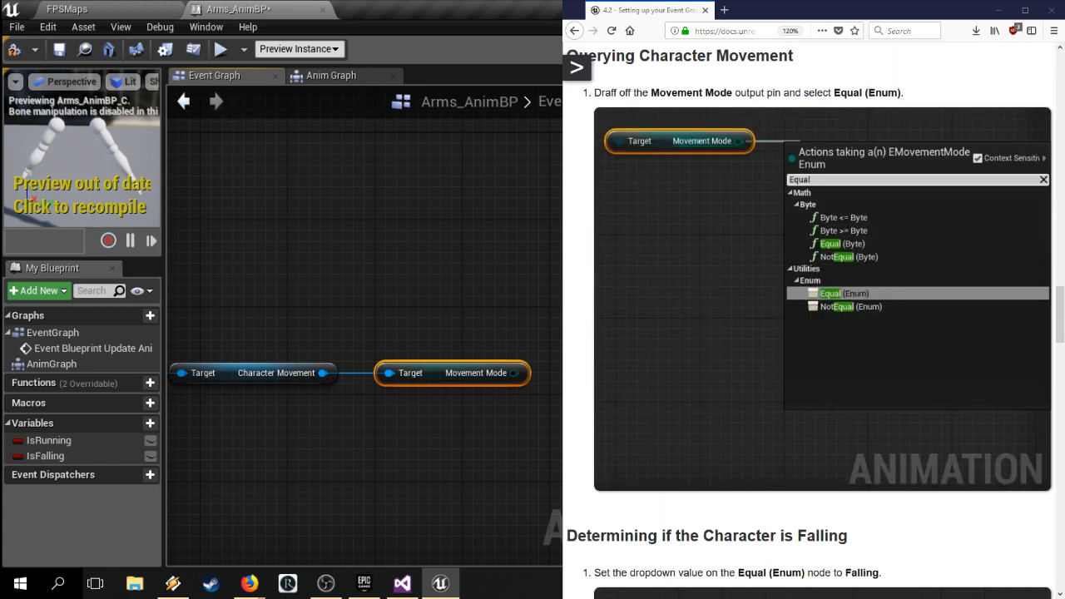
scroll(822, 332, up, 2)
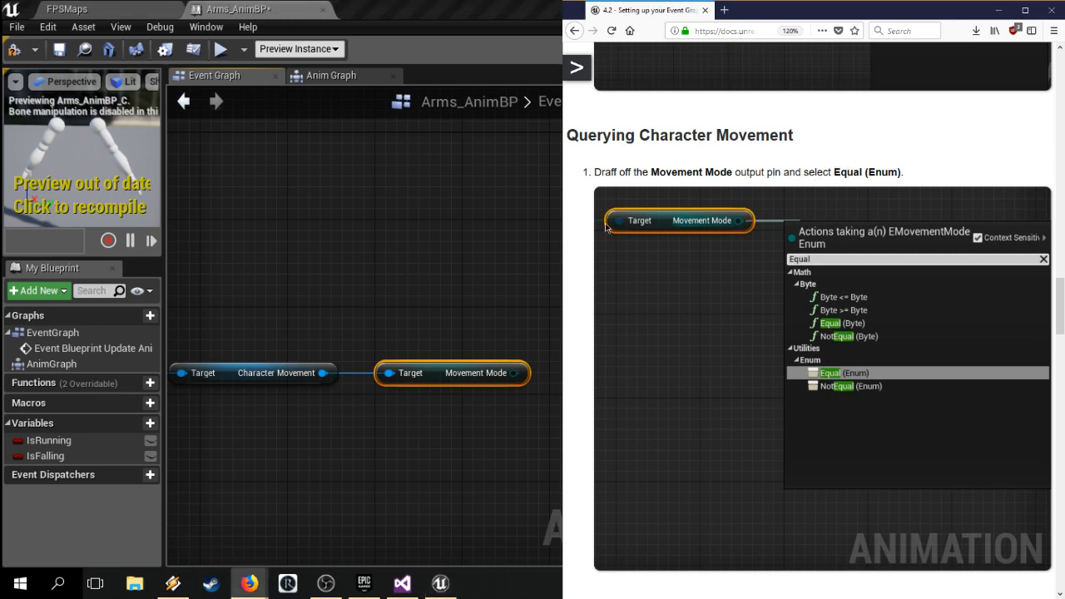
right_drag(445, 292, 332, 273)
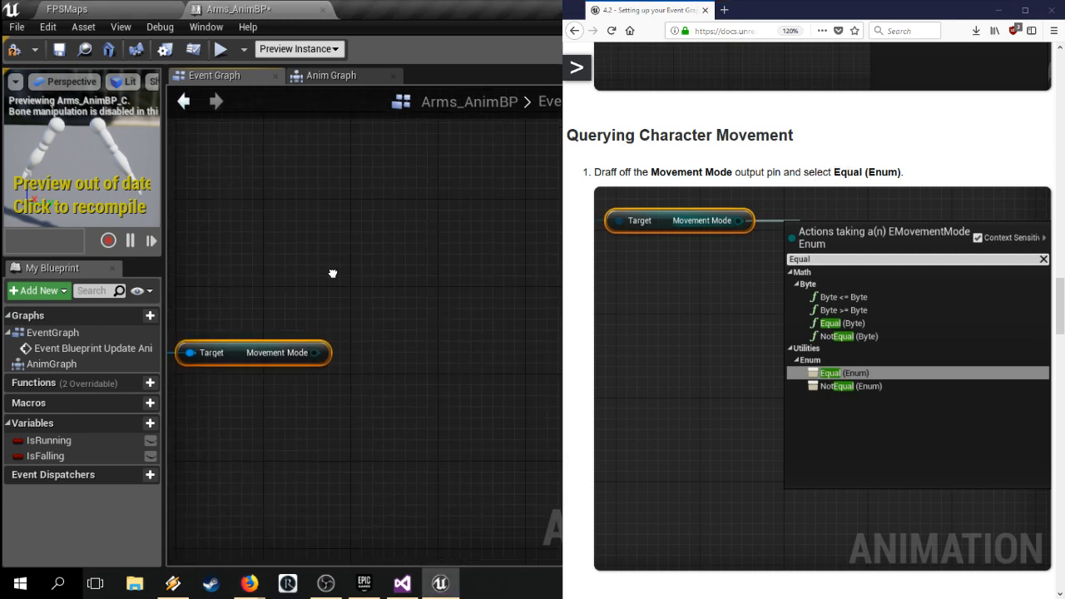
drag(316, 352, 369, 353)
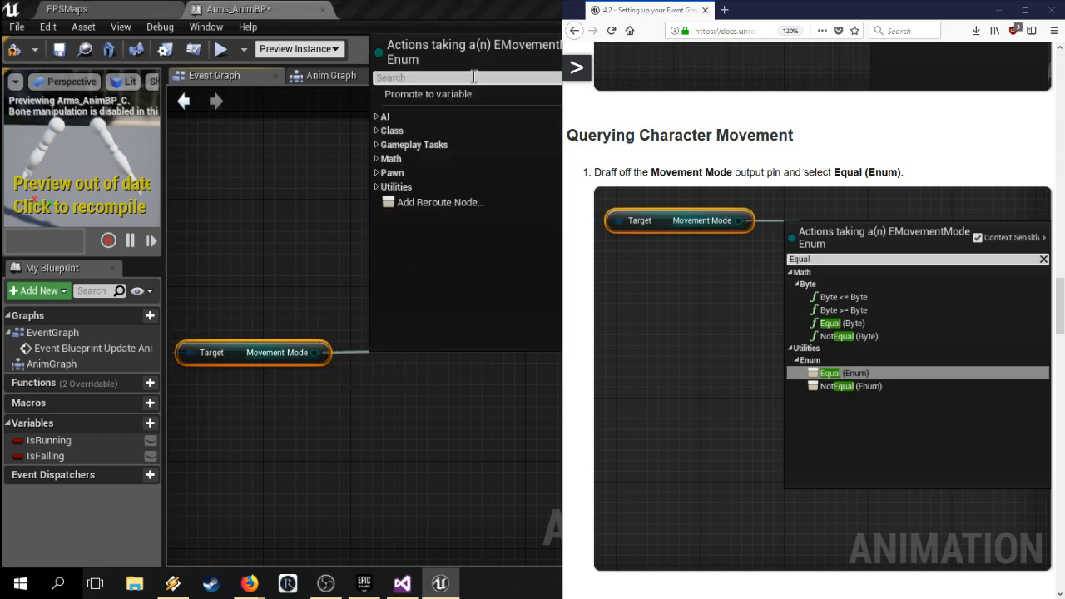
text(Equal)
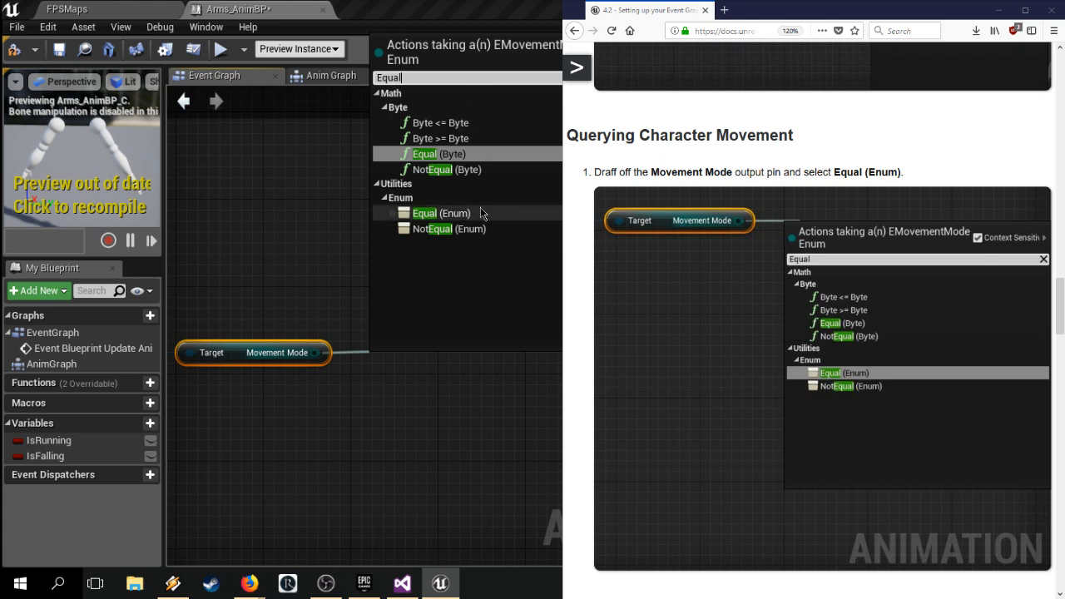
click(481, 210)
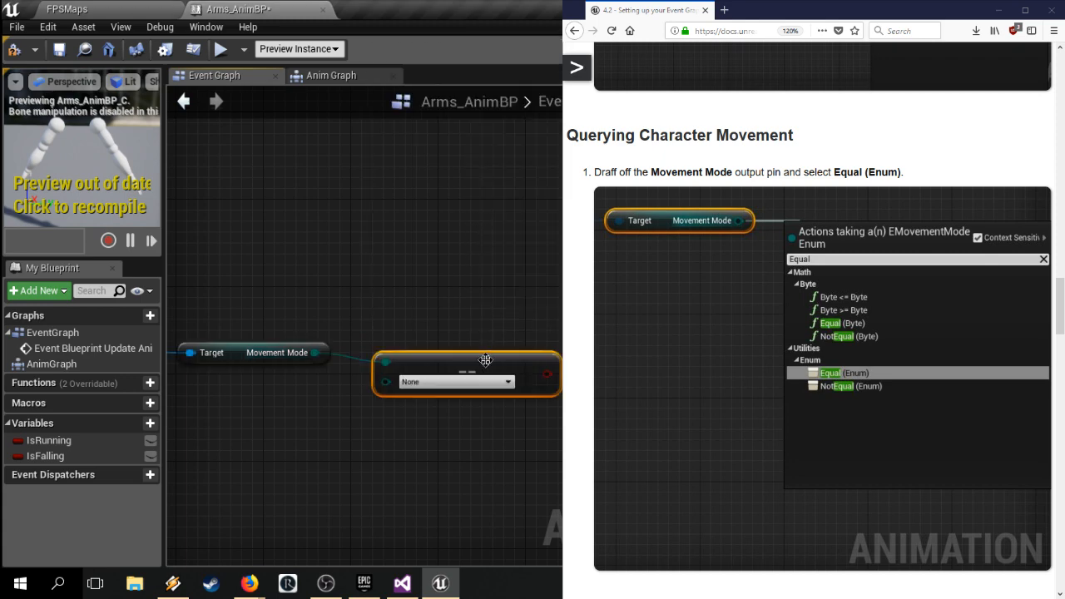
drag(485, 360, 485, 352)
Step: Set the Equal (Enum) node's comparison value to Falling, following step 1 of the tutorial's falling section
scroll(812, 333, down, 1)
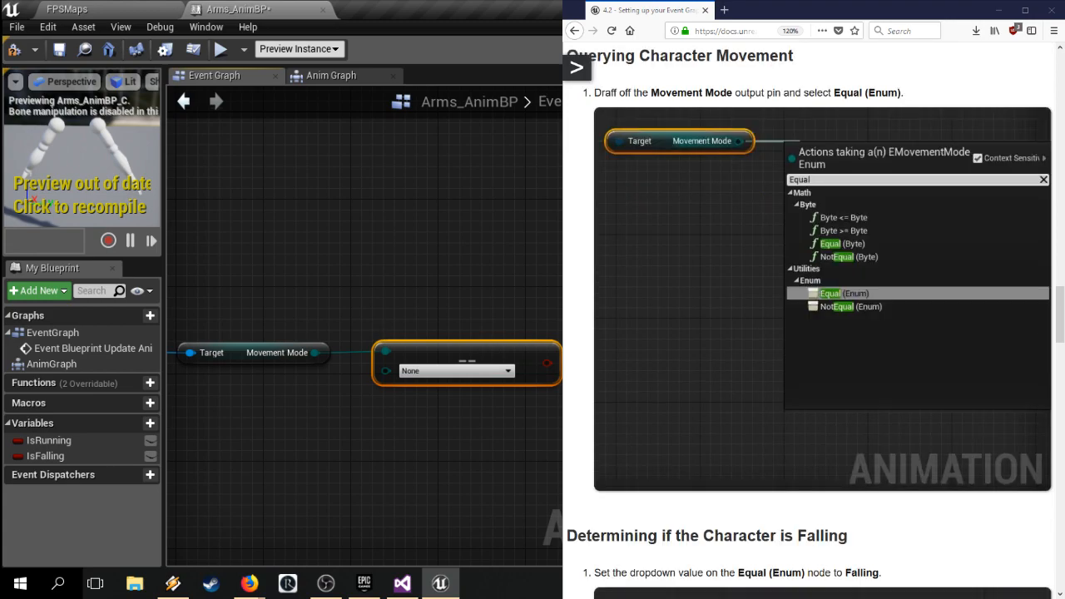
scroll(811, 333, down, 4)
scroll(811, 333, up, 4)
scroll(811, 333, down, 3)
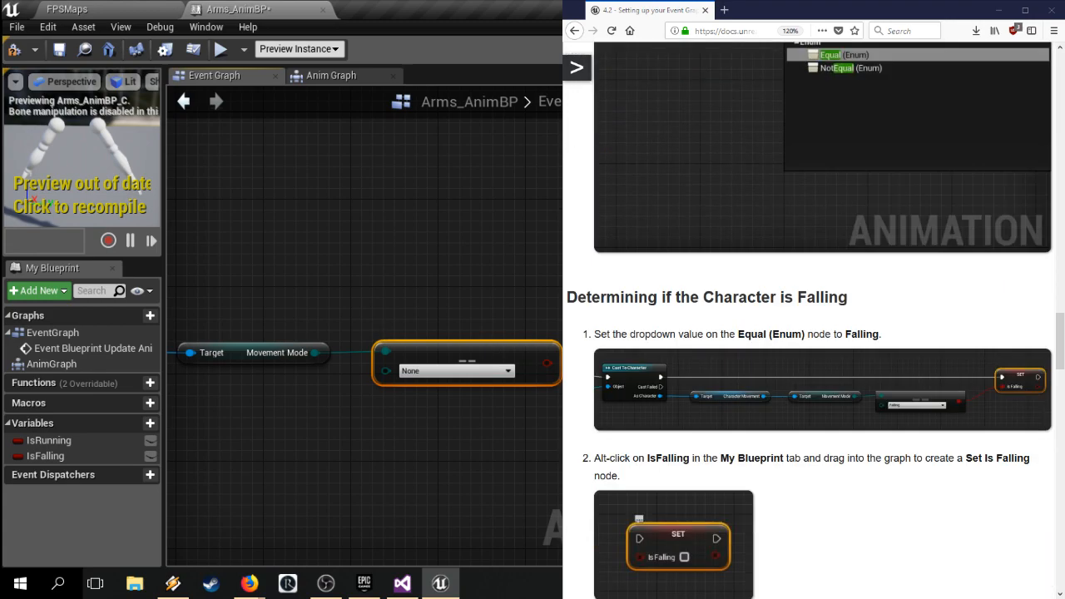
scroll(811, 333, down, 2)
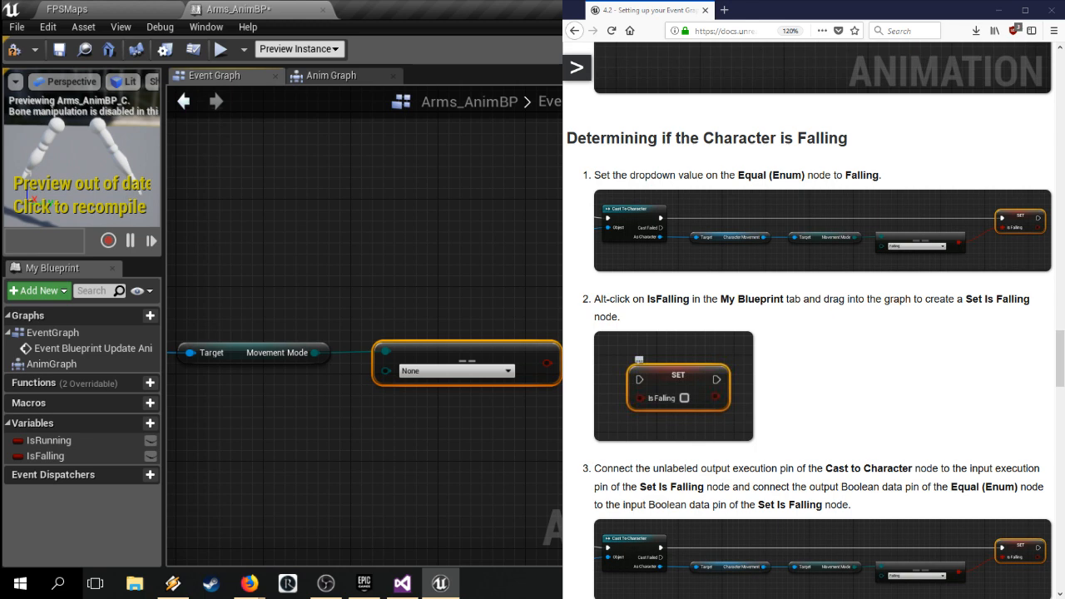
click(456, 371)
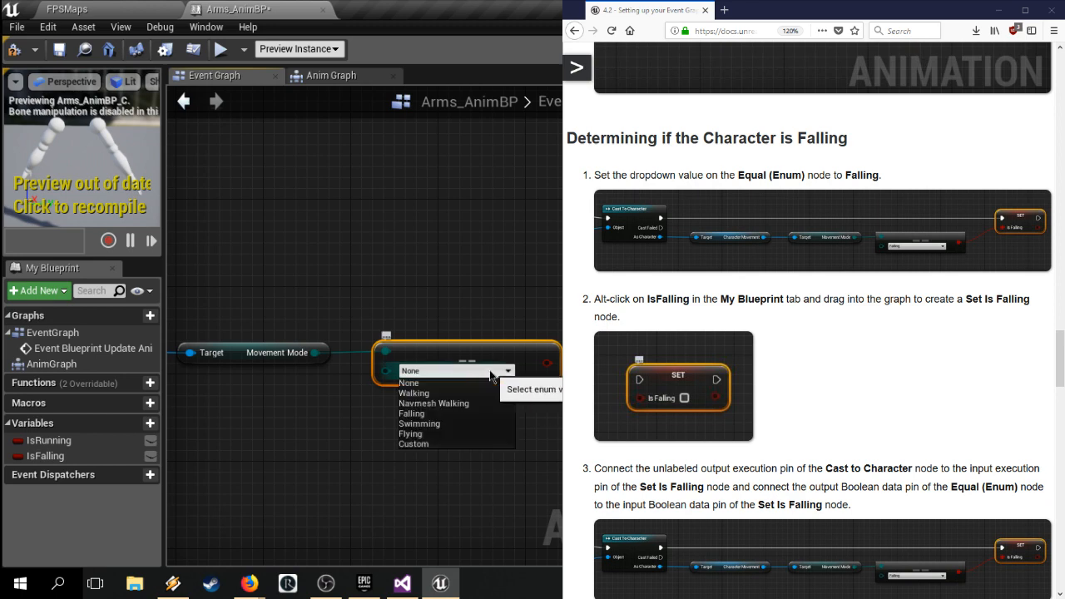
click(454, 414)
Step: Add a Set Is Falling node from the IsFalling variable and place it beyond the Equal (Enum) node
scroll(807, 333, down, 3)
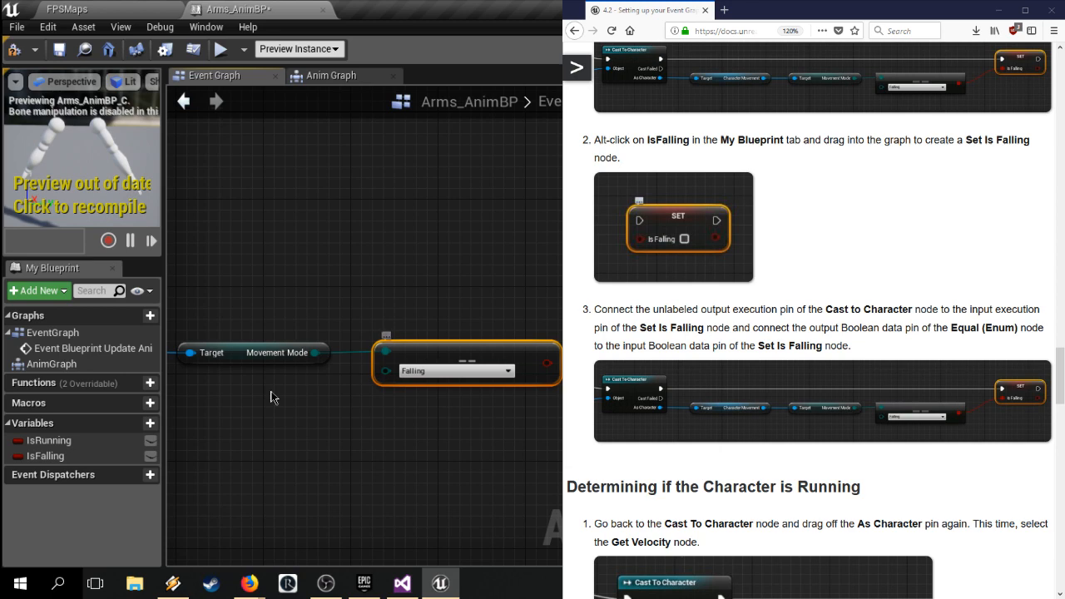
alt+drag(50, 456, 351, 434)
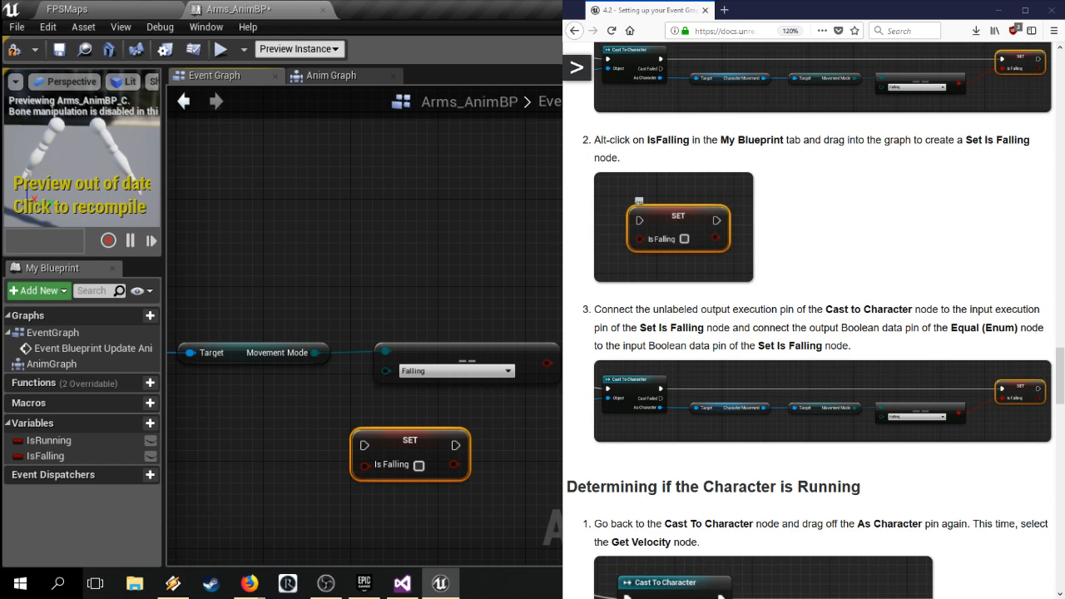
scroll(807, 333, down, 2)
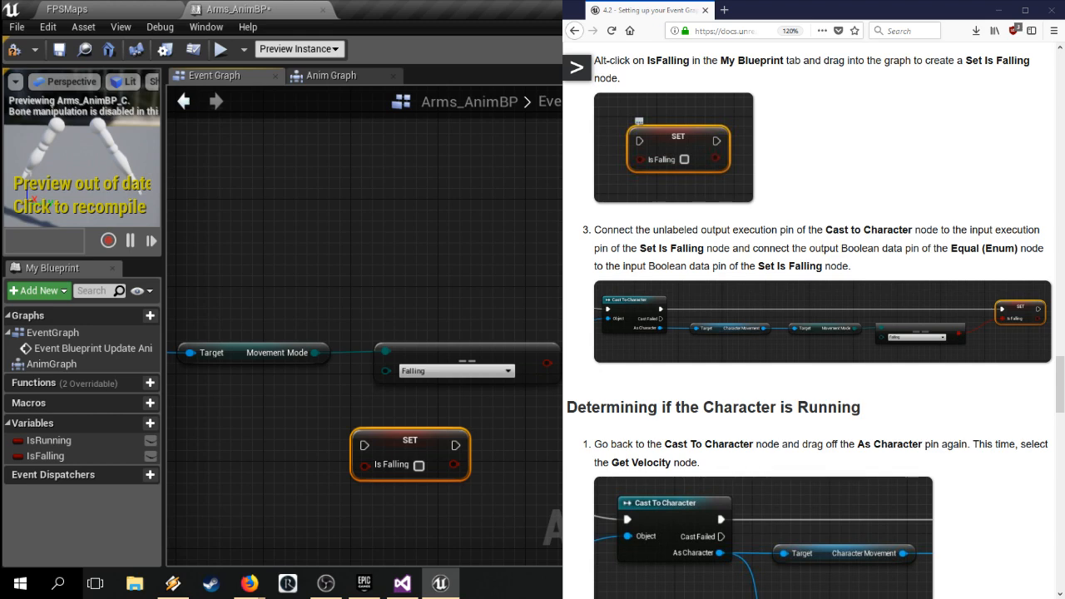
scroll(432, 306, down, 1)
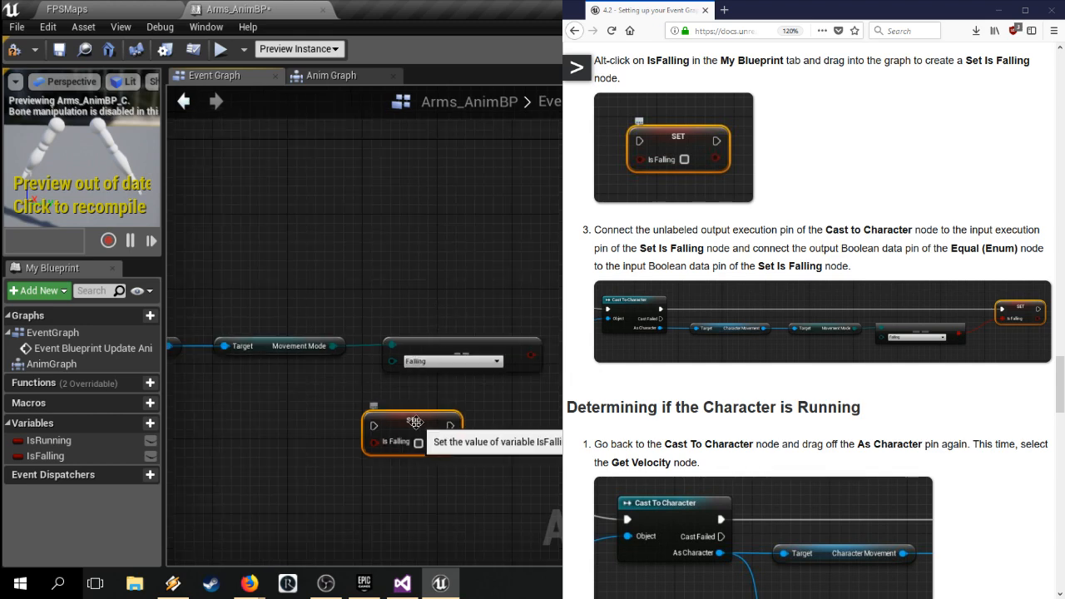
key(Delete)
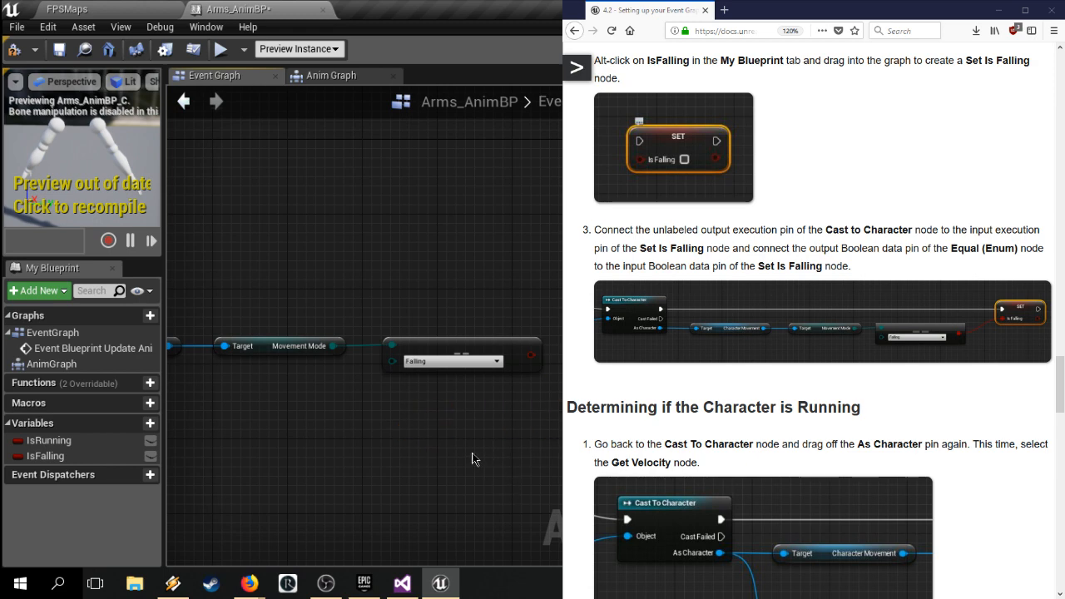
Step: Wire Cast To Character's execution output into Set Is Falling and the Equal (Enum) node's Boolean output into its Is Falling input
right_drag(503, 449, 682, 476)
scroll(391, 440, down, 5)
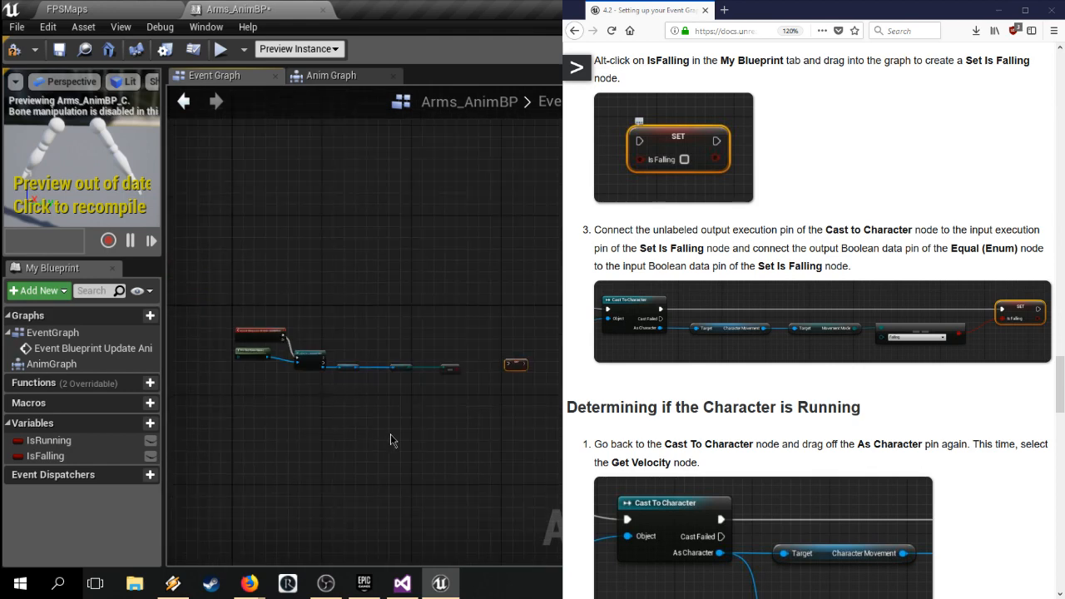
right_drag(378, 427, 347, 418)
scroll(306, 381, up, 3)
right_drag(320, 382, 236, 392)
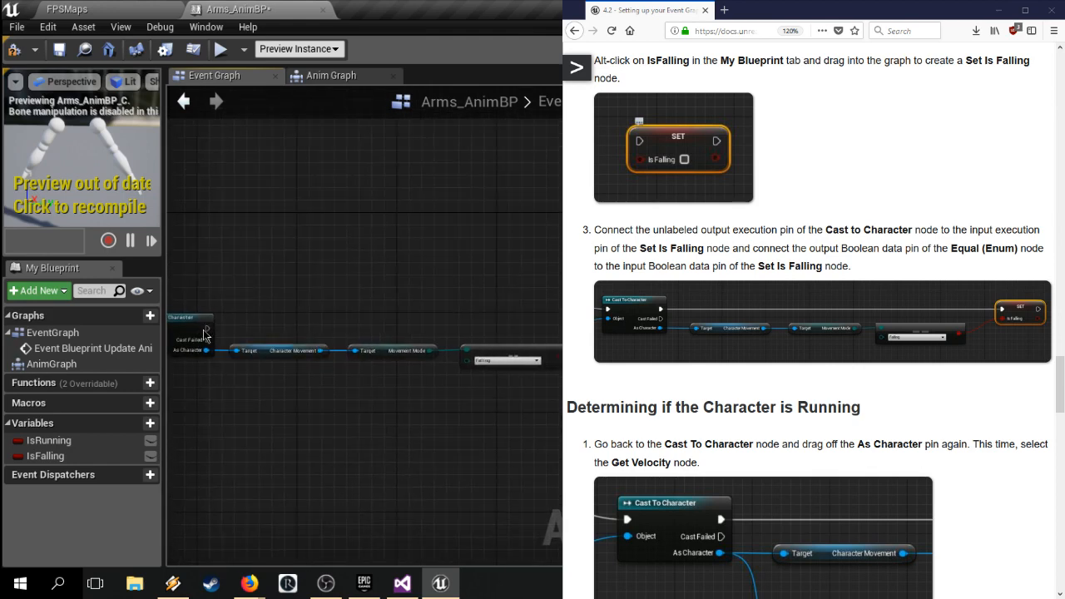
drag(207, 329, 561, 335)
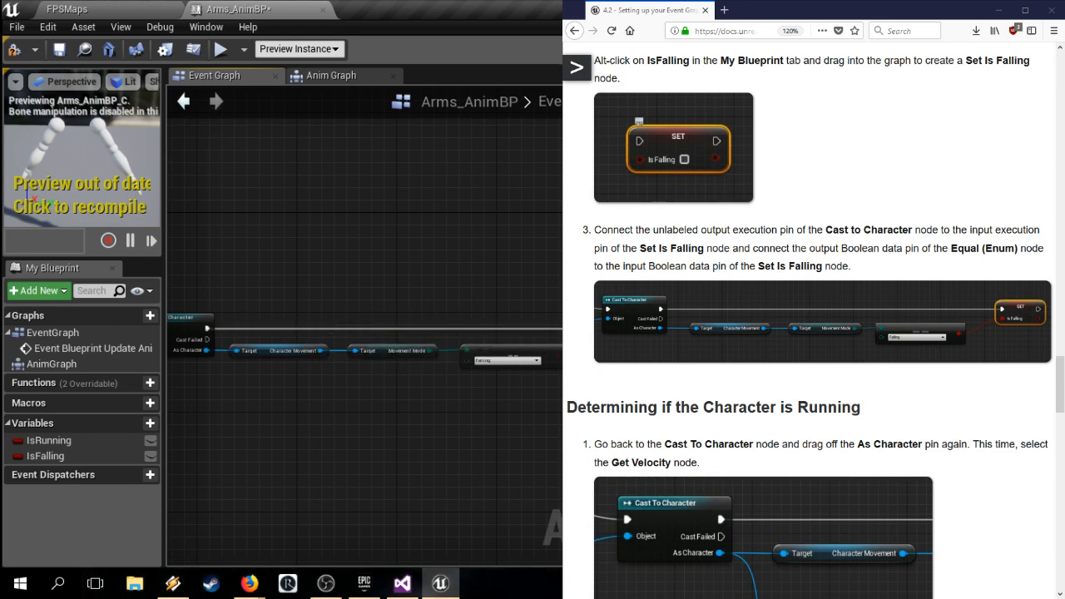
right_drag(549, 337, 349, 443)
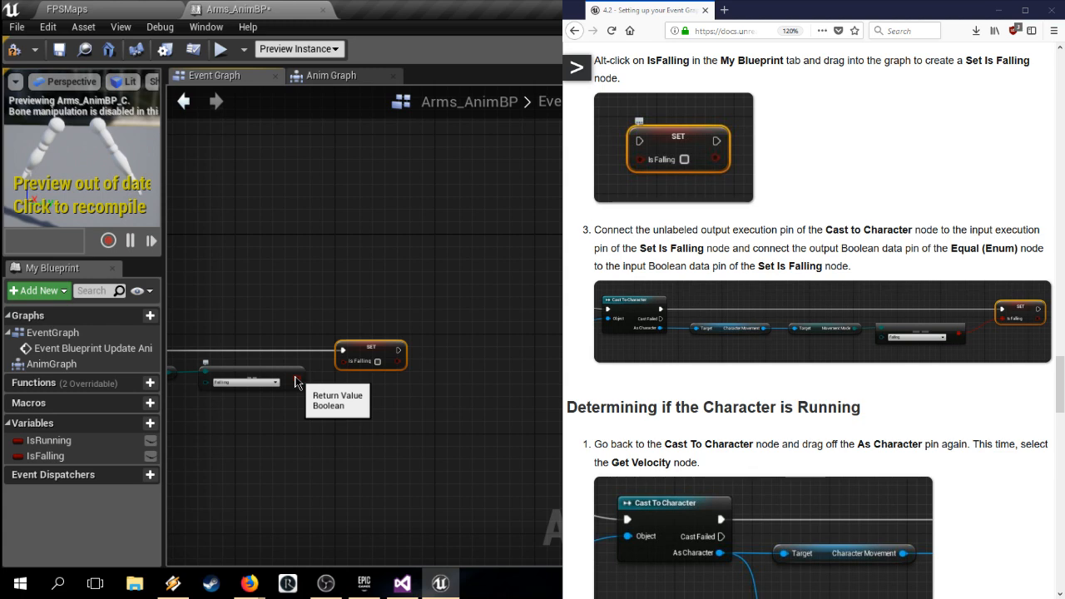
drag(297, 382, 343, 364)
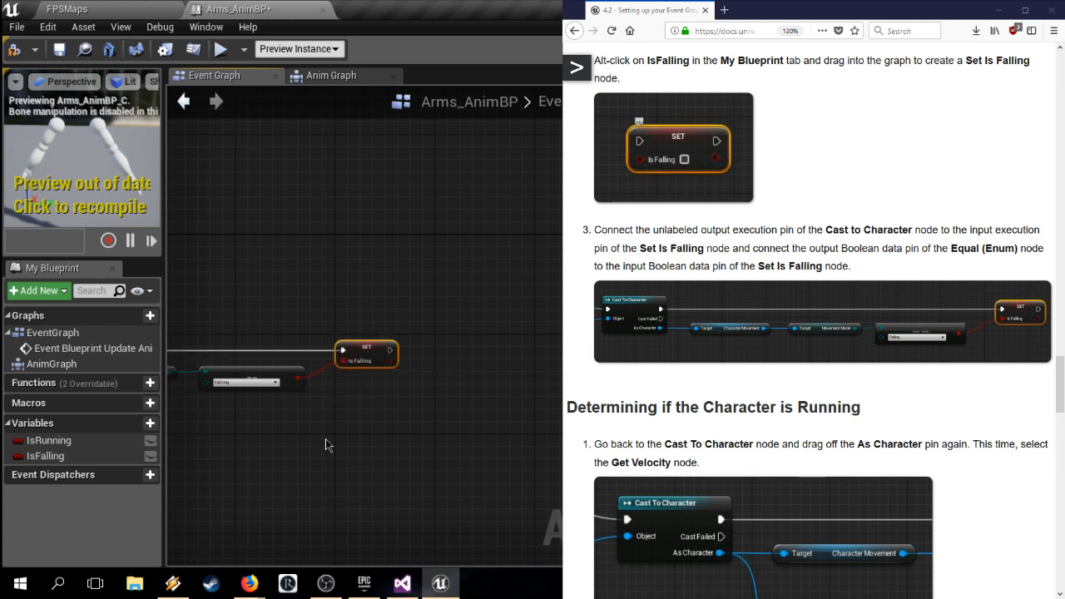
Step: Review the node chain from Event Blueprint Update Animation and Try Get Pawn Owner through Cast To Character, Character Movement and Movement Mode
right_drag(326, 439, 652, 401)
scroll(495, 431, up, 1)
scroll(495, 432, up, 2)
right_drag(354, 391, 571, 480)
right_drag(363, 315, 504, 313)
right_drag(337, 342, 347, 318)
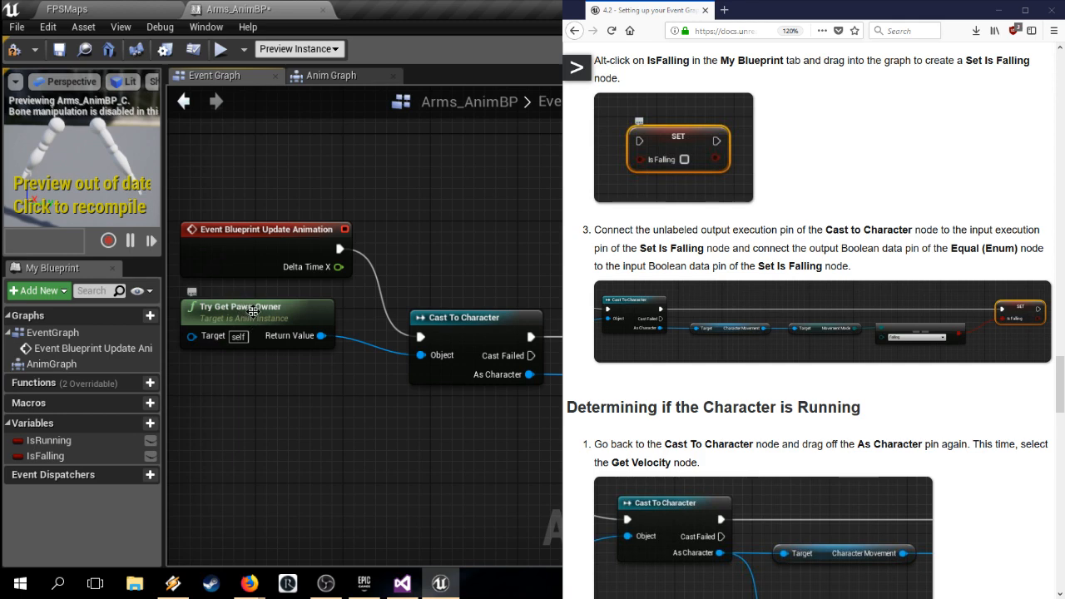
mouse_move(304, 422)
right_down()
mouse_move(269, 410)
mouse_move(345, 443)
mouse_move(377, 423)
mouse_move(323, 426)
right_up()
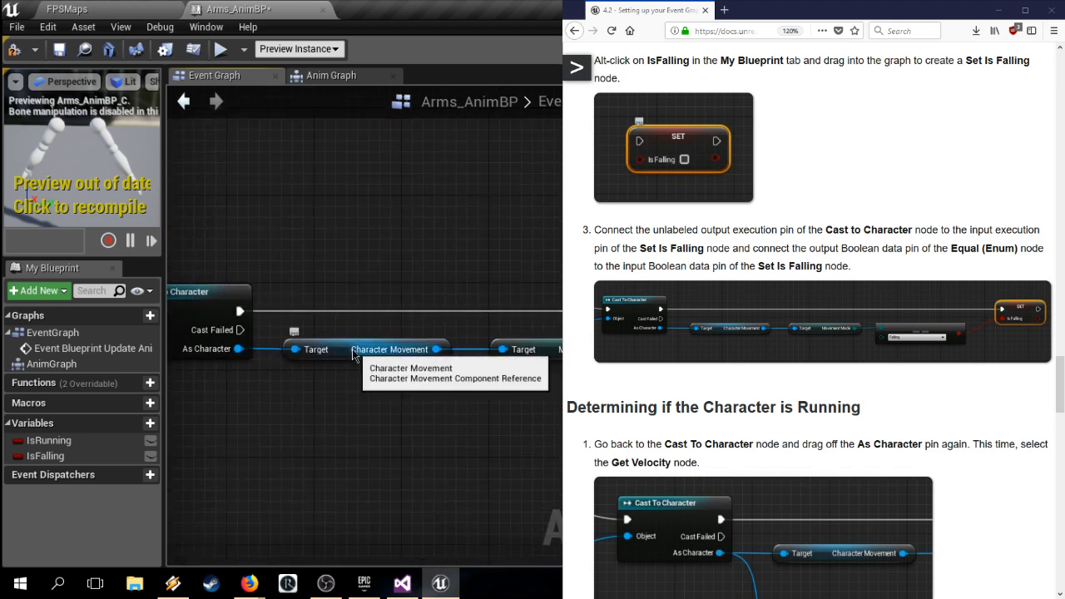
right_drag(517, 406, 323, 364)
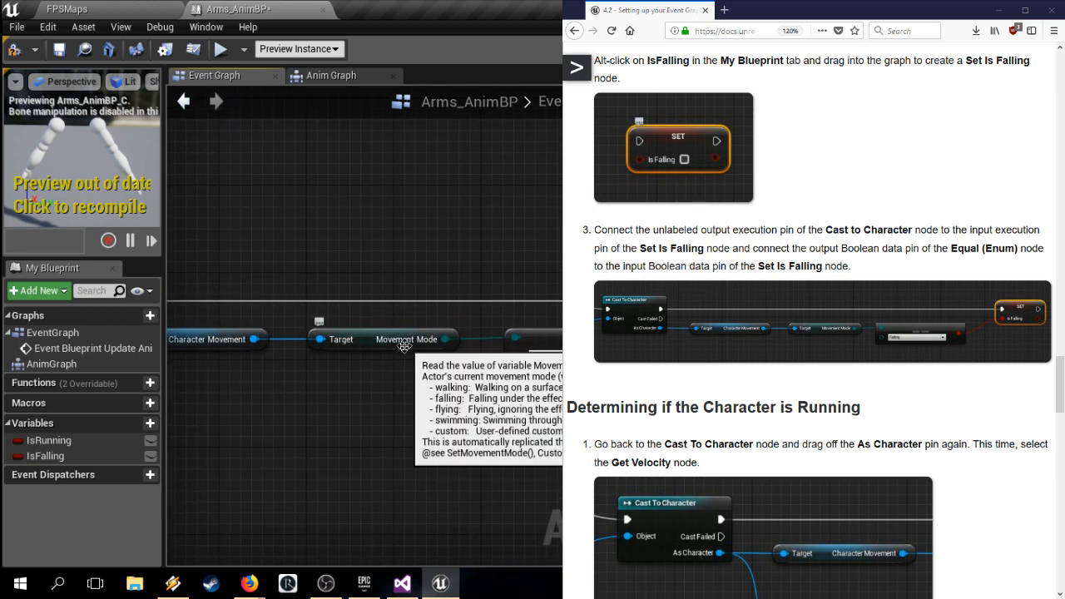
right_drag(453, 399, 372, 405)
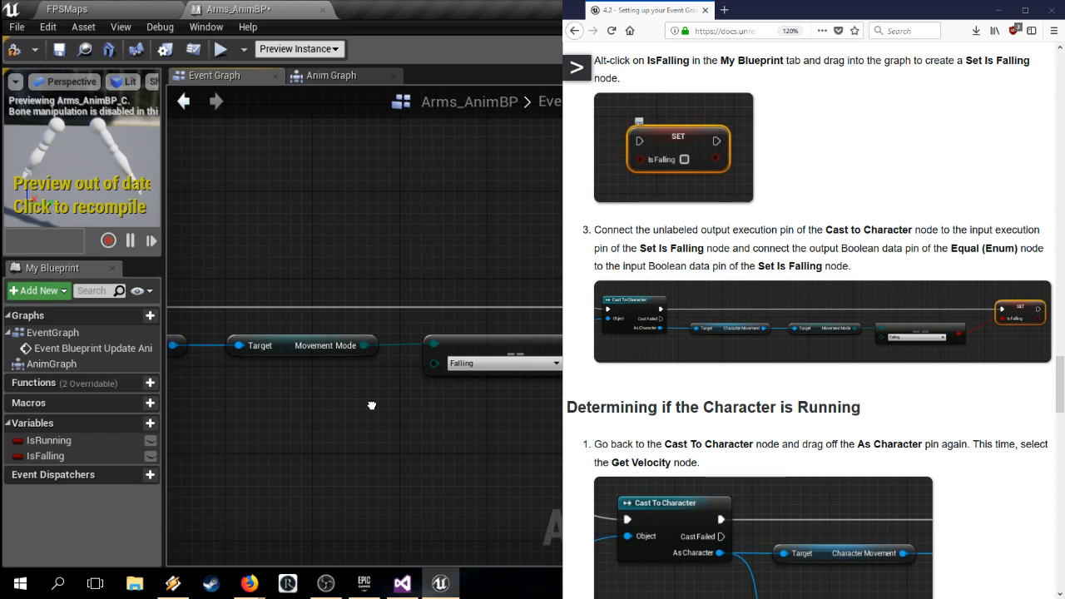
Step: Examine the Equal (Enum) node's movement mode options and its Boolean connection to the Set Is Falling node
click(524, 369)
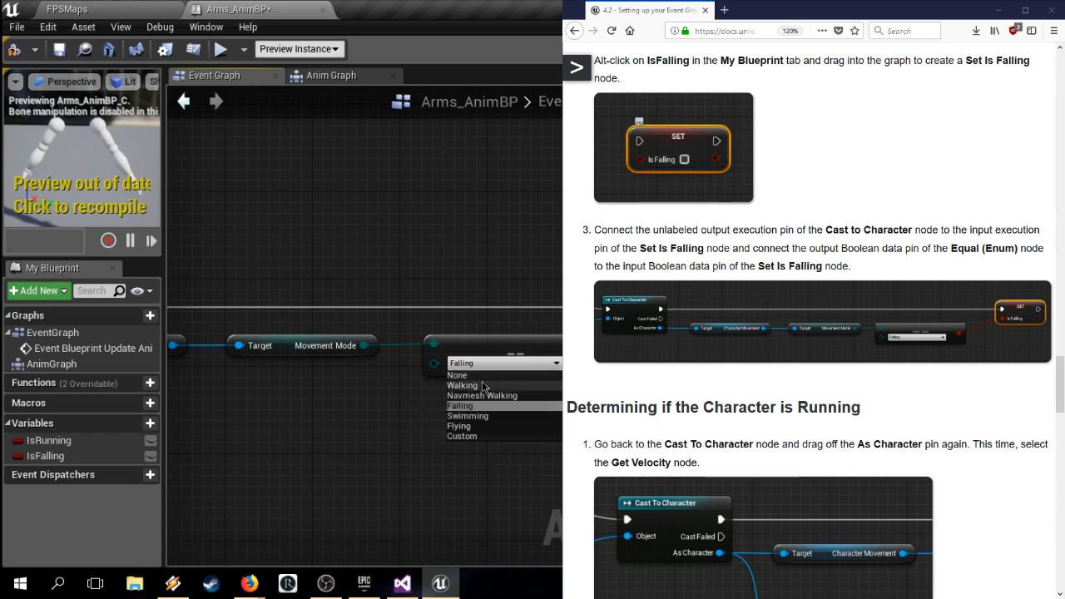
click(361, 387)
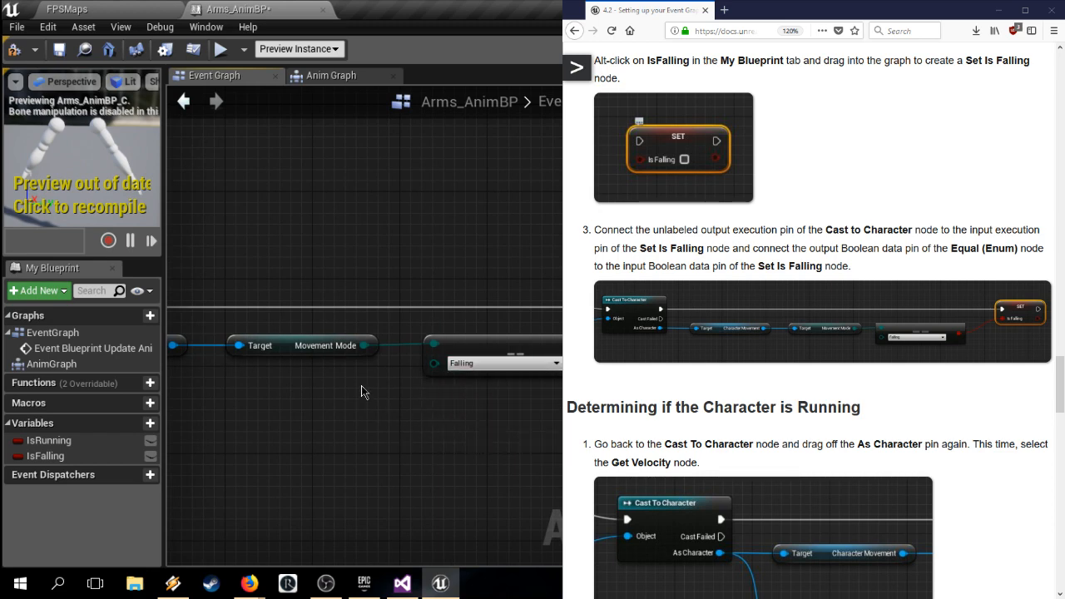
right_drag(455, 384, 423, 402)
click(429, 380)
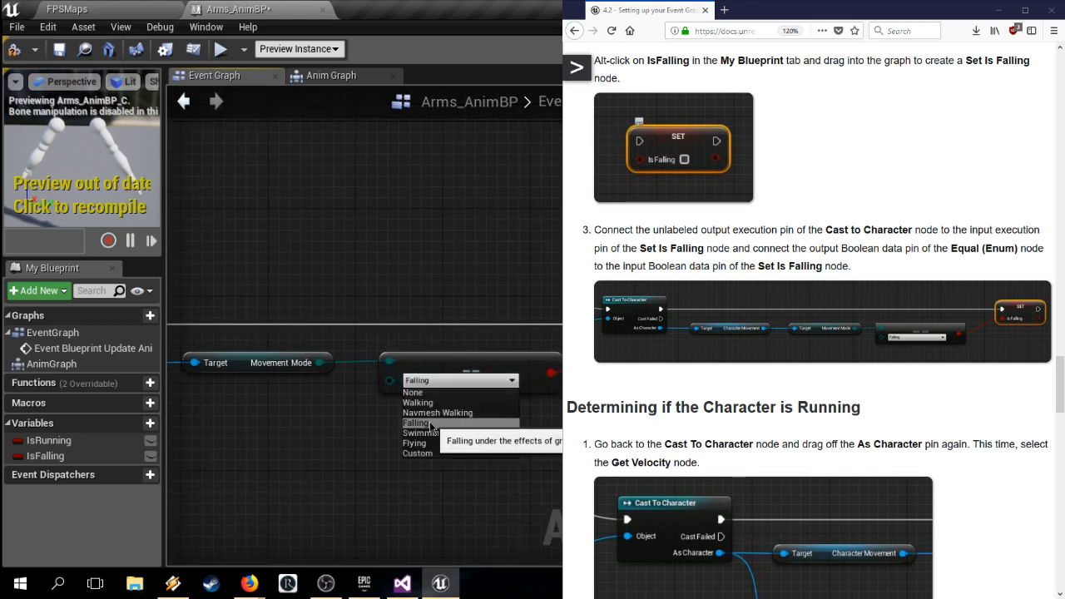
click(349, 433)
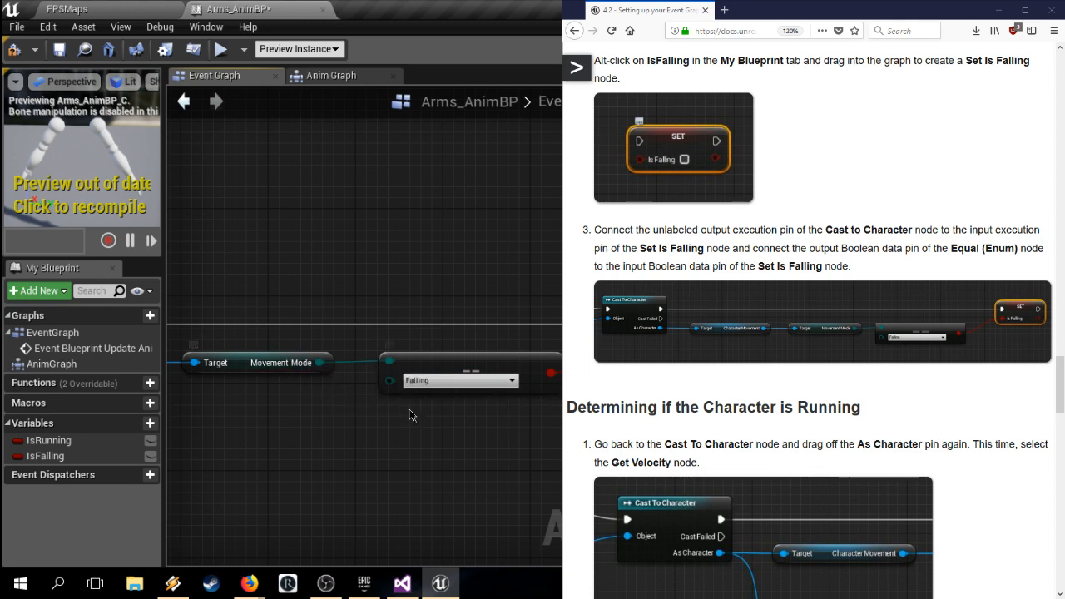
right_drag(436, 449, 401, 445)
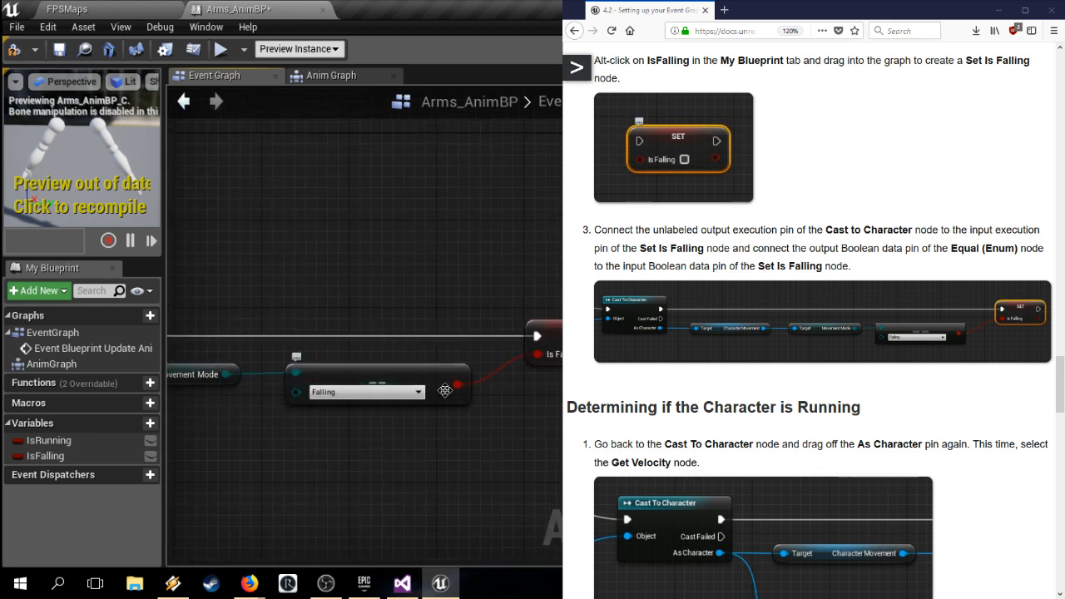
right_drag(517, 379, 560, 419)
right_drag(432, 336, 170, 295)
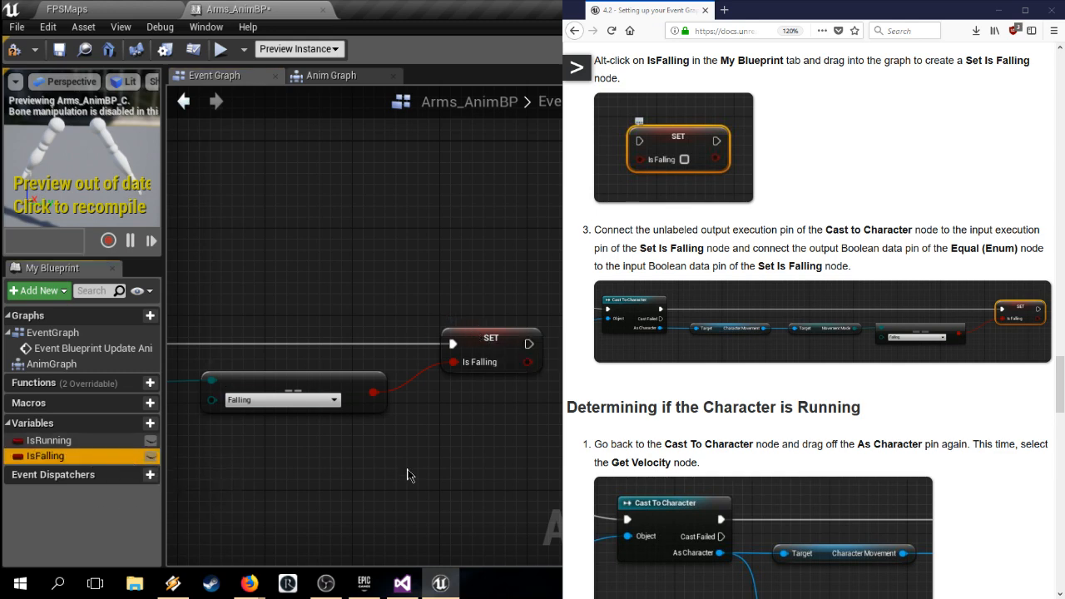
right_drag(420, 454, 487, 449)
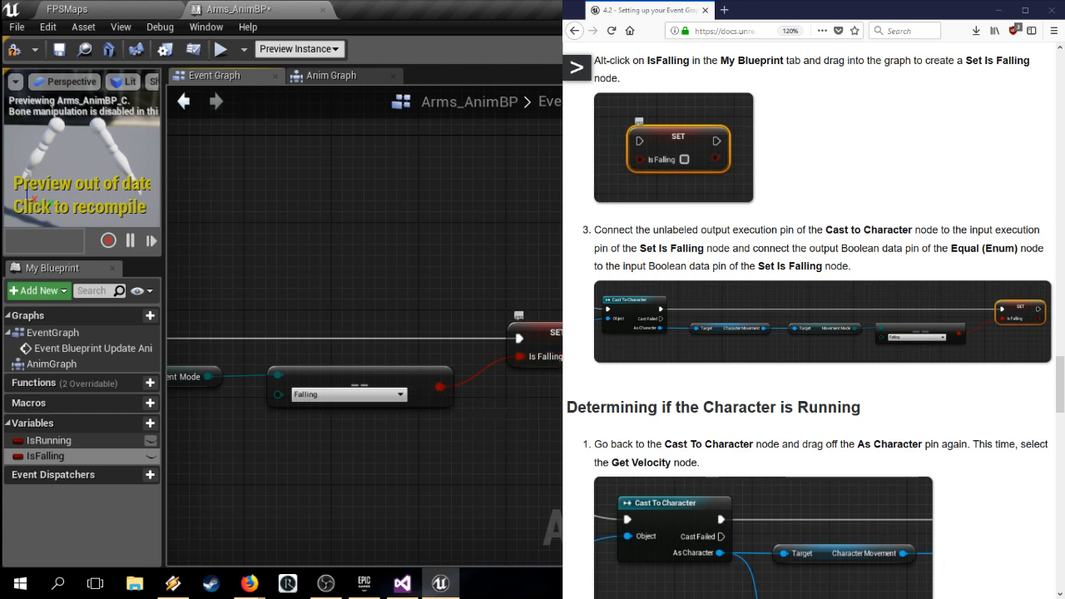
right_drag(520, 349, 290, 314)
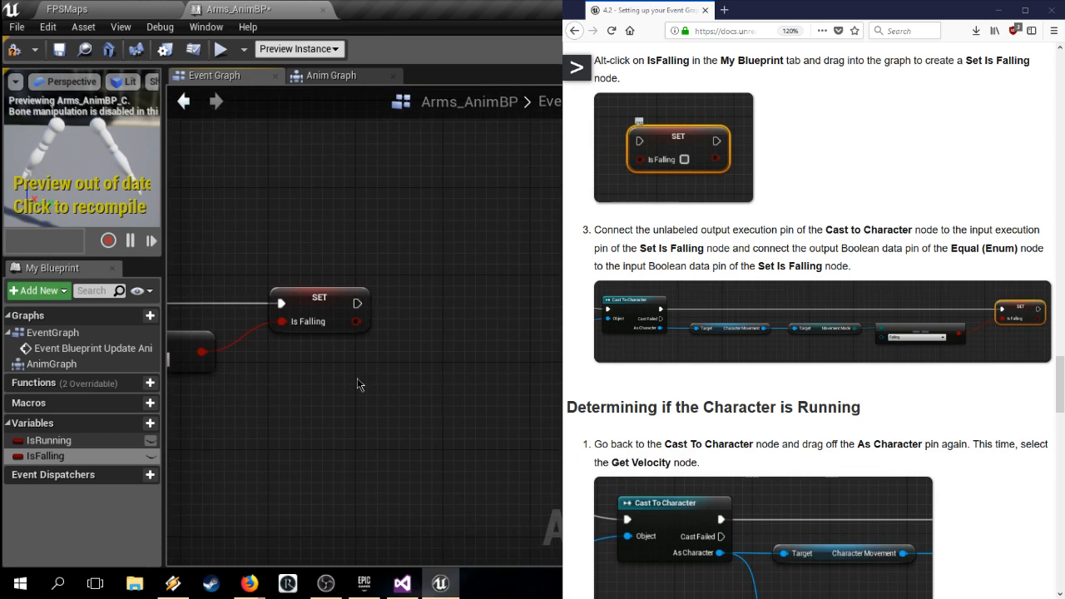
Step: Add a Get Velocity node from Cast To Character's As Character output and place it below the Character Movement node
scroll(811, 333, down, 4)
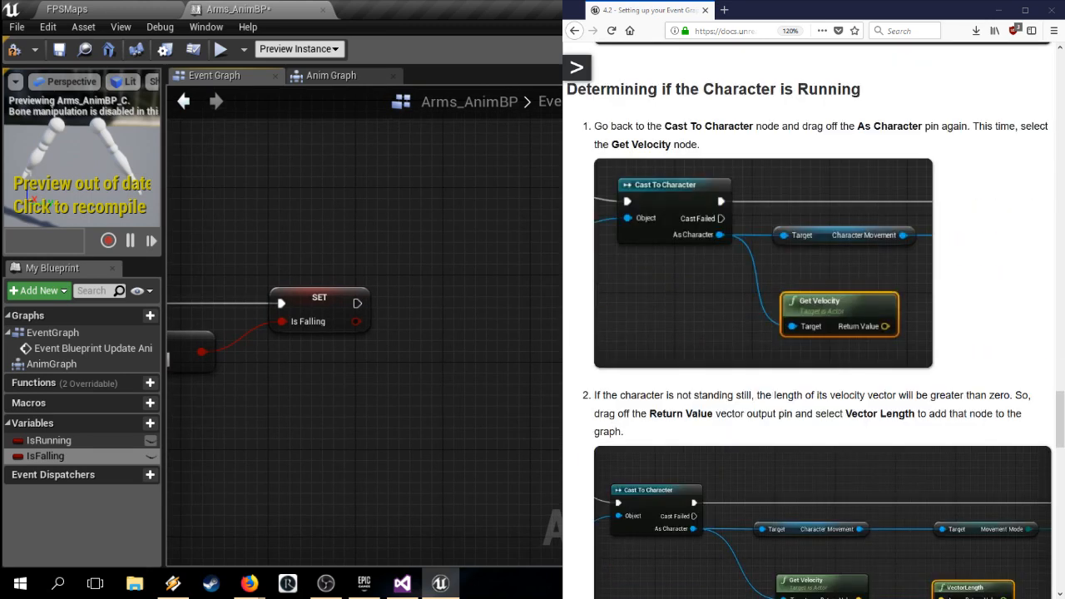
drag(623, 125, 630, 126)
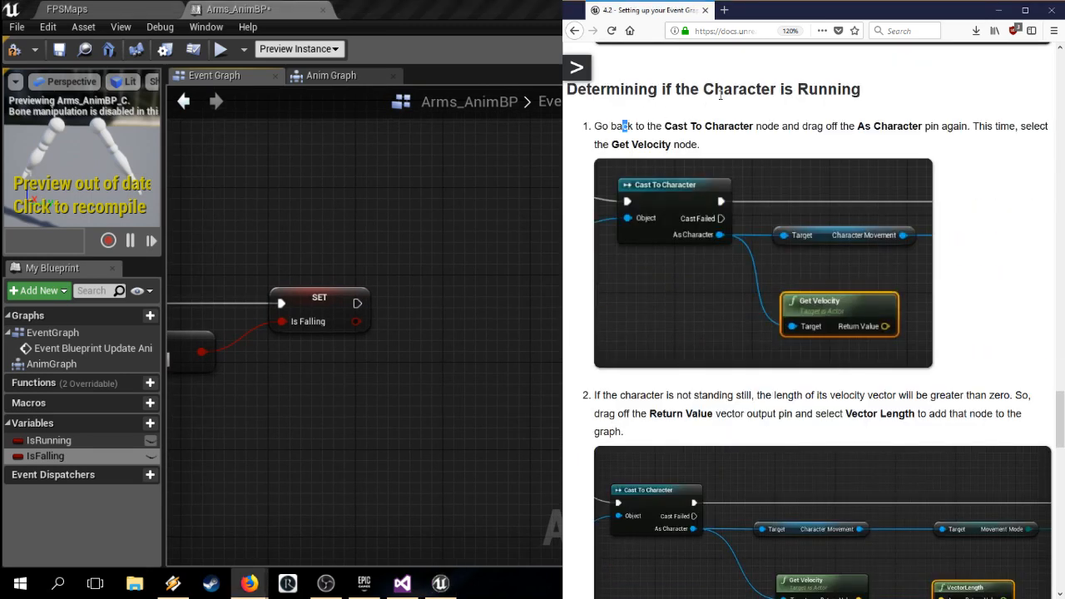
click(695, 125)
right_drag(466, 325, 499, 410)
right_drag(445, 360, 399, 368)
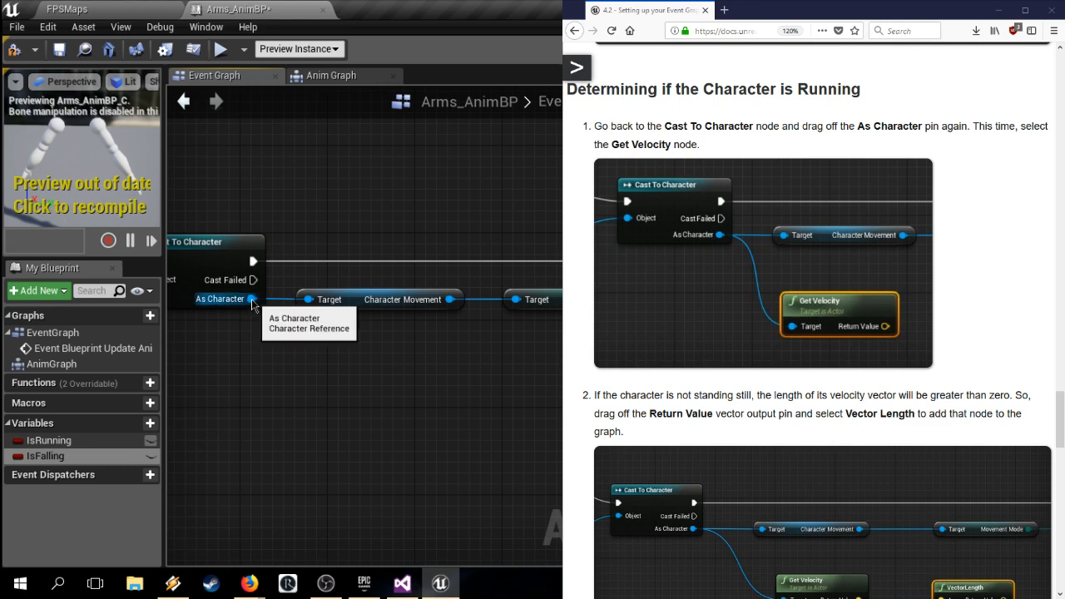
drag(262, 301, 328, 353)
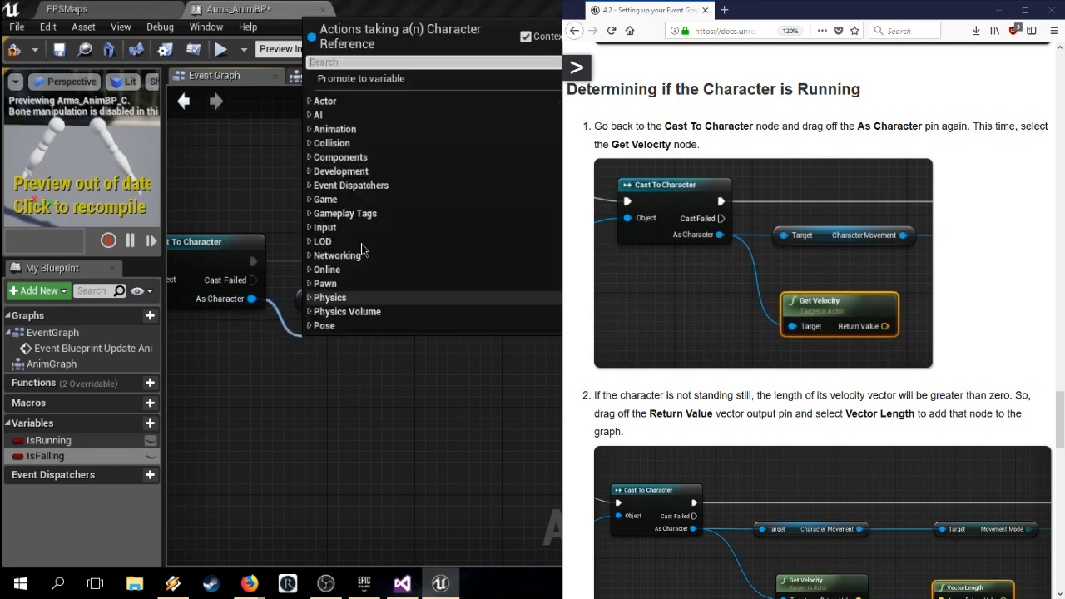
text(velocity)
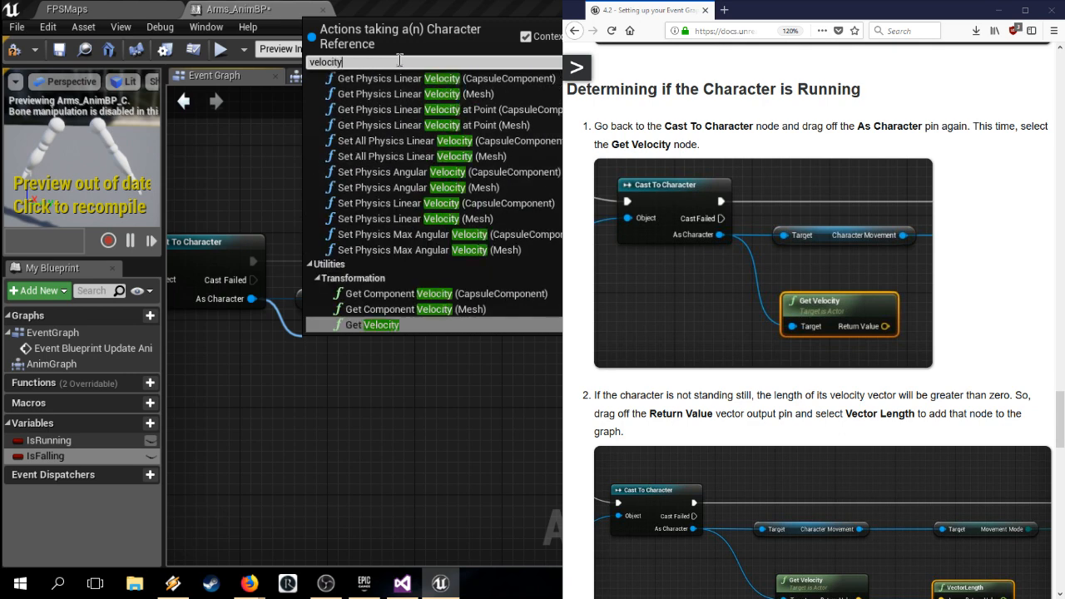
click(372, 324)
mouse_move(382, 353)
mouse_down()
mouse_move(361, 357)
mouse_move(371, 355)
mouse_up()
click(470, 376)
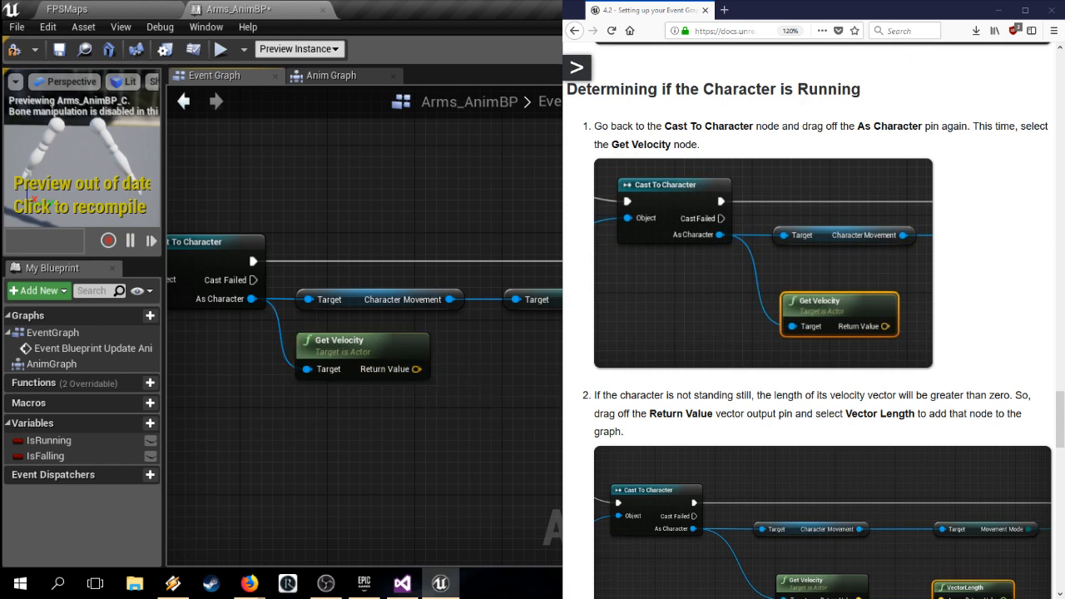
Step: Add a VectorLength node from Get Velocity's Return Value output and align it level with Get Velocity
scroll(811, 333, down, 3)
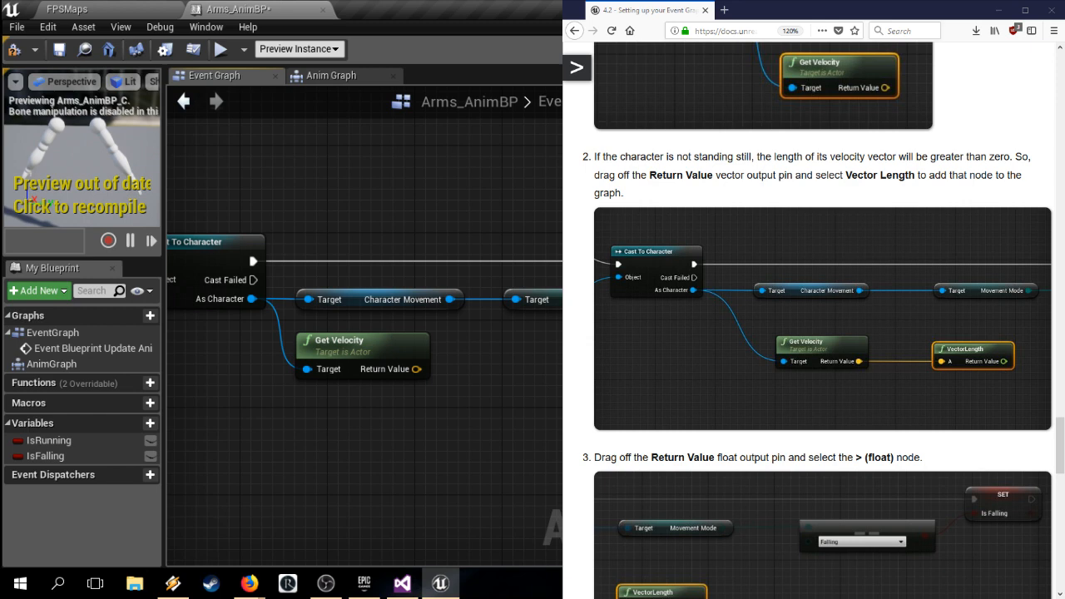
right_drag(508, 391, 363, 407)
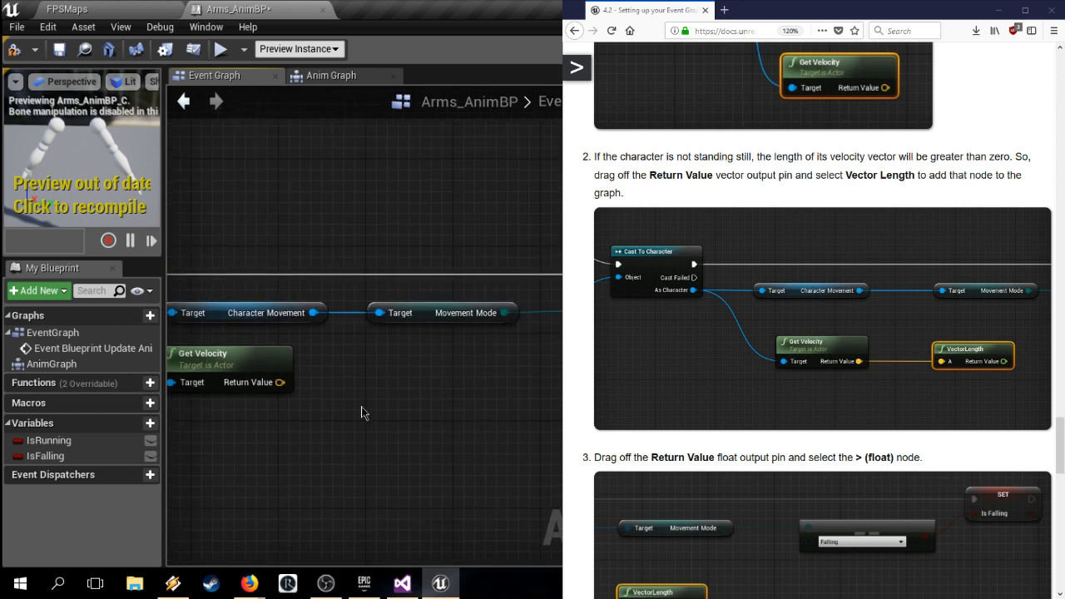
click(275, 384)
drag(277, 385, 339, 383)
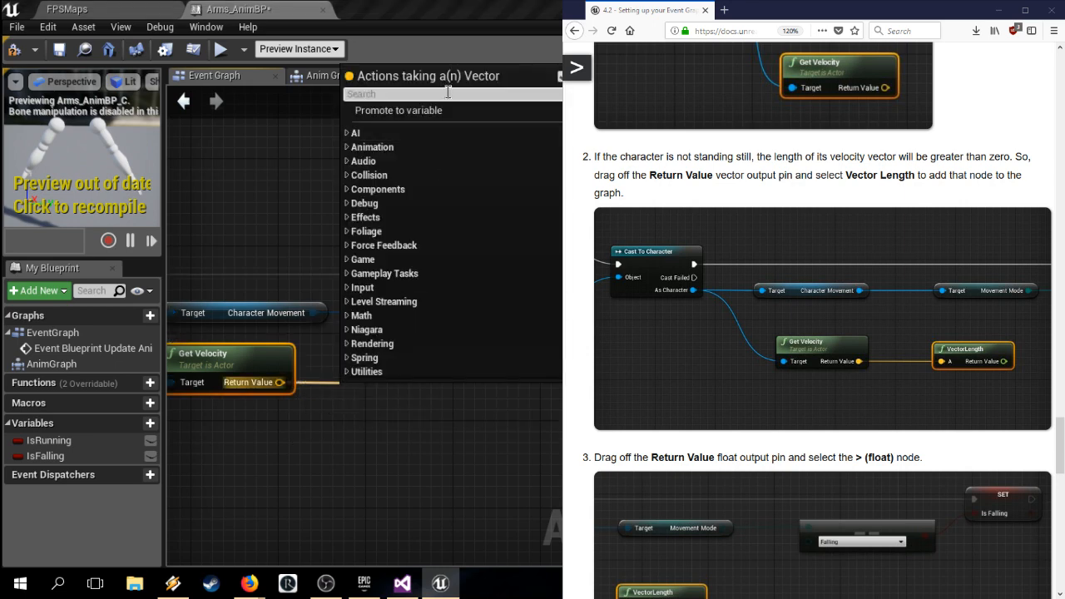
text(Vector)
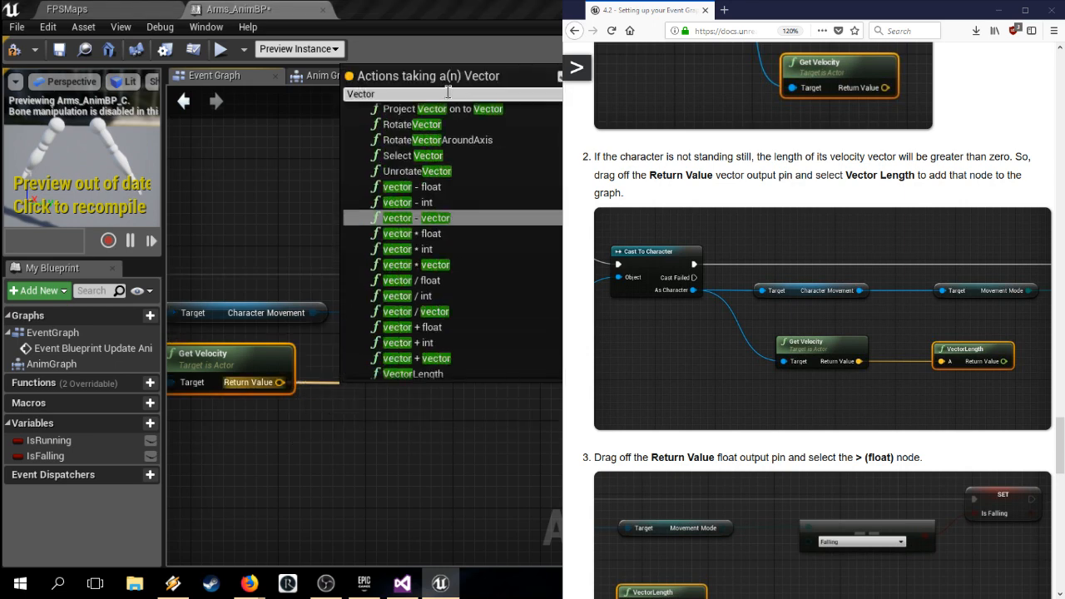
text(Len)
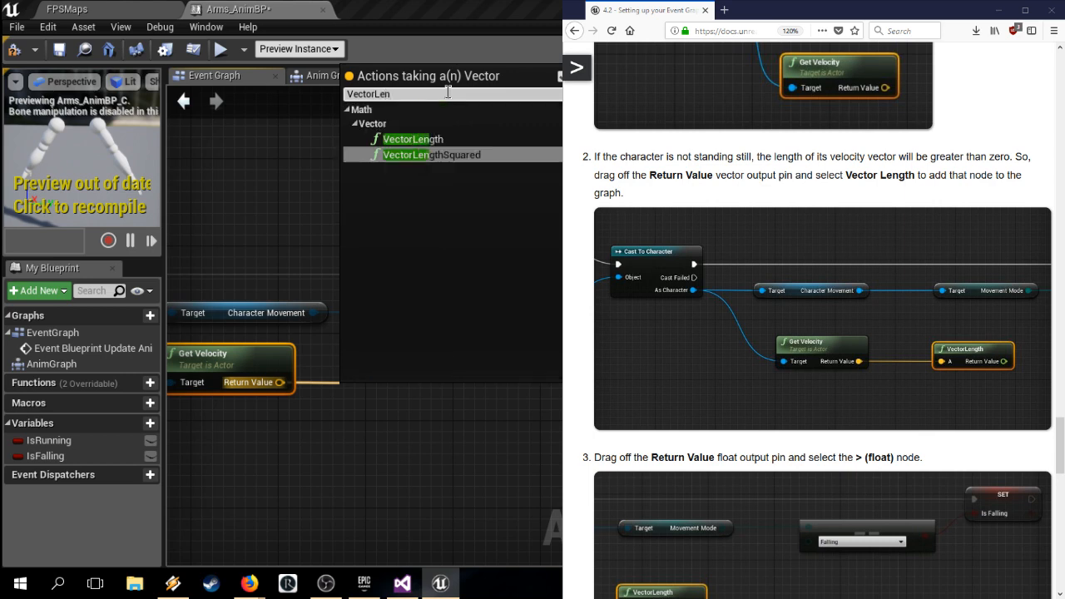
click(414, 139)
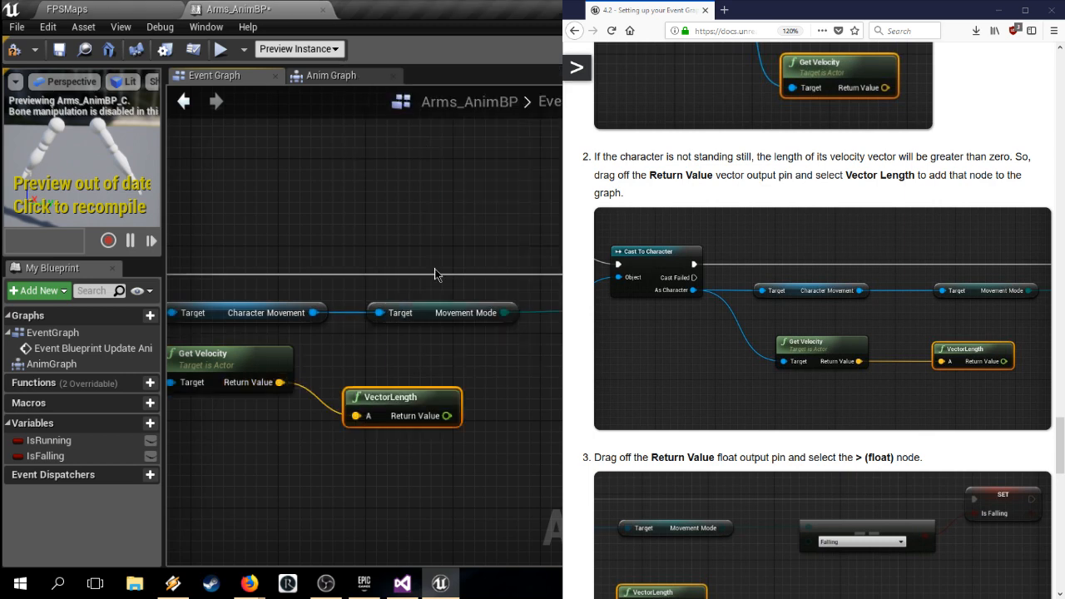
drag(416, 404, 416, 371)
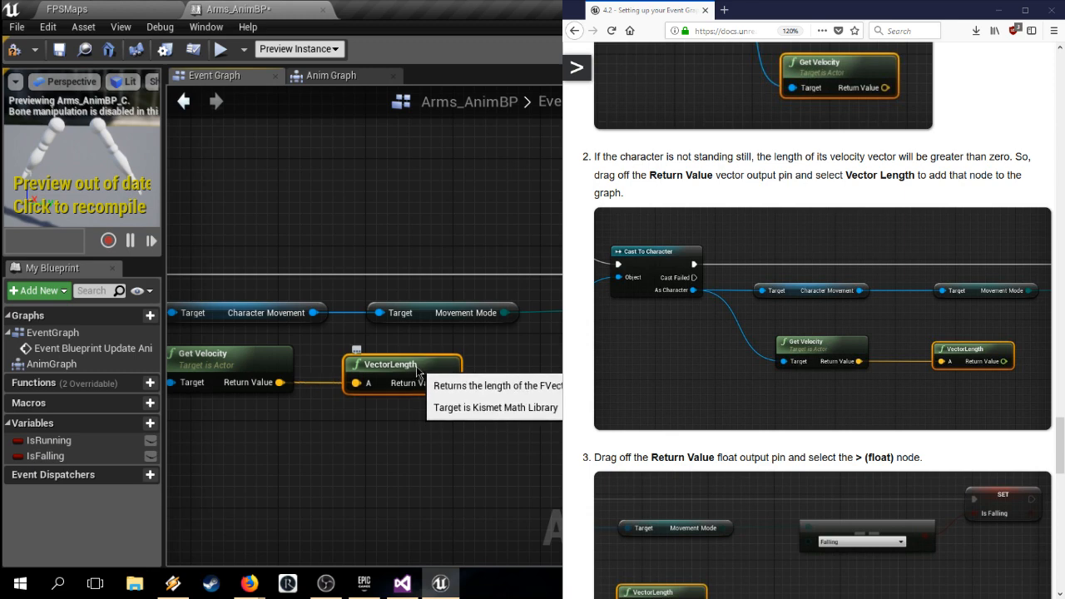
Step: Move the Get Velocity and VectorLength nodes together slightly farther below the Character Movement row
right_drag(405, 445, 550, 436)
drag(562, 397, 351, 370)
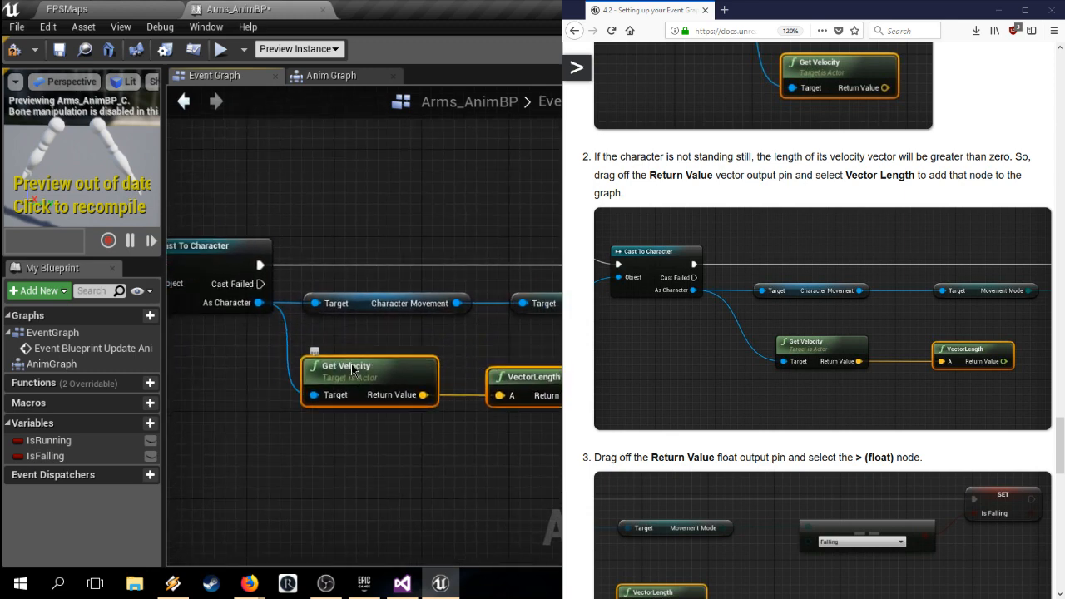
right_drag(607, 477, 508, 474)
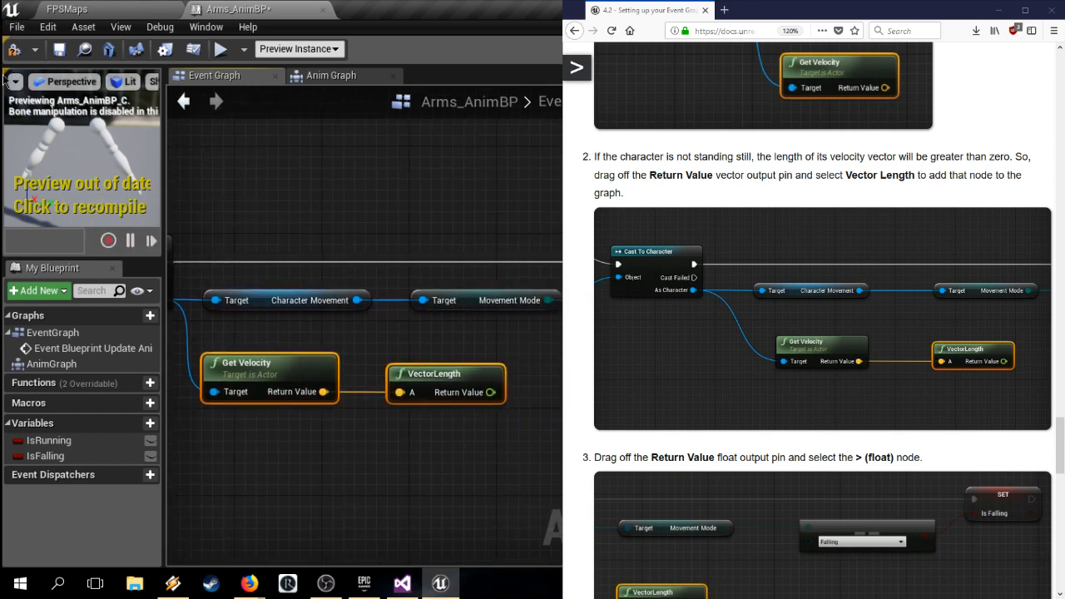
Step: Dock the Viewport with Details and My Blueprint with Anim Preview Editor, then show Details in front
click(6, 74)
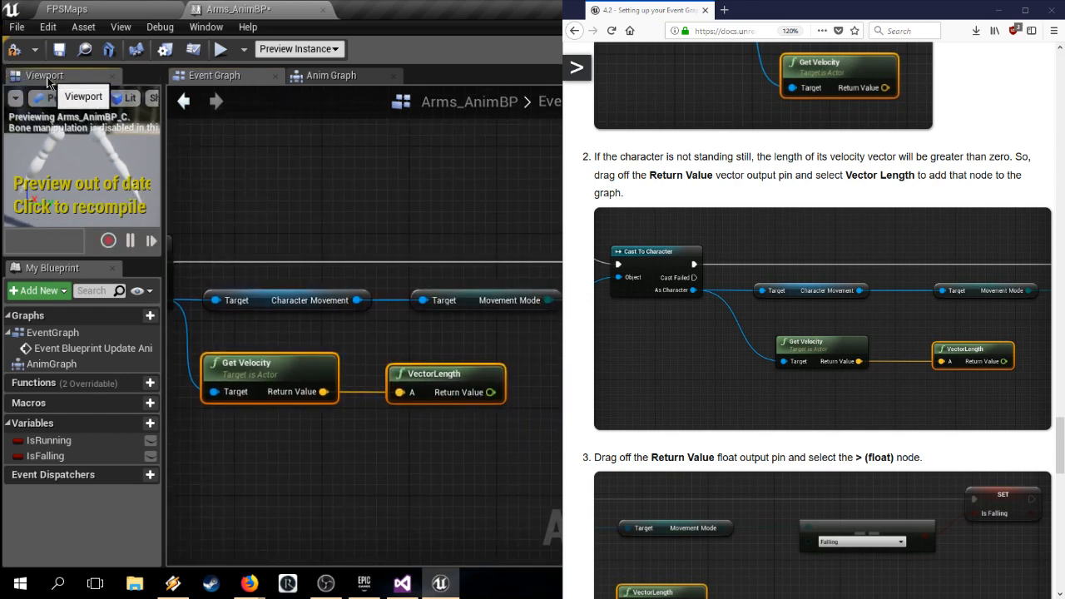
drag(48, 77, 562, 116)
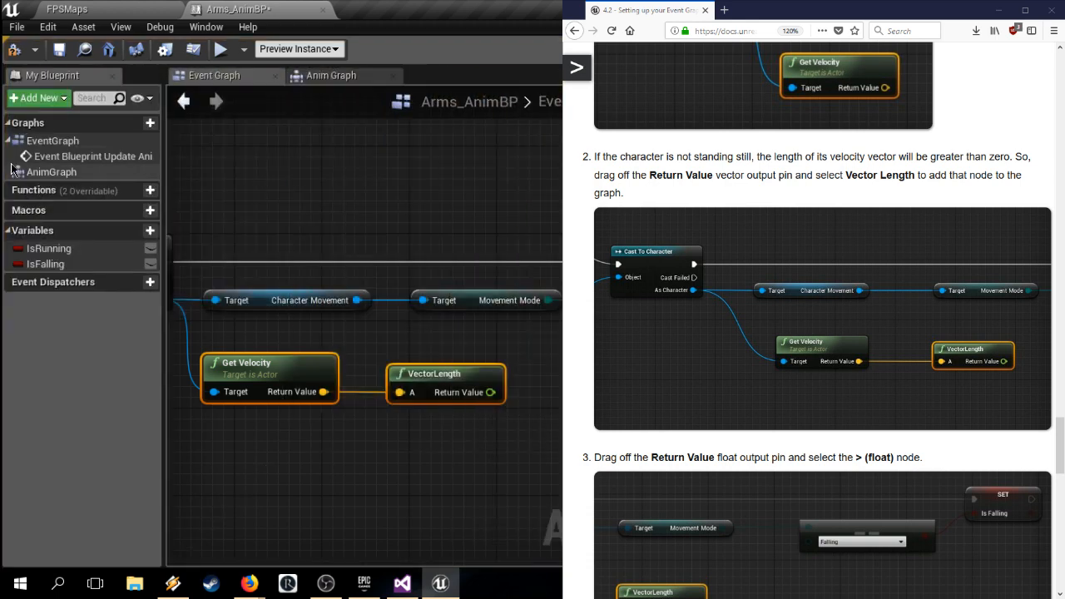
drag(38, 75, 562, 100)
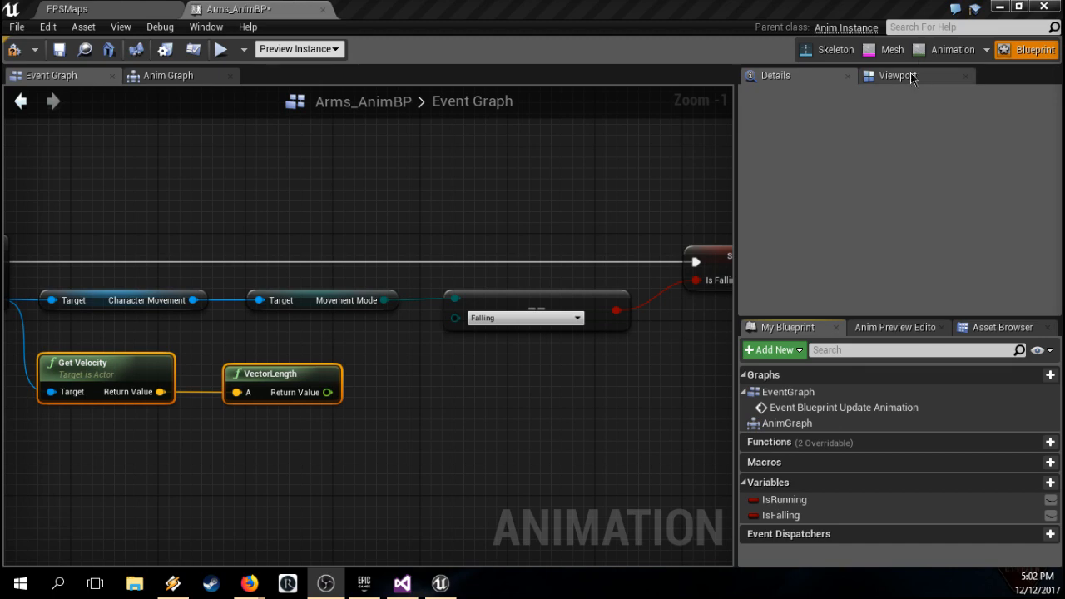
click(912, 78)
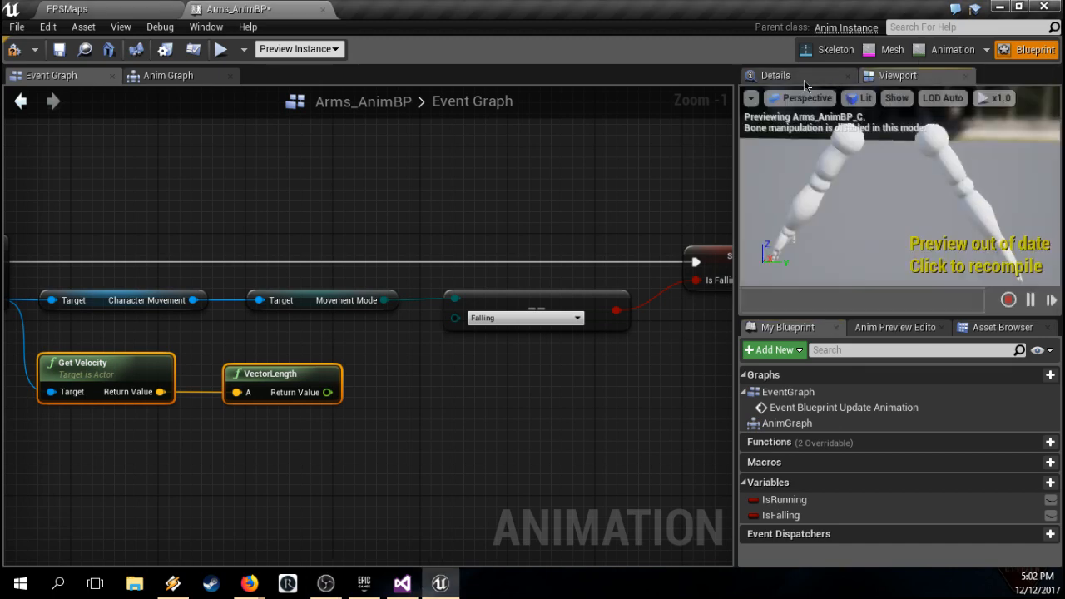
click(776, 80)
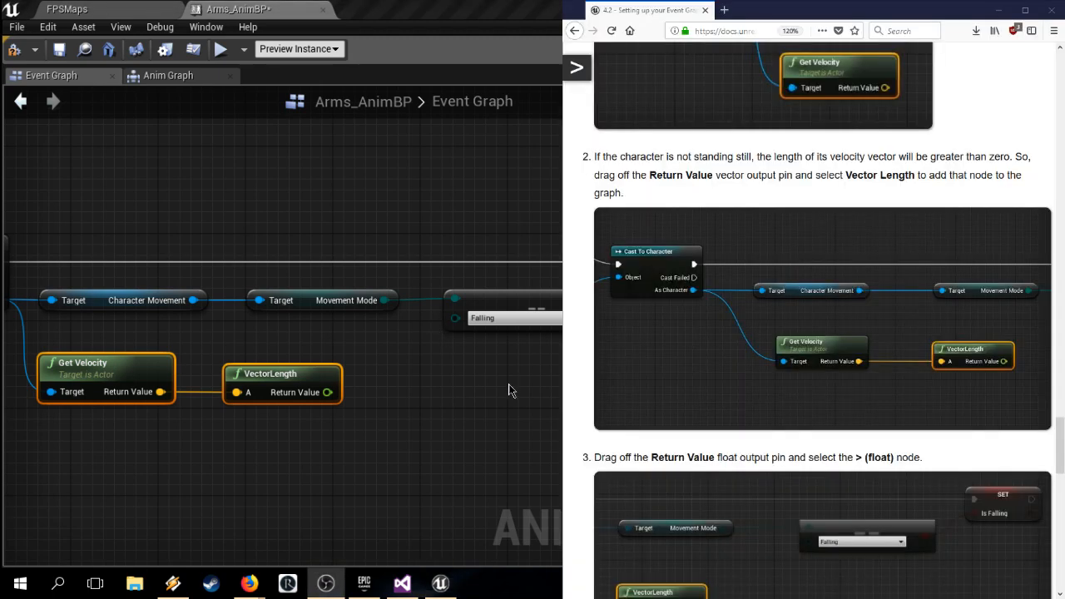
Step: Add a float > float node from VectorLength's Return Value output and line it up beside VectorLength
right_drag(524, 391, 547, 392)
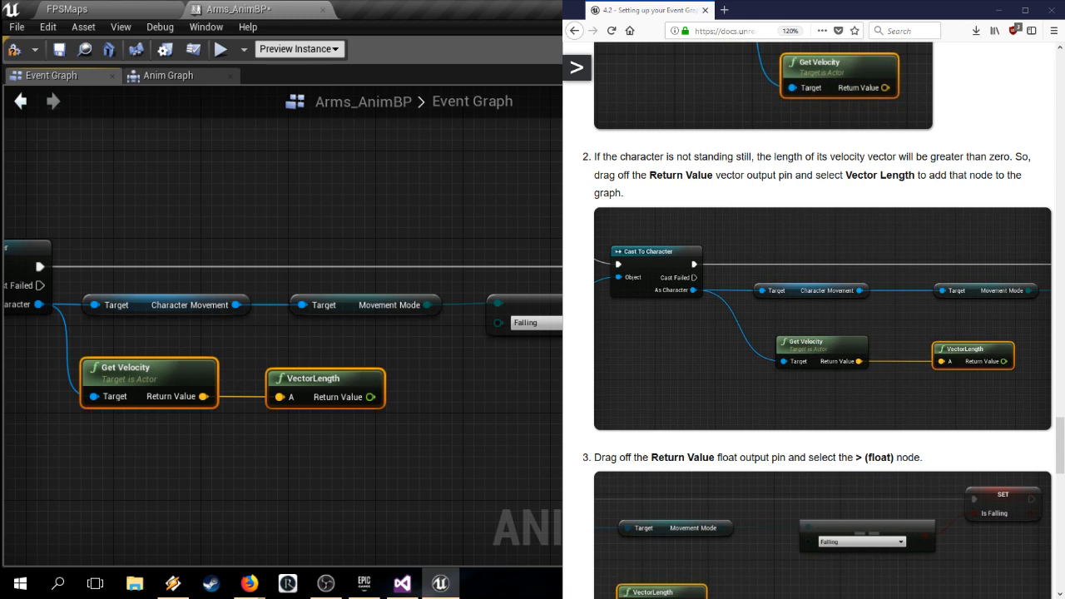
scroll(822, 333, down, 4)
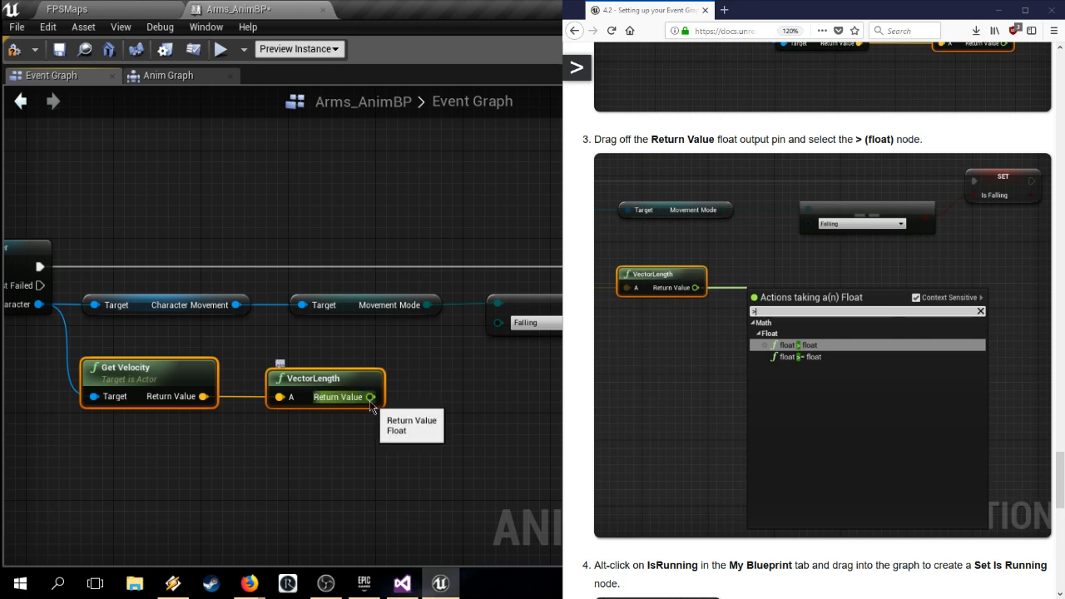
drag(370, 397, 442, 398)
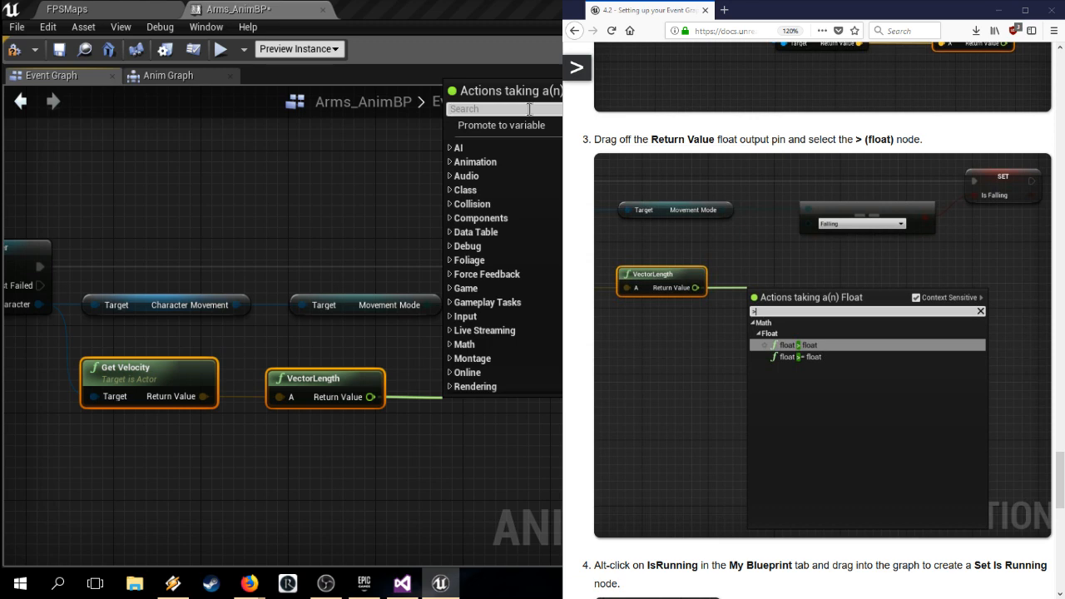
text(>)
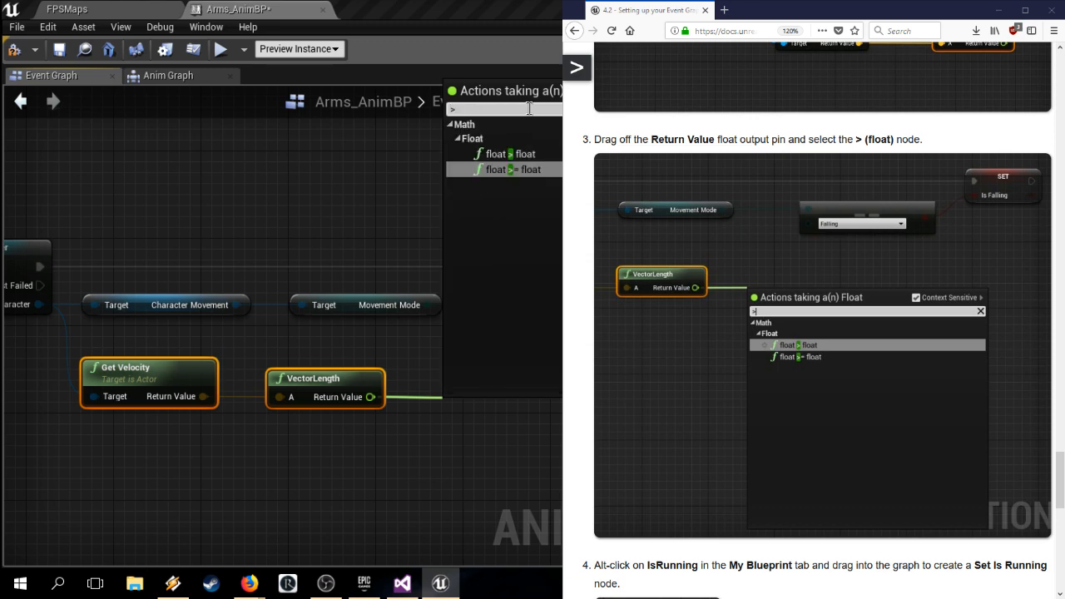
click(547, 152)
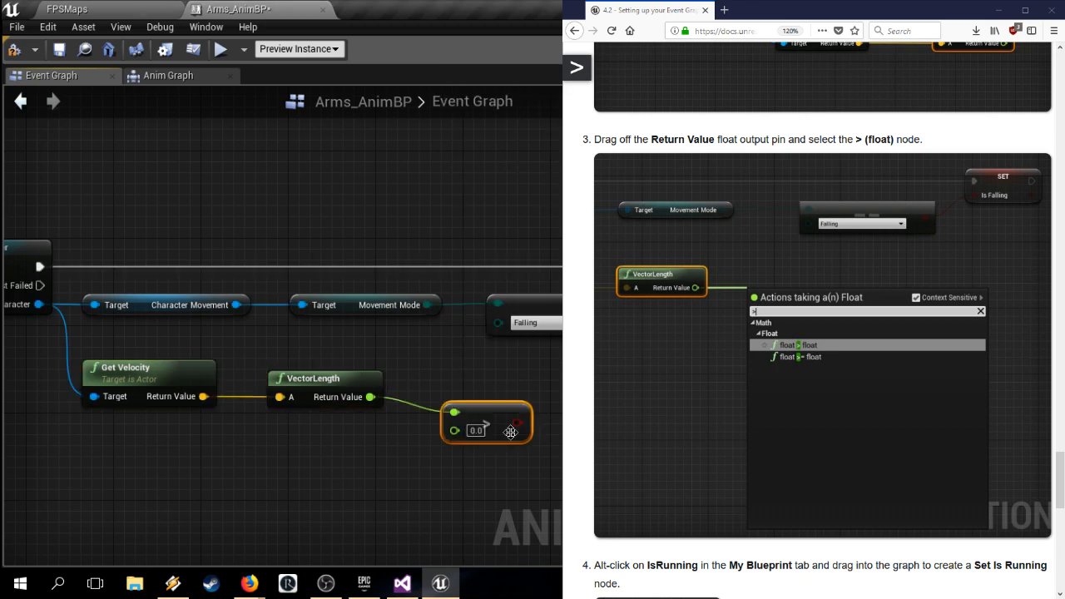
drag(510, 431, 507, 391)
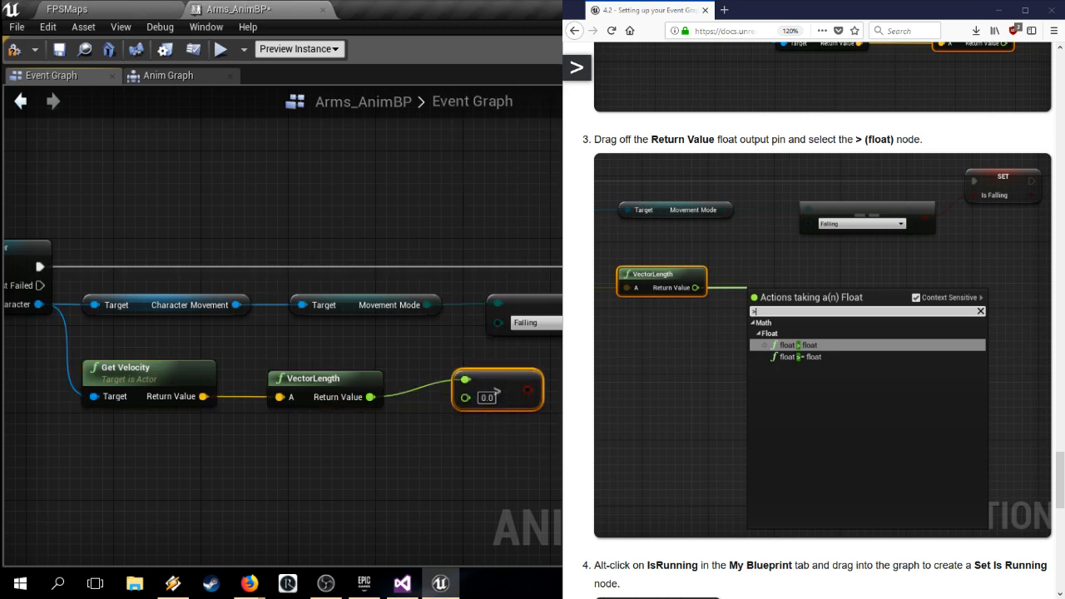
Step: Following tutorial step 4, add a Set Is Running node from the IsRunning variable and place it beyond and below Set Is Falling
scroll(822, 332, down, 3)
scroll(822, 333, down, 1)
scroll(822, 333, up, 2)
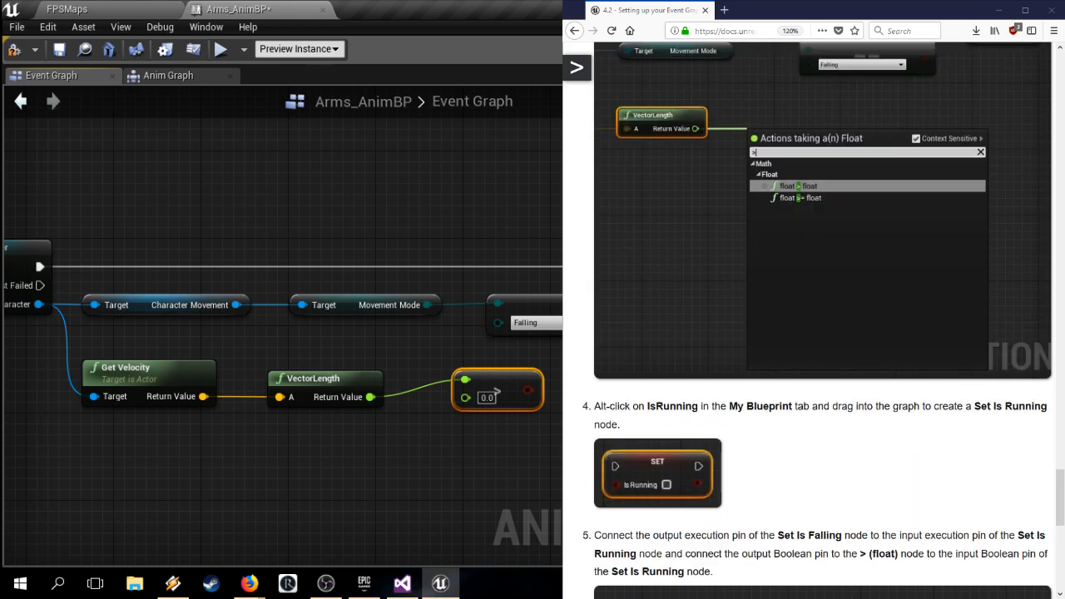
scroll(822, 333, up, 2)
scroll(823, 333, down, 4)
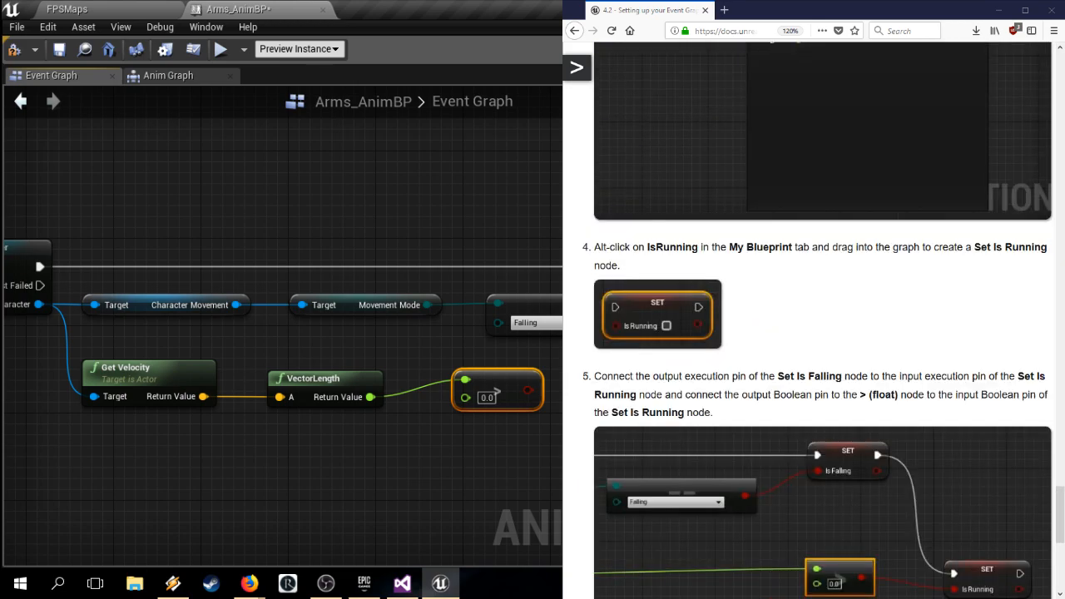
scroll(822, 333, down, 1)
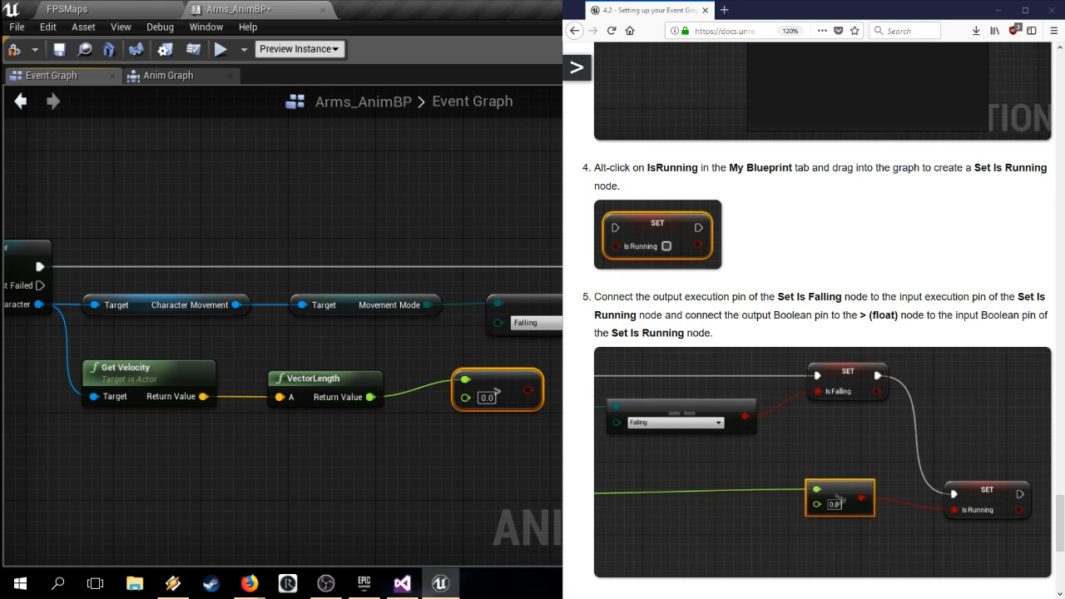
click(702, 168)
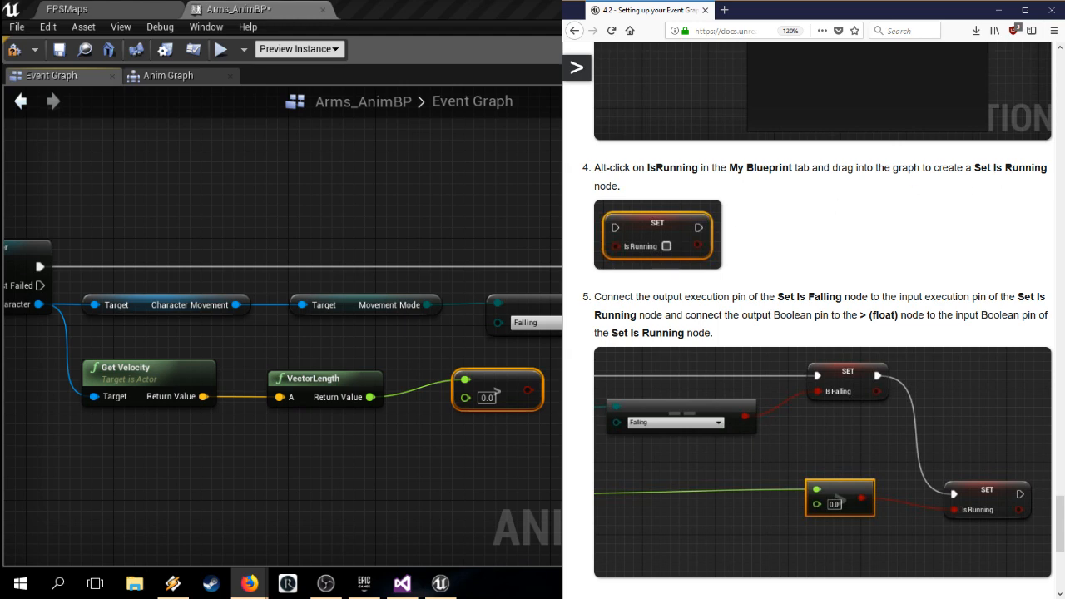
key(alt)
right_drag(556, 447, 239, 445)
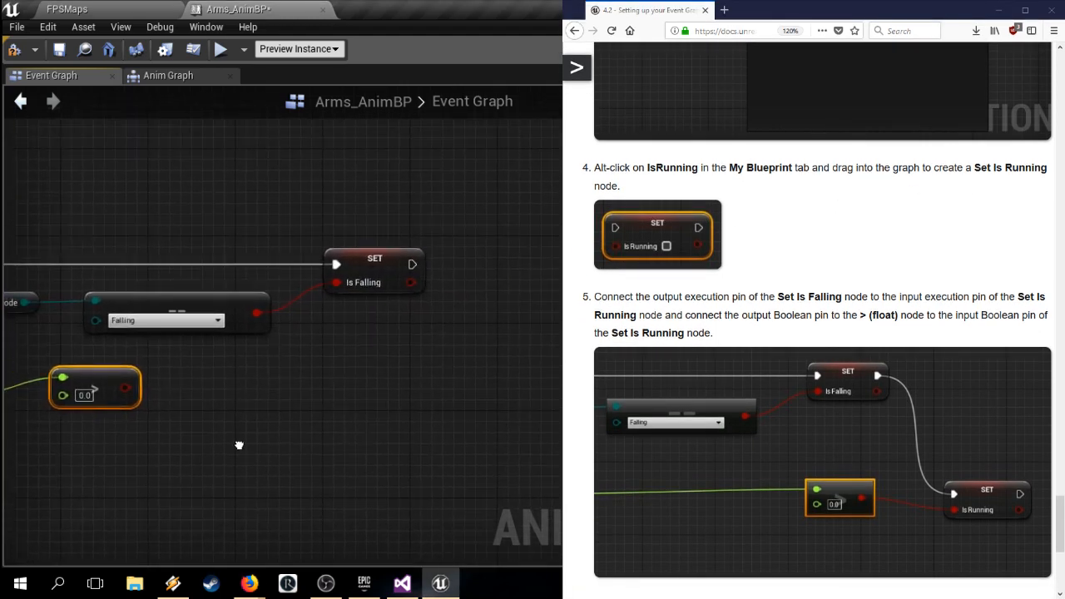
alt+drag(562, 386, 223, 376)
right_drag(186, 462, 293, 461)
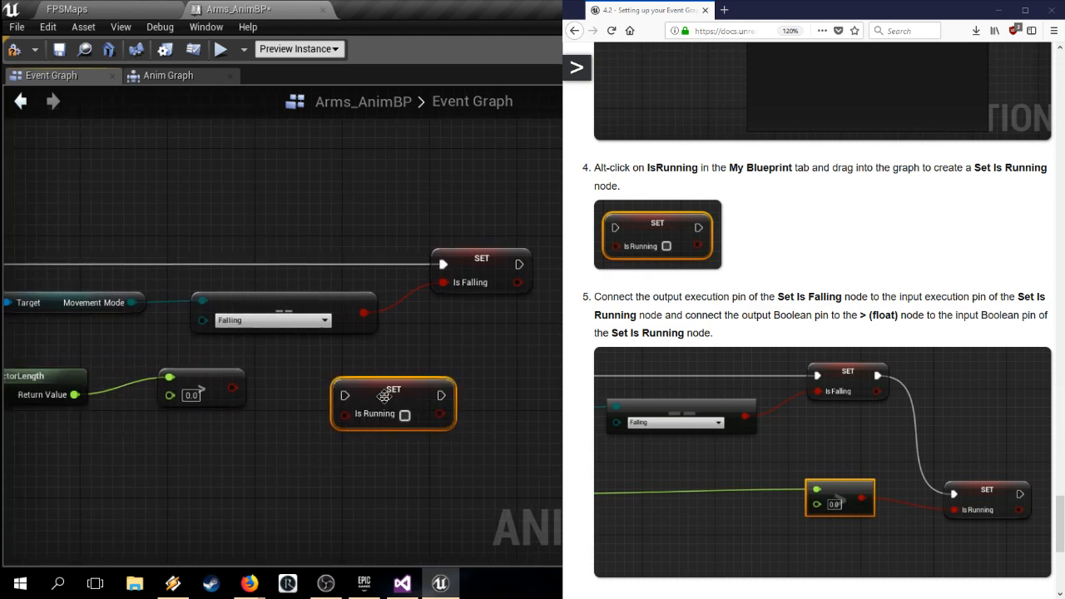
drag(386, 407, 632, 384)
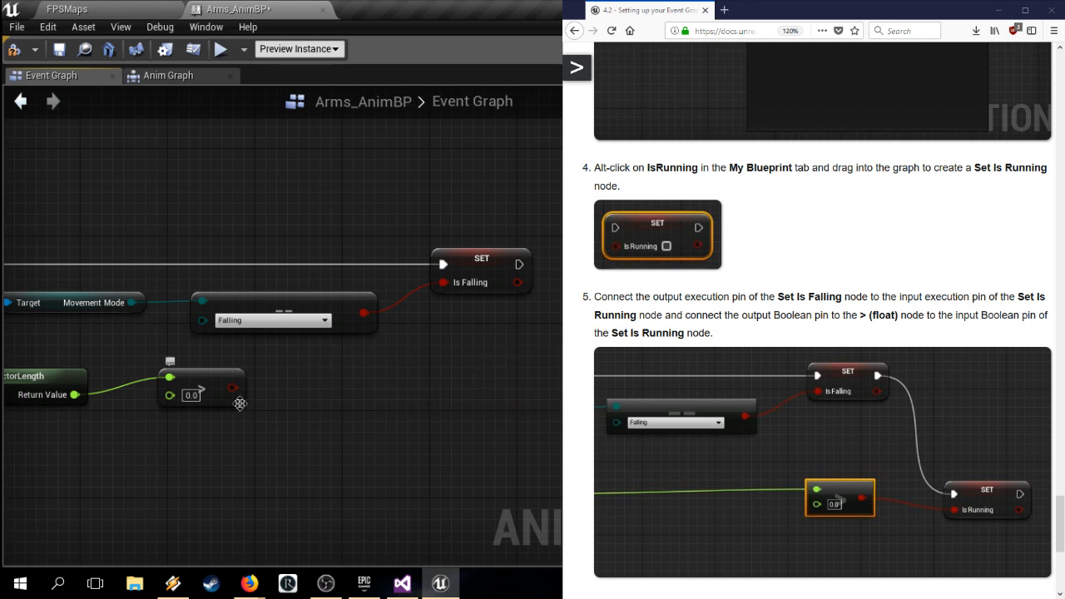
Step: Wire the float > float node's Boolean output into Set Is Running's input and Set Is Falling's execution output into Set Is Running
drag(232, 388, 634, 394)
drag(519, 265, 616, 373)
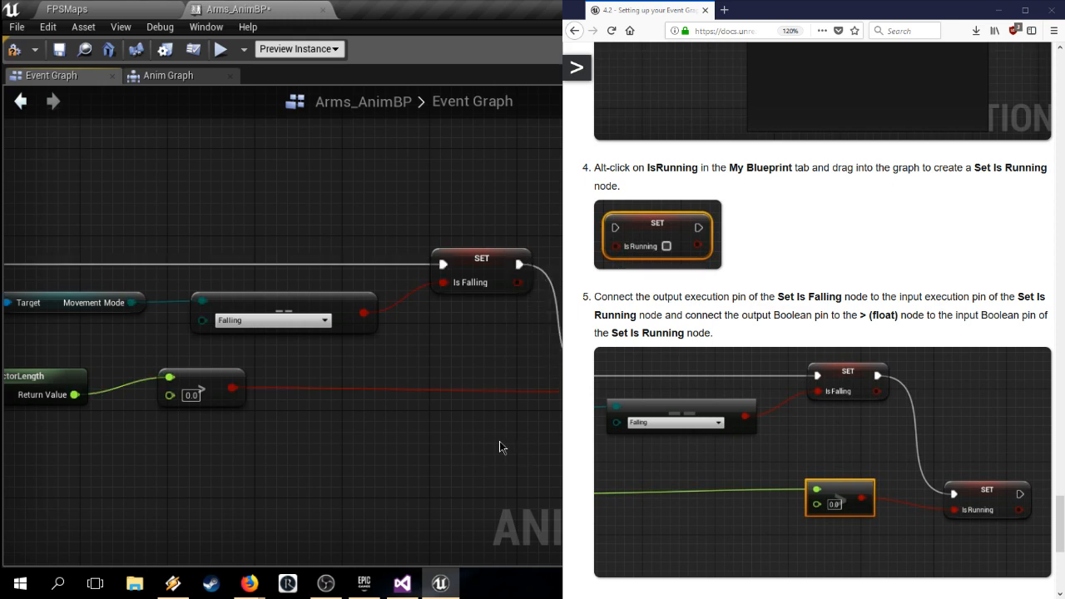
right_drag(535, 440, 552, 427)
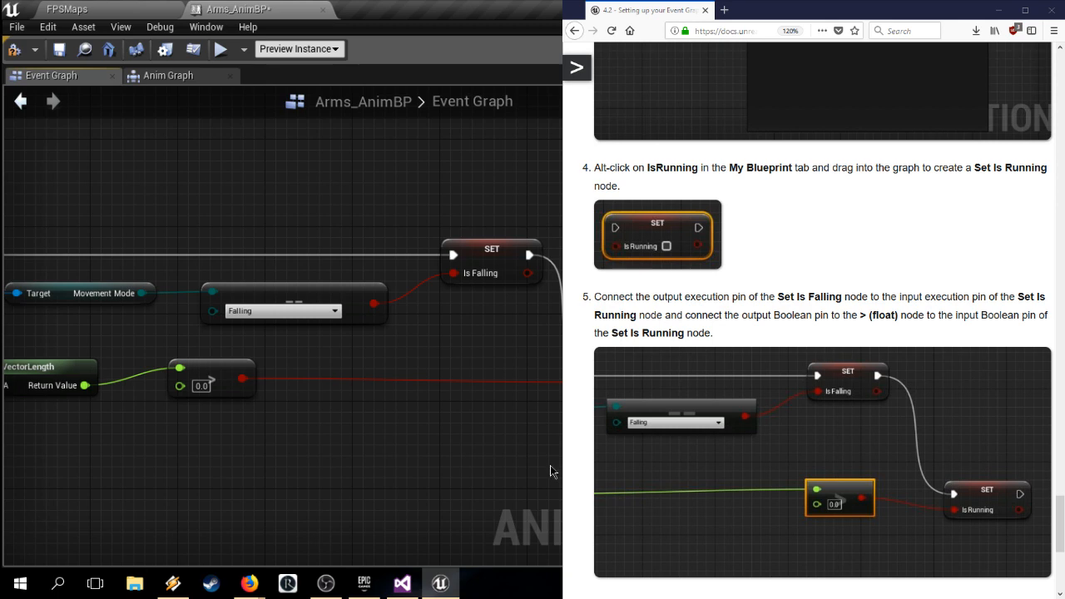
Step: Compare the whole Event Graph, from Cast To Character through to Set Is Running, with the tutorial's step 6 reference image
right_drag(550, 465, 496, 446)
scroll(823, 332, down, 2)
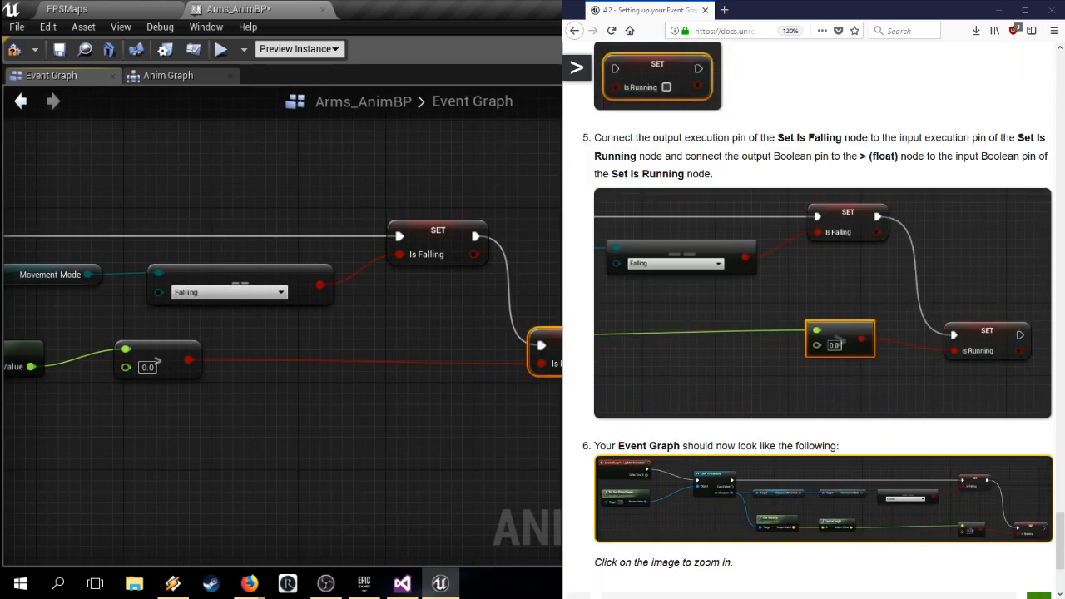
click(663, 173)
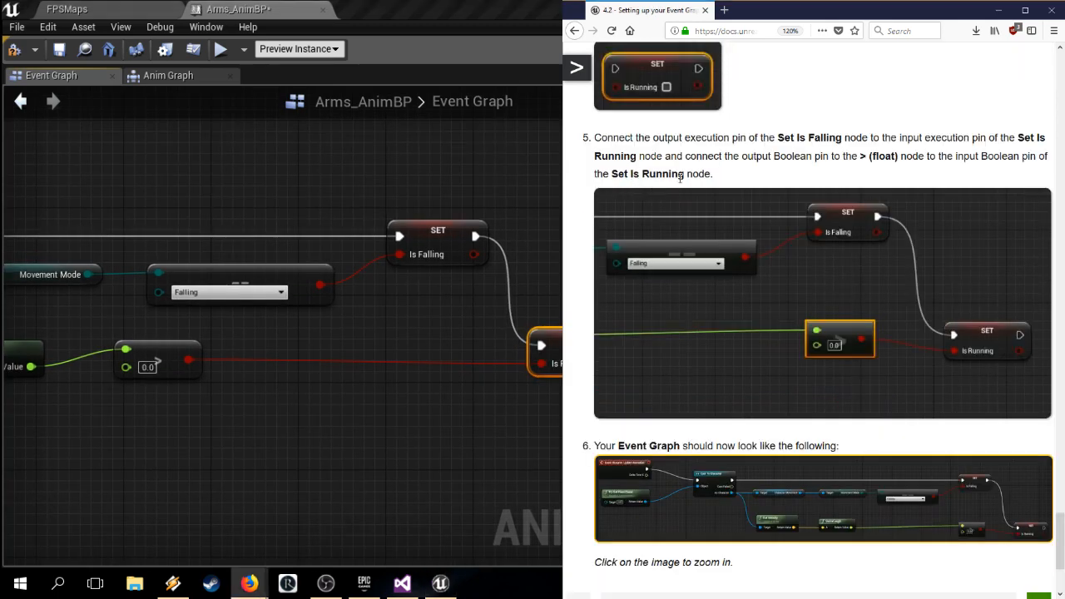
scroll(761, 412, down, 2)
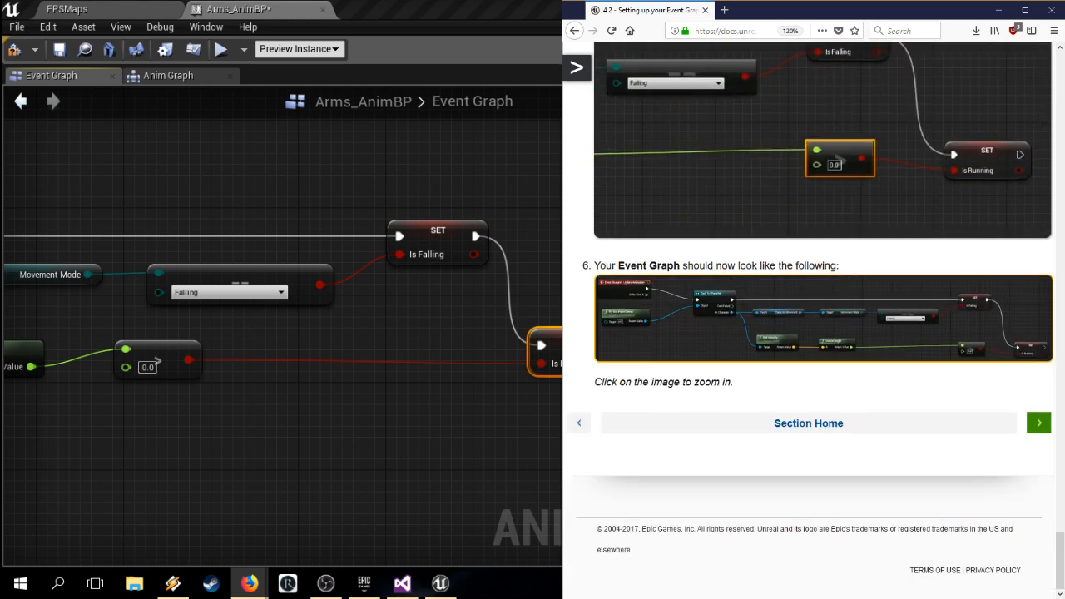
scroll(432, 291, down, 6)
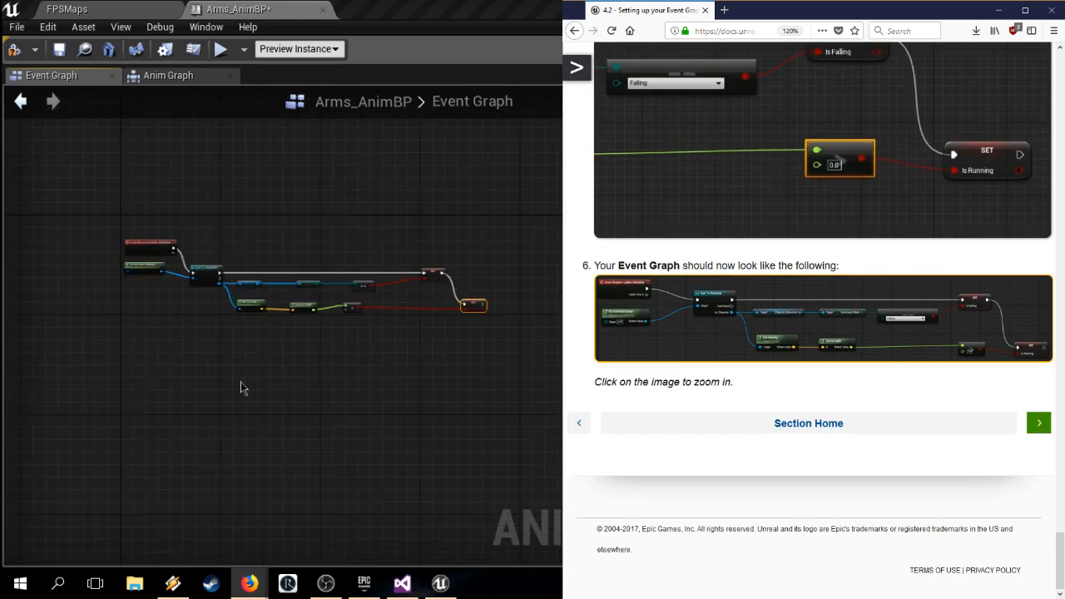
scroll(237, 384, up, 3)
right_drag(170, 420, 214, 426)
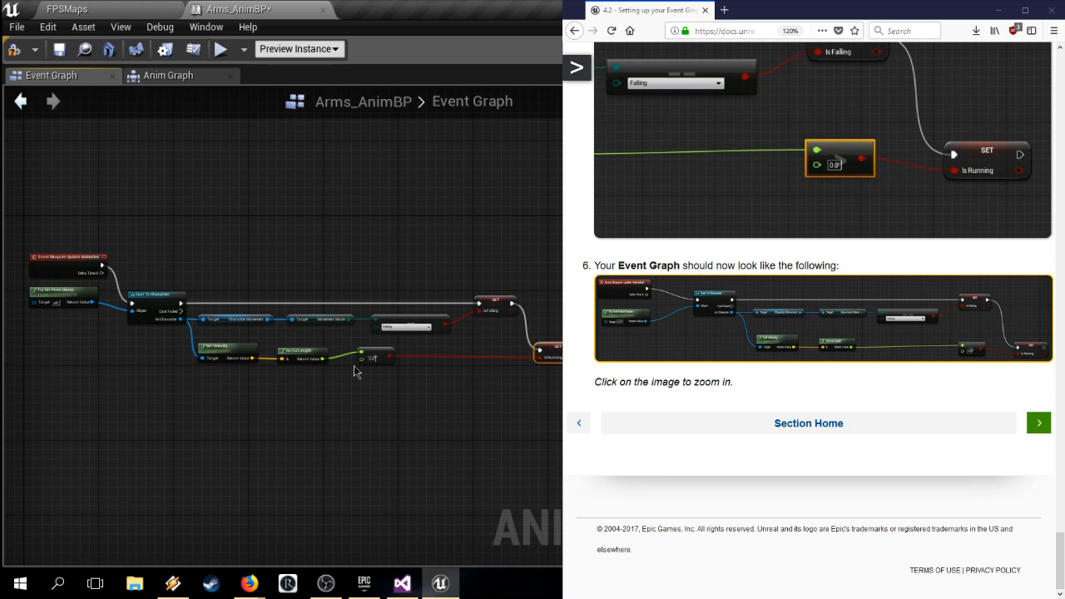
scroll(415, 404, up, 5)
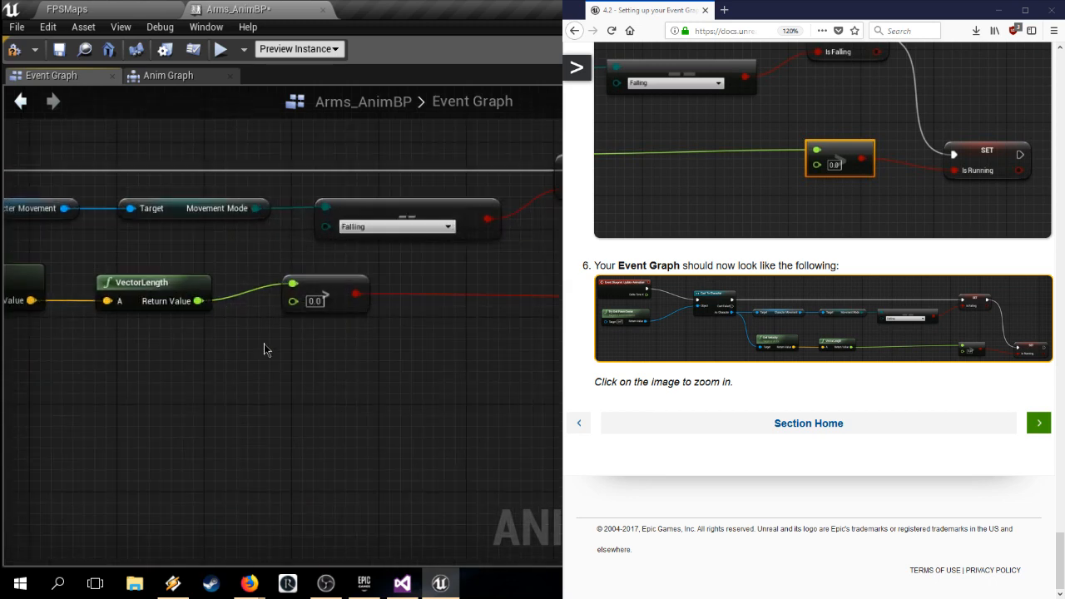
right_drag(261, 349, 361, 371)
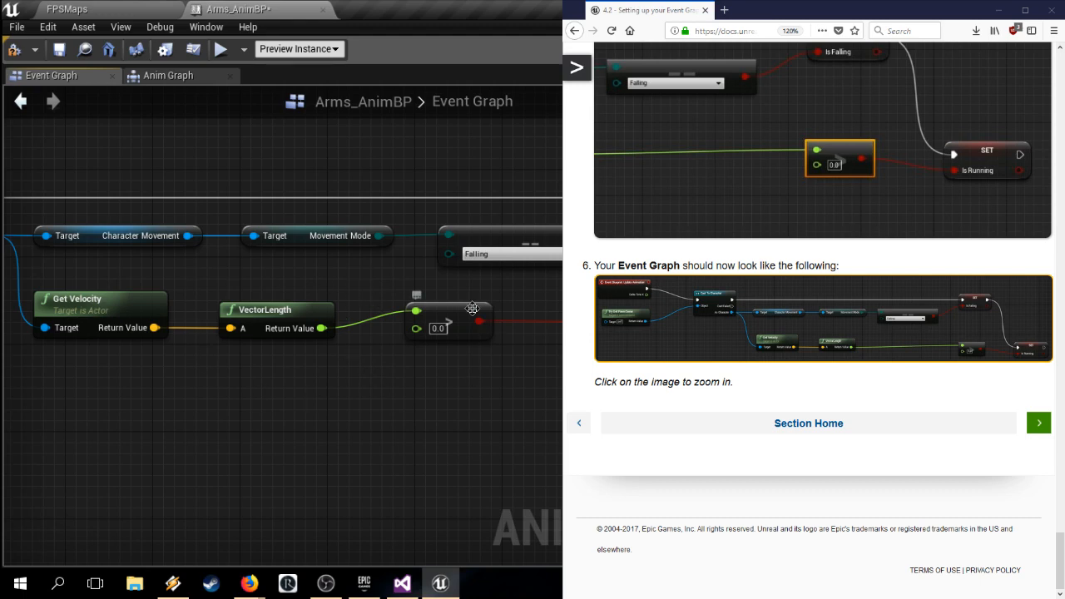
right_drag(476, 370, 336, 384)
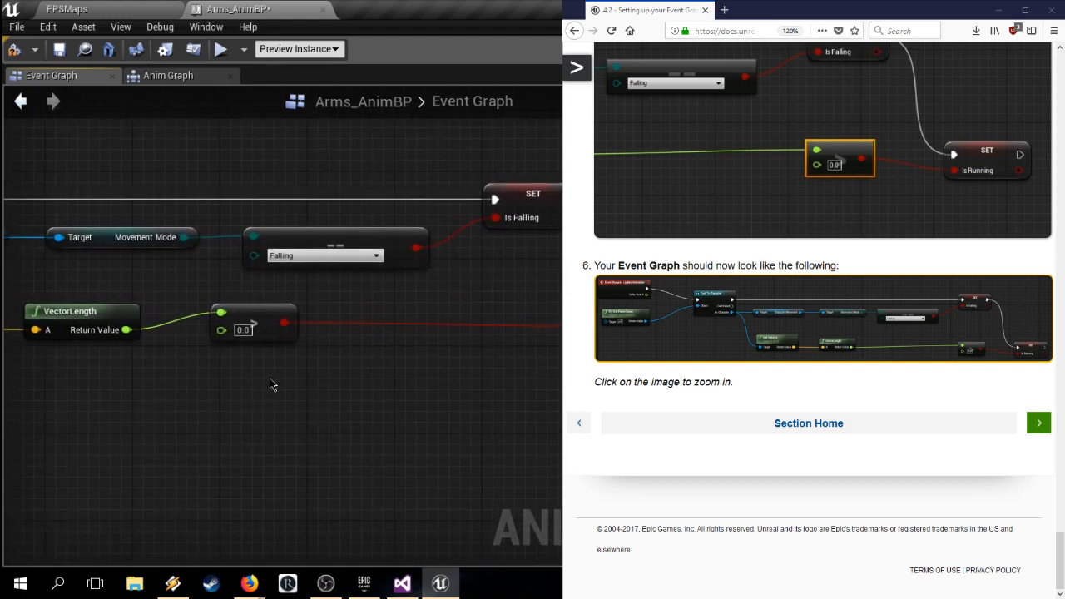
right_drag(269, 377, 472, 408)
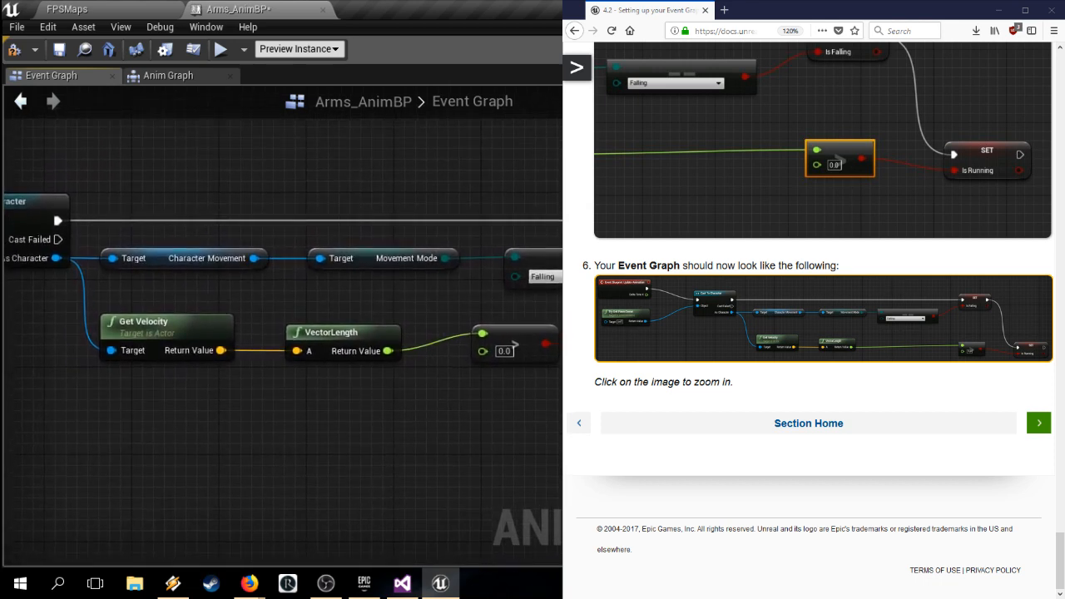
right_drag(554, 389, 677, 379)
Step: Advance the tutorial to section 4.3, Adding an Animation State Machine, and switch Arms_AnimBP to its Anim Graph
click(1039, 423)
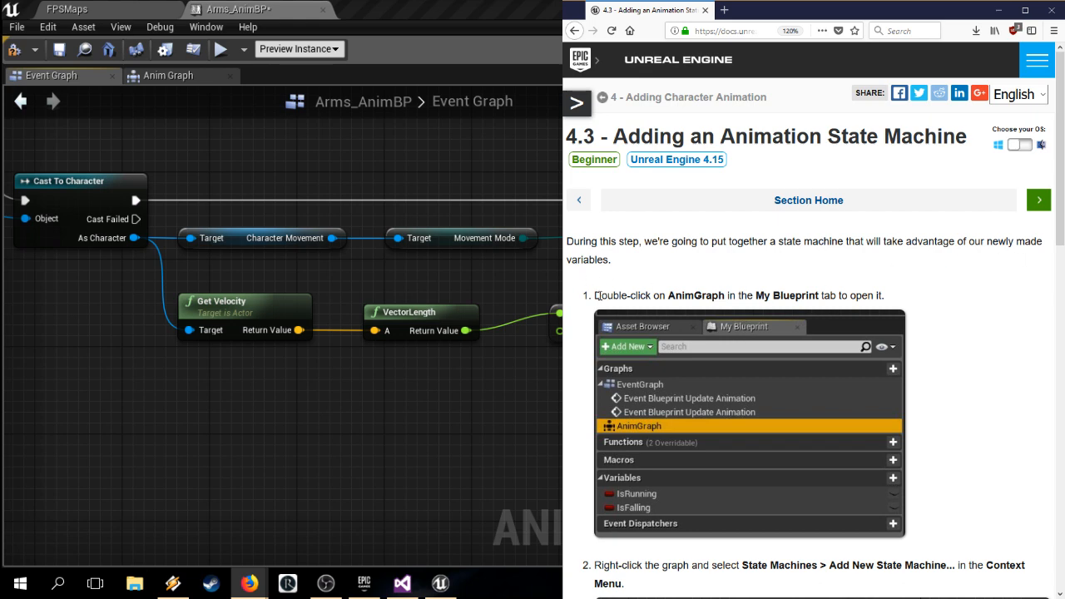
scroll(597, 296, down, 2)
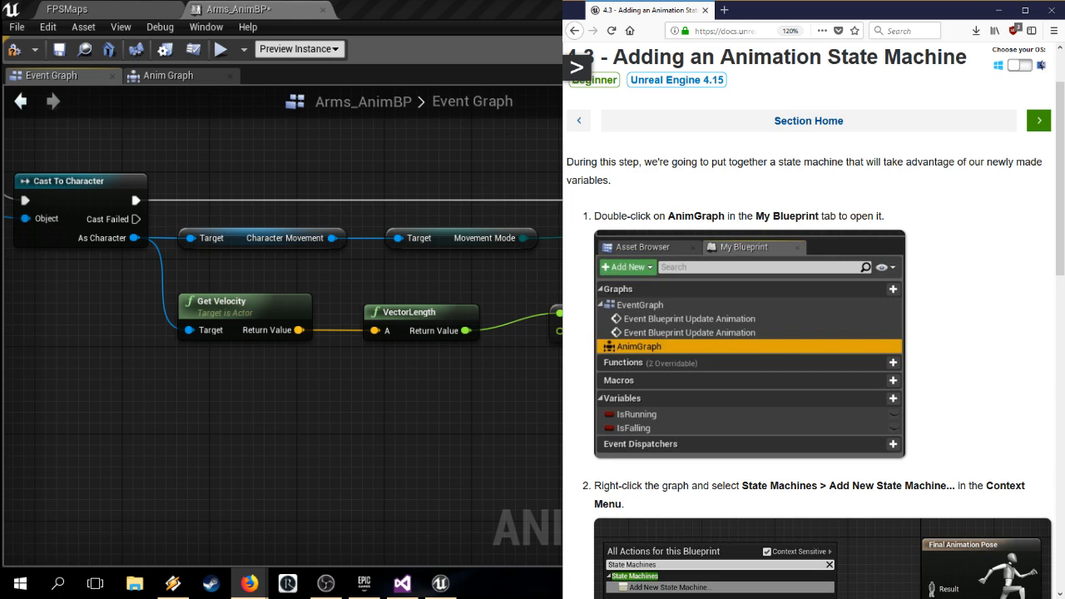
click(166, 75)
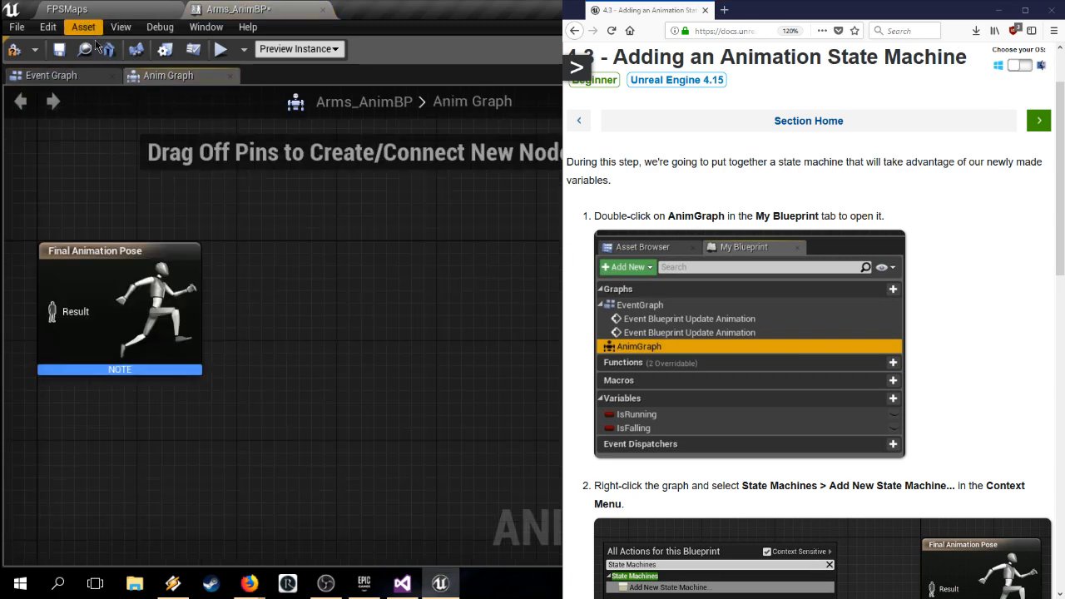
Step: Following tutorial step 2, add a new state machine node to the Anim Graph beside Final Animation Pose
scroll(807, 332, down, 5)
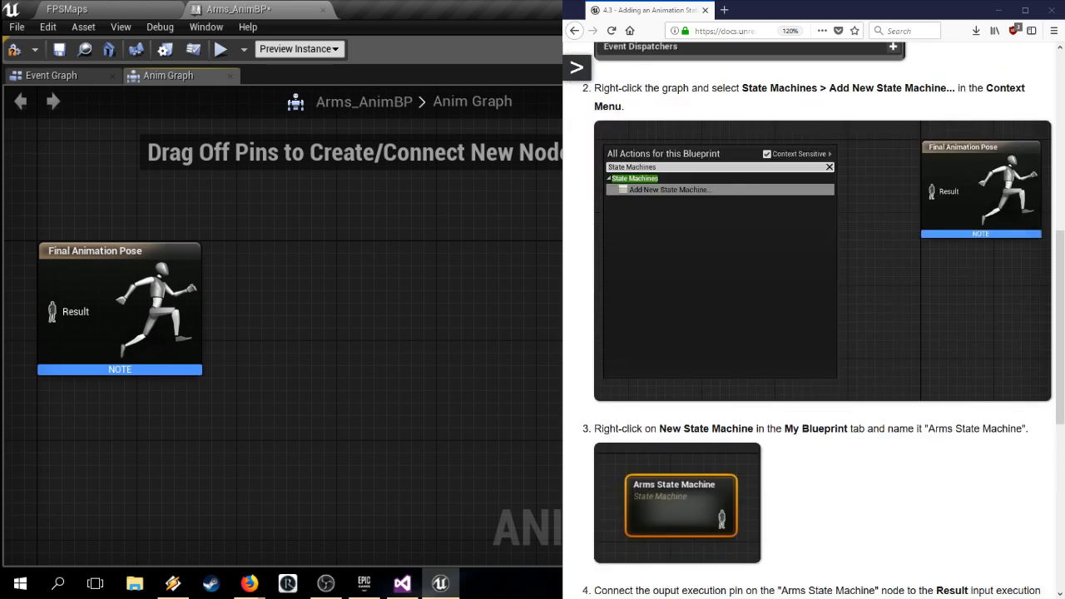
right_drag(275, 319, 264, 308)
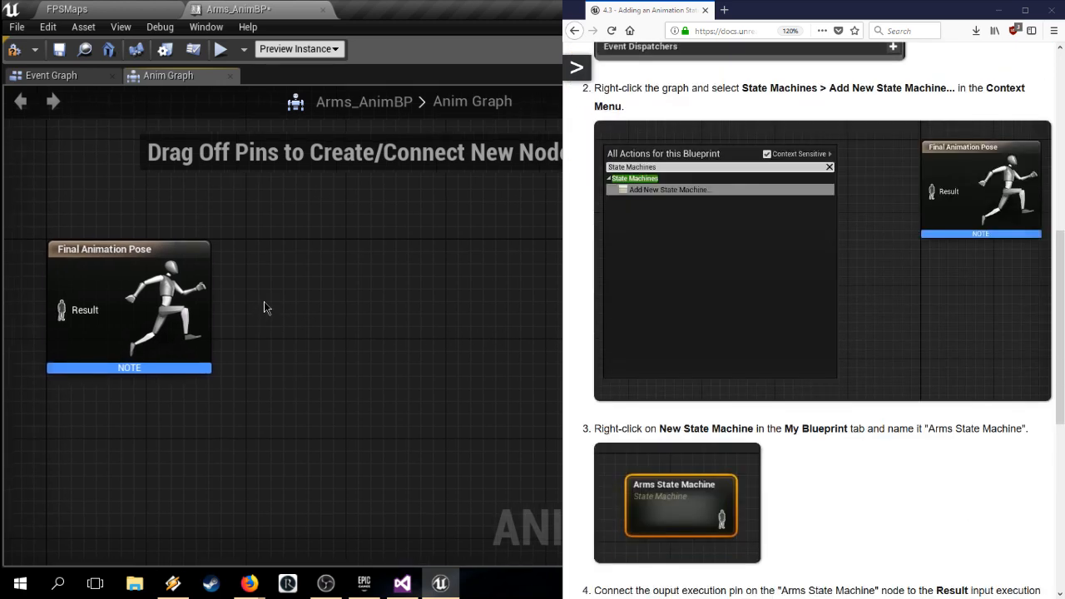
right_click(261, 300)
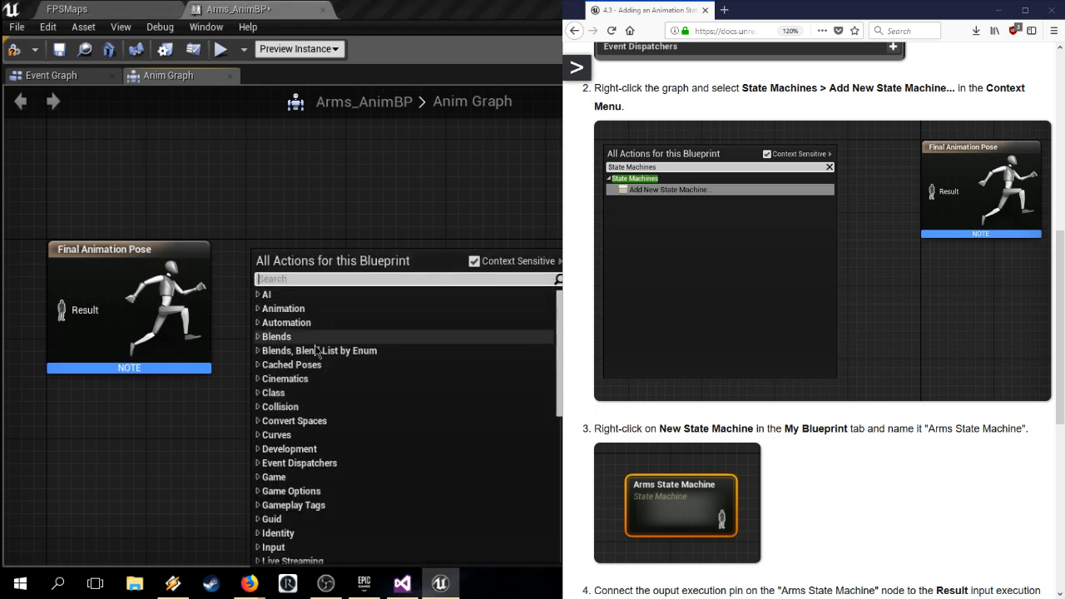
scroll(341, 400, down, 3)
scroll(341, 400, down, 6)
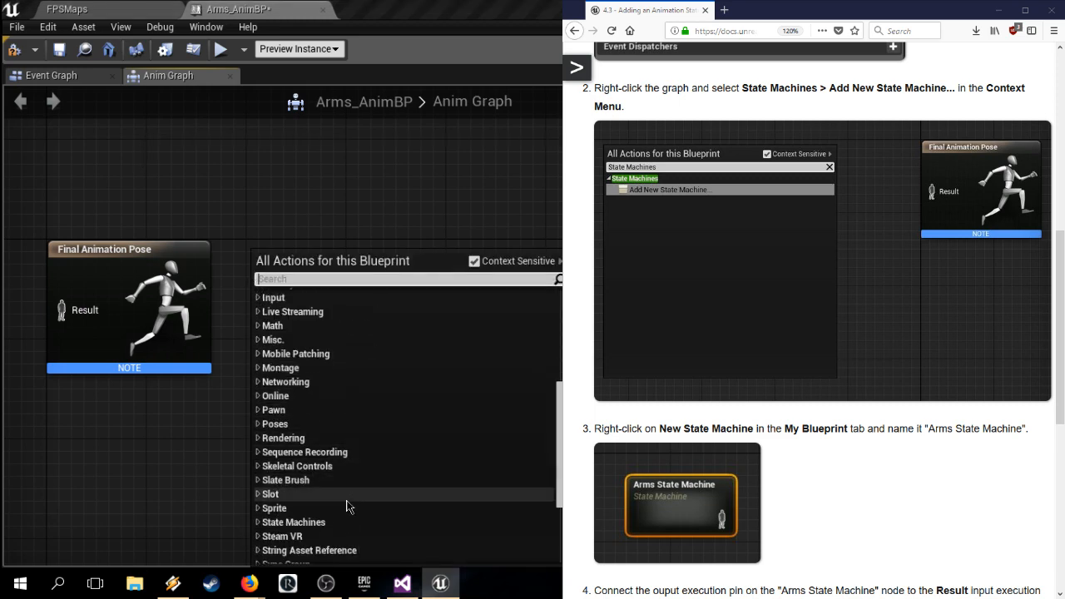
click(307, 449)
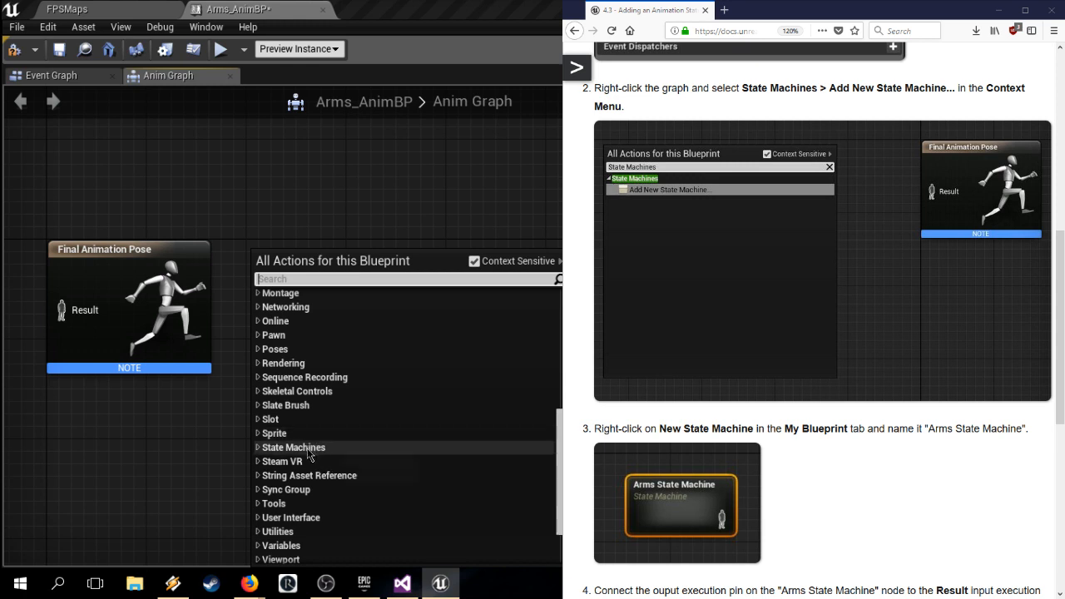
click(258, 448)
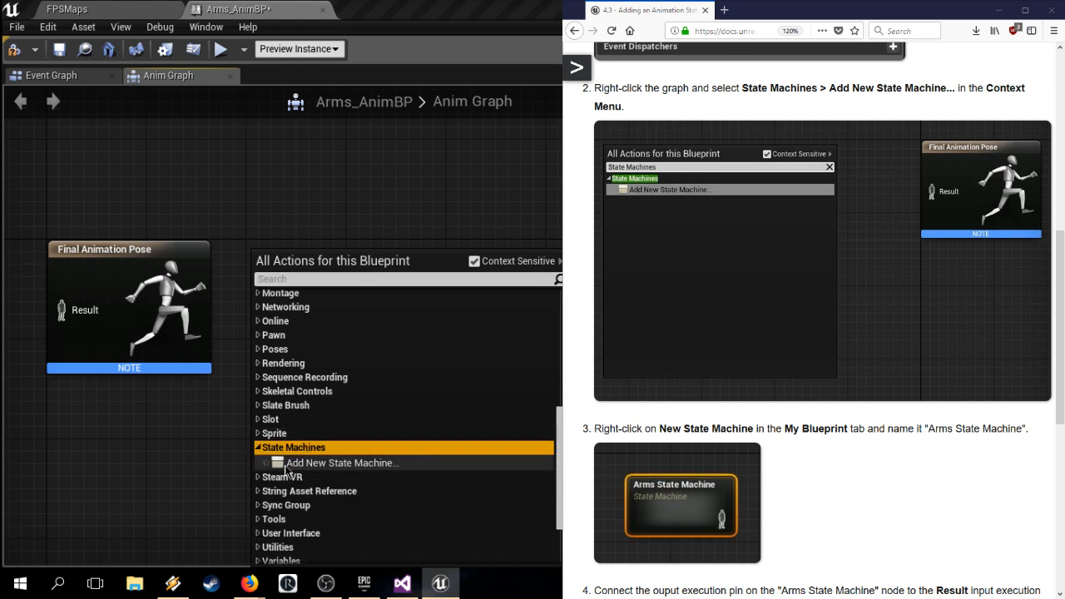
click(285, 466)
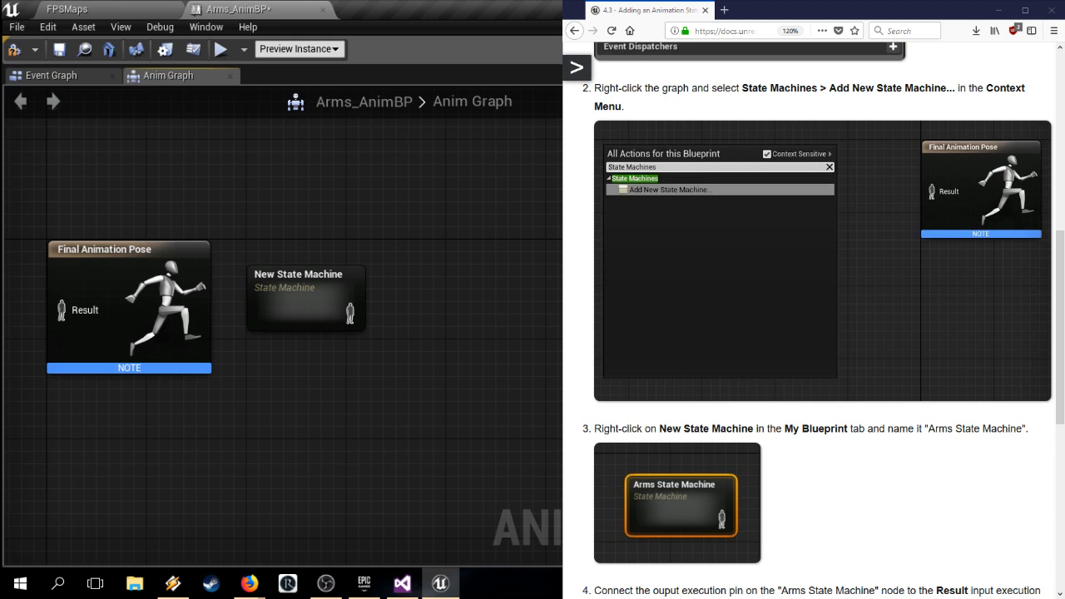
Step: Rename the new state machine under AnimGraph in My Blueprint as "Arms State Machine"
scroll(822, 332, down, 5)
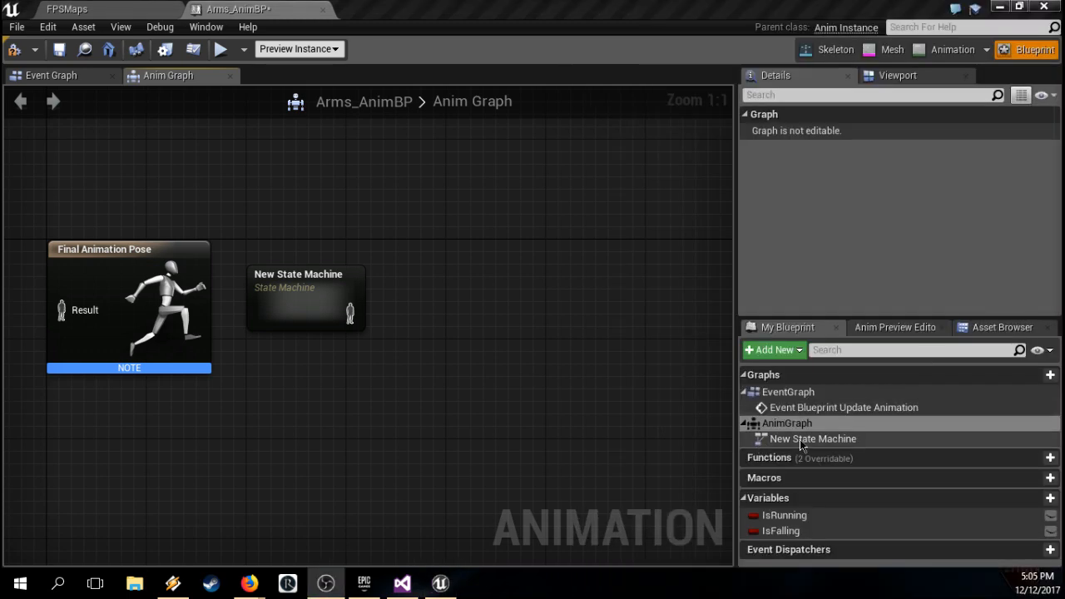
right_click(801, 444)
click(831, 481)
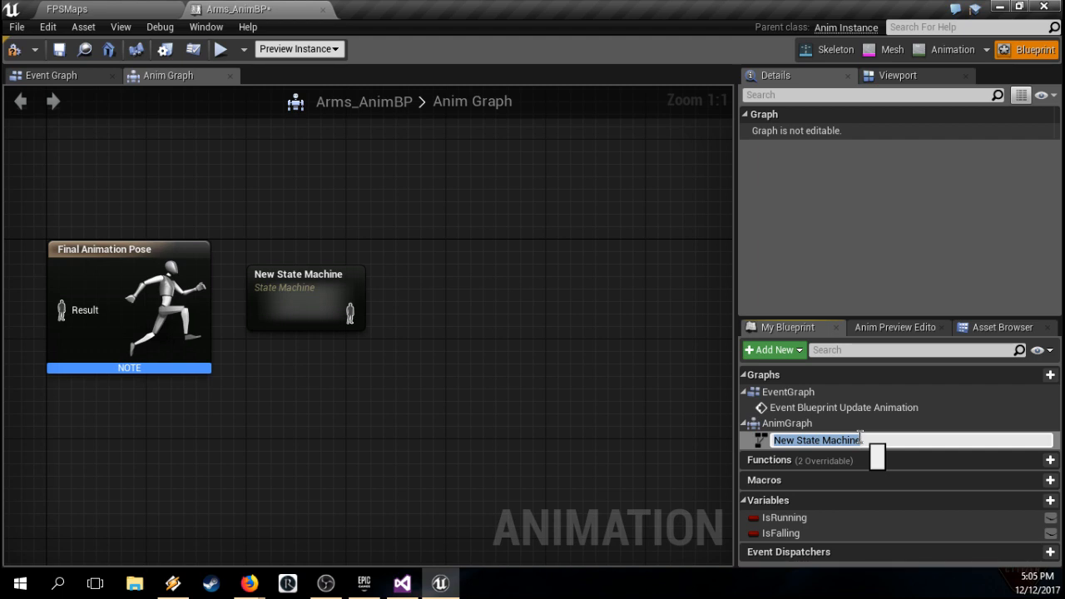
text(Arms State)
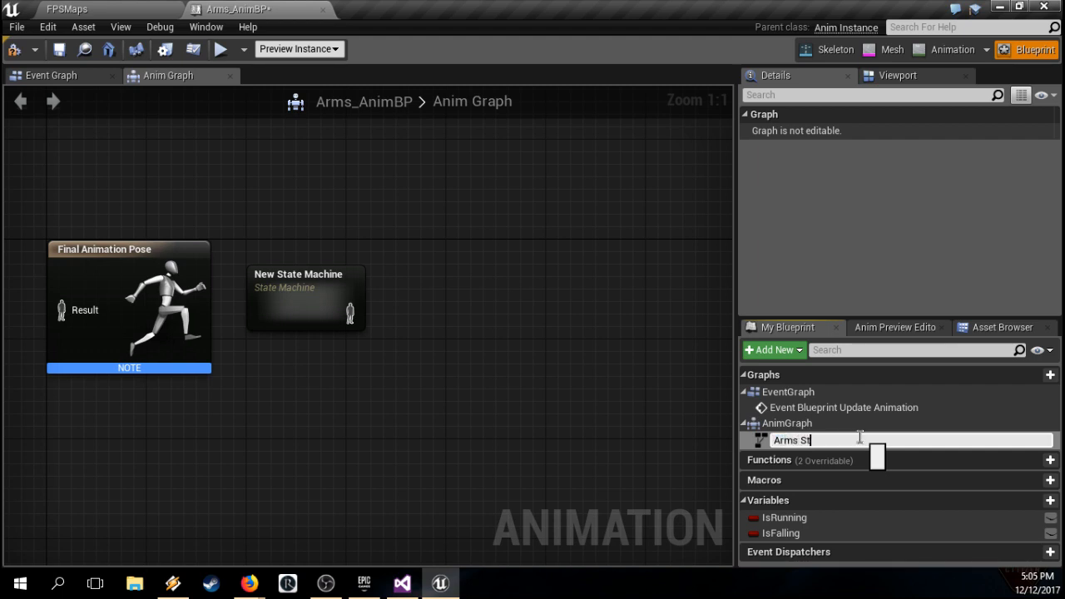
text( Machine)
key(Return)
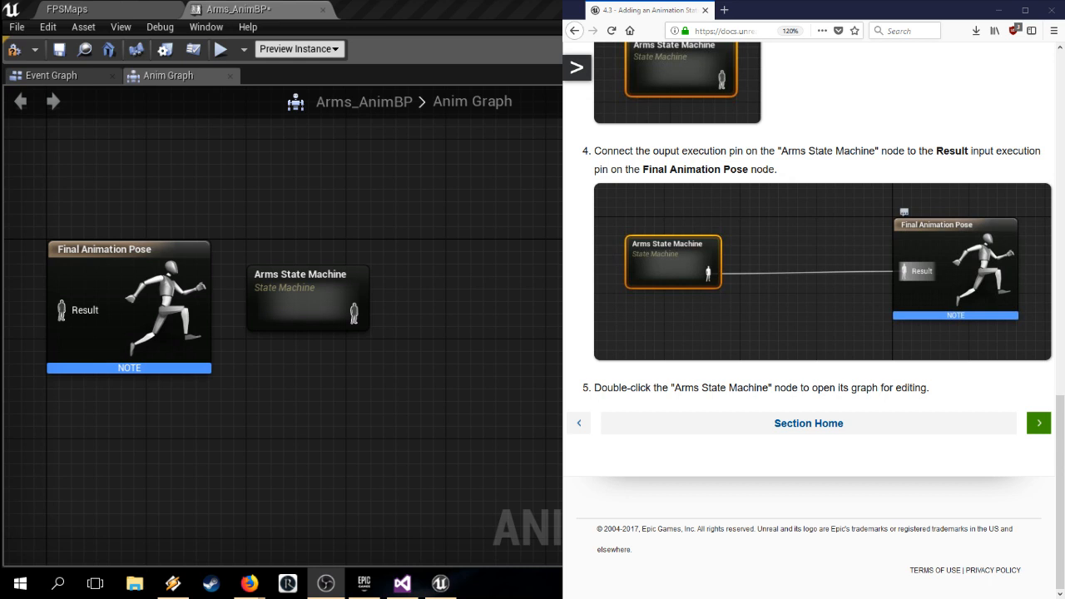
Step: Place the Arms State Machine node ahead of Final Animation Pose and connect its output pose to the Result input
right_drag(455, 229, 714, 218)
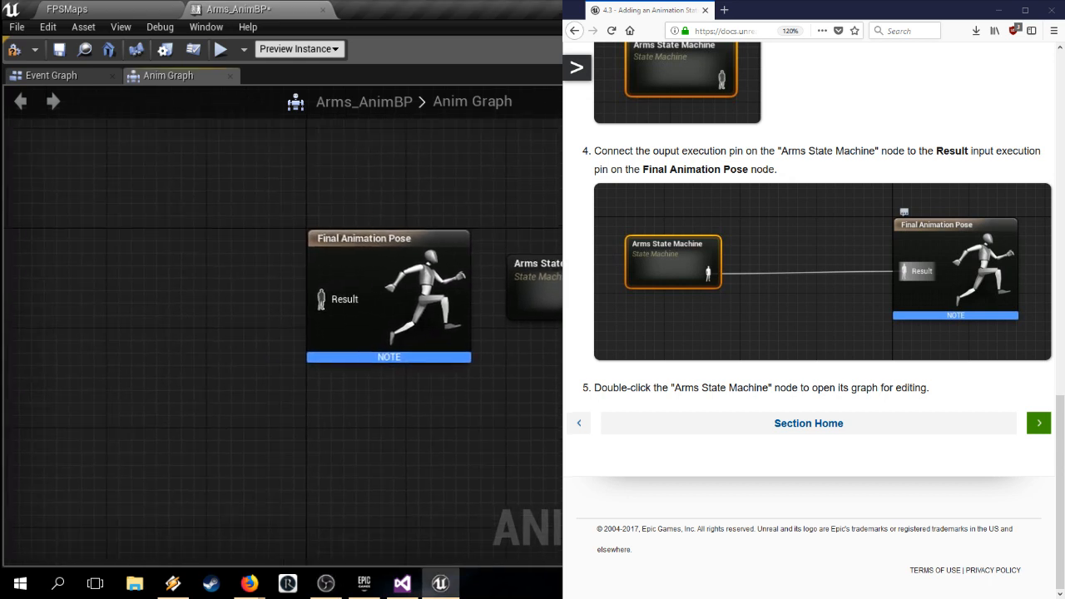
drag(545, 274, 126, 279)
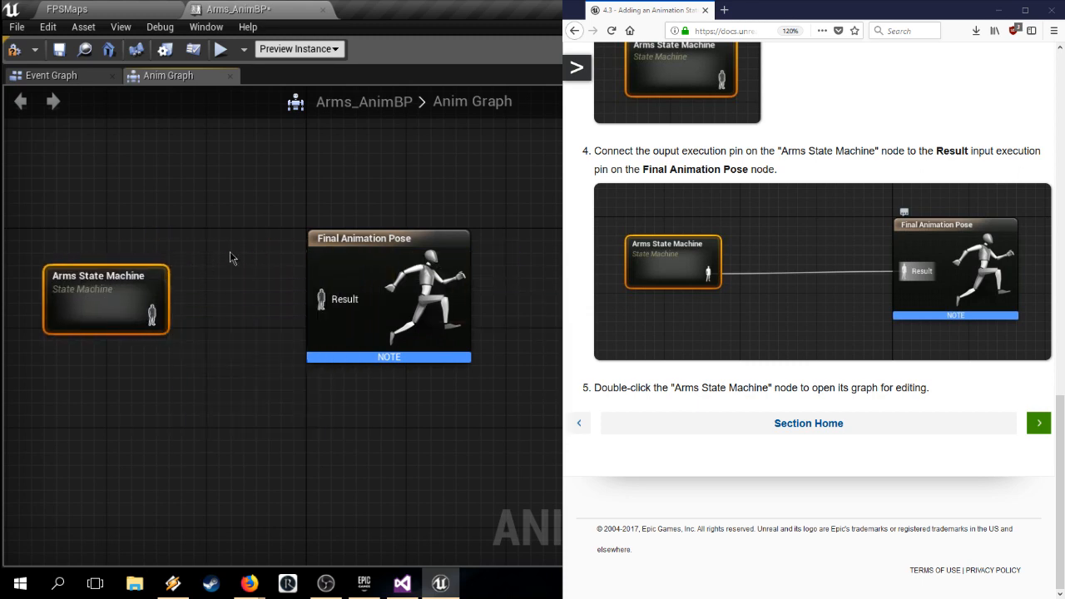
right_drag(229, 251, 133, 243)
drag(27, 263, 87, 265)
drag(118, 306, 225, 291)
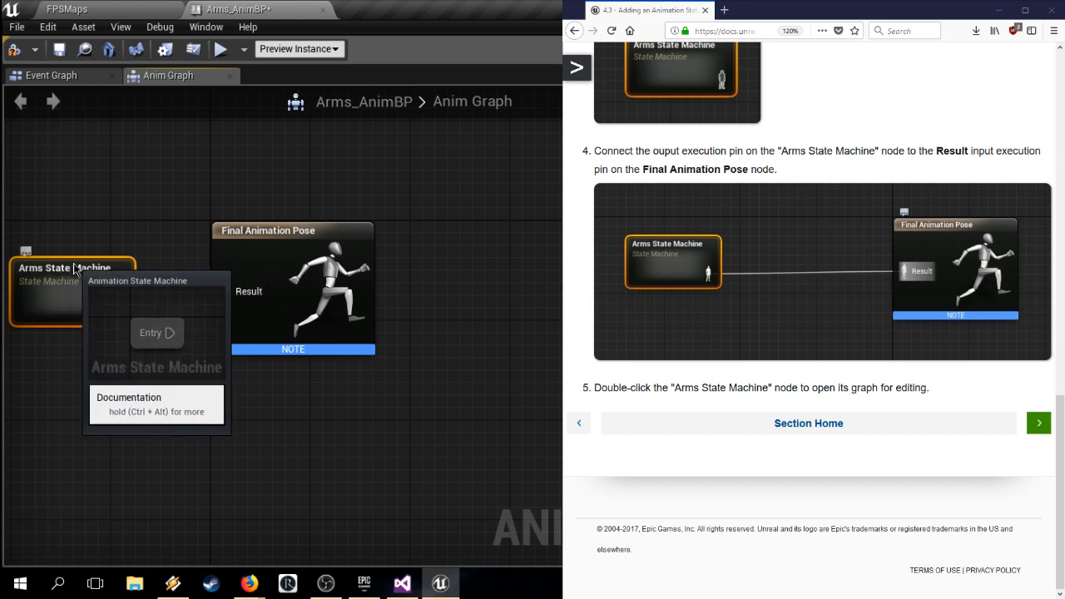
right_drag(464, 380, 536, 391)
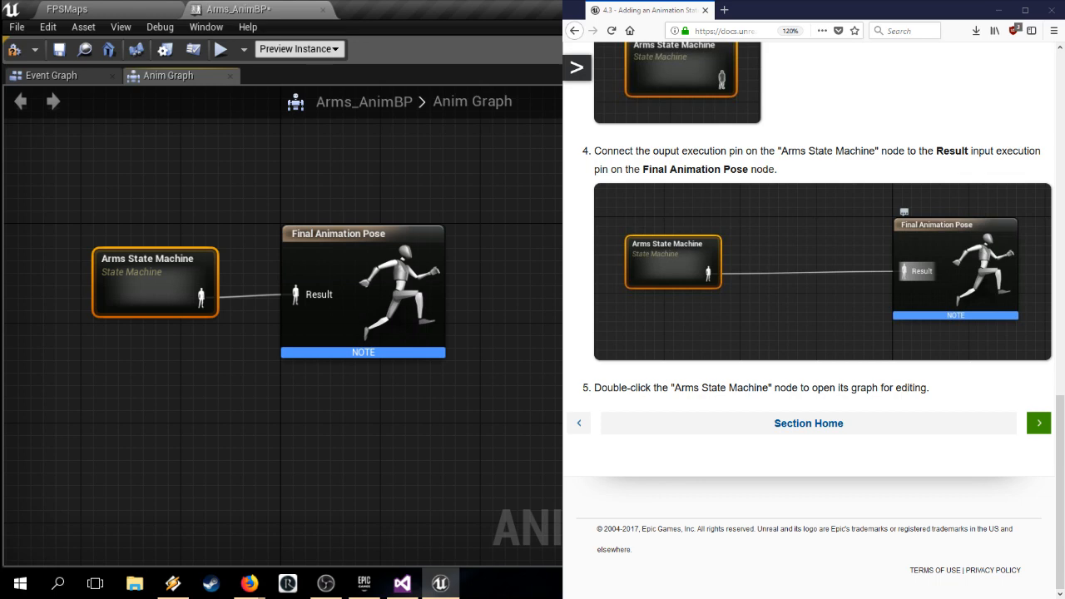
Step: Open the Arms State Machine graph for editing and save Arms_AnimBP
double_click(184, 268)
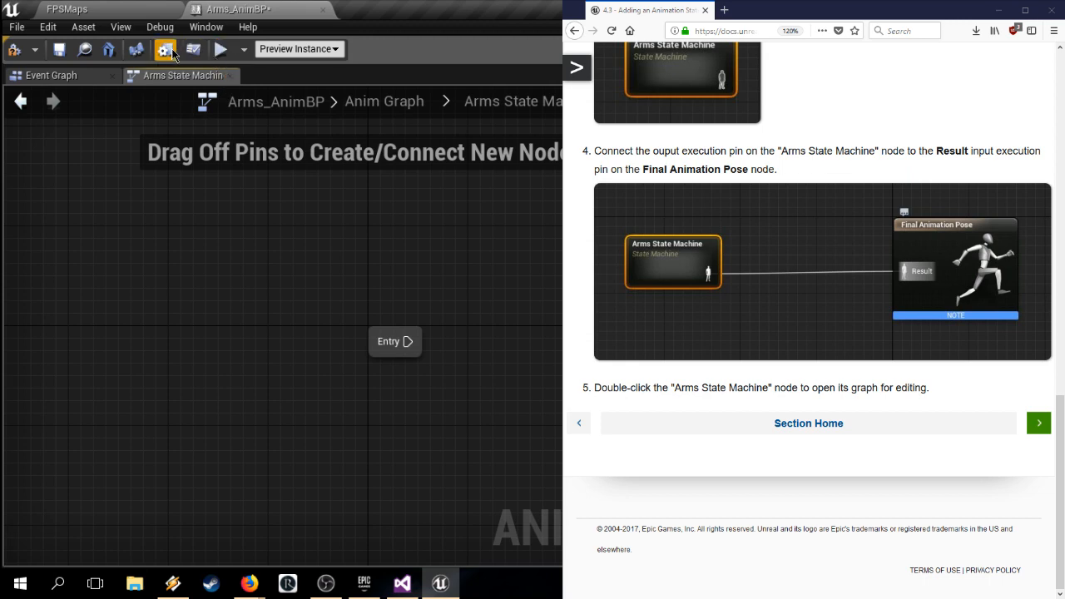
click(60, 52)
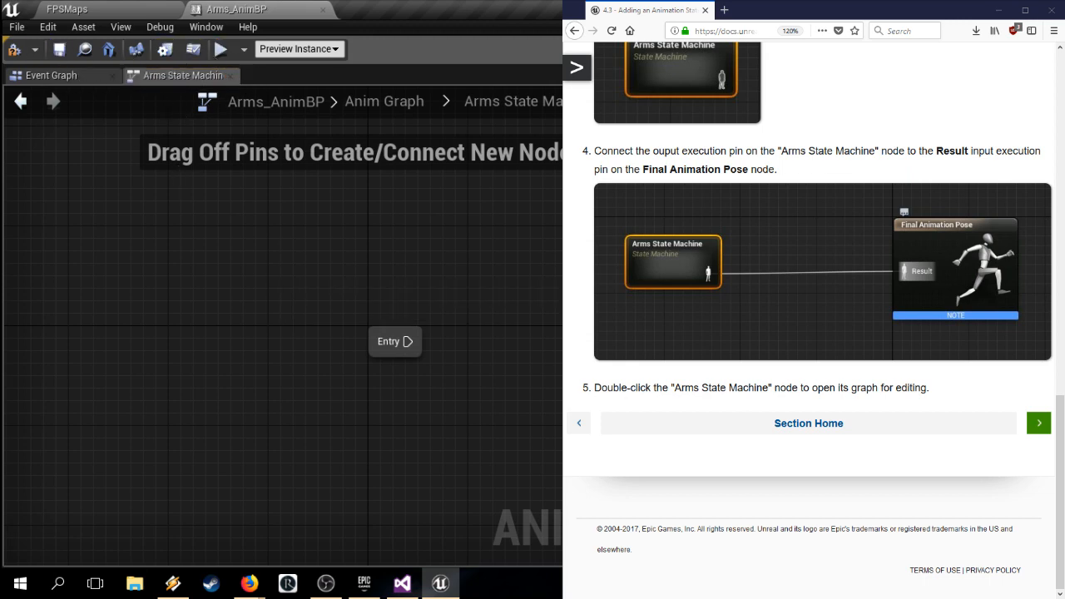
Step: Advance the tutorial to section 4.4, Adding Animation Transition States, and add a state named "Idle" near the Entry node
click(1038, 423)
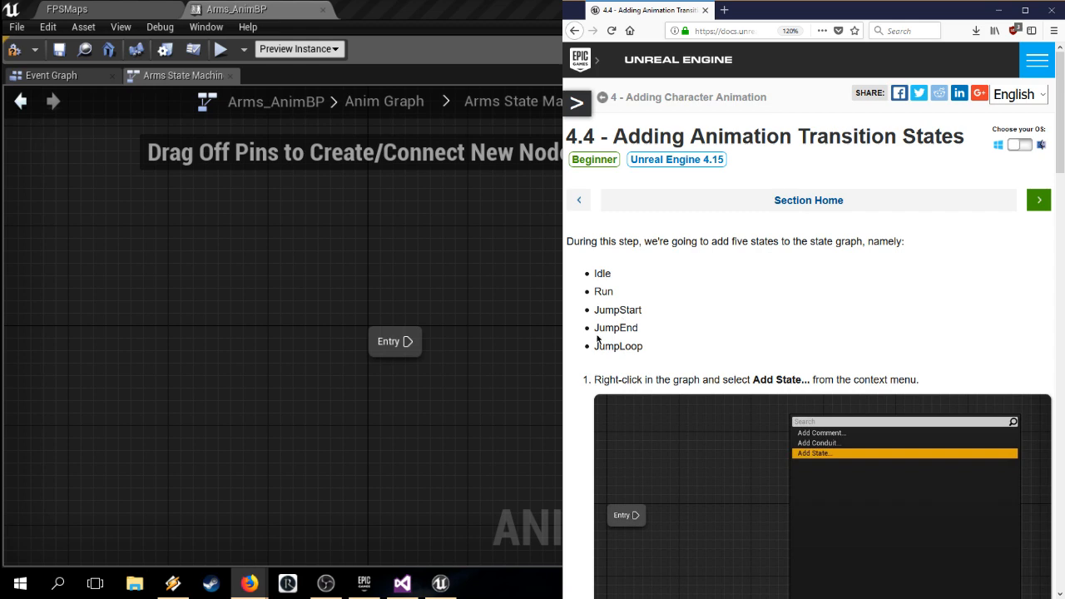
scroll(665, 333, down, 5)
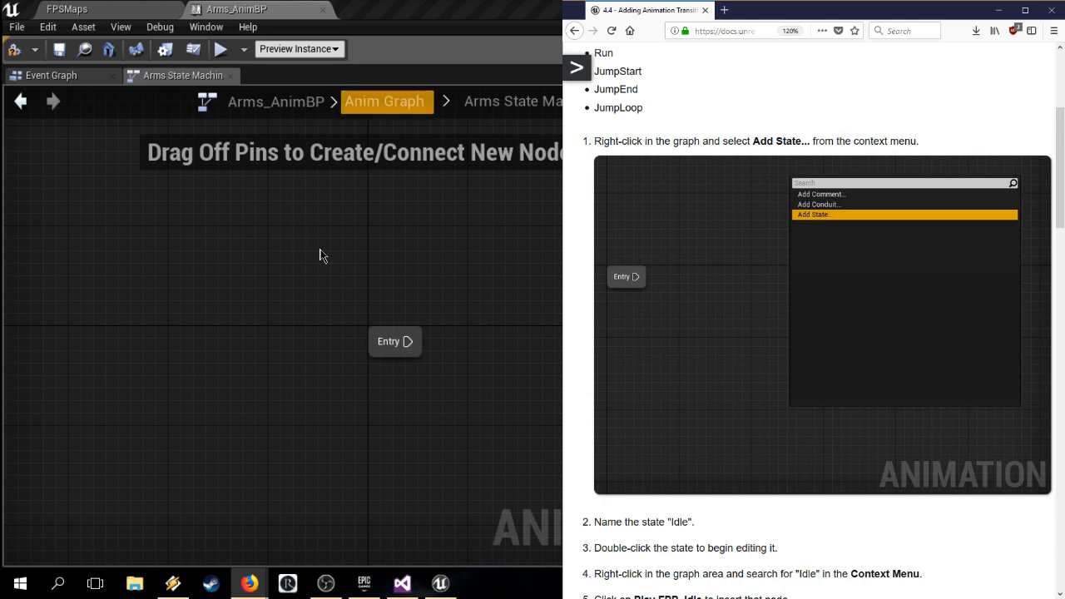
right_drag(422, 274, 135, 241)
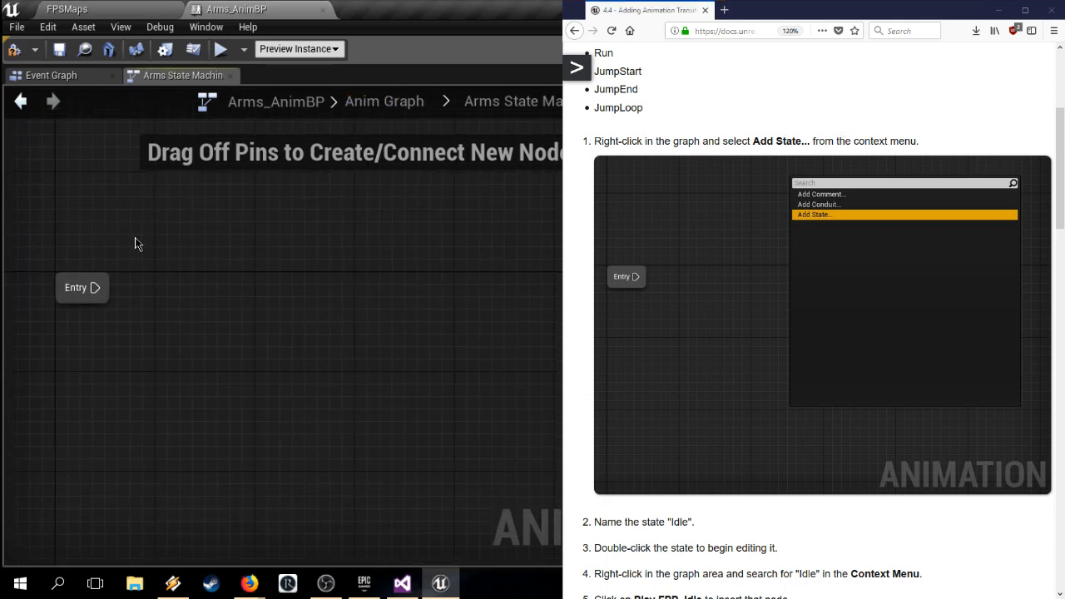
right_click(136, 241)
click(182, 292)
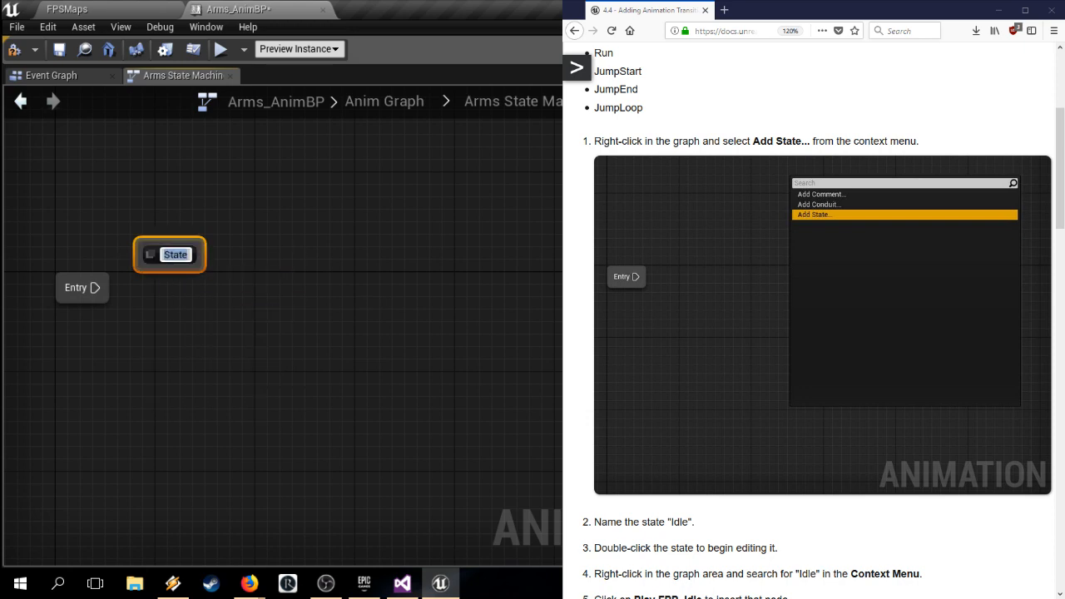
text(Idle)
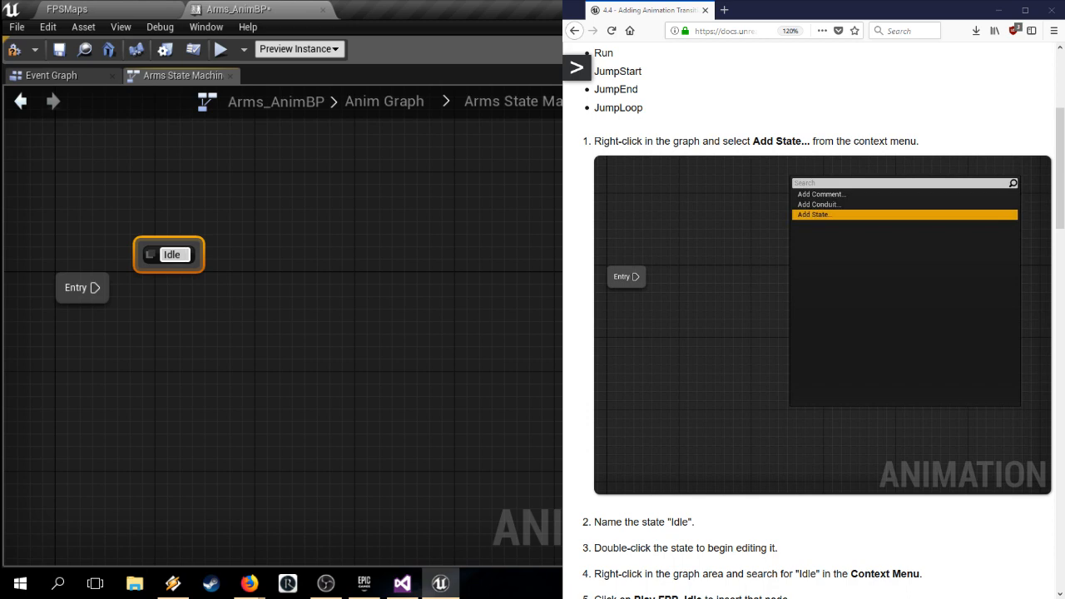
key(Return)
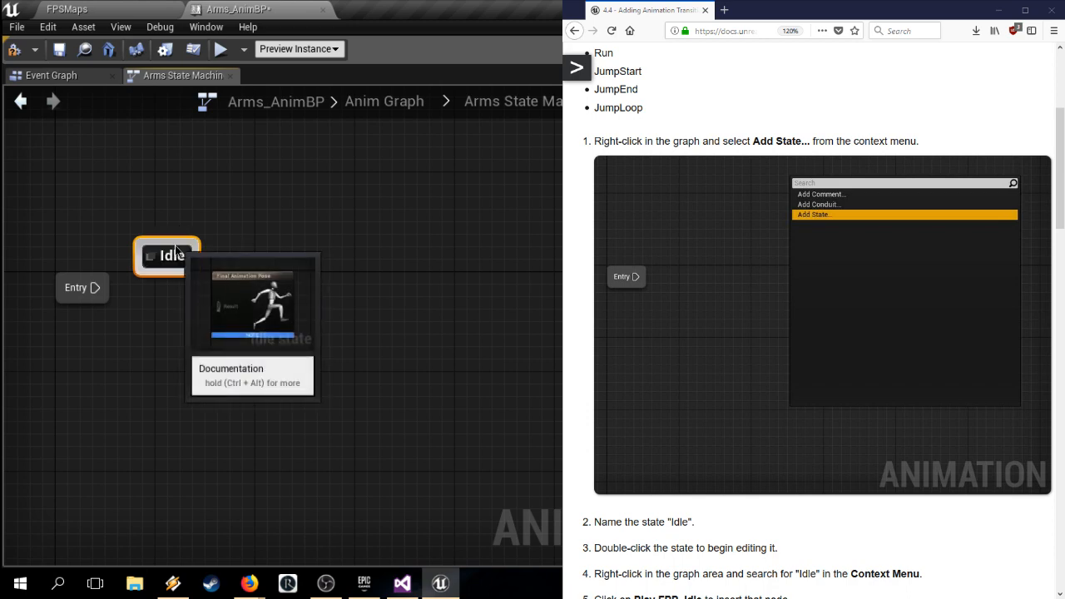
Step: Move the Idle state slightly farther from the Entry node and open its graph for editing
mouse_move(176, 242)
mouse_down()
mouse_move(214, 259)
mouse_move(180, 223)
mouse_up()
key(Escape)
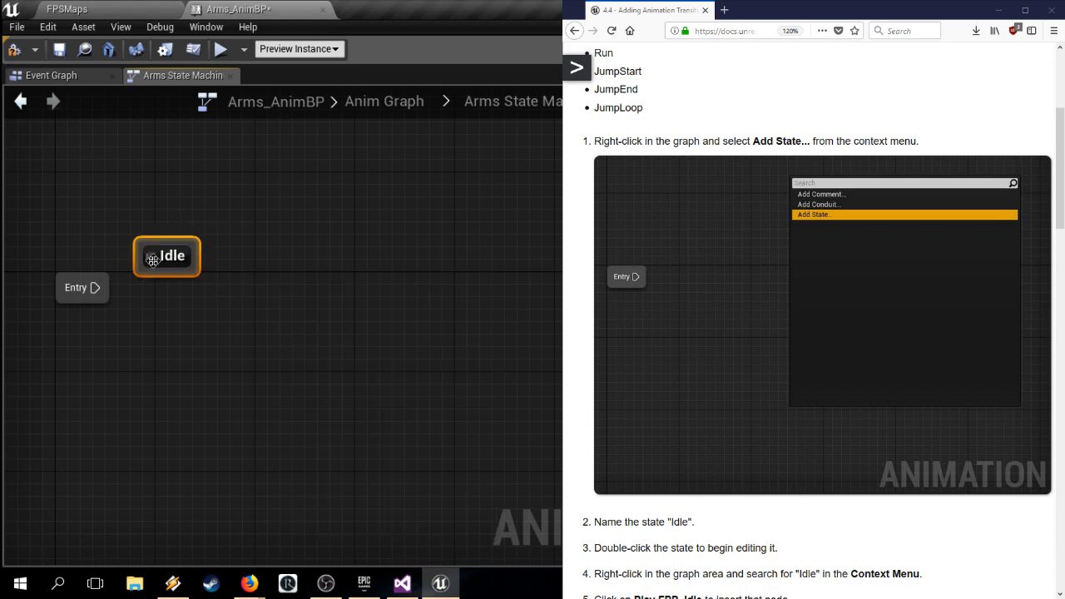
drag(147, 258, 191, 266)
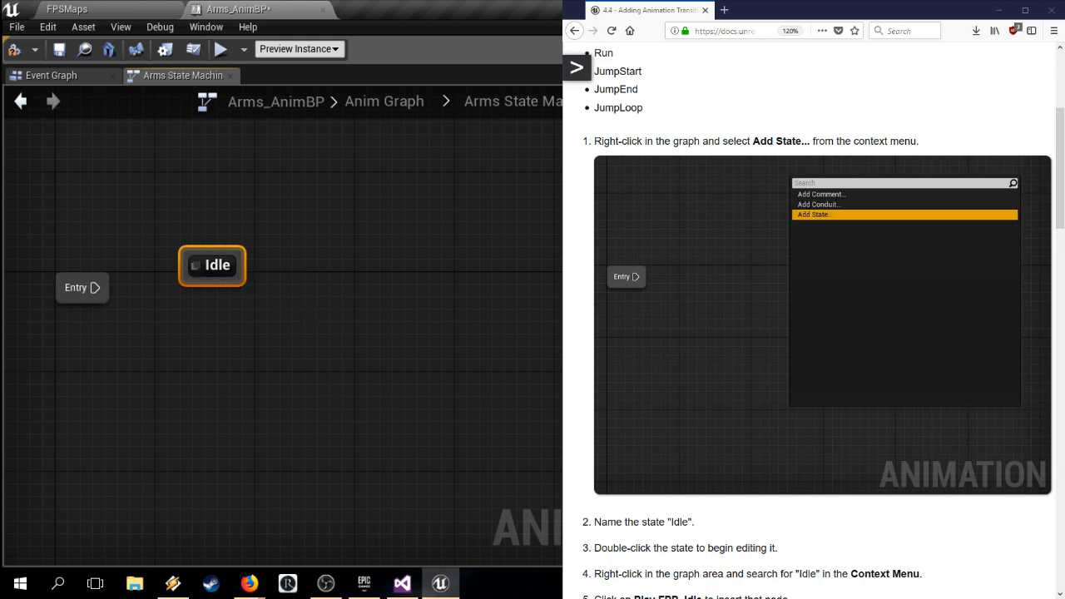
scroll(811, 316, down, 5)
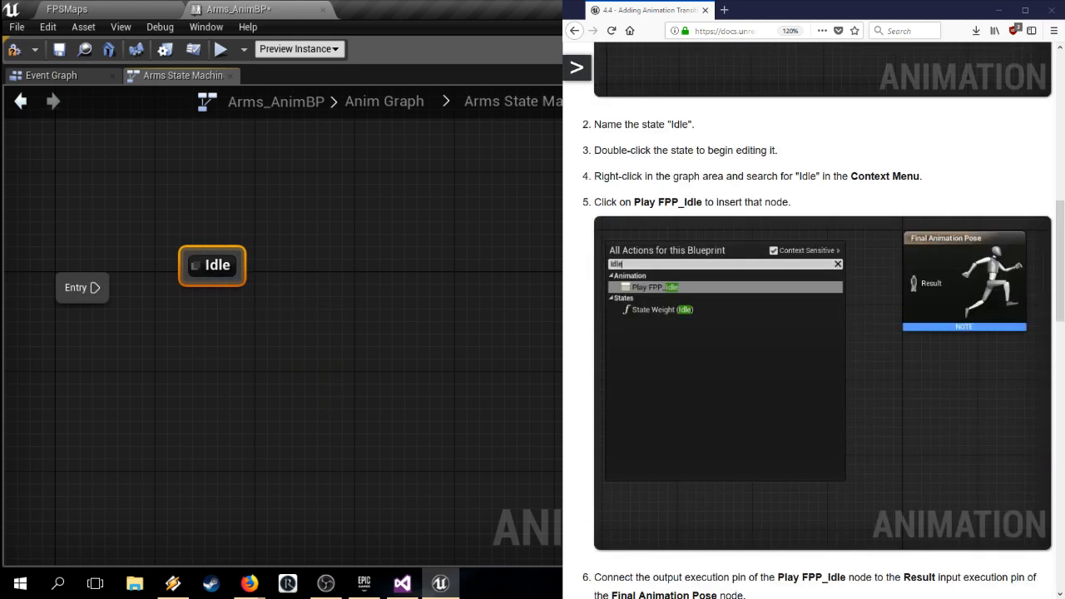
click(633, 191)
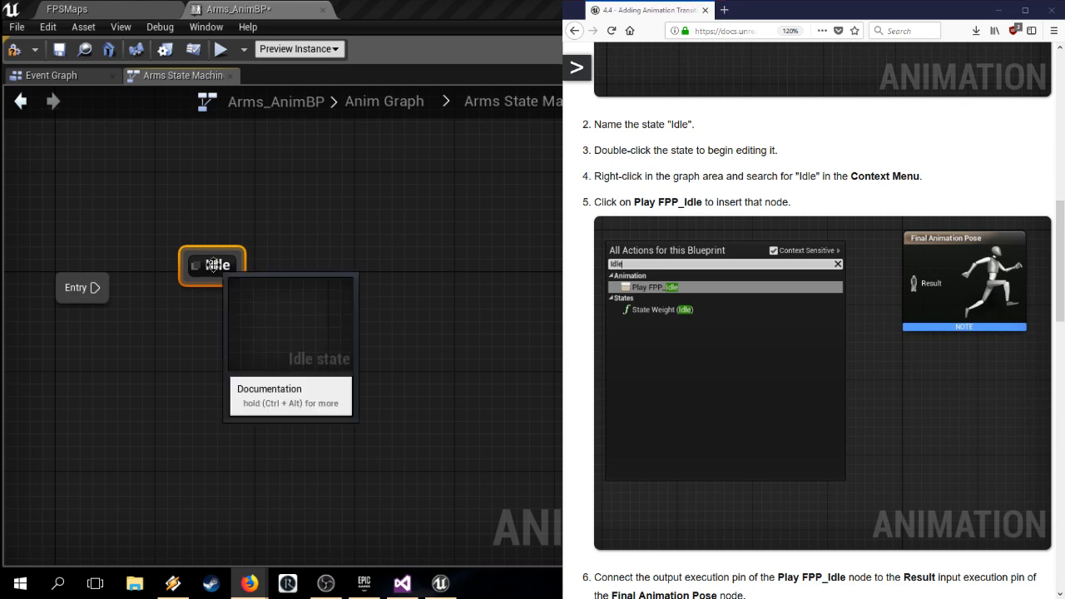
double_click(213, 264)
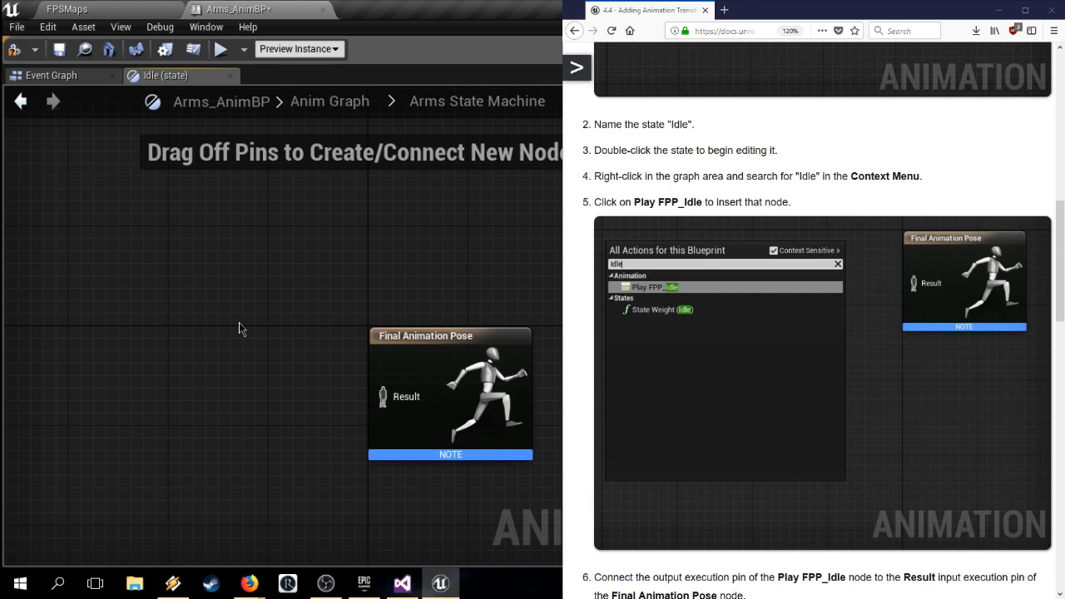
right_drag(241, 326, 221, 260)
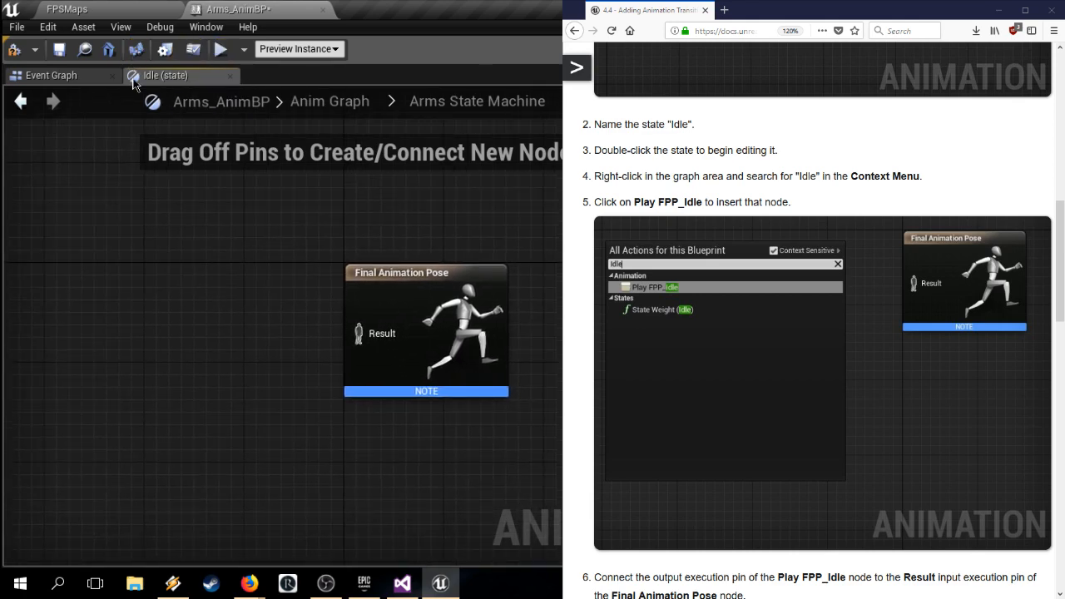
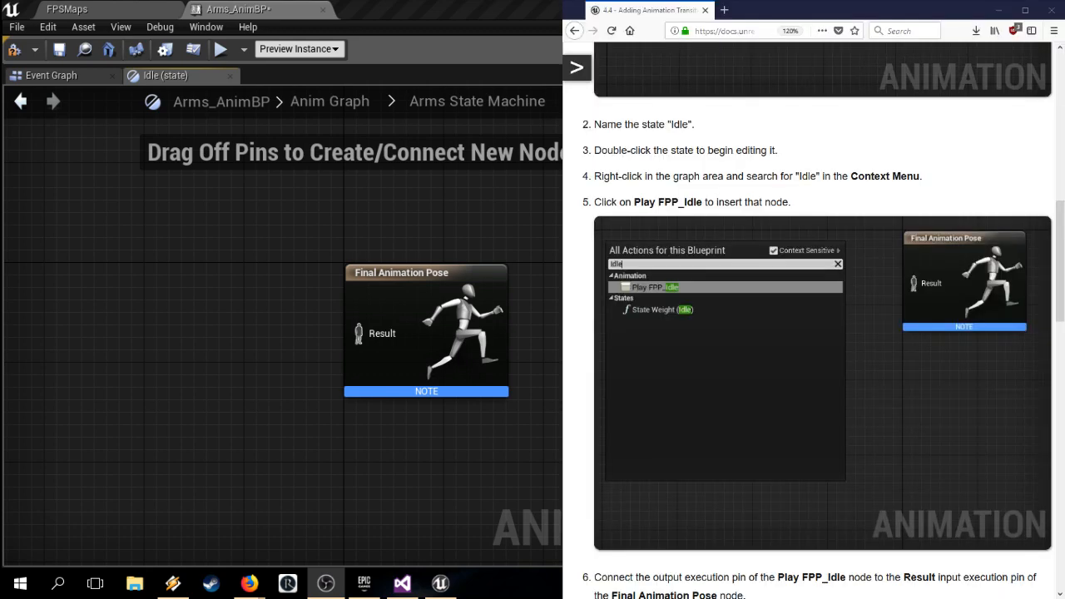
Step: Add a Play FPP_Idle node to the Idle state and connect its output pose to Final Animation Pose's Result input
click(587, 202)
scroll(585, 199, down, 1)
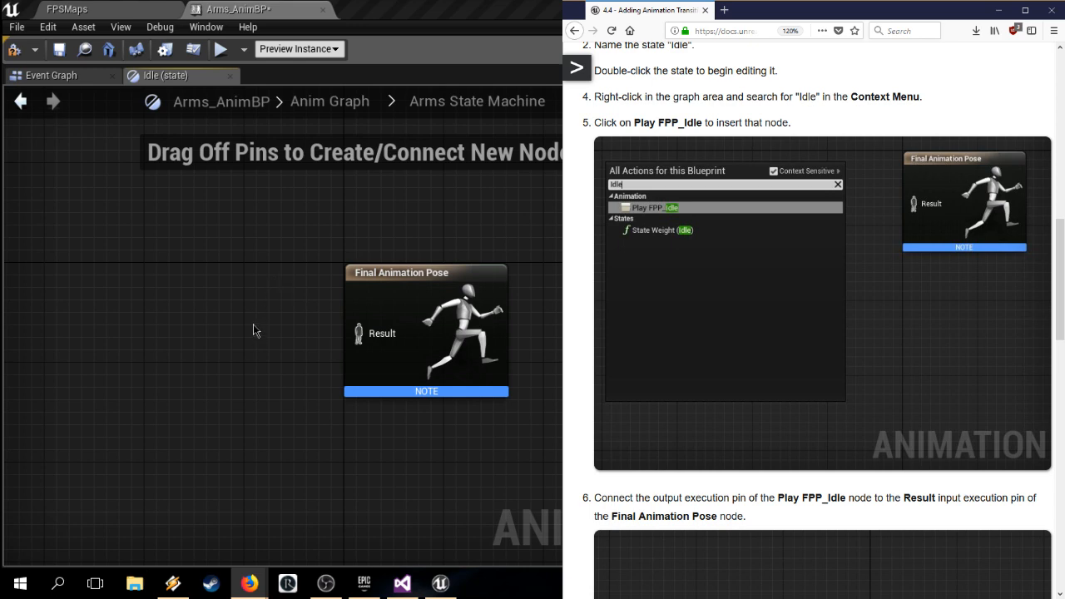
right_click(221, 290)
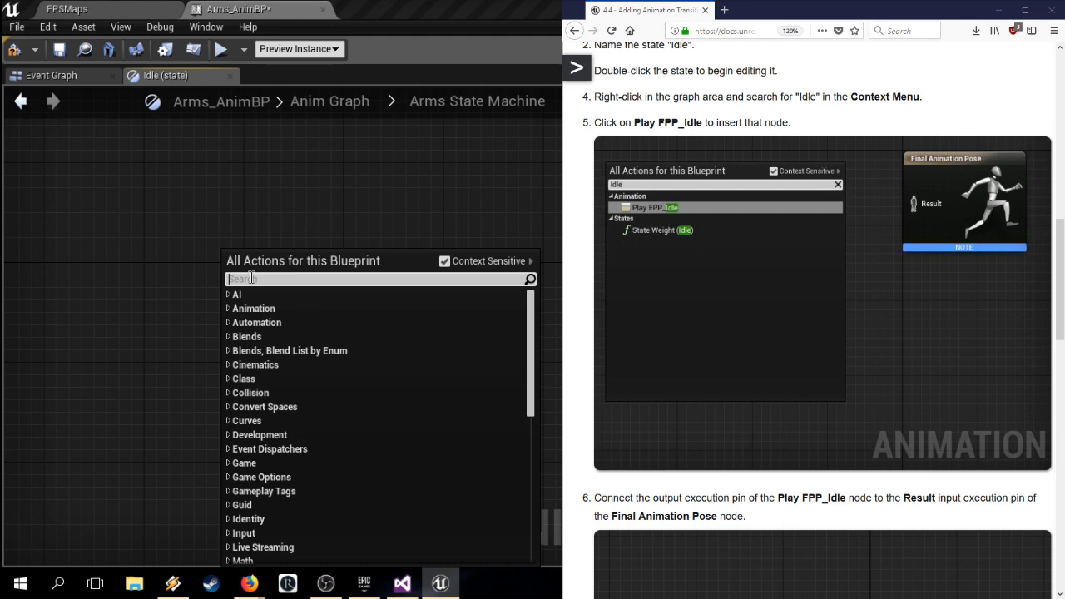
text(Idle)
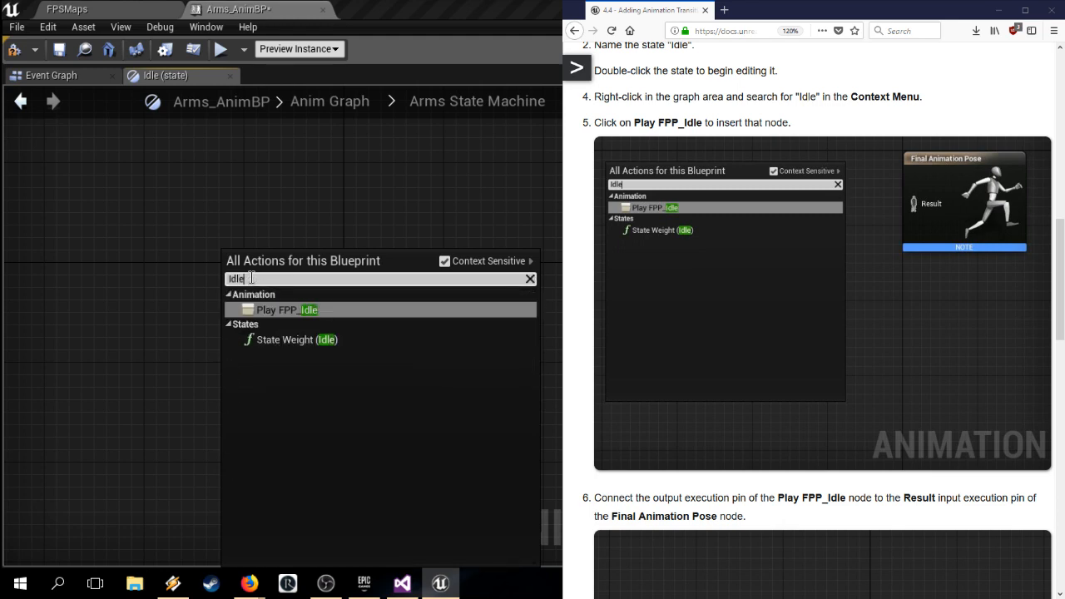
click(271, 308)
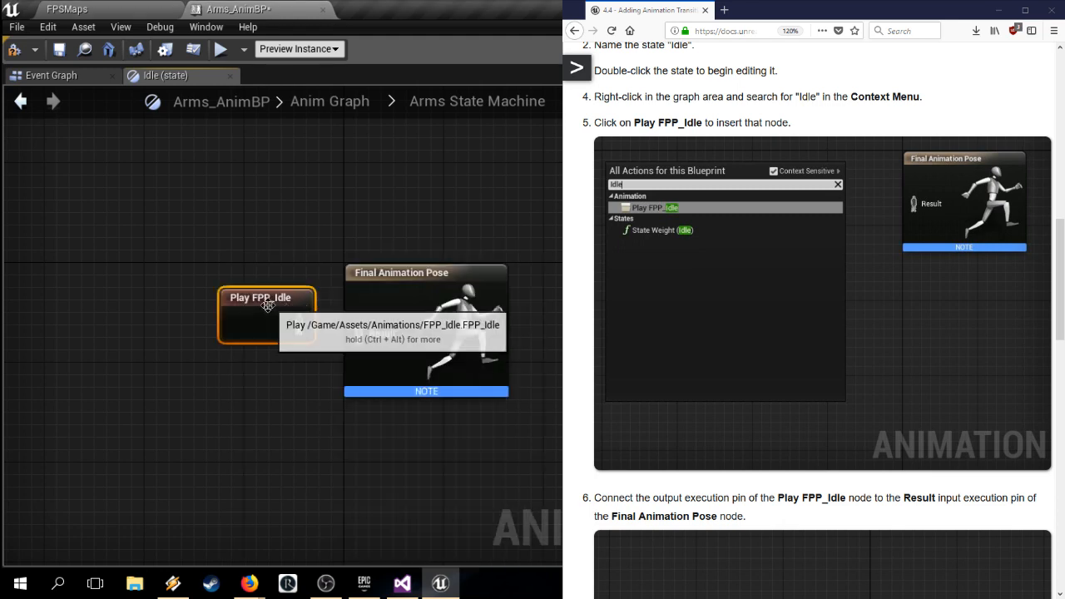
scroll(822, 333, down, 2)
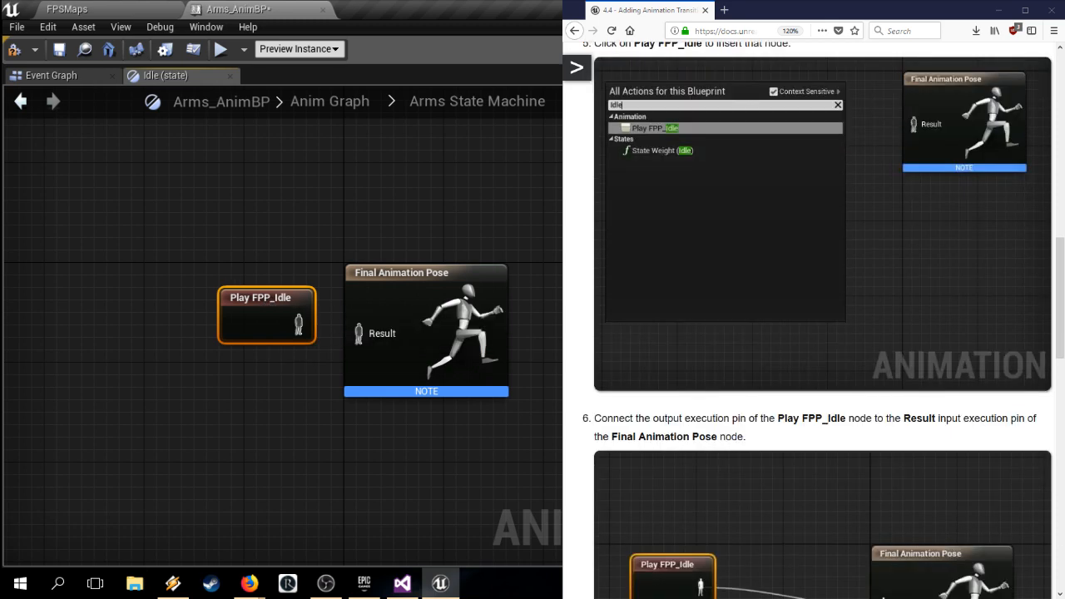
scroll(822, 333, down, 8)
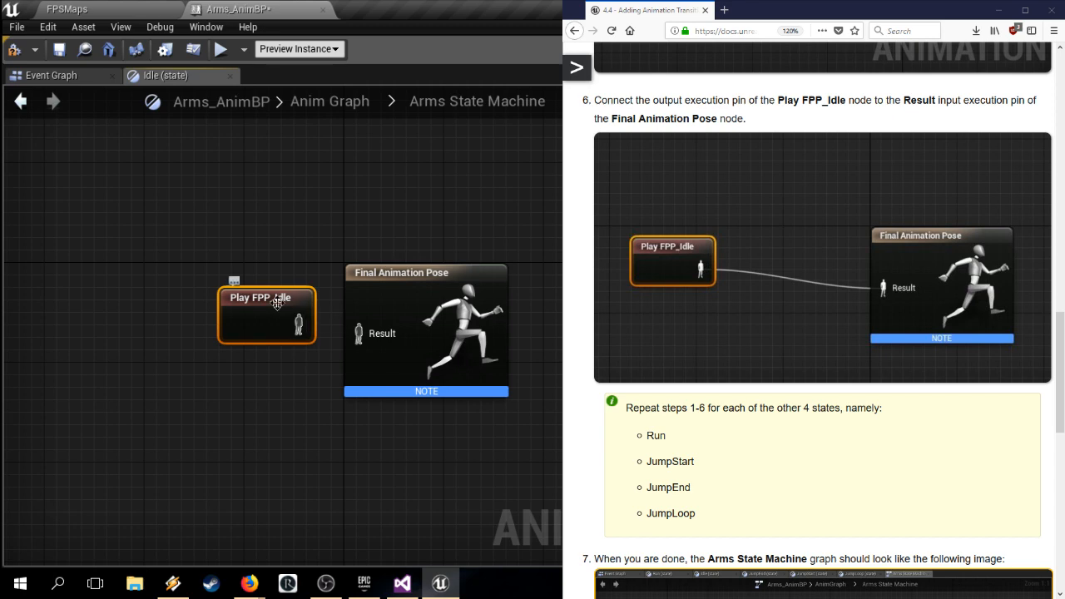
drag(274, 300, 359, 333)
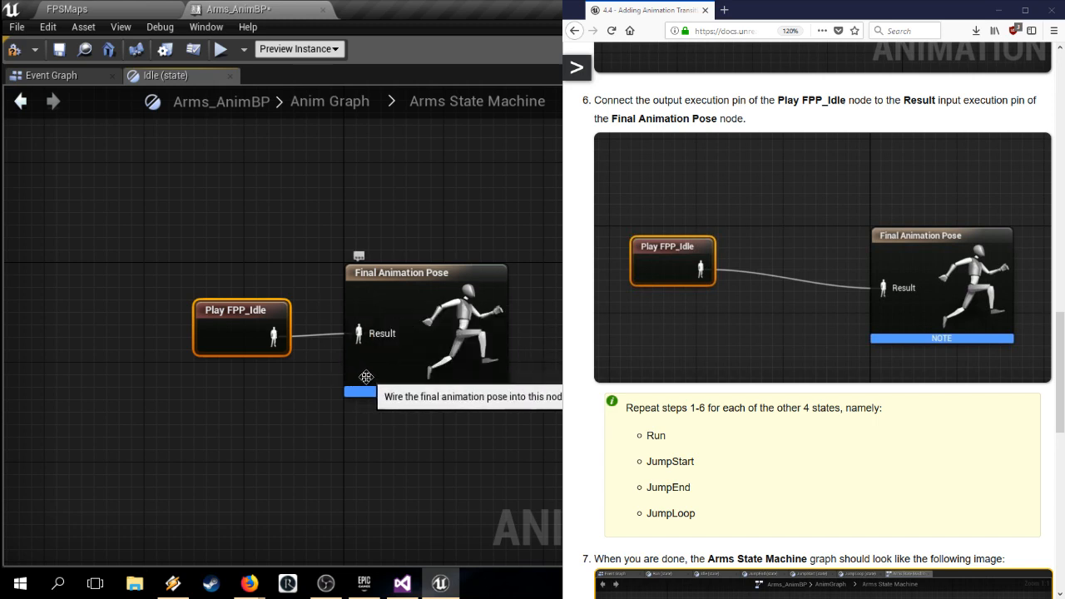
Step: Advance the tutorial to the remaining states, return to the Arms State Machine graph and add a state named "Run" below Idle
scroll(823, 332, down, 3)
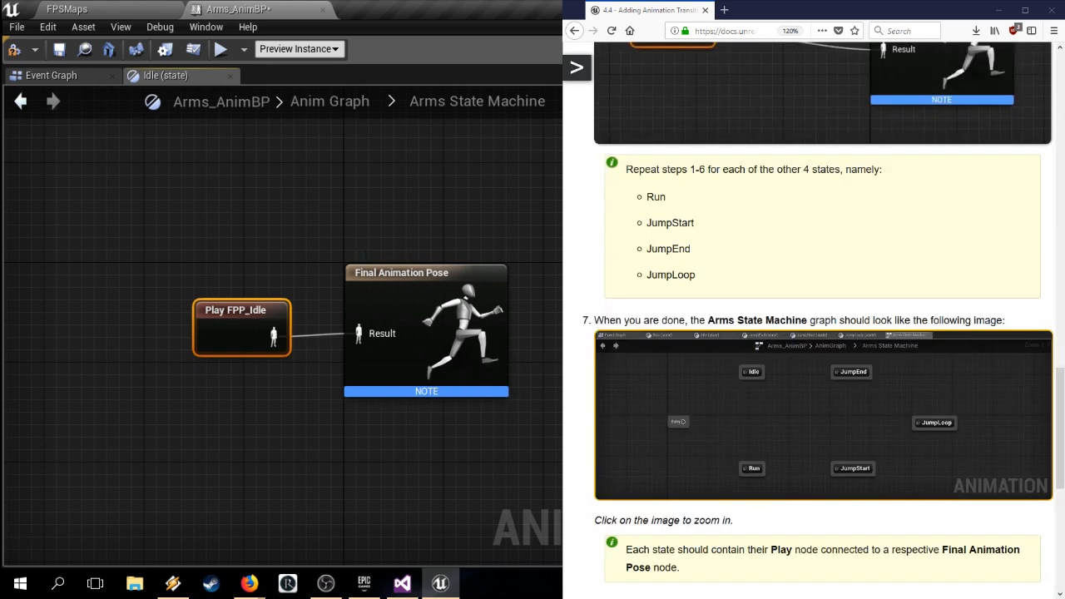
click(724, 167)
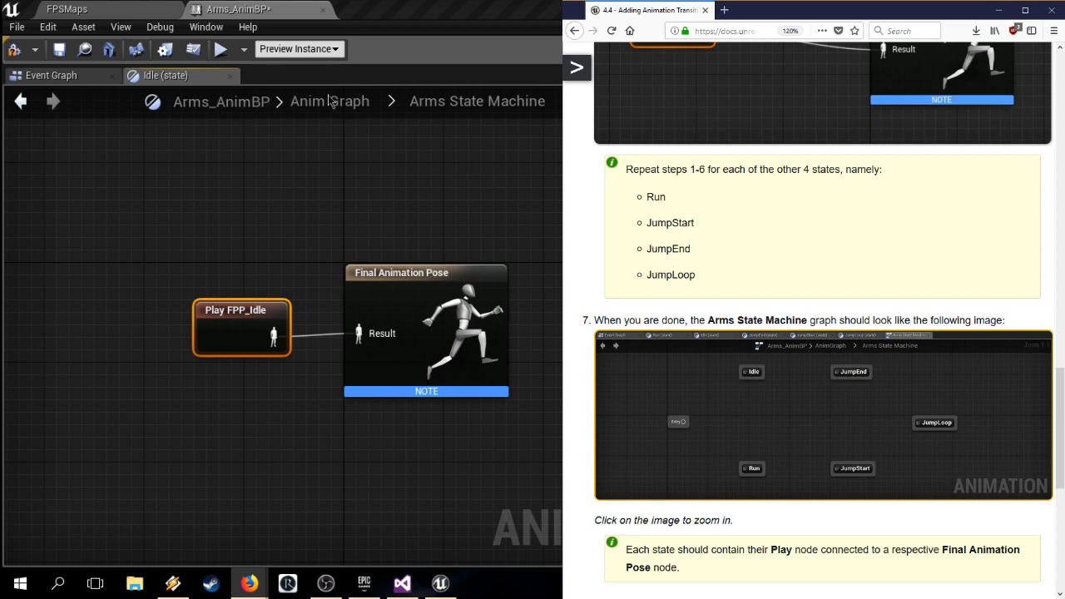
click(483, 101)
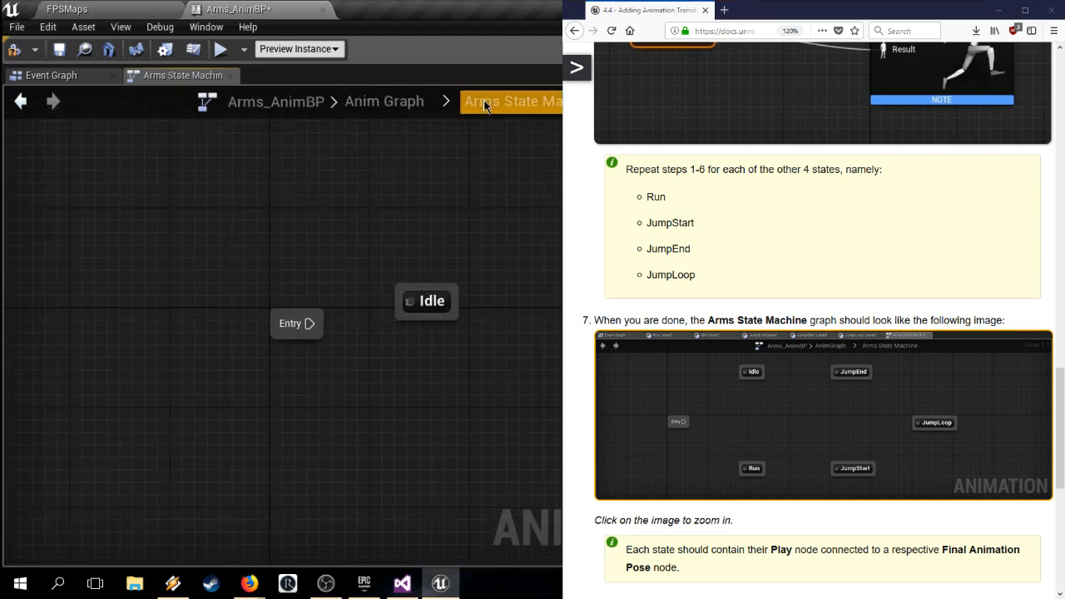
right_click(453, 382)
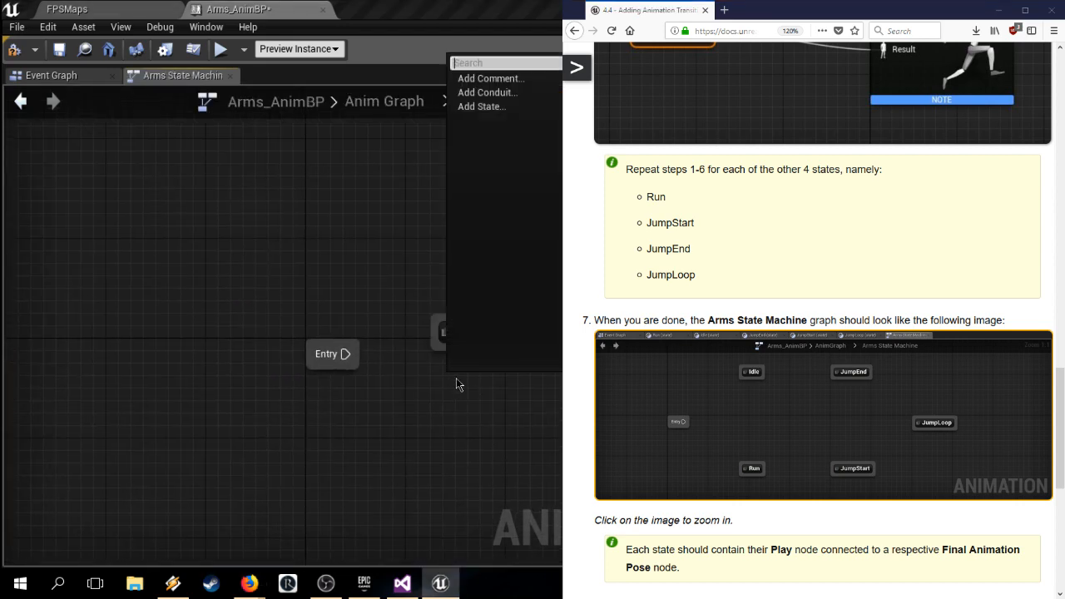
click(508, 107)
text(Run)
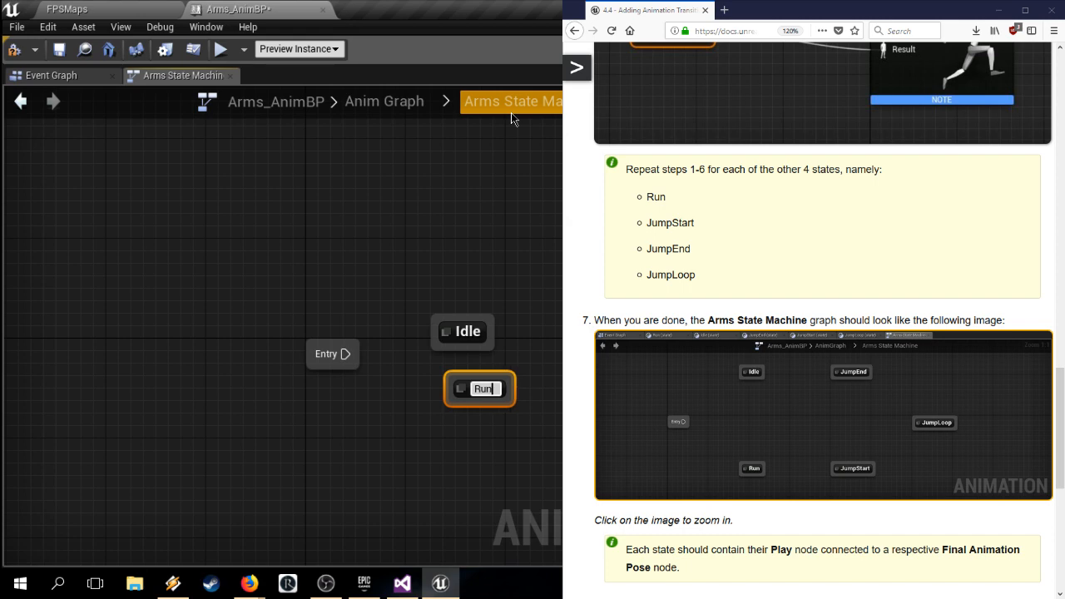
key(Return)
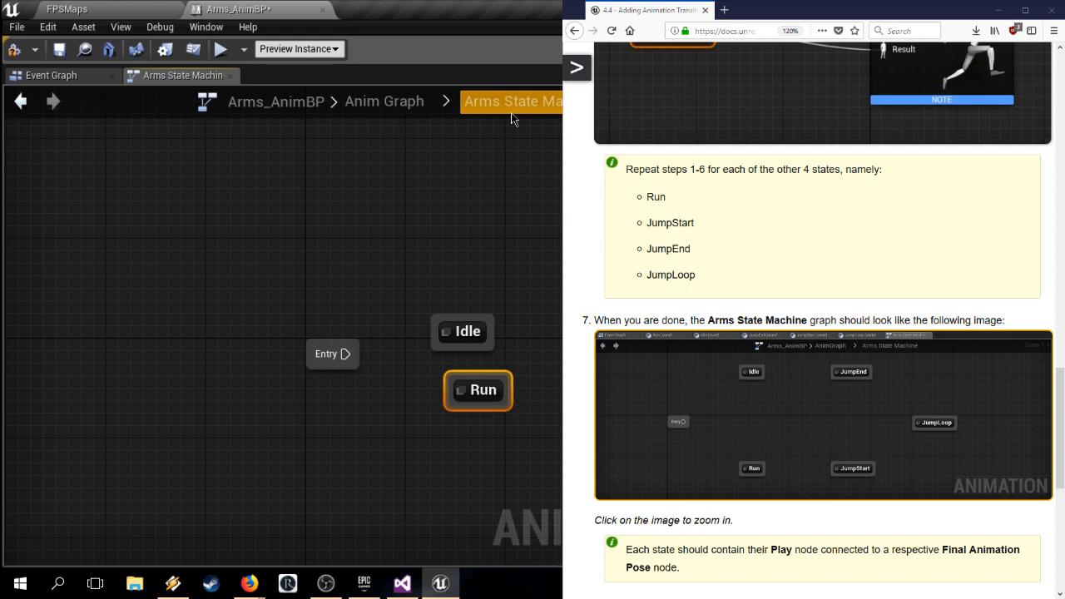
Step: Open the Run state, add a Play FPP_Run node and connect its output pose to Final Animation Pose's Result input
double_click(481, 391)
right_click(214, 378)
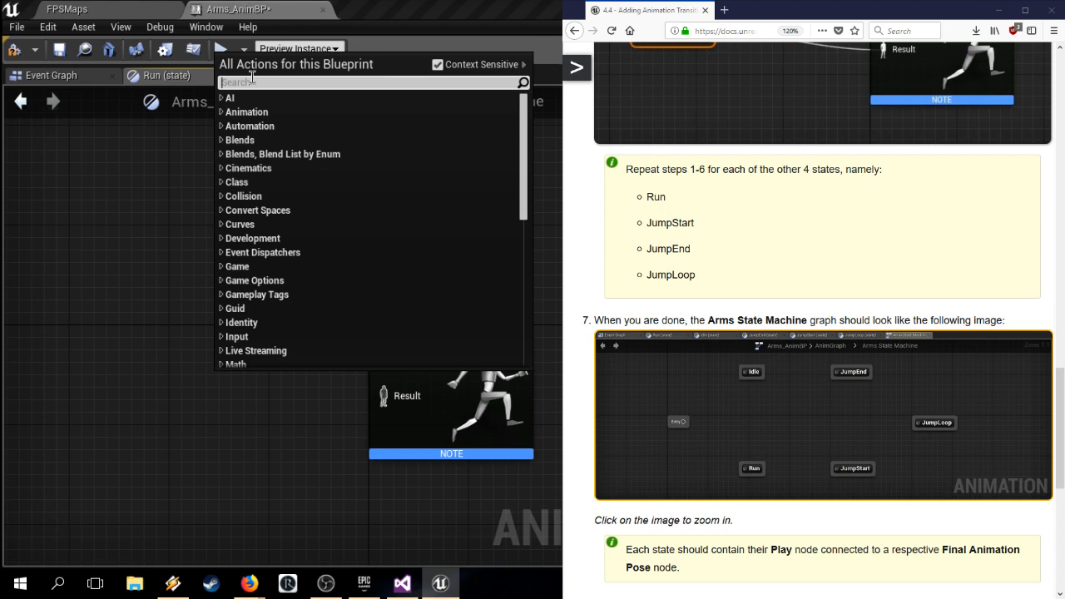
text(runj)
key(BackSpace)
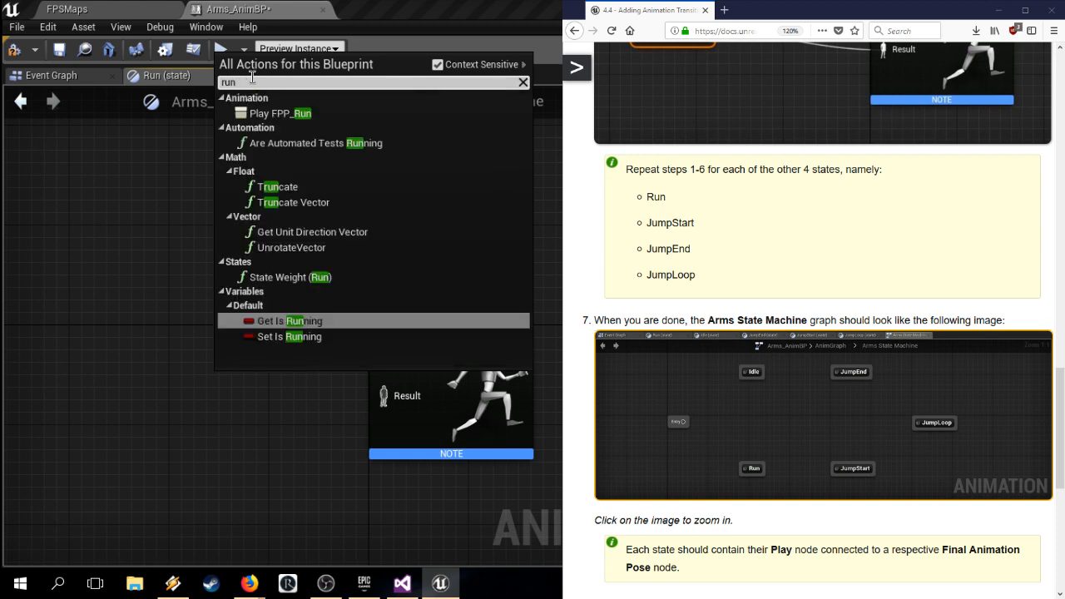
click(281, 113)
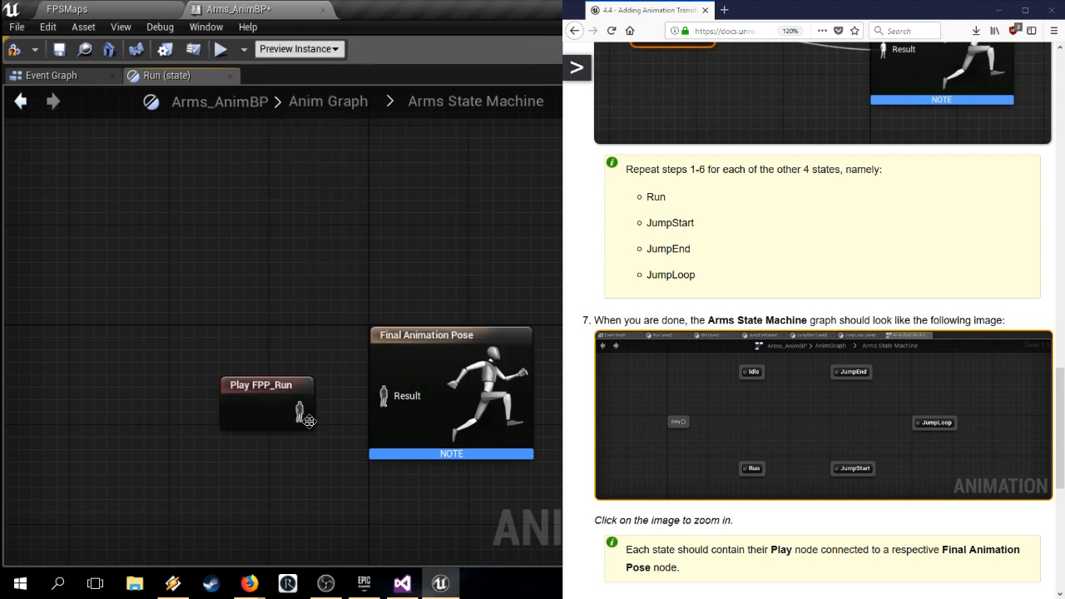
drag(300, 410, 384, 396)
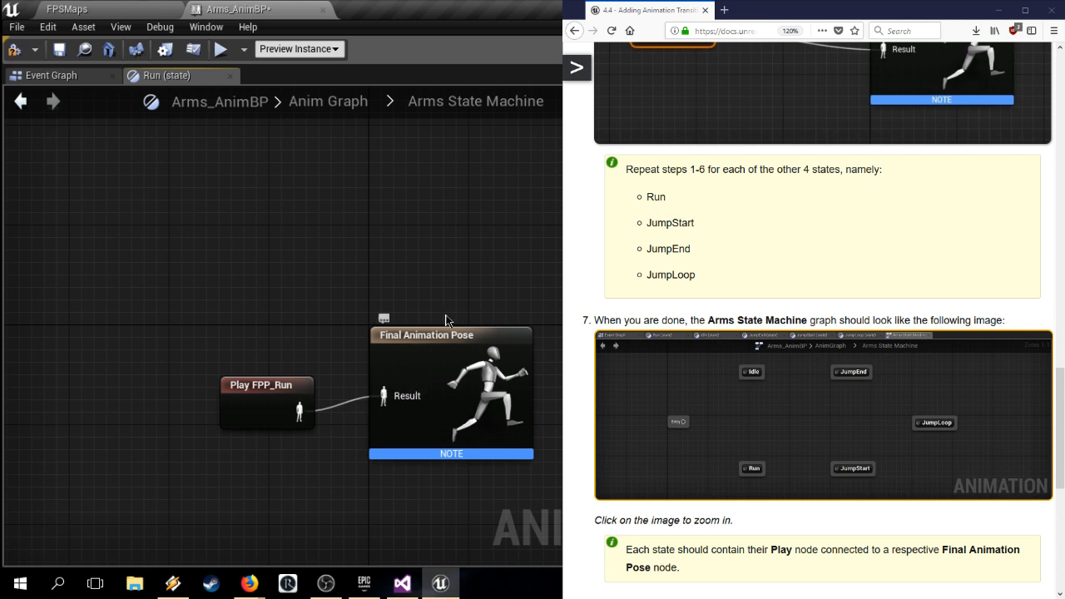
Step: Return to the Arms State Machine graph and add a state named "JumpStart" below Run
click(519, 99)
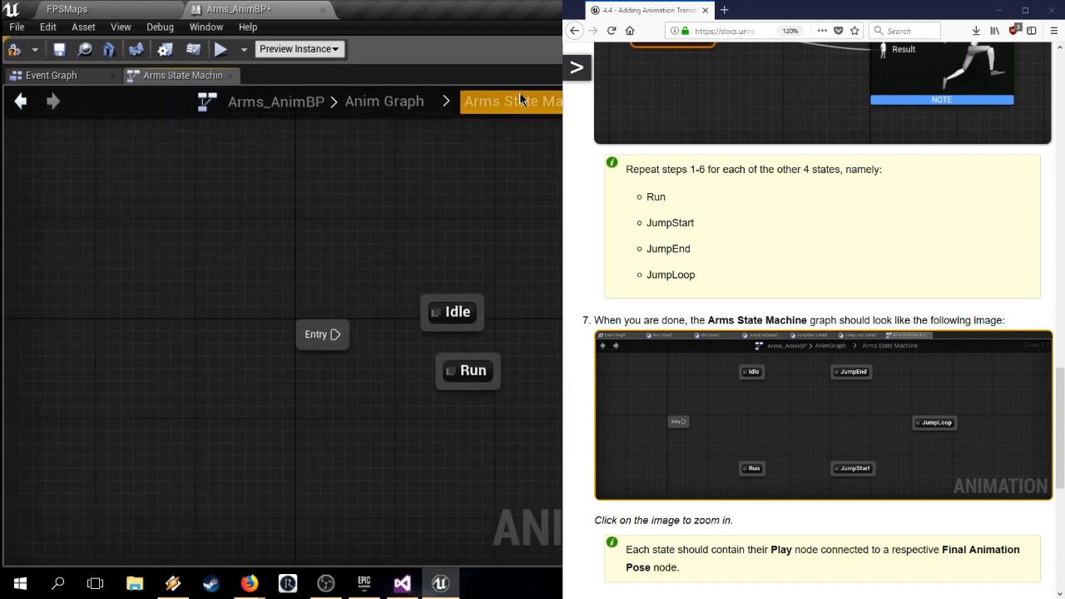
right_click(436, 430)
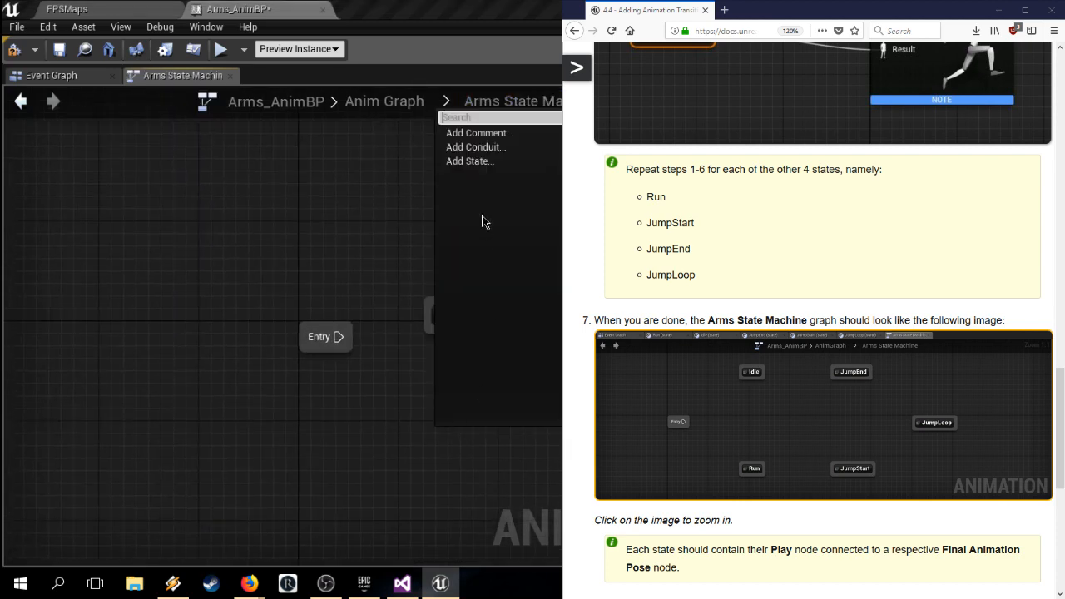
click(478, 162)
text(JumpStart)
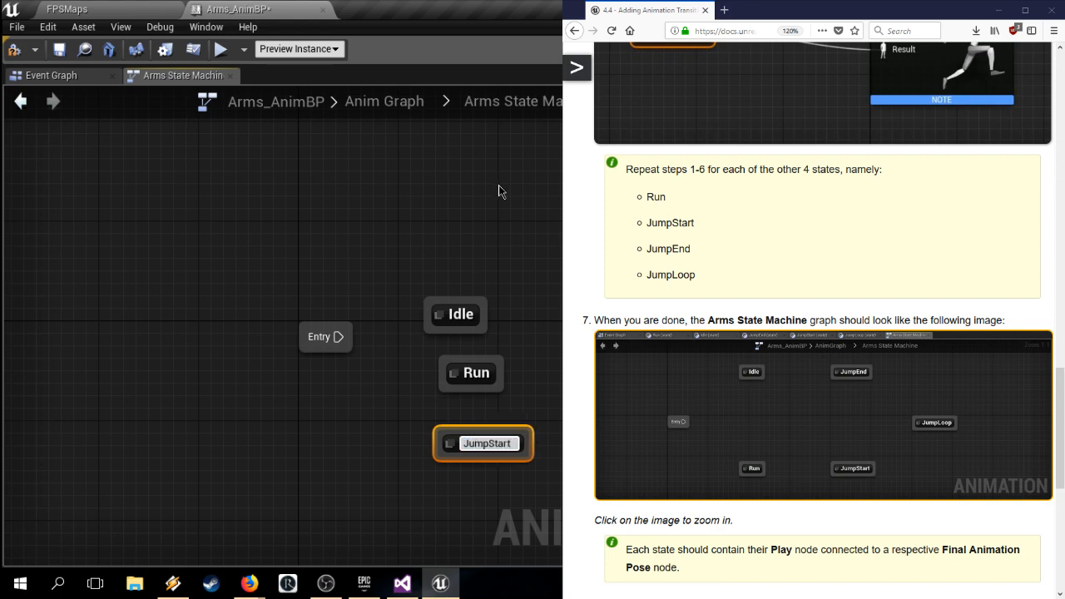
key(Return)
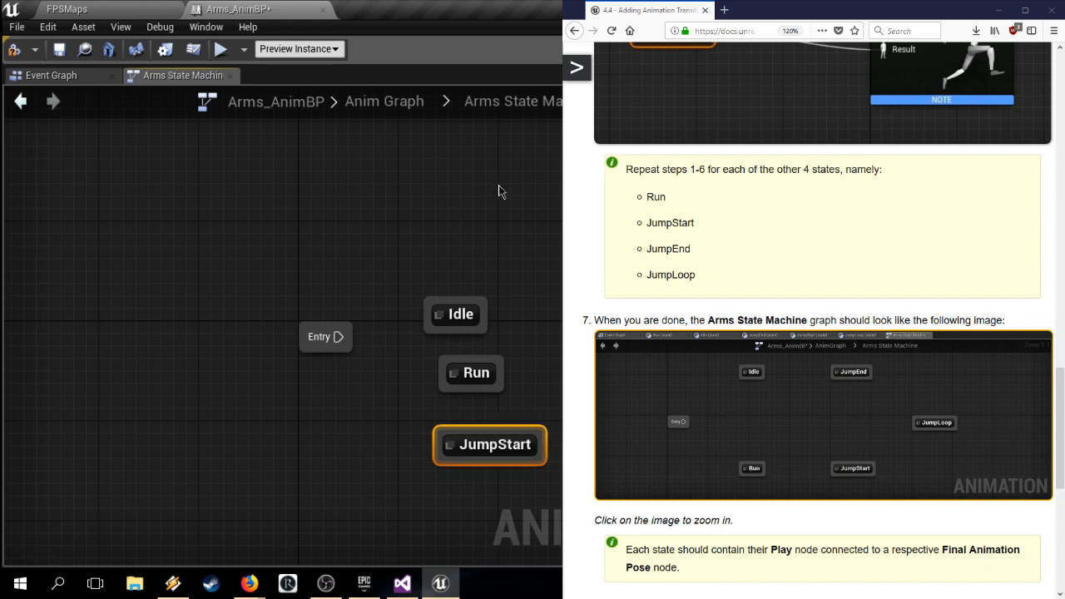
Step: Open the JumpStart state, add a Play FPP_JumpStart node and connect its output pose to Final Animation Pose's Result input
double_click(509, 445)
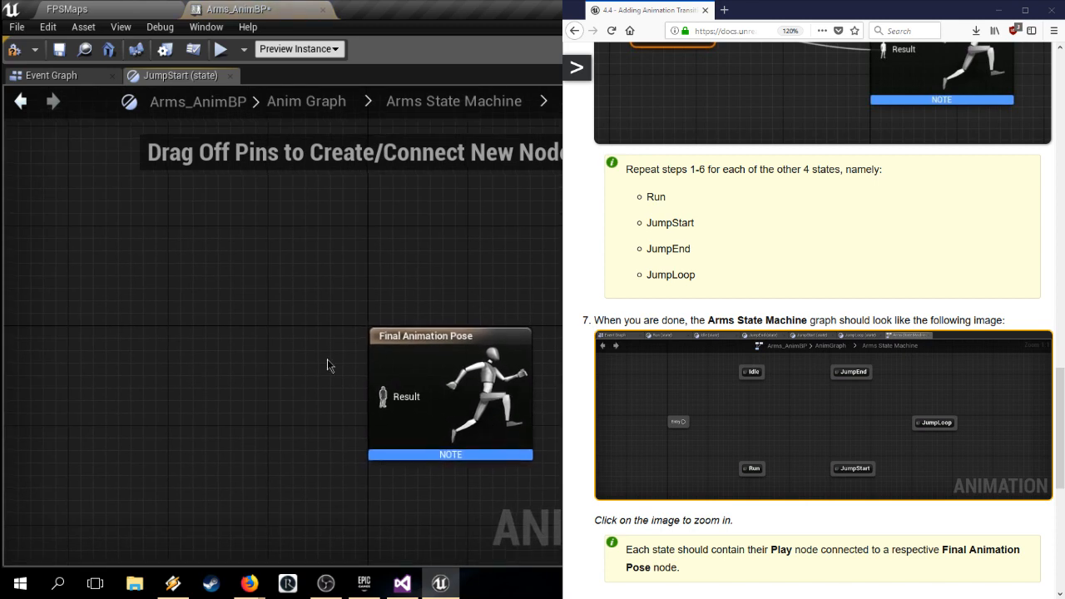
right_click(242, 382)
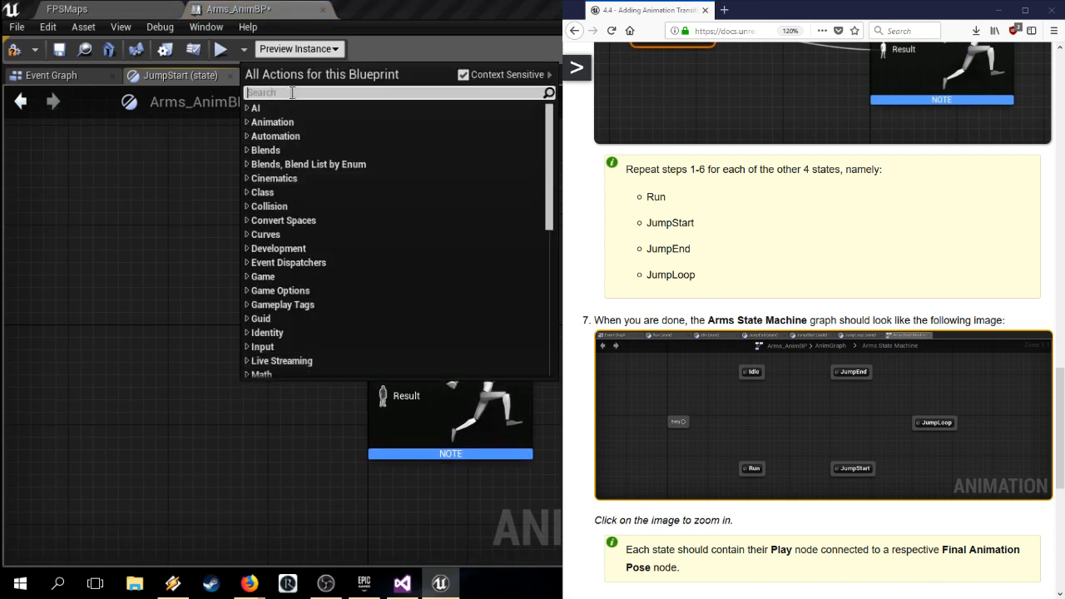
text(jump)
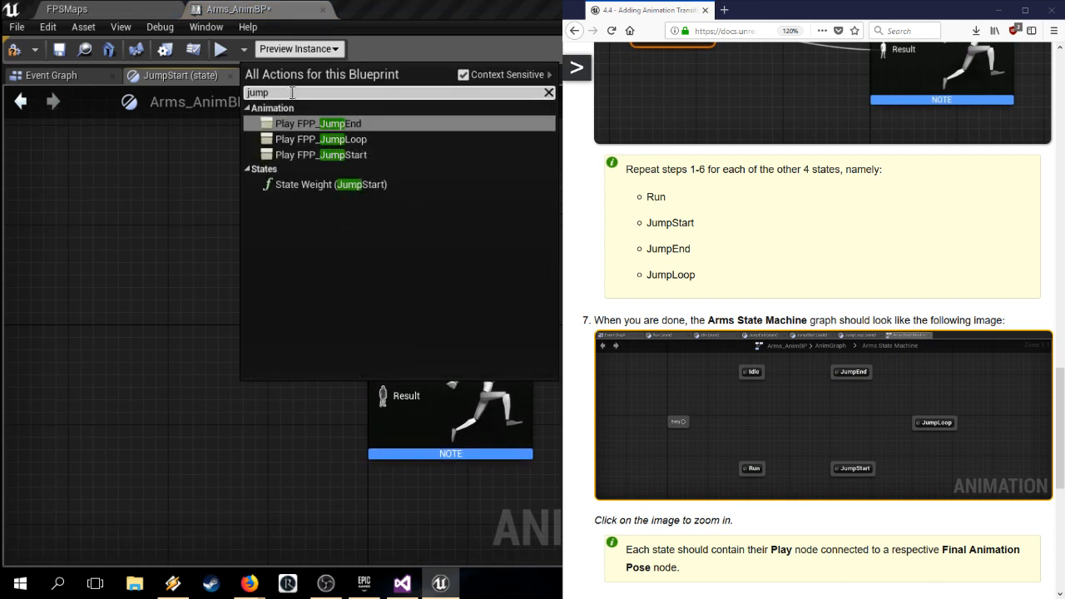
click(317, 154)
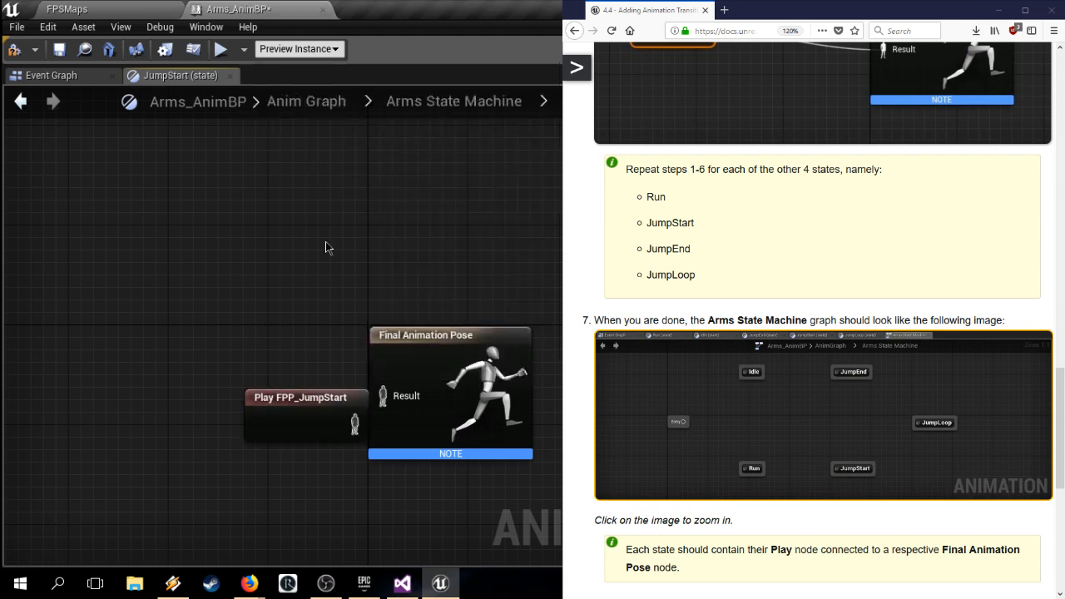
drag(316, 398, 381, 399)
Step: Return to the Arms State Machine graph and add a state named "JumpEnd" below JumpStart
click(509, 108)
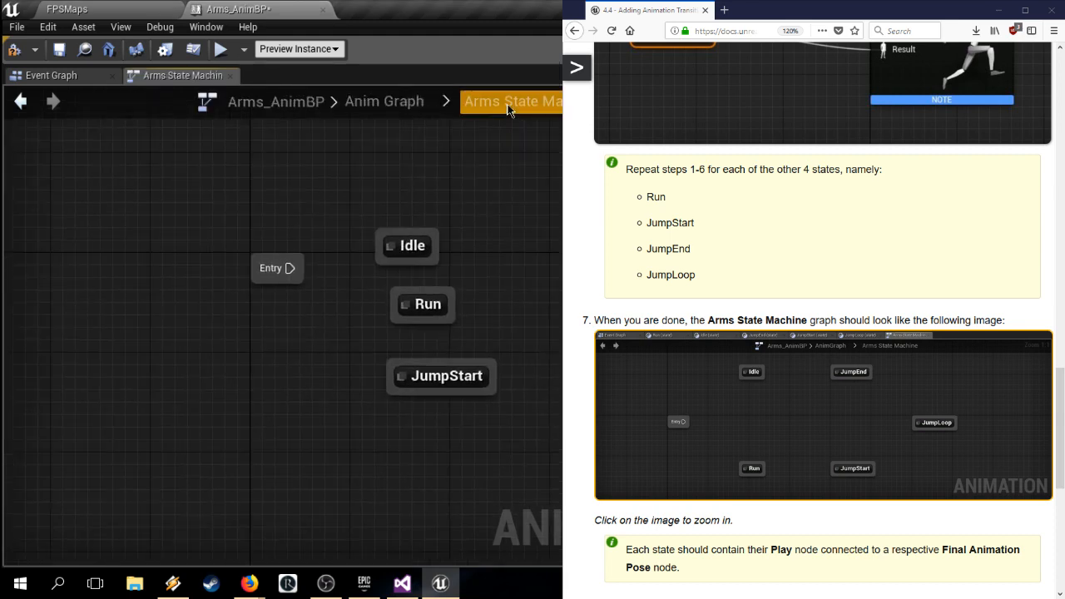
right_drag(424, 466, 435, 400)
right_click(435, 400)
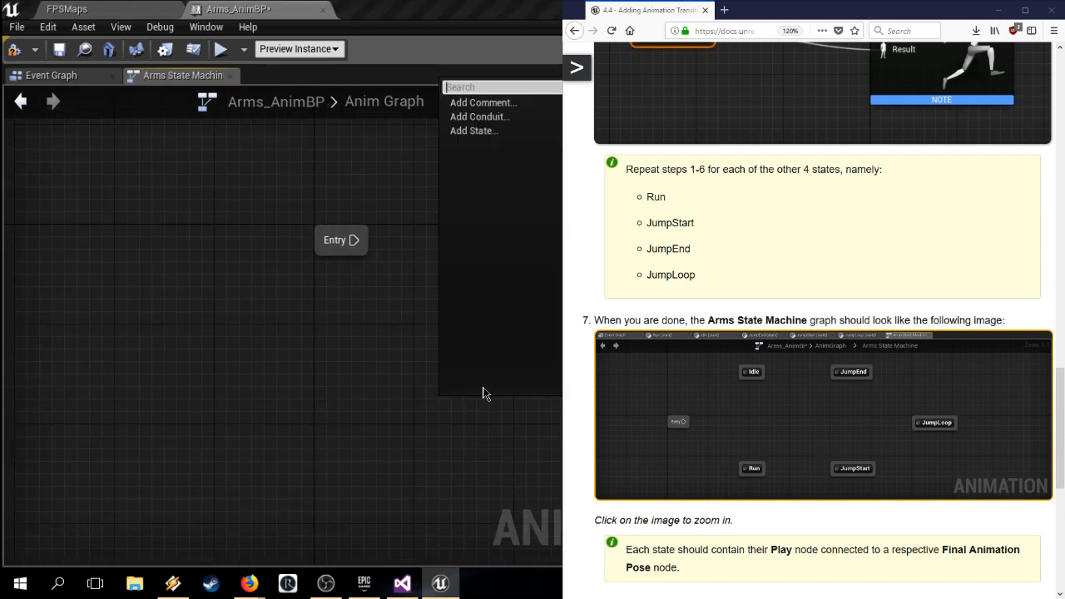
click(471, 131)
text(JumpEnd)
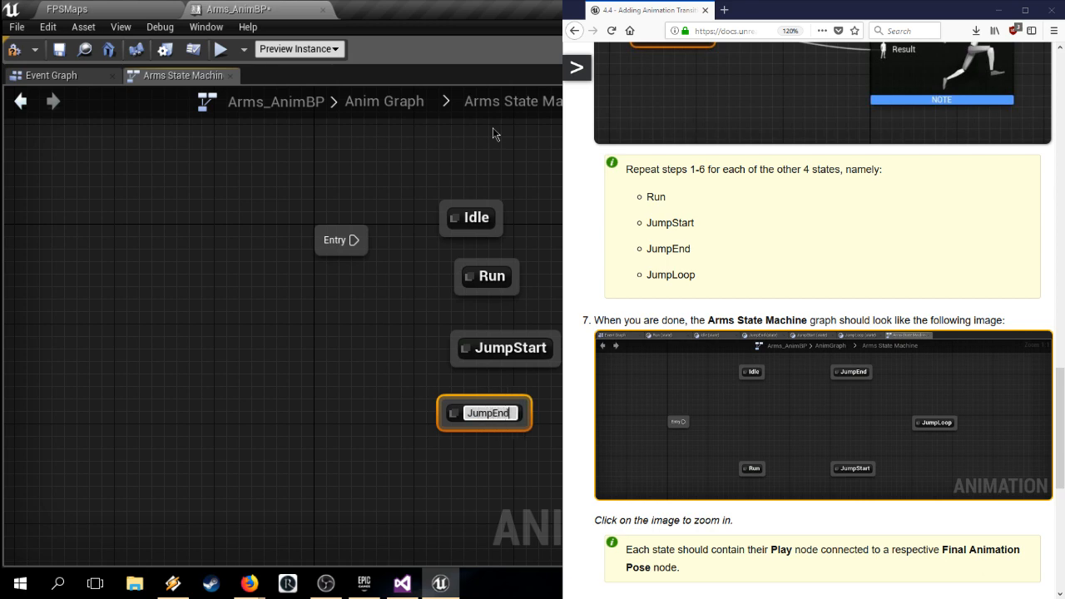
key(Return)
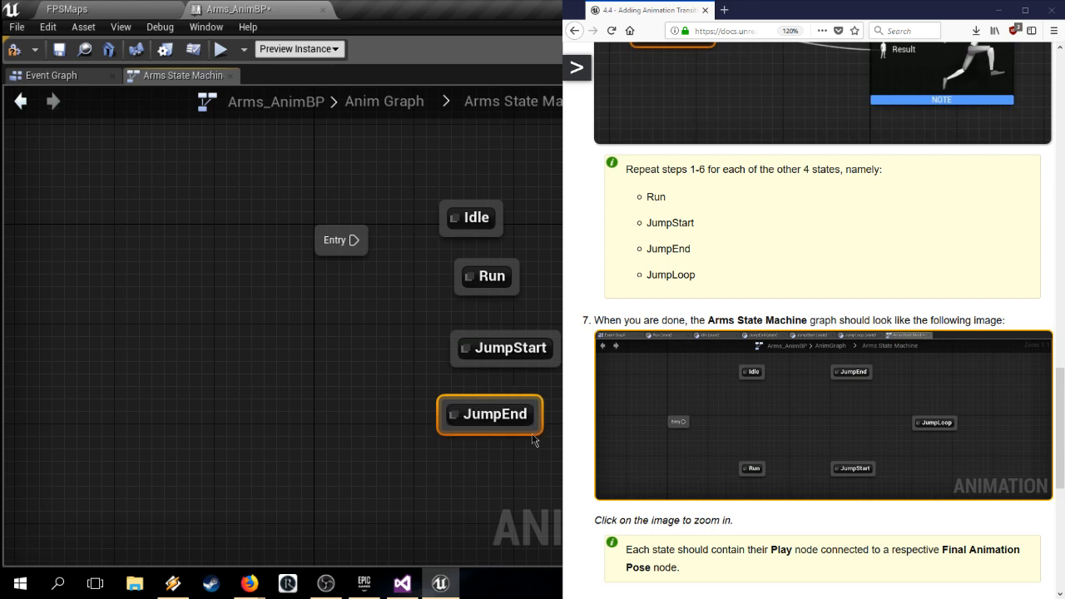
Step: Open the JumpEnd state, add a Play FPP_JumpEnd node and connect its output pose to Final Animation Pose's Result input
double_click(495, 414)
right_click(202, 380)
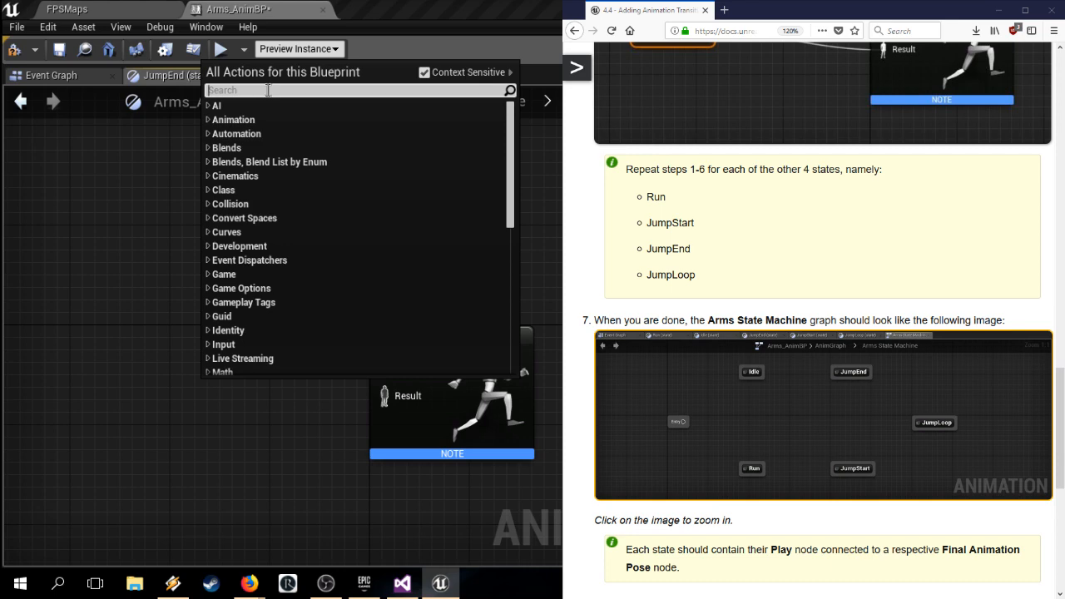
text(Jump)
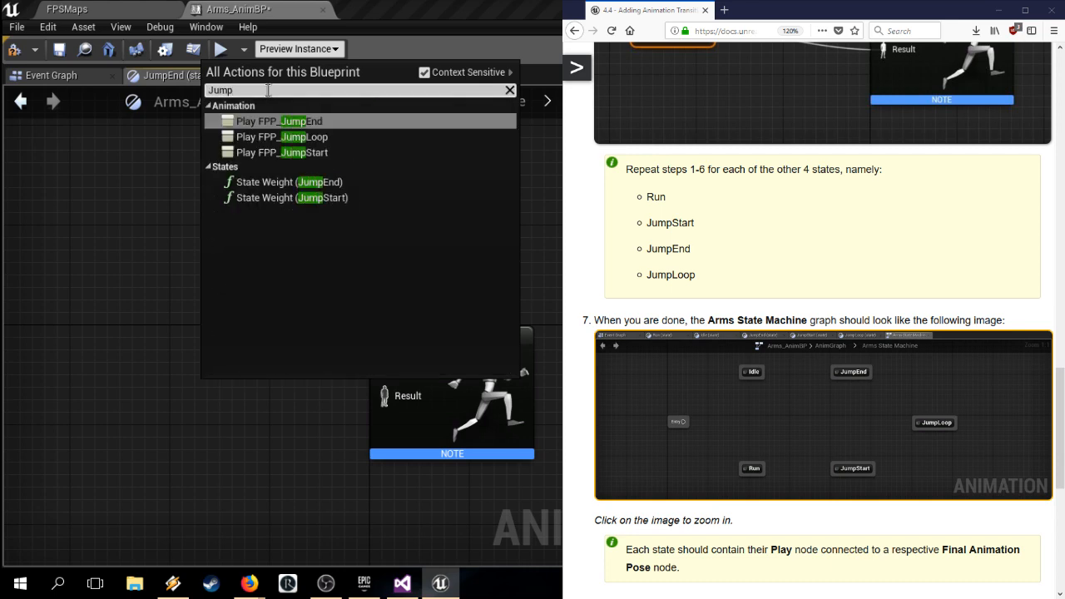
click(307, 121)
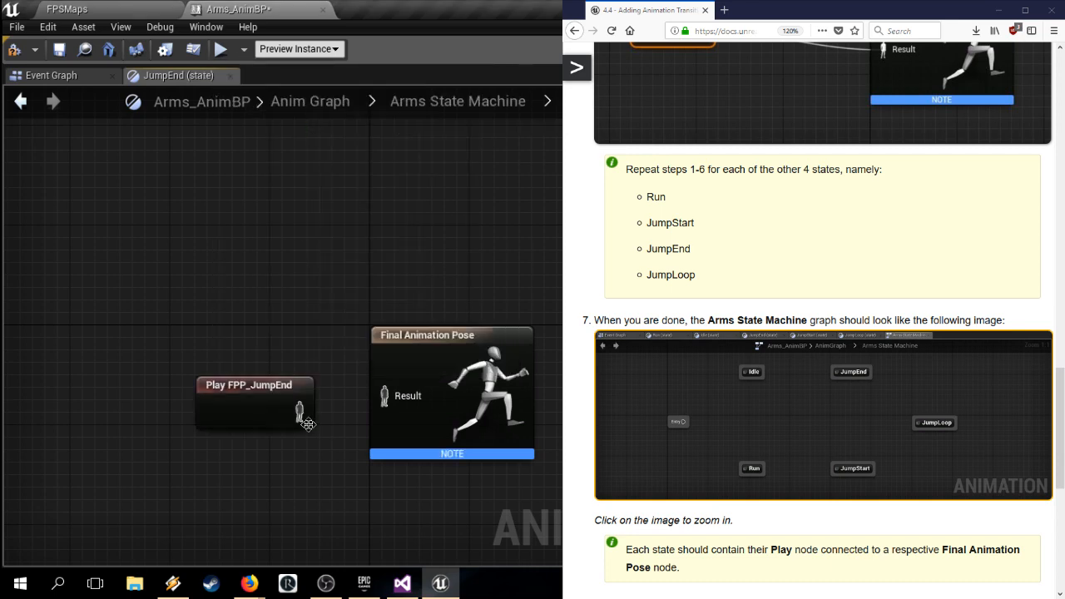
drag(300, 411, 414, 395)
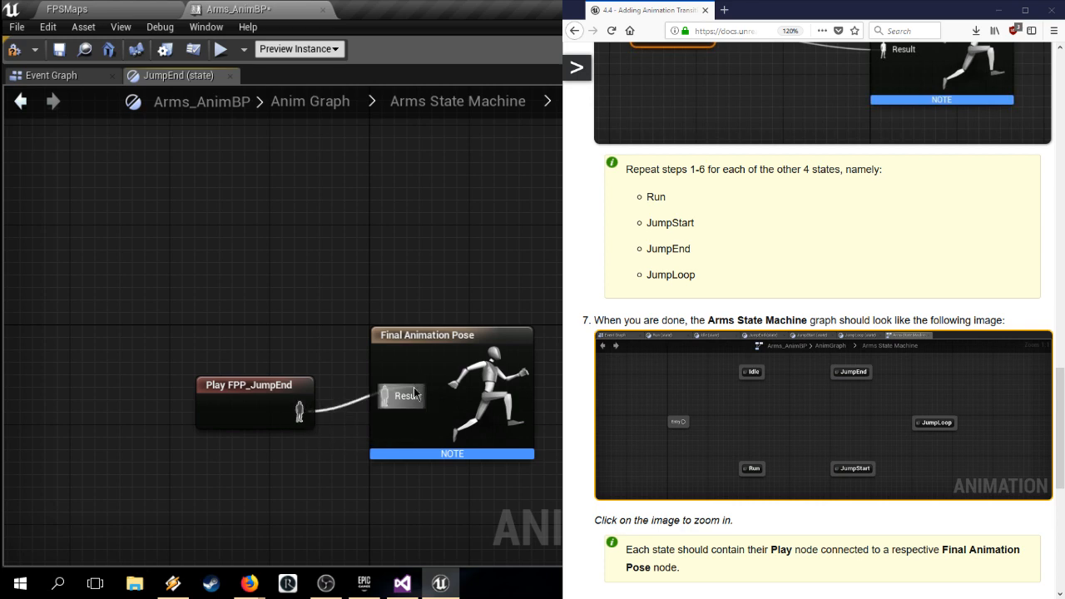
Step: Return to the Arms State Machine graph and add a state named "JumpLoop" below JumpEnd
click(493, 98)
right_click(433, 474)
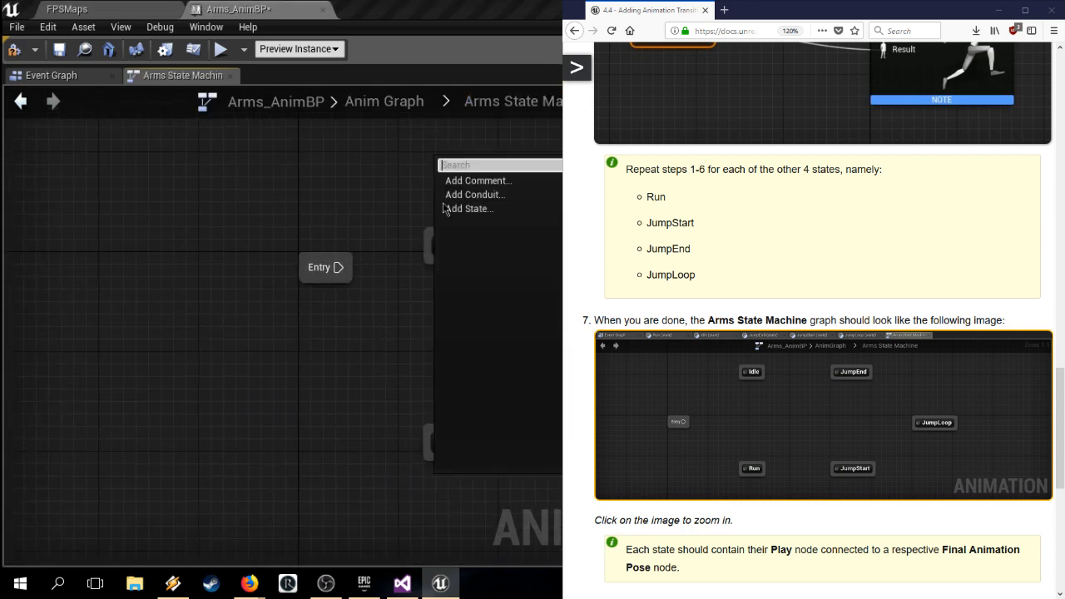
click(487, 210)
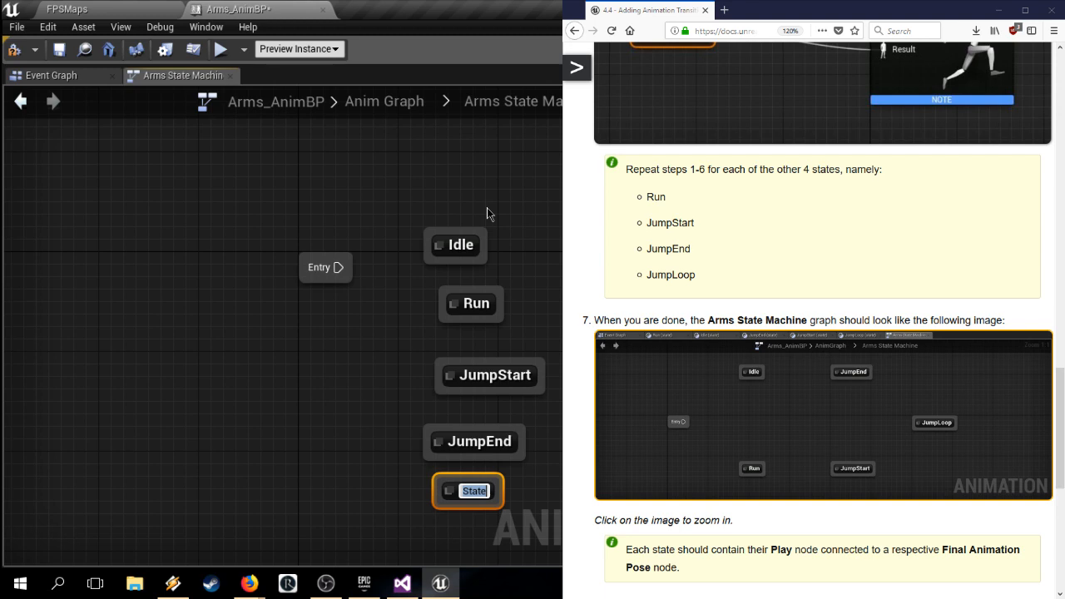
text(JumpLoop)
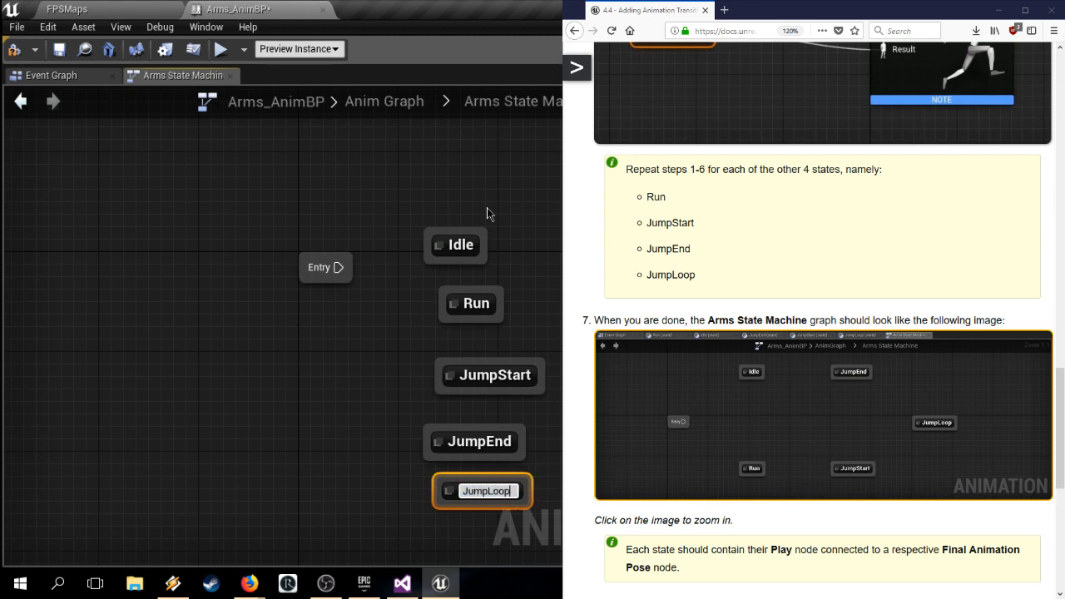
key(Return)
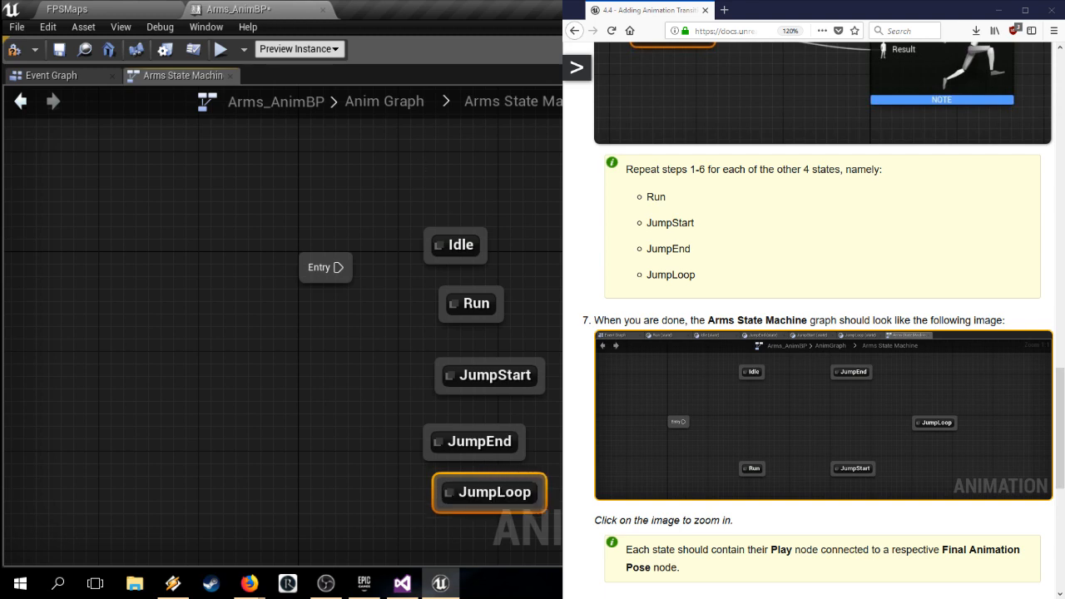
Step: Open the JumpLoop state, add a Play FPP_JumpLoop node and connect its output pose to Final Animation Pose's Result input
double_click(480, 500)
right_click(250, 363)
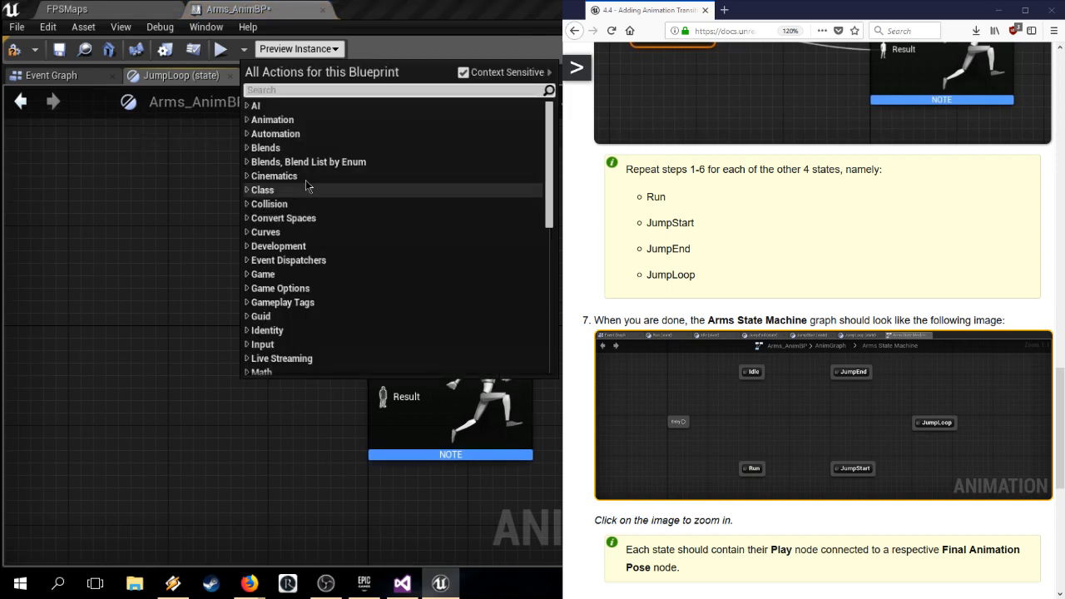
text(jumplo)
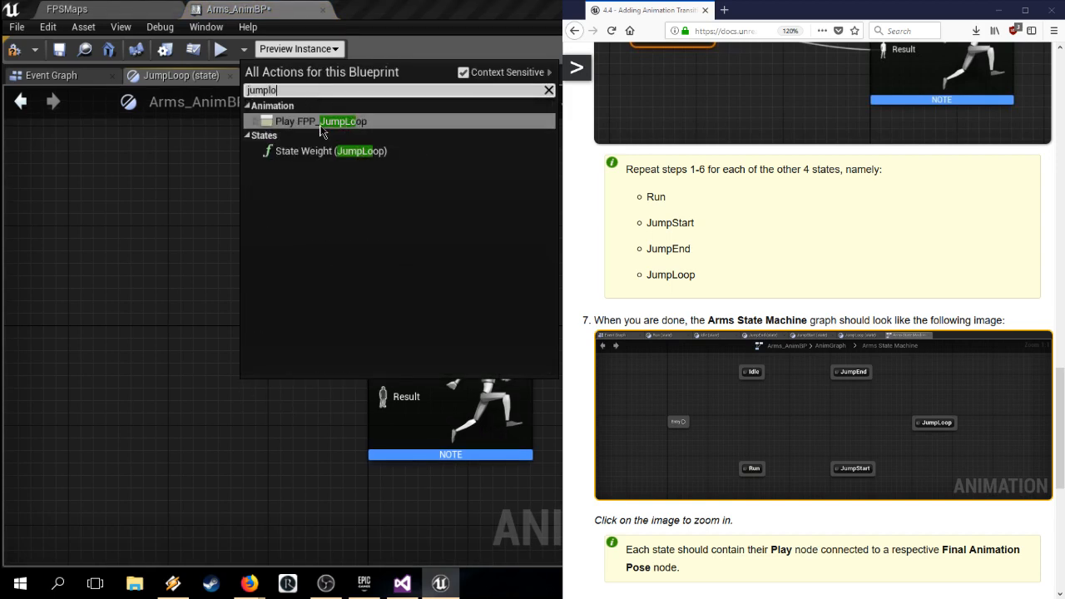
click(321, 120)
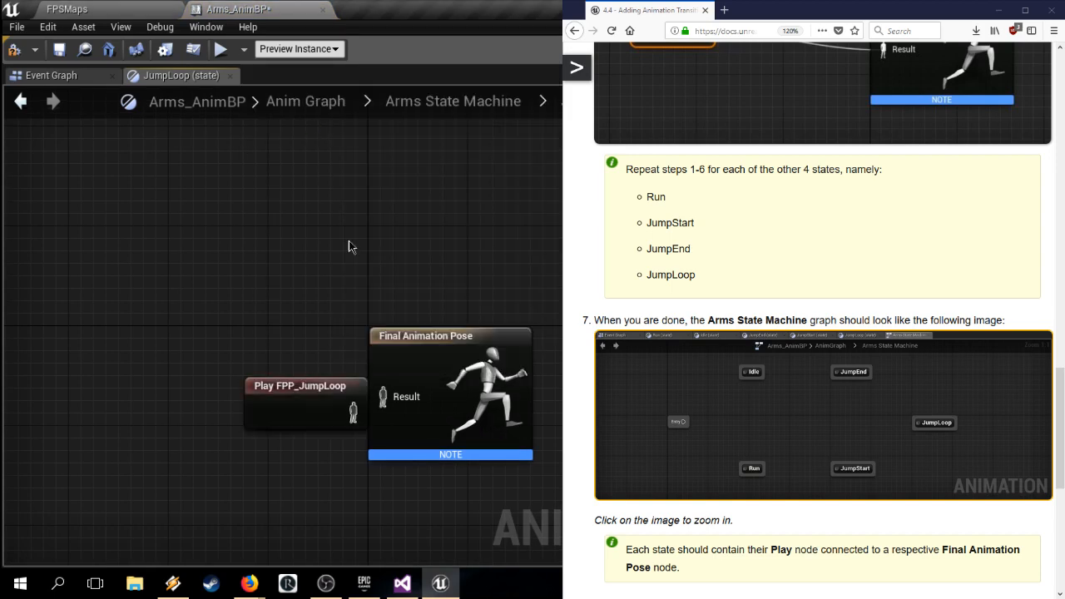
drag(290, 400, 380, 397)
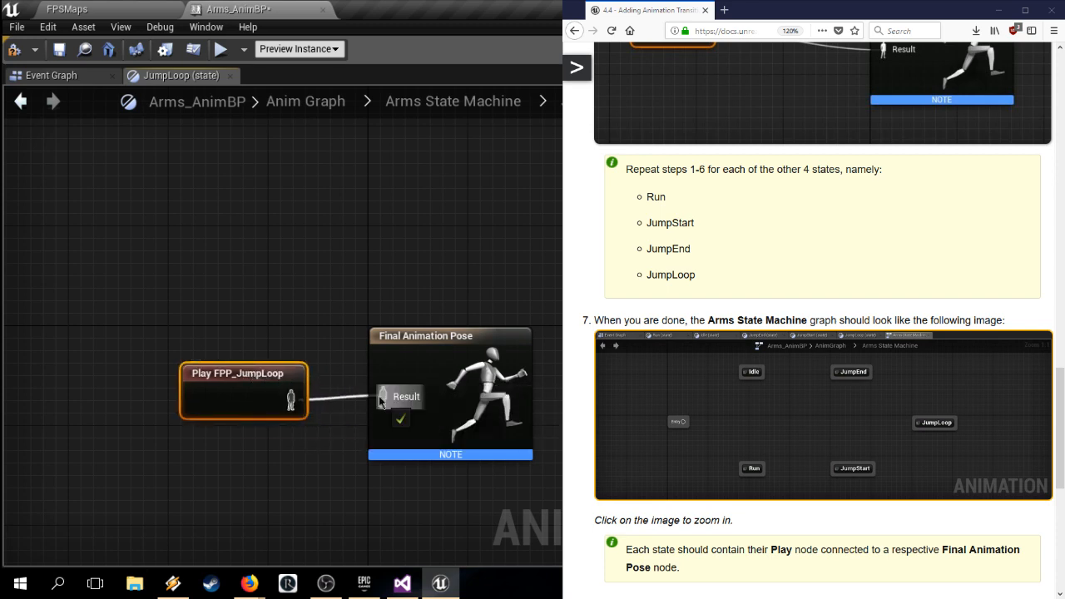
Step: In the Arms State Machine graph, arrange Idle above Run, JumpEnd above JumpStart and JumpLoop beyond them, matching the tutorial's step 7 layout
scroll(824, 333, down, 2)
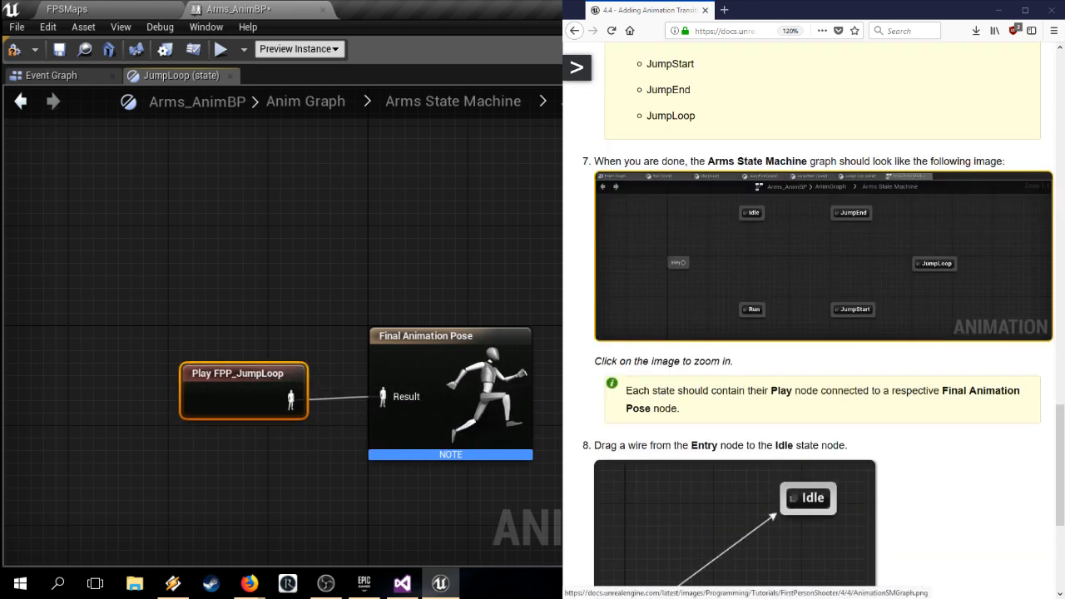
click(624, 156)
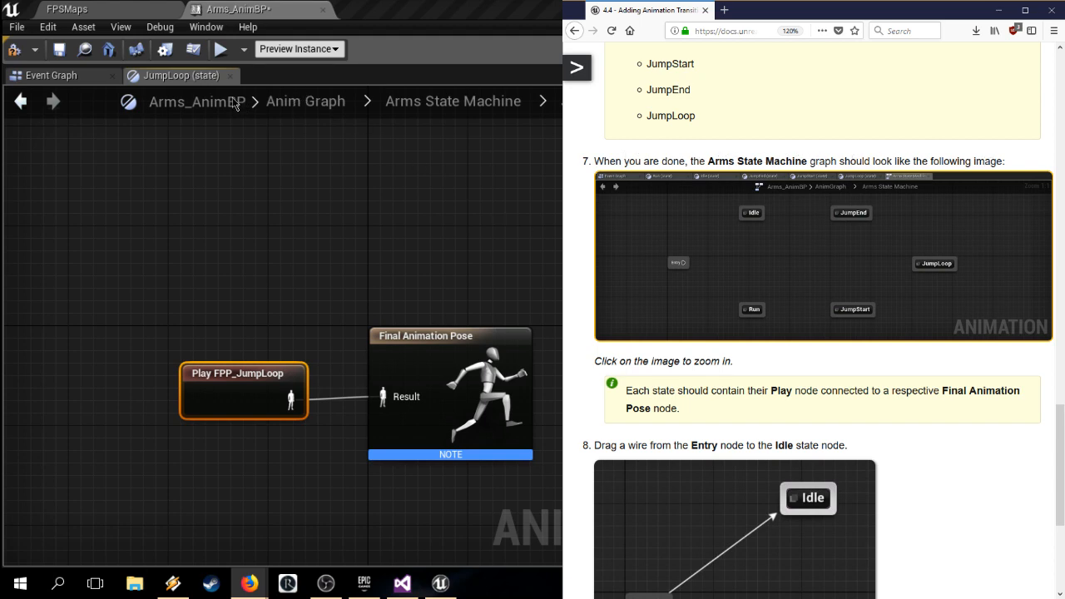
click(467, 102)
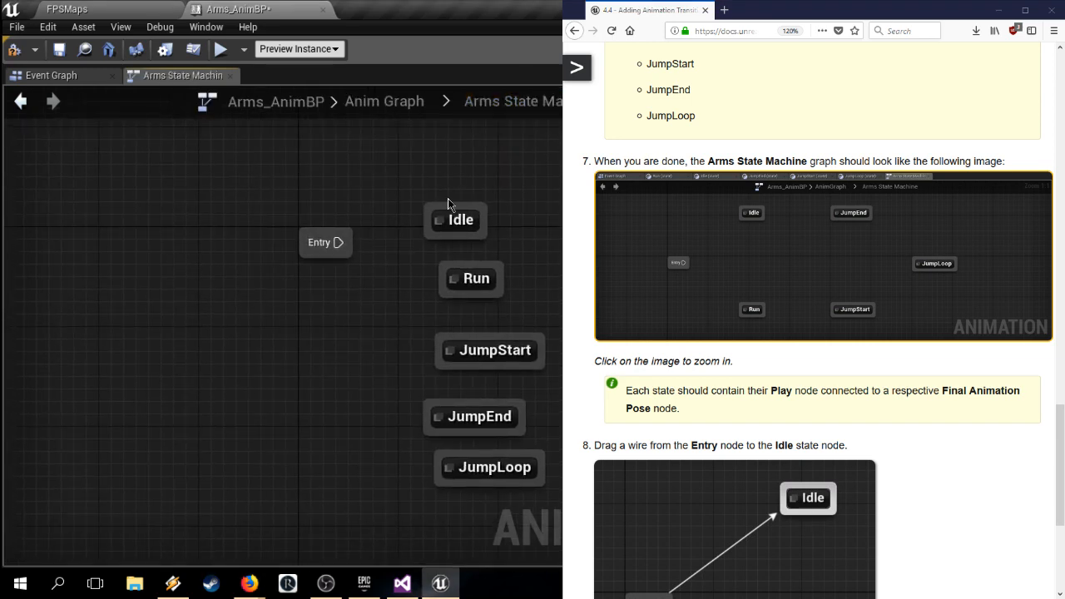
right_drag(532, 238, 475, 265)
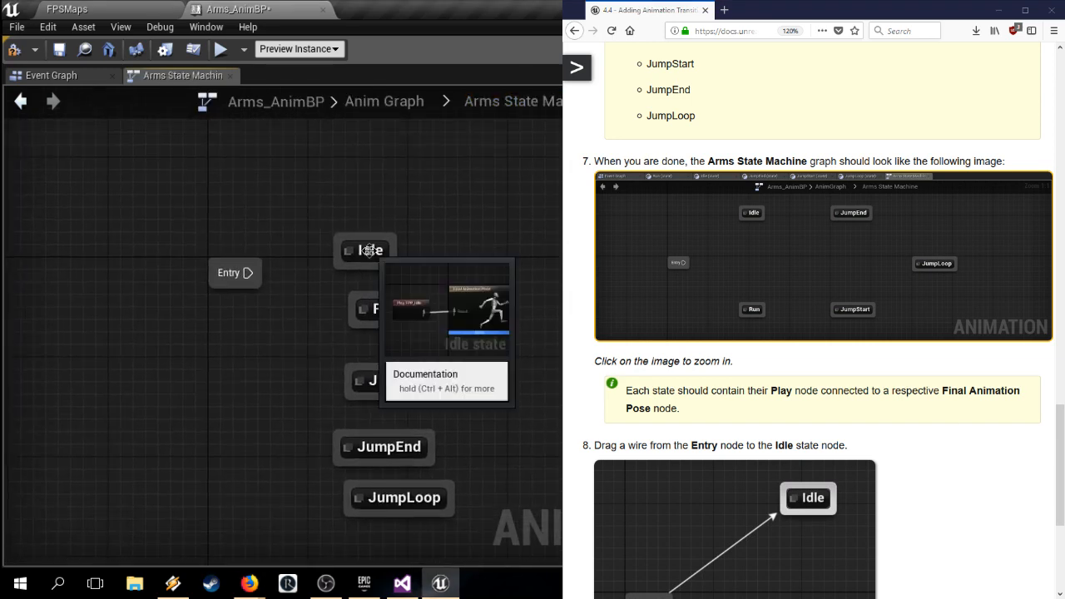
drag(371, 251, 370, 188)
drag(398, 316, 412, 296)
drag(403, 381, 557, 376)
drag(387, 299, 349, 400)
drag(385, 445, 559, 176)
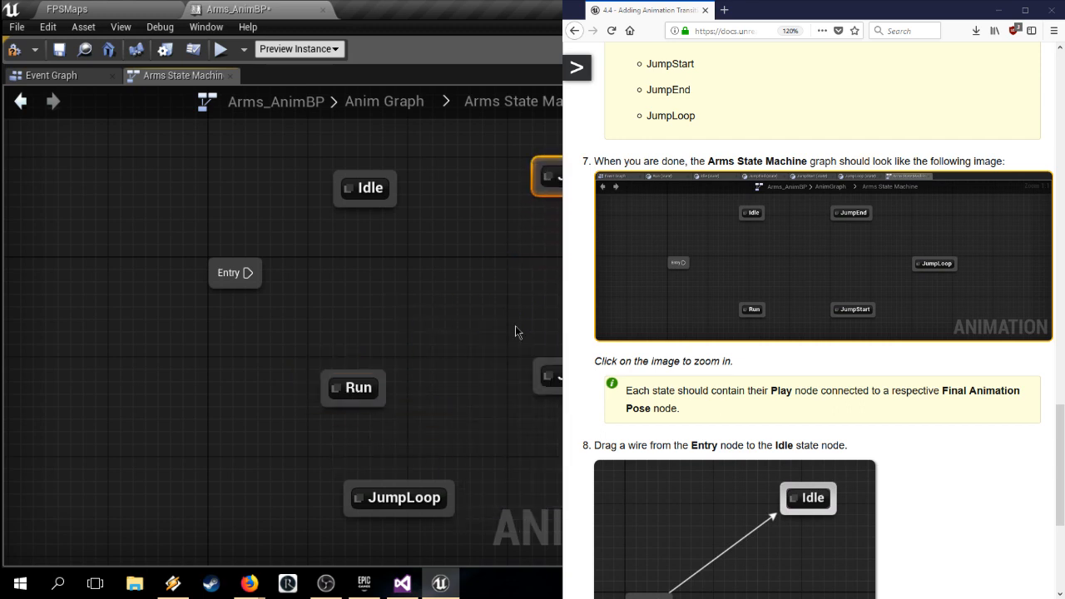
right_drag(509, 295, 356, 312)
drag(250, 530, 560, 310)
right_drag(451, 323, 382, 326)
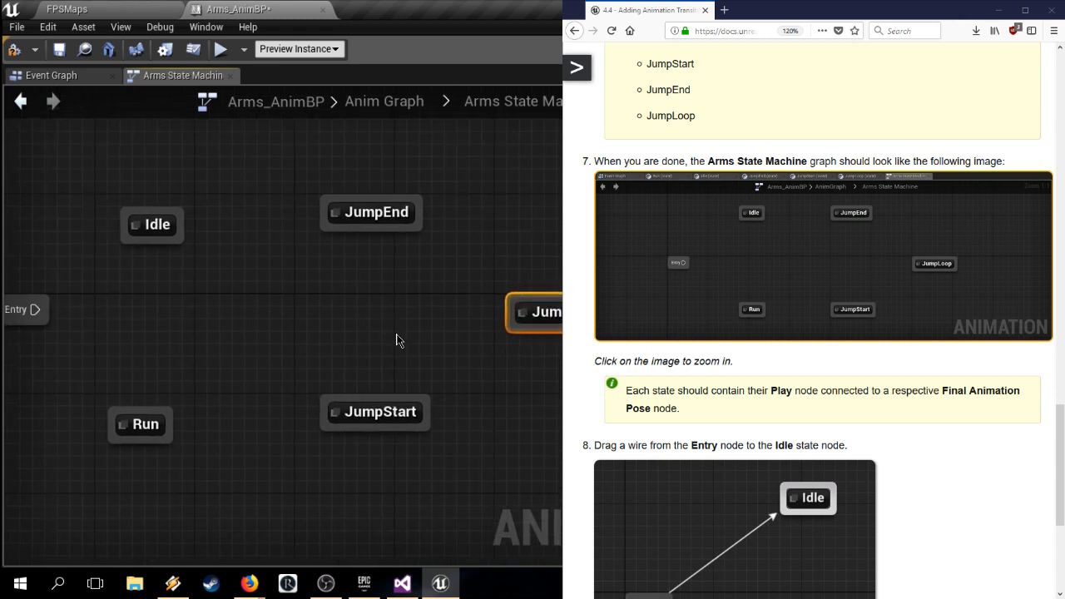
Step: Align JumpStart level with Run, JumpEnd level with Idle, and Idle directly above Run, and save Arms_AnimBP
scroll(398, 341, down, 1)
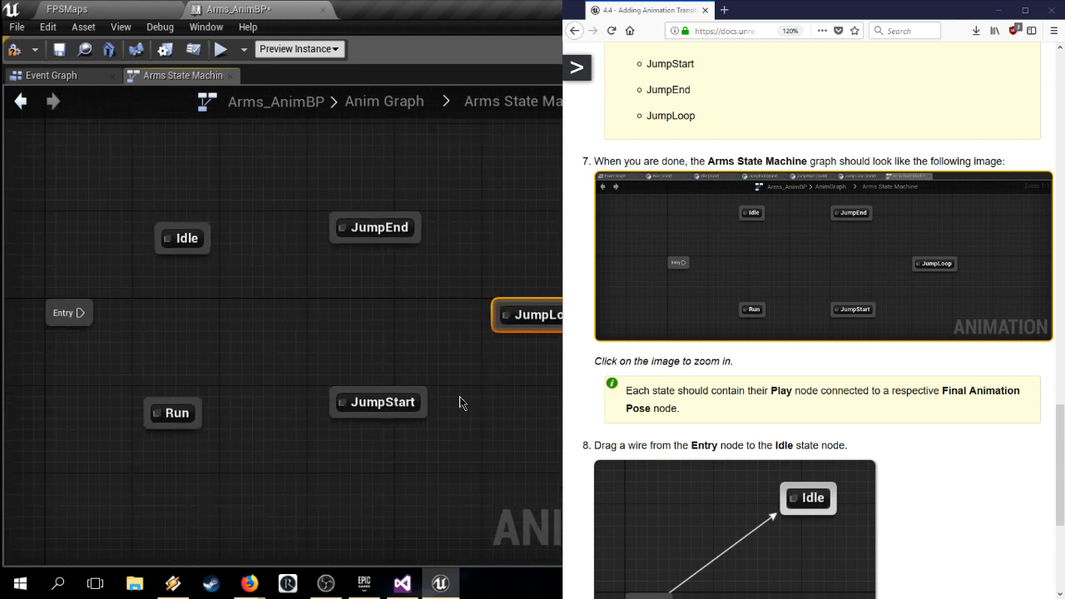
drag(397, 402, 397, 413)
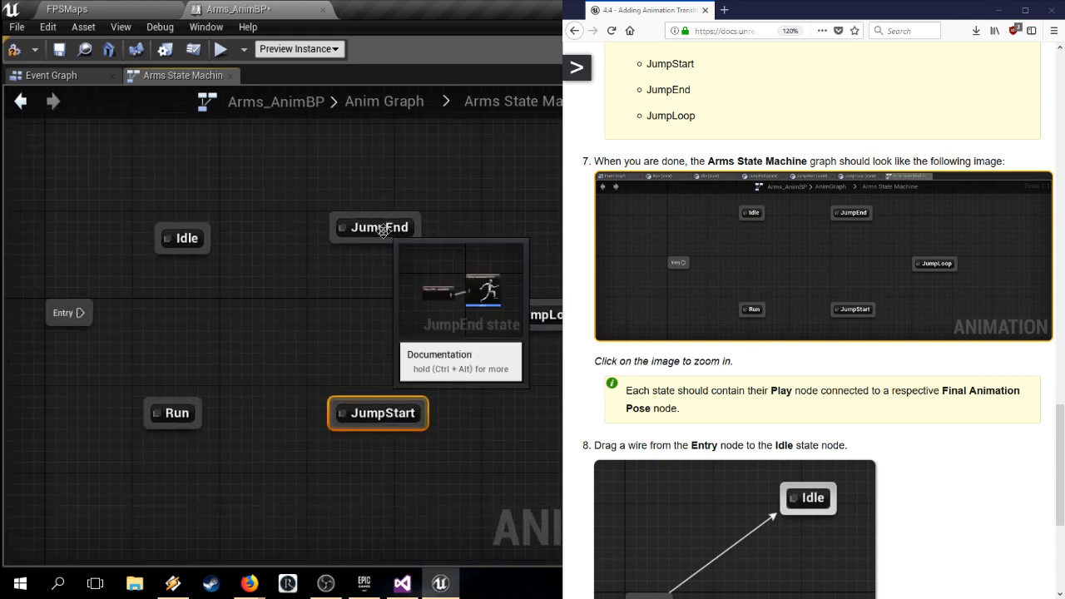
drag(383, 231, 384, 245)
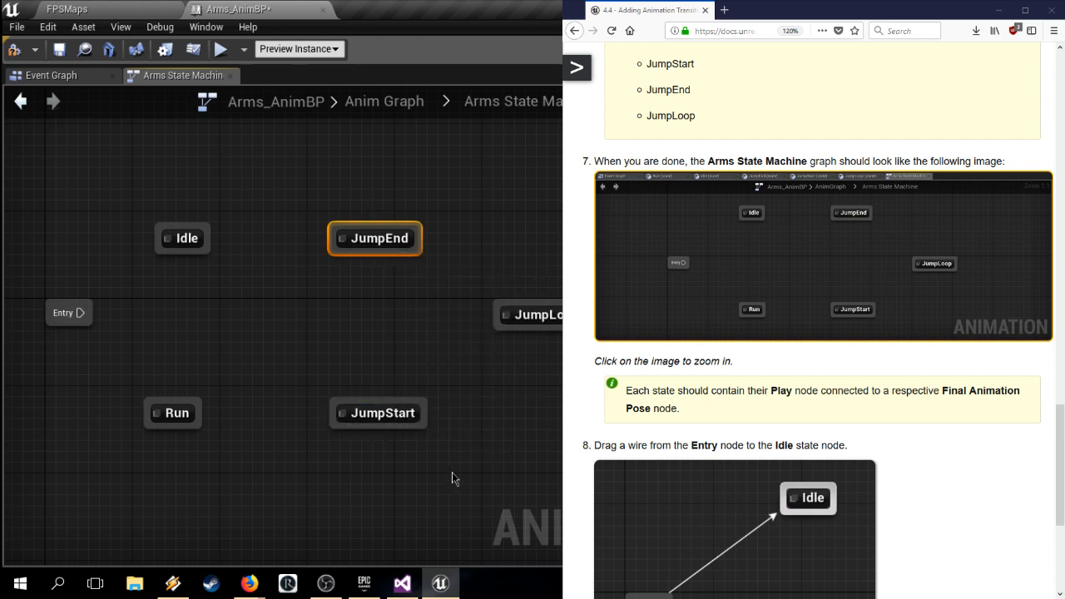
click(484, 444)
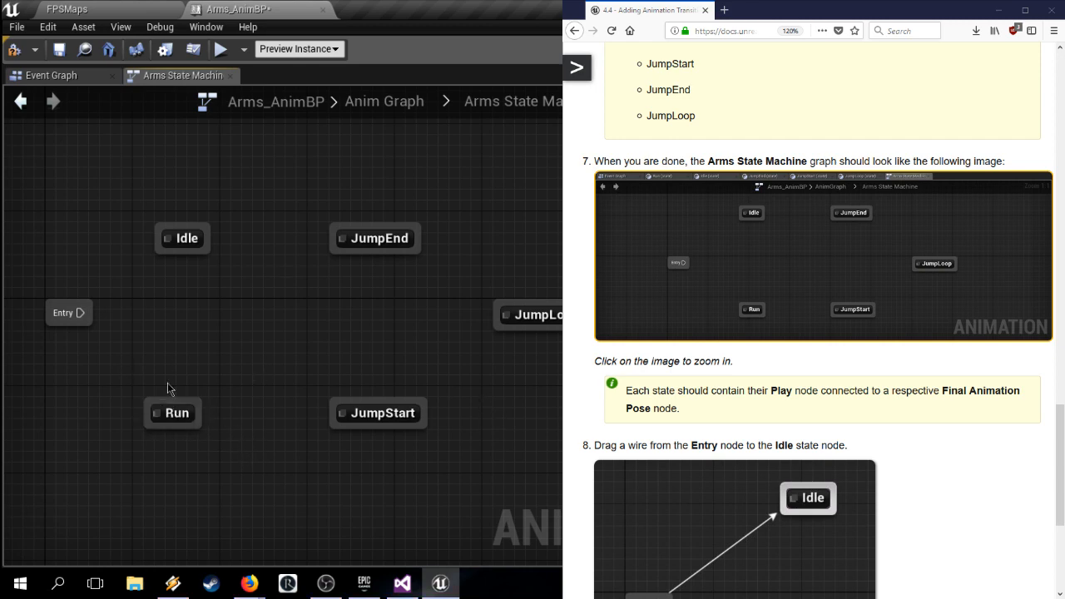
drag(193, 253, 183, 254)
click(311, 406)
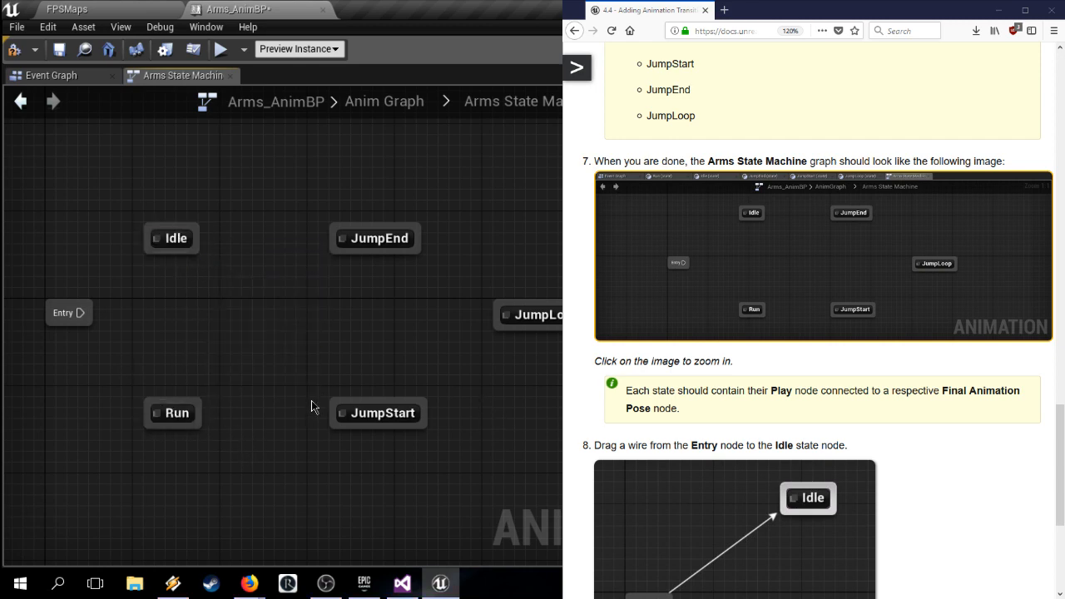
click(59, 50)
Step: Advance the tutorial to step 8 and connect the Entry node to the Idle state
click(580, 346)
scroll(580, 346, down, 3)
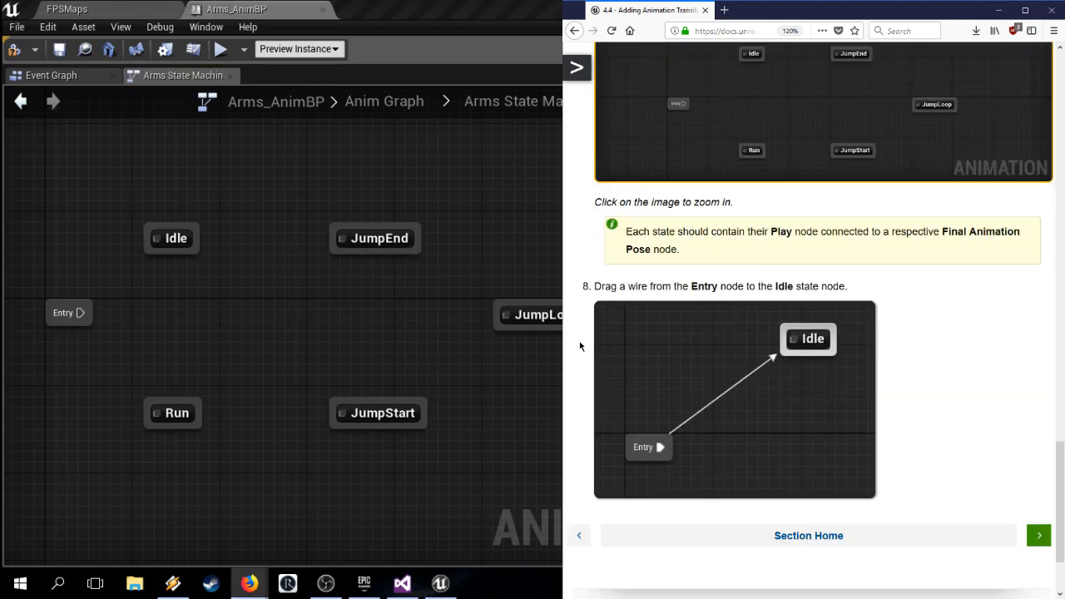
scroll(595, 207, down, 2)
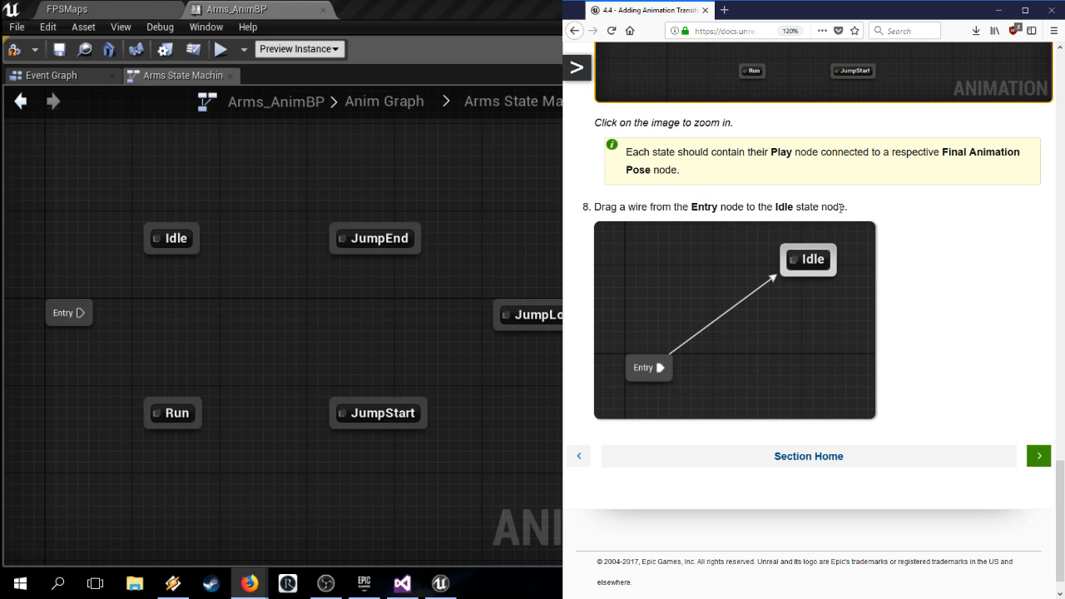
drag(81, 314, 179, 244)
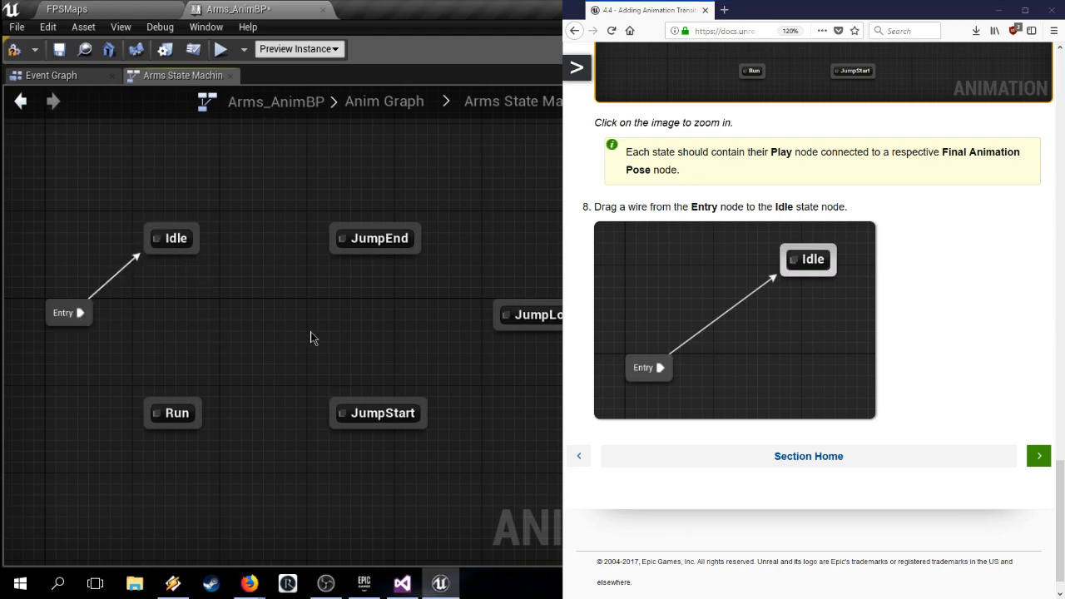
Step: Open tutorial section 4.4.1 and create a transition from the Idle state to the Run state
click(1040, 458)
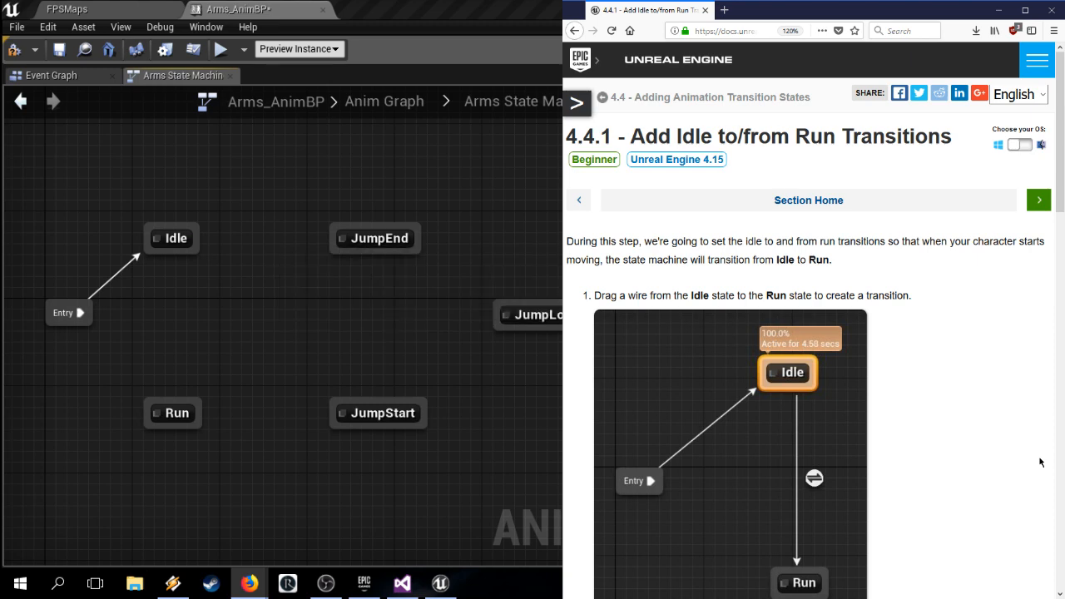
scroll(1040, 454, down, 2)
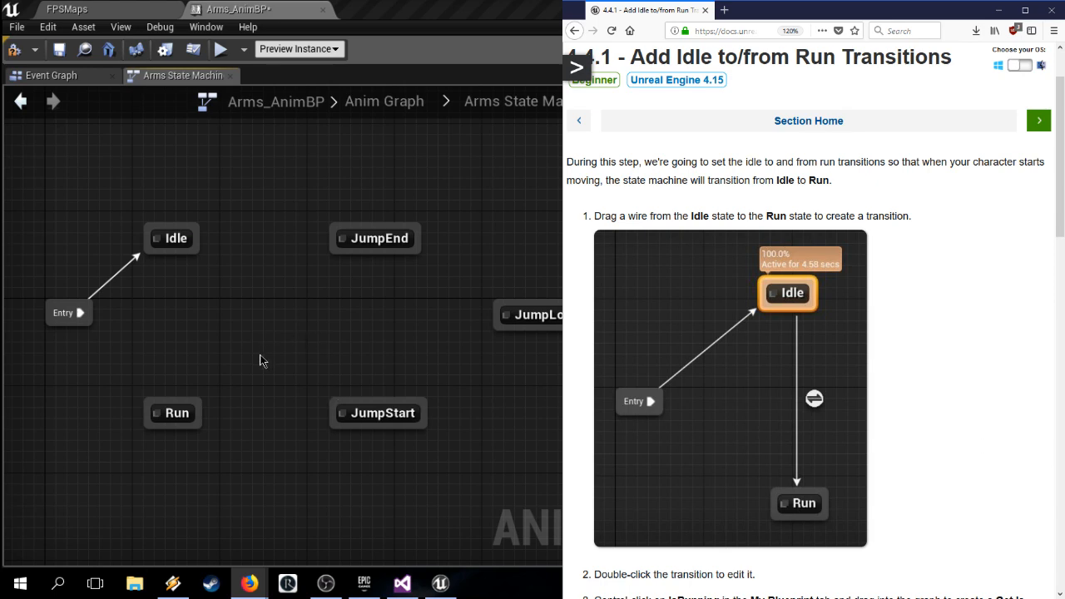
click(170, 241)
drag(172, 248, 177, 408)
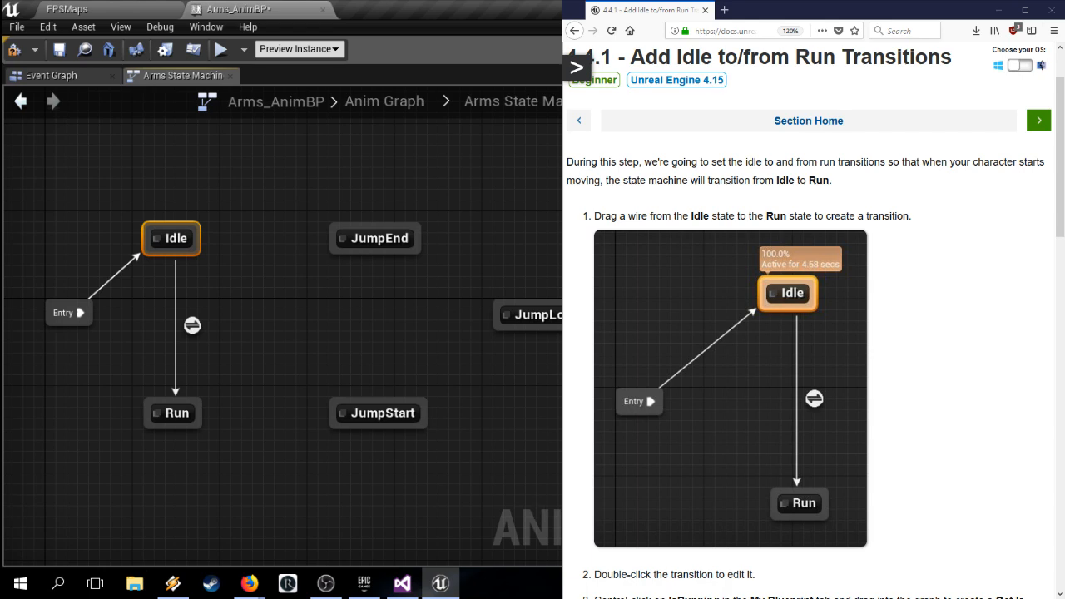
Step: Review steps 1 to 4 of tutorial section 4.4.1 and open the Idle to Run transition rule for editing
scroll(790, 333, down, 3)
scroll(811, 333, down, 3)
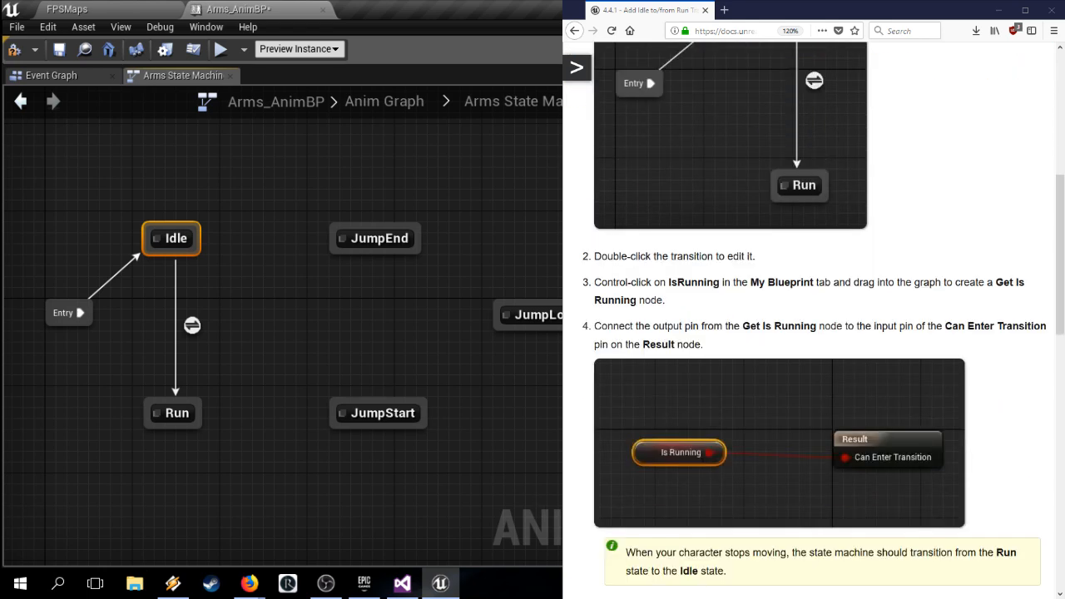
scroll(811, 333, up, 8)
scroll(811, 333, down, 5)
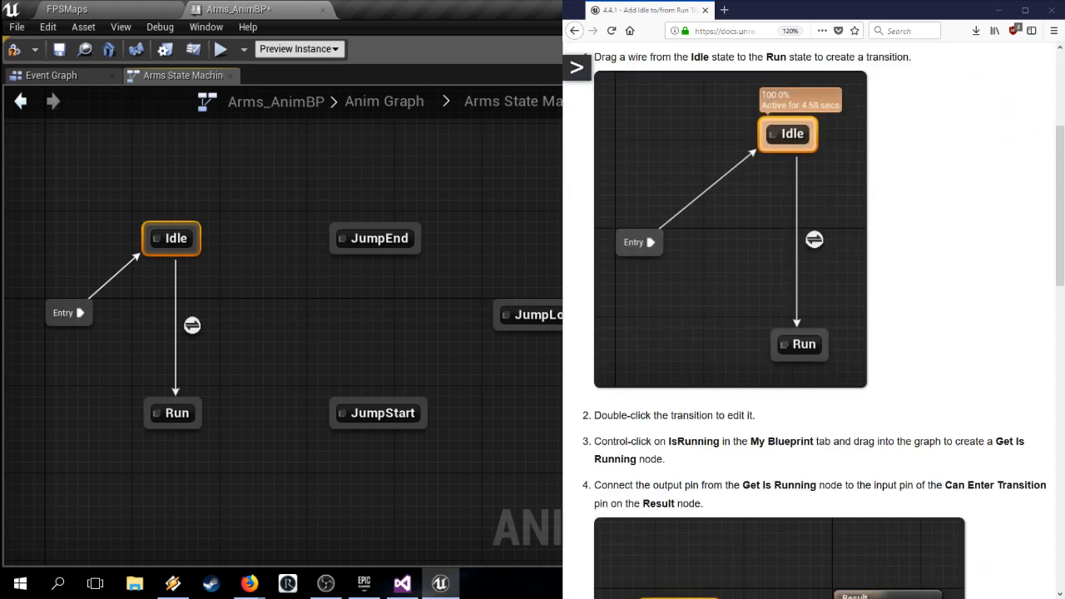
double_click(191, 327)
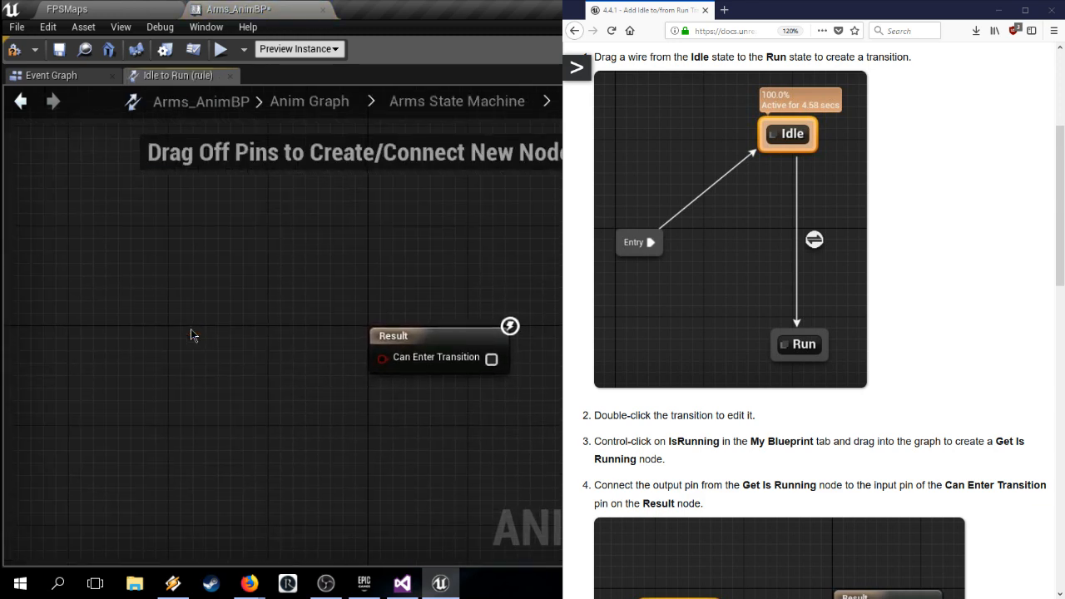
Step: Collapse the Arms State Machine entry in the blueprint's graph list and add a Get IsRunning node beside the Result node
scroll(813, 316, down, 2)
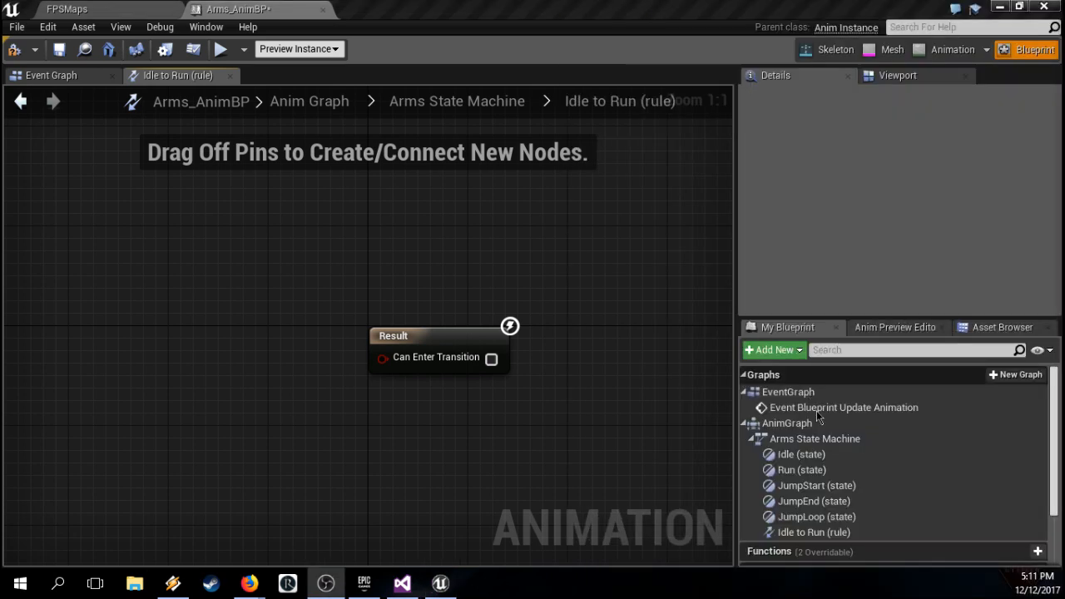
scroll(824, 470, down, 3)
scroll(799, 454, up, 3)
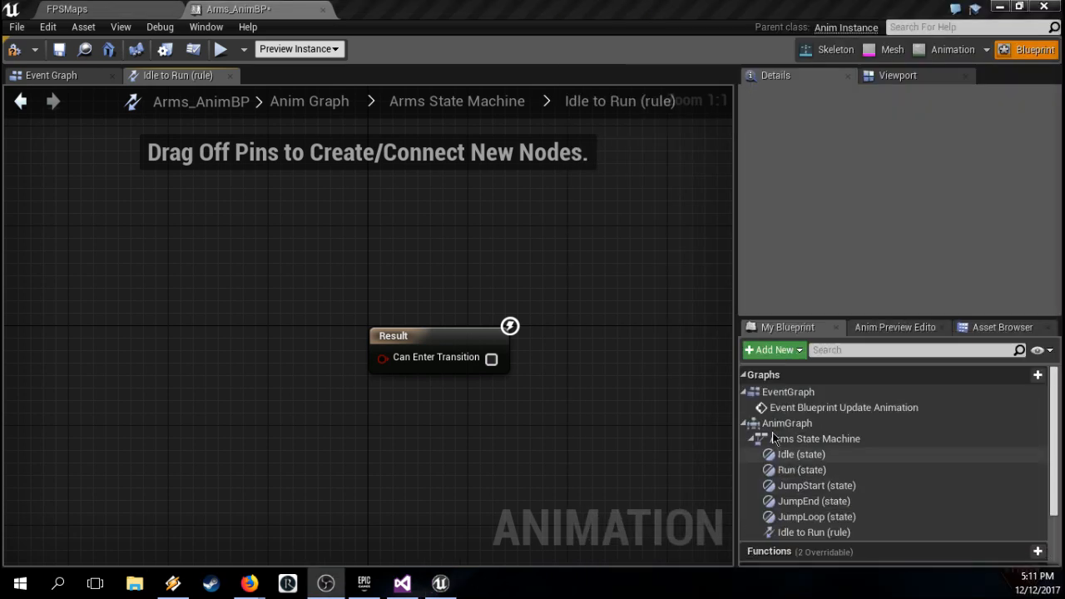
click(749, 437)
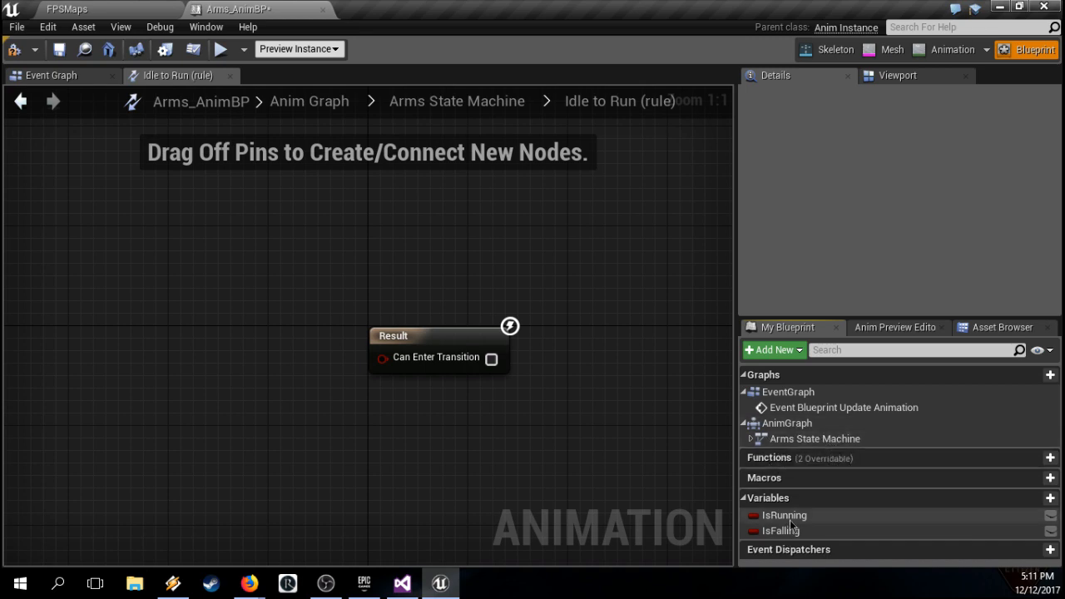
drag(784, 515, 204, 366)
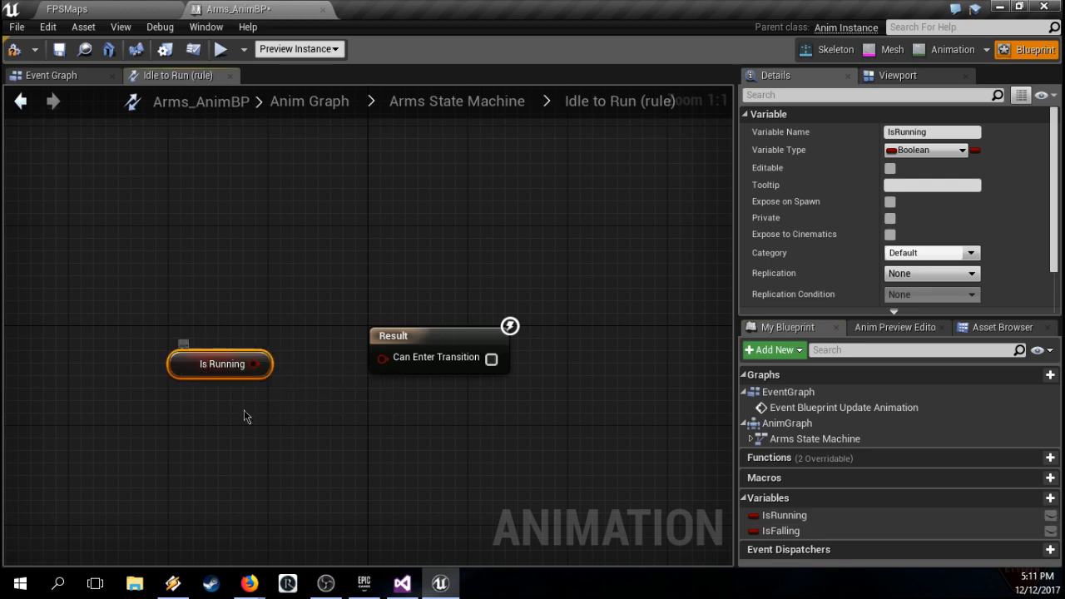
click(285, 416)
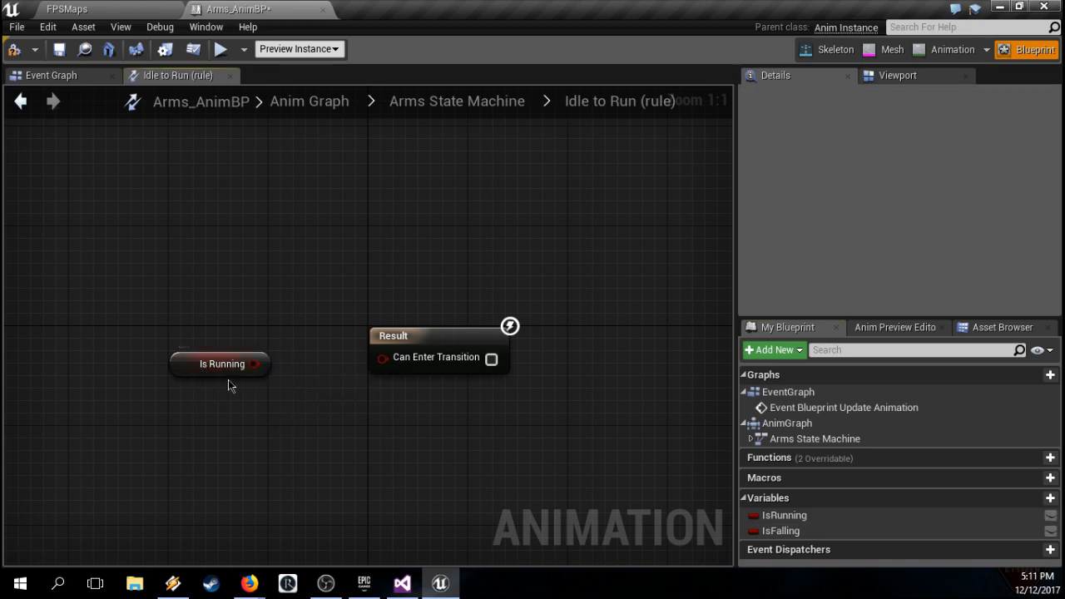
click(819, 517)
drag(819, 517, 214, 436)
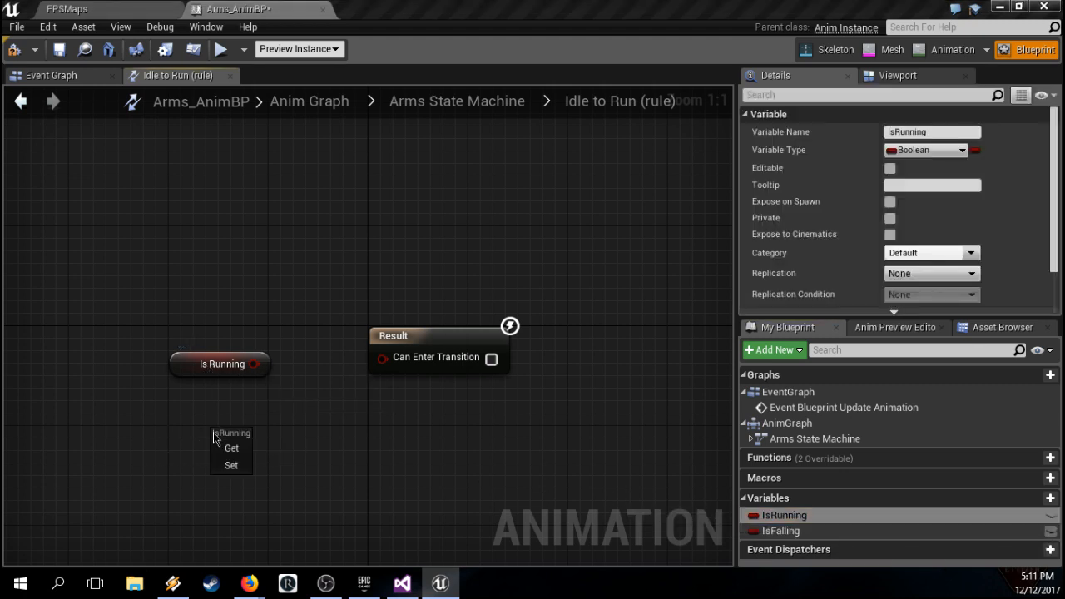
click(242, 464)
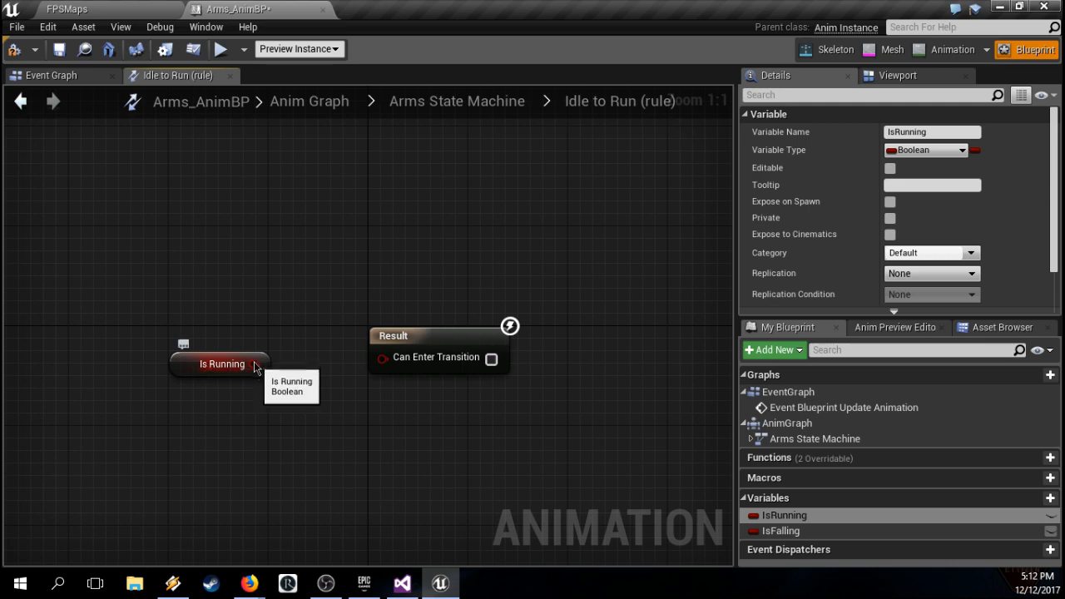
Step: Connect the Is Running output to the Can Enter Transition input of the Result node in the Idle to Run rule
drag(254, 363, 418, 365)
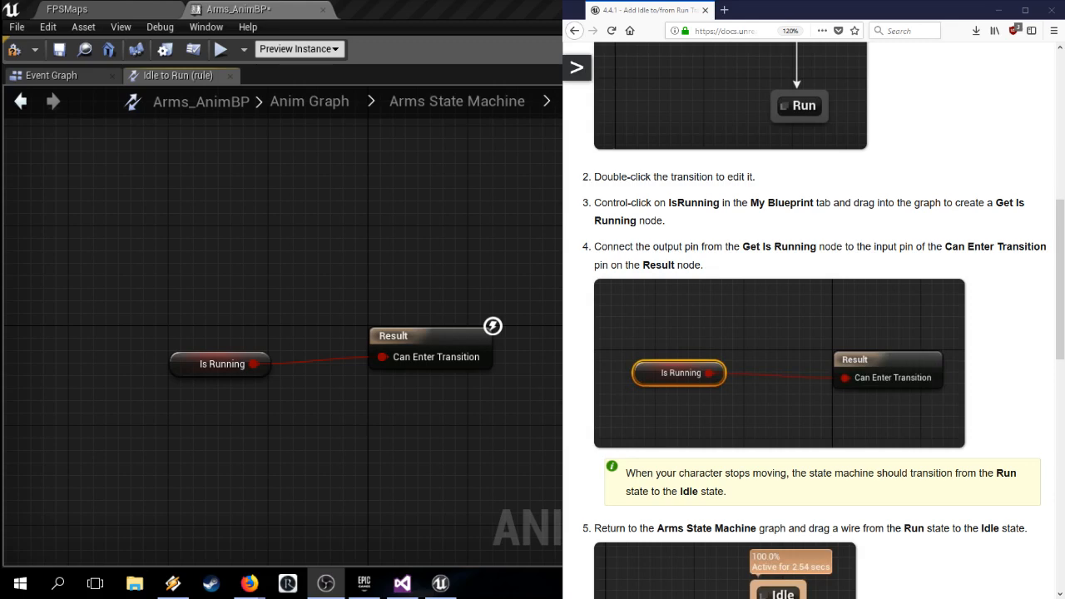
Step: Advance the tutorial to step 5, return to the Arms State Machine graph and create a transition from Run to Idle
click(785, 258)
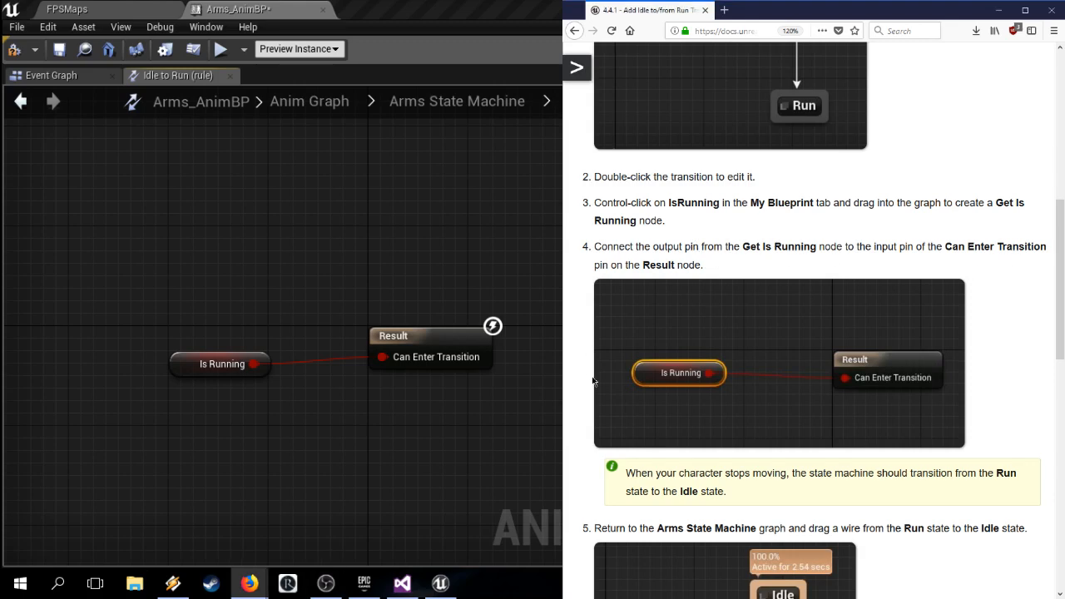
scroll(660, 415, down, 3)
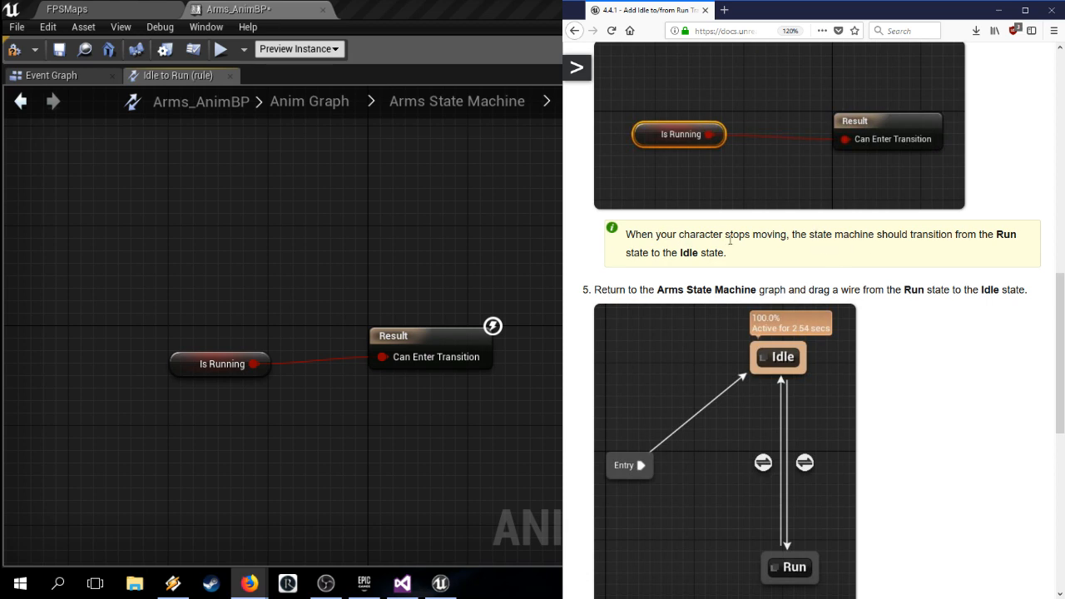
scroll(640, 281, down, 1)
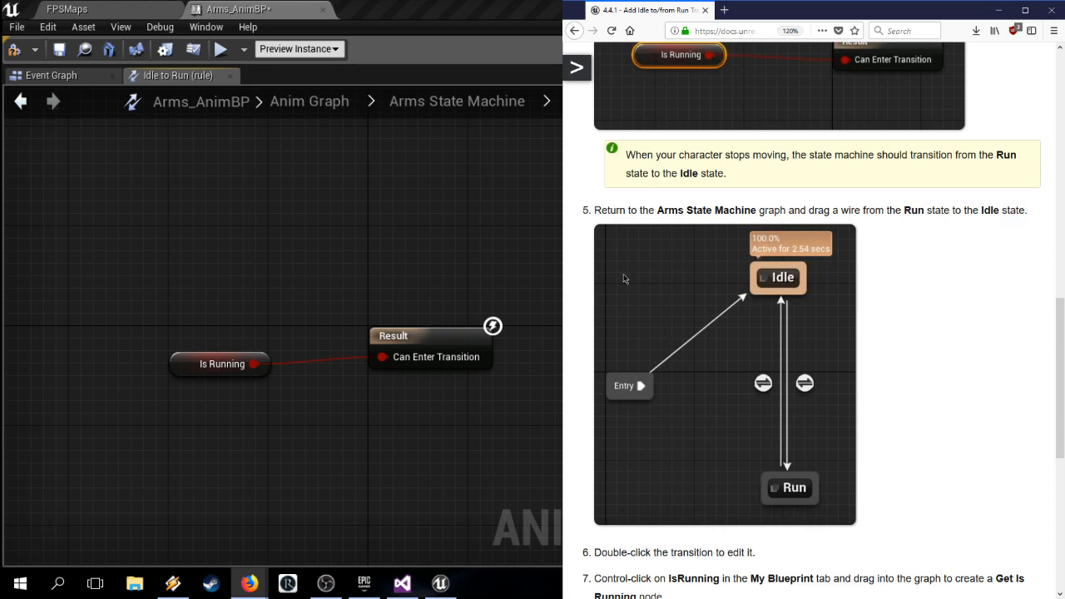
click(520, 100)
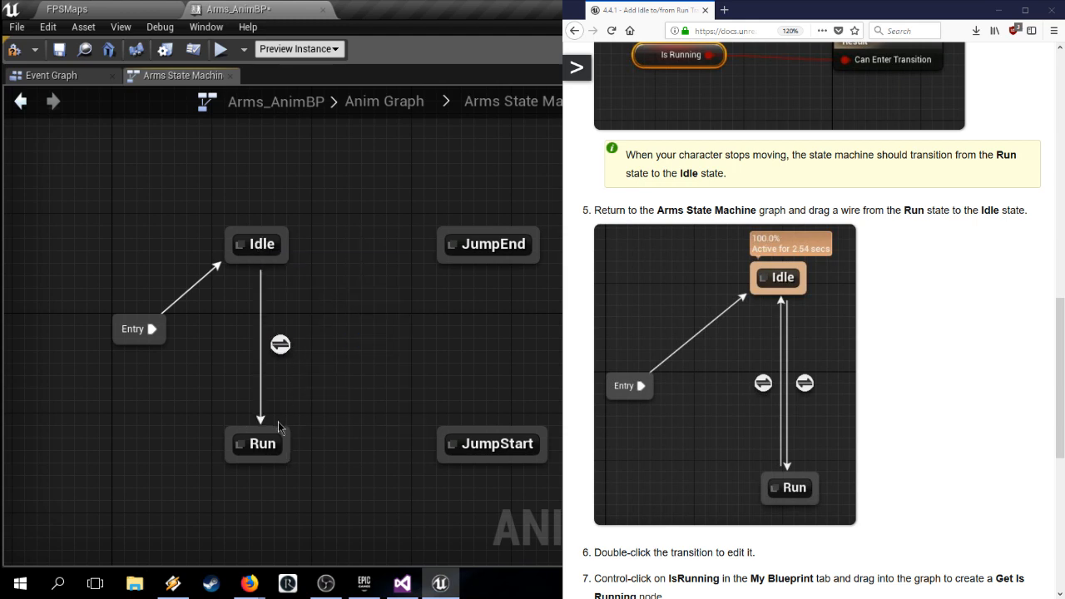
drag(280, 439, 297, 270)
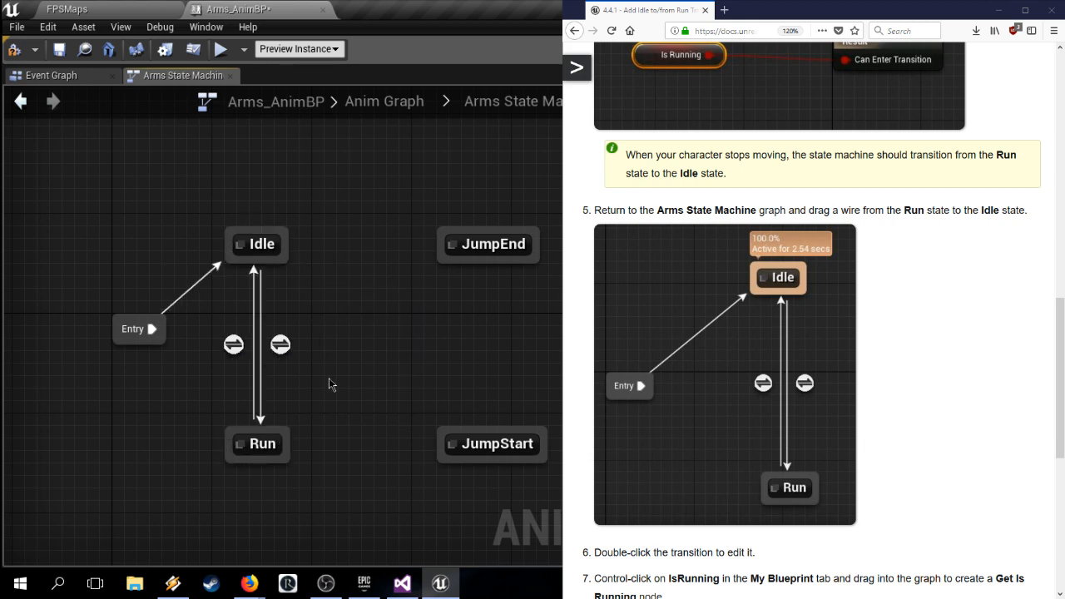
Step: Advance the tutorial to steps 6 to 9, open the Run to Idle transition rule and add a Get IsRunning node
scroll(815, 333, down, 5)
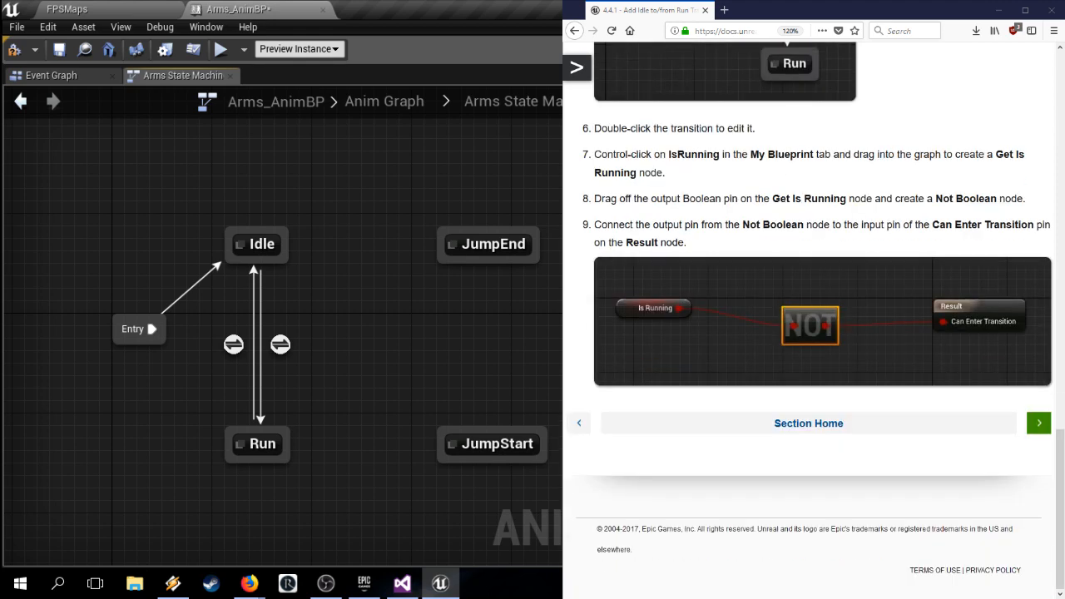
double_click(233, 343)
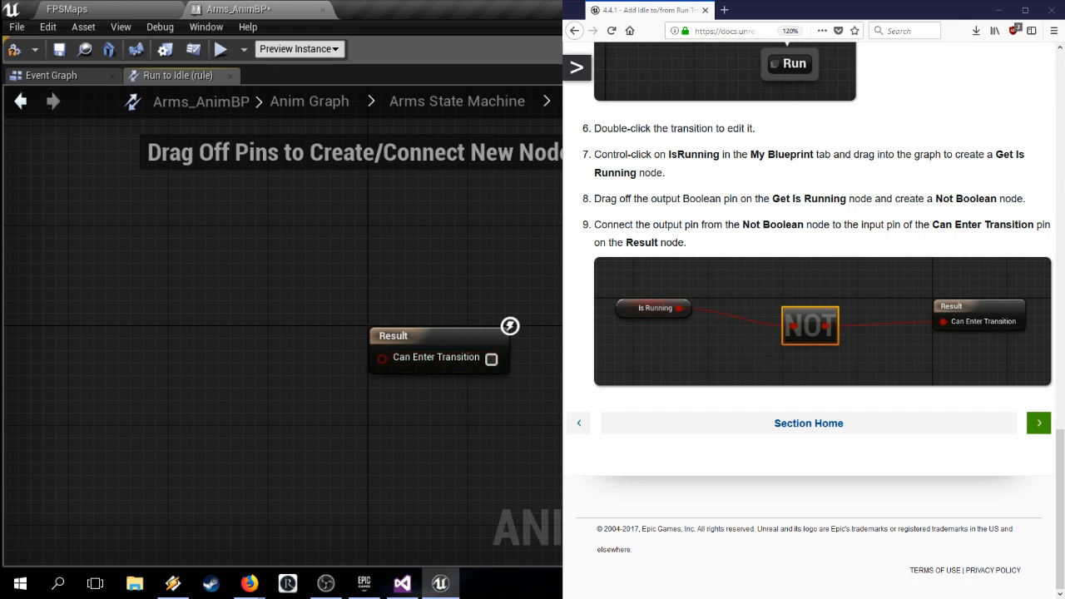
ctrl+drag(562, 470, 278, 359)
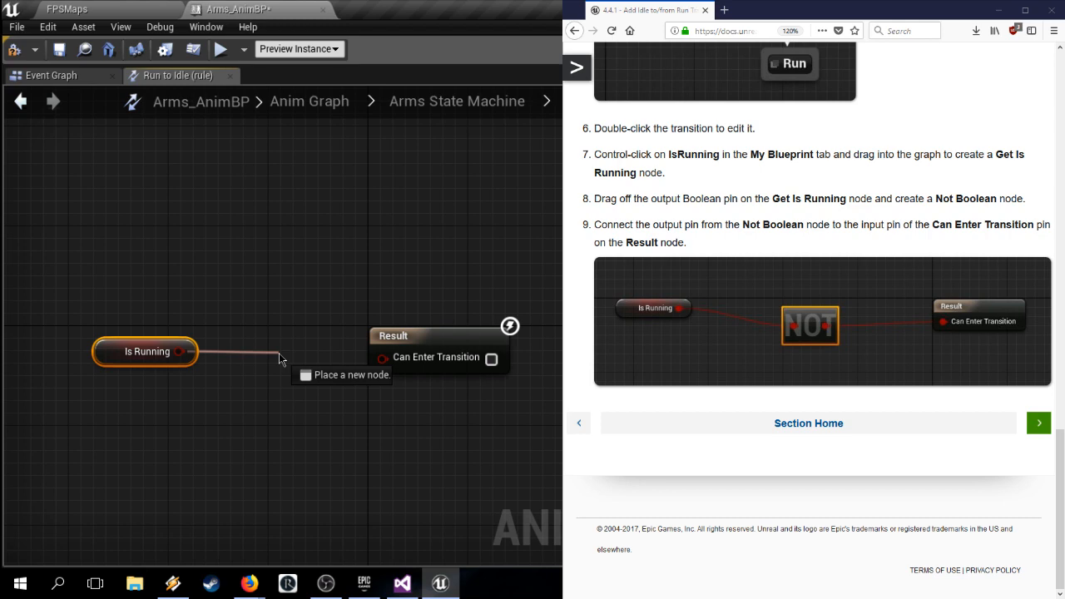
Step: Create a NOT Boolean node from the Is Running output and connect it to the Result node's Can Enter Transition input
drag(279, 354, 261, 357)
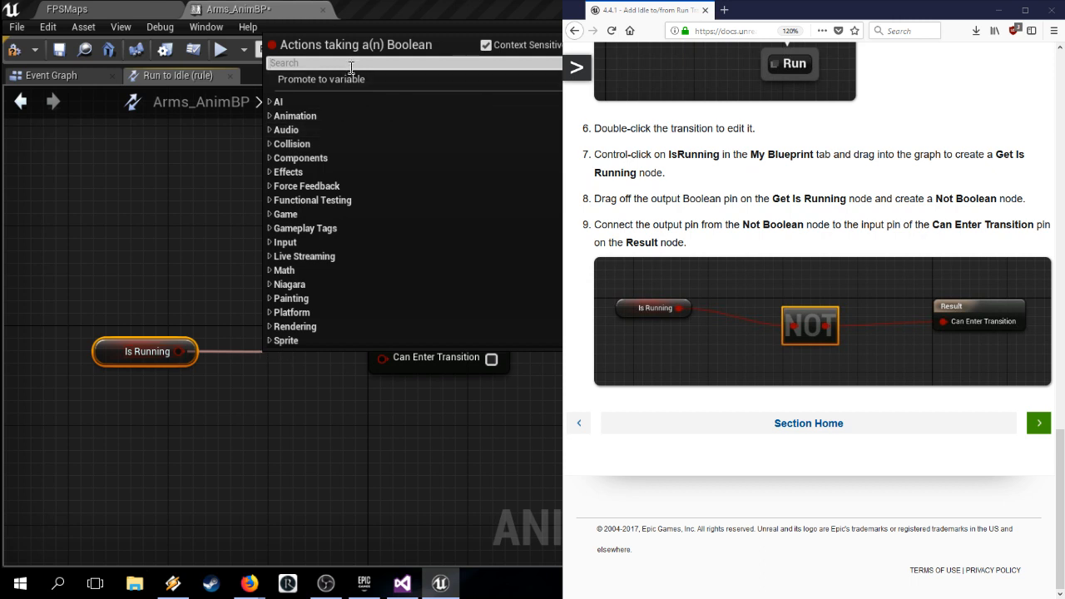
text(not)
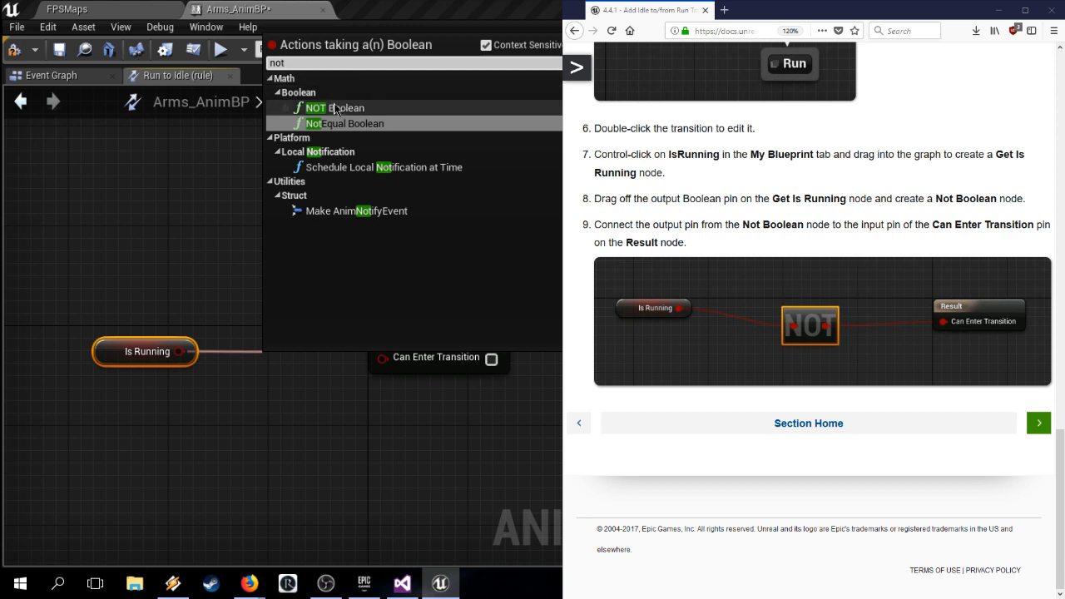
click(337, 108)
drag(329, 359, 386, 361)
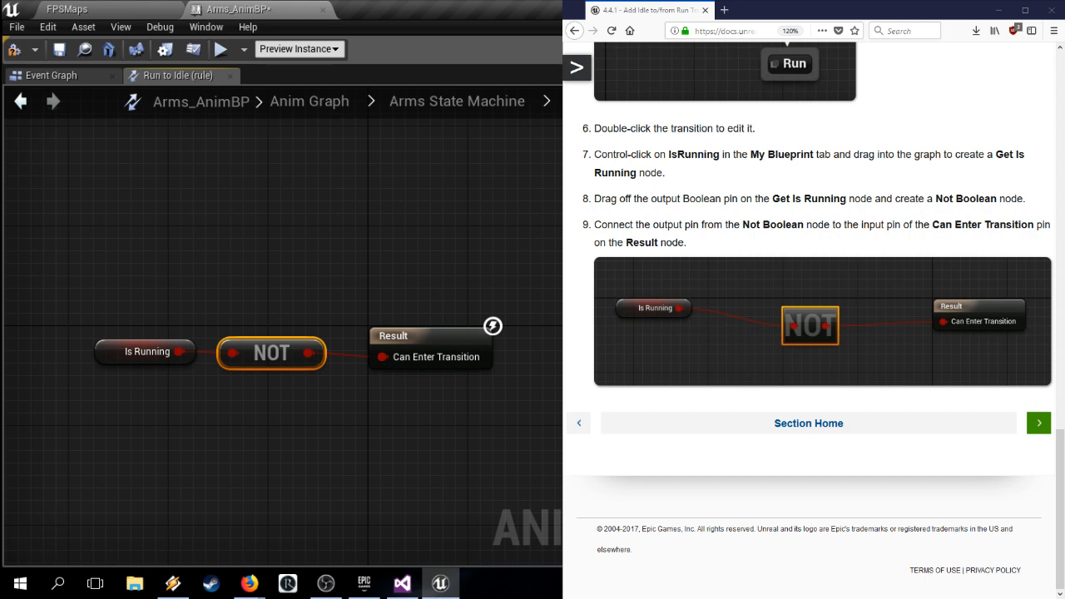
Step: Open tutorial section 4.4.2, return to the Arms State Machine graph and create a transition from Idle to JumpStart
click(1037, 424)
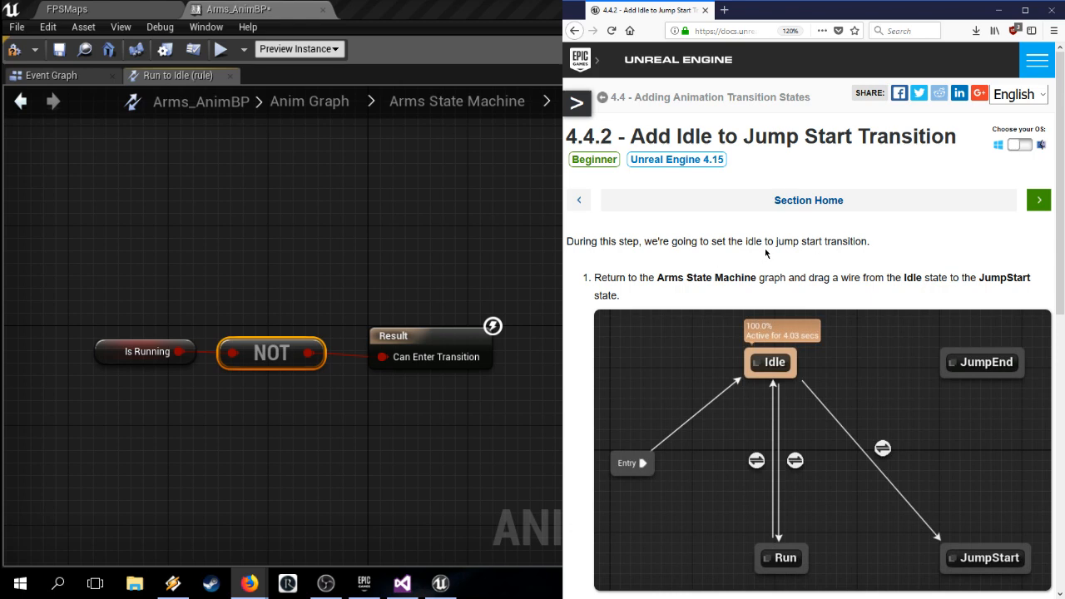
click(502, 107)
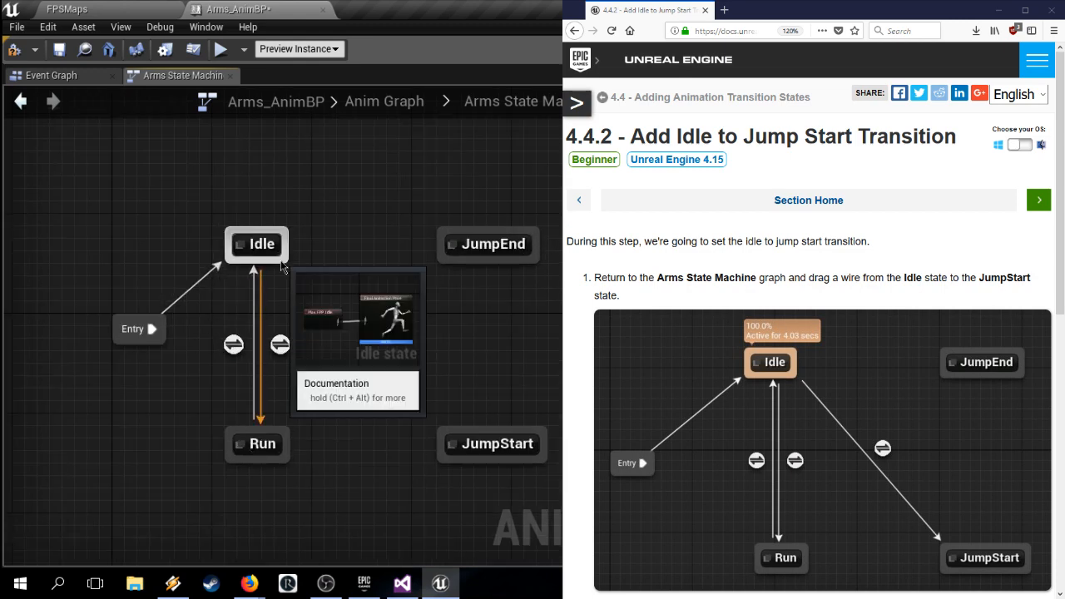
drag(269, 249, 459, 436)
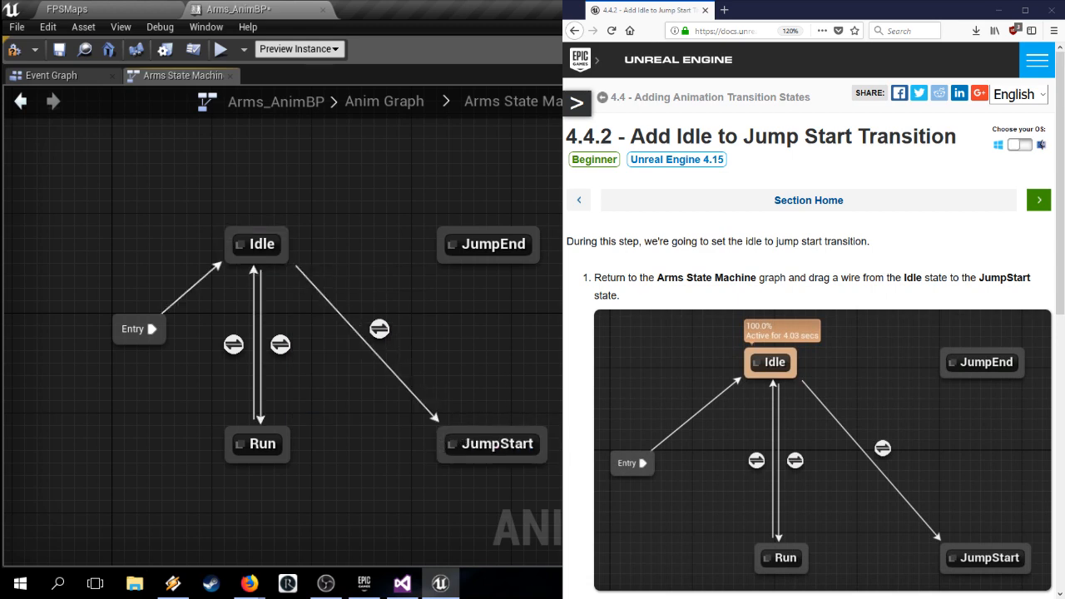
Step: In the Idle to JumpStart transition rule, add a Get IsFalling node and connect it to the Result node's Can Enter Transition input
scroll(807, 333, down, 10)
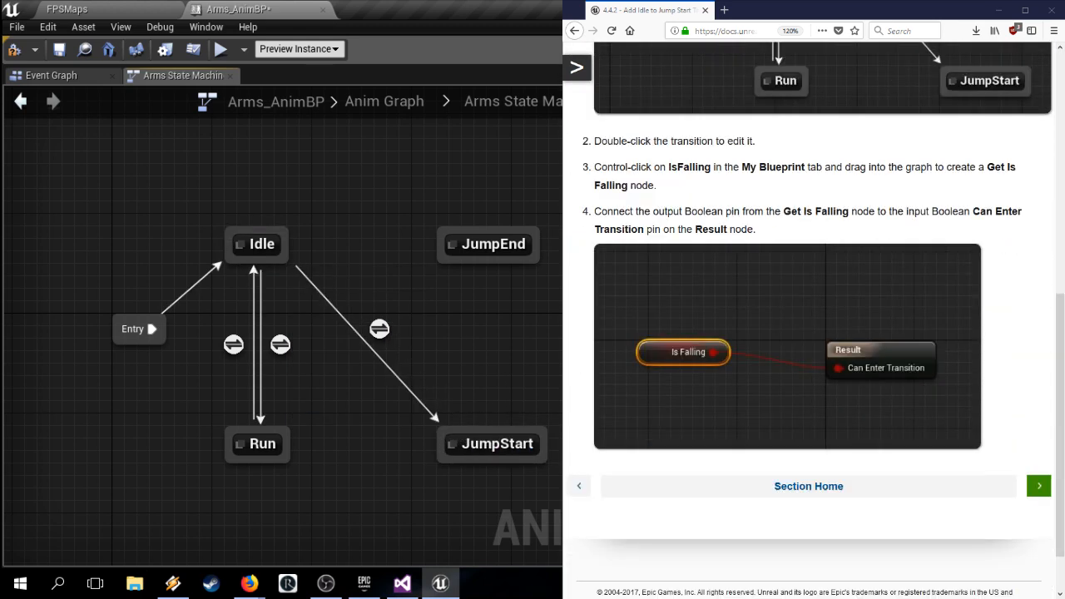
double_click(379, 329)
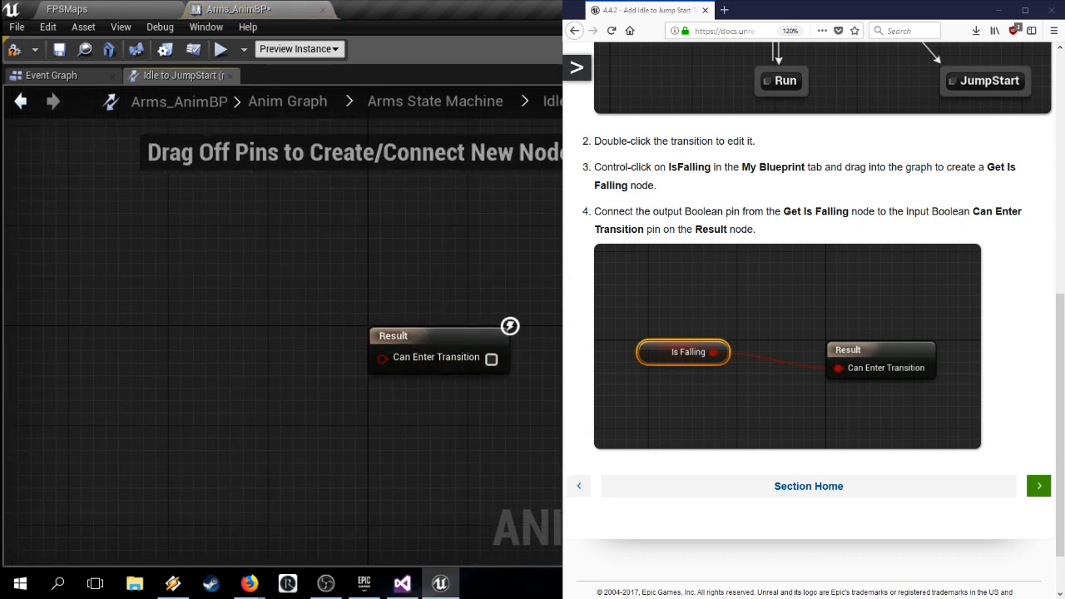
ctrl+drag(2, 340, 192, 361)
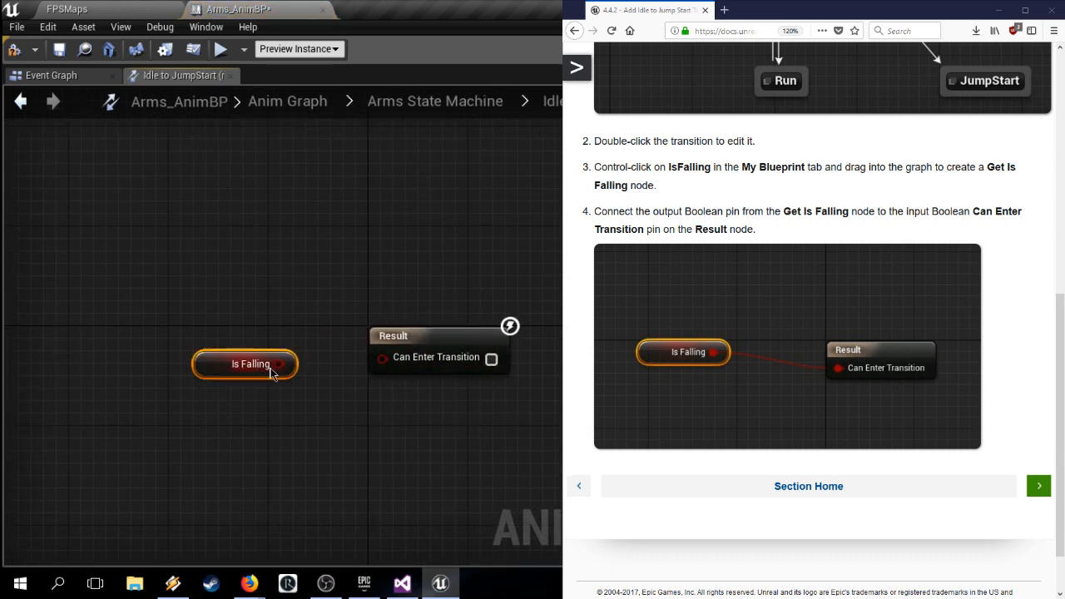
drag(278, 364, 428, 379)
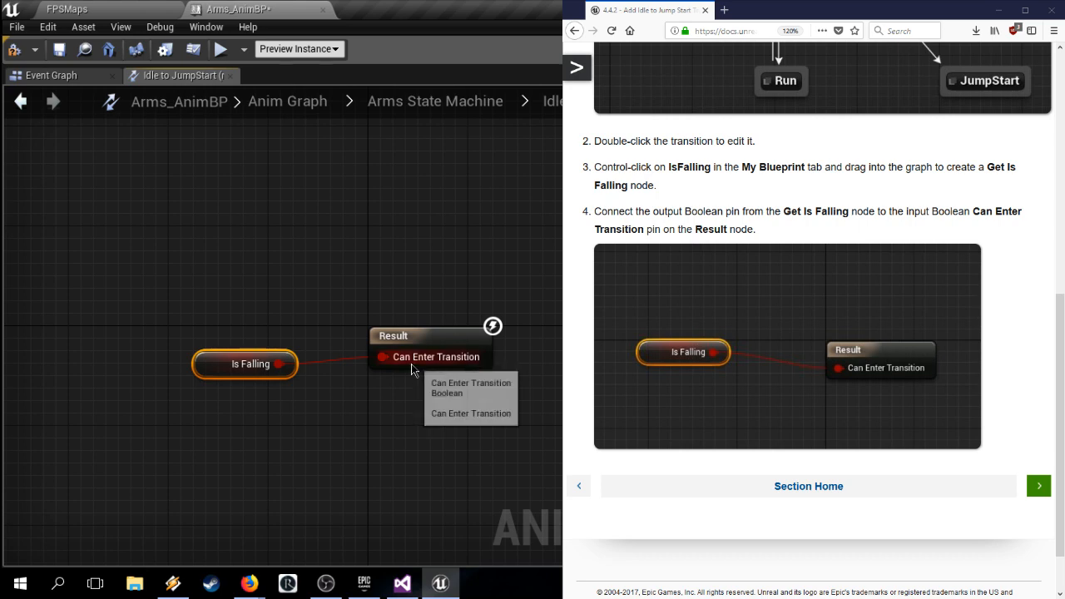
Step: Return to the Arms State Machine graph, open tutorial section 4.4.3 and create a transition from Run to JumpStart
click(464, 102)
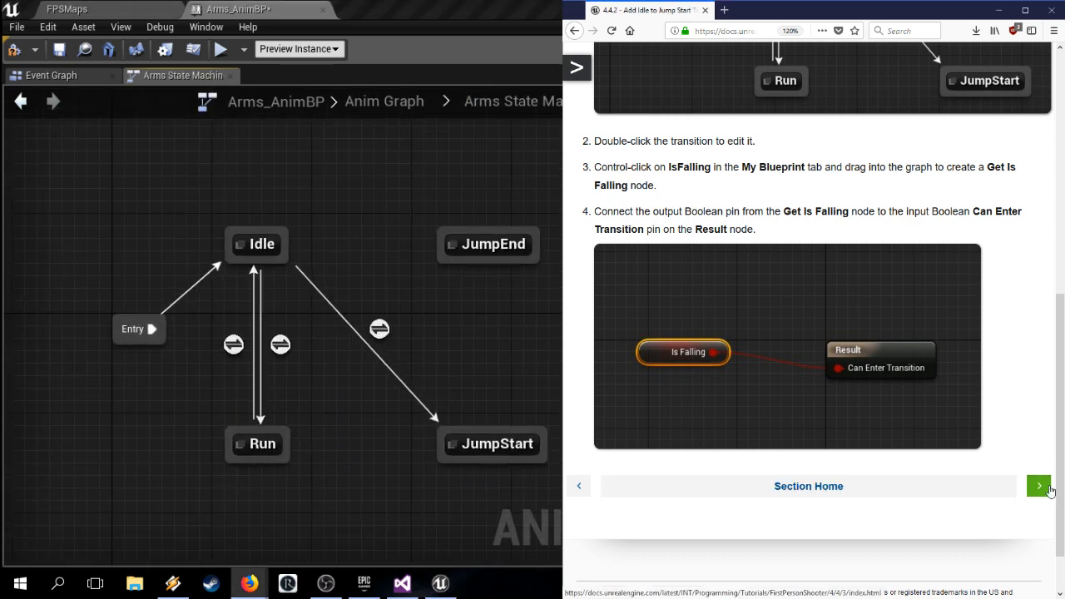
click(1039, 486)
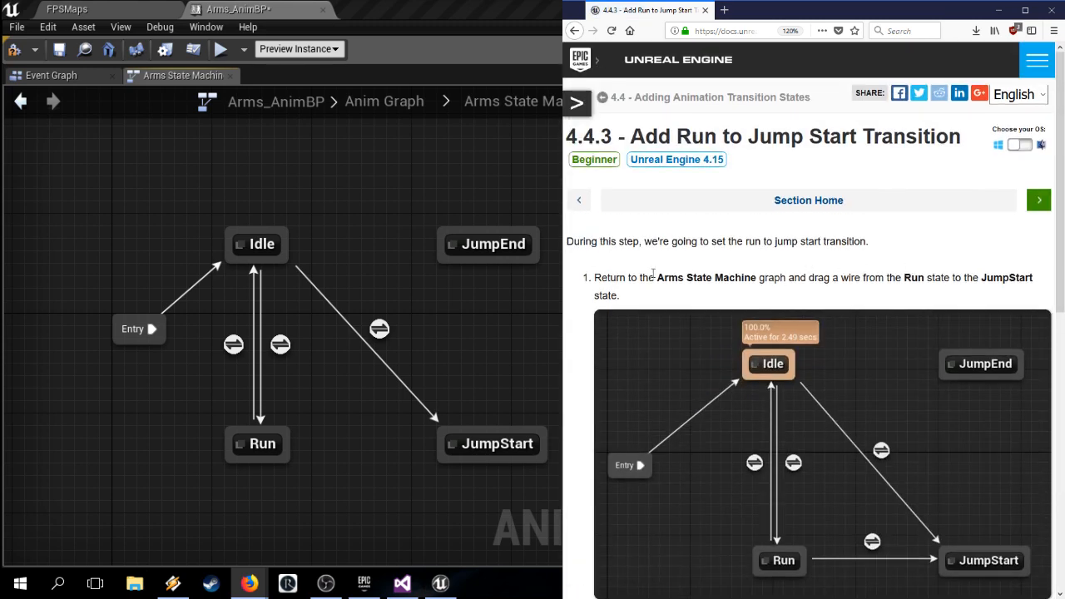
scroll(606, 262, down, 1)
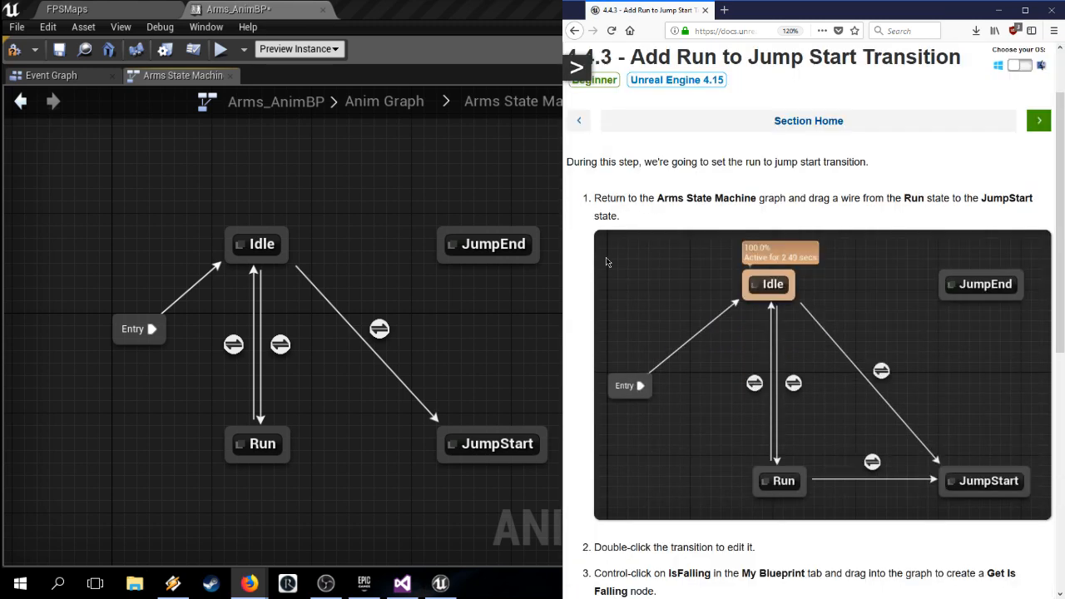
scroll(606, 262, down, 1)
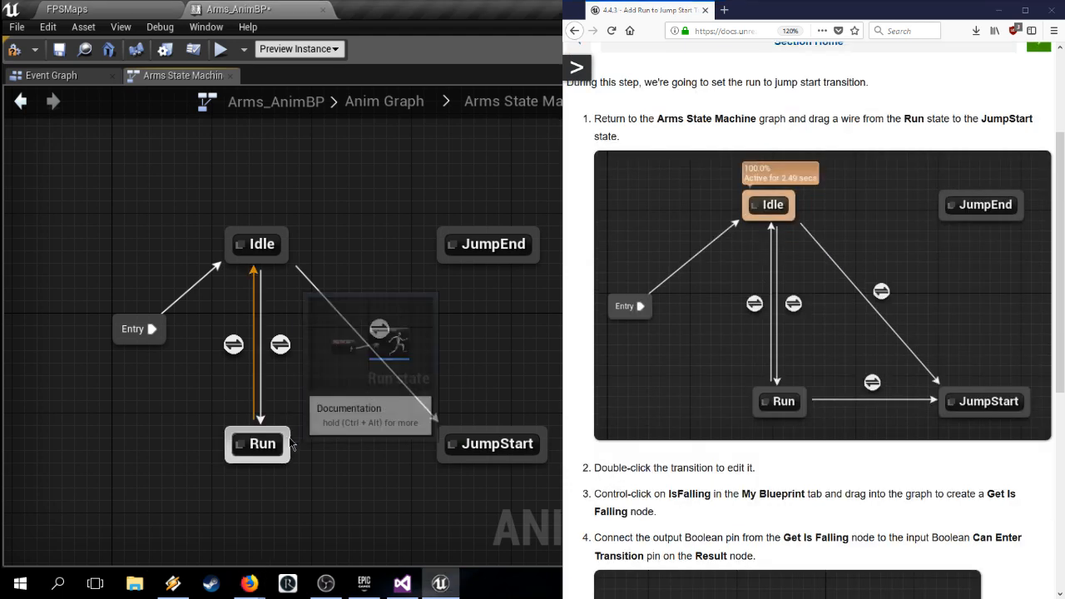
drag(292, 425, 447, 451)
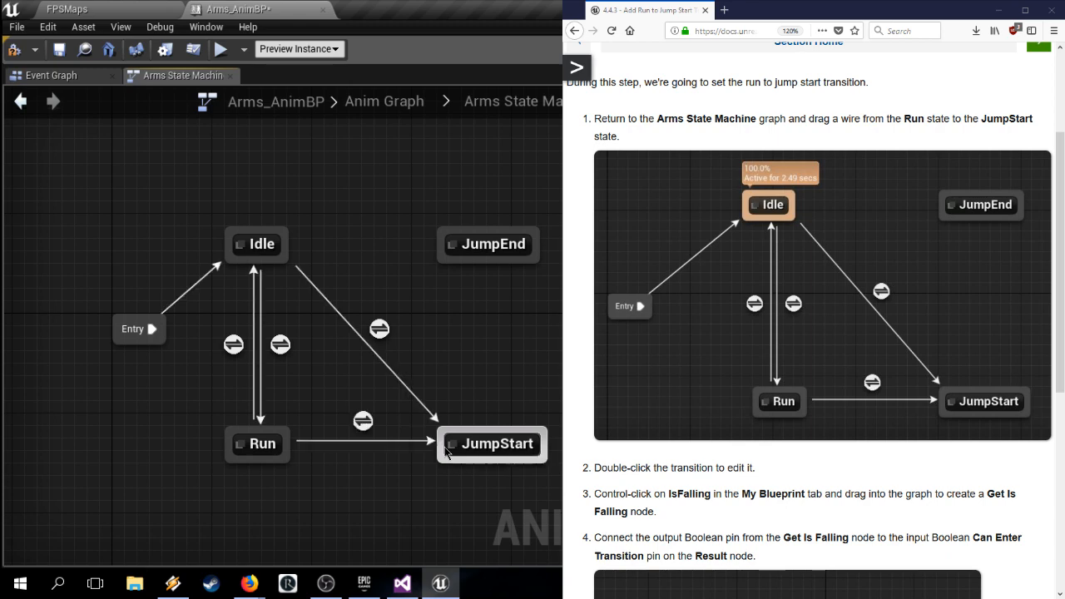
Step: In the Run to JumpStart transition rule, add a Get IsFalling node and connect it to the Result node's Can Enter Transition input
double_click(363, 421)
scroll(807, 292, down, 5)
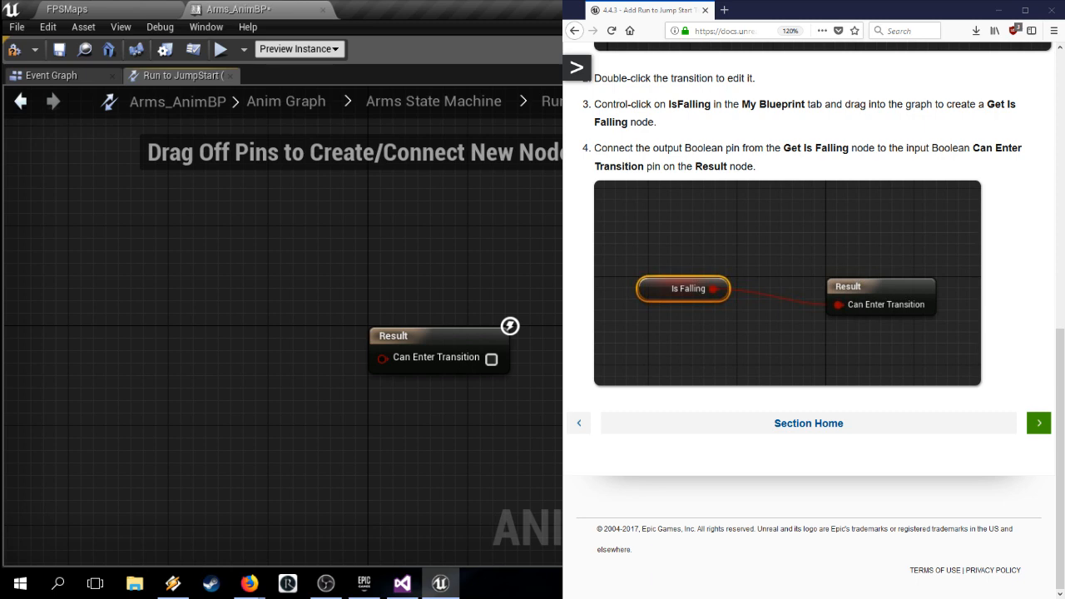
ctrl+drag(562, 499, 404, 366)
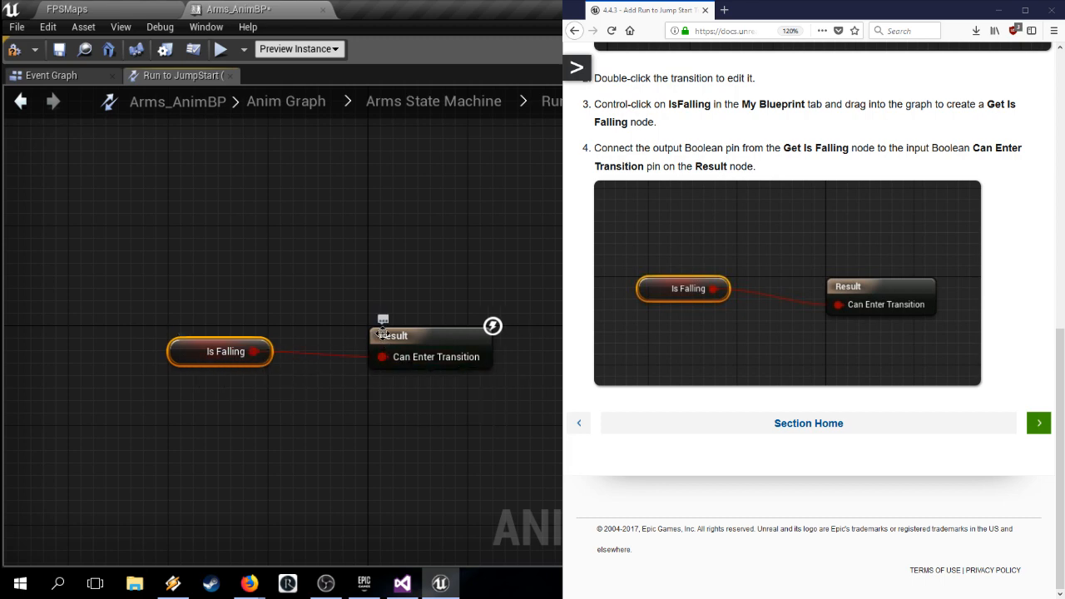
Step: Return to the Arms State Machine graph, open tutorial section 4.4.4 and create a transition from JumpStart to JumpLoop
click(473, 100)
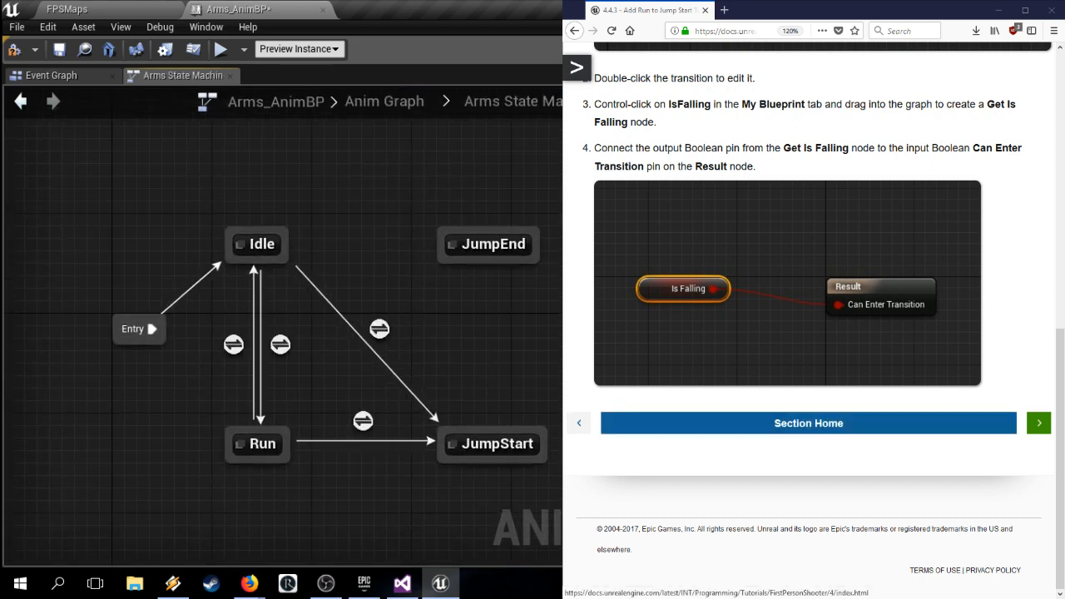
click(1035, 428)
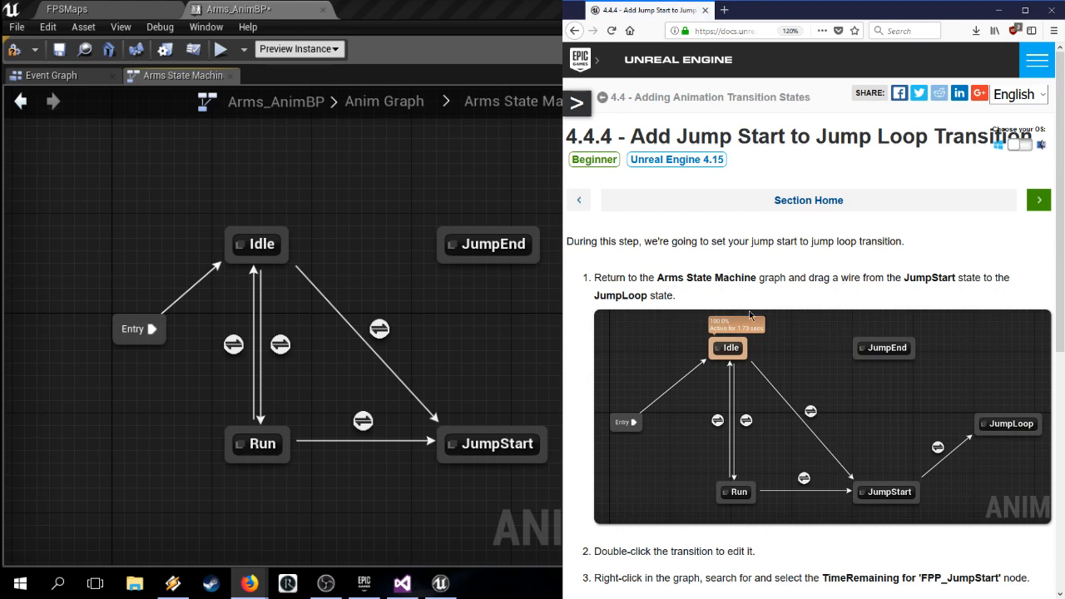
right_drag(545, 343, 210, 348)
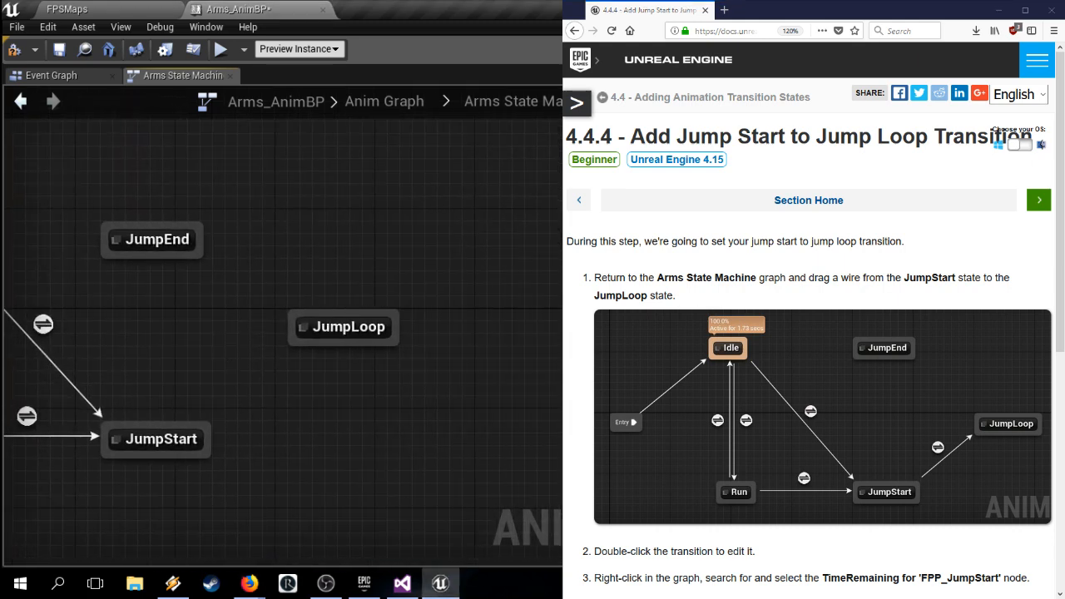
scroll(807, 333, down, 3)
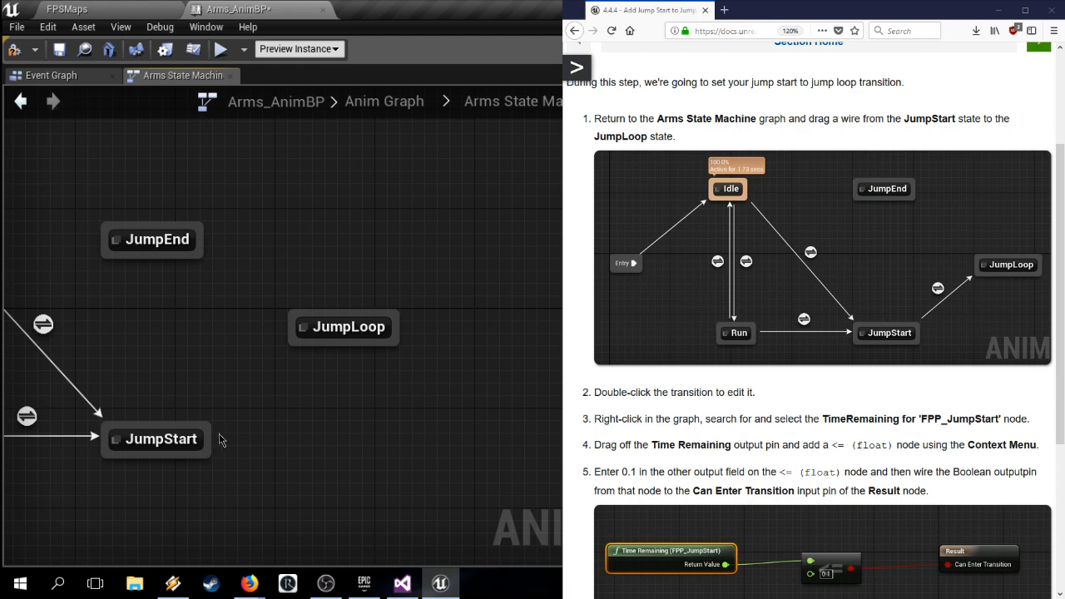
drag(220, 438, 308, 353)
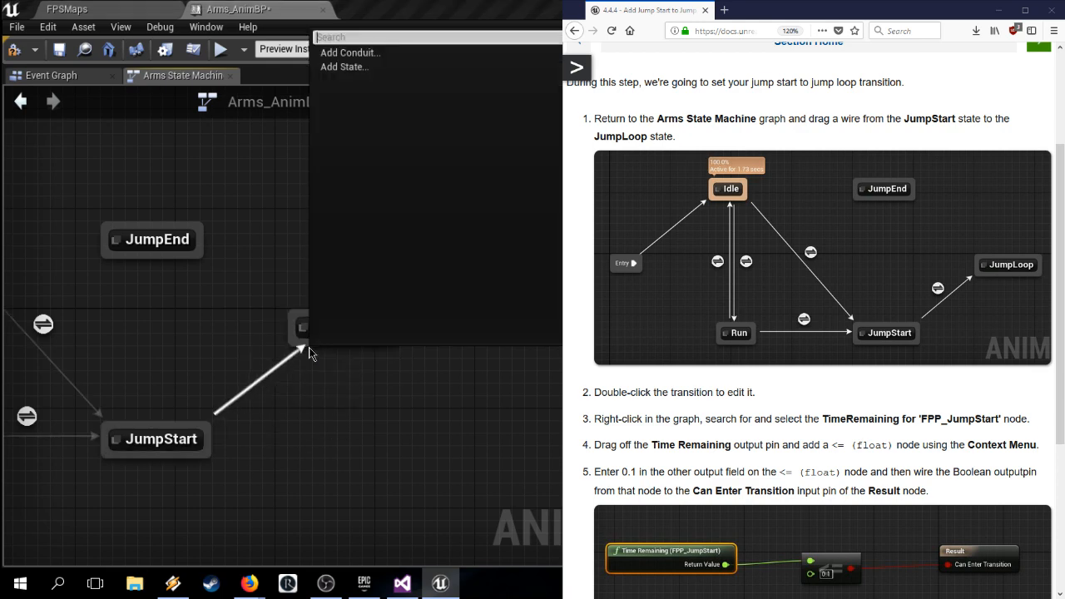
click(278, 368)
drag(222, 427, 317, 333)
click(323, 356)
drag(191, 422, 287, 349)
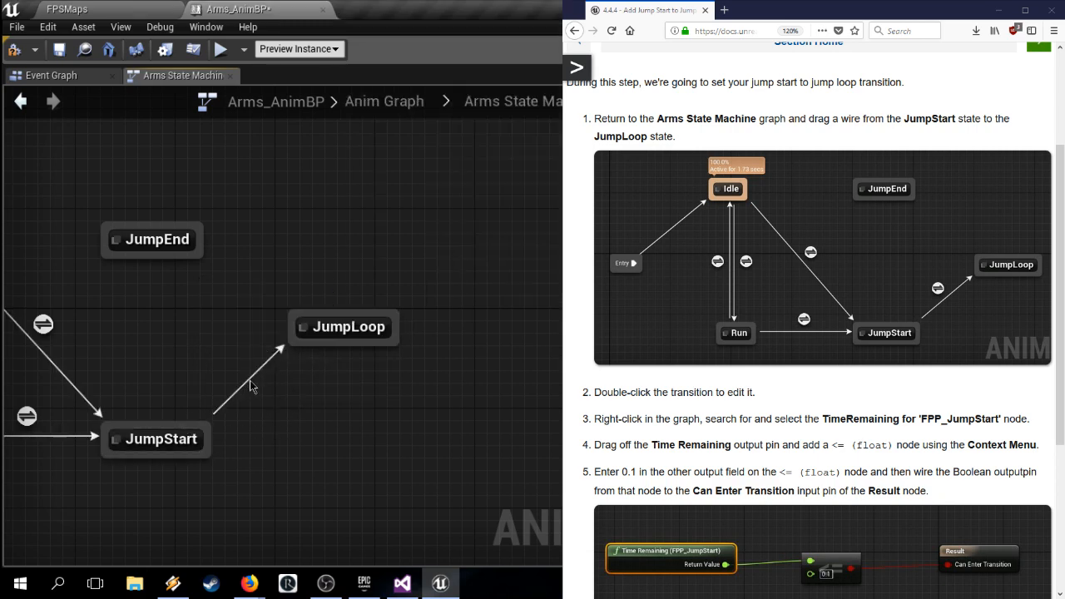
Step: In the JumpStart to JumpLoop transition rule, add a Time Remaining (FPP_JumpStart) node and place it well clear of the Result node
right_drag(250, 386, 375, 411)
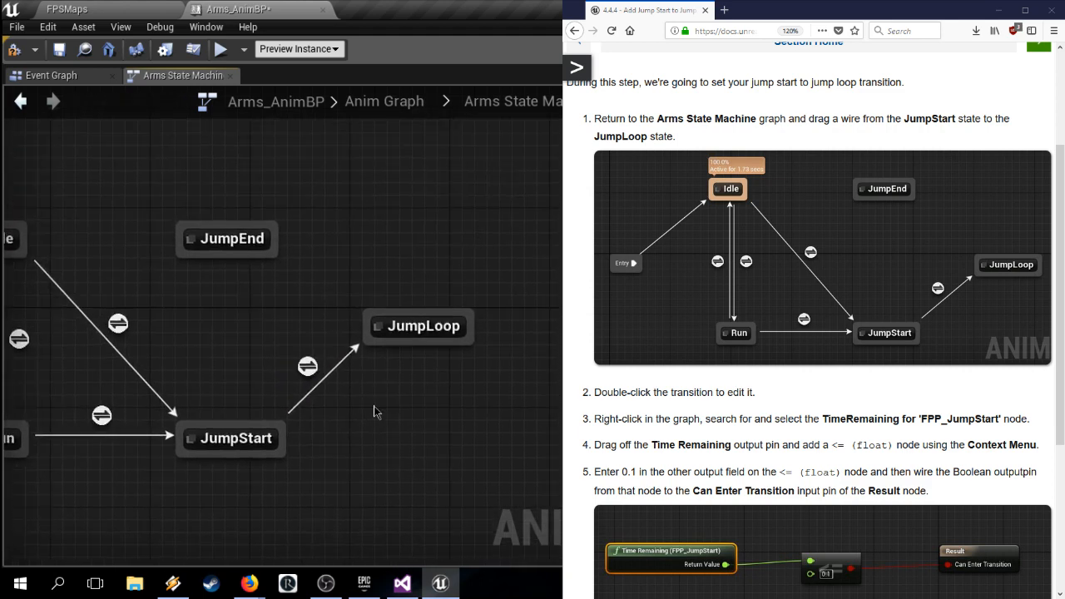
double_click(311, 371)
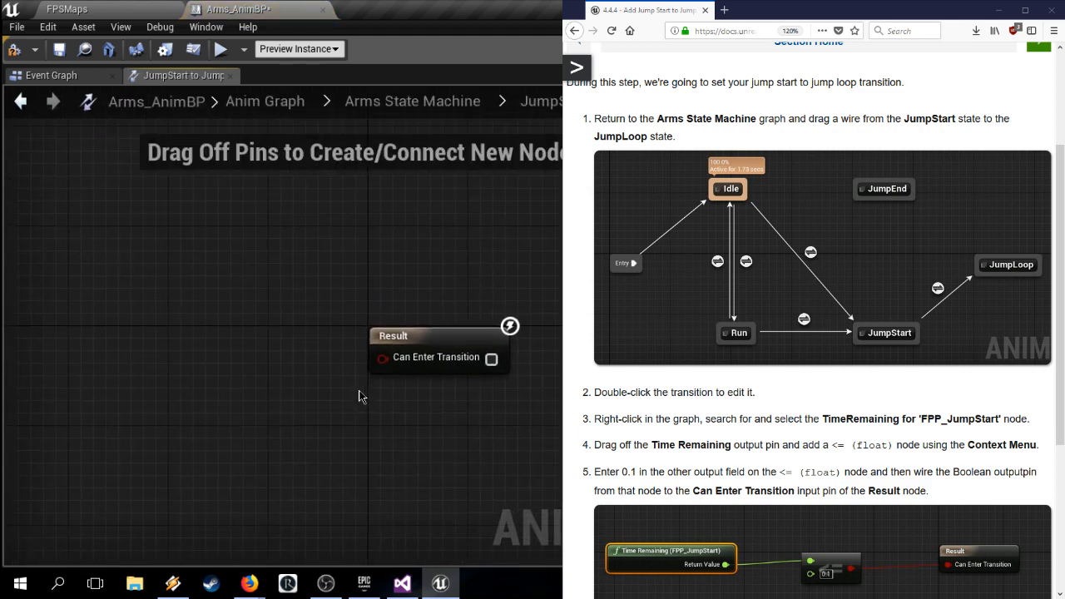
scroll(812, 316, down, 5)
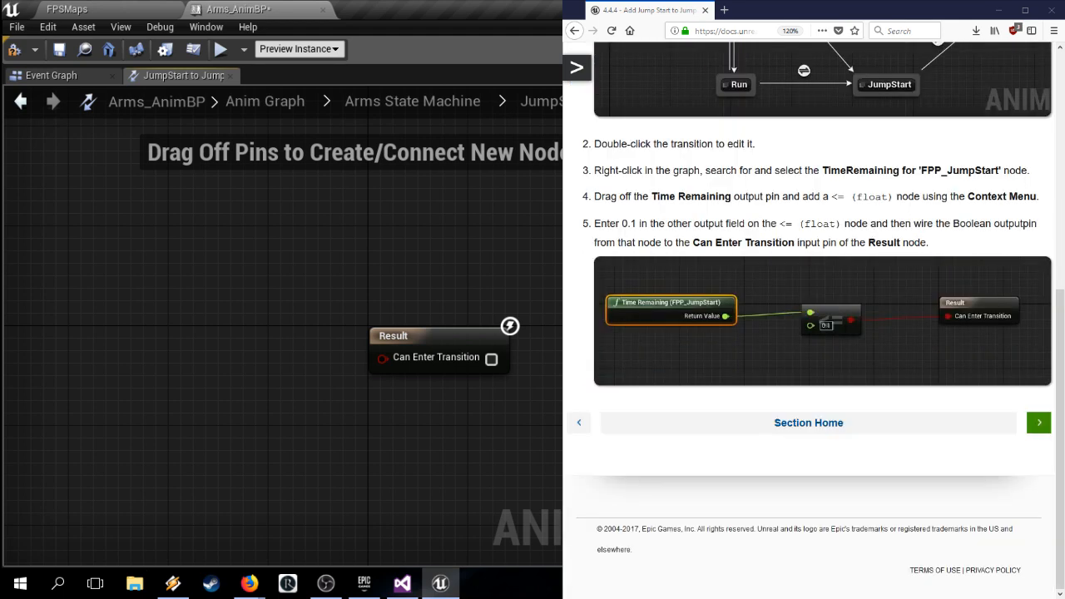
right_click(73, 296)
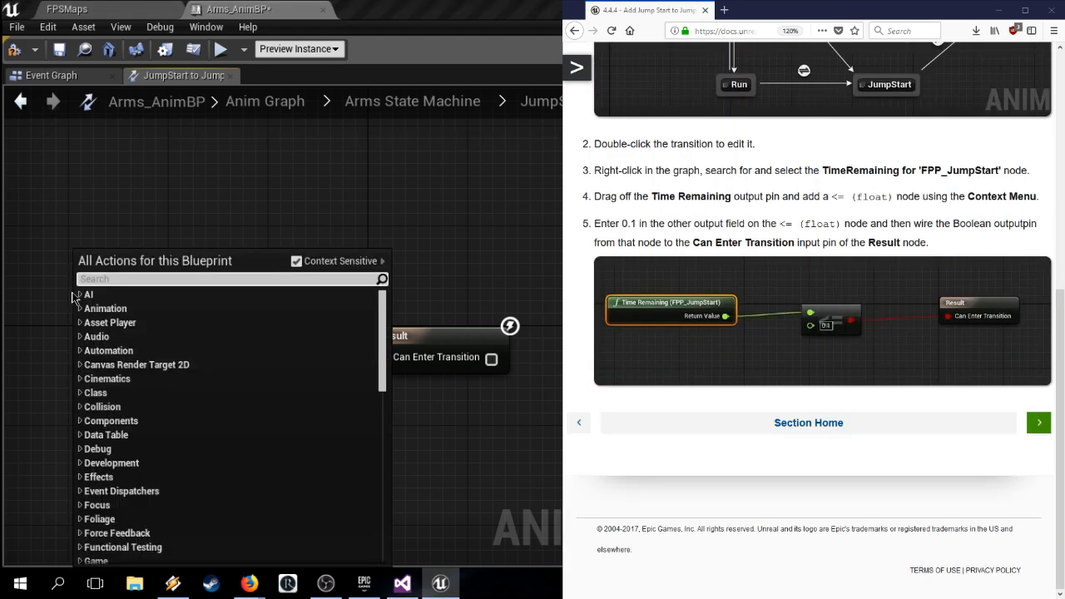
text(T)
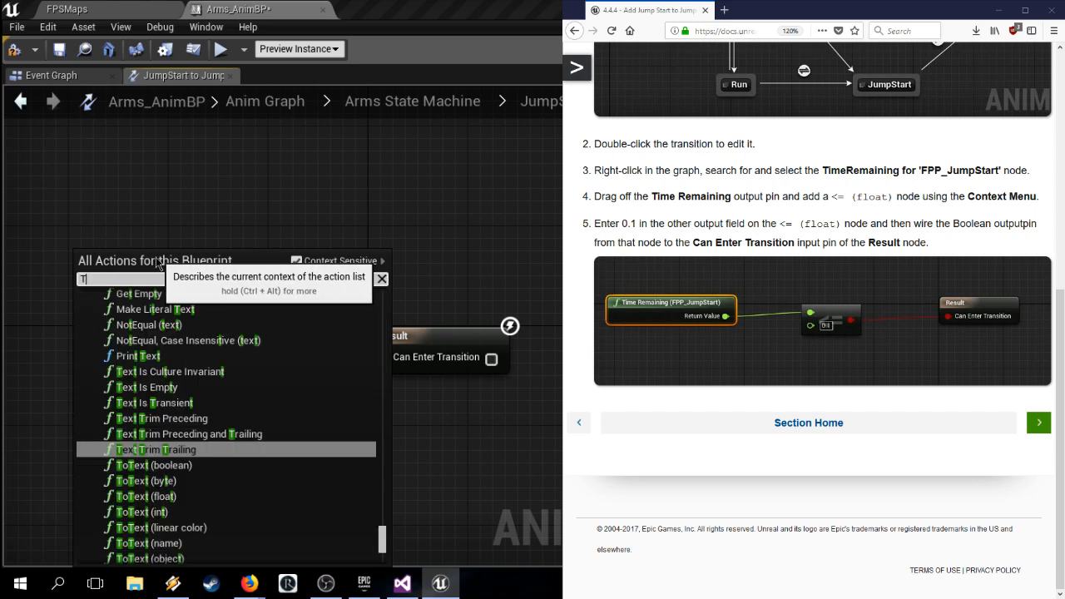
text(ime Remaining)
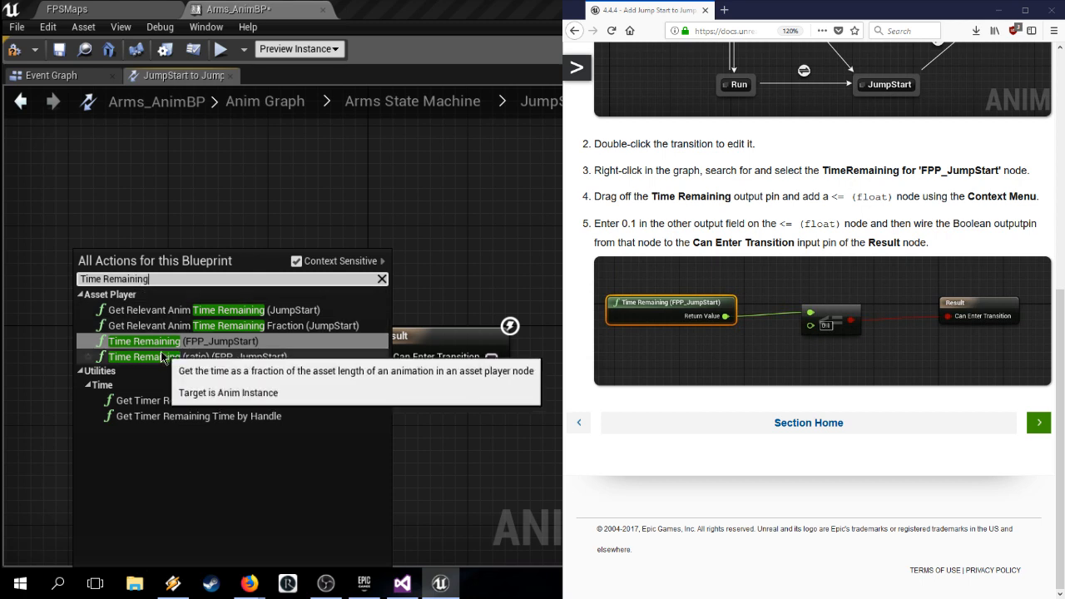
click(231, 348)
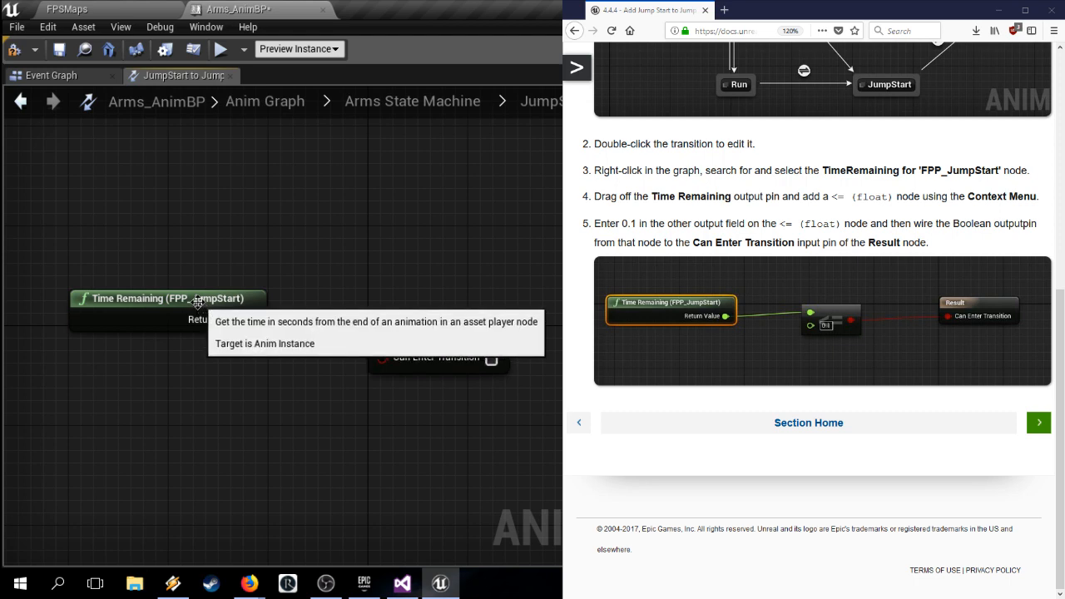
right_drag(200, 408, 413, 401)
drag(393, 308, 217, 348)
right_drag(359, 407, 255, 411)
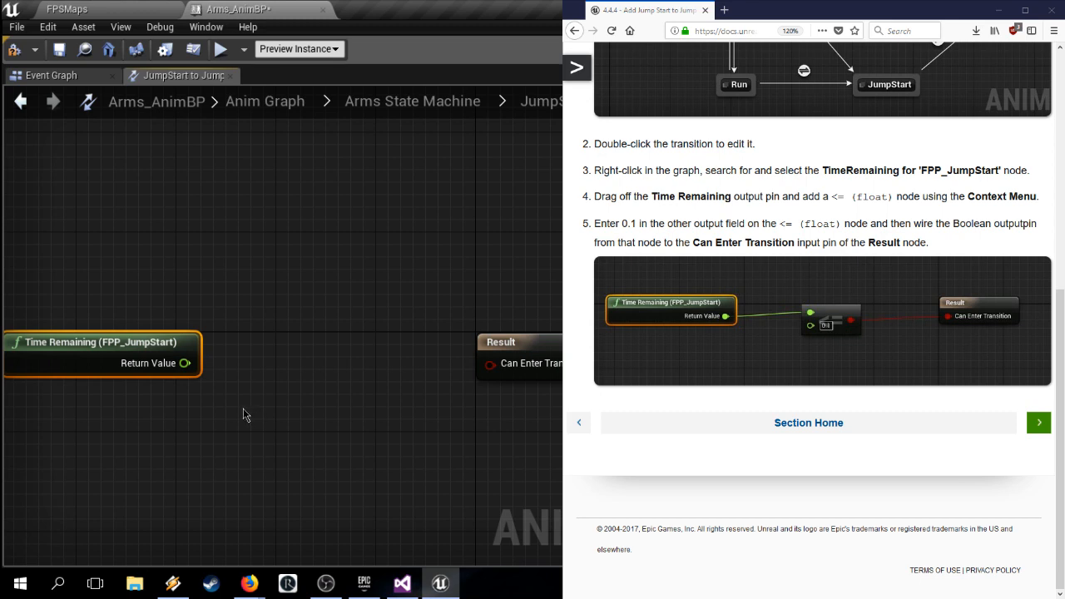
Step: Feed the Time Remaining return value into a float <= float node compared with 0.1, and connect its output to Can Enter Transition
drag(173, 366, 251, 360)
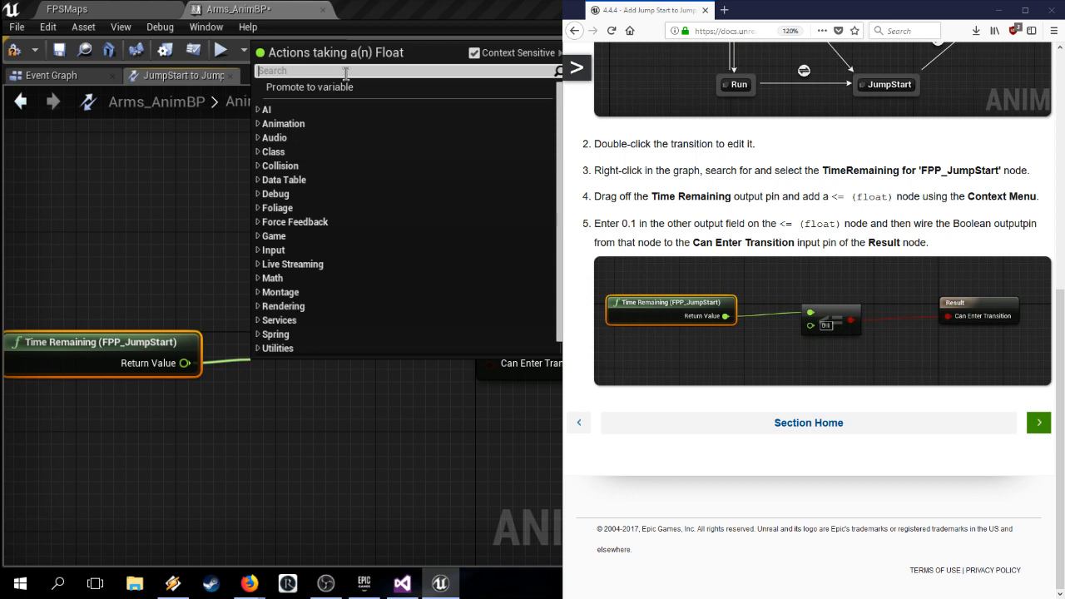
text(<=)
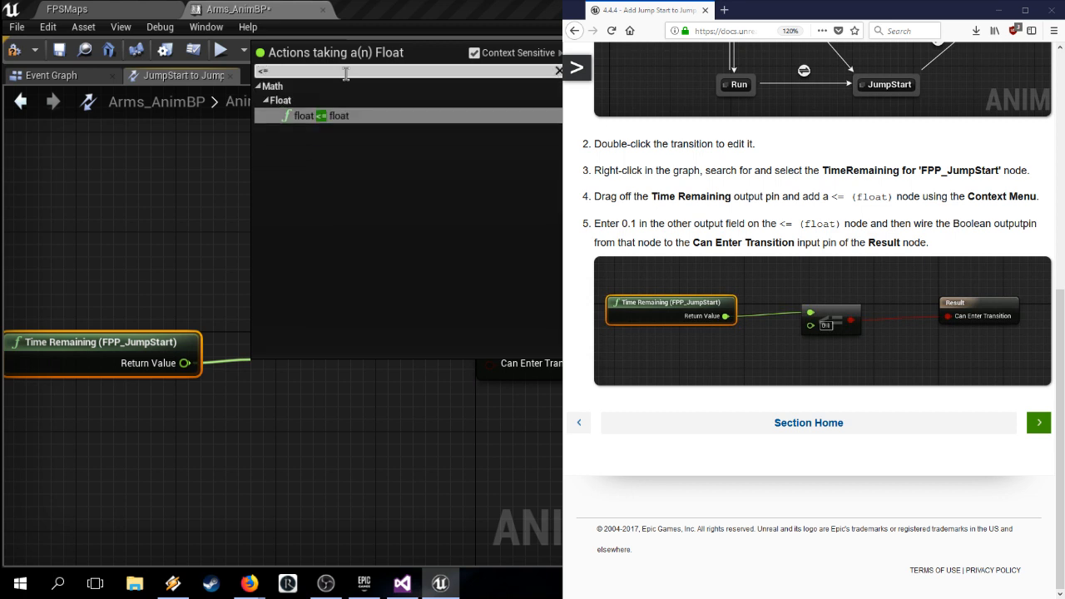
click(333, 118)
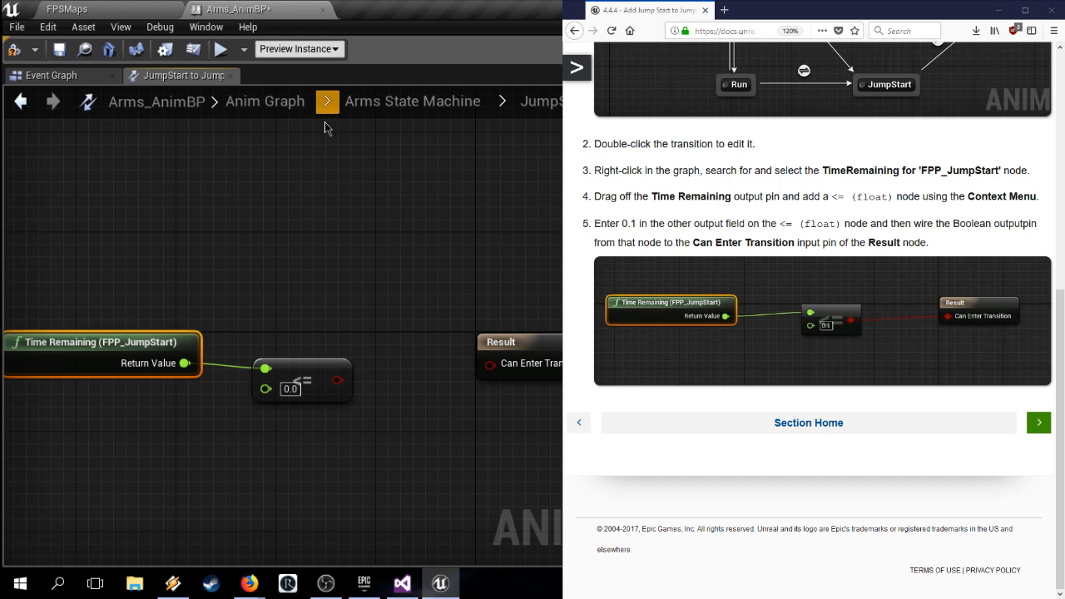
drag(299, 367, 300, 355)
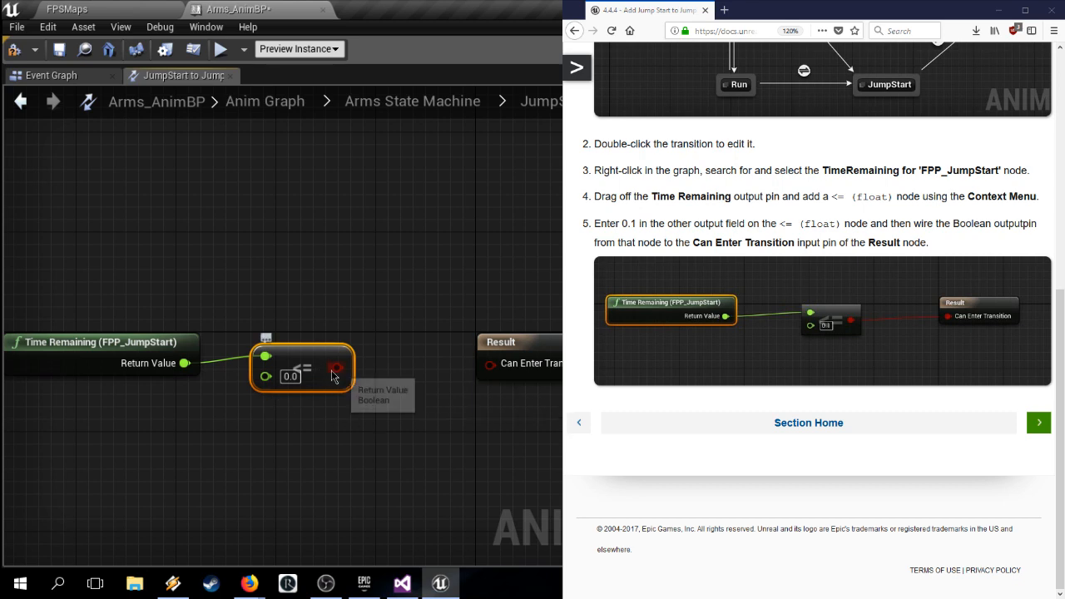
drag(337, 367, 520, 370)
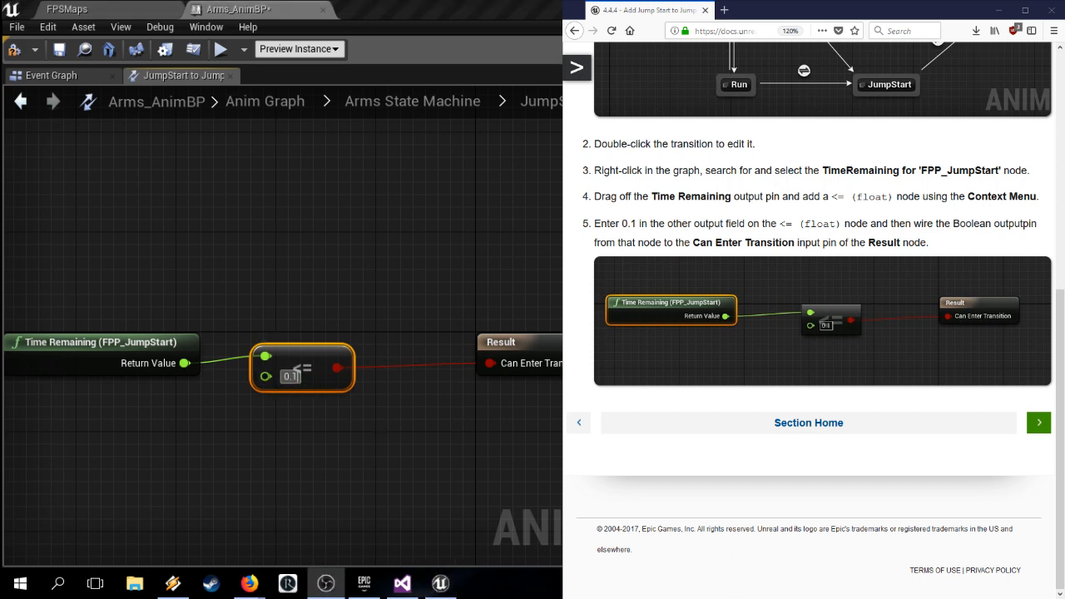
click(610, 223)
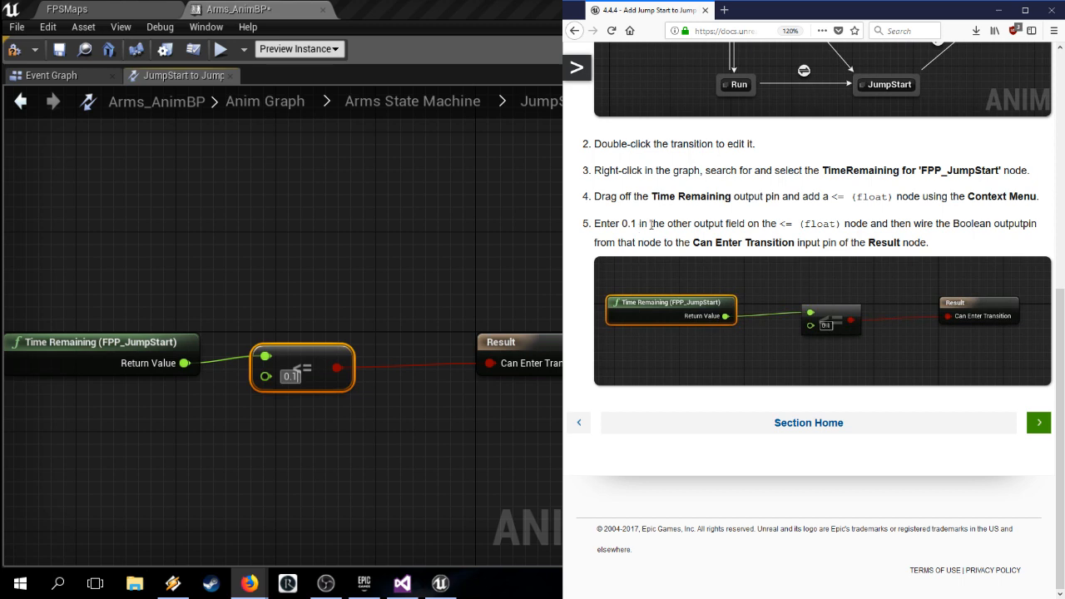
drag(742, 226, 797, 225)
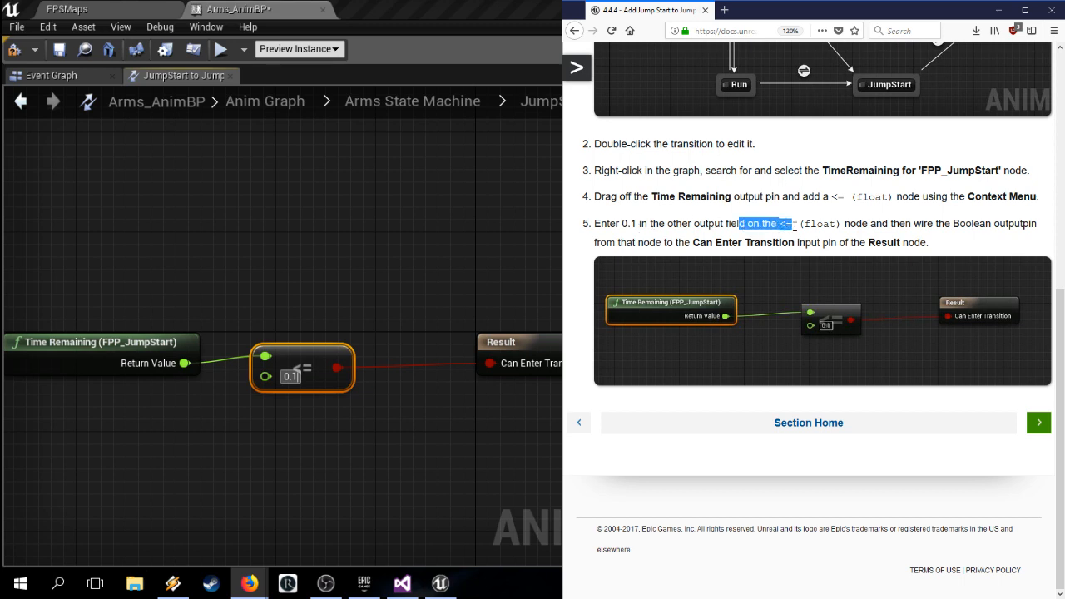
click(782, 226)
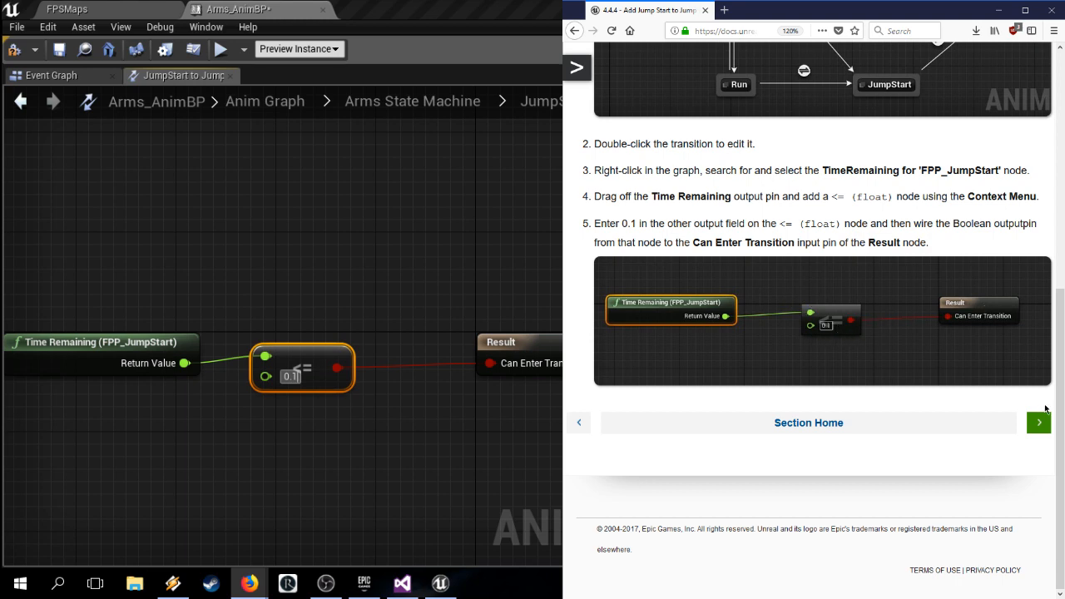
Step: Open tutorial section 4.4.5, return to the Arms State Machine graph and create a transition from JumpLoop to JumpEnd
click(1034, 431)
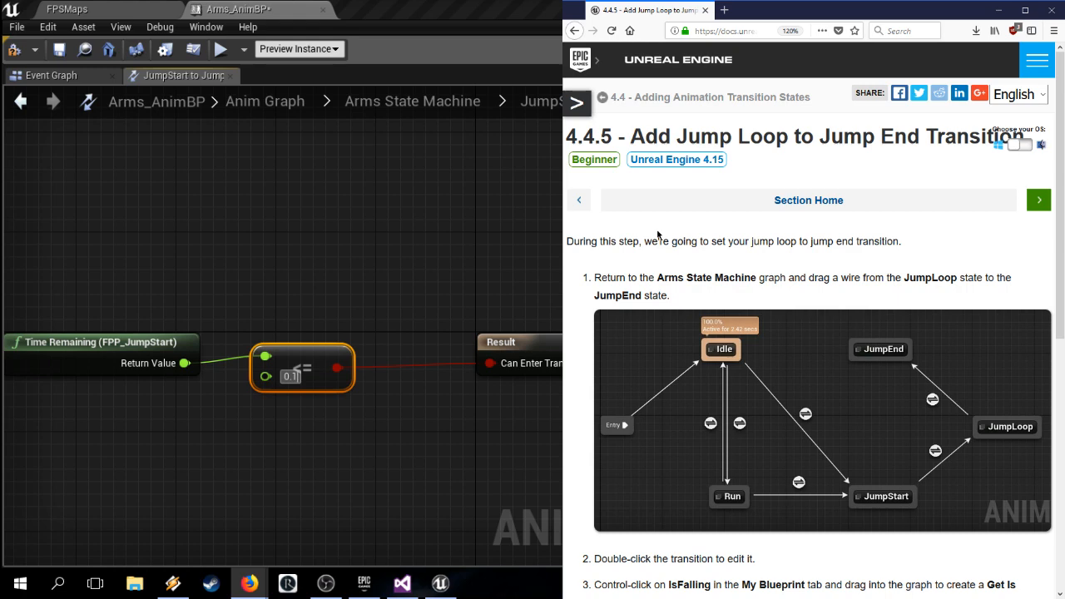
click(439, 100)
right_drag(549, 254, 435, 248)
drag(481, 326, 373, 268)
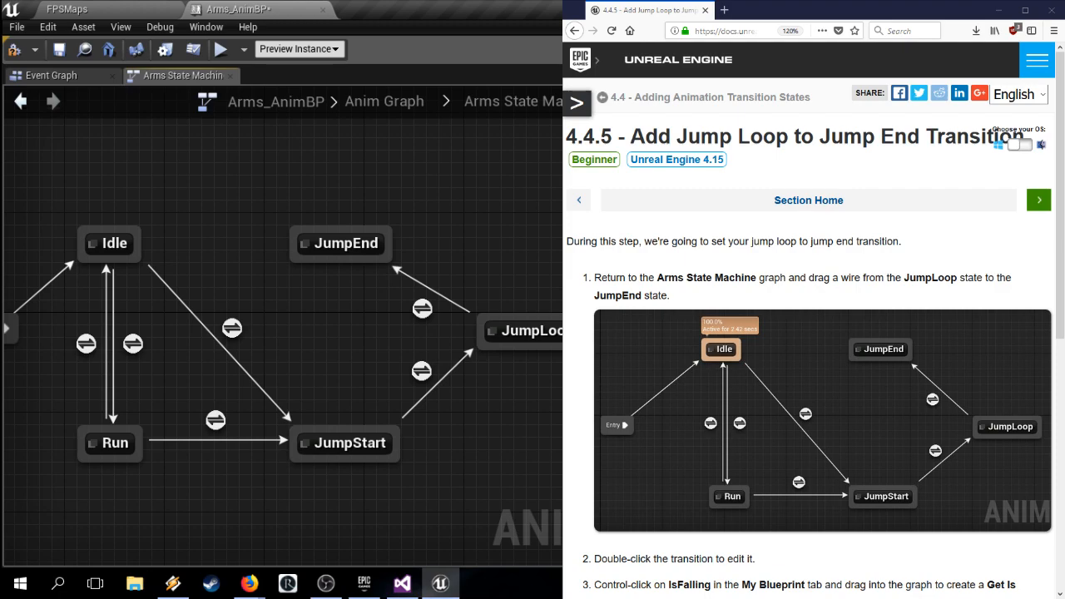
Step: Following section 4.4.5, open the JumpLoop to JumpEnd transition rule and add a Get IsFalling node to its graph
click(599, 256)
scroll(599, 256, down, 2)
scroll(600, 265, down, 3)
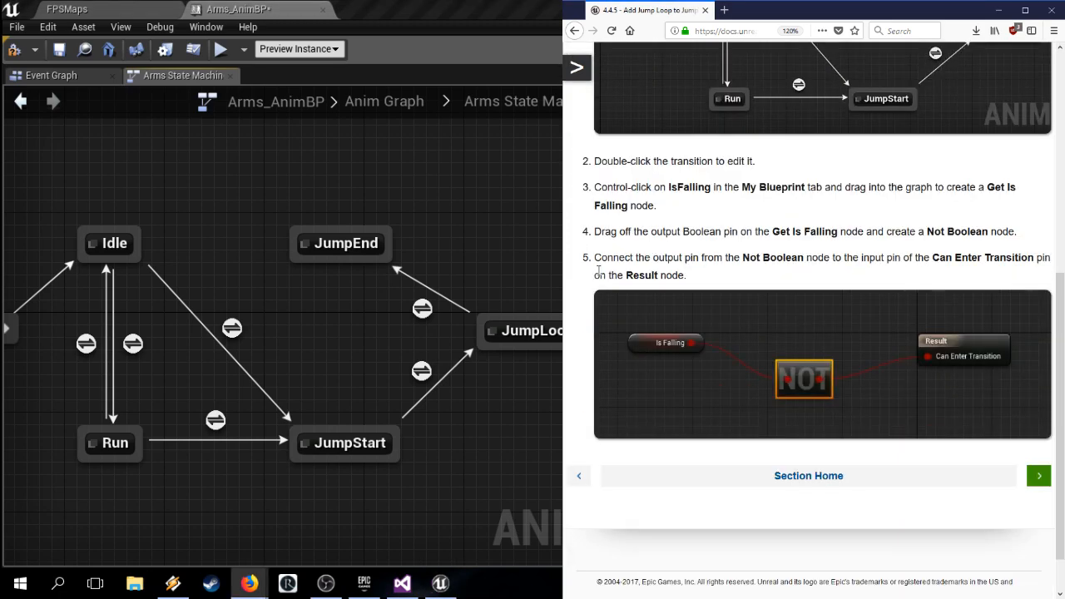
double_click(422, 308)
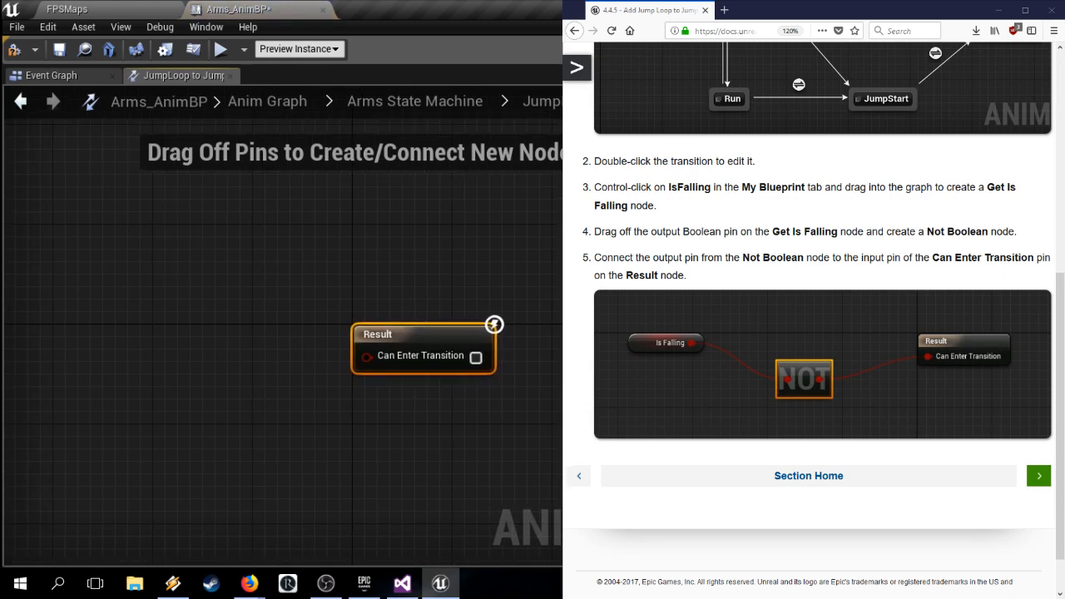
ctrl+drag(559, 514, 55, 344)
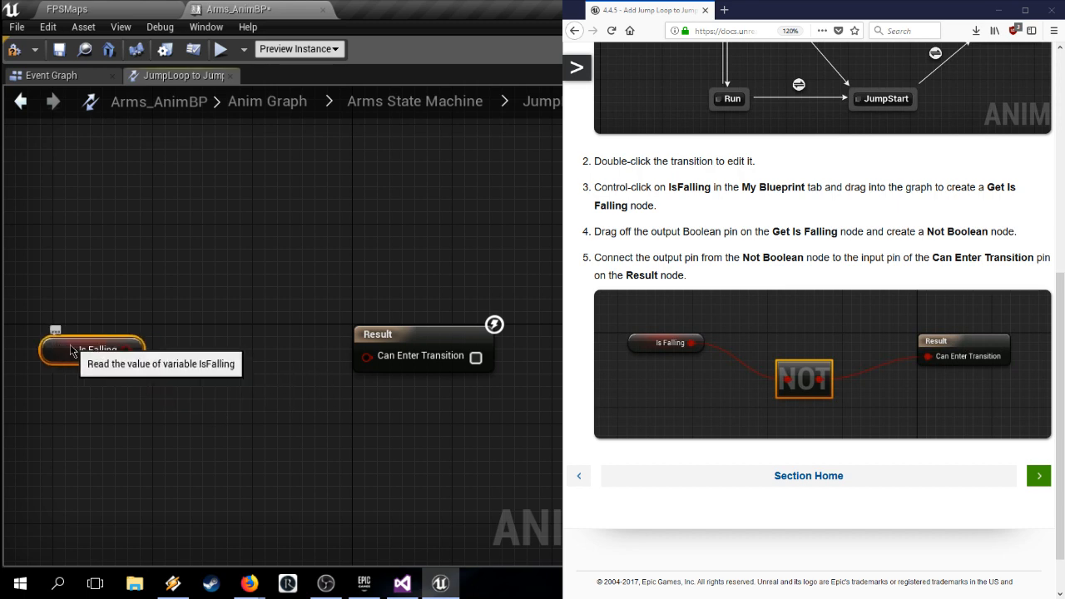
drag(125, 349, 221, 383)
click(337, 101)
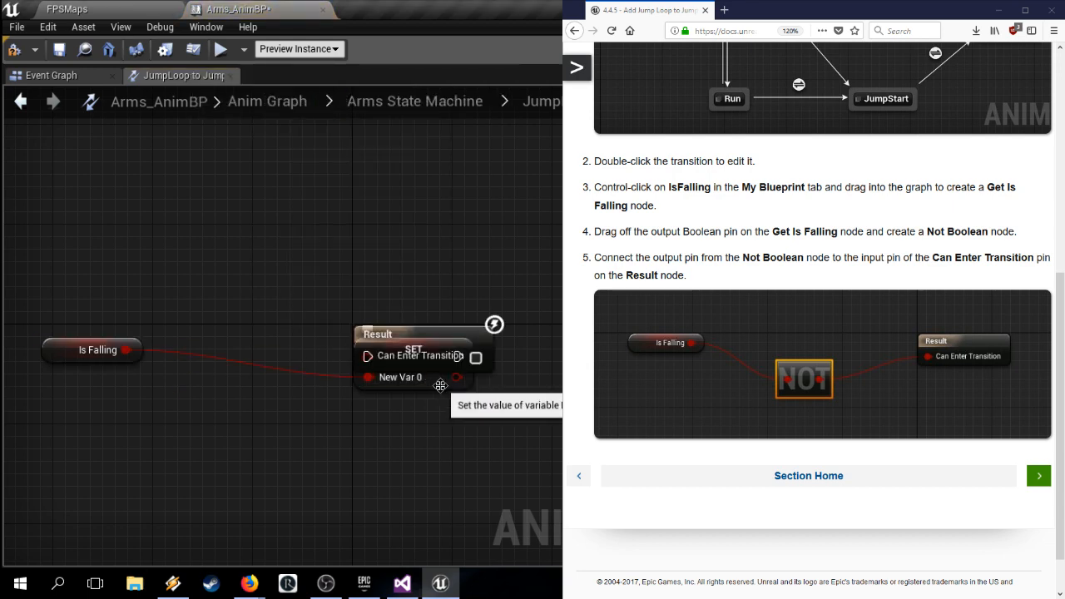
key(ctrl+z)
Step: Create a NOT Boolean node from the Is Falling output and connect it to the Result node's Can Enter Transition input
drag(127, 350, 206, 376)
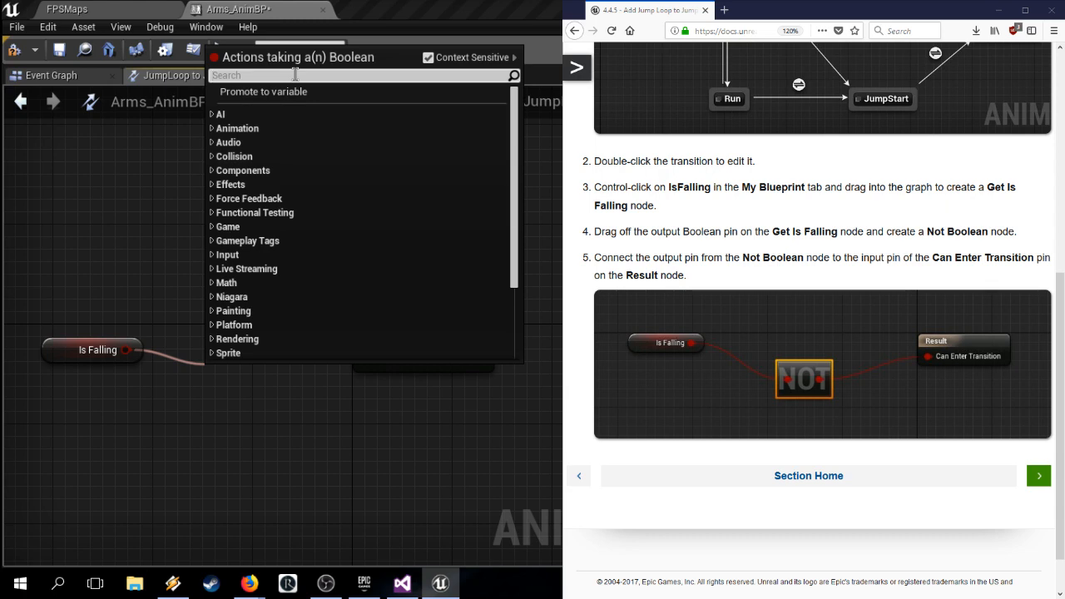
text(not)
click(279, 117)
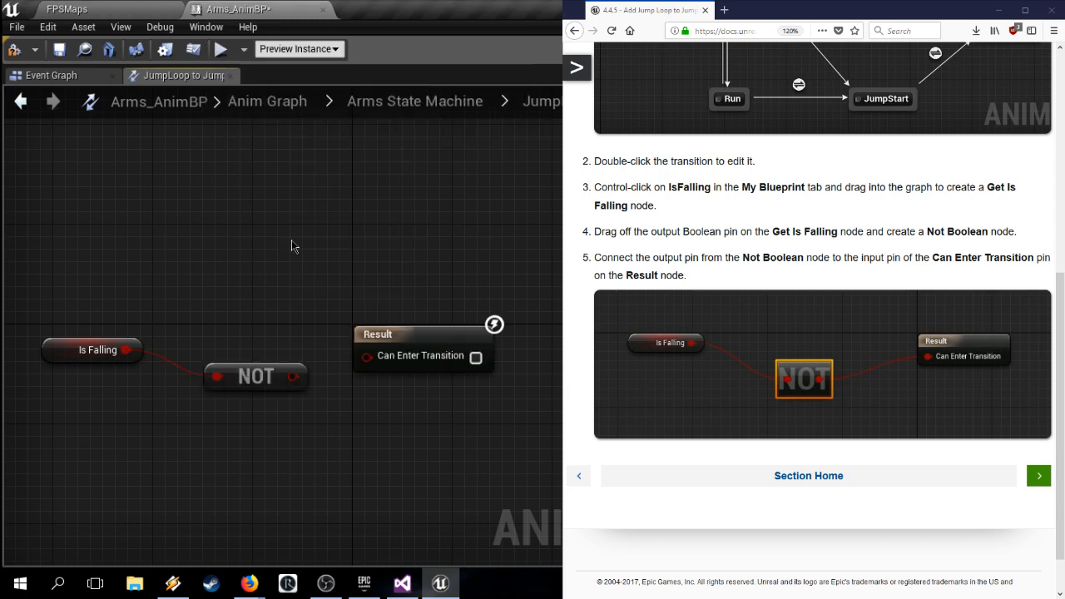
drag(268, 376, 383, 376)
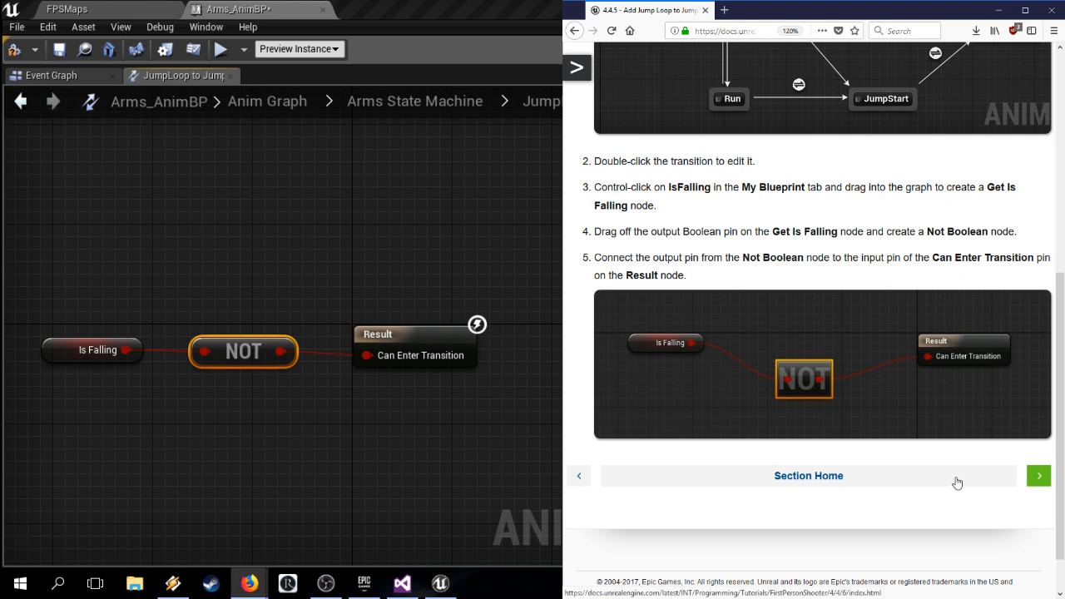
Step: Open tutorial section 4.4.6, return to the Arms State Machine graph and create a transition from JumpEnd to Idle
click(925, 470)
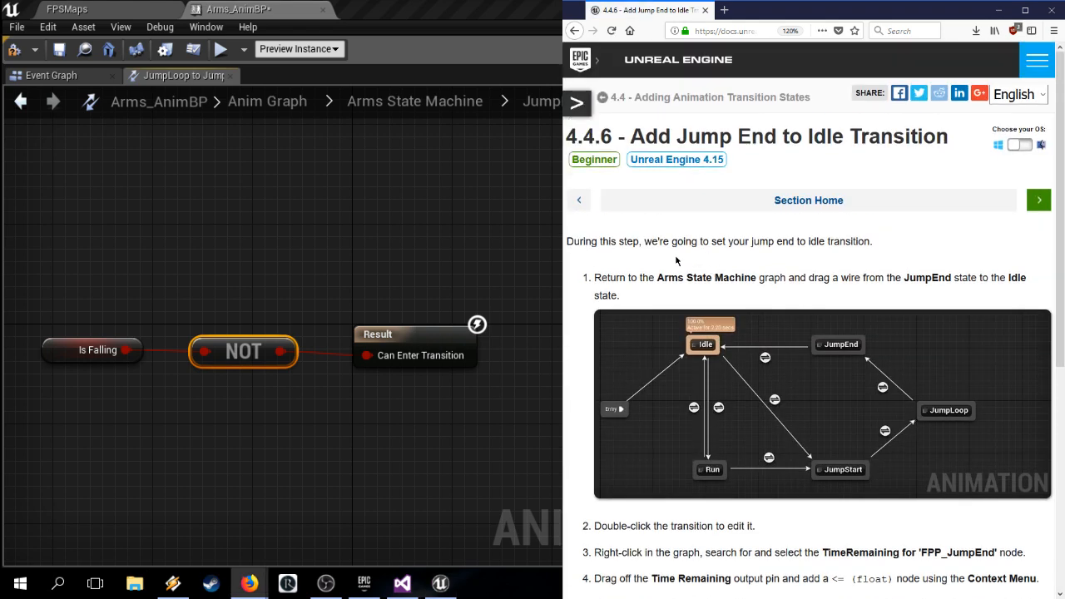
click(437, 101)
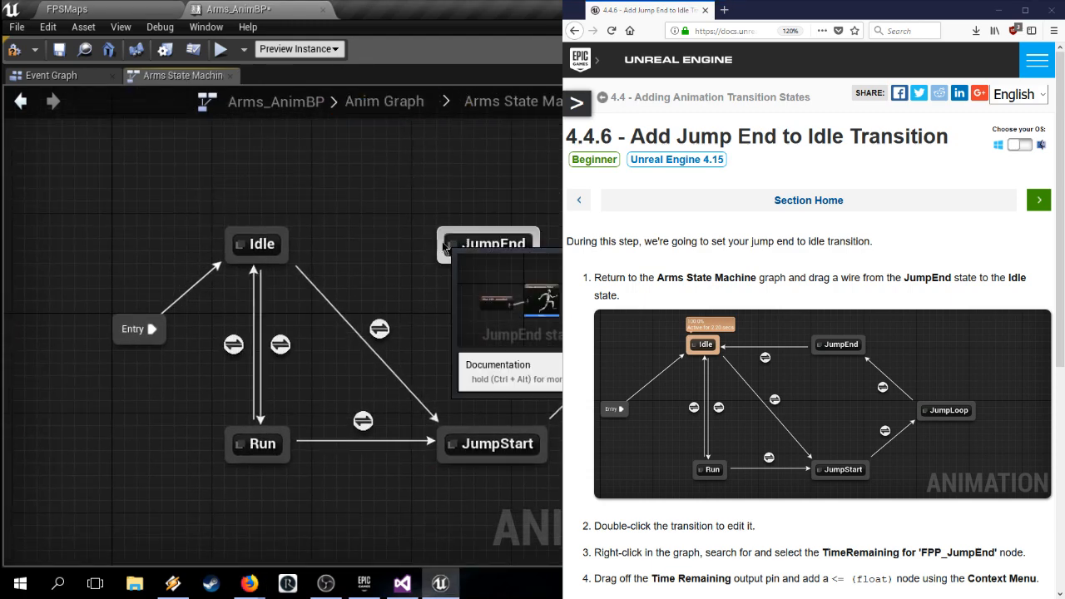
drag(455, 249, 284, 250)
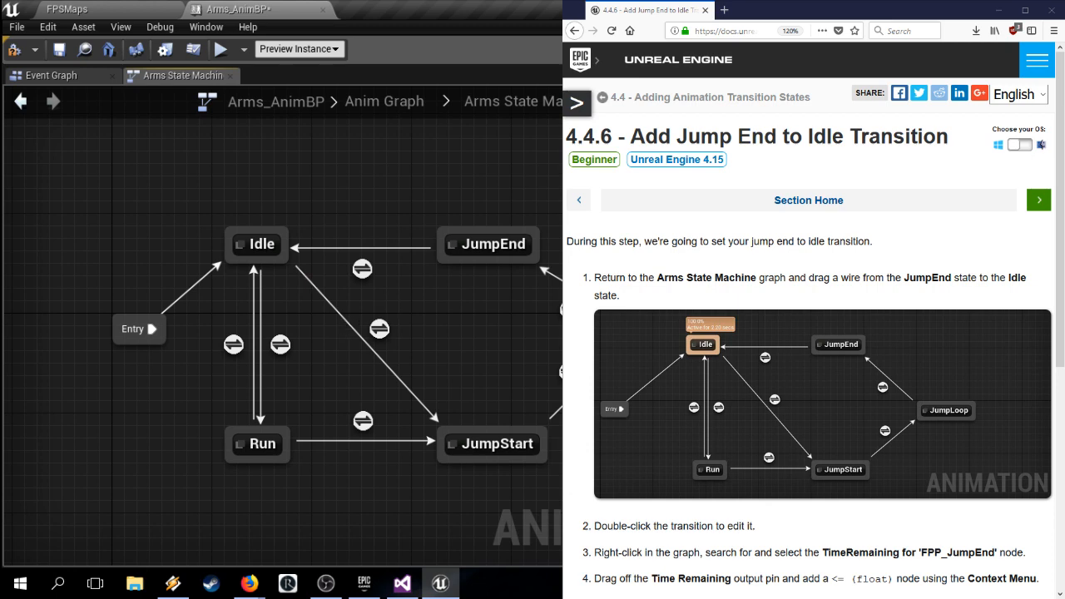
scroll(814, 333, down, 4)
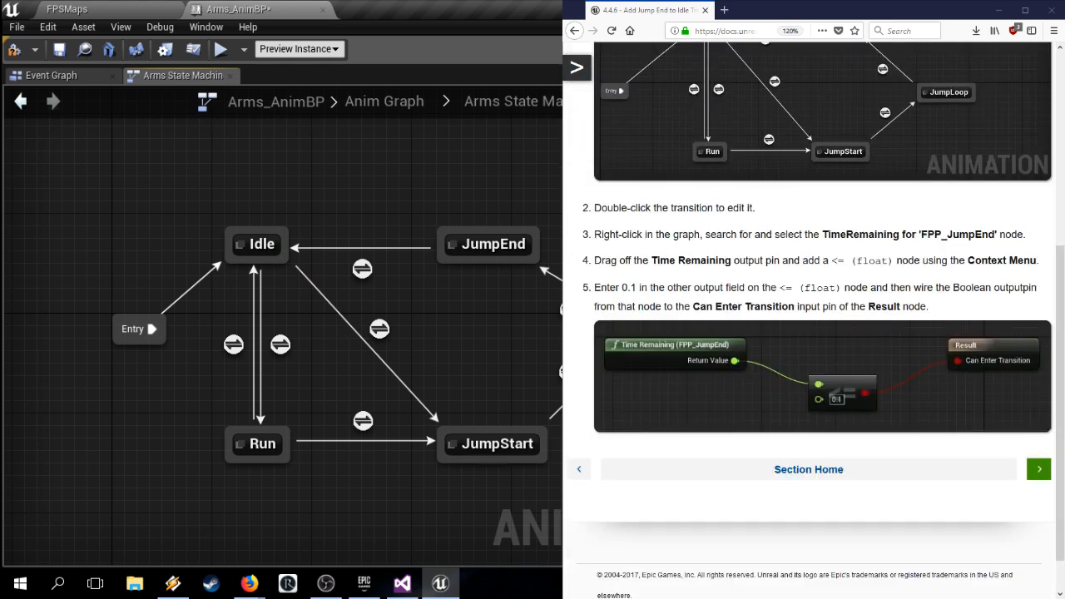
Step: Open the JumpEnd to Idle transition rule and place a Time Remaining (FPP_JumpEnd) node to the left of the Result node
double_click(362, 272)
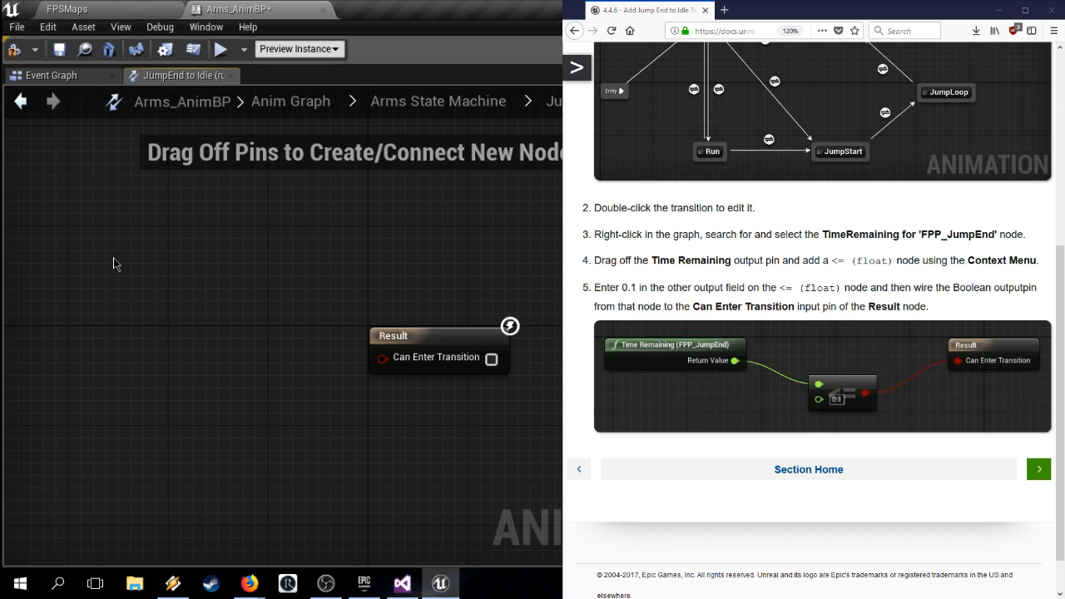
right_click(41, 332)
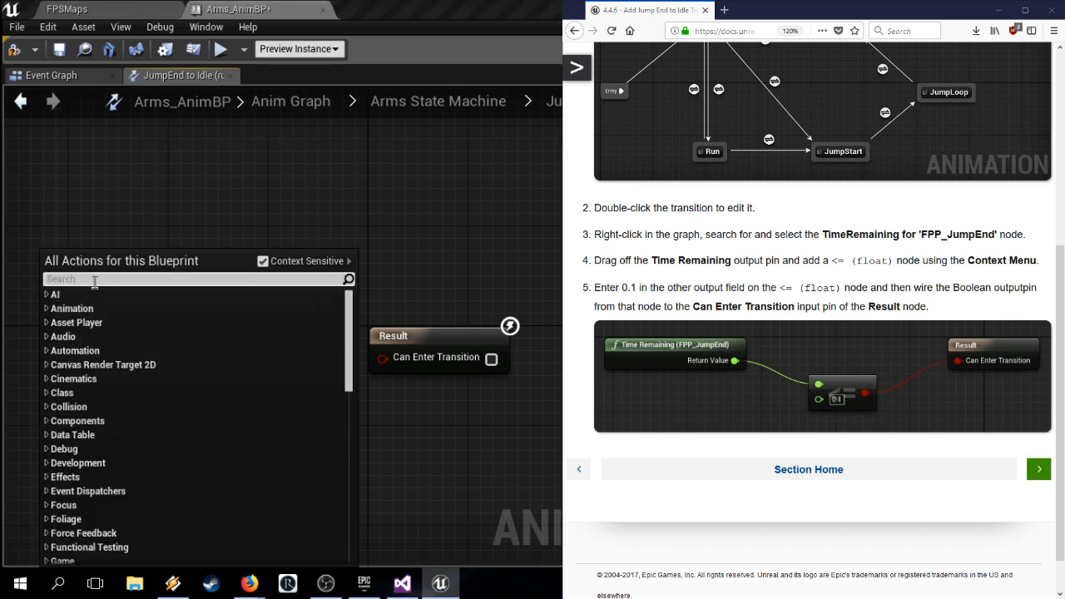
text(TimeR)
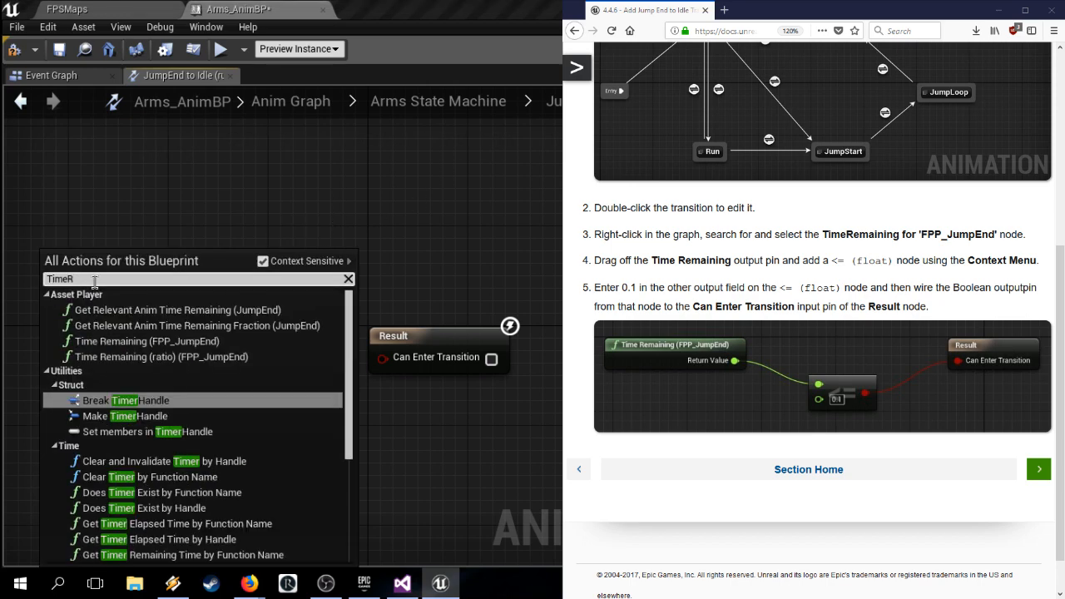
text(ma)
key(BackSpace)
key(BackSpace)
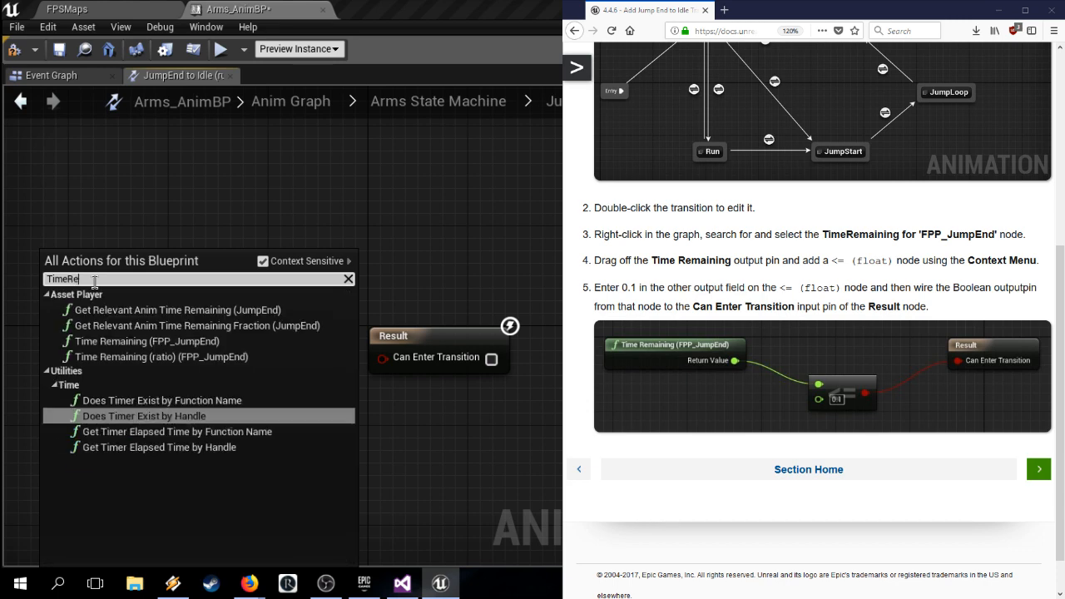
text(emain)
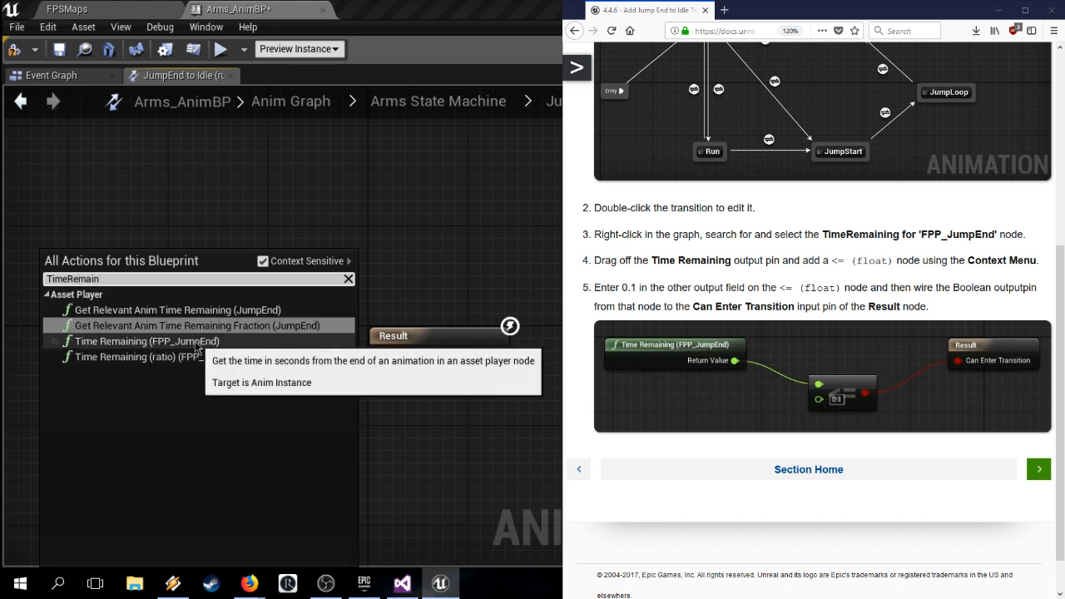
click(171, 341)
scroll(173, 341, up, 1)
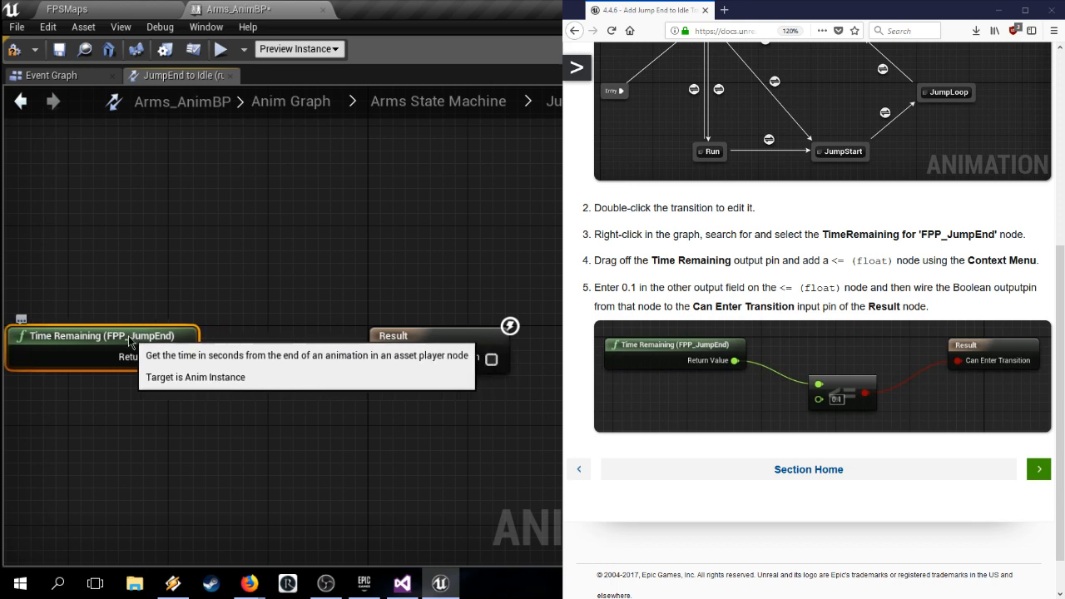
right_drag(164, 430, 215, 435)
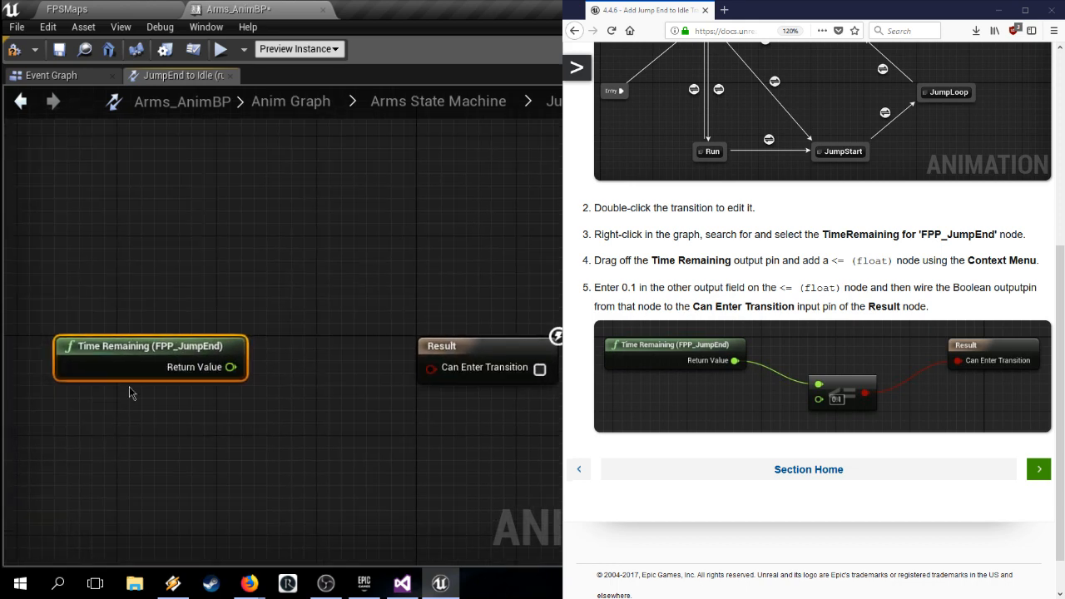
drag(70, 332, 34, 332)
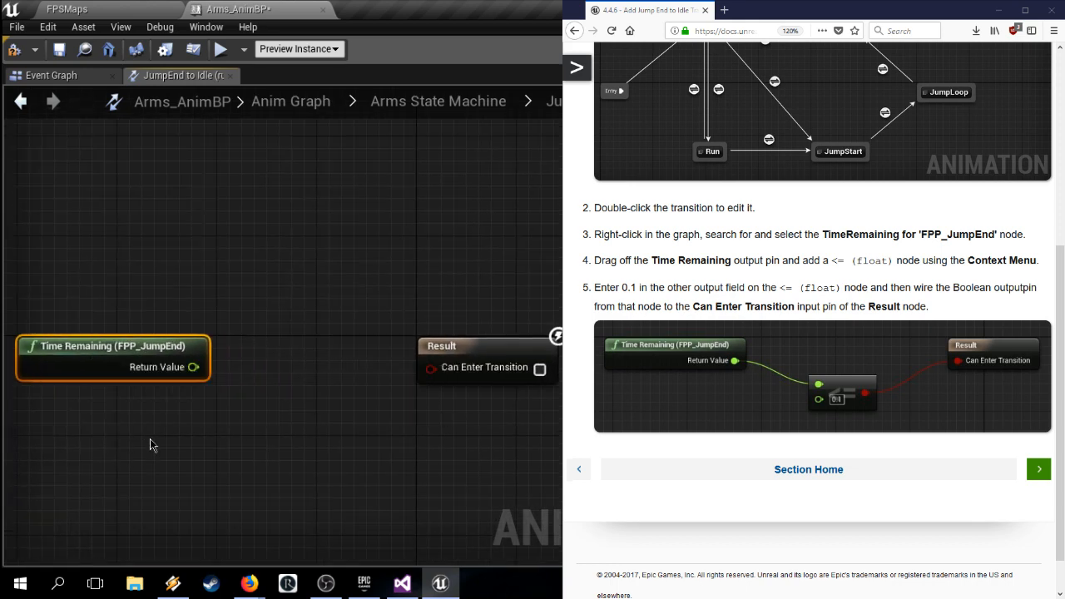
Step: Add a float <= float node between the two nodes and connect Time Remaining's Return Value to its first input
right_click(249, 366)
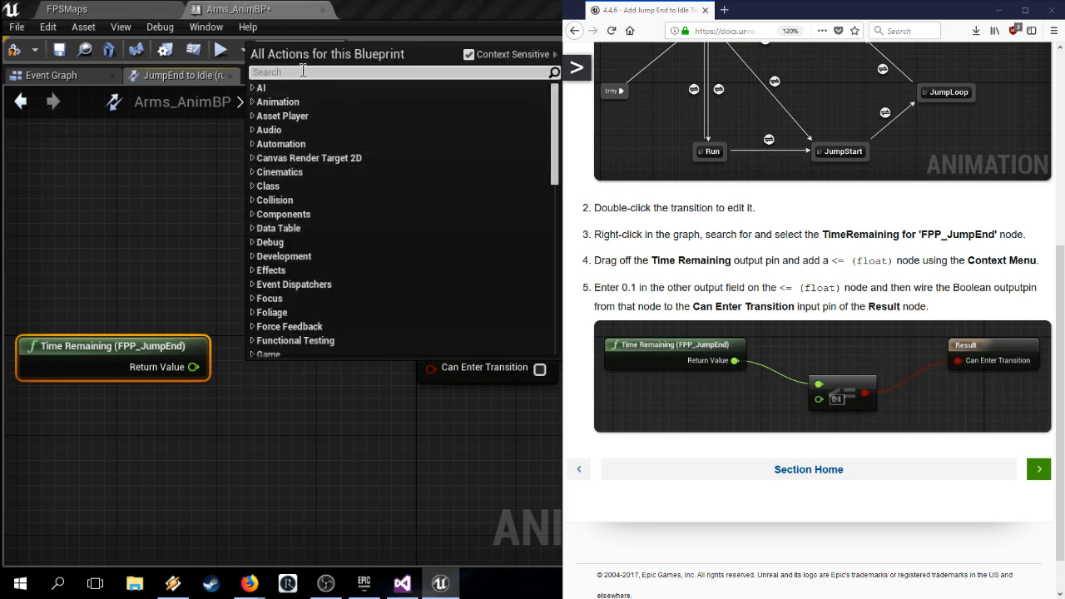
text(<=)
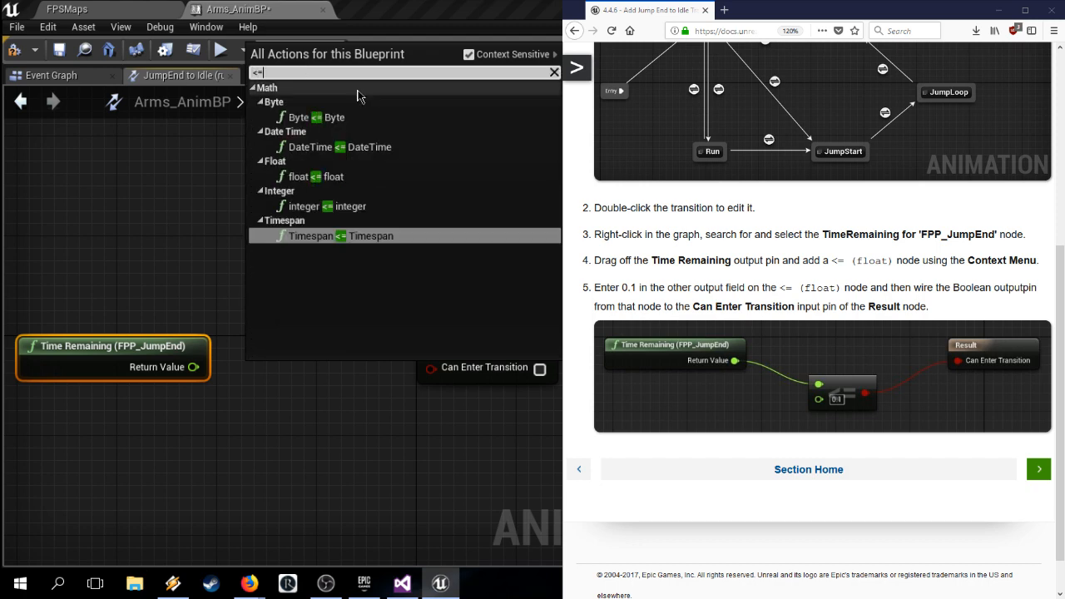
click(362, 176)
drag(256, 374, 193, 367)
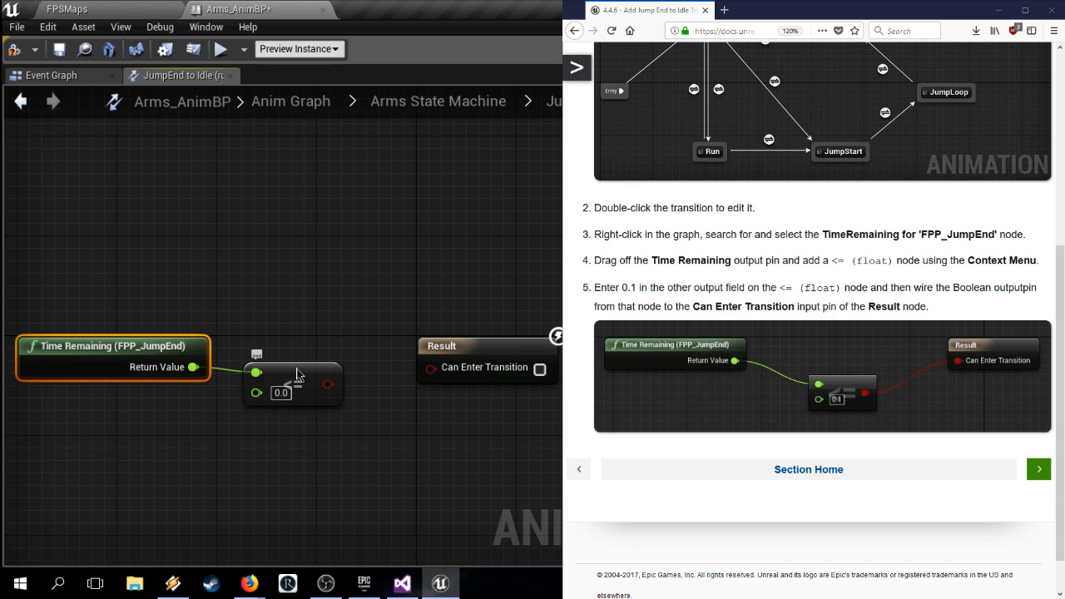
drag(290, 374, 300, 374)
Step: Set the <= node's second input to 0.1 and connect its output to Can Enter Transition on the Result node
click(293, 392)
text(0.1)
key(Return)
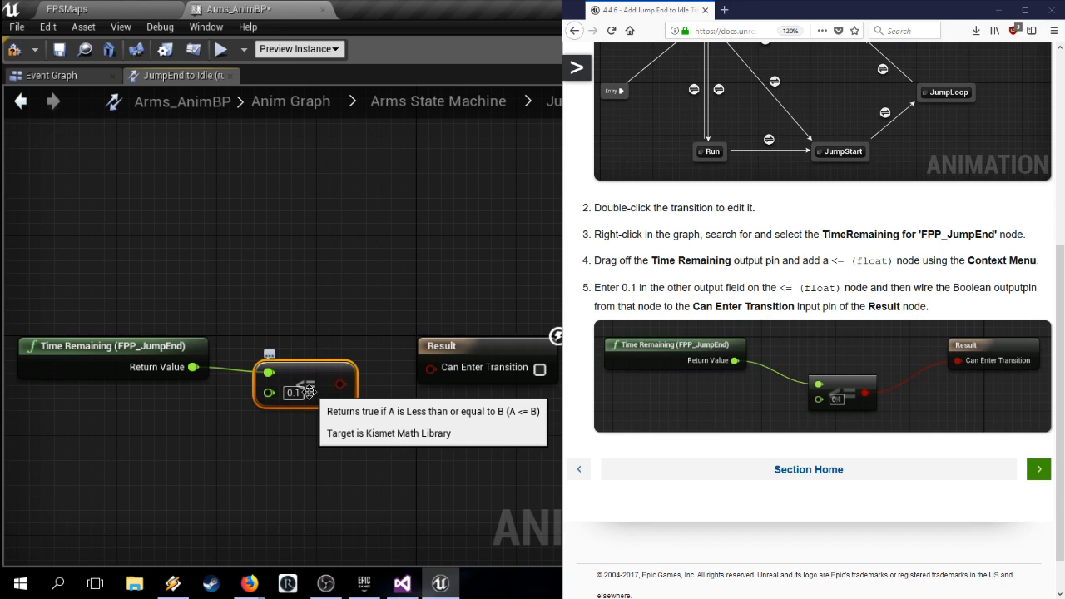
drag(341, 383, 423, 368)
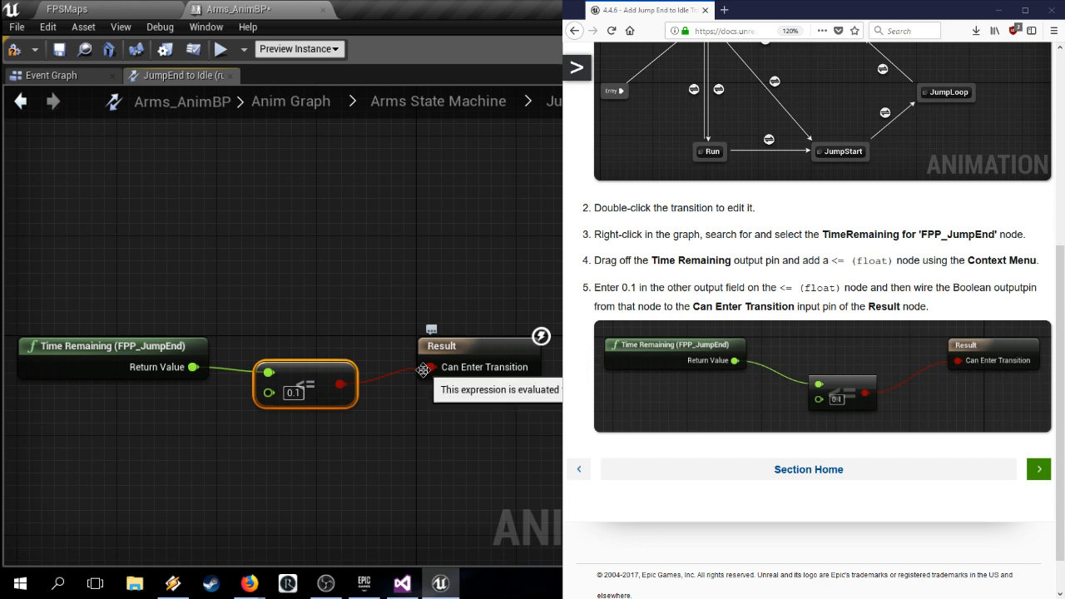
Step: Save the animation blueprint and return to the Arms State Machine graph
click(61, 50)
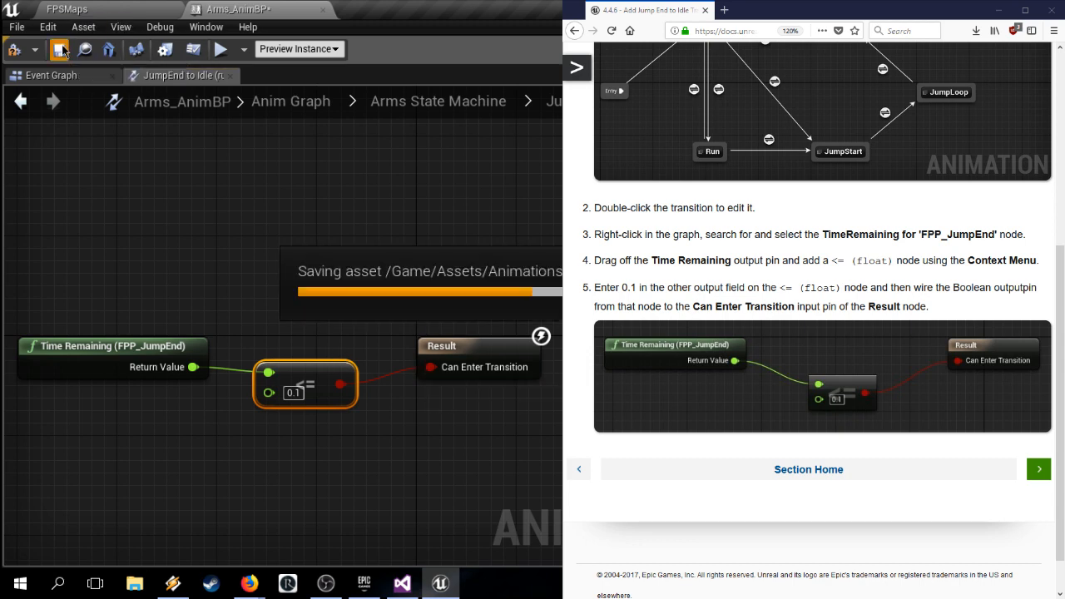
click(463, 96)
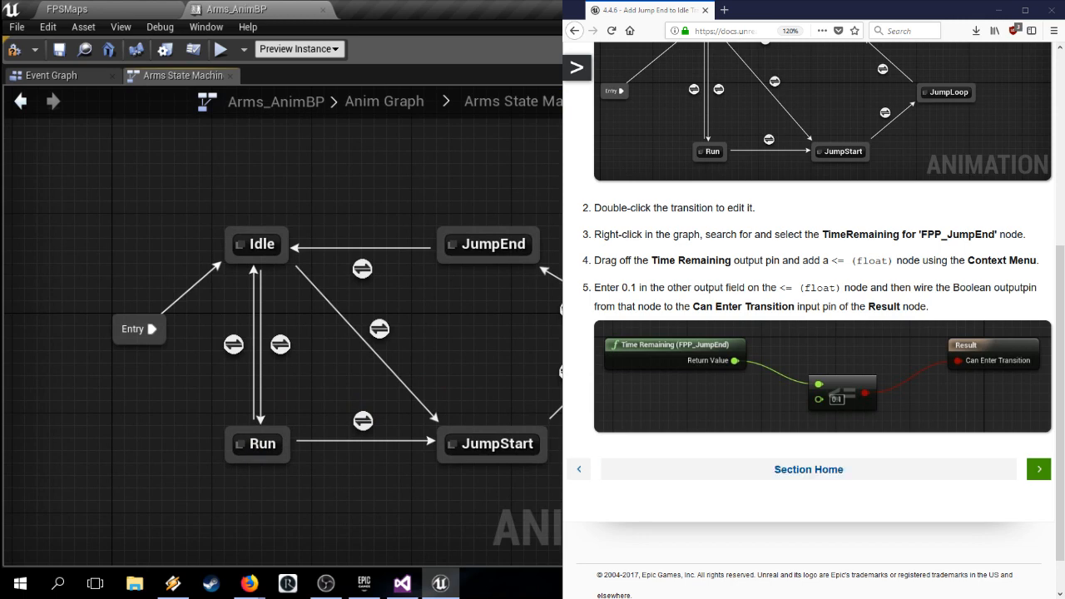
Step: Advance the browser tutorial to section 4.5, and compile, save and close Arms_AnimBP in Unreal Editor
click(1039, 469)
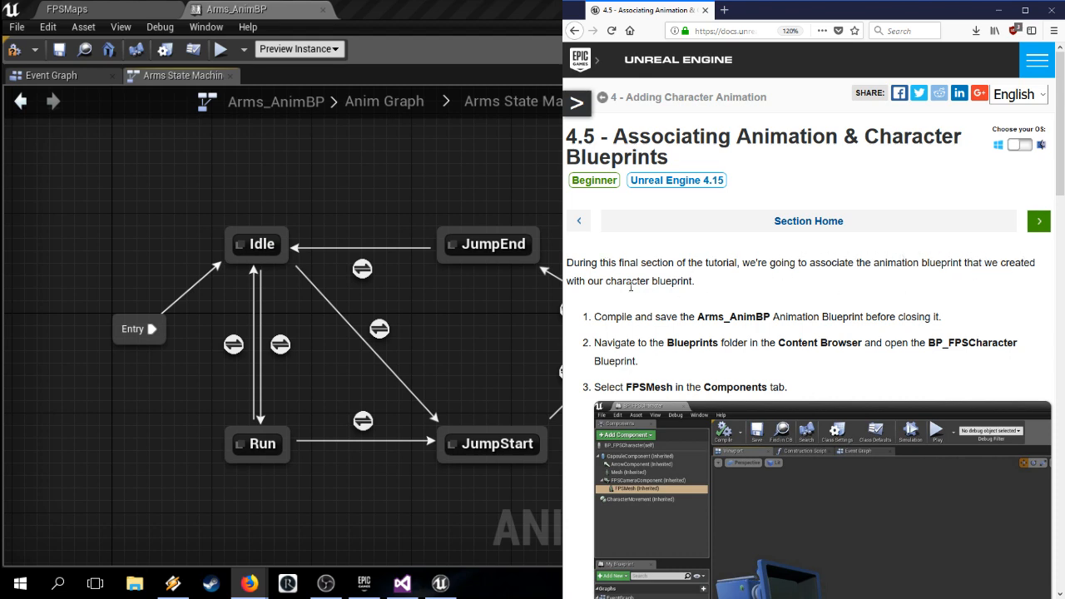
scroll(657, 283, down, 3)
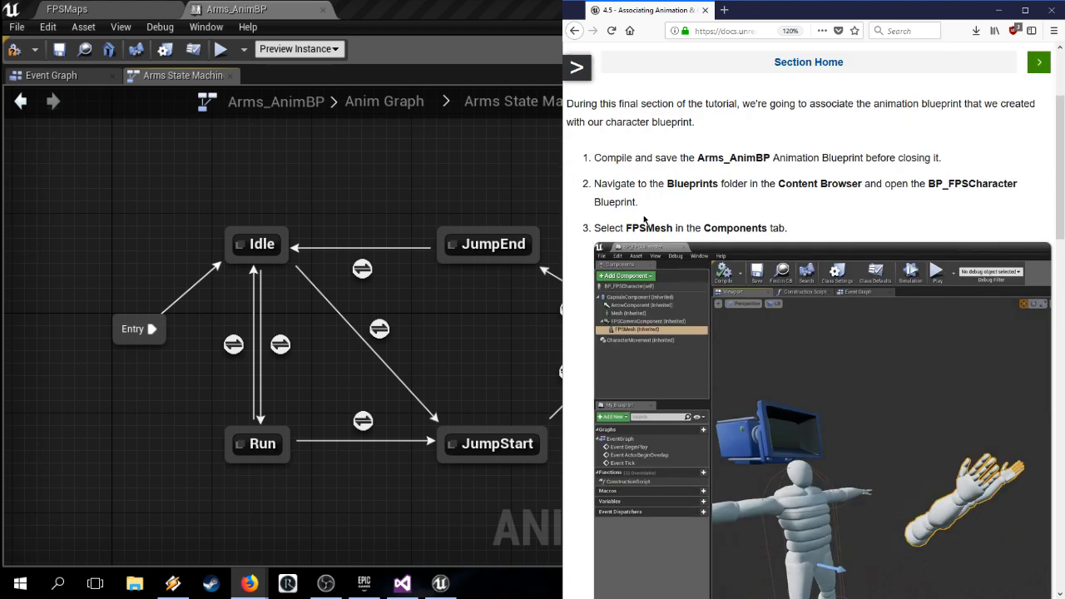
click(15, 50)
click(59, 51)
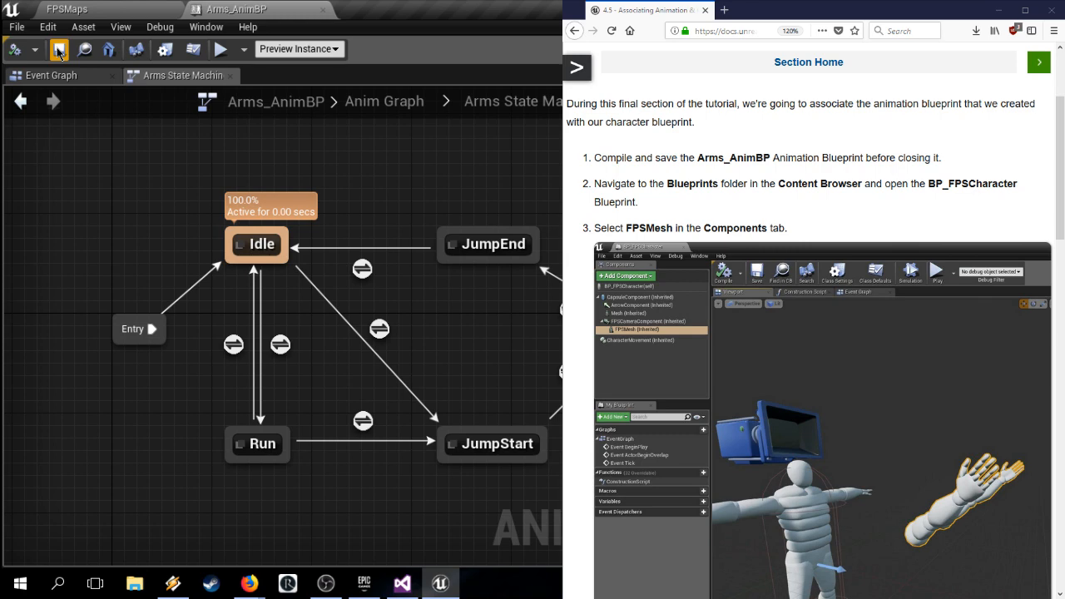
click(323, 10)
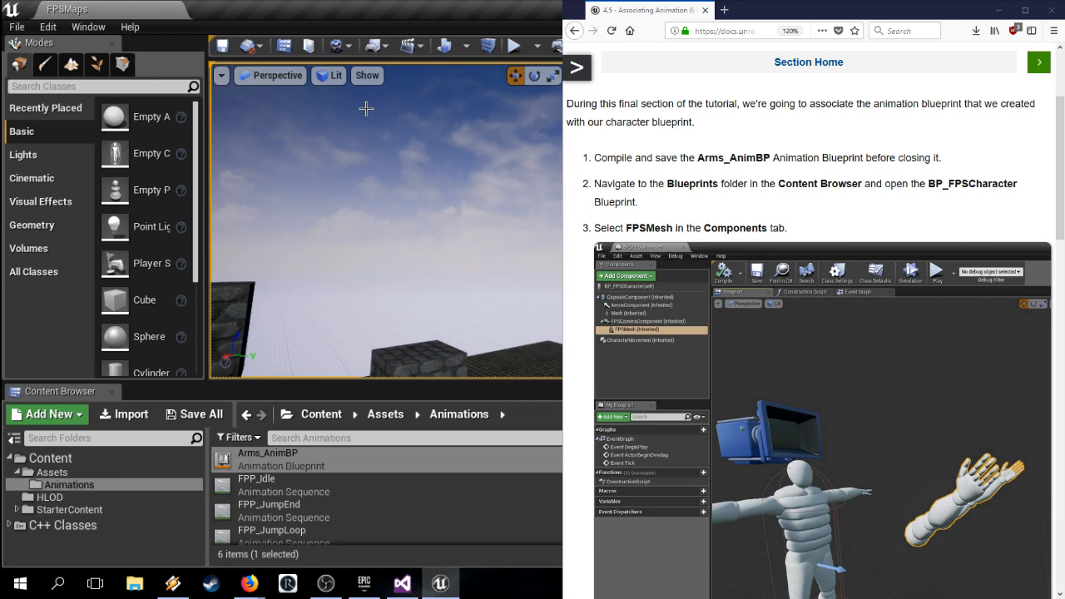
Step: Open the BP_FPSCharacter blueprint from the root Content folder
scroll(299, 489, down, 2)
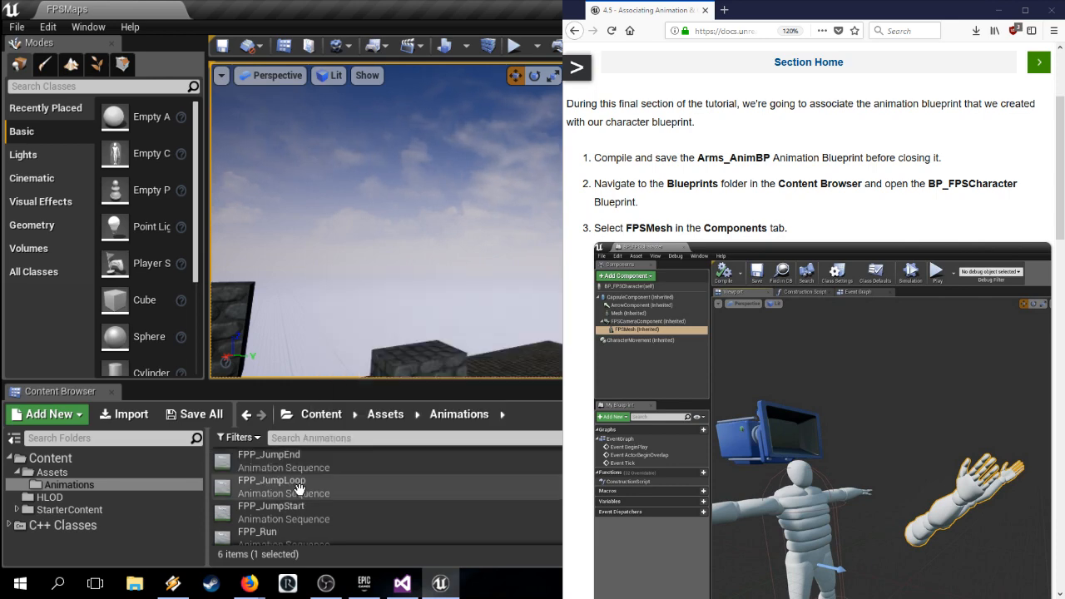
scroll(300, 490, up, 2)
click(50, 458)
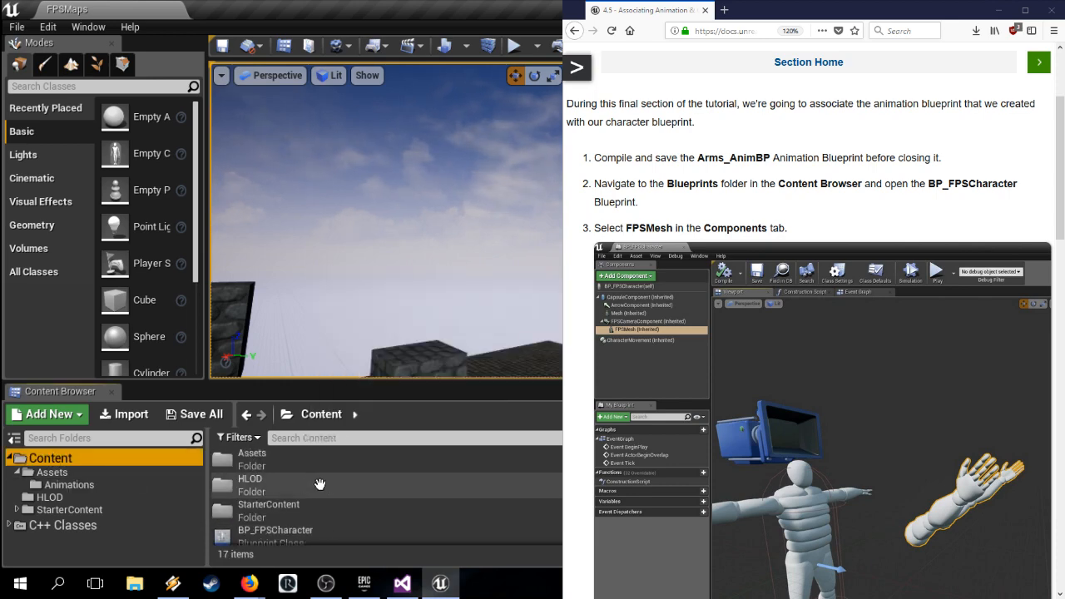
scroll(320, 484, down, 1)
double_click(286, 511)
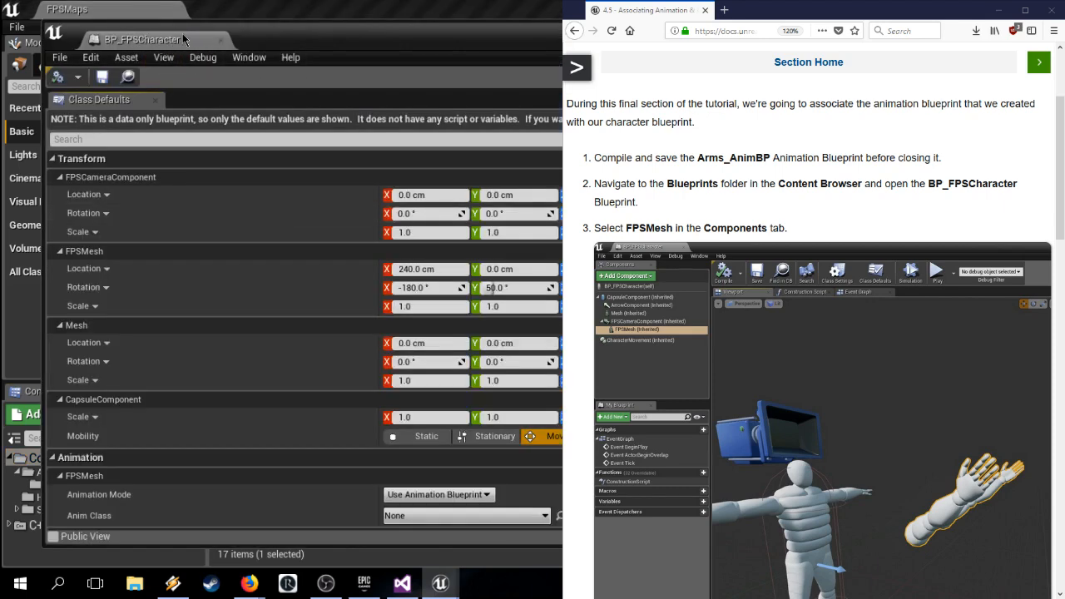
Step: Switch BP_FPSCharacter to the full blueprint editor and dock its window beside the FPSMaps level
double_click(185, 40)
scroll(824, 333, down, 1)
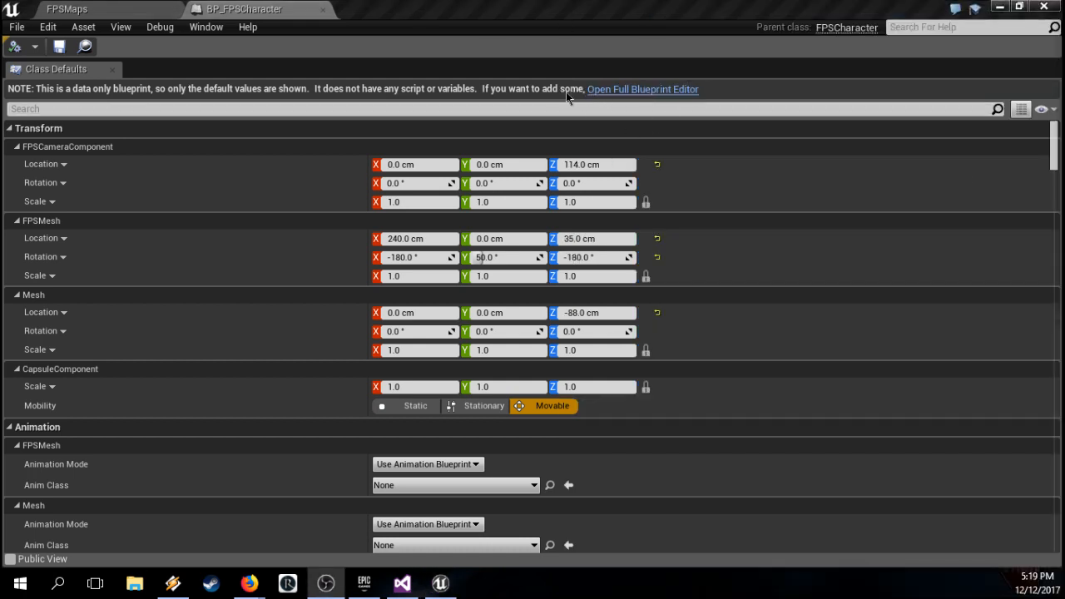
click(621, 92)
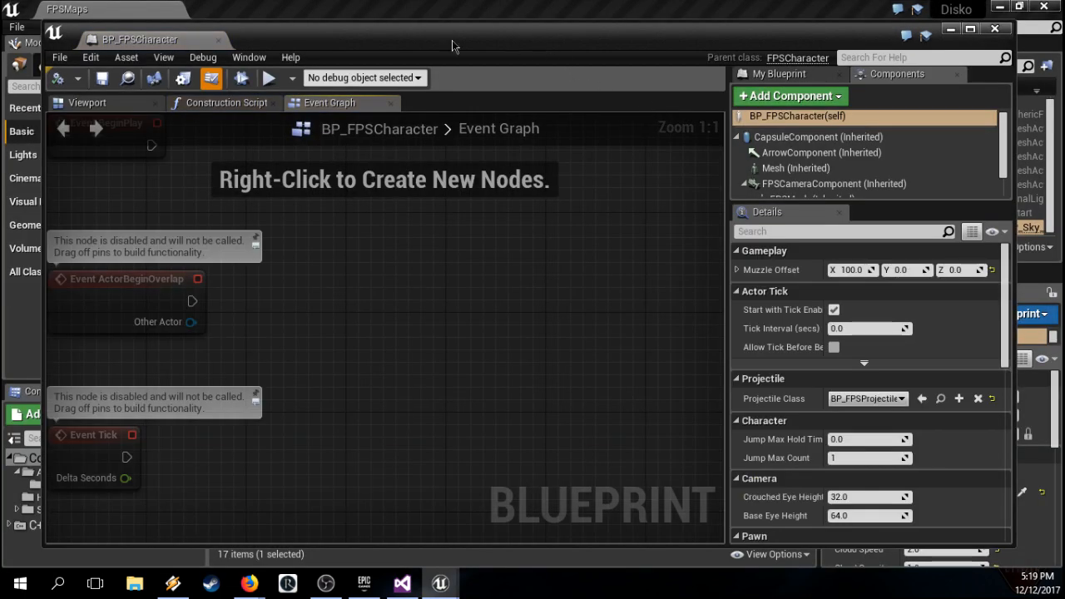
drag(152, 44, 232, 21)
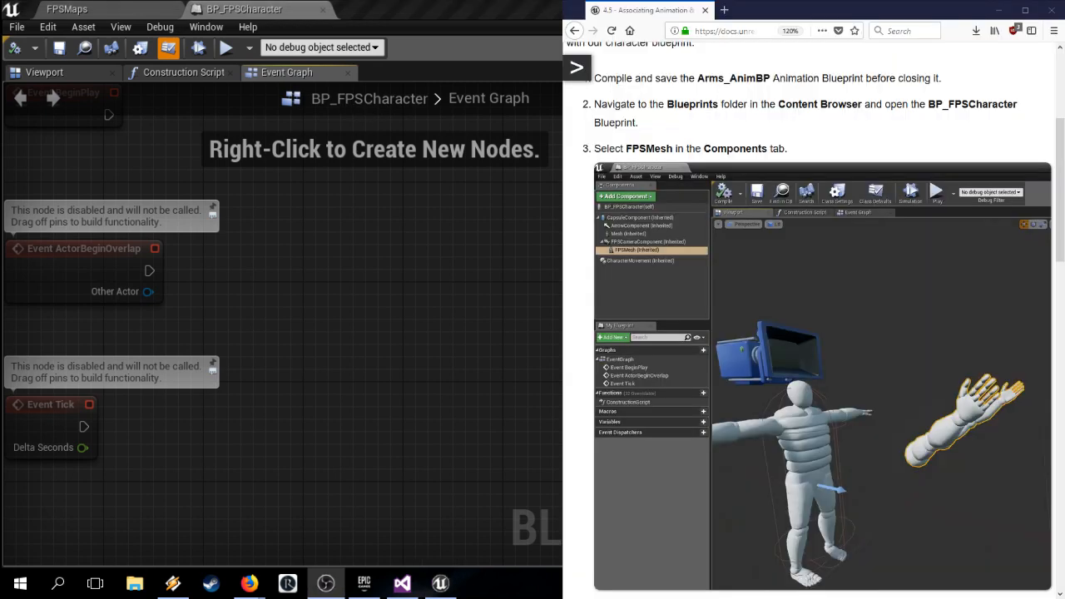
Step: Read tutorial steps 3 to 5 in the browser and select the FPSMesh component in BP_FPSCharacter
click(687, 143)
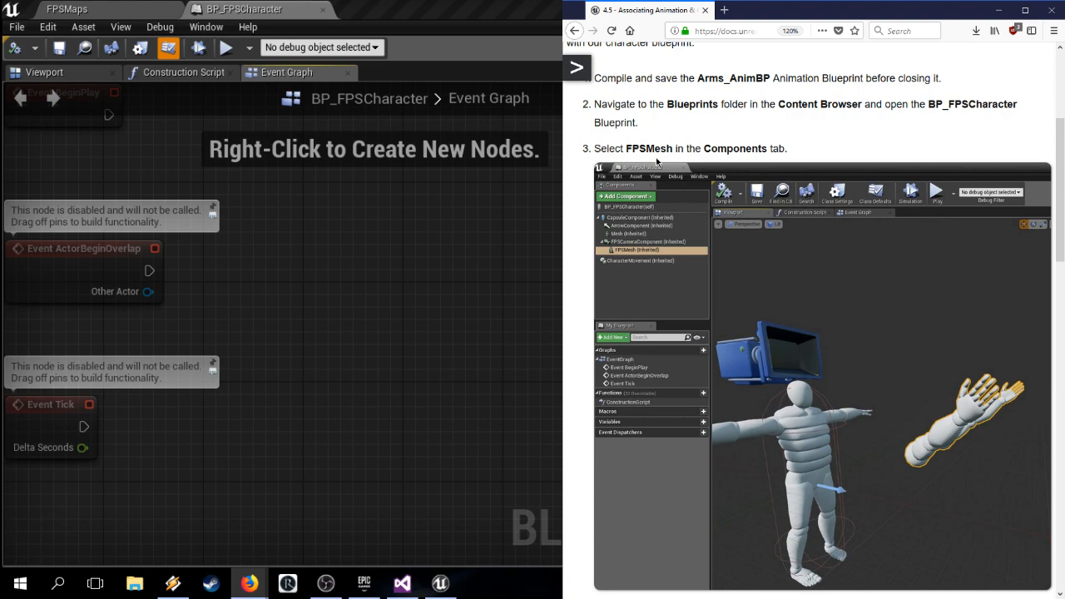
scroll(698, 148, down, 5)
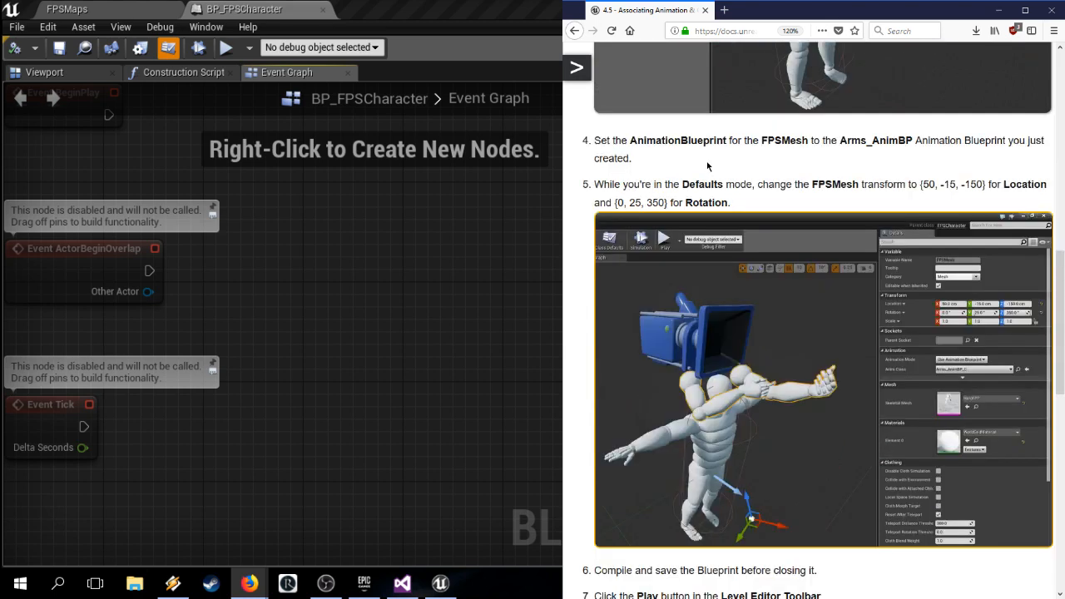
click(44, 71)
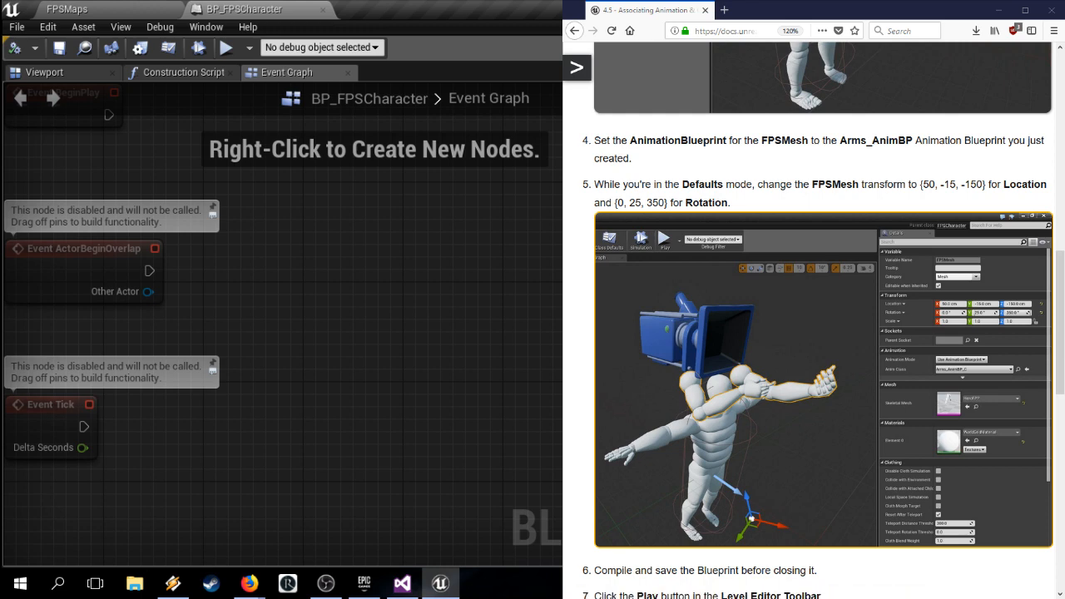
click(866, 150)
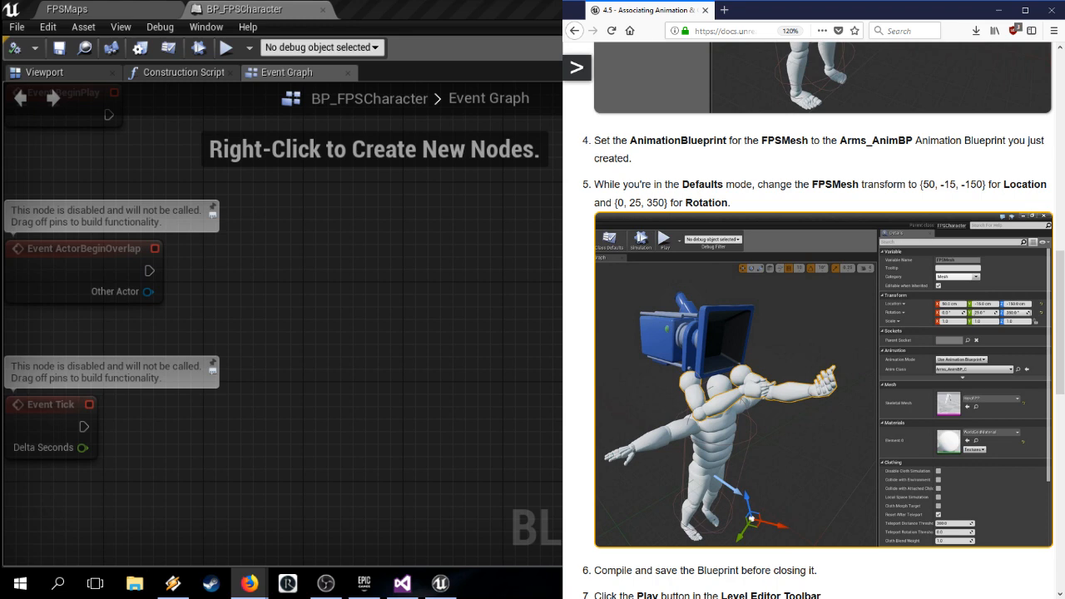
Step: Set the FPSMesh component's Anim Class to Arms_AnimBP
click(327, 583)
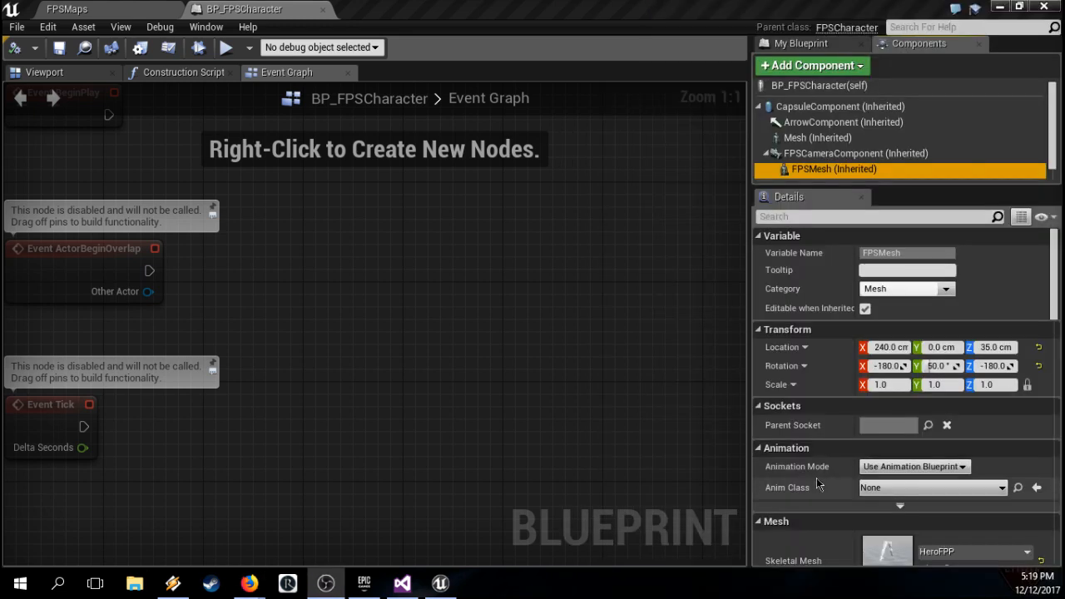
click(817, 479)
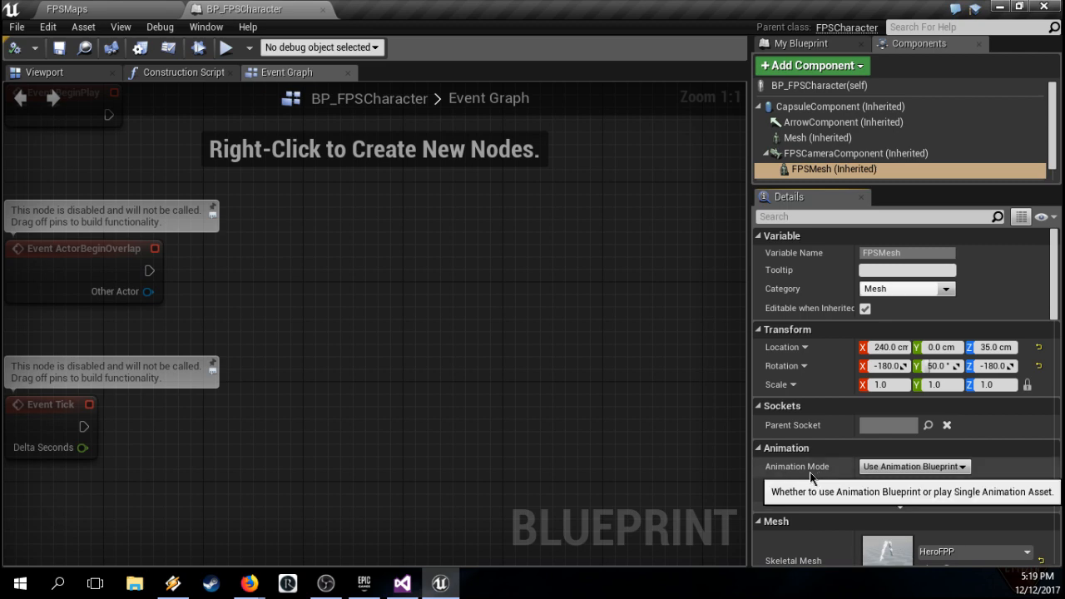
scroll(803, 483, down, 3)
scroll(805, 490, up, 3)
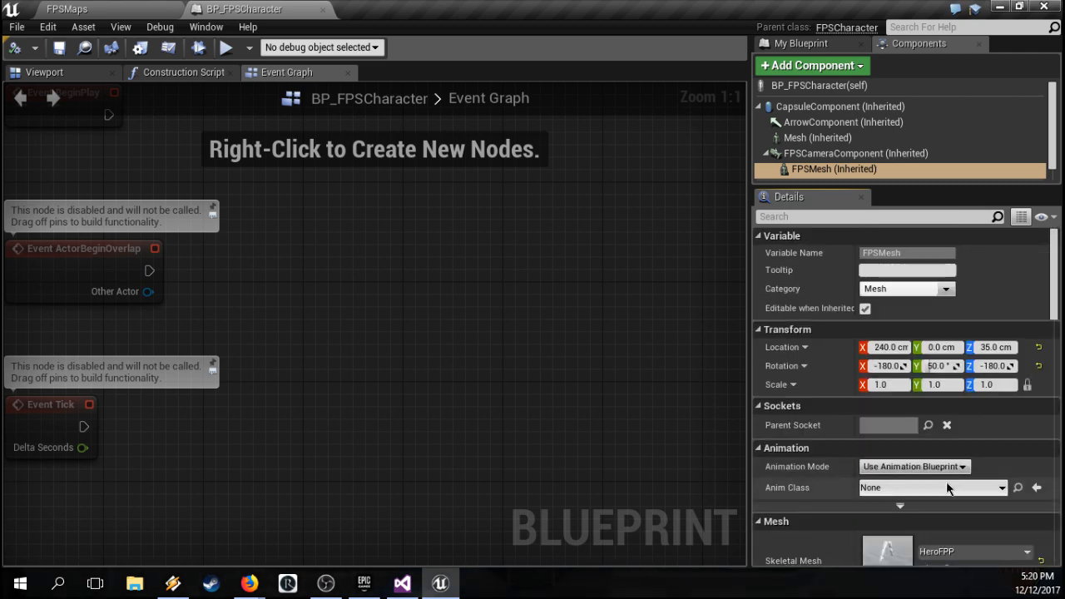
click(947, 489)
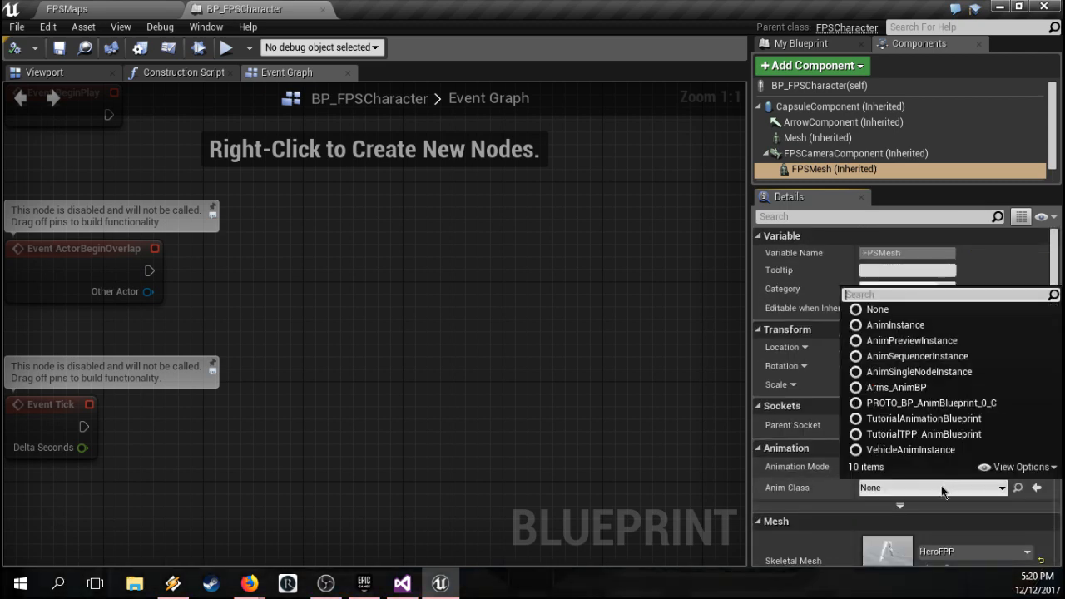
click(912, 388)
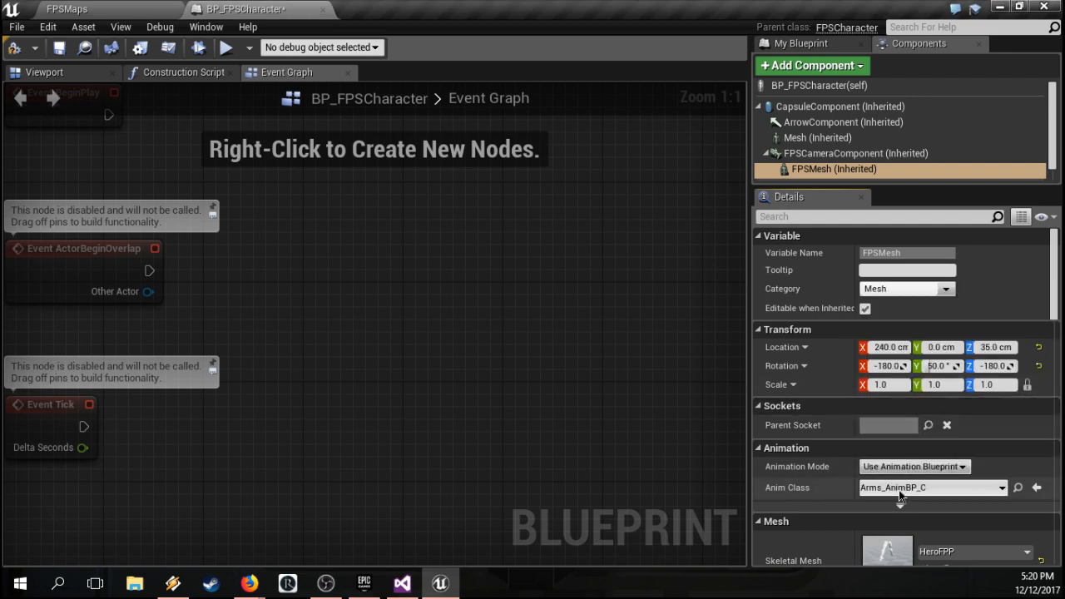
click(942, 488)
click(942, 488)
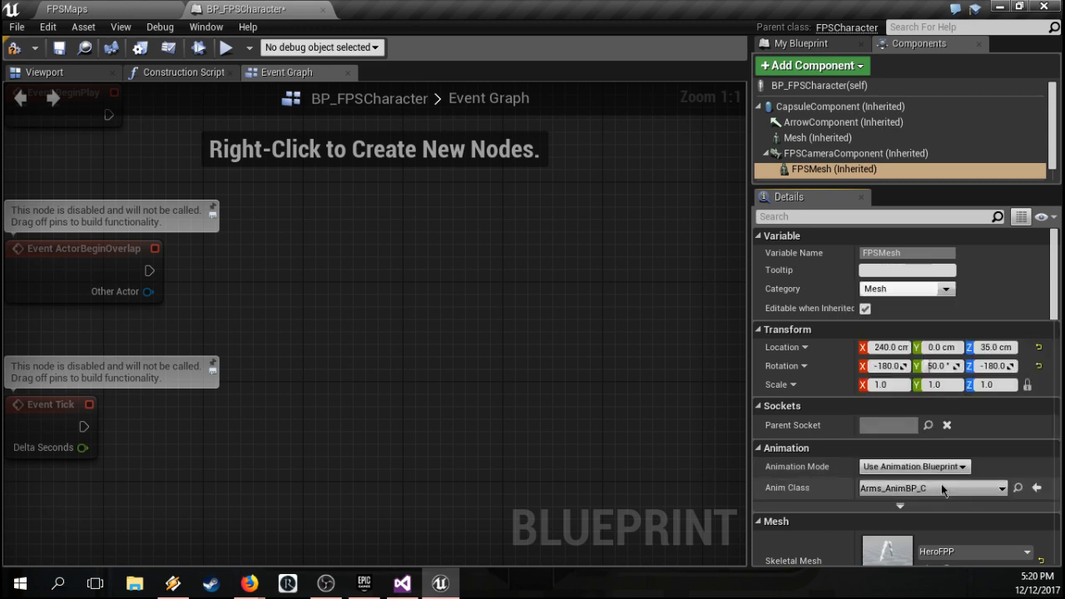
Step: Read tutorial step 5 for the FPSMesh location and rotation values and place the browser so the transform settings stay visible
scroll(835, 497, down, 3)
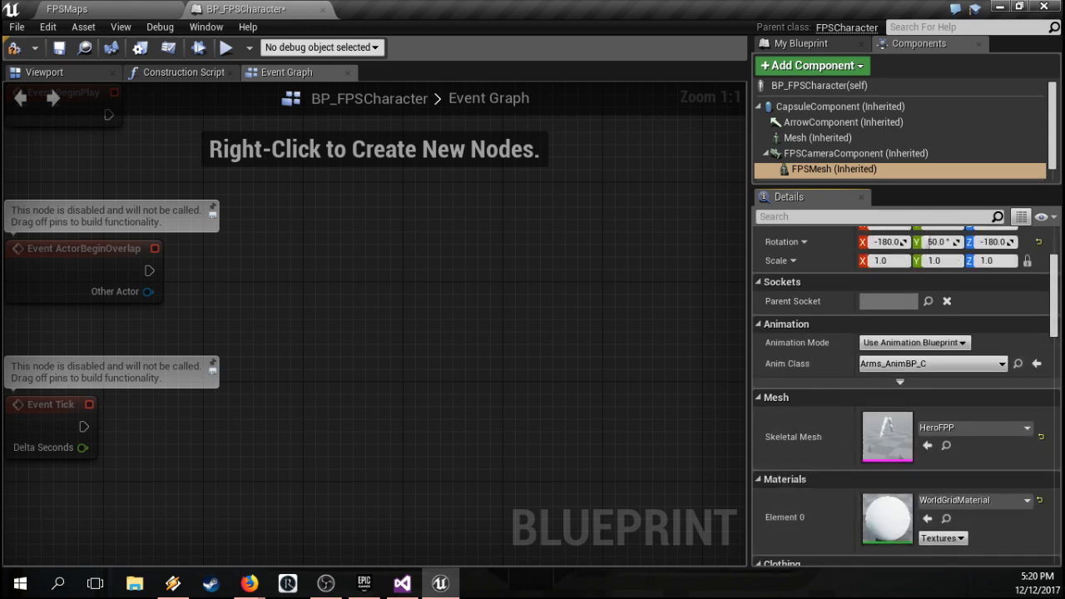
mouse_move(1061, 300)
mouse_down()
mouse_move(1061, 518)
mouse_move(1051, 530)
mouse_move(1048, 291)
mouse_up()
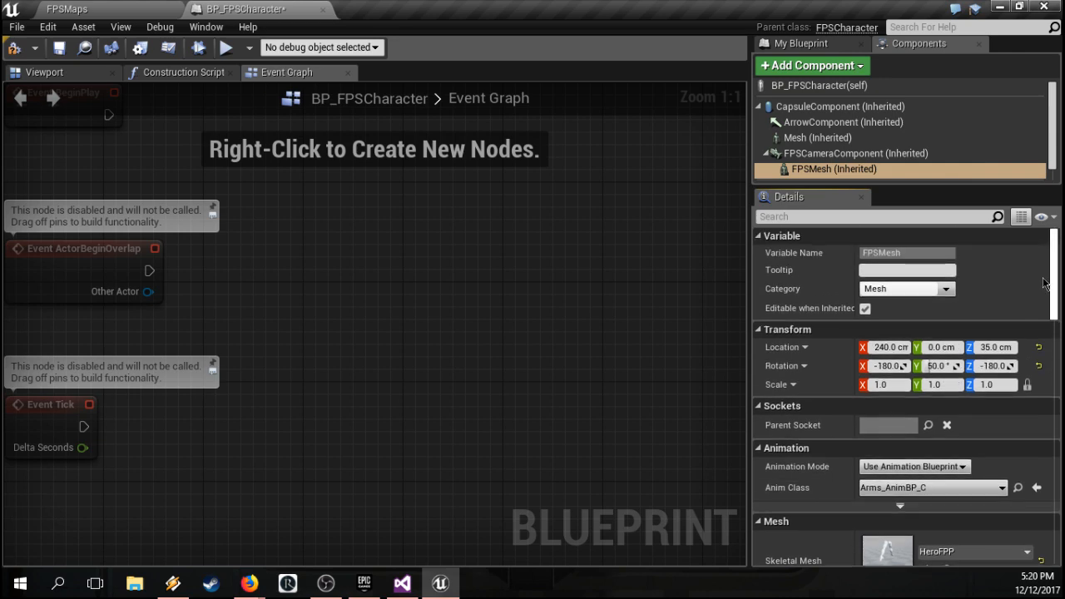
click(943, 290)
click(946, 289)
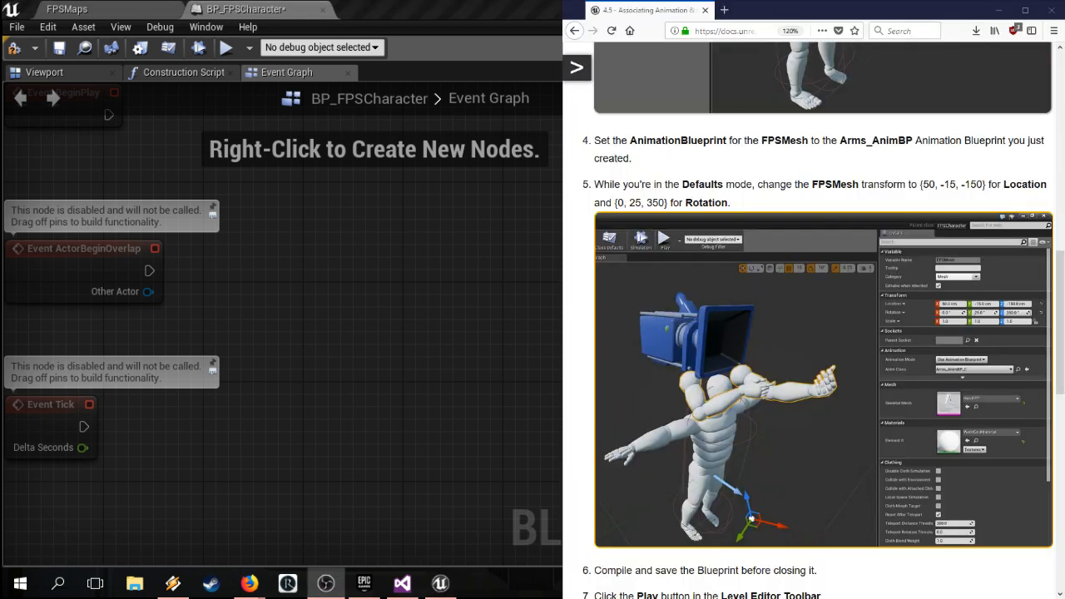
click(586, 327)
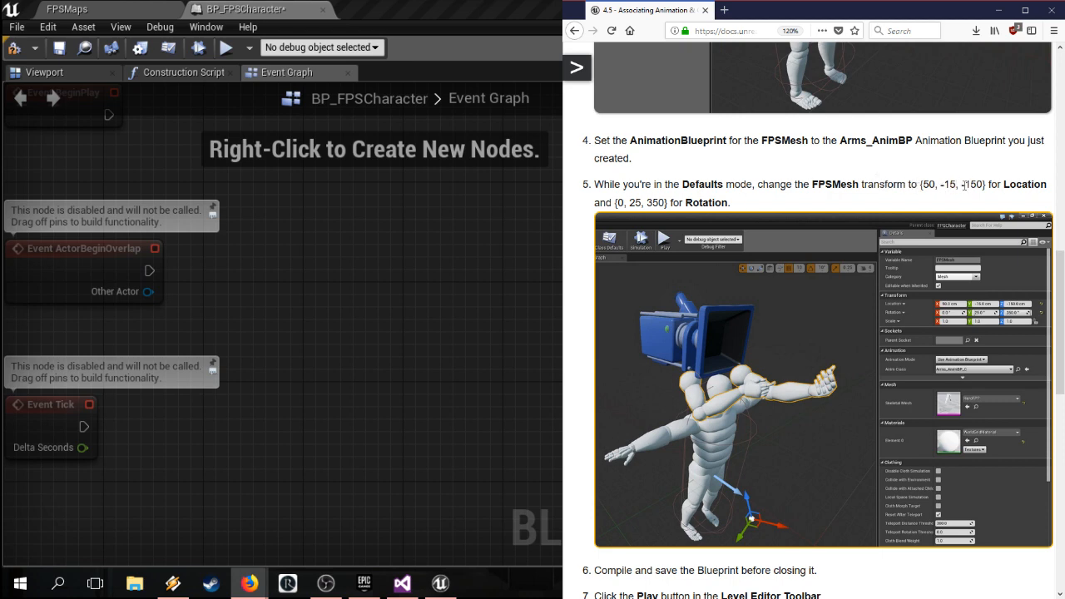
drag(617, 202, 682, 203)
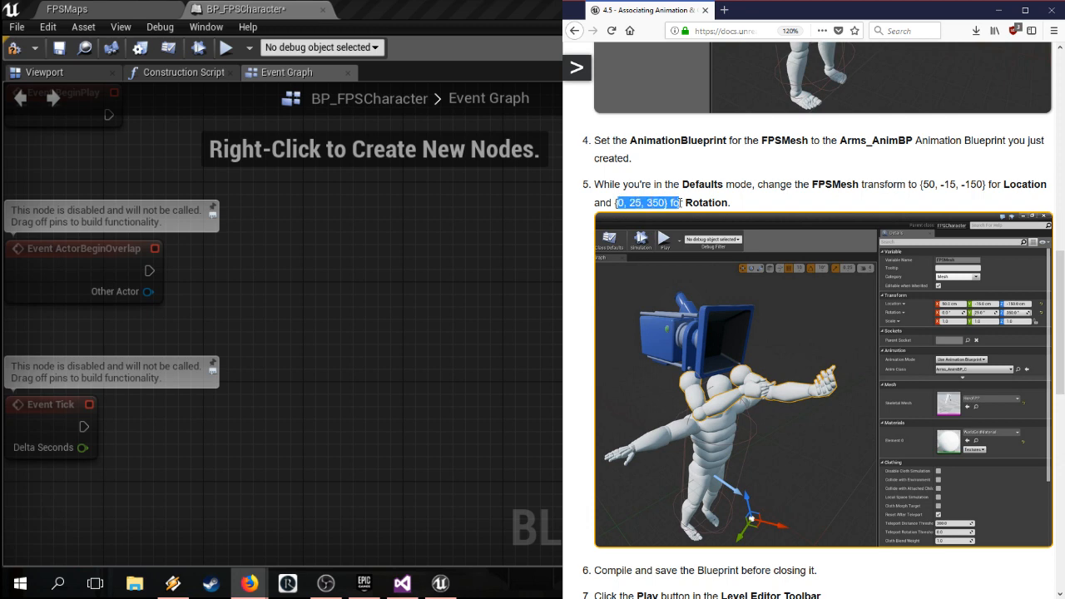
click(632, 204)
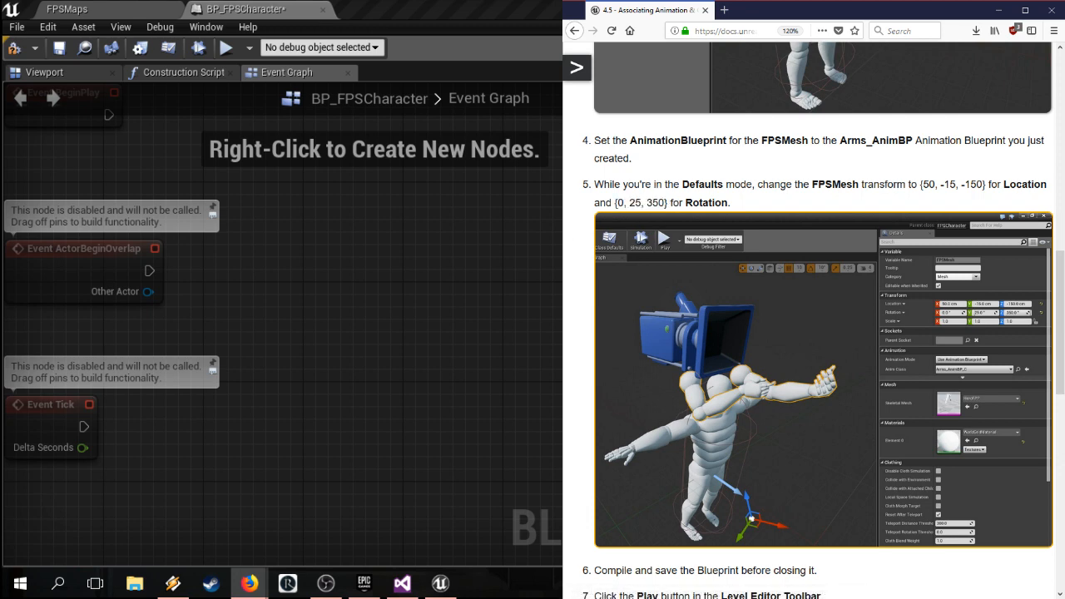
click(249, 583)
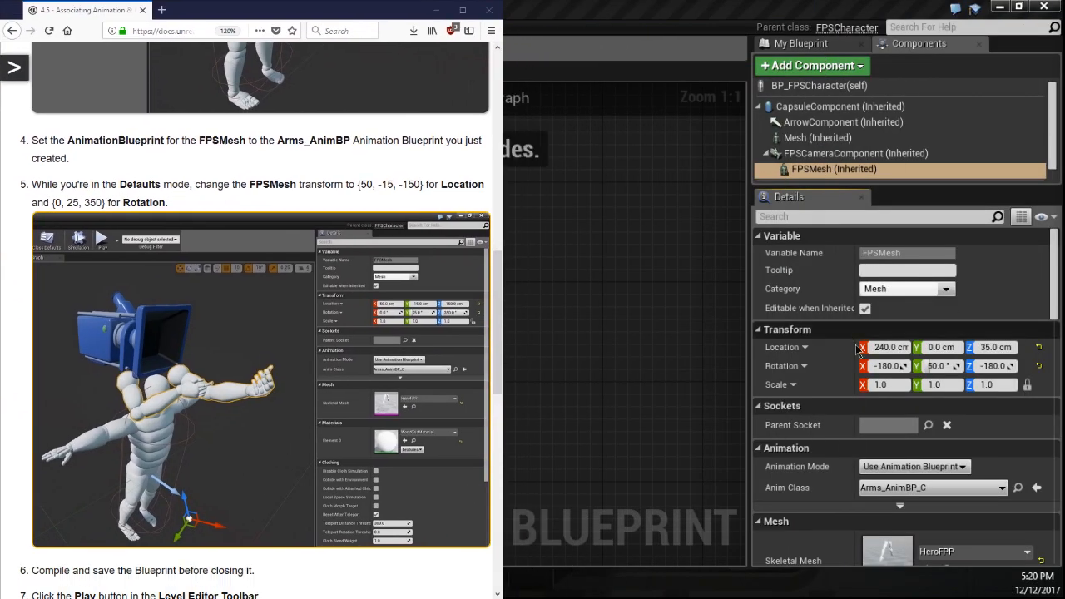
Step: Set the FPSMesh component's location to X 50, Y -15, Z -150 cm
click(907, 348)
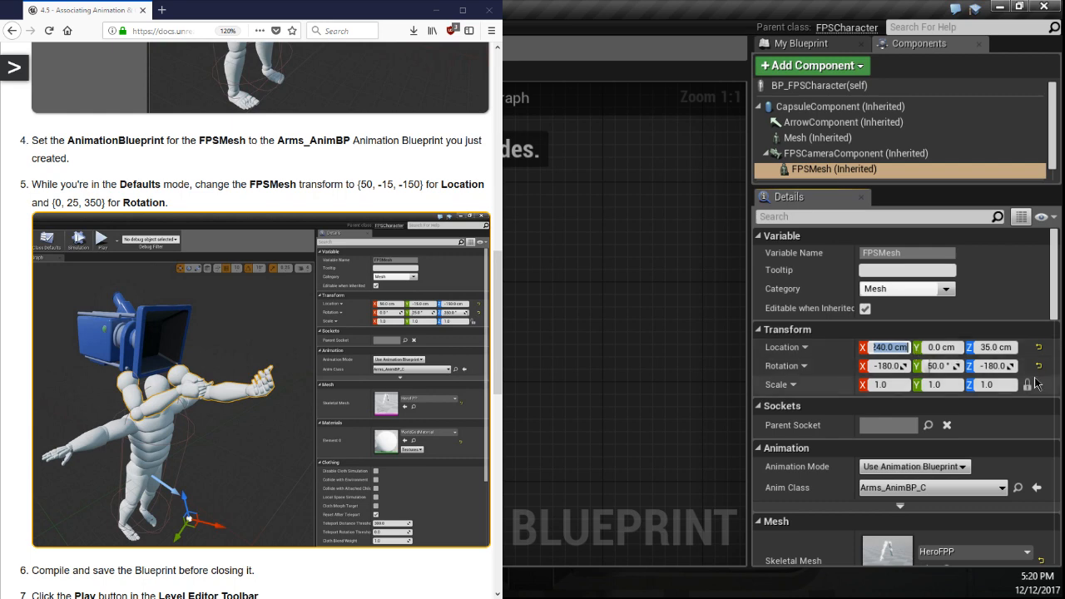
text(50)
key(Tab)
text(-)
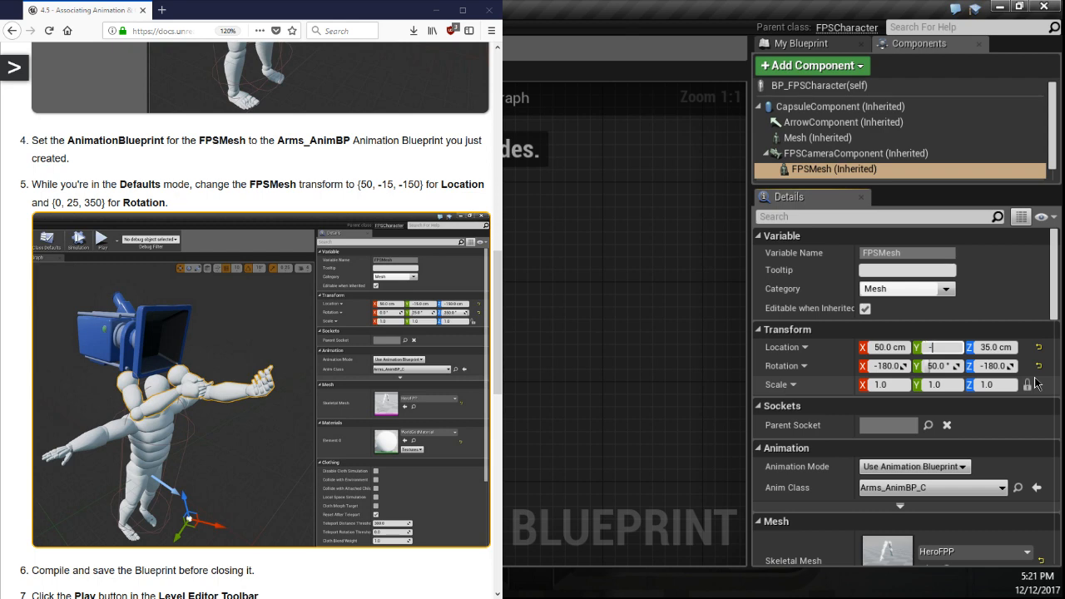
text(15)
key(Tab)
text(-)
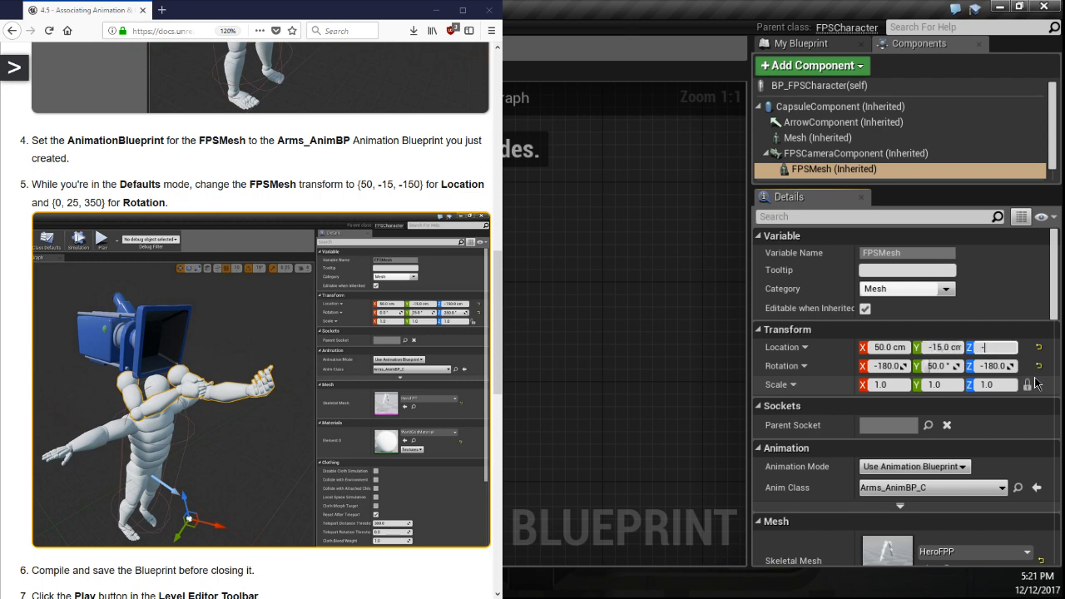
text(150)
Step: Set the FPSMesh component's rotation to X 0, Y 25, Z 350 degrees
click(884, 366)
text(0 cr)
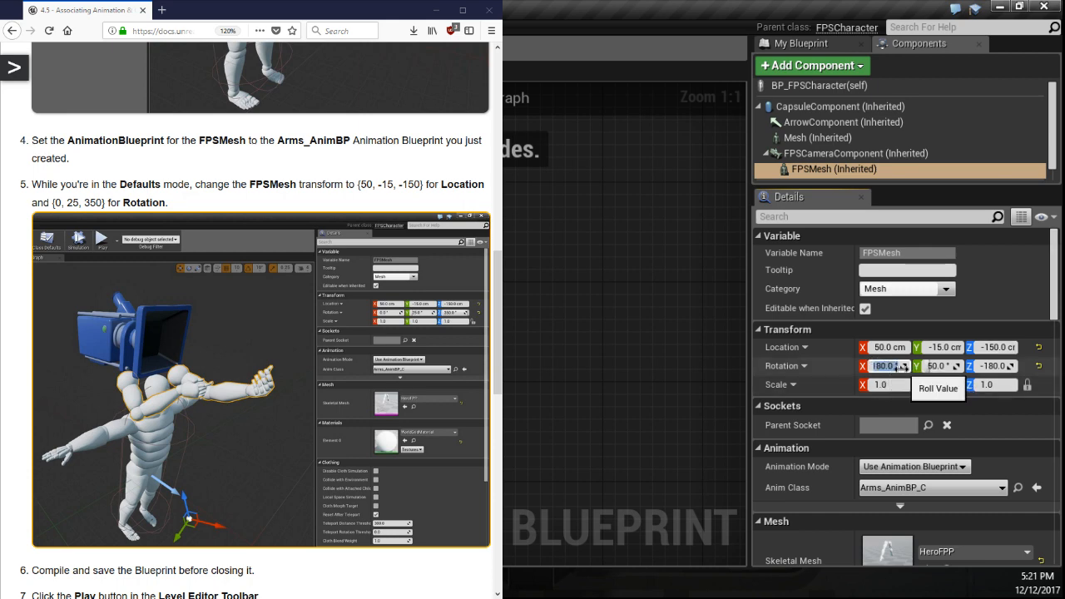
key(Tab)
text(25)
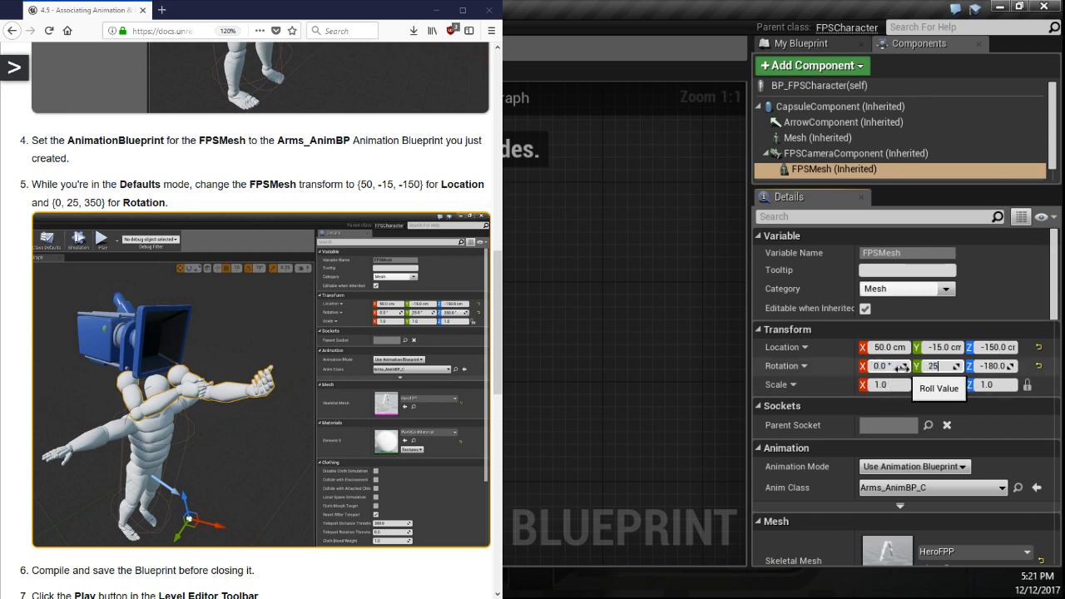
key(Tab)
text(350)
key(Return)
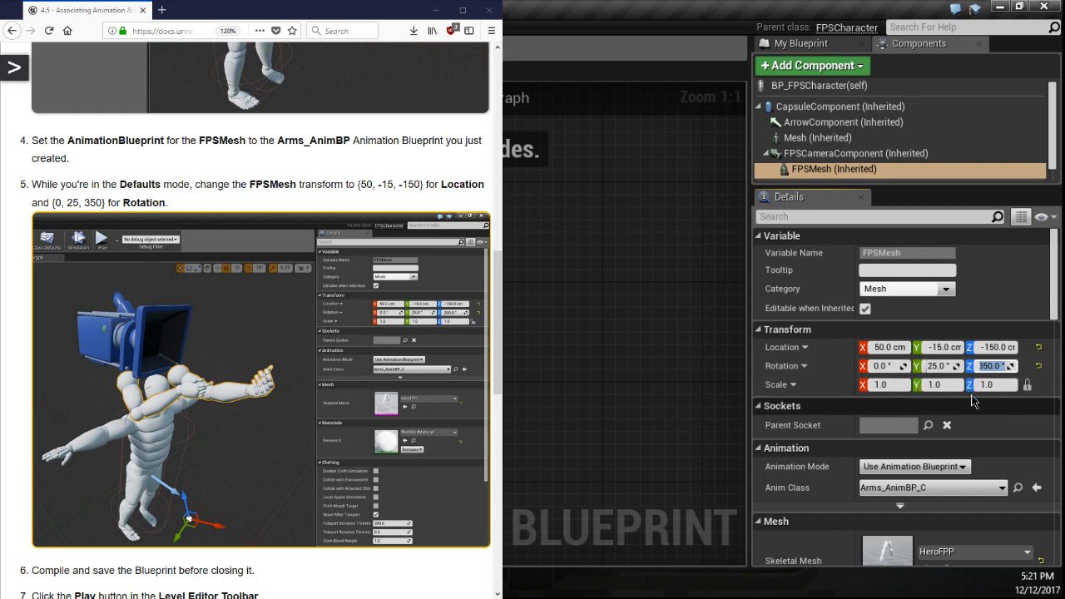
click(877, 385)
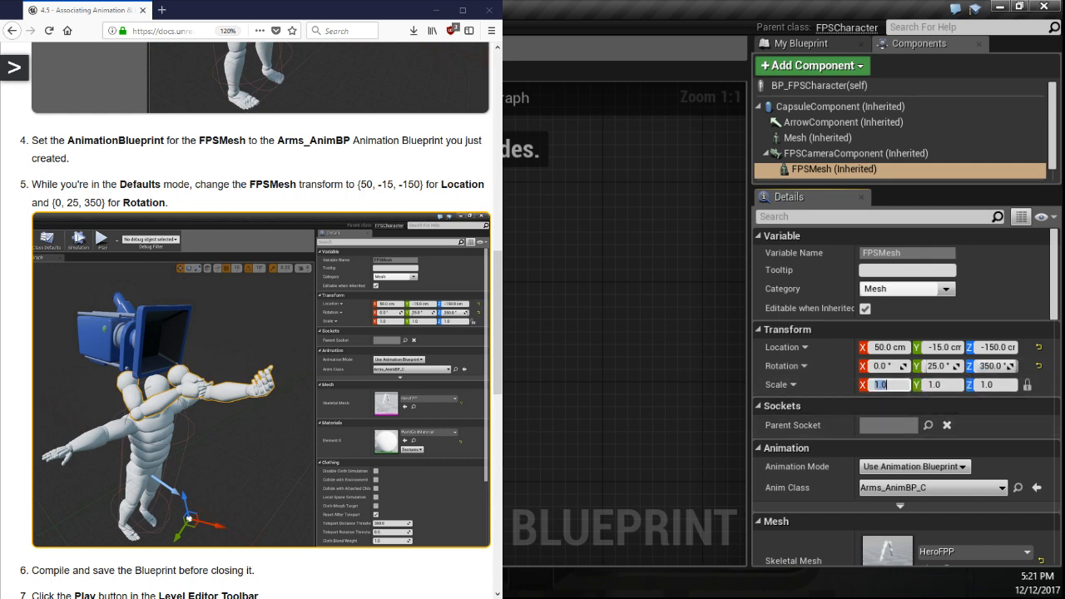
Step: Check tutorial steps 6 and 7 in the browser, then compile and save the BP_FPSCharacter blueprint
scroll(249, 250, down, 5)
scroll(250, 316, down, 5)
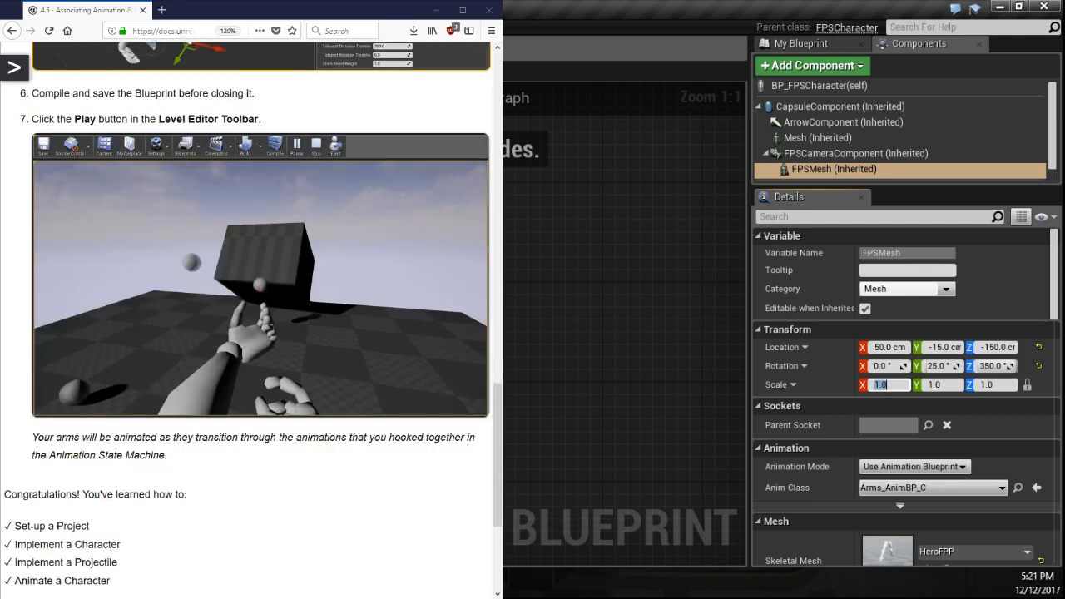
key(super+Left)
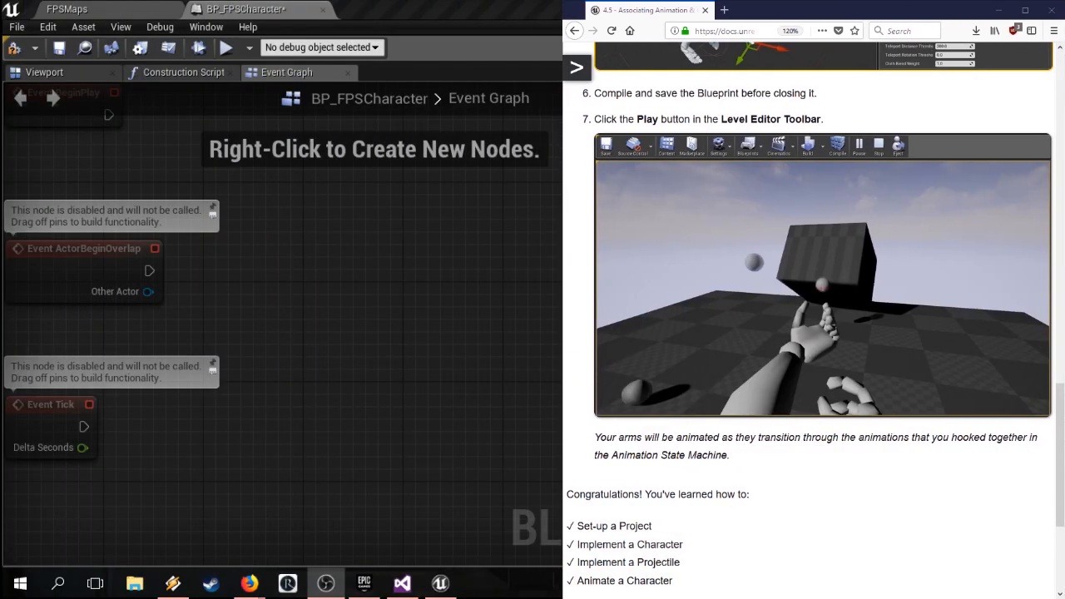
click(15, 50)
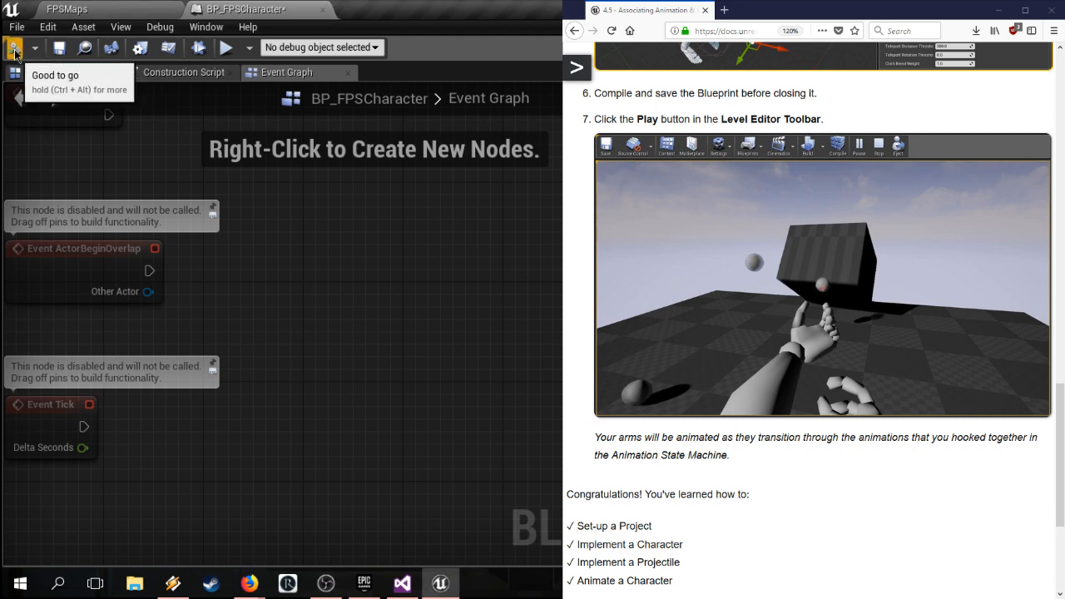
click(61, 50)
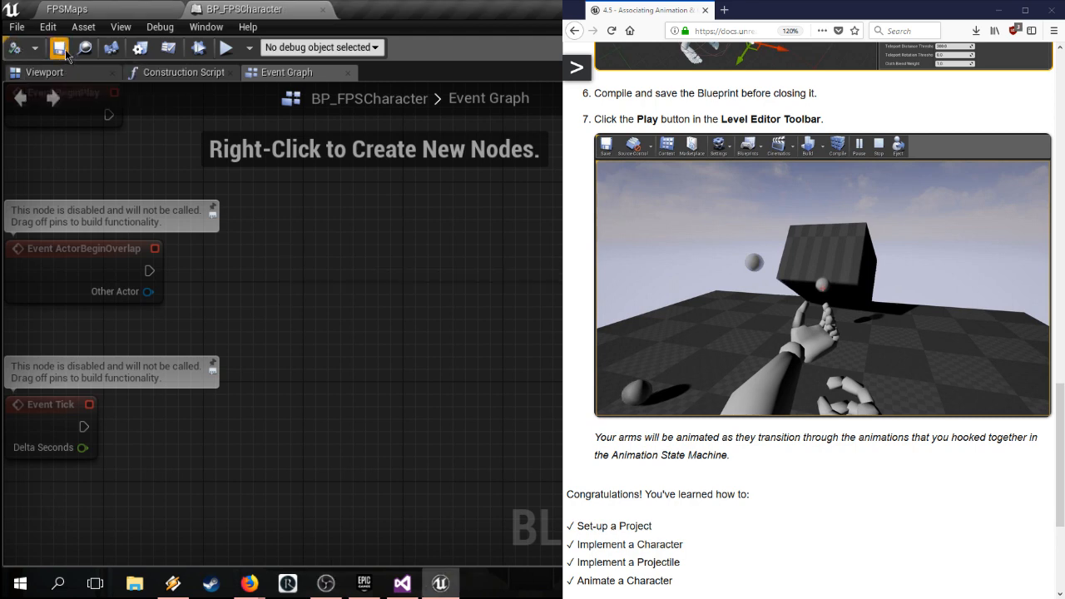
Step: Play the FPSMaps level in the editor and fire several projectiles to test the first-person arms
click(148, 8)
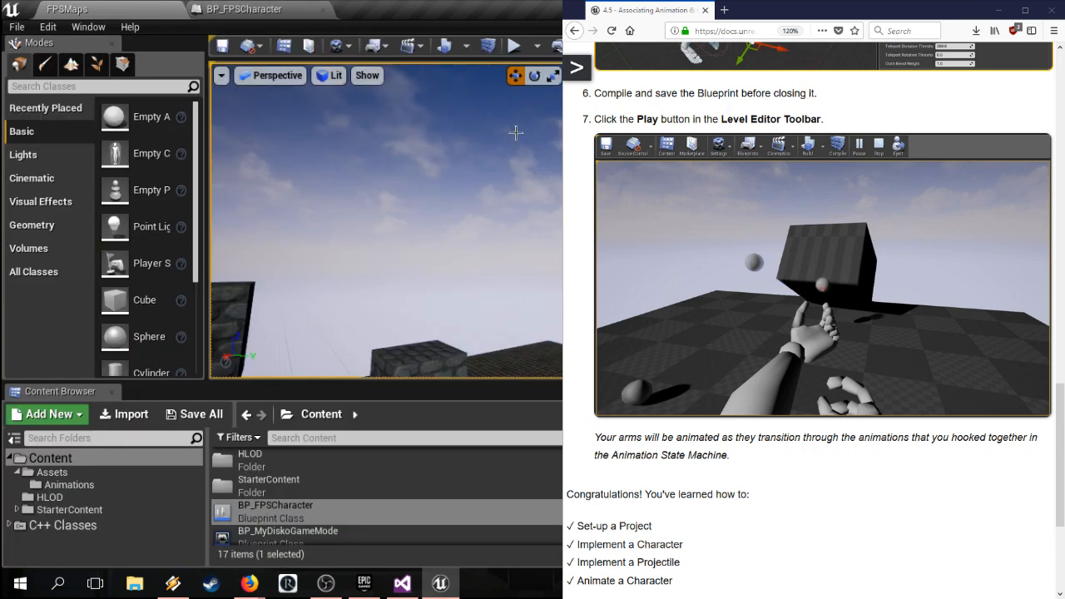
click(515, 49)
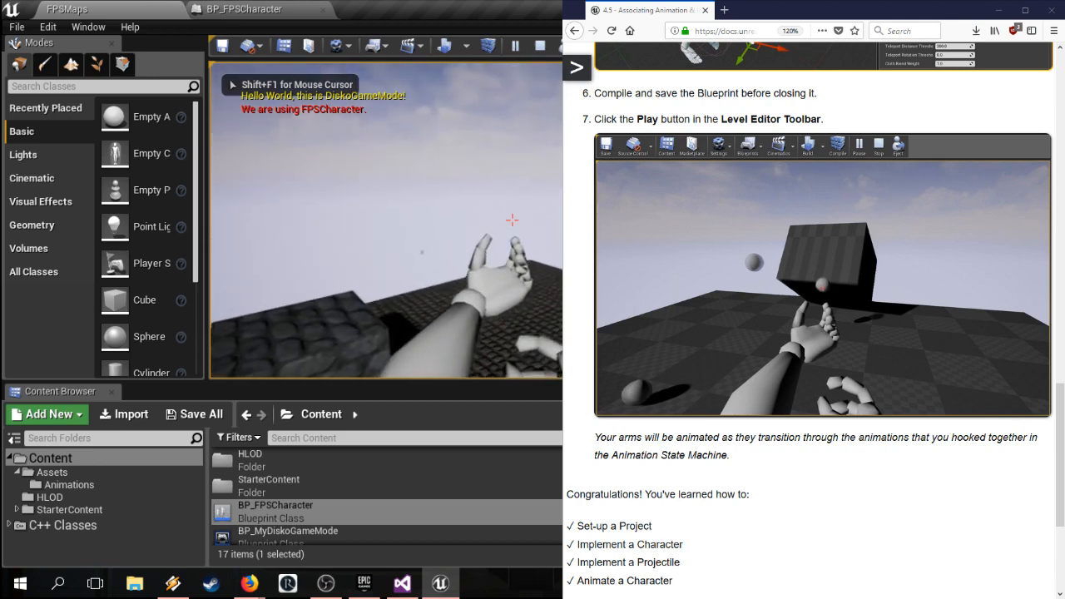
click(511, 220)
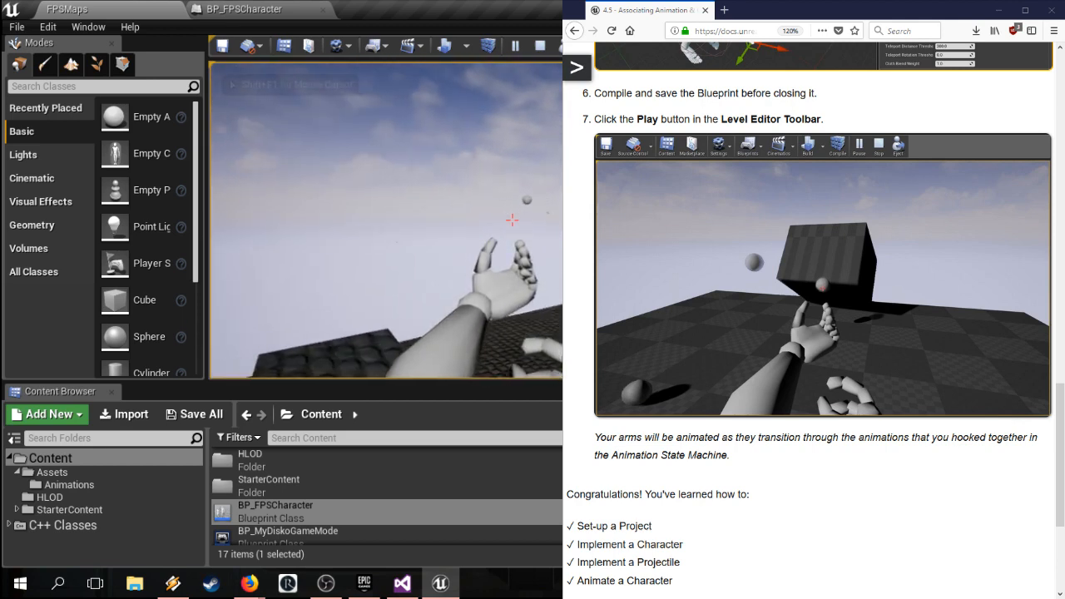
key(shift+F1)
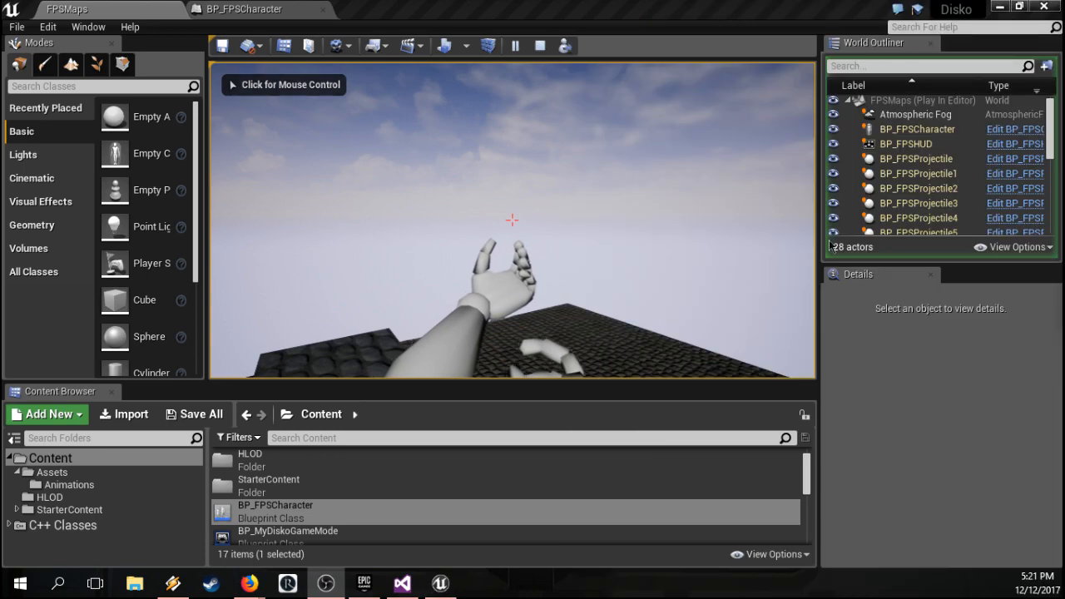
click(540, 211)
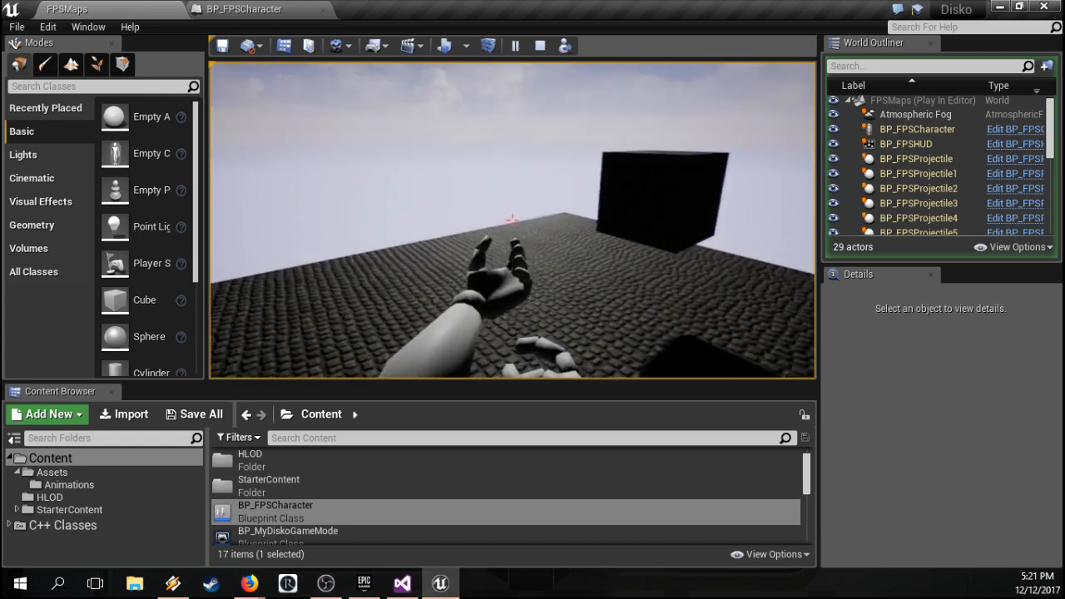
click(512, 220)
click(512, 219)
click(511, 219)
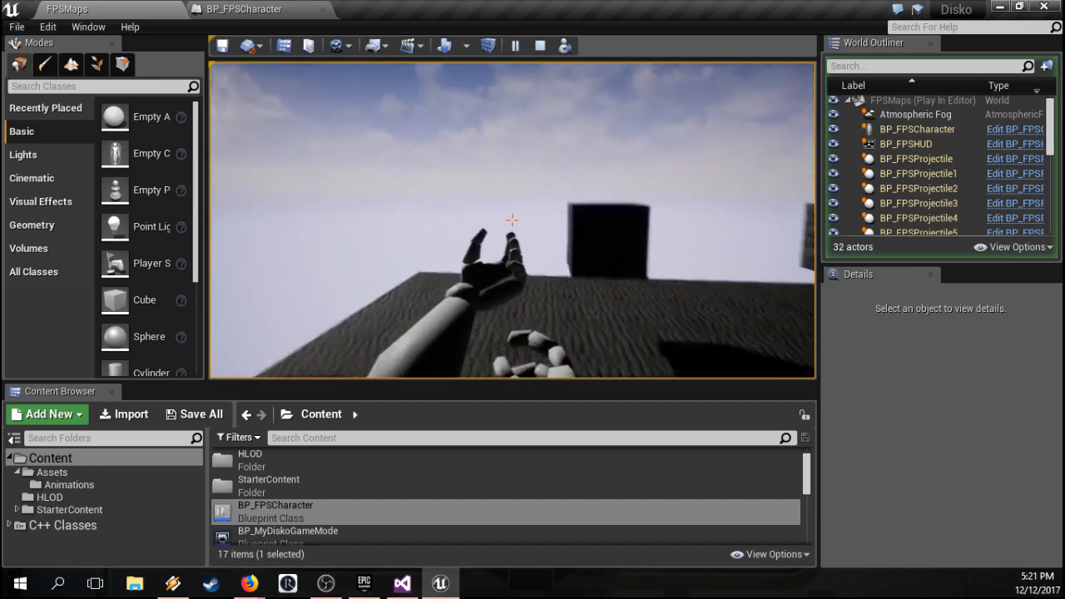
Step: Walk, jump and fire in the running level to examine the arm animations, and end the play session
key(w)
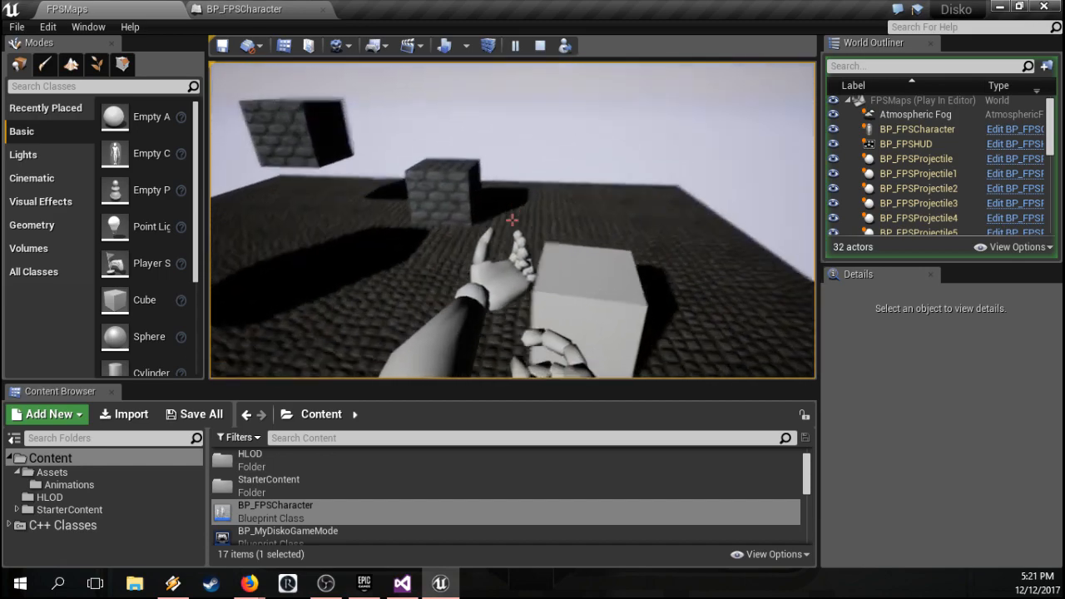
key(space)
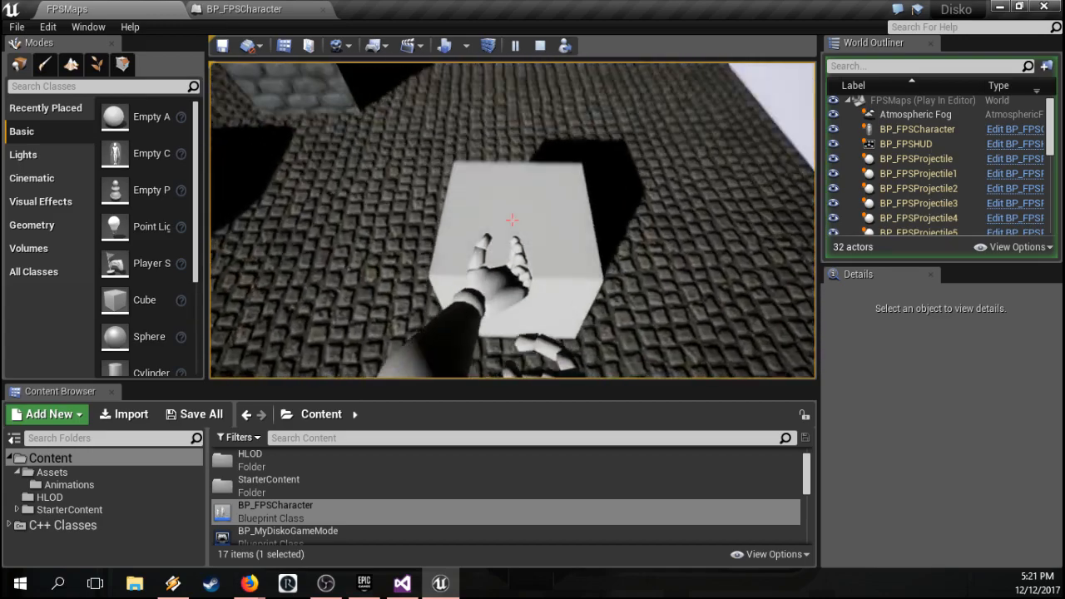
click(512, 220)
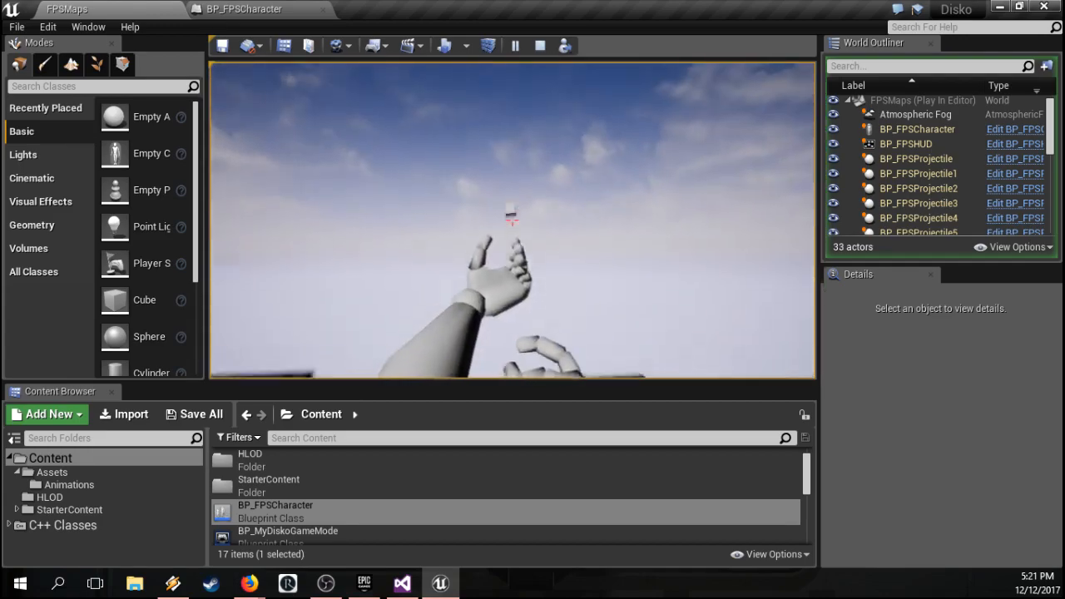
click(512, 220)
key(w)
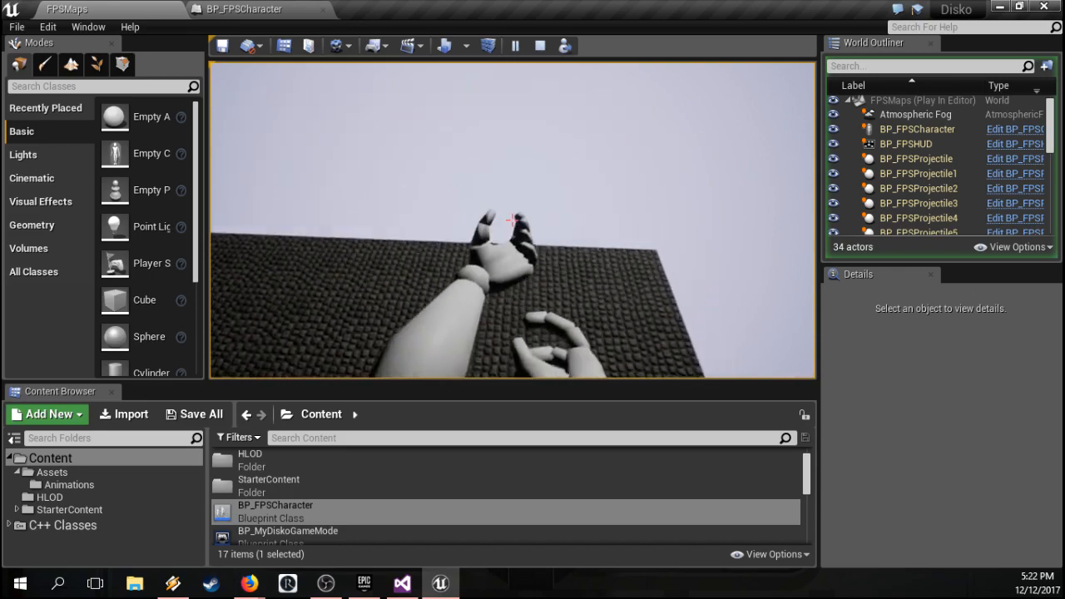
key(s)
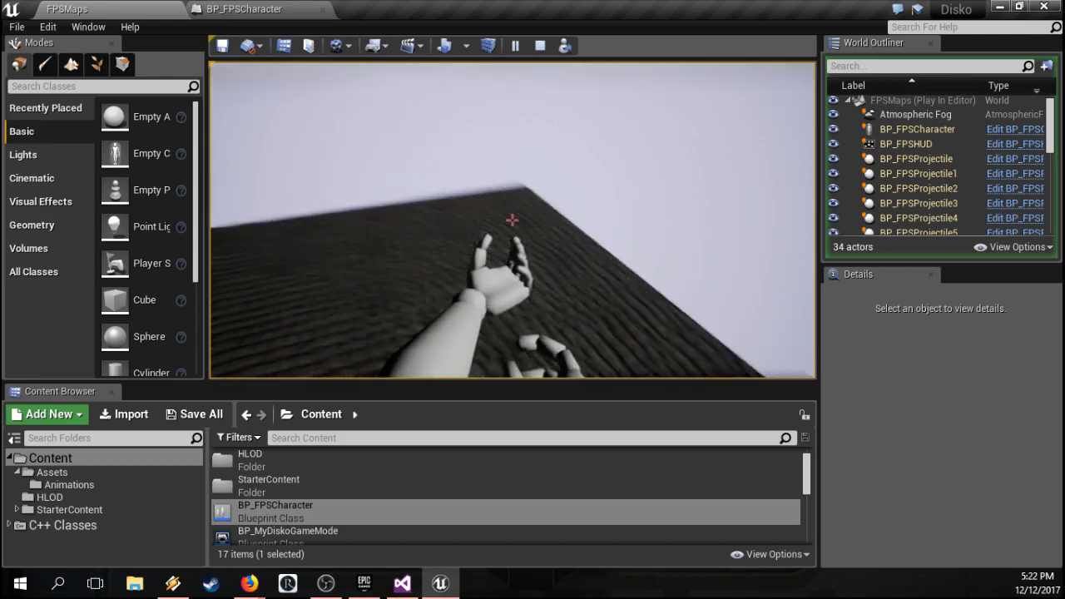
key(w)
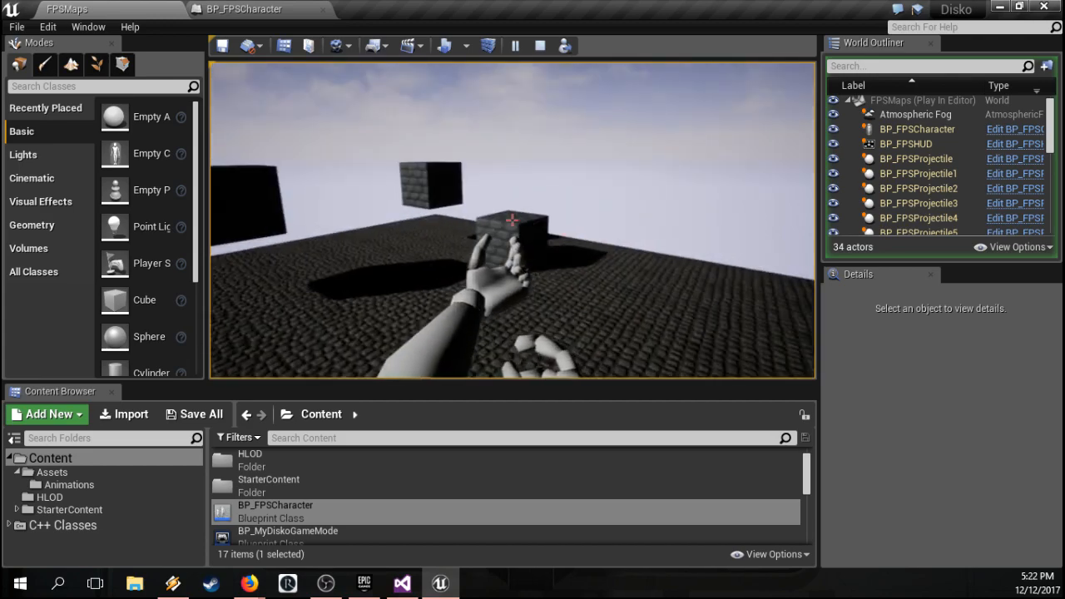
key(s)
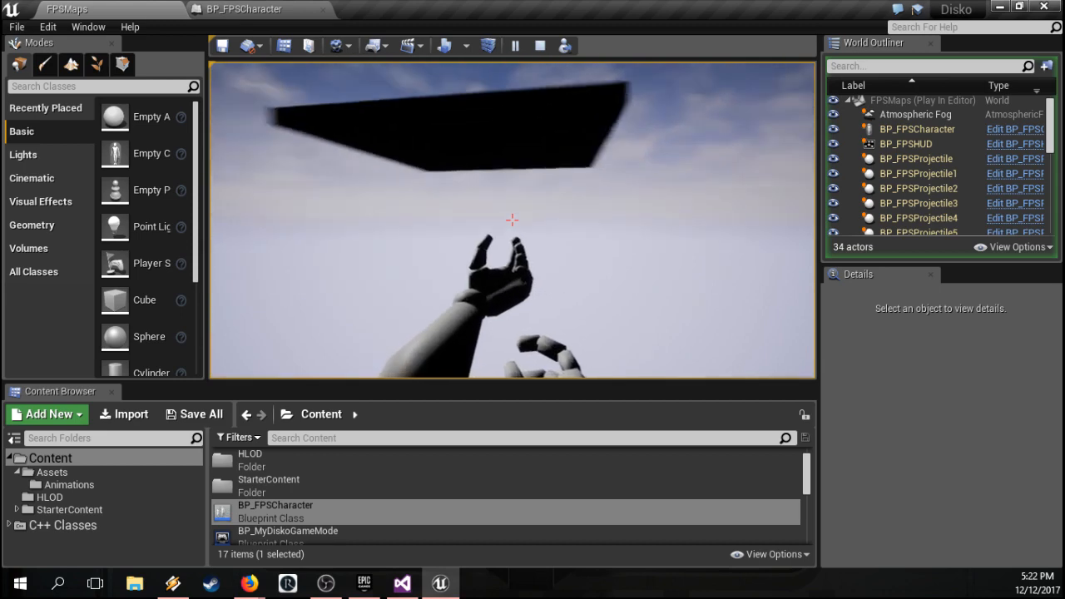
click(512, 219)
click(511, 219)
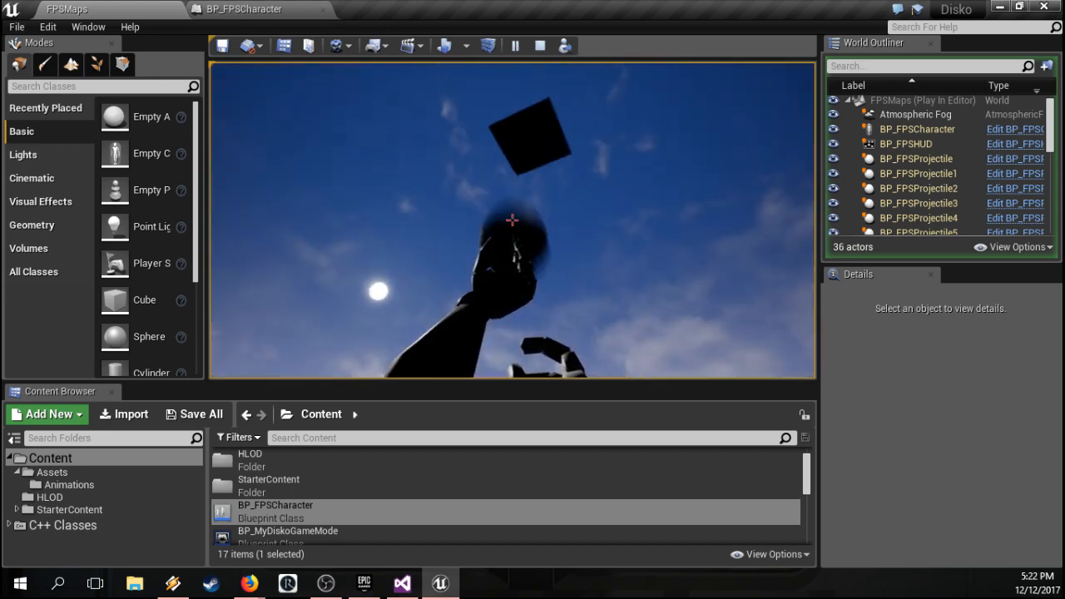
key(Escape)
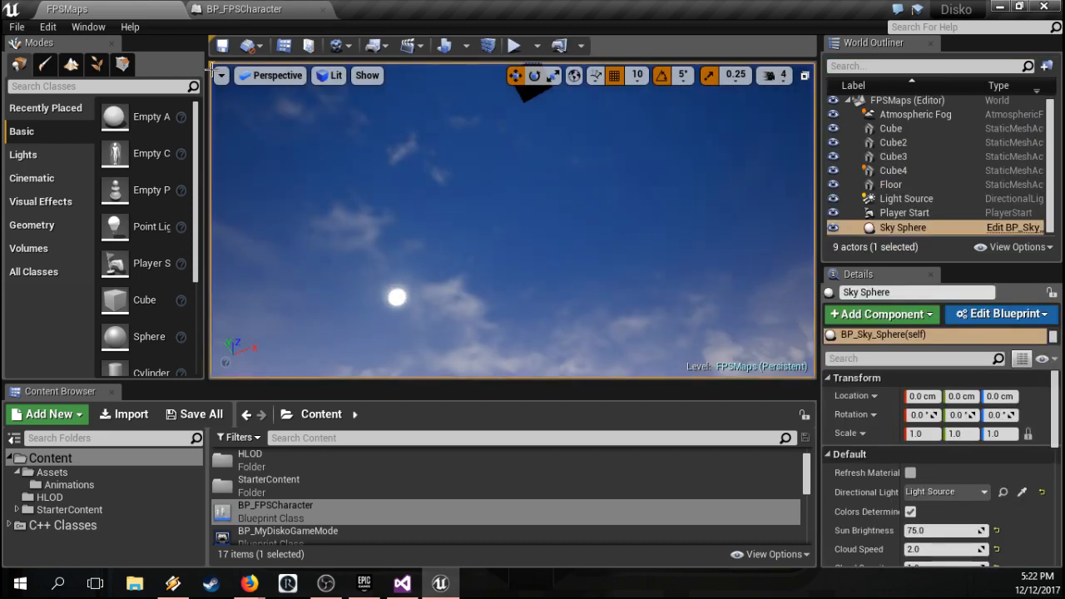
Step: Frame the Sky Sphere in the level viewport and select the FPSMaps world entry in the World Outliner
key(w)
right_drag(426, 136, 426, 123)
key(f)
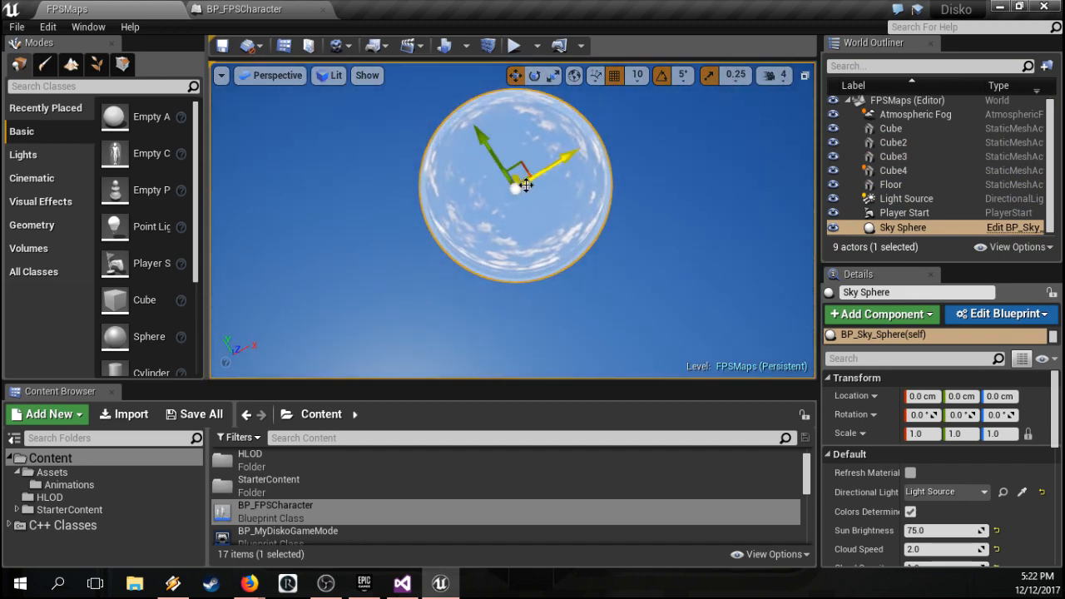
click(873, 102)
click(848, 102)
click(848, 102)
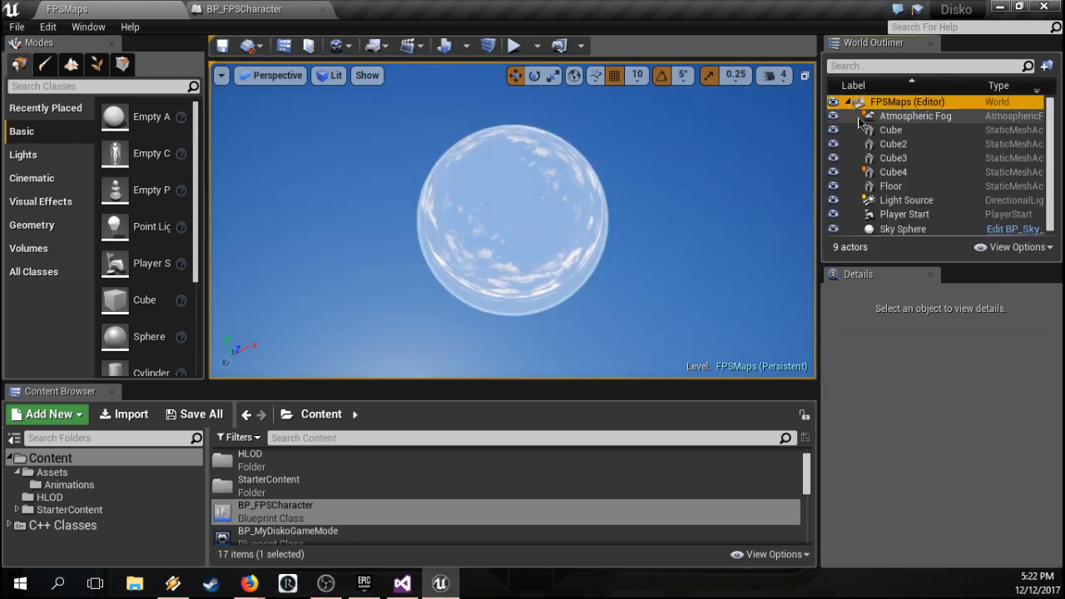
Step: Focus the level viewport on the Player Start actor in FPSMaps, with the surrounding cubes and floor in view
double_click(904, 212)
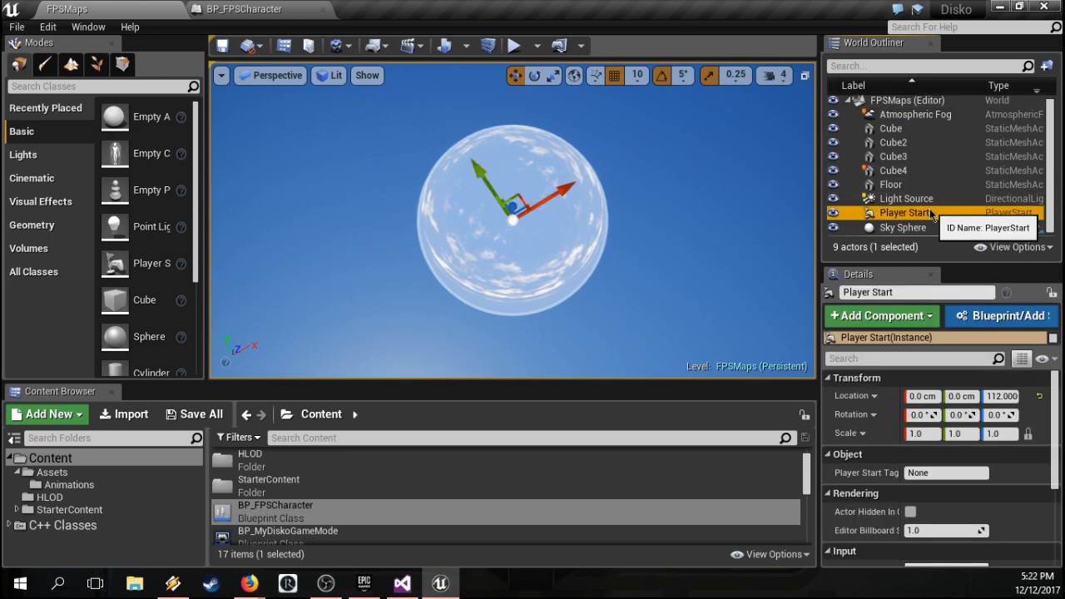
mouse_move(598, 133)
right_down()
mouse_move(598, 283)
mouse_move(566, 233)
mouse_move(628, 162)
mouse_move(587, 224)
mouse_move(570, 142)
mouse_move(601, 156)
mouse_move(599, 127)
right_up()
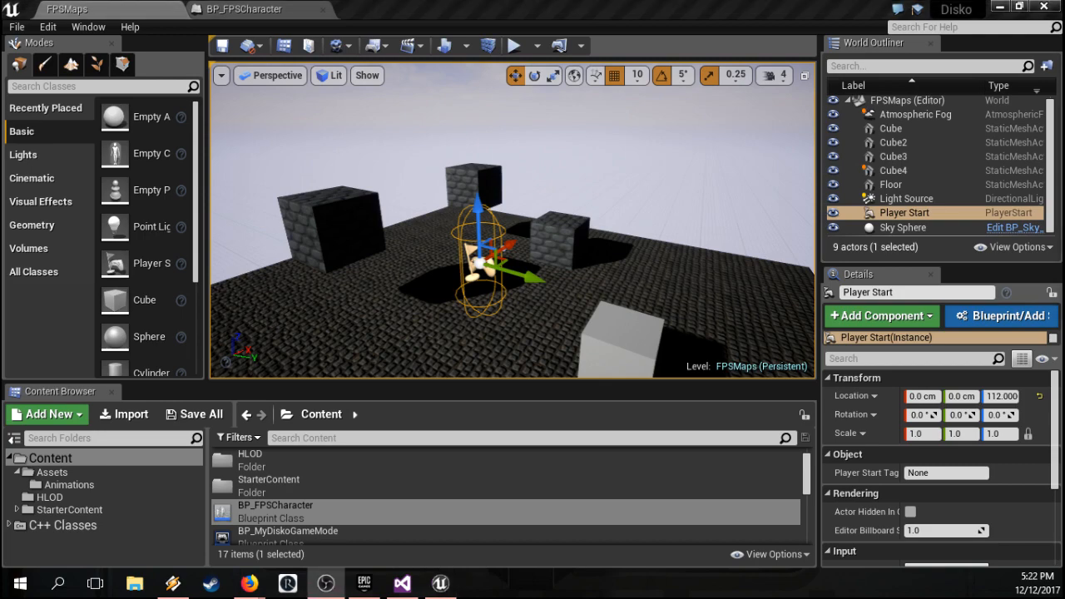
Step: Switch to the browser and review tutorial page 4.5, Associating Animation & Character Blueprints, including its closing summary
scroll(624, 446, down, 5)
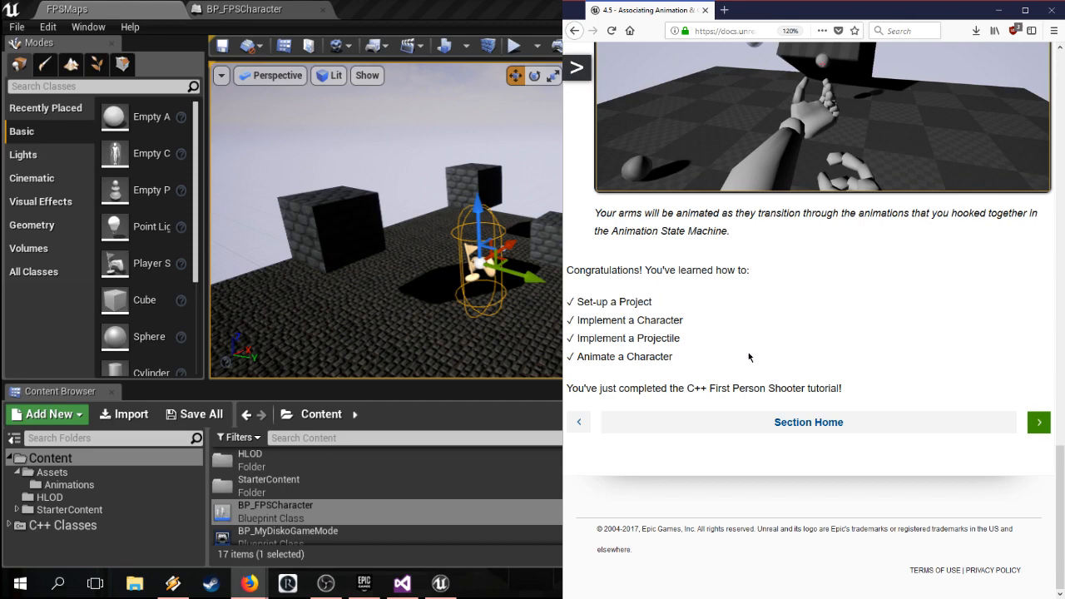
scroll(748, 356, up, 10)
scroll(824, 410, down, 10)
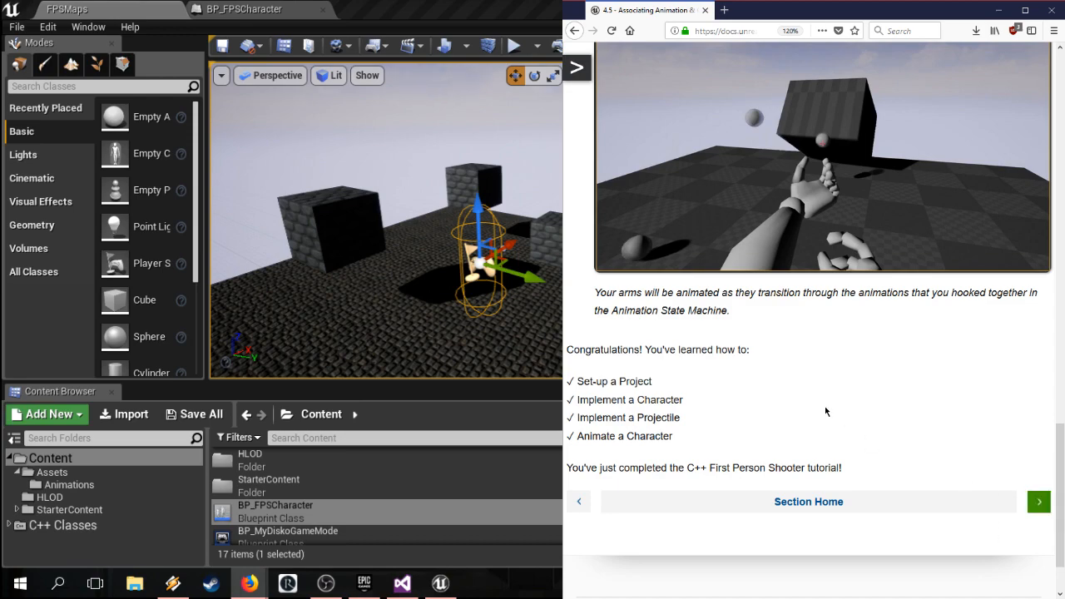
key(Home)
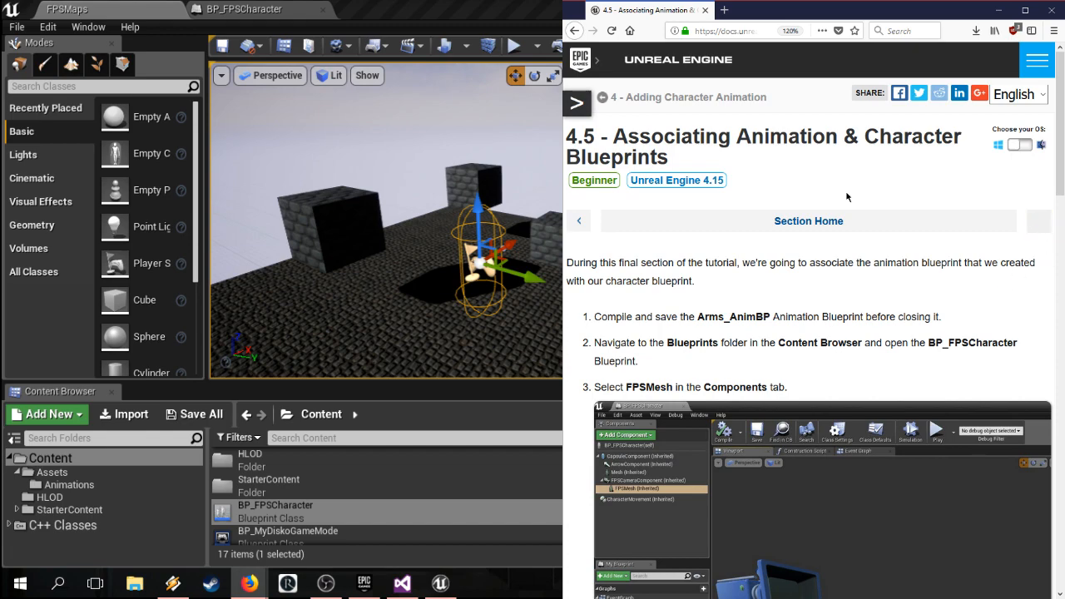
key(End)
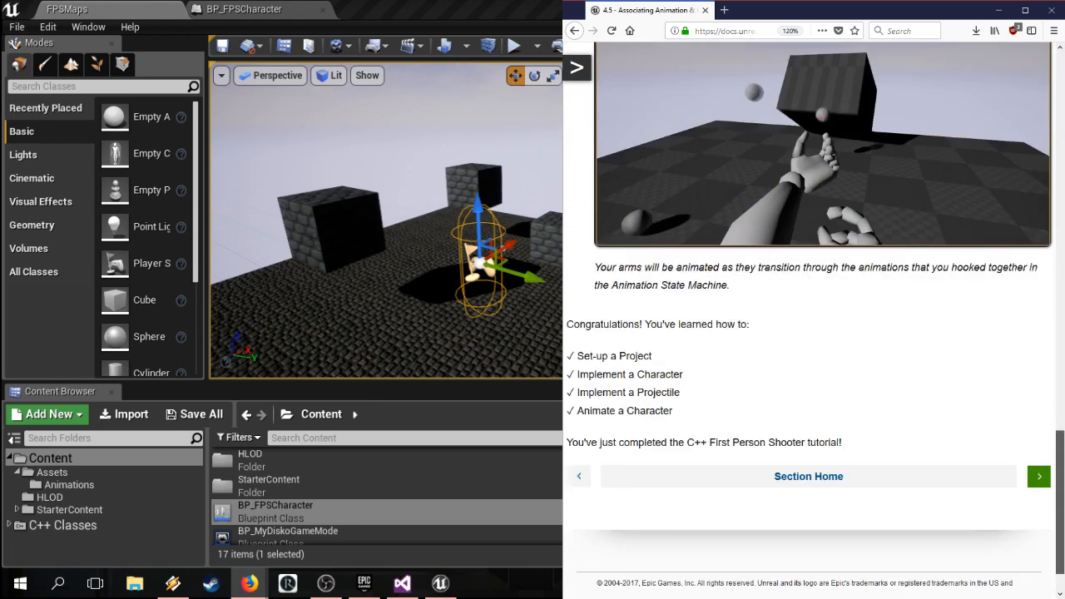
Step: Go through the Adding Character Animation section home to the First Person Shooter Tutorial overview and review its objectives and sections
click(803, 422)
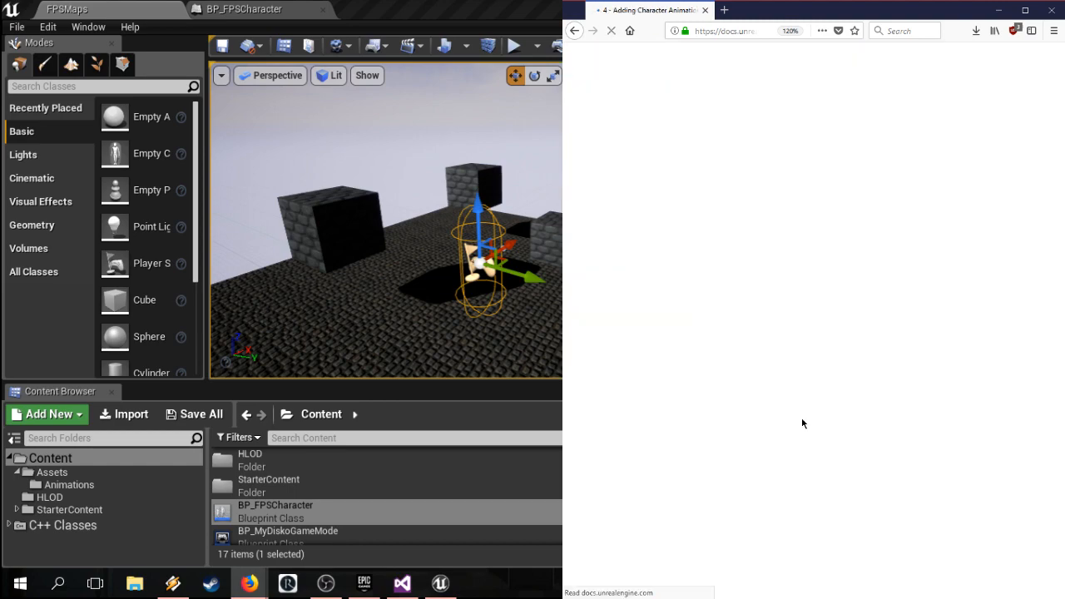
key(End)
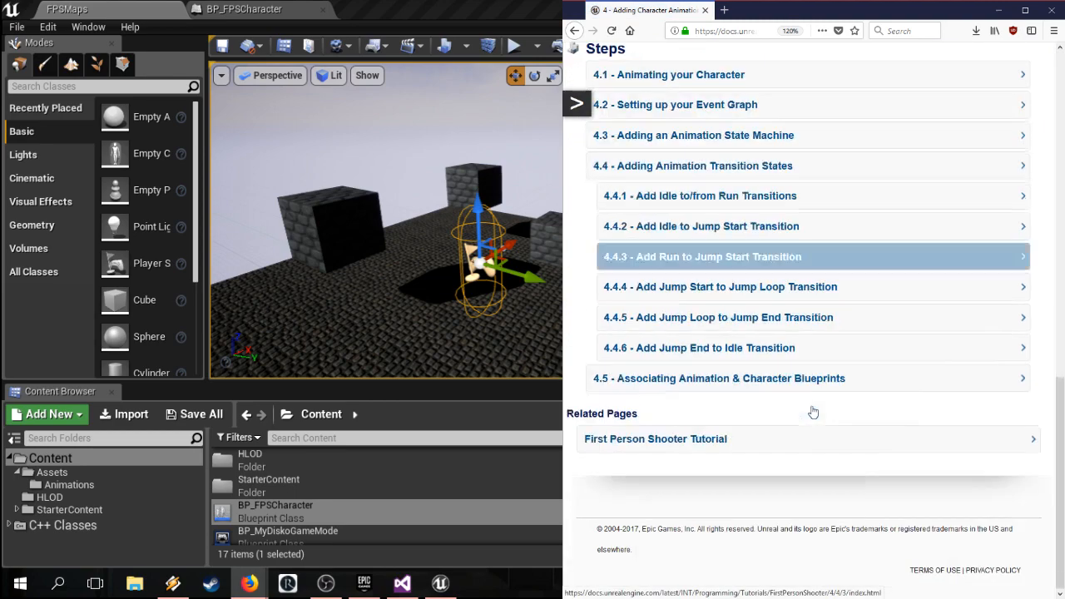
click(743, 441)
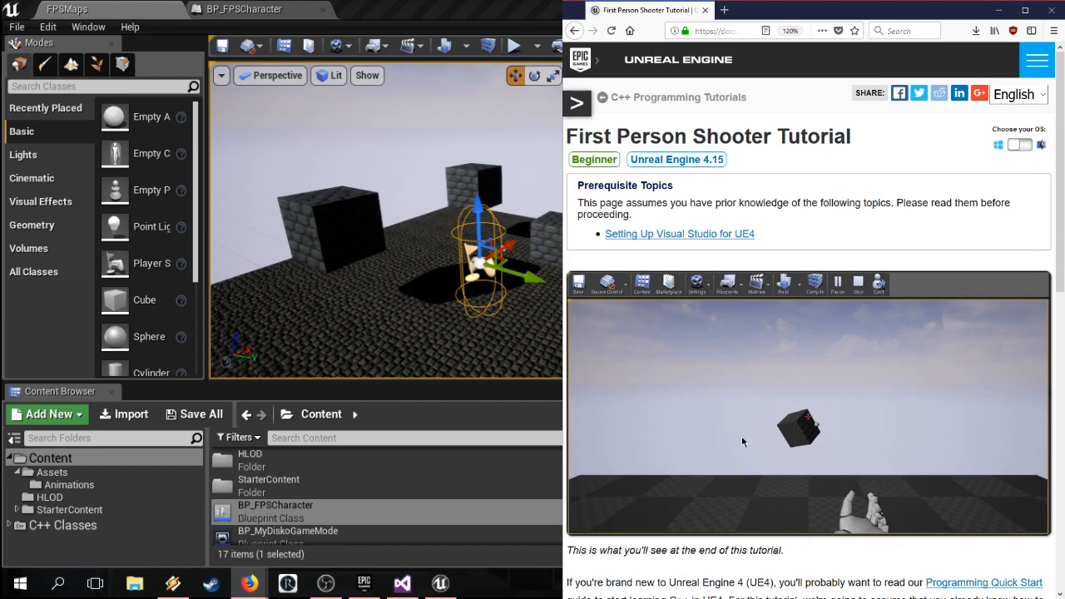
key(End)
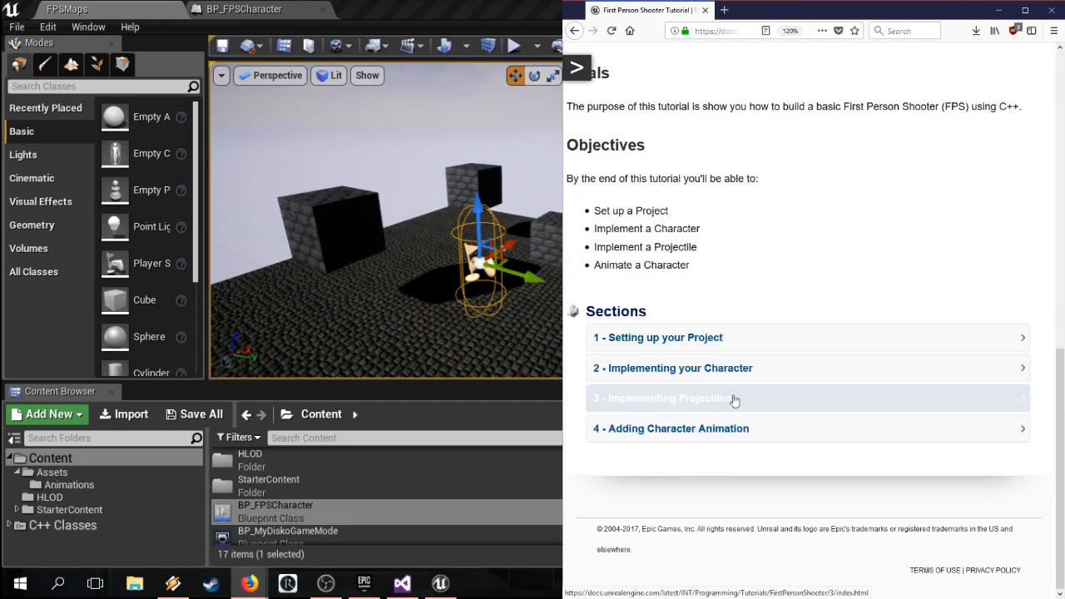
key(Home)
scroll(736, 394, up, 2)
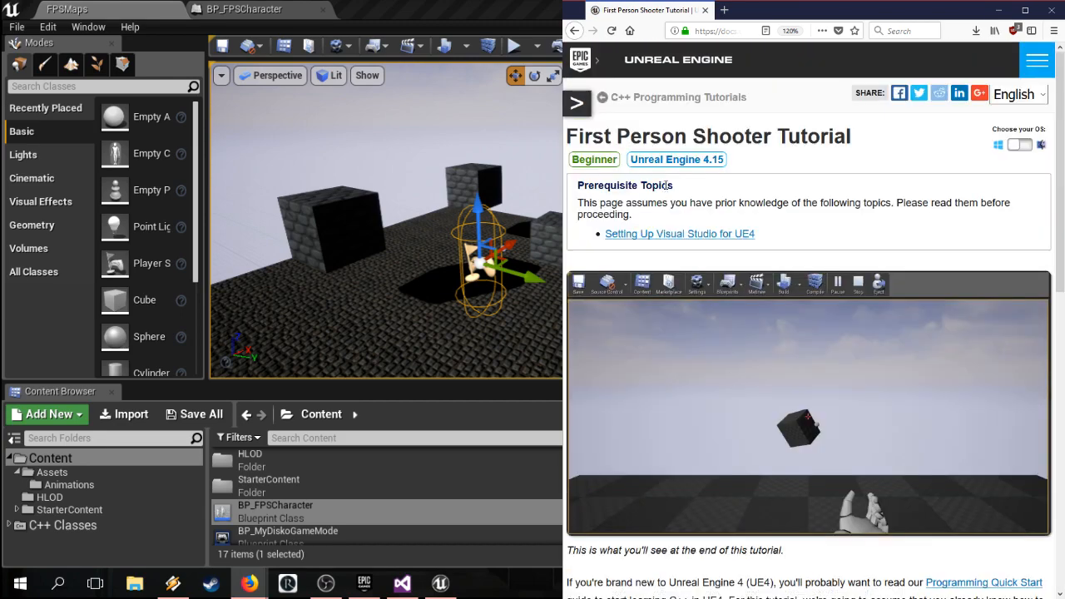
Step: Open the parent C++ Programming Tutorials page and look through its Starting Out, Beginner and Intermediate tutorials
click(681, 97)
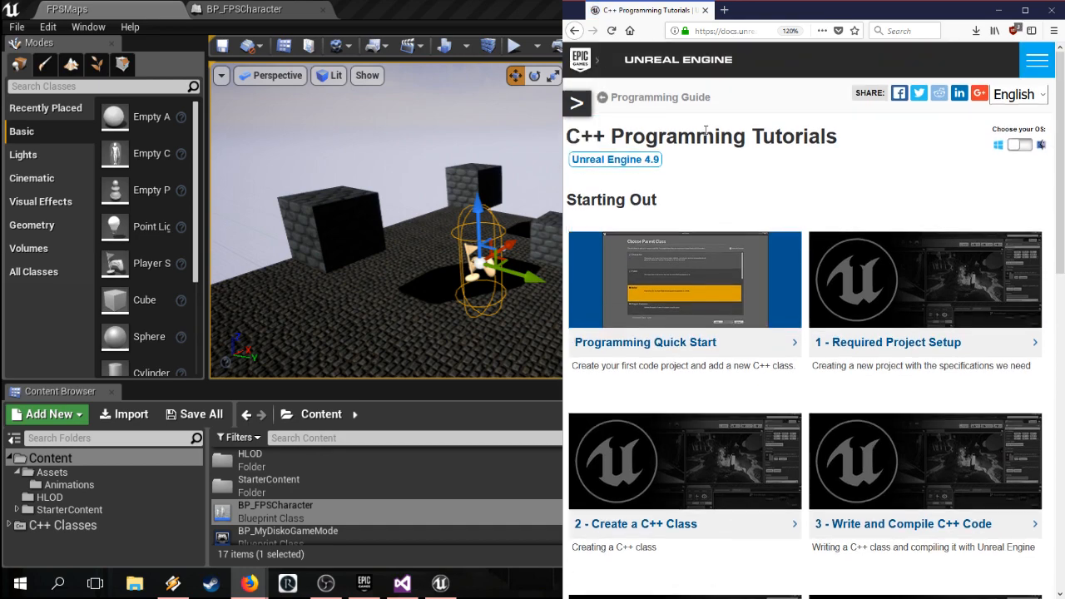
scroll(756, 205, down, 8)
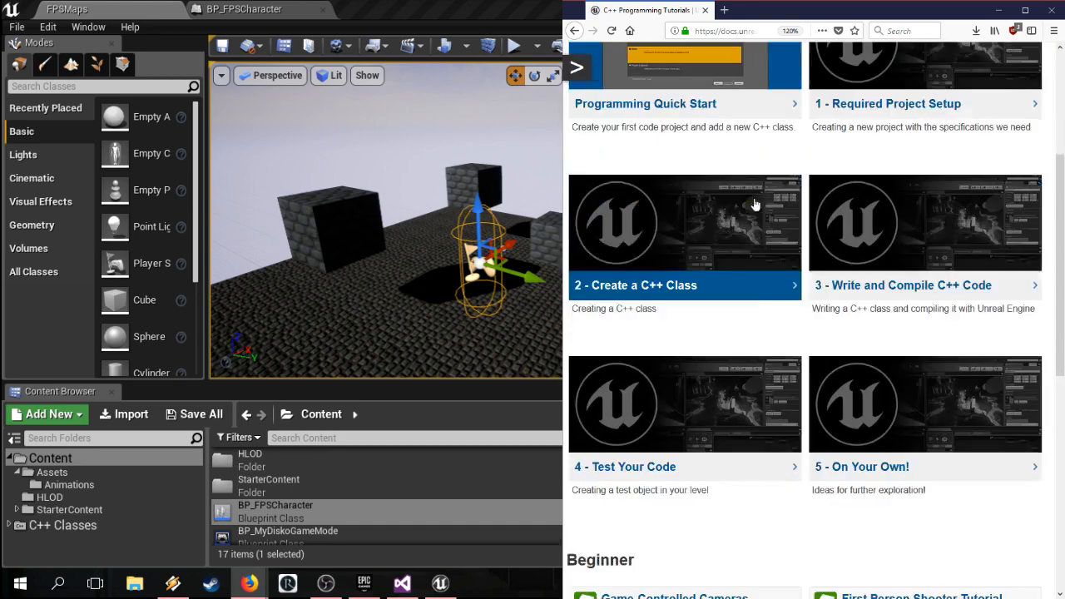
scroll(755, 226, down, 2)
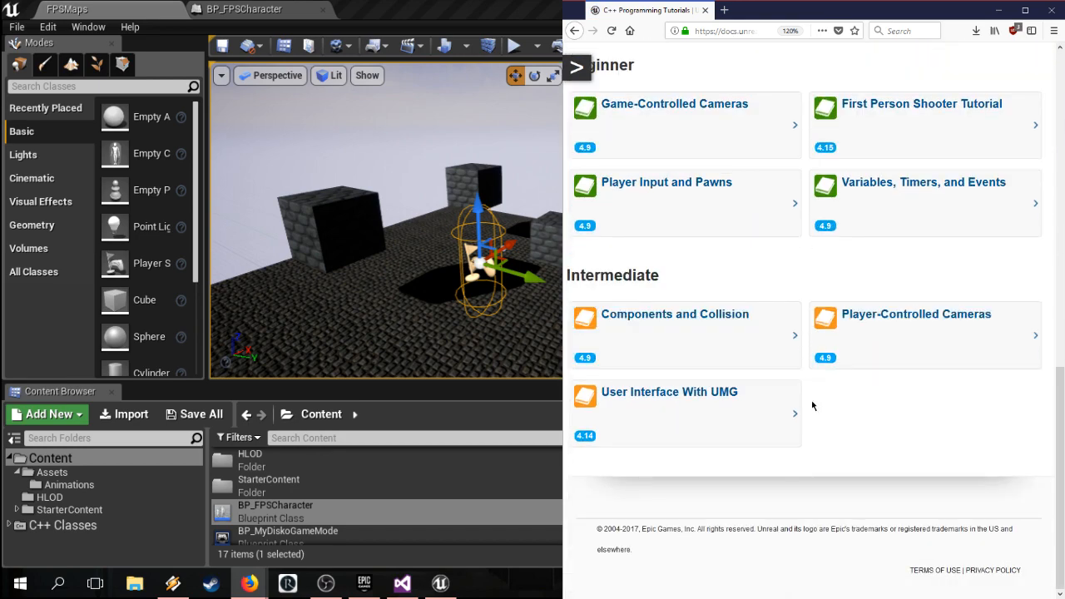
scroll(877, 263, up, 1)
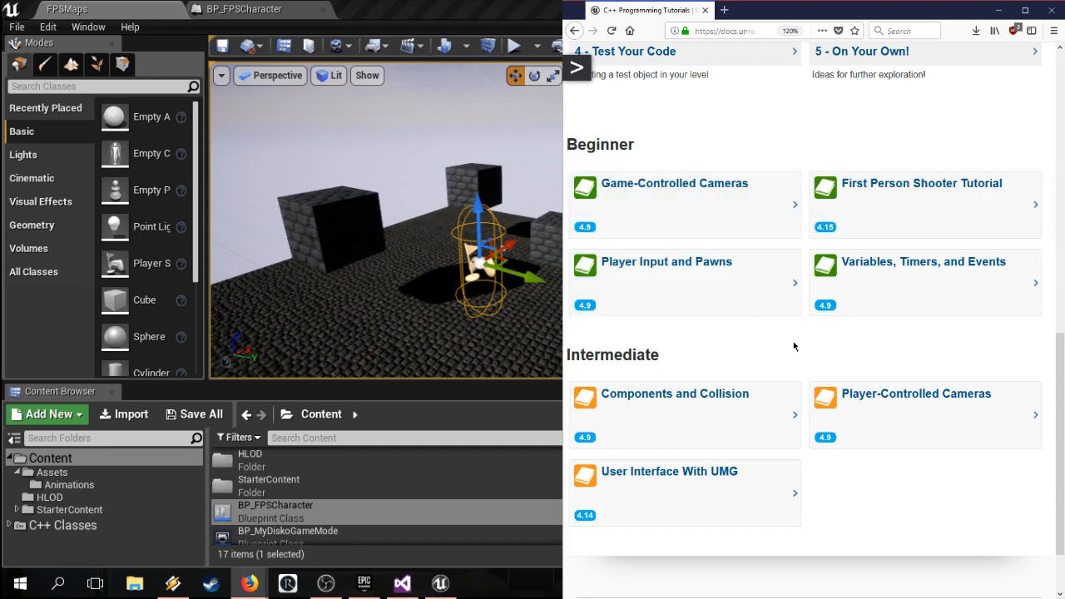
scroll(821, 332, down, 1)
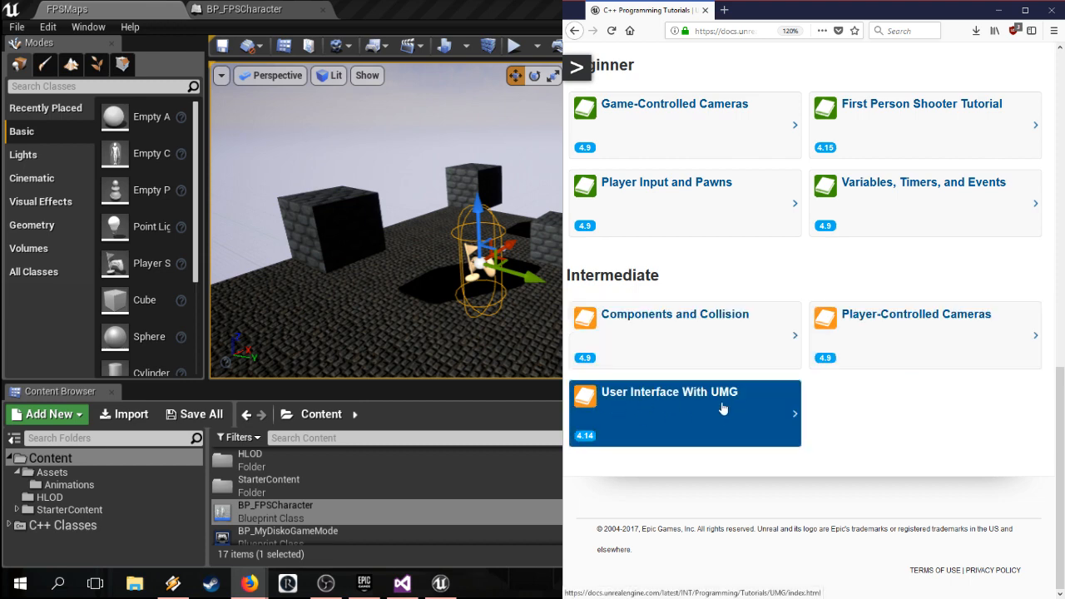
scroll(766, 392, up, 5)
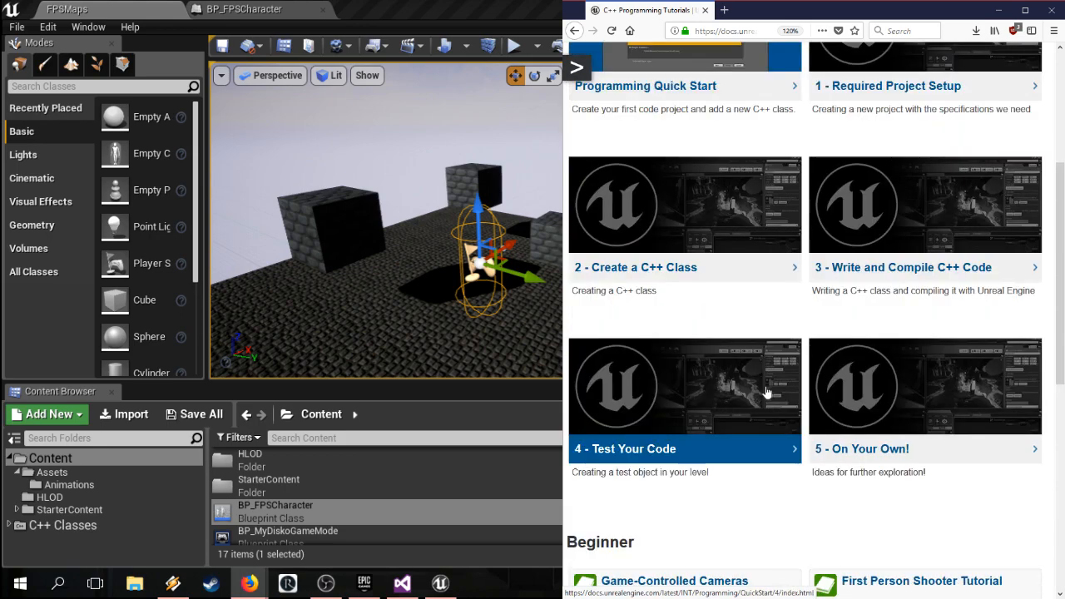
scroll(749, 416, down, 5)
scroll(716, 443, up, 5)
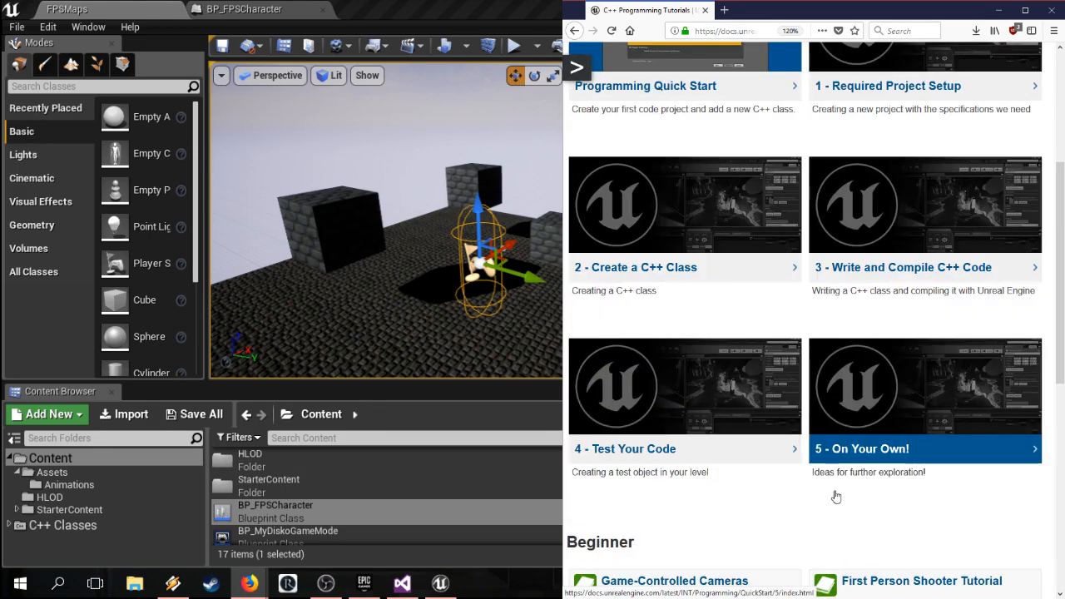
scroll(832, 499, up, 3)
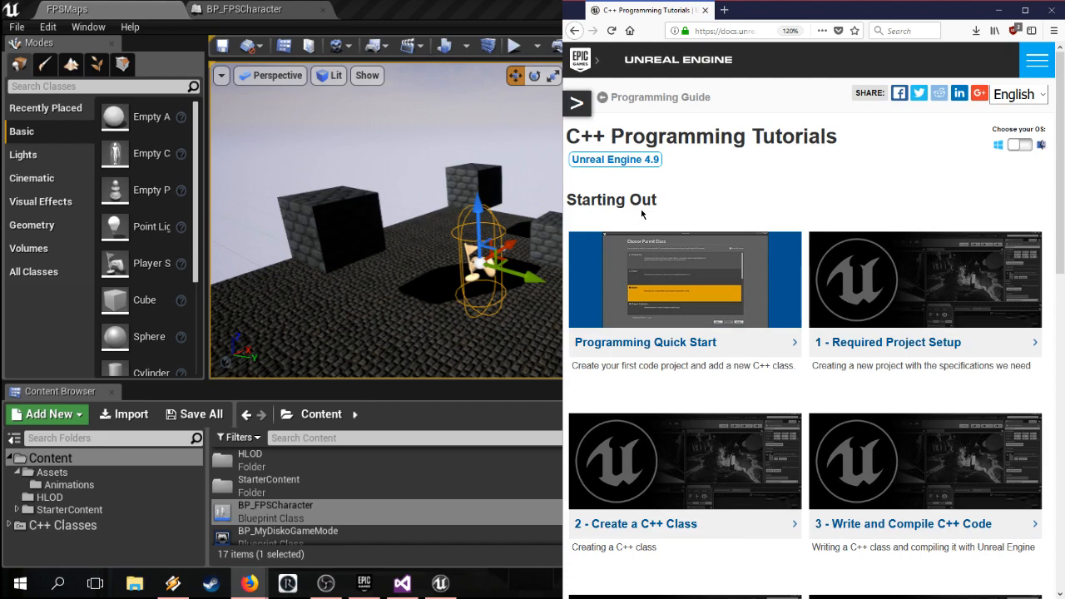
Step: Open the parent Programming Guide and look through its topics from Getting Started down to Asset Handling Reference Guides
click(635, 99)
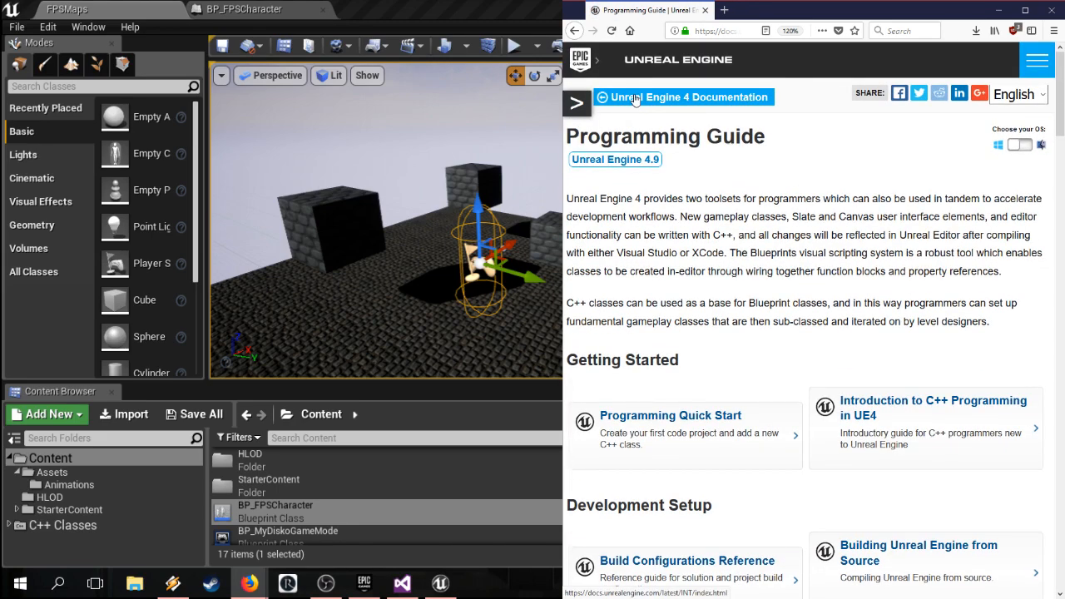
scroll(773, 199, down, 3)
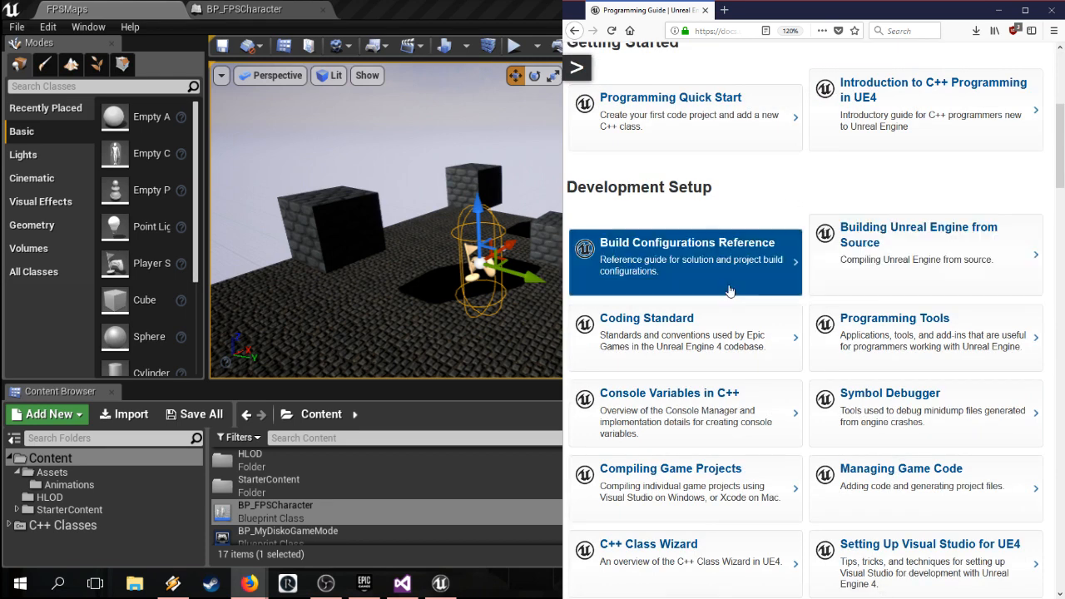
scroll(728, 291, down, 2)
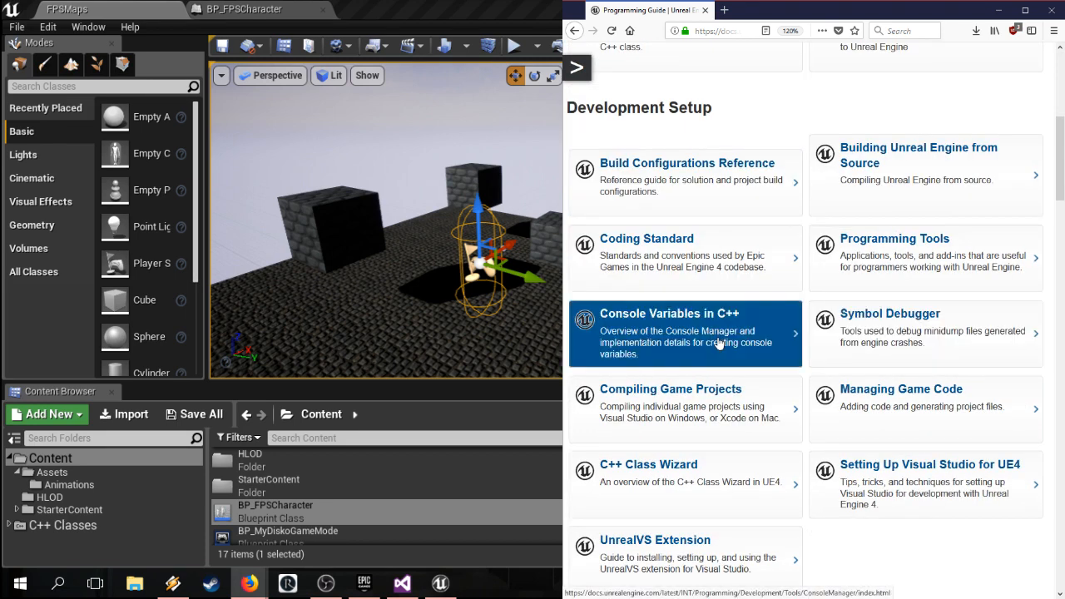
scroll(774, 332, down, 6)
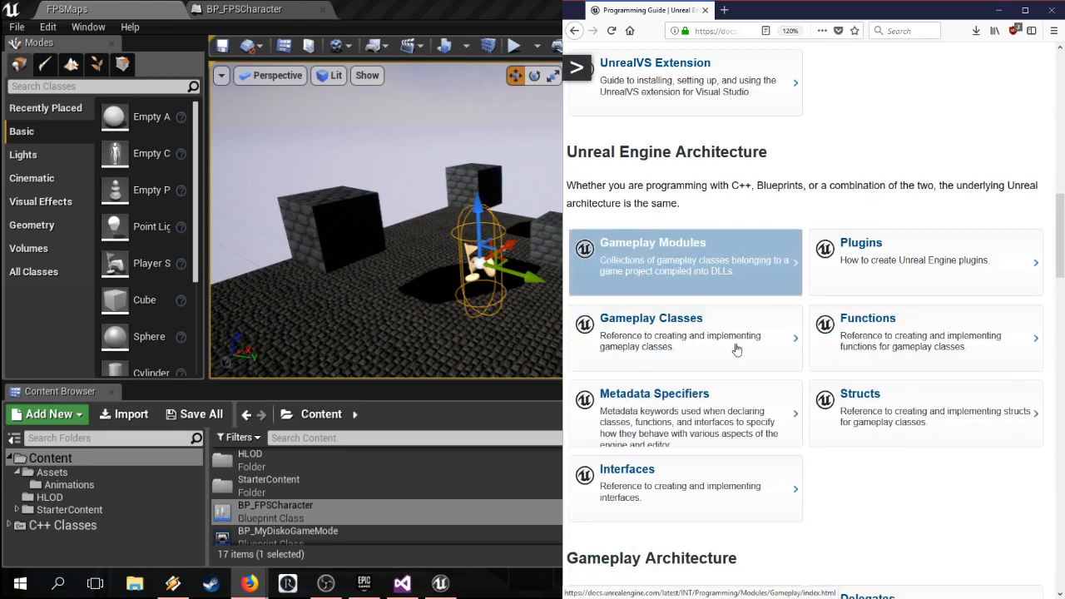
scroll(795, 400, down, 5)
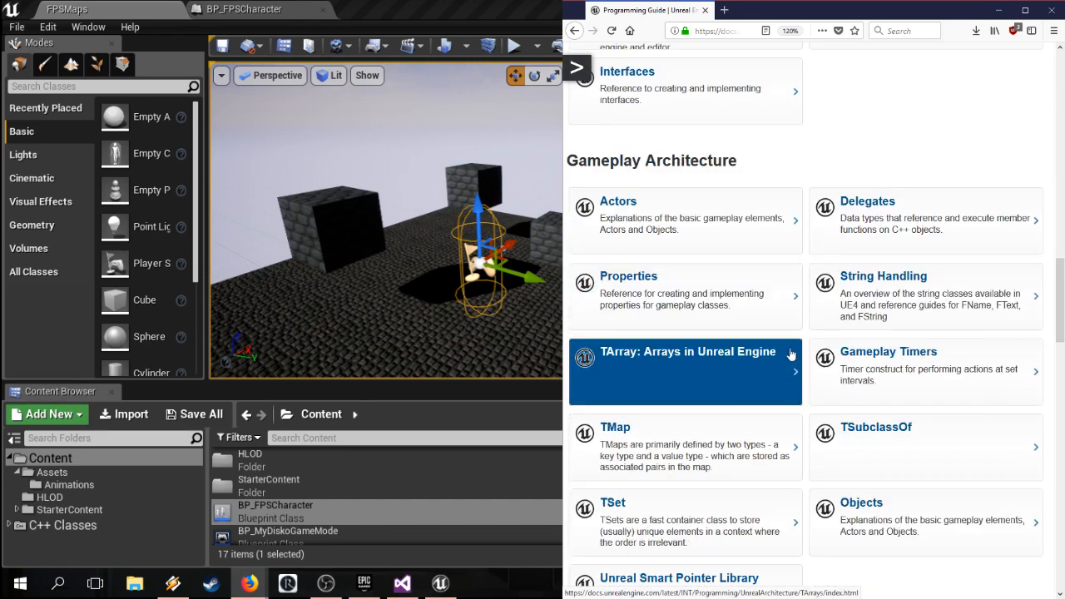
scroll(786, 350, down, 3)
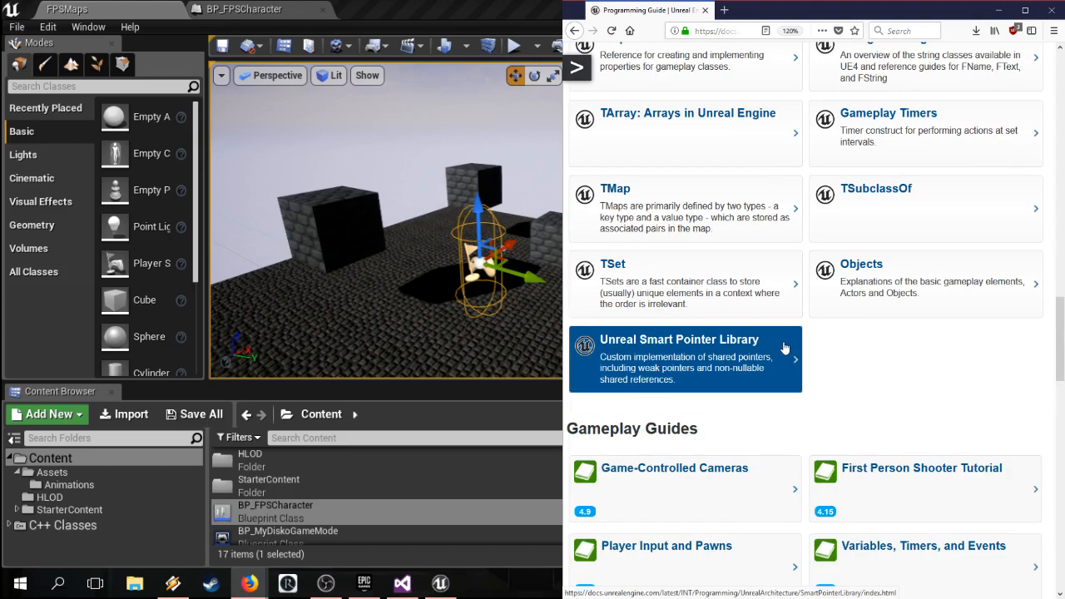
scroll(784, 347, down, 10)
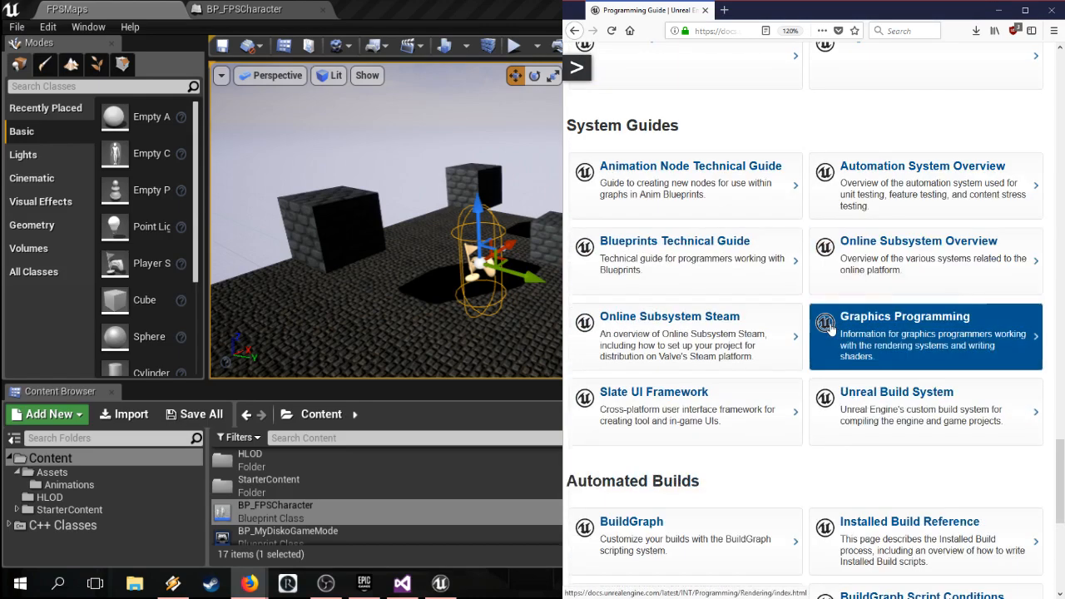
scroll(830, 329, down, 1)
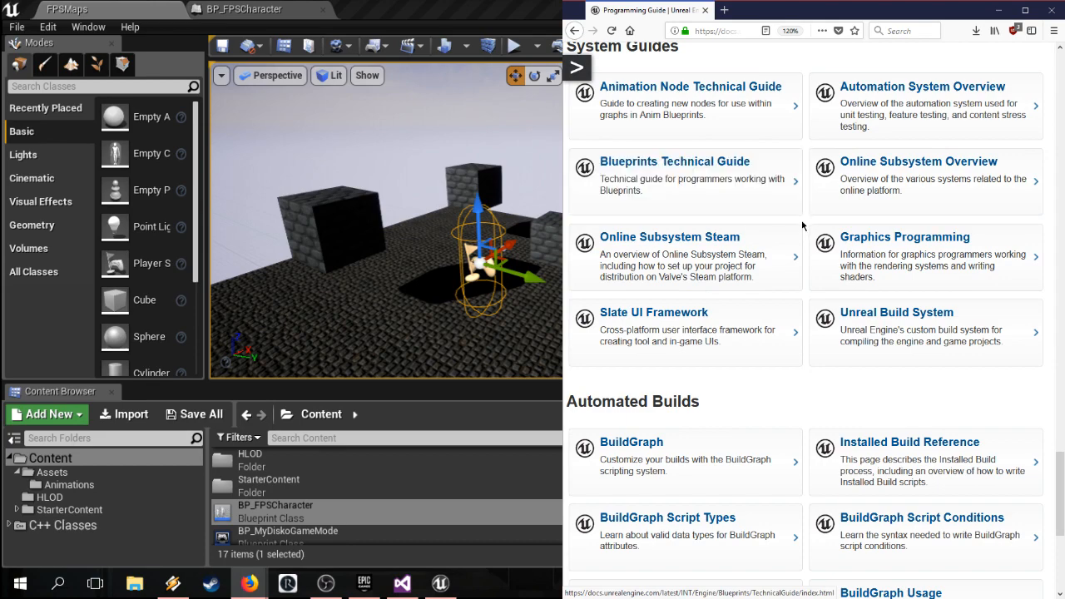
scroll(802, 225, down, 4)
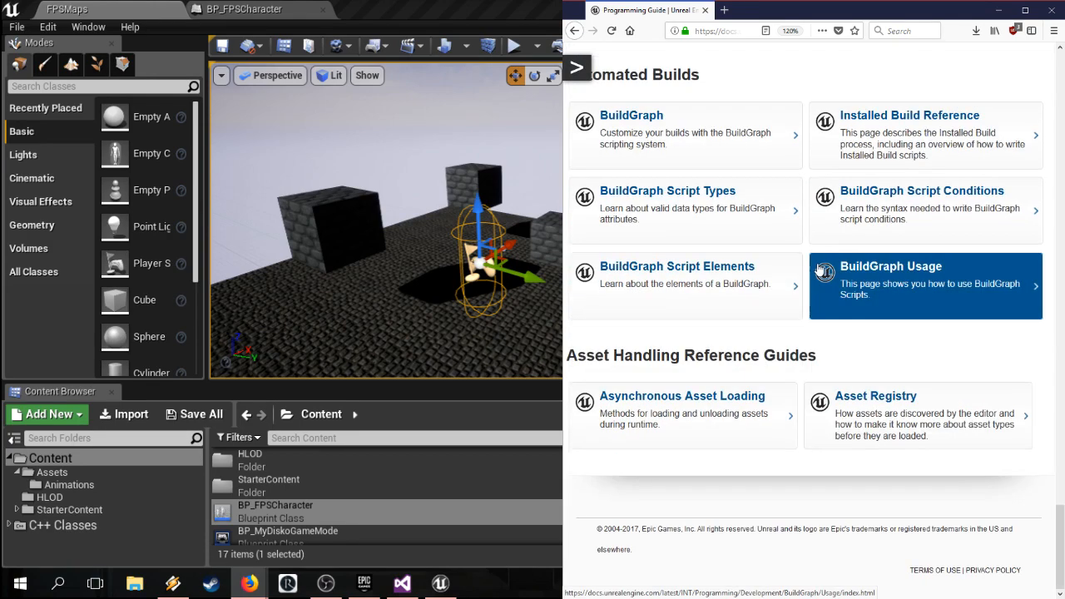
scroll(818, 271, up, 20)
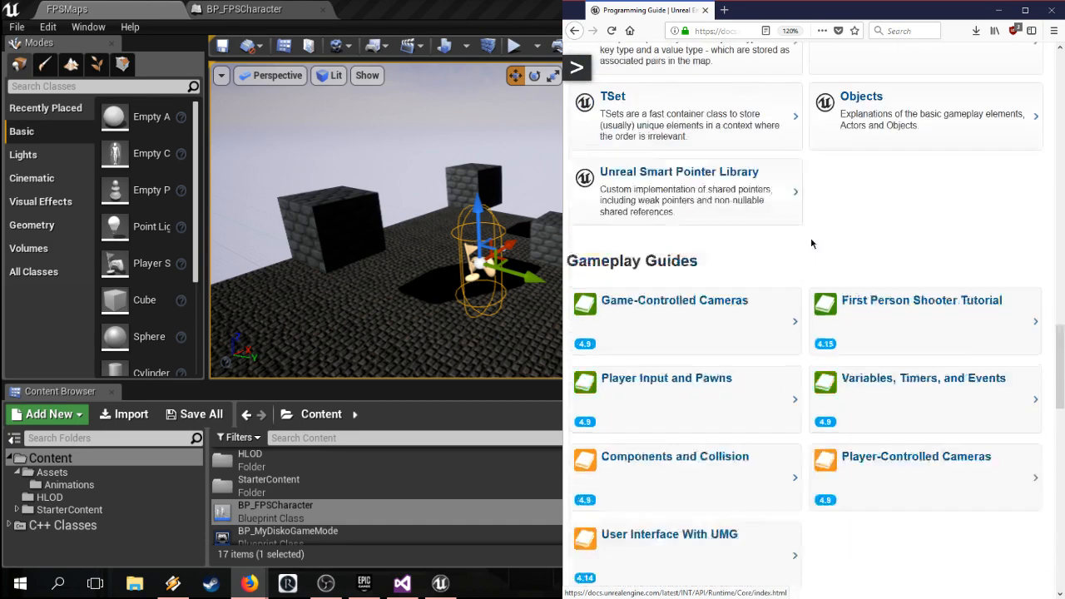
scroll(814, 241, up, 3)
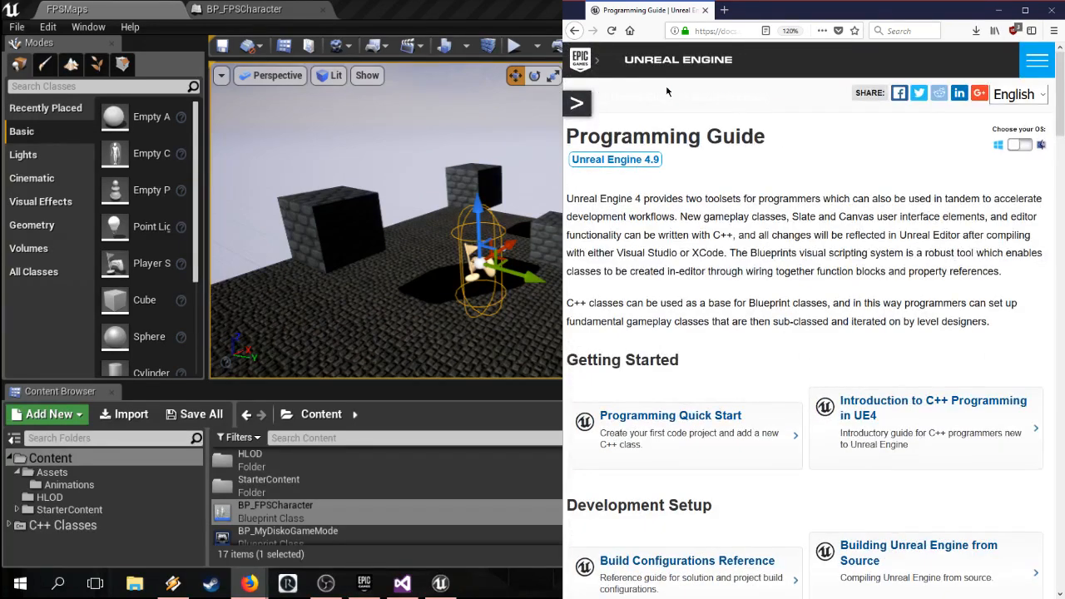
Step: Open Blueprints Visual Scripting from the Unreal Engine 4 Documentation home page and look over its introduction and guides
click(667, 95)
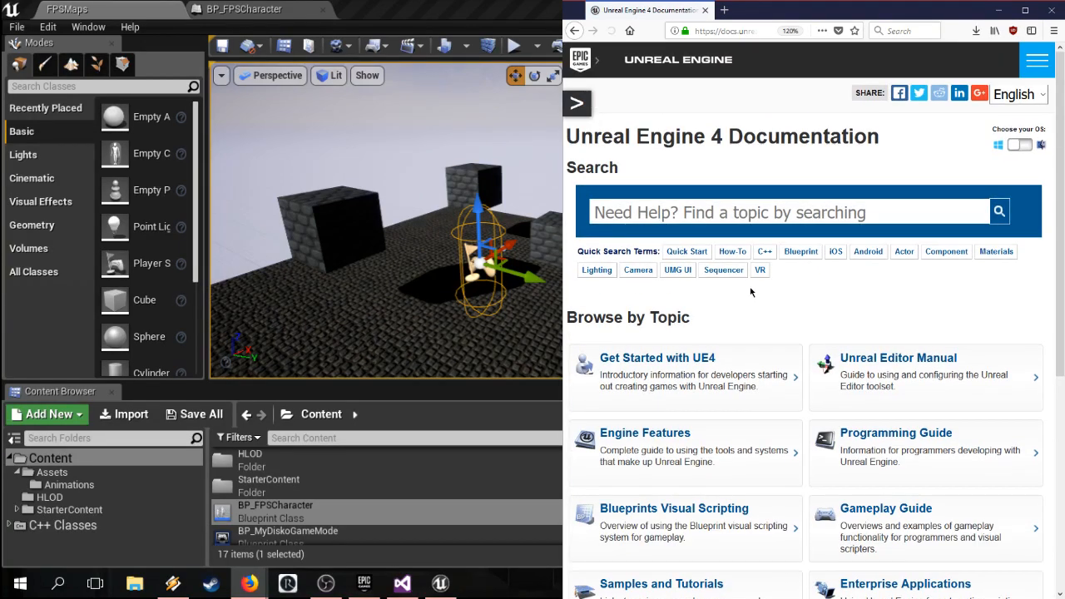
scroll(743, 297, down, 1)
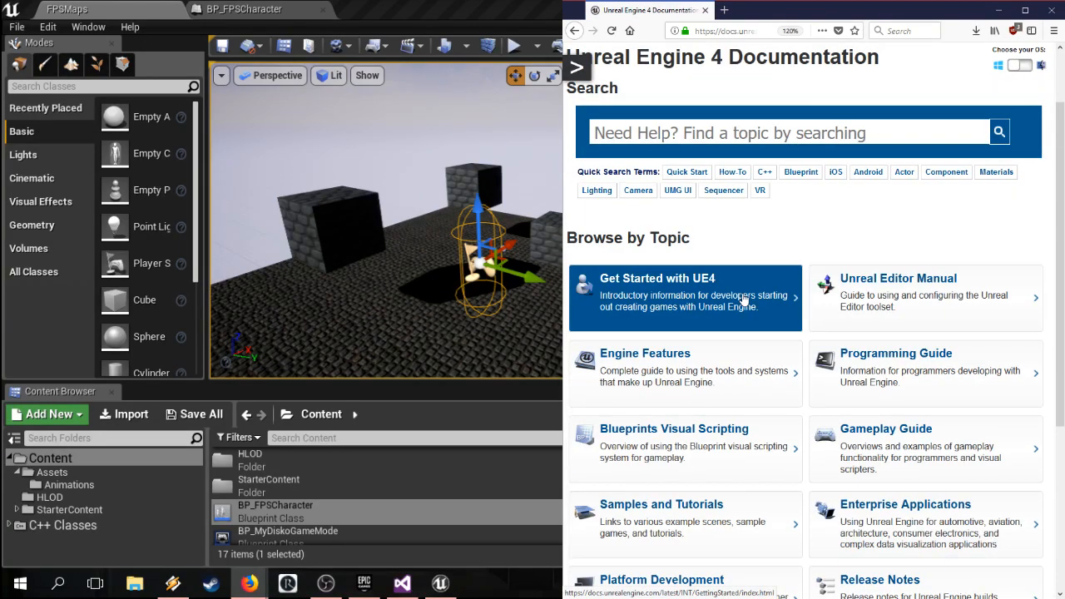
click(731, 429)
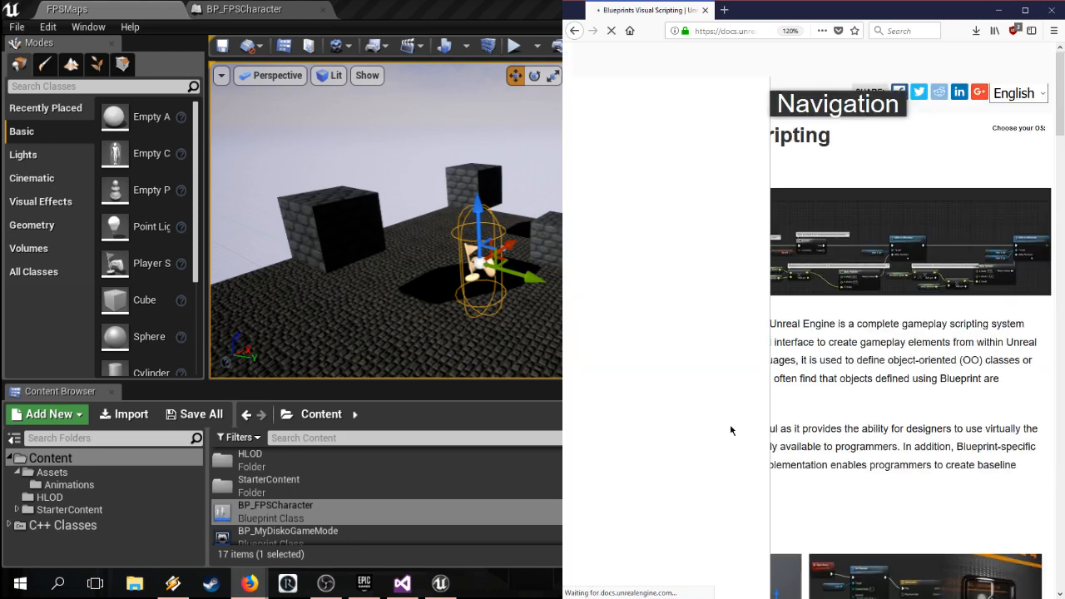
scroll(749, 374, down, 5)
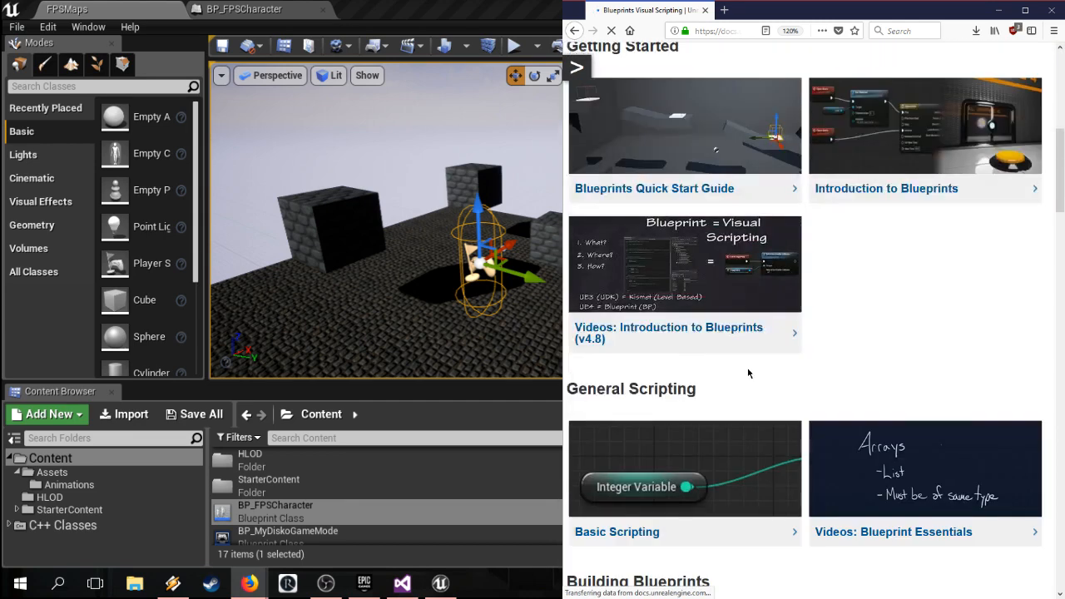
scroll(749, 370, up, 6)
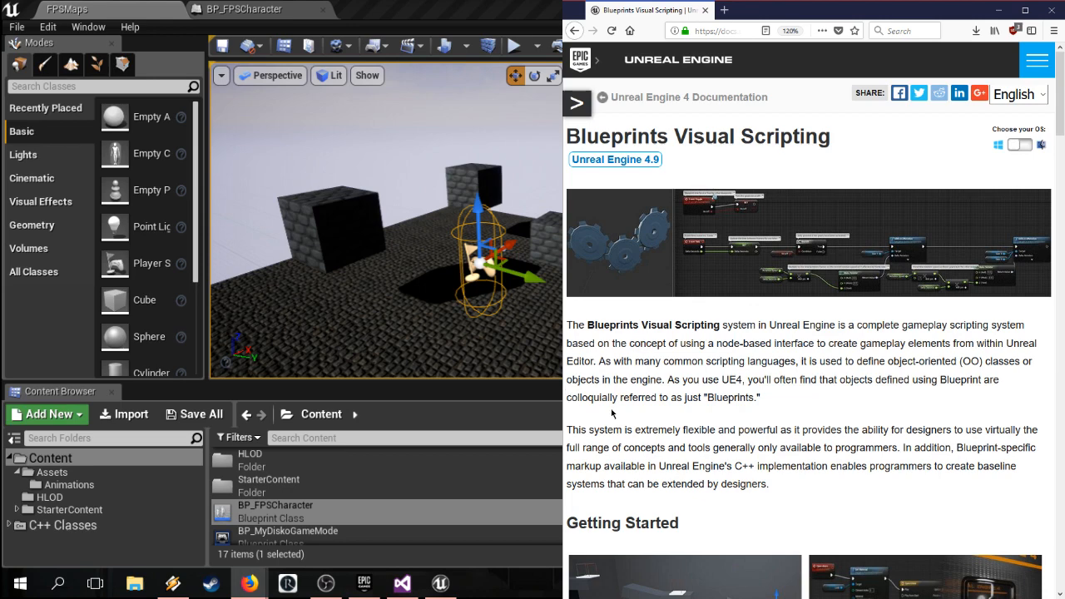
Step: Read the Blueprints Visual Scripting introduction and look over the guides in its Getting Started section
scroll(642, 431, down, 2)
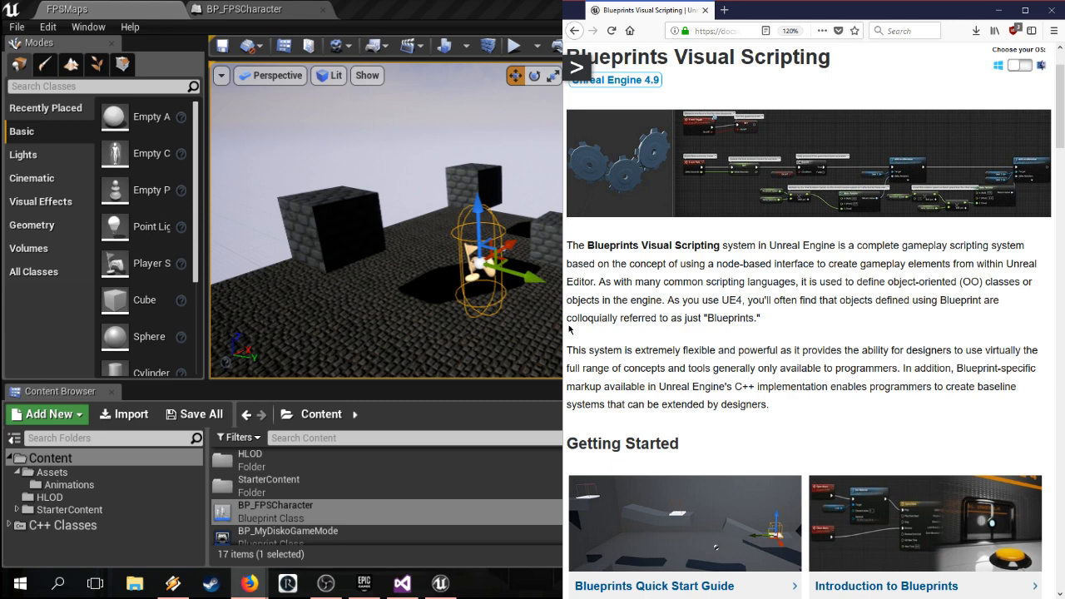
drag(573, 321, 621, 319)
click(619, 332)
drag(754, 386, 829, 386)
click(824, 386)
scroll(759, 433, down, 3)
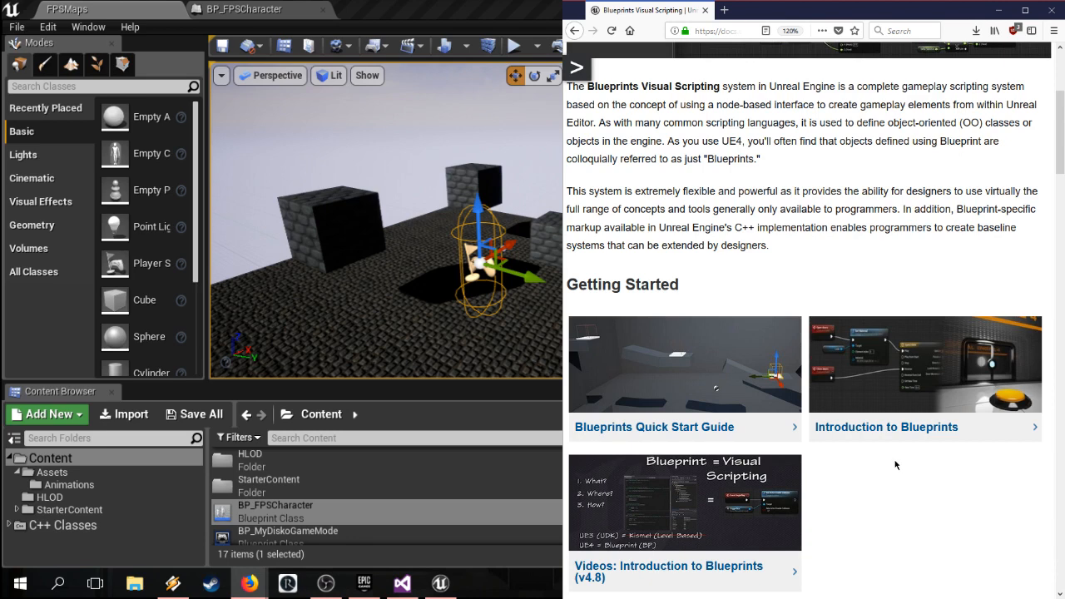
Step: Open the Blueprints Quick Start Guide in a separate tab and review its description and list of steps
middle_click(649, 428)
click(739, 11)
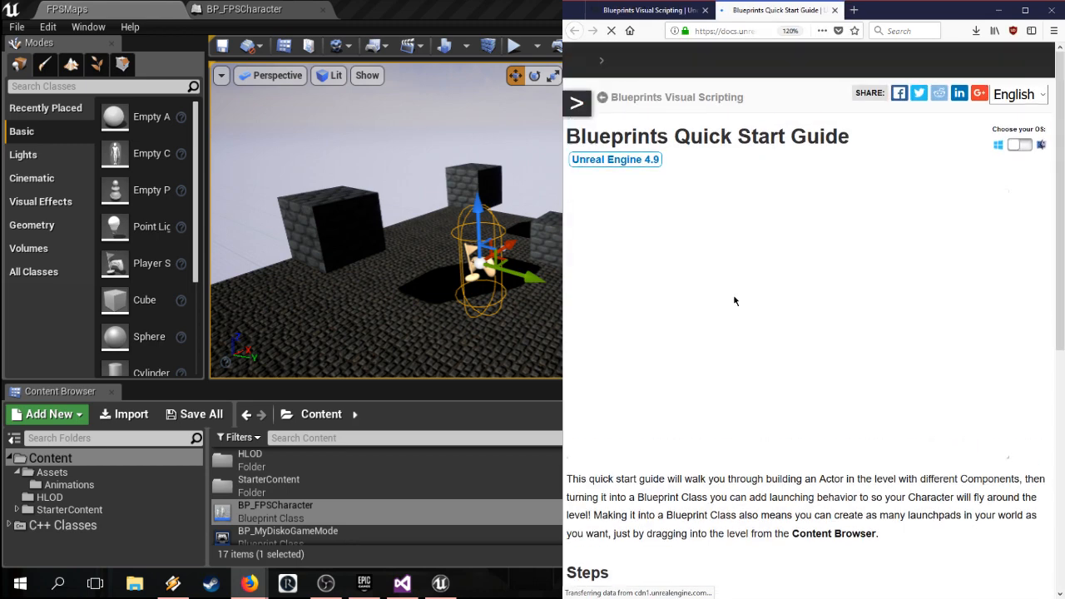
scroll(735, 301, down, 5)
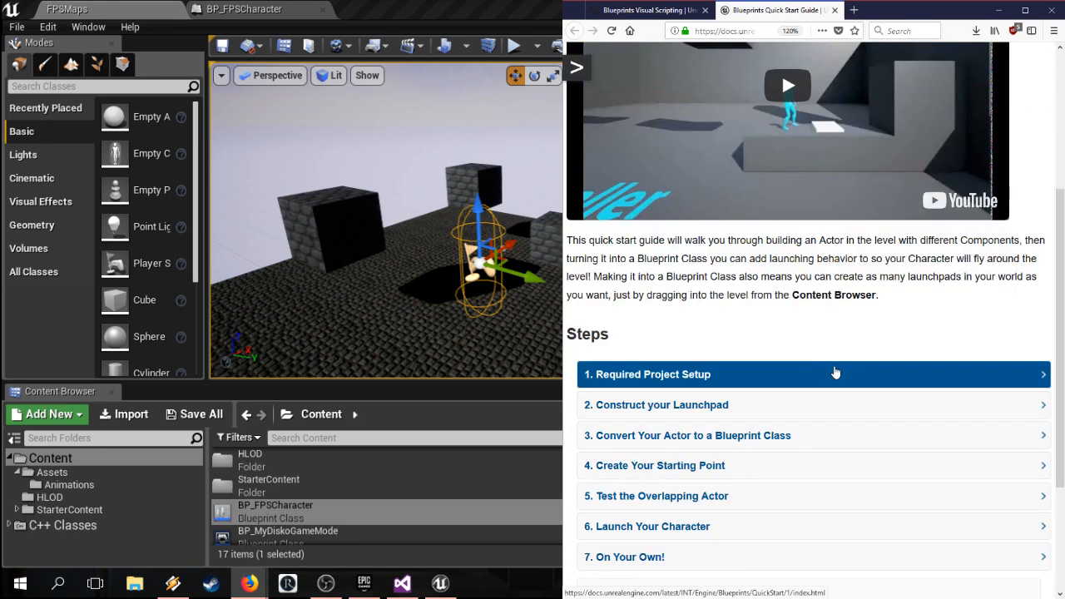
scroll(634, 258, down, 2)
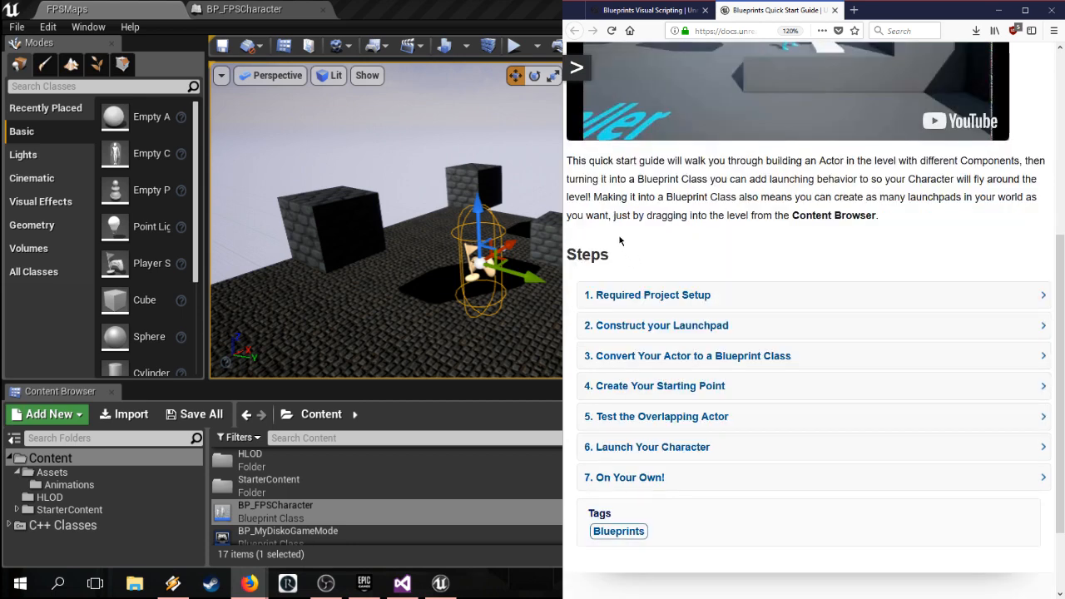
scroll(622, 178, up, 2)
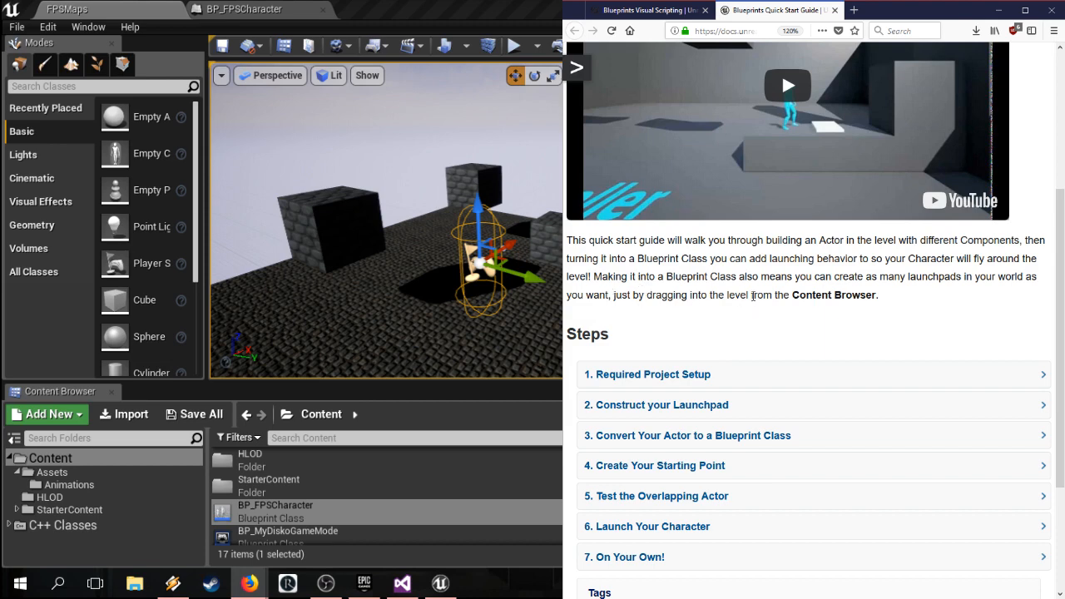
scroll(763, 327, down, 2)
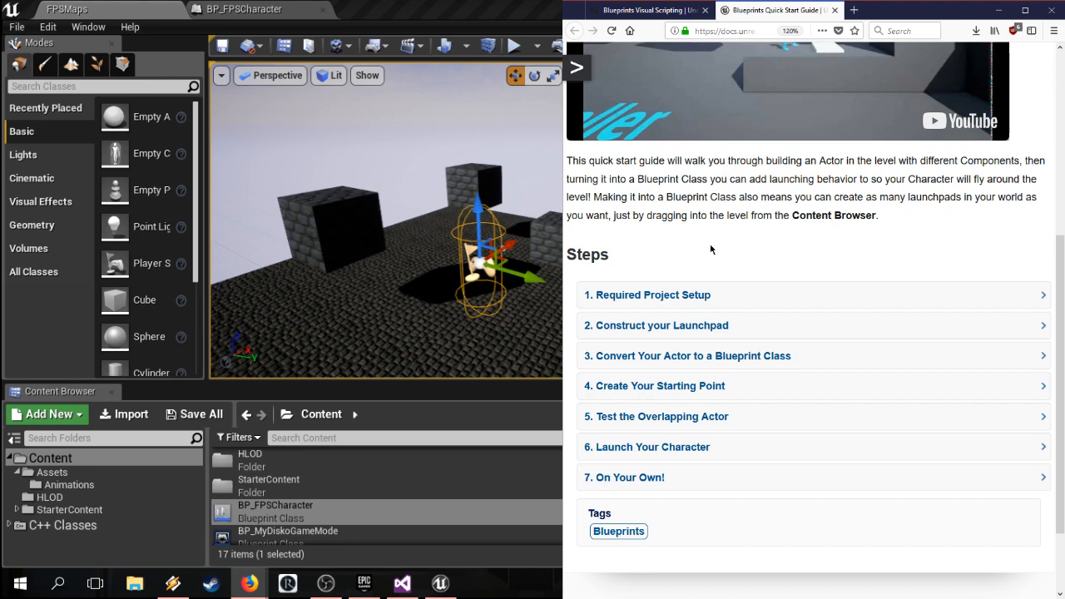
Step: Open the guide's Construct your Launchpad page and skim its instructions from start to end
click(740, 329)
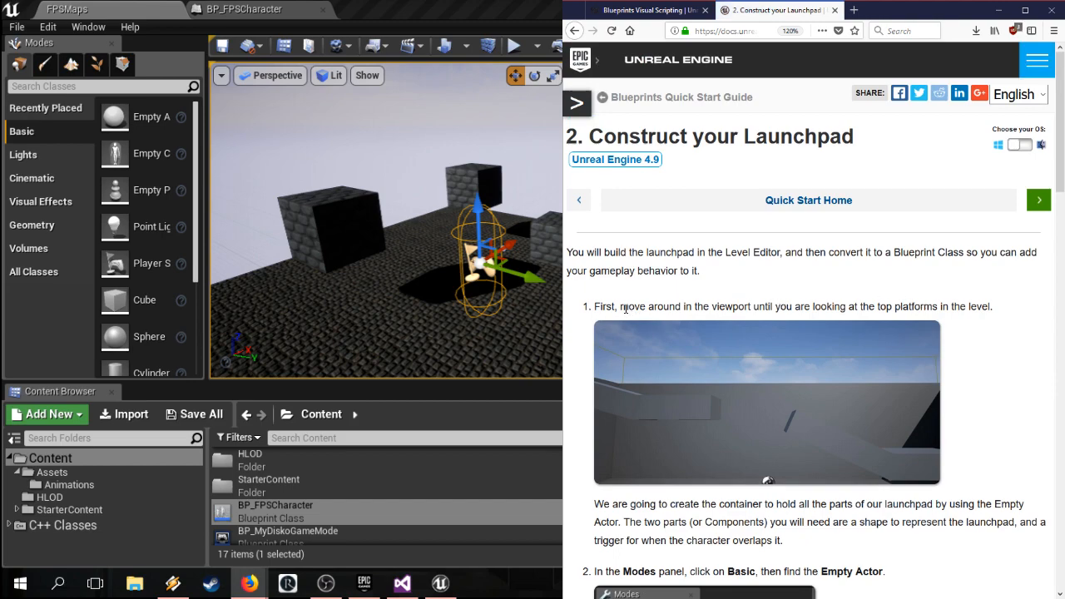
scroll(934, 262, down, 3)
scroll(934, 262, down, 15)
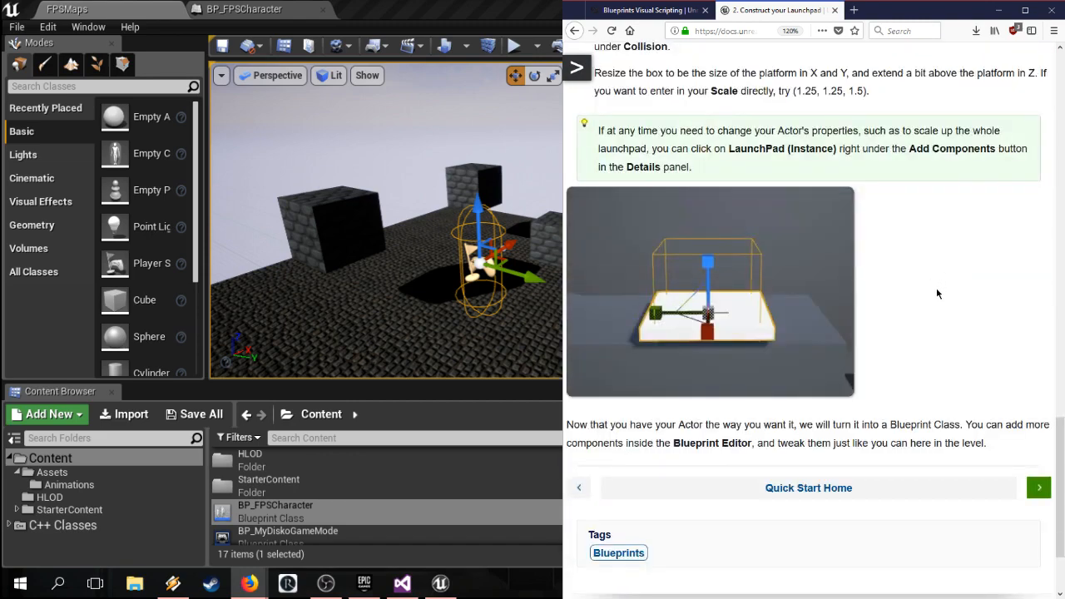
scroll(864, 310, up, 15)
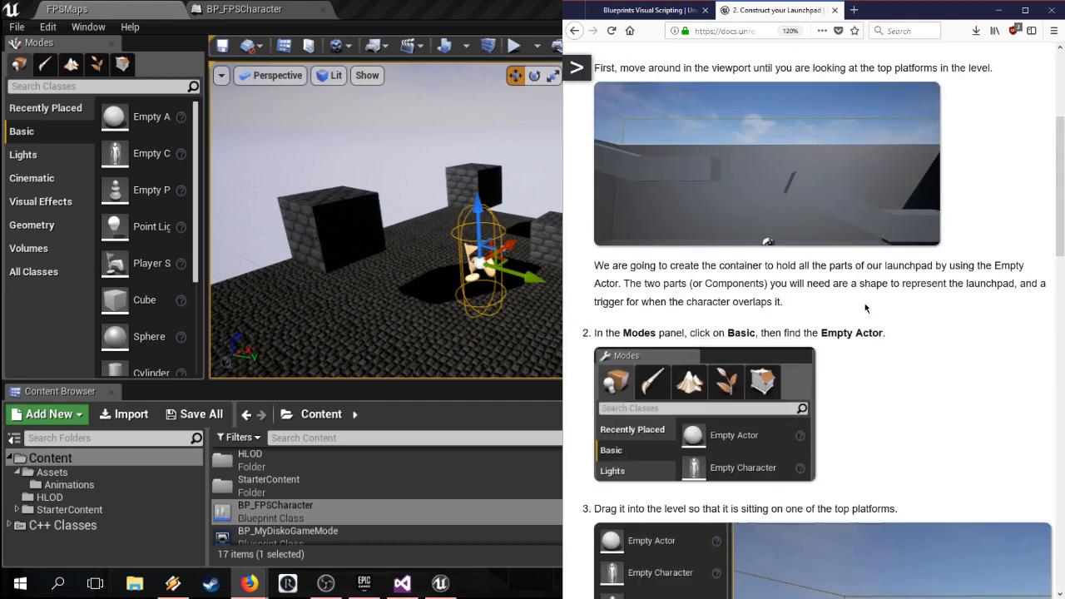
scroll(864, 308, up, 4)
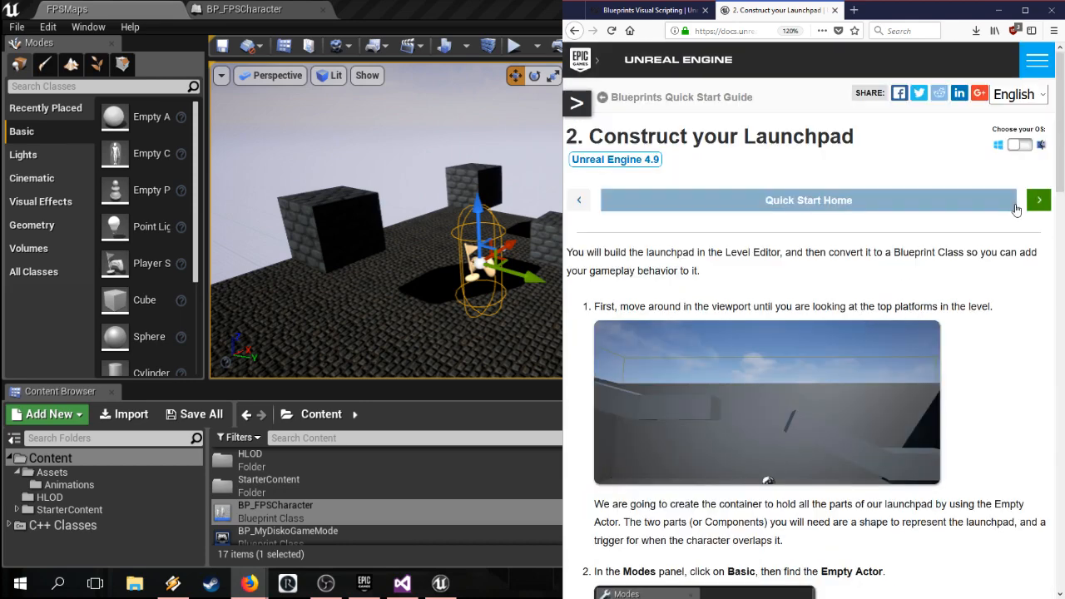
Step: Page on through Convert Your Actor to a Blueprint Class and Create Your Starting Point, skimming both sets of instructions
click(1037, 202)
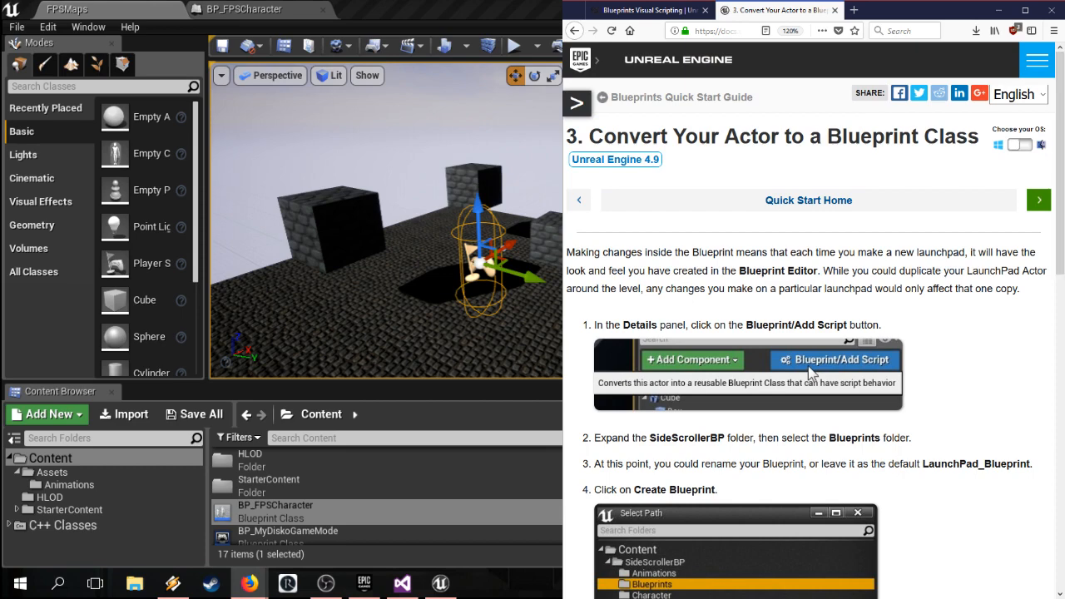
drag(1061, 149, 1060, 456)
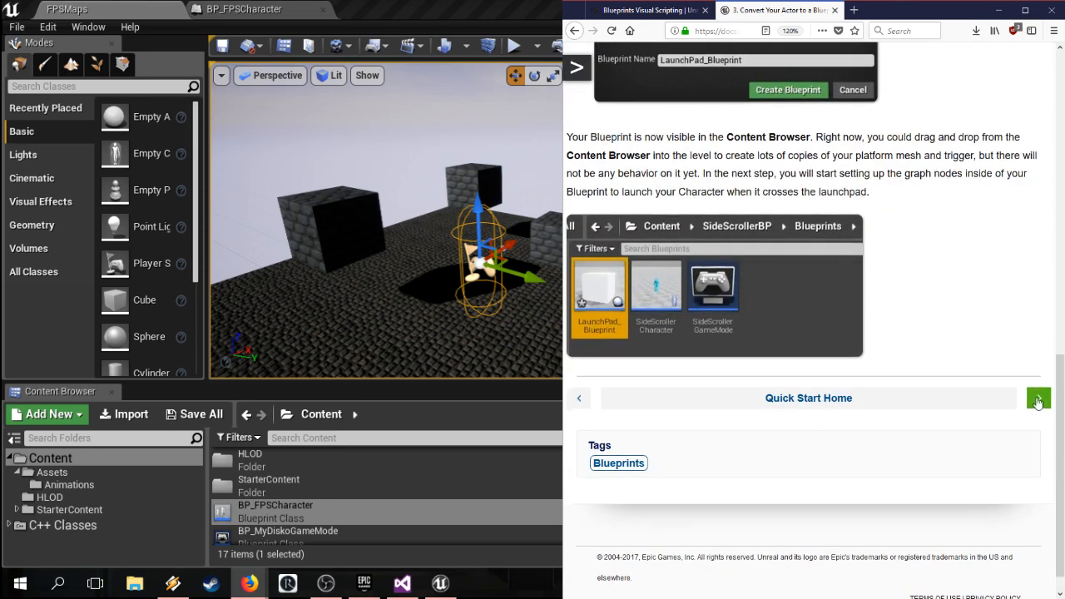
click(1037, 400)
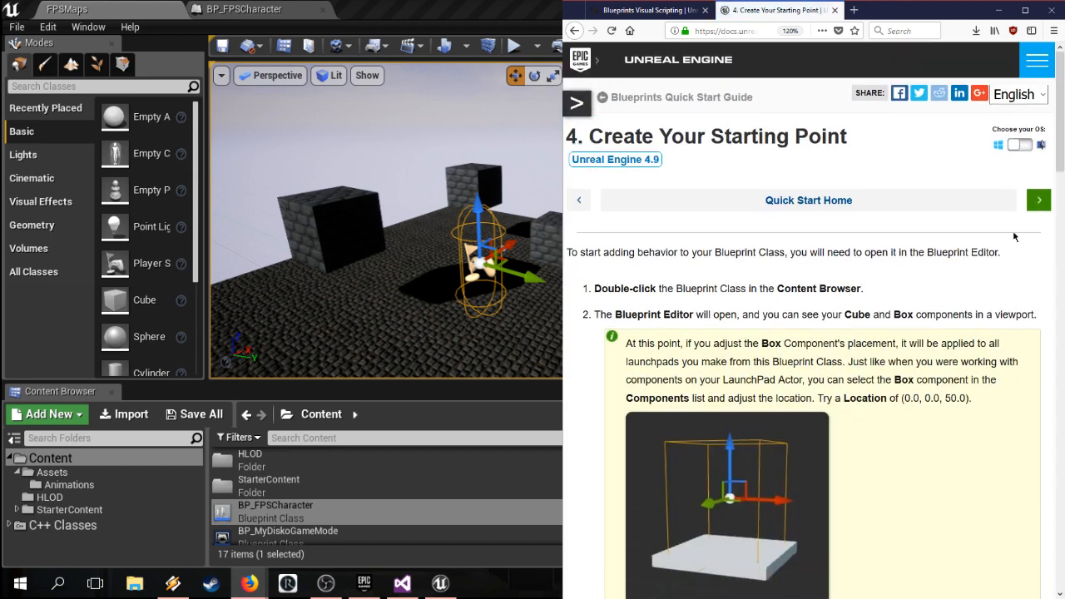
drag(1063, 141, 1063, 168)
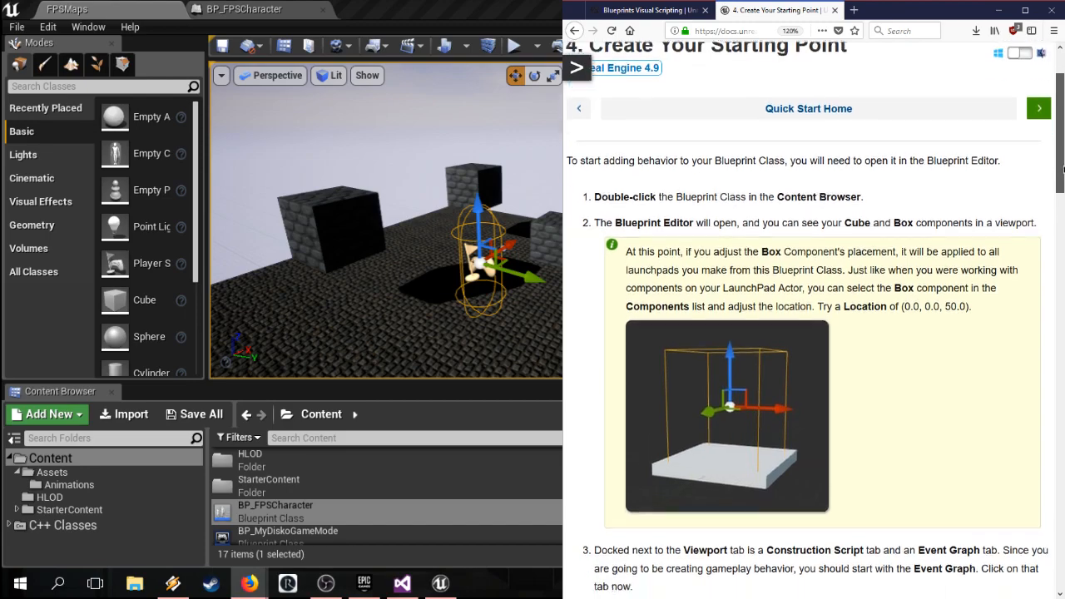
scroll(753, 172, down, 12)
scroll(753, 173, down, 4)
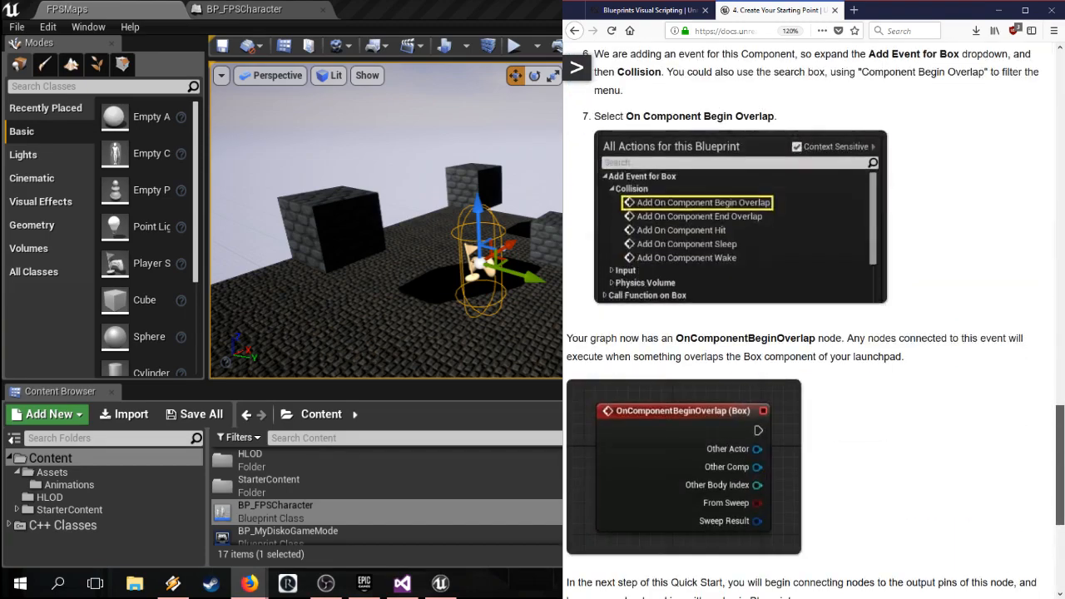
scroll(807, 316, down, 2)
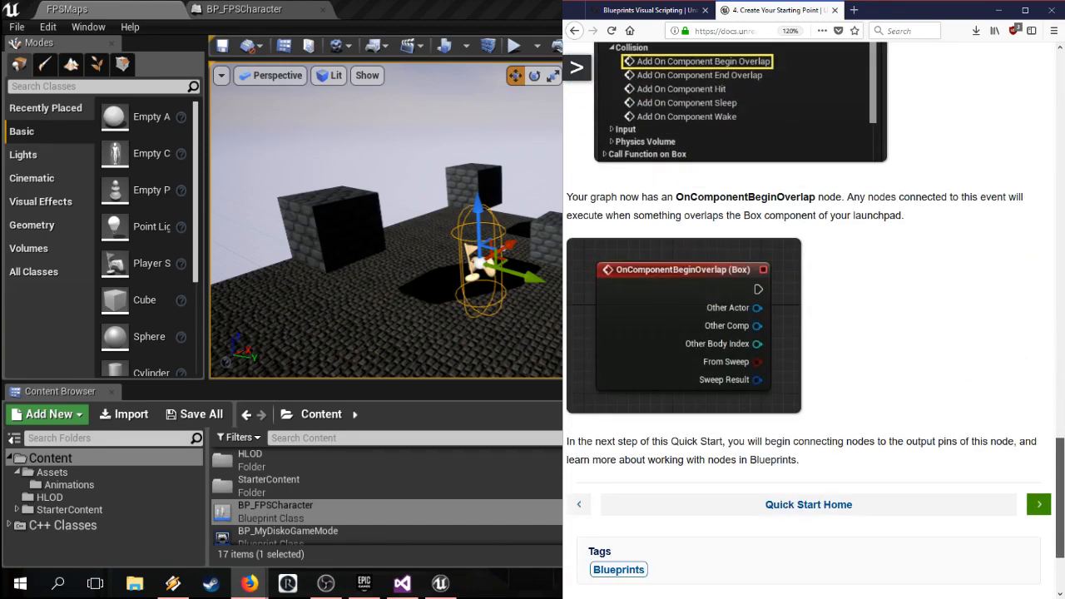
drag(1059, 499, 1055, 119)
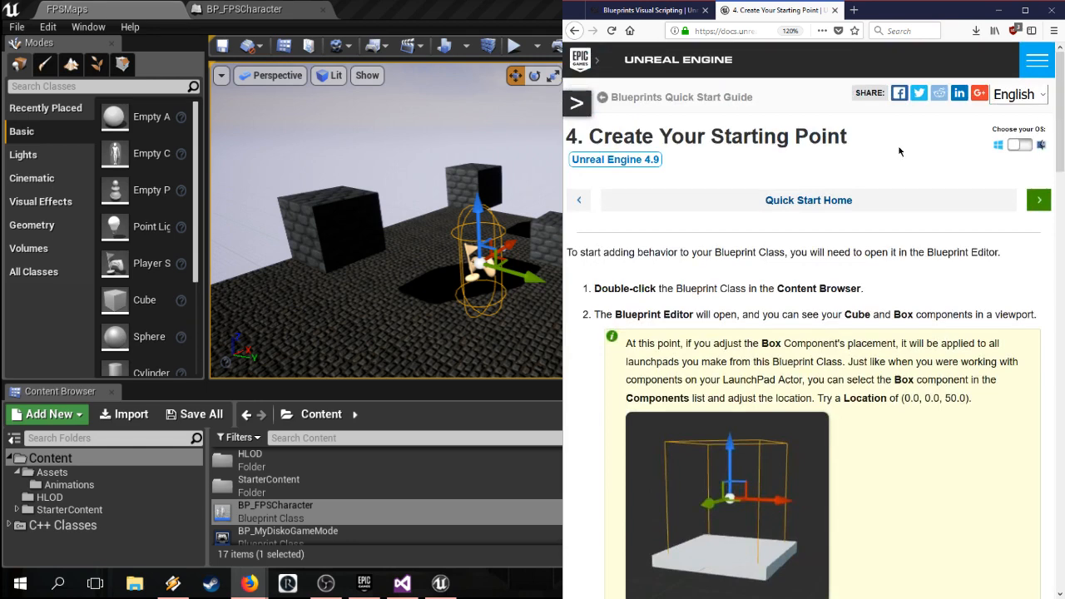
Step: Go back to the Quick Start home, open Required Project Setup and read its project creation instructions
click(809, 201)
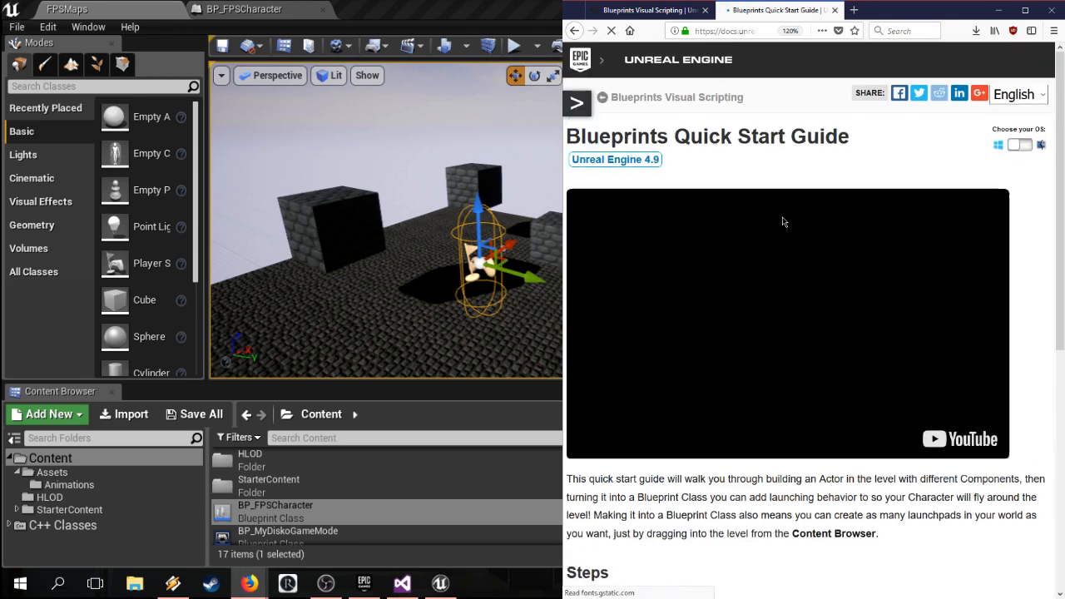
scroll(784, 221, down, 5)
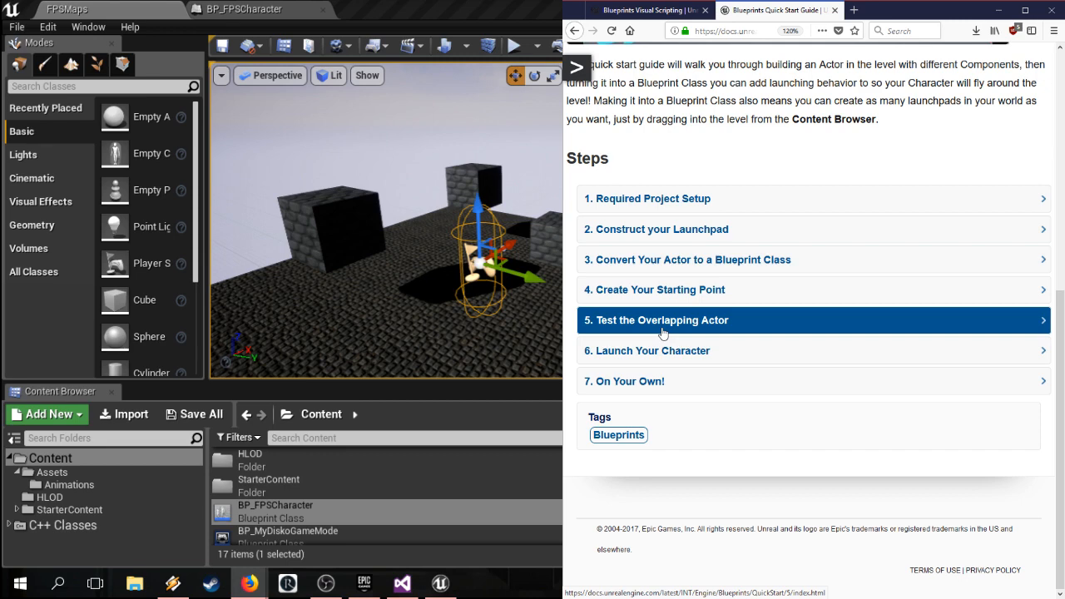
click(727, 199)
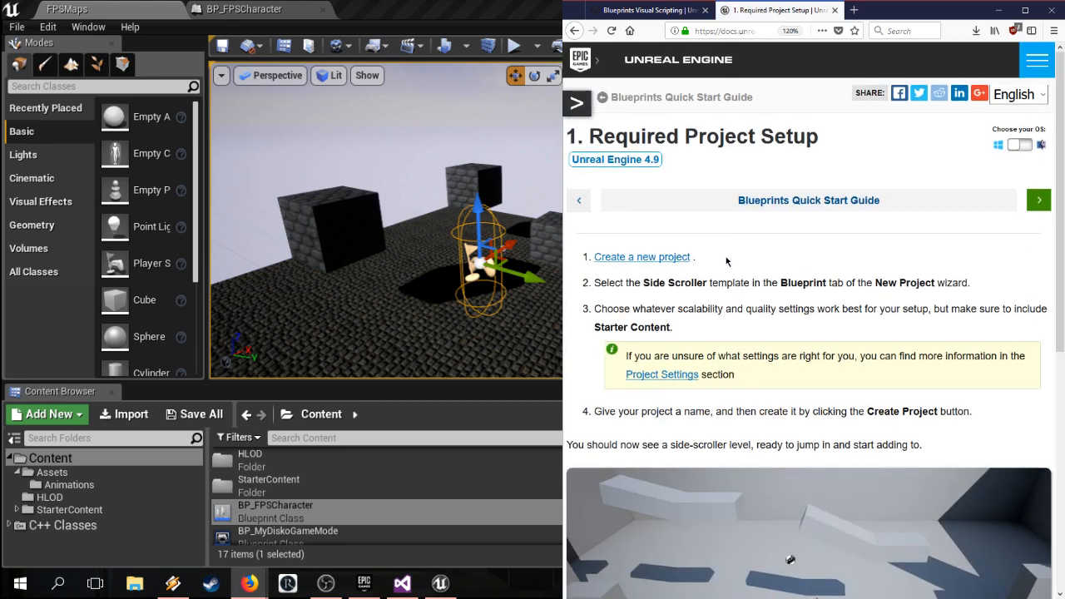
scroll(813, 350, down, 3)
scroll(813, 350, down, 3)
scroll(848, 354, up, 7)
scroll(724, 284, down, 3)
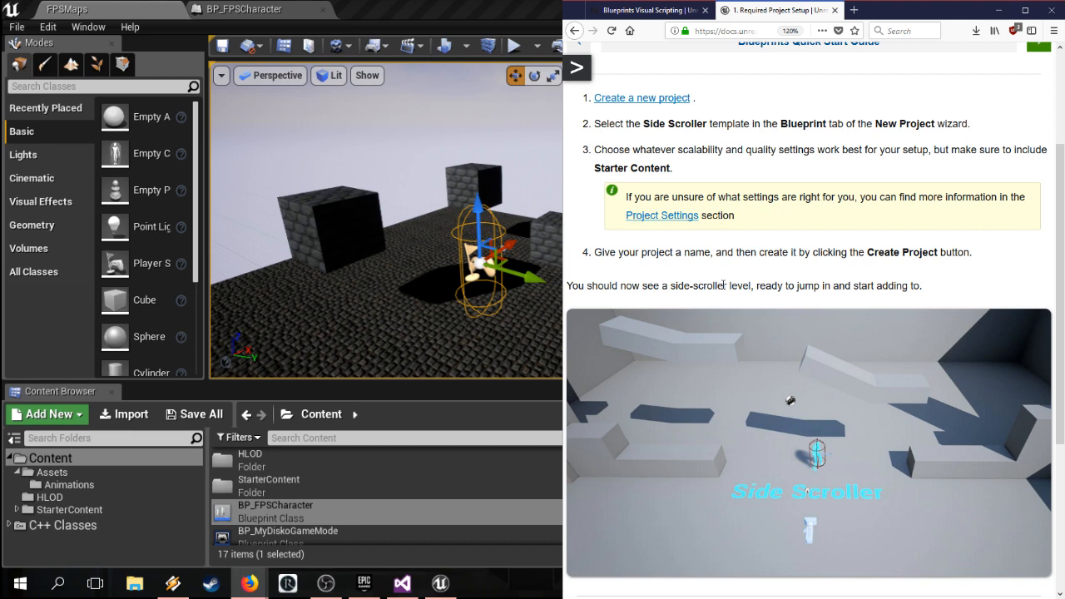
scroll(724, 285, down, 3)
scroll(724, 287, up, 6)
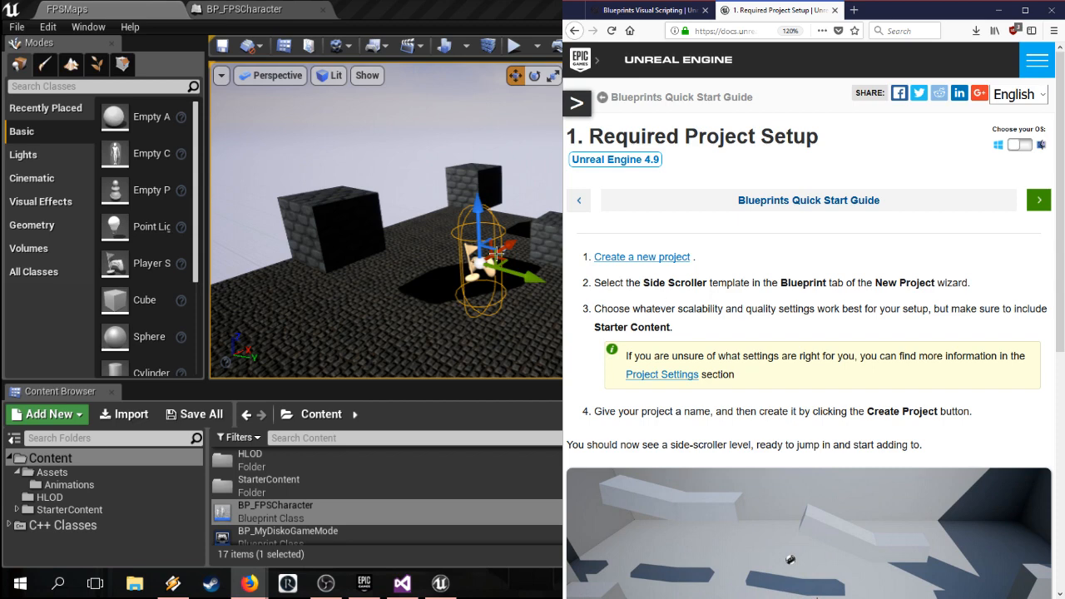
Step: Close the BP_FPSCharacter editor and start a new Blueprint project with the Side Scroller template
click(321, 9)
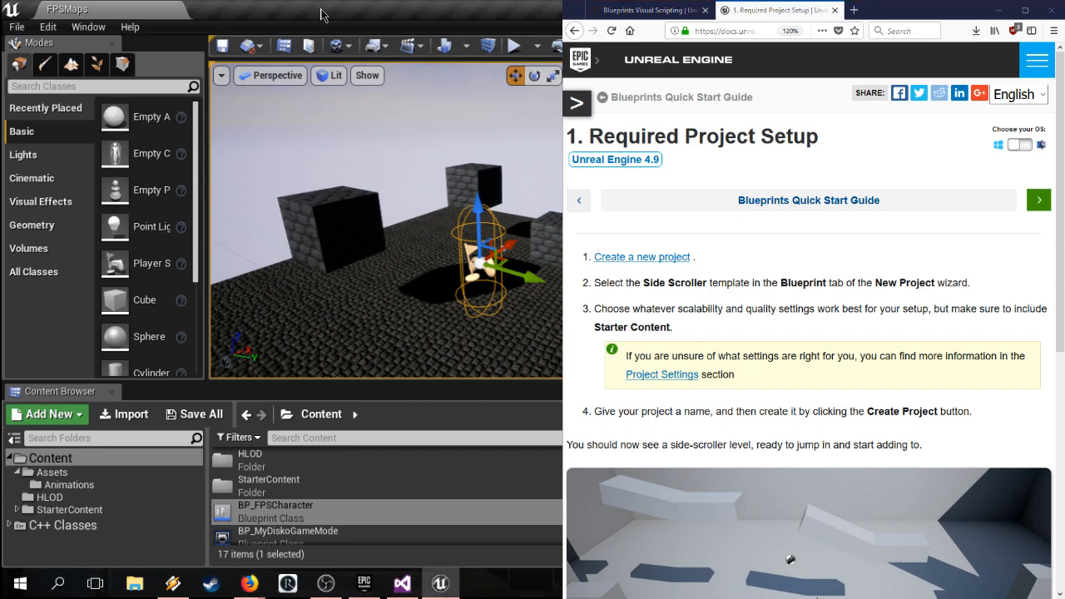
click(12, 27)
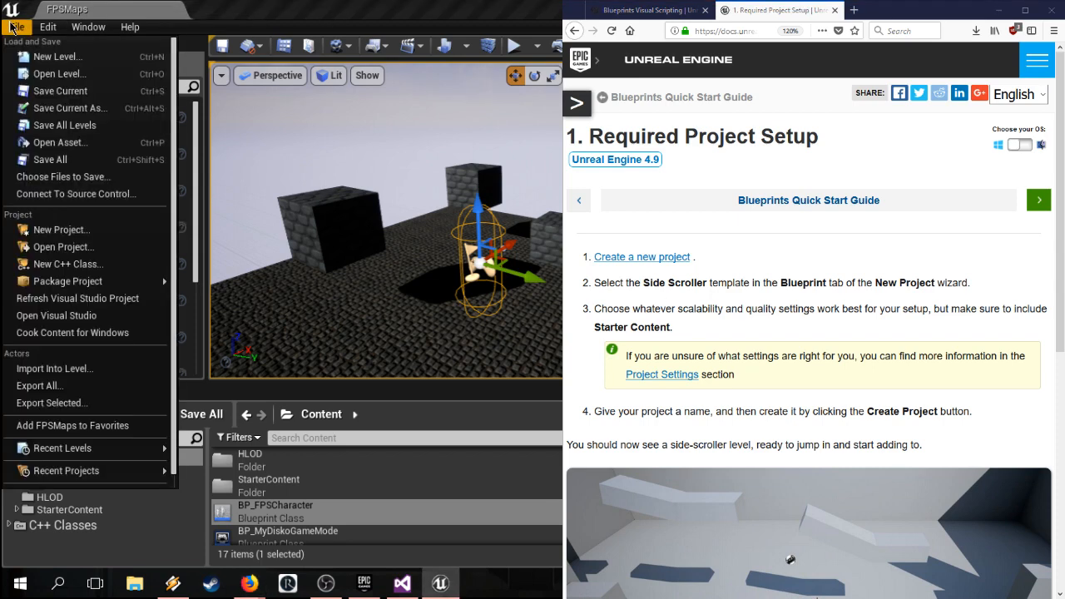
click(63, 230)
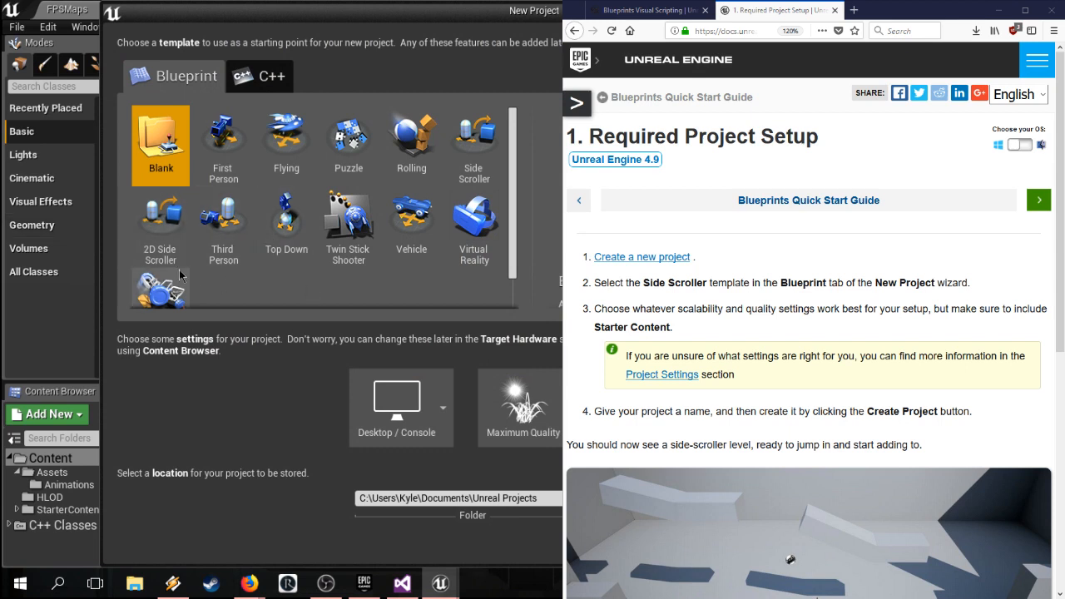
click(487, 145)
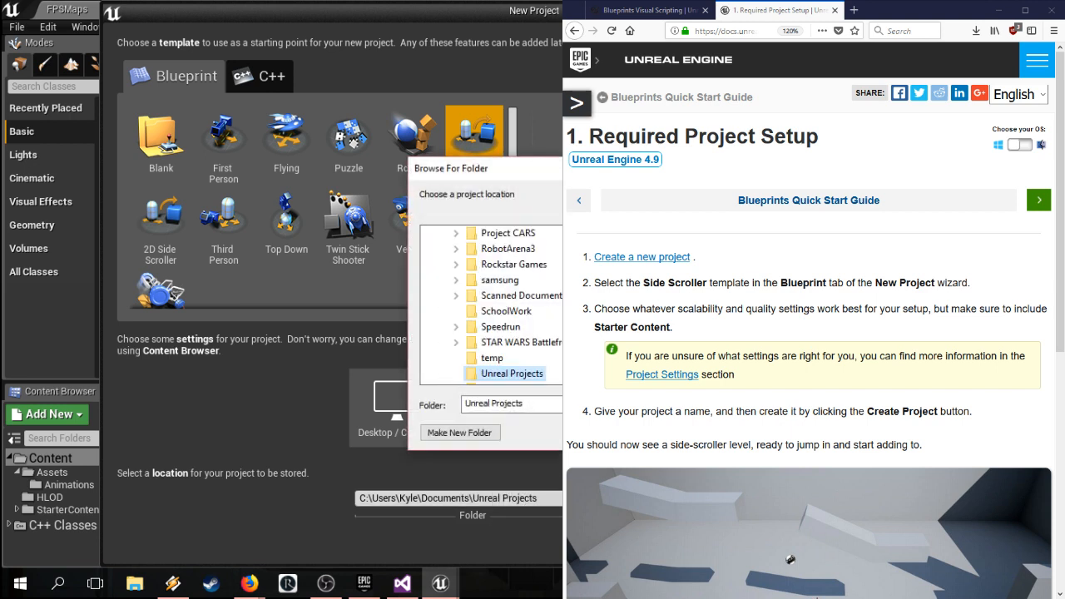
Step: Set the new project's location to C:\Game Dev\Projects and shorten its name to fit the 20-character limit
scroll(552, 326, up, 10)
scroll(552, 326, up, 5)
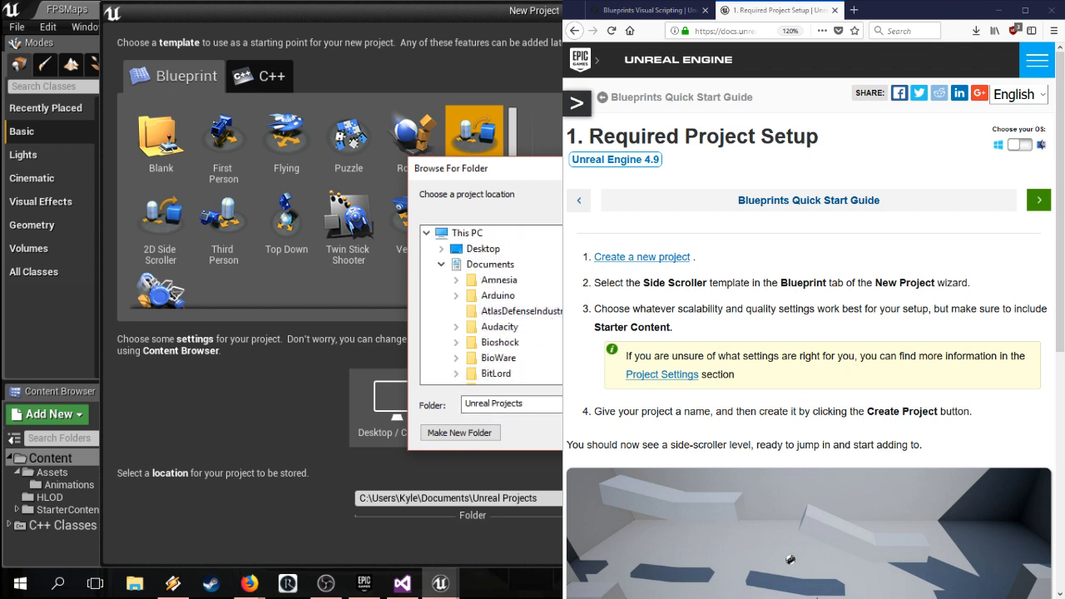
click(441, 264)
click(444, 237)
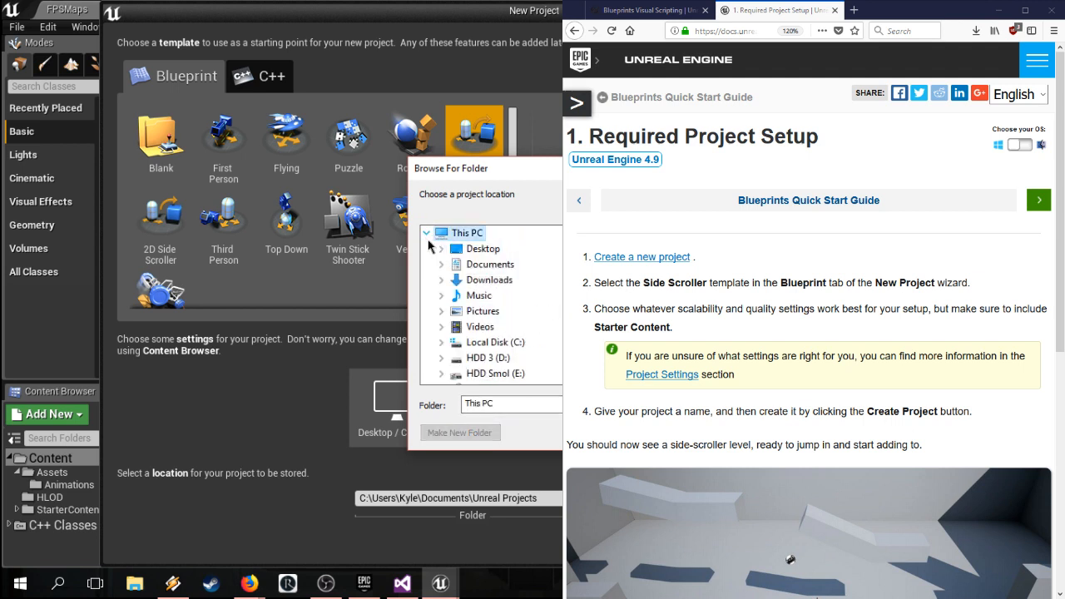
click(464, 342)
scroll(467, 343, down, 1)
scroll(466, 344, down, 5)
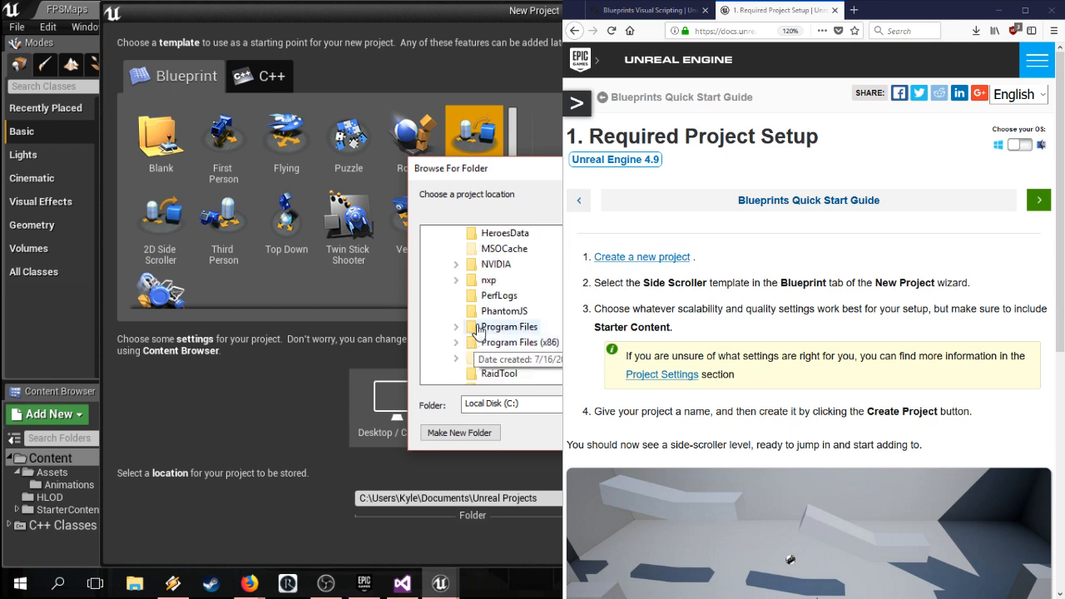
scroll(476, 324, up, 3)
click(512, 328)
scroll(517, 331, down, 1)
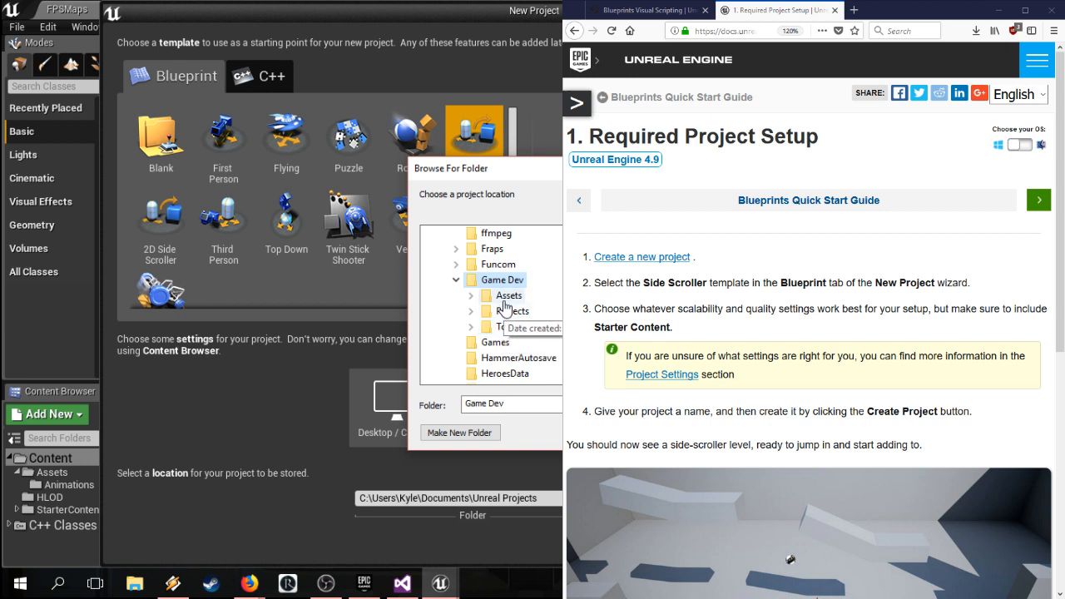
click(471, 310)
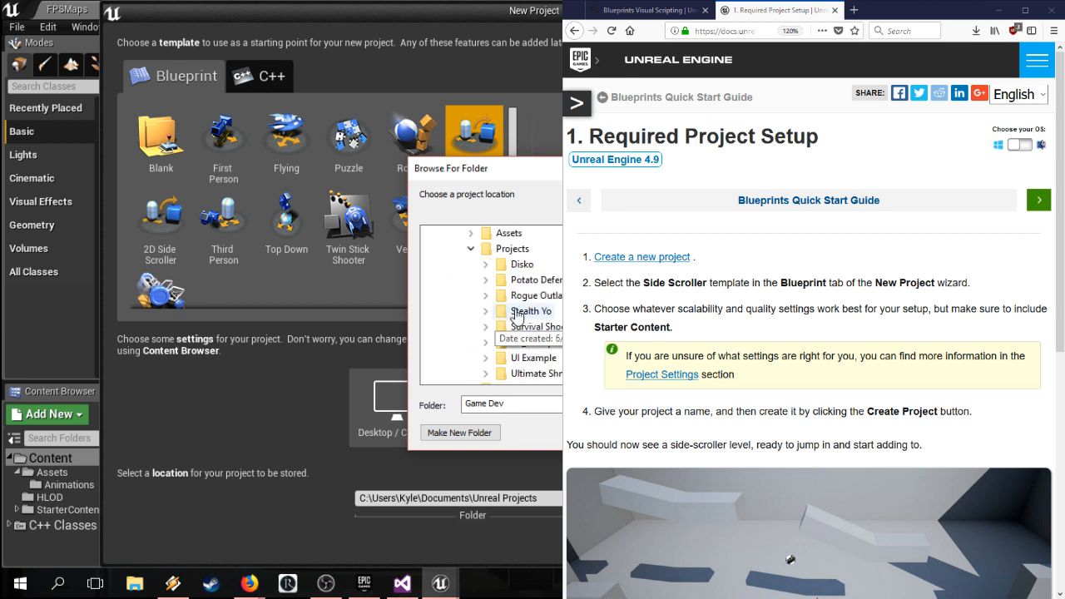
click(503, 254)
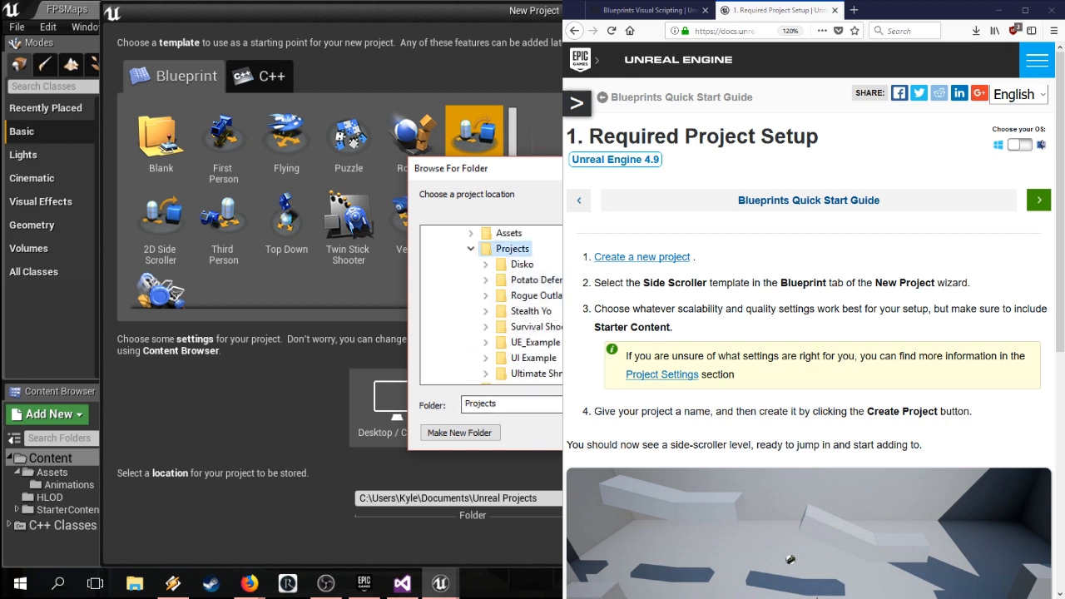
key(Return)
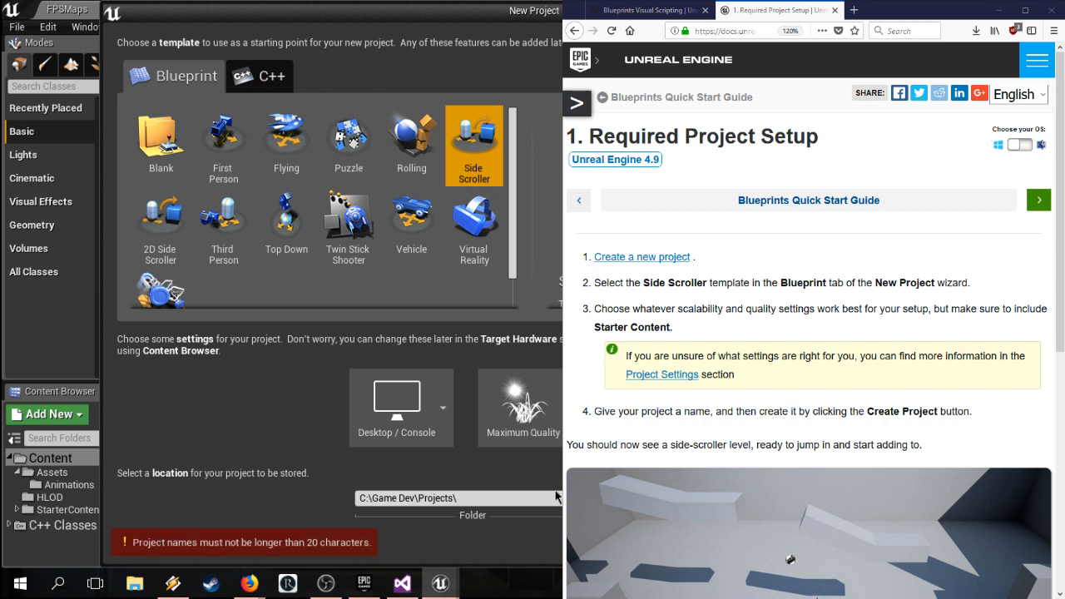
key(BackSpace)
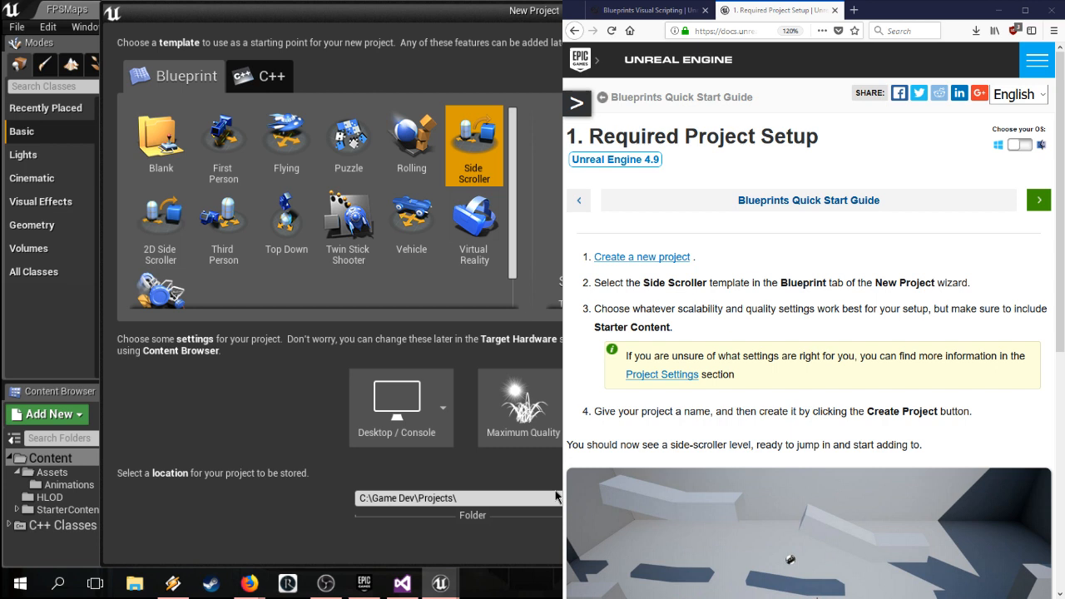
Step: Fit the New Project window within the visible screen area and create the BlueprintQuickStart project with Maximum Quality and Starter Content
drag(478, 16, 102, 56)
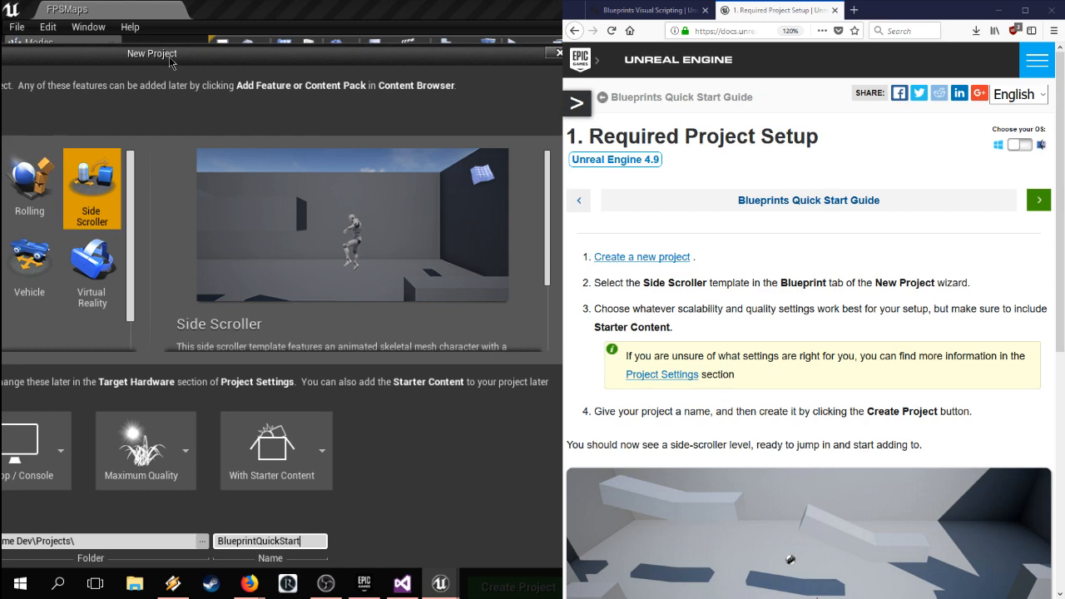
drag(176, 58, 543, 31)
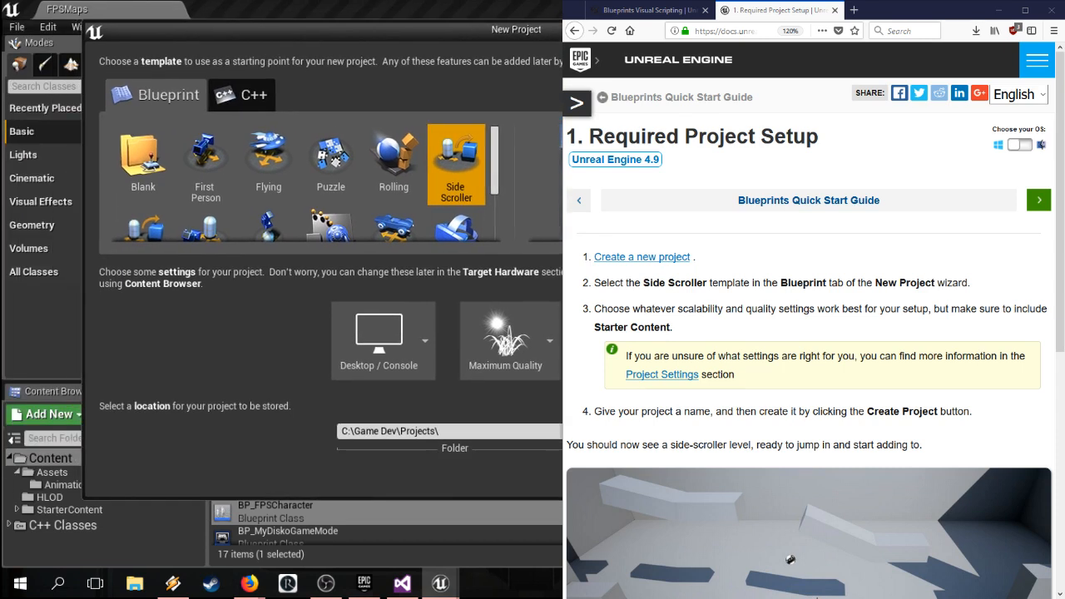
drag(949, 167, 705, 167)
drag(411, 18, 340, 38)
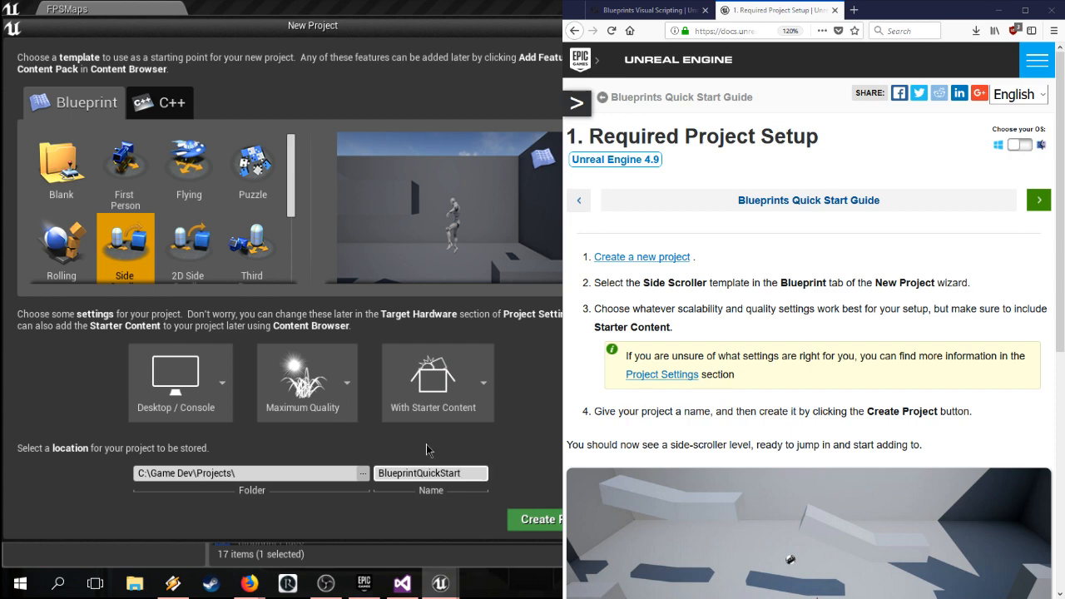
click(548, 530)
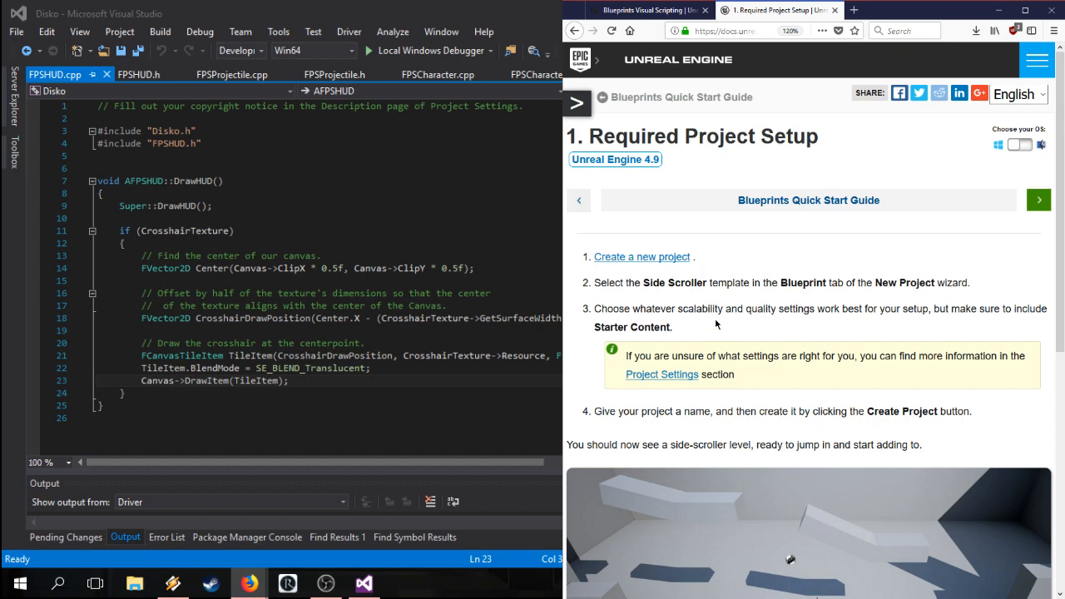
Step: Reread the Required Project Setup instructions, focusing on the Starter Content requirement and the expected side-scroller level image
scroll(715, 324, down, 2)
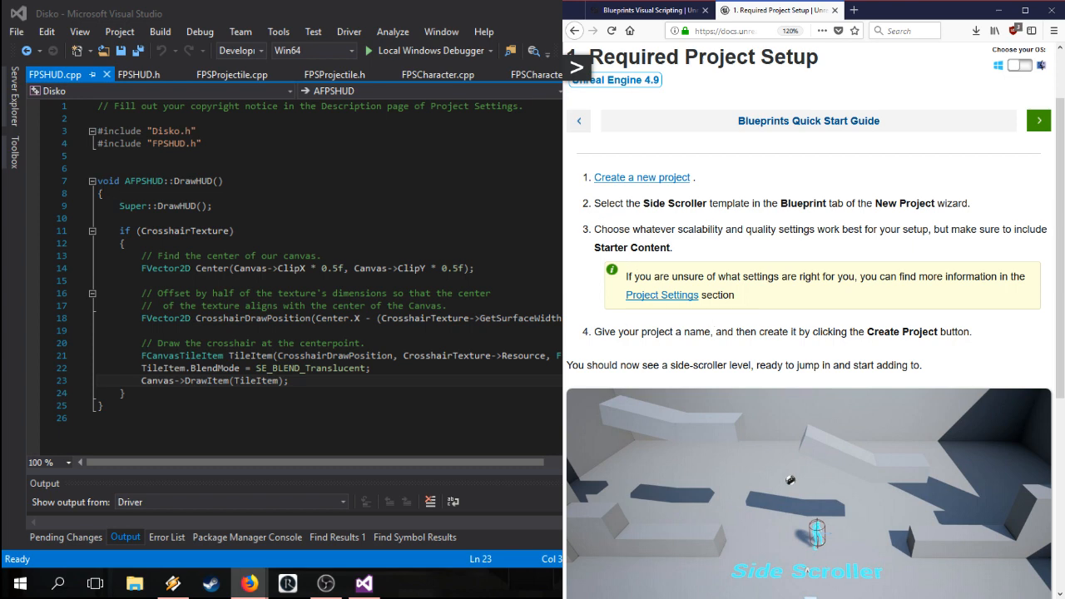
scroll(806, 284, down, 4)
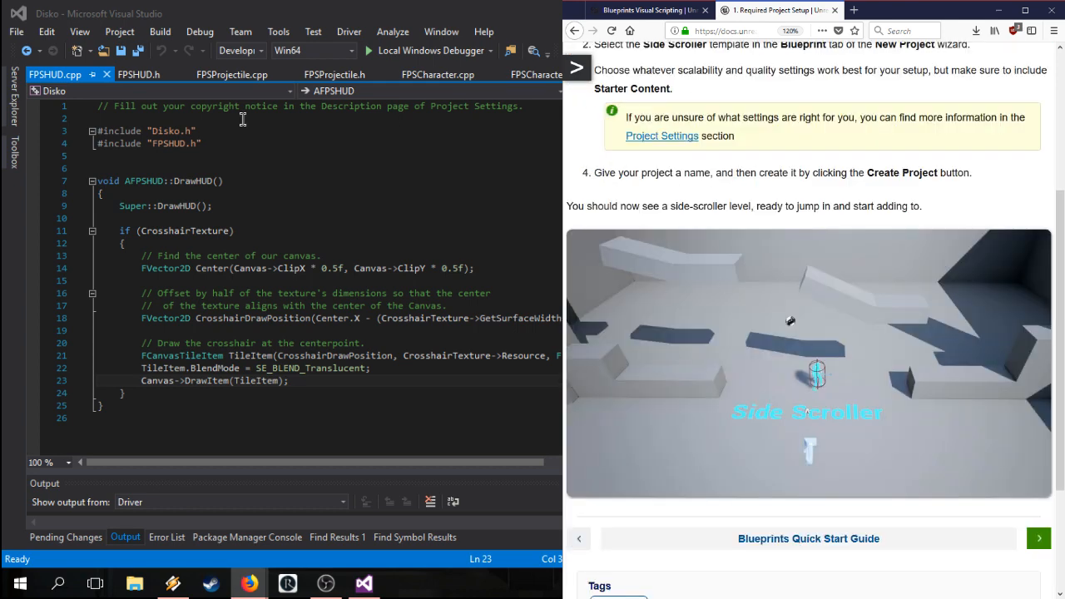
click(126, 144)
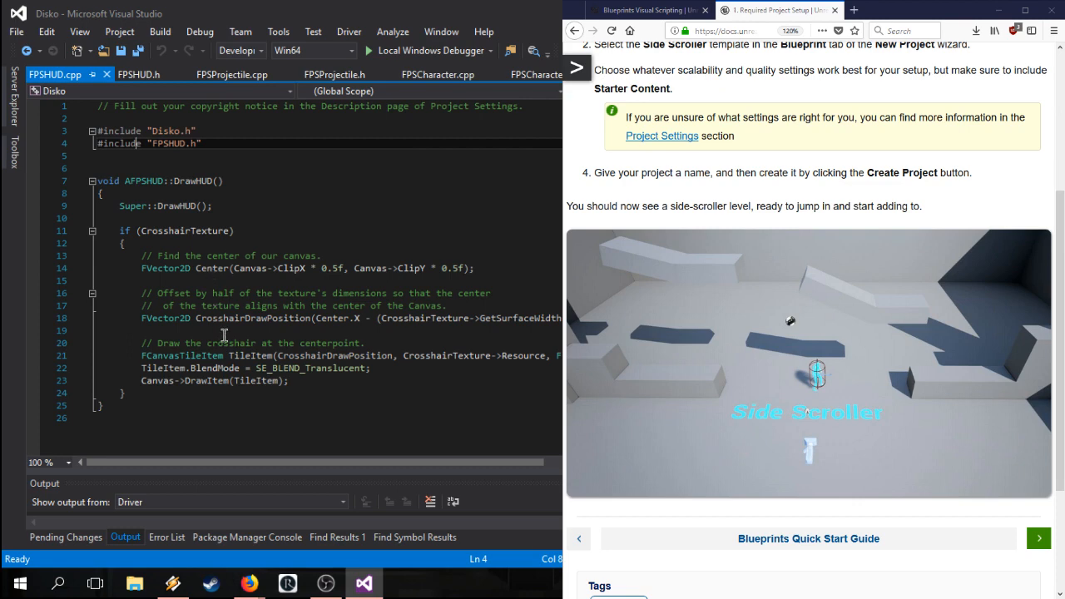
scroll(808, 319, up, 1)
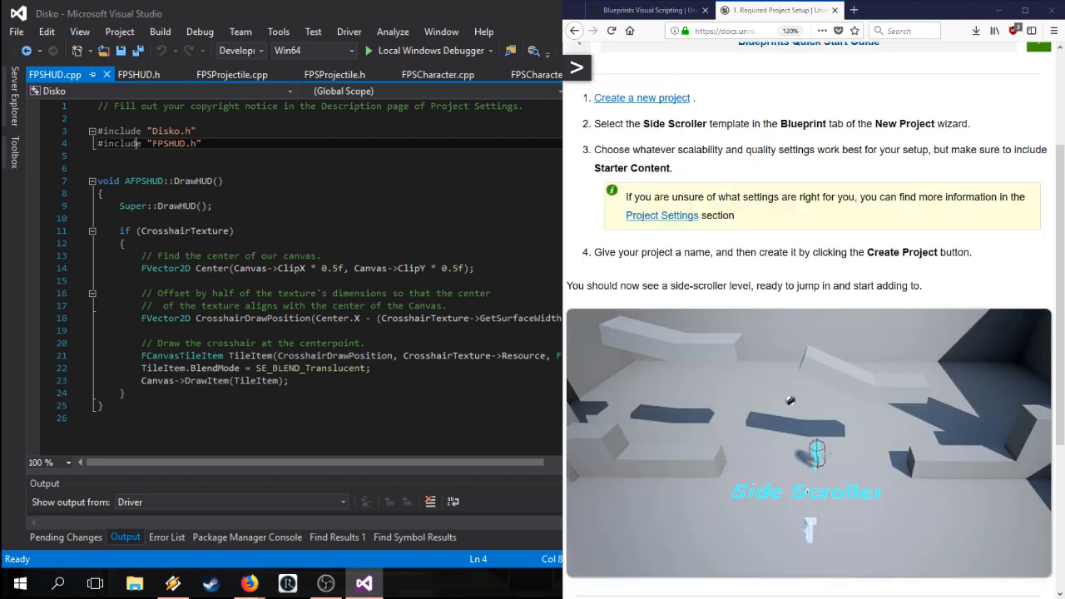
click(636, 137)
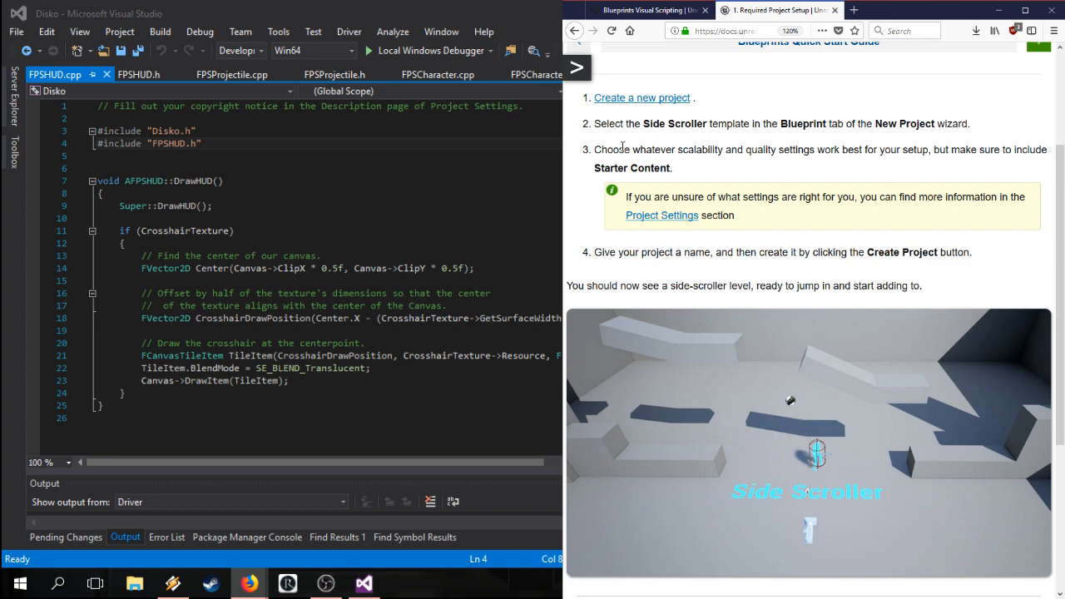
drag(670, 168, 581, 169)
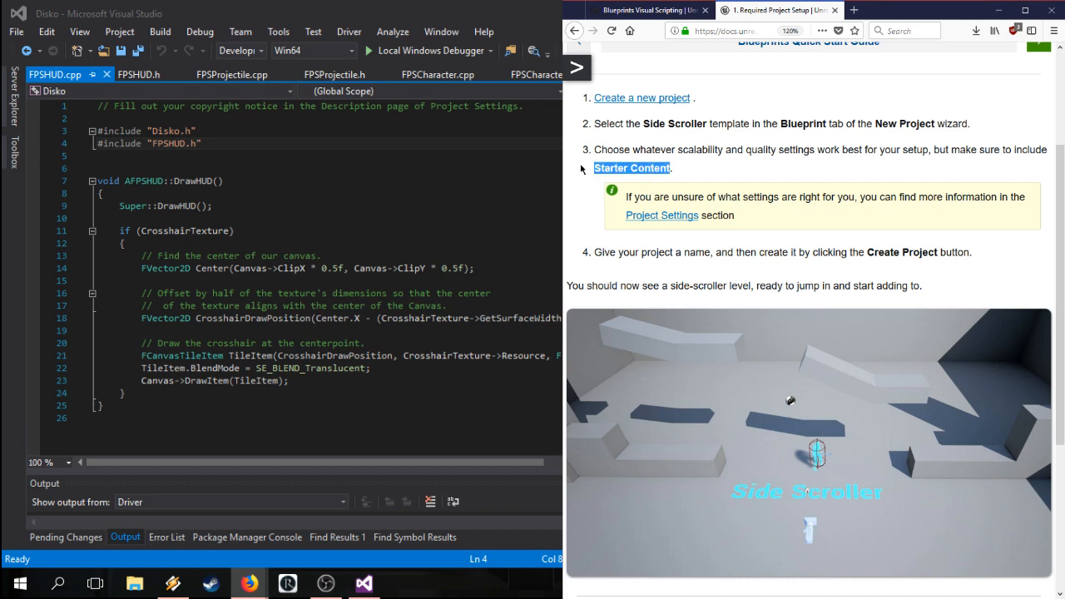
click(689, 170)
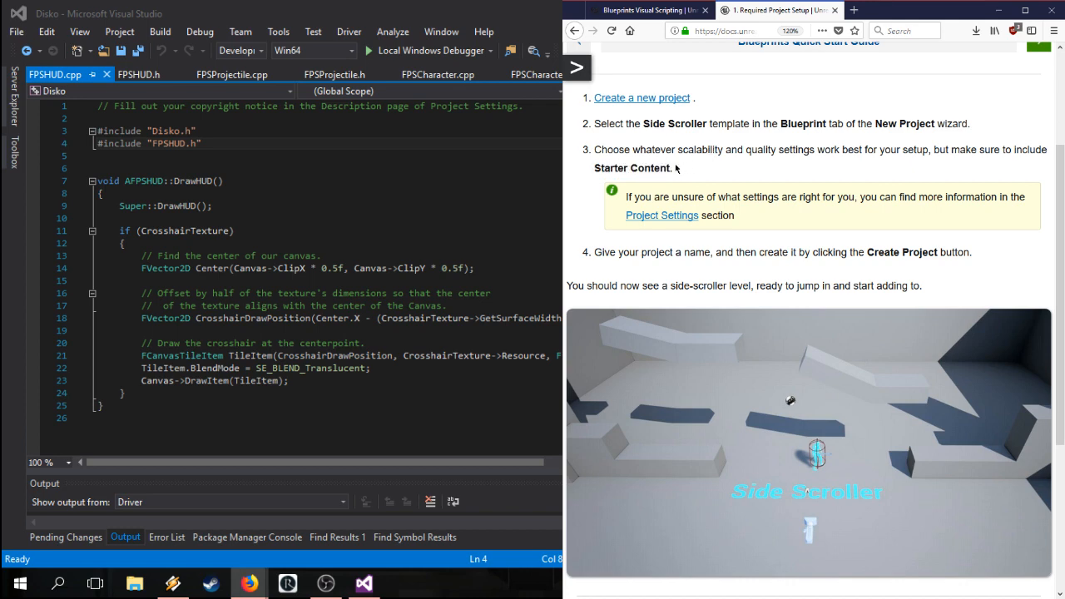
drag(671, 167, 594, 169)
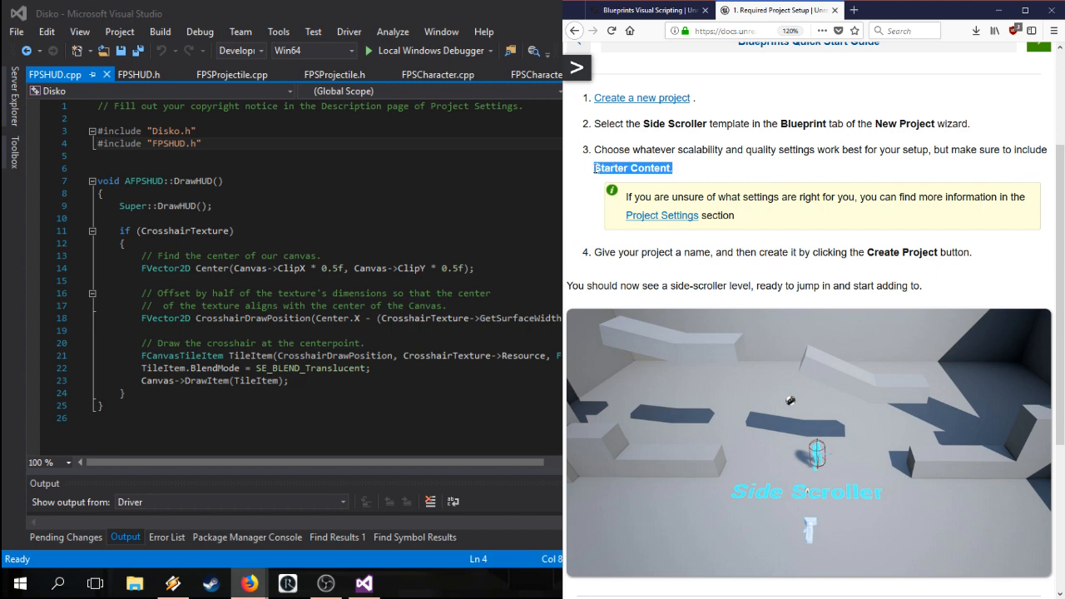
click(667, 178)
scroll(712, 164, down, 2)
scroll(712, 209, up, 2)
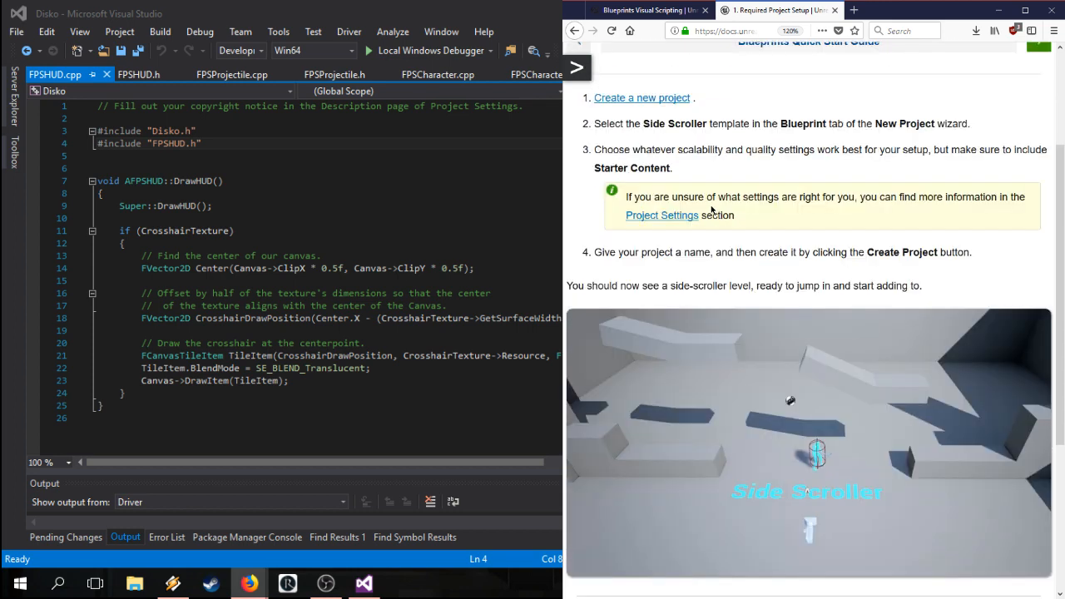
right_click(495, 590)
click(527, 523)
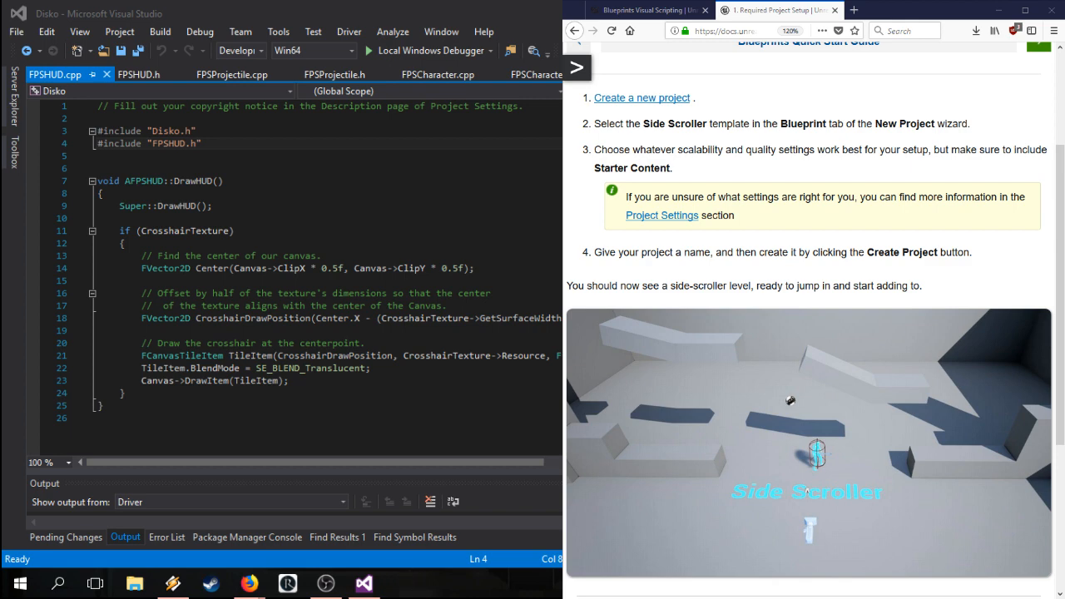
scroll(806, 493, down, 3)
scroll(805, 493, up, 5)
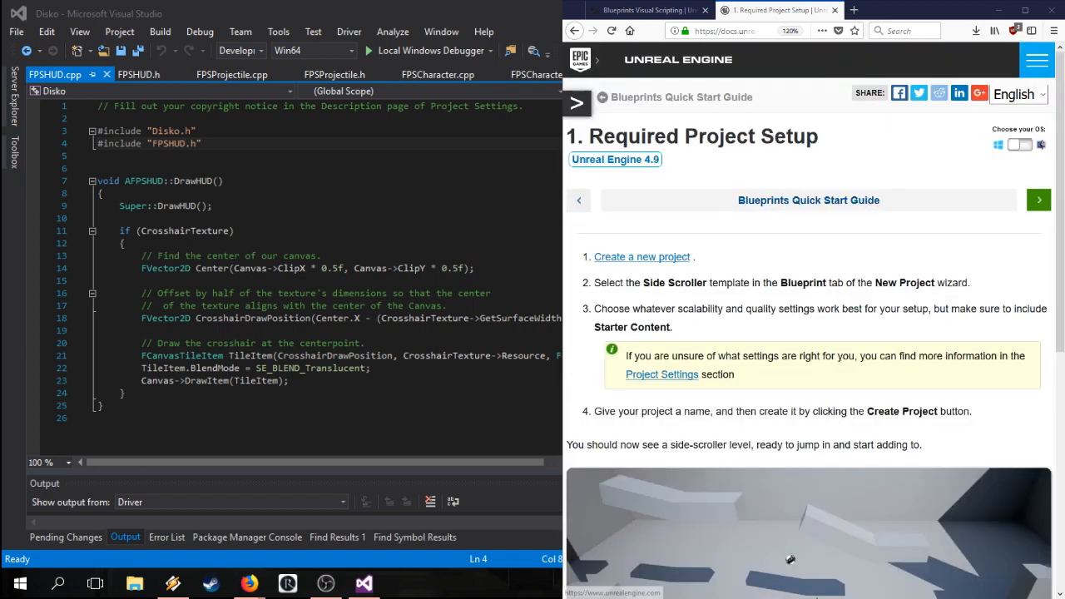
Step: Return to the Blueprints Visual Scripting page, browse its sections and open Introduction to Blueprints in a separate tab
key(ctrl+shift+Tab)
scroll(848, 275, down, 3)
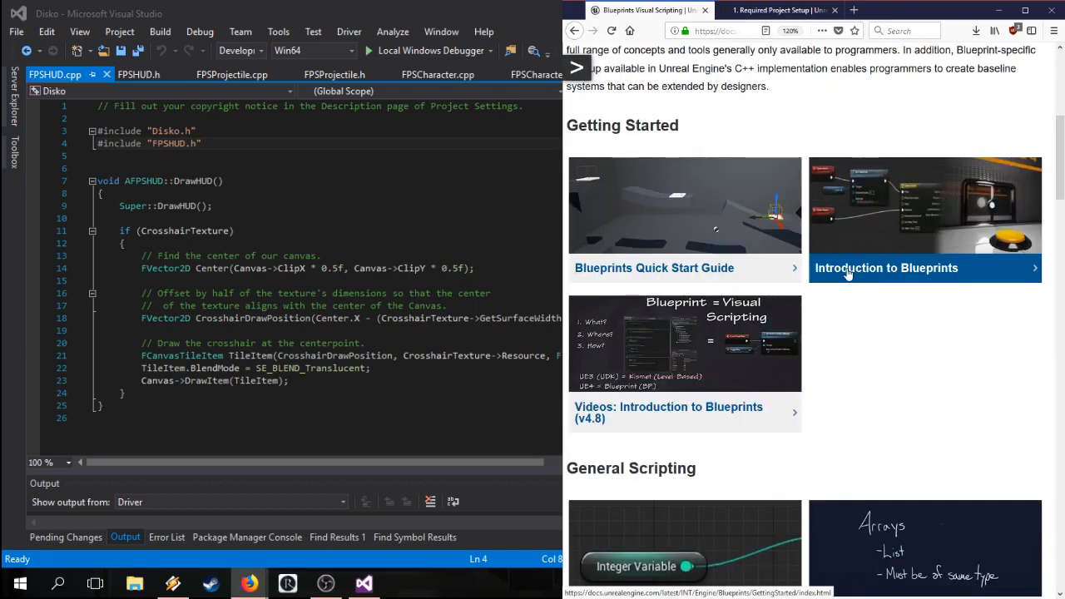
scroll(873, 303, down, 3)
scroll(874, 304, down, 3)
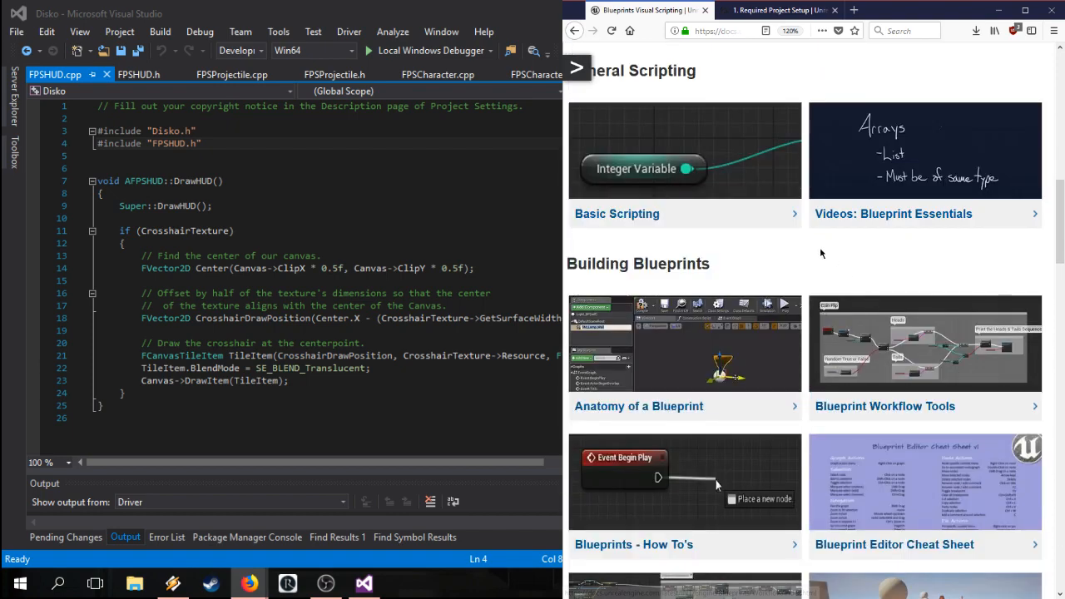
scroll(824, 266, up, 4)
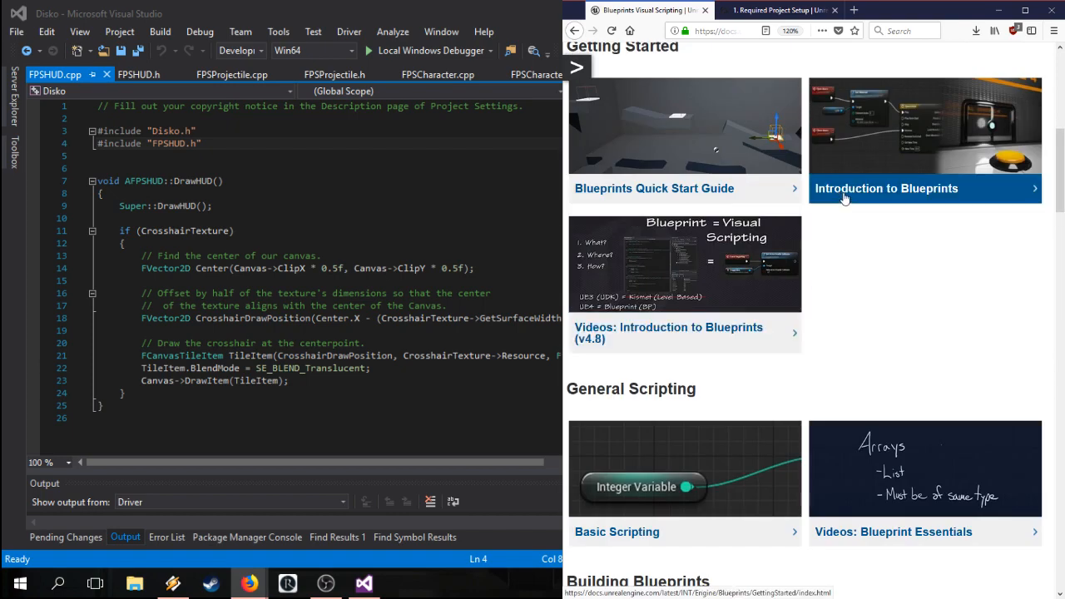
middle_click(886, 188)
click(762, 10)
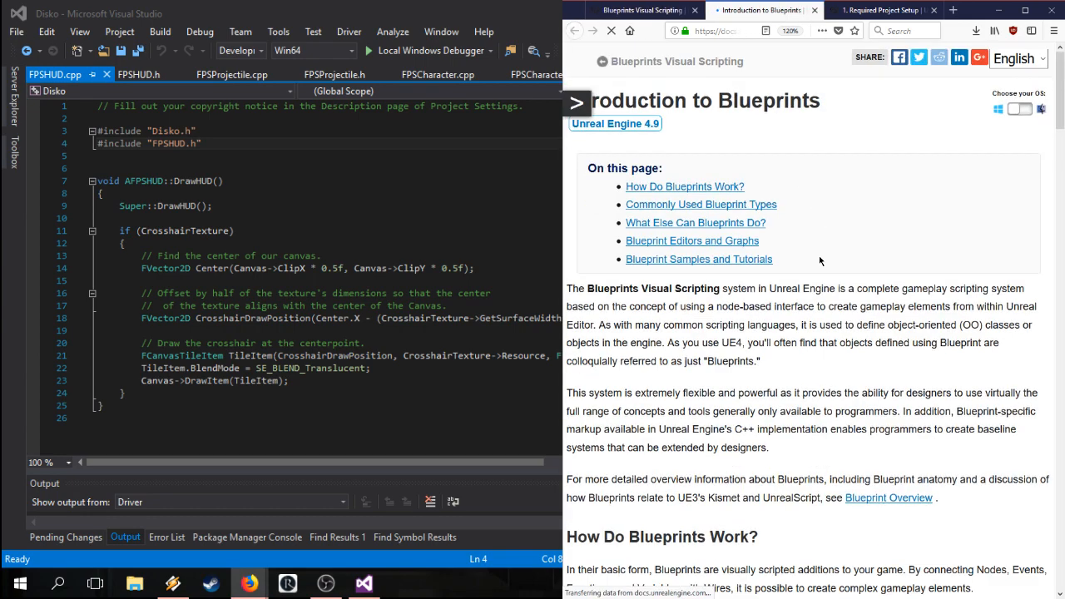
Step: Read the Introduction to Blueprints overview, including the Kismet and UnrealScript mention and the How Do Blueprints Work section
scroll(799, 275, down, 3)
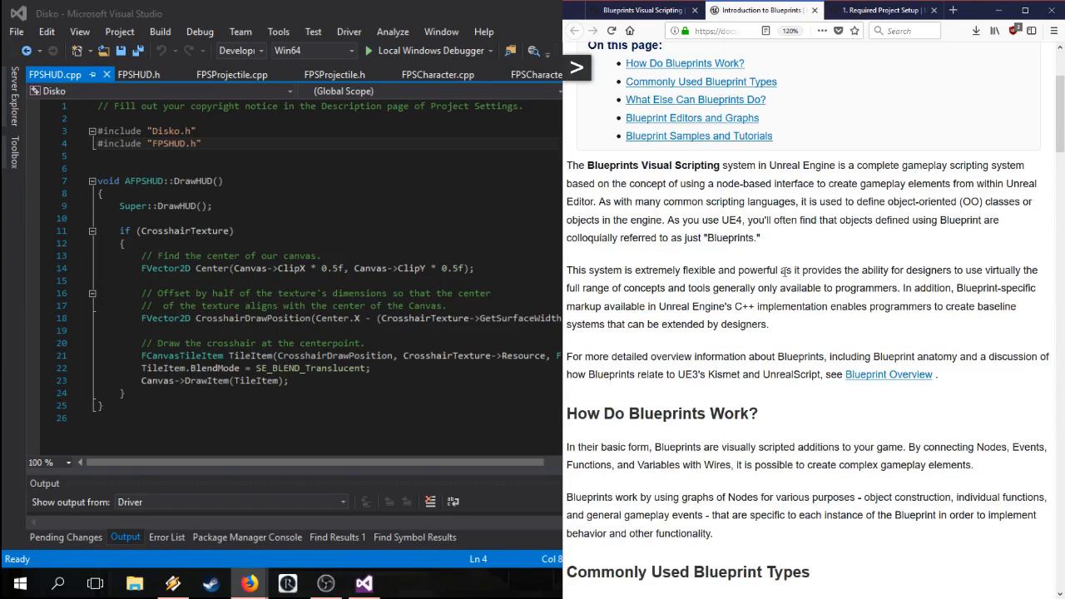
scroll(769, 274, up, 3)
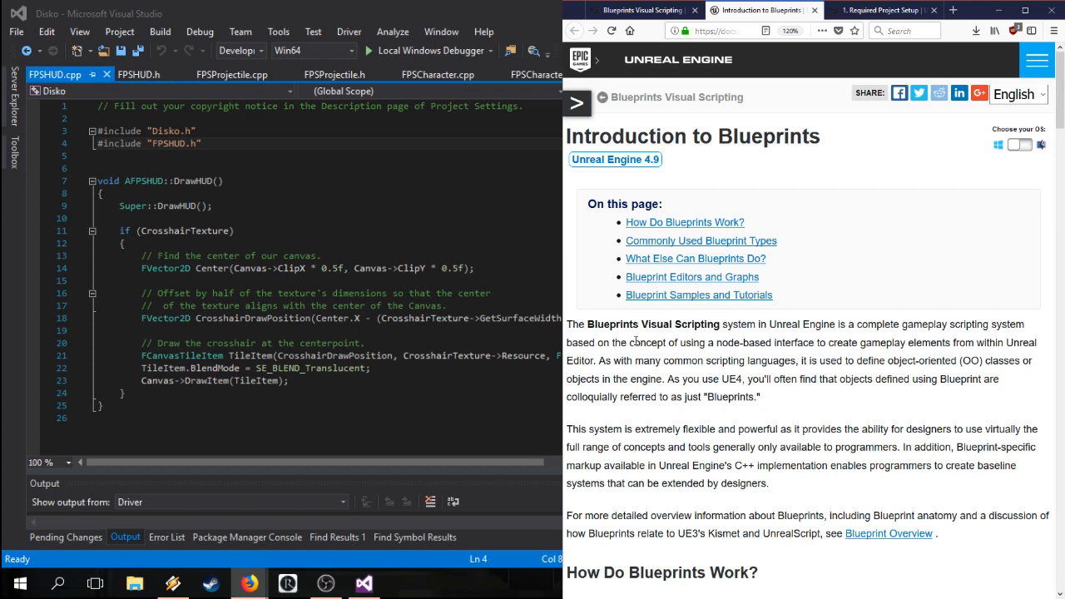
scroll(636, 341, down, 2)
scroll(635, 358, down, 1)
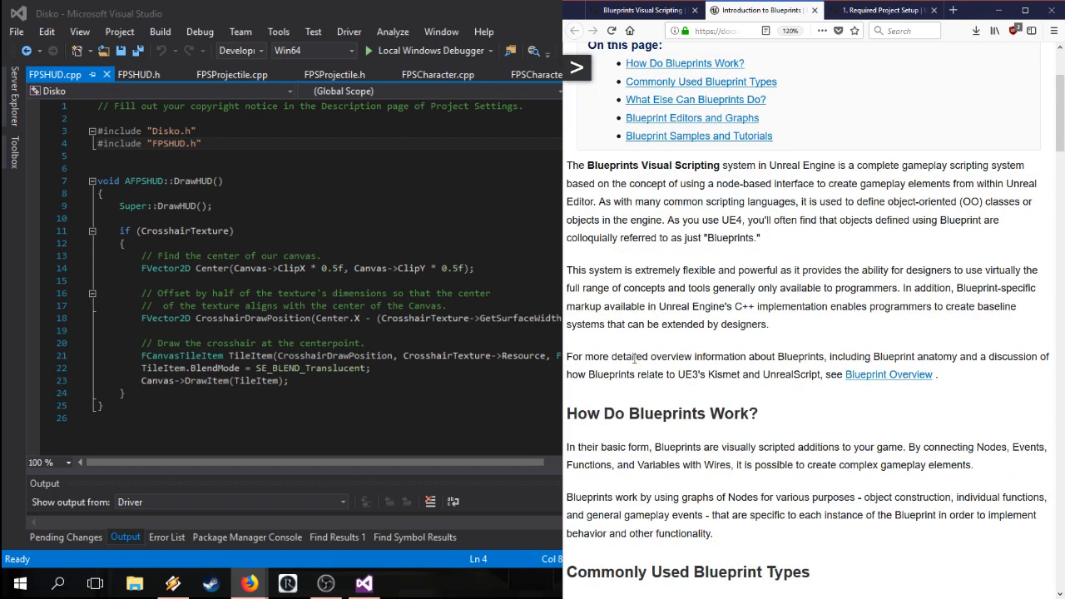
scroll(635, 358, down, 1)
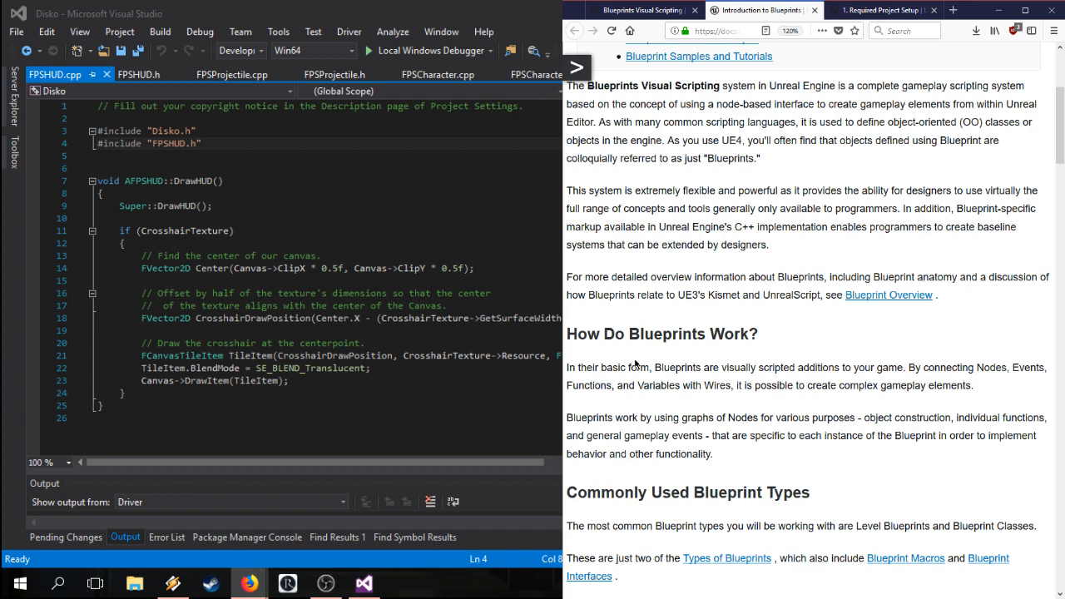
drag(676, 294, 813, 297)
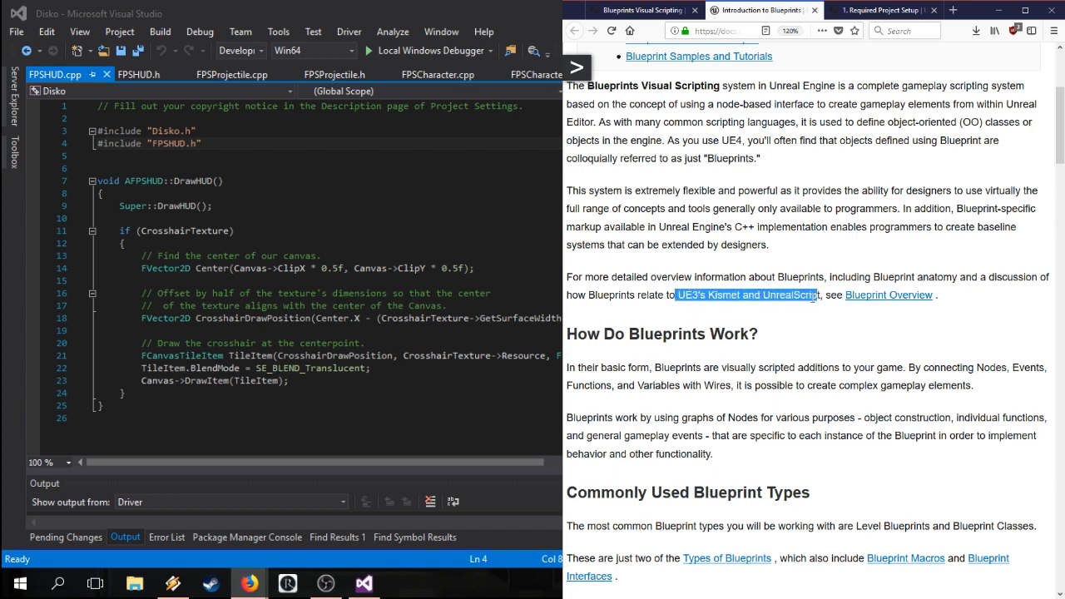
click(807, 322)
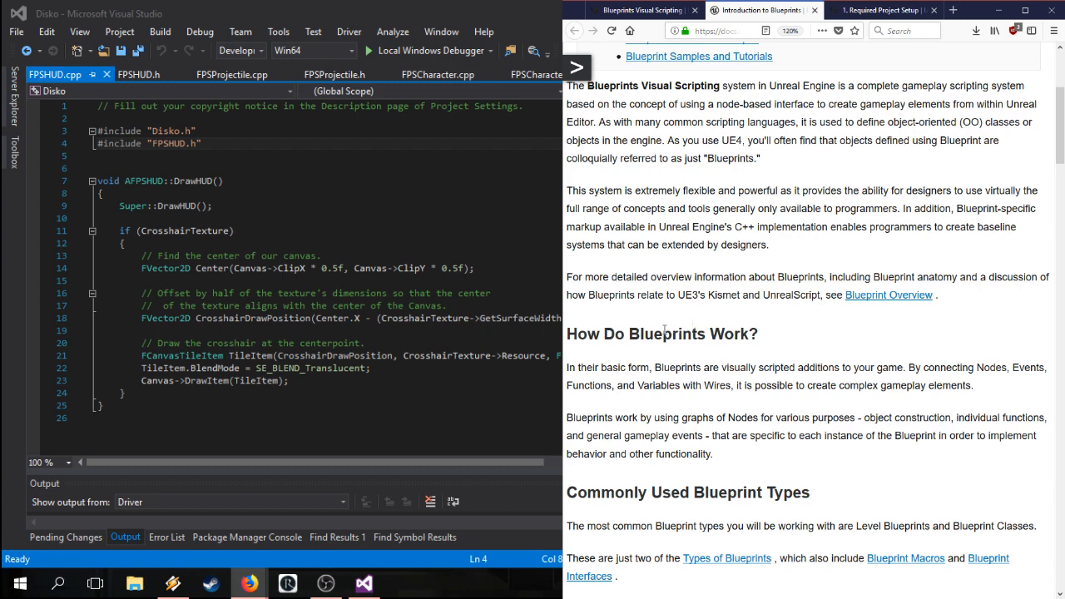
scroll(664, 331, down, 2)
scroll(651, 334, down, 2)
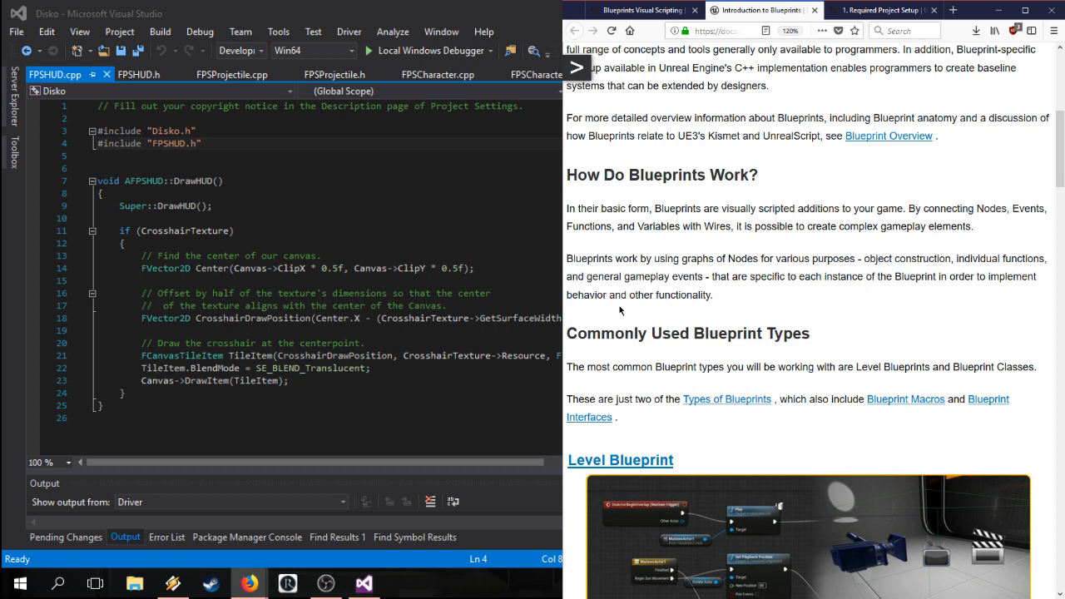
Step: Read the Commonly Used Blueprint Types section, covering the Level Blueprint and Blueprint Class descriptions
scroll(616, 325, down, 3)
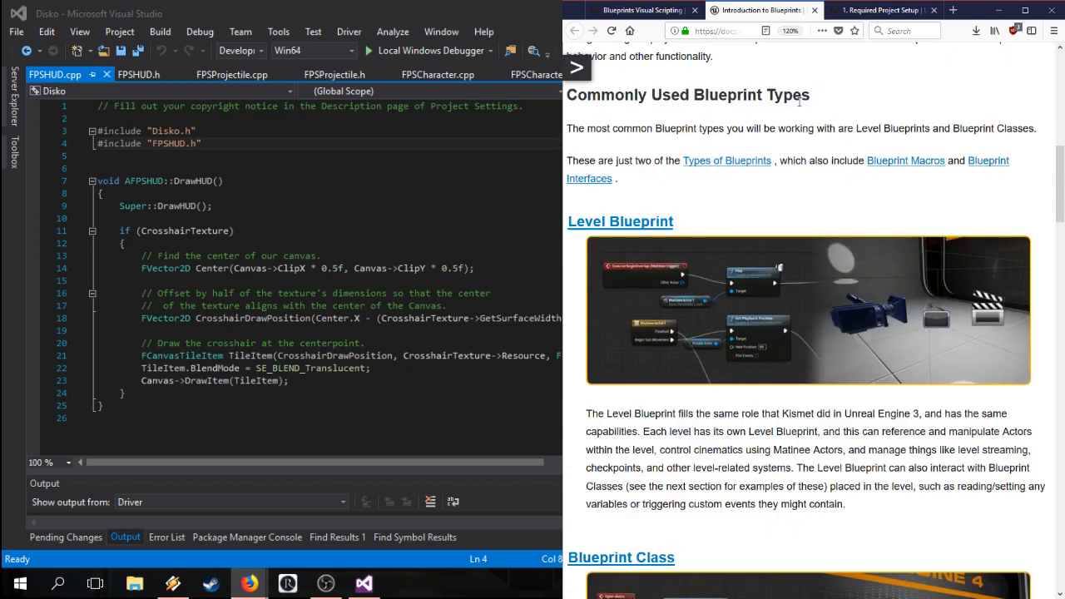
drag(857, 128, 1044, 133)
click(746, 194)
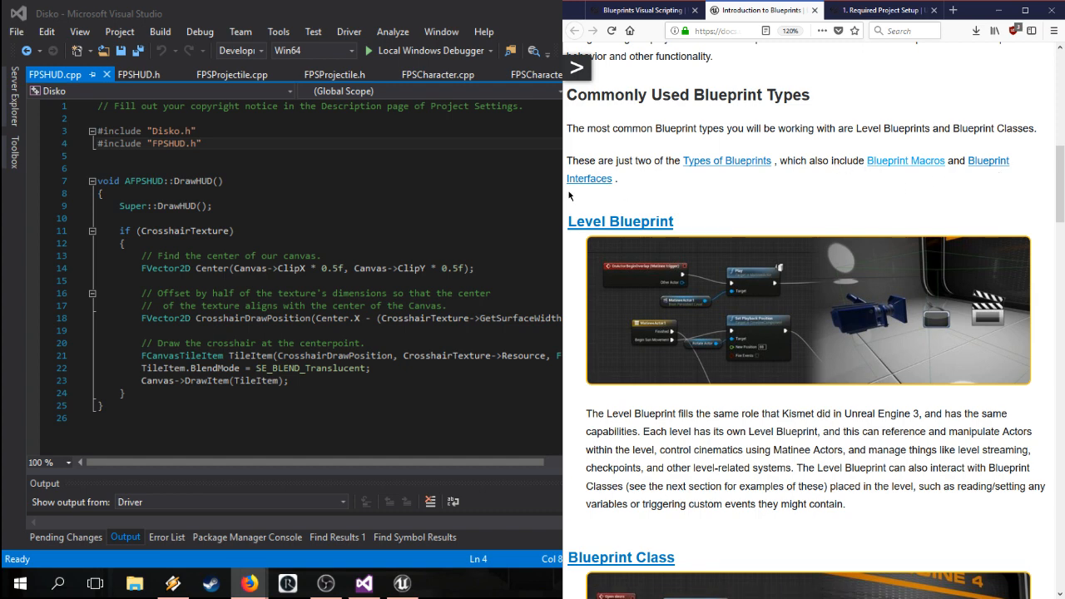
scroll(658, 218, down, 1)
scroll(660, 229, down, 1)
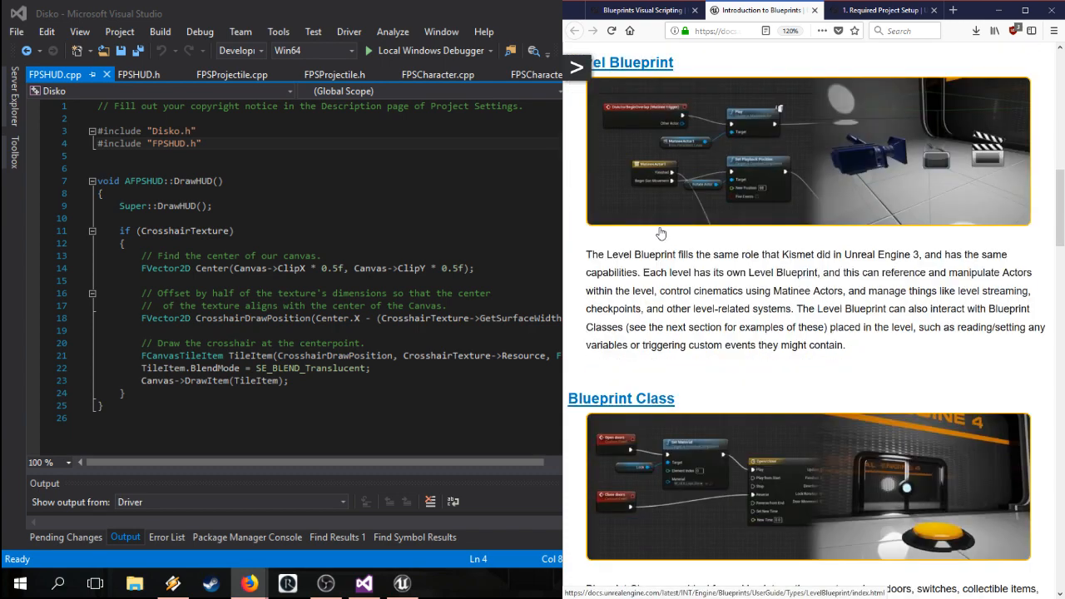
scroll(657, 237, down, 1)
scroll(634, 275, up, 2)
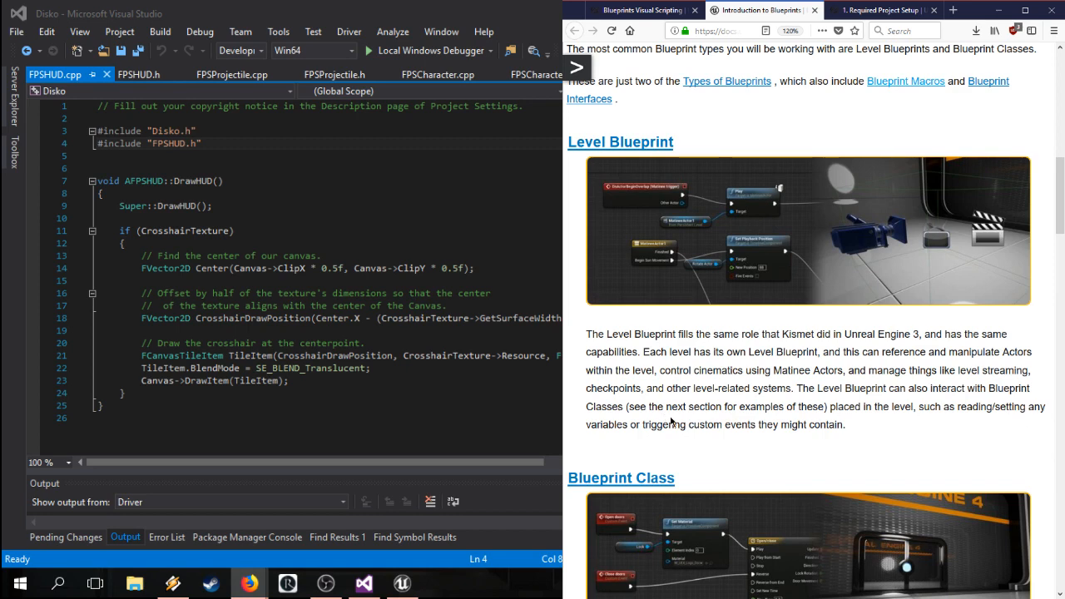
scroll(670, 421, down, 3)
scroll(664, 415, down, 2)
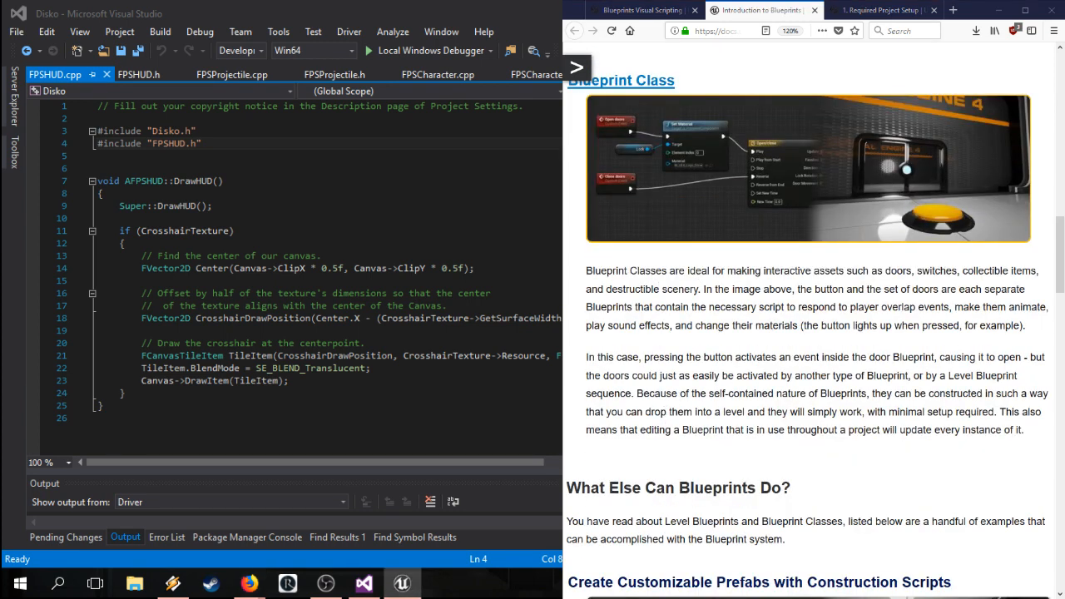
Step: Position the new project's Unreal Editor window beside the documentation, show the Content Browser's folder tree and open the StarterContent folder
drag(1053, 192, 516, 5)
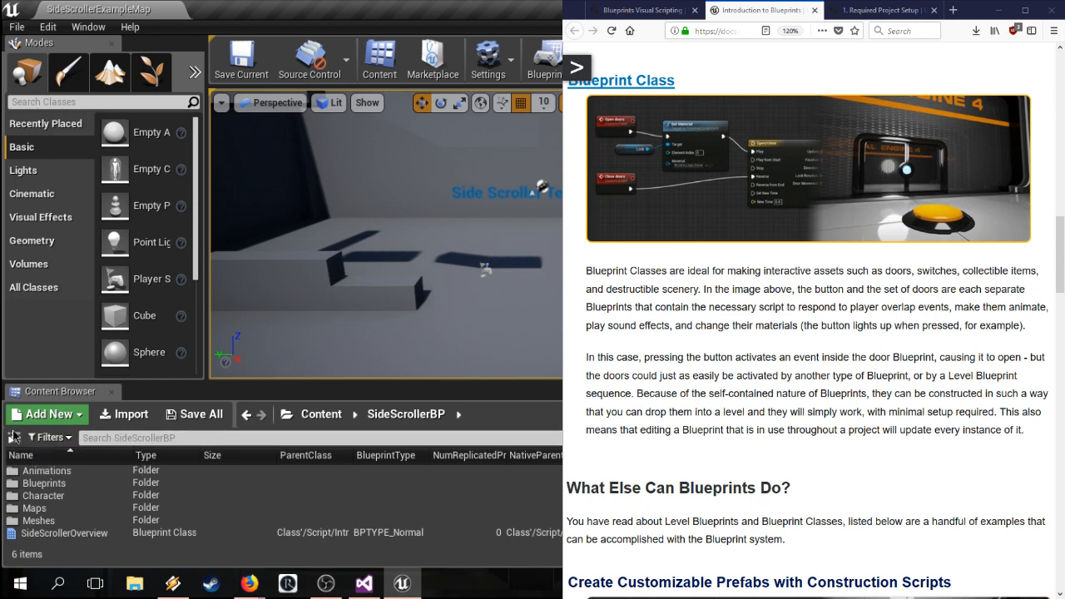
click(13, 437)
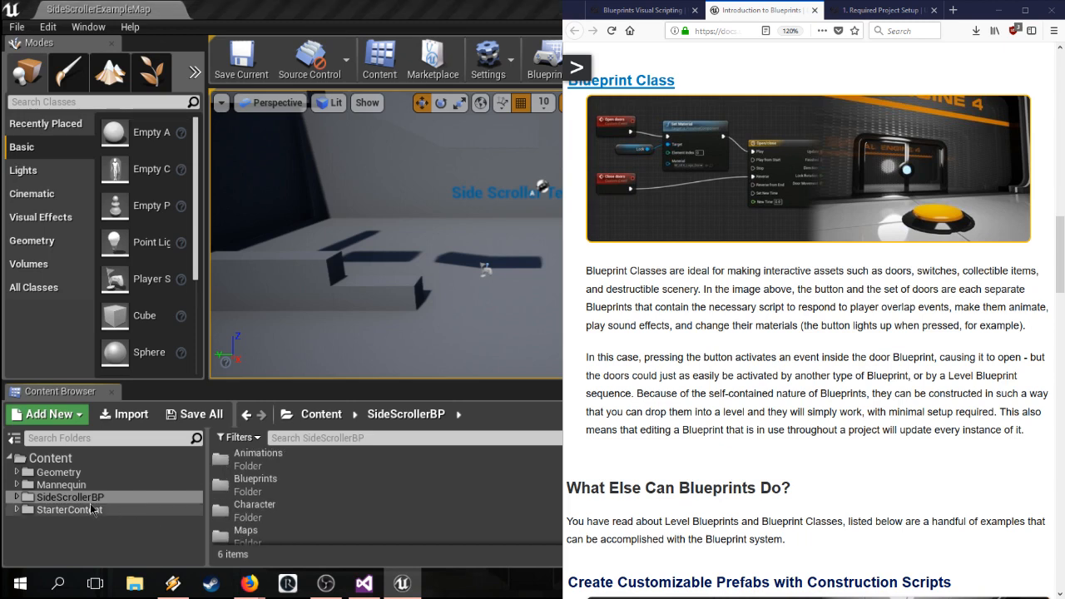
click(83, 542)
click(60, 510)
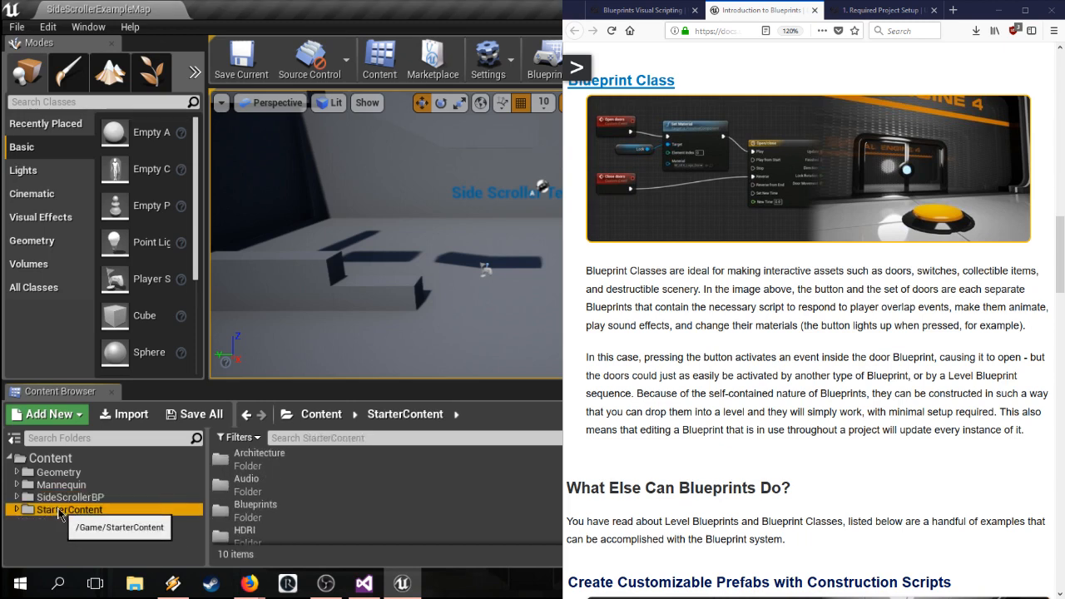
click(682, 351)
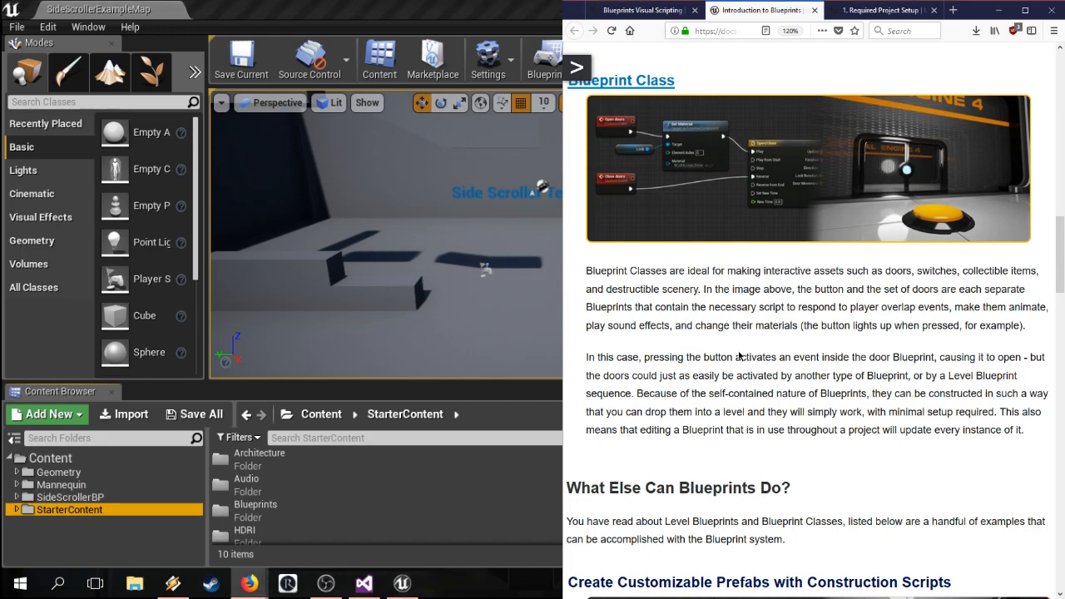
Step: Read the rest of Introduction to Blueprints, from What Else Can Blueprints Do through Blueprint Editors and Graphs to Blueprint Samples and Tutorials
scroll(739, 356, down, 10)
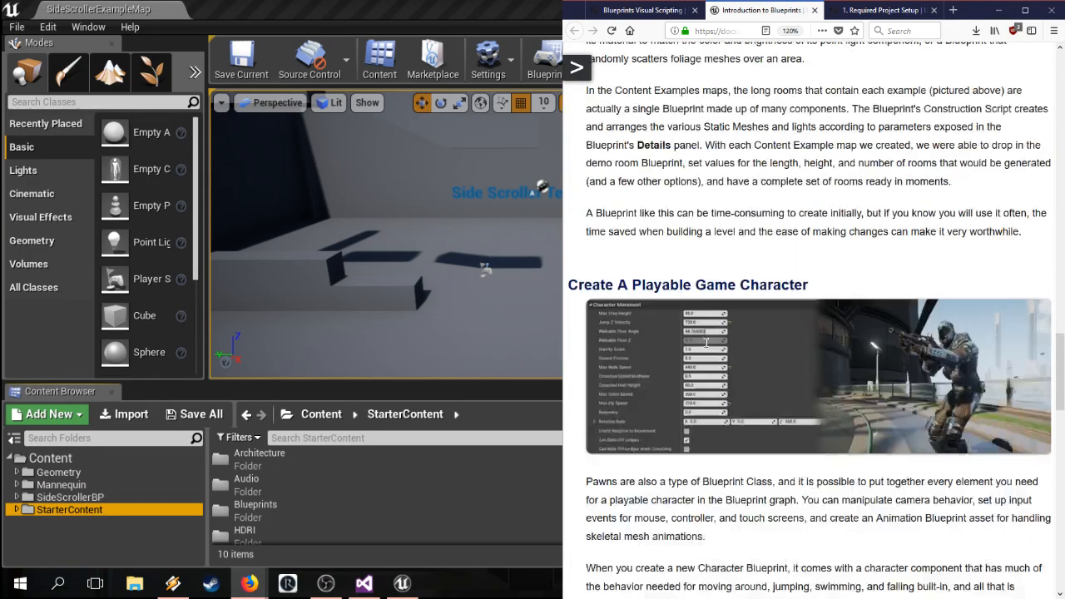
scroll(706, 342, up, 5)
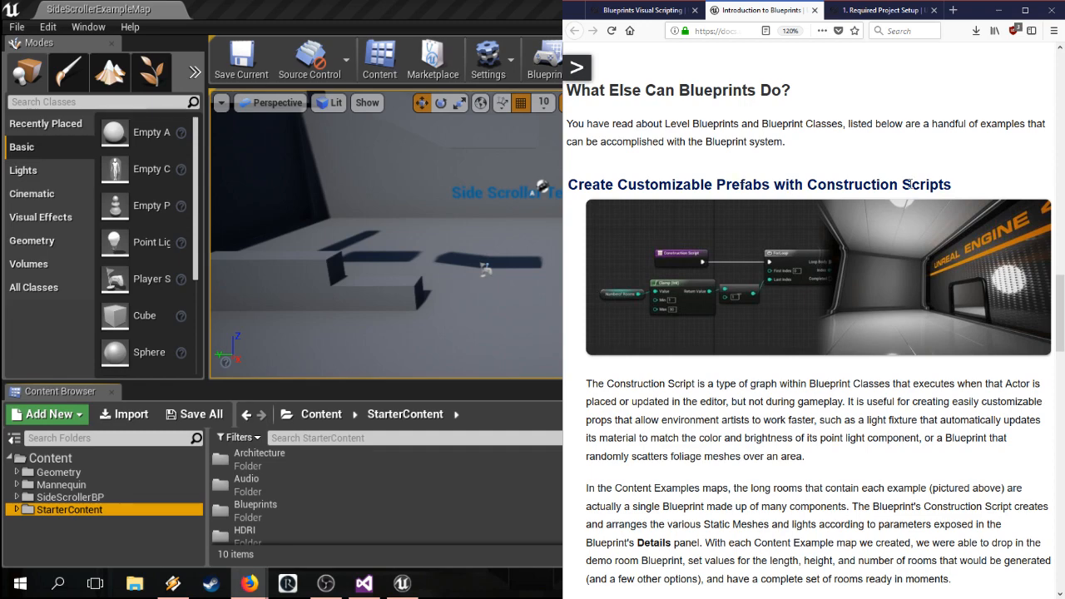
scroll(786, 199, down, 6)
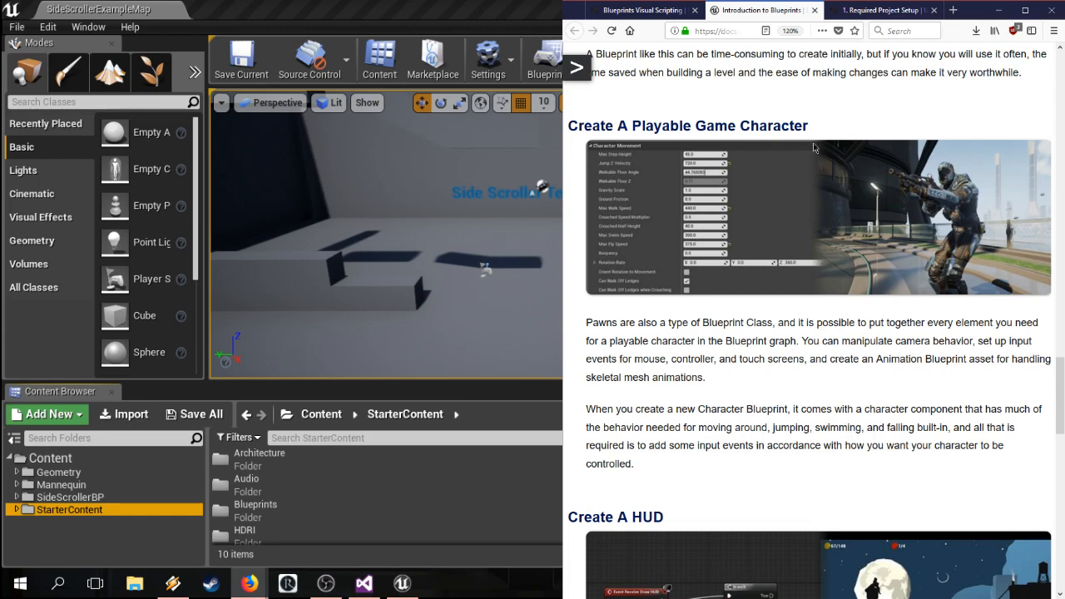
scroll(814, 148, down, 4)
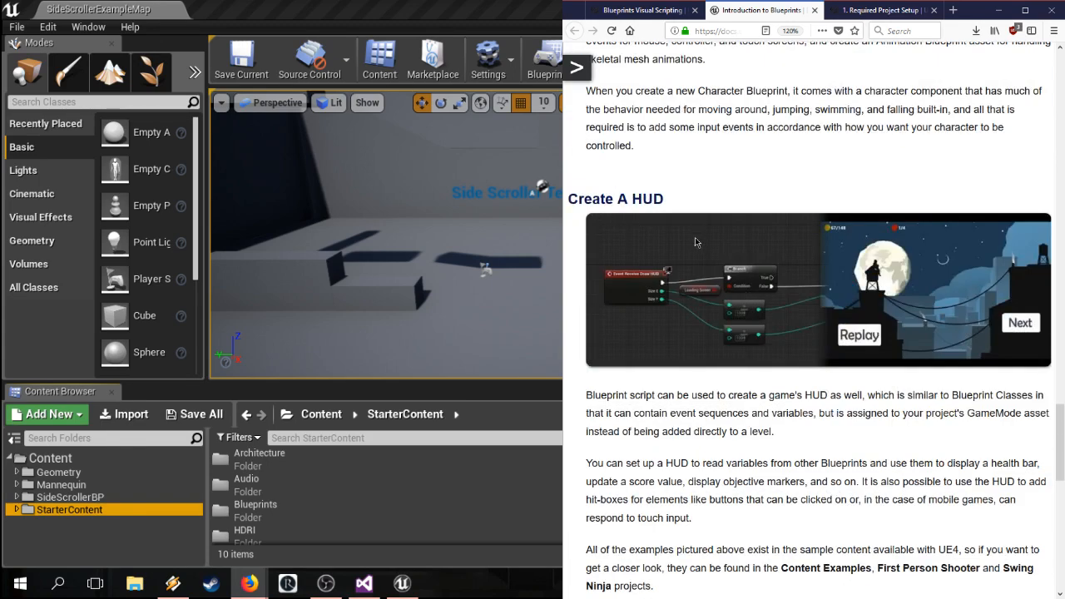
scroll(689, 296, down, 2)
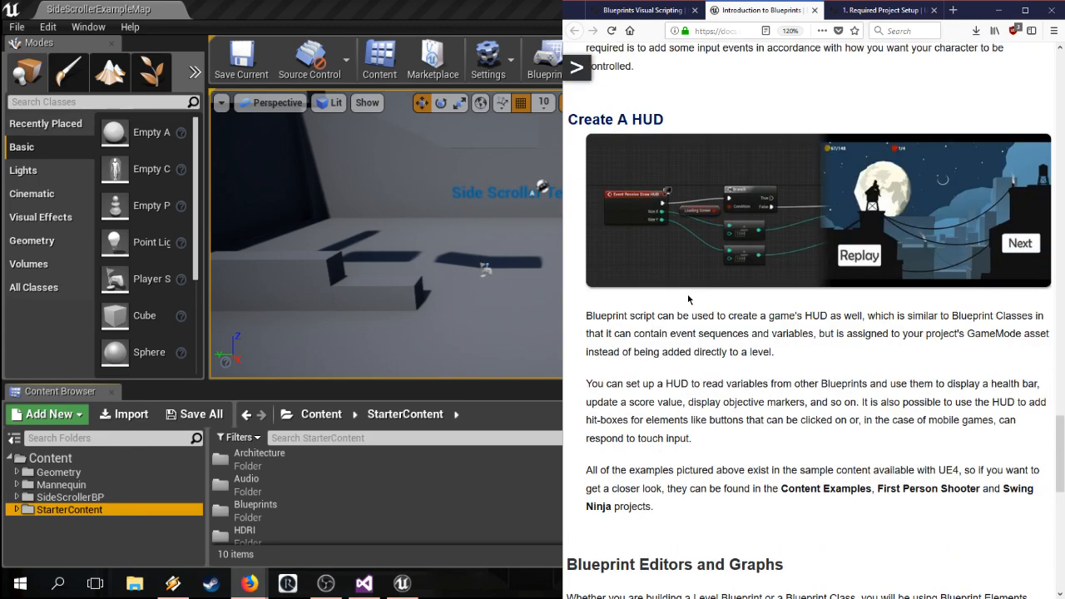
scroll(689, 293, down, 5)
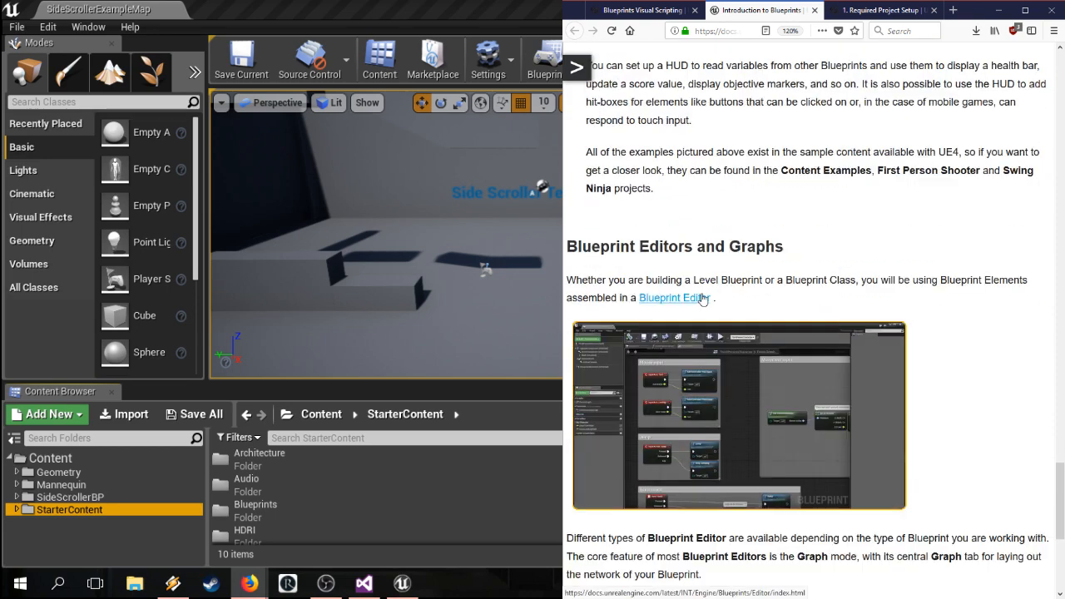
scroll(704, 298, up, 6)
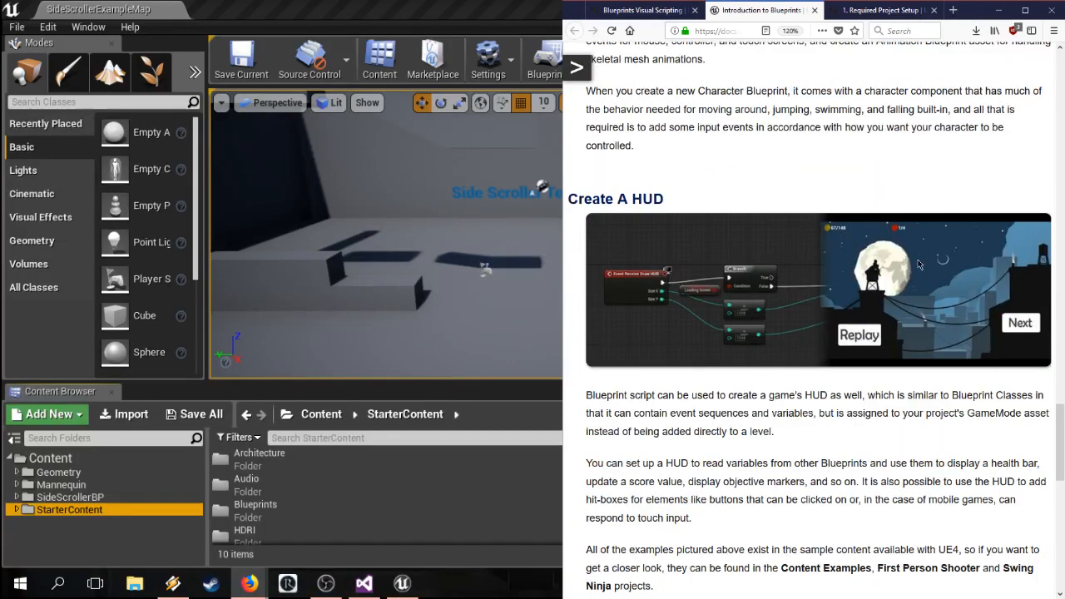
scroll(686, 275, down, 2)
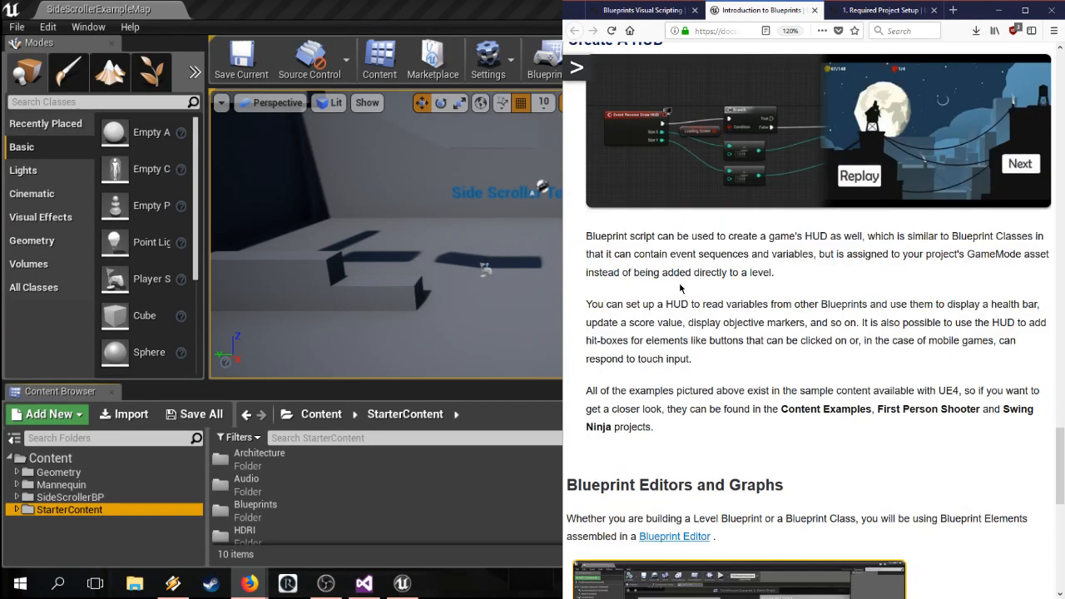
scroll(679, 288, down, 3)
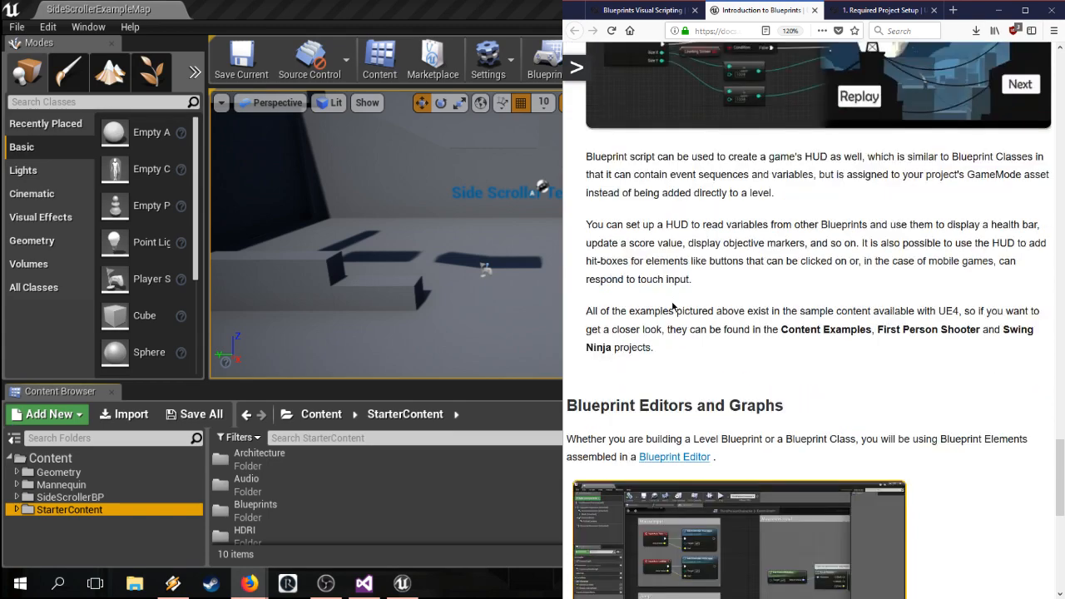
scroll(671, 318, down, 4)
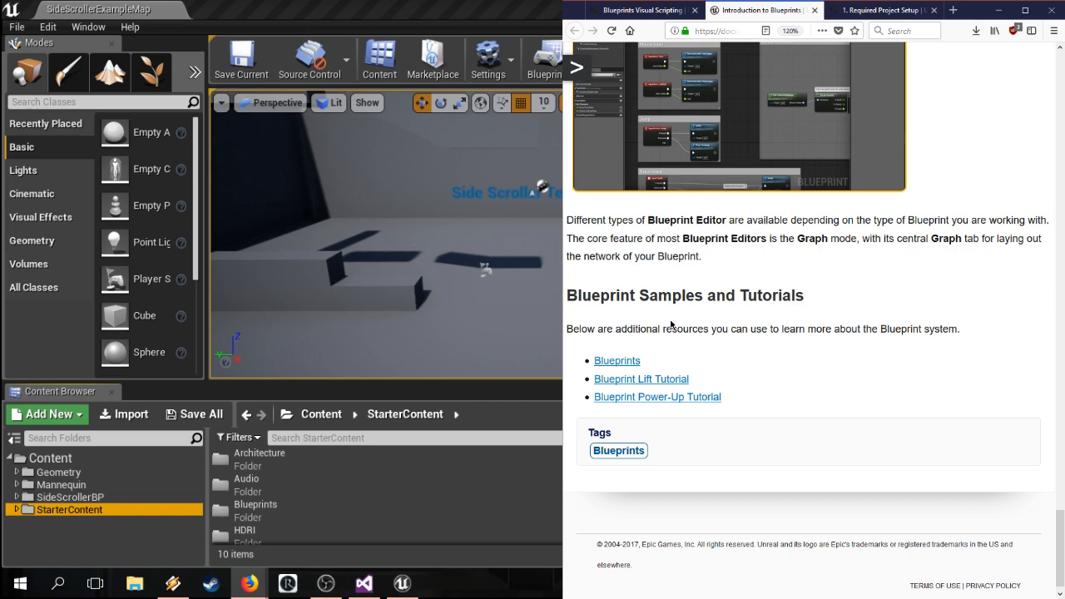
Step: Close the Introduction to Blueprints page, review the guide's 1. Required Project Setup page and compare its level image with the open level
middle_click(752, 12)
click(775, 12)
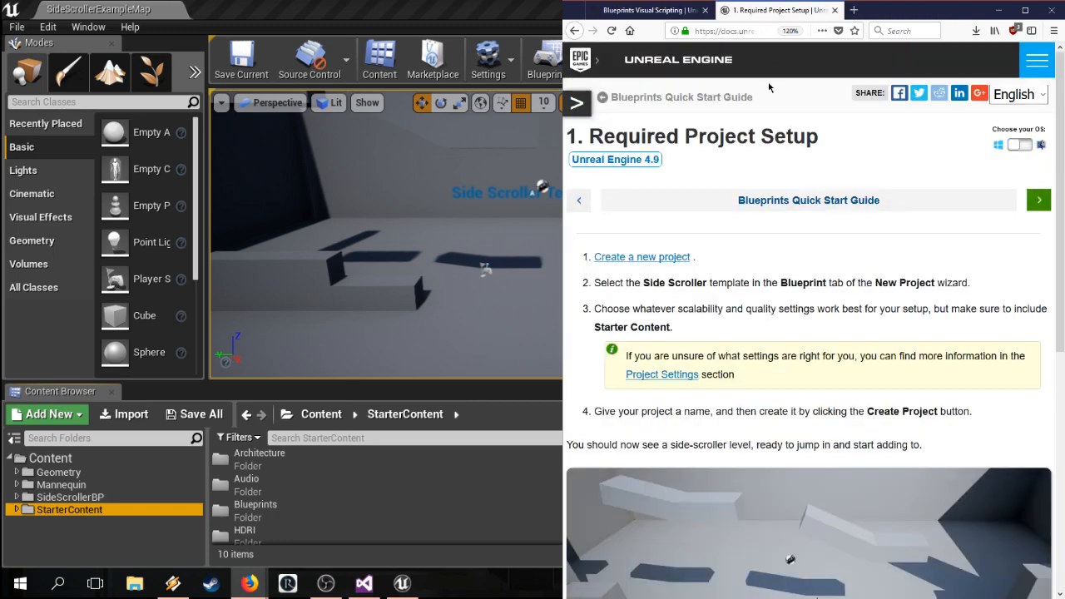
scroll(773, 263, down, 3)
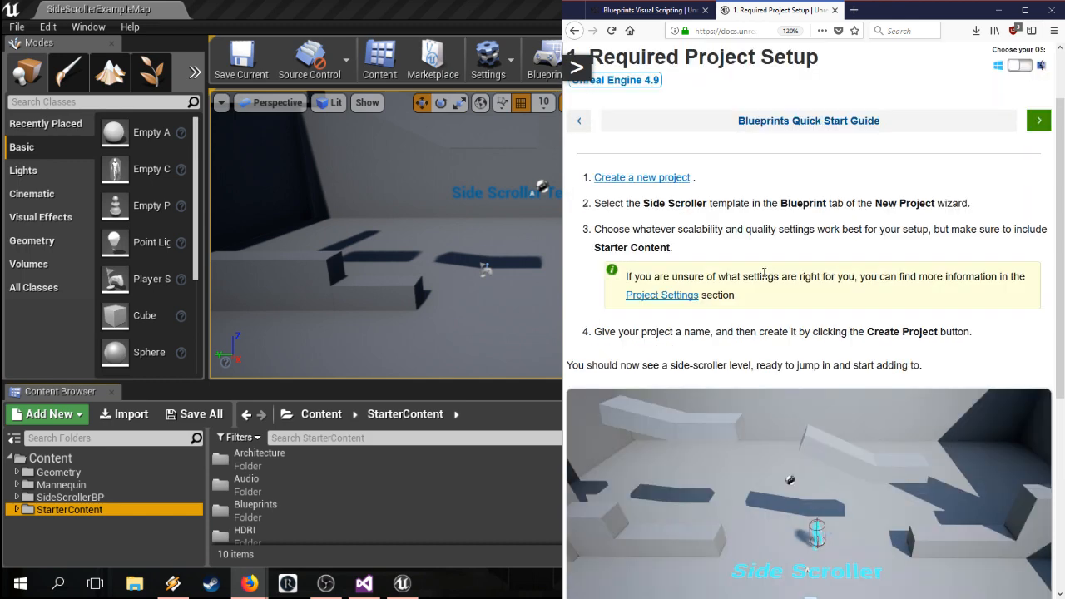
scroll(738, 287, down, 1)
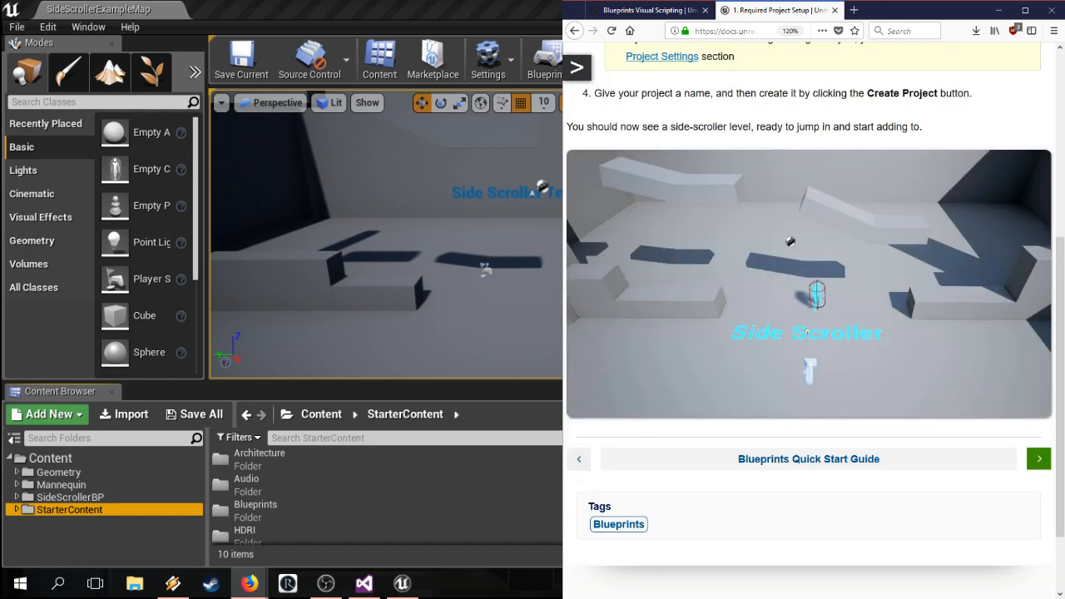
right_drag(386, 234, 431, 177)
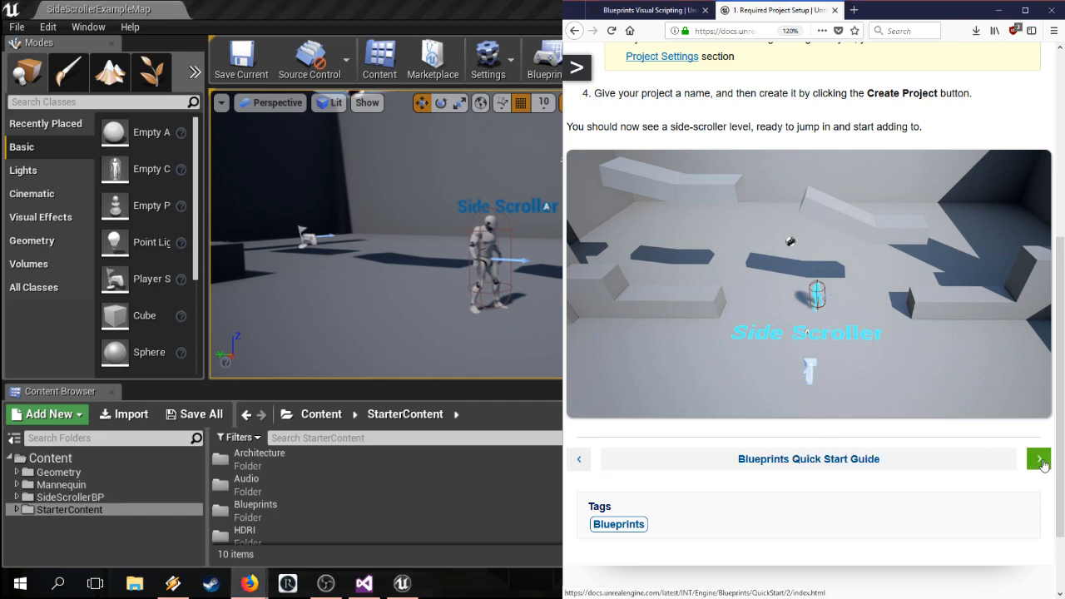
Step: Advance the guide to 2. Construct your Launchpad, read its first three steps and bring the level's top platforms into view
click(1046, 460)
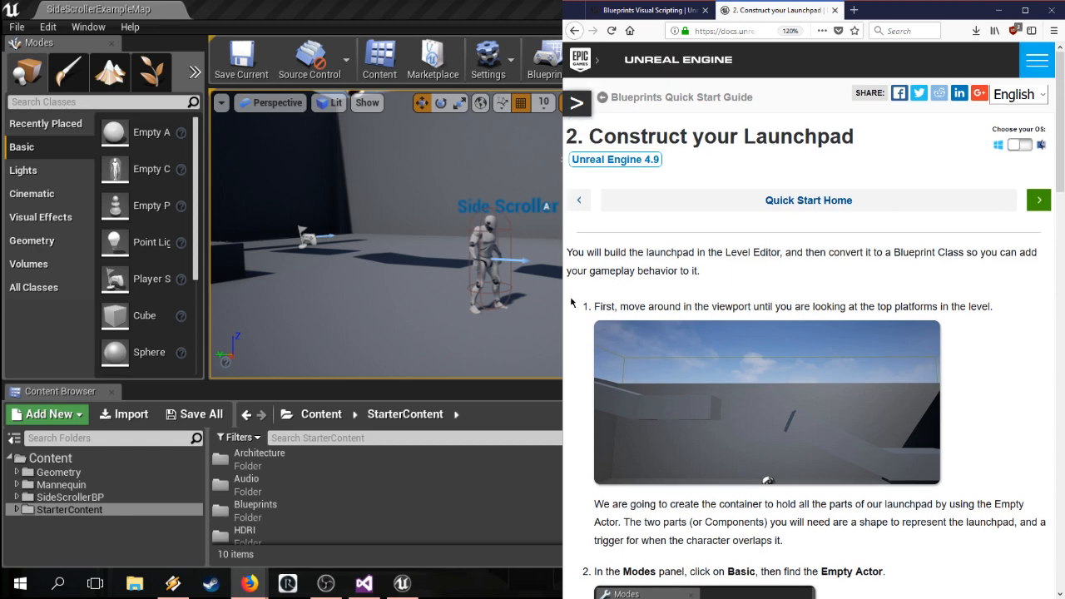
scroll(582, 315, down, 1)
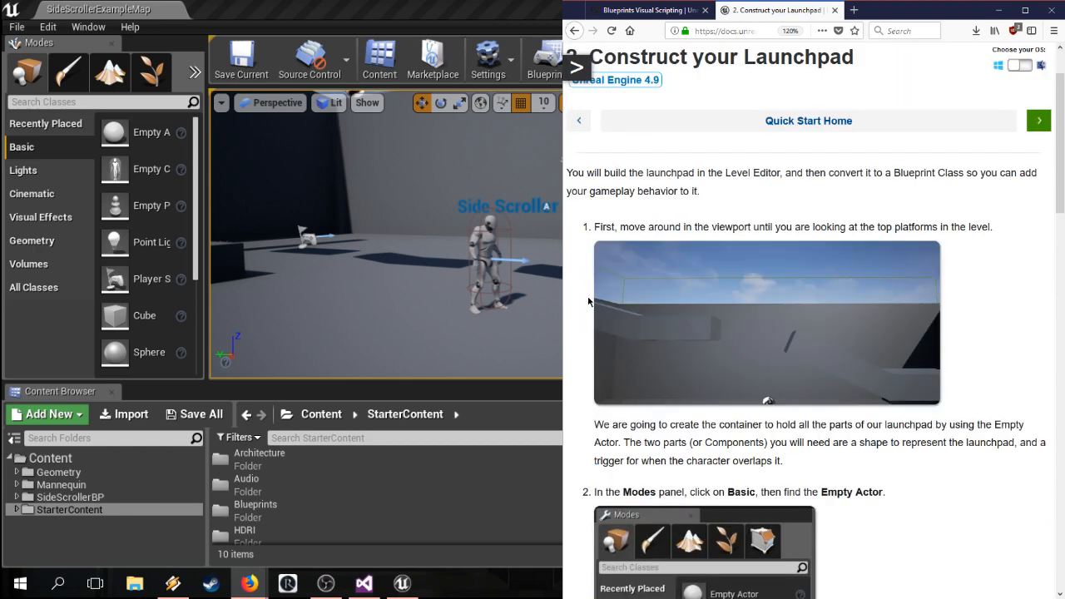
scroll(589, 301, down, 1)
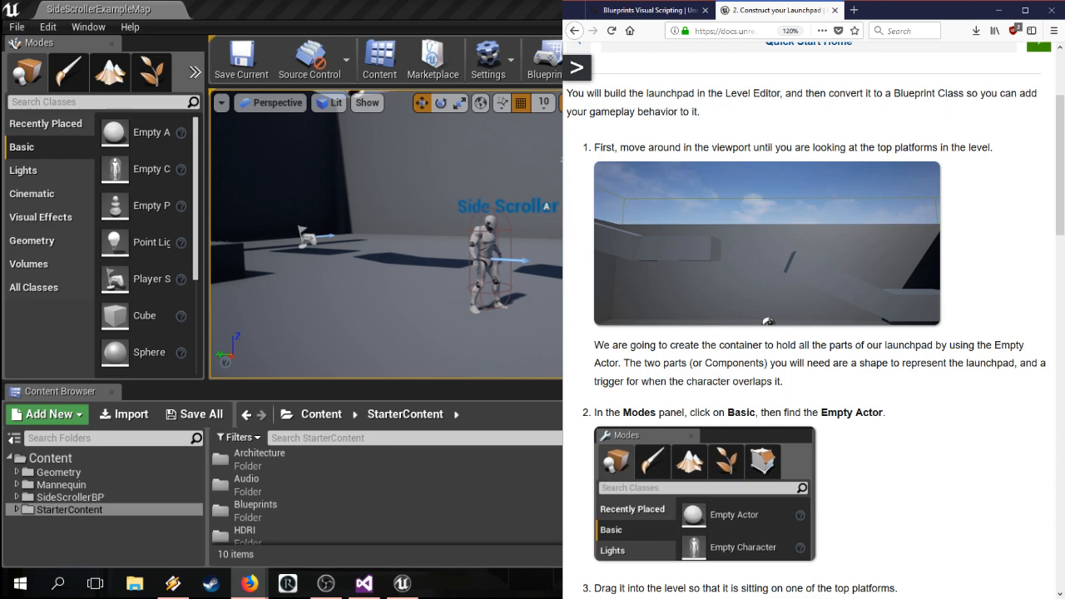
right_drag(532, 208, 458, 166)
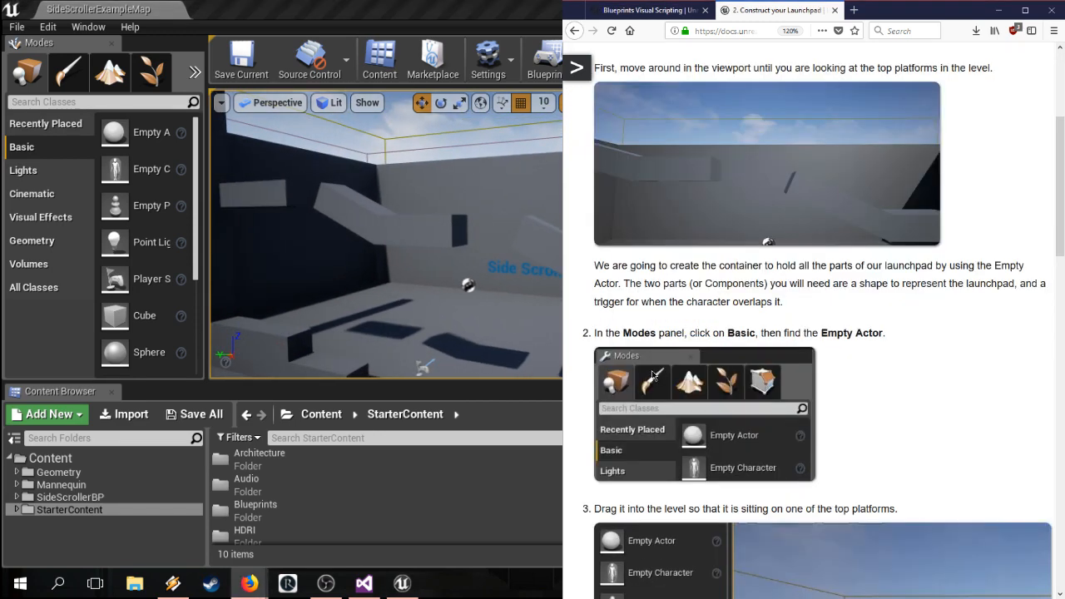
scroll(653, 376, down, 2)
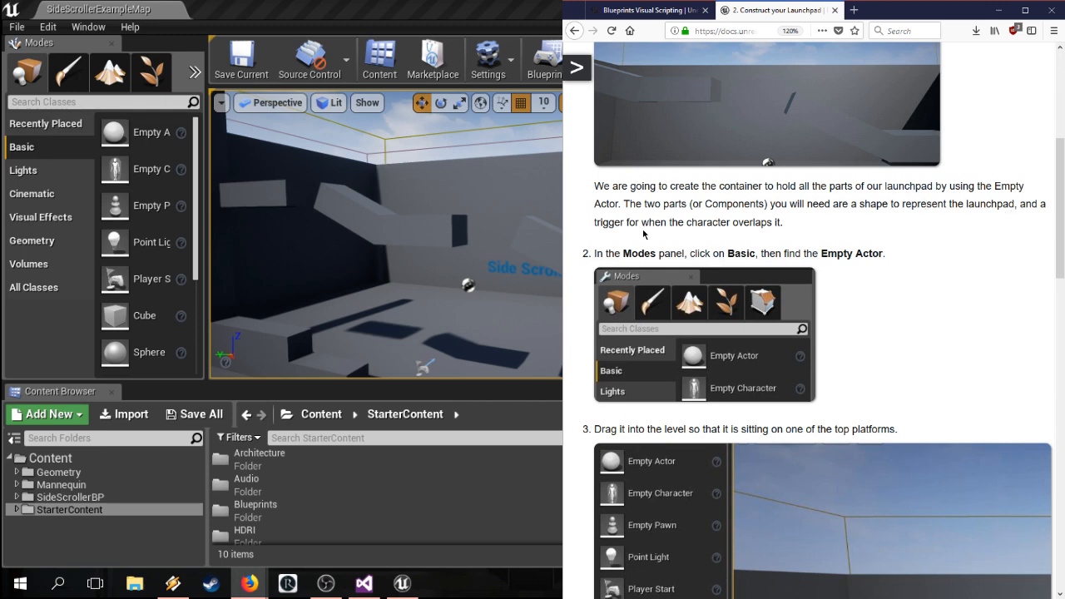
scroll(716, 241, down, 3)
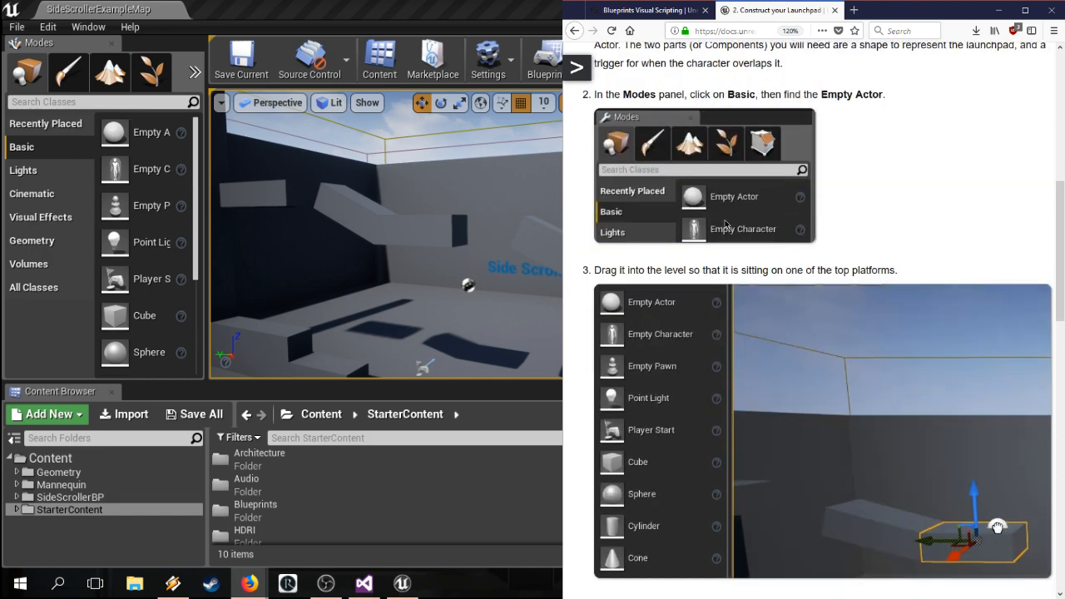
Step: Place a basic Empty Actor in the level near the top platforms and move it over toward the sloped top platform
click(22, 75)
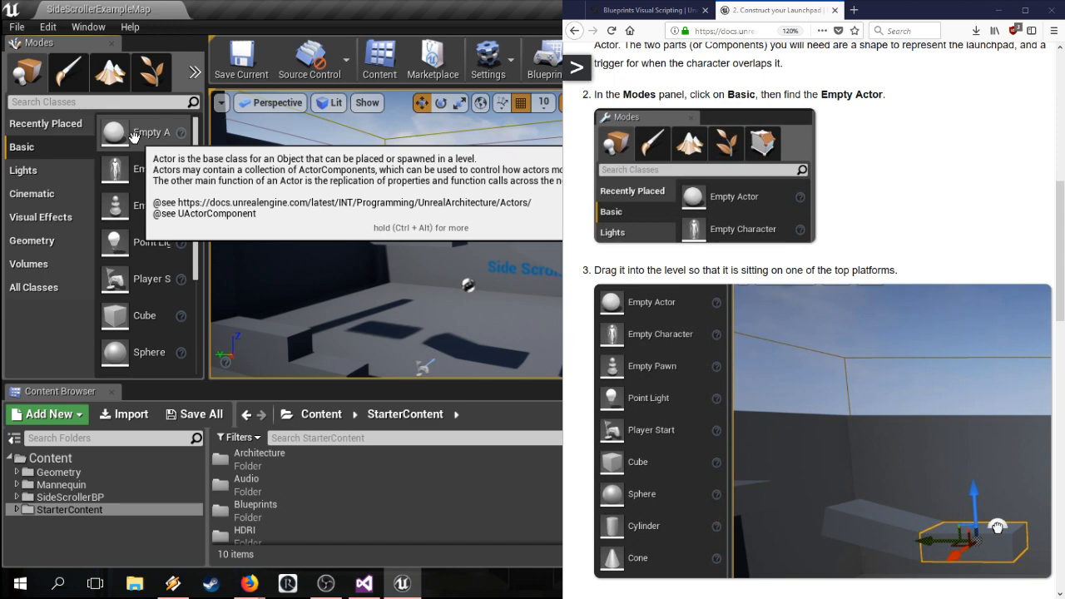
drag(132, 136, 300, 193)
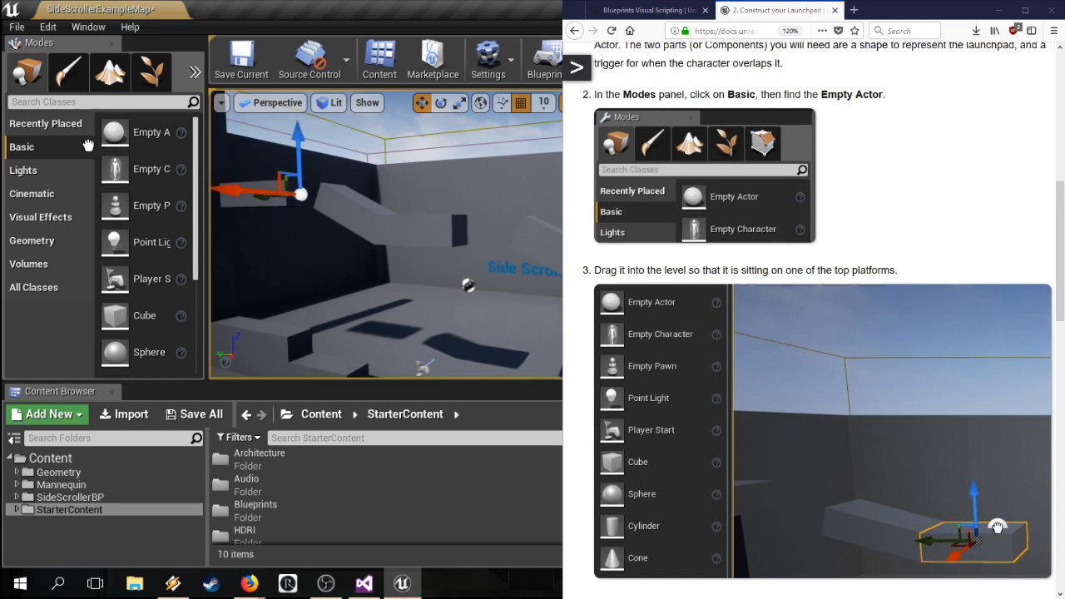
right_drag(407, 120, 350, 50)
mouse_move(463, 185)
right_down()
mouse_move(464, 316)
mouse_move(464, 185)
right_up()
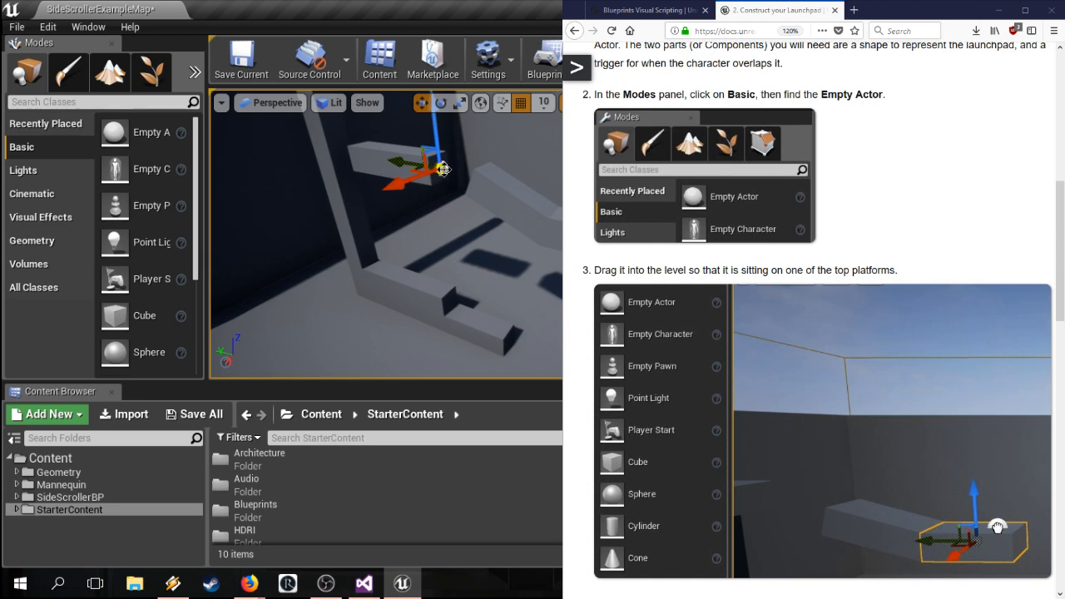
drag(446, 169, 552, 208)
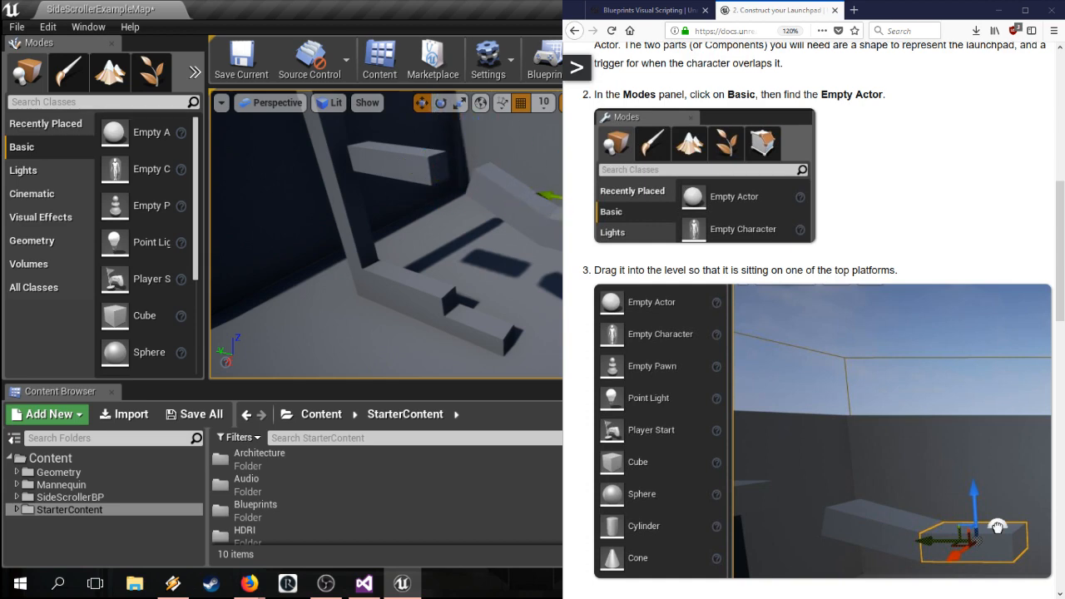
Step: Adjust the Empty Actor's position along its axes so that it sits on the flat end of the sloped top platform
right_drag(466, 208, 308, 163)
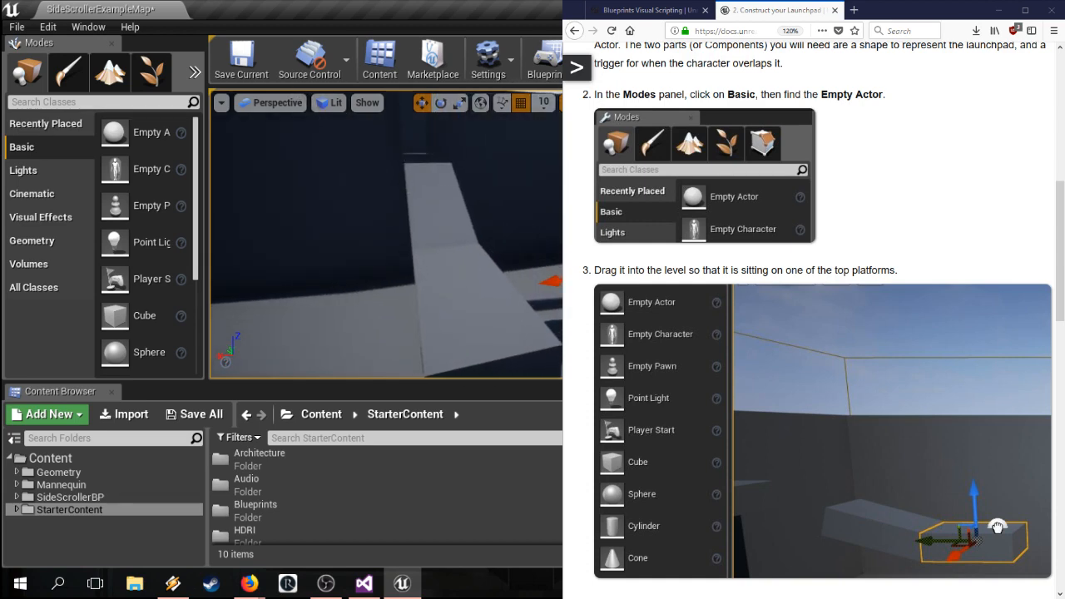
drag(551, 282, 438, 238)
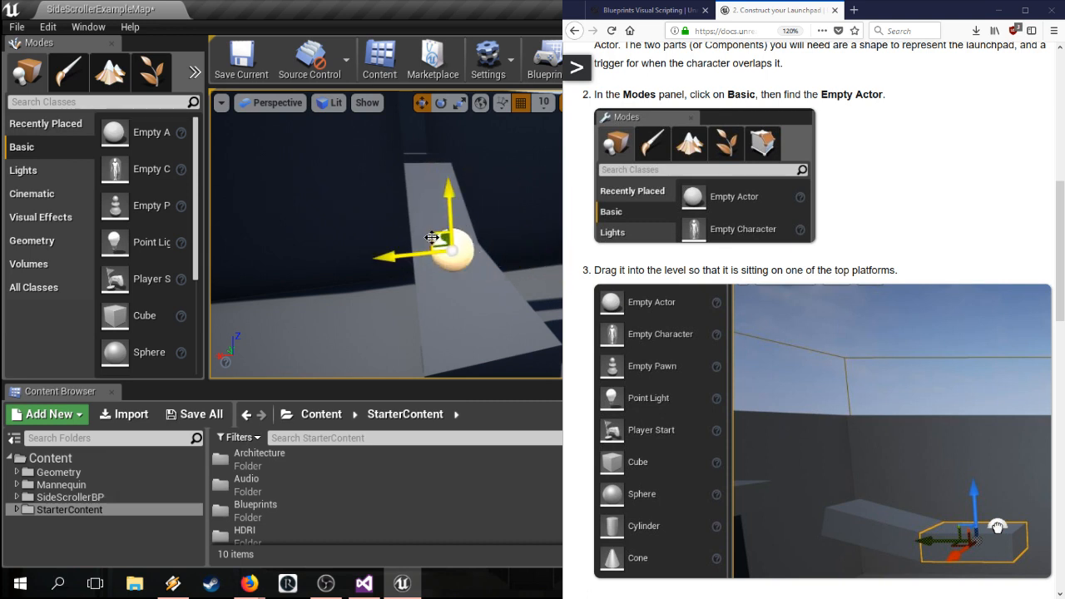
right_drag(437, 238, 466, 238)
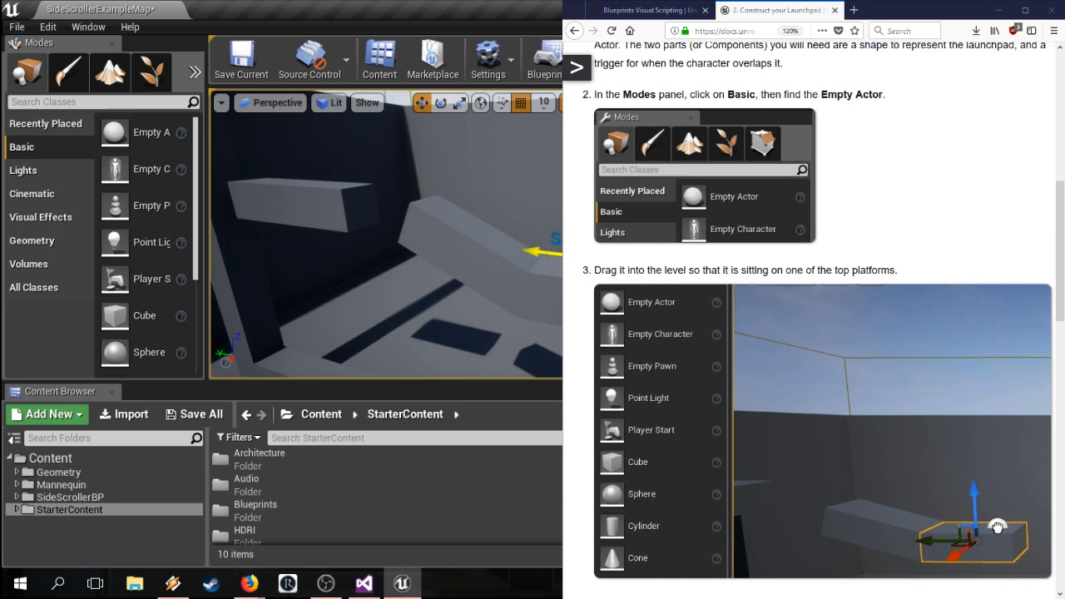
drag(549, 253, 592, 253)
mouse_move(500, 246)
right_down()
mouse_move(450, 245)
mouse_move(518, 241)
right_up()
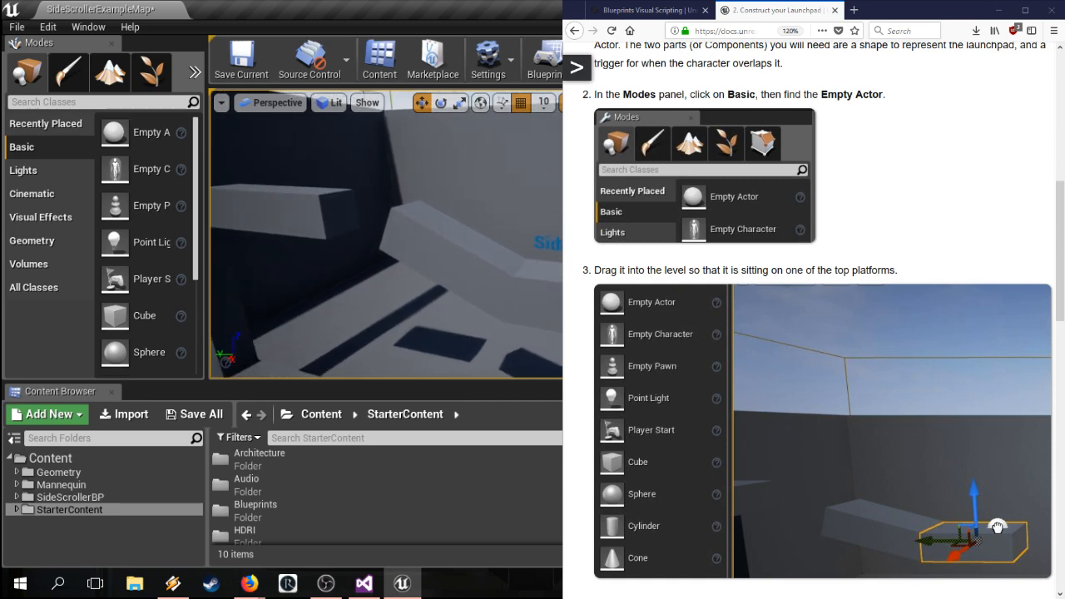
right_drag(417, 241, 561, 293)
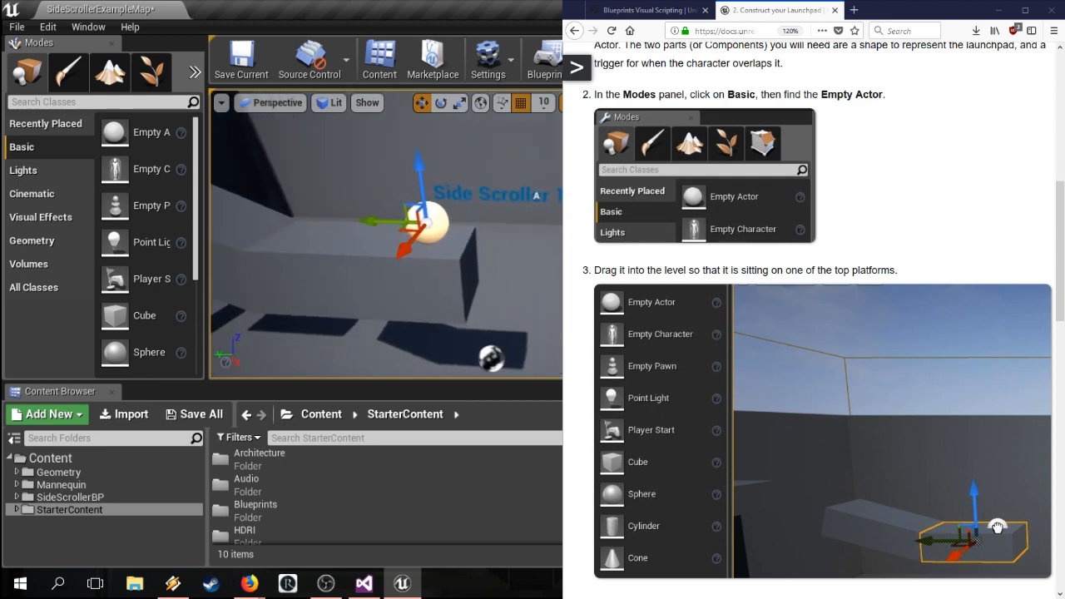
right_drag(471, 231, 471, 238)
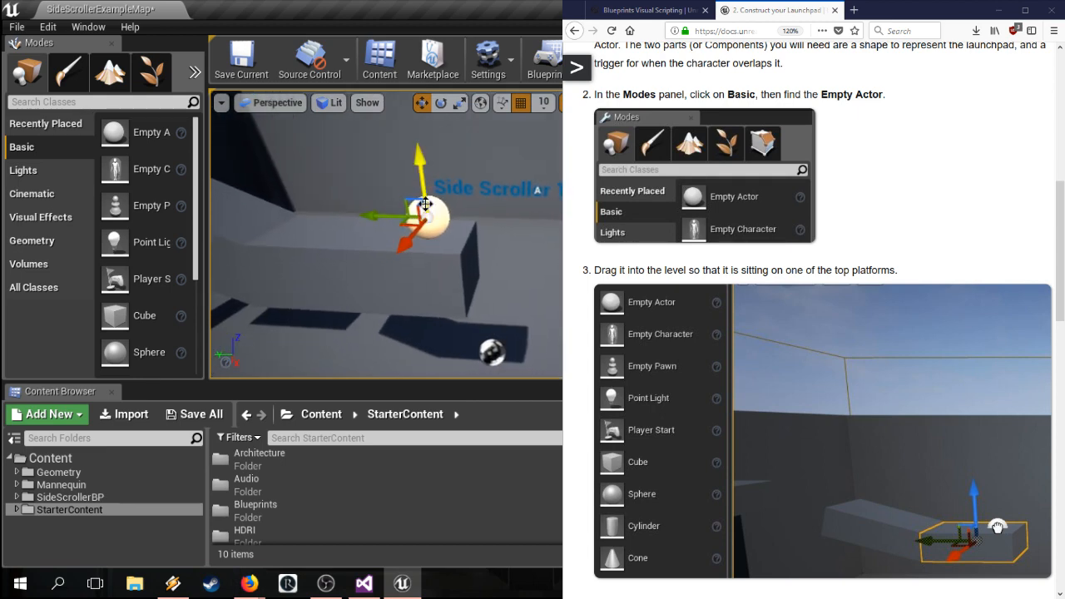
drag(407, 203, 393, 211)
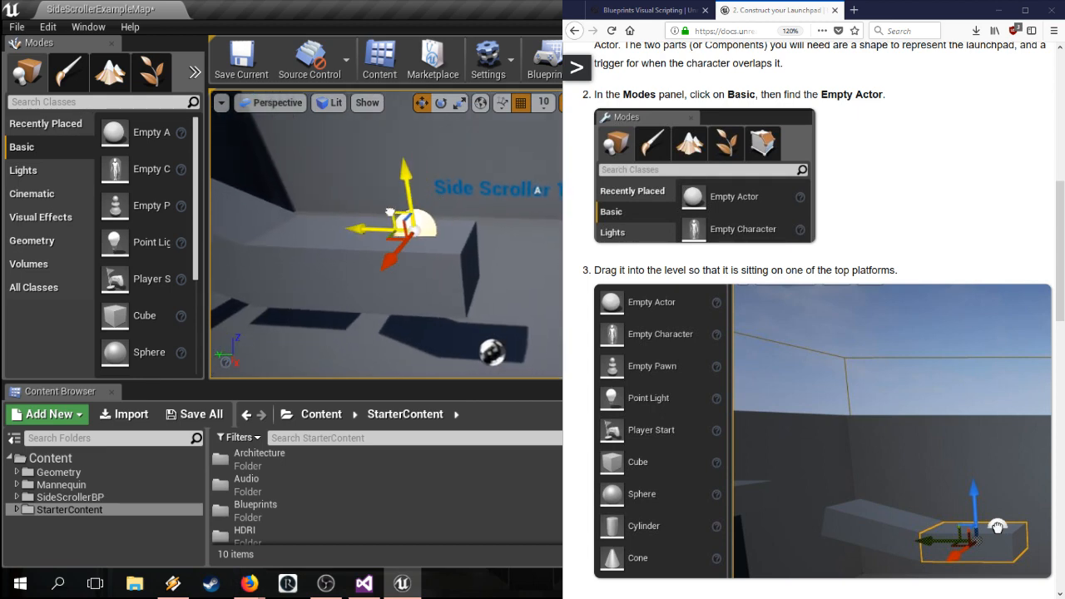
right_drag(550, 220, 690, 229)
right_drag(386, 234, 482, 230)
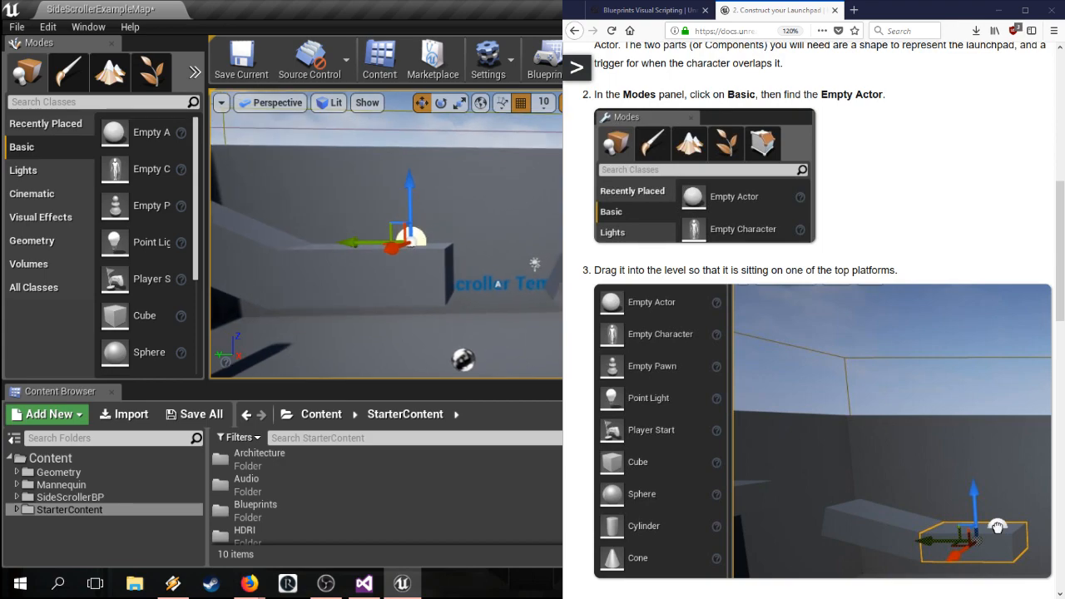
Step: Read the guide's step 4 and rename the Empty Actor on the sloped top platform to LaunchPad
scroll(822, 321, down, 3)
scroll(822, 321, down, 4)
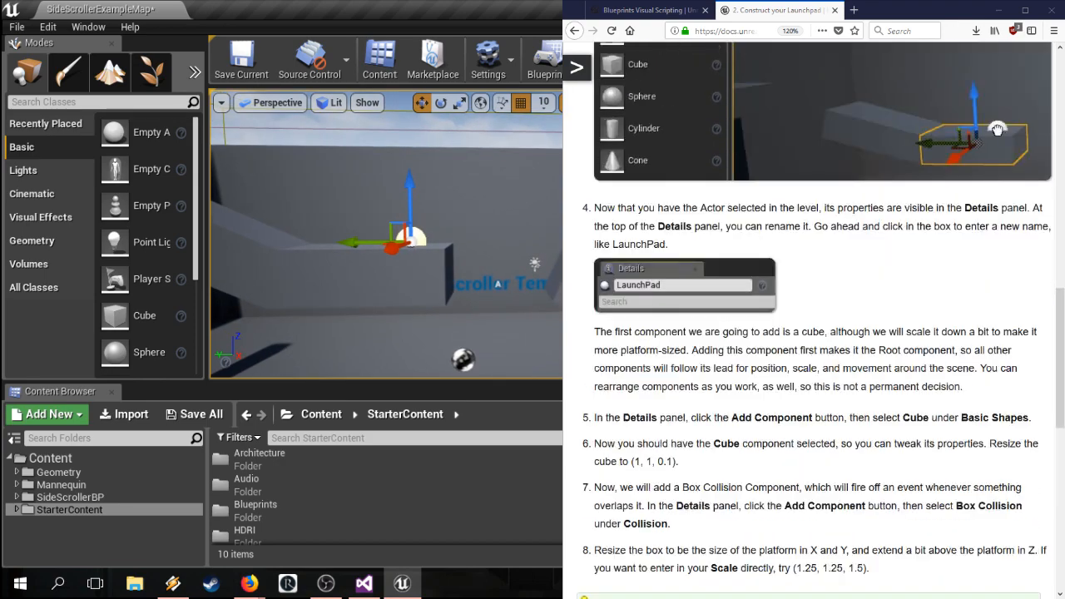
scroll(822, 320, down, 2)
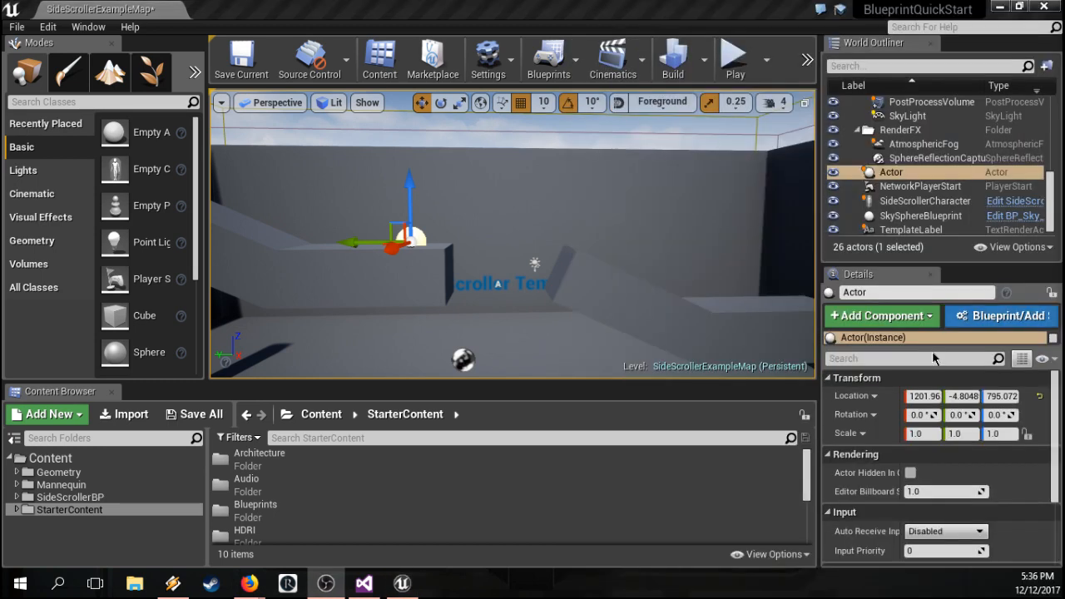
click(880, 293)
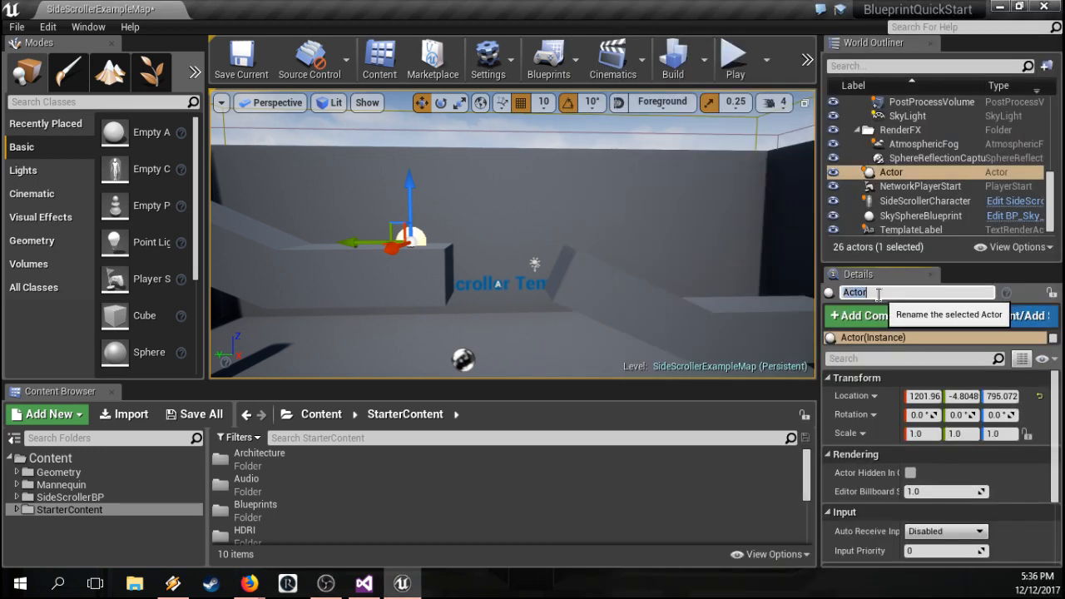
key(BackSpace)
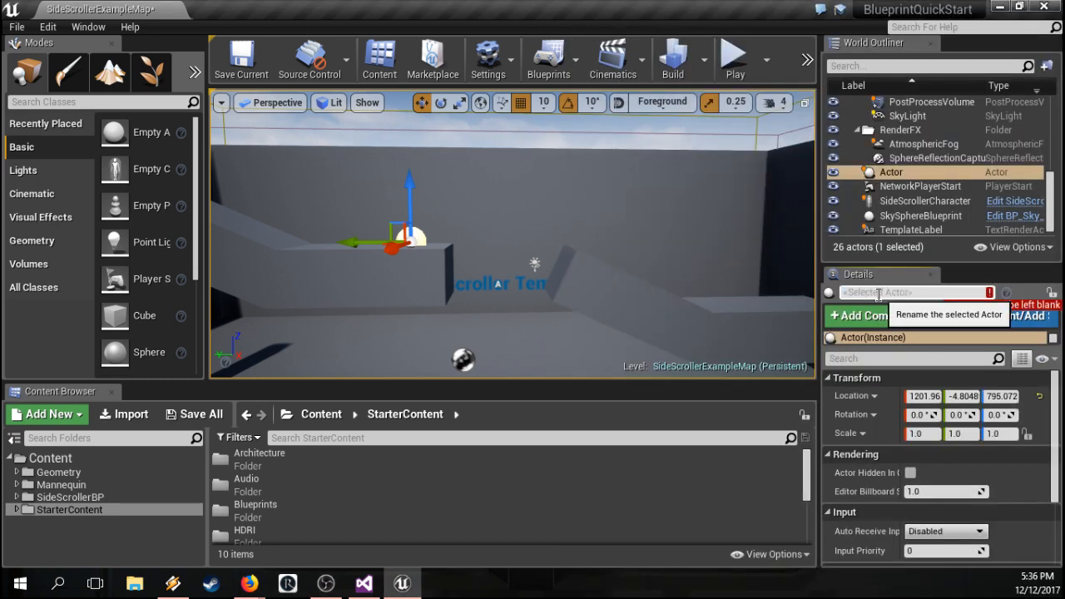
text(Lau)
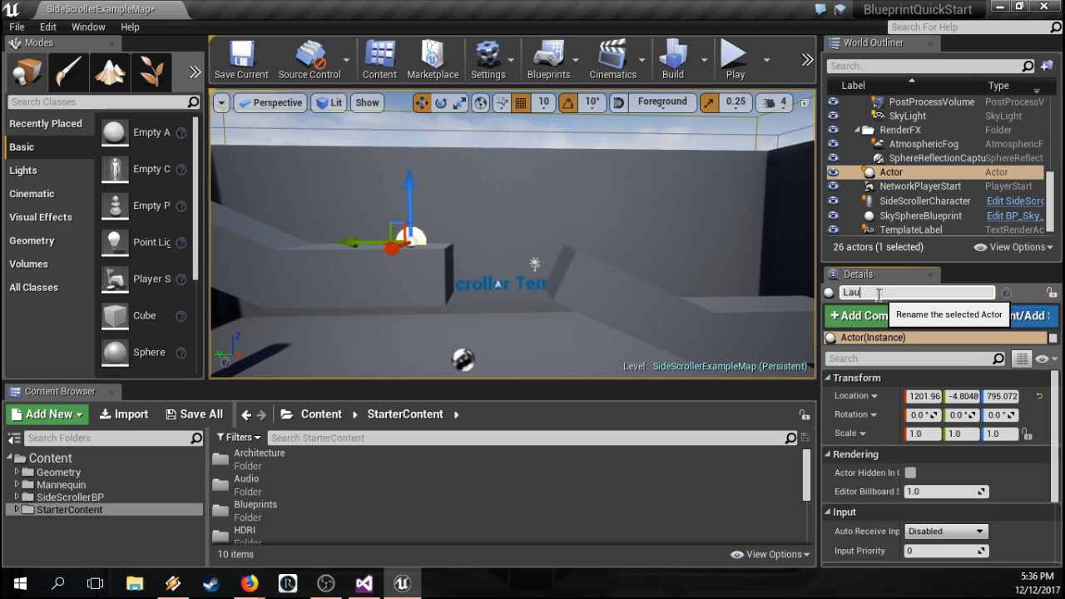
text(nchPad)
click(916, 338)
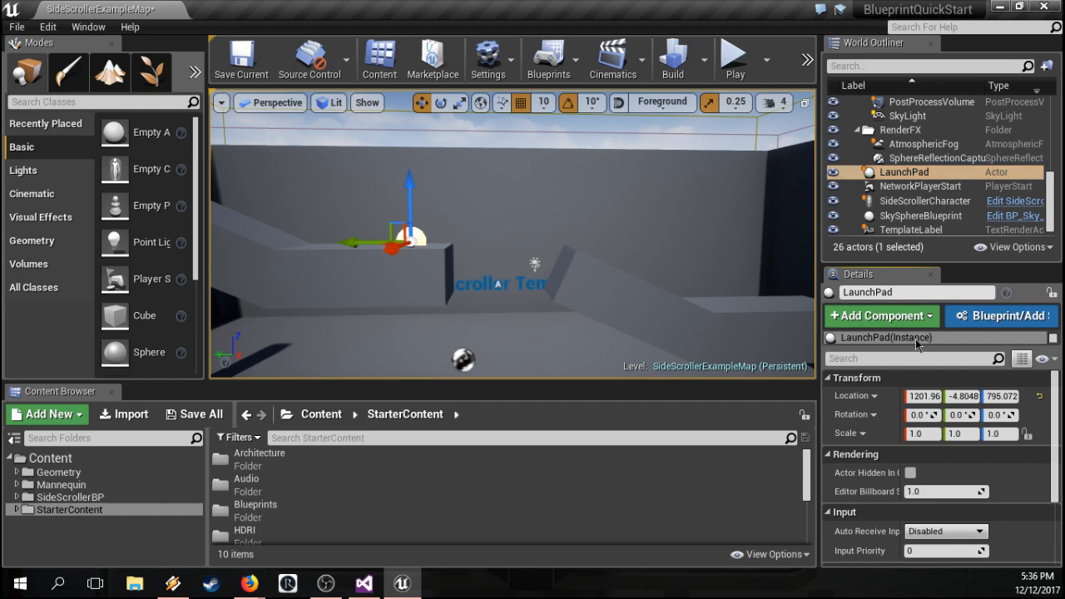
click(913, 341)
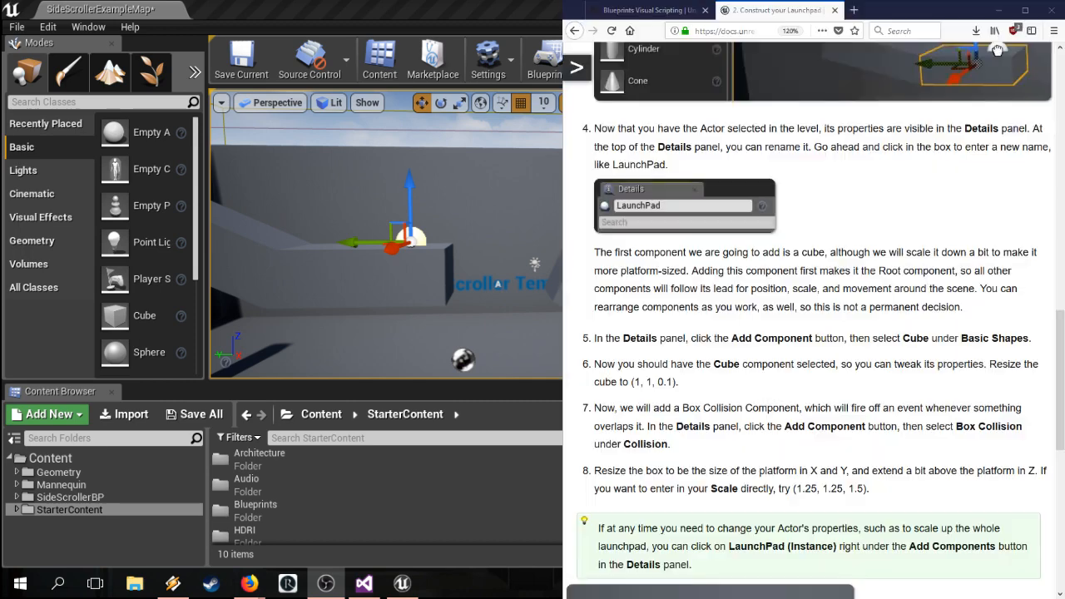
Step: Read the guide's paragraph on the first component and add a Cube component to the LaunchPad actor
click(836, 321)
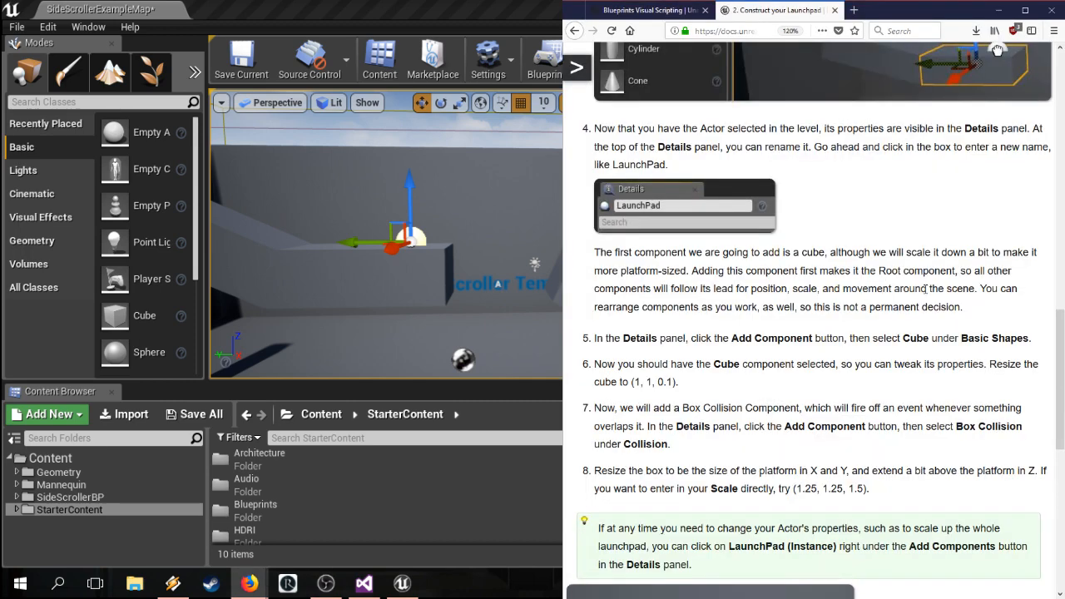
drag(923, 289, 974, 289)
click(976, 289)
key(alt+Tab)
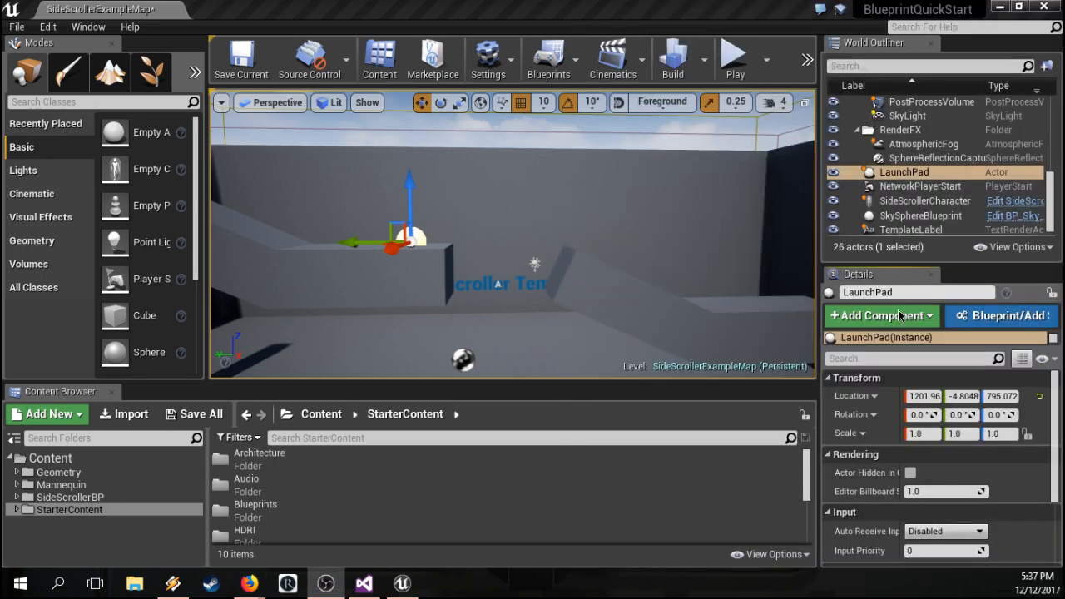
click(899, 316)
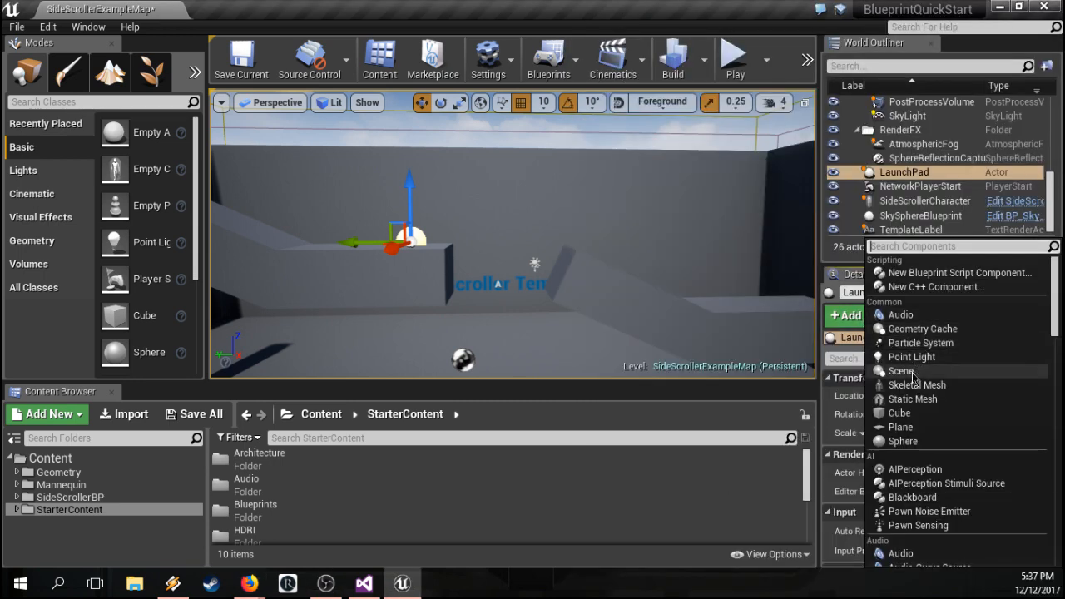
click(905, 413)
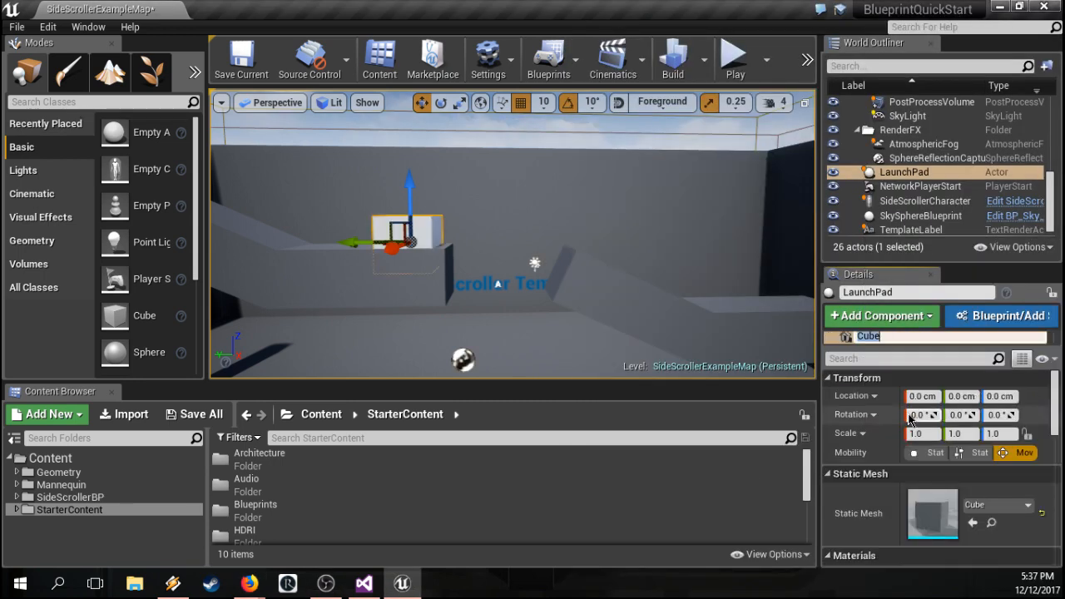
Step: Collapse the ArenaGeometry, Lighting and RenderFX folders in the World Outliner and enlarge the Details panel and its component list
drag(922, 262, 922, 203)
scroll(860, 117, up, 2)
click(859, 111)
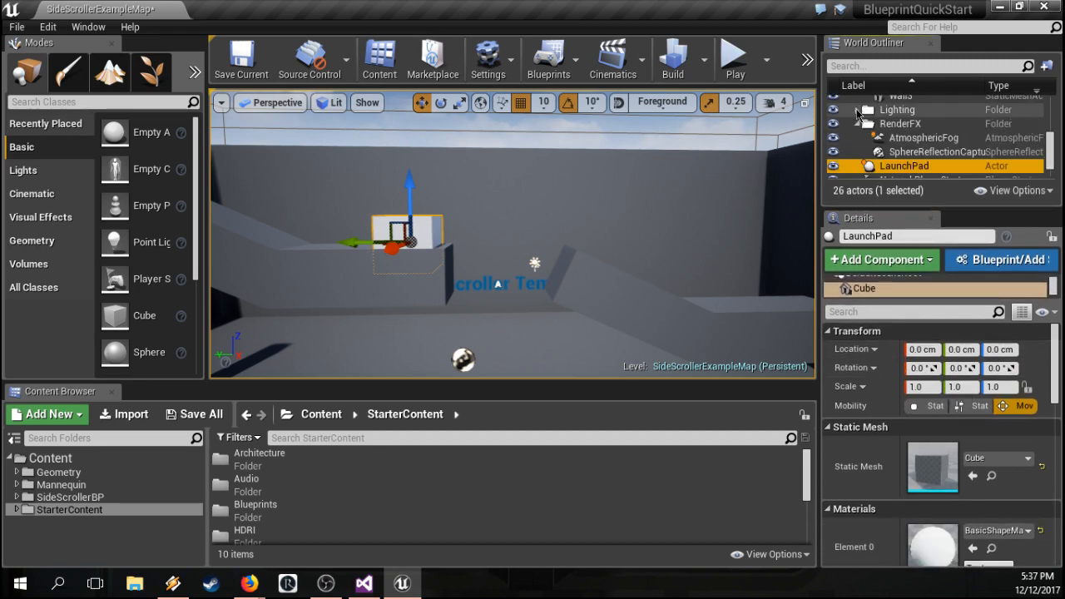
click(859, 123)
scroll(858, 130, up, 5)
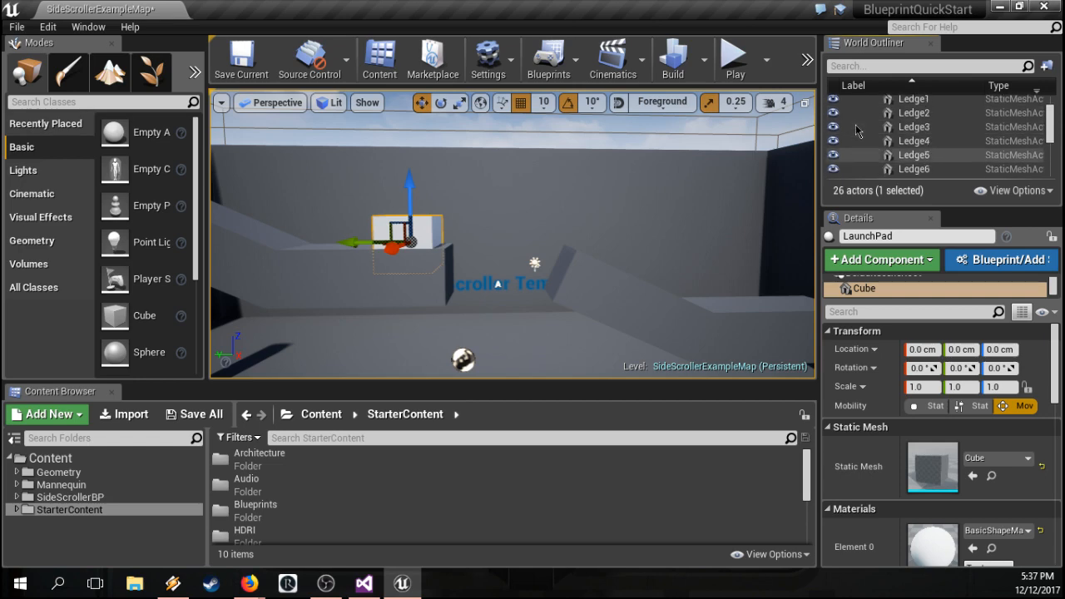
scroll(858, 131, up, 2)
click(866, 130)
click(858, 116)
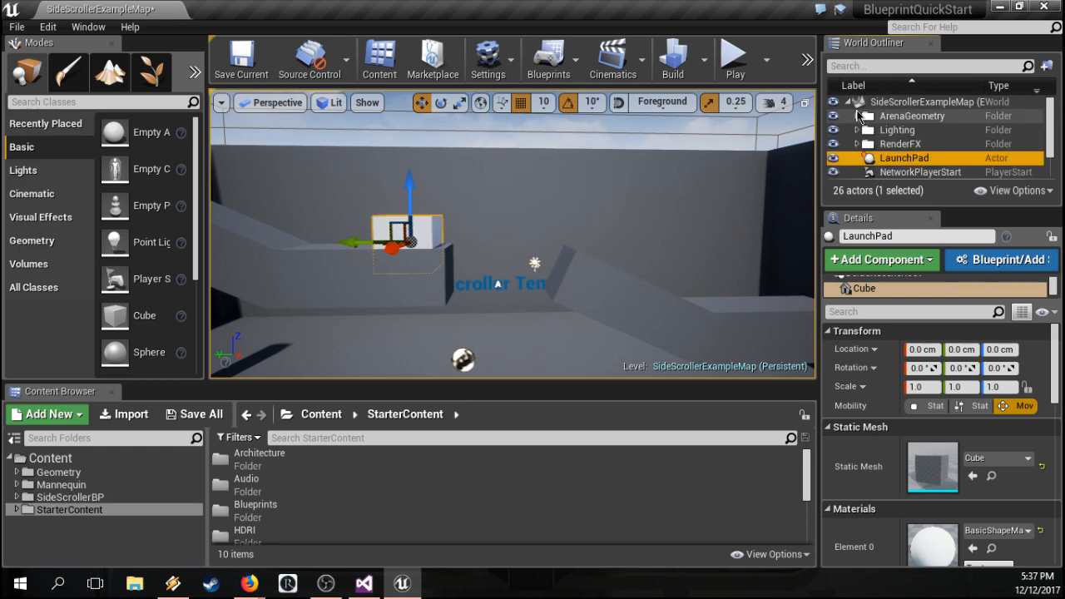
scroll(932, 145, down, 2)
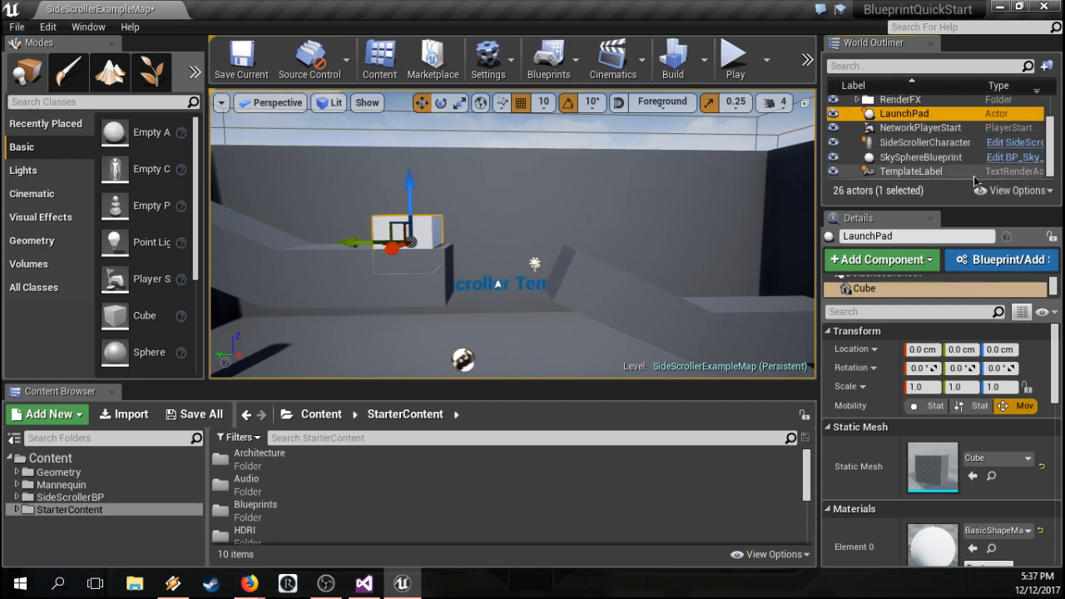
drag(940, 303, 943, 340)
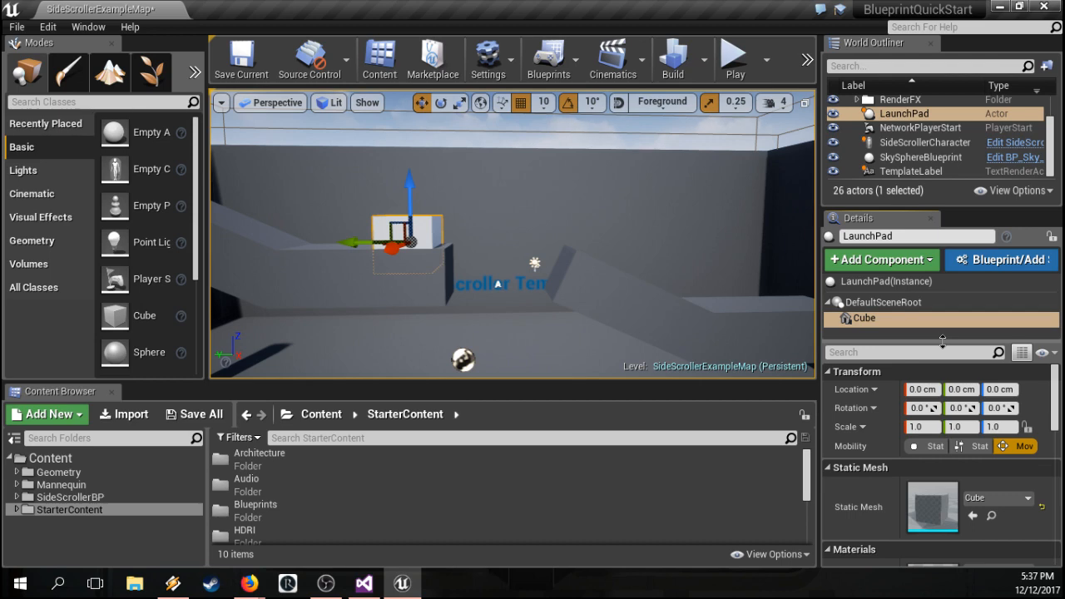
Step: Set the Cube component's Z scale to 0.1 to flatten it into a launchpad
double_click(891, 320)
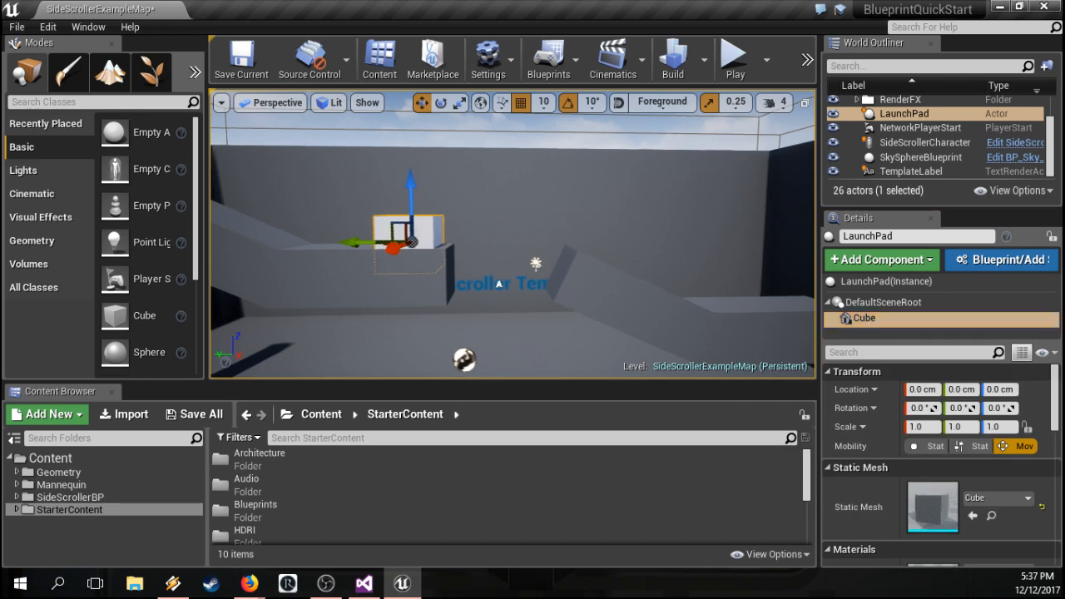
key(s)
mouse_move(436, 241)
right_down()
mouse_move(437, 260)
mouse_move(400, 225)
mouse_move(437, 241)
right_up()
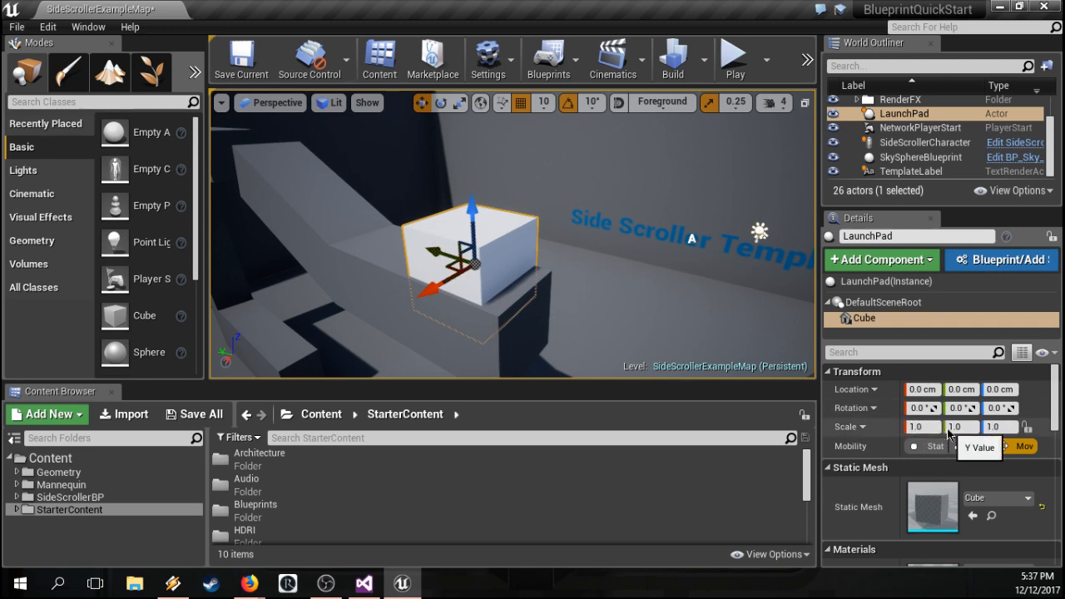
click(994, 427)
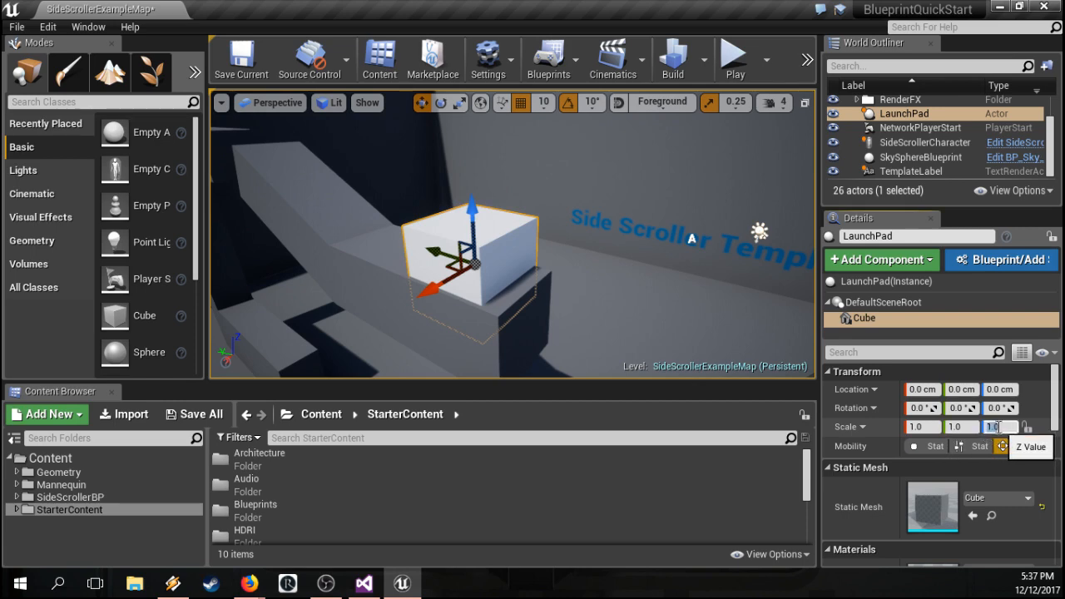
text(0.1)
key(Return)
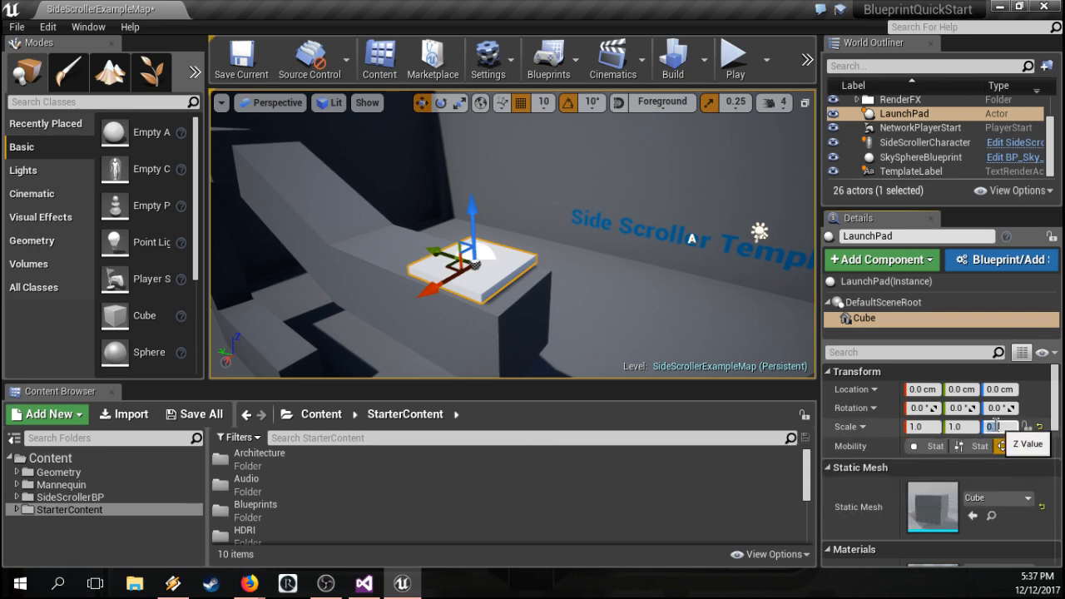
Step: Set the position grid snap to 5 and lower the LaunchPad's DefaultSceneRoot onto the platform, to a Z location of 790.072
key(w)
mouse_move(623, 270)
right_down()
mouse_move(608, 274)
mouse_move(691, 283)
mouse_move(674, 304)
mouse_move(599, 304)
mouse_move(626, 273)
right_up()
key(d)
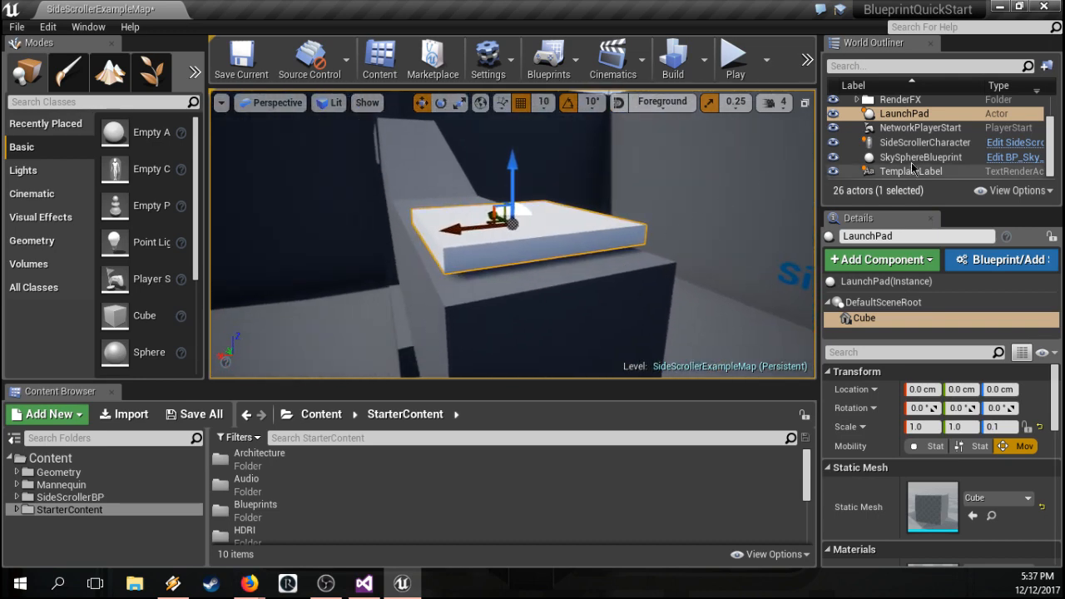
click(883, 283)
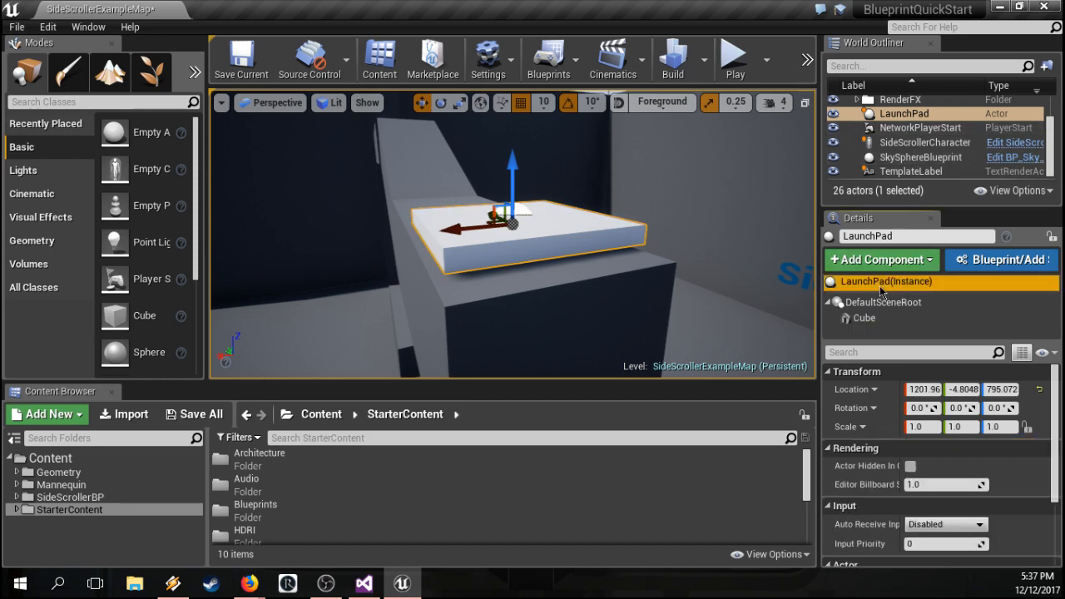
click(866, 305)
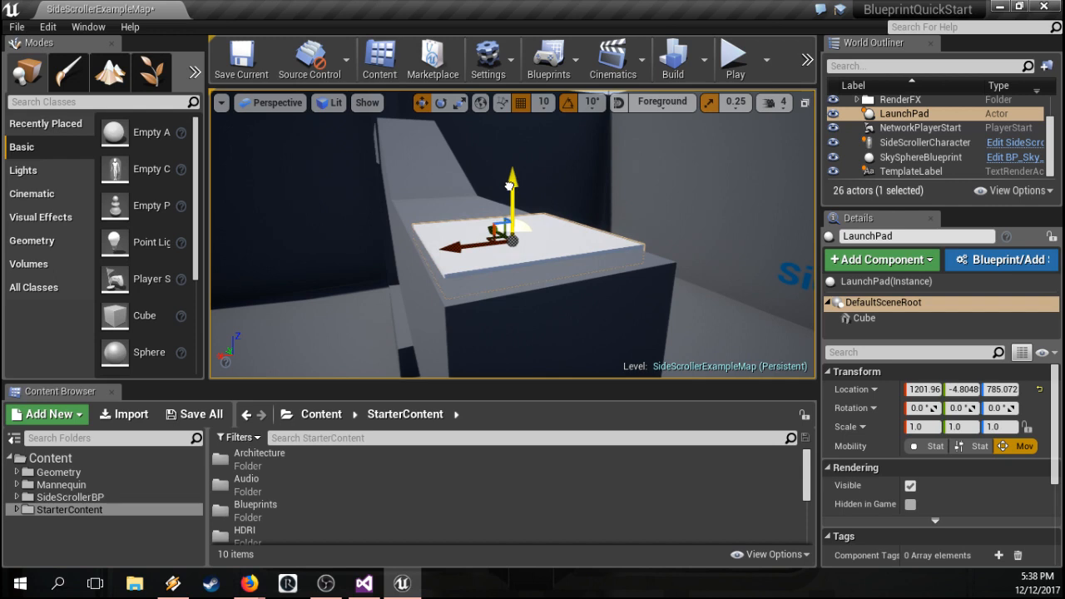
drag(510, 183, 511, 166)
right_drag(525, 193, 429, 196)
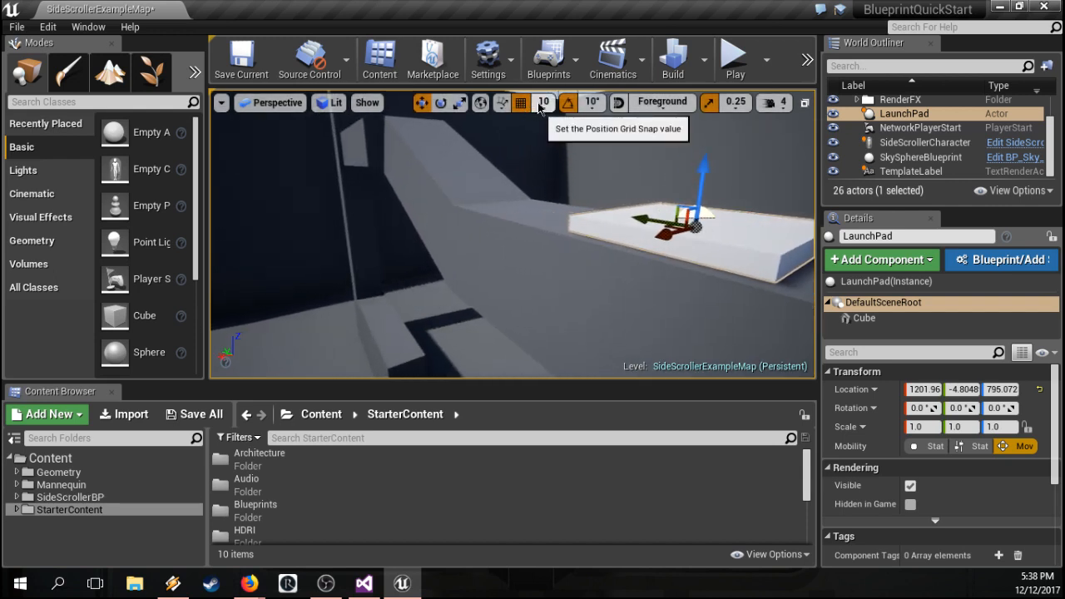
click(542, 102)
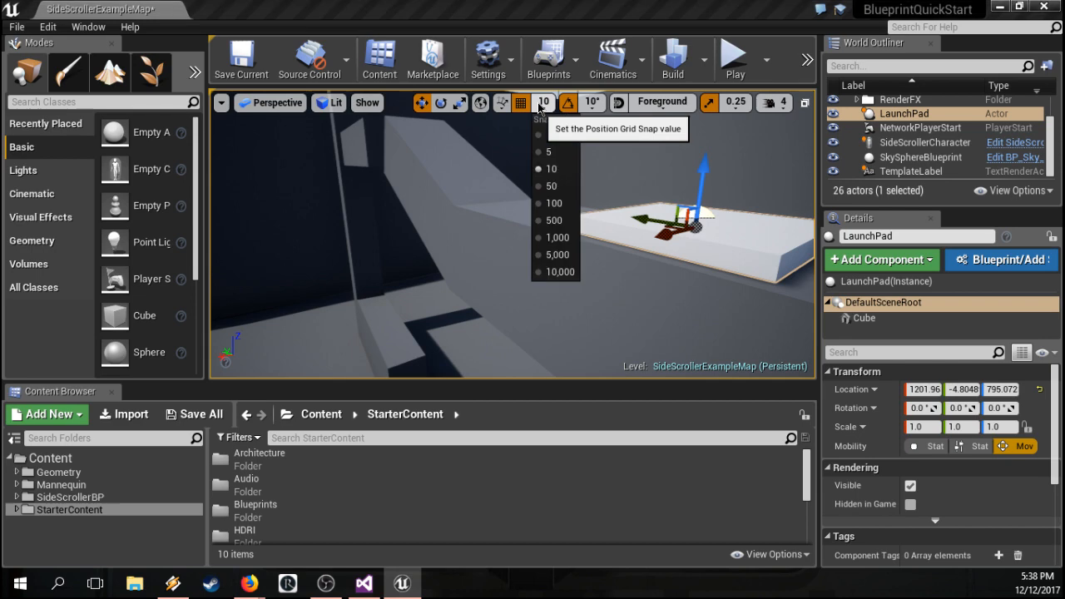
click(549, 152)
drag(705, 167, 704, 178)
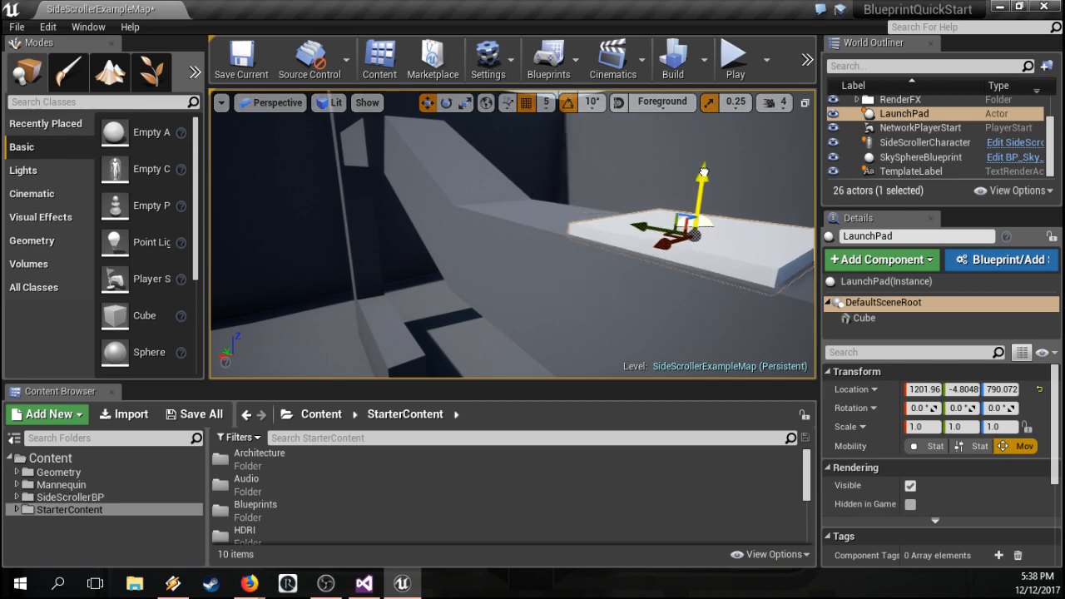
Step: Shift the LaunchPad toward the platform's end, to a Y location of -19.804 and an X location of 1206.96
key(f)
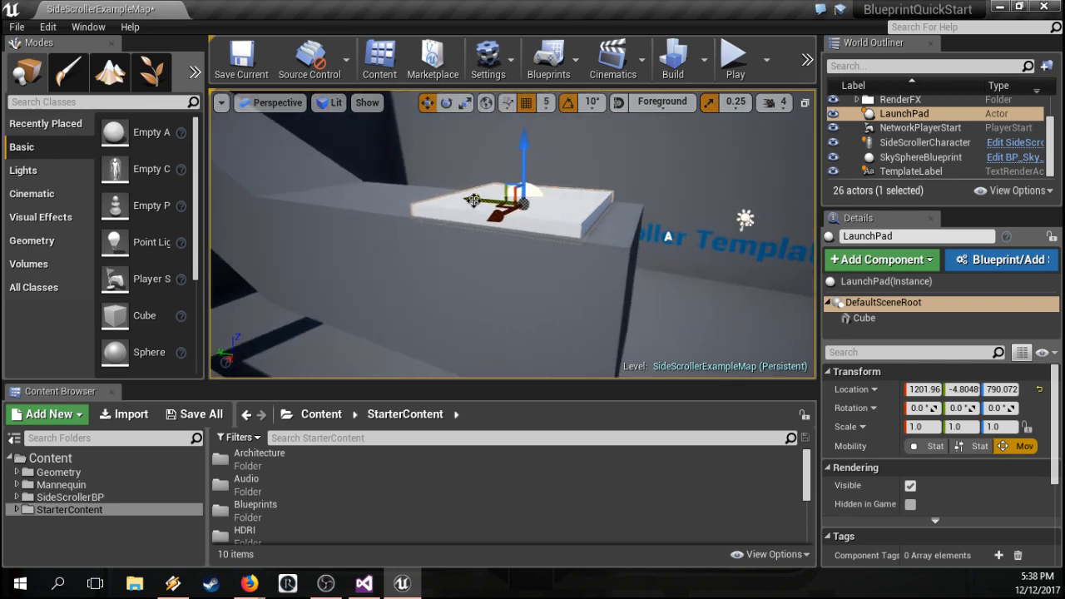
drag(473, 201, 494, 202)
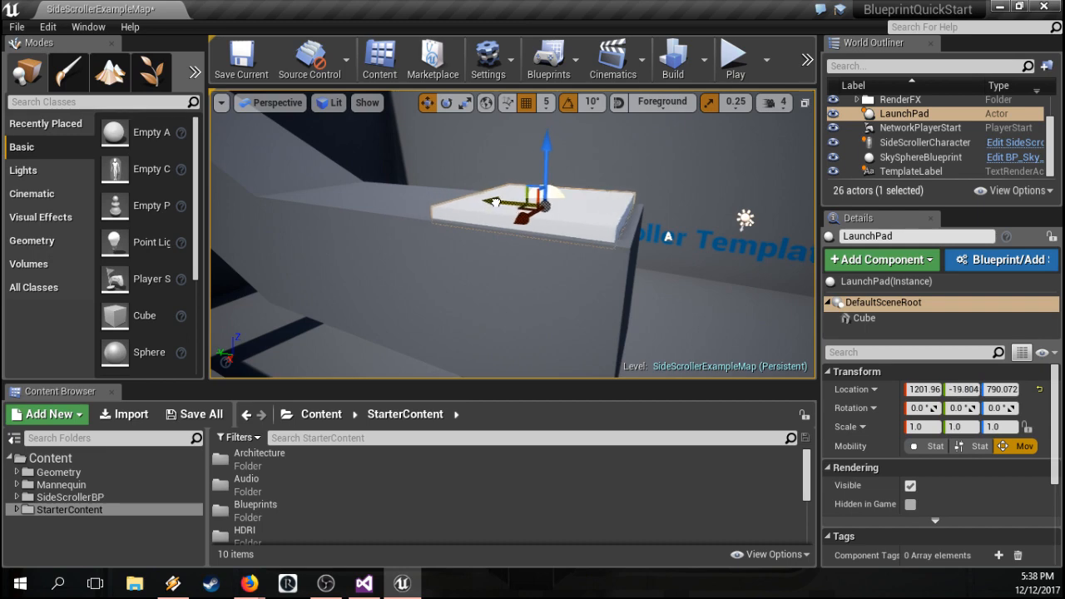
key(f)
right_drag(512, 235, 525, 228)
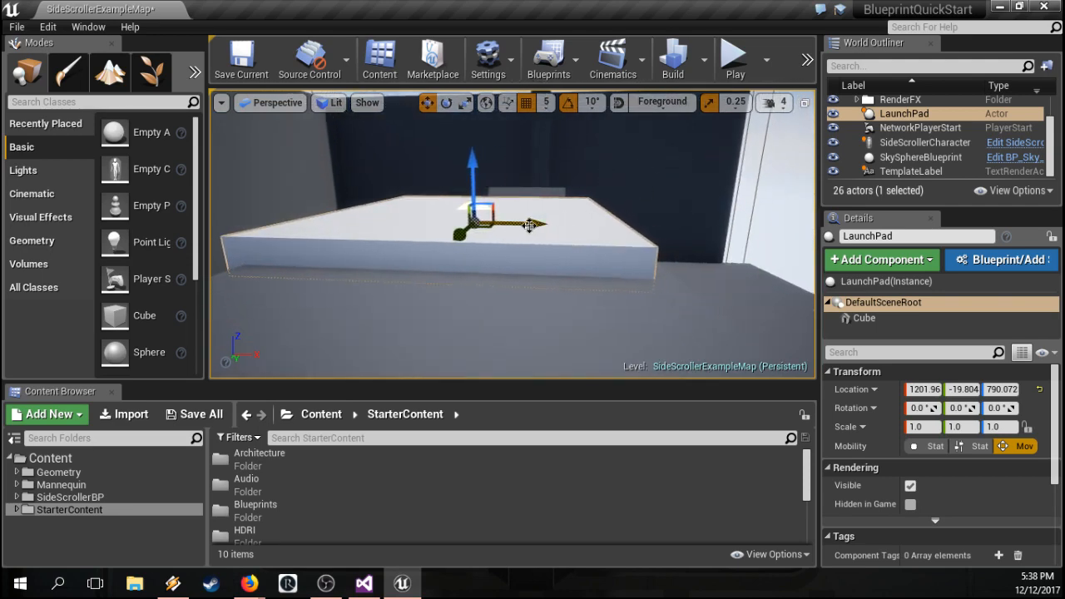
drag(530, 225, 543, 226)
right_drag(405, 147, 404, 148)
click(396, 157)
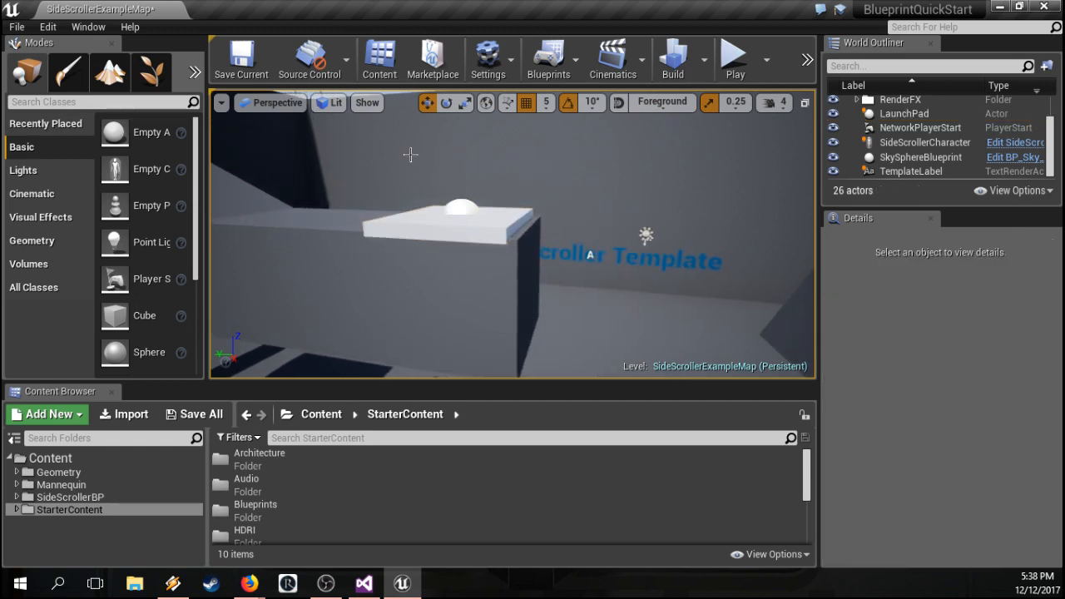
Step: Add a Box Collision component to the LaunchPad actor as directed in the guide and name it CollisionBox
click(499, 223)
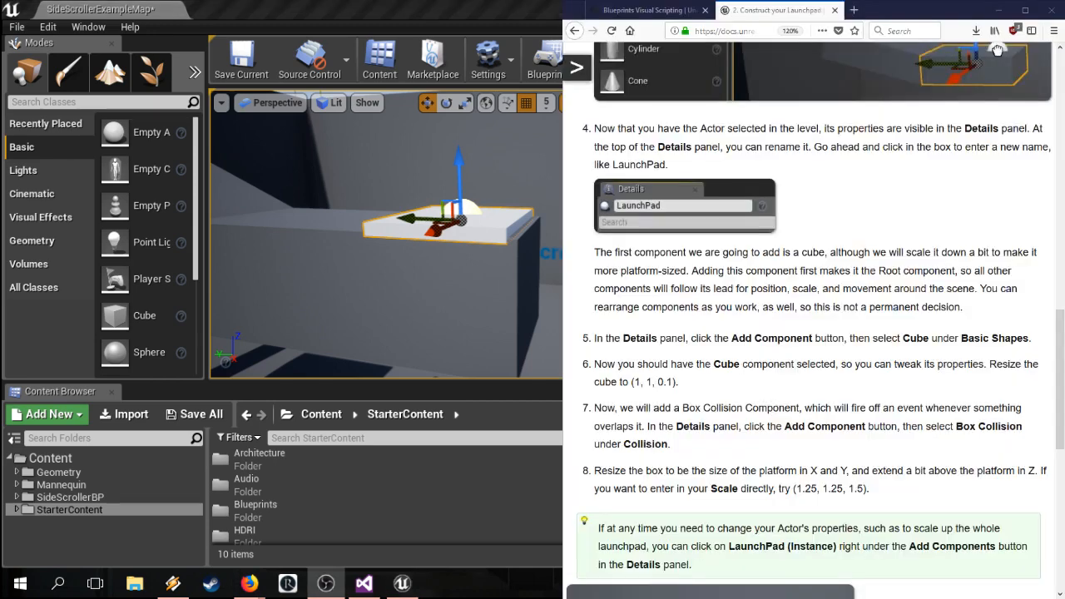
click(779, 316)
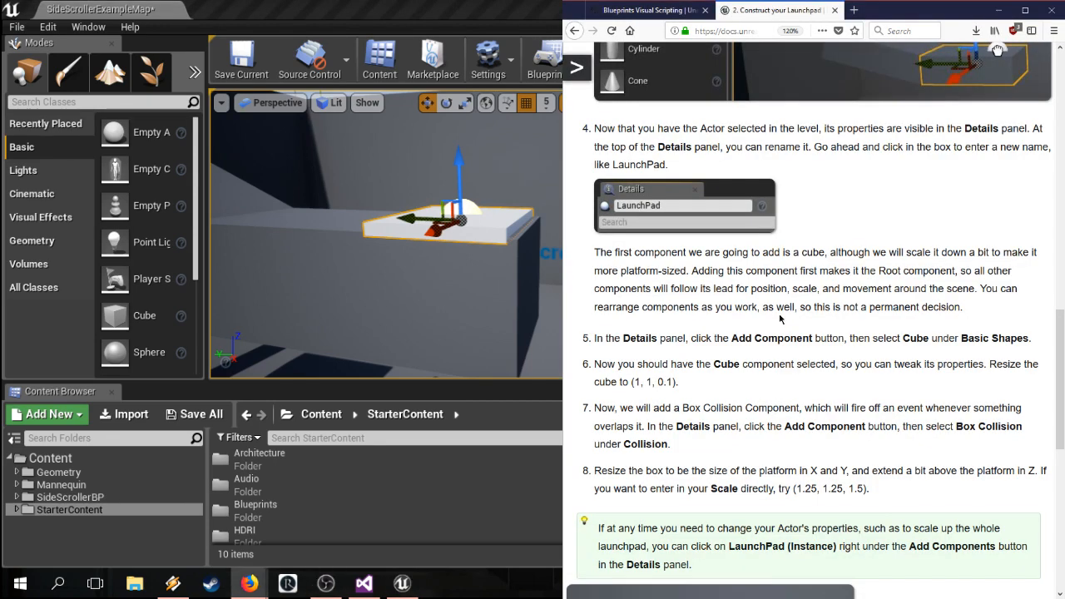
scroll(773, 333, down, 4)
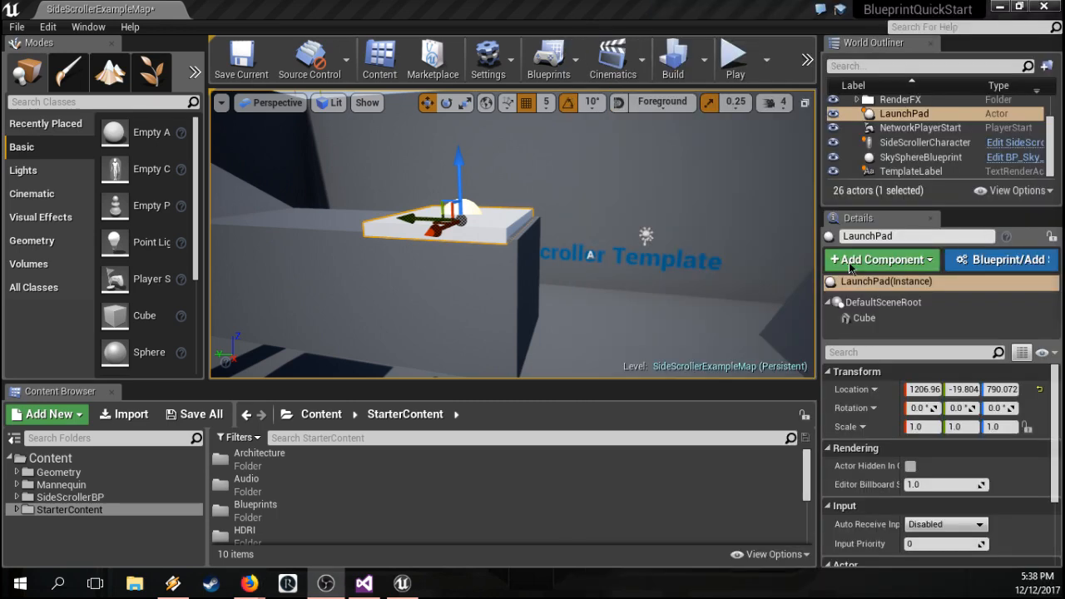
click(853, 266)
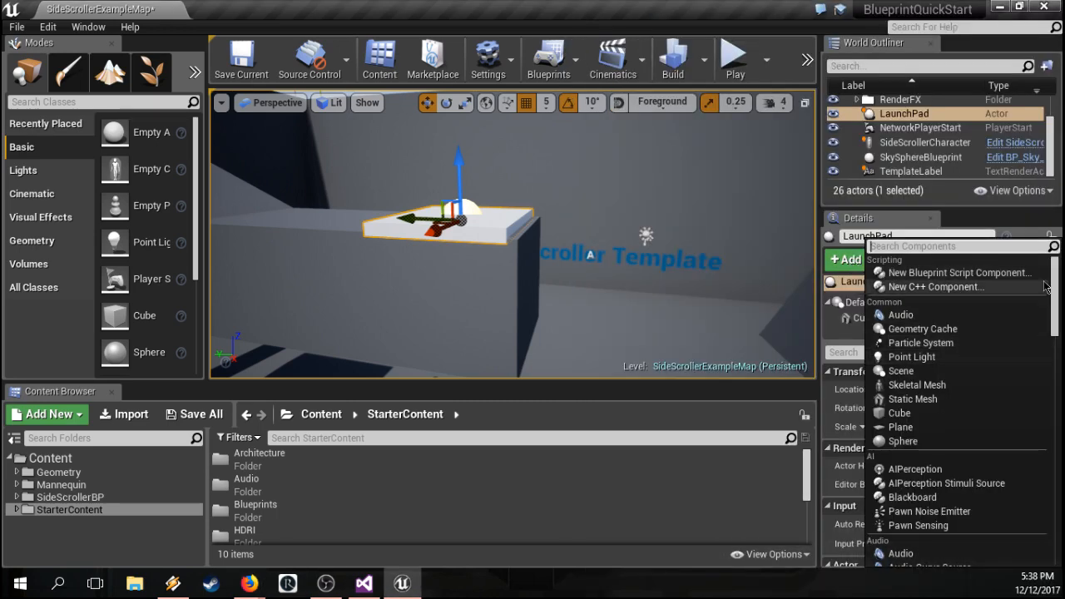
drag(1055, 270, 1059, 337)
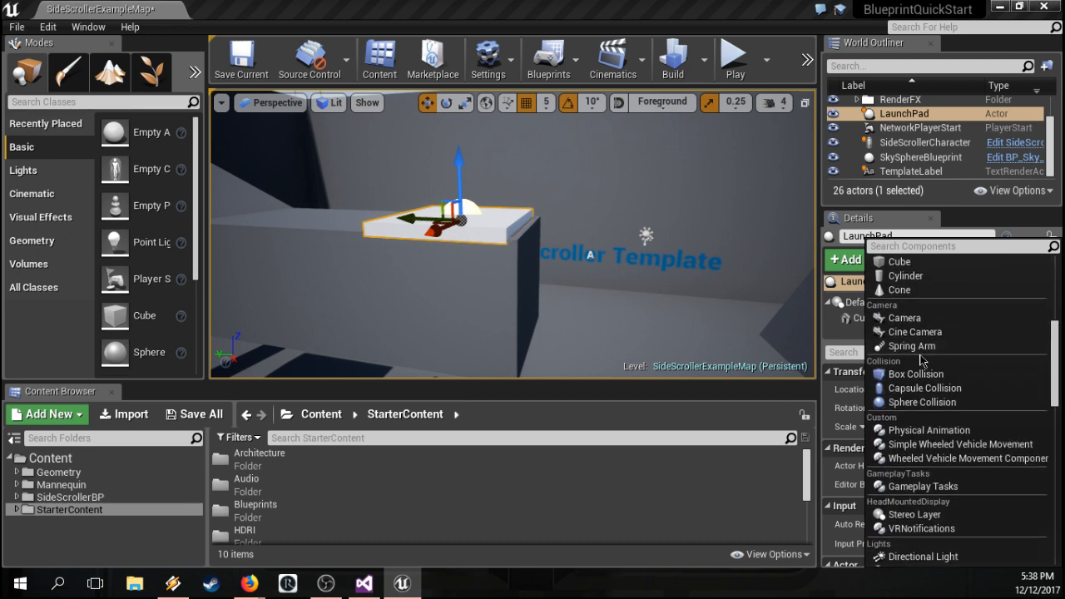
click(915, 374)
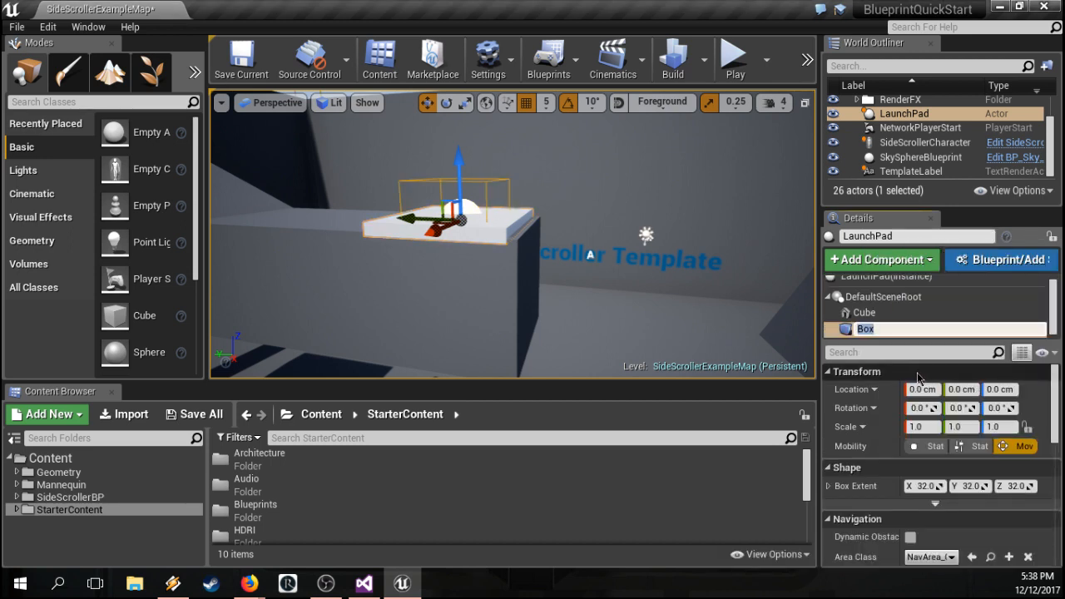
text(CollisionBox)
key(Return)
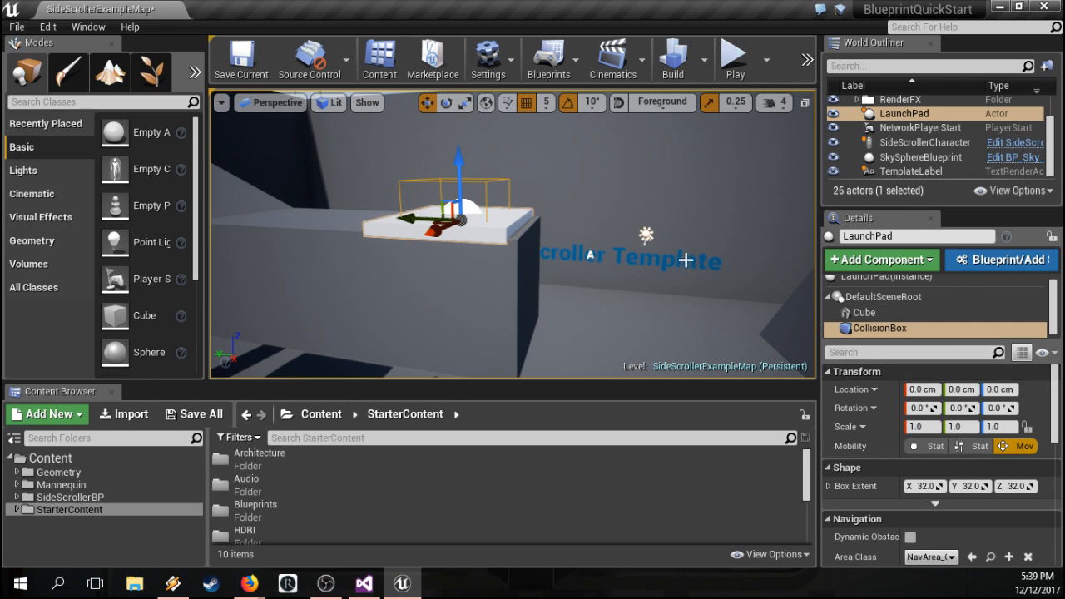
Step: Set the CollisionBox component's scale to 1.25 in X, 1.25 in Y and 1.5 in Z
right_drag(726, 277, 780, 304)
key(a)
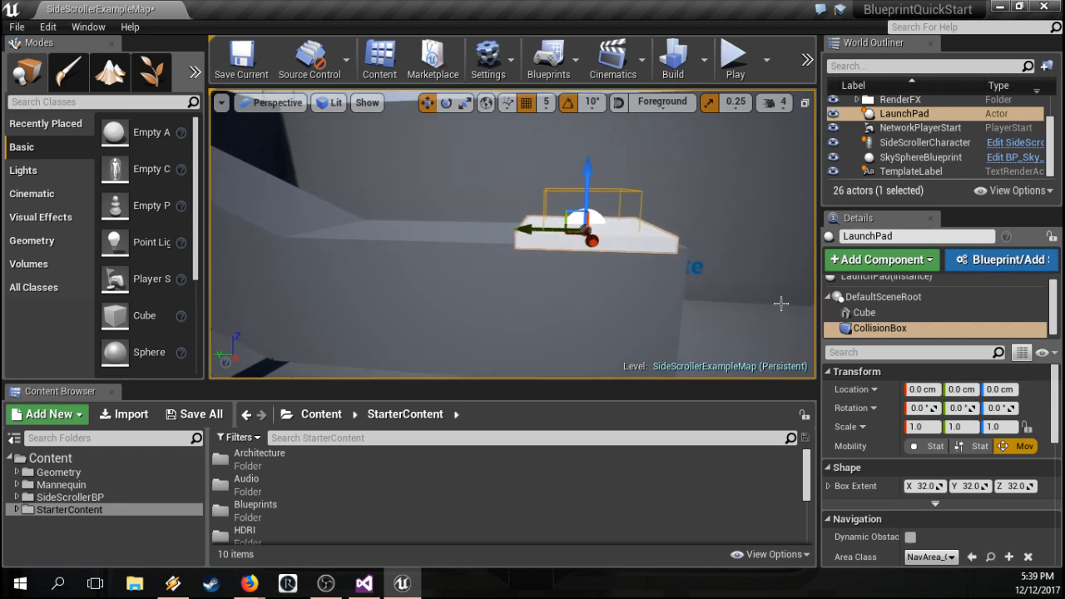
click(926, 426)
text(1.25)
key(Return)
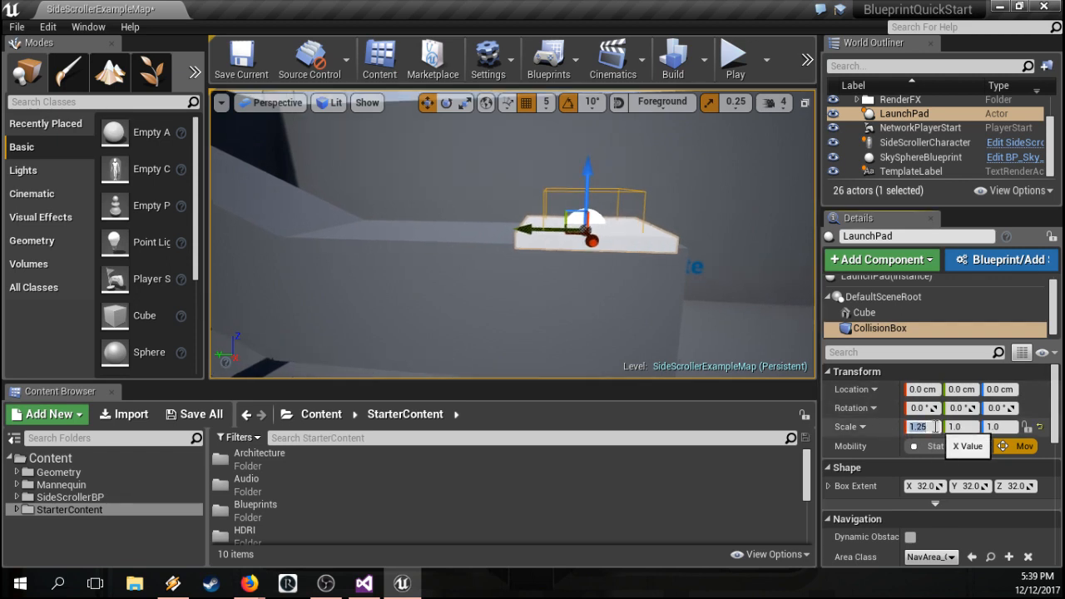
key(Tab)
text(1.25)
key(Return)
key(Tab)
text(2)
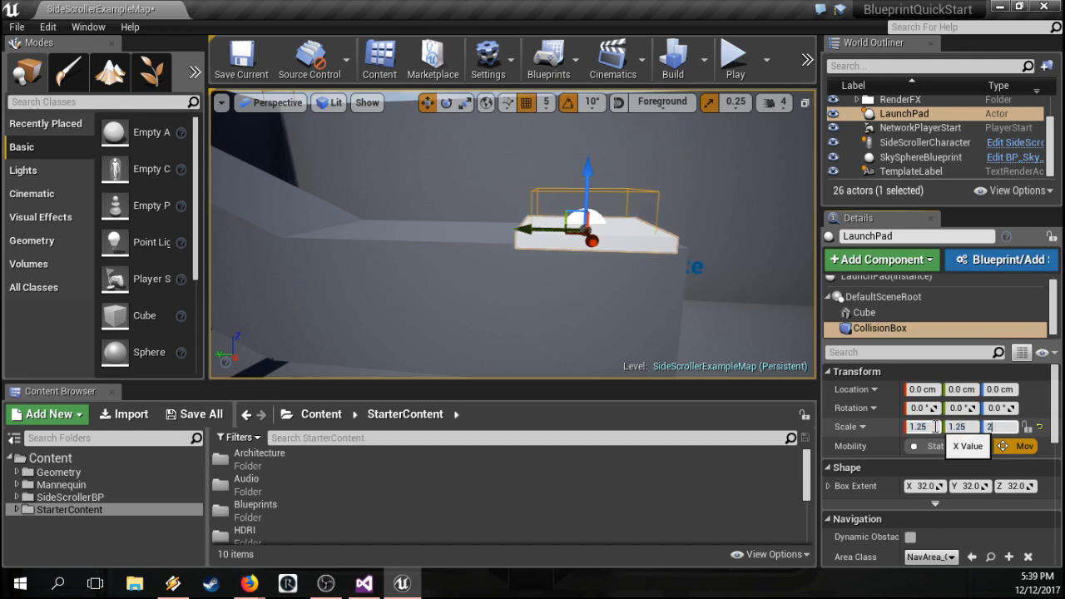
key(BackSpace)
text(1.5)
key(Return)
Step: Reduce the viewport camera speed to 3 and view the launchpad with its collision box straight on
mouse_move(717, 226)
right_down()
mouse_move(751, 196)
mouse_move(715, 225)
right_up()
key(ctrl+a)
key(Escape)
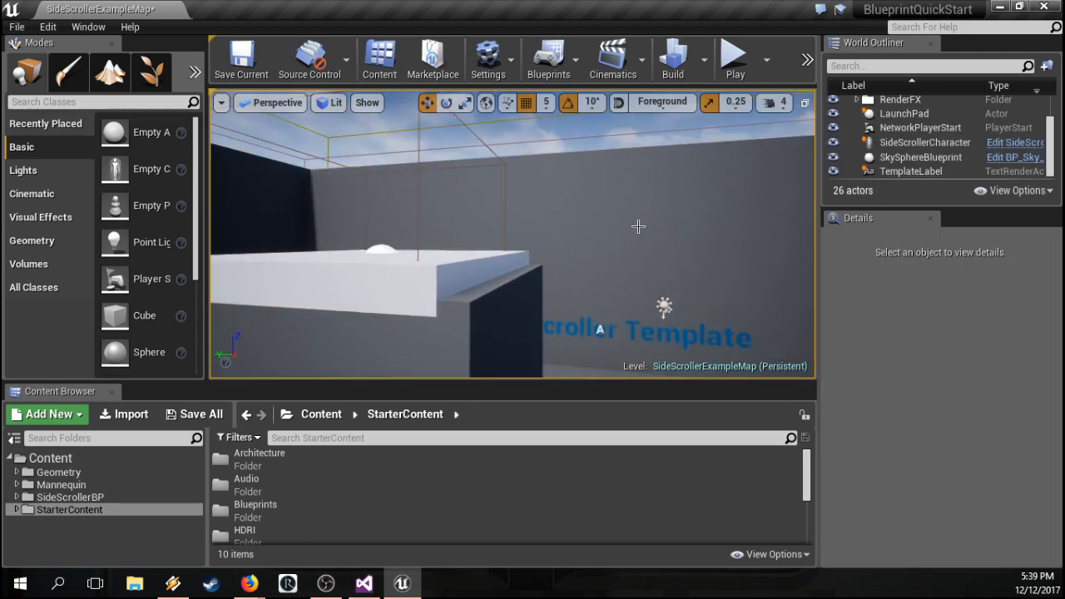
mouse_move(638, 226)
right_down()
mouse_move(649, 230)
mouse_move(579, 230)
mouse_move(632, 223)
mouse_move(613, 218)
mouse_move(582, 232)
mouse_move(524, 211)
mouse_move(566, 237)
mouse_move(640, 226)
right_up()
key(d)
key(w)
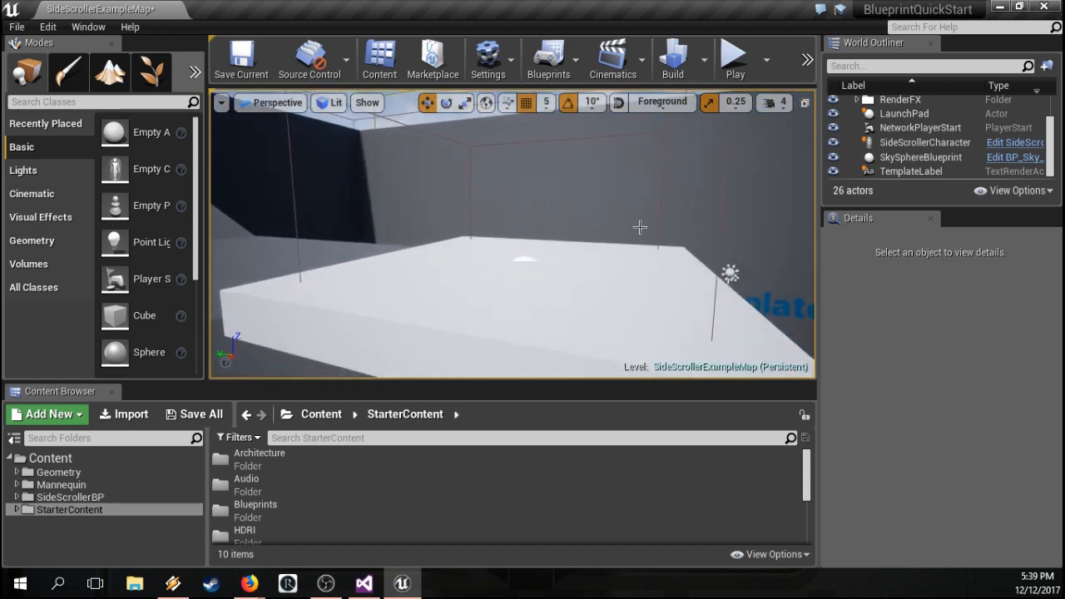
click(764, 106)
drag(802, 139, 790, 139)
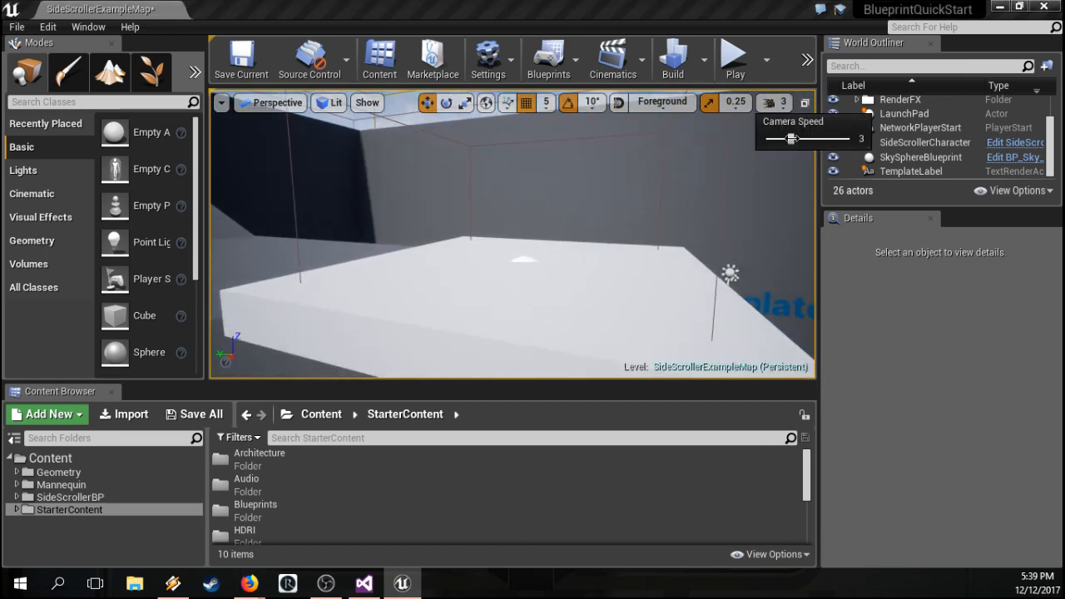
right_drag(698, 212, 682, 191)
key(s)
key(a)
key(d)
key(a)
Step: Collapse the ArenaGeometry folder in the World Outliner and select the LaunchPad's CollisionBox component
click(582, 169)
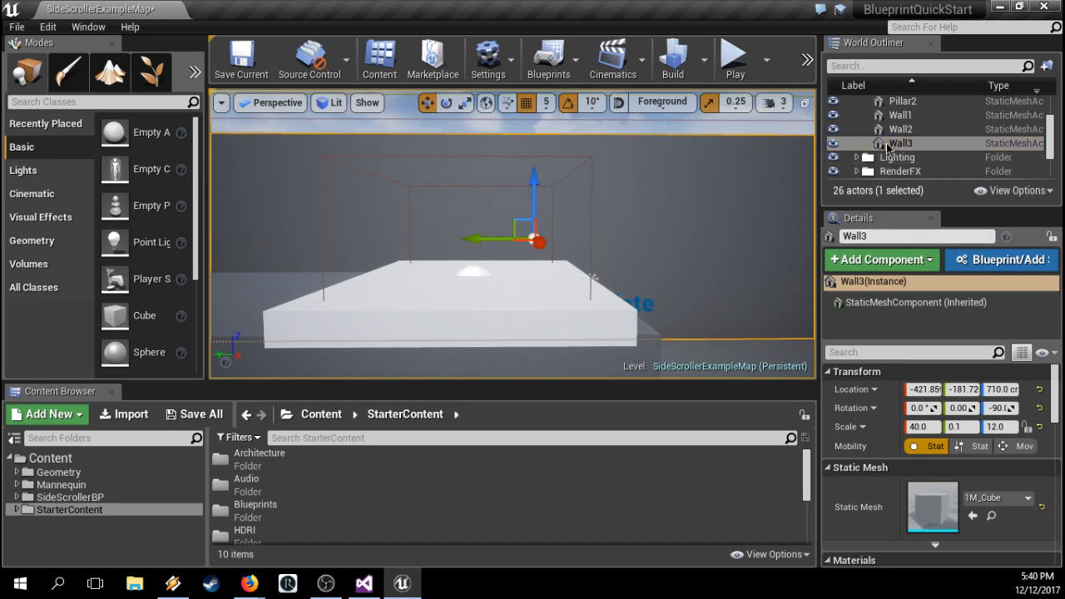
scroll(895, 166, up, 5)
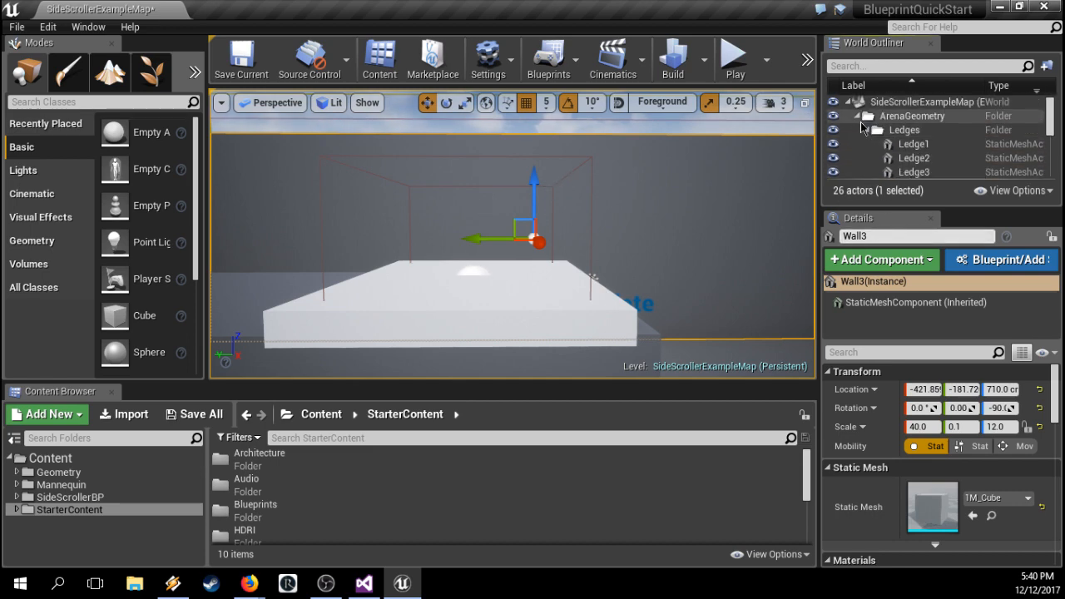
click(859, 117)
click(857, 115)
click(857, 116)
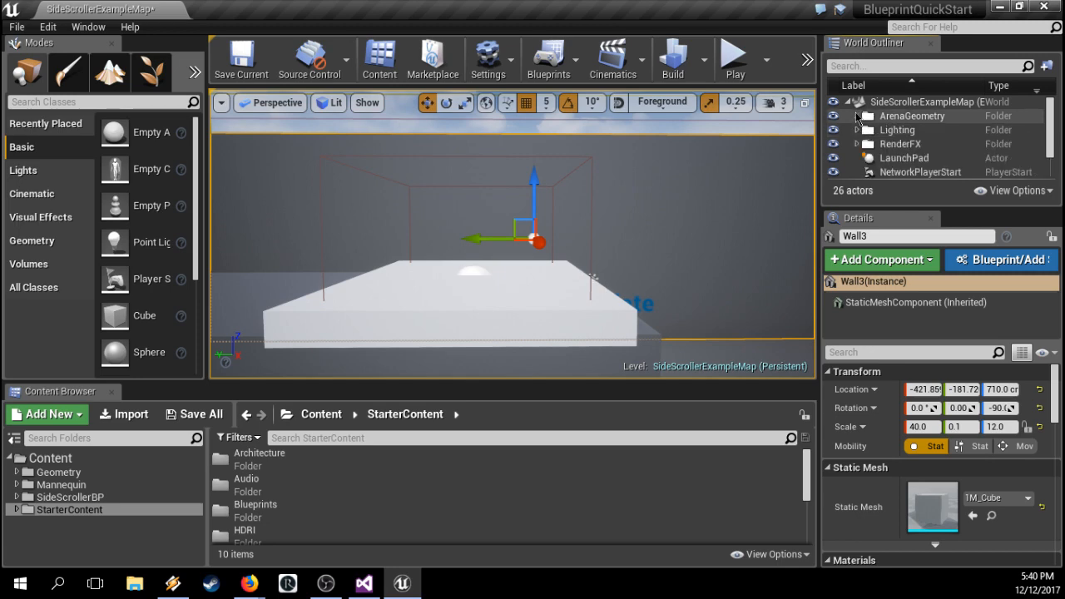
scroll(870, 171, down, 2)
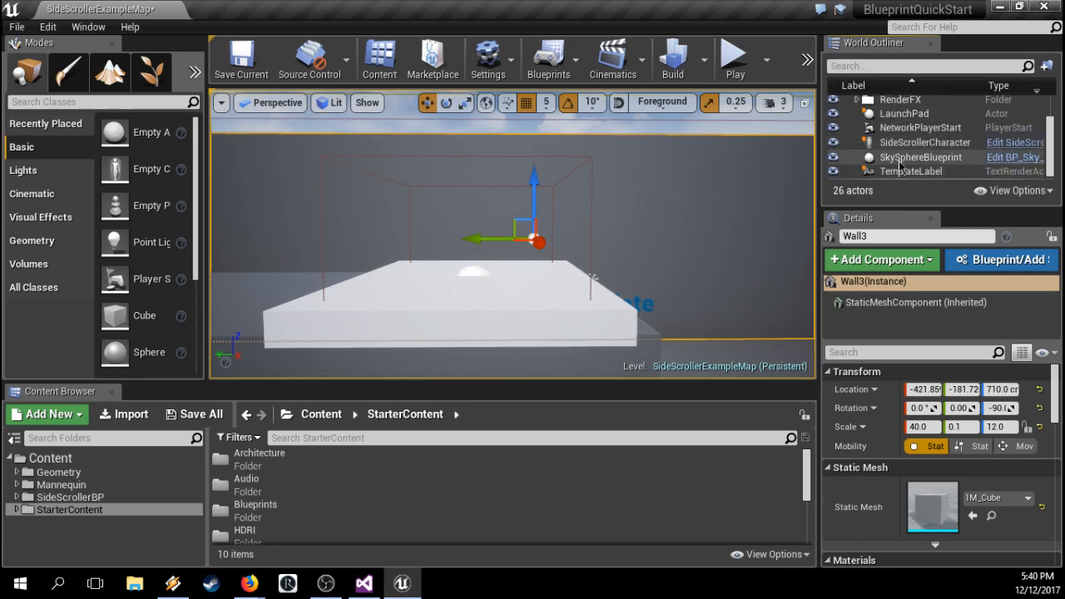
click(898, 114)
click(894, 337)
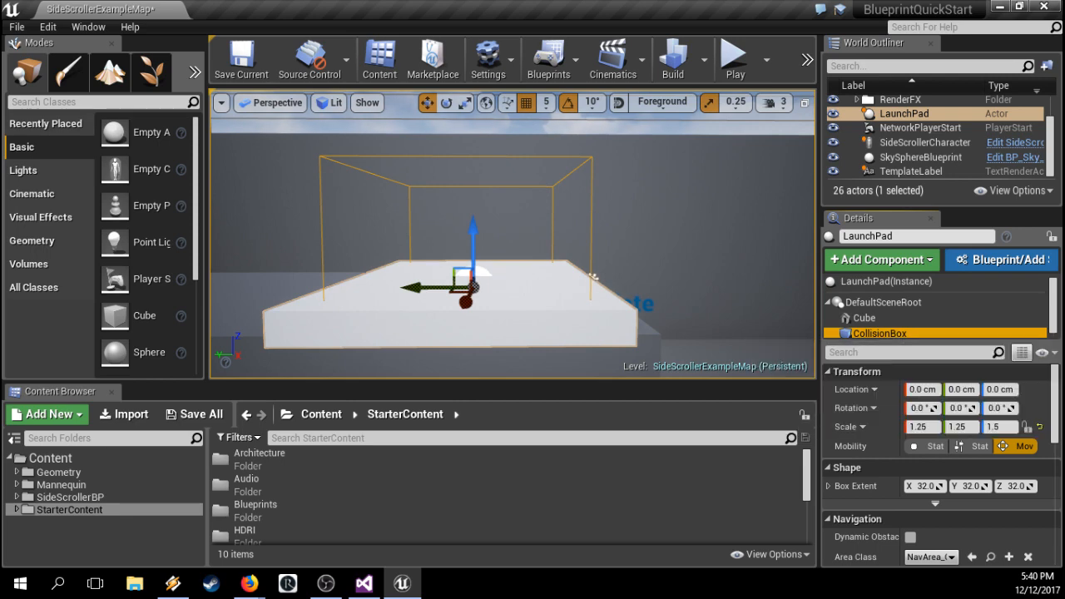
Step: Read the rest of the guide's launchpad page in the browser and open page 3, Convert Your Actor to a Blueprint Class
key(alt+Tab)
click(886, 204)
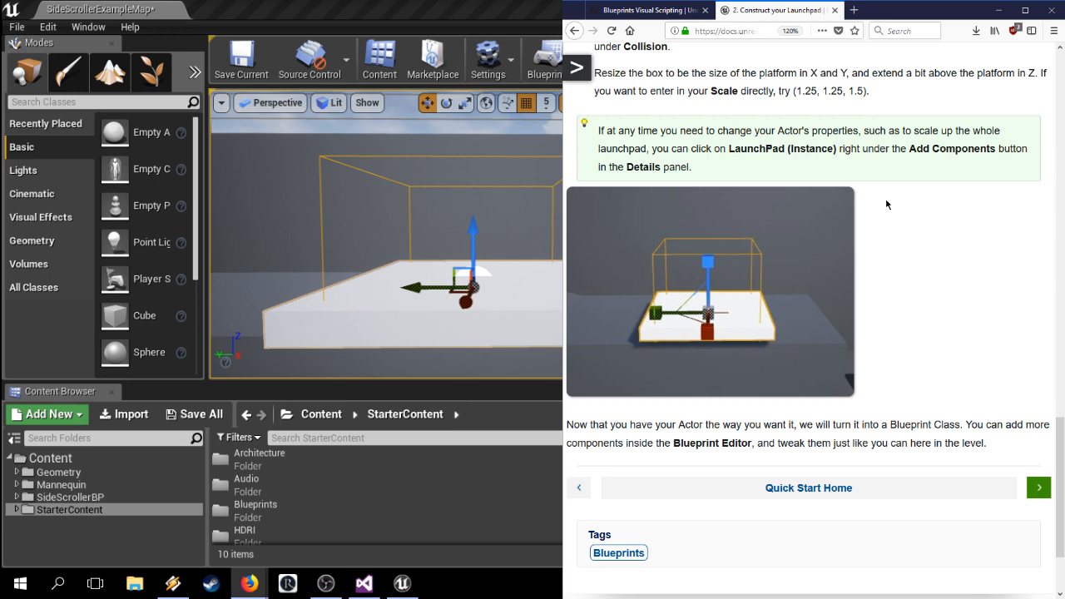
scroll(887, 205, down, 3)
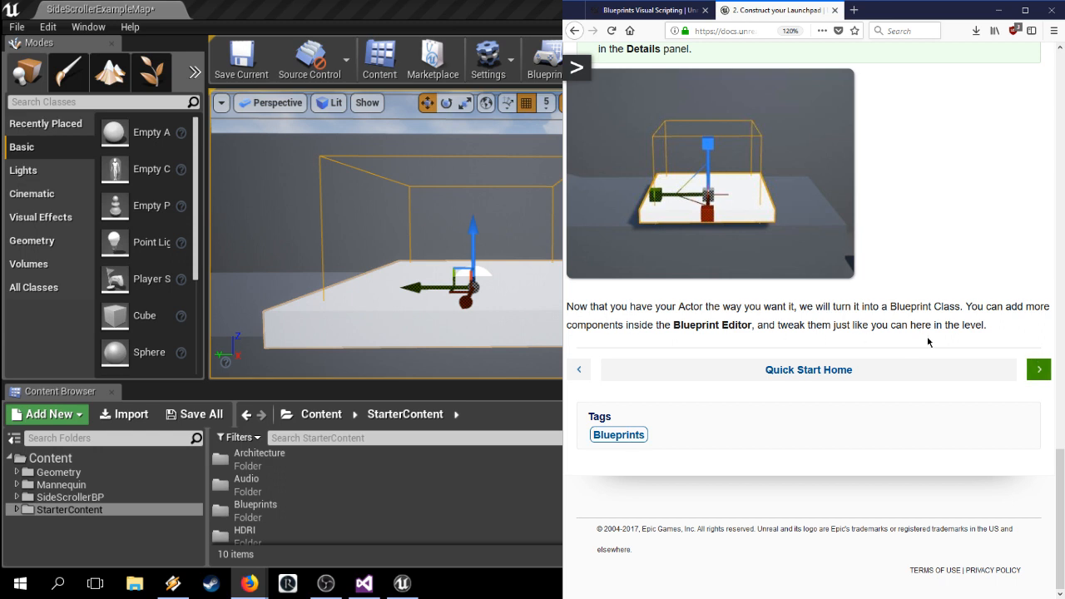
click(1037, 371)
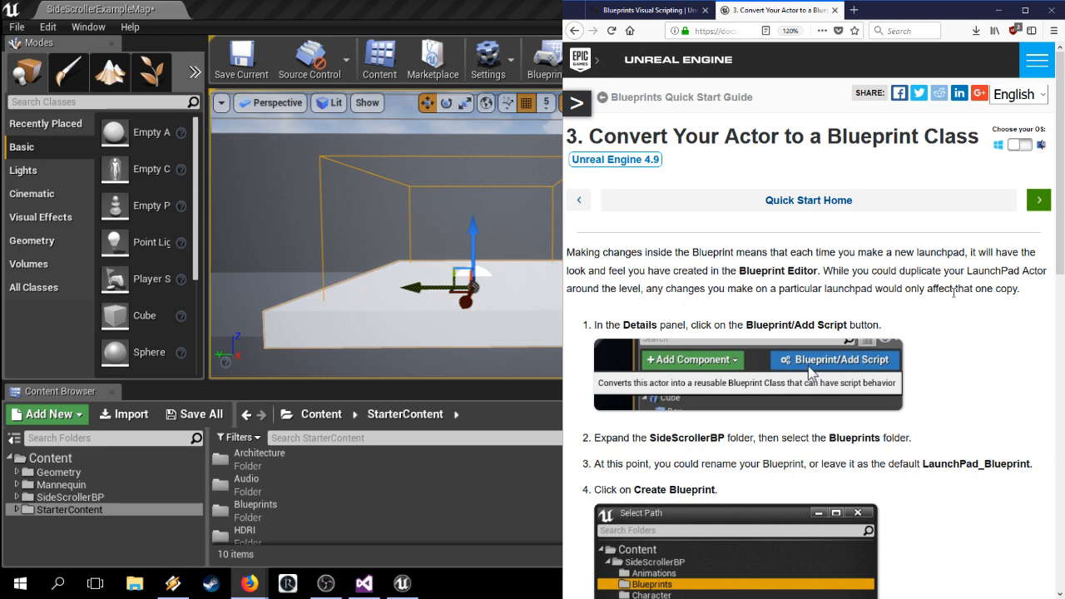
scroll(754, 292, down, 3)
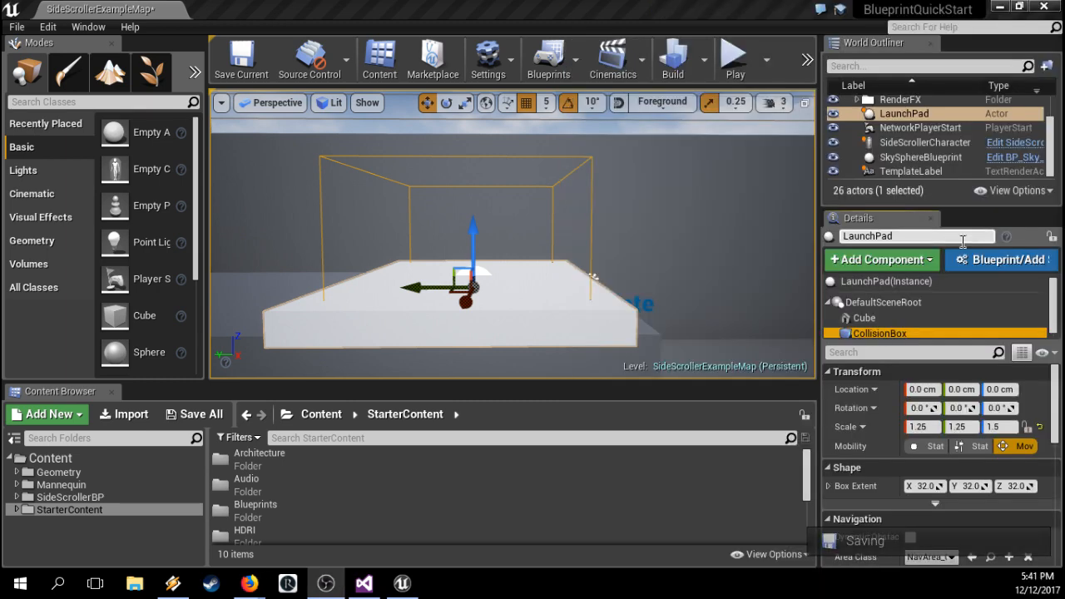
Step: Convert the LaunchPad into a Blueprint named BP_LaunchPad in SideScrollerBP/Blueprints and dock its editor beside the level's tab
click(978, 264)
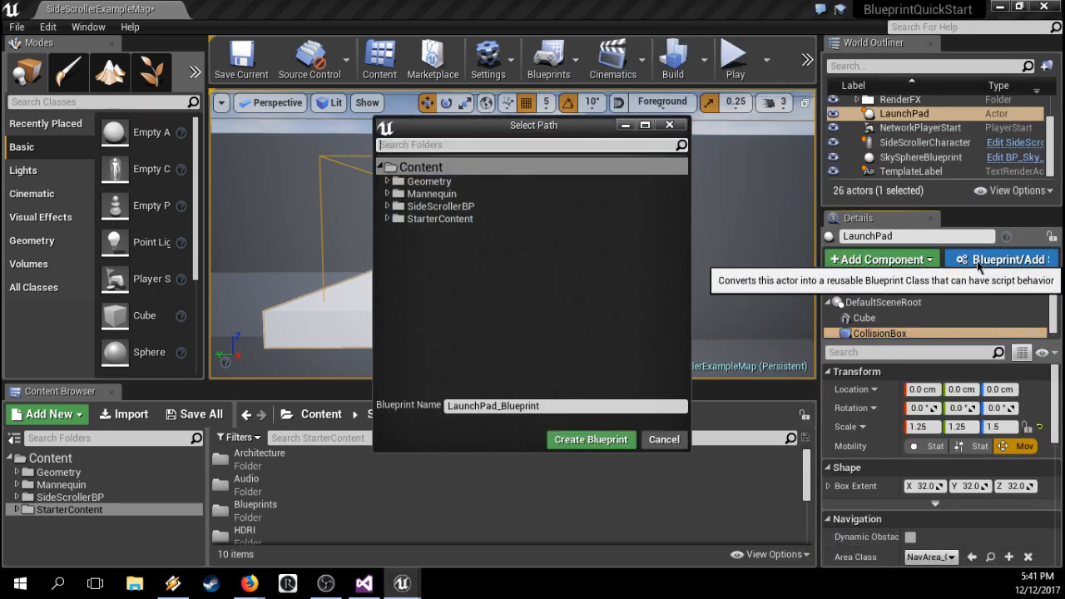
click(387, 207)
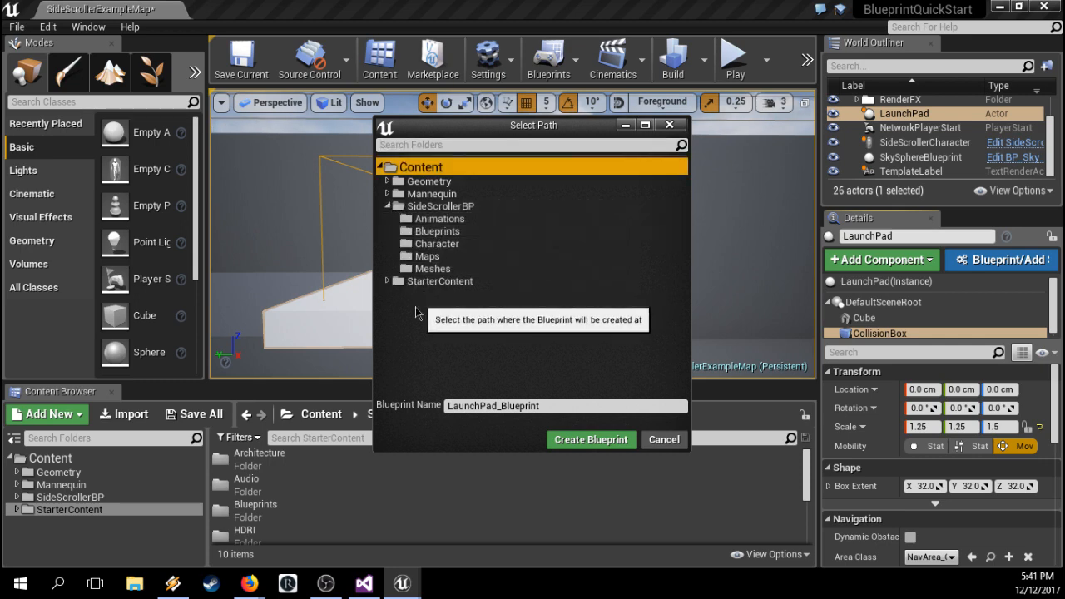
click(434, 231)
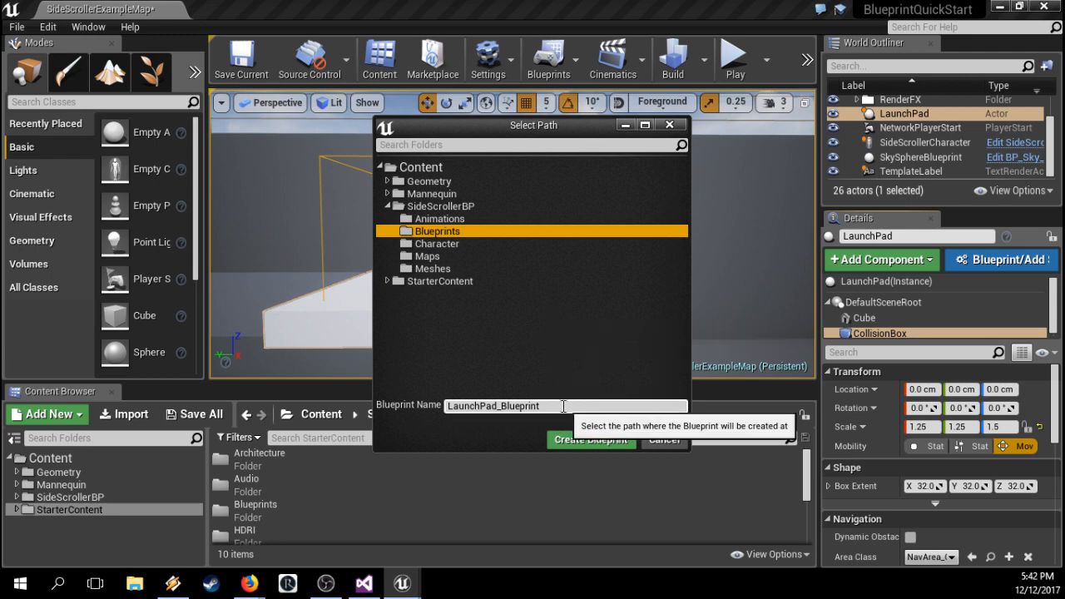
drag(541, 406, 499, 405)
key(BackSpace)
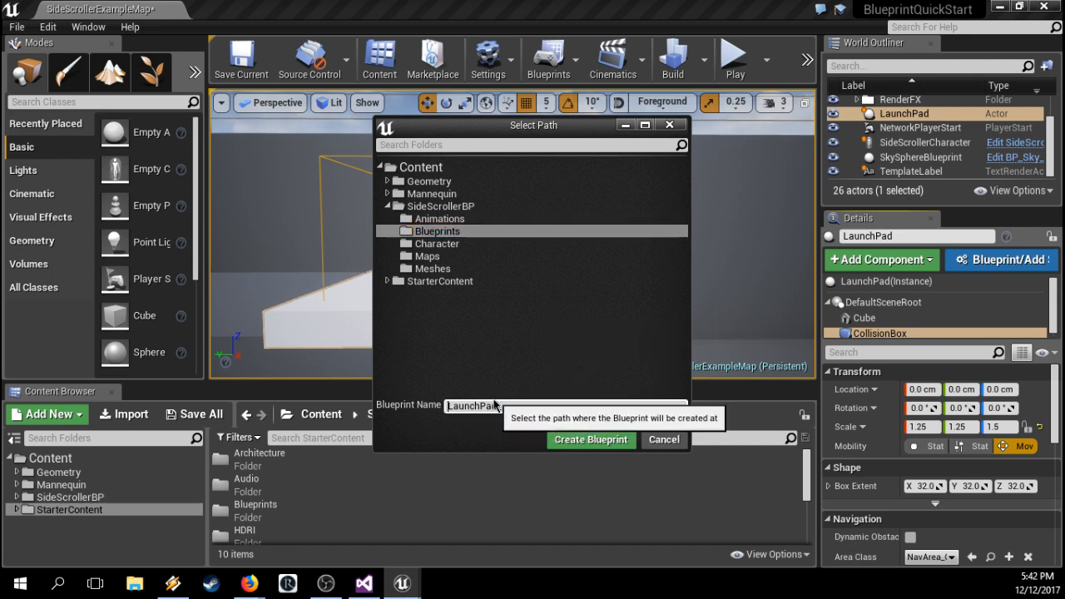
text(BP_)
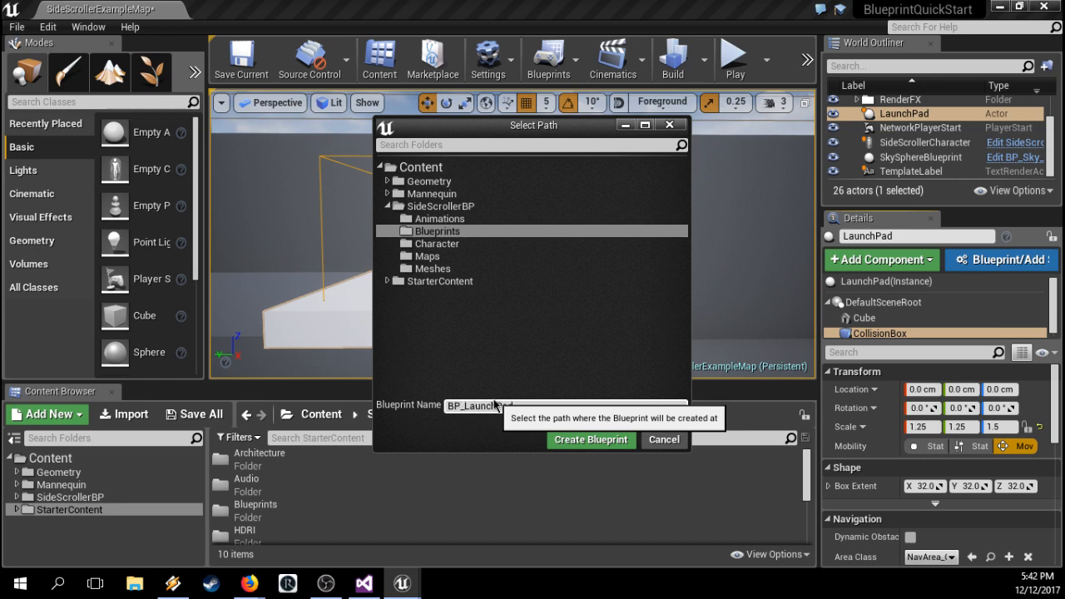
click(542, 406)
text(_)
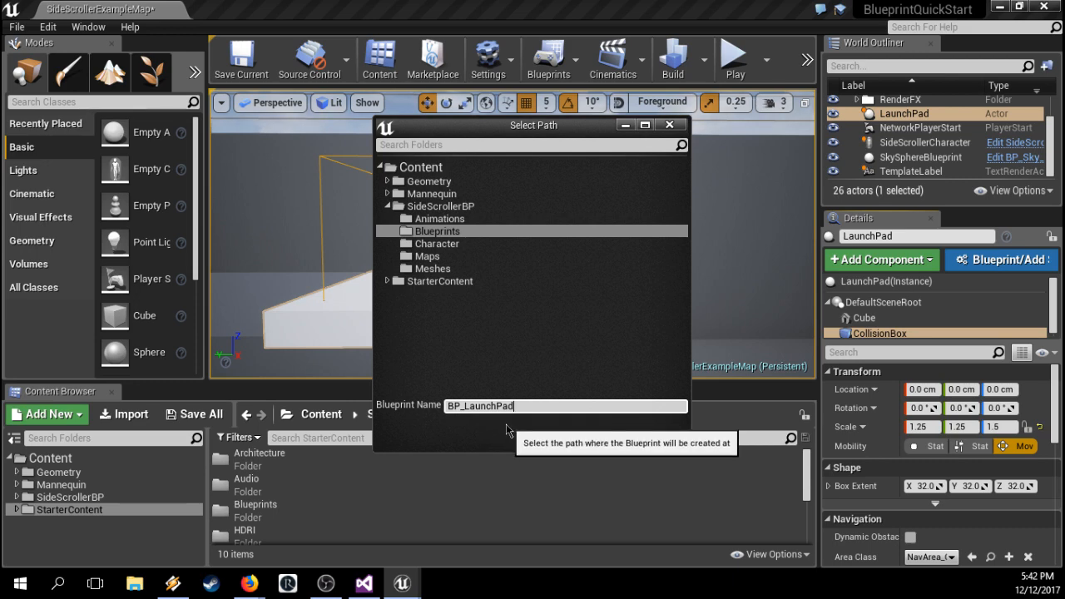
click(600, 441)
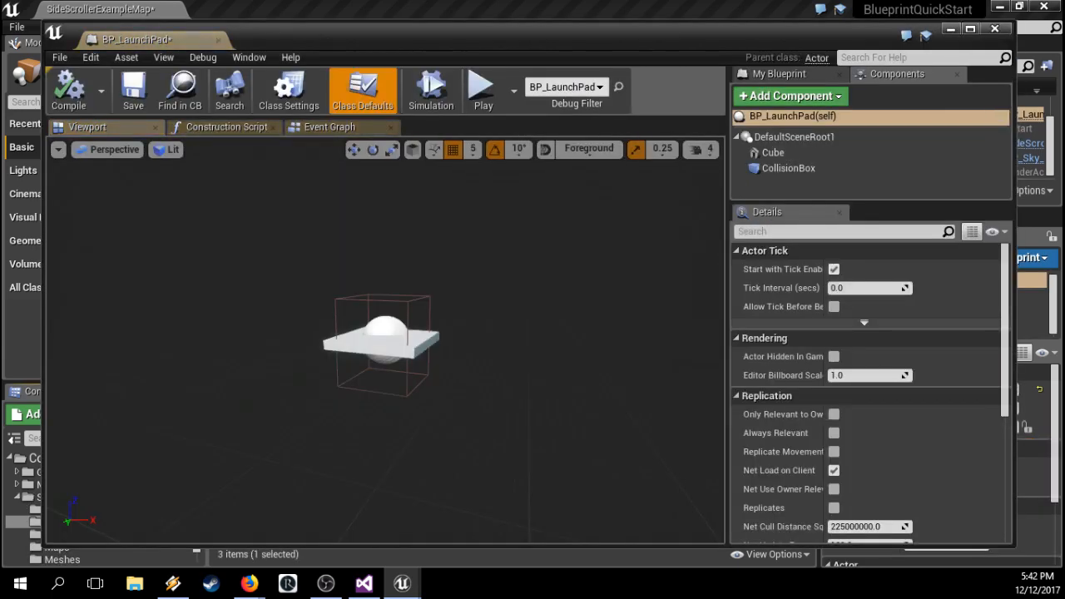
drag(123, 44, 242, 10)
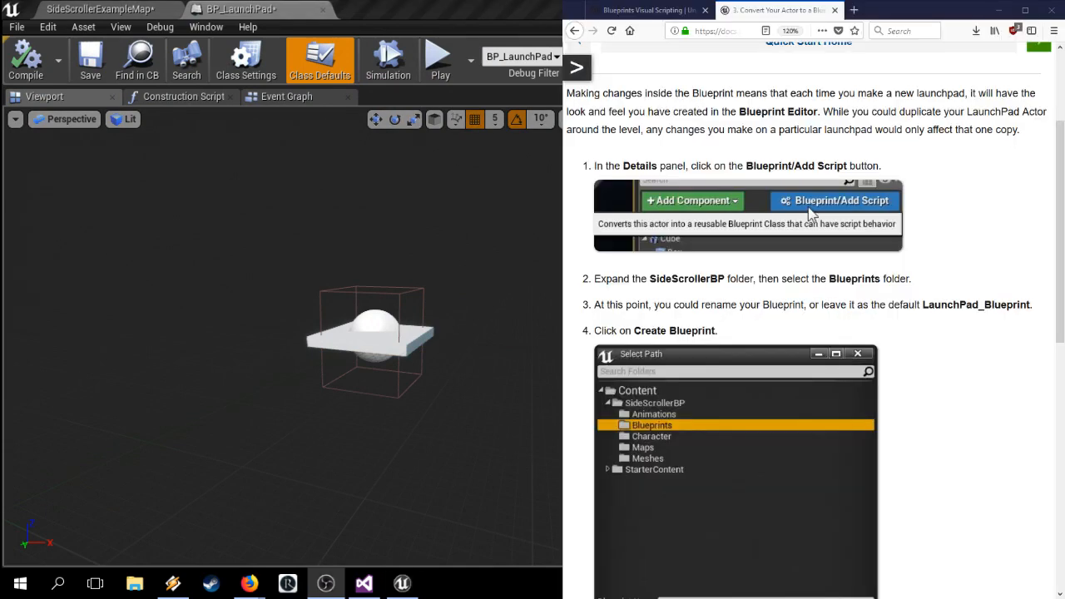
Step: Open the guide's page 4, Create Your Starting Point, and compare its Box component placement with the collision box in BP_LaunchPad
scroll(816, 332, down, 10)
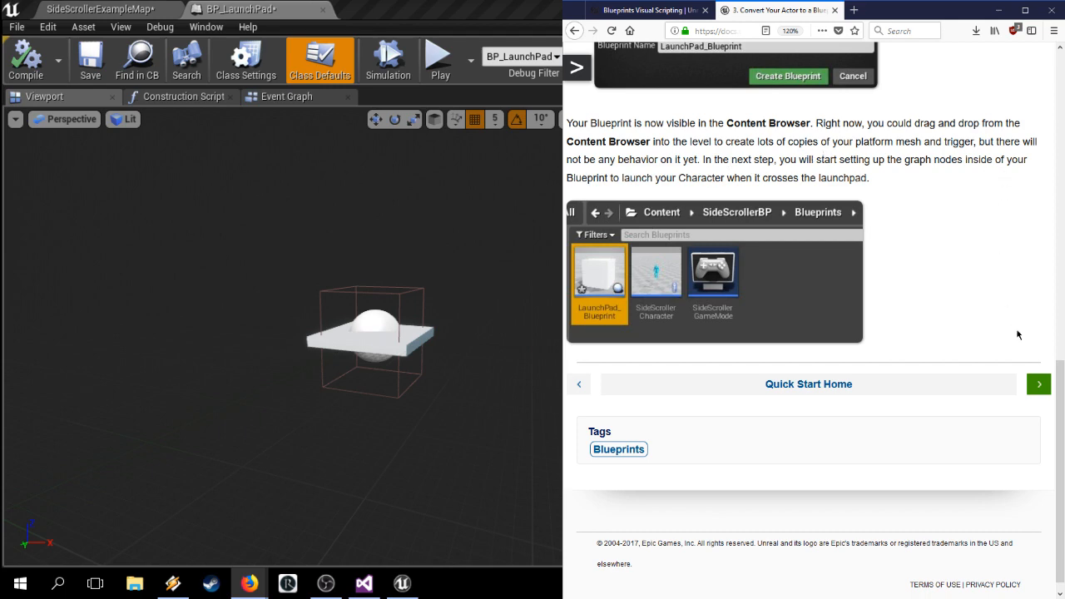
click(1018, 381)
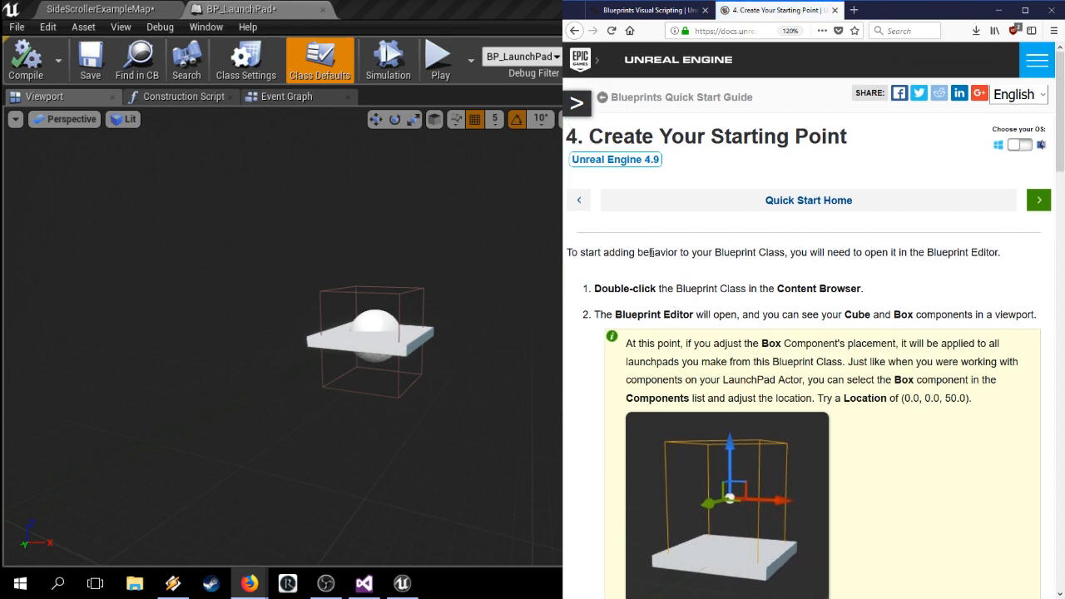
scroll(665, 252, down, 2)
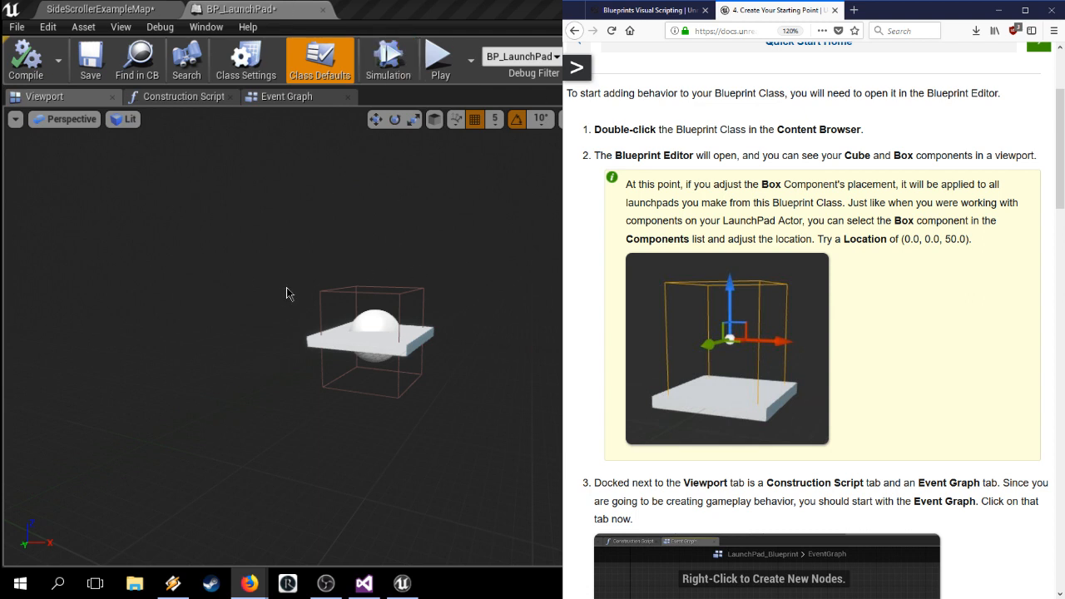
right_drag(541, 296, 530, 298)
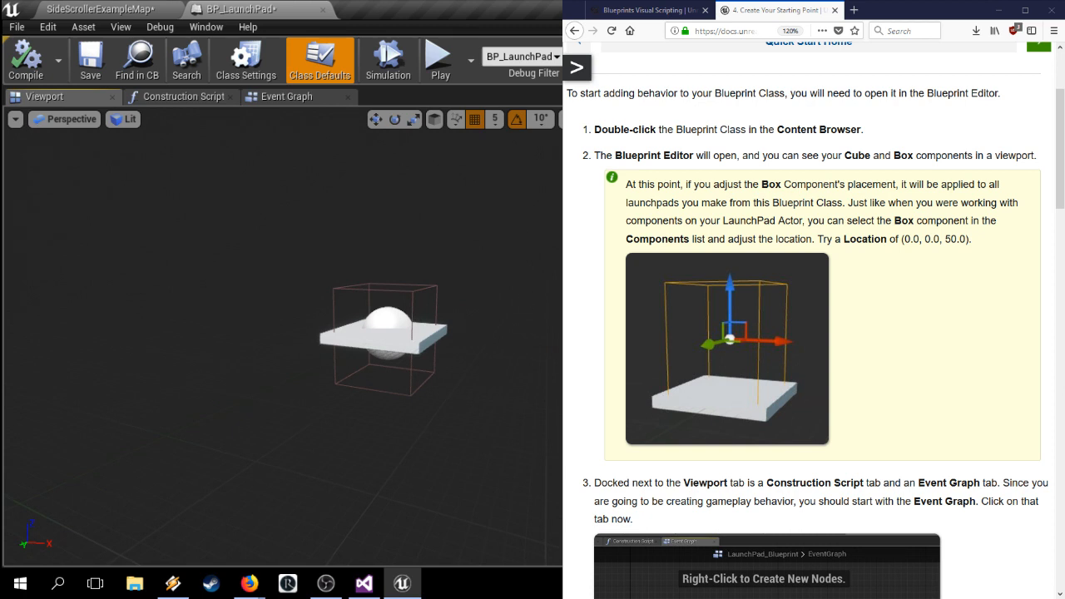
right_drag(562, 330, 540, 354)
key(w)
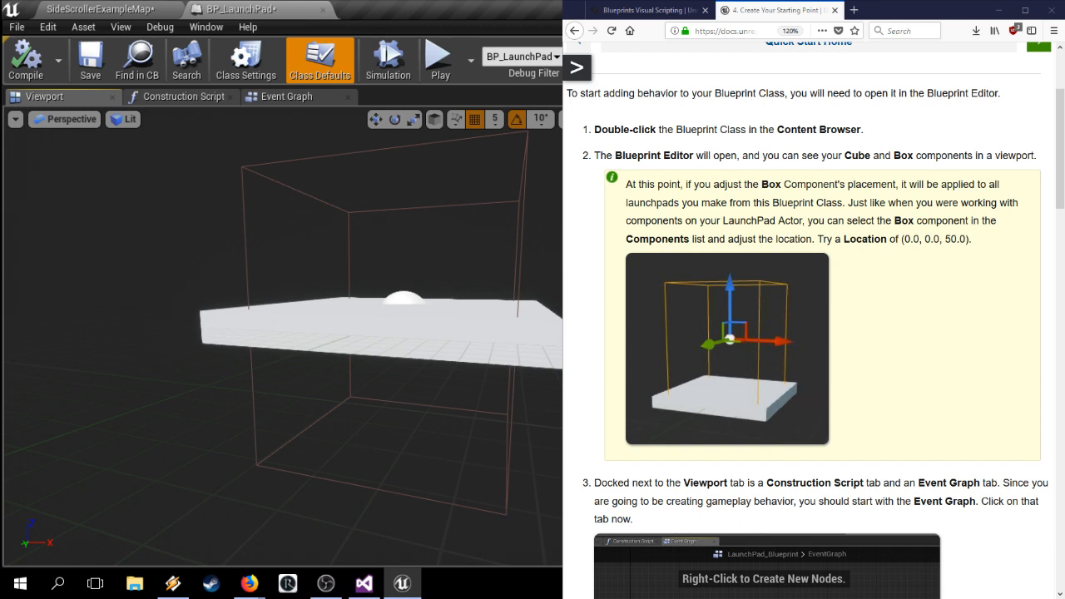
Step: Select the CollisionBox component in BP_LaunchPad and set its Z location to 50 cm
click(676, 200)
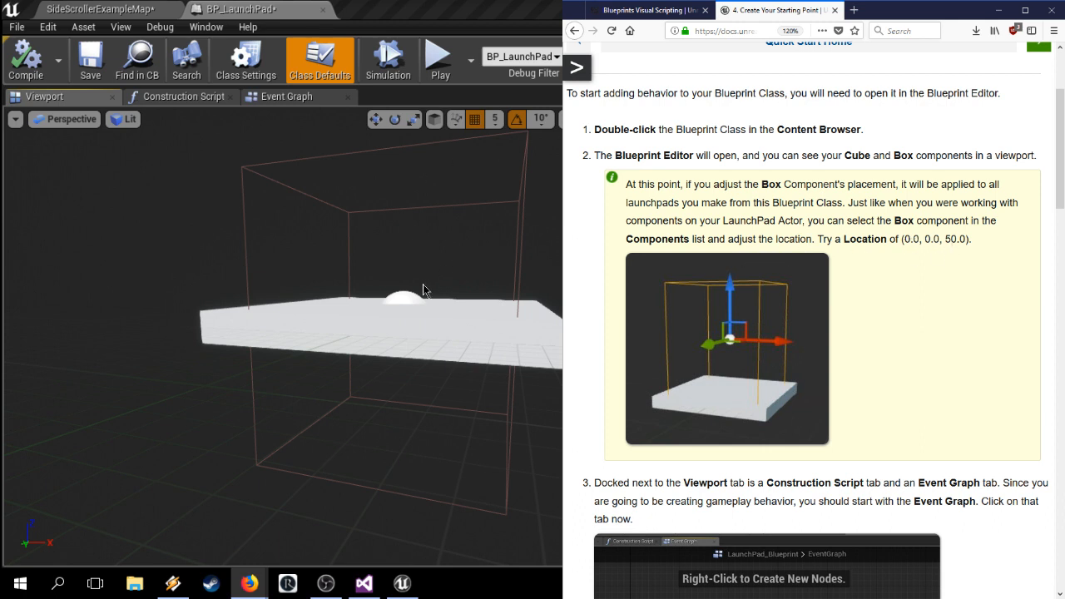
click(514, 213)
click(514, 213)
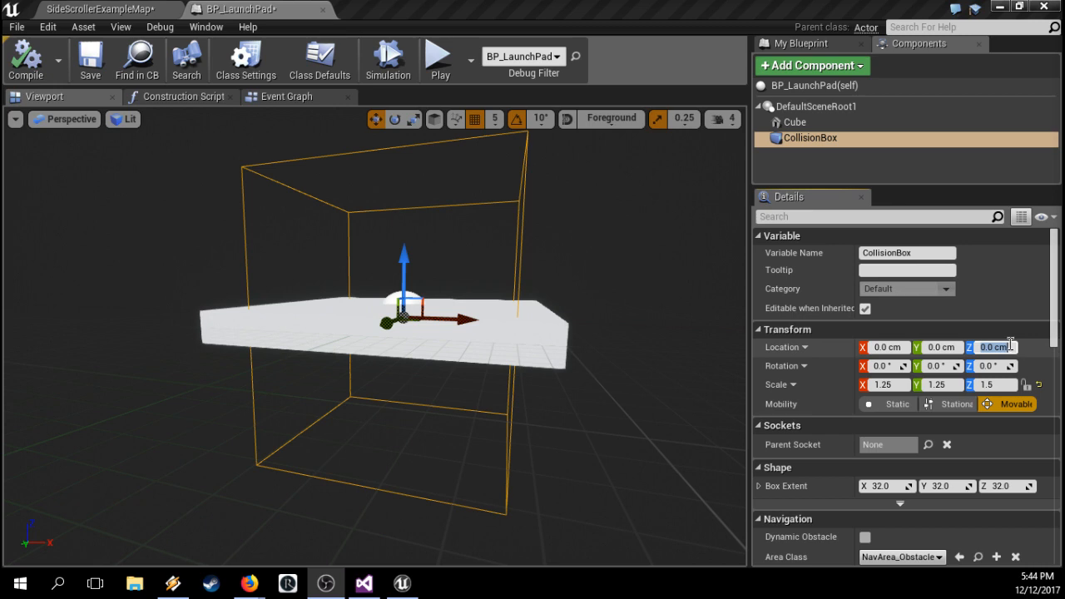
click(1012, 346)
text(50)
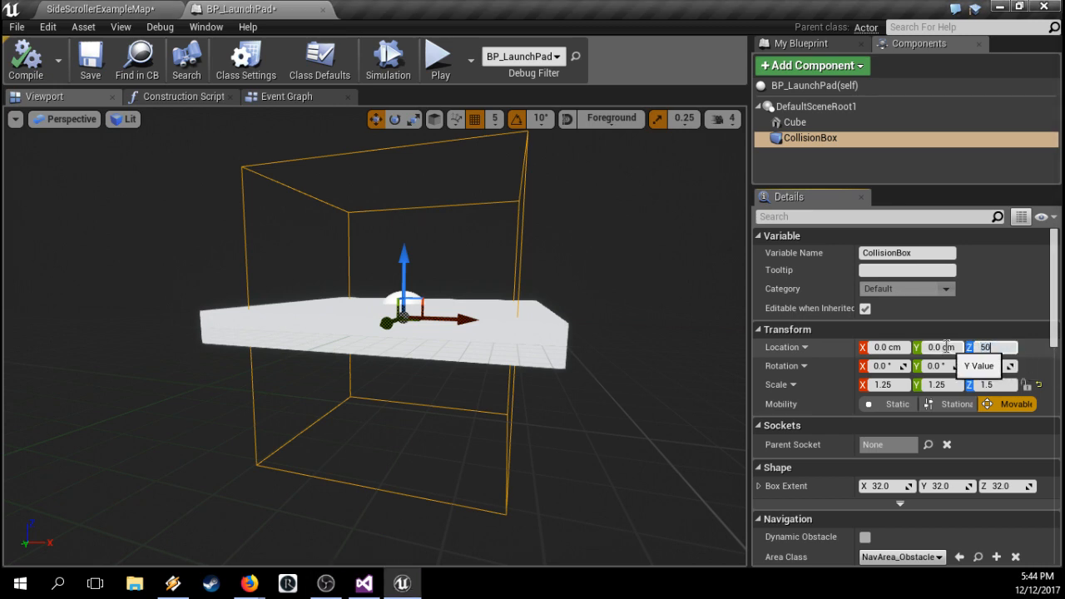
key(Return)
right_drag(682, 416, 636, 360)
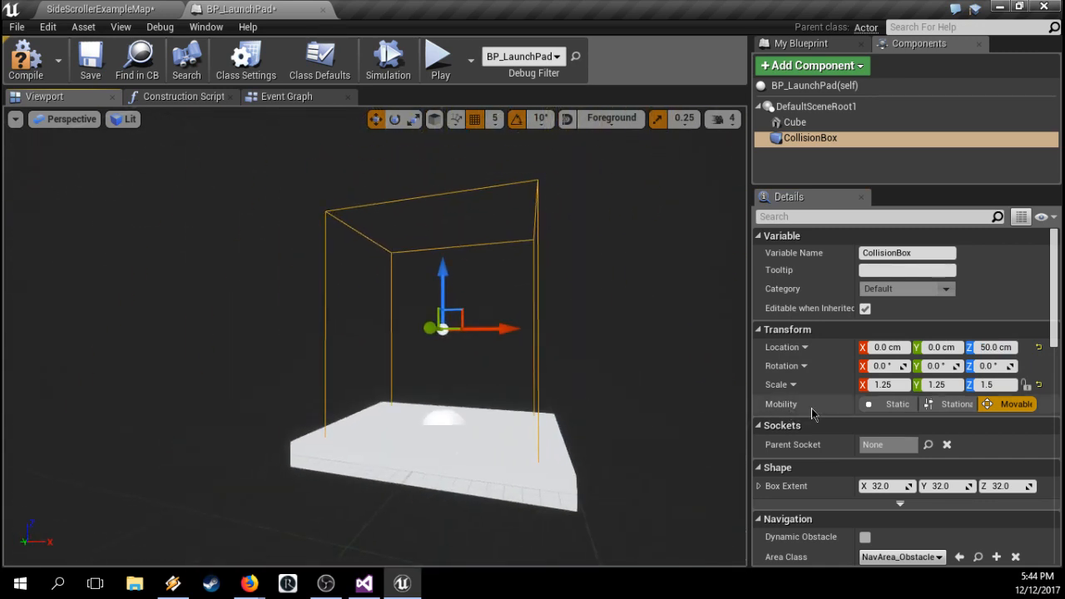
Step: Set the CollisionBox's Z scale to 1.25
click(998, 383)
text(1)
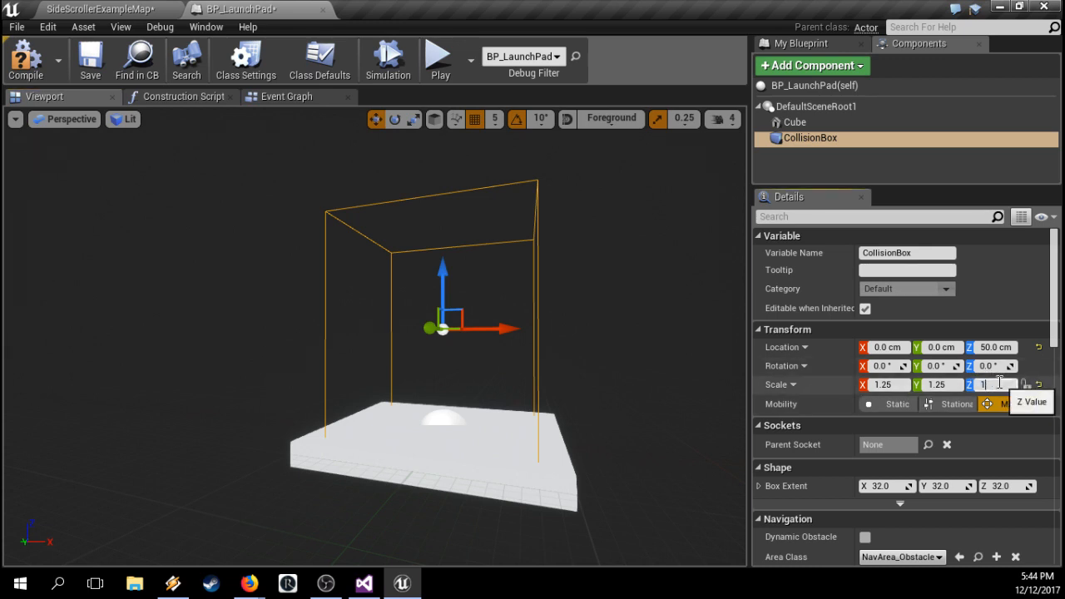
key(Return)
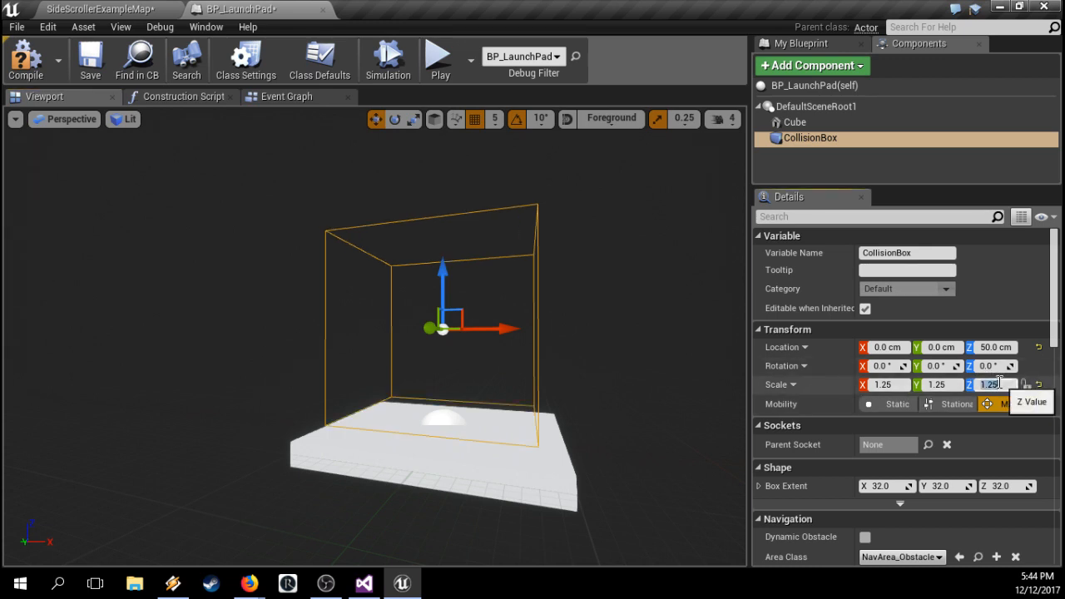
Step: Lower the CollisionBox's Z location to 45 cm and then 40 cm, and compile BP_LaunchPad
click(994, 347)
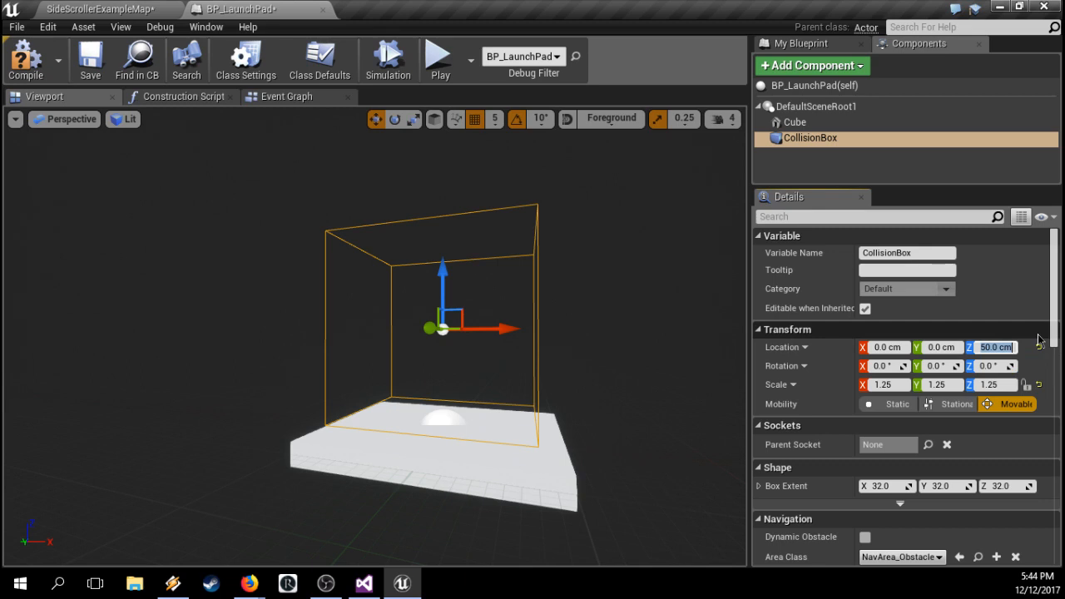
text(45)
key(Return)
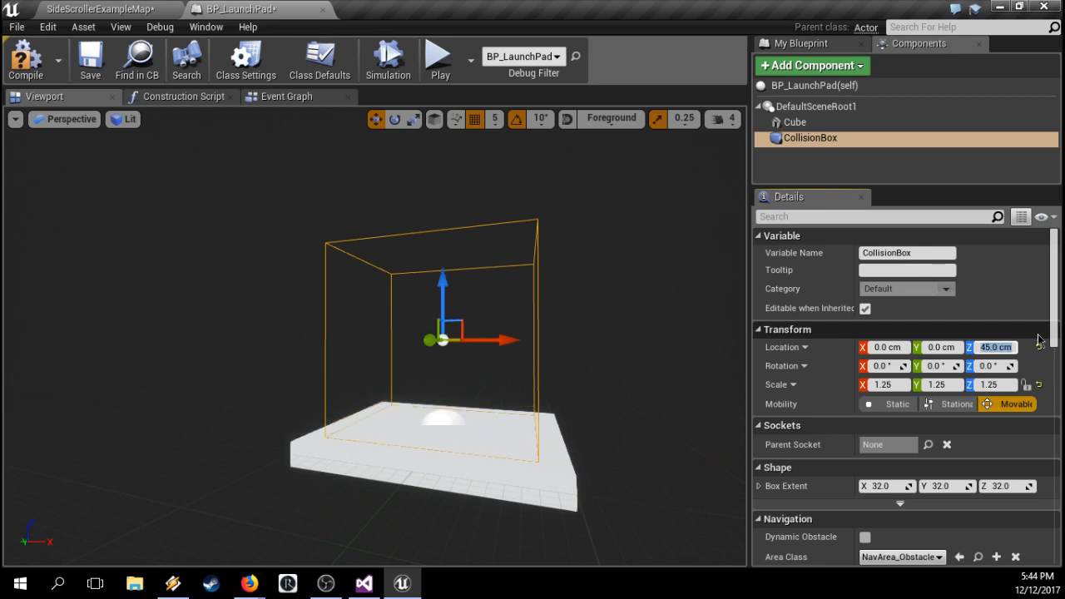
text(40)
key(Return)
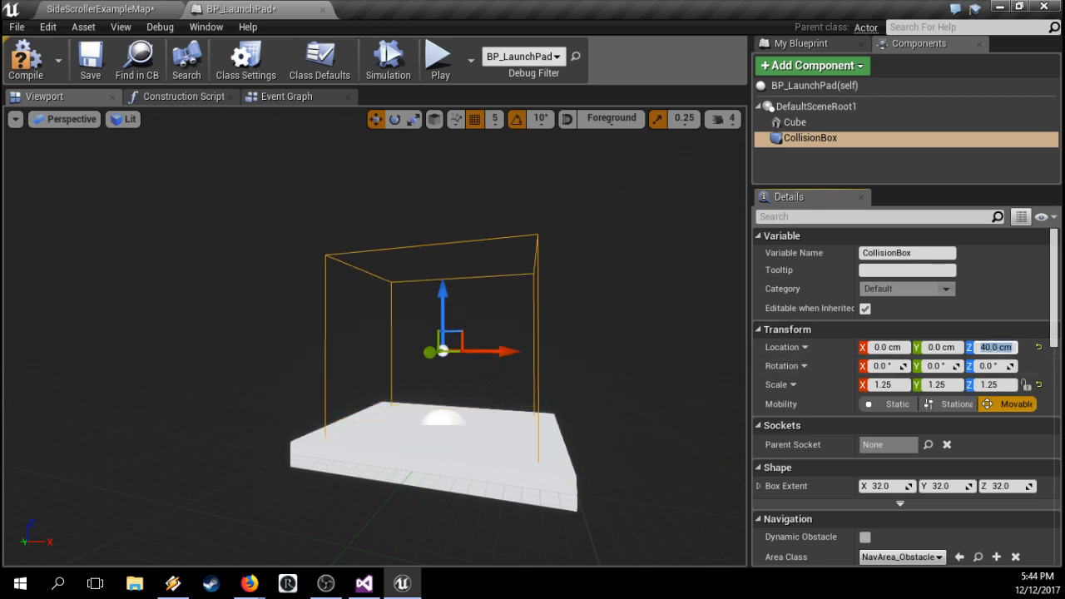
right_drag(374, 336, 398, 326)
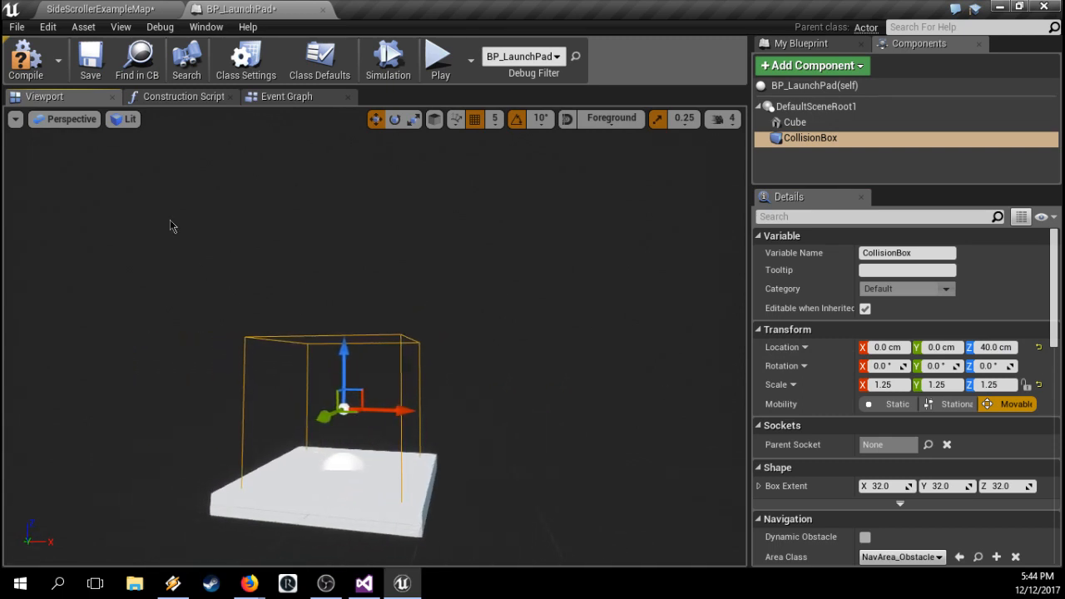
click(25, 60)
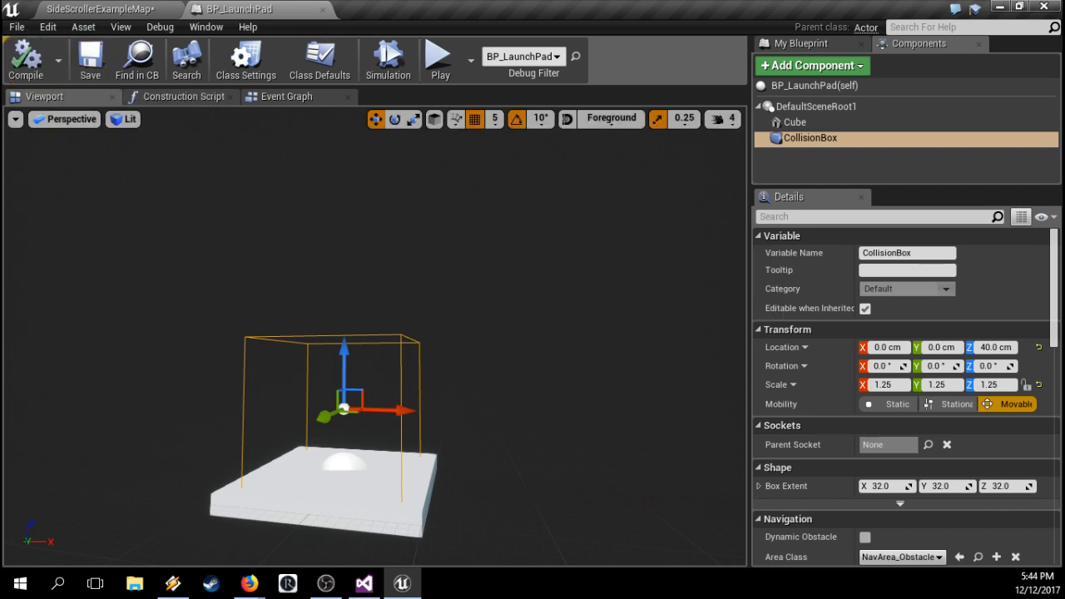
Step: Return to the guide, read its step 3, and open BP_LaunchPad's Event Graph
key(alt+Tab)
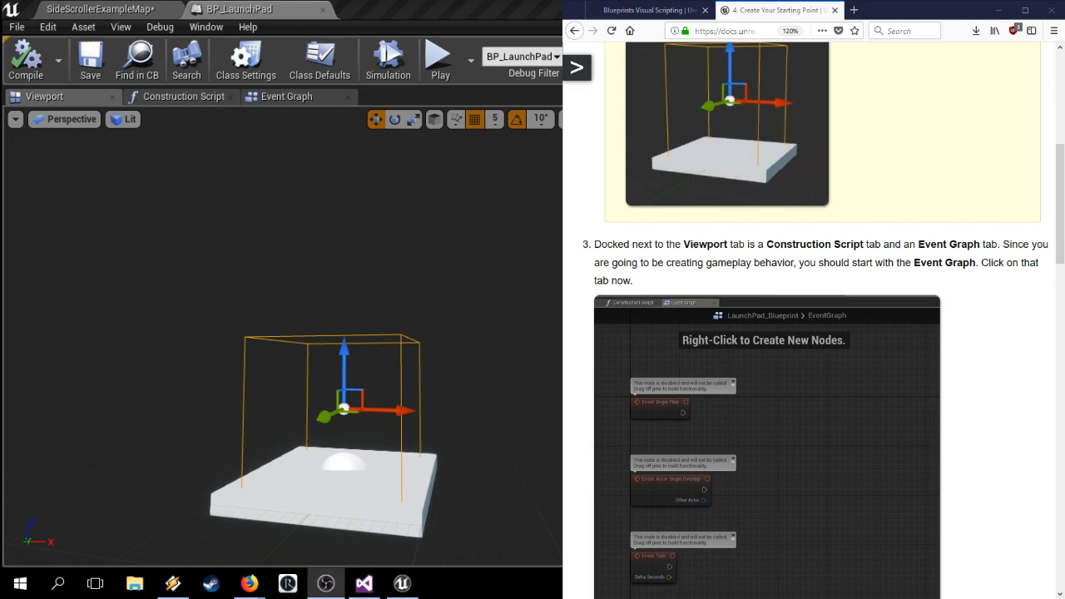
click(716, 243)
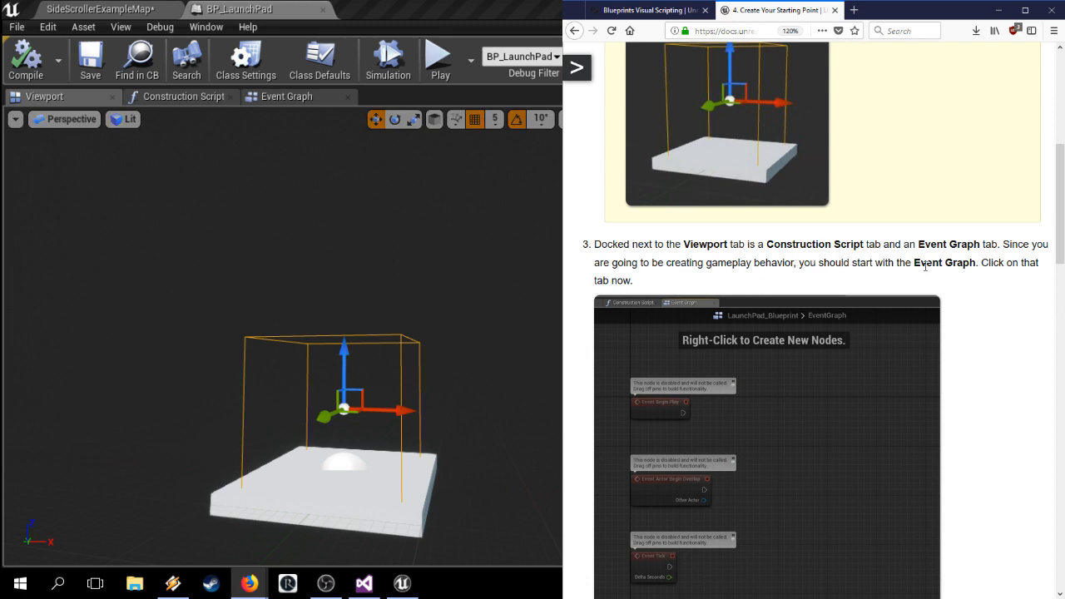
click(287, 97)
right_drag(388, 226, 215, 237)
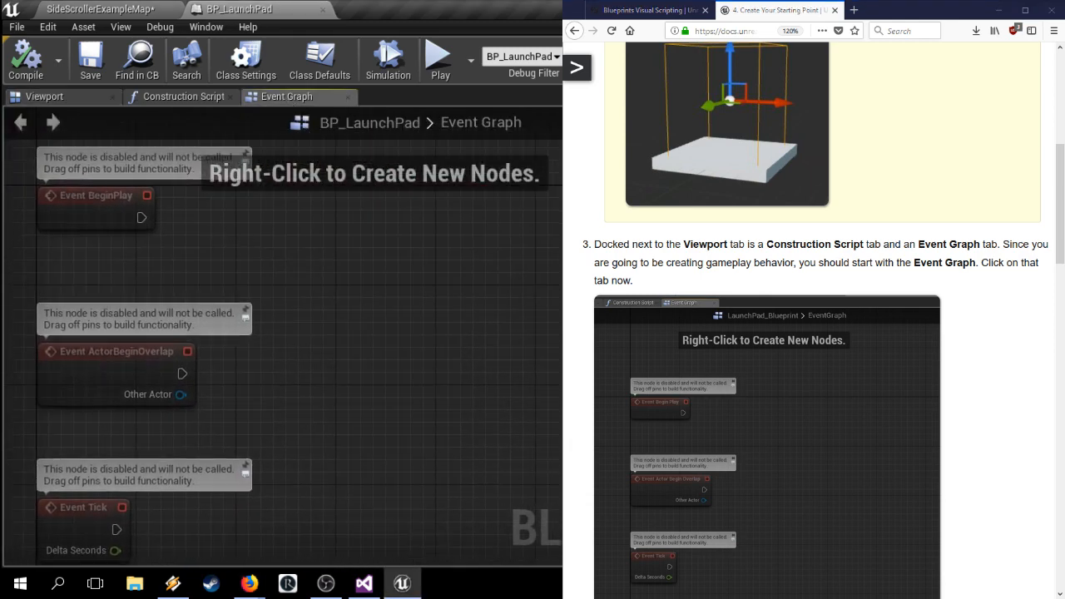
Step: Following guide steps 4 to 7, add an On Component Begin Overlap collision event for the CollisionBox to the Event Graph
scroll(640, 284, down, 6)
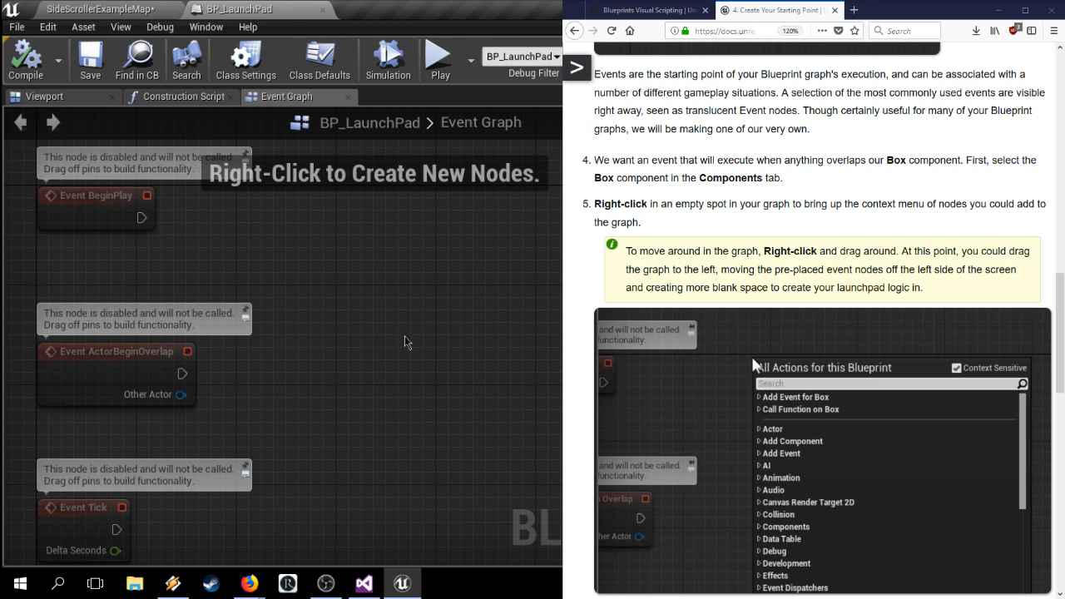
right_click(297, 259)
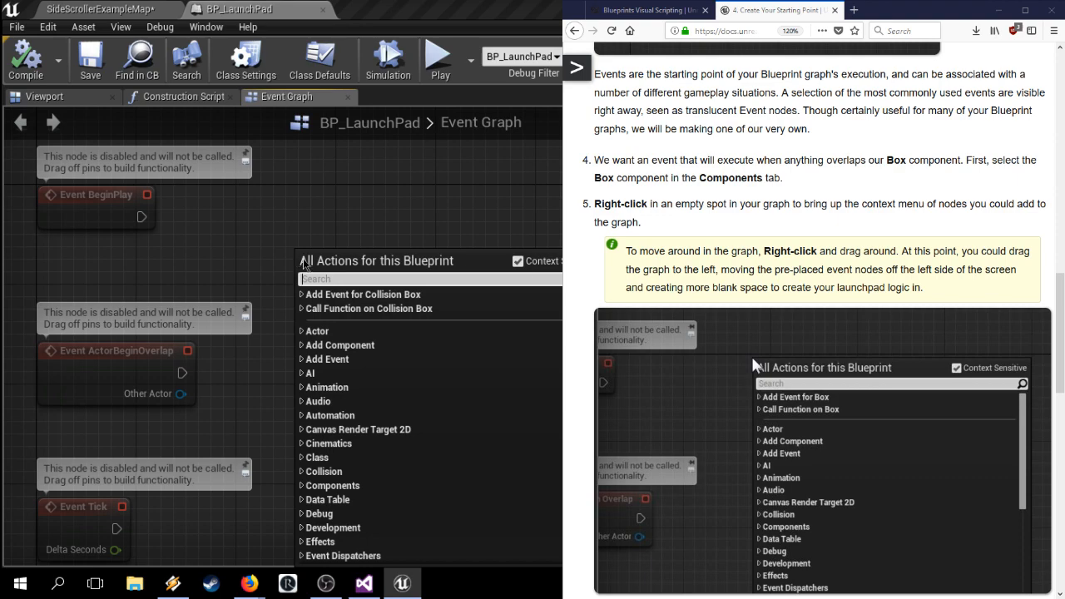
scroll(807, 333, down, 7)
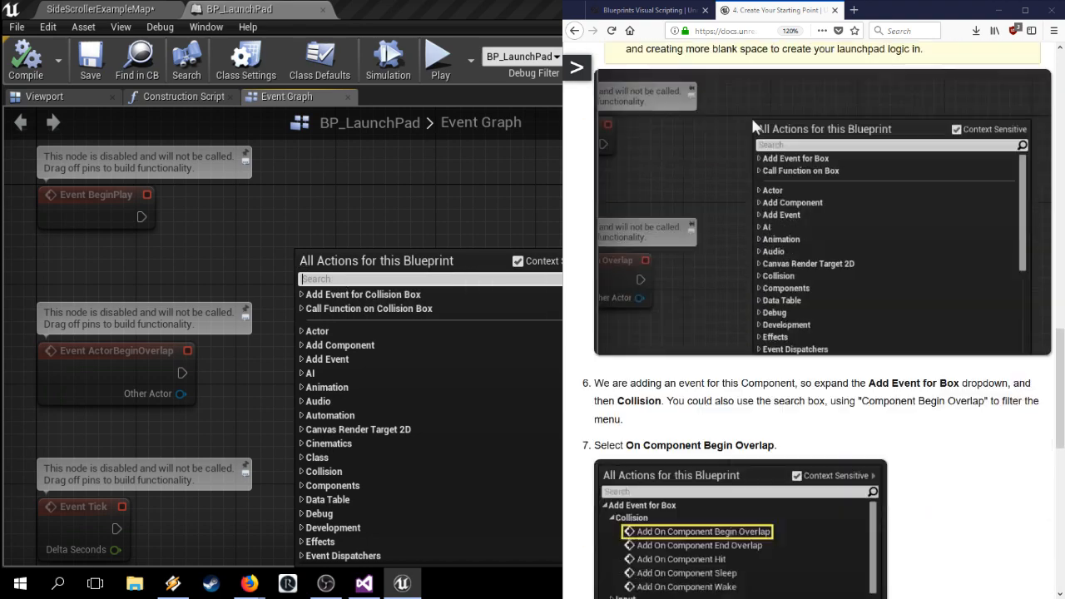
scroll(807, 332, up, 1)
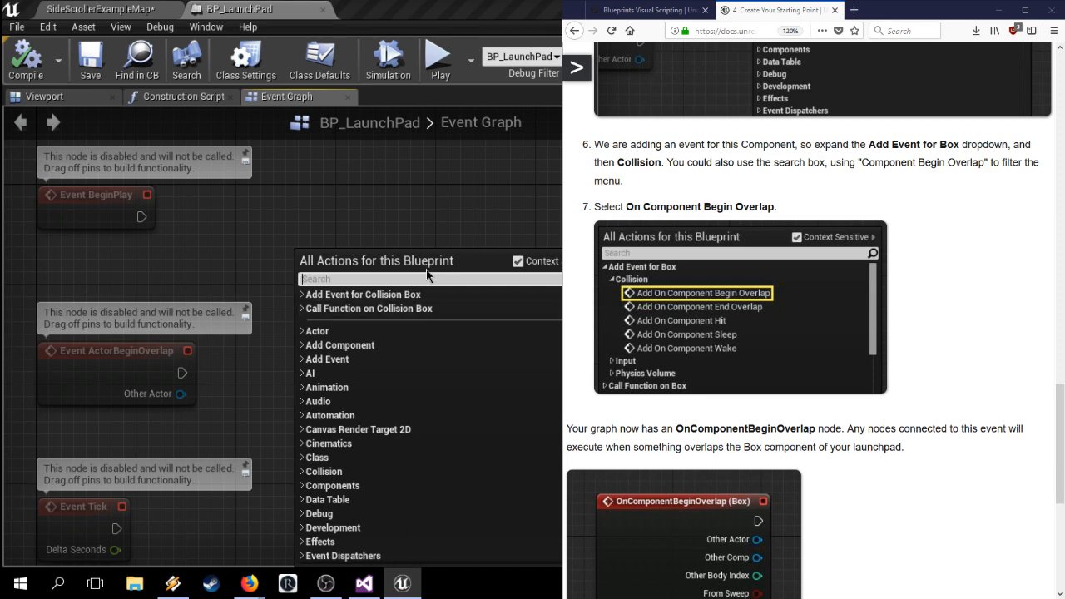
click(301, 296)
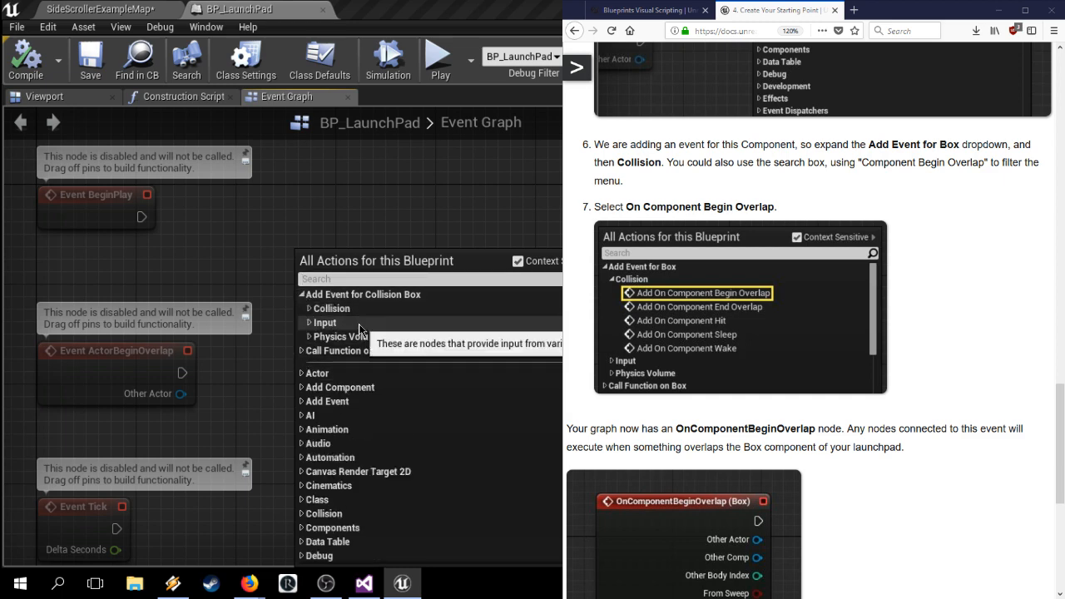
click(309, 309)
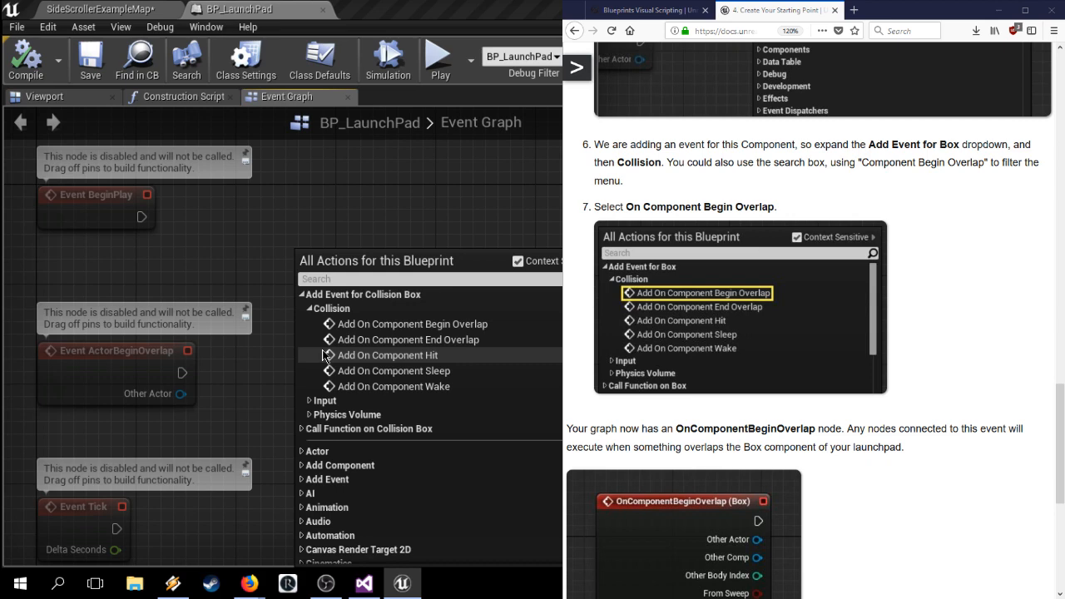
click(418, 328)
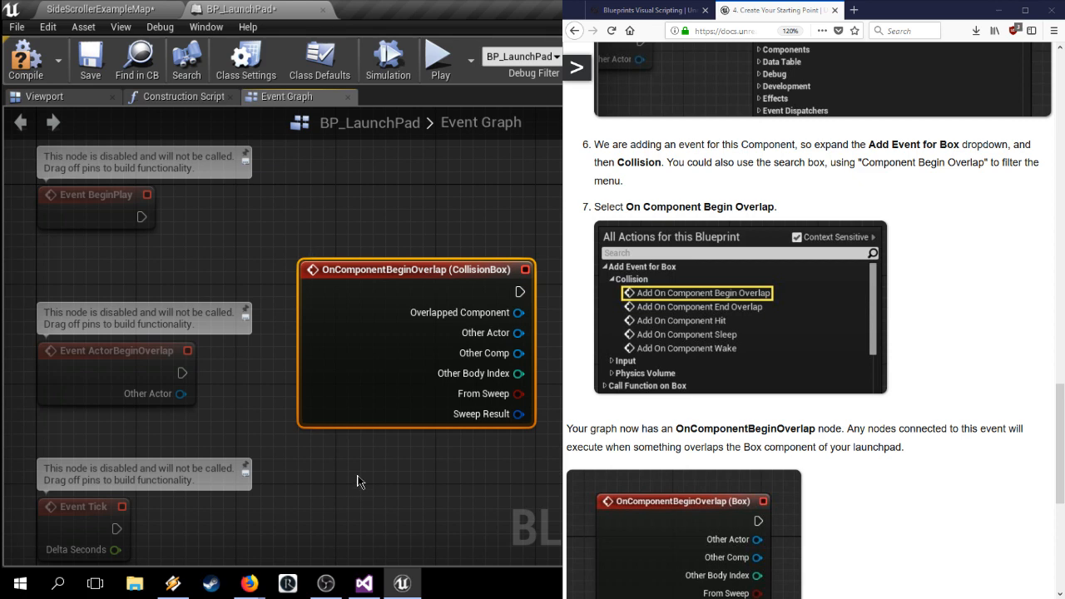
Step: Read the end of the guide's page 4 and open page 5, Test the Overlapping Actor
scroll(810, 275, down, 4)
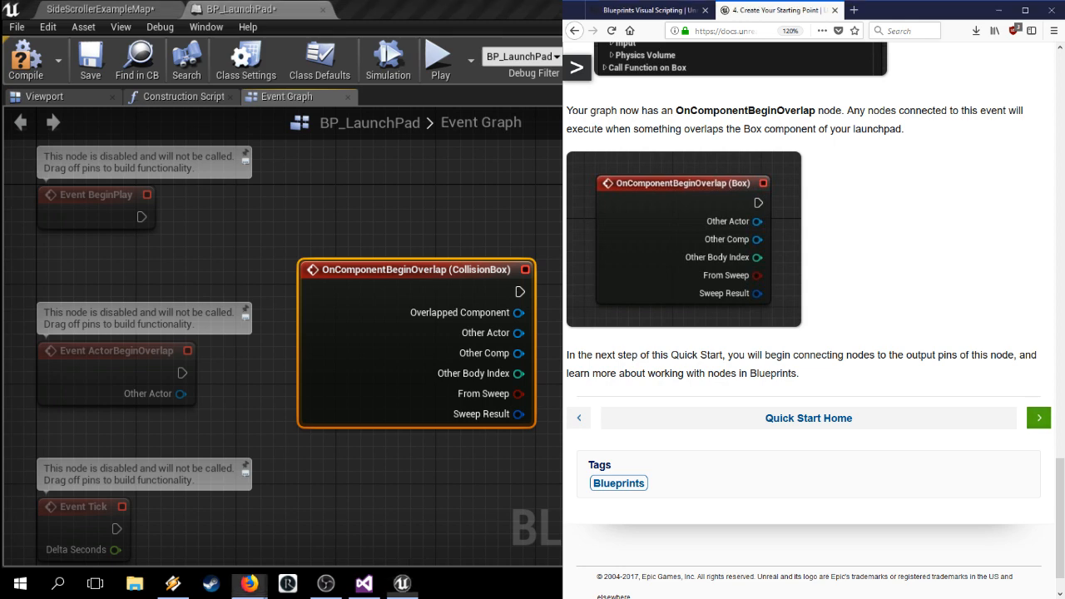
click(1038, 418)
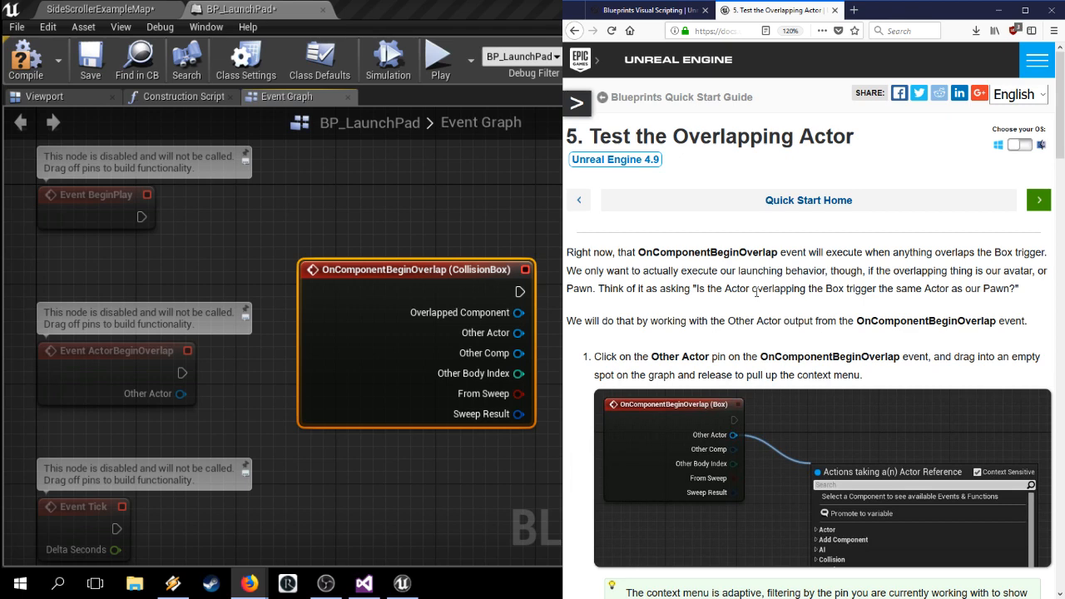
Step: Move the OnComponentBeginOverlap (CollisionBox) node beneath the Event Tick node, aligned with the other event nodes and with free graph space beside it
right_drag(559, 366, 291, 315)
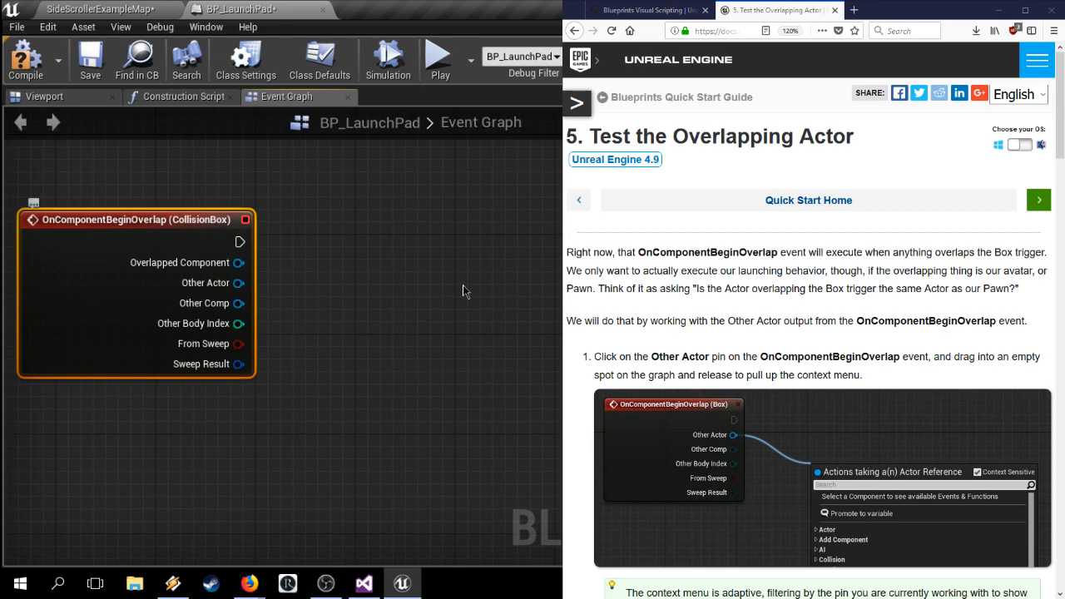
right_drag(447, 404, 709, 314)
drag(404, 145, 281, 406)
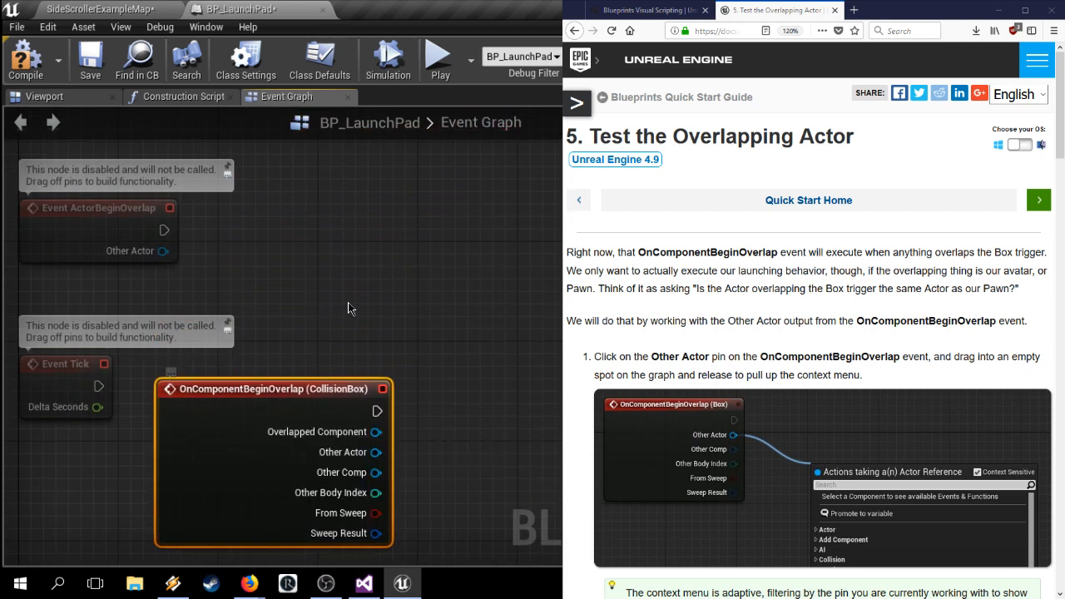
right_drag(349, 307, 488, 151)
drag(421, 239, 285, 317)
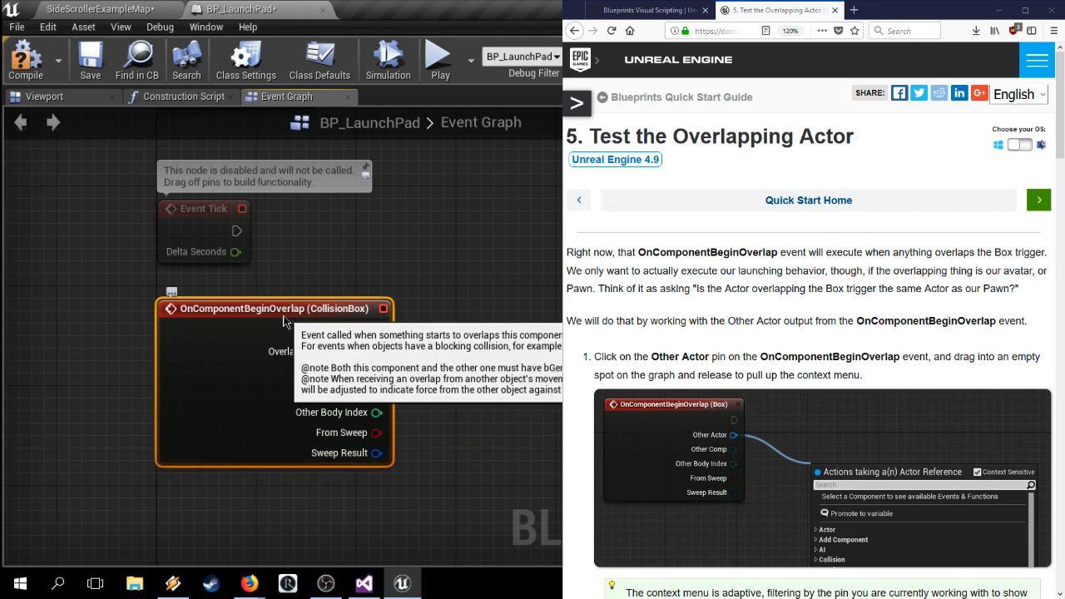
right_drag(348, 231, 235, 291)
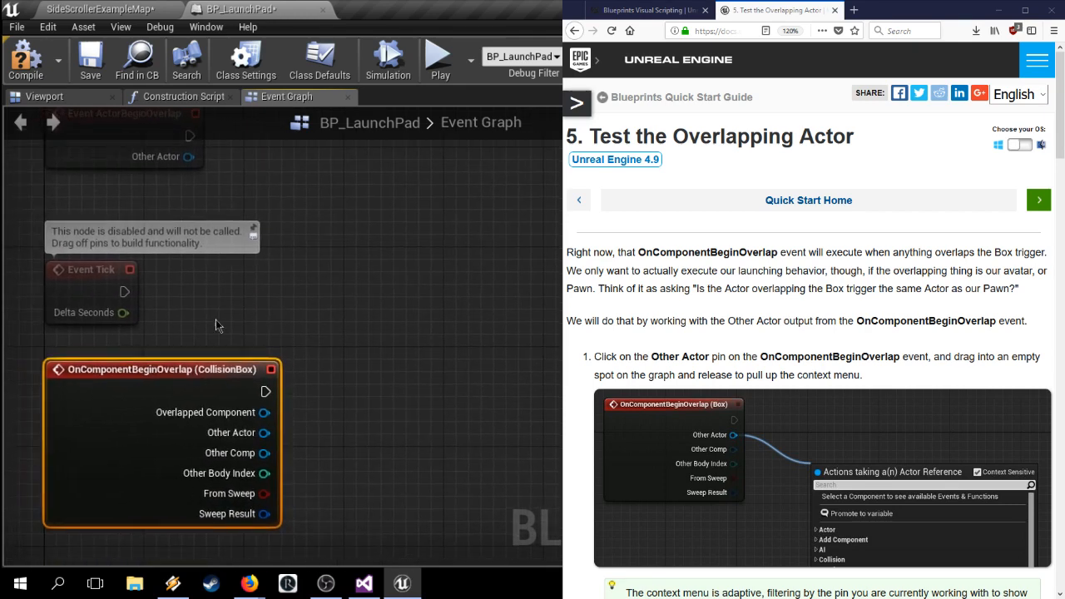
drag(159, 380, 165, 405)
right_drag(340, 327, 307, 173)
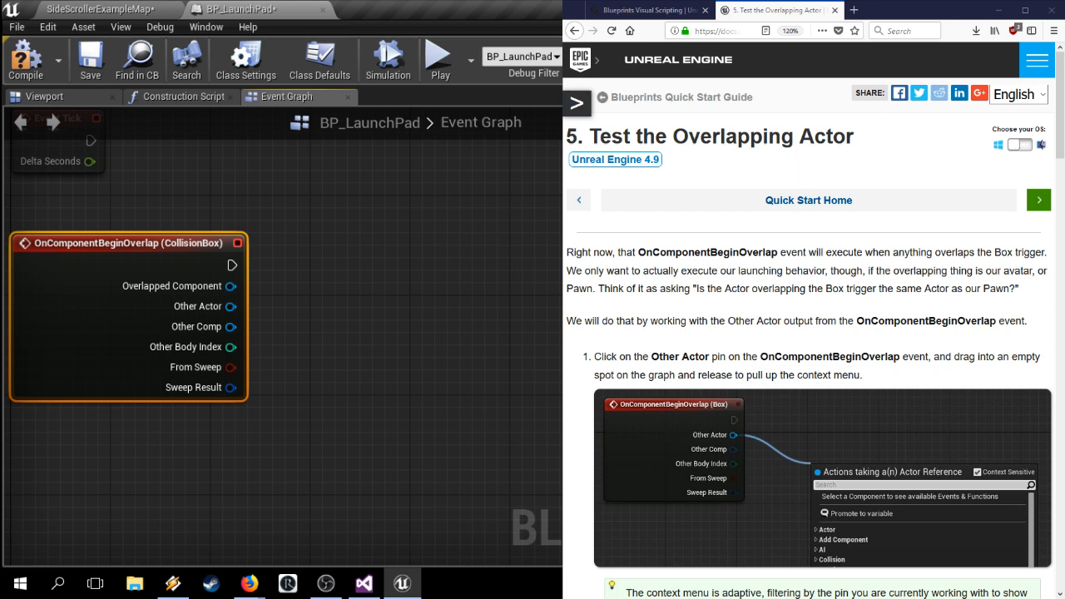
Step: Following page 5 of the guide, add an Equal (Object) node connected to the Other Actor pin of OnComponentBeginOverlap
scroll(625, 316, down, 3)
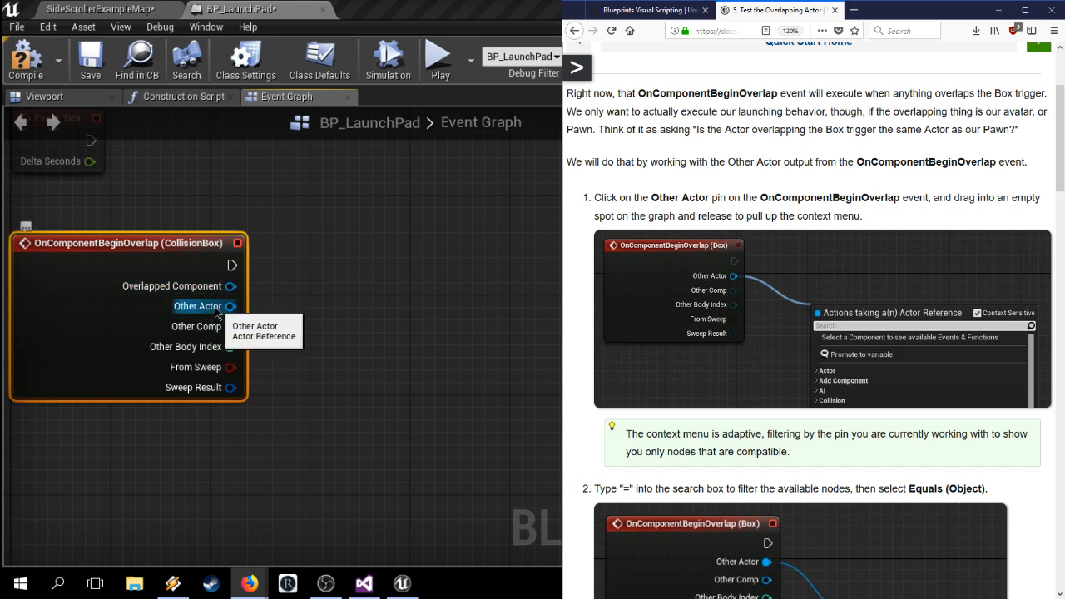
drag(216, 312, 305, 310)
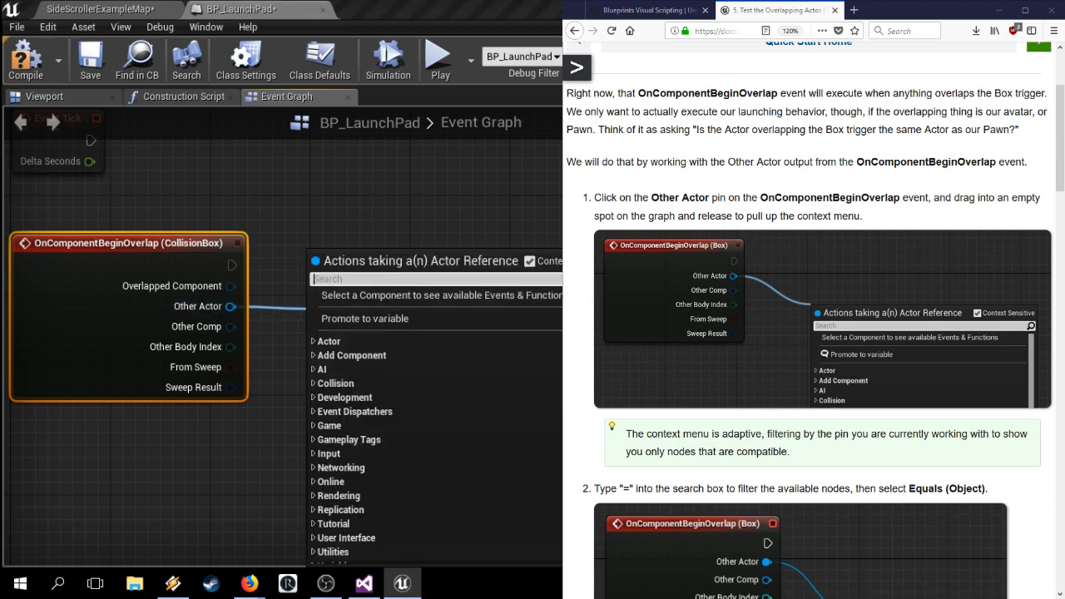
scroll(815, 333, down, 4)
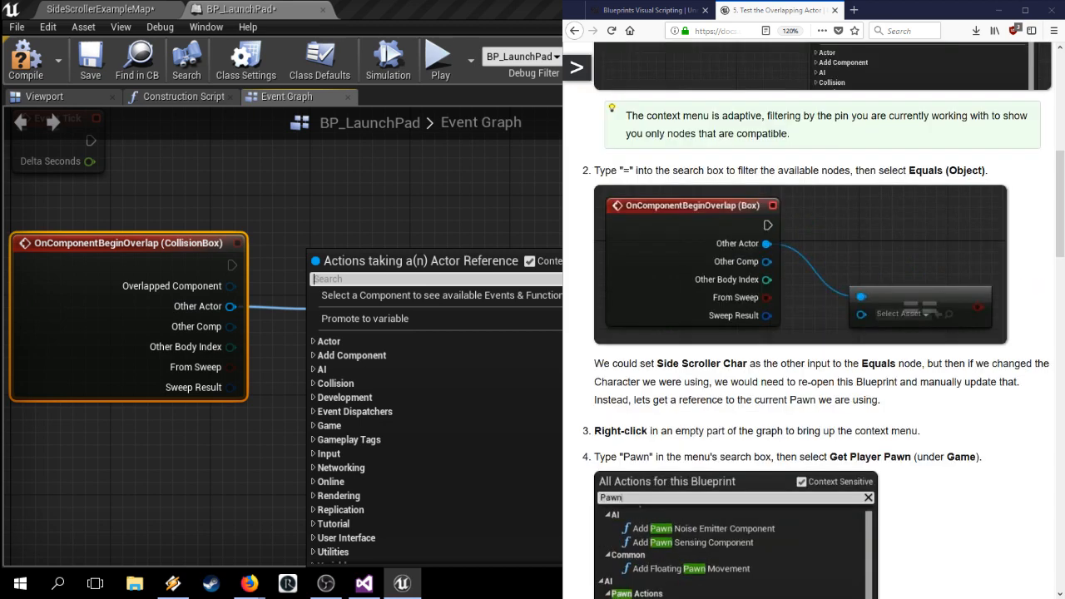
scroll(815, 333, up, 2)
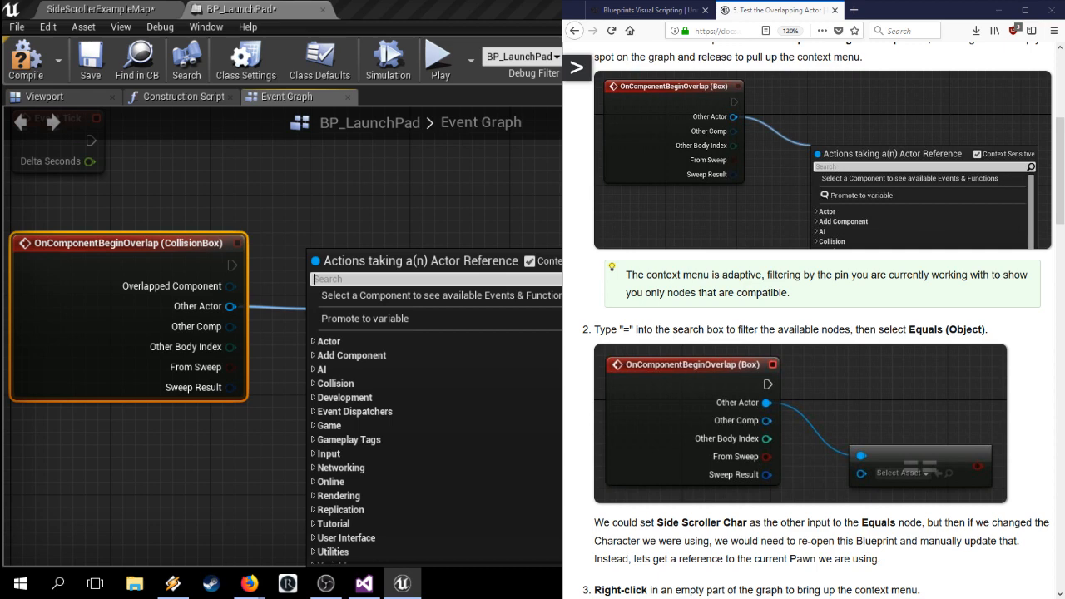
scroll(811, 316, down, 3)
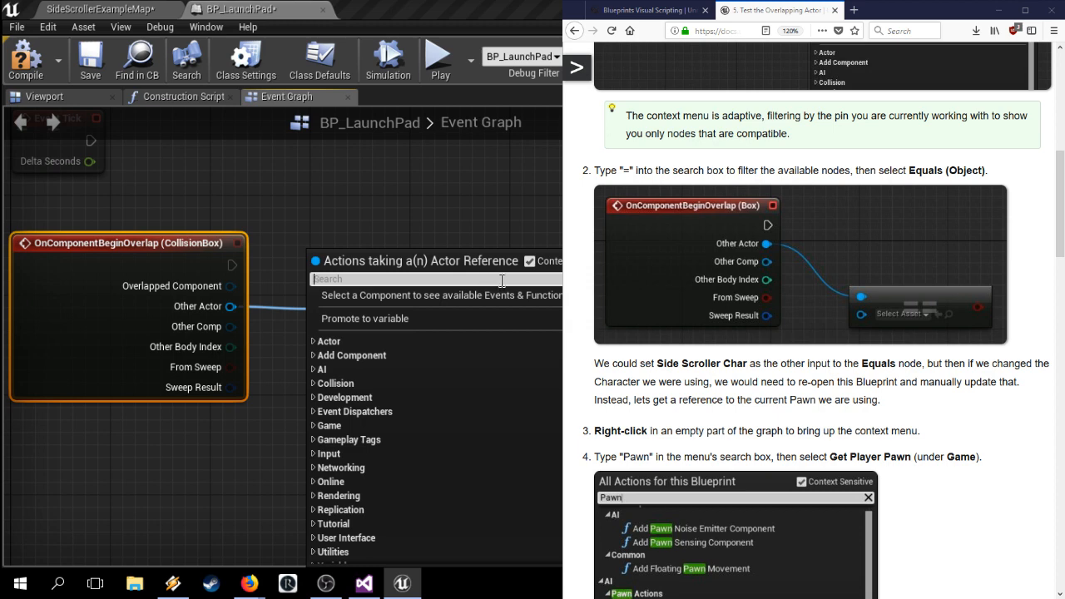
text(=)
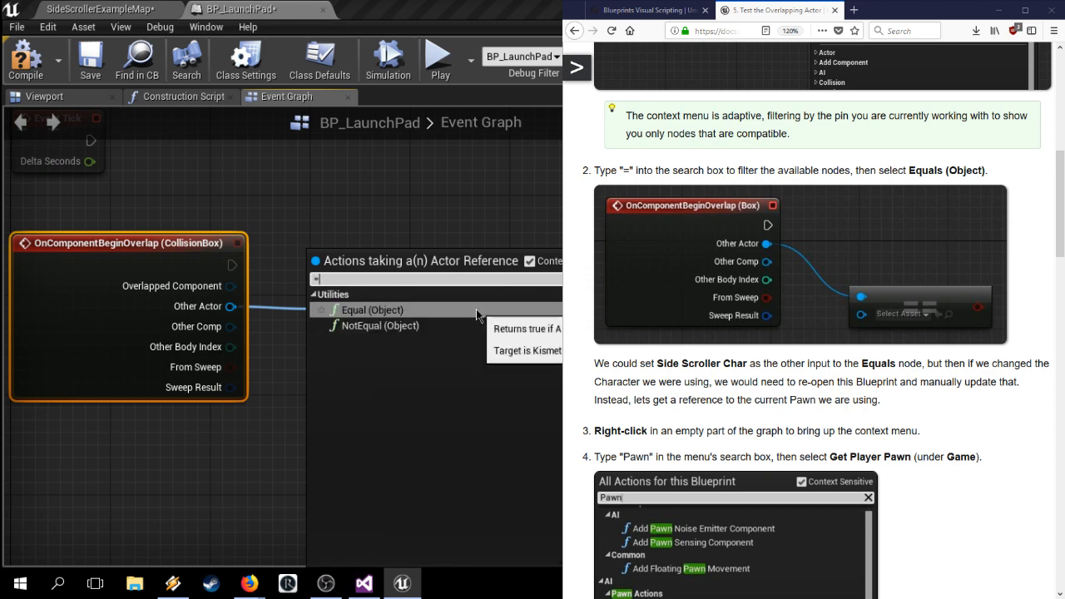
click(476, 309)
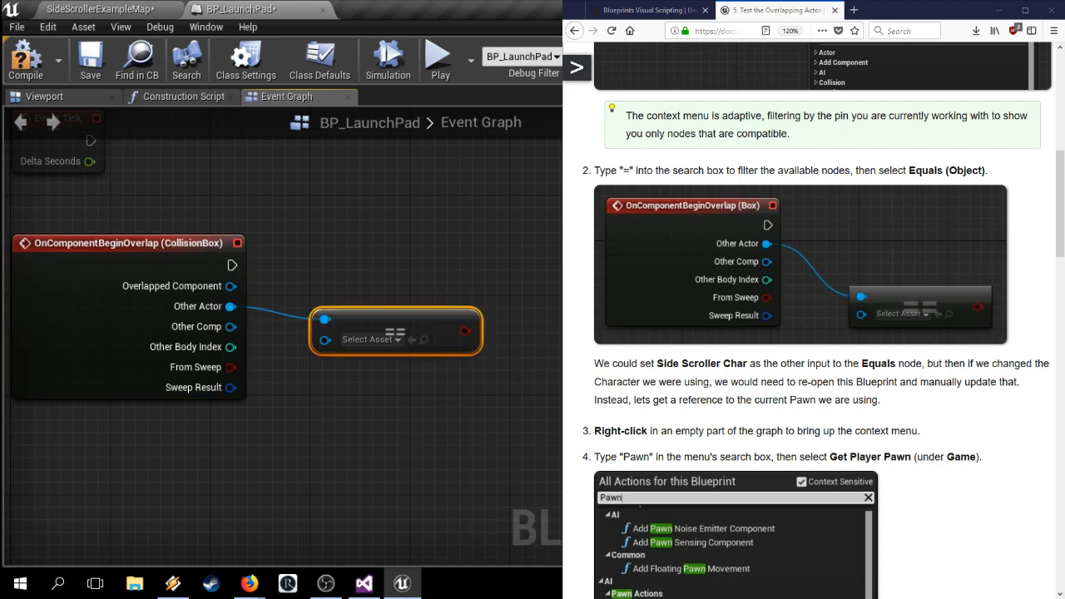
Step: Following guide steps 3 and 4, add a Get Player Pawn node directly beneath the OnComponentBeginOverlap (CollisionBox) node
scroll(814, 316, down, 3)
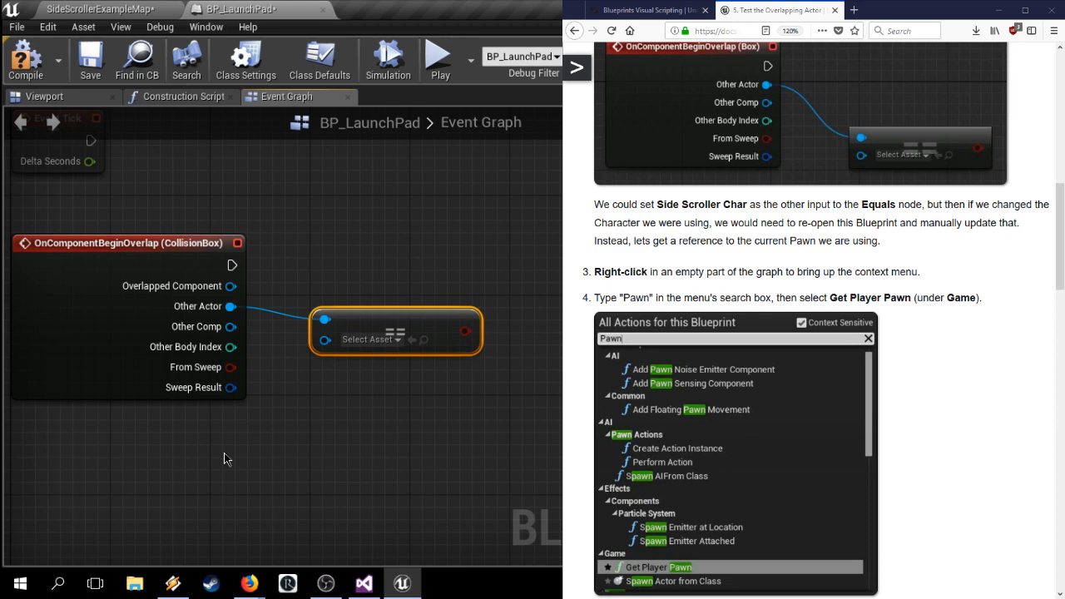
right_drag(228, 449, 260, 382)
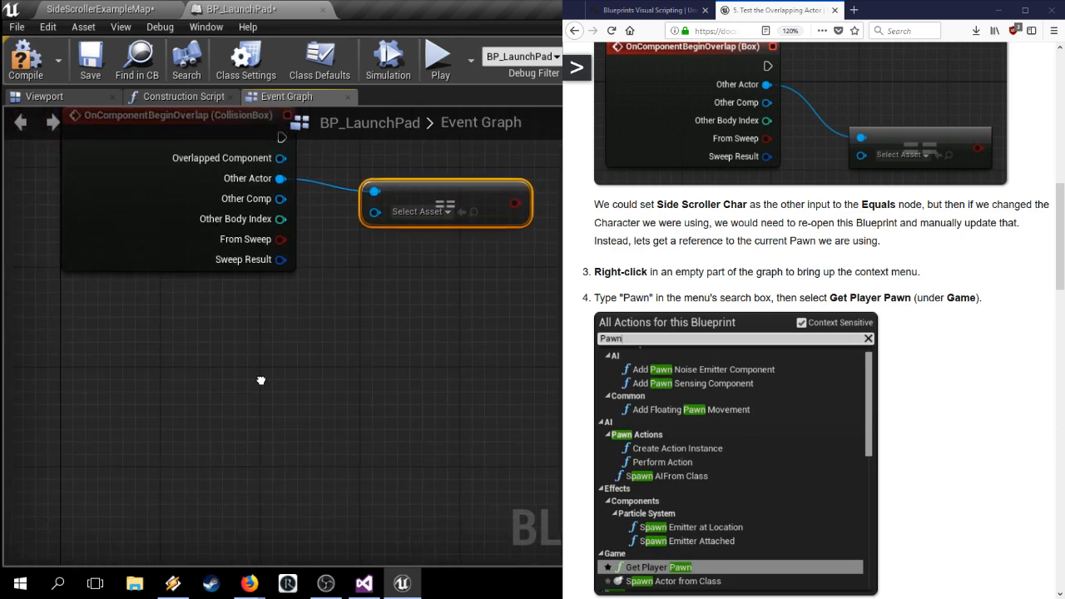
right_click(150, 252)
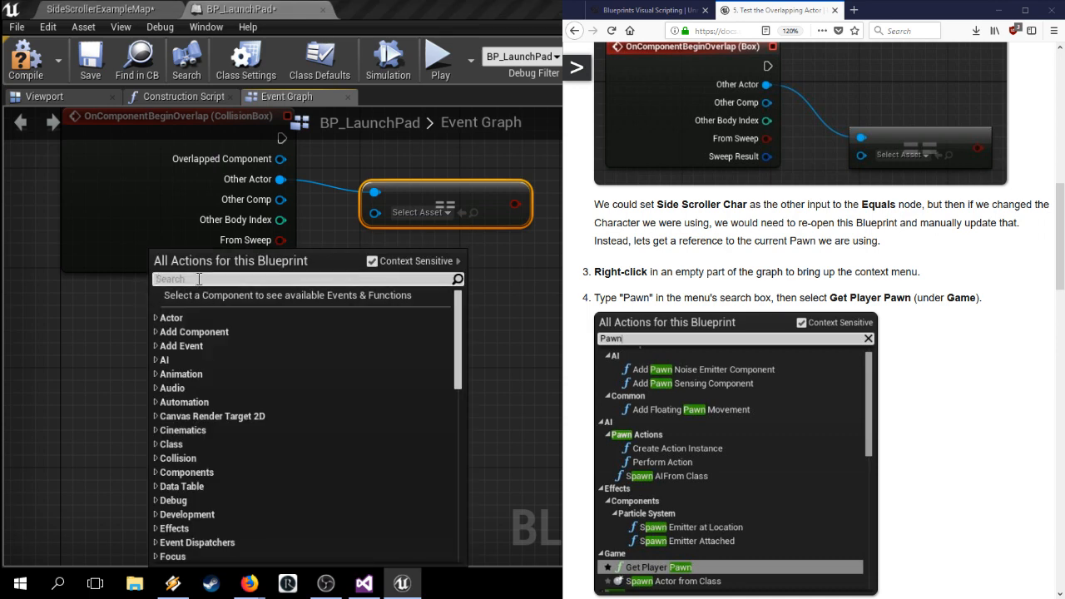
text(pawn)
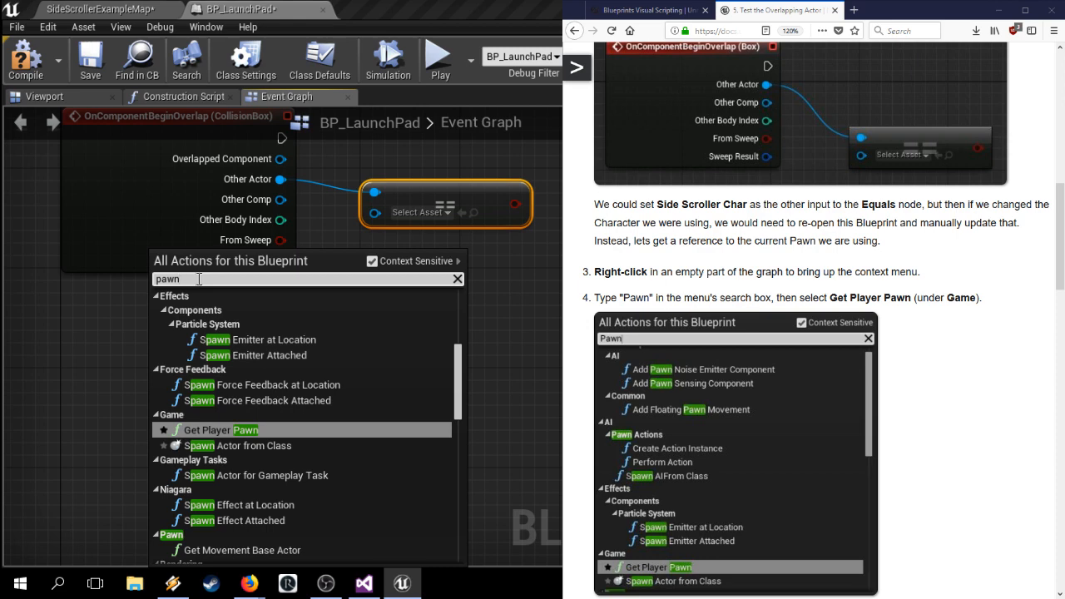
click(196, 431)
drag(247, 297, 202, 295)
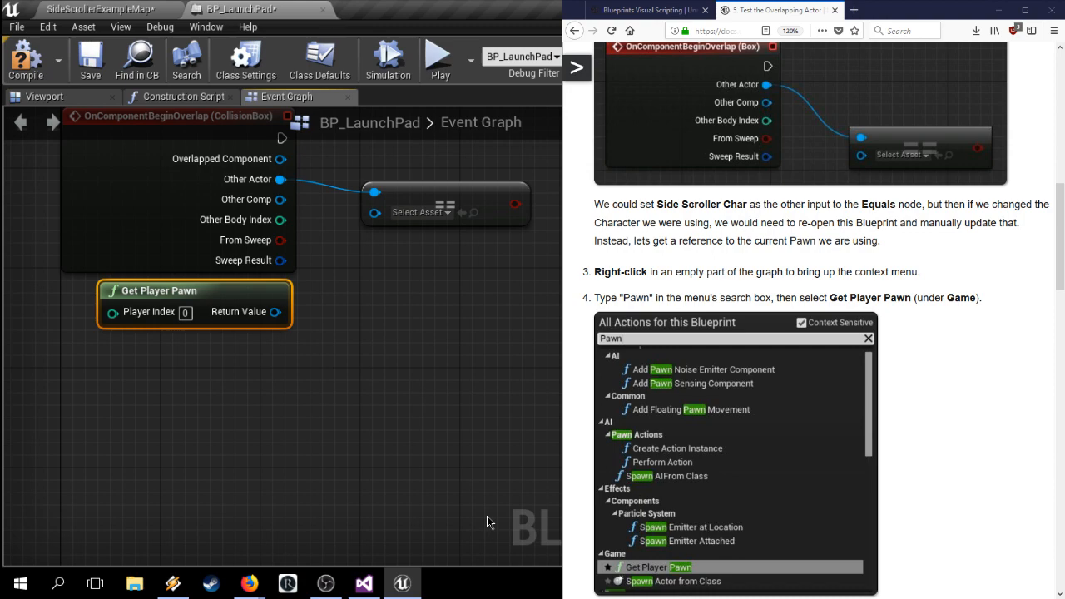
Step: Following guide step 5, connect the Return Value of Get Player Pawn to the second input of the Equal node
scroll(811, 333, down, 5)
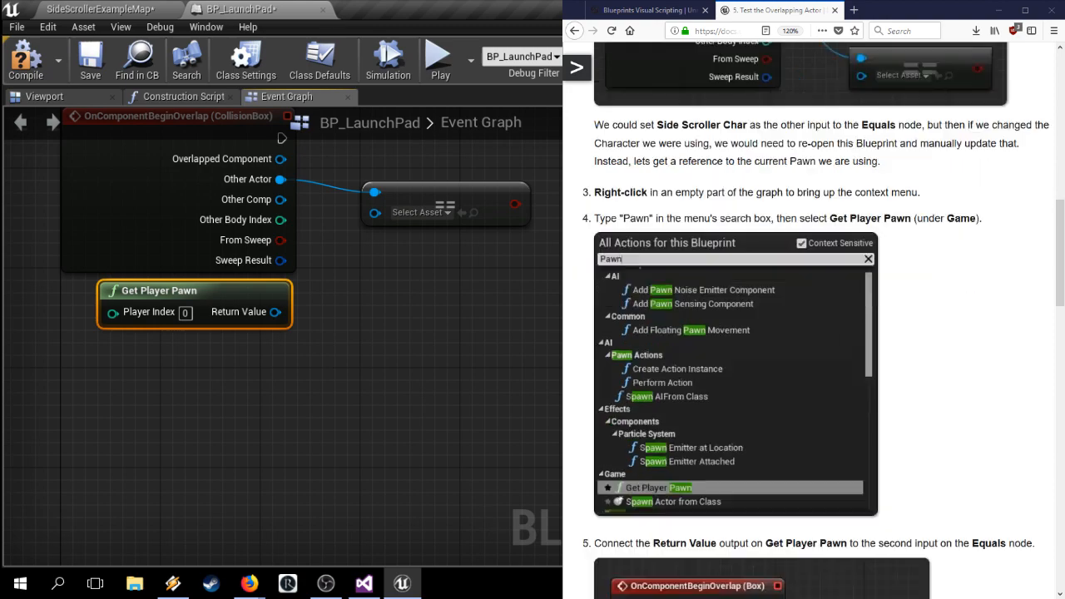
scroll(811, 333, down, 1)
scroll(811, 333, up, 1)
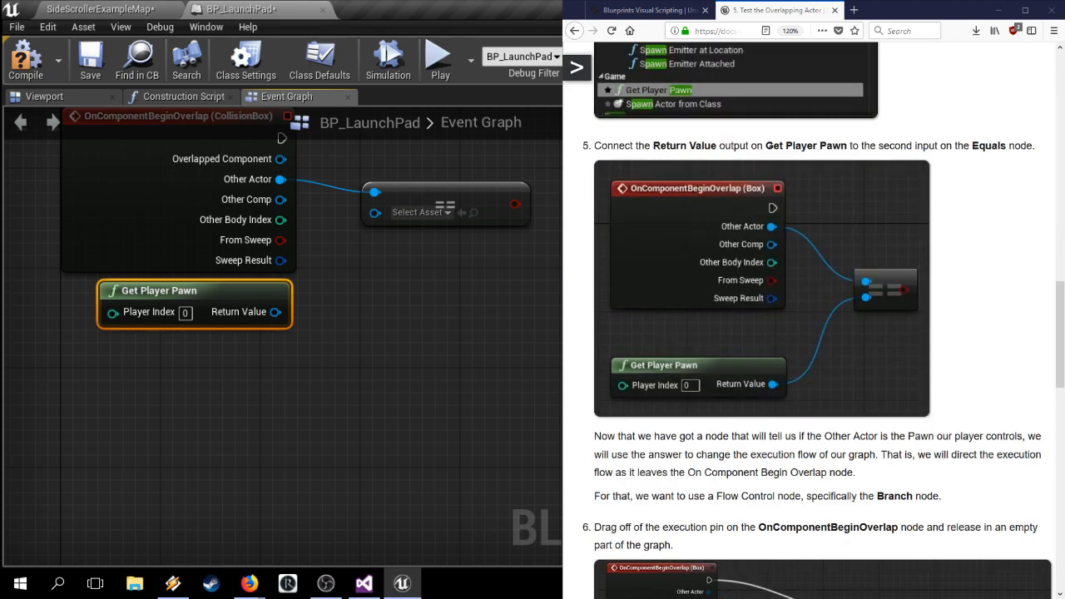
click(735, 159)
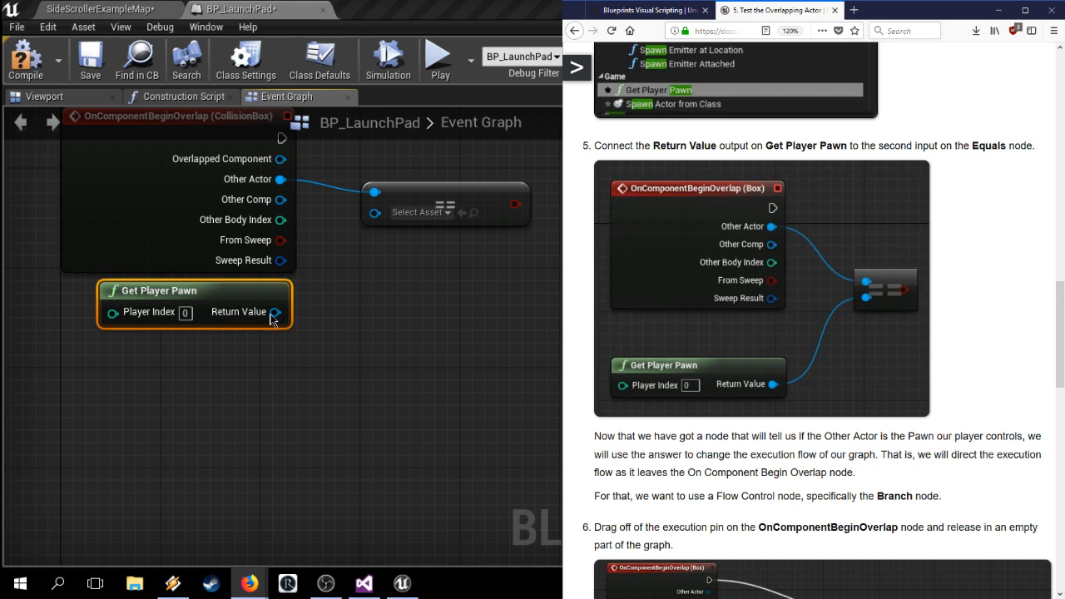
drag(275, 312, 375, 212)
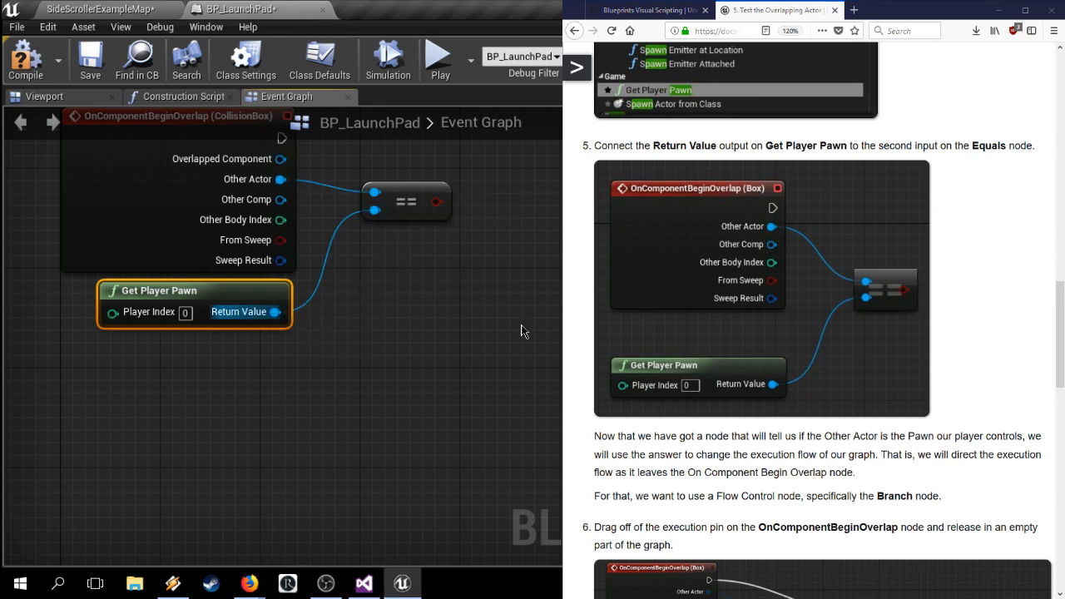
Step: Following guide steps 6 and 7, add a Branch node wired to the execution pin of OnComponentBeginOverlap, level with that pin
click(652, 319)
scroll(651, 319, down, 2)
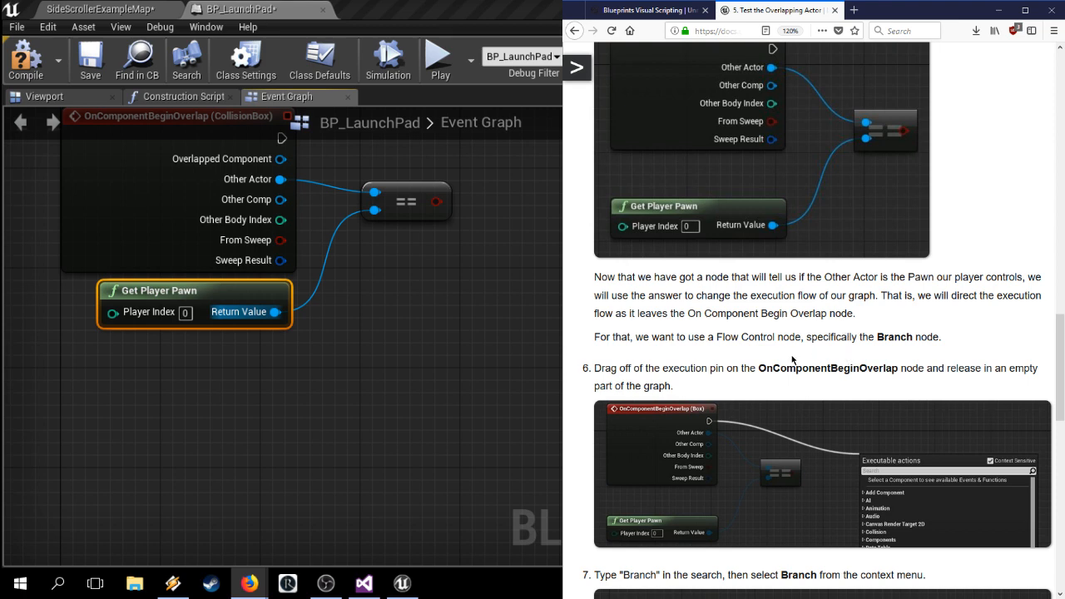
scroll(753, 356, down, 3)
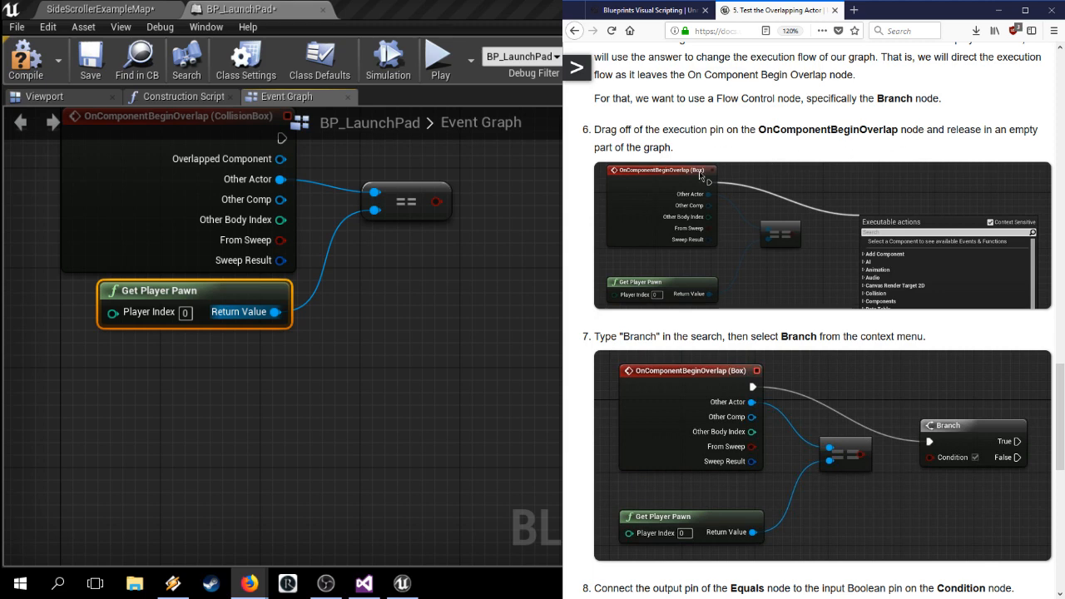
right_drag(283, 148, 193, 241)
drag(192, 235, 380, 235)
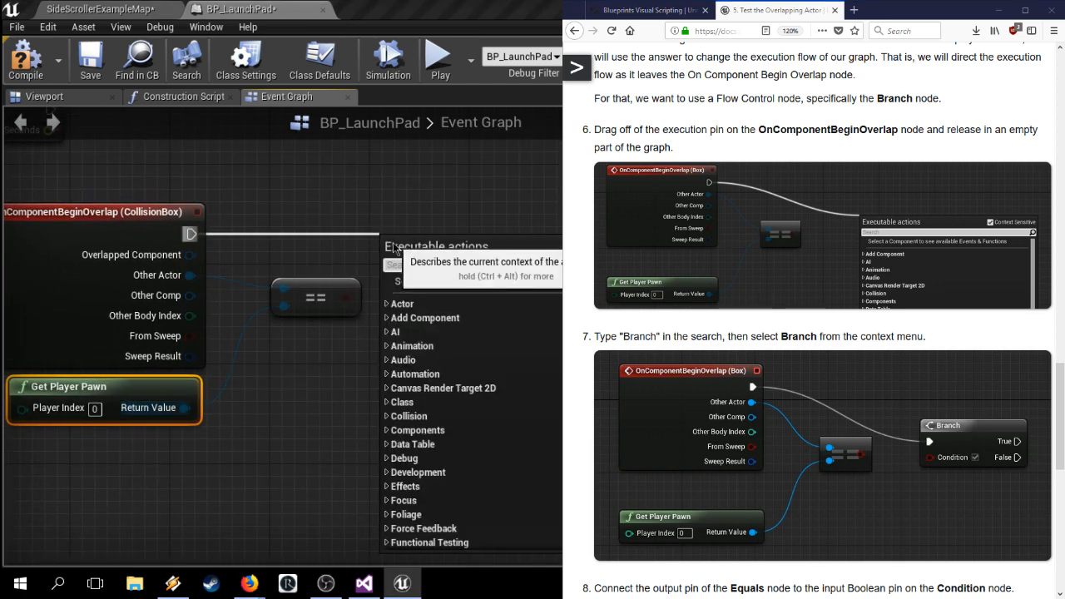
right_drag(387, 220, 277, 218)
drag(71, 237, 251, 232)
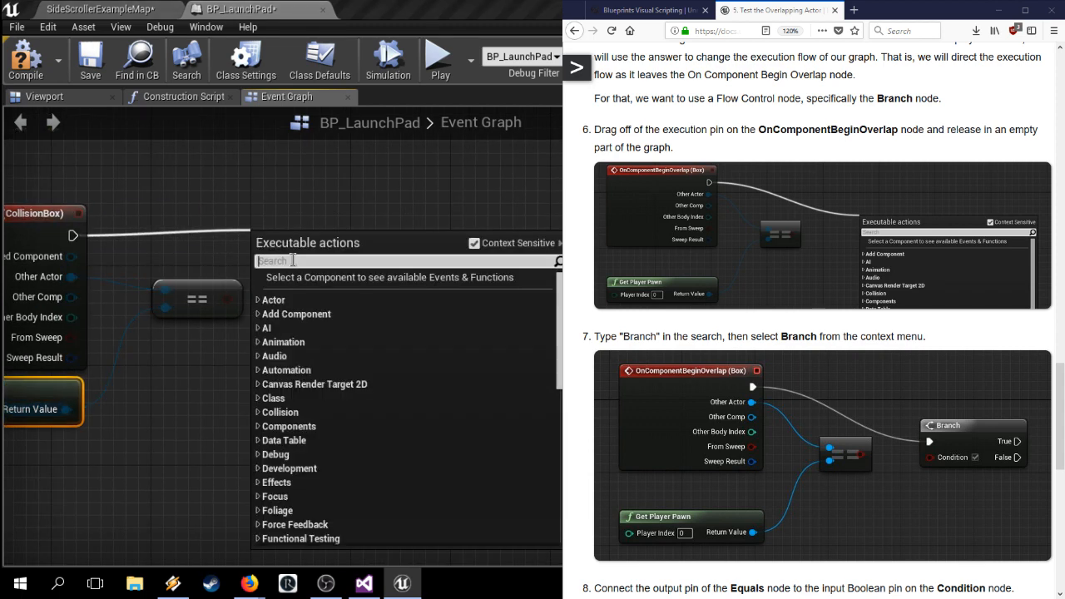
scroll(822, 333, down, 4)
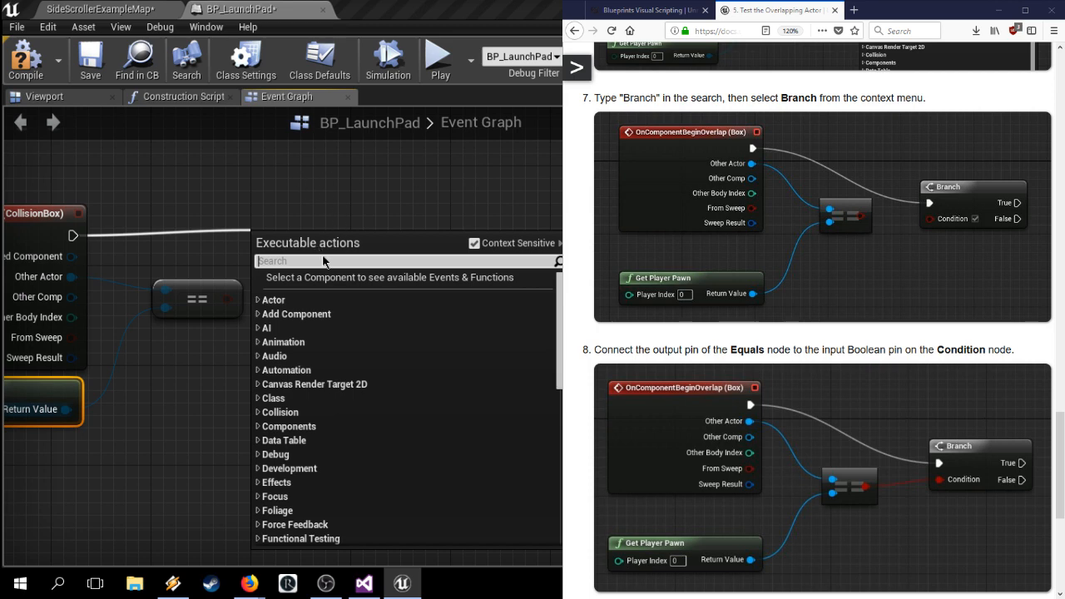
text(branch)
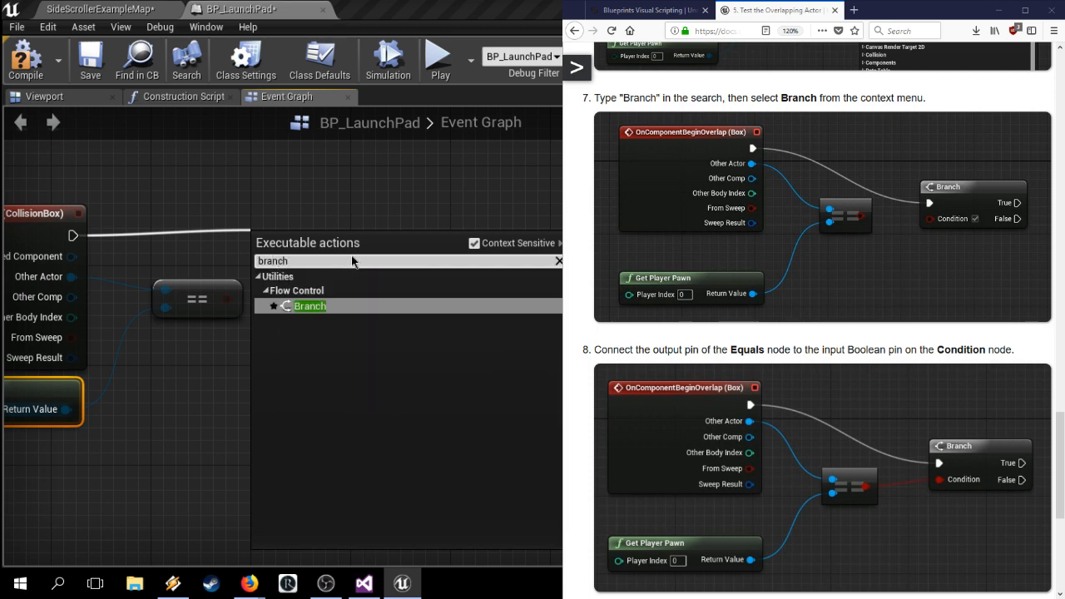
click(329, 309)
drag(336, 253, 347, 226)
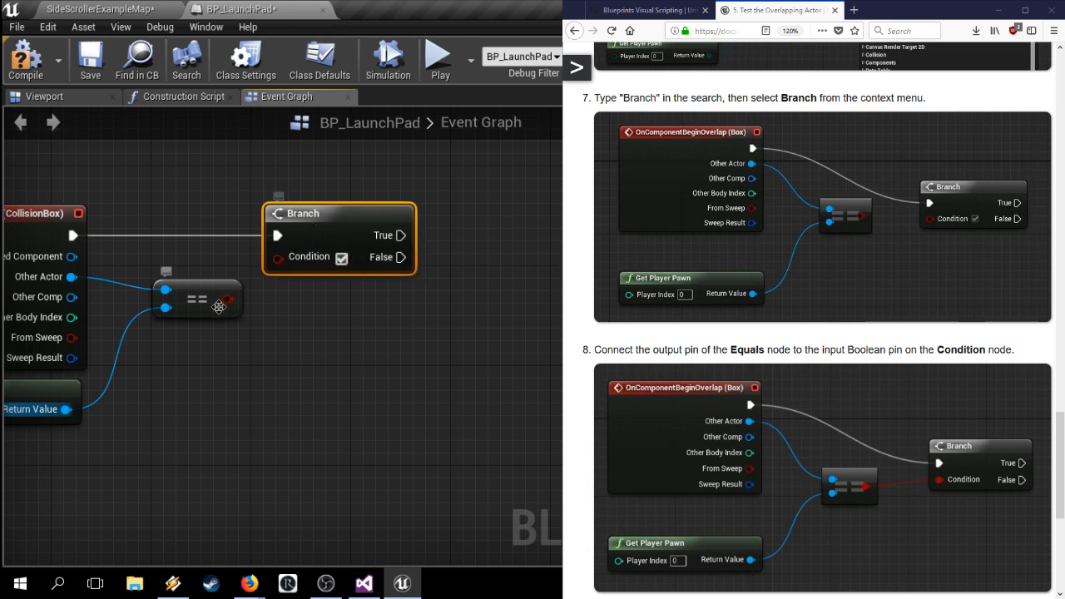
Step: Arrange the Equal node level with Other Actor and the Branch node beyond it, and connect the Equal output to the Branch's Condition
drag(220, 309, 221, 285)
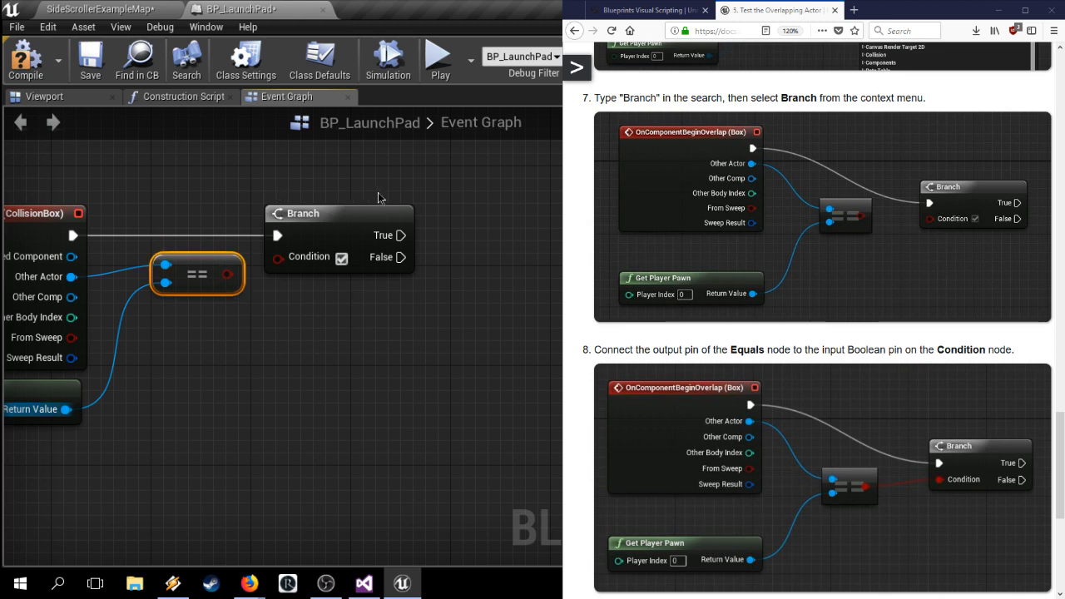
drag(374, 210, 439, 247)
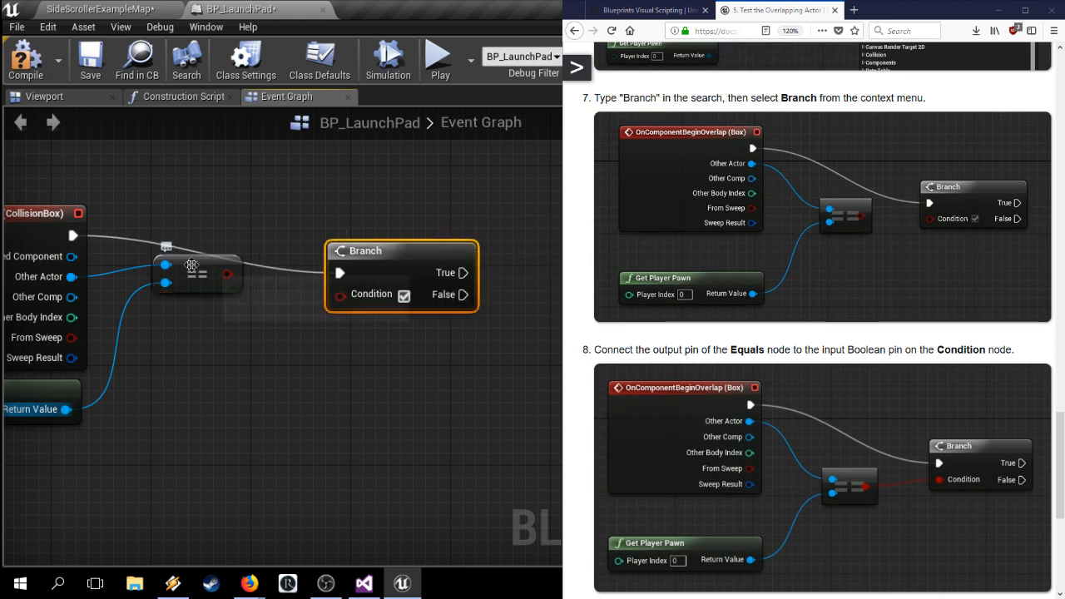
mouse_move(189, 270)
mouse_down()
mouse_move(202, 284)
mouse_move(192, 284)
mouse_up()
drag(366, 260, 339, 247)
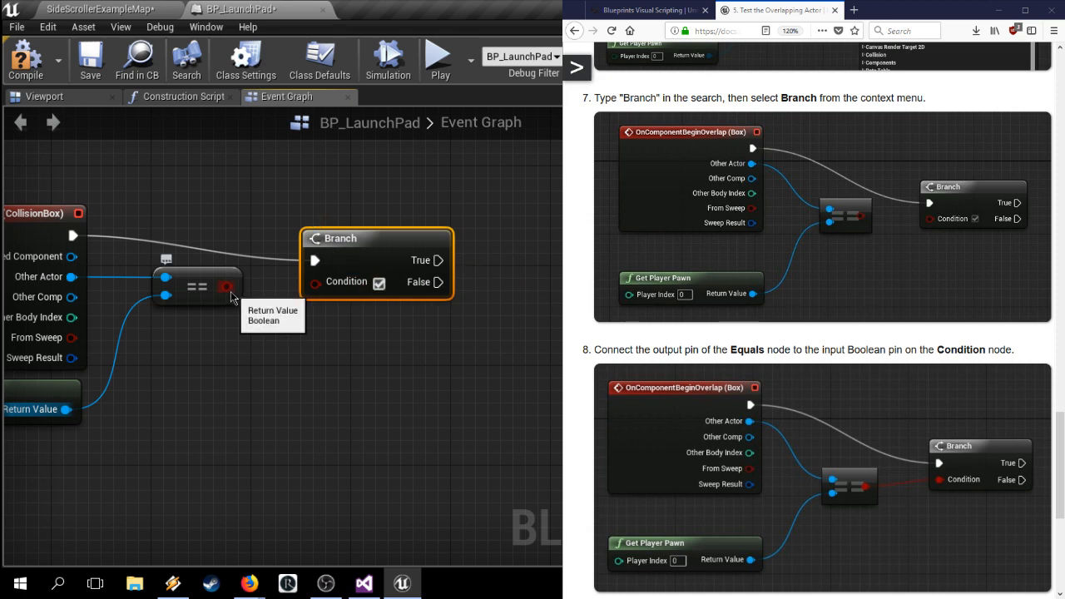
drag(227, 287, 318, 289)
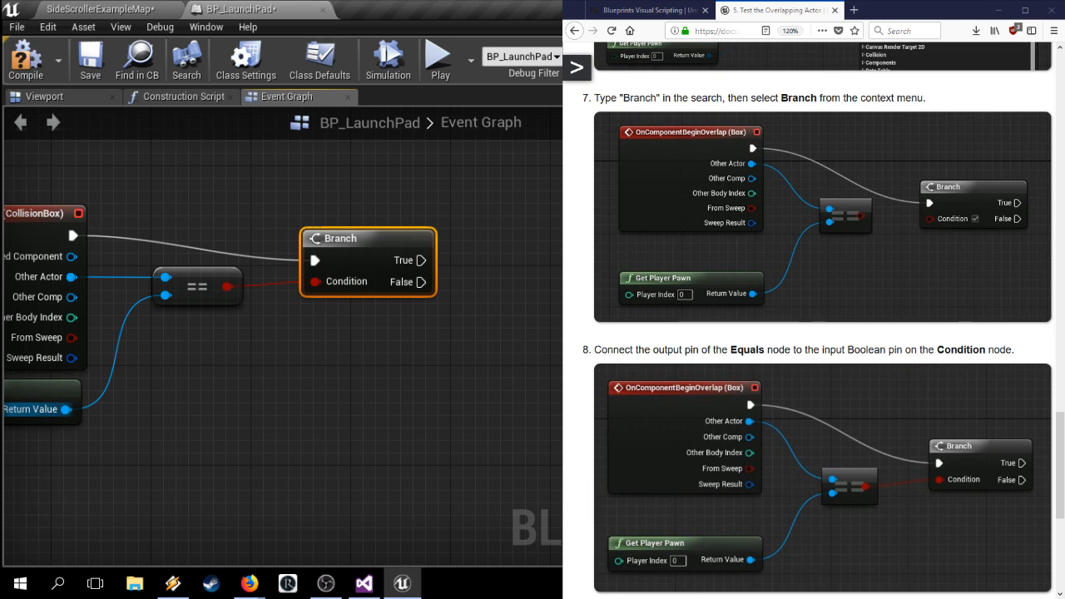
Step: Read the end of the guide's page 5 and open page 6, Launch Your Character
scroll(807, 333, down, 1)
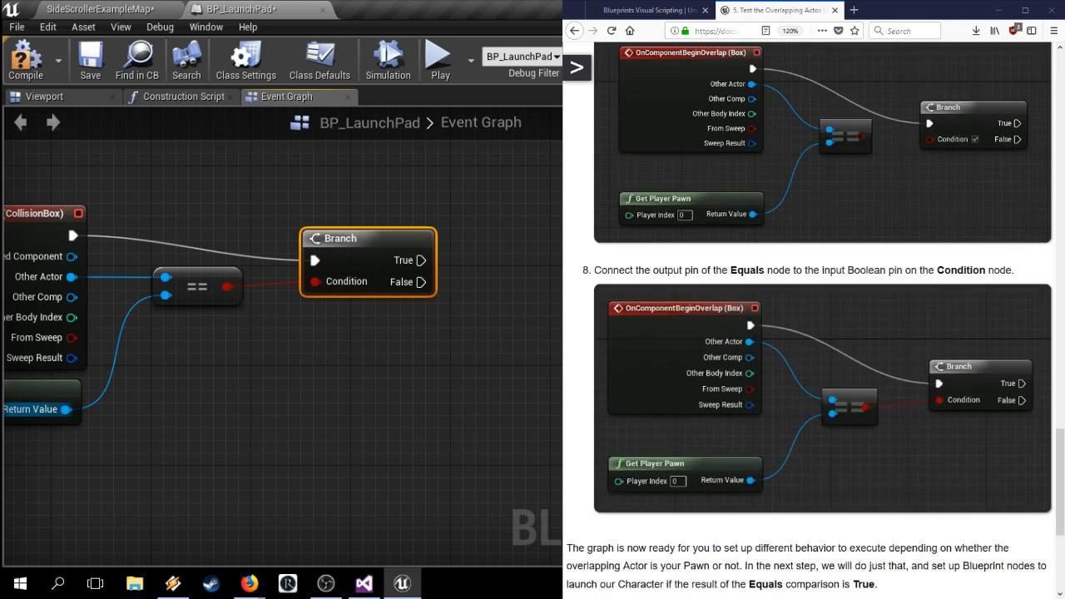
scroll(807, 333, up, 2)
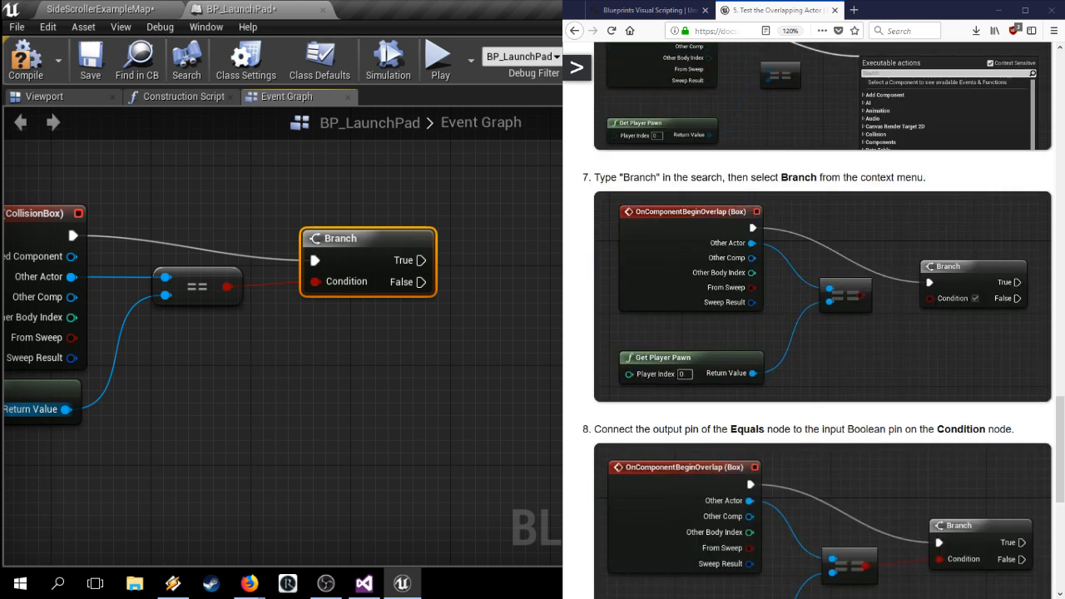
scroll(807, 333, down, 5)
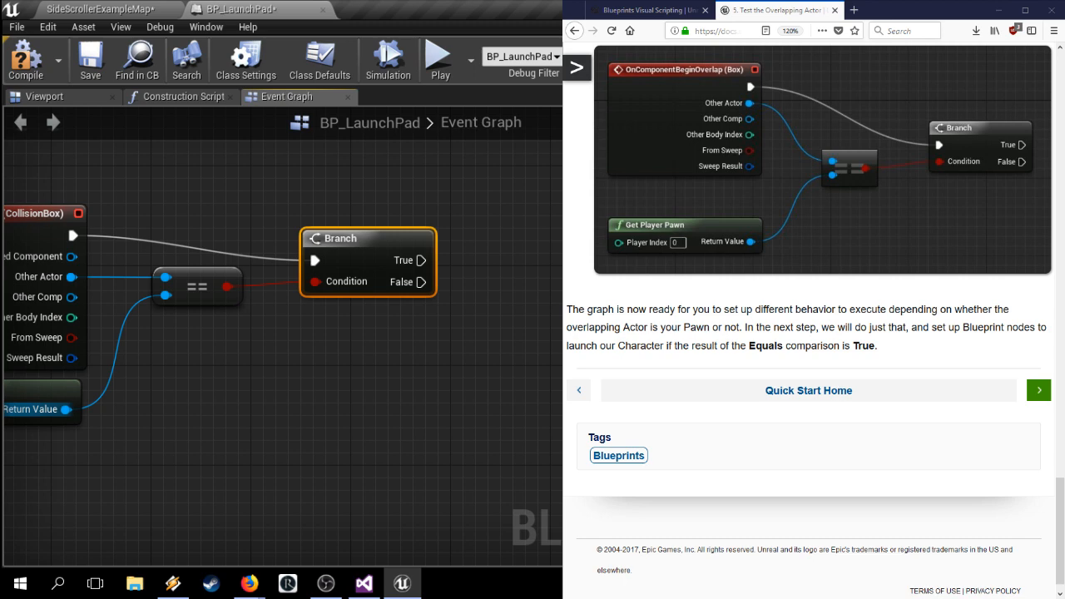
click(1039, 390)
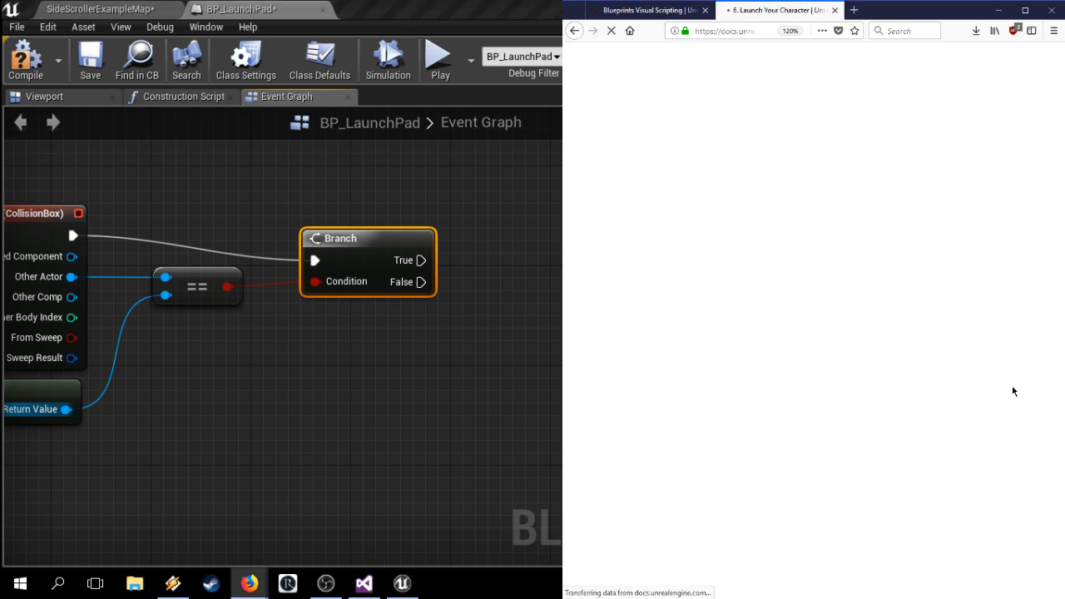
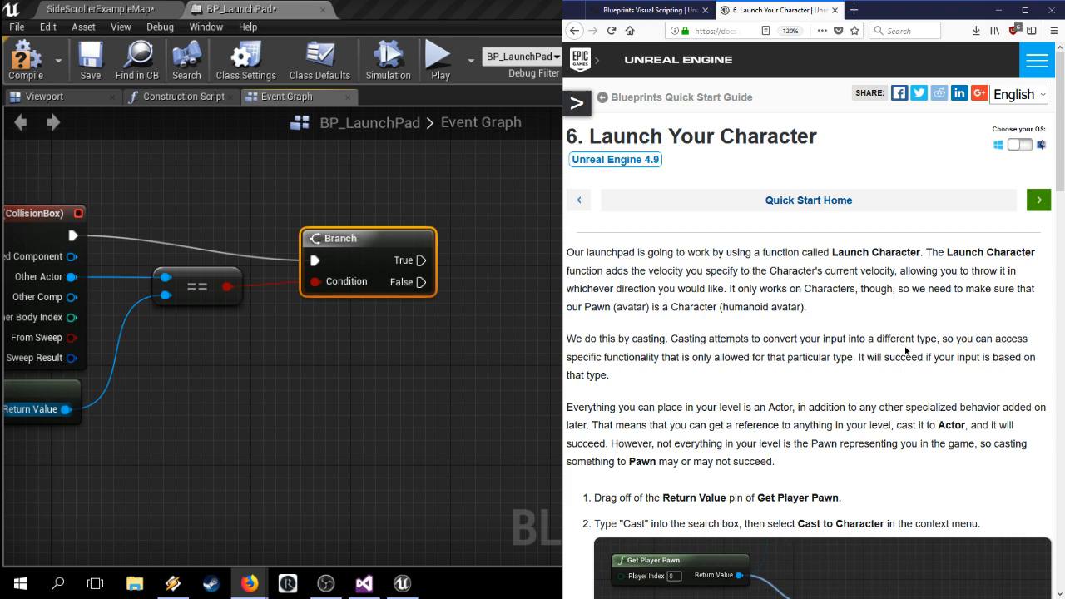
Step: Following steps 1 and 2 of page 6, add a Cast To Character node connected to the Return Value of Get Player Pawn
scroll(713, 351, down, 3)
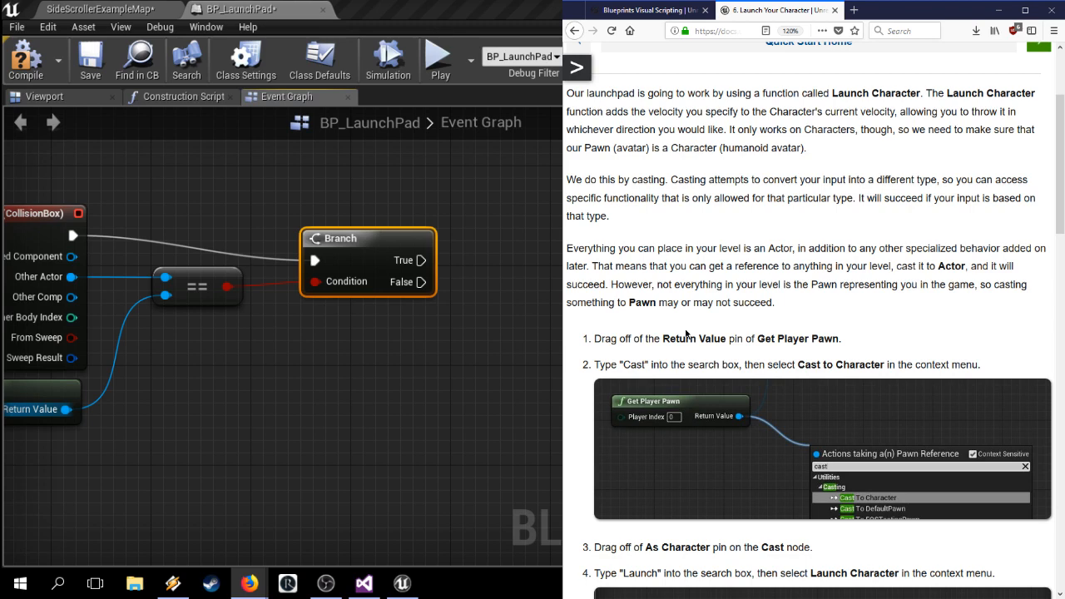
scroll(759, 304, down, 3)
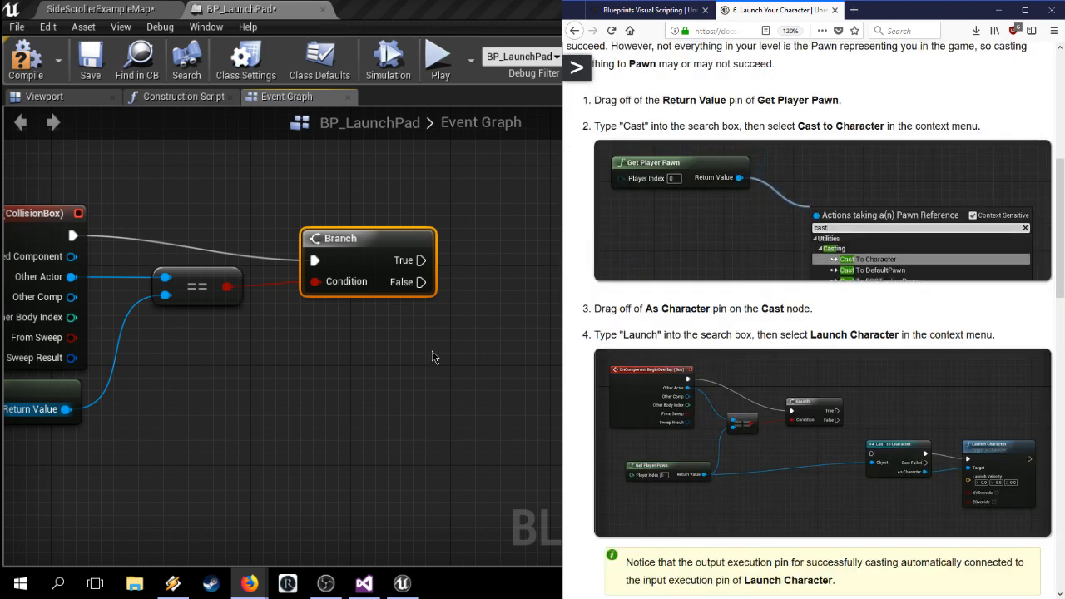
right_drag(360, 384, 512, 380)
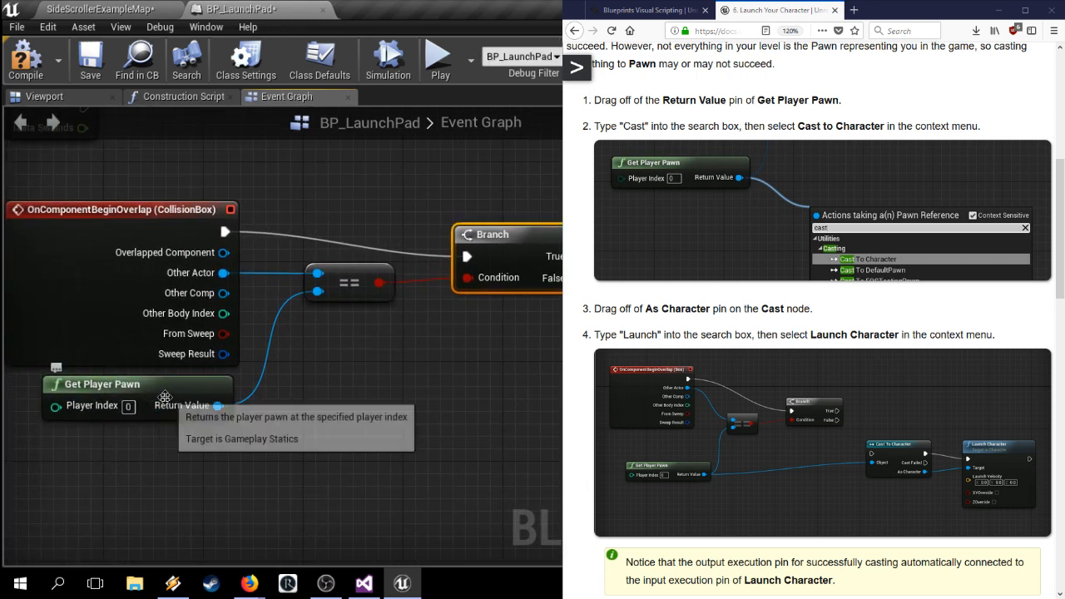
drag(217, 405, 297, 350)
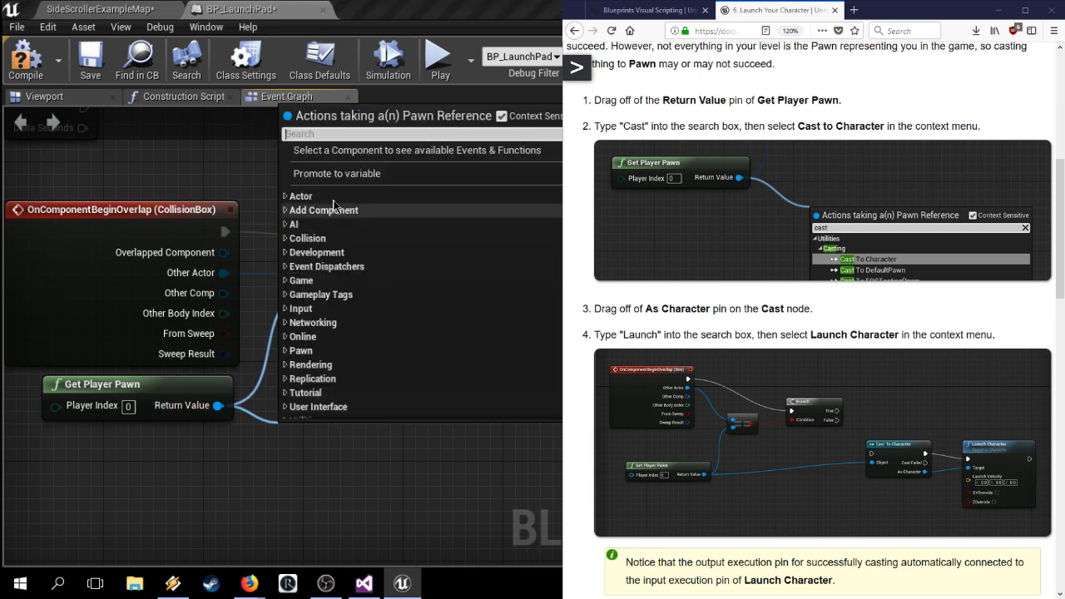
text(cast)
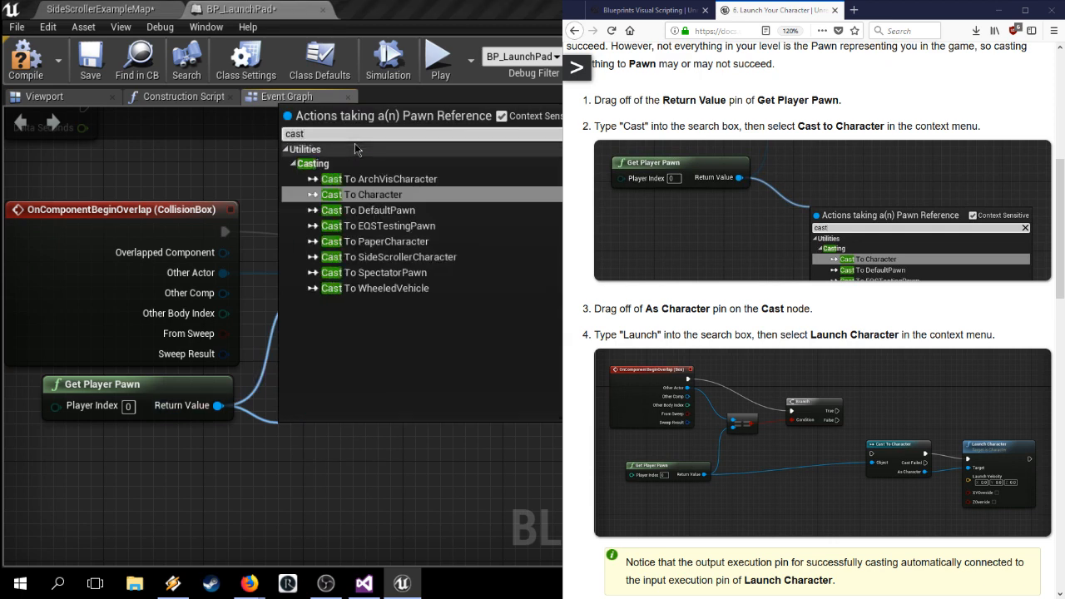
click(375, 196)
drag(358, 434, 381, 416)
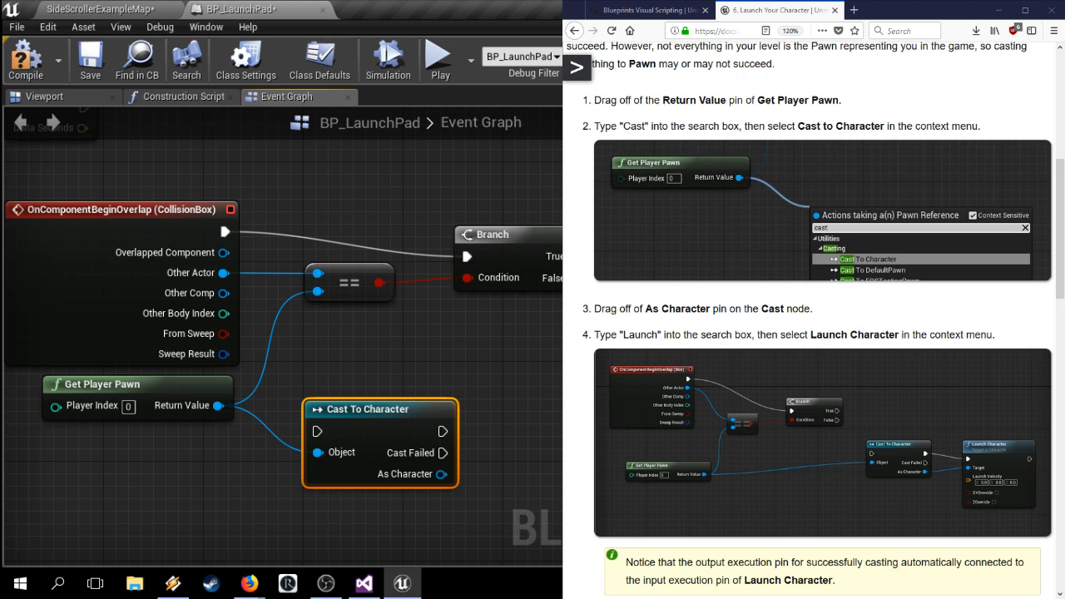
Step: Read guide steps 3 to 6 of page 6 on adding and wiring the Launch Character node
scroll(823, 332, down, 3)
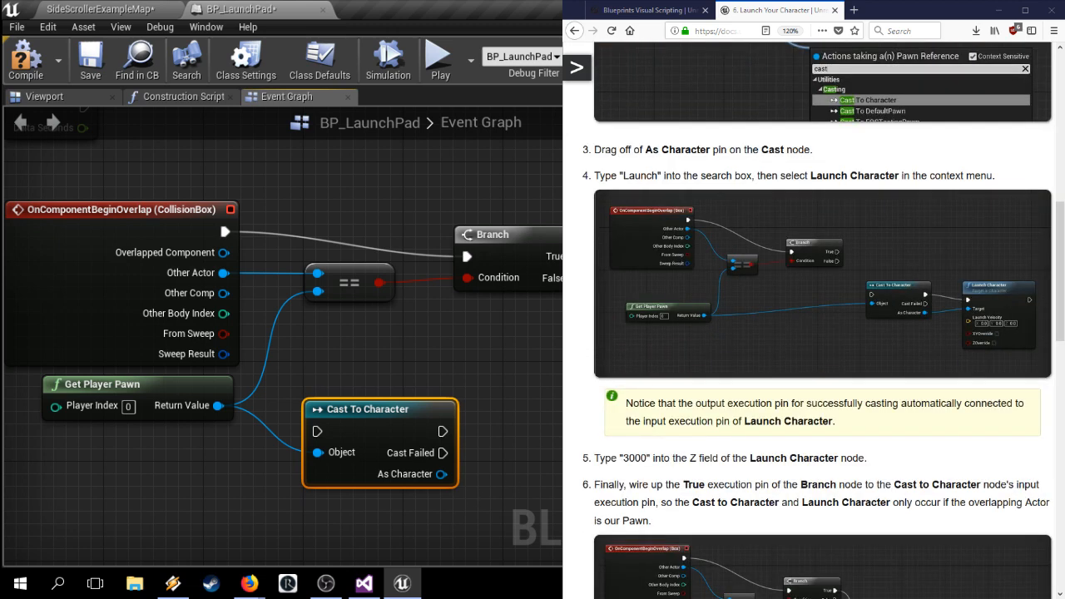
scroll(824, 332, down, 1)
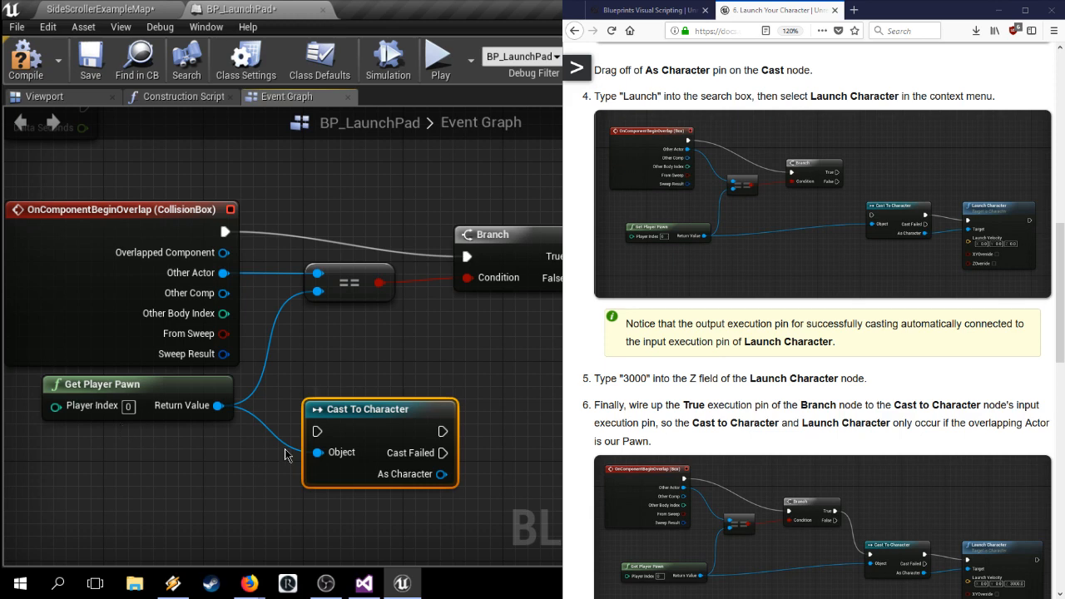
drag(289, 450, 317, 452)
right_drag(500, 389, 197, 381)
right_click(196, 380)
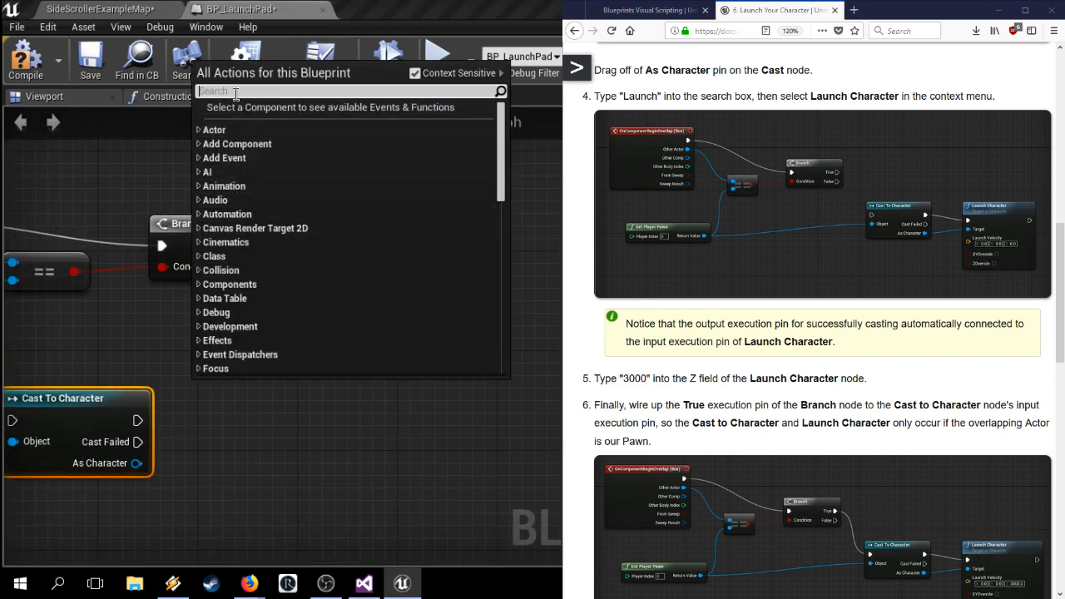
text(launch)
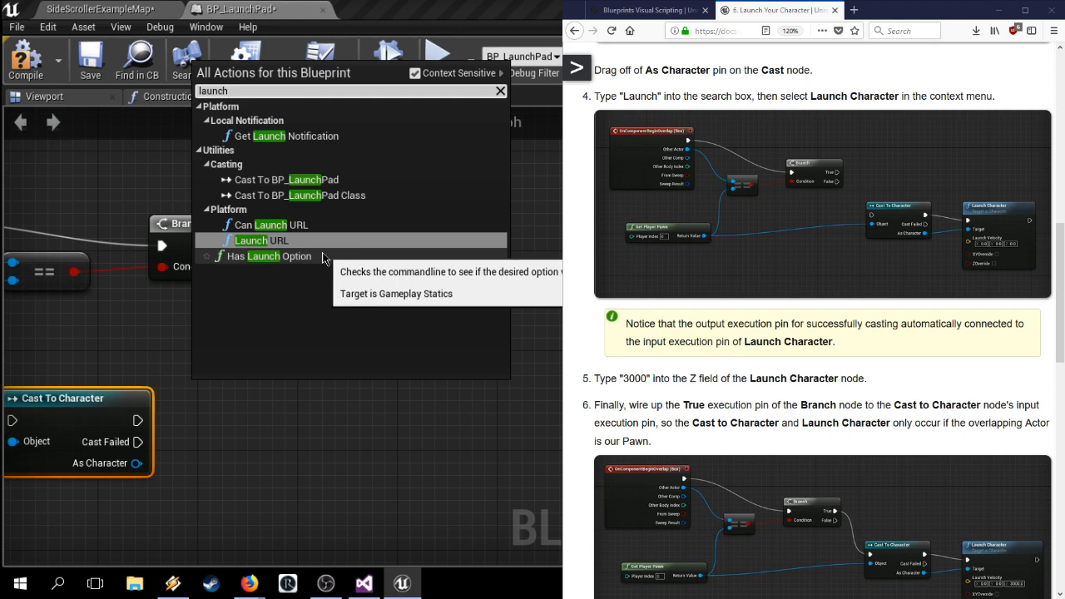
key(Escape)
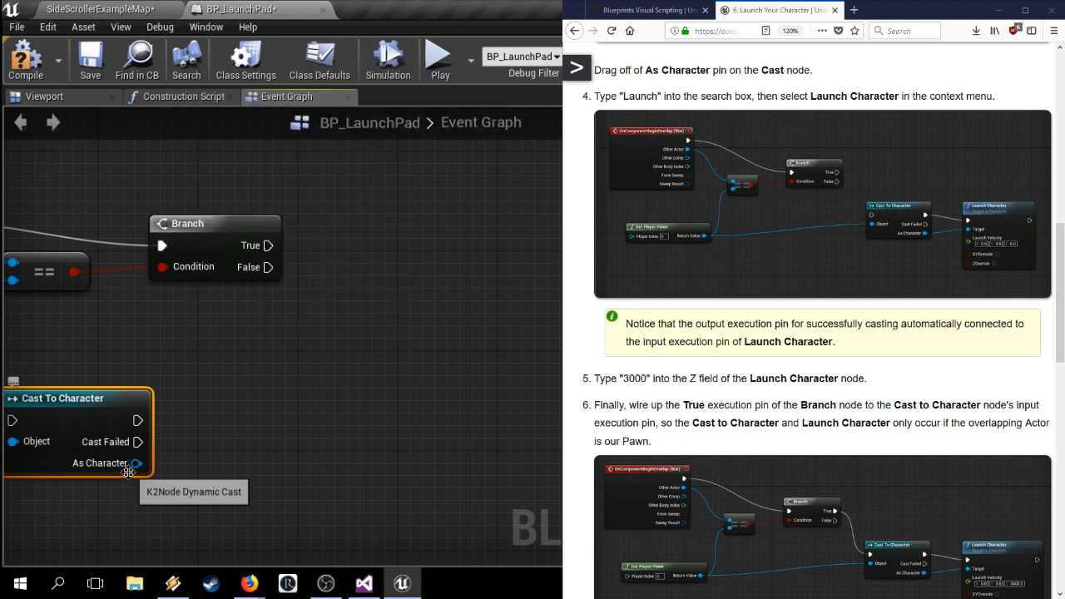
Step: Add a Launch Character node from the As Character pin of Cast To Character and place it level beside the Cast node
drag(138, 463, 258, 437)
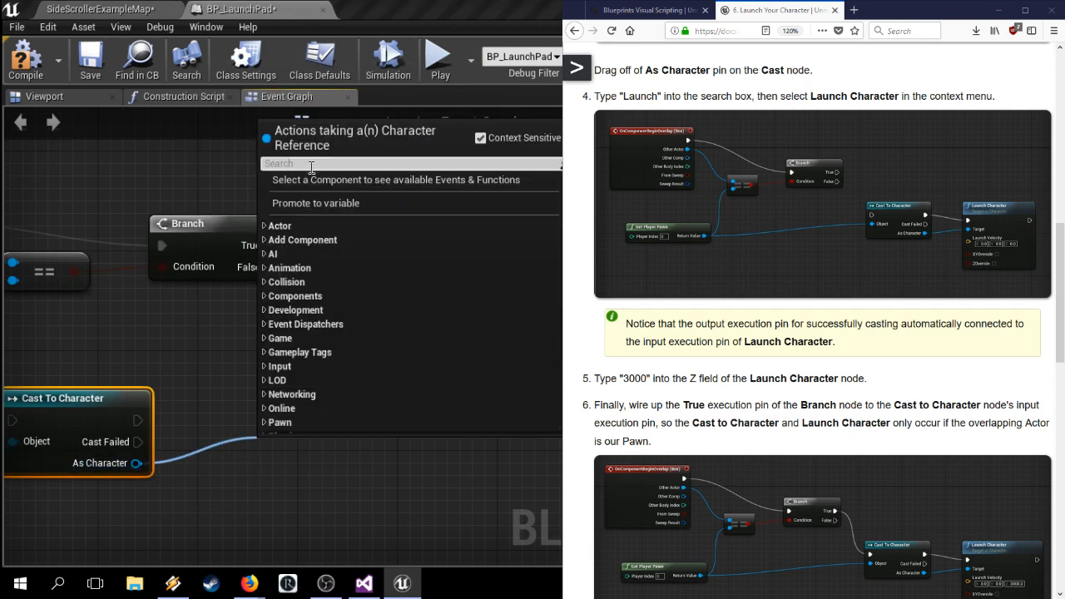
text(launch)
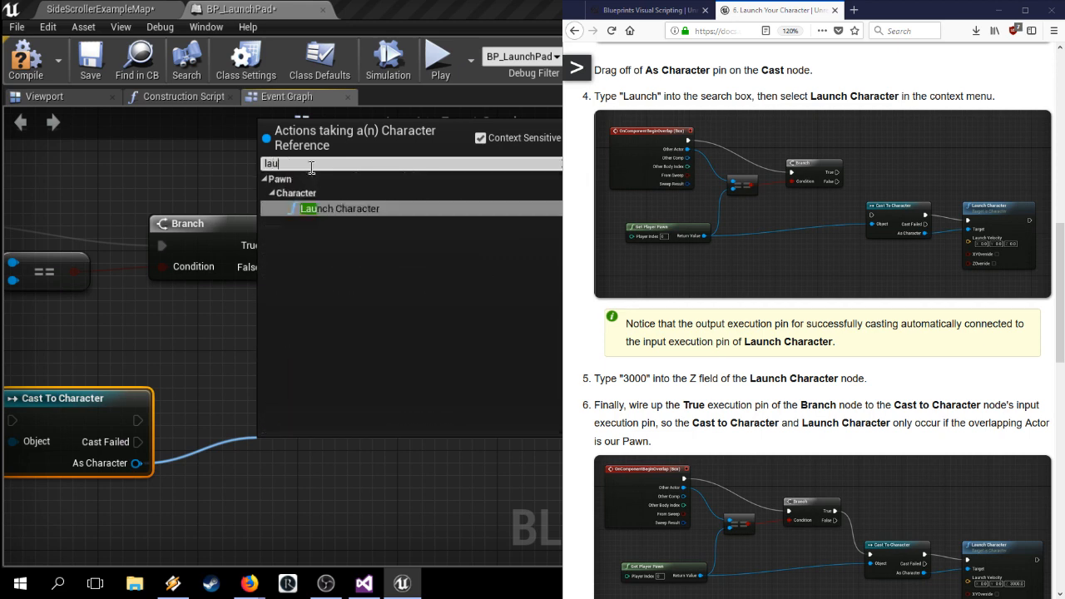
click(345, 209)
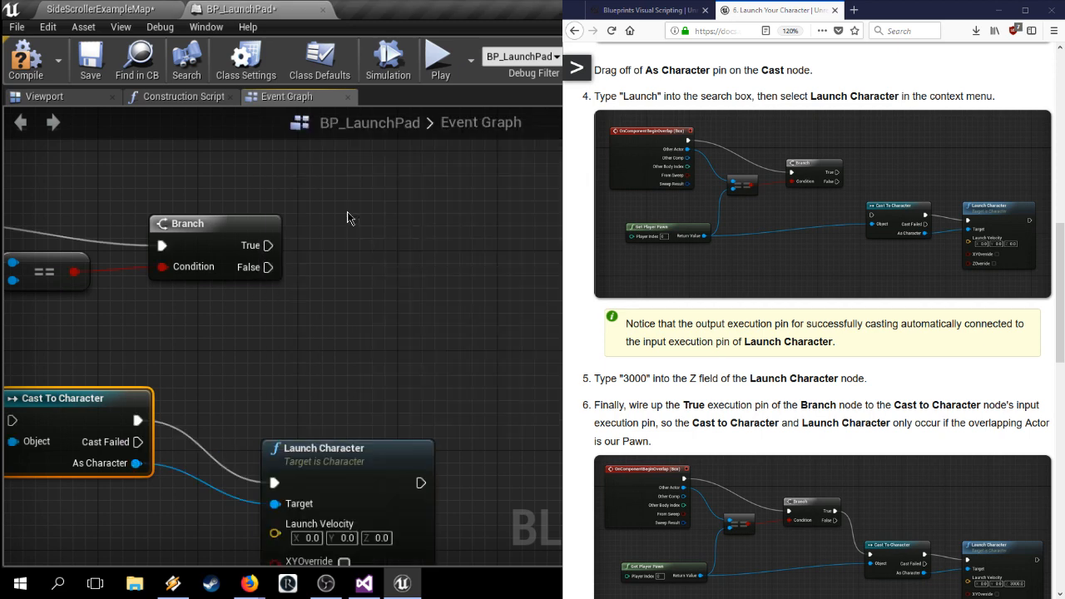
drag(339, 397, 271, 418)
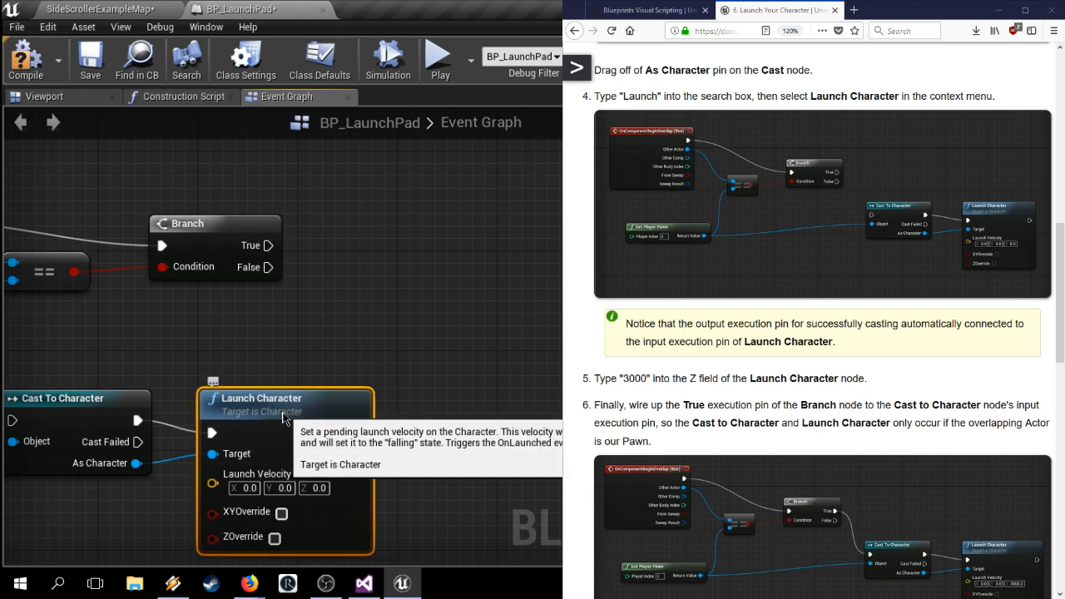
Step: Following guide step 5, set the Z Launch Velocity of the Launch Character node to 3000
right_drag(363, 326, 329, 243)
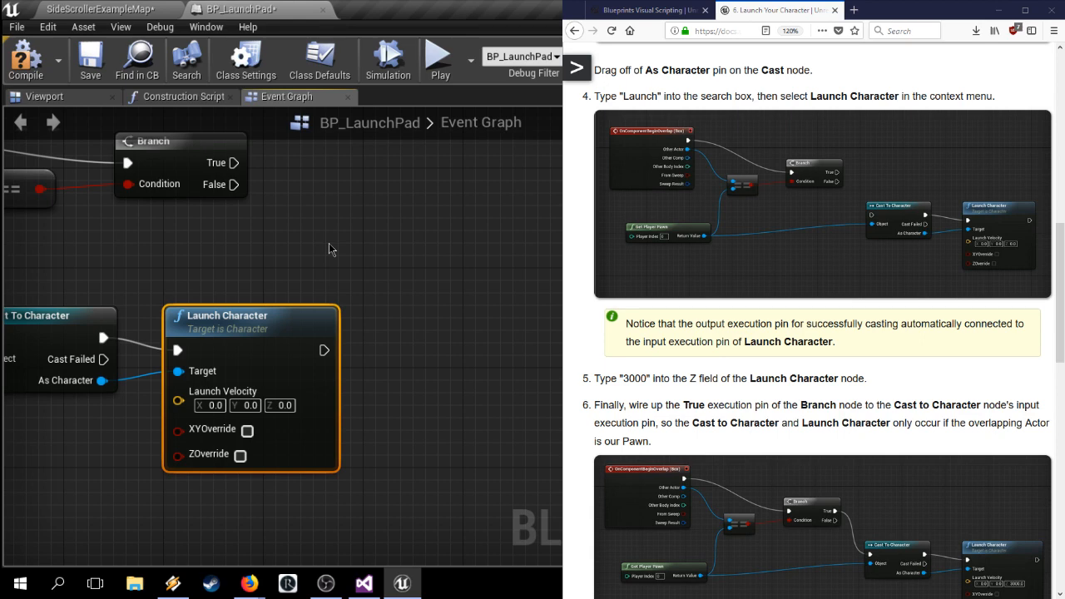
scroll(823, 333, down, 3)
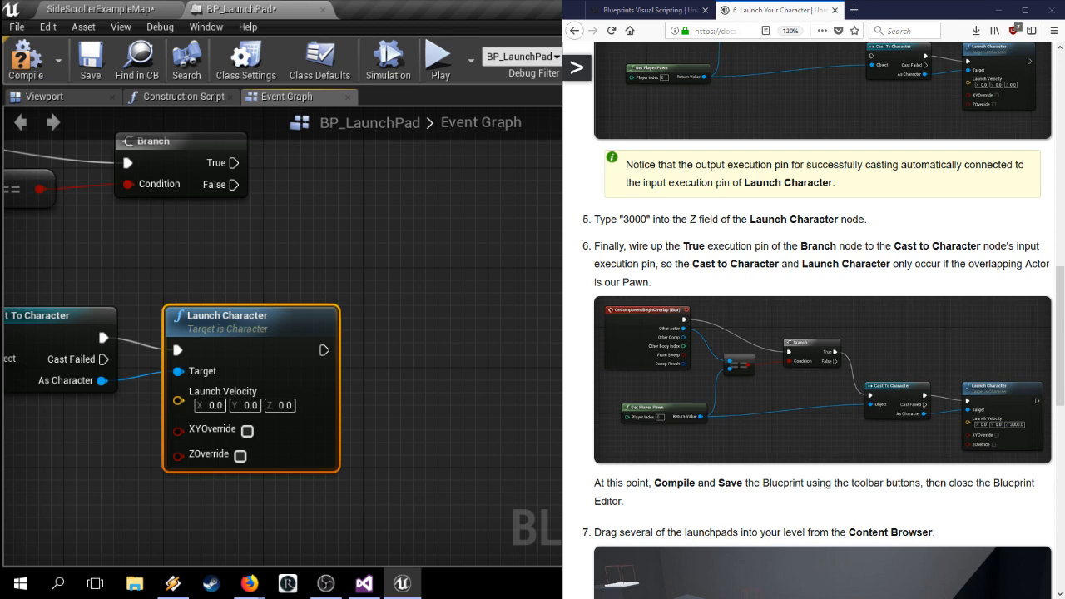
scroll(823, 333, up, 2)
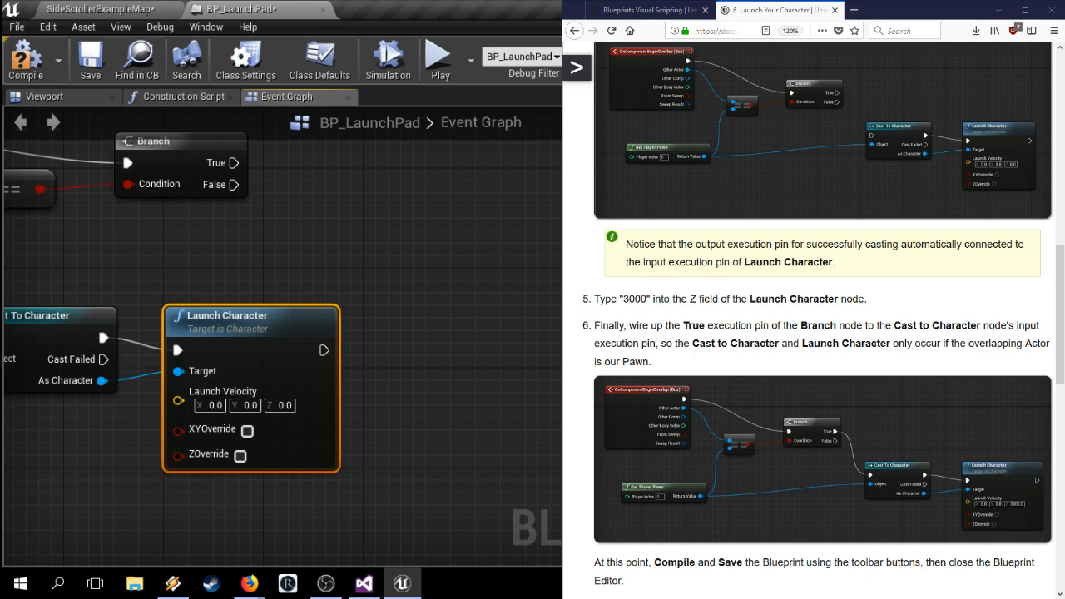
scroll(822, 333, down, 3)
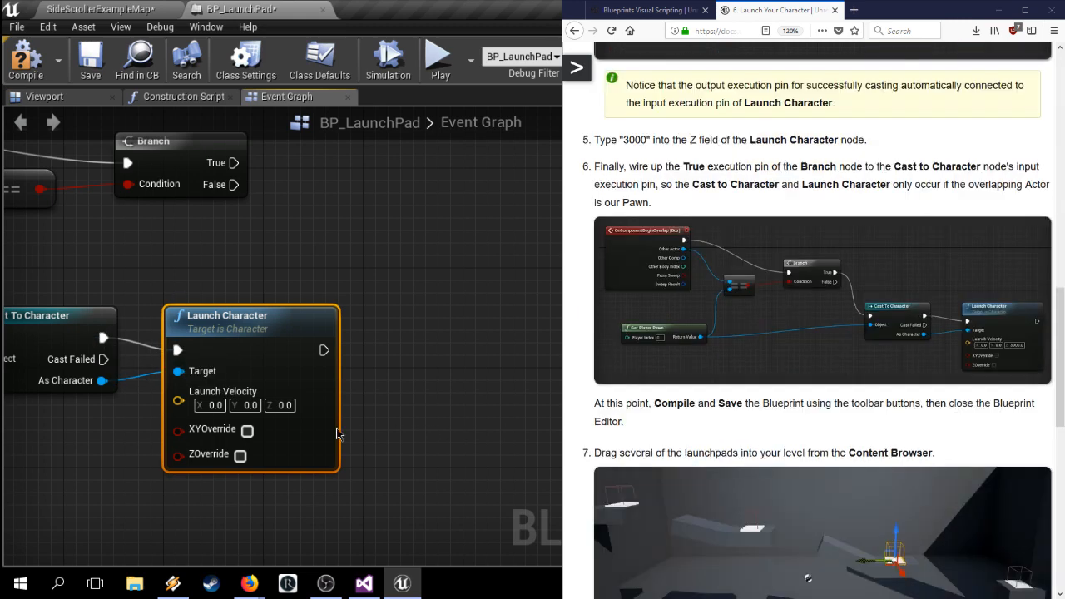
click(291, 405)
text(3000)
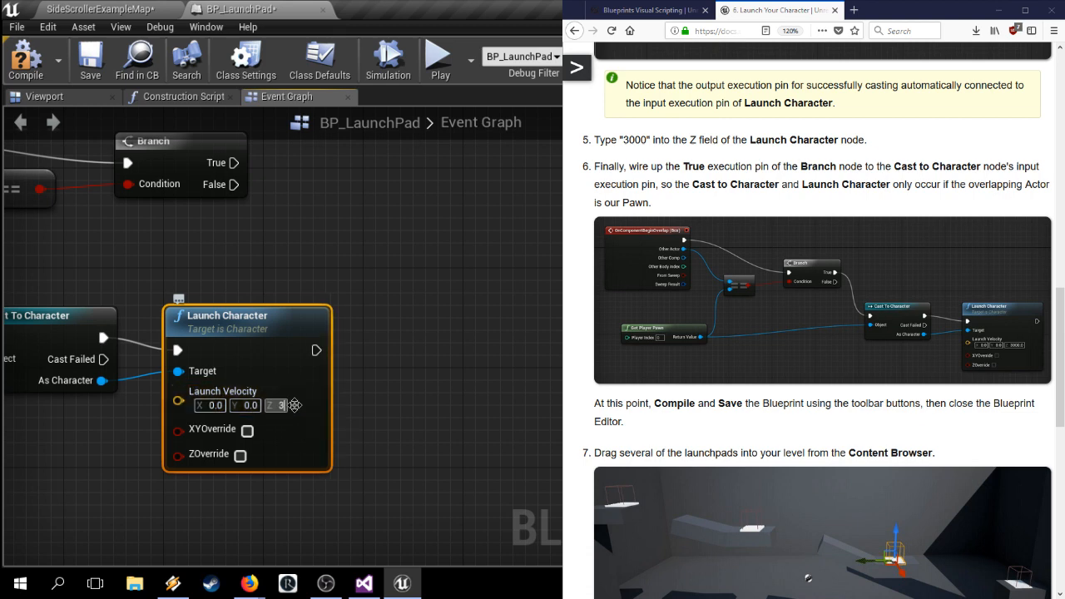
key(Return)
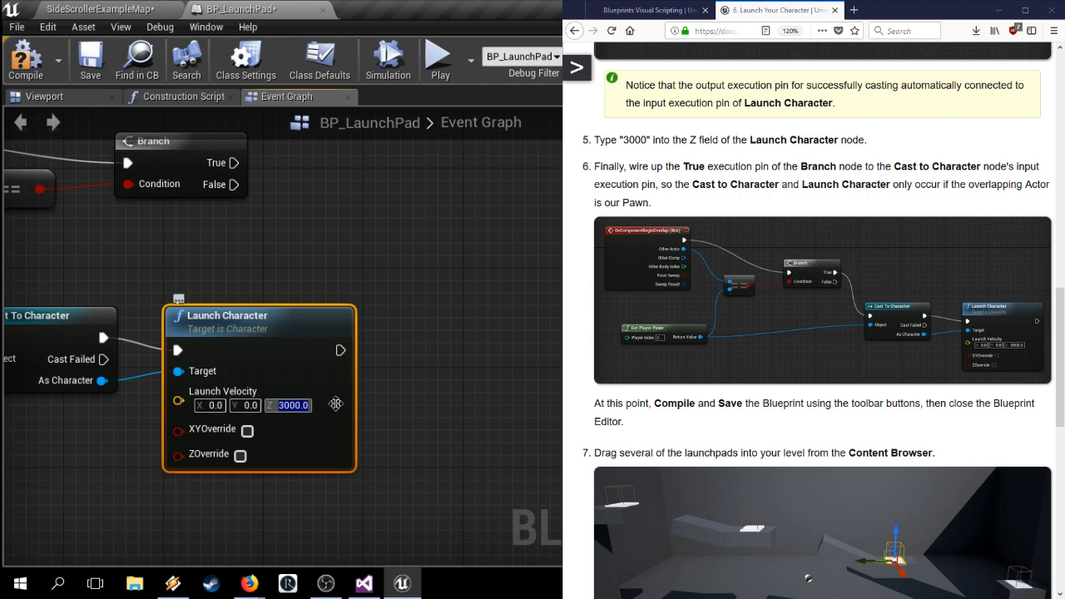
Step: Connect the Branch's True pin to Cast To Character's execution input, and move the Cast To Character and Launch Character nodes beyond the Branch
right_drag(153, 279, 399, 336)
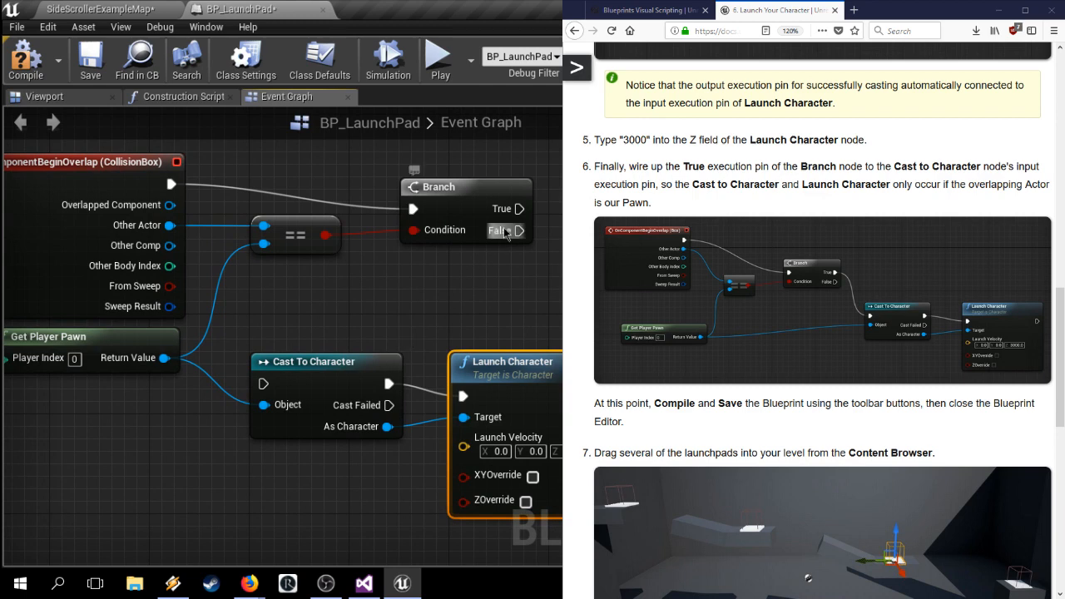
drag(517, 208, 263, 384)
right_drag(474, 302, 261, 271)
drag(549, 504, 47, 292)
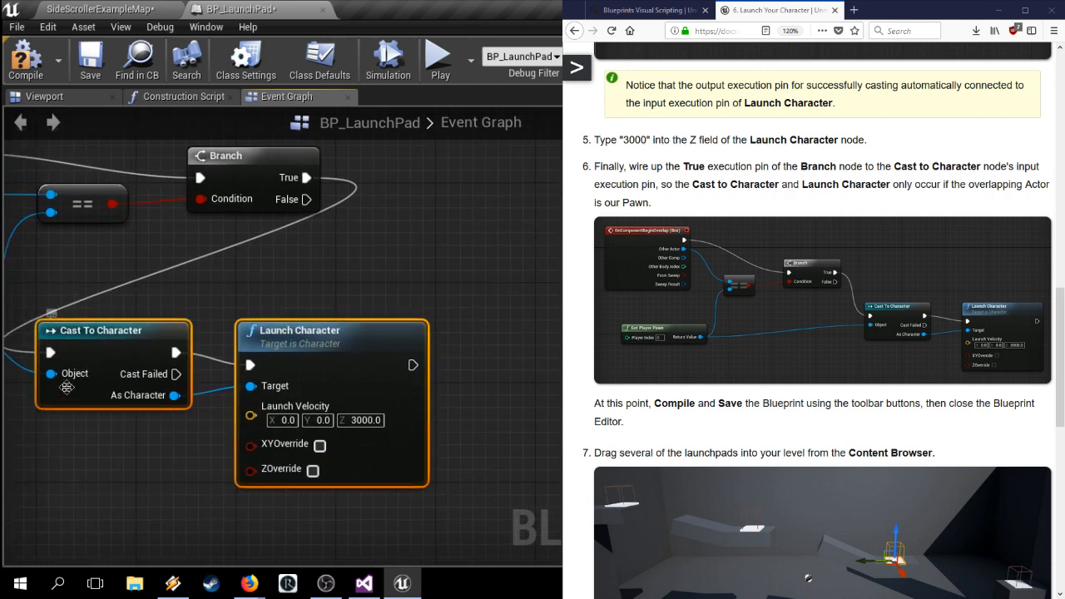
drag(112, 353, 441, 323)
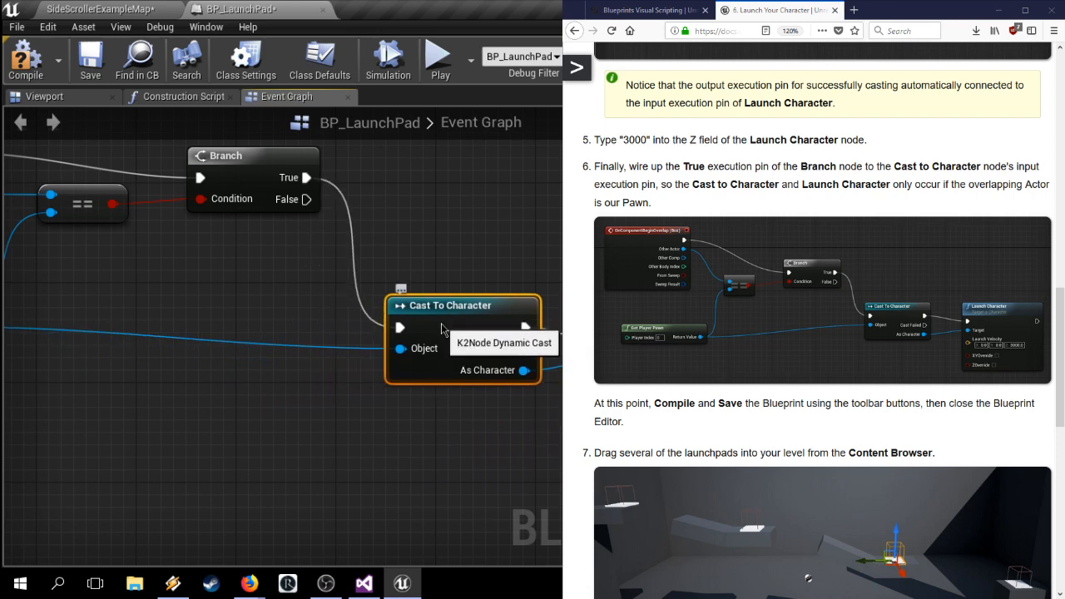
right_drag(346, 511, 270, 479)
scroll(270, 479, down, 2)
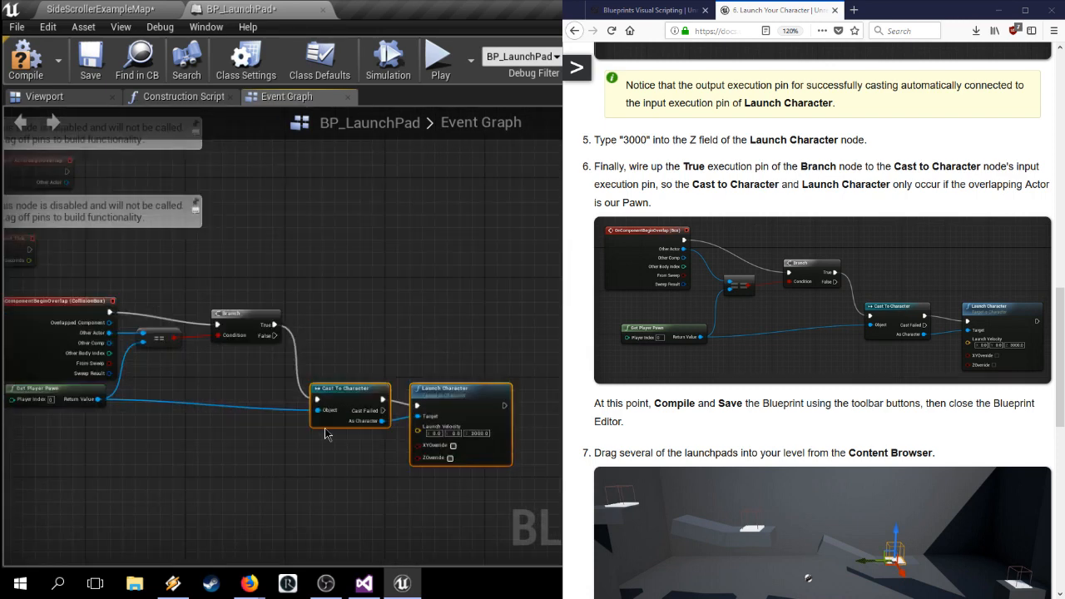
drag(345, 399, 342, 387)
click(323, 484)
scroll(245, 471, up, 5)
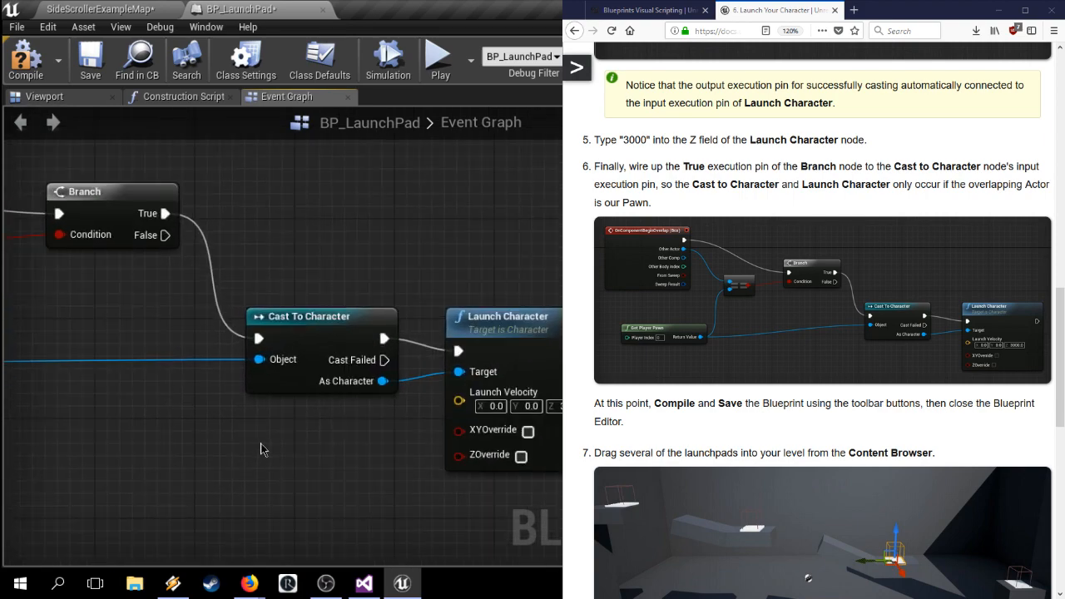
right_drag(259, 449, 46, 430)
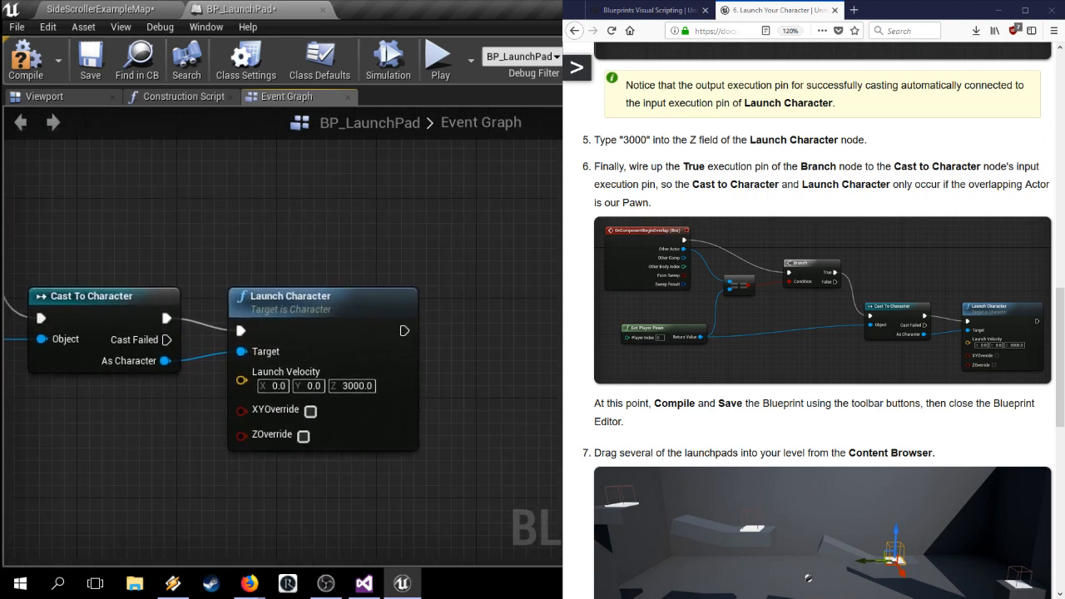
Step: Compile and save the BP_LaunchPad Blueprint, and bring up guide steps 7 and 8
scroll(823, 333, down, 3)
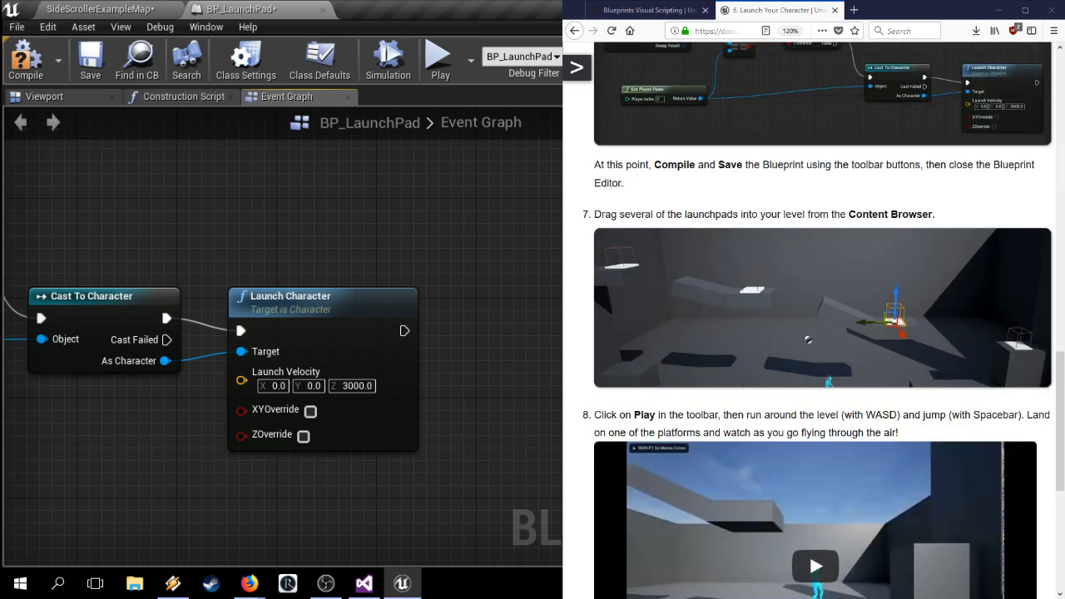
click(25, 60)
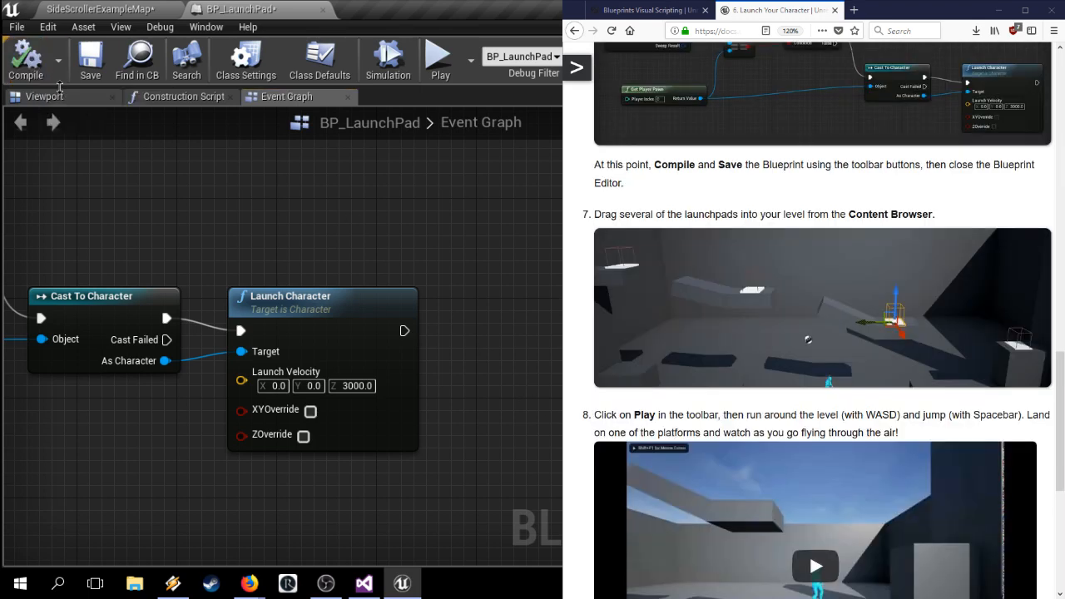
click(100, 75)
scroll(822, 332, down, 1)
scroll(815, 320, down, 1)
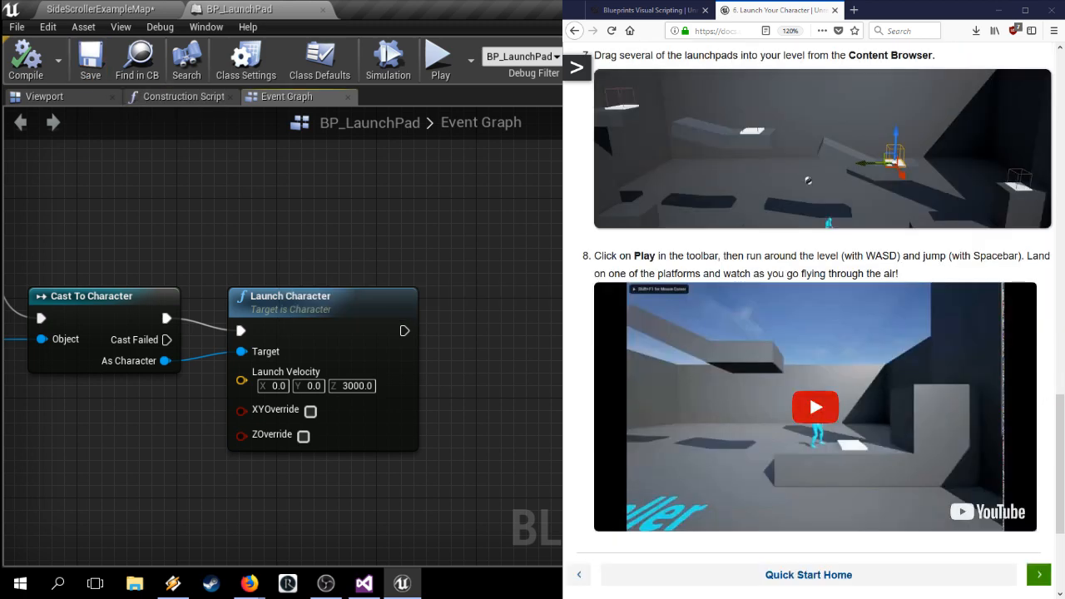
Step: Return to the SideScrollerExampleMap level and place a BP_LaunchPad on the low block near the character
click(83, 8)
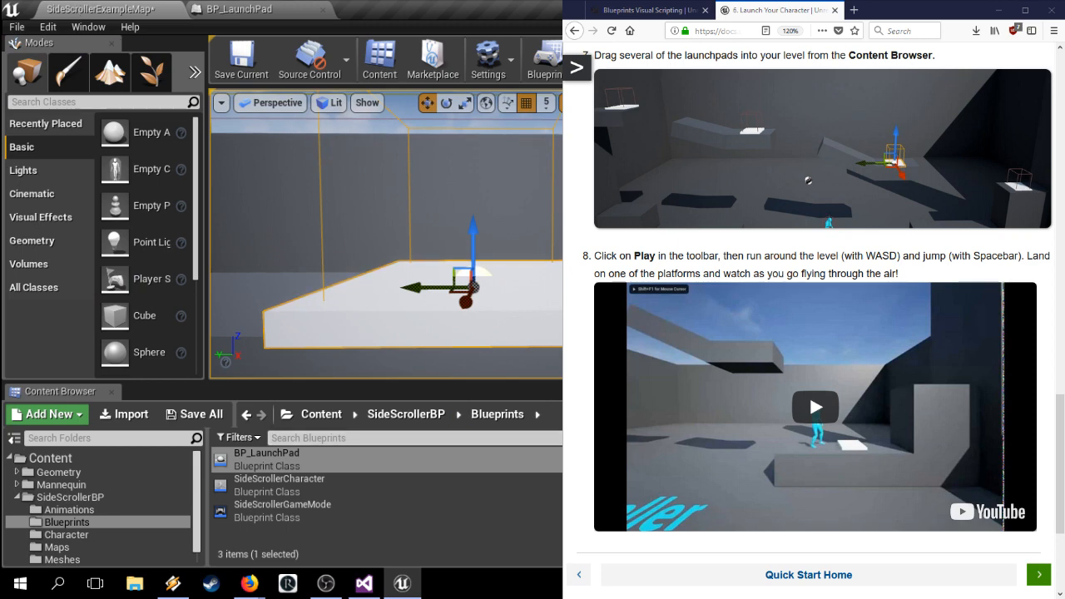
right_drag(385, 233, 335, 247)
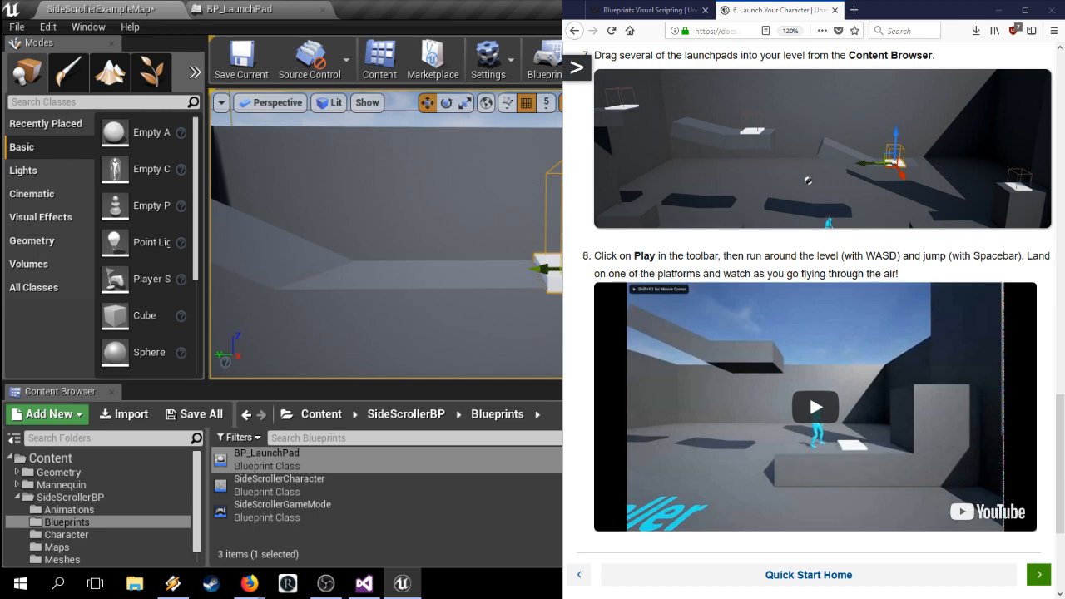
drag(386, 233, 366, 293)
right_drag(386, 233, 492, 321)
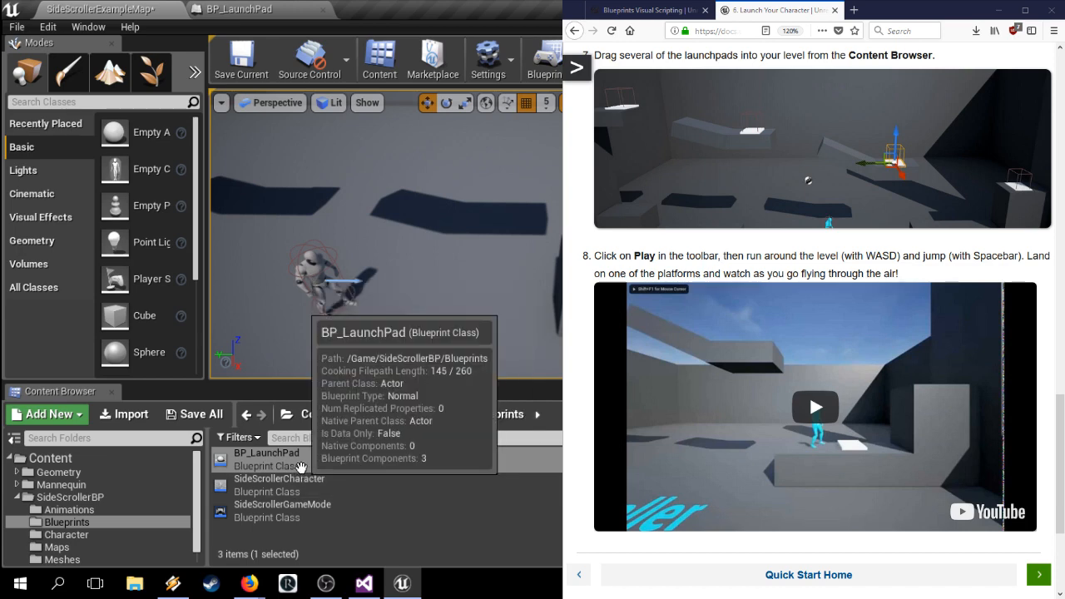
click(342, 467)
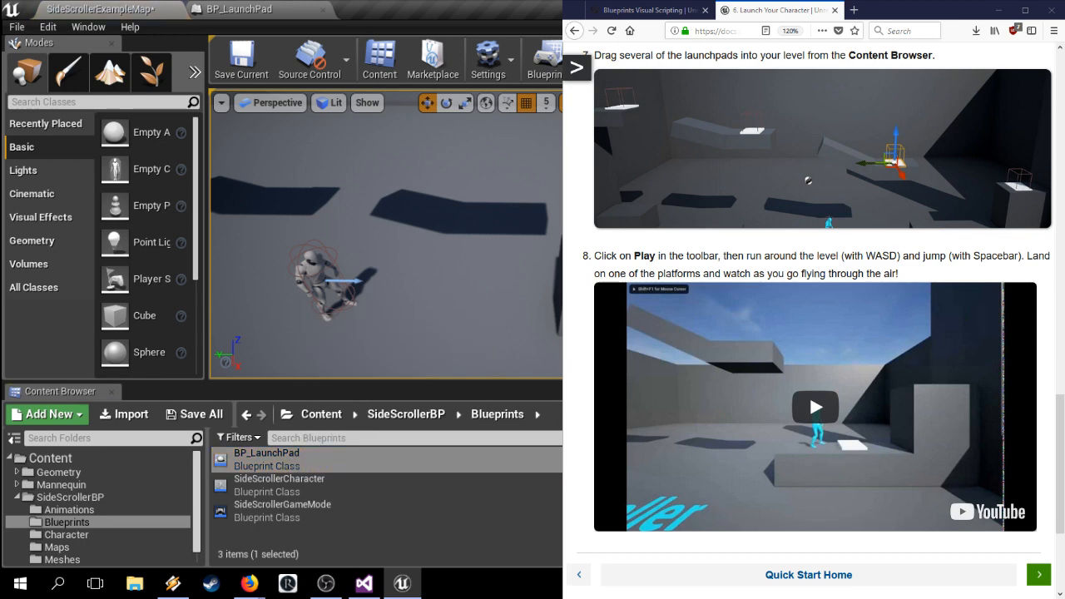
right_drag(386, 234, 449, 137)
key(s)
drag(379, 468, 551, 330)
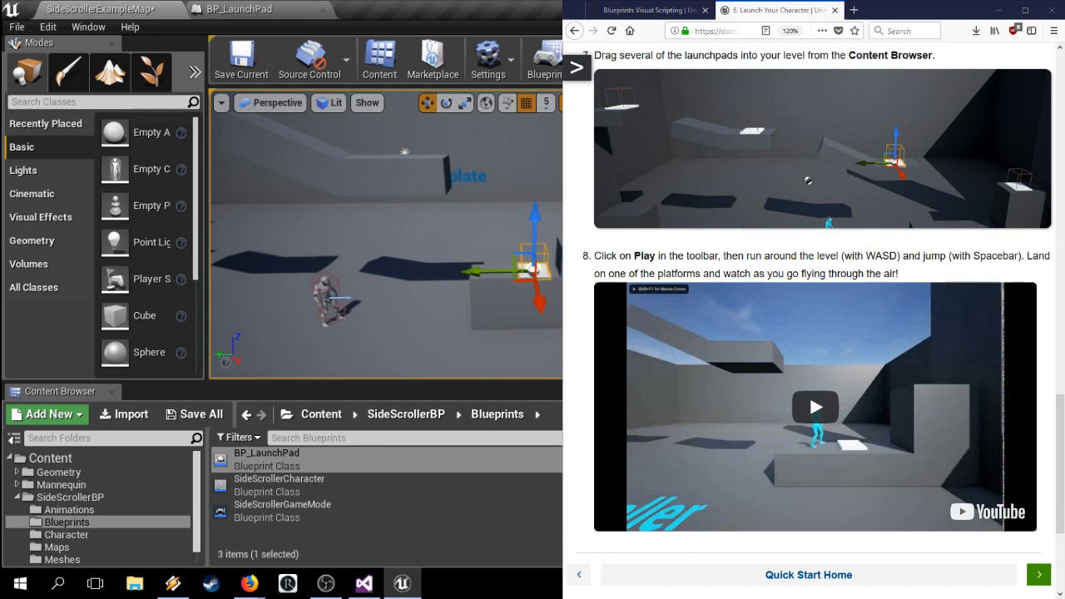
Step: Place another BP_LaunchPad on a raised block past the floating platform and adjust its rotation using local transform axes
right_drag(386, 233, 349, 208)
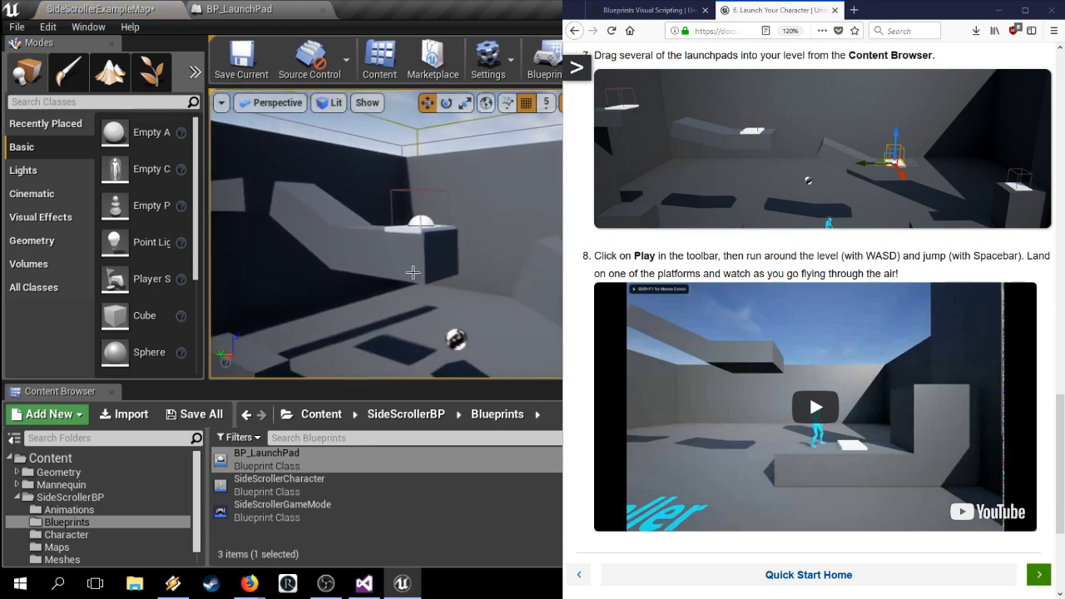
drag(268, 457, 582, 258)
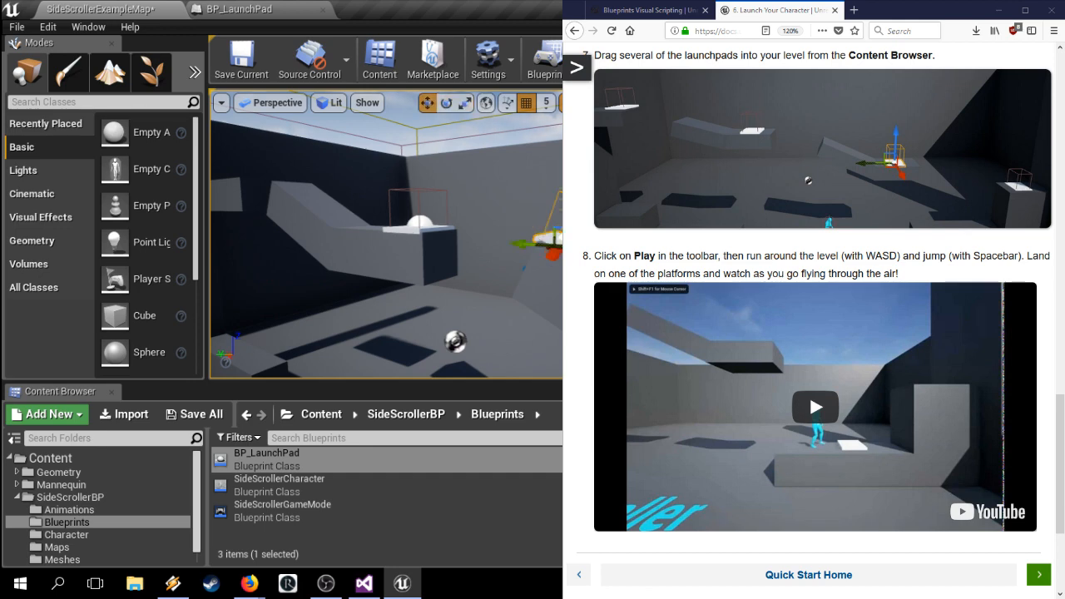
right_drag(386, 250, 441, 274)
click(487, 105)
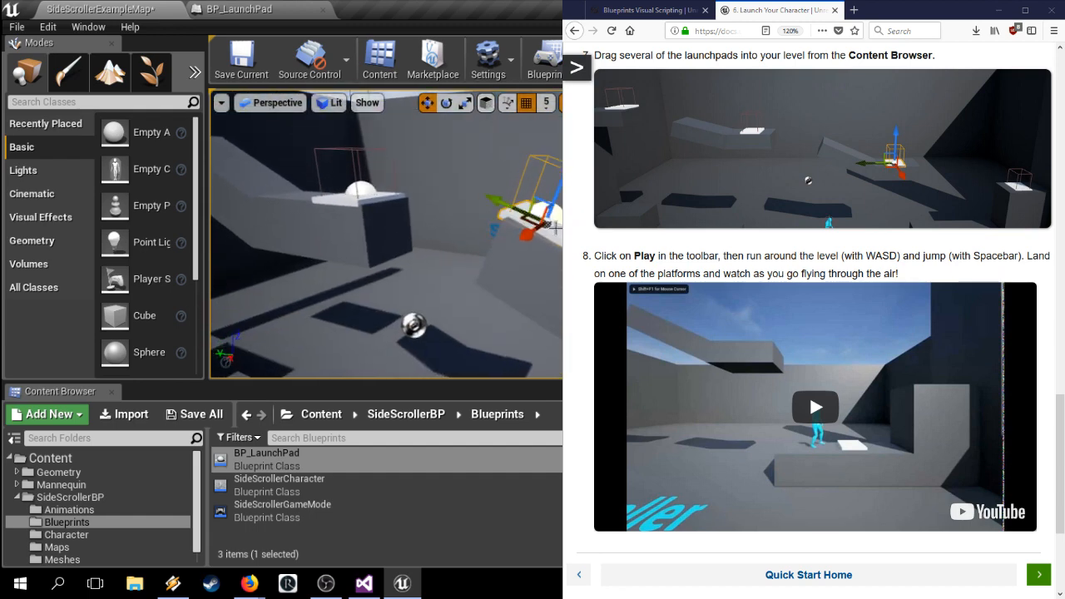
drag(504, 200, 507, 203)
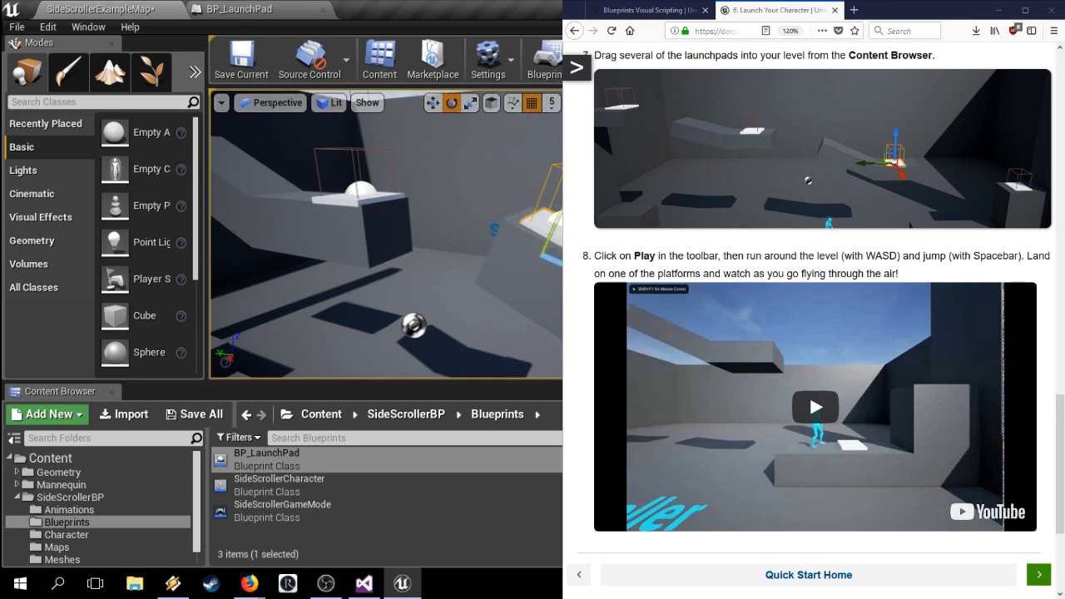
key(e)
drag(494, 225, 494, 250)
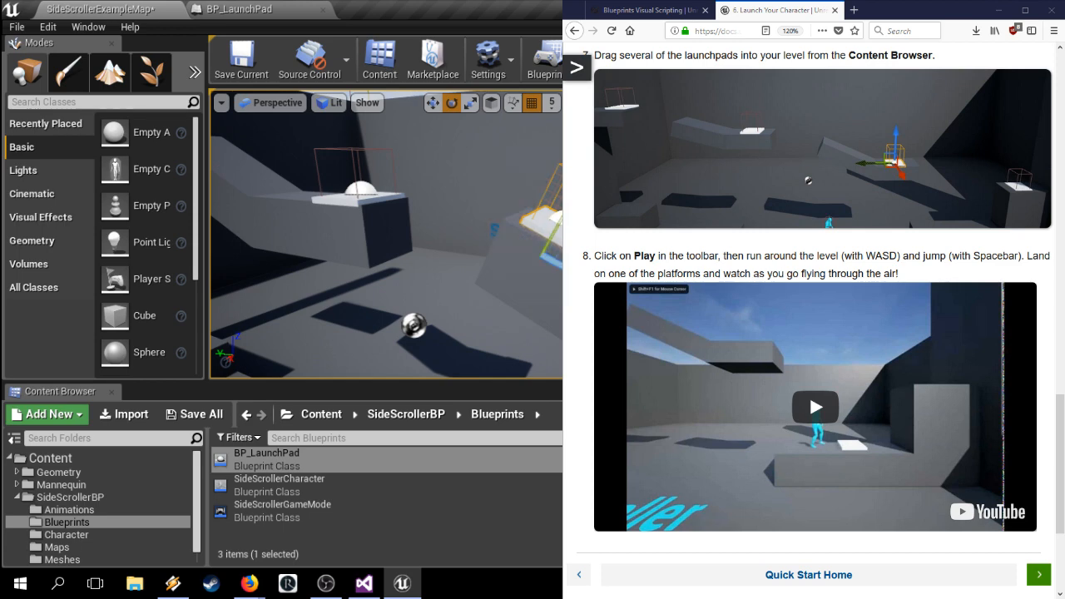
key(f)
key(w)
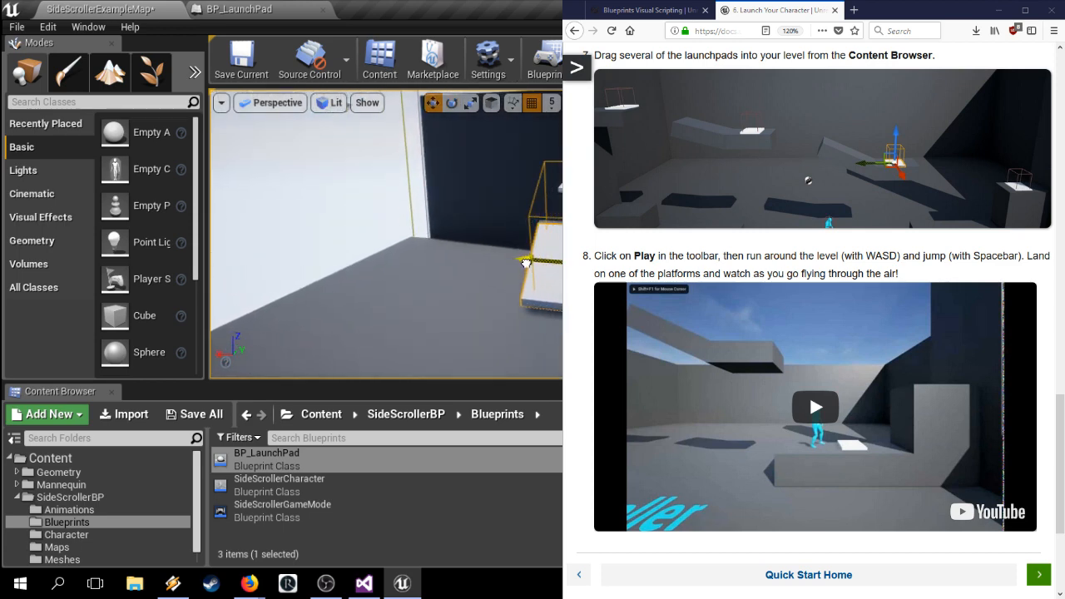
Step: Shift the tilted launch pad along the world Y axis so it sits on the sloped platform
mouse_move(458, 242)
right_down()
mouse_move(532, 250)
mouse_move(524, 224)
mouse_move(459, 242)
right_up()
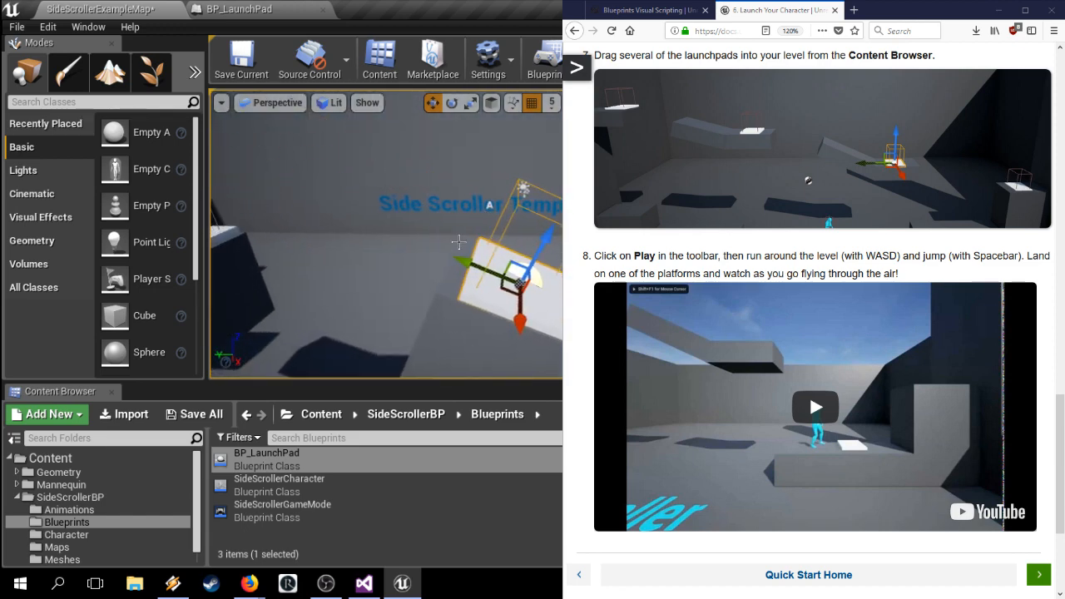
click(492, 102)
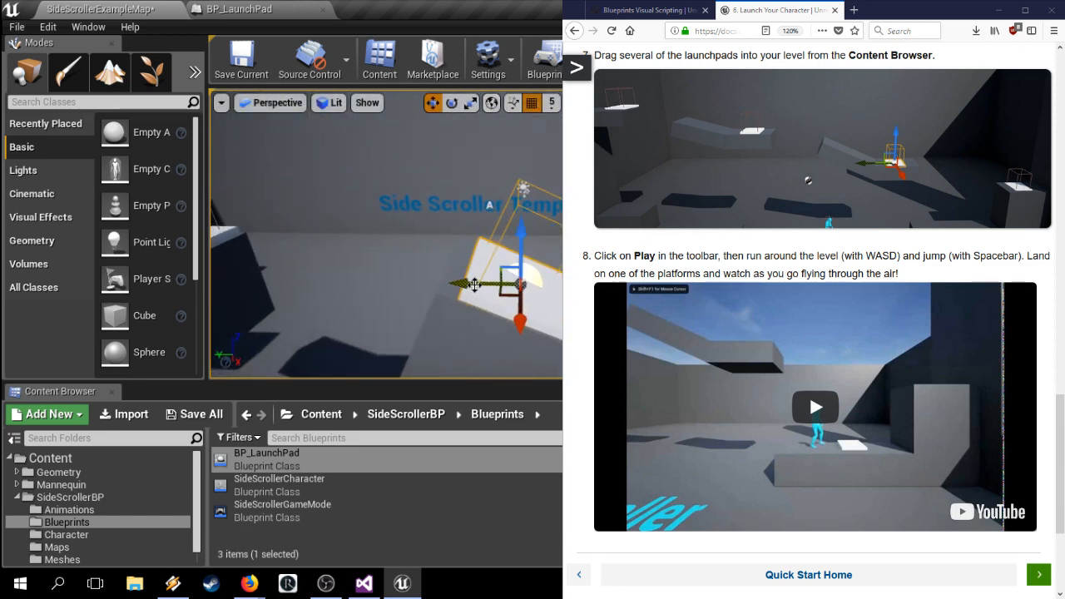
drag(474, 285, 473, 284)
mouse_move(426, 202)
right_down()
mouse_move(374, 200)
mouse_move(366, 179)
mouse_move(382, 162)
mouse_move(423, 213)
right_up()
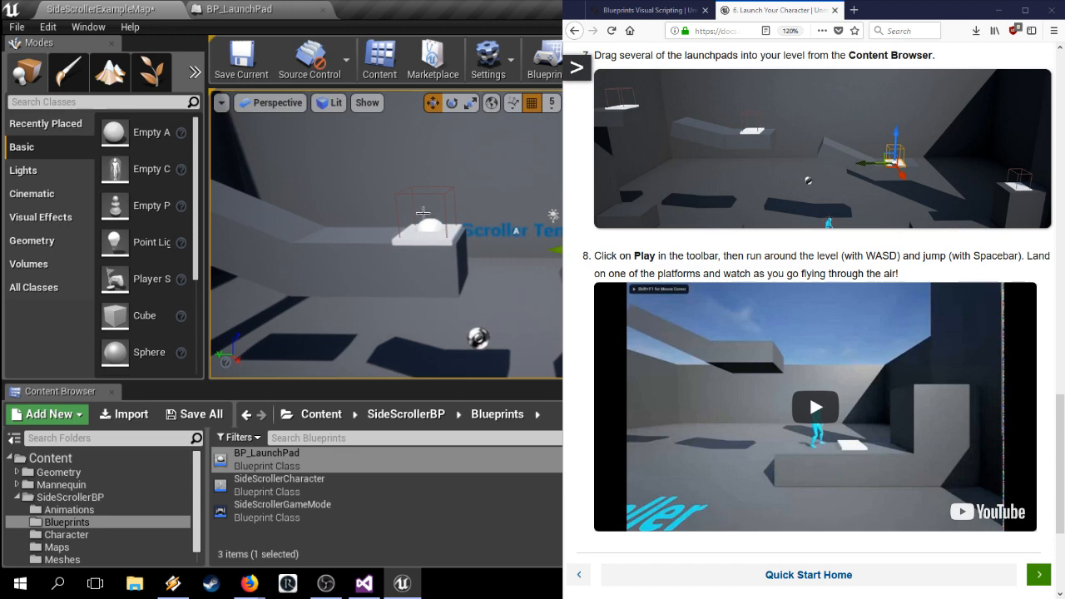
Step: Duplicate the tilted launch pad and place the copy on the high end of the other ramp, adjusting its height
click(495, 104)
drag(554, 223, 299, 194)
right_drag(322, 212, 516, 218)
drag(559, 223, 547, 276)
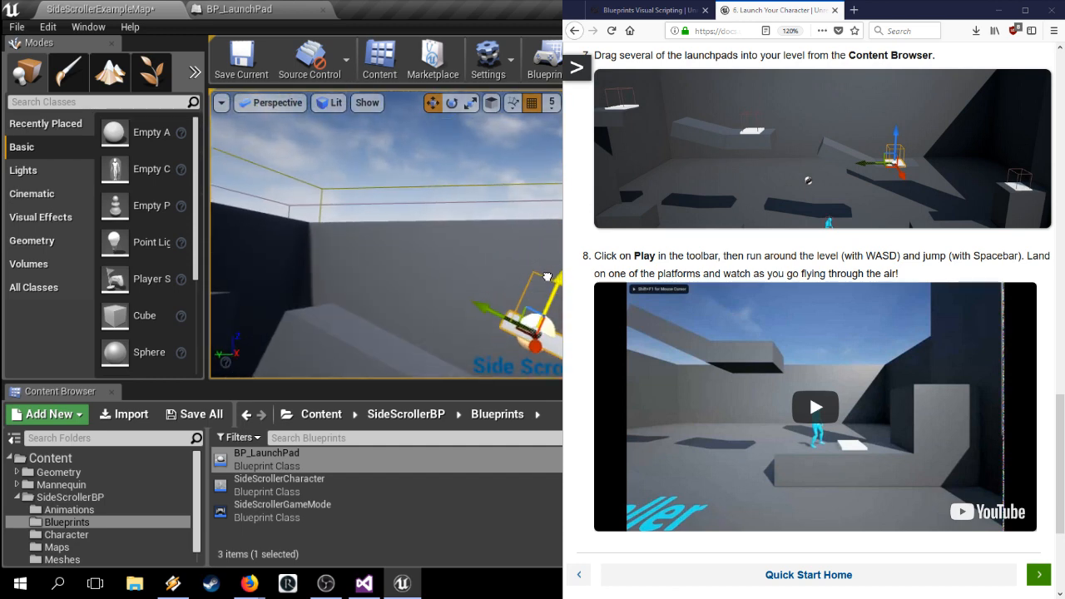
click(491, 103)
drag(506, 337, 322, 322)
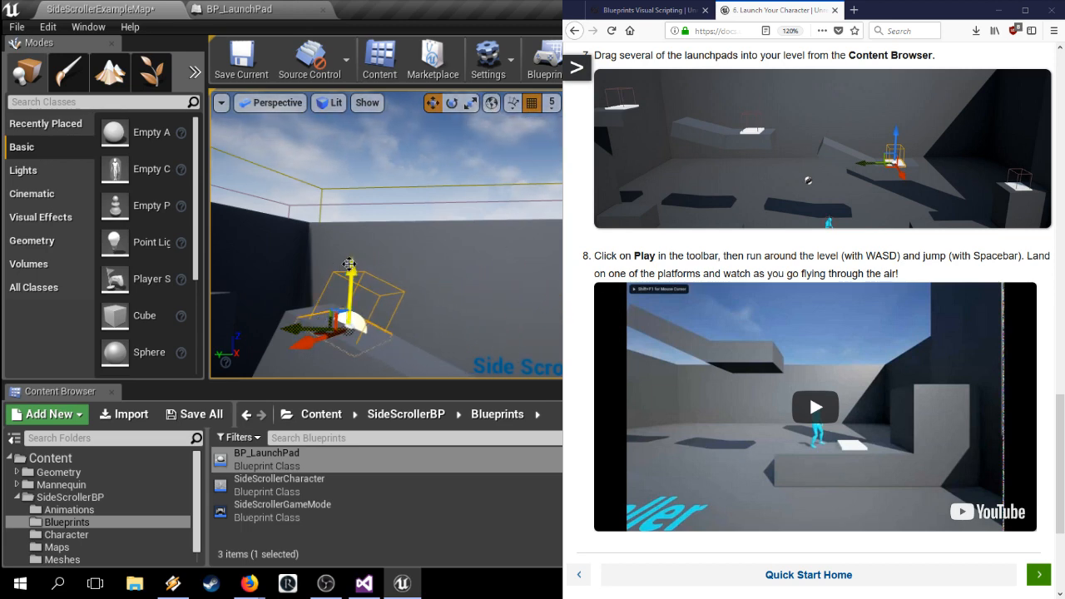
drag(349, 264, 348, 258)
right_drag(455, 225, 458, 327)
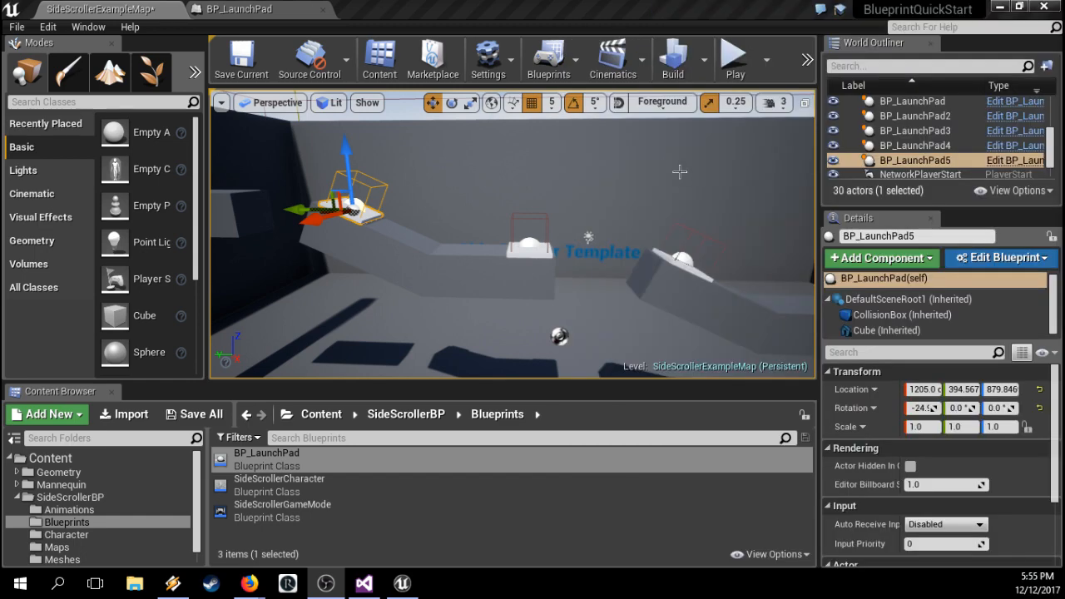
Step: Play-test the level by running and jumping the character onto a launch pad, and end the session
right_drag(663, 175, 694, 187)
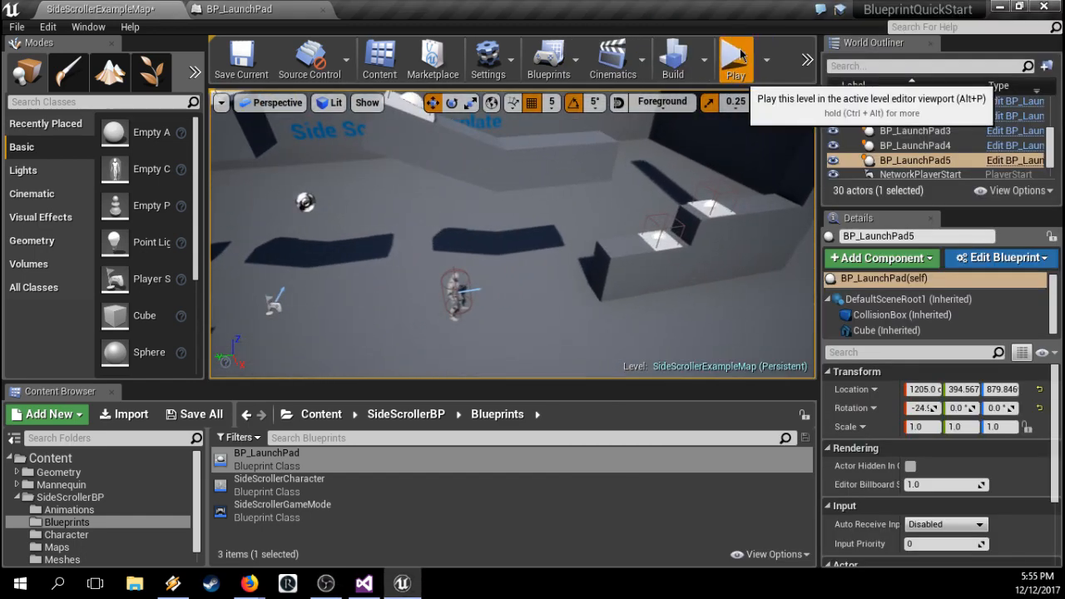
click(734, 60)
key(d)
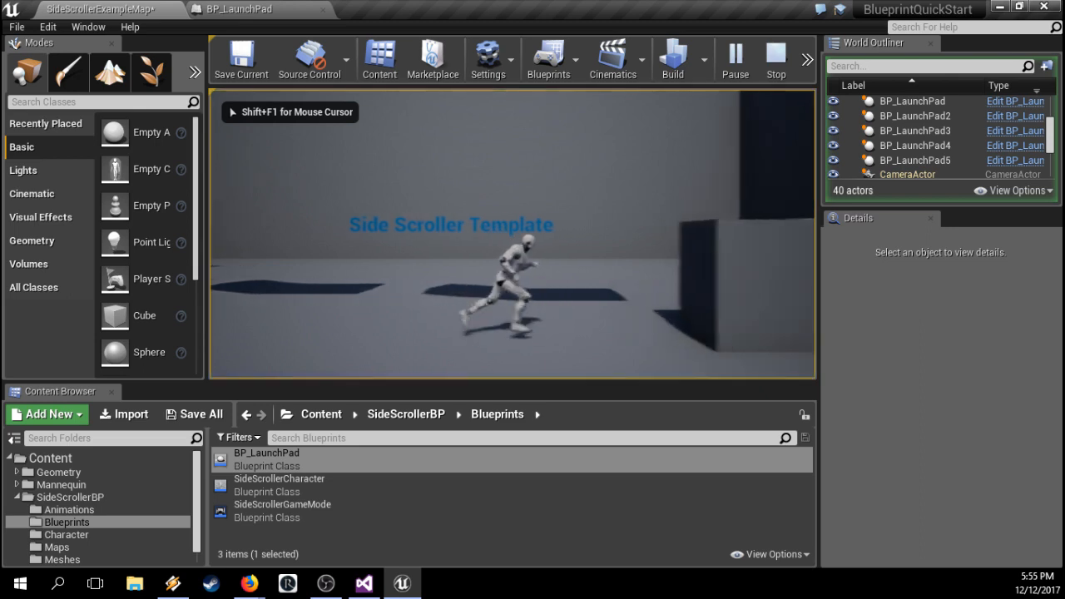
key(a)
key(space)
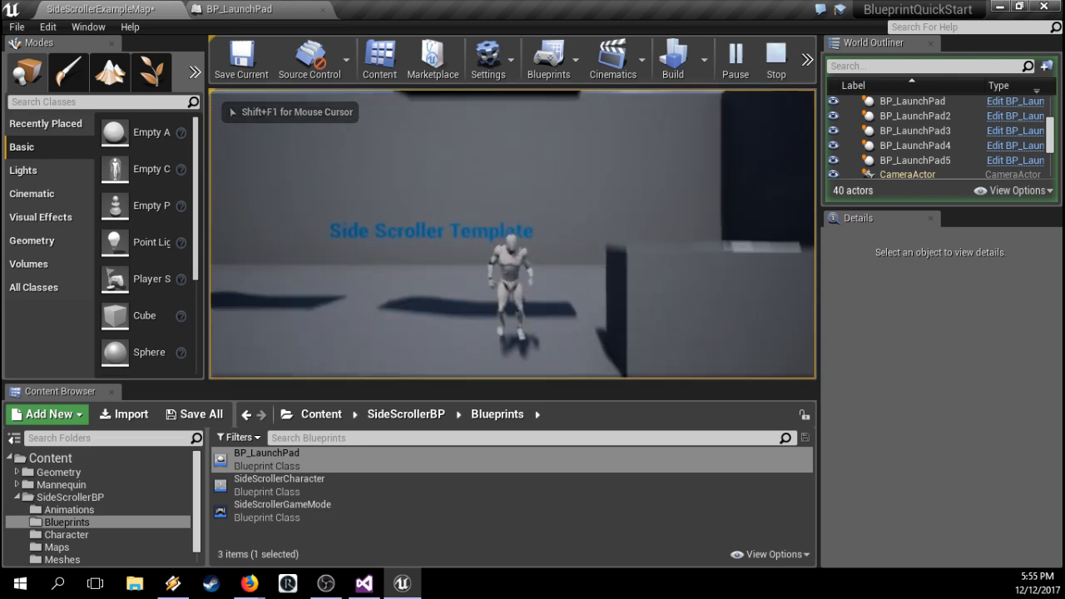
key(space)
key(d)
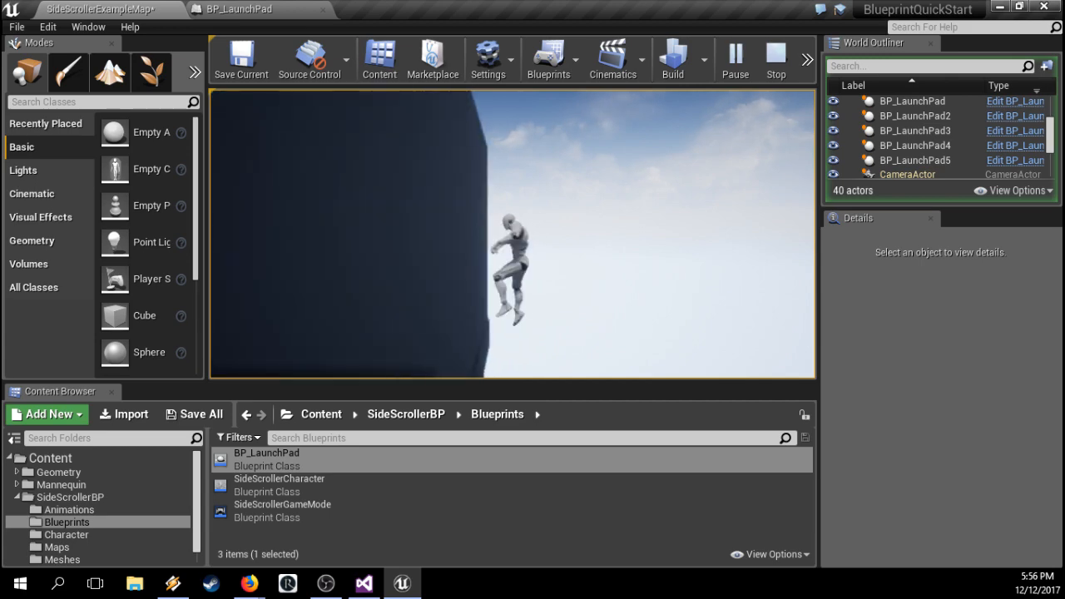
key(Escape)
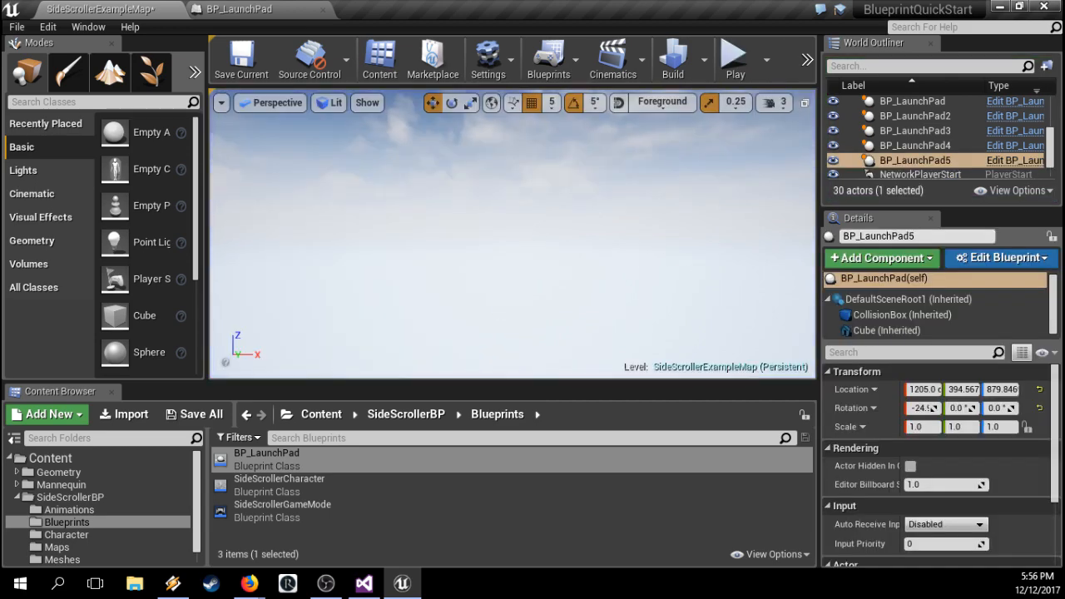
Step: Set the Z launch velocity of the Launch Character node in BP_LaunchPad to 1200
key(alt+Tab)
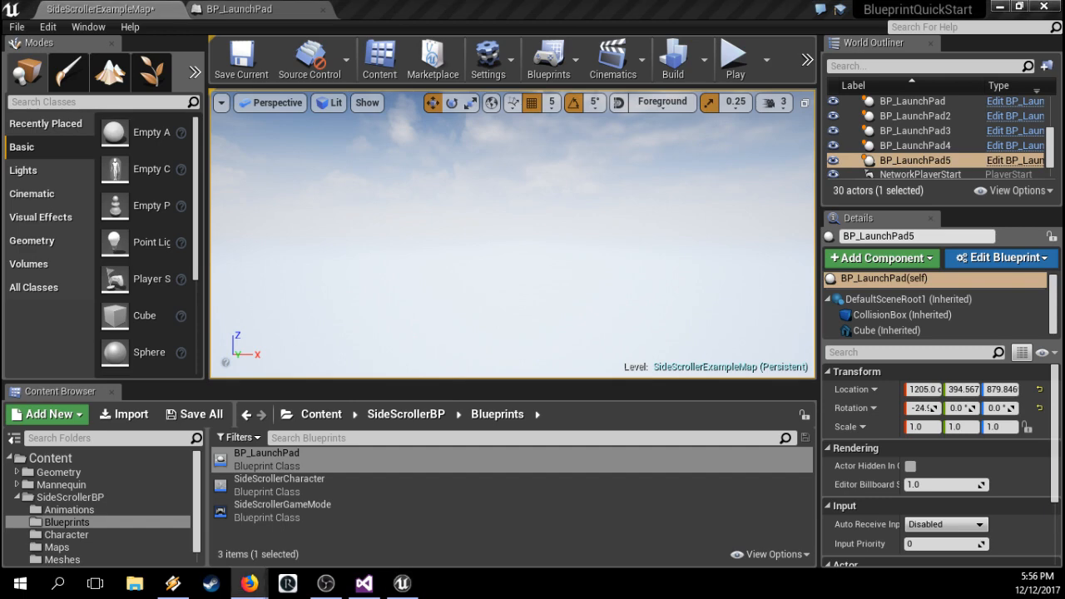
click(239, 8)
click(362, 386)
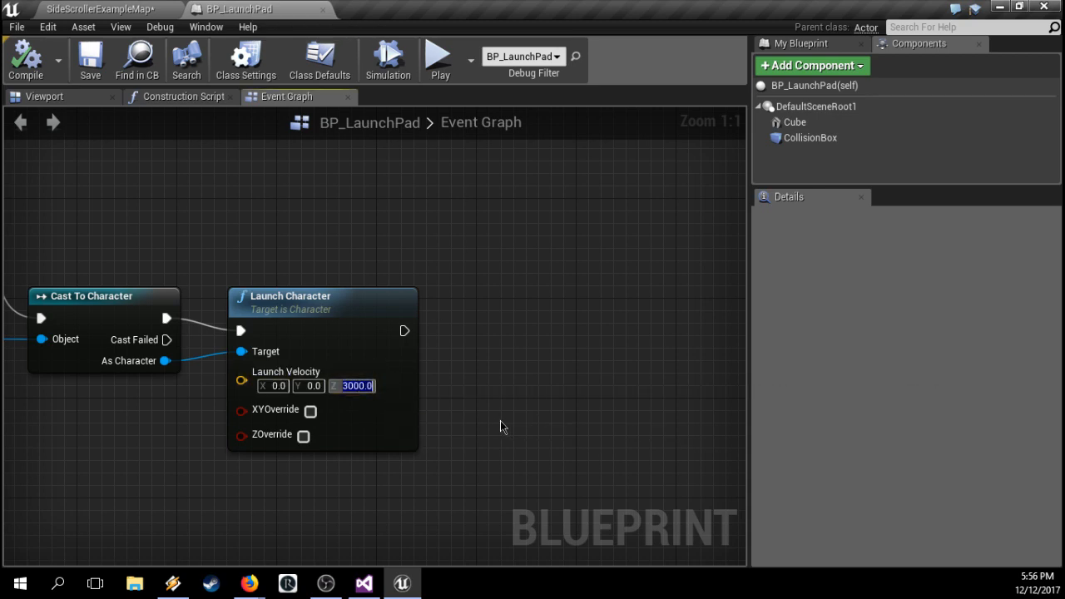
text(1200)
key(Return)
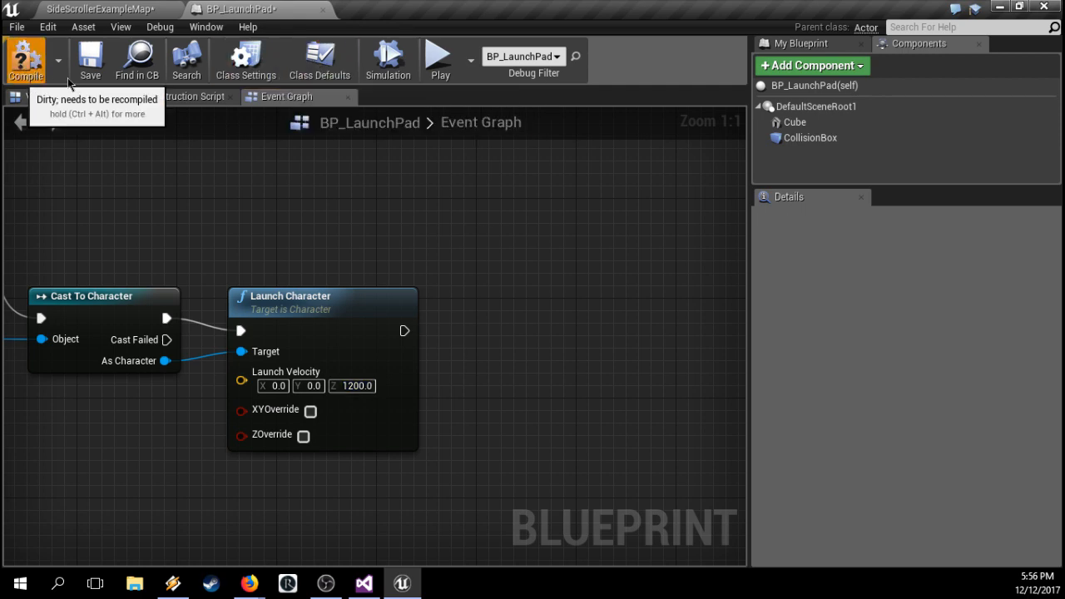
Step: Compile and save the BP_LaunchPad blueprint, and save the SideScrollerExampleMap level
click(33, 63)
click(90, 59)
click(115, 8)
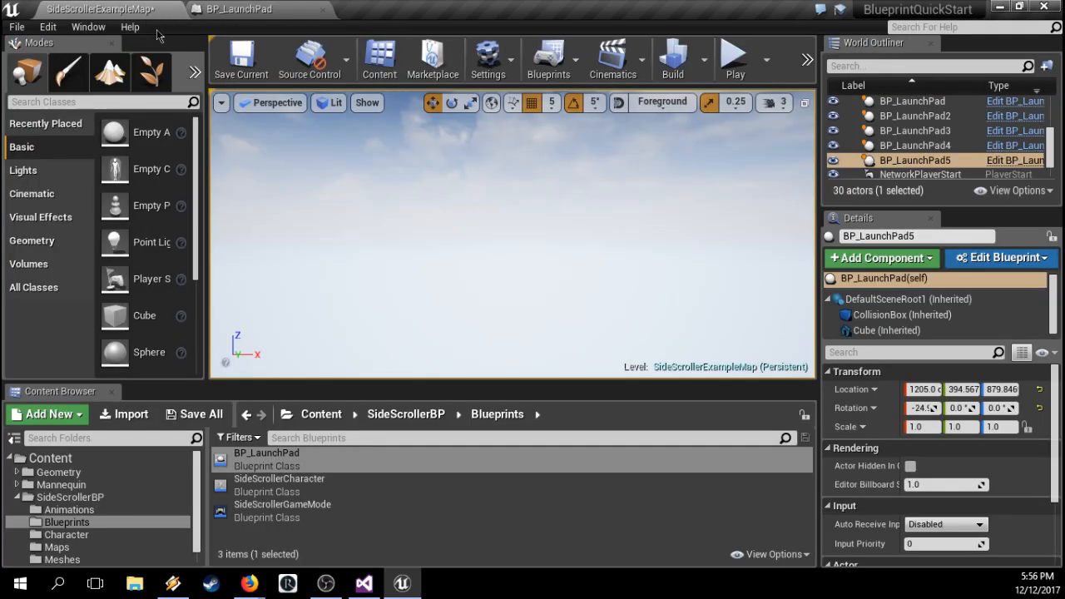
click(242, 62)
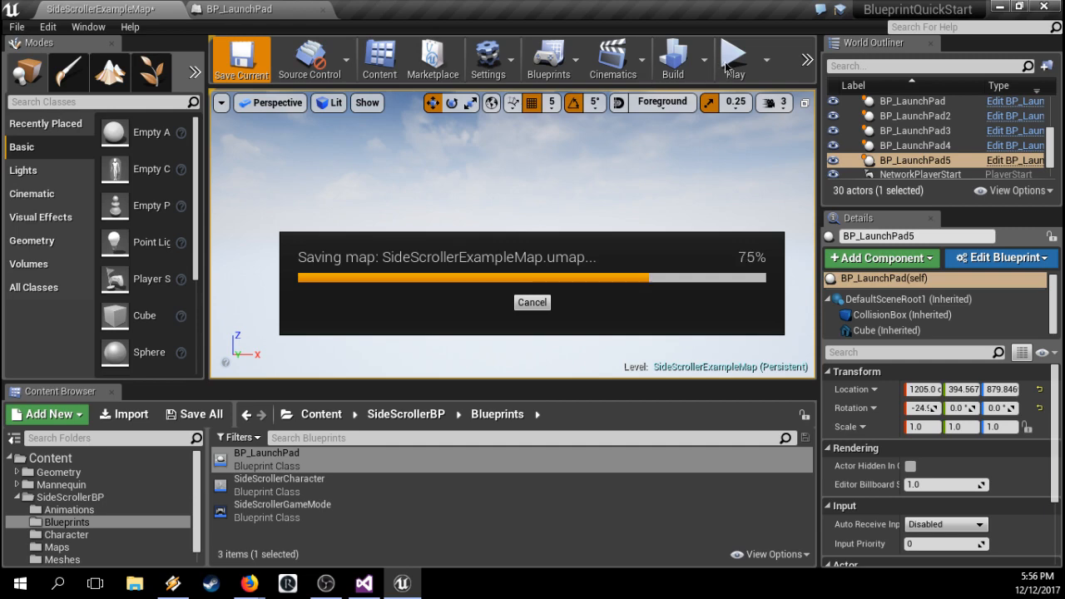
Step: Play-test the reduced launch strength by bouncing the character between the launch pads throughout the level
click(736, 65)
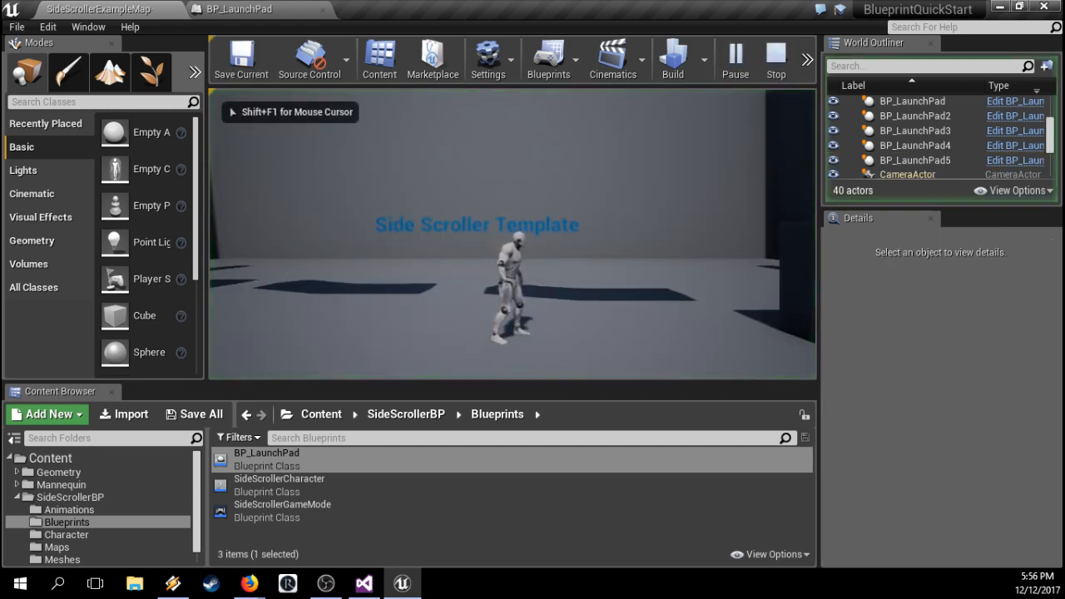
key(space)
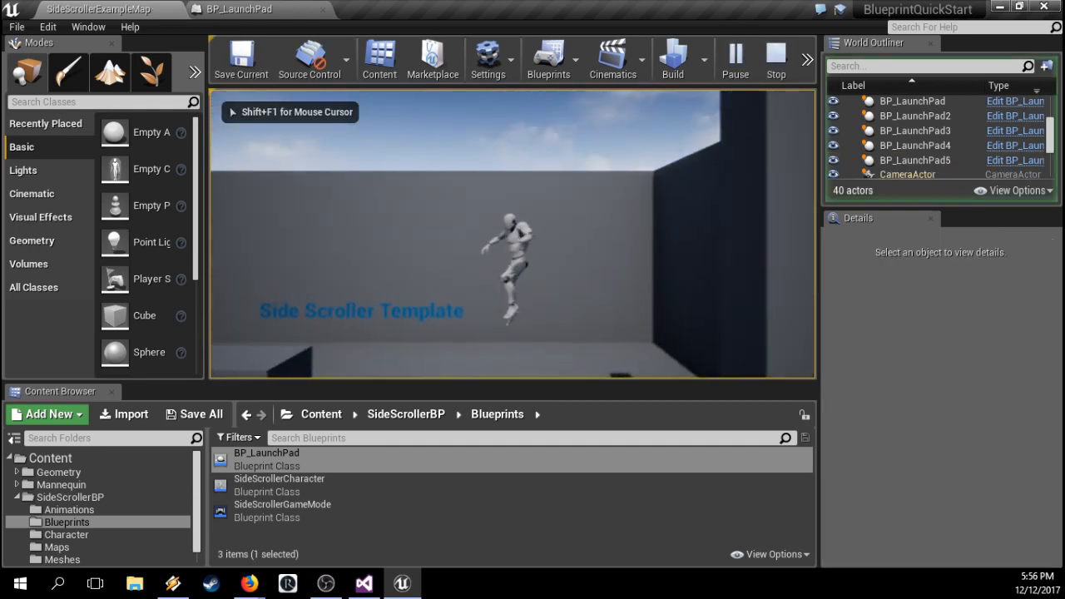
key(a)
key(a)
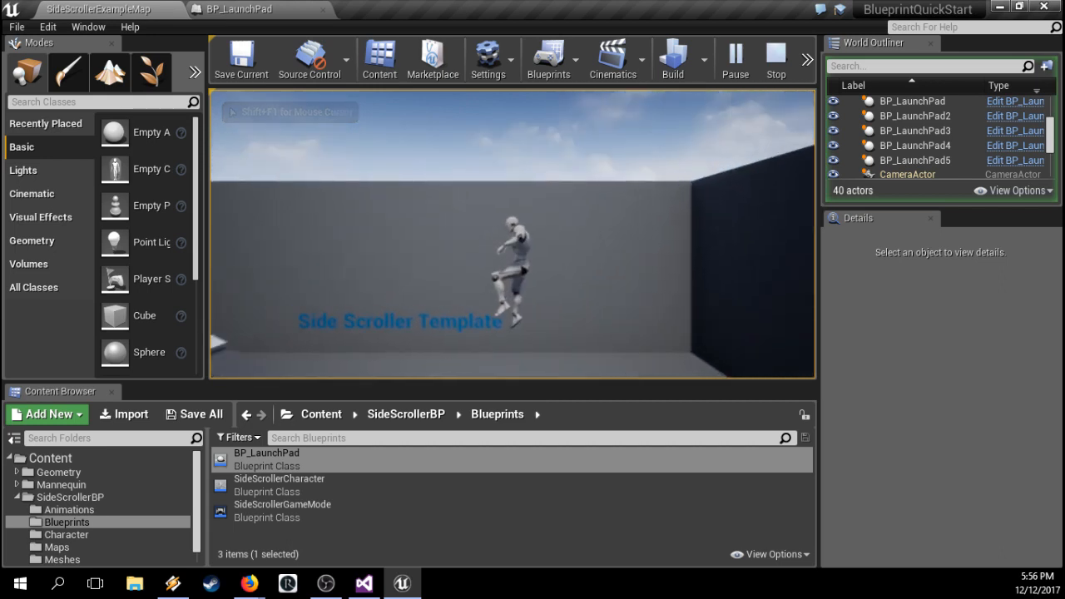
key(space)
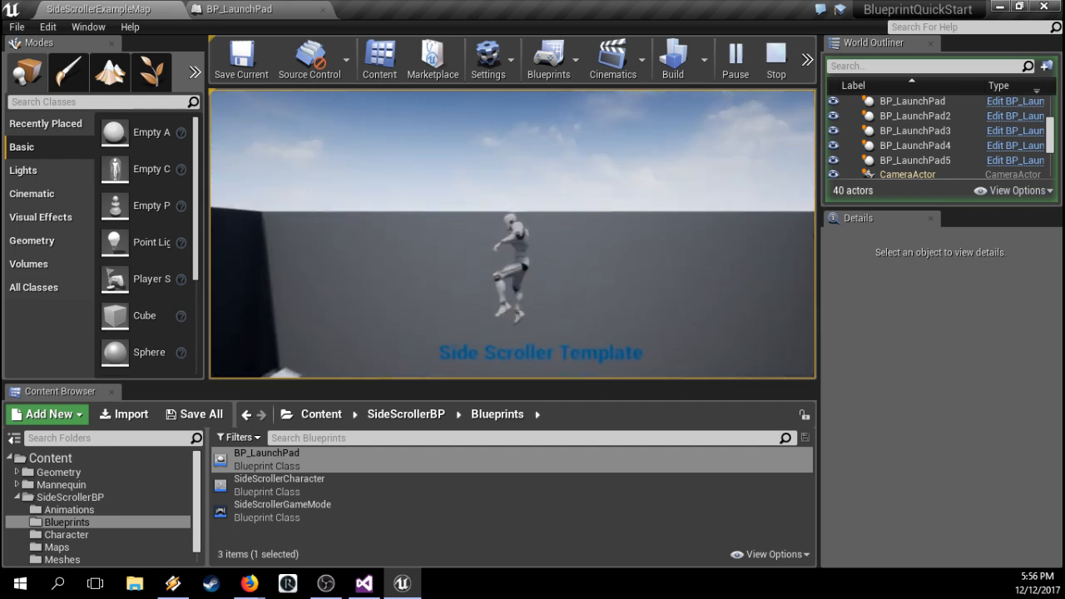
key(d)
key(space)
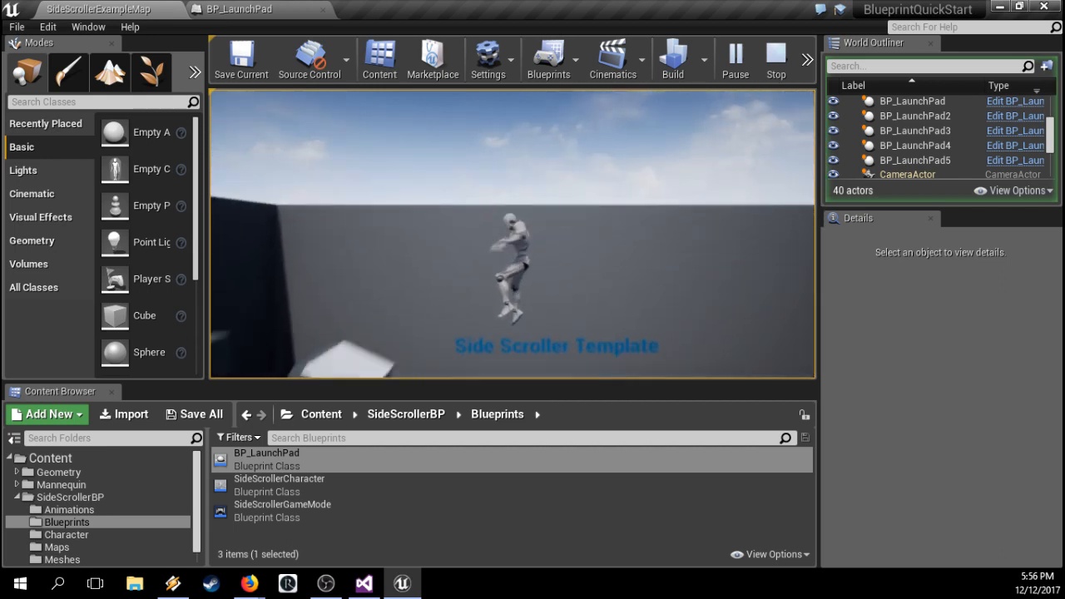
key(a)
key(space)
key(d)
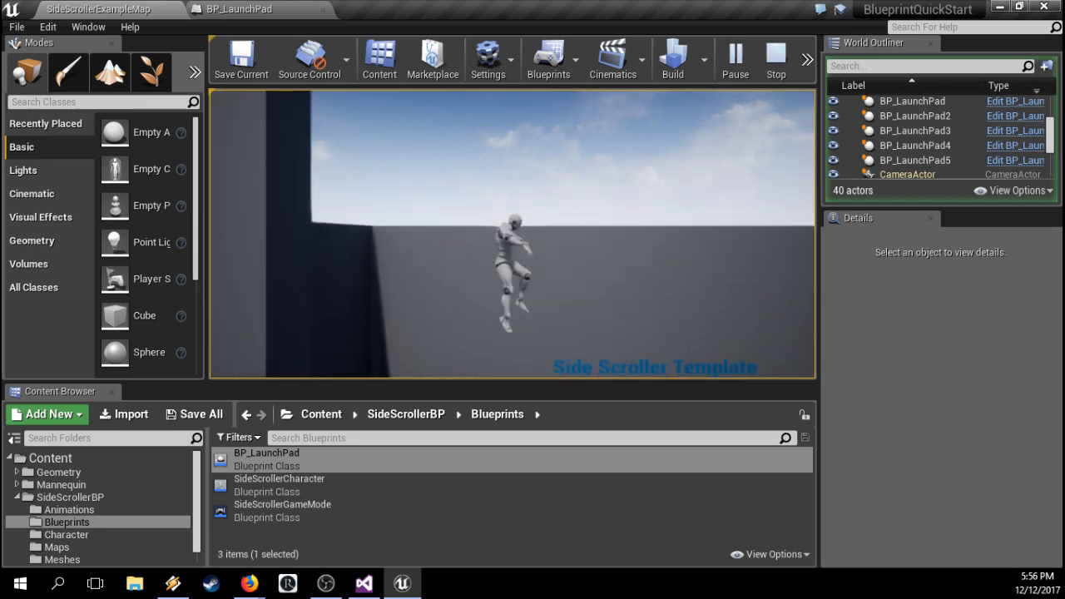
key(a)
key(d)
key(space)
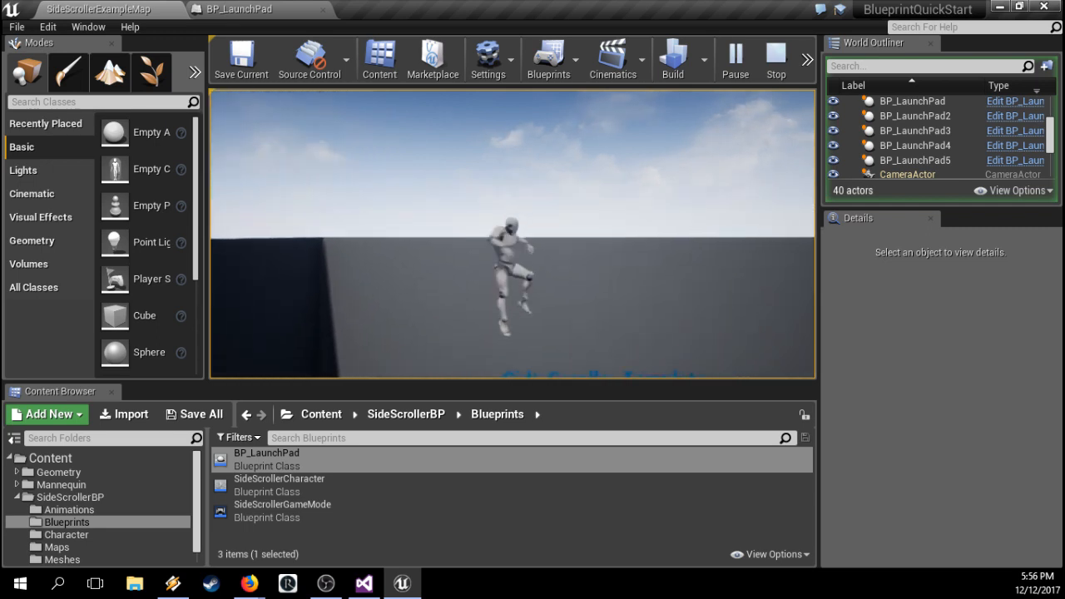
key(a)
key(d)
key(space)
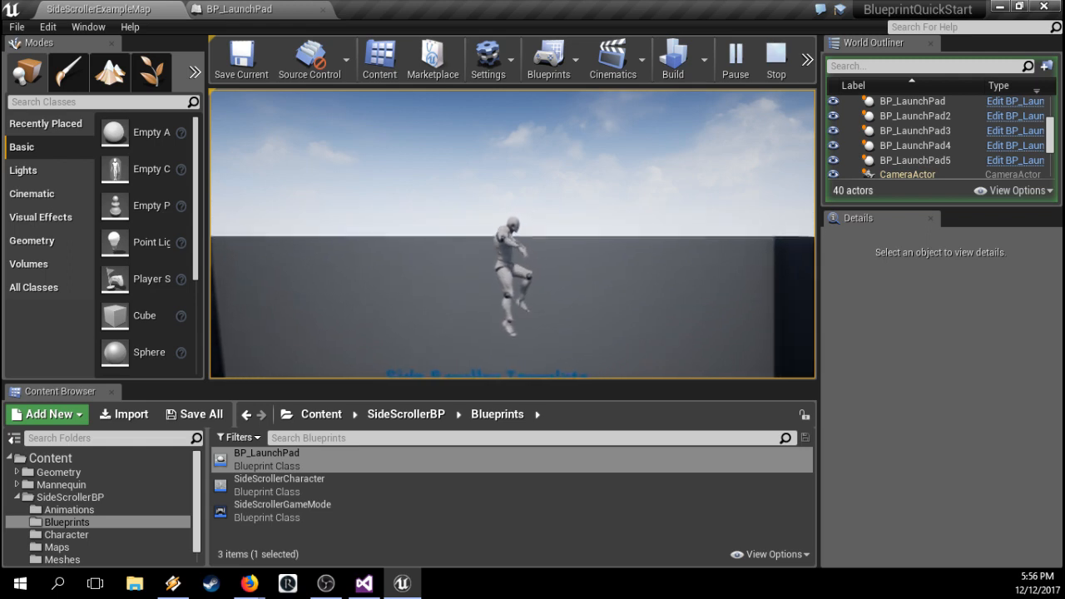
key(a)
key(space)
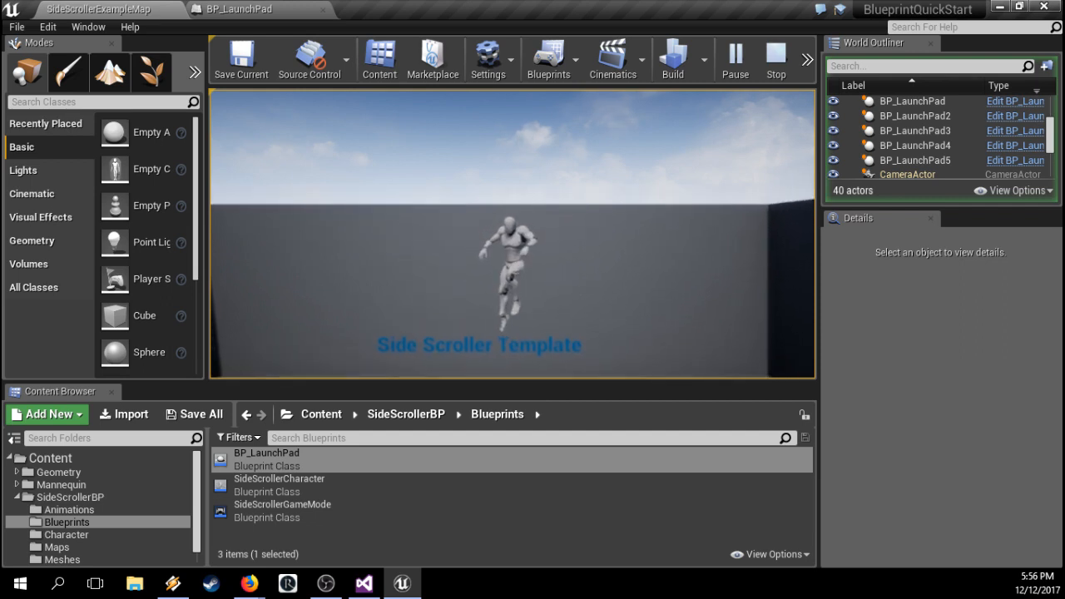
key(a)
key(space)
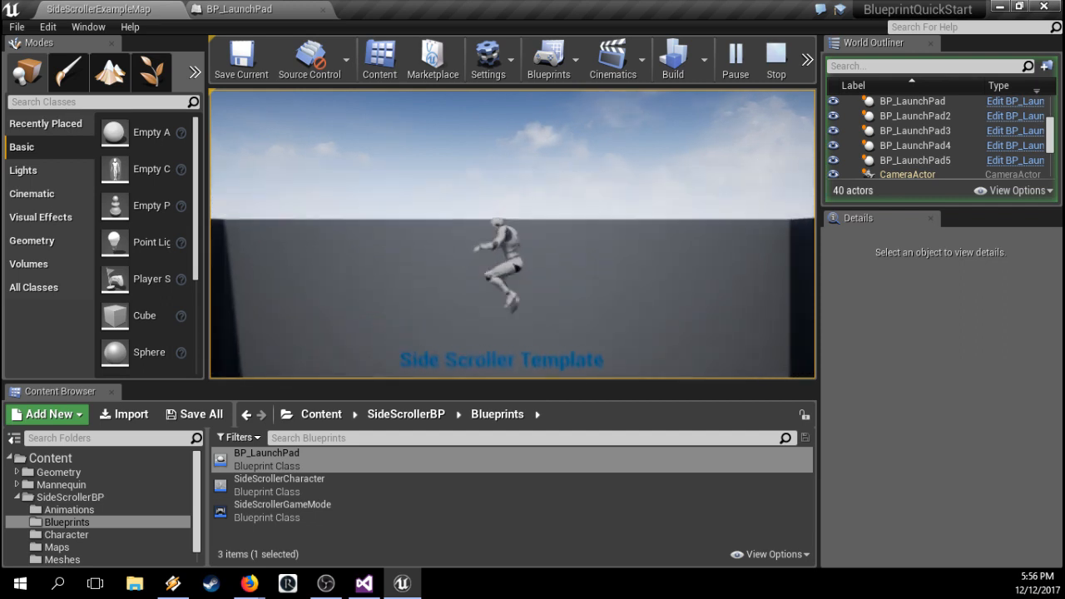
key(d)
key(space)
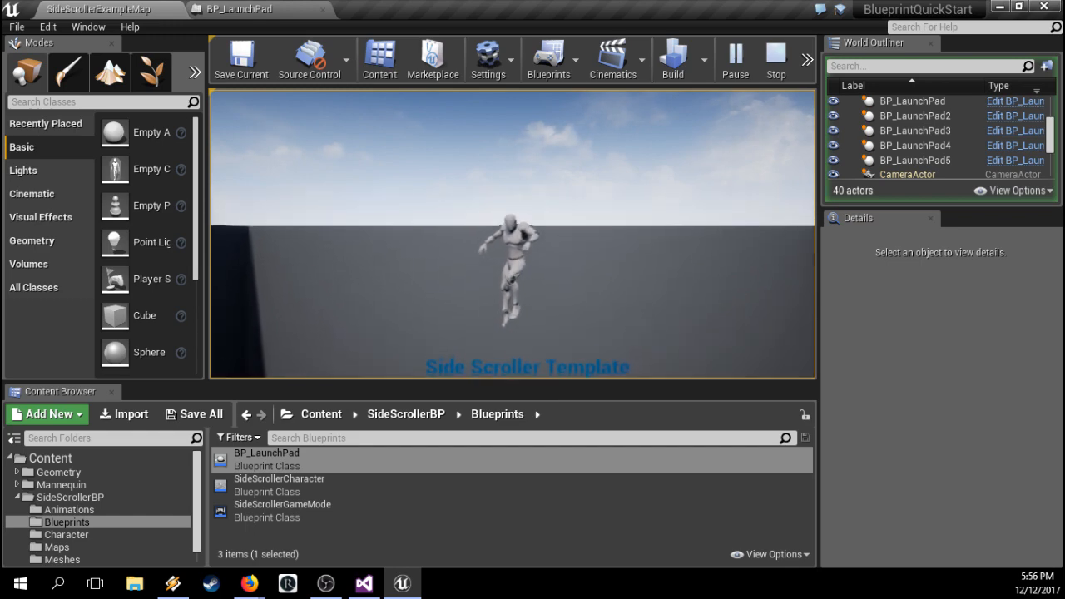
Step: Eject from the running character, inspect the launch pads from above, and stop the play session
key(F8)
right_drag(556, 166, 594, 341)
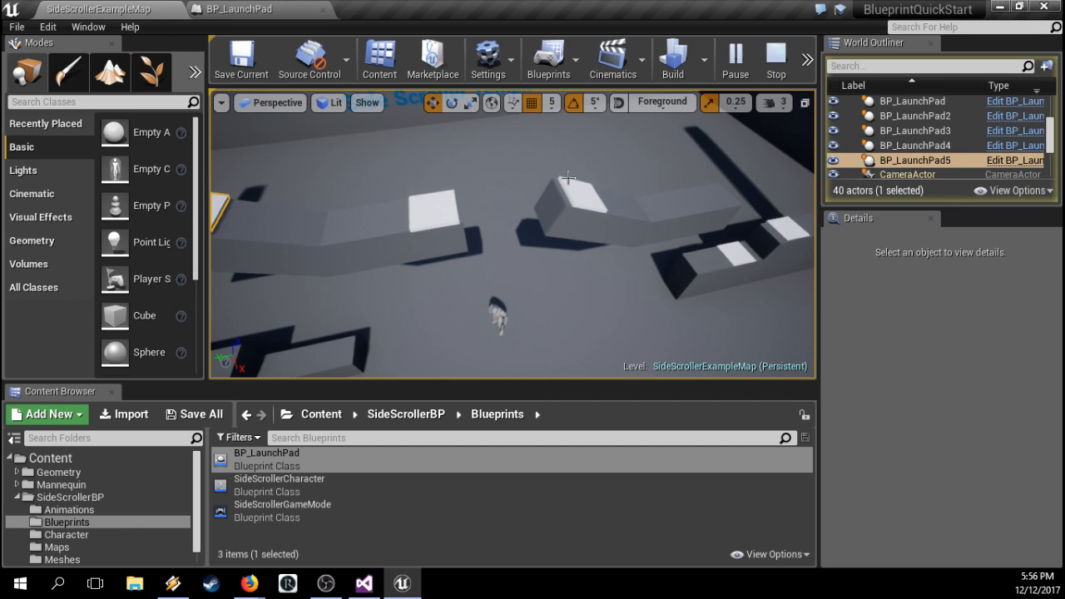
key(Escape)
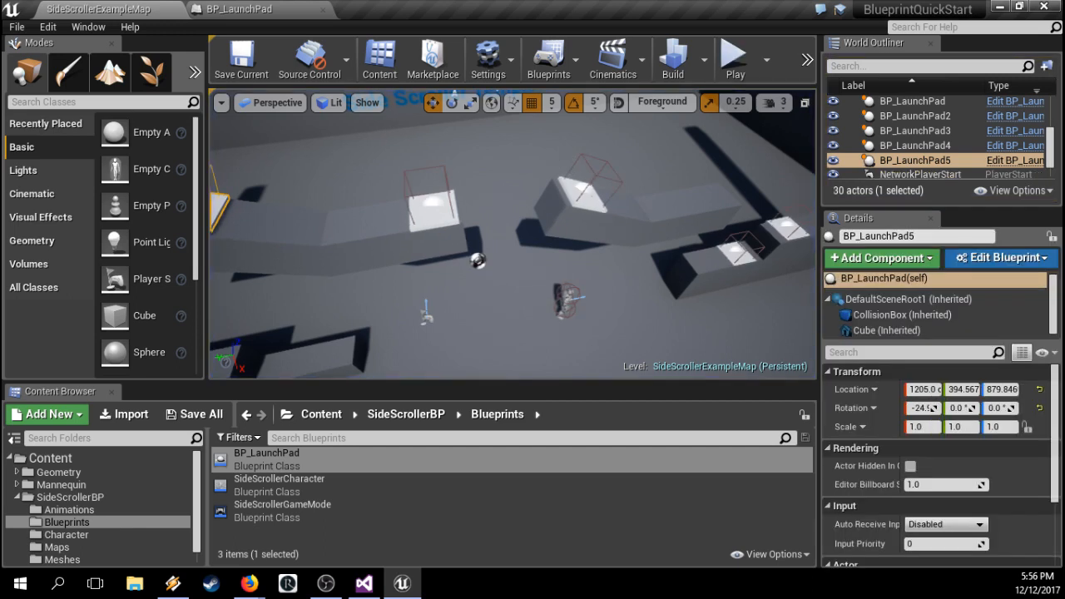
Step: Add a Play Sound at Location node after Launch Character in BP_LaunchPad's Event Graph and align it with some space between the nodes
key(alt+Tab)
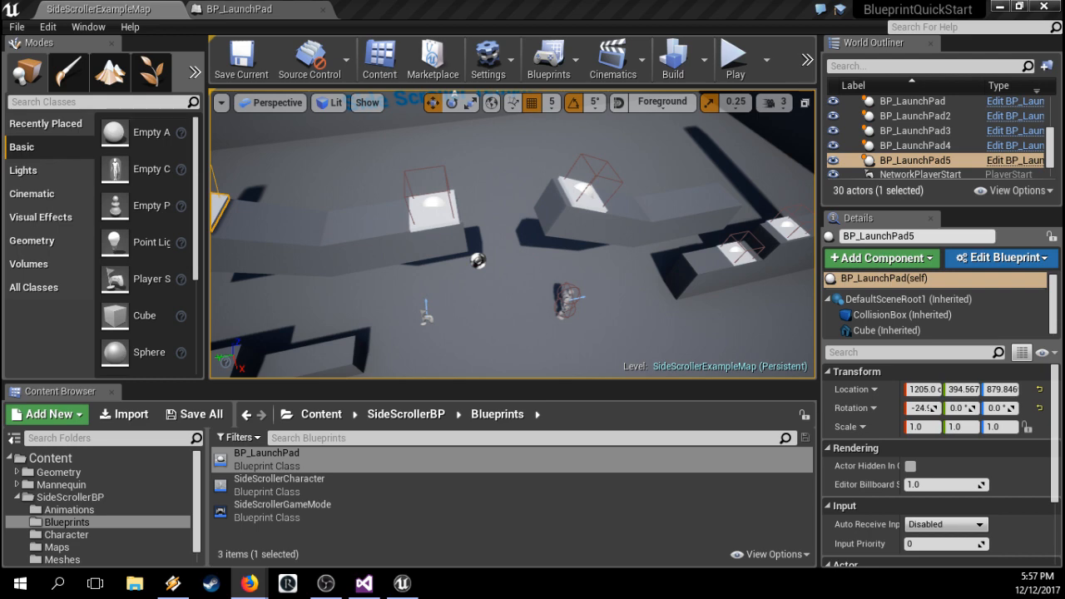
click(200, 7)
right_drag(463, 250, 423, 229)
drag(365, 307, 425, 308)
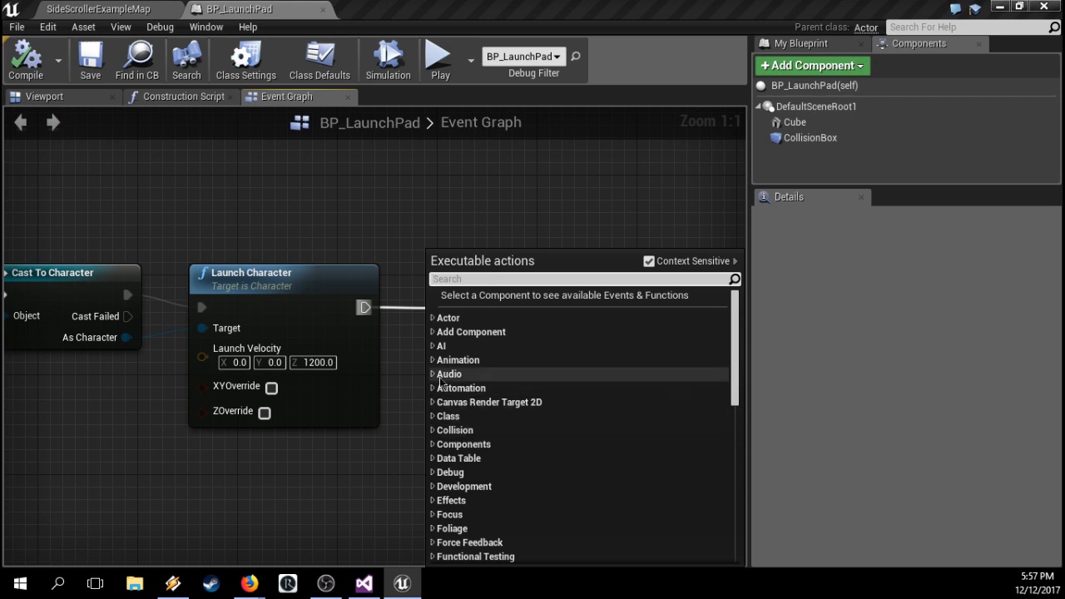
click(439, 376)
click(433, 375)
scroll(538, 437, down, 3)
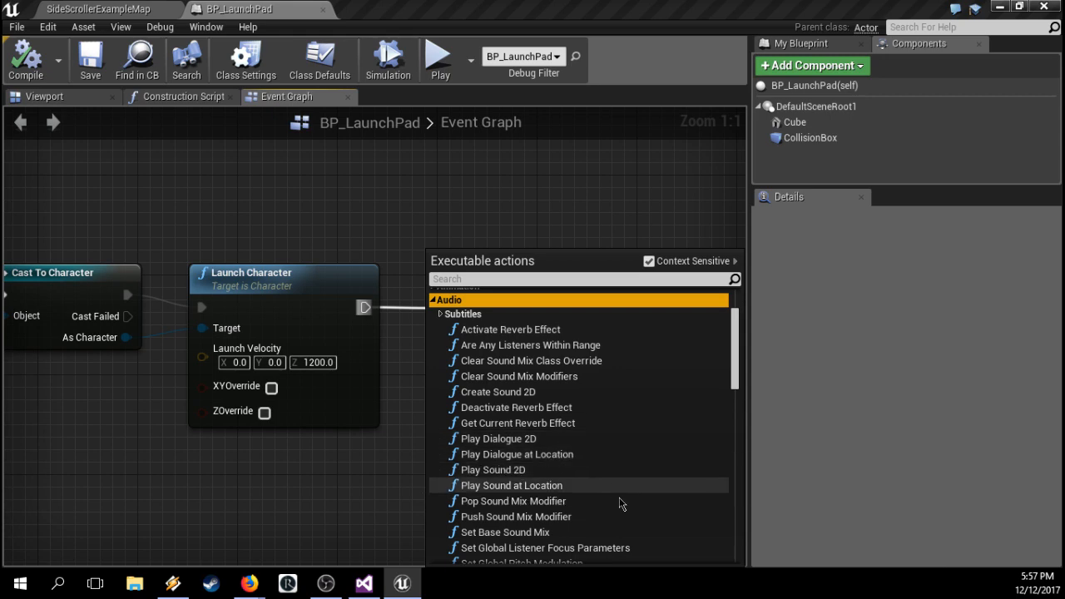
scroll(633, 495, down, 3)
scroll(641, 493, down, 3)
scroll(646, 487, up, 2)
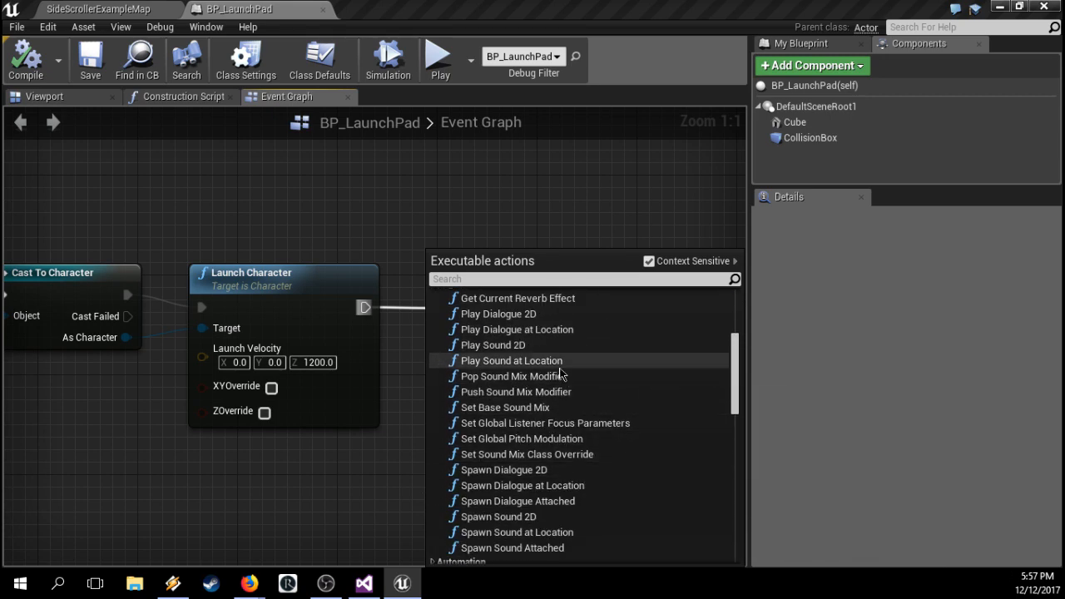
click(532, 361)
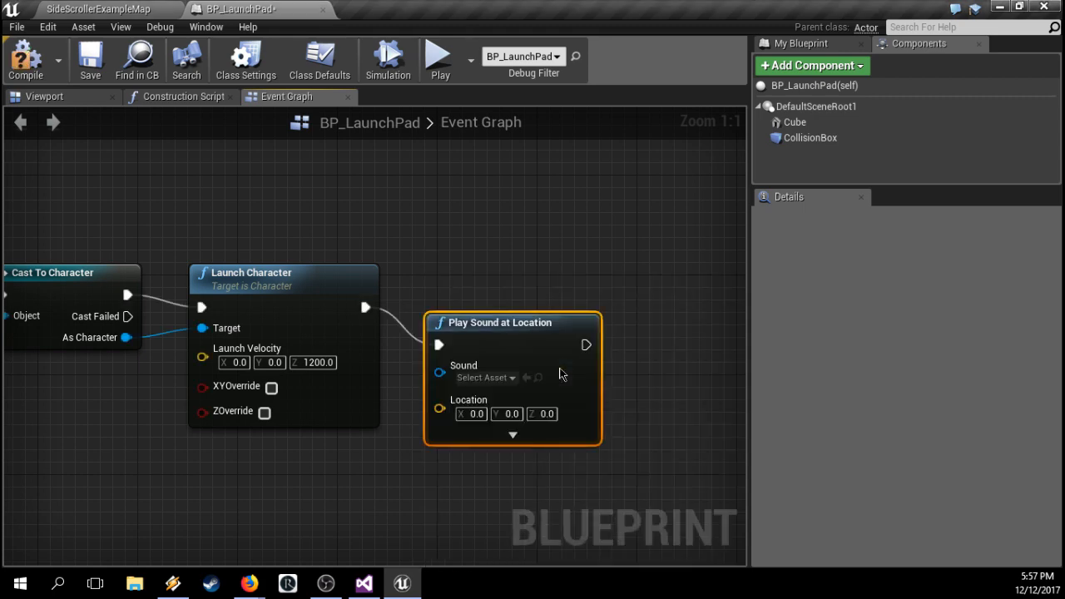
drag(493, 335, 575, 285)
right_drag(463, 364, 346, 364)
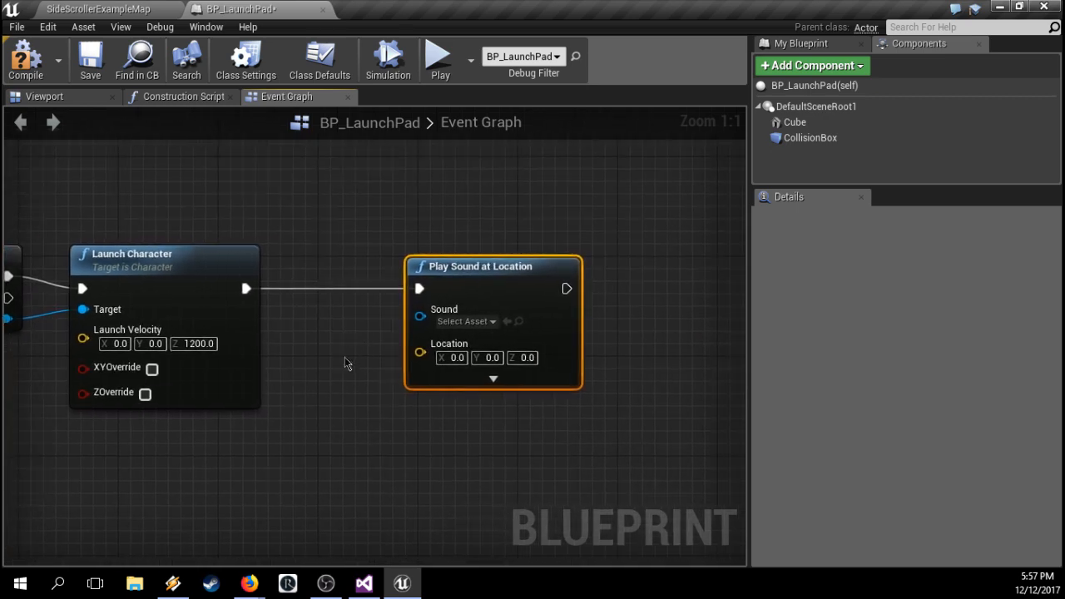
Step: Add a GetActorLocation node that feeds the Location input of the Play Sound at Location node
right_click(322, 369)
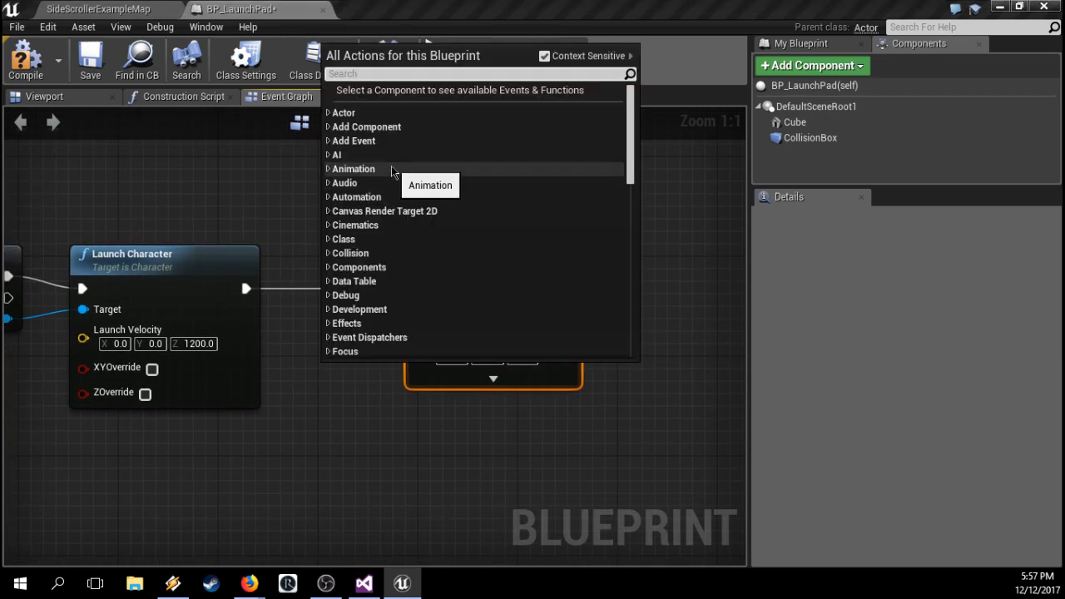
key(Escape)
drag(421, 352, 332, 372)
text(Get)
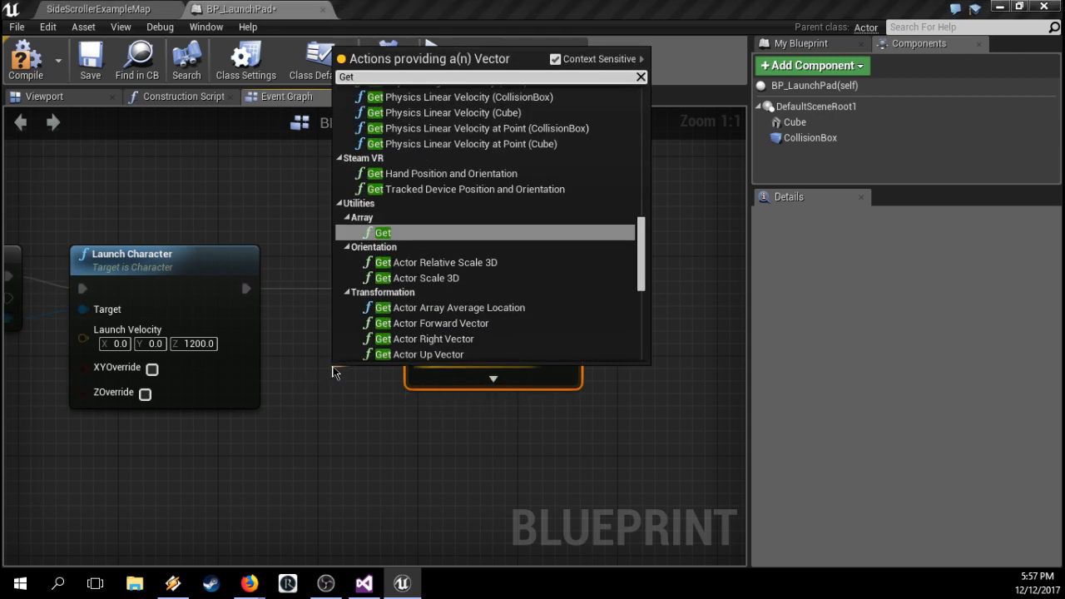
text(Ac)
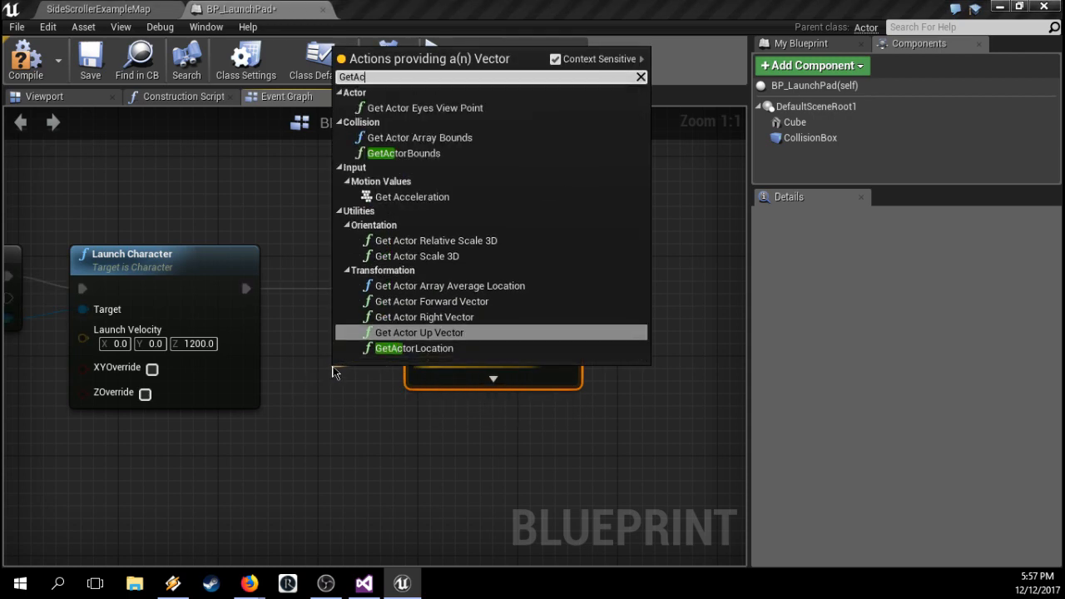
key(Down)
key(Return)
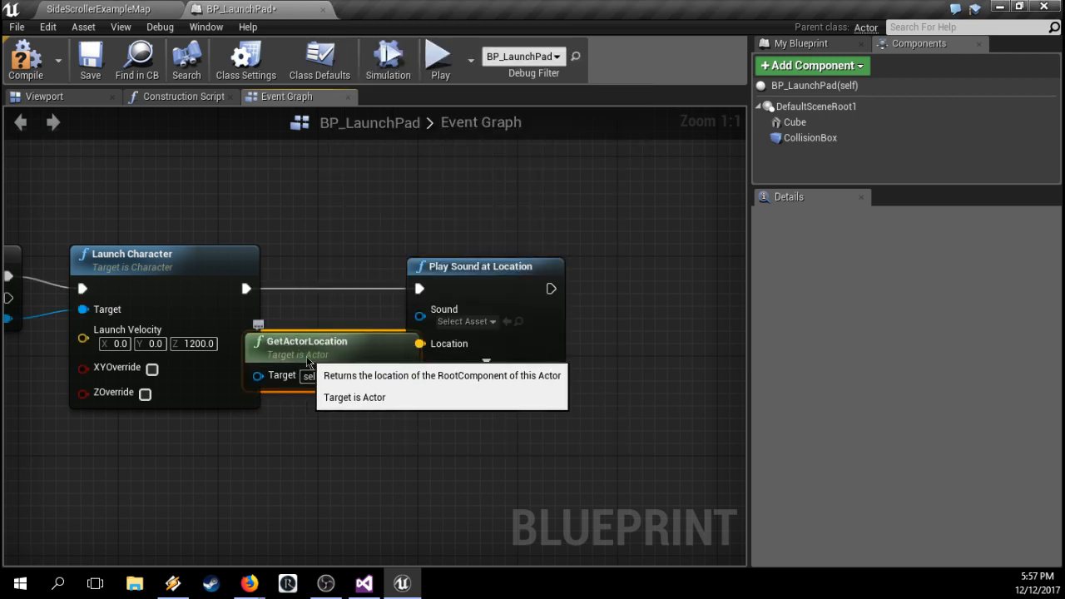
Step: Arrange the nodes with GetActorLocation beneath Launch Character and Play Sound at Location close beside Launch Character
drag(428, 267, 479, 266)
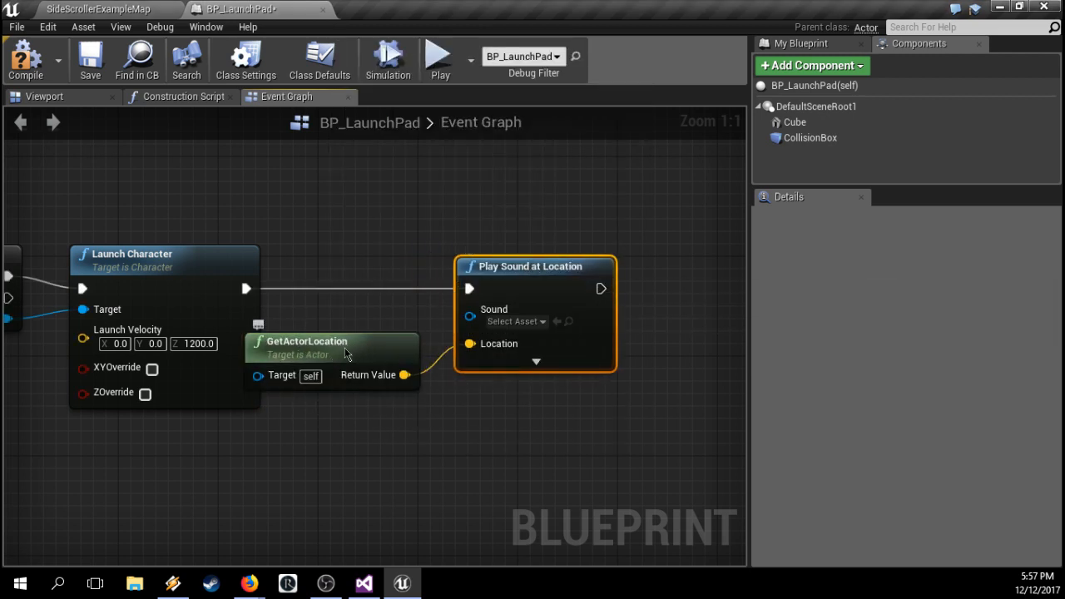
drag(346, 354, 168, 452)
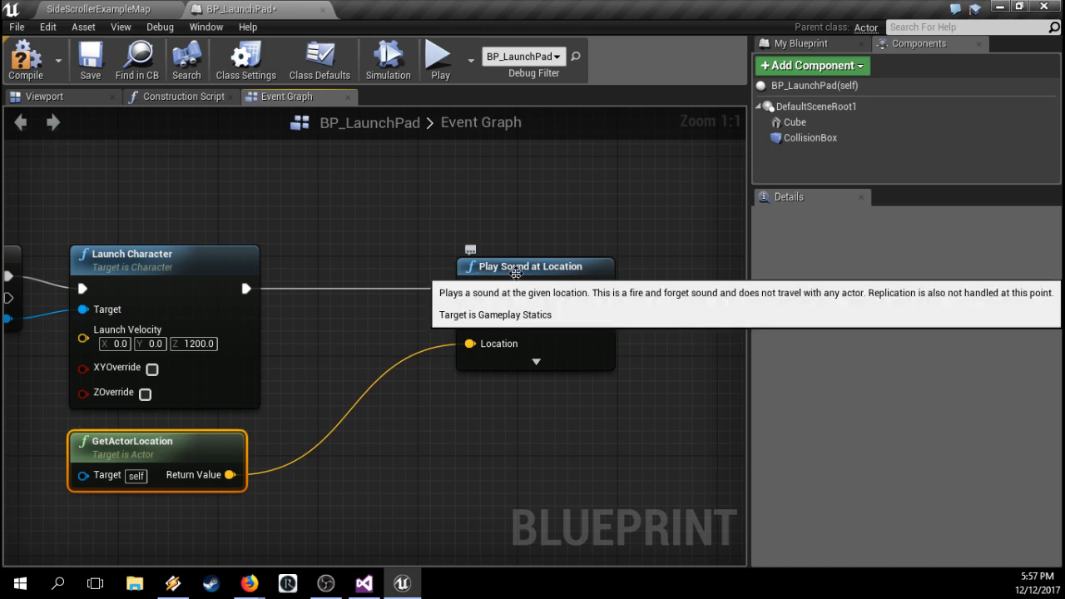
drag(516, 273, 380, 285)
drag(201, 449, 212, 450)
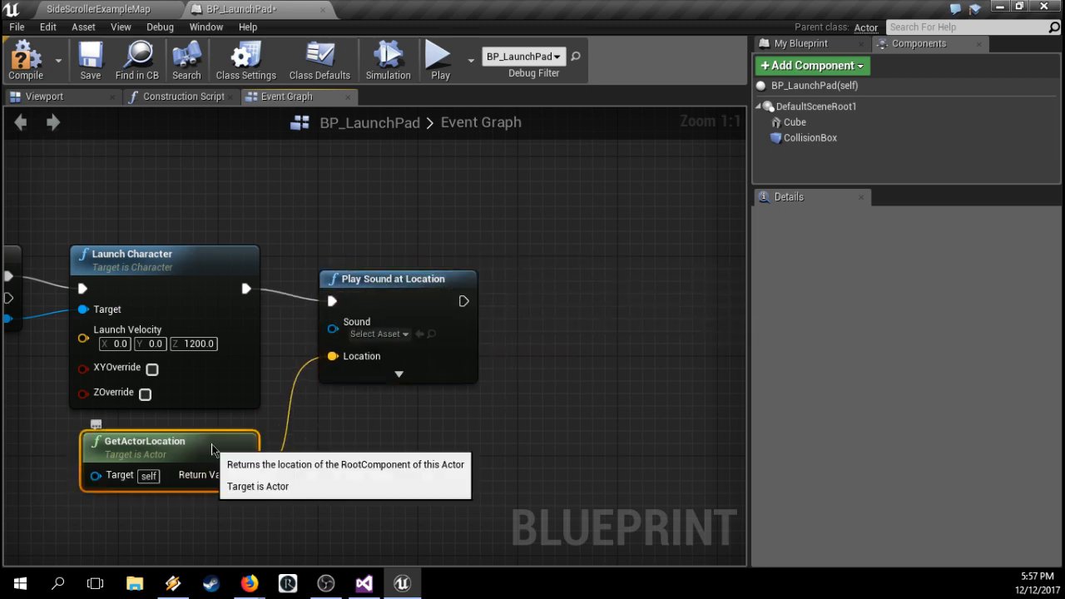
right_drag(437, 476, 530, 440)
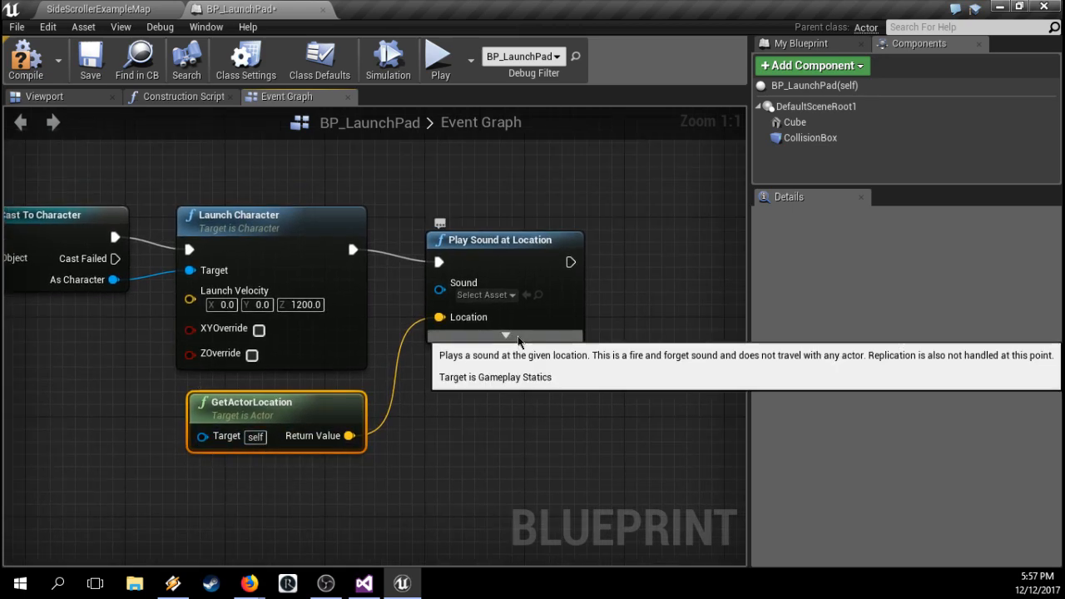
Step: Expand the advanced inputs of the Play Sound at Location node and set its Sound to Starter_Wind05
click(505, 334)
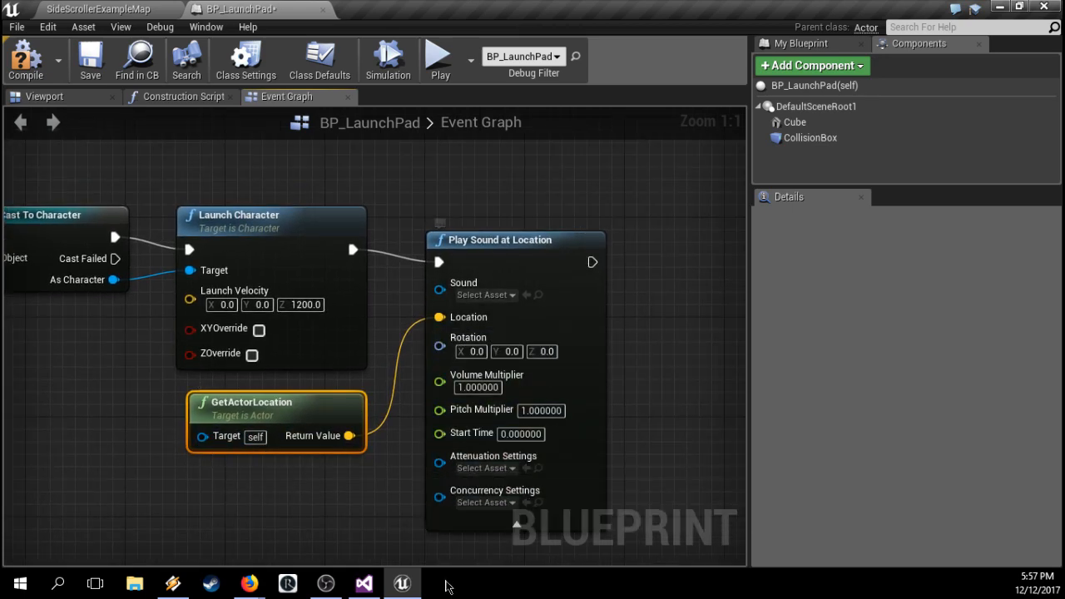
right_drag(392, 520, 383, 481)
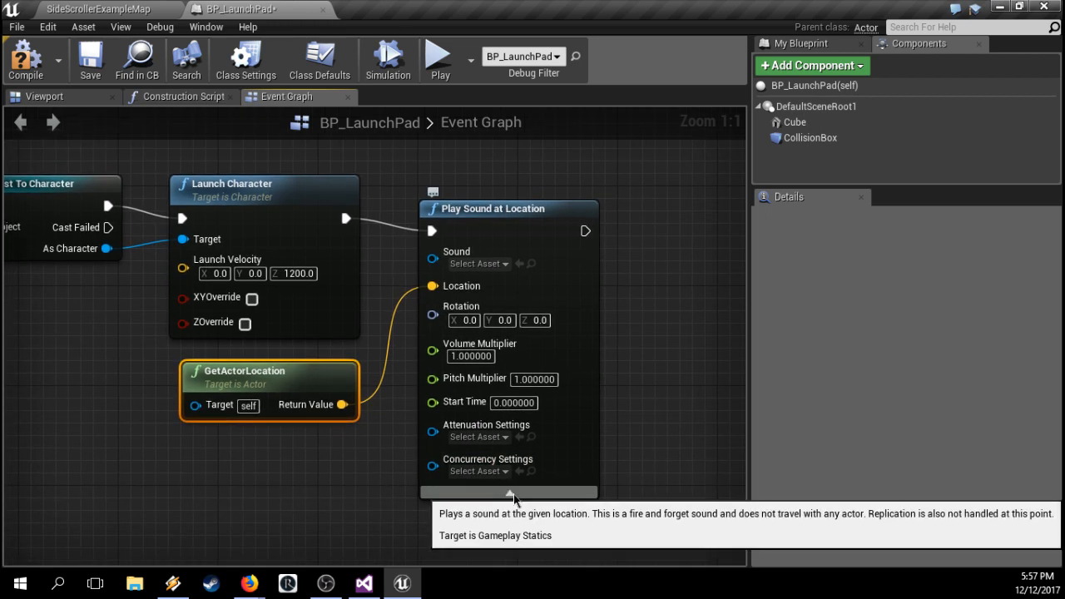
click(497, 264)
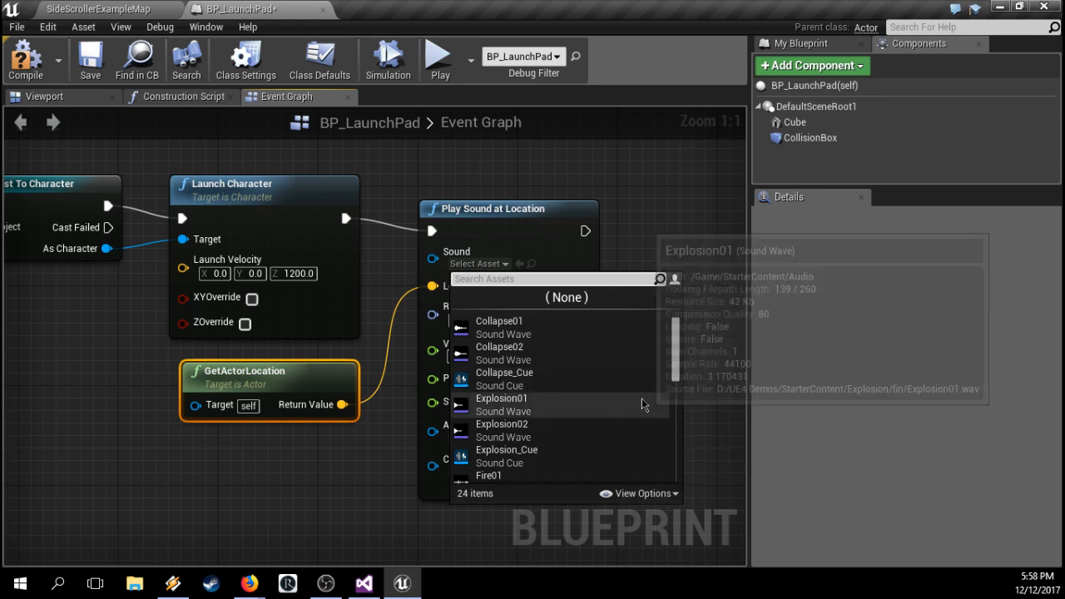
drag(679, 370, 669, 450)
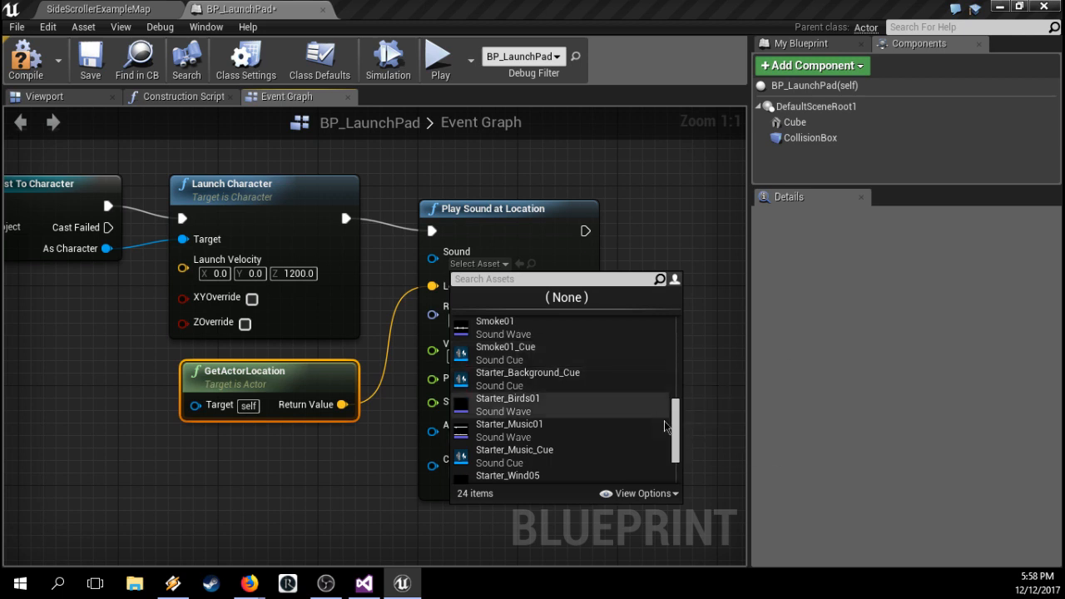
drag(676, 435, 675, 456)
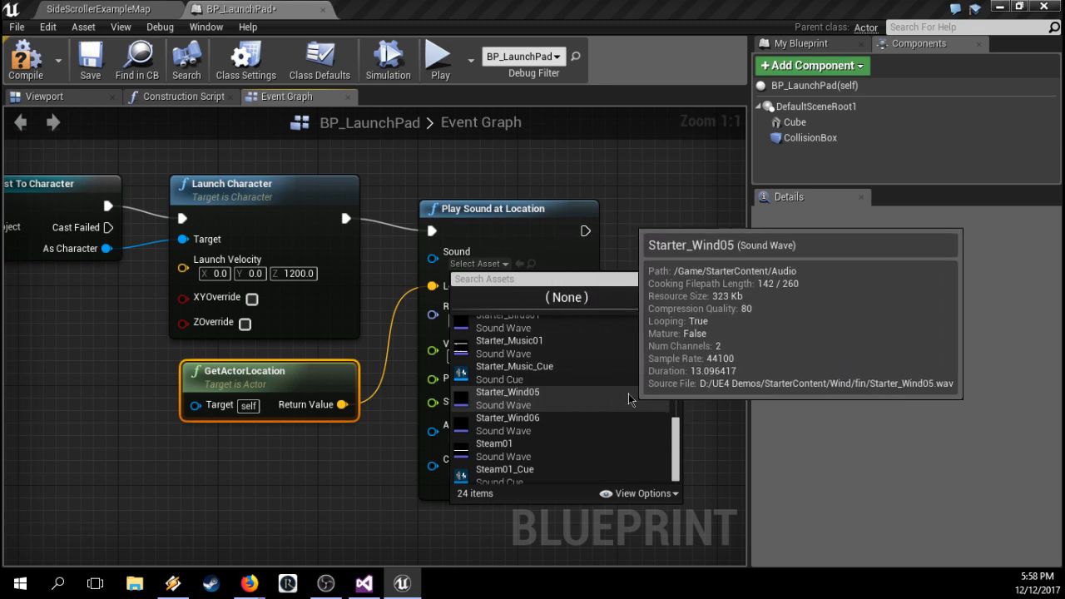
drag(672, 452, 677, 451)
click(535, 415)
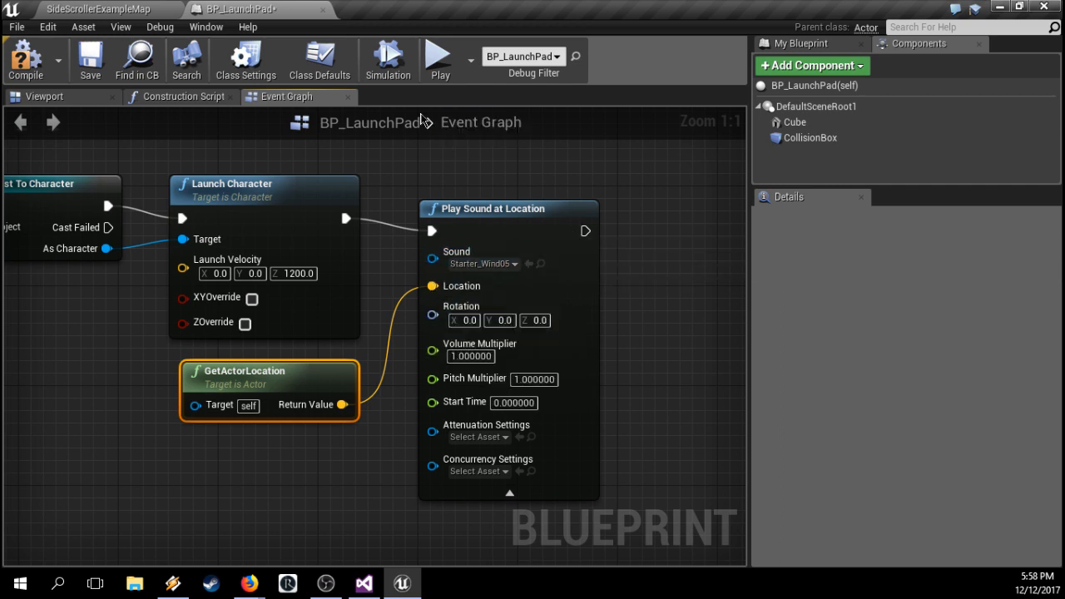
Step: Compile and save BP_LaunchPad with its sound setup, and save the SideScrollerExampleMap level
click(18, 46)
click(93, 62)
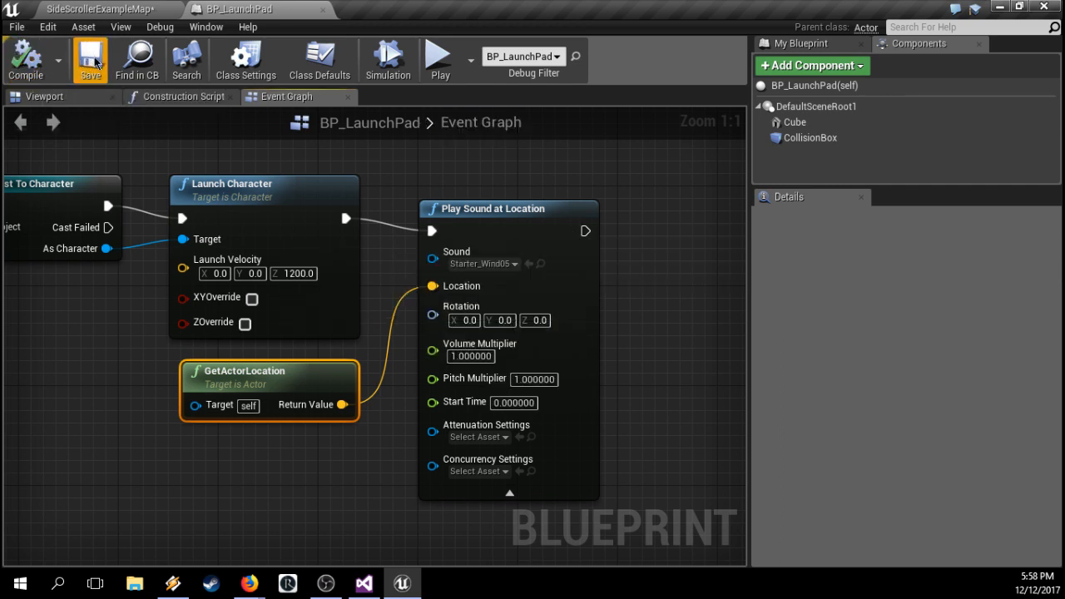
click(105, 15)
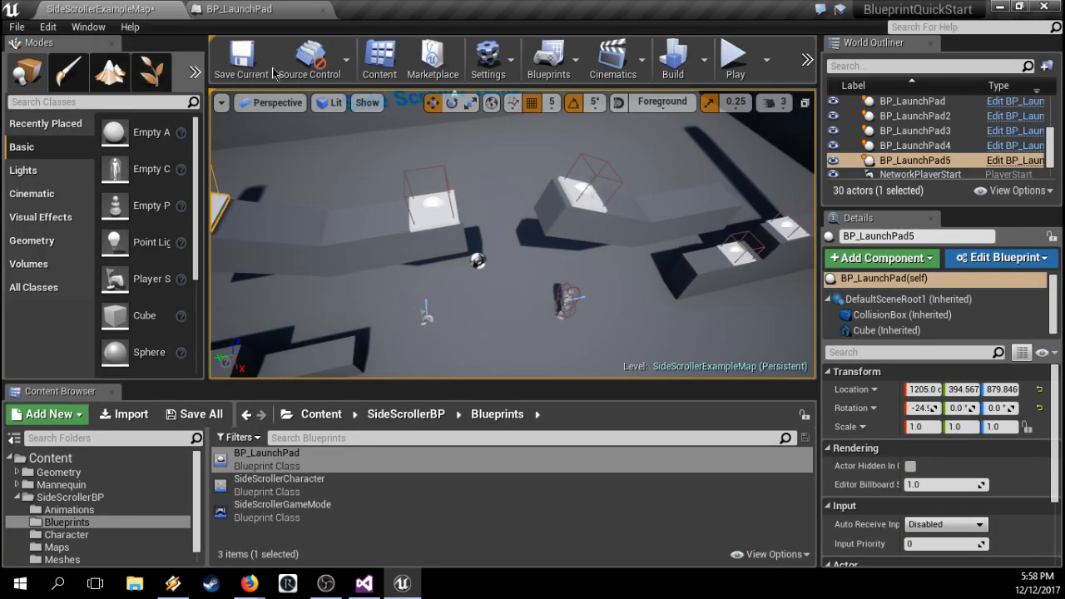
click(254, 65)
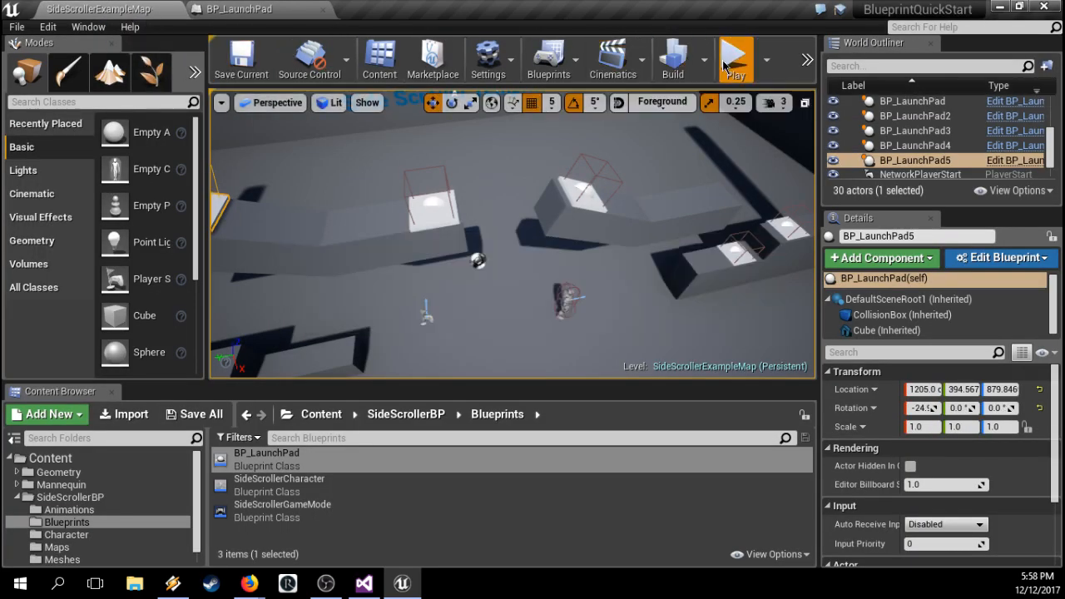
Step: Play-test the launch sound by jumping the character onto the launch pads, stop the session, and return to BP_LaunchPad's Event Graph
click(724, 66)
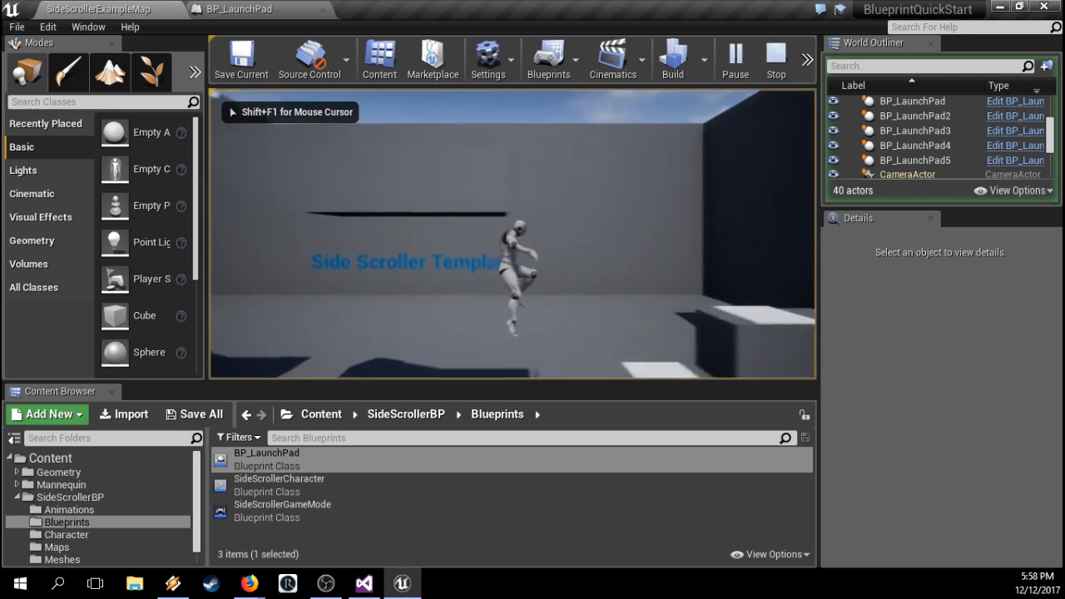
key(d)
key(space)
key(a)
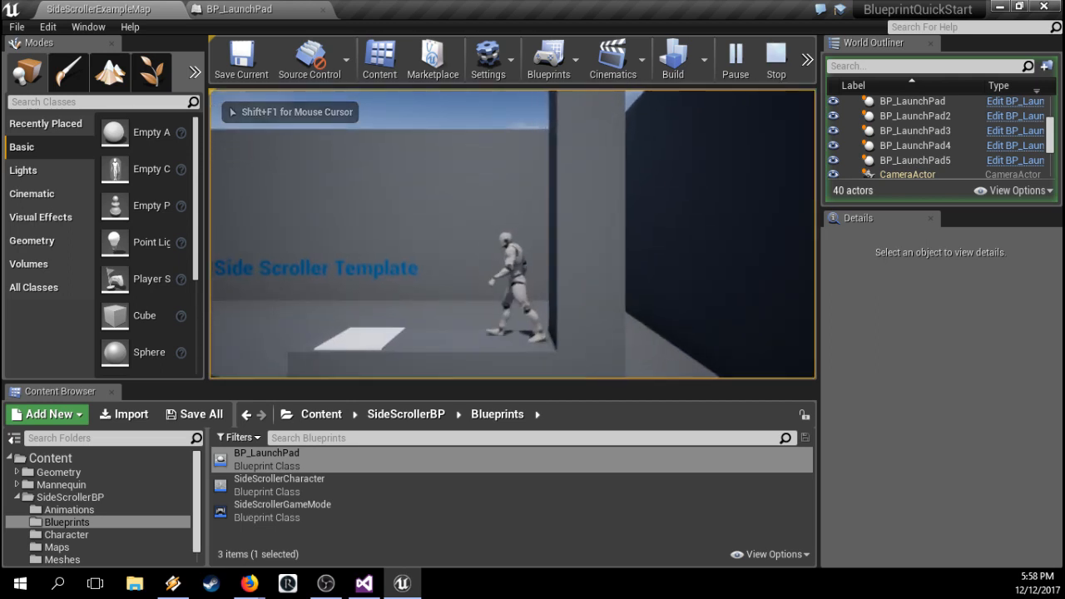
key(a)
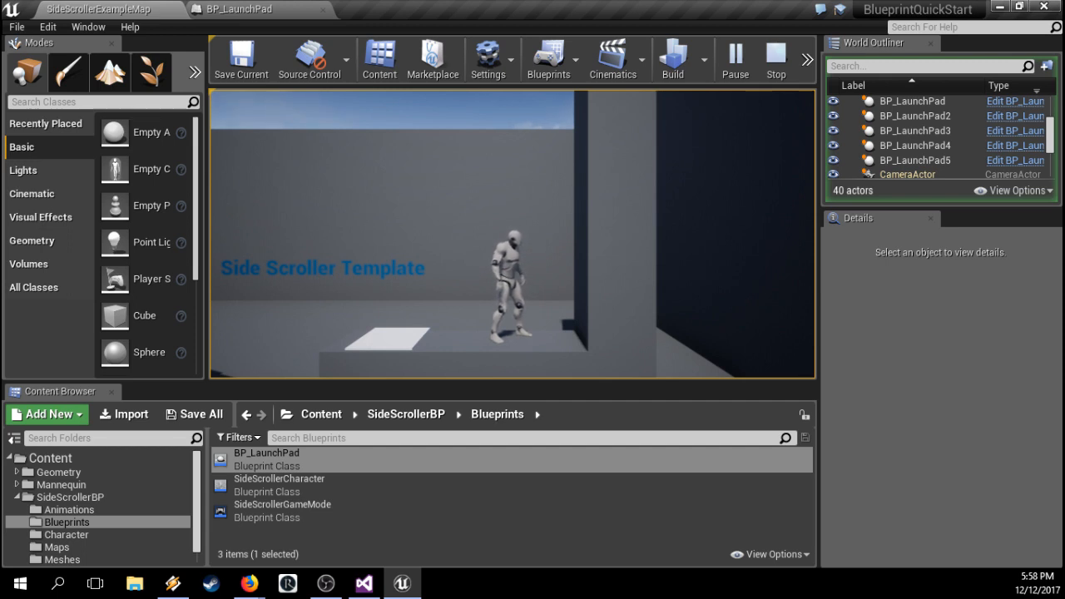
key(Escape)
click(245, 7)
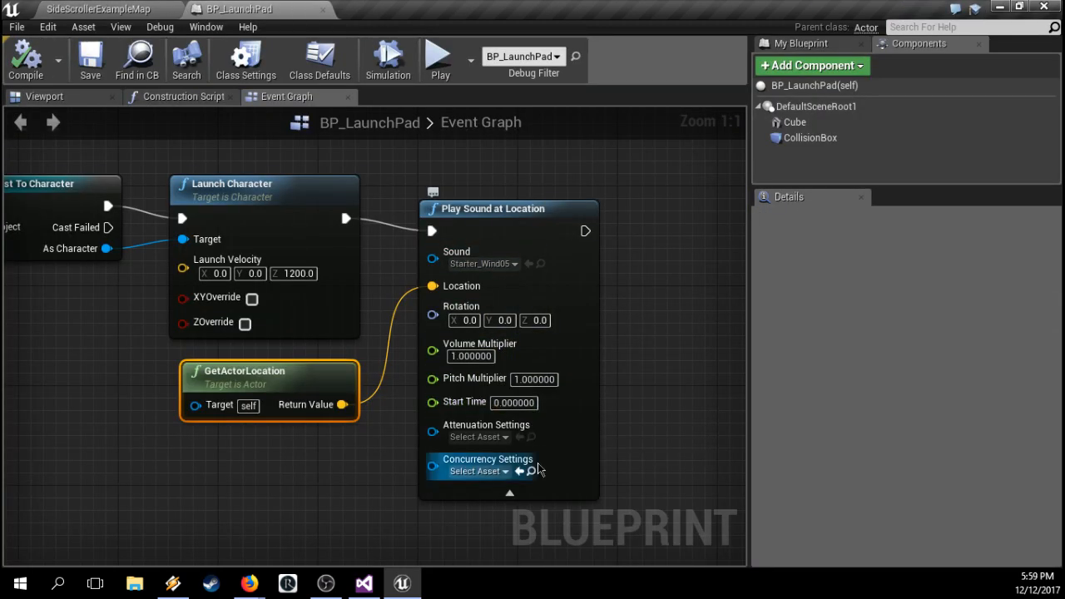
click(478, 438)
click(485, 448)
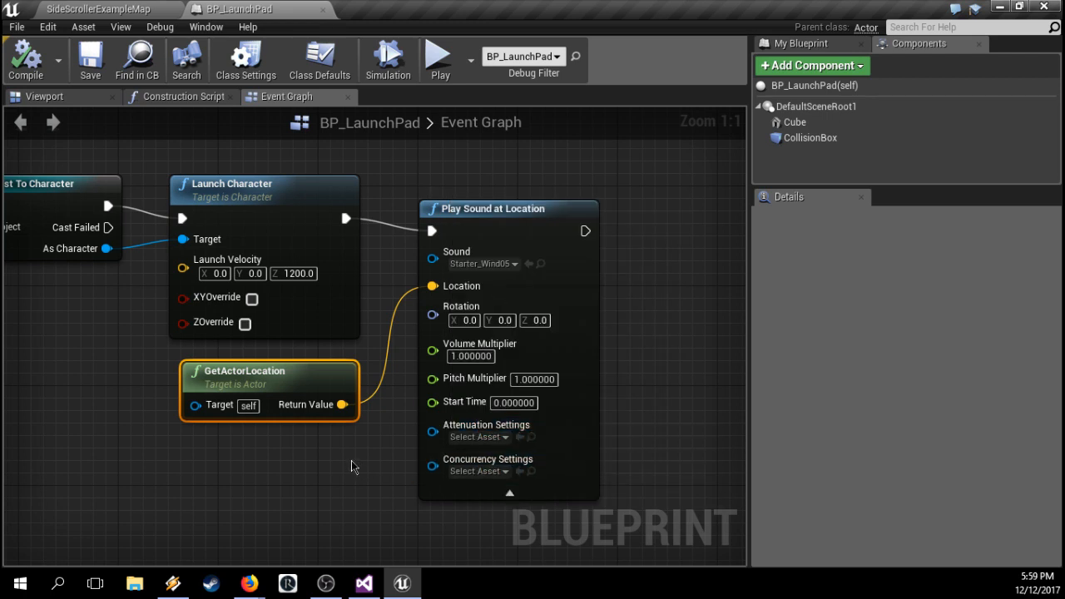
right_drag(636, 276, 537, 268)
drag(485, 223, 541, 230)
click(518, 277)
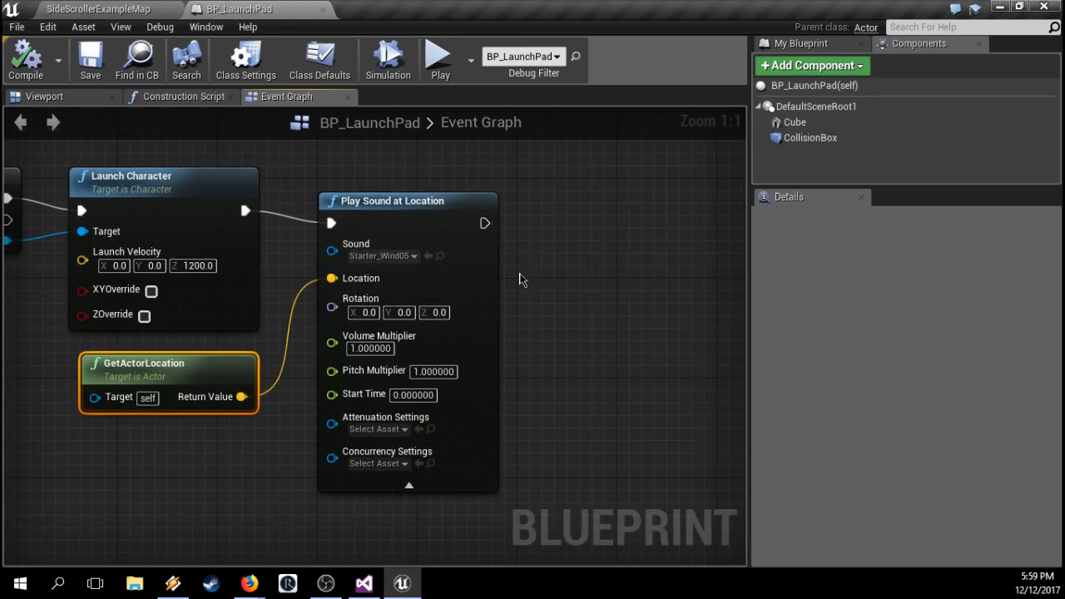
right_drag(519, 278, 613, 254)
drag(422, 228, 383, 248)
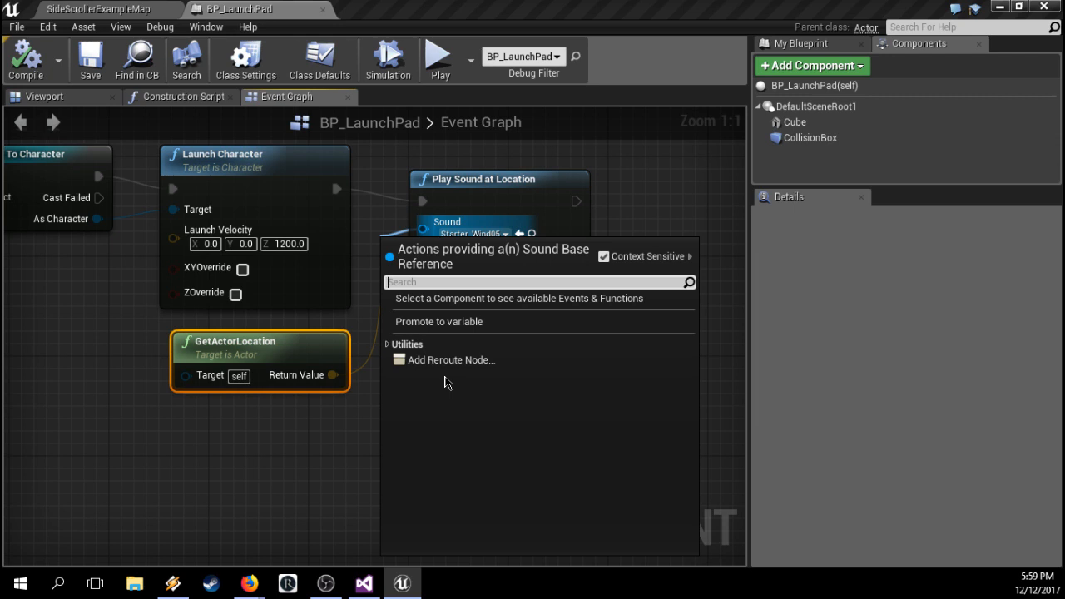
key(Escape)
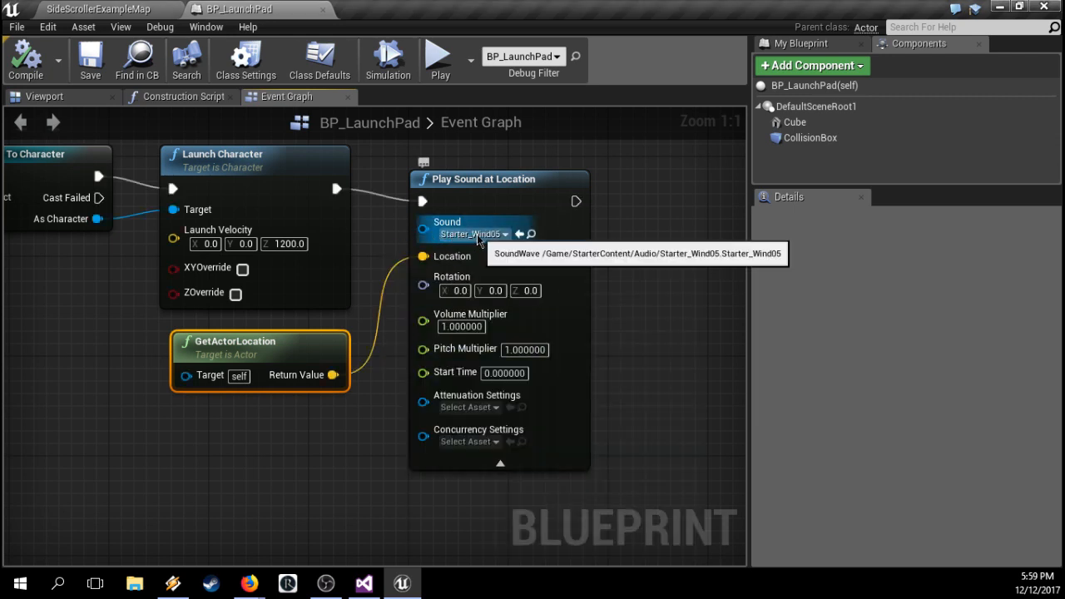
Step: Examine the Audio functions available for the Event Graph, from the Play Sound entries down to the Spawn Sound entries
right_click(314, 451)
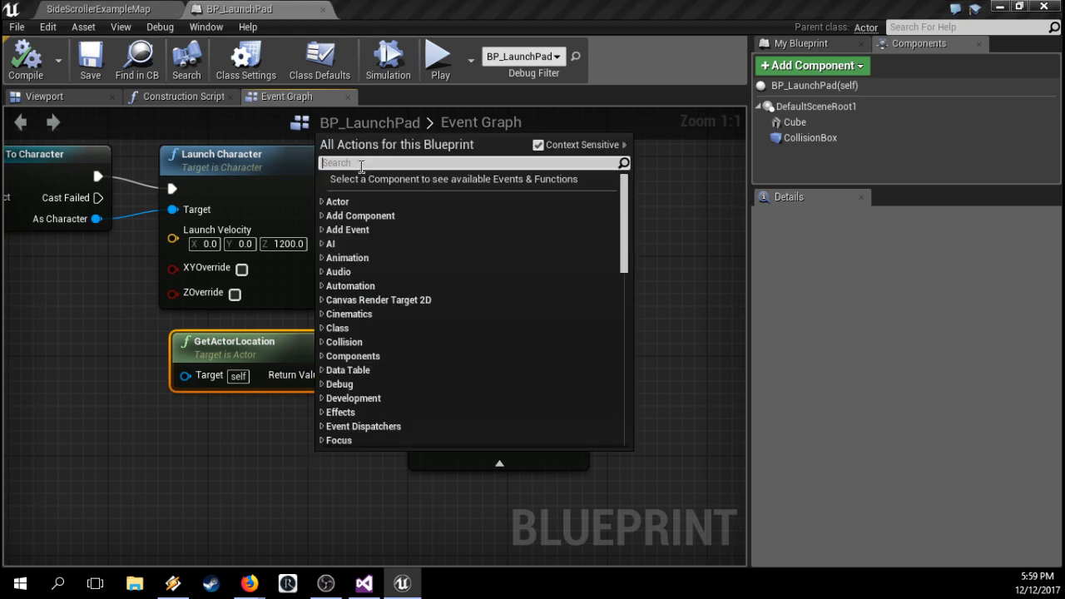
click(337, 272)
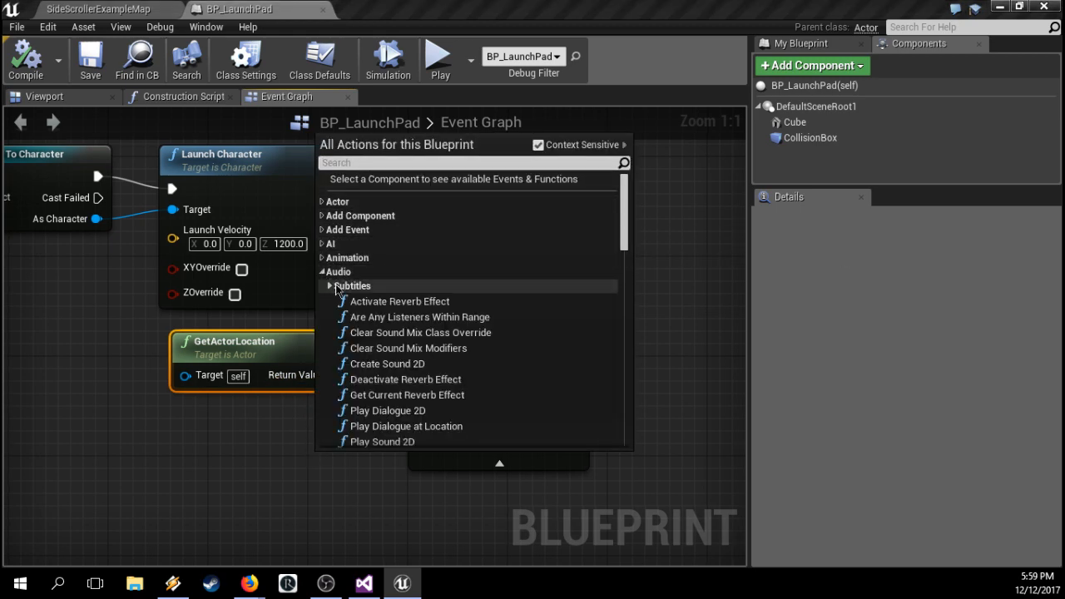
scroll(422, 350, down, 1)
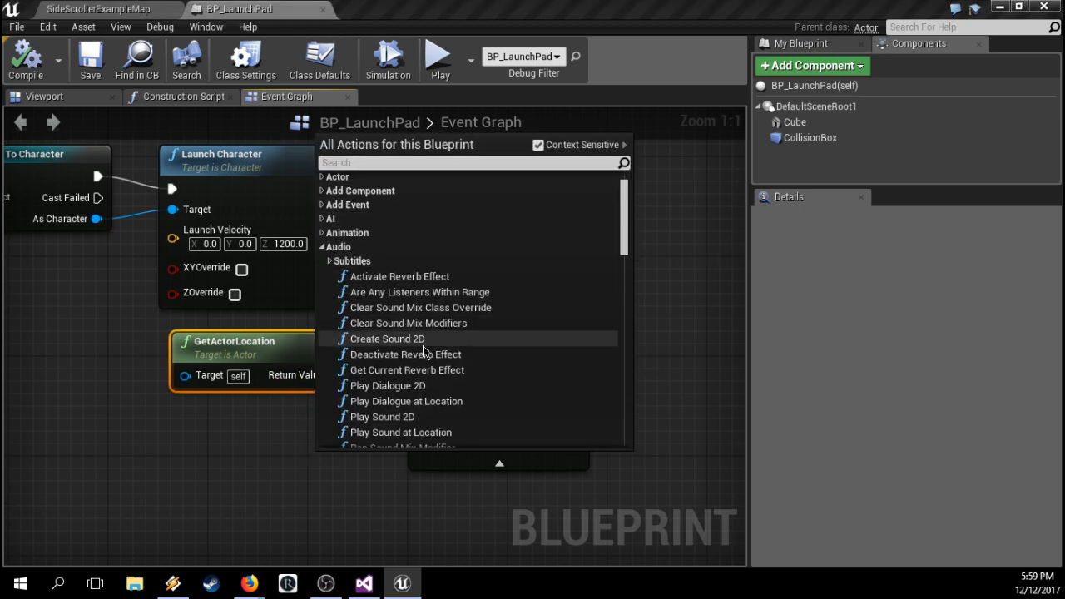
scroll(424, 351, down, 1)
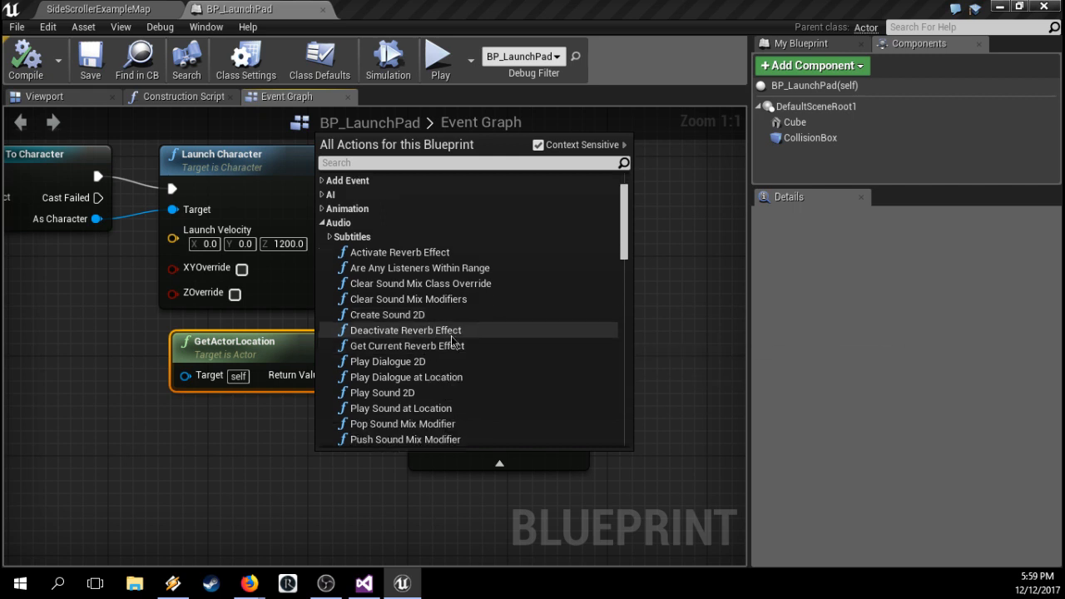
scroll(469, 349, down, 5)
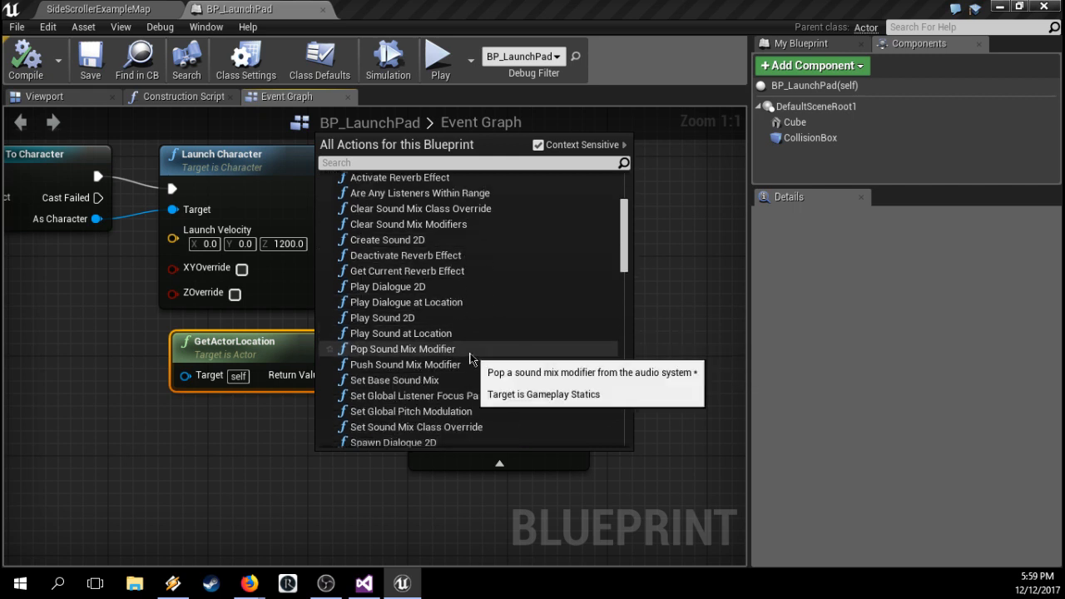
scroll(473, 359, down, 3)
scroll(499, 375, down, 3)
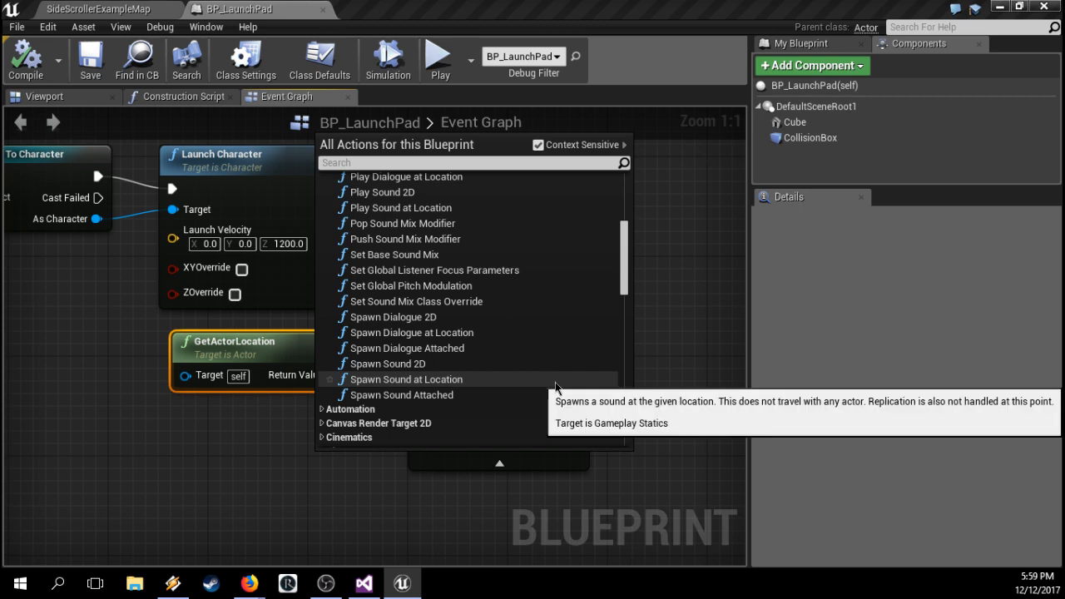
click(554, 379)
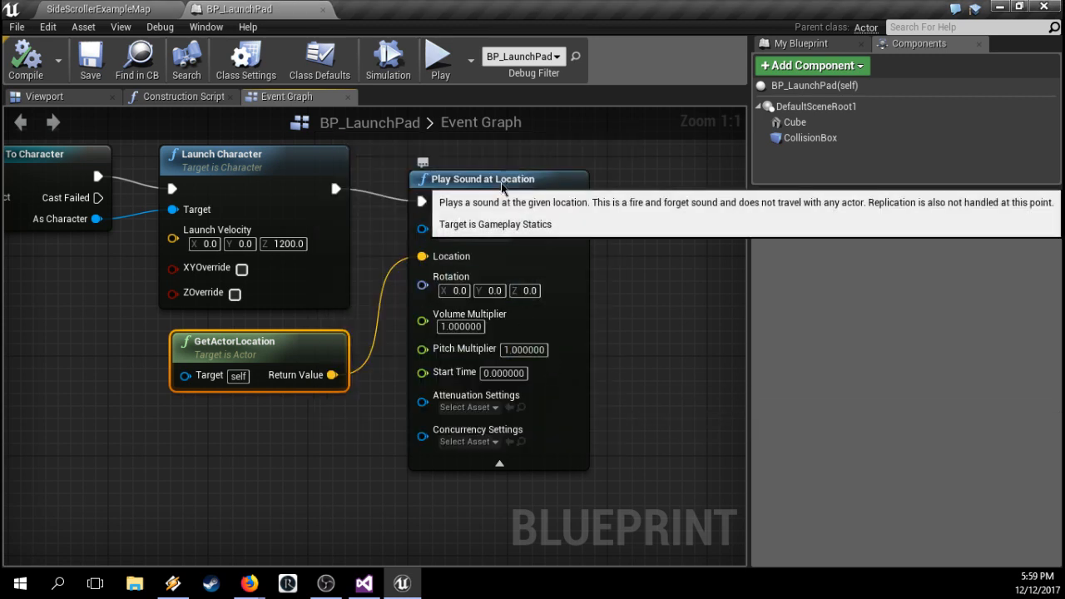
Step: Delete the Play Sound at Location node from the Event Graph, keeping the GetActorLocation node
right_click(503, 189)
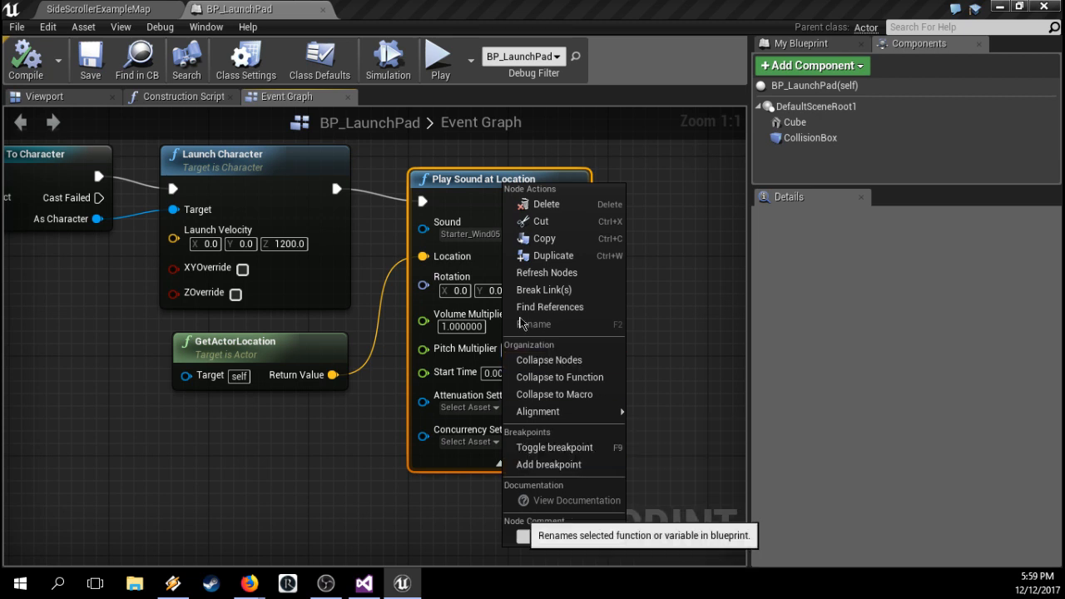
click(454, 183)
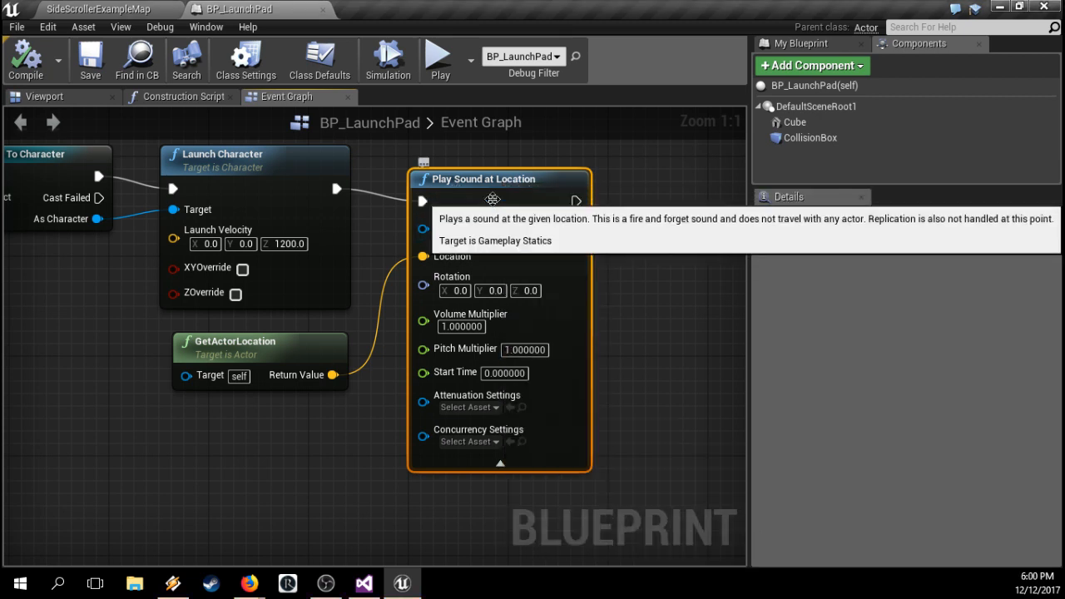
key(Delete)
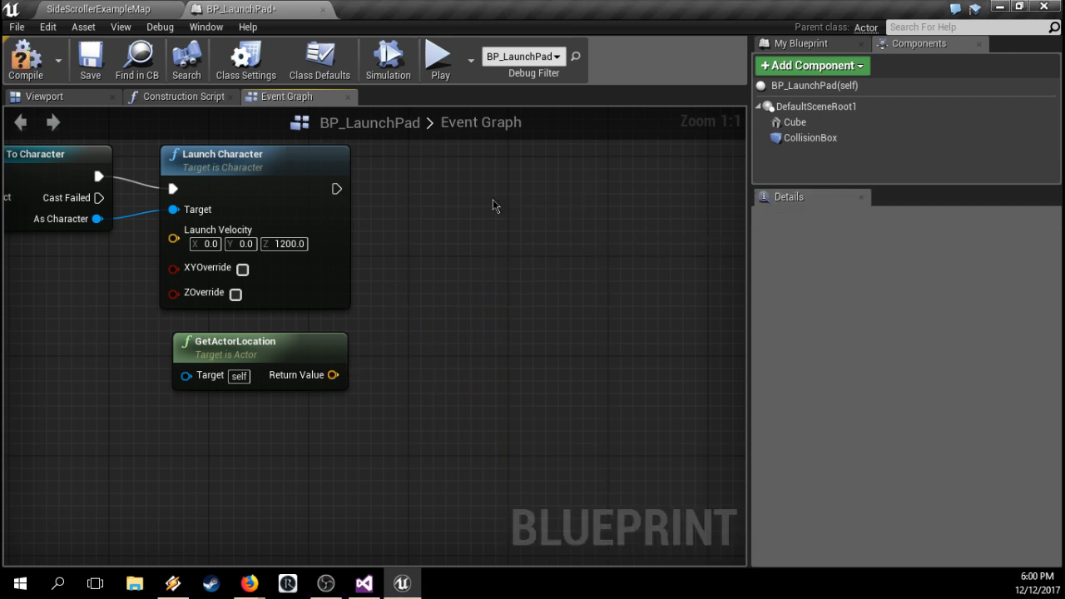
Step: Add a Spawn Sound at Location node after Launch Character and feed GetActorLocation's return value into its Location
click(313, 184)
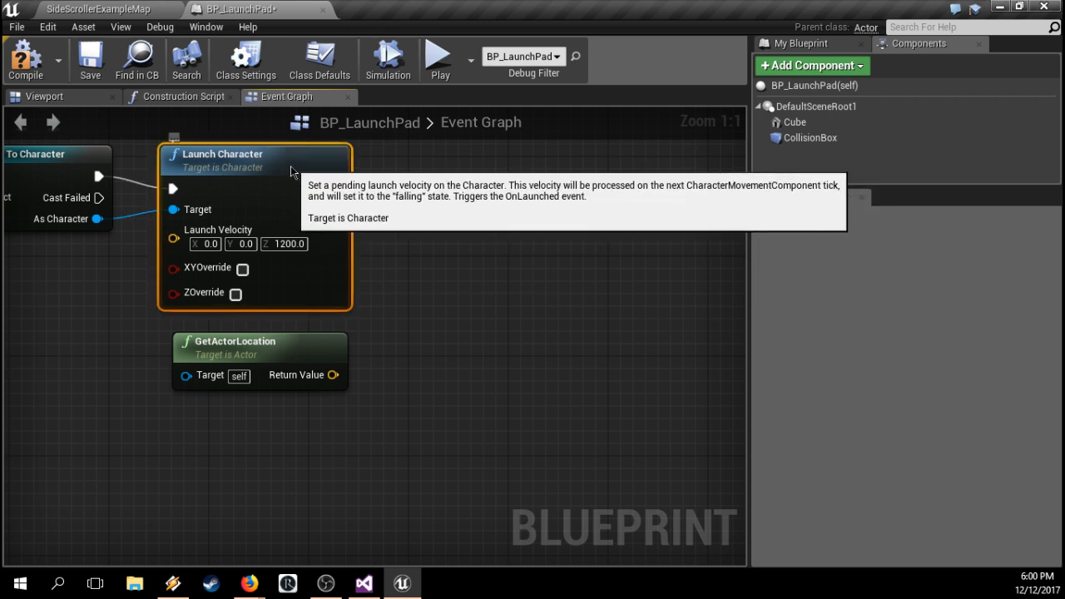
drag(336, 188, 447, 193)
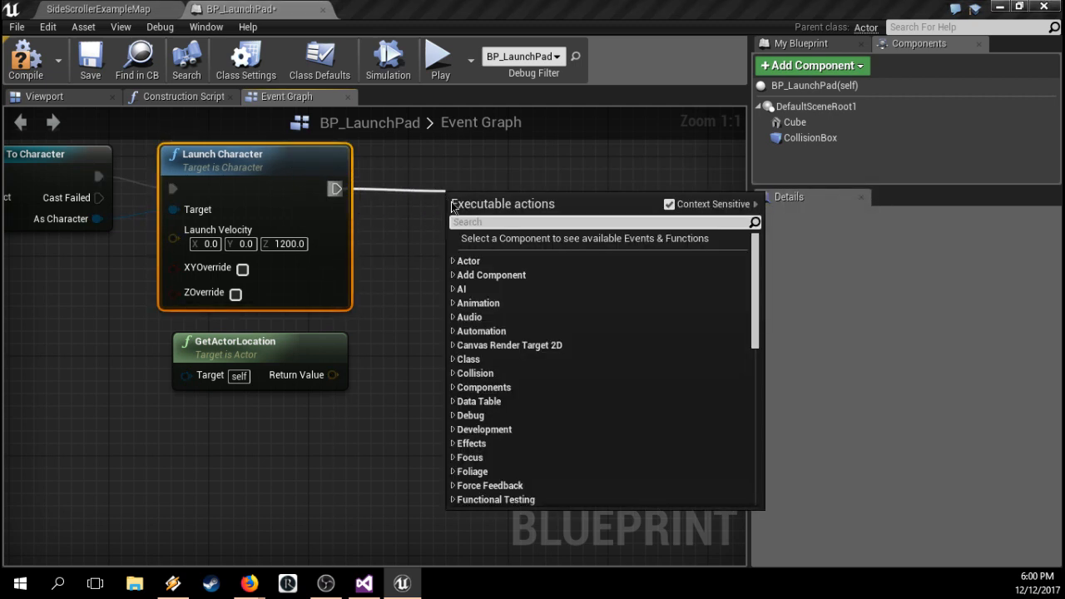
text(Spawn)
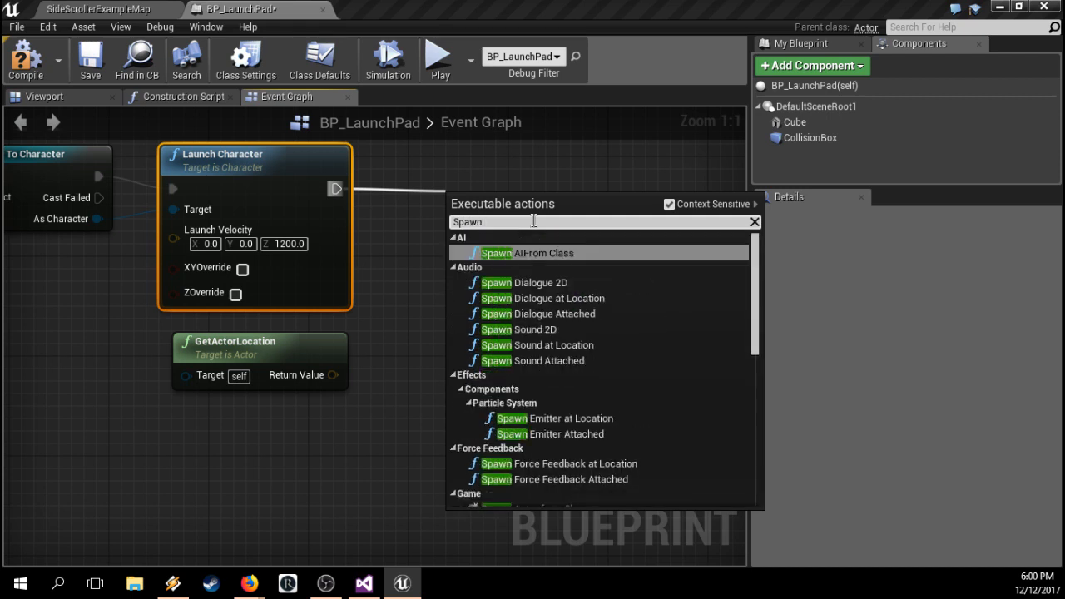
click(530, 347)
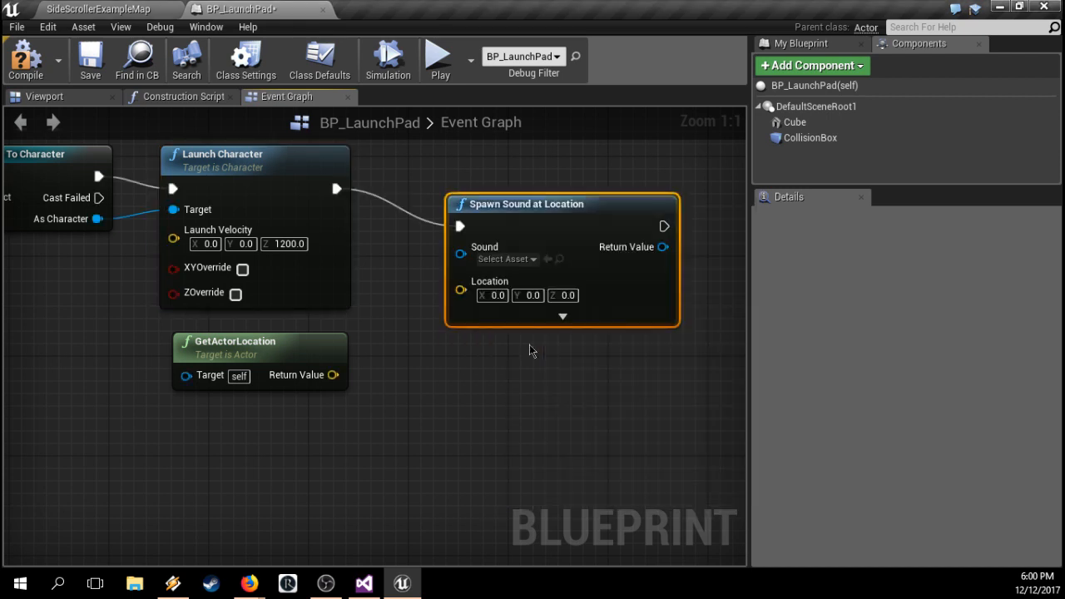
drag(333, 375, 463, 293)
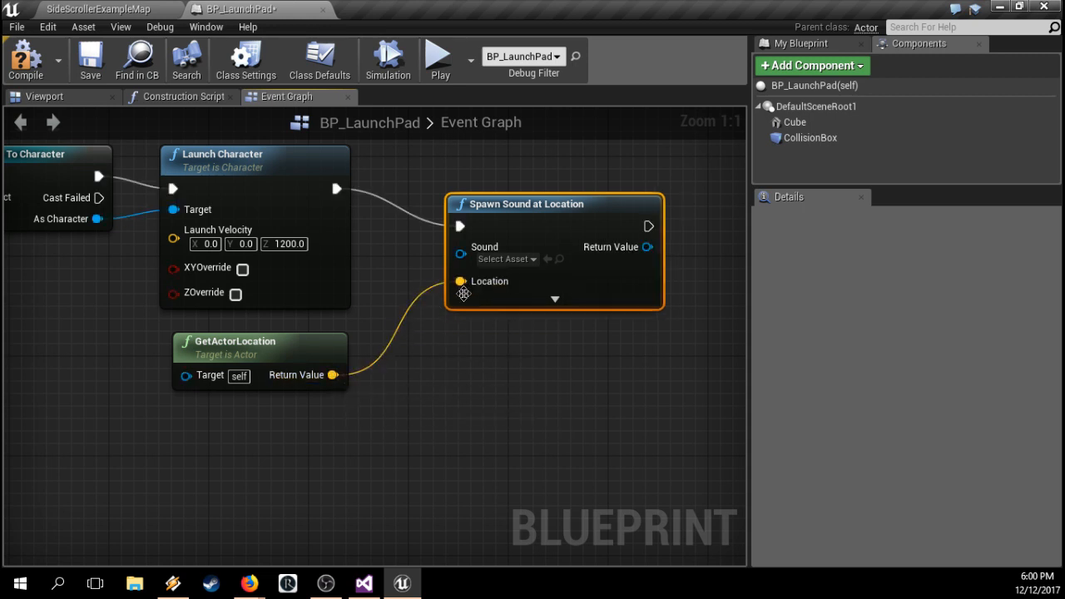
Step: Set the Spawn Sound at Location node's sound to the Explosion02 sound wave
click(506, 259)
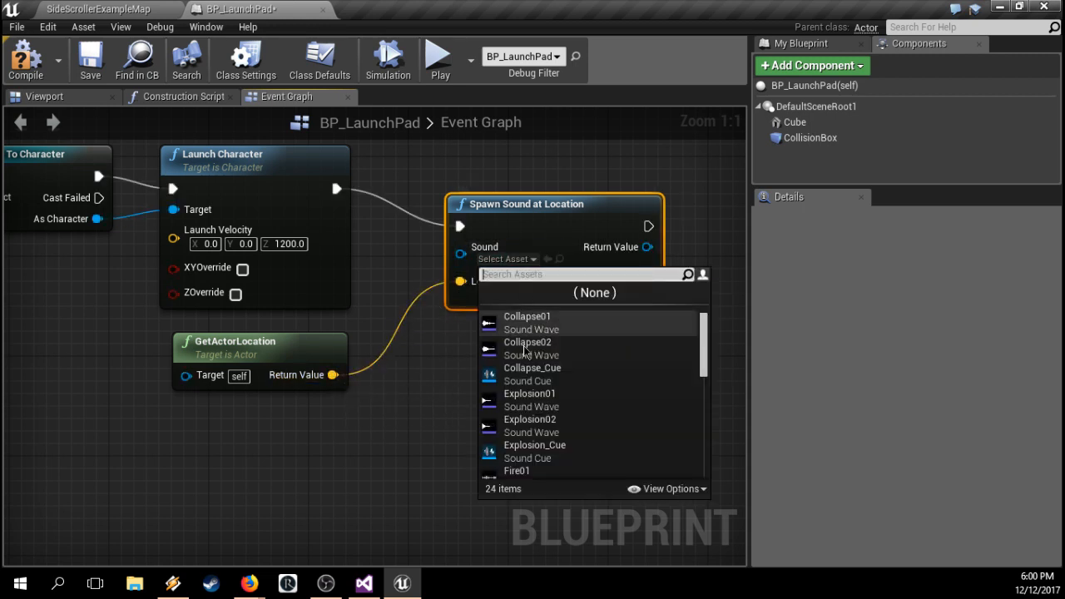
scroll(657, 396, down, 1)
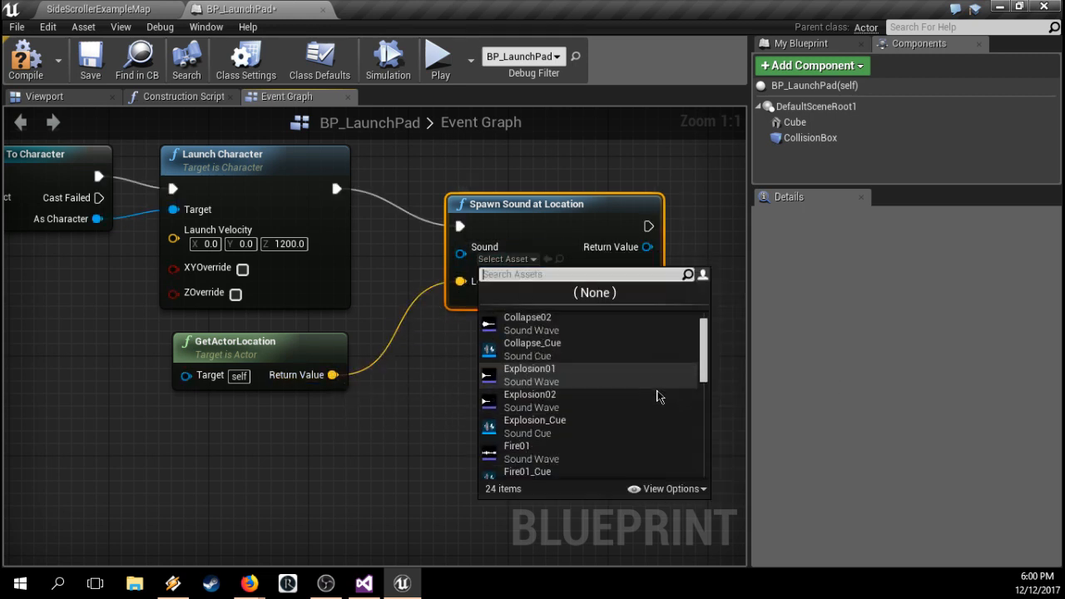
scroll(657, 398, down, 2)
scroll(660, 415, up, 2)
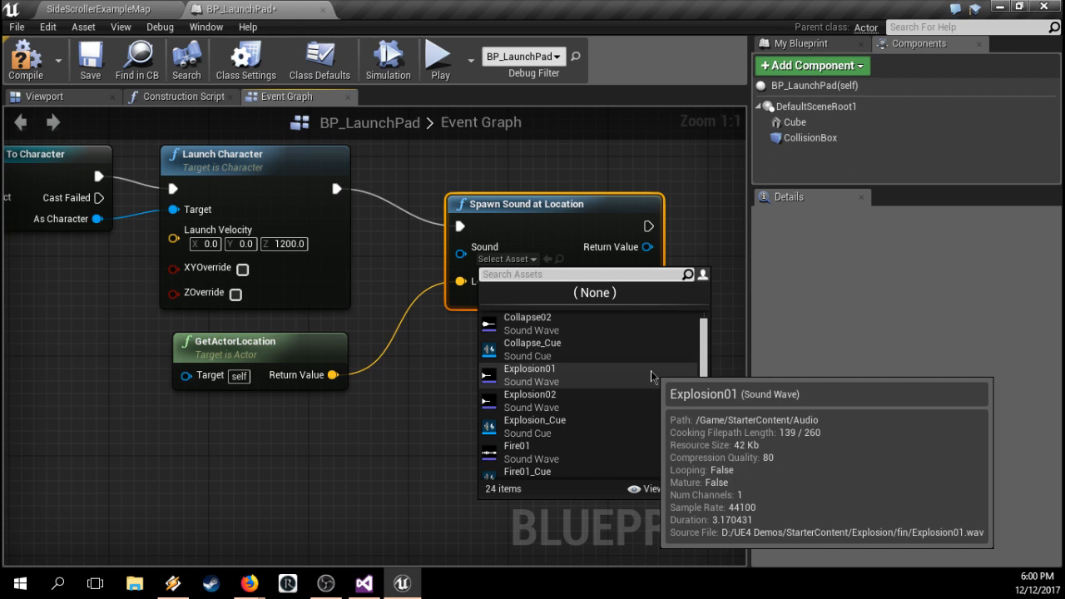
click(605, 403)
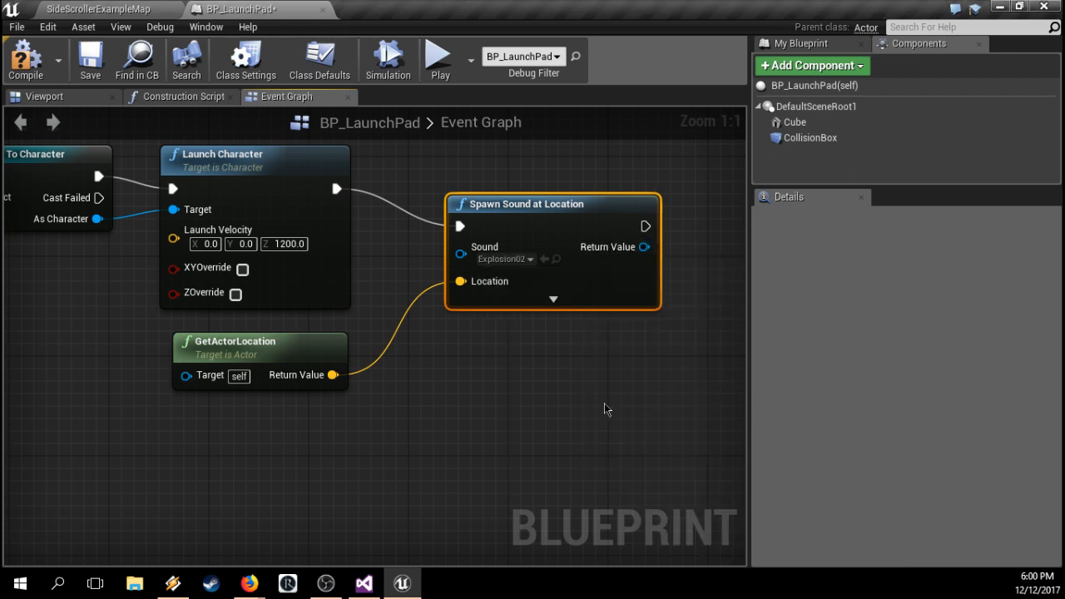
Step: Examine the additional settings of Spawn Sound at Location, including its Attenuation and Concurrency Settings, and collapse them again
click(553, 299)
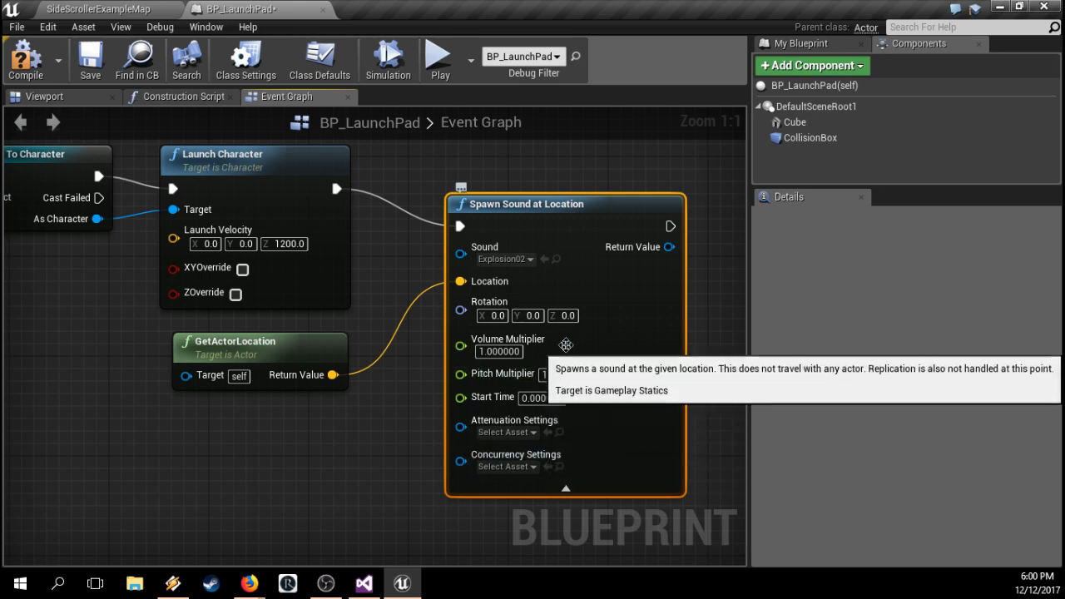
click(530, 433)
click(528, 468)
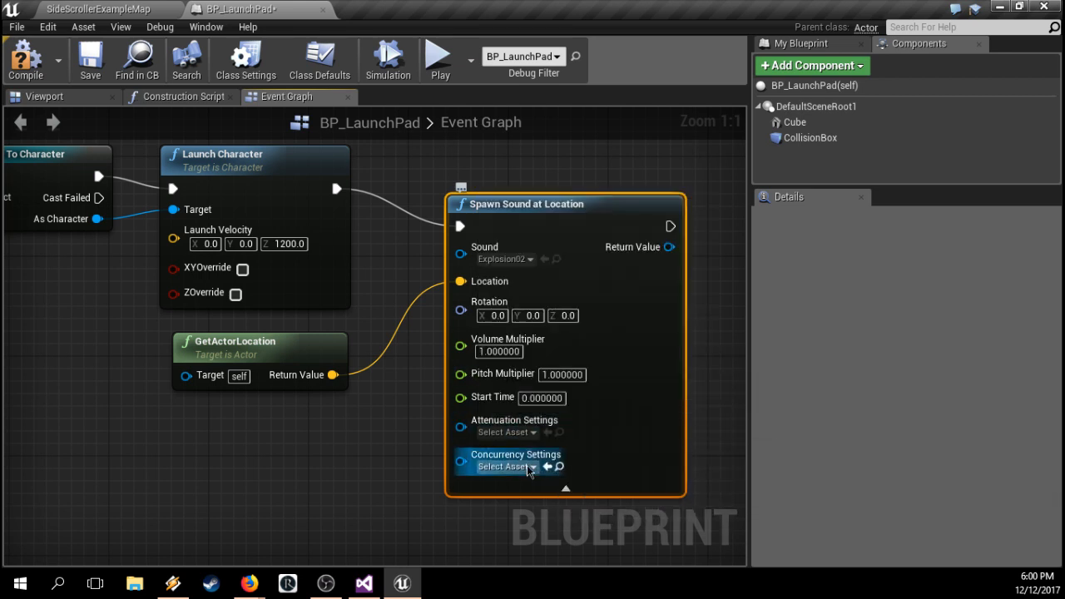
click(530, 469)
click(566, 491)
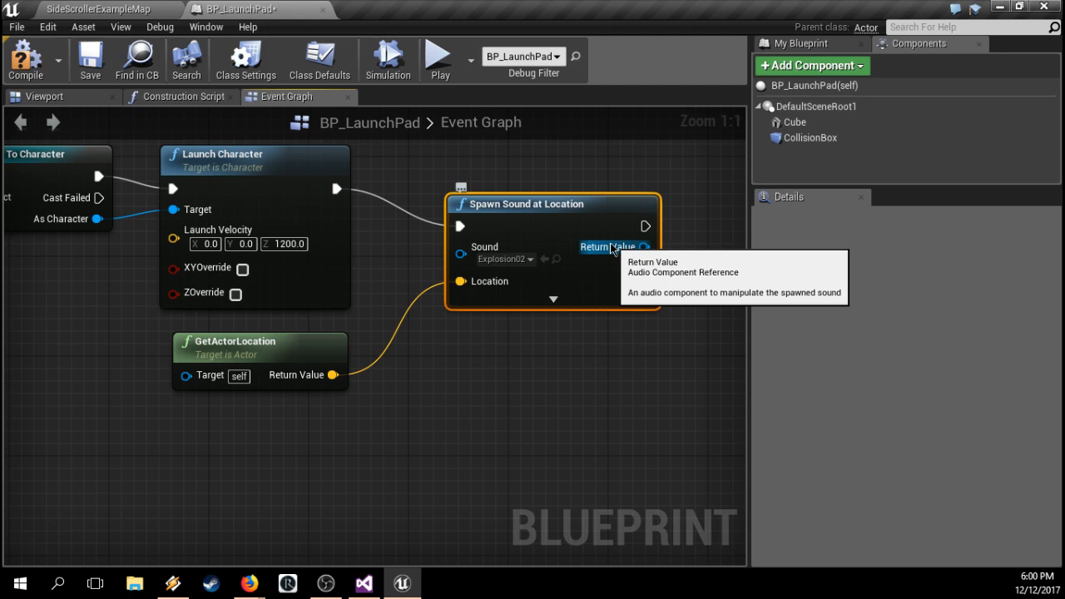
Step: Examine the Audio and Effects actions available for the Return Value of Spawn Sound at Location without adding any
right_drag(613, 248, 372, 285)
drag(372, 285, 452, 276)
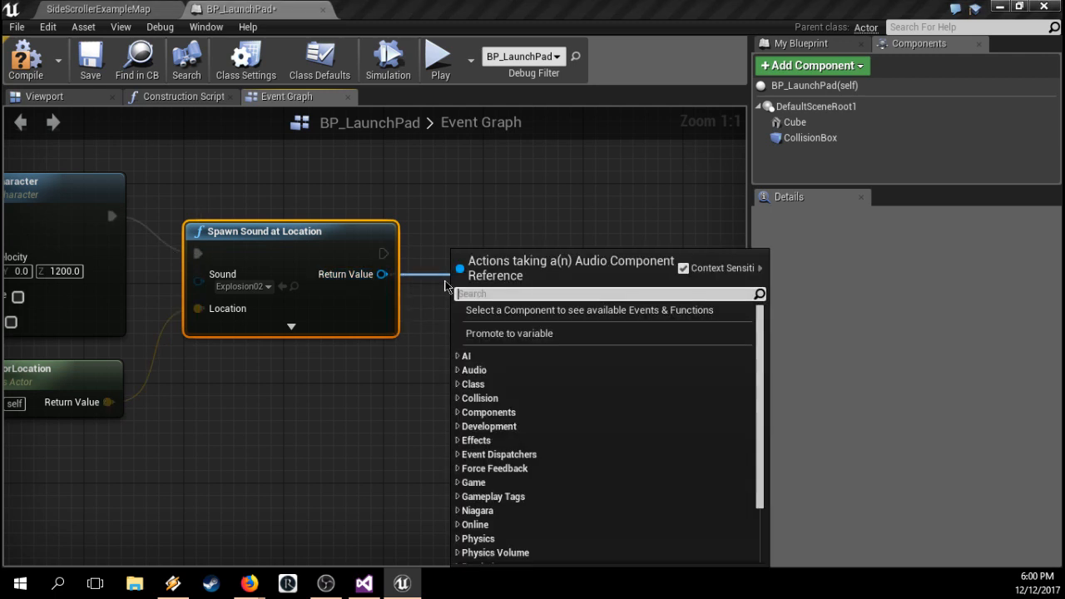
click(457, 371)
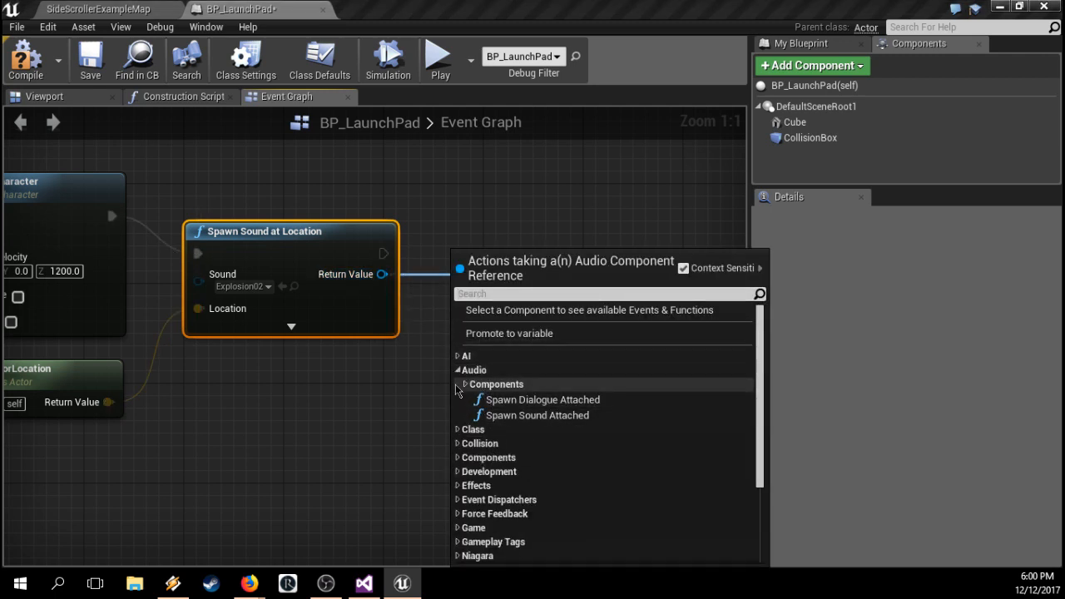
click(460, 370)
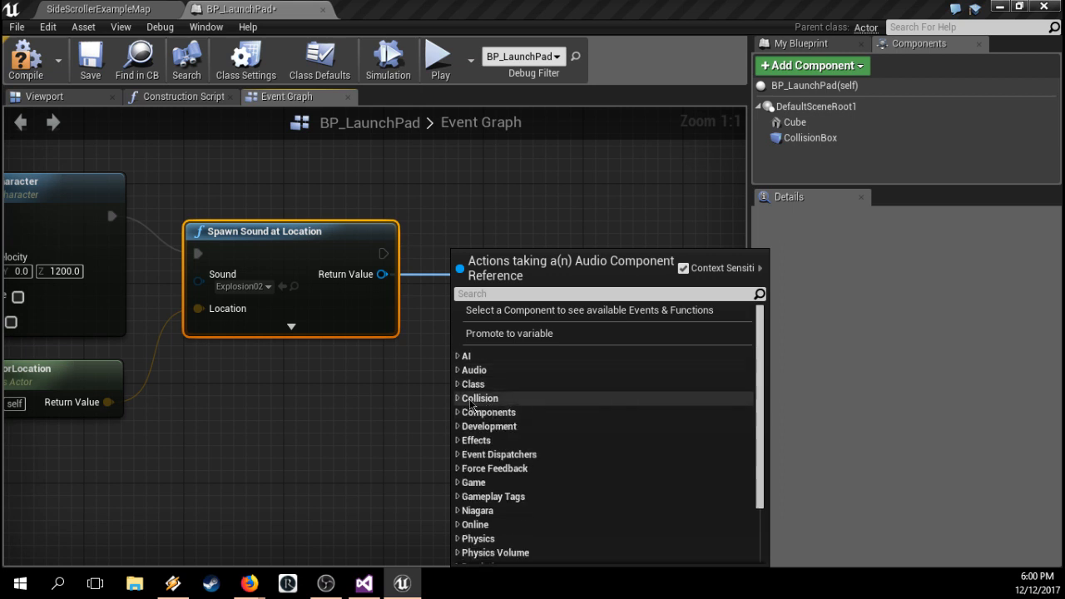
click(458, 441)
click(465, 454)
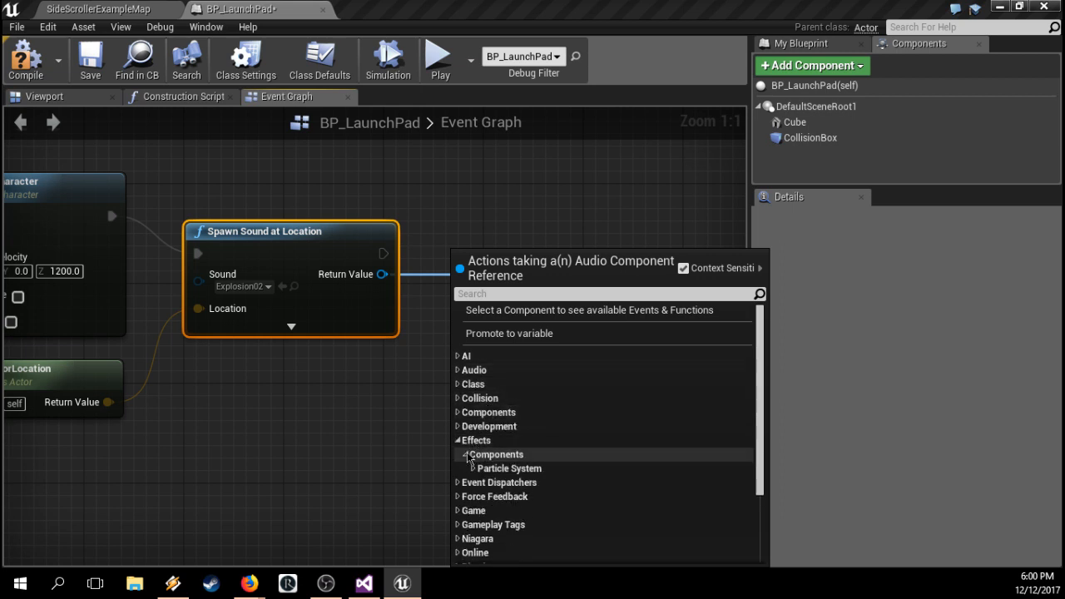
click(472, 468)
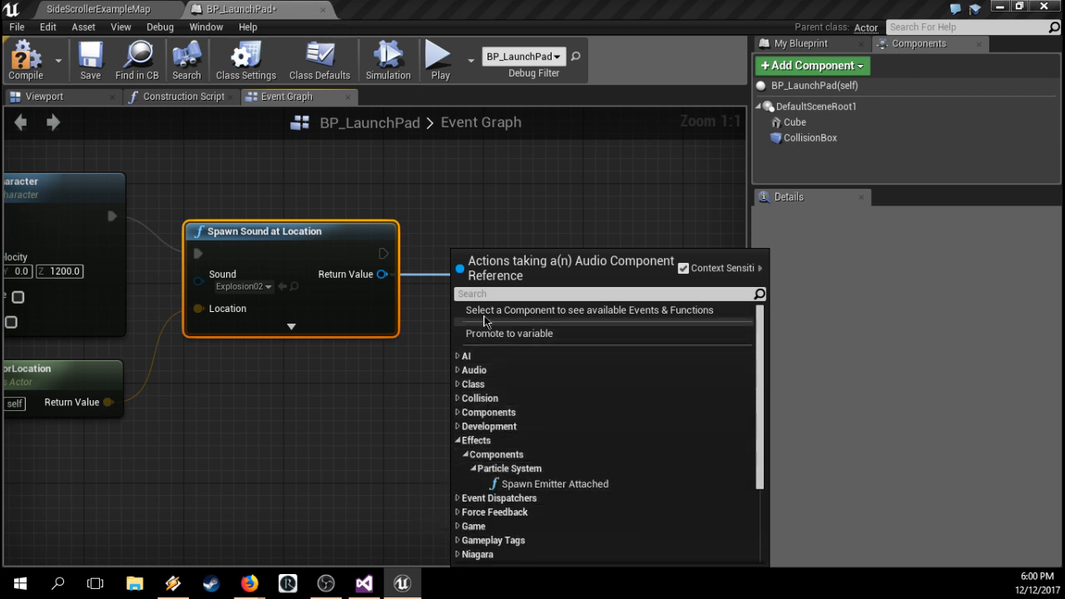
key(Escape)
Step: Compile and save BP_LaunchPad with the spawned sound, and save the SideScrollerExampleMap level
right_drag(462, 312, 621, 300)
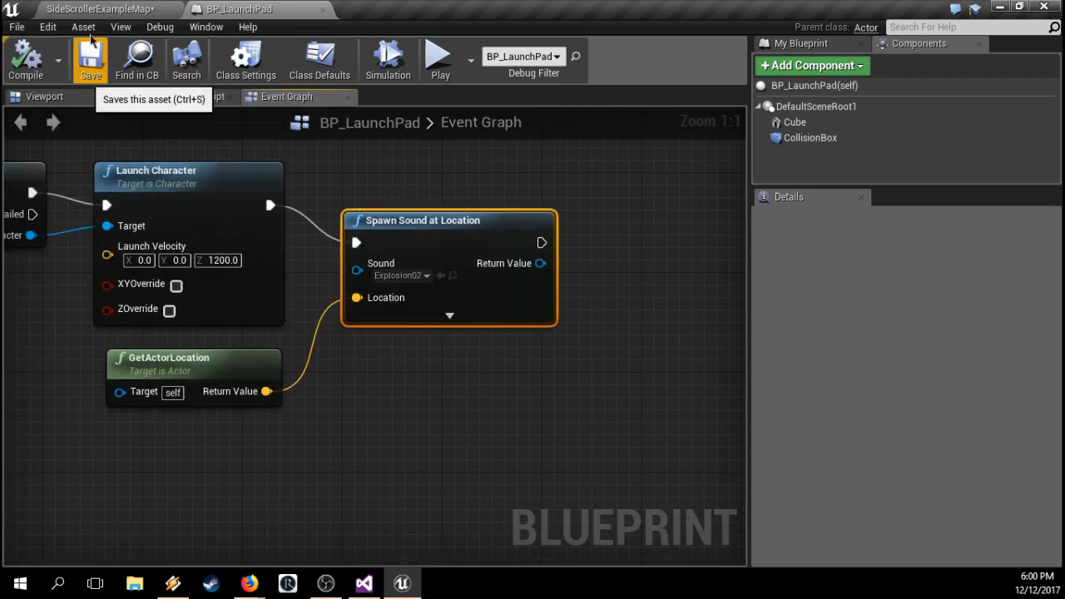
click(99, 9)
click(241, 59)
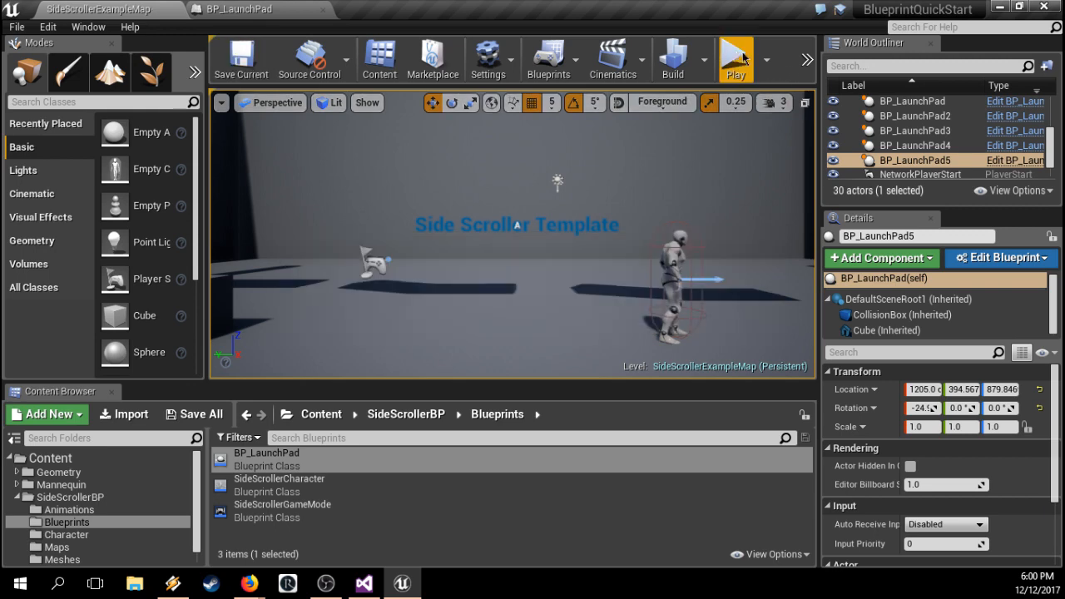
Step: Play-test the explosion sound by running and jumping the character onto the launch pads, and stop the session
click(735, 59)
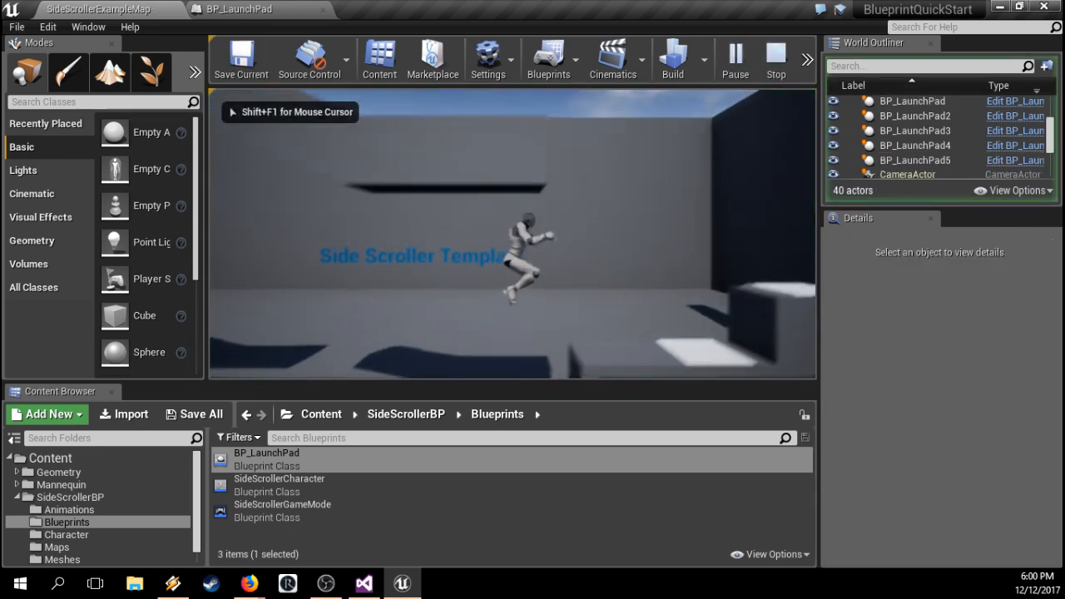
key(d)
key(space)
key(a)
key(space)
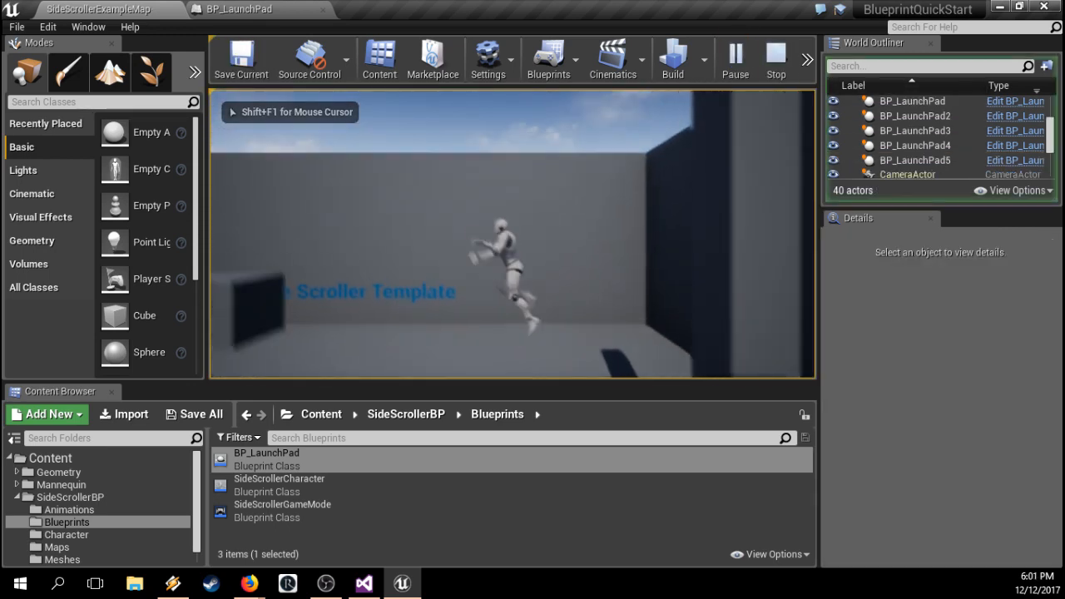
key(a)
key(space)
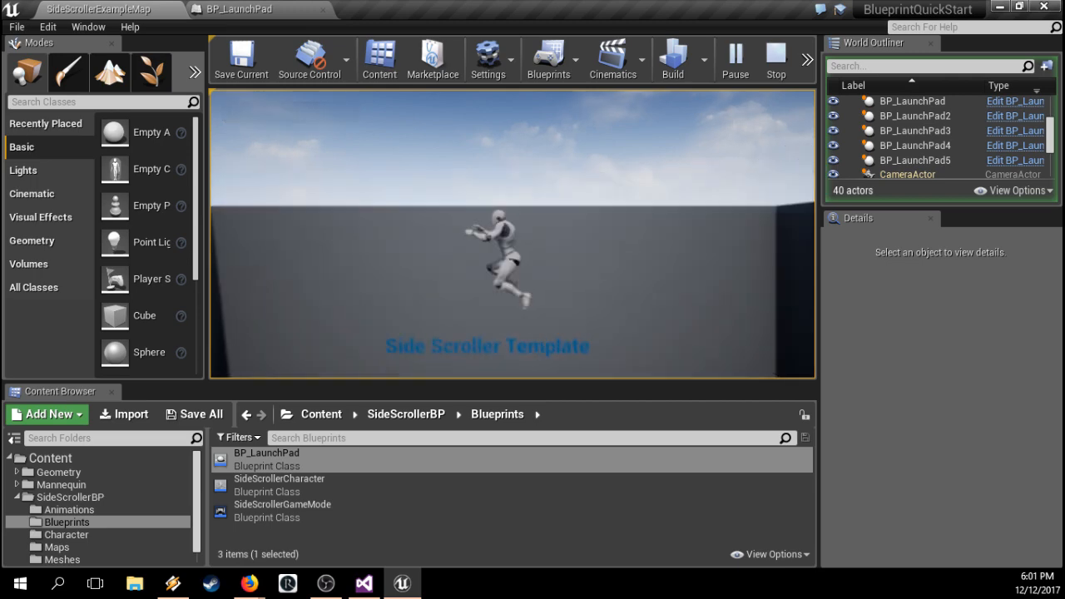
key(a)
key(space)
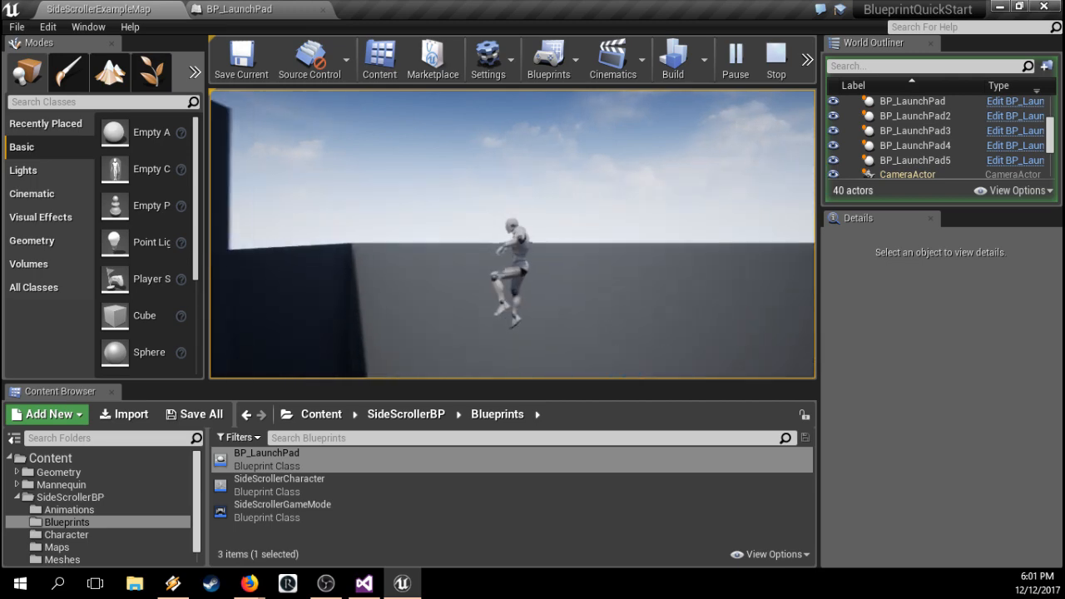
key(d)
key(Escape)
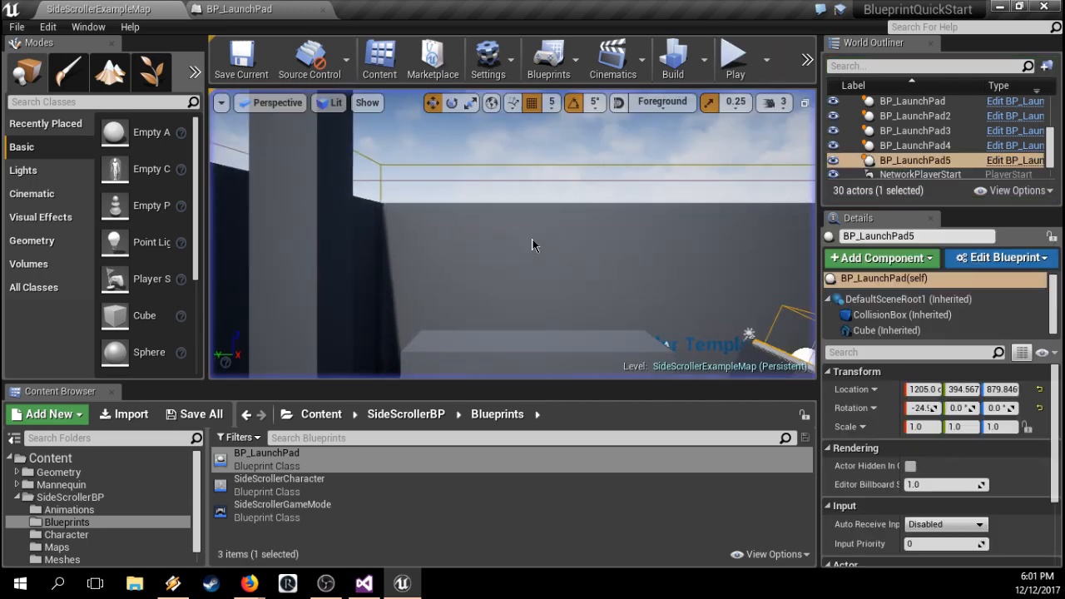
Step: Return to BP_LaunchPad's Event Graph and highlight the Launch Velocity variable task on the "On Your Own!" documentation page in Firefox
click(238, 8)
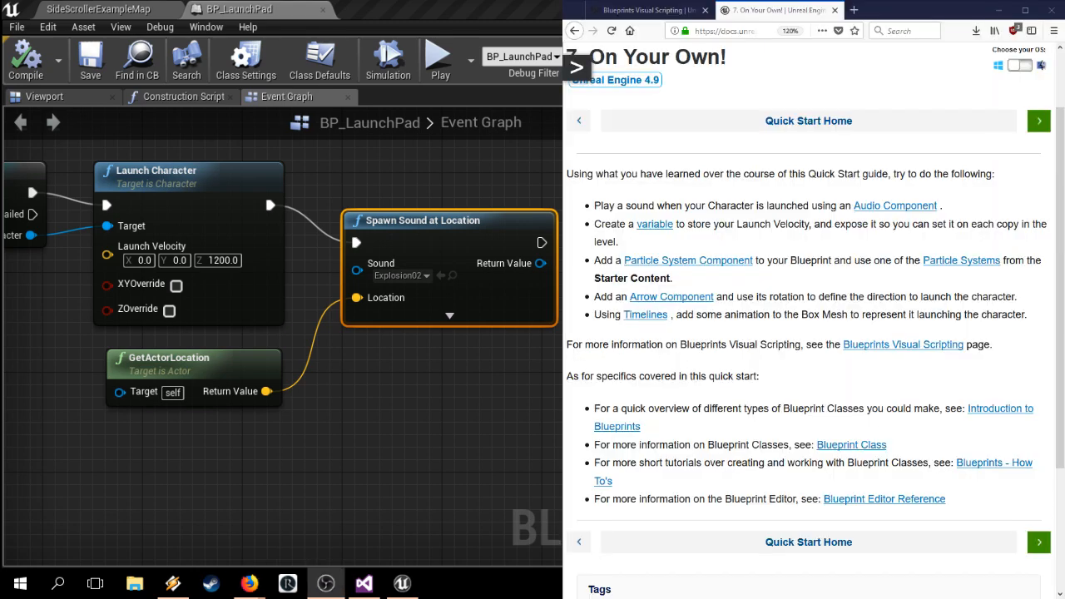
click(690, 224)
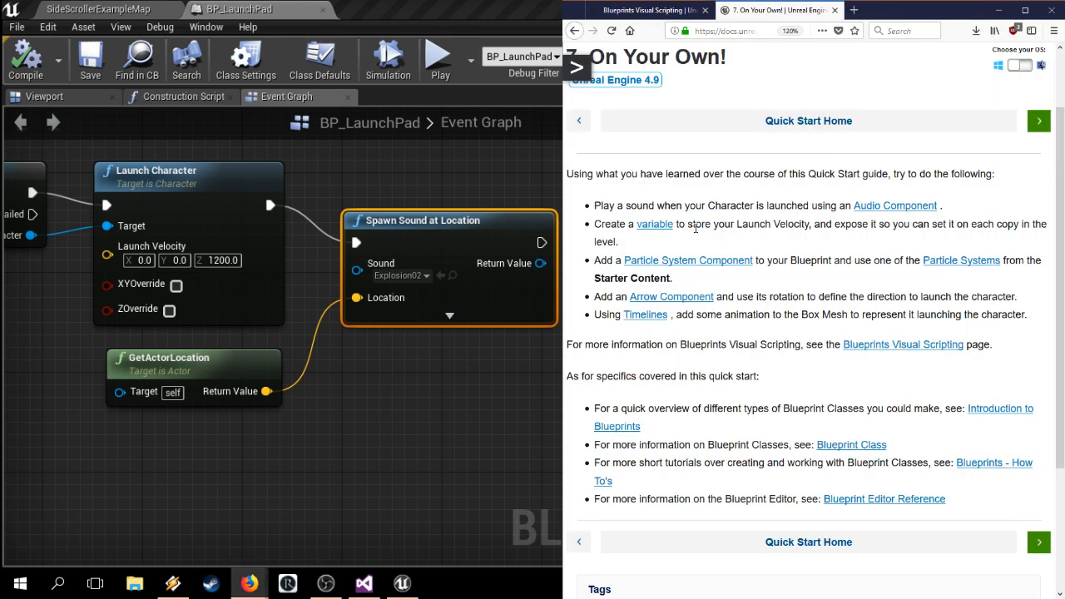
drag(690, 223, 809, 223)
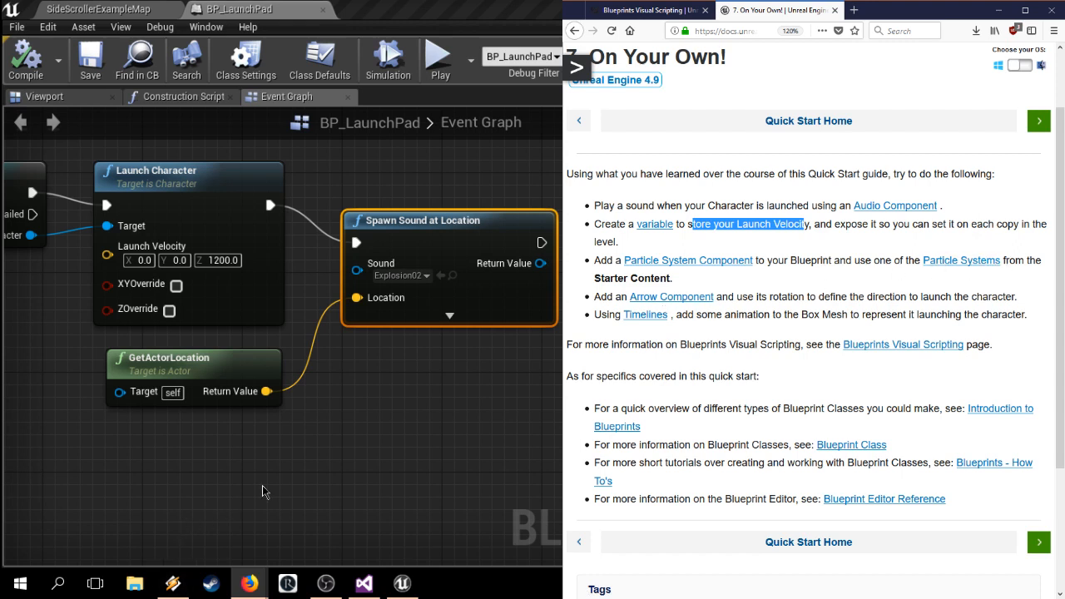
Step: Add a Spawn Emitter at Location node executed after Spawn Sound at Location in BP_LaunchPad's Event Graph
right_drag(267, 192, 238, 181)
drag(513, 232, 574, 224)
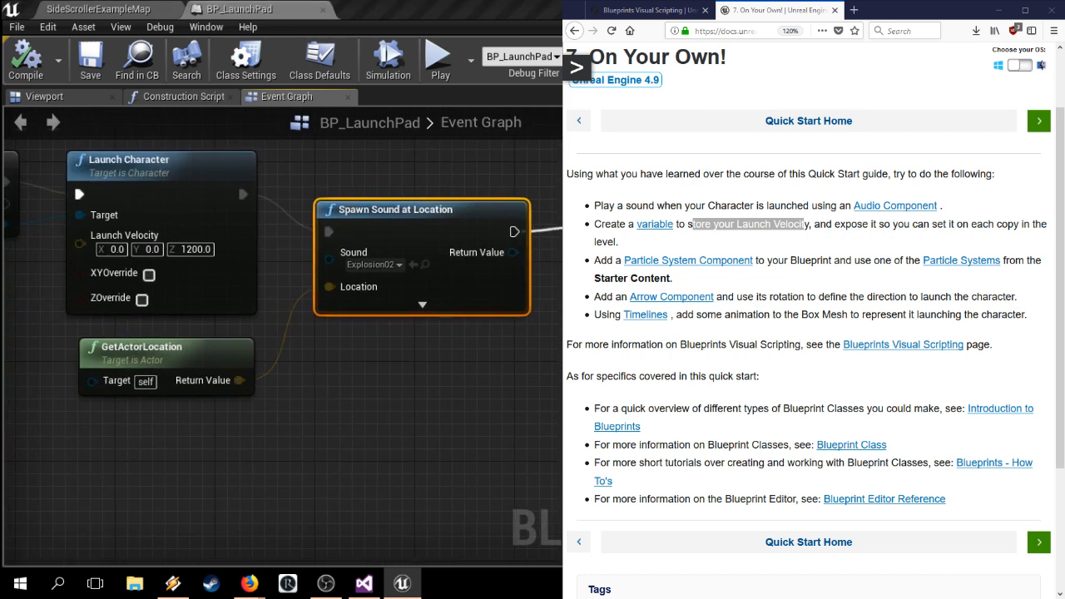
drag(574, 224, 433, 320)
click(237, 181)
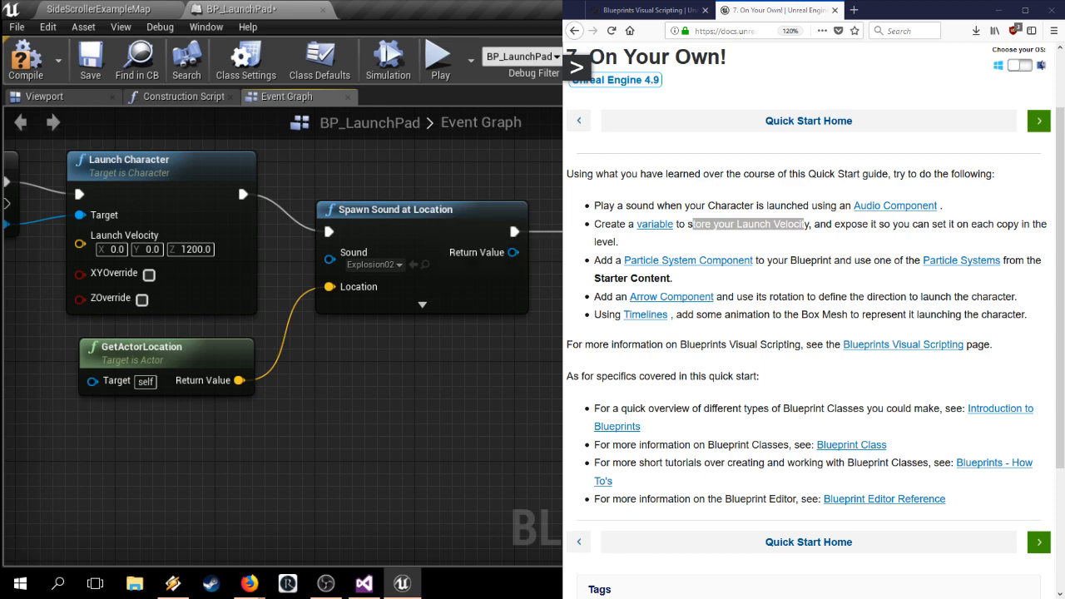
Step: Feed GetActorLocation's return value into the emitter node's Location and set its Emitter Template to P_Explosion
right_drag(238, 181, 145, 178)
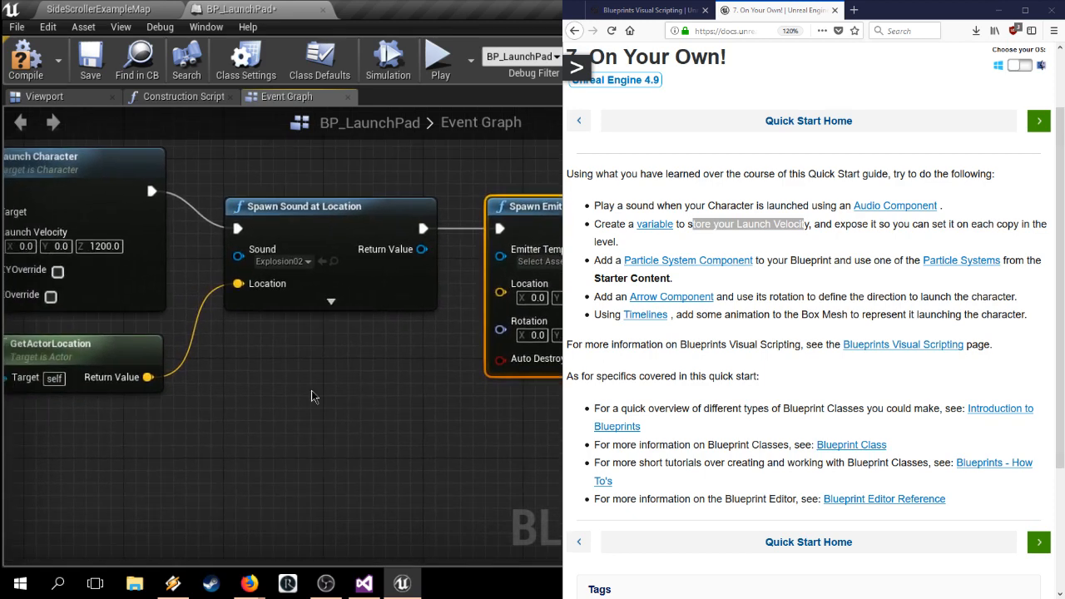
drag(148, 377, 500, 284)
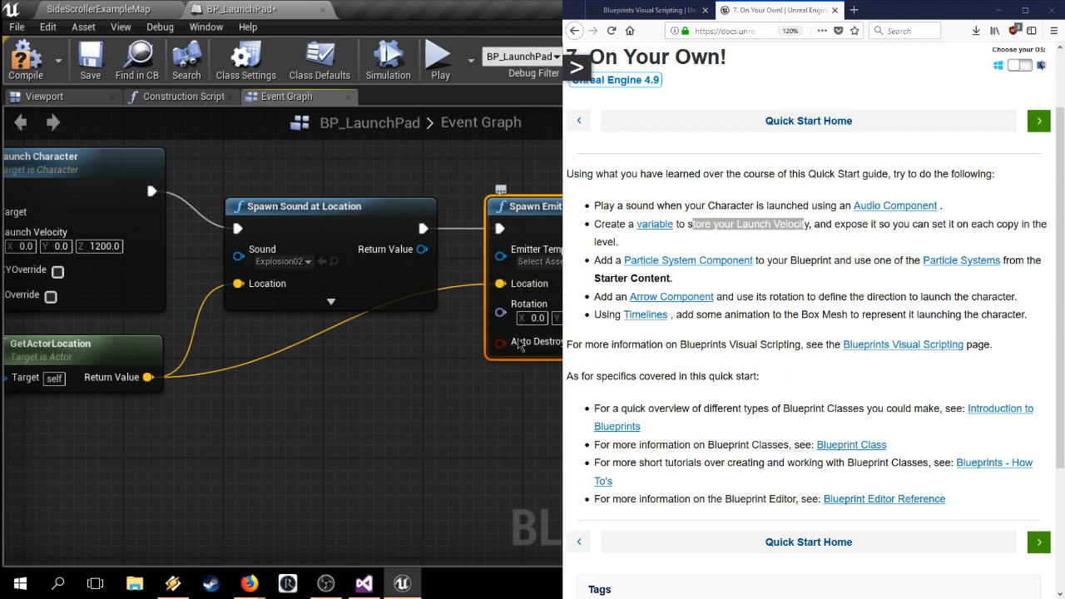
click(539, 261)
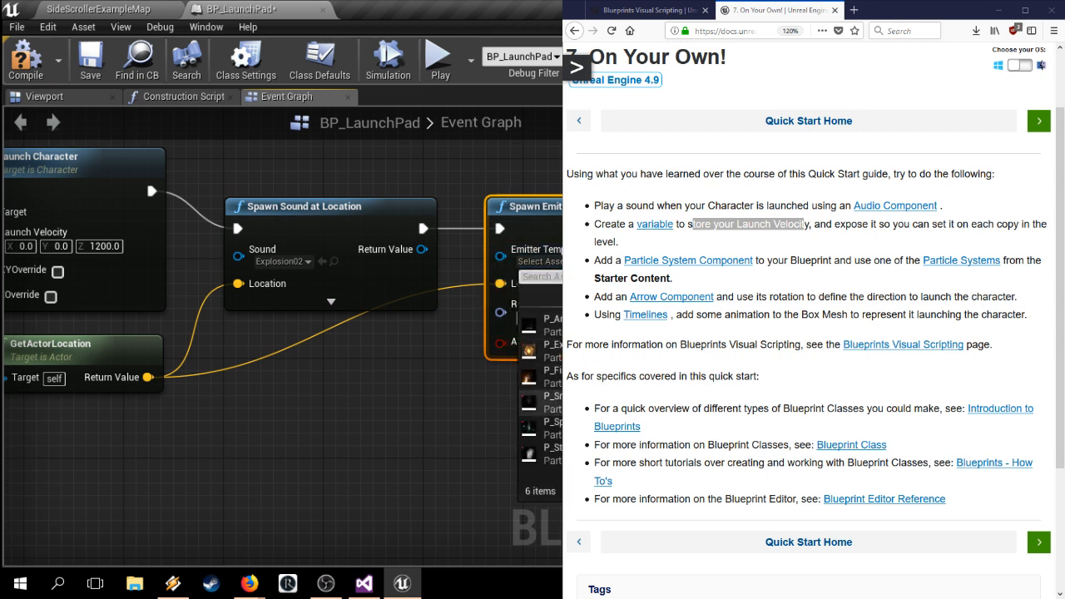
click(545, 349)
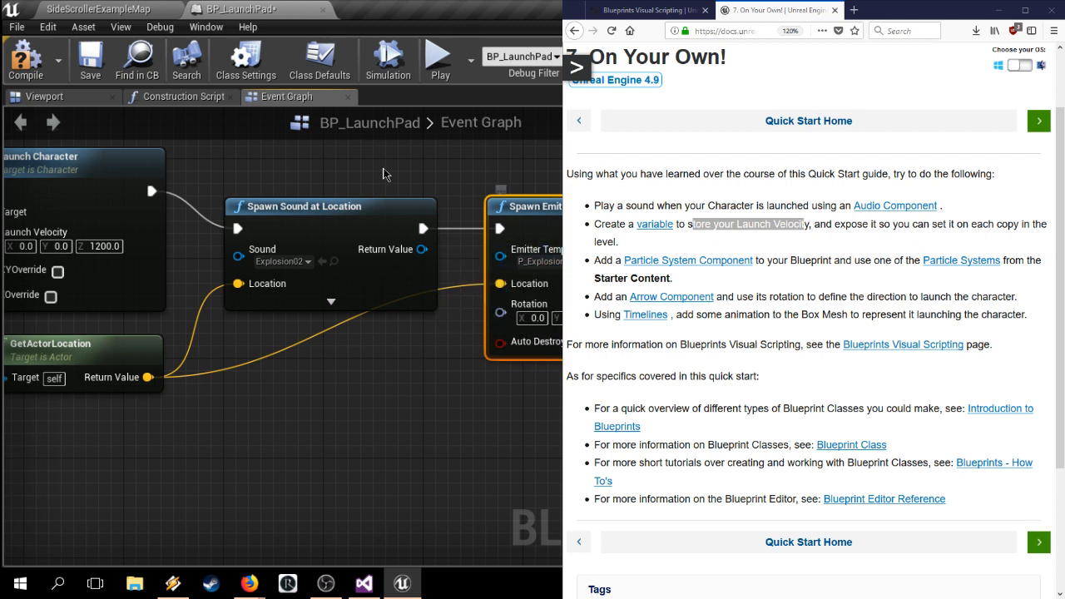
Step: Compile and save BP_LaunchPad with the explosion emitter and switch to the SideScrollerExampleMap level
click(98, 68)
click(96, 9)
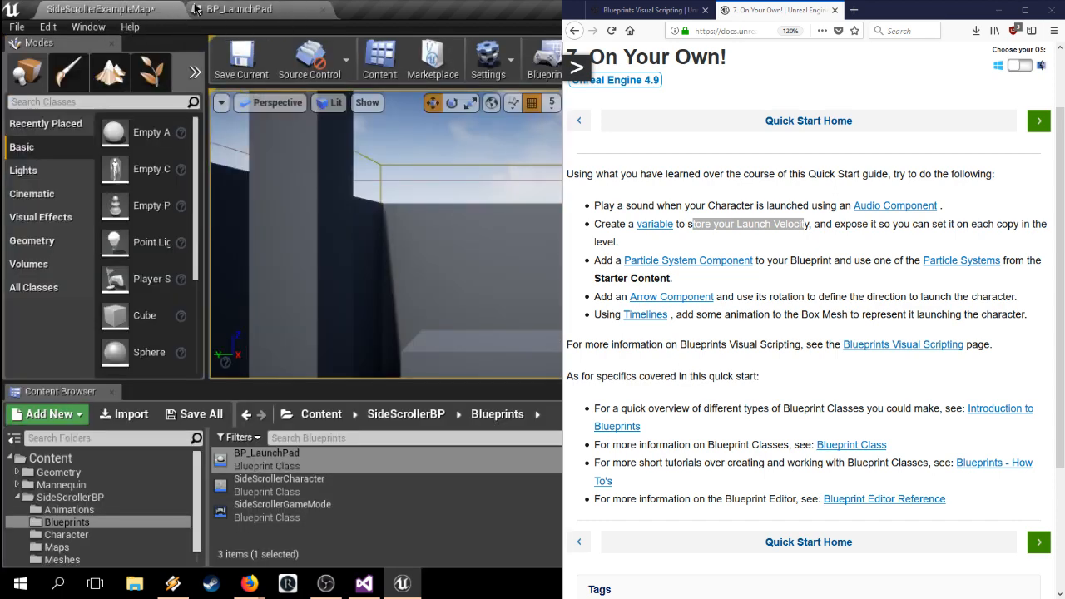
Step: Set the Volume Multiplier of the Spawn Sound at Location node to .4 in BP_LaunchPad's Event Graph
click(235, 15)
click(331, 301)
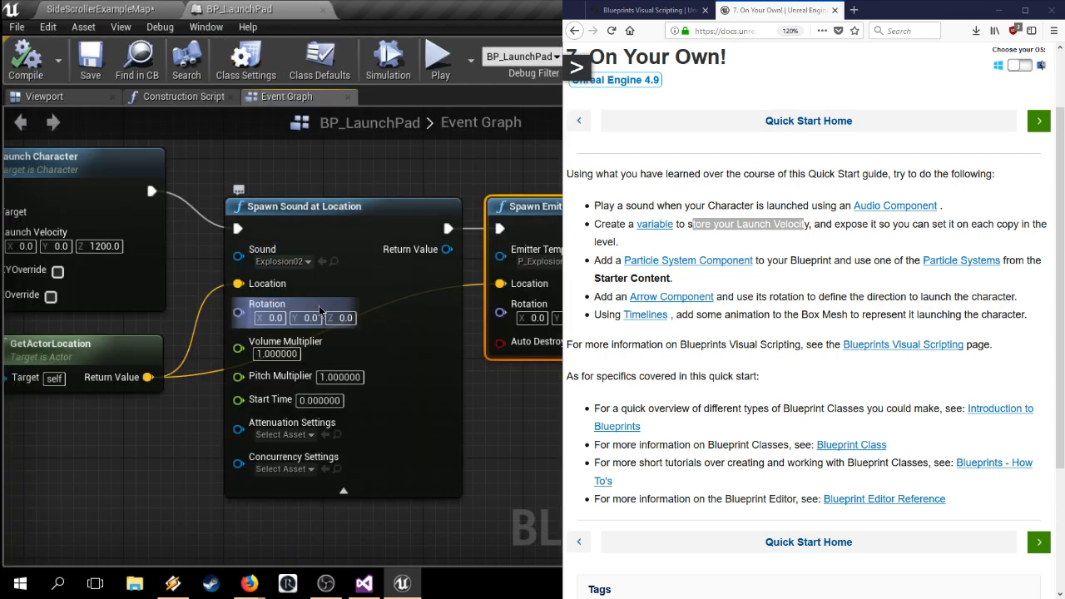
click(287, 353)
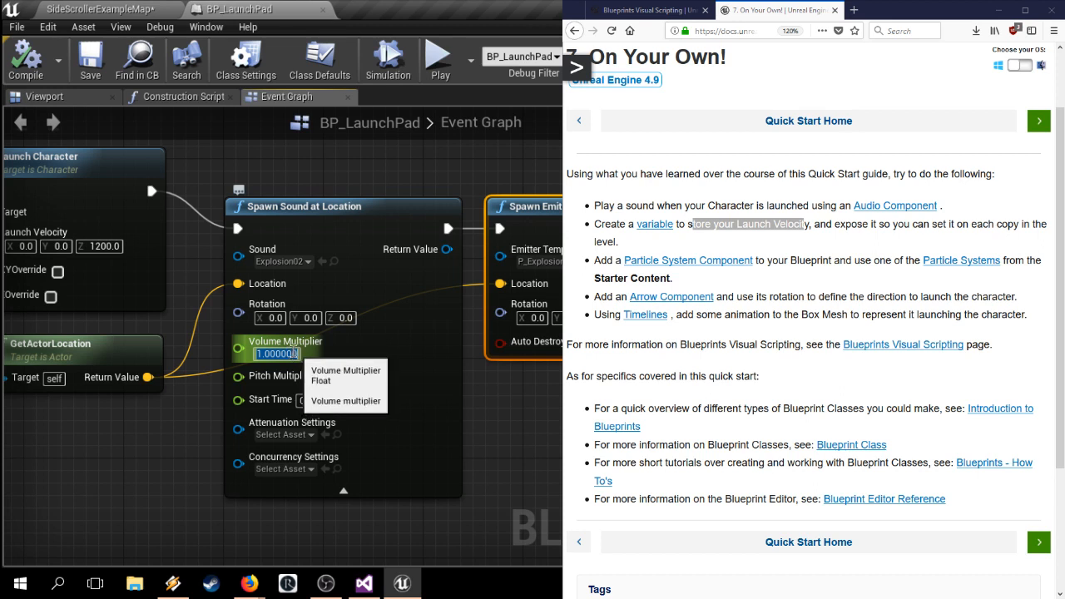
text(.6)
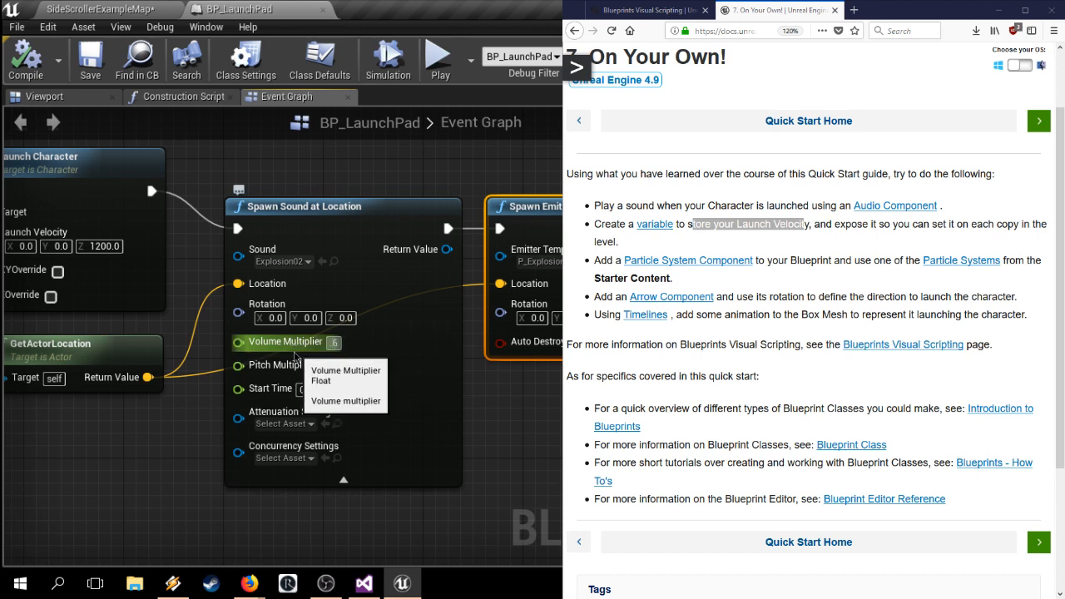
key(BackSpace)
text(4)
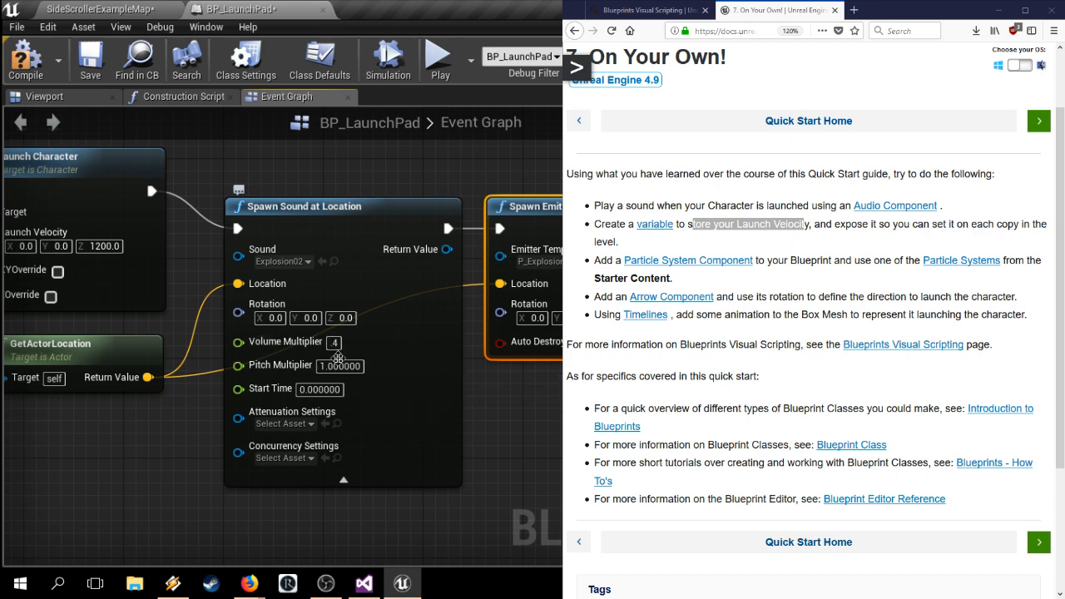
Step: Compile and save BP_LaunchPad, and save the SideScrollerExampleMap level
click(35, 77)
click(89, 63)
click(96, 9)
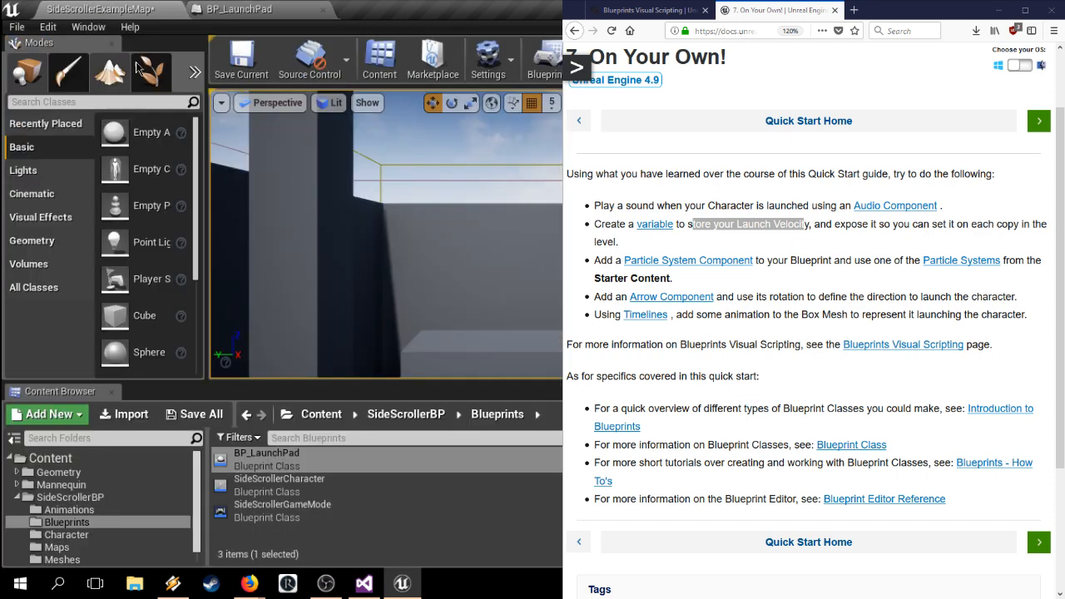
click(241, 60)
Step: Play-test SideScrollerExampleMap in the viewport by running the character along the level, and end the session
key(alt+p)
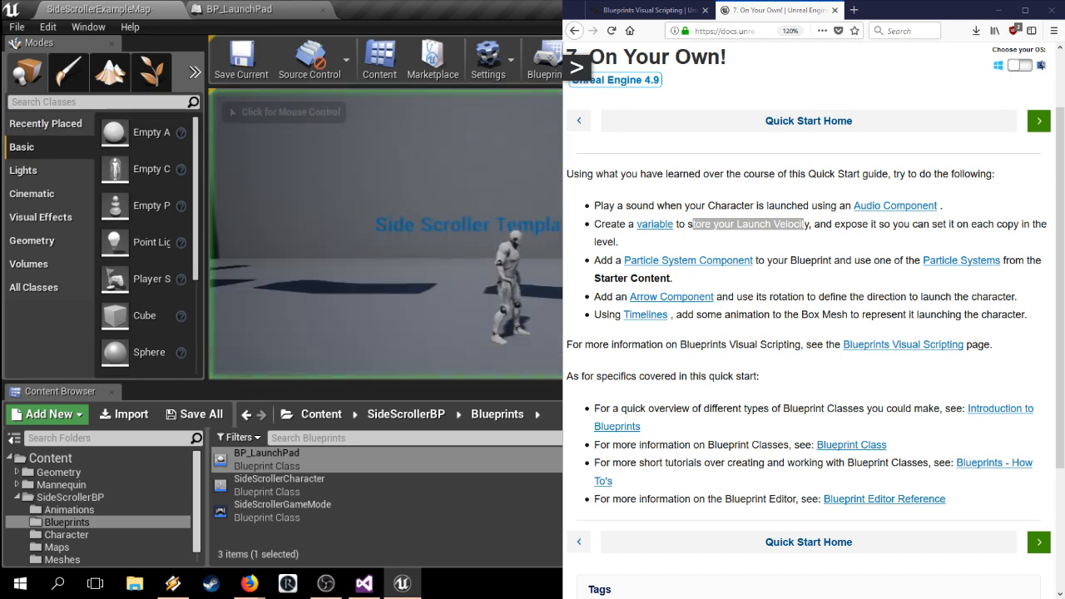
click(385, 234)
key(d)
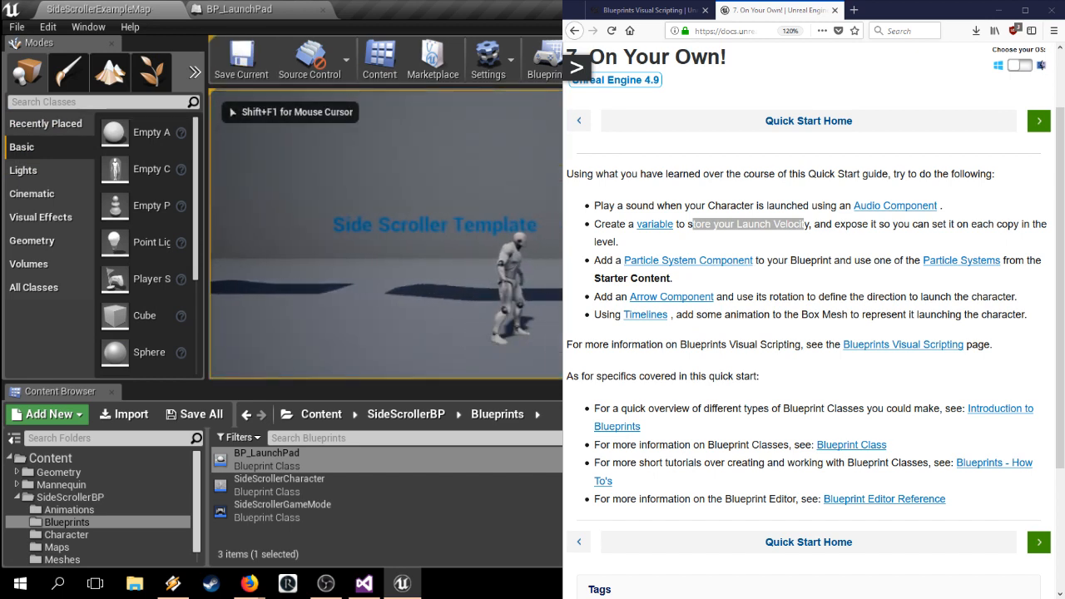
key(Escape)
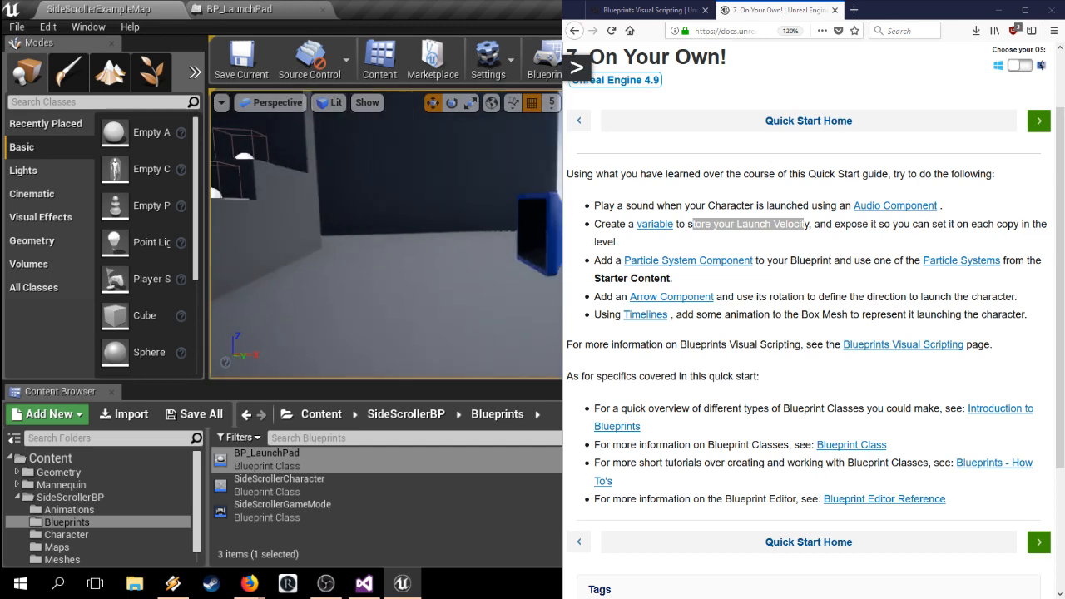
Step: Frame the mannequin character in the level and play-test again, running both ways and jumping, before ending the session
right_drag(510, 249, 362, 250)
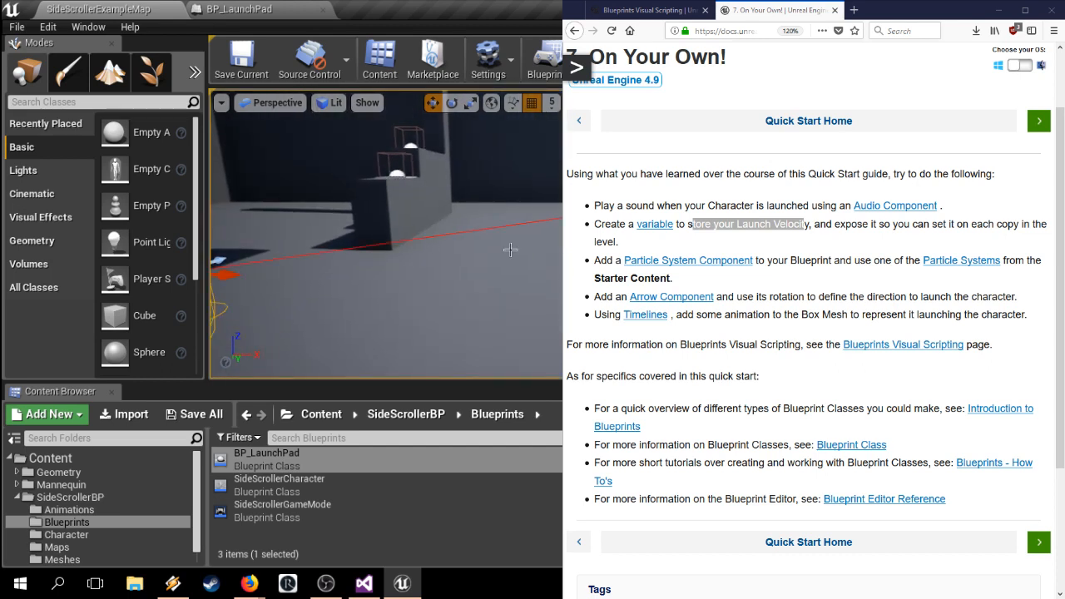
key(f)
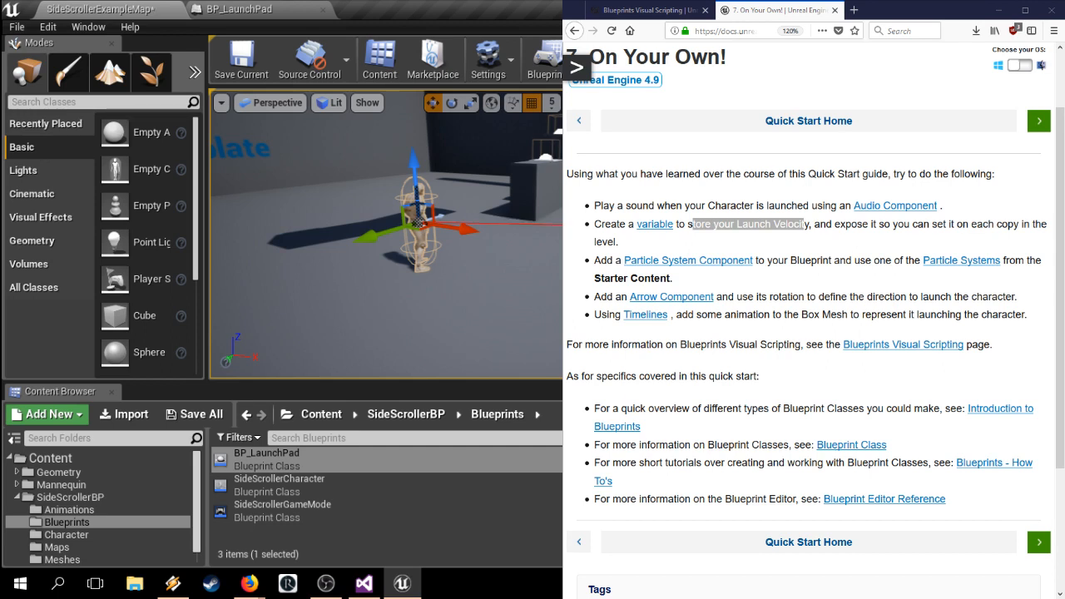
key(alt+p)
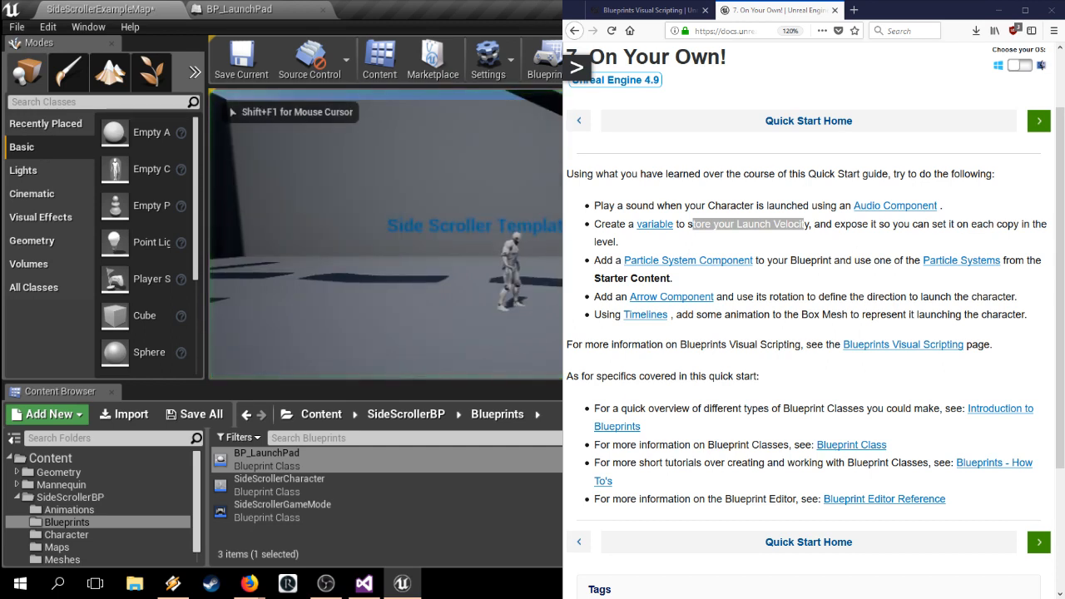
key(d)
key(space)
key(space)
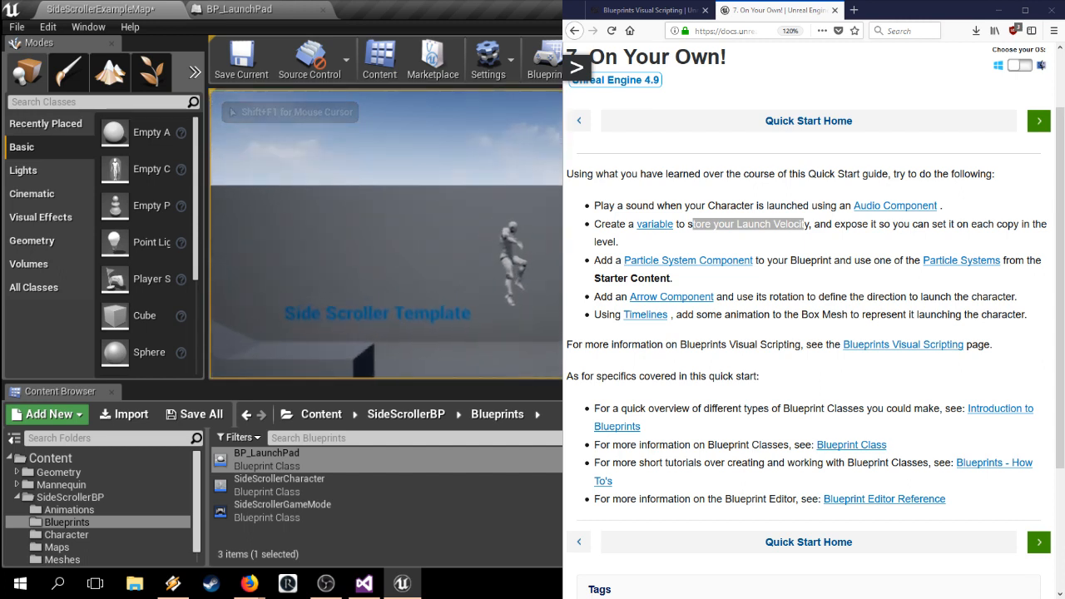
key(a)
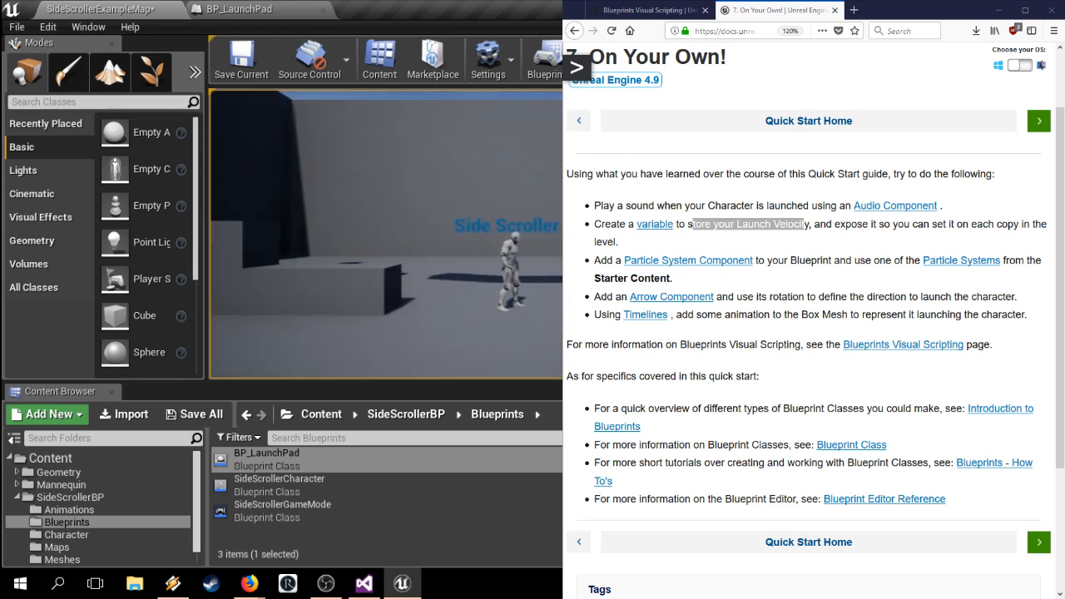
key(Escape)
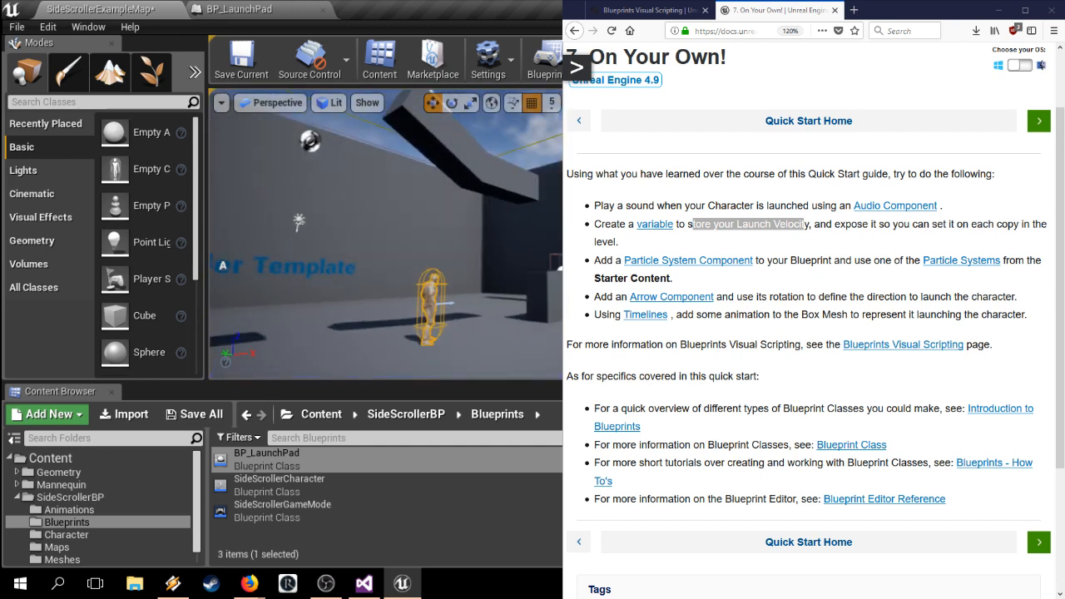
right_drag(385, 234, 310, 291)
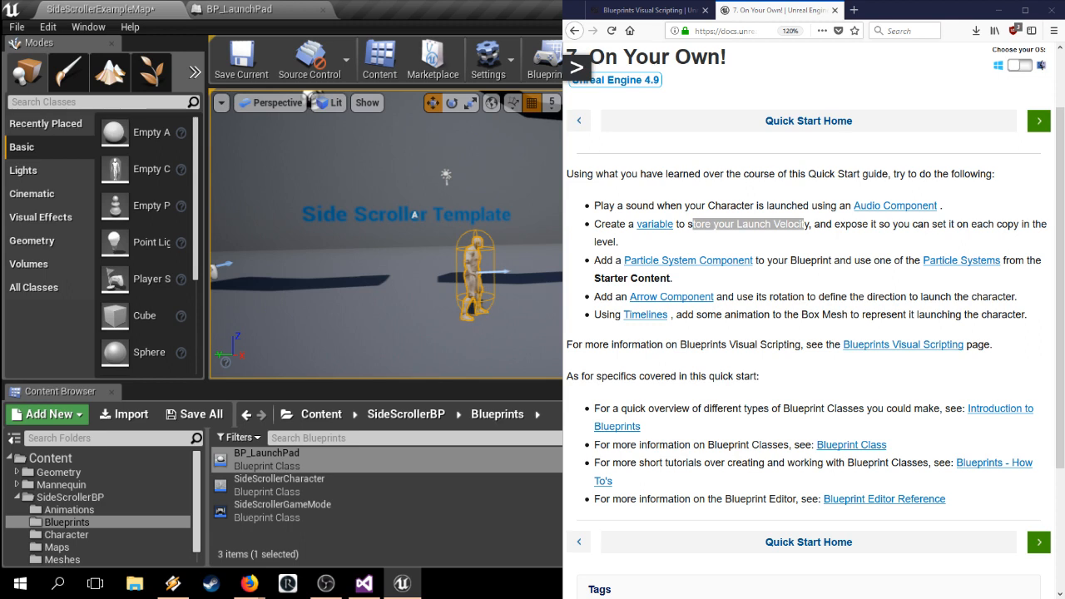
Step: Switch to Firefox, review the remaining tasks on the "On Your Own!" page, and close that page
click(725, 296)
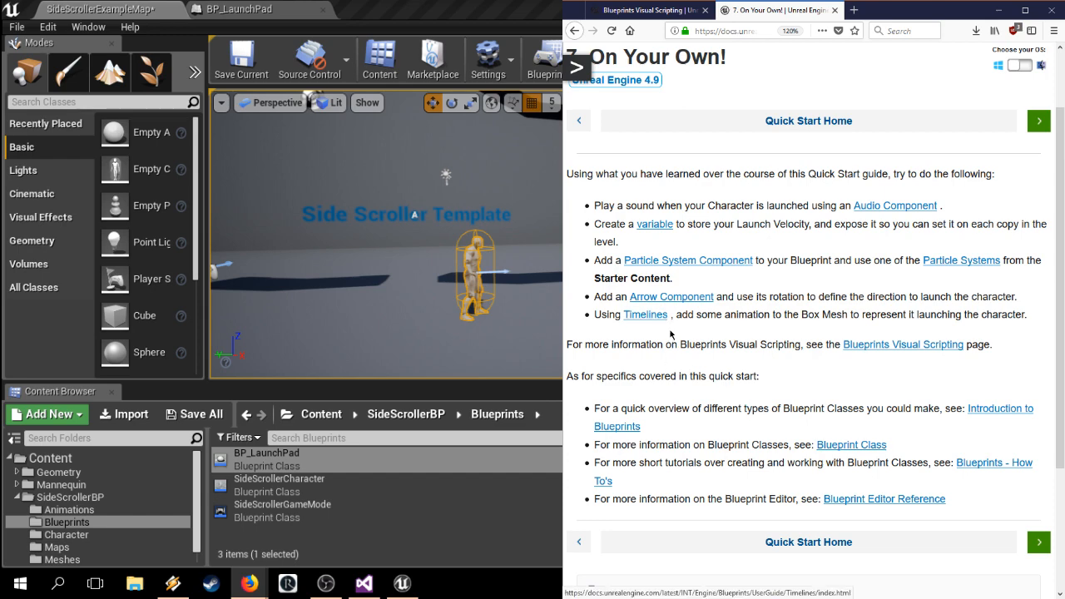
scroll(684, 319, down, 2)
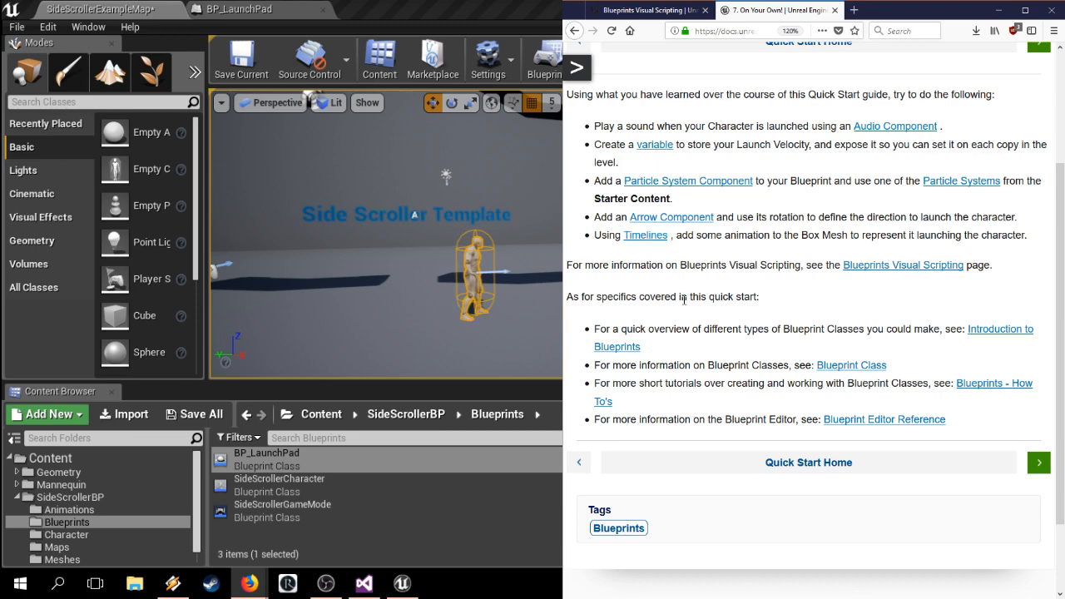
scroll(680, 291, down, 2)
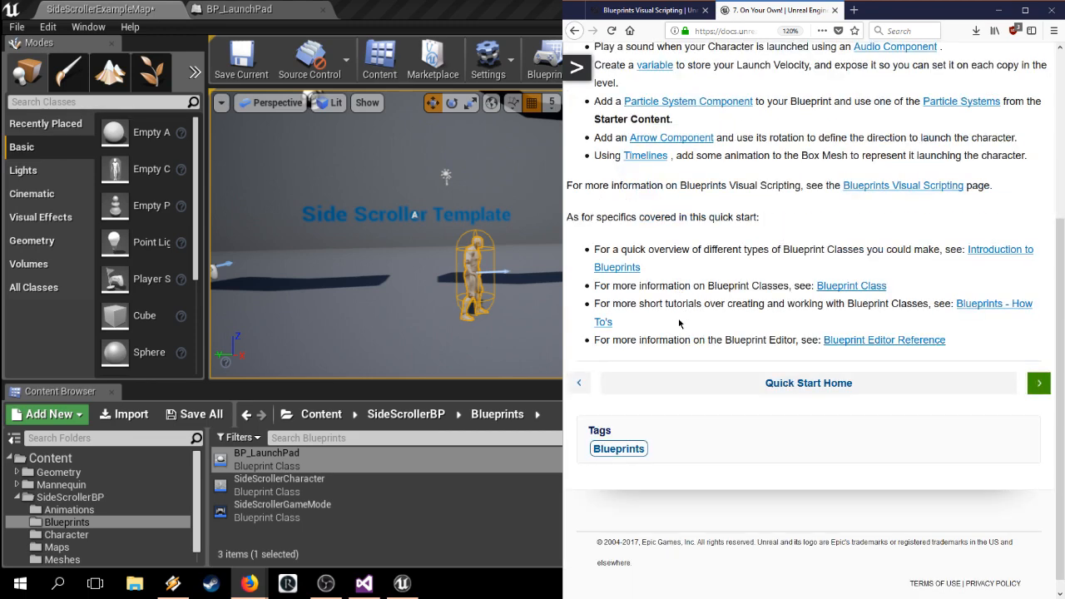
scroll(679, 324, up, 6)
middle_click(750, 10)
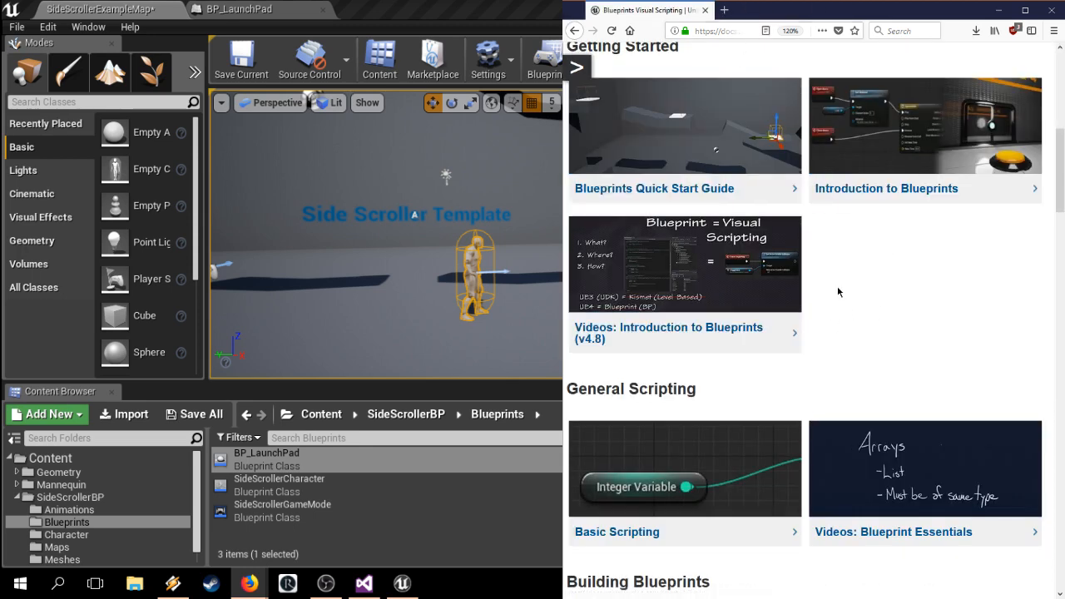
Step: Browse the Blueprints Visual Scripting documentation sections and open the Basic Scripting page under General Scripting
scroll(710, 358, down, 4)
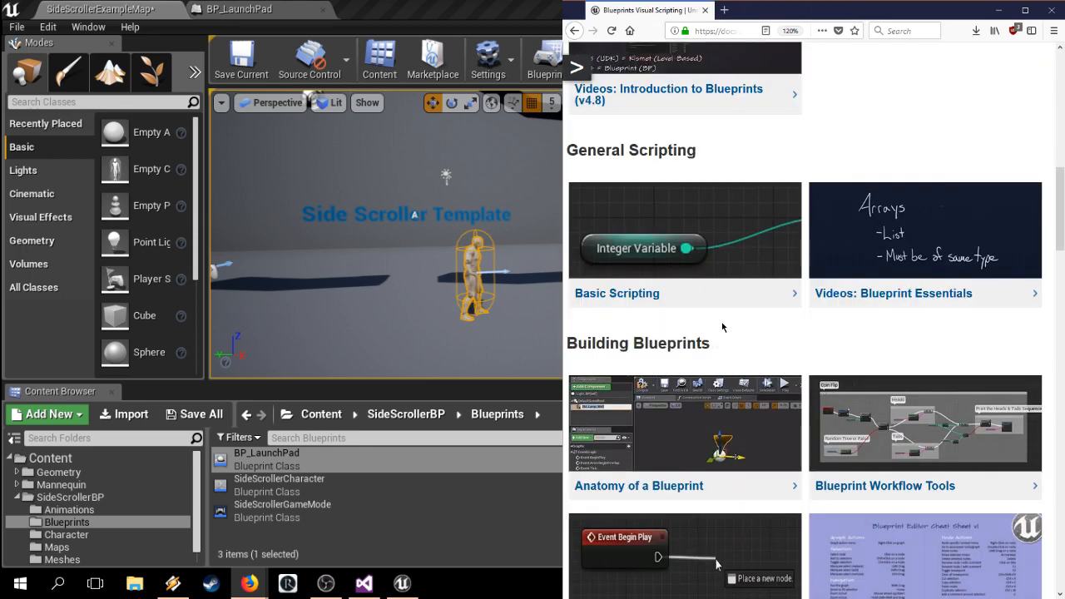
scroll(724, 337, up, 2)
scroll(735, 329, down, 5)
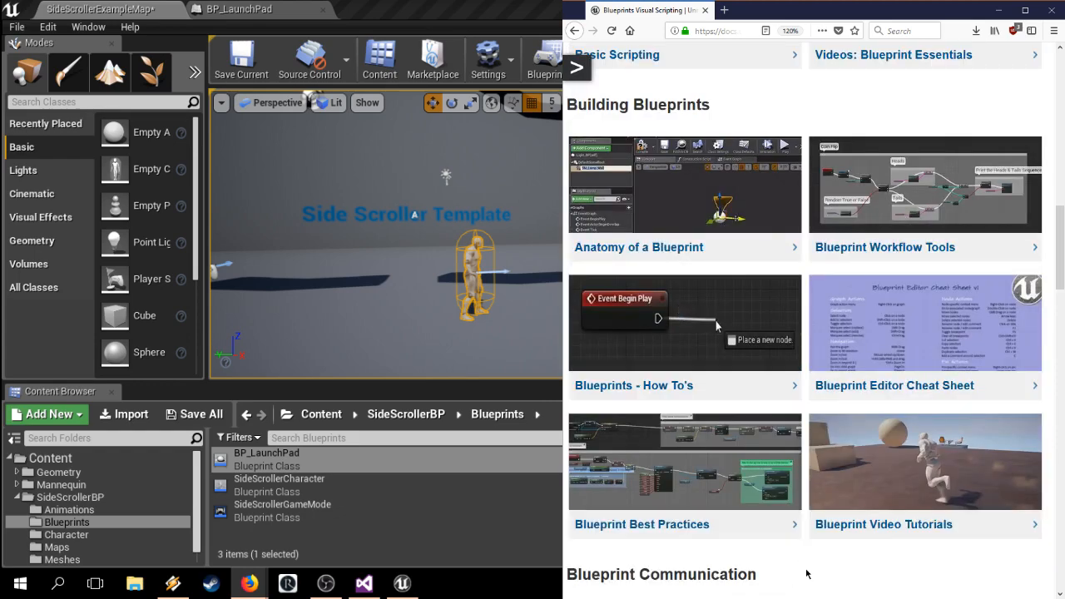
scroll(807, 574, up, 4)
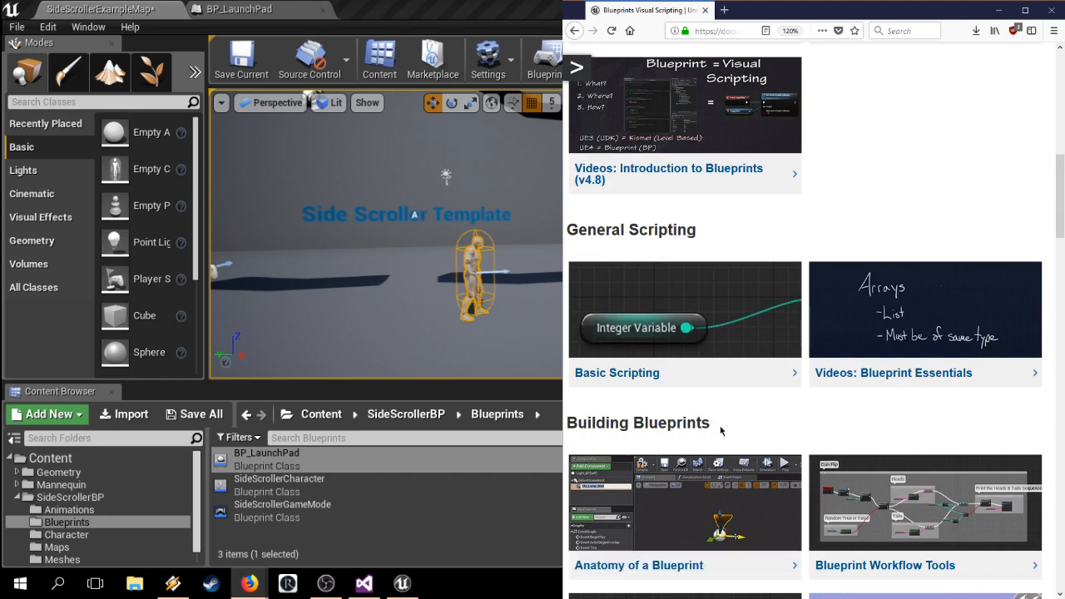
click(647, 374)
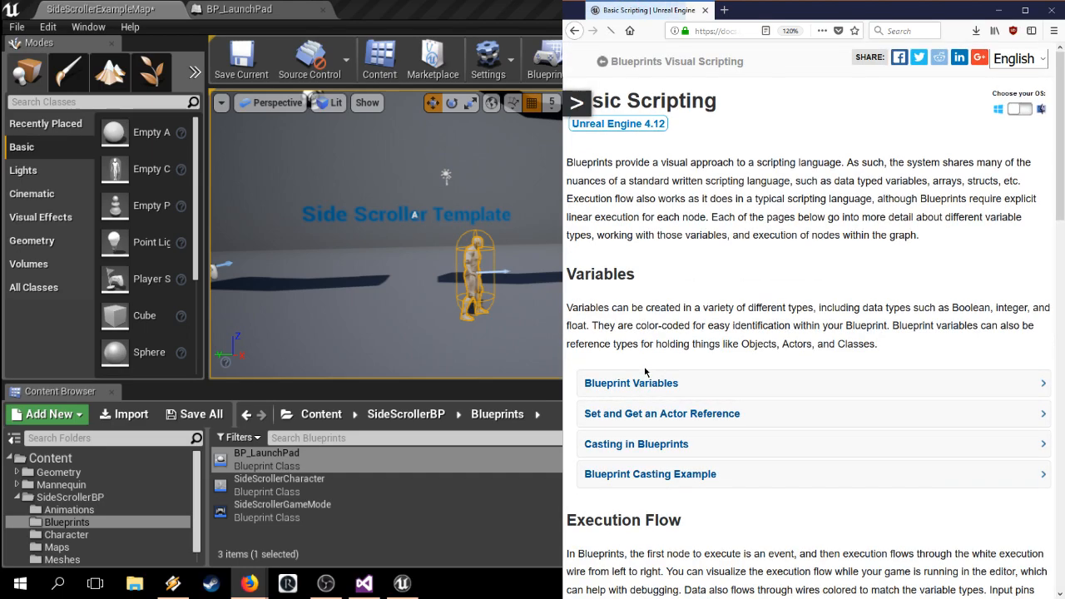
Step: Examine the Execution Flow, Arrays & Structures and Advanced Containers topics on Basic Scripting, and return to the Blueprints Visual Scripting page
scroll(648, 332, down, 6)
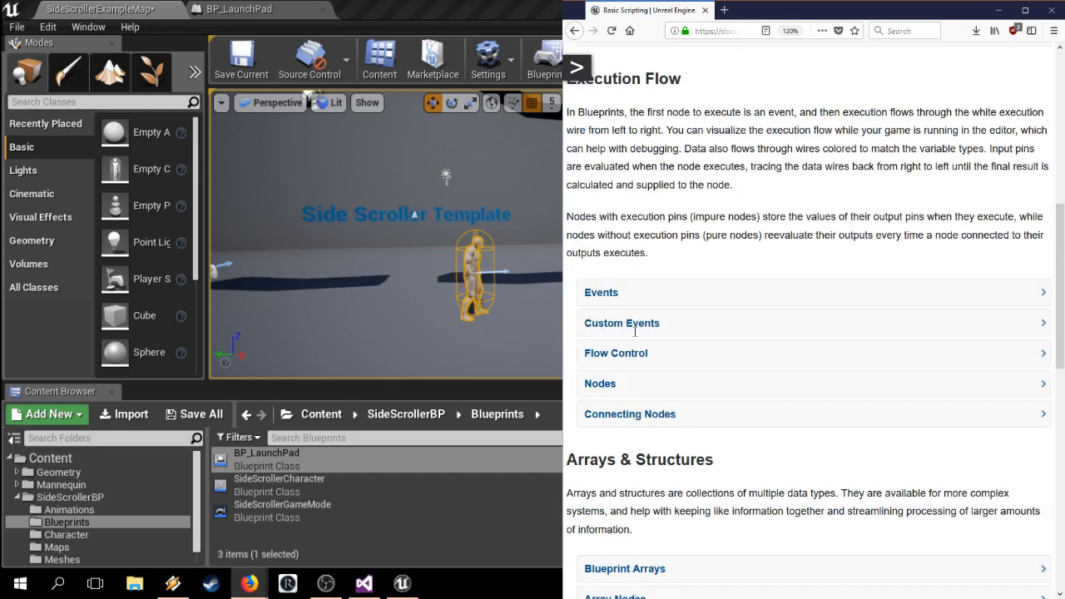
scroll(624, 356, up, 3)
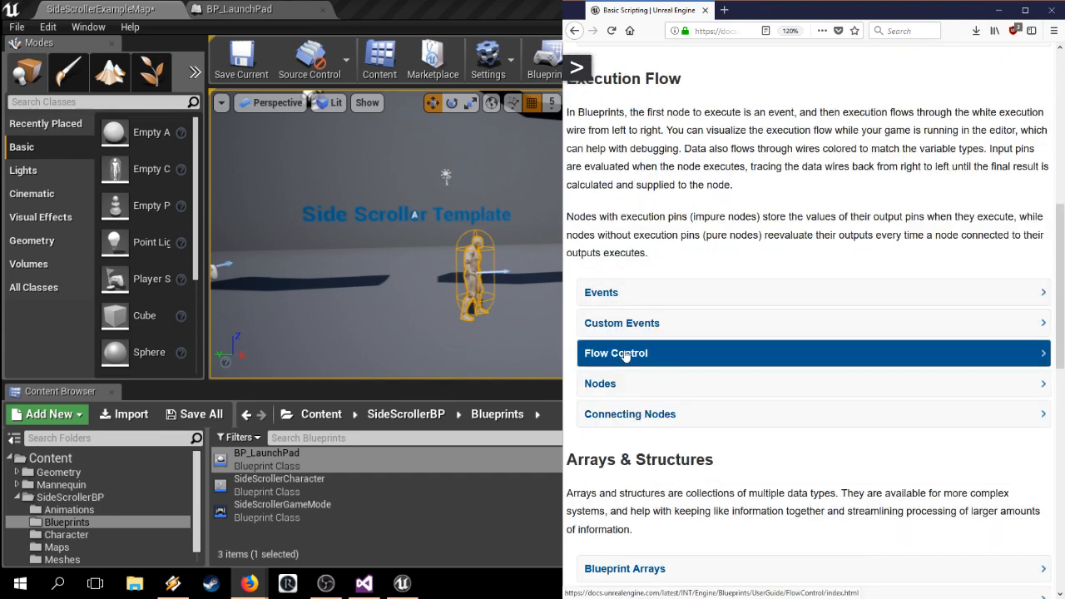
scroll(650, 348, down, 3)
scroll(653, 356, down, 1)
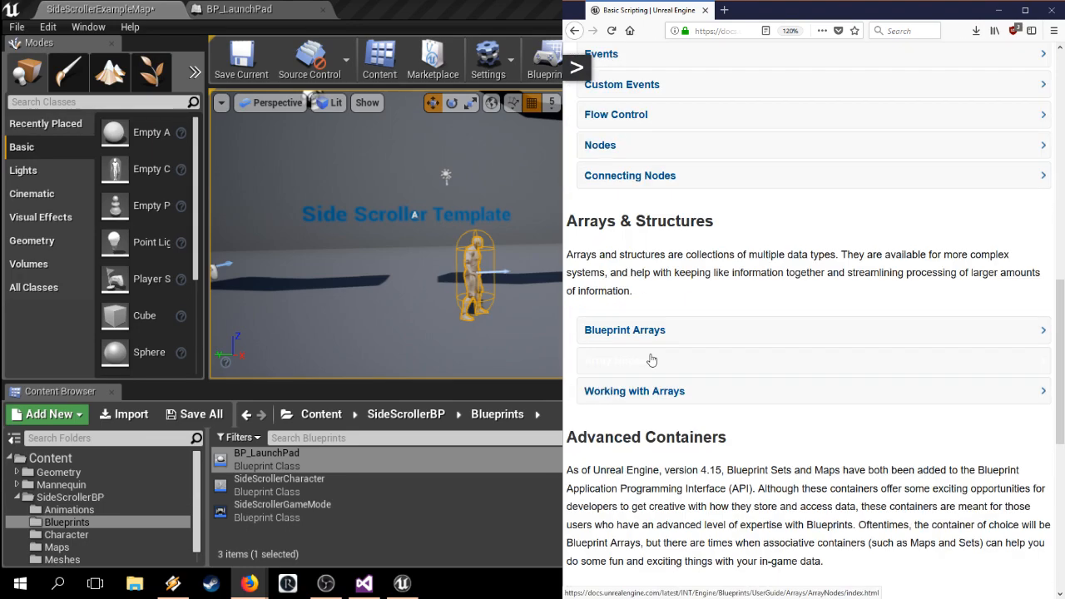
scroll(663, 407, down, 4)
scroll(666, 447, down, 1)
click(618, 436)
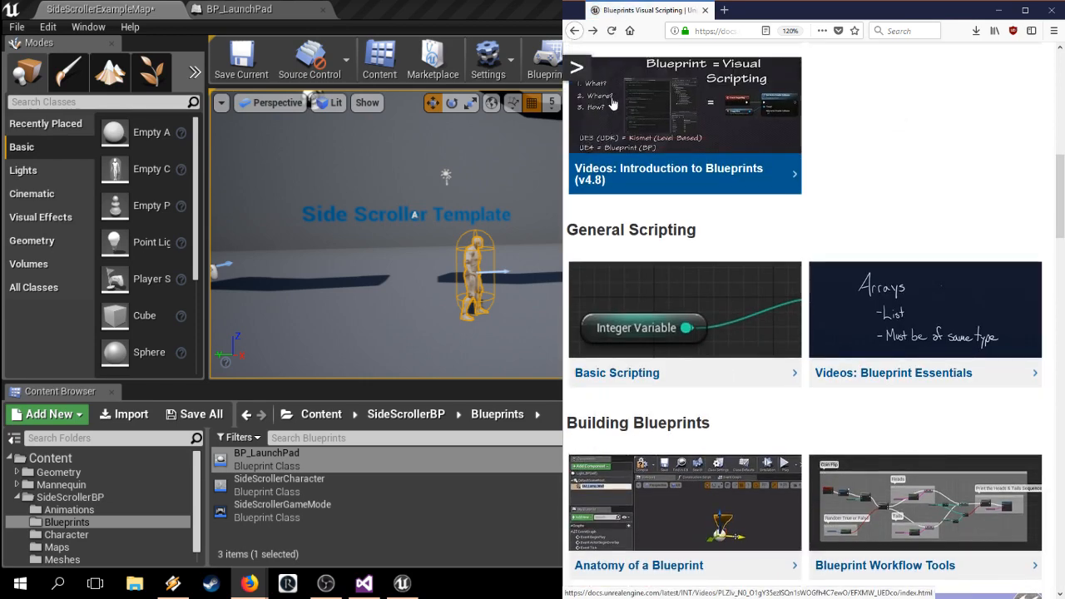
Step: Find the Building Blueprints section of the documentation and open the Blueprint Editor Cheat Sheet
scroll(789, 235, down, 3)
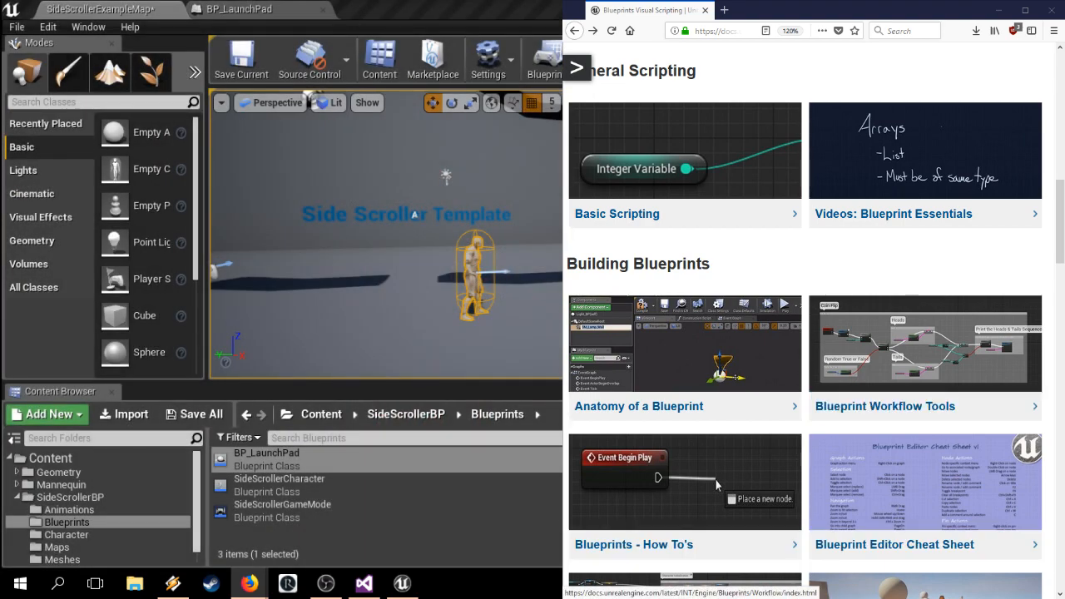
scroll(828, 272, down, 3)
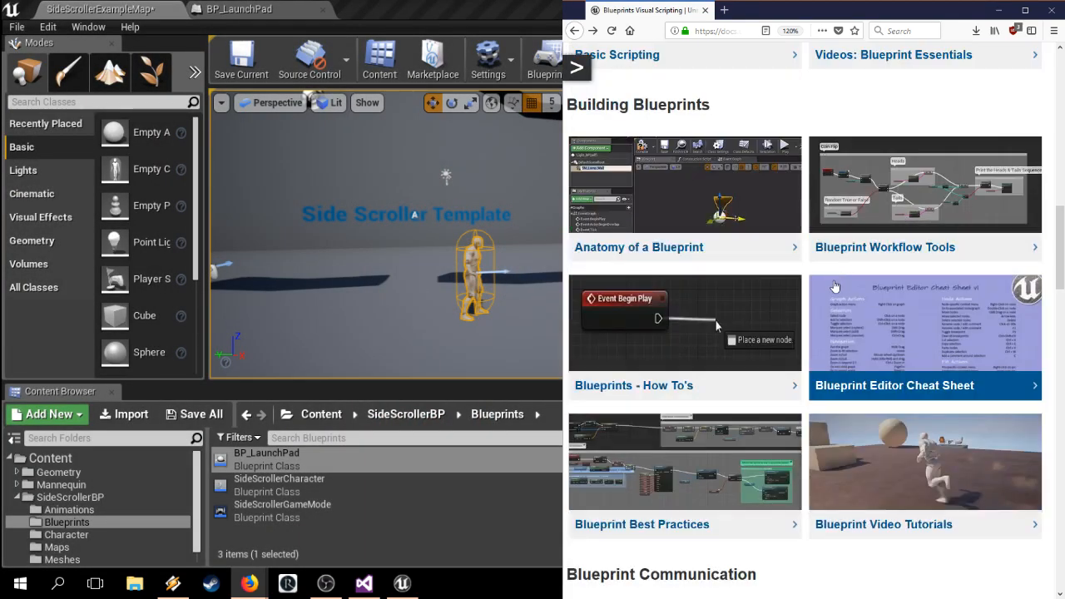
scroll(829, 283, down, 3)
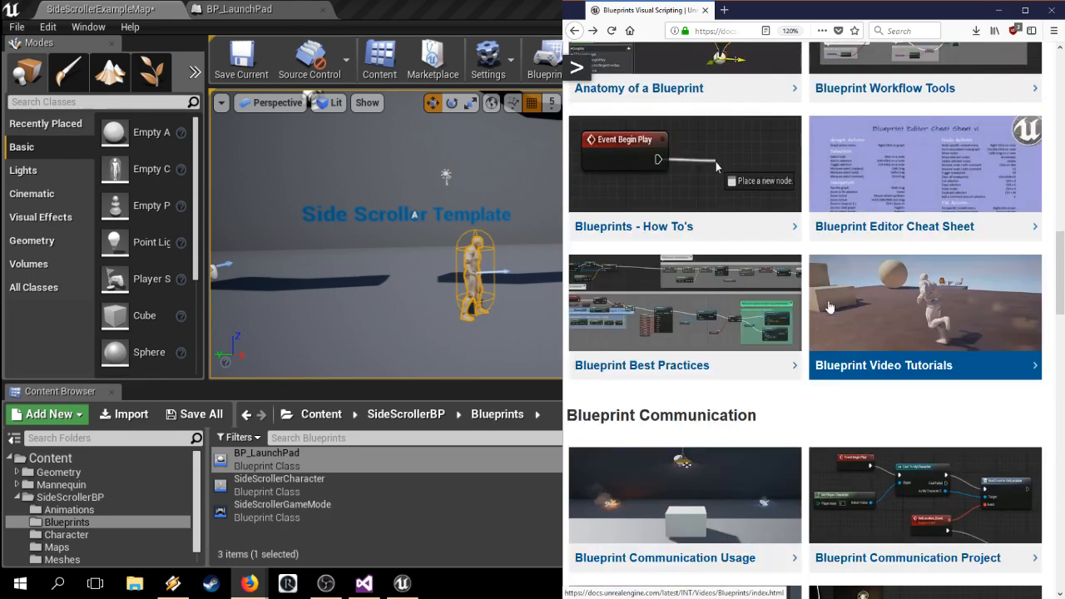
click(840, 233)
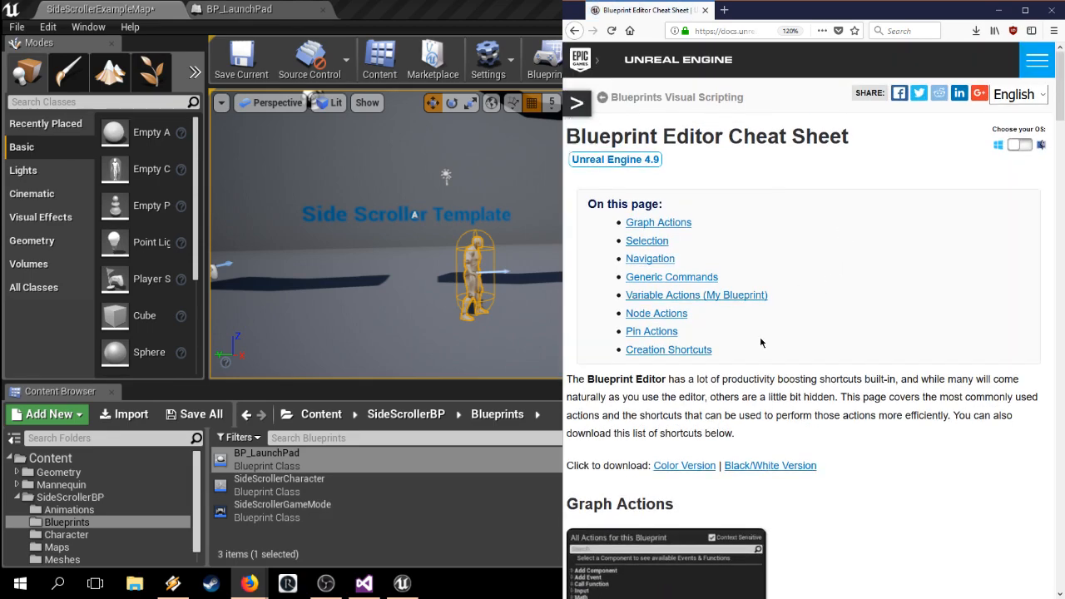
Step: Read the Graph Actions, Selection and Navigation shortcuts on the Blueprint Editor Cheat Sheet page
scroll(778, 343, down, 8)
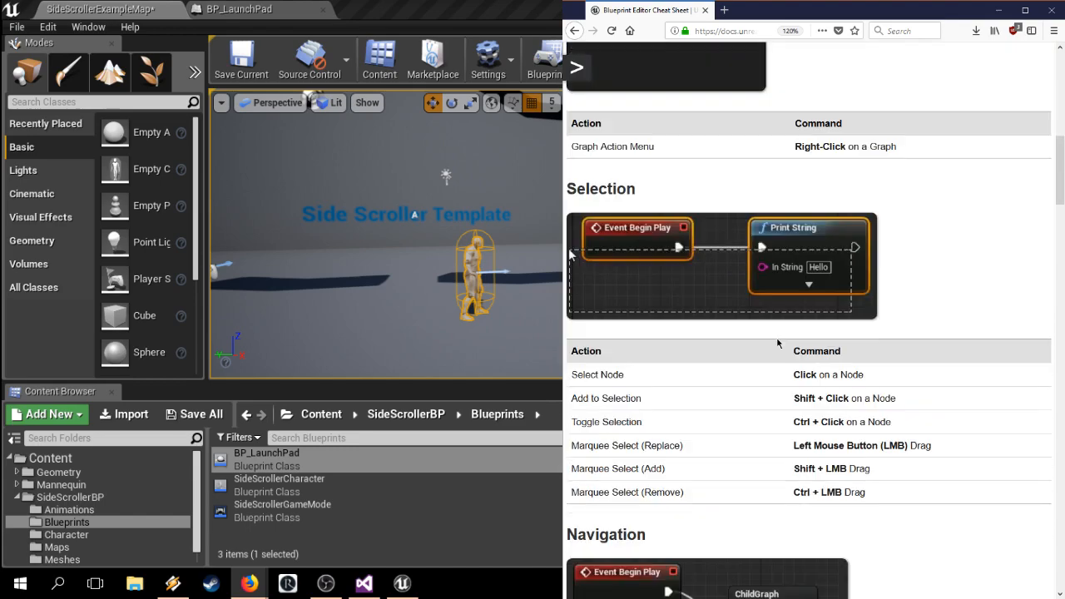
scroll(786, 354, up, 8)
scroll(782, 391, down, 2)
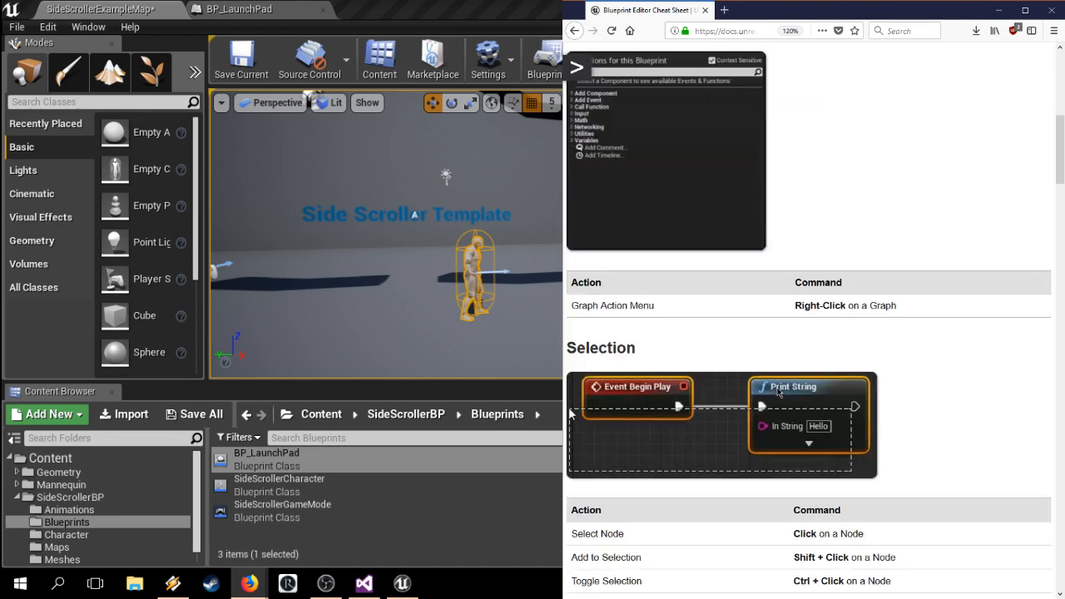
scroll(749, 312, down, 3)
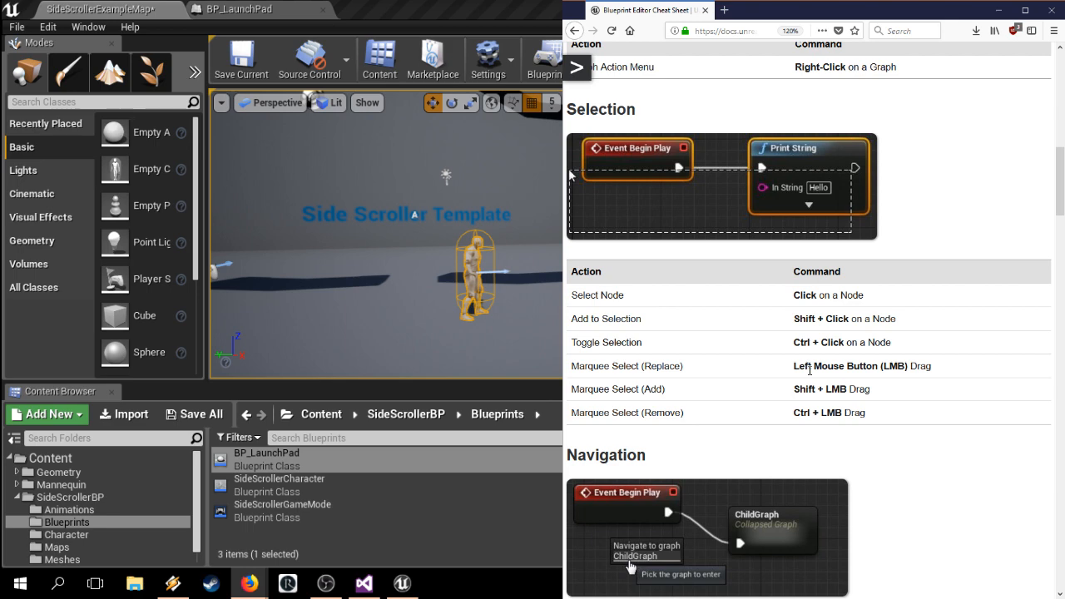
scroll(810, 383, down, 6)
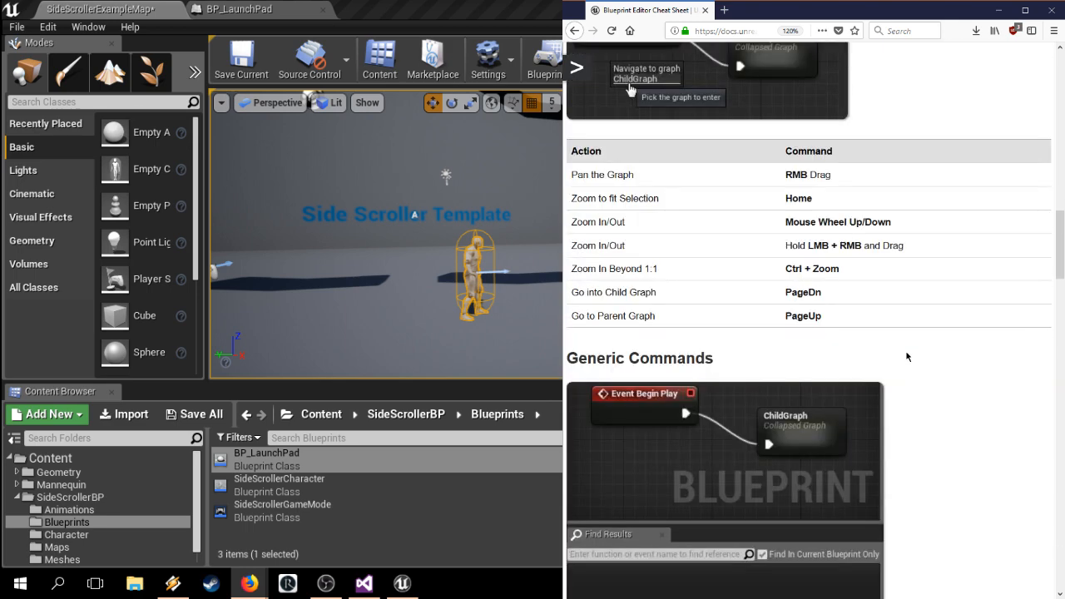
Step: Read the Generic Commands, Variable Actions and Node Actions shortcuts on the Blueprint Editor Cheat Sheet page
scroll(940, 337, down, 1)
scroll(809, 322, down, 5)
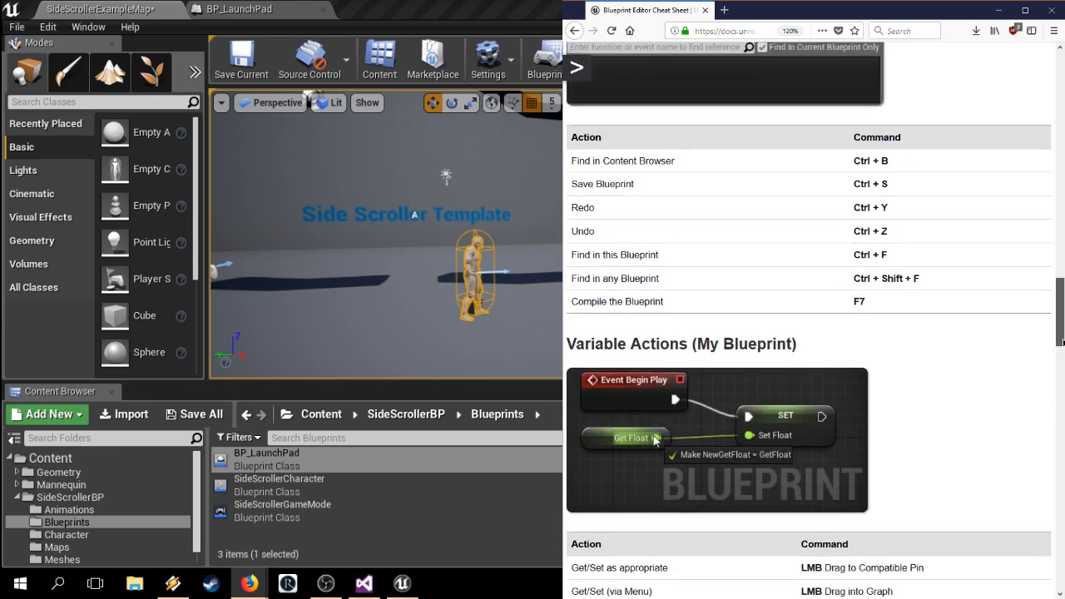
scroll(809, 333, up, 1)
scroll(809, 333, down, 4)
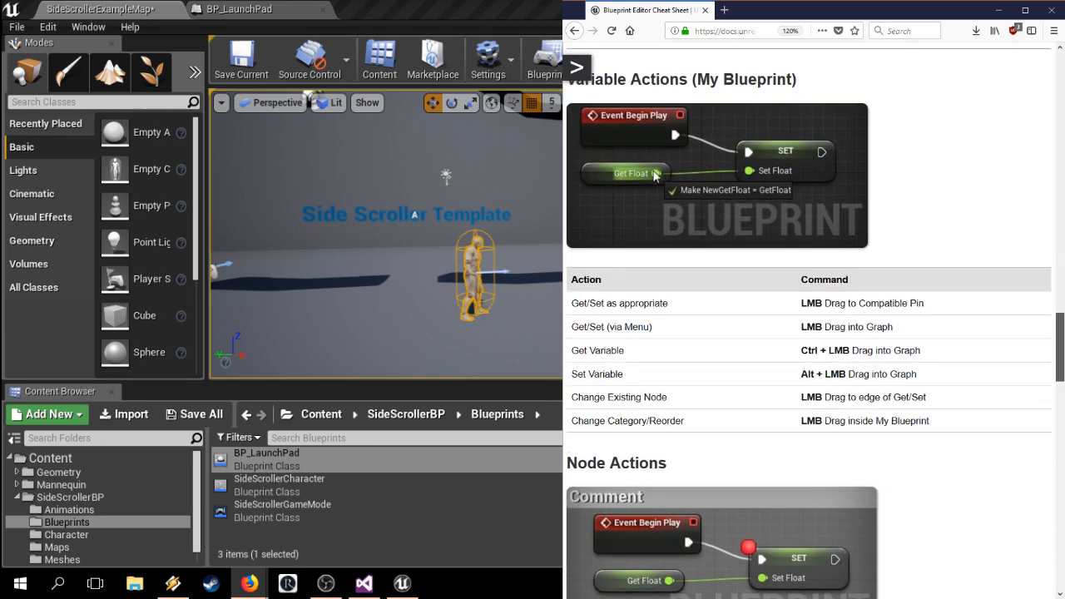
scroll(832, 300, up, 1)
scroll(832, 299, down, 4)
drag(1062, 430, 1061, 79)
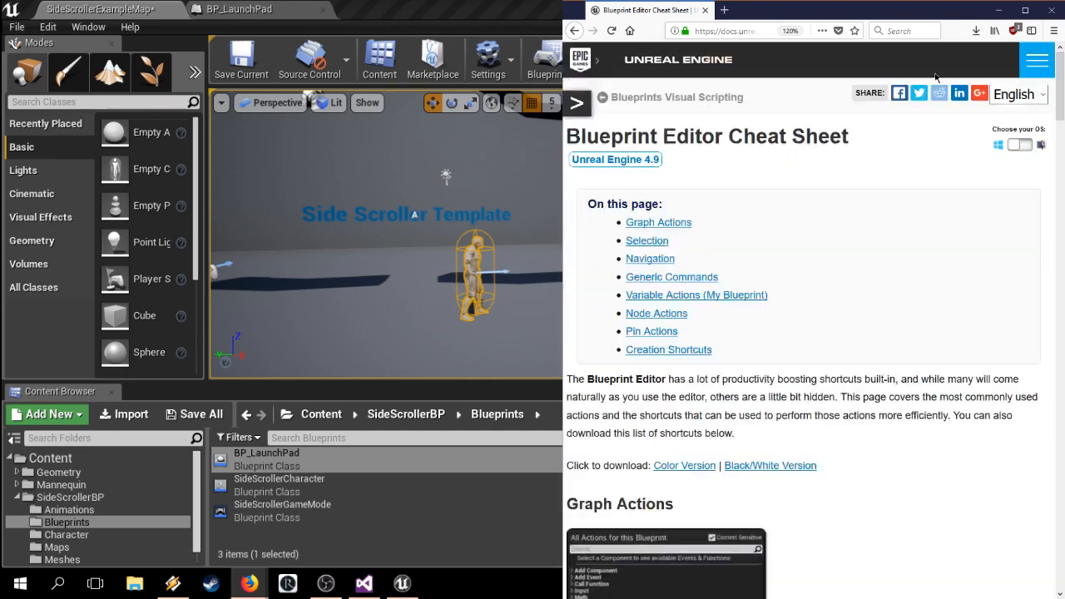
Step: Return to the Blueprints Visual Scripting page and open Blueprints - How To's in a new browser tab
click(574, 30)
scroll(792, 268, down, 2)
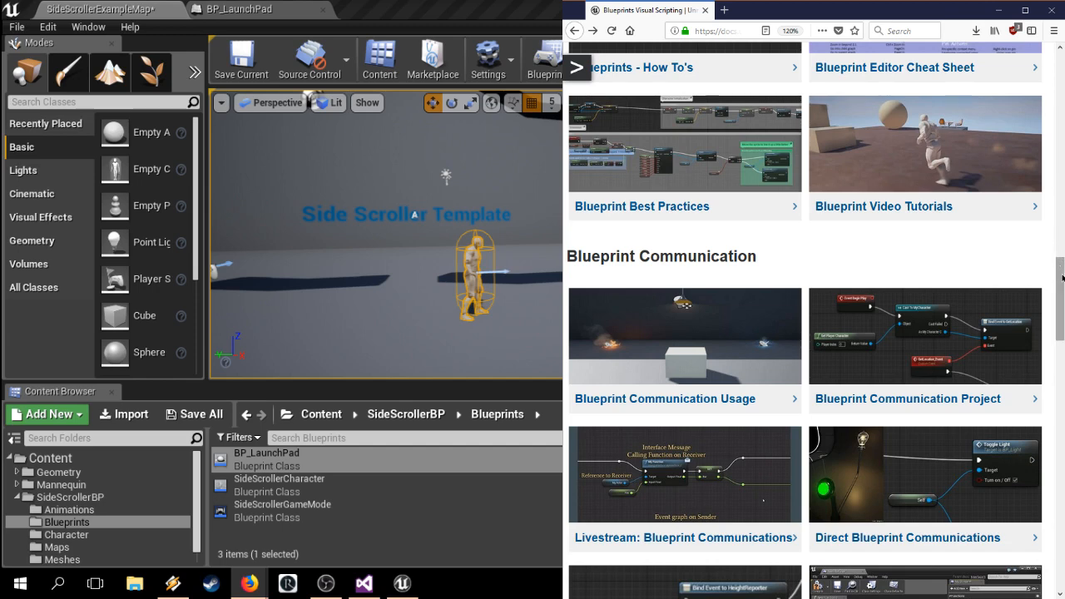
drag(1062, 279, 1056, 240)
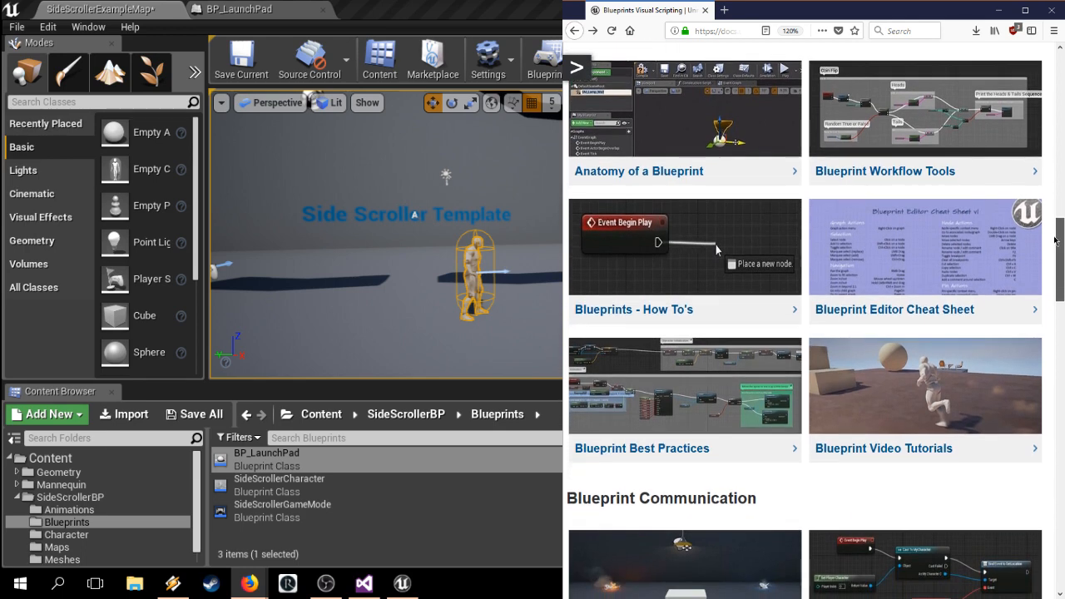
middle_click(634, 311)
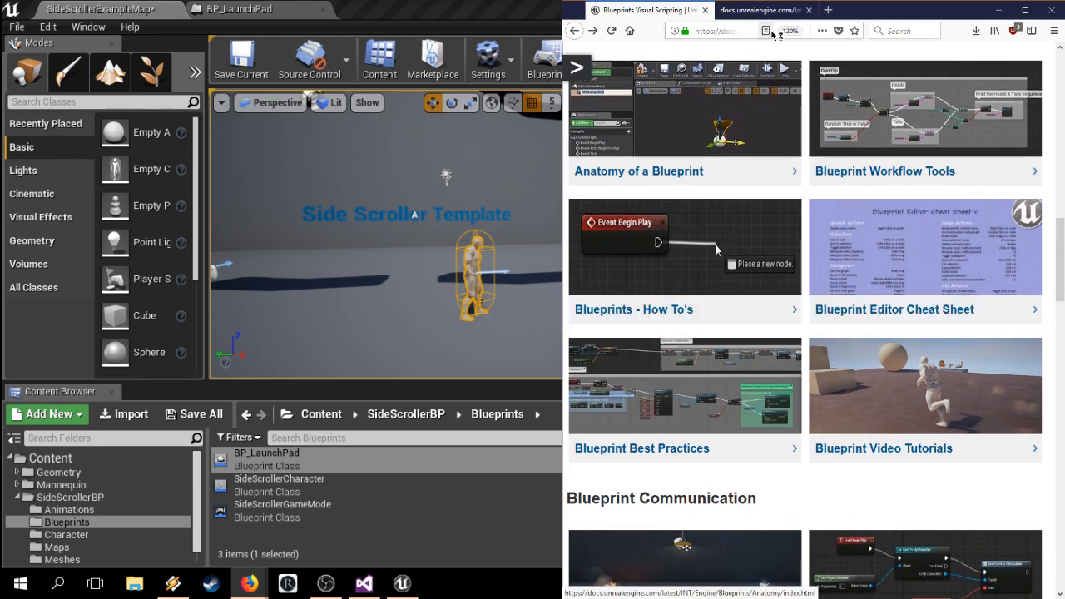
click(753, 10)
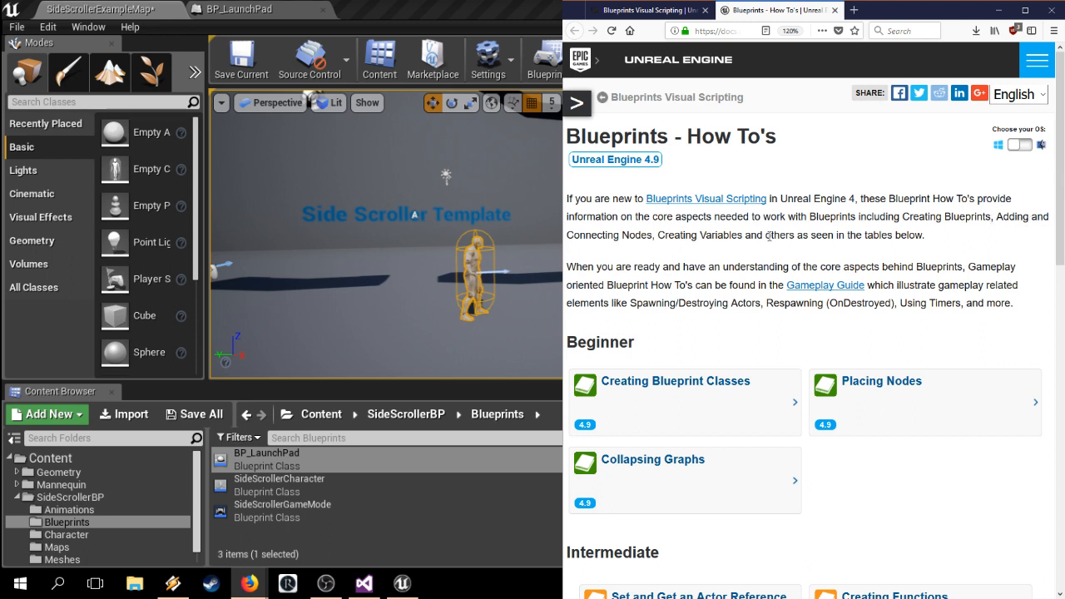
Step: Examine the Beginner, Intermediate and Advanced How To's topics and open the Set and Get an Actor Reference tutorial at its first step
scroll(817, 251, down, 5)
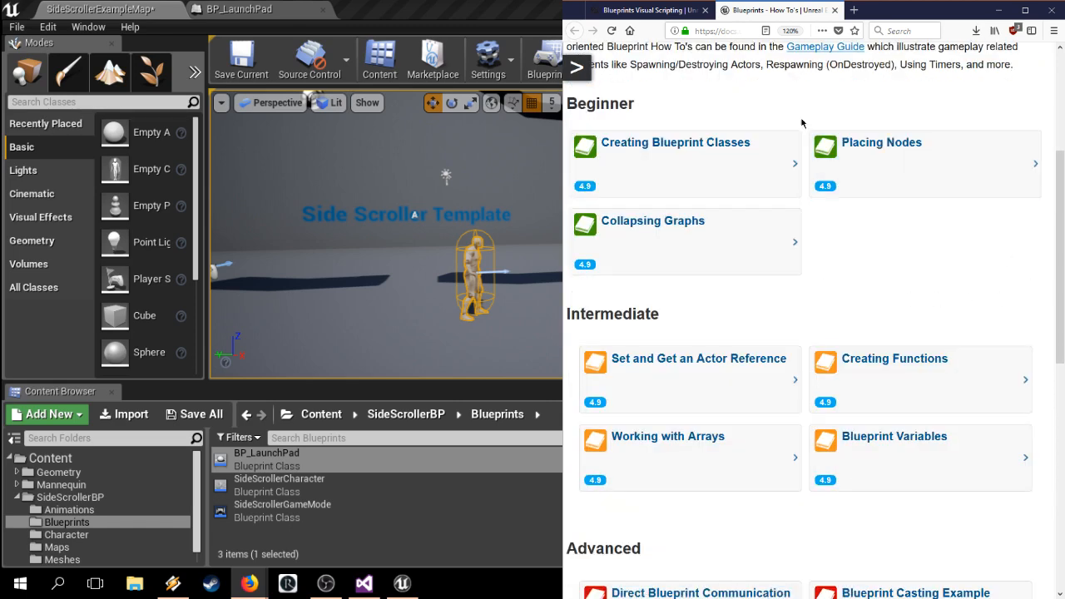
scroll(867, 275, down, 3)
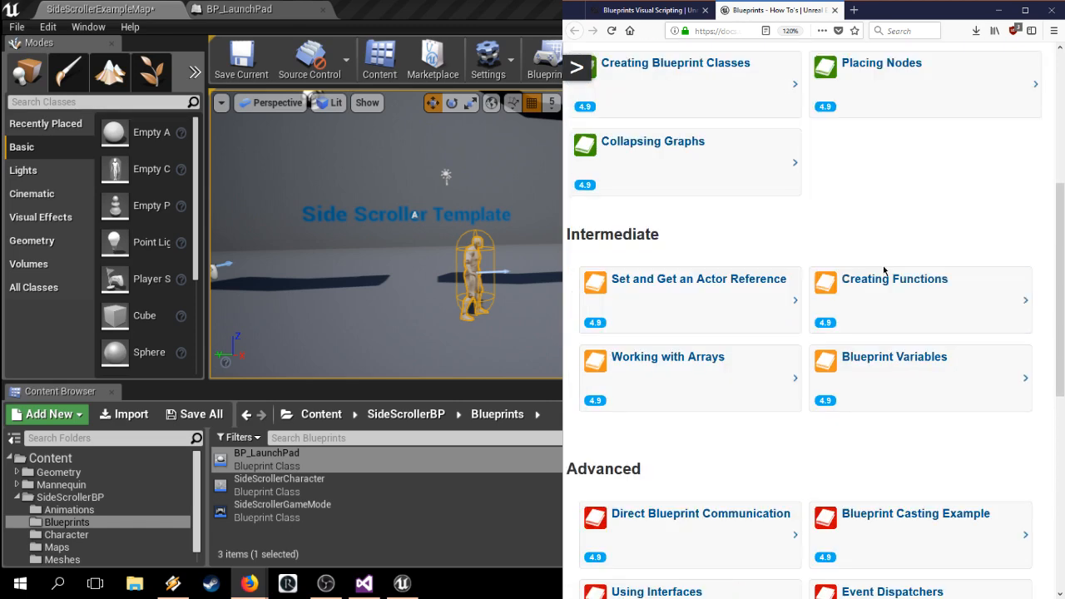
scroll(818, 374, down, 2)
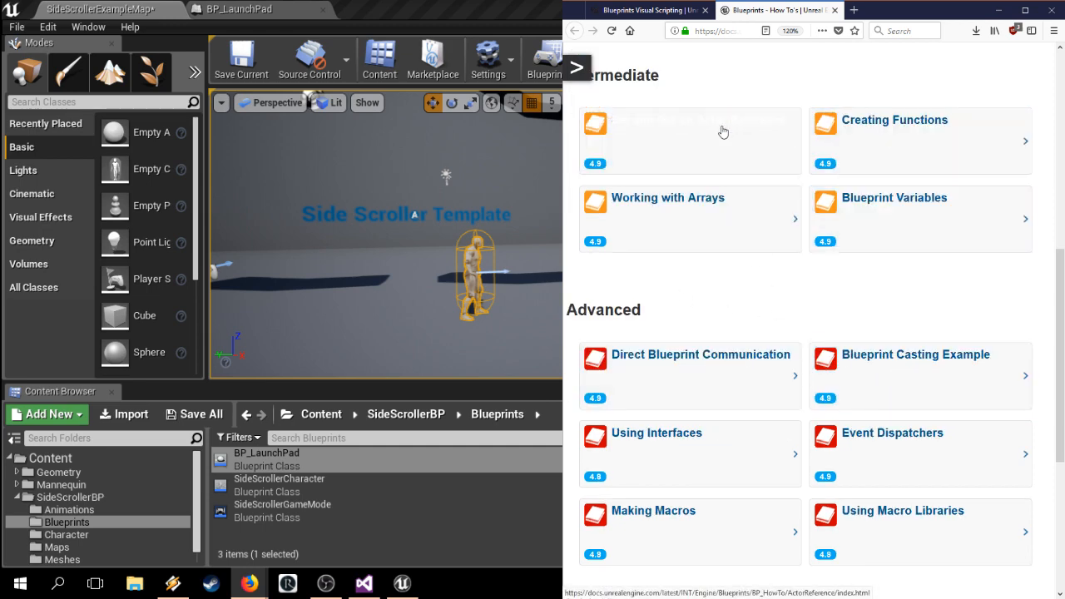
scroll(874, 242, down, 5)
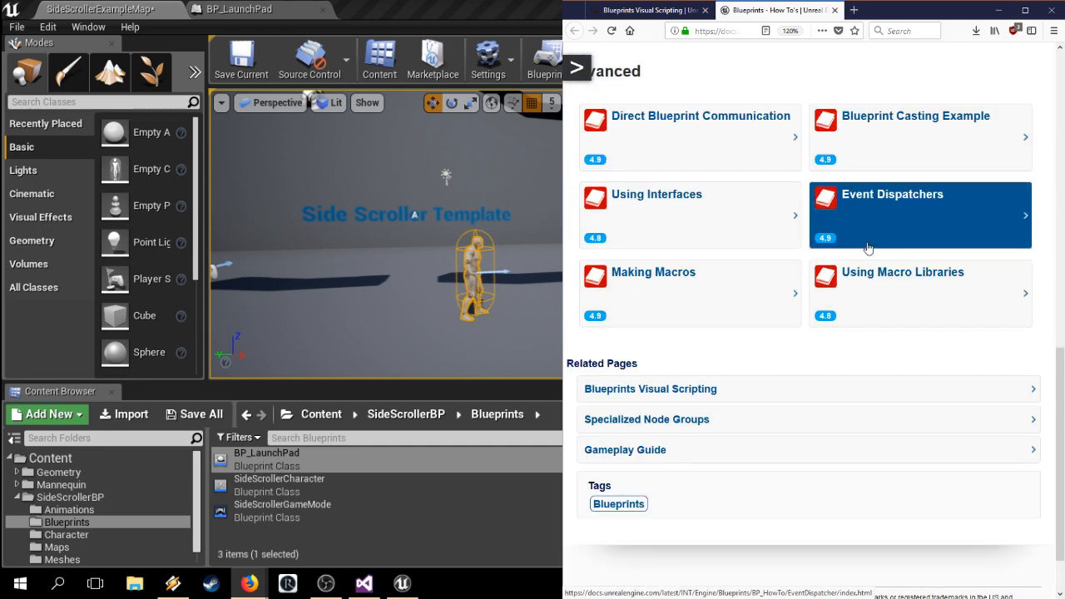
scroll(878, 373, up, 2)
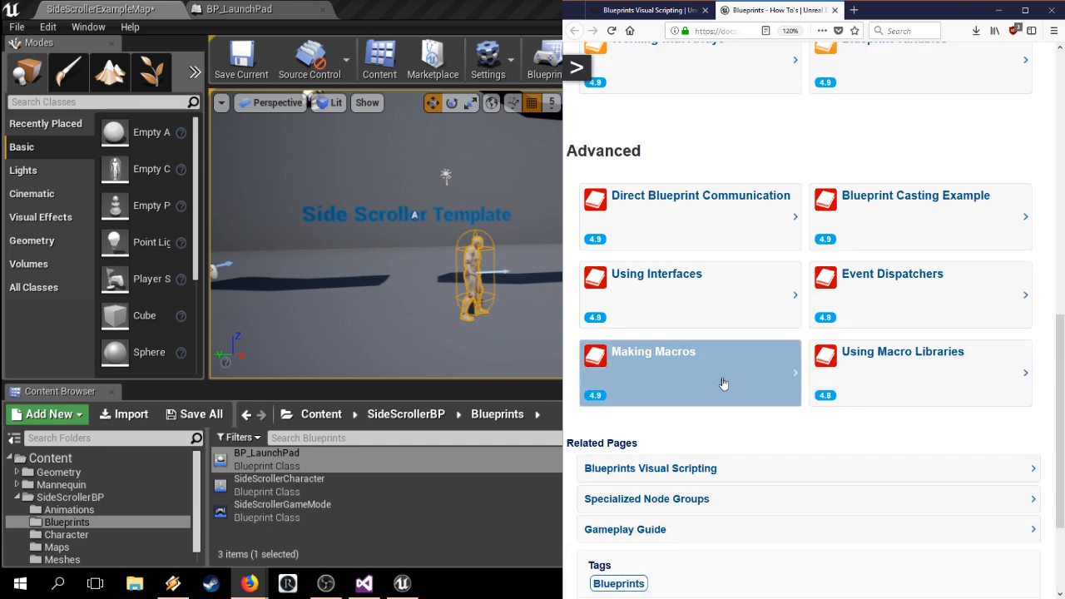
scroll(770, 250, up, 9)
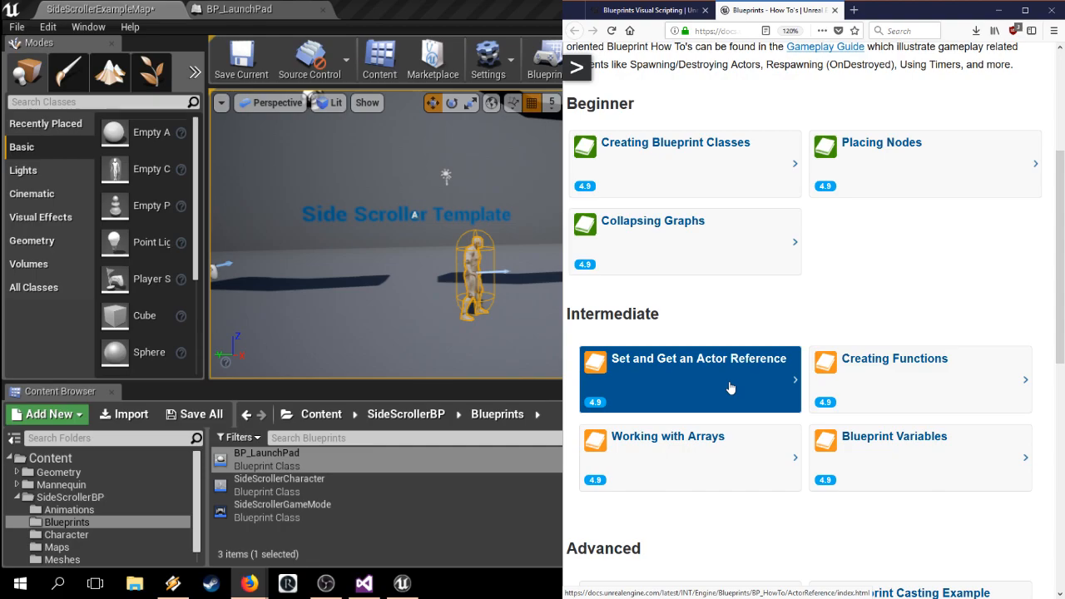
click(730, 388)
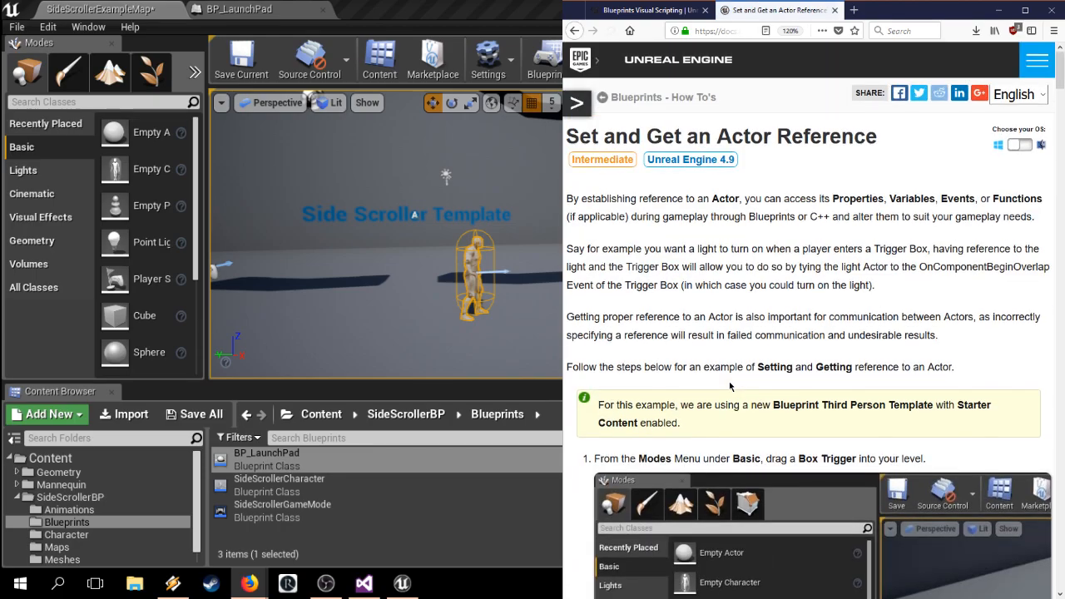
mouse_move(1059, 71)
mouse_down()
mouse_move(1059, 564)
mouse_move(1059, 79)
mouse_up()
scroll(604, 390, down, 3)
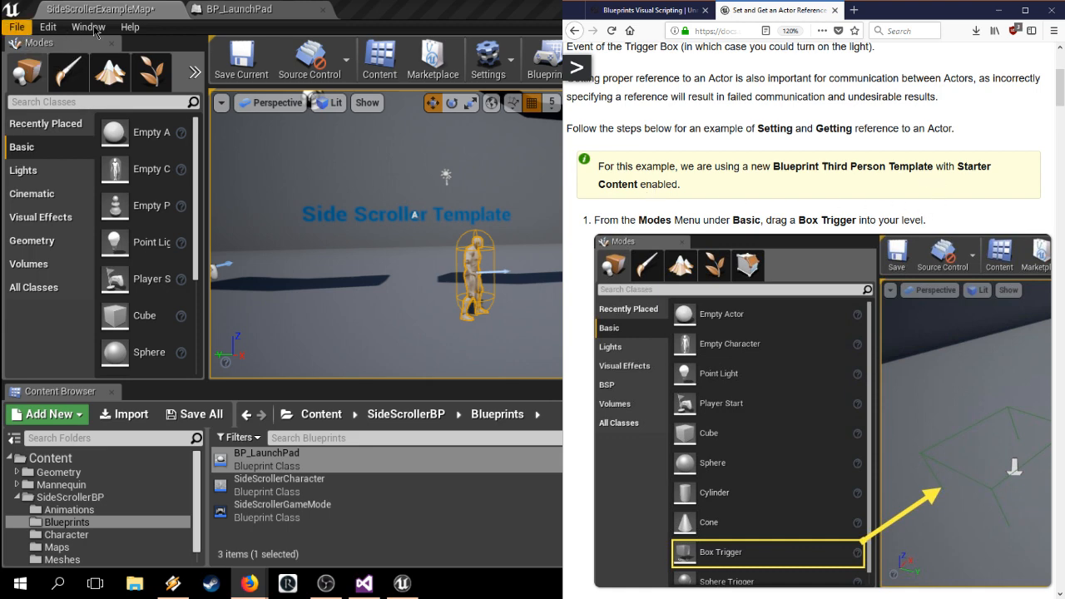
Step: Save the SideScrollerExampleMap level in the Unreal Editor and close the BP_LaunchPad Blueprint
click(246, 66)
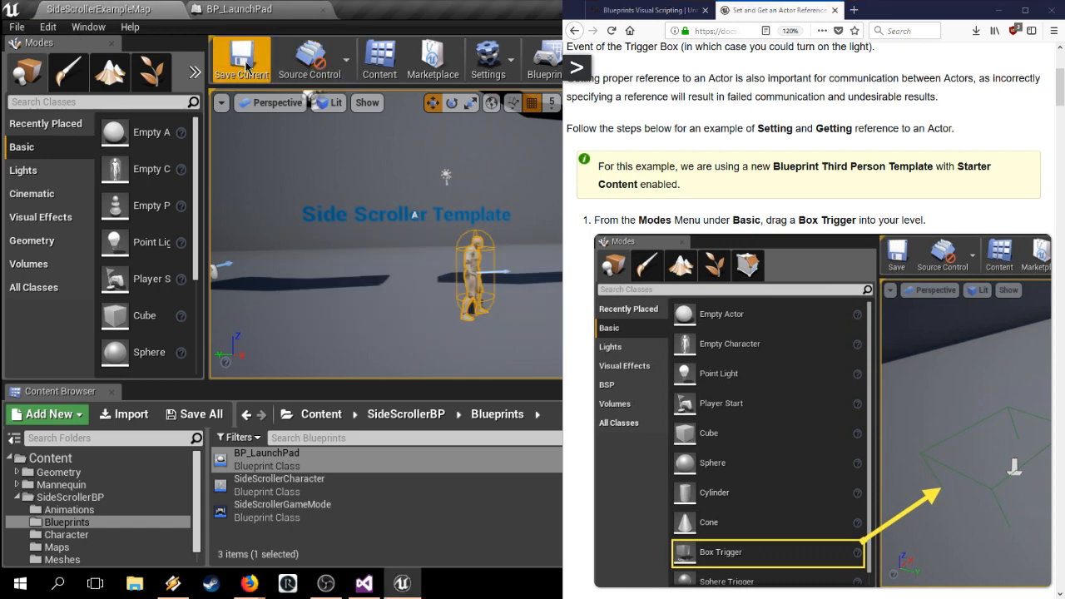
click(322, 9)
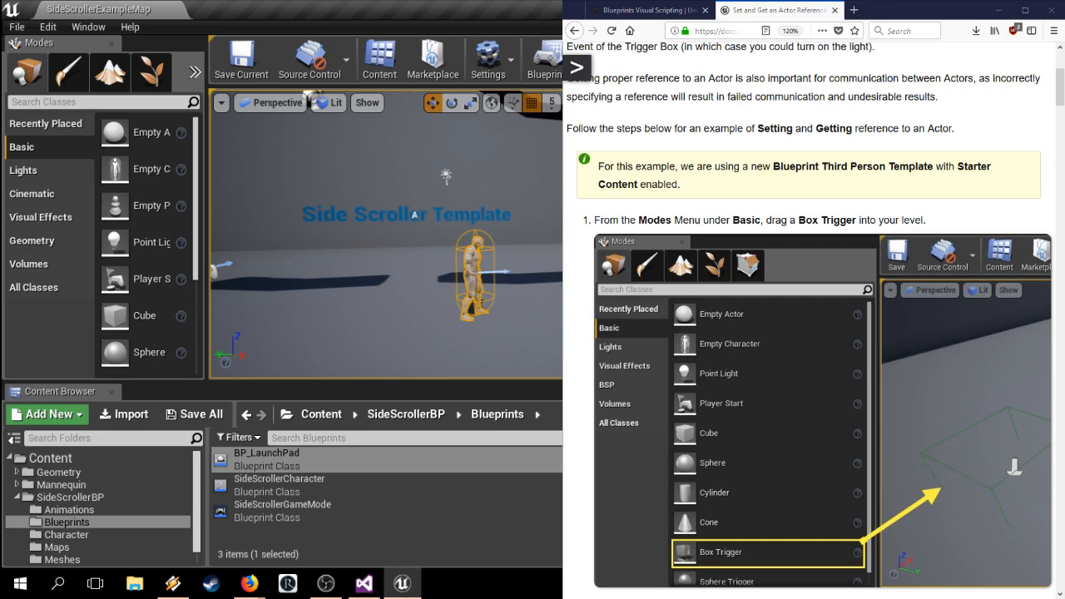
scroll(811, 333, down, 5)
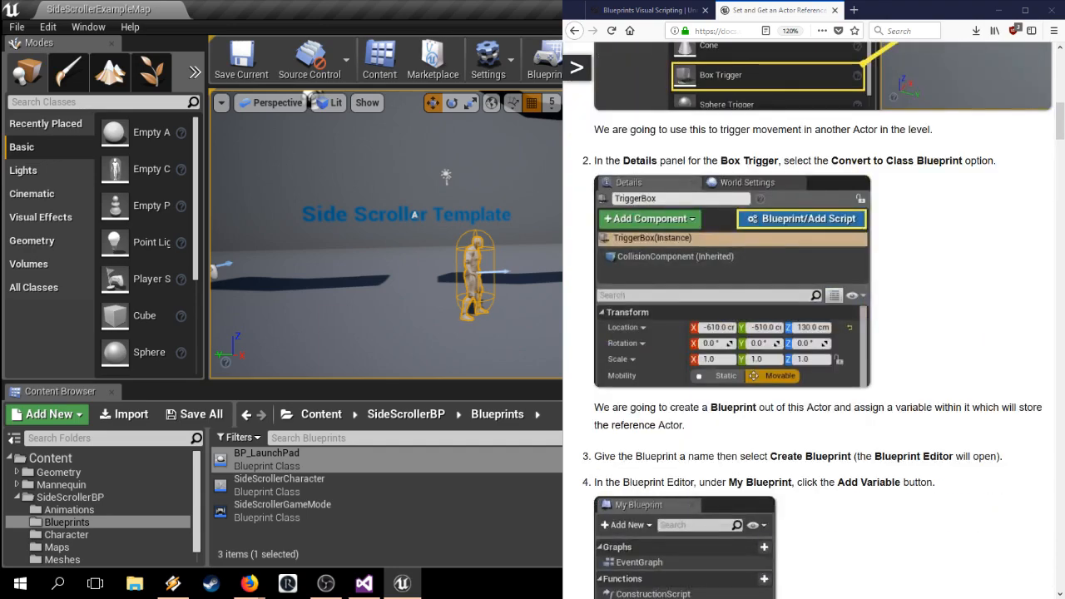
scroll(811, 333, up, 5)
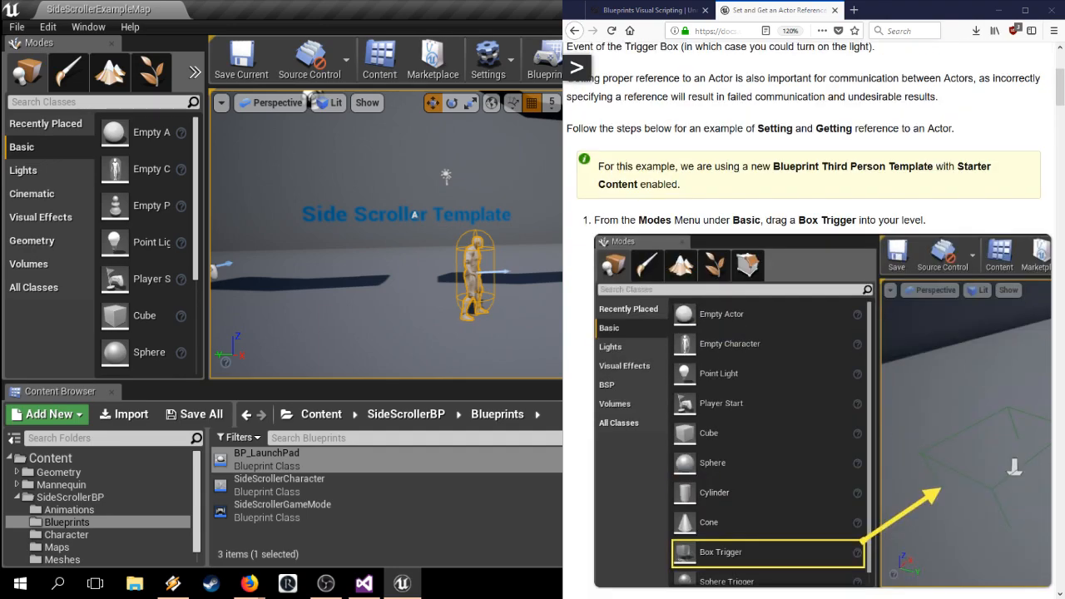
Step: Start a new project in the Unreal Editor with the Third Person Blueprint template and Maximum Quality
click(17, 27)
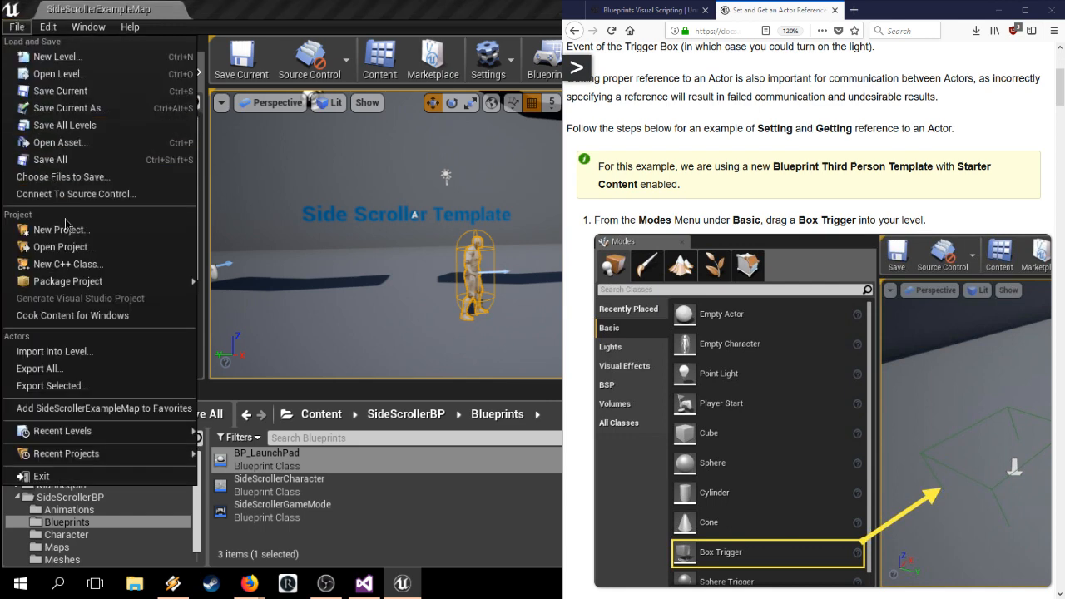
mouse_move(67, 285)
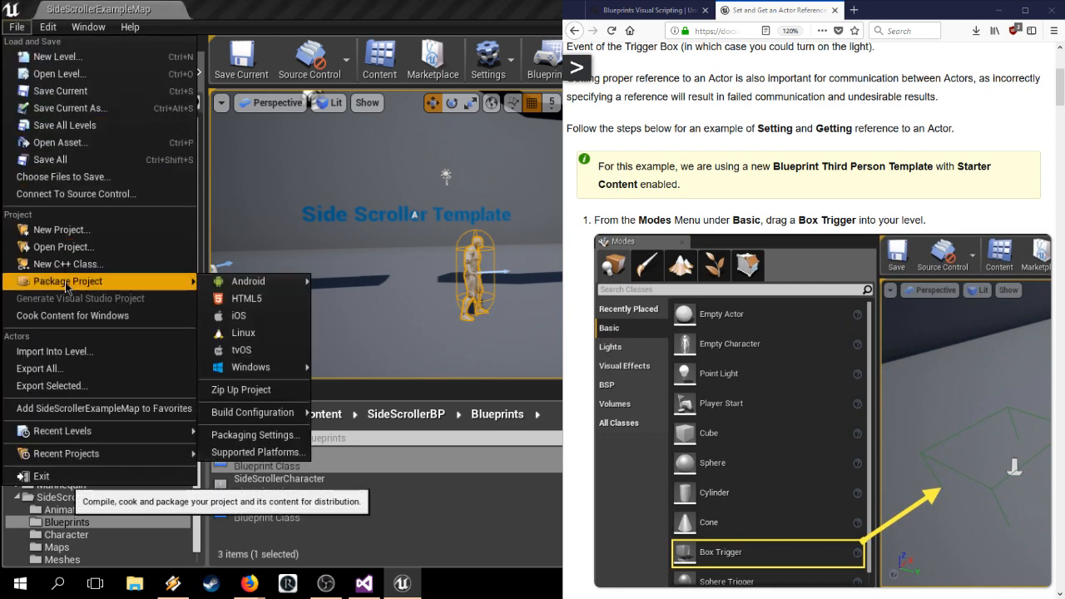
click(60, 232)
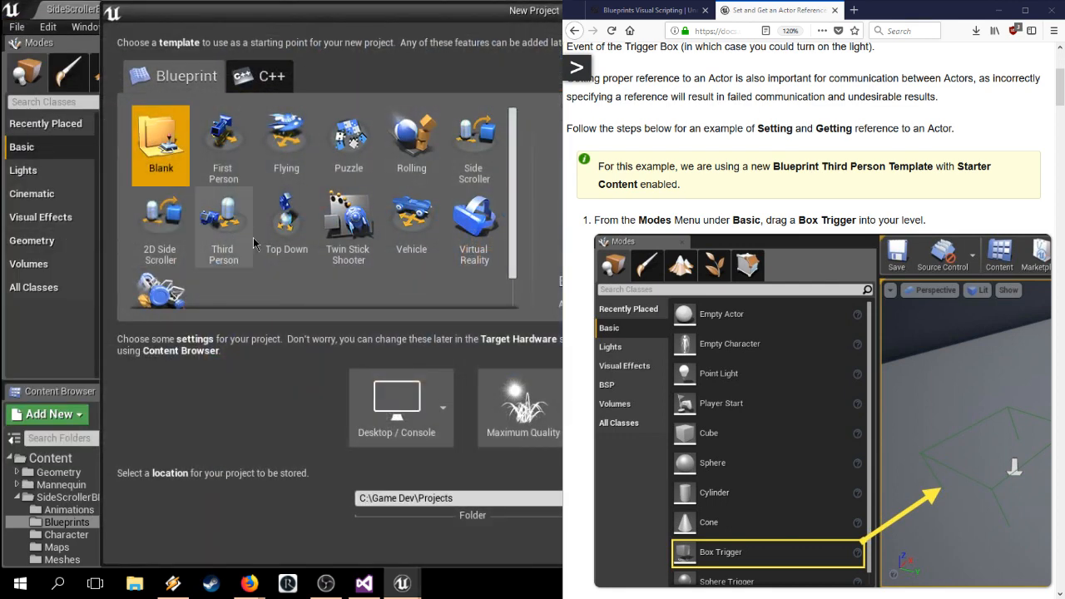
scroll(334, 282, down, 2)
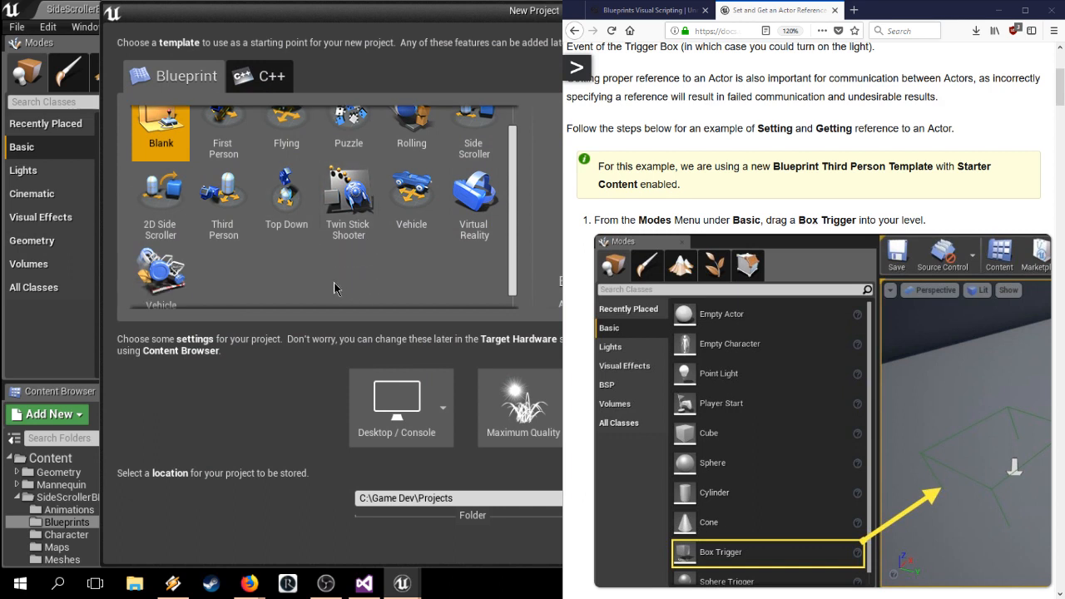
click(218, 213)
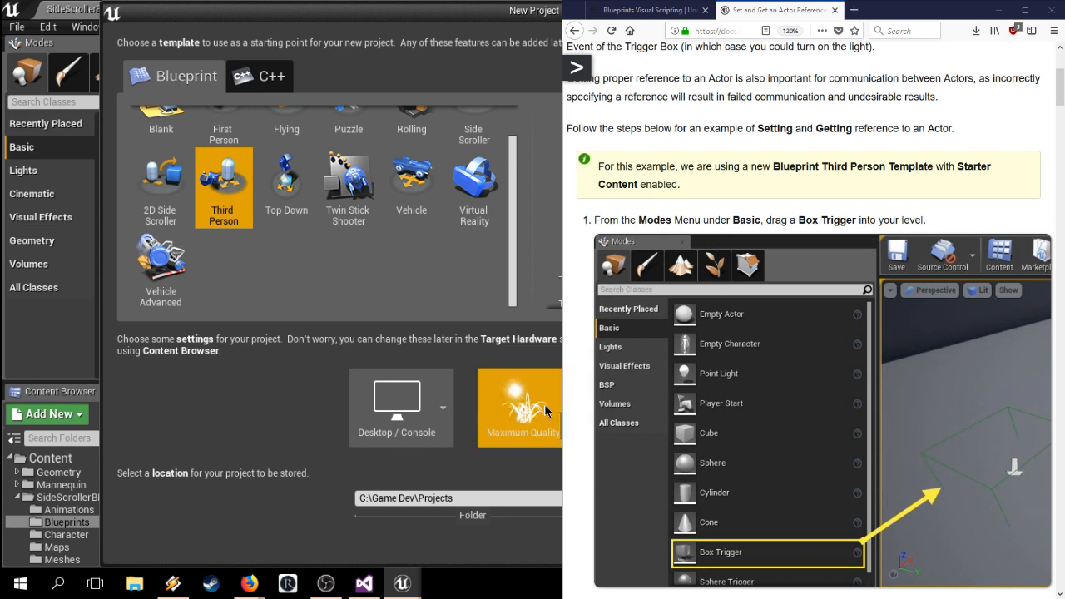
click(520, 403)
click(520, 404)
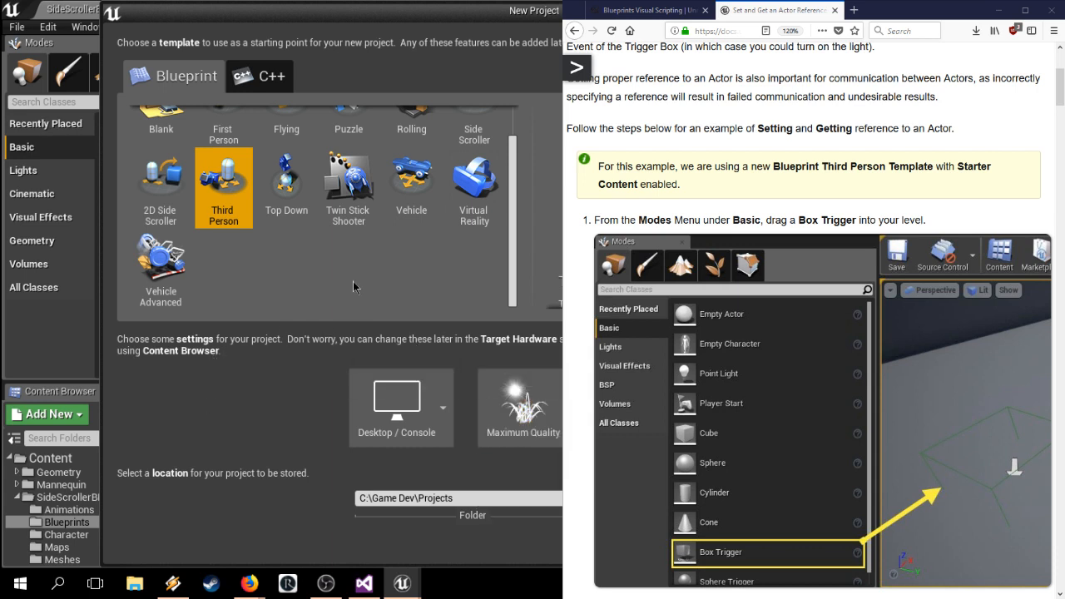
scroll(353, 281, up, 1)
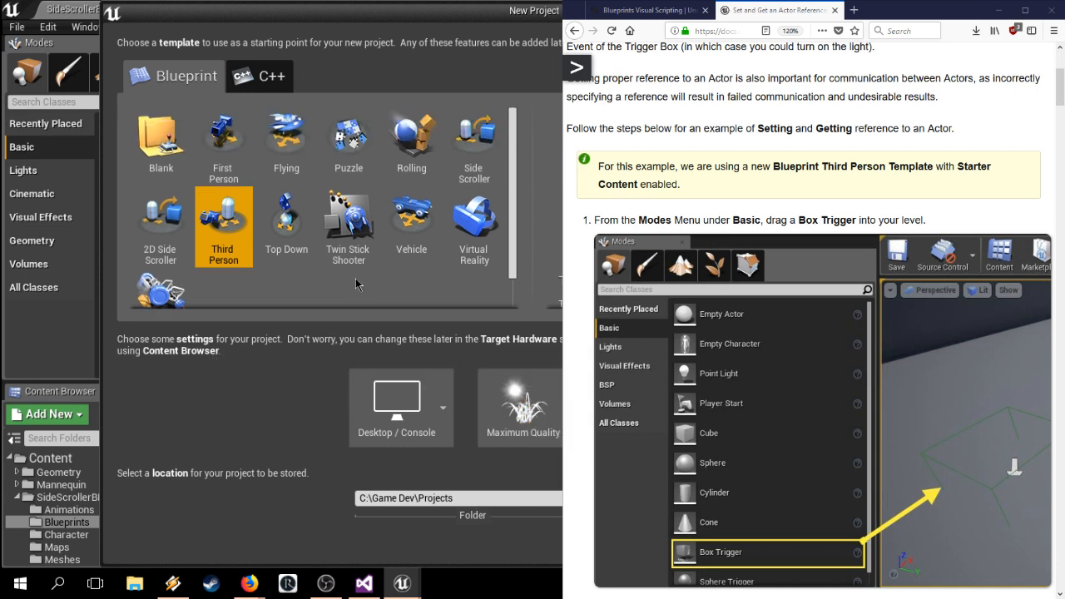
Step: Look over the C++ project templates and return to the Blueprint templates
click(253, 88)
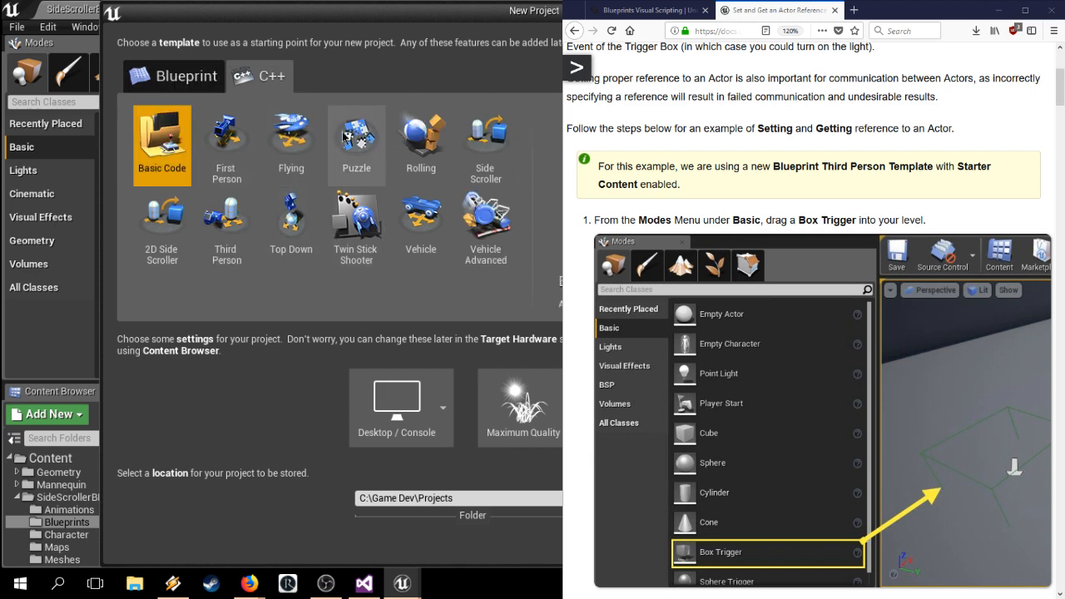
click(173, 76)
scroll(428, 249, down, 1)
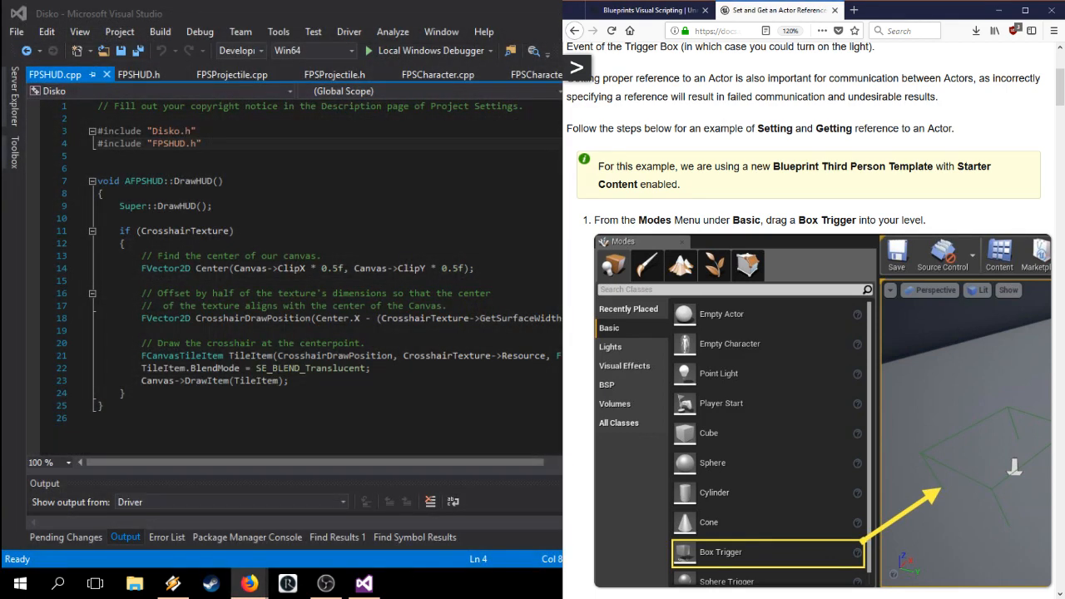
Step: Read the tutorial steps on placing a Box Trigger, converting it to a class Blueprint and adding a variable
scroll(642, 298, down, 3)
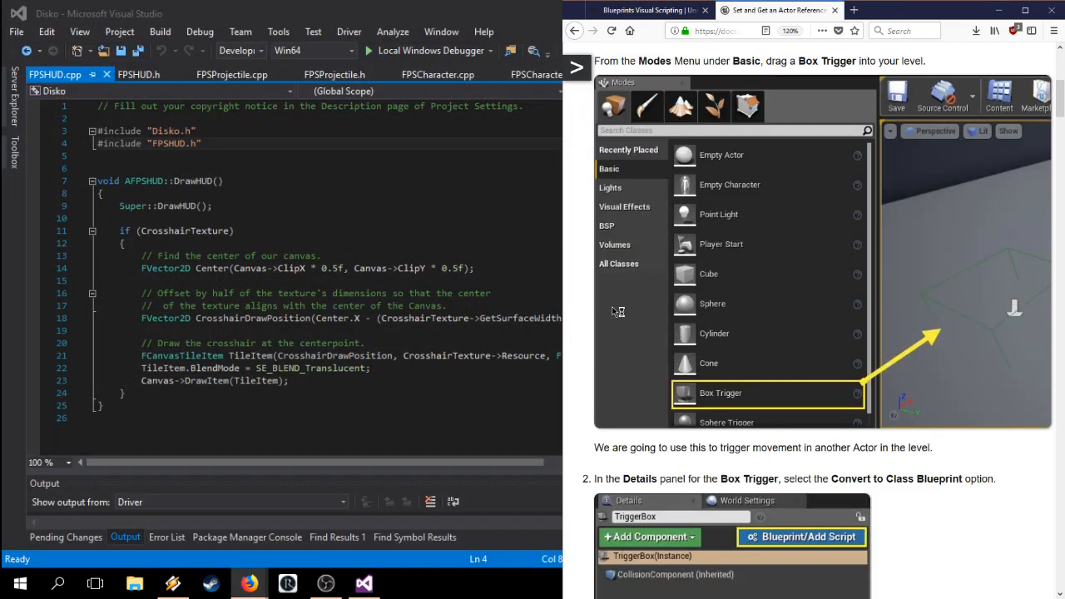
scroll(612, 312, up, 2)
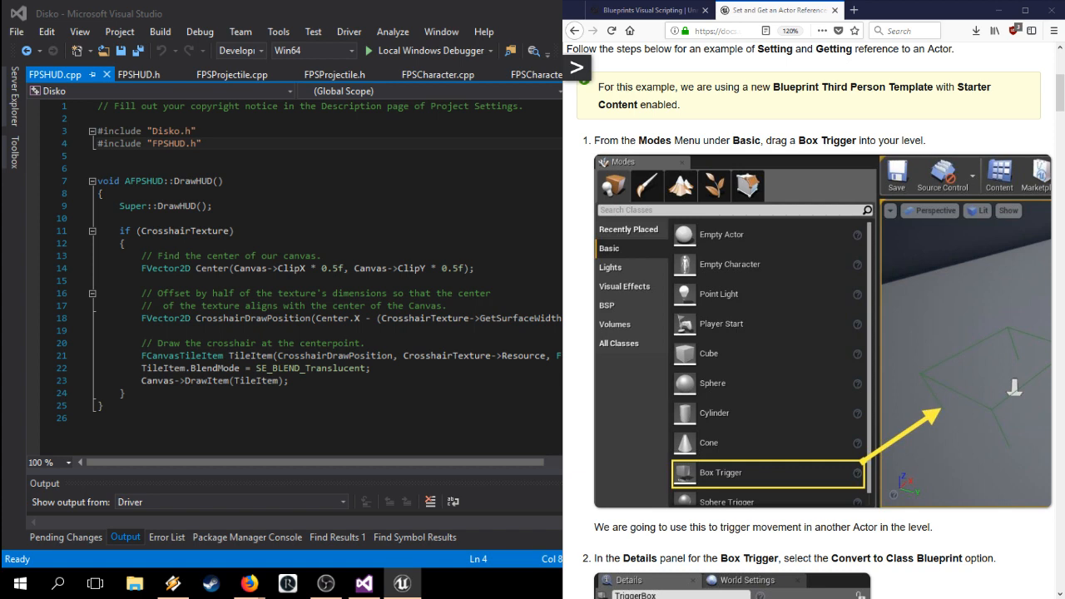
scroll(824, 333, down, 6)
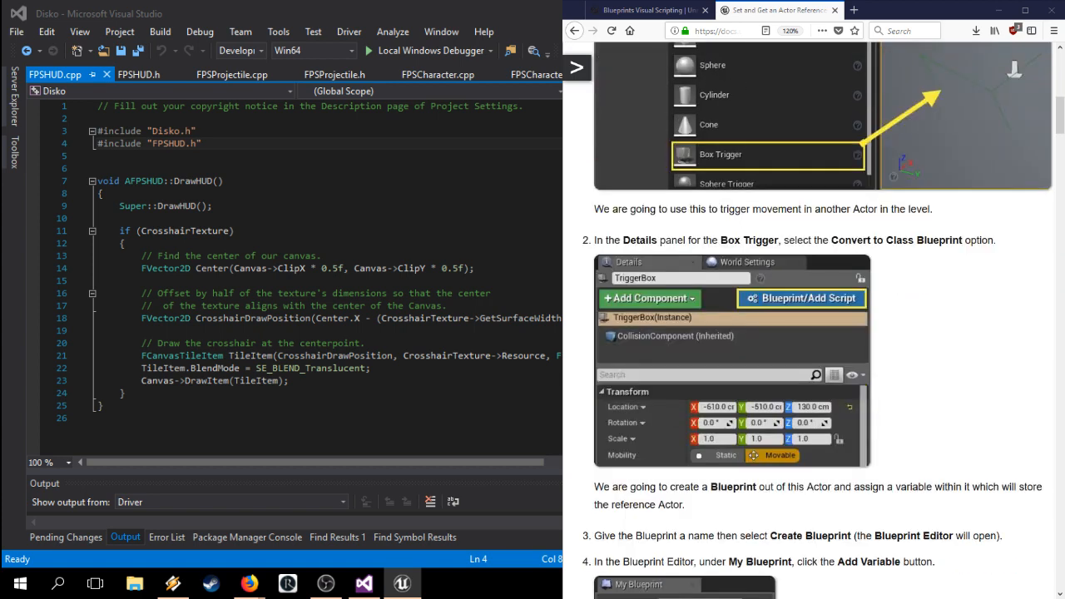
scroll(824, 333, down, 2)
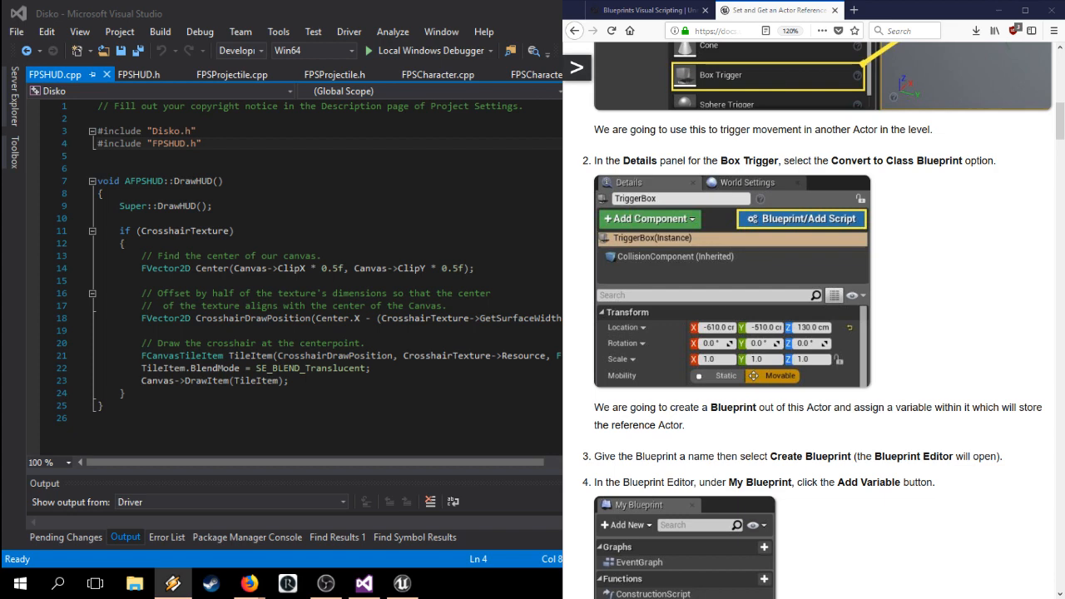
click(603, 166)
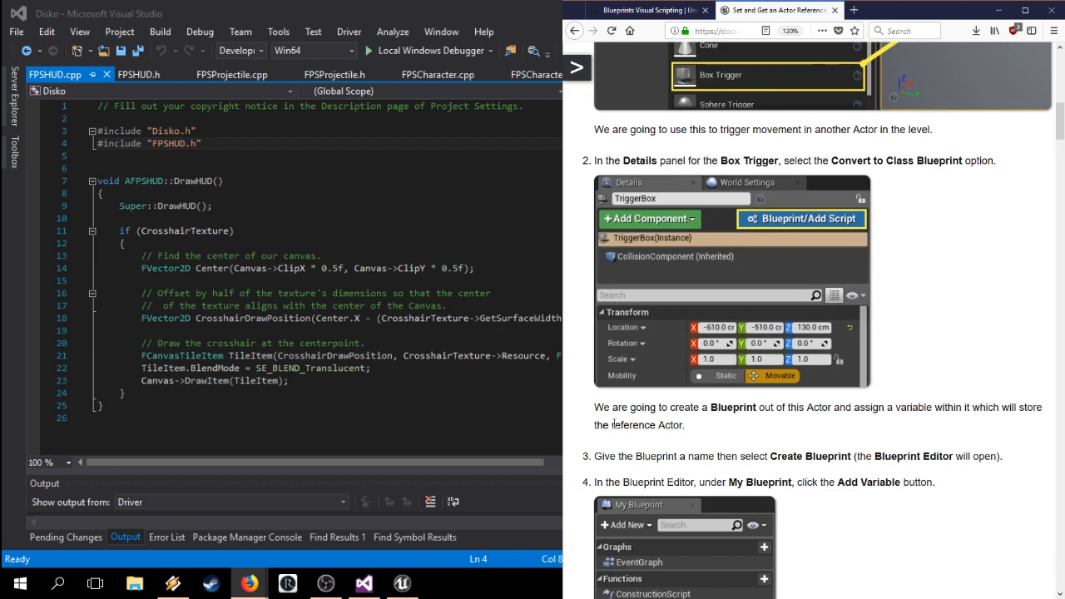
scroll(643, 430, up, 3)
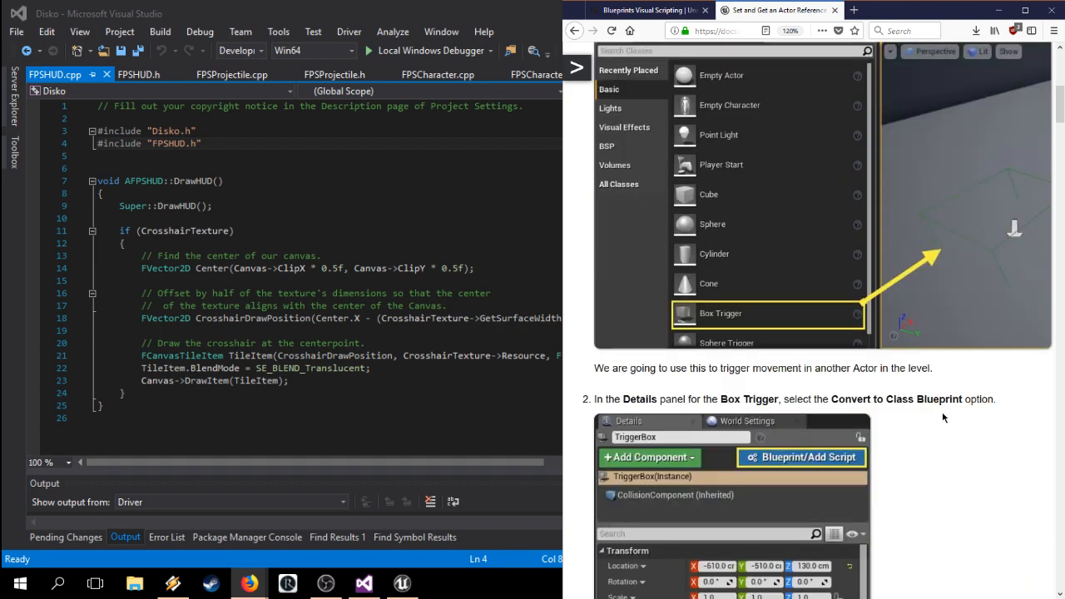
scroll(942, 438, down, 2)
scroll(942, 438, down, 4)
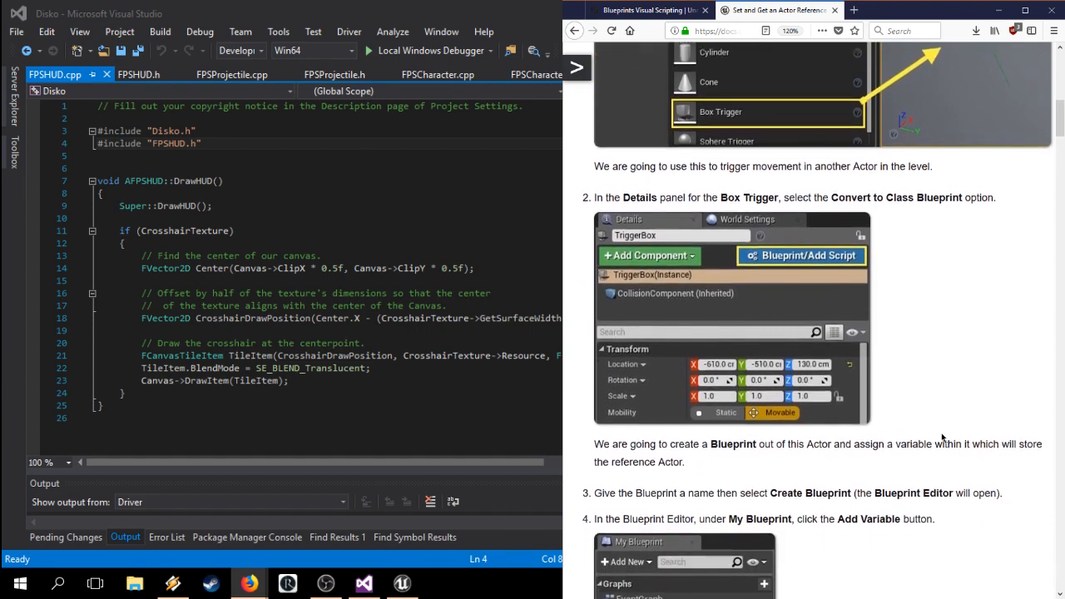
Step: Review the tutorial instructions on adding a variable and return to the Box Trigger step
scroll(941, 438, down, 2)
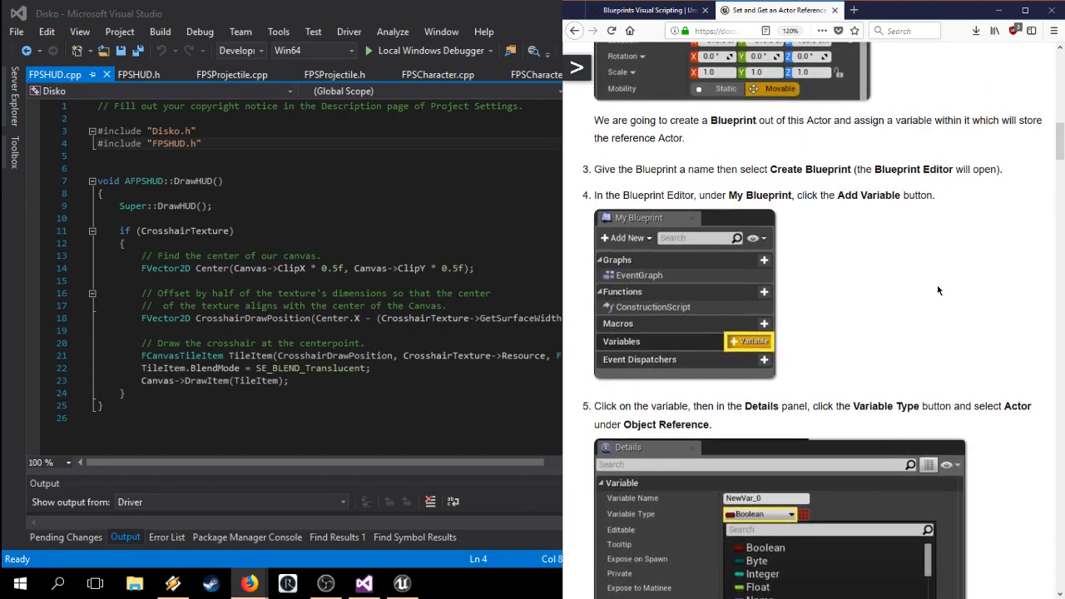
scroll(934, 287, up, 5)
scroll(932, 291, up, 3)
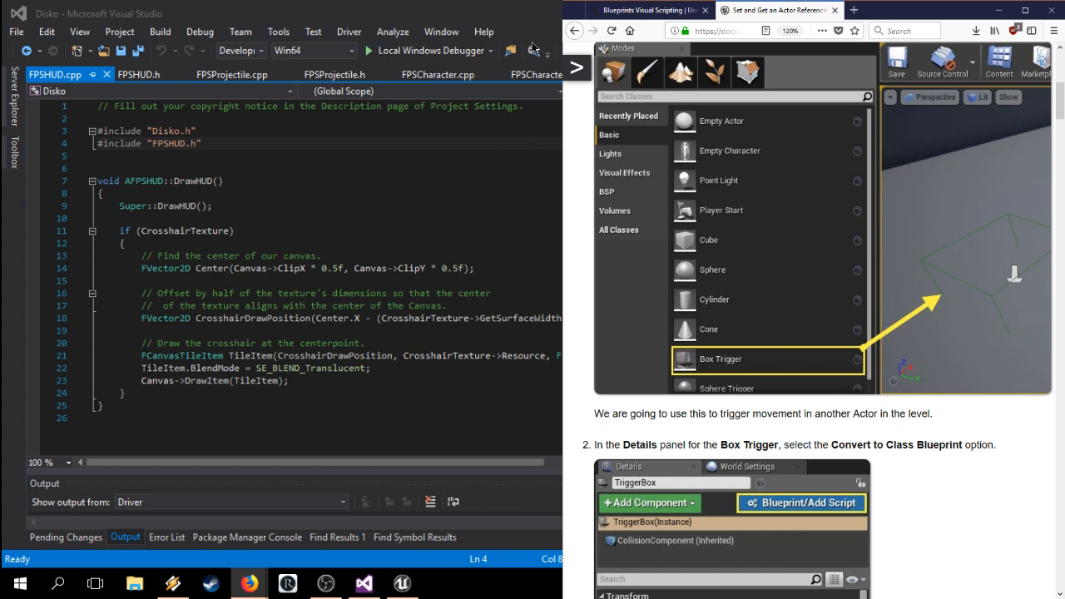
Step: Switch to the Unreal Editor and show the Content Browser's folder tree in a narrower pane
click(138, 143)
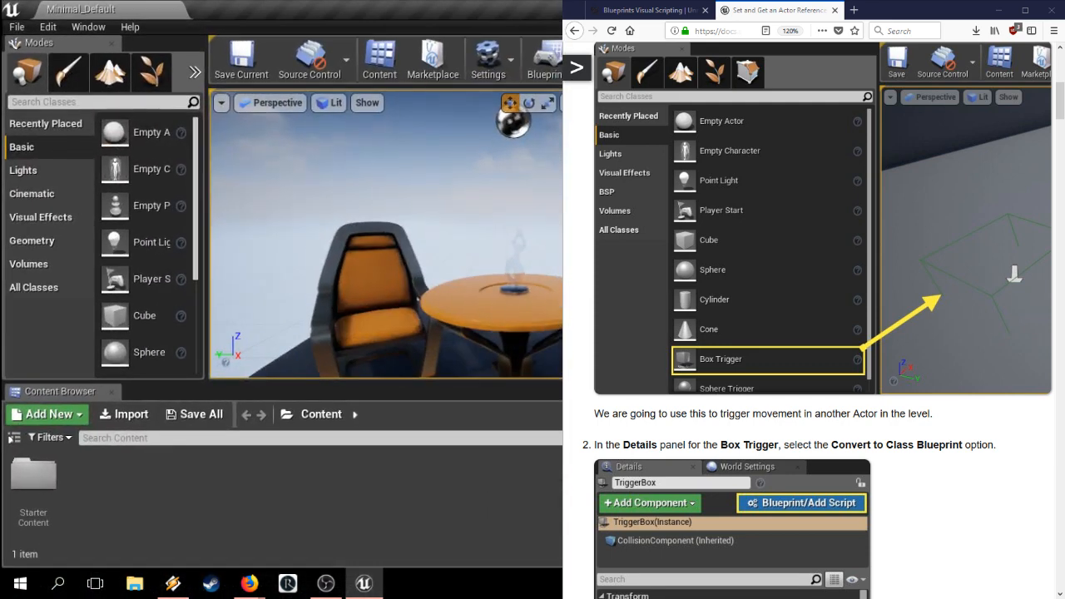
click(13, 437)
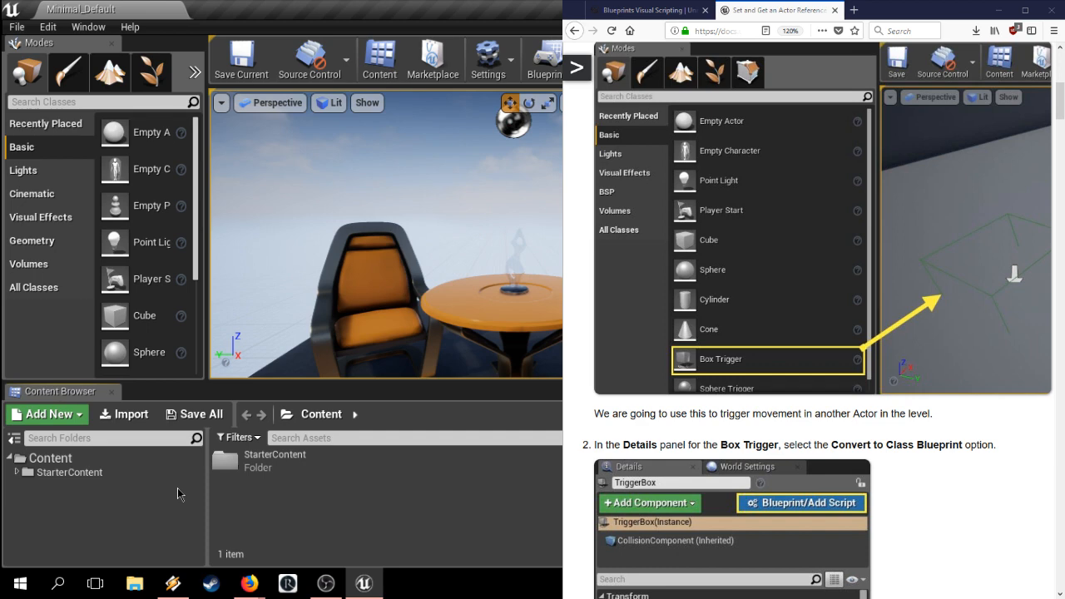
drag(208, 491, 170, 506)
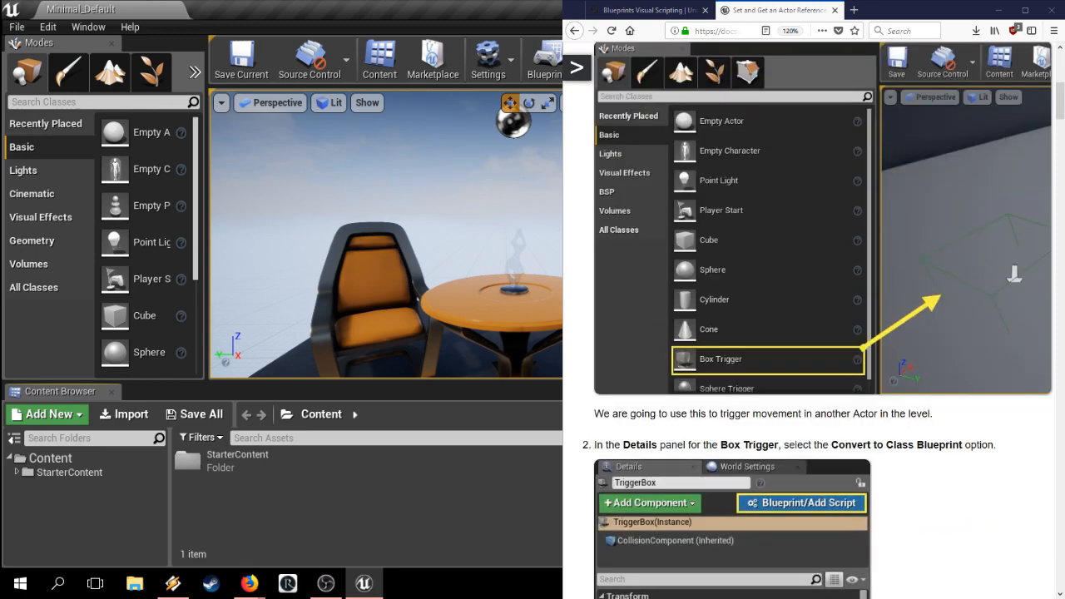
Step: Skim the tutorial down to the variable type and TargetActor steps, and go back to the Box Trigger illustration
scroll(824, 316, up, 2)
scroll(824, 316, down, 12)
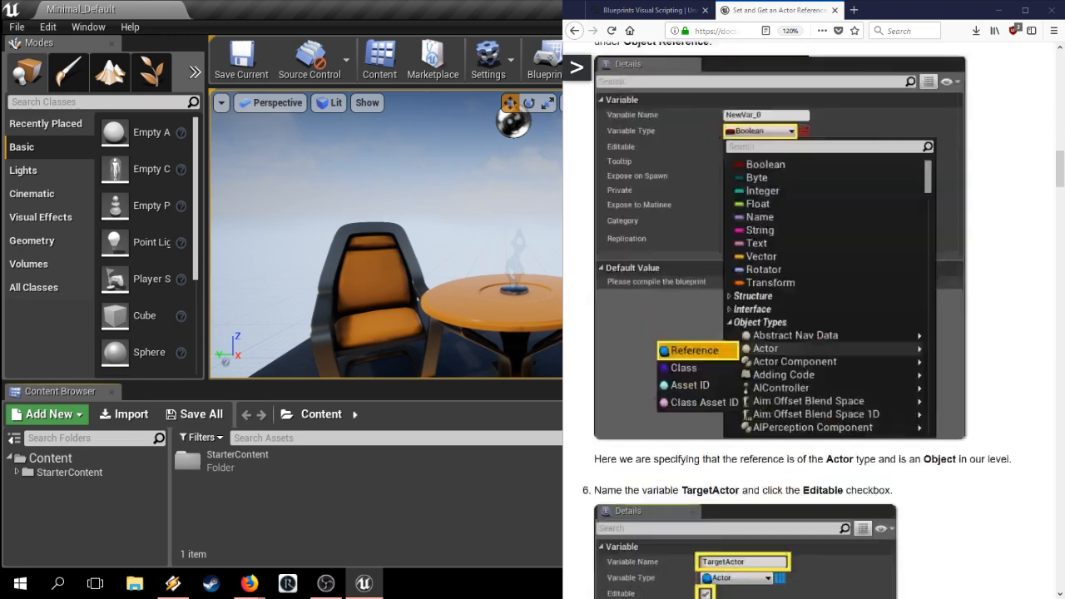
scroll(824, 316, up, 10)
scroll(824, 316, down, 3)
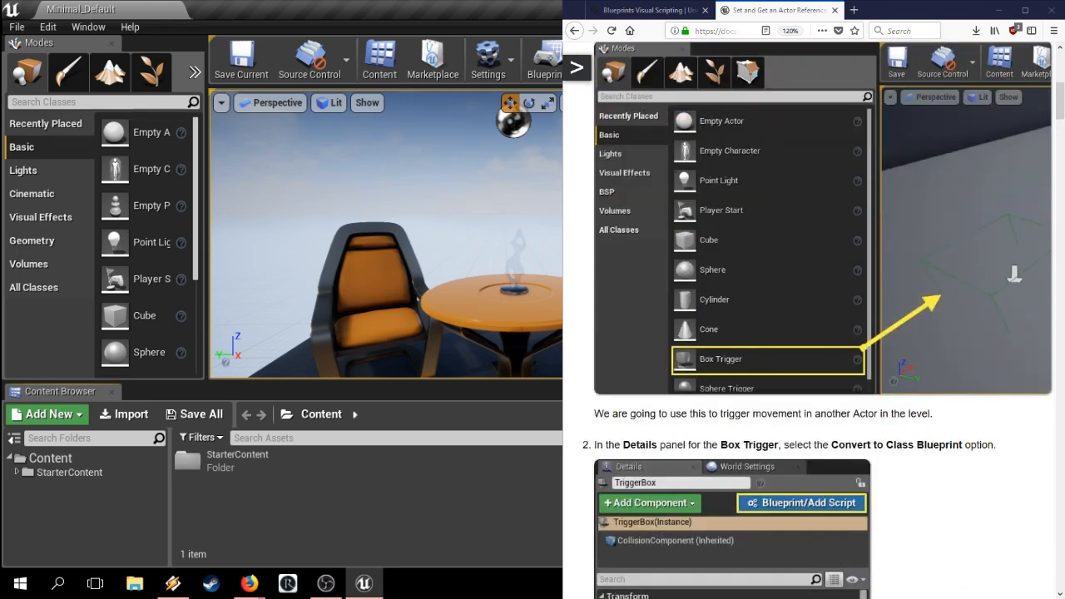
Step: Look around the Minimal_Default level, play it in the editor and stop the session
mouse_move(556, 236)
right_down()
mouse_move(499, 274)
mouse_move(557, 250)
right_up()
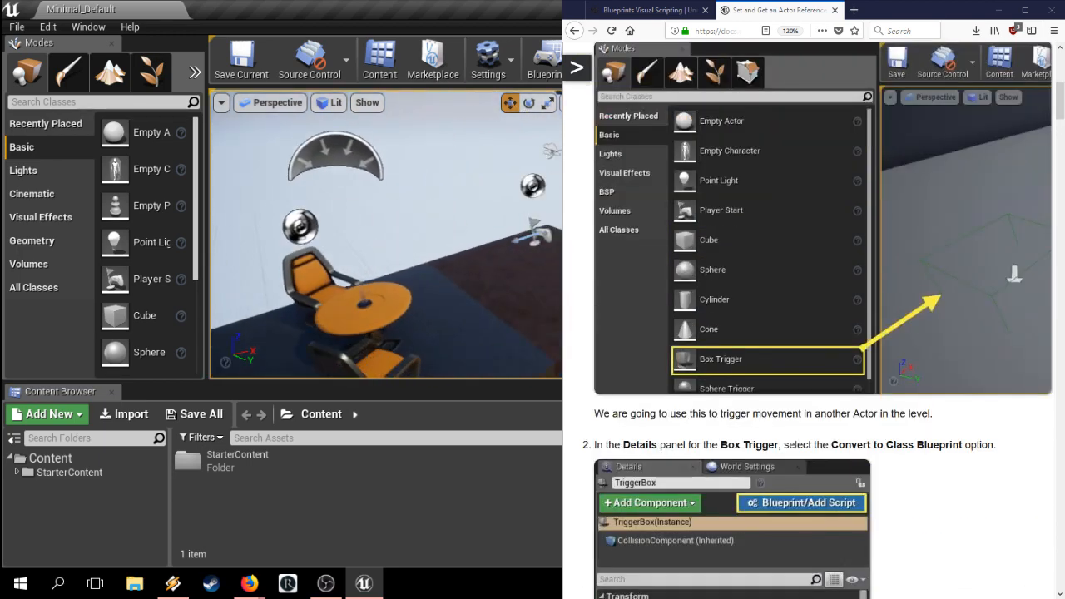
mouse_move(386, 241)
right_down()
mouse_move(449, 258)
mouse_move(324, 241)
mouse_move(383, 237)
mouse_move(374, 233)
right_up()
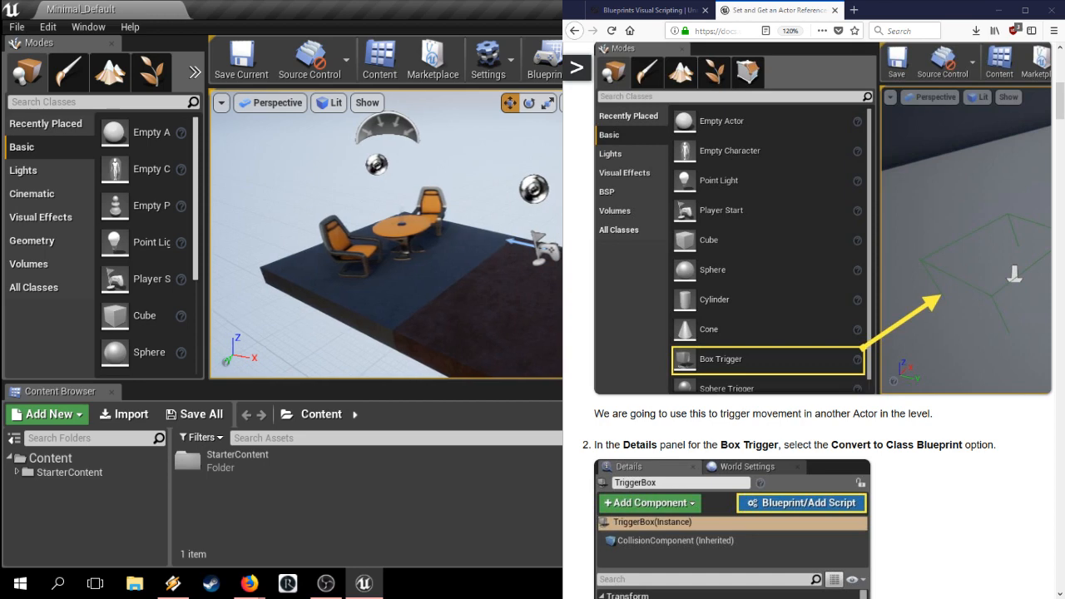
key(alt+p)
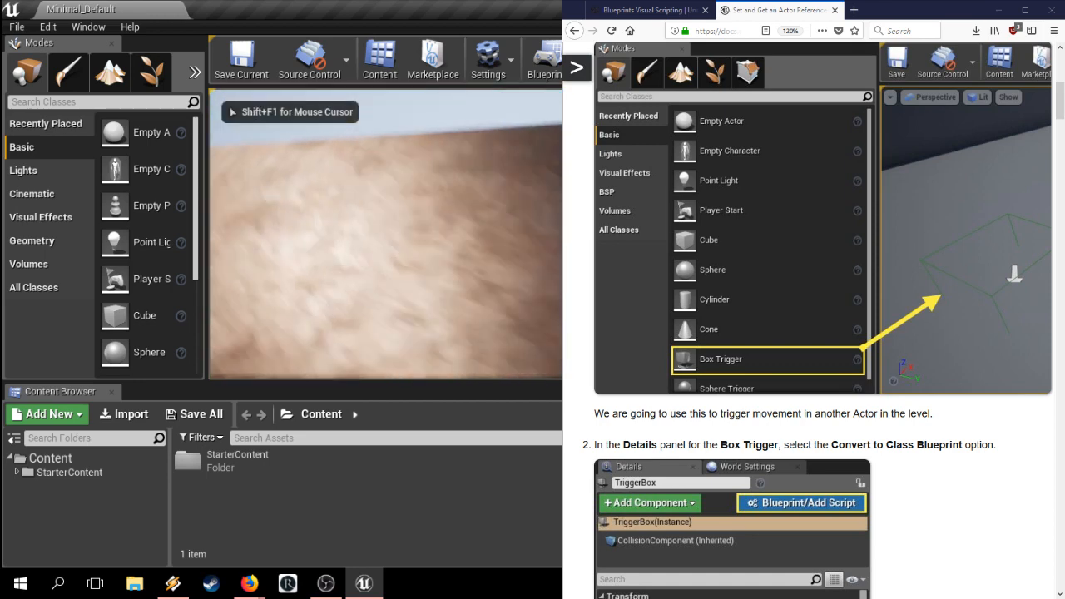
key(Escape)
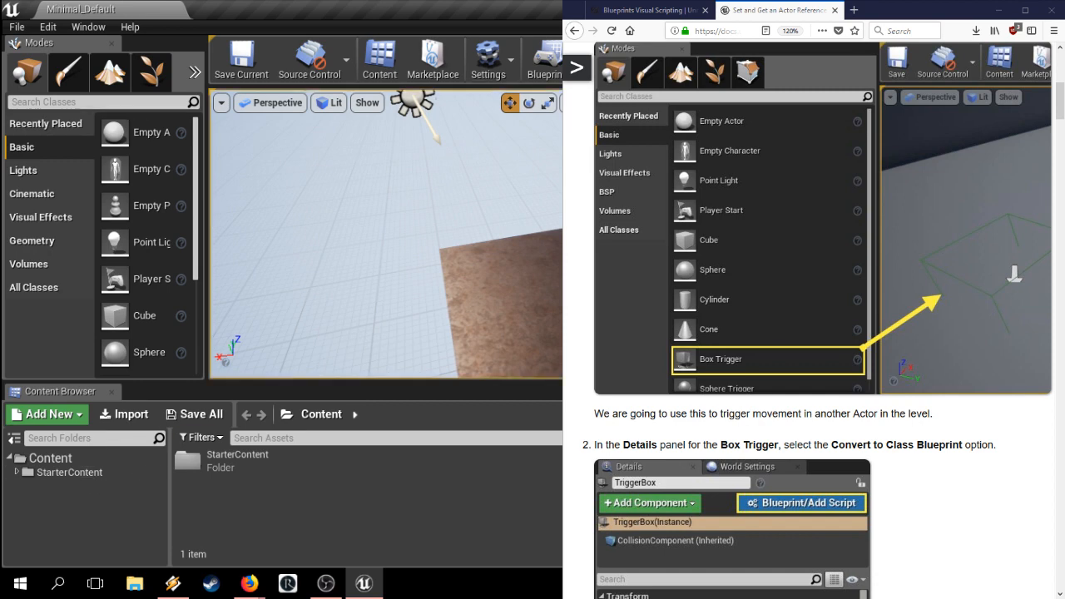
Step: Open the StarterMap level from the StarterContent Maps folder
click(18, 473)
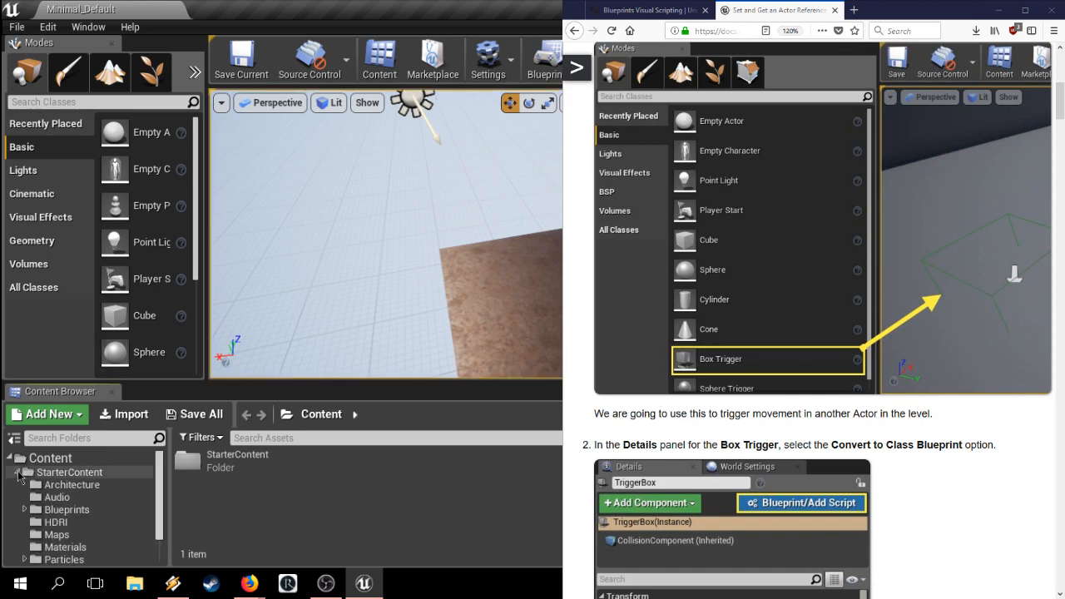
click(34, 536)
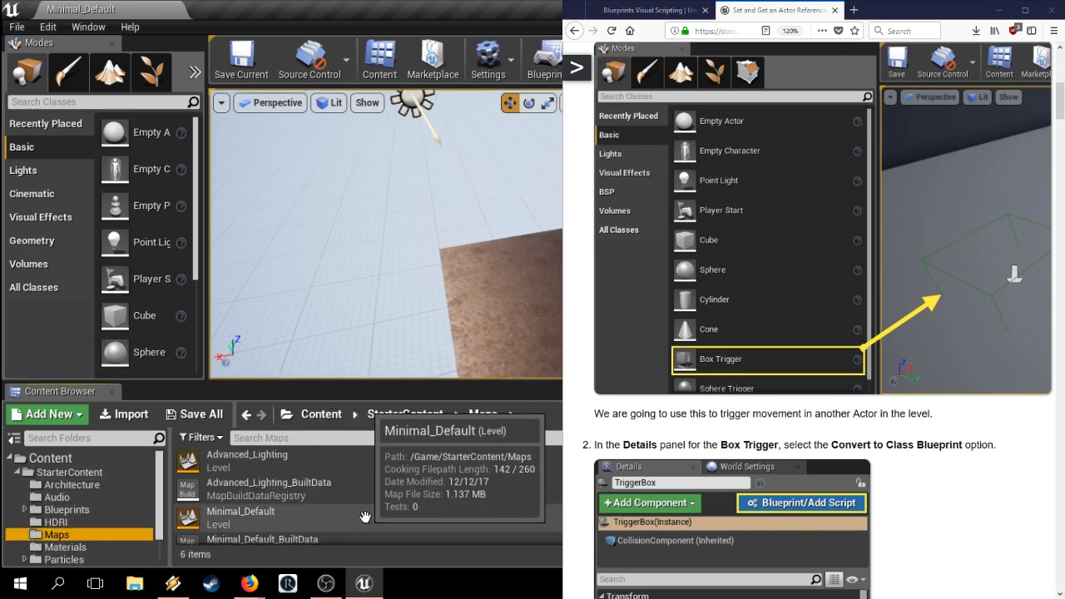
scroll(365, 518, down, 2)
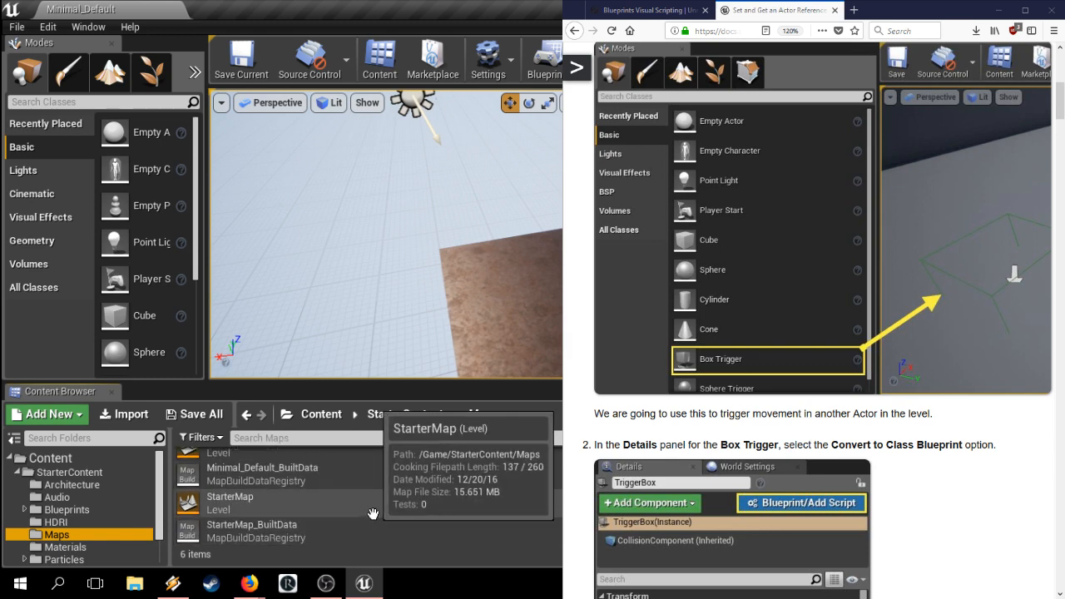
scroll(375, 508, up, 2)
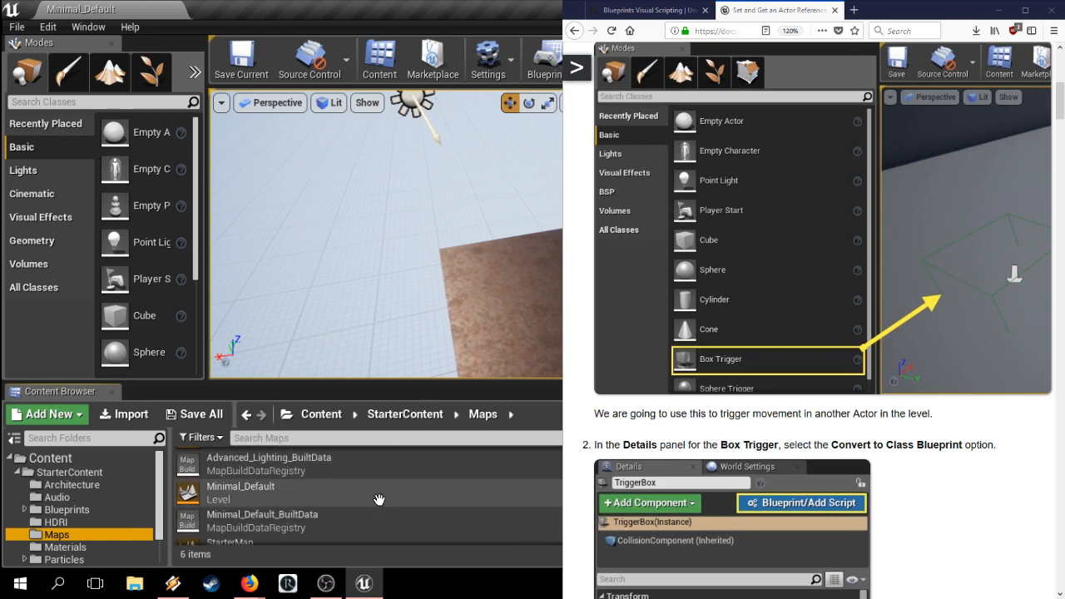
scroll(374, 499, down, 2)
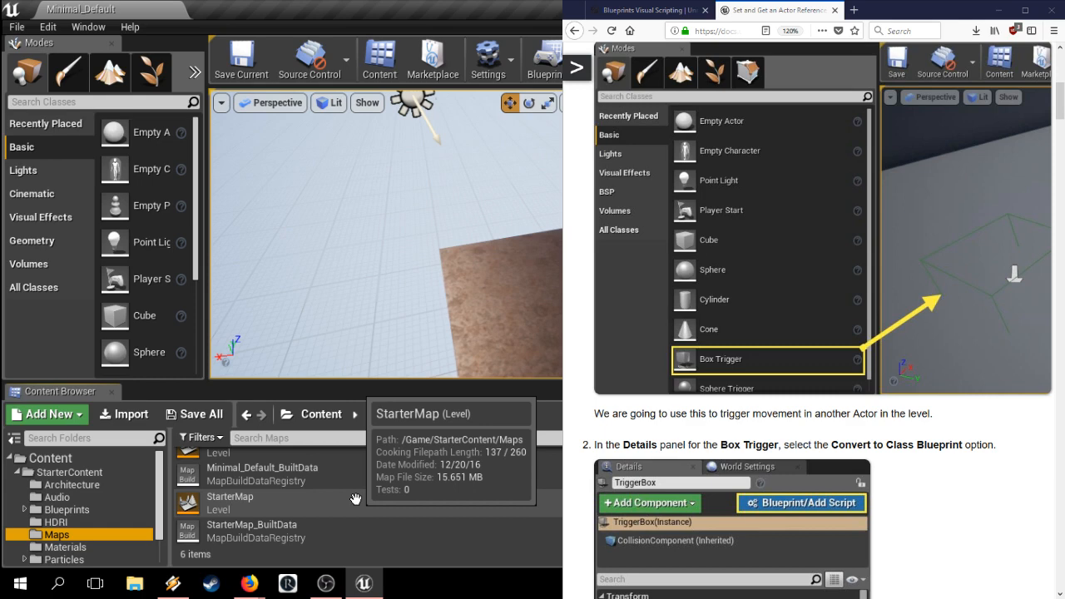
double_click(355, 498)
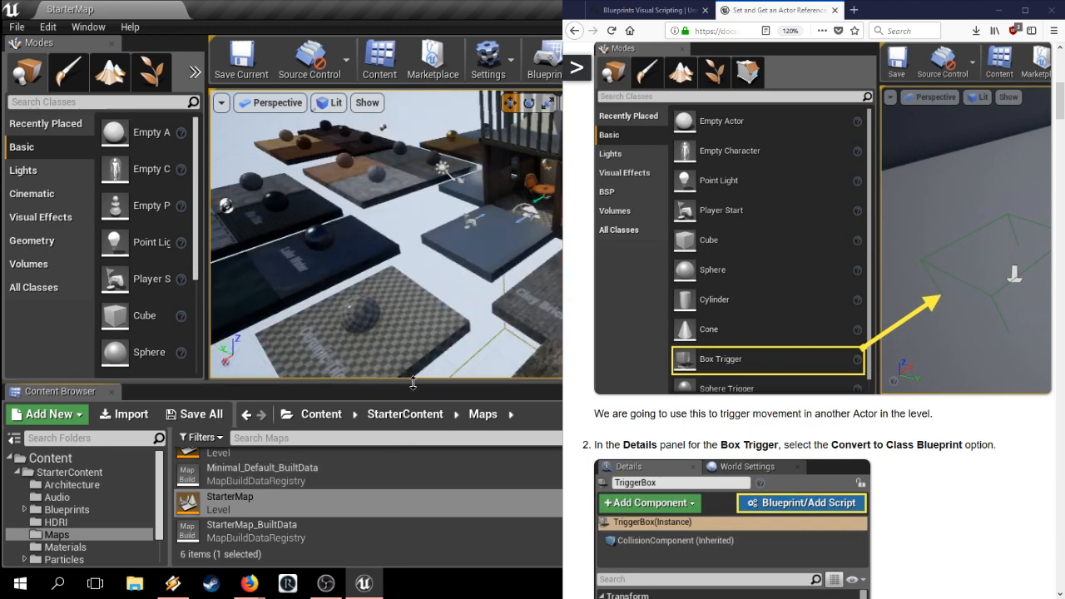
Step: Look over the StarterMap level and reopen Minimal_Default from the same Maps folder
right_drag(459, 318, 391, 287)
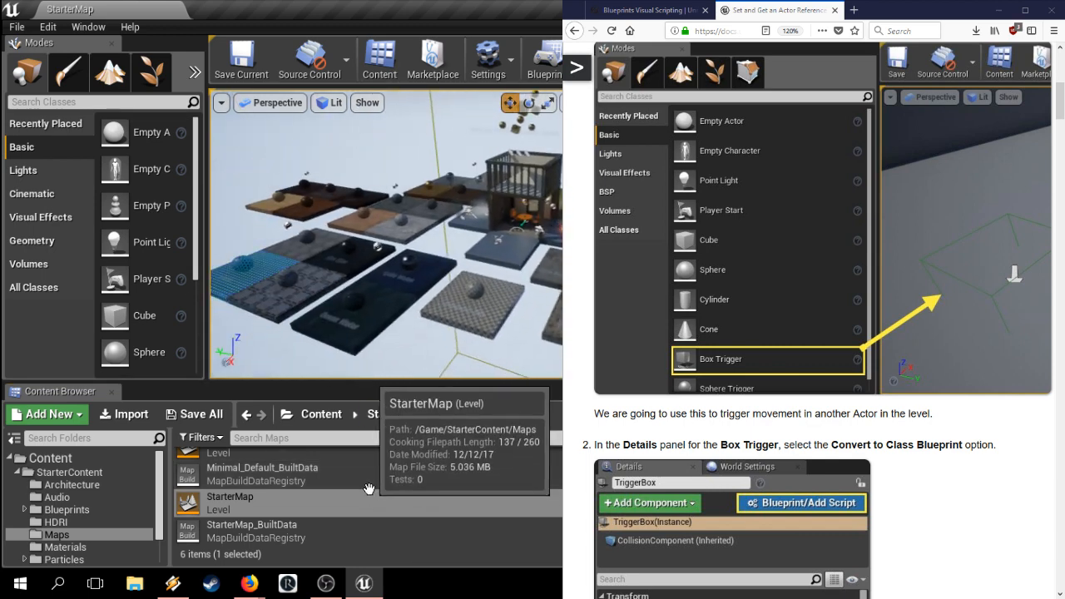
scroll(367, 491, up, 3)
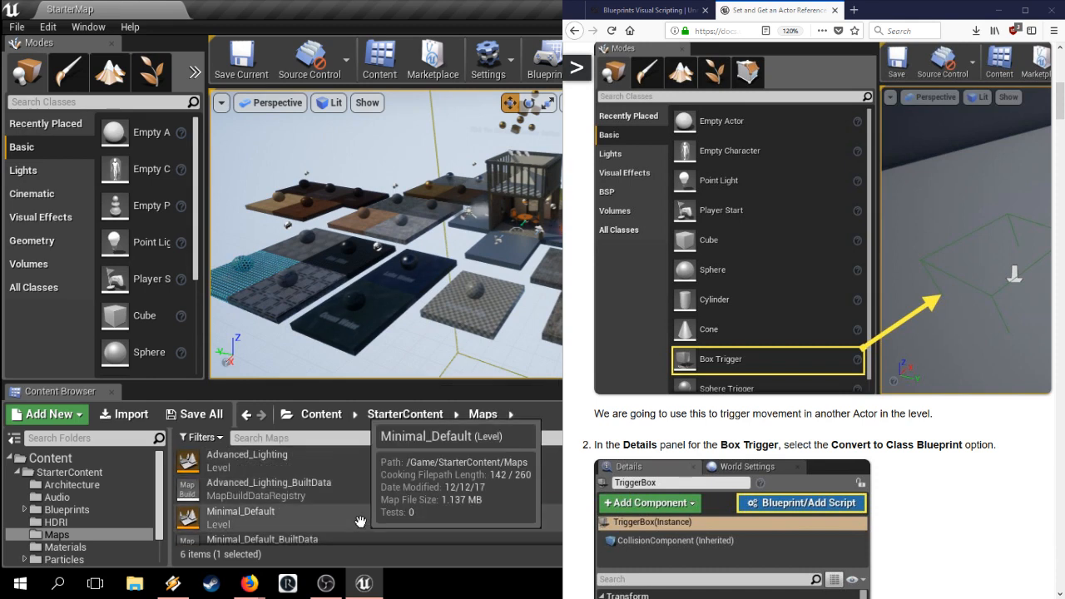
double_click(363, 521)
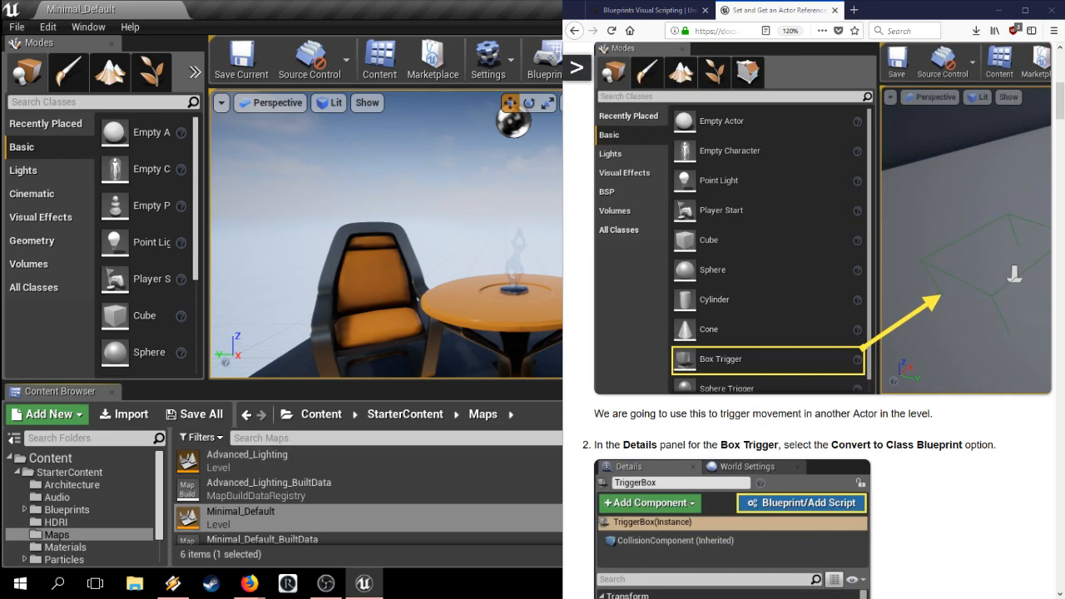
Step: Select the brown floor slab in the Minimal_Default level and scale it up to make a larger floor
scroll(807, 320, down, 4)
scroll(807, 320, up, 8)
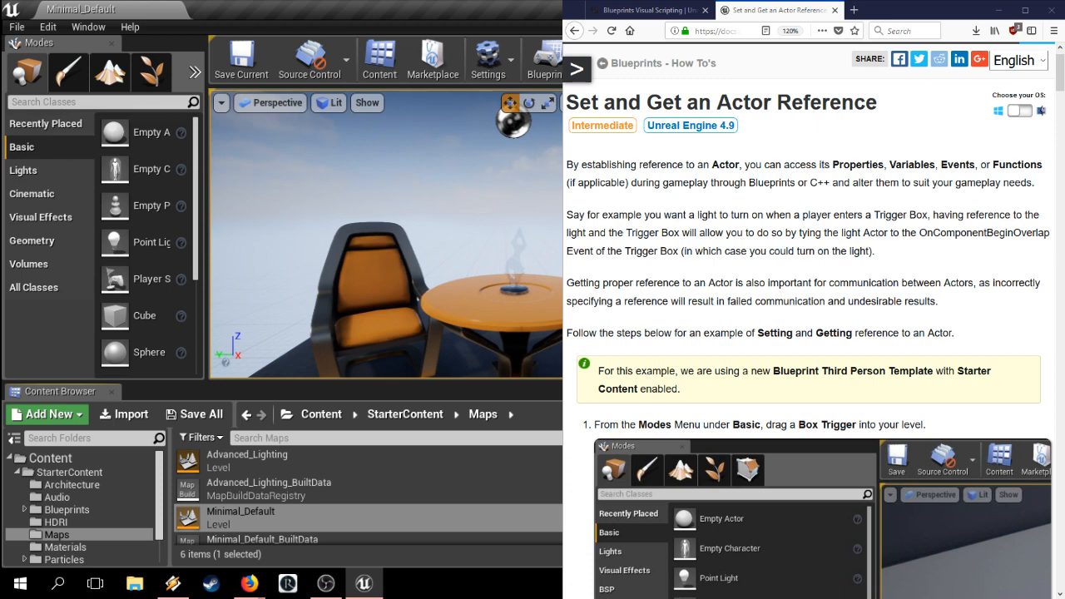
right_drag(457, 197, 295, 247)
key(s)
click(512, 286)
right_drag(383, 233, 321, 264)
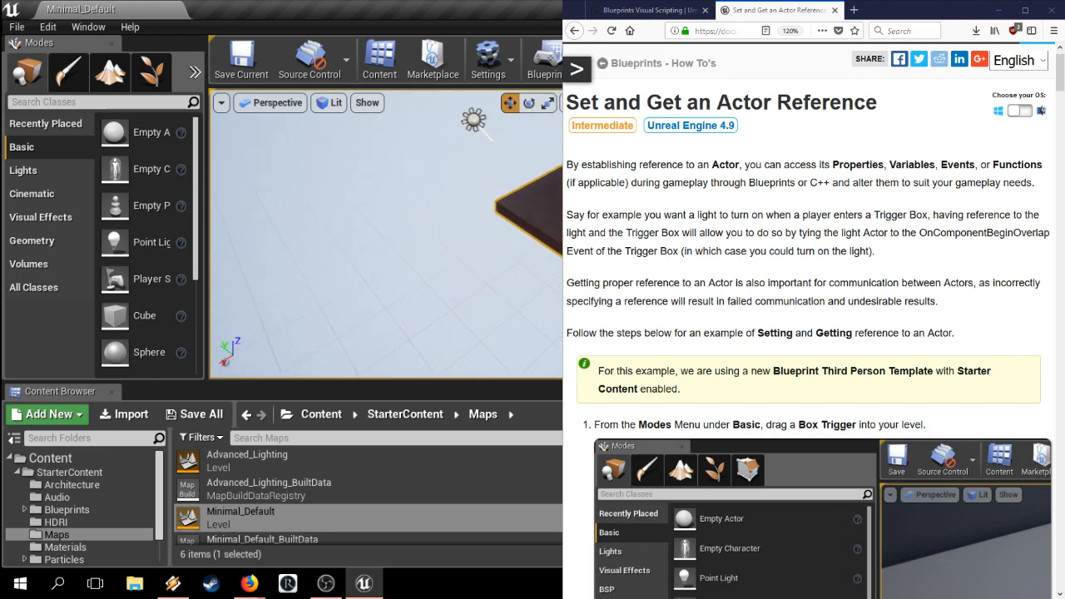
right_drag(383, 233, 466, 243)
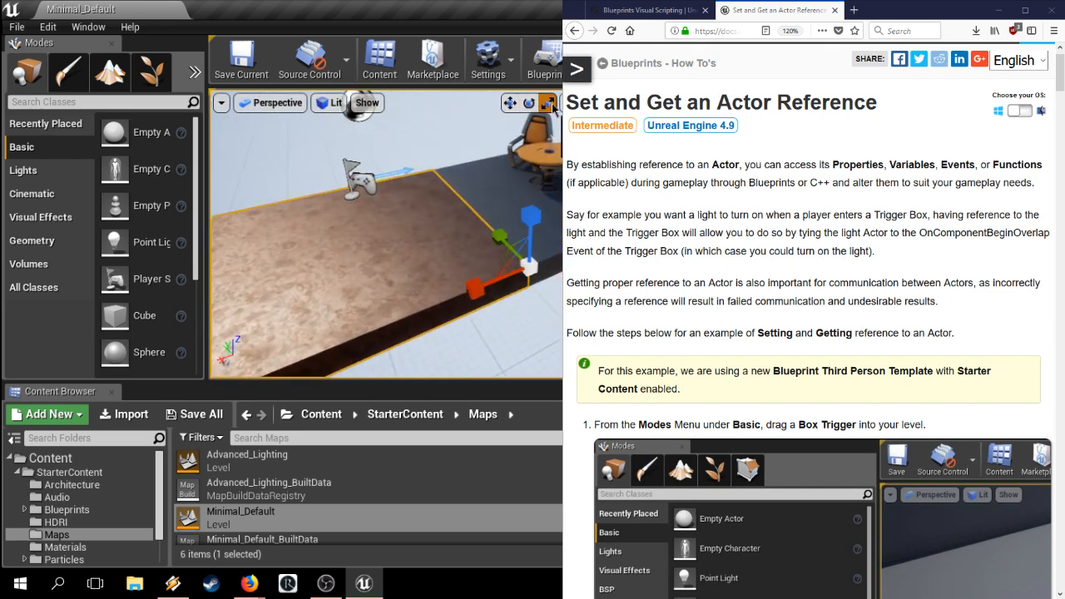
right_drag(552, 104, 428, 126)
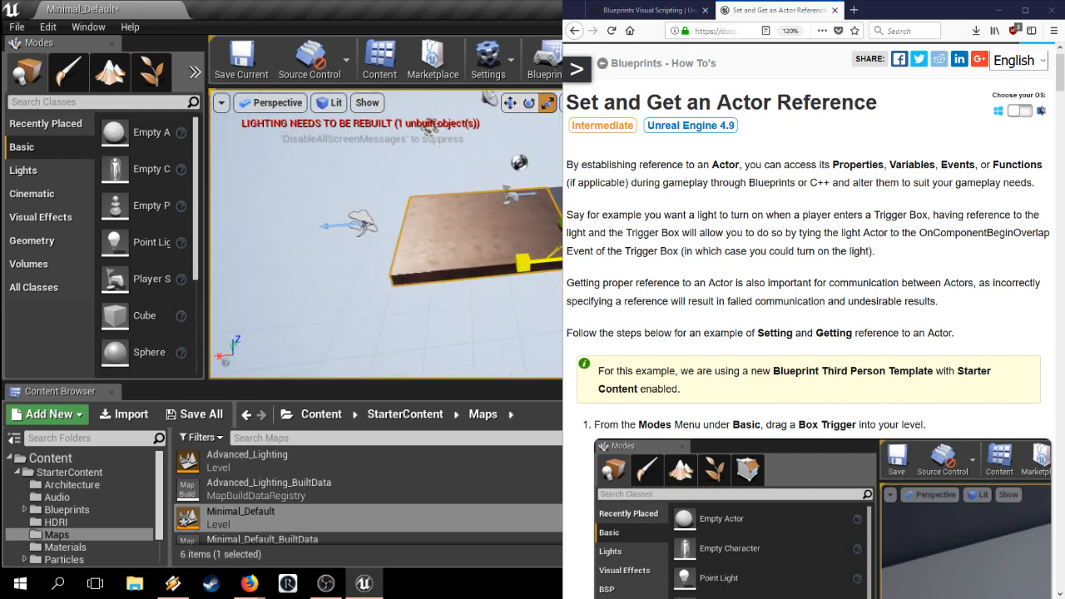
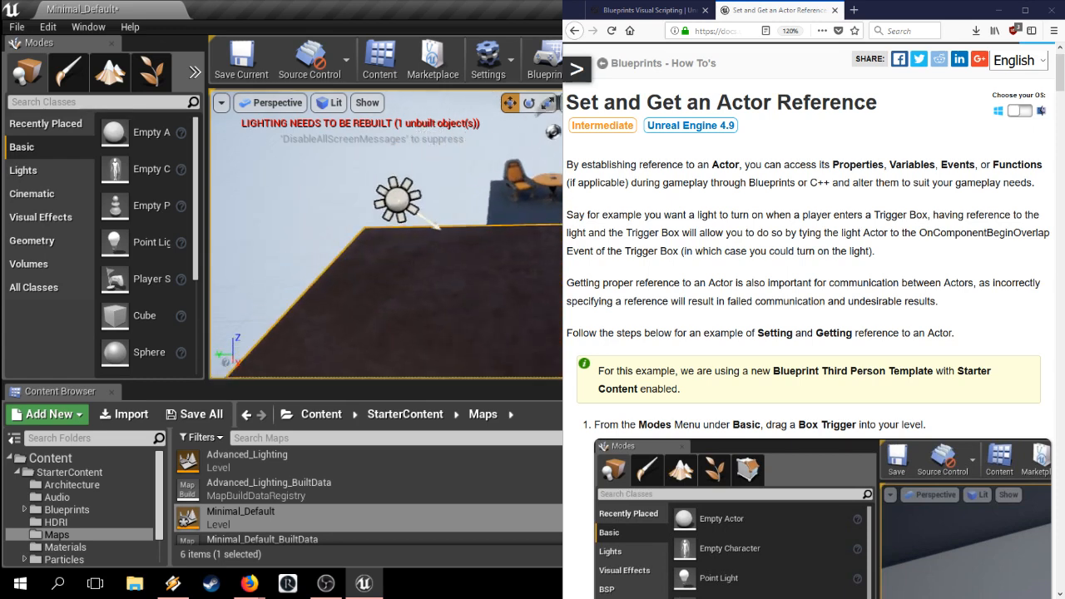
Step: Skim the Set and Get an Actor Reference tutorial to its end and return to its introduction
scroll(807, 333, down, 10)
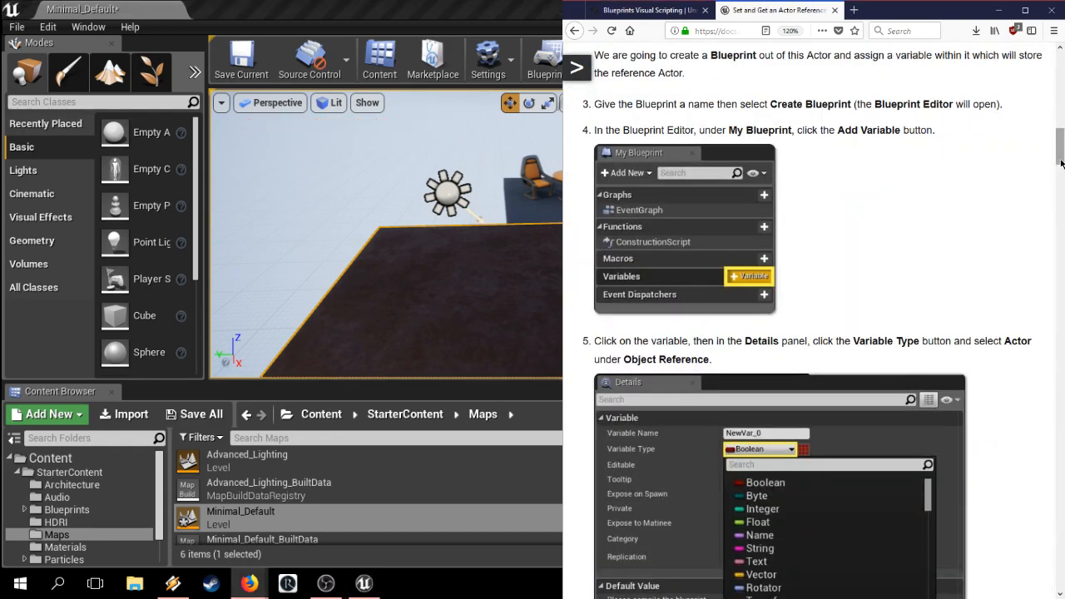
drag(1055, 156, 1058, 568)
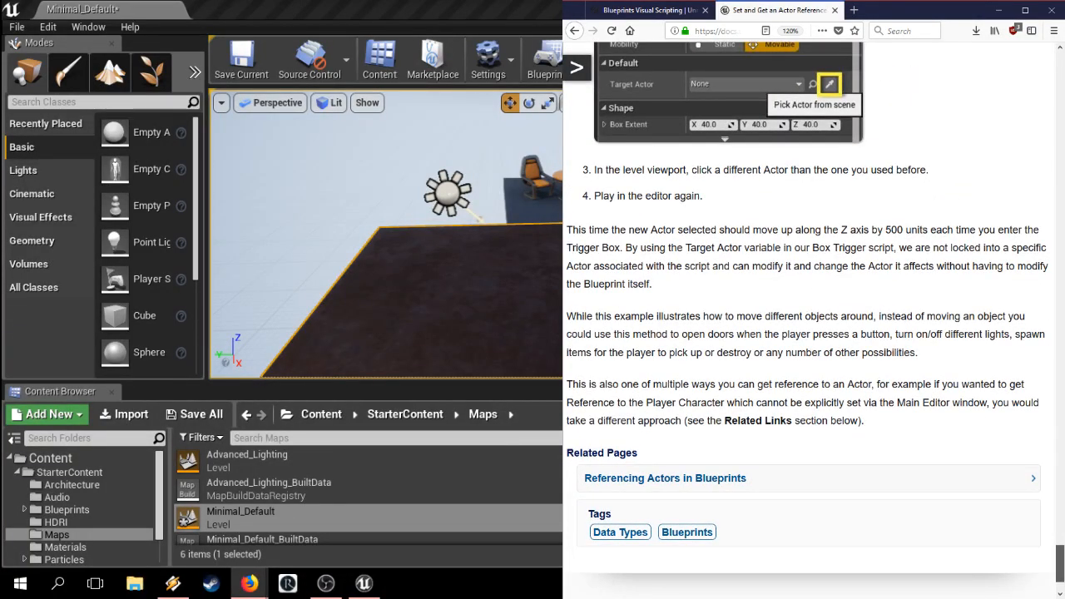
drag(1059, 566, 1051, 72)
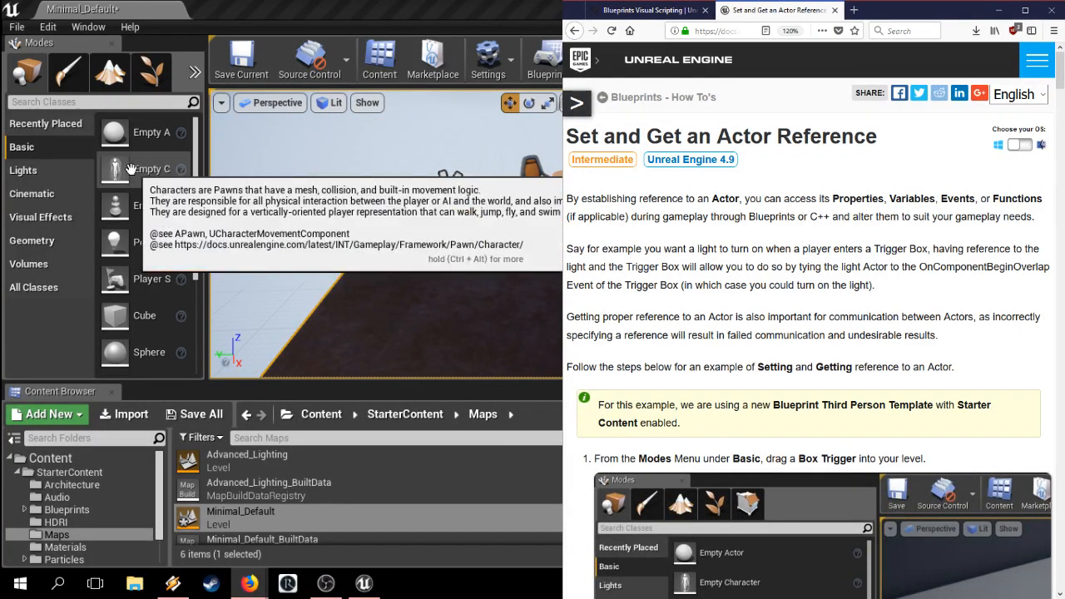
Step: Place an Empty Character on the floor near the player start and cycle its transform modes
drag(385, 212, 433, 237)
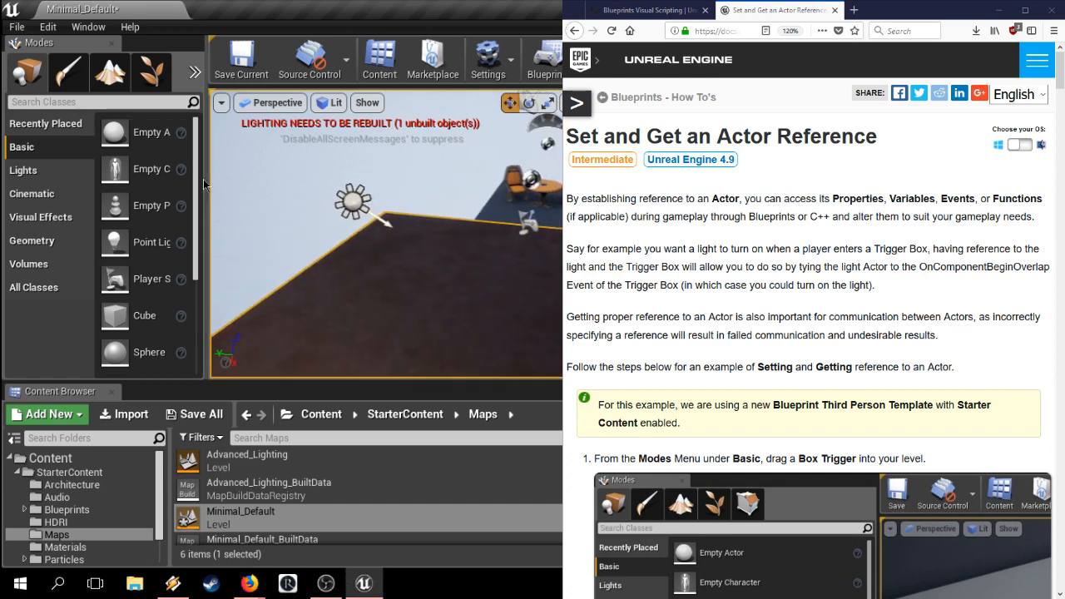
drag(142, 169, 443, 208)
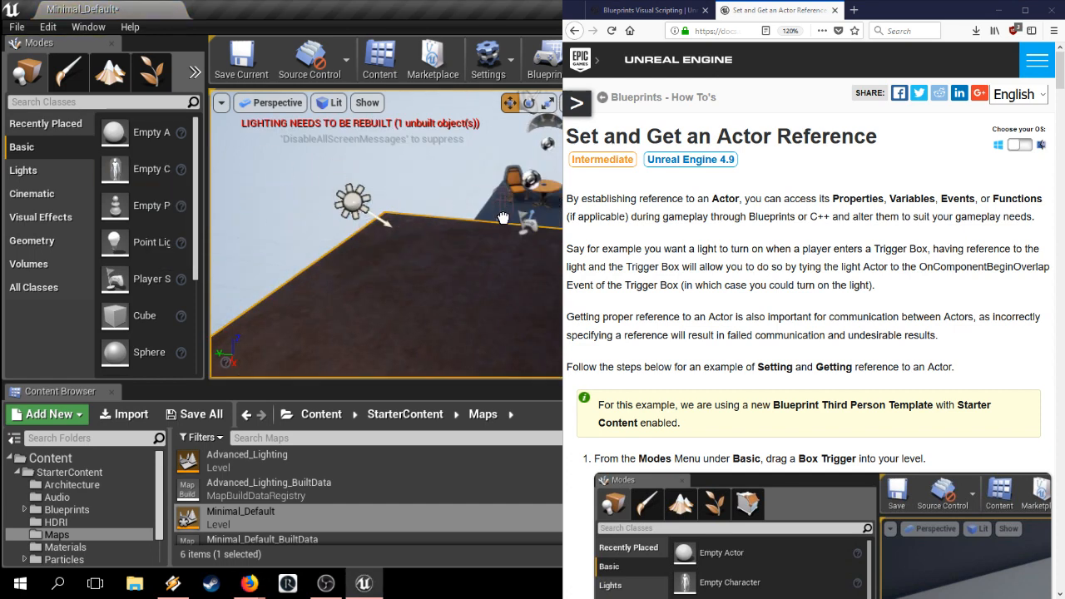
drag(503, 246, 504, 243)
right_drag(554, 268, 528, 268)
key(e)
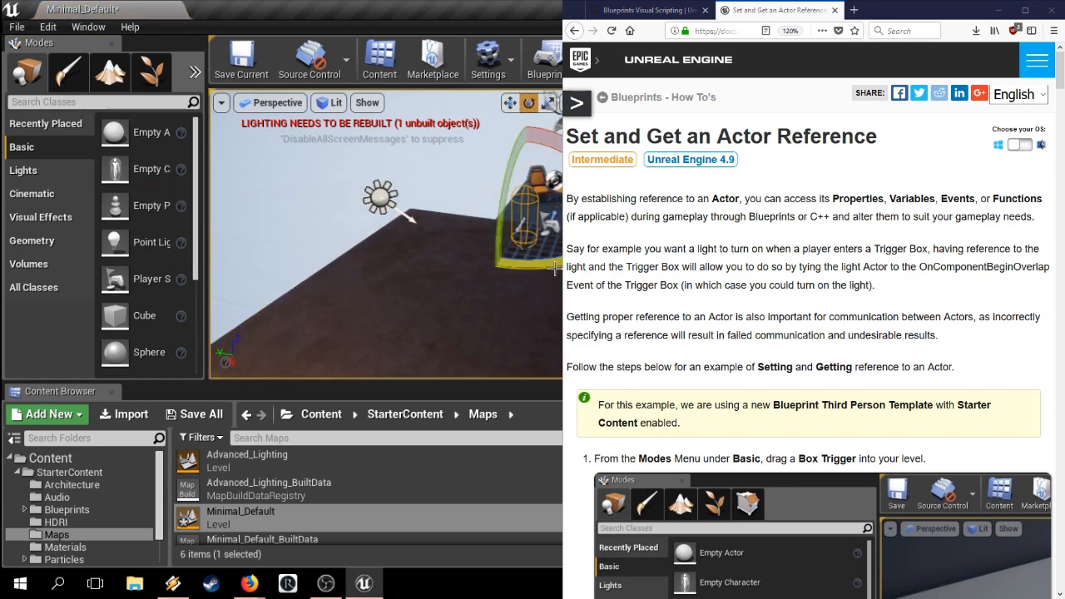
key(r)
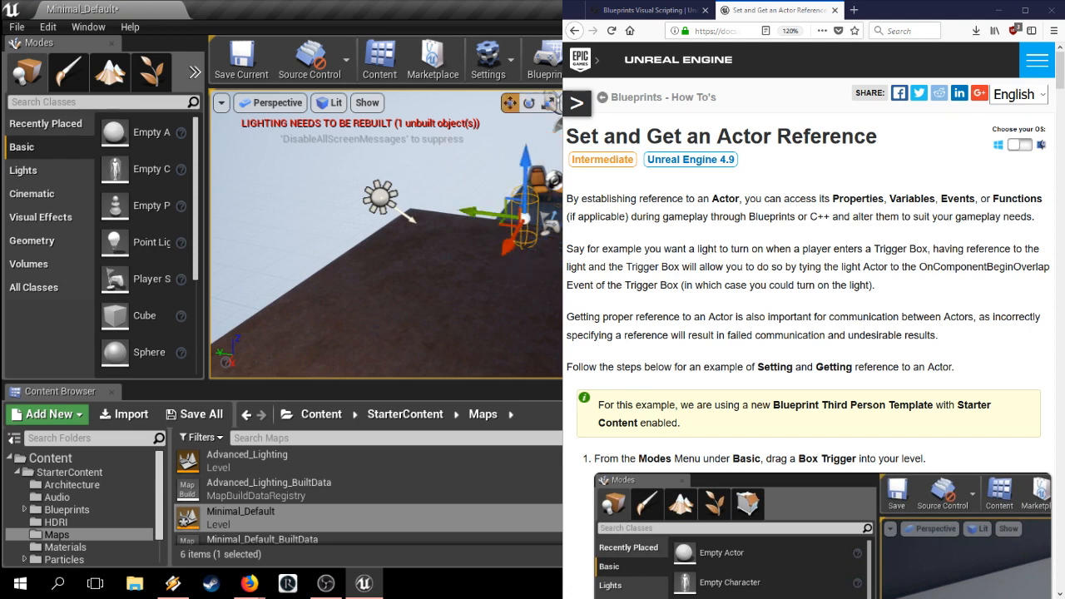
Step: Play-test the Minimal_Default level in the viewport several times and move around to check how the player views the floor
key(alt+p)
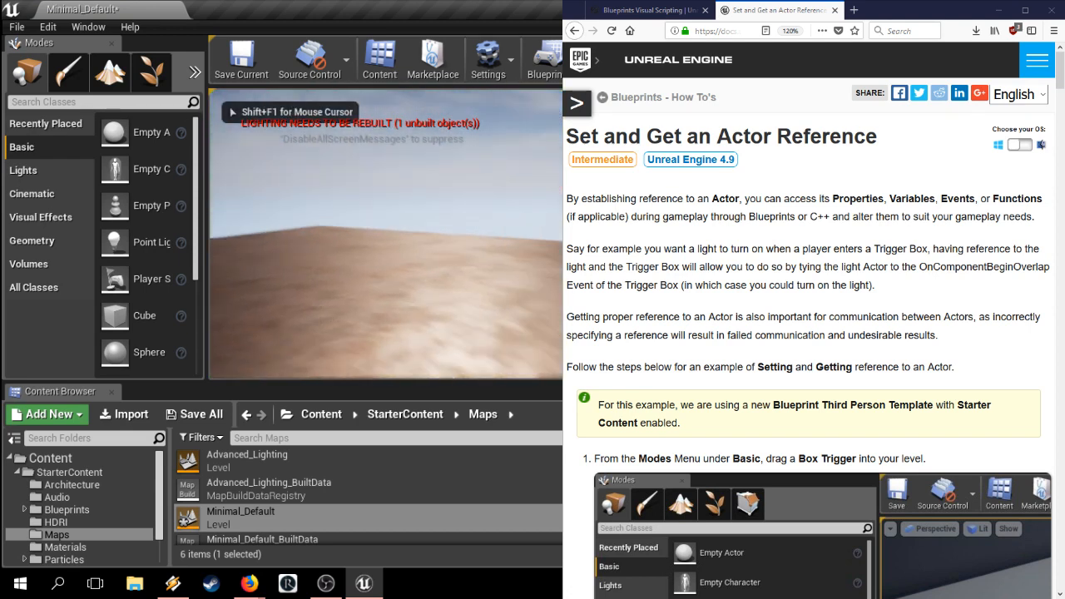
key(Escape)
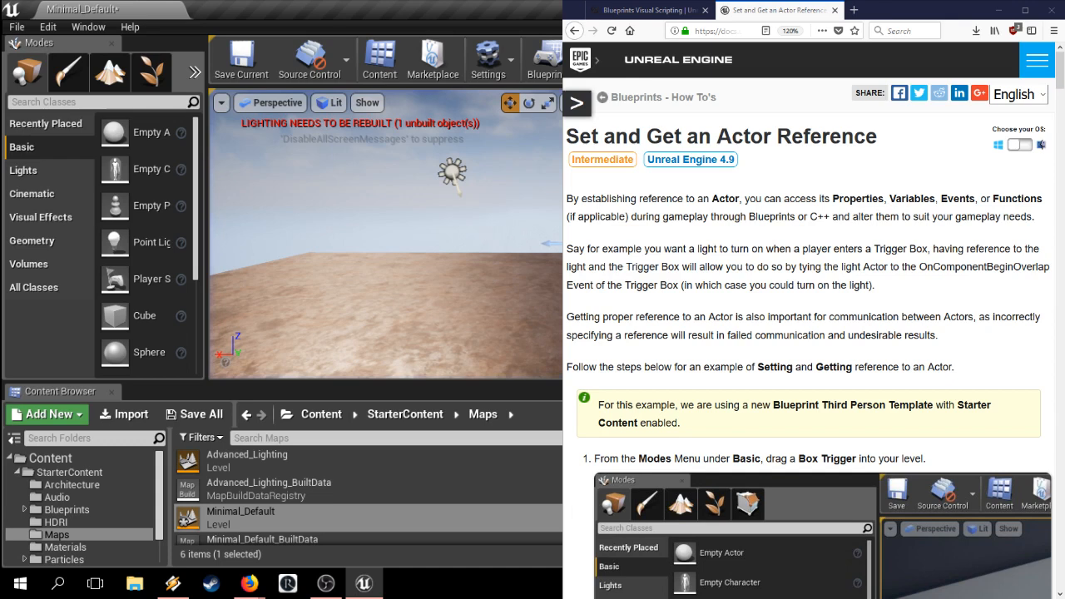
right_drag(386, 234, 441, 250)
key(alt+p)
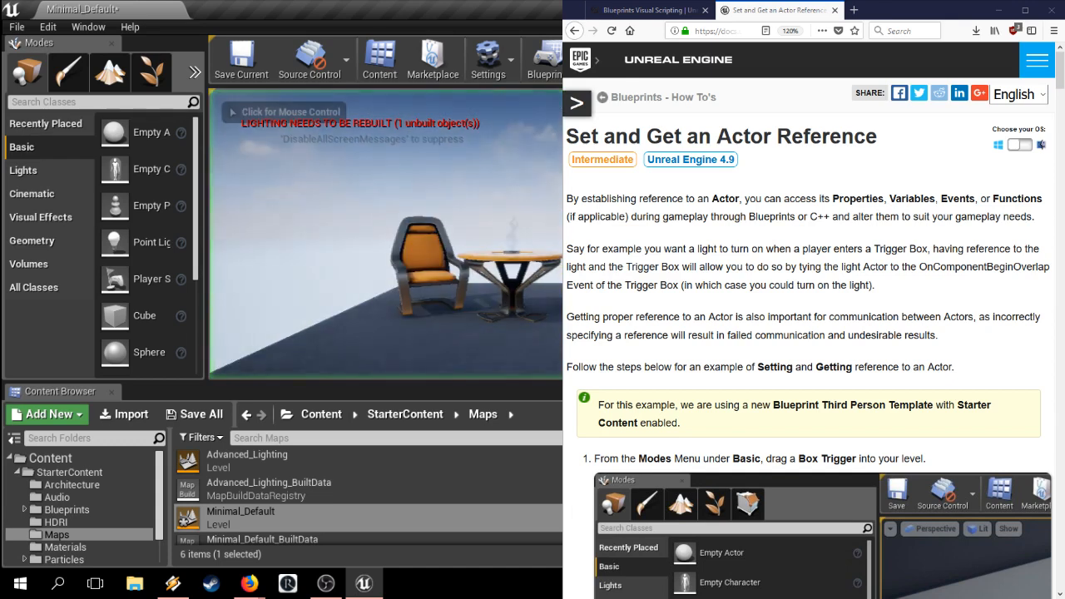
click(386, 234)
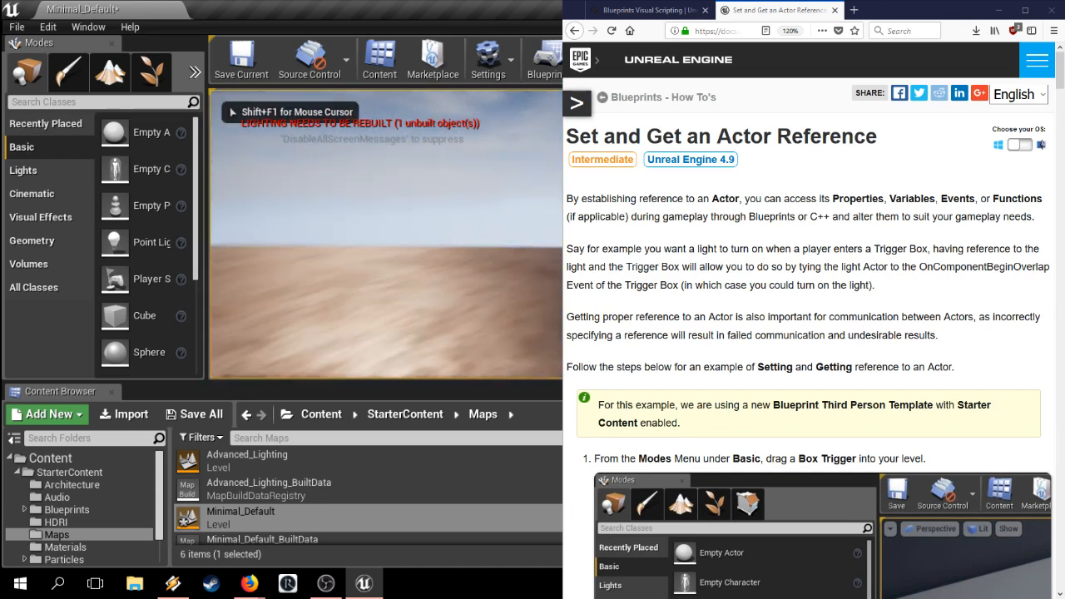
key(w)
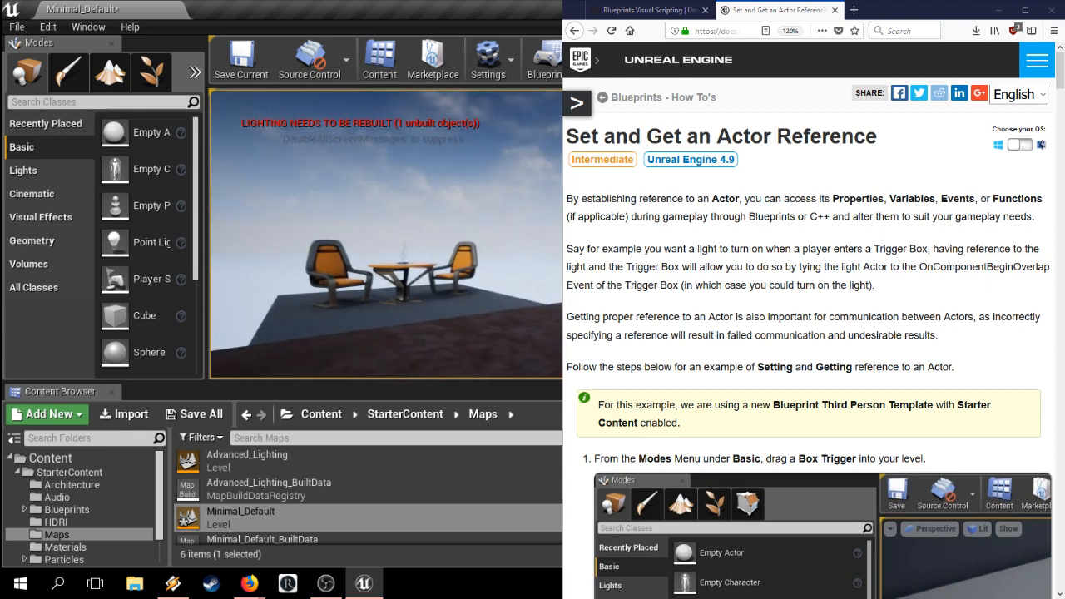
key(Escape)
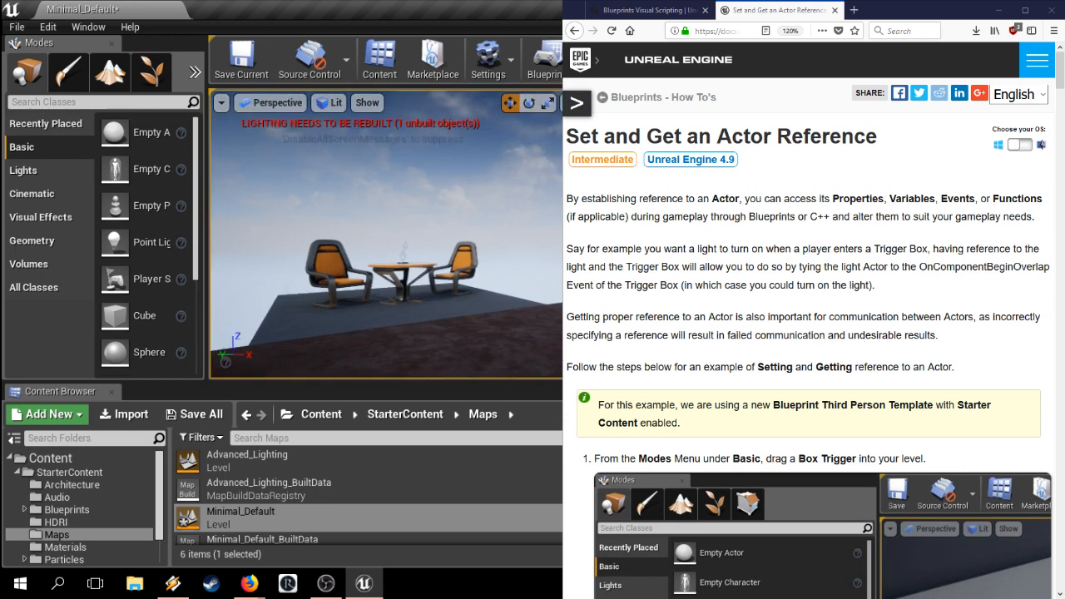
key(alt+p)
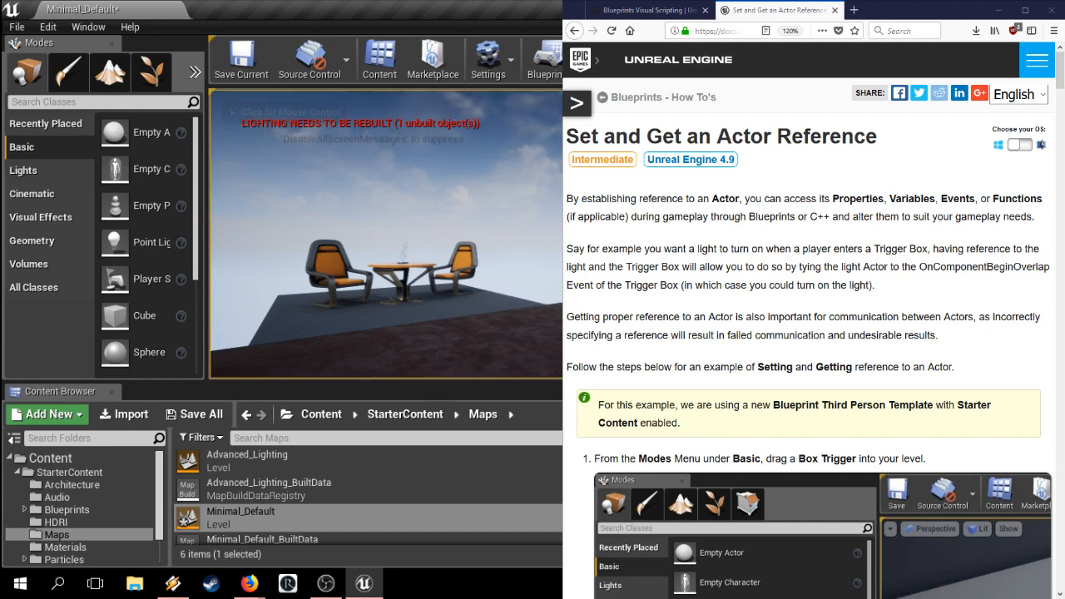
click(385, 233)
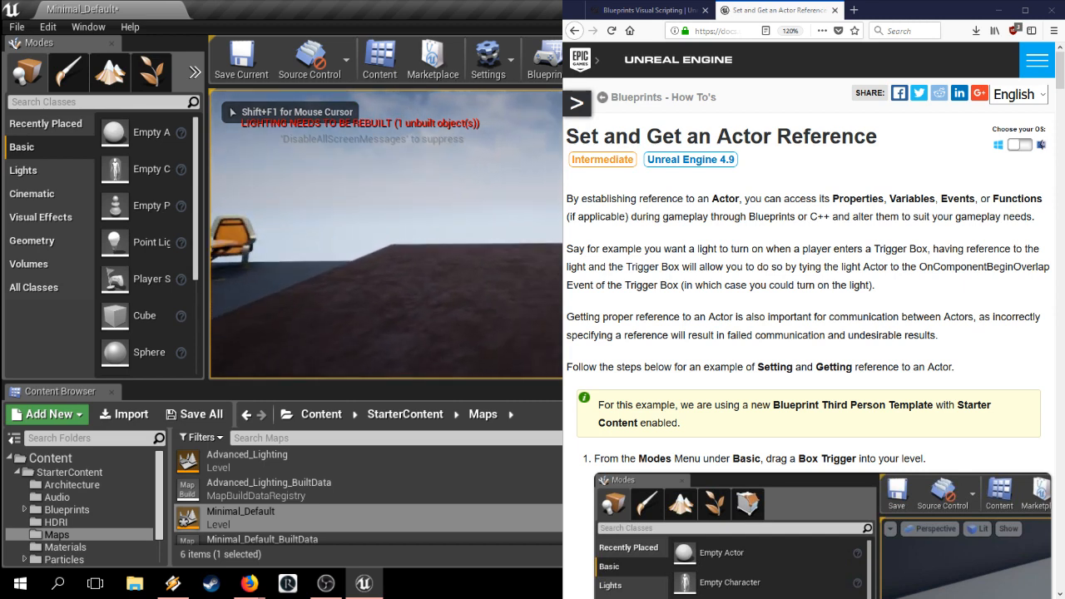
key(Escape)
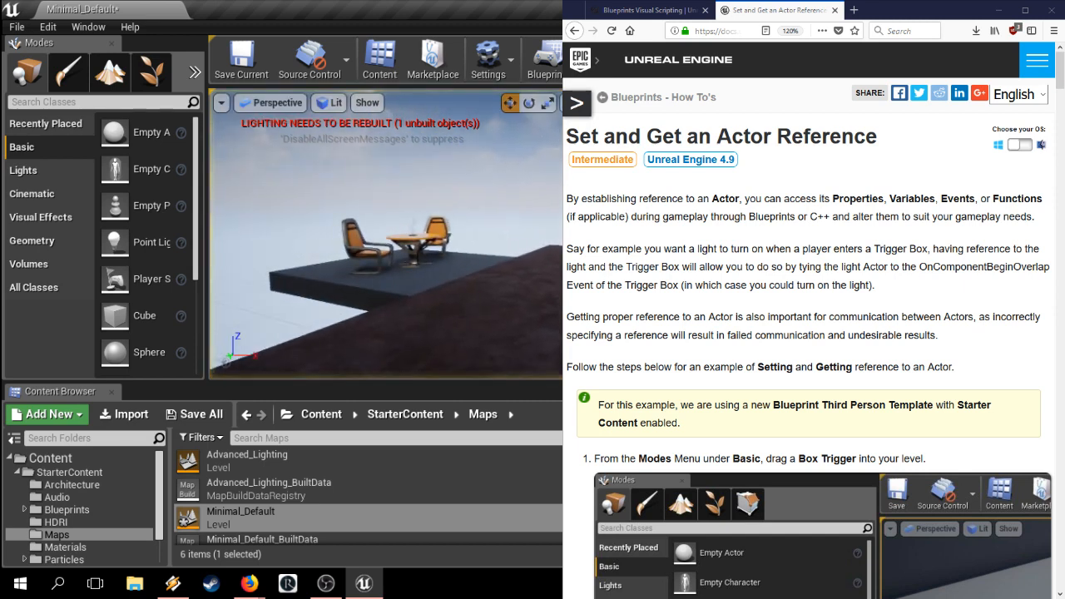
Step: Select the Empty Character beside the player start and add a Cylinder shape to it as a component
right_drag(385, 234, 507, 234)
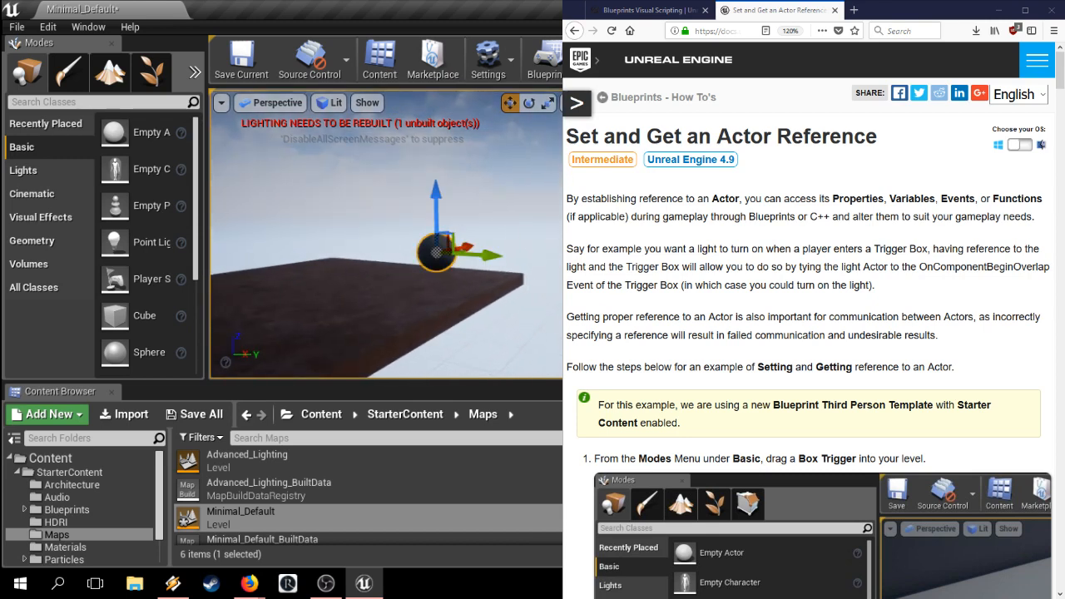
right_drag(385, 234, 249, 234)
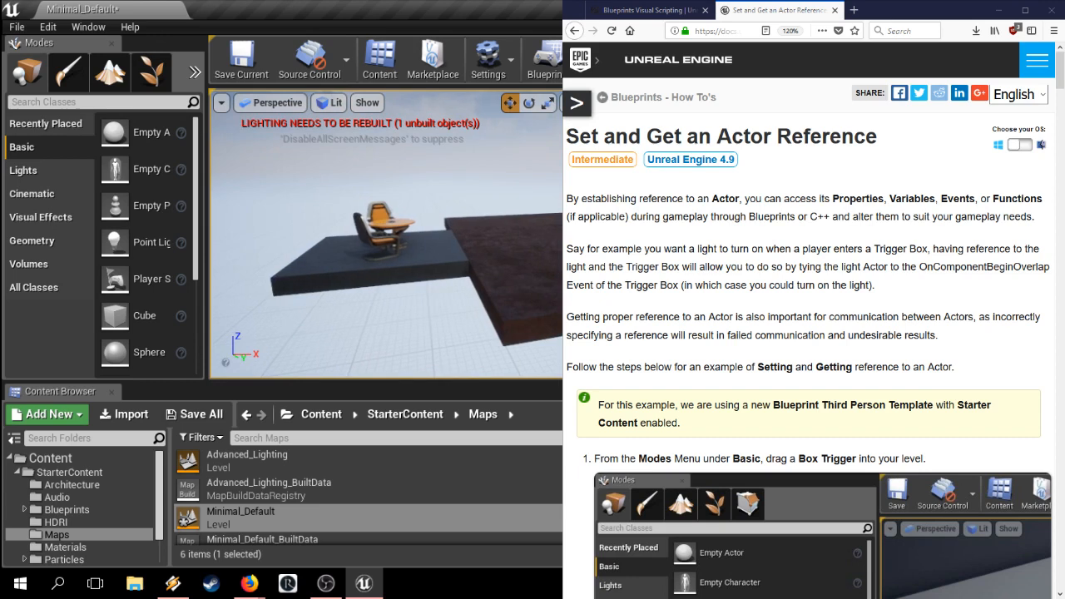
right_drag(386, 233, 366, 333)
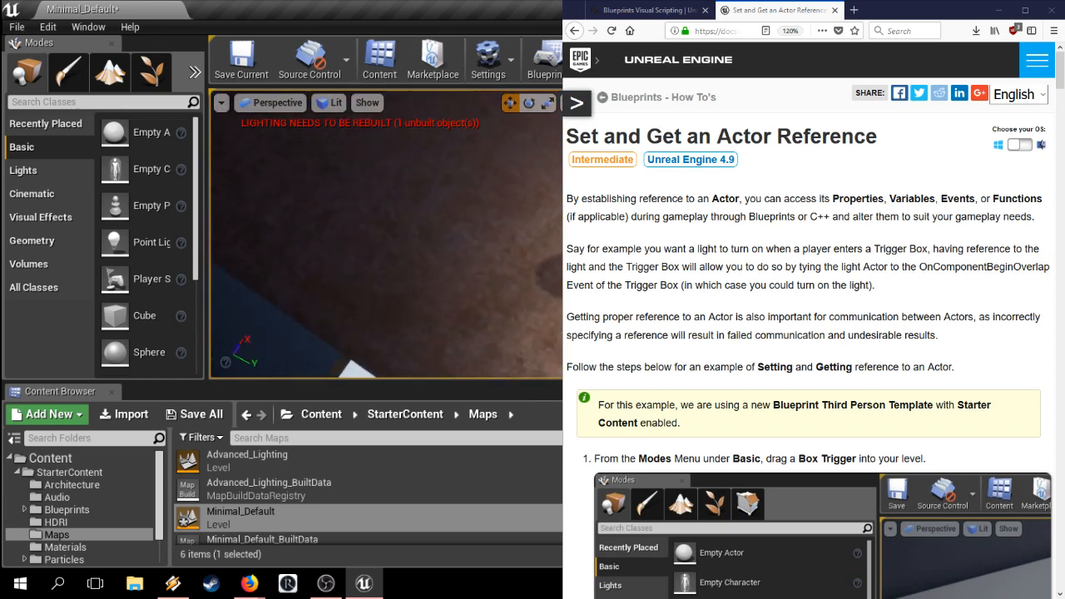
right_drag(385, 233, 221, 158)
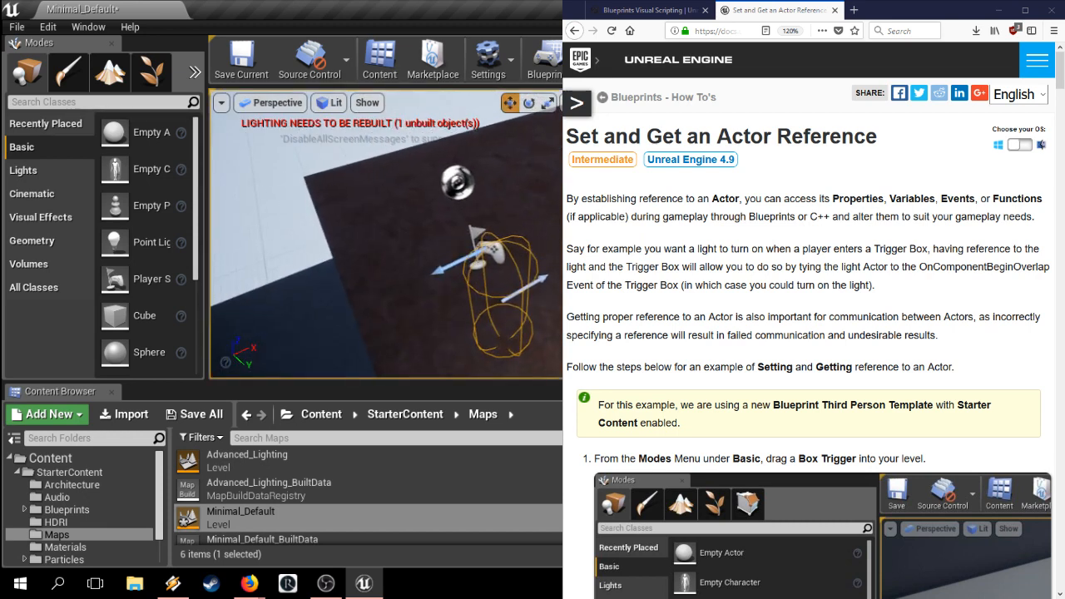
click(491, 251)
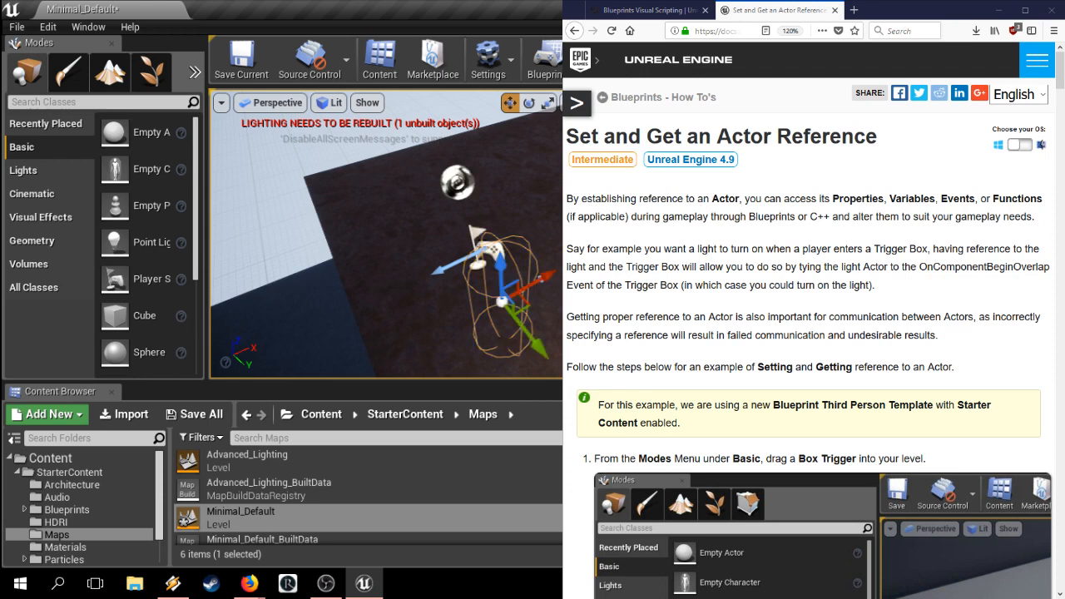
scroll(137, 241, down, 5)
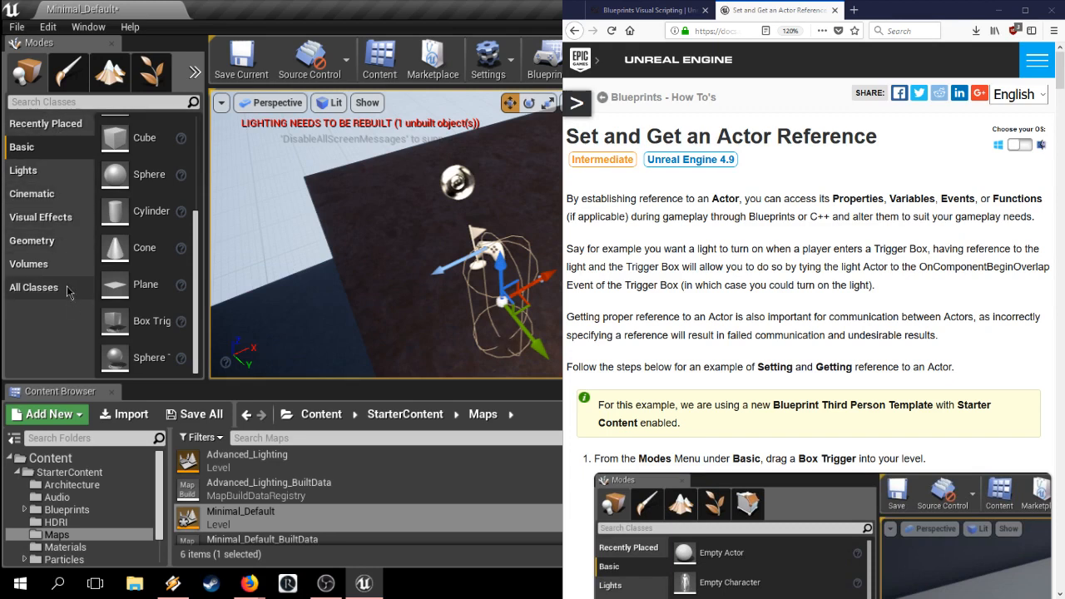
scroll(150, 250, up, 4)
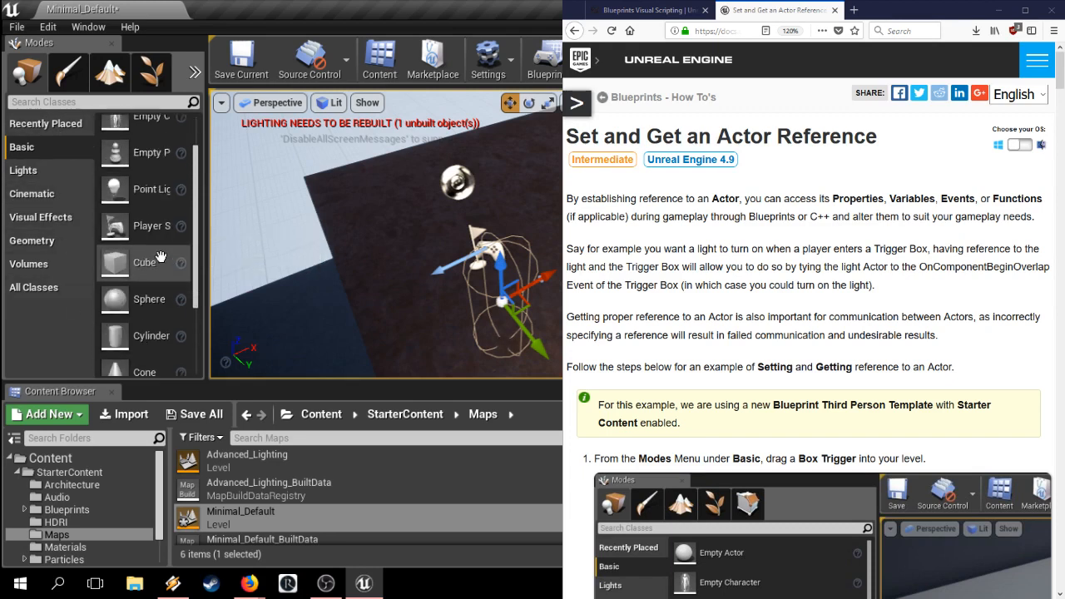
scroll(153, 258, down, 2)
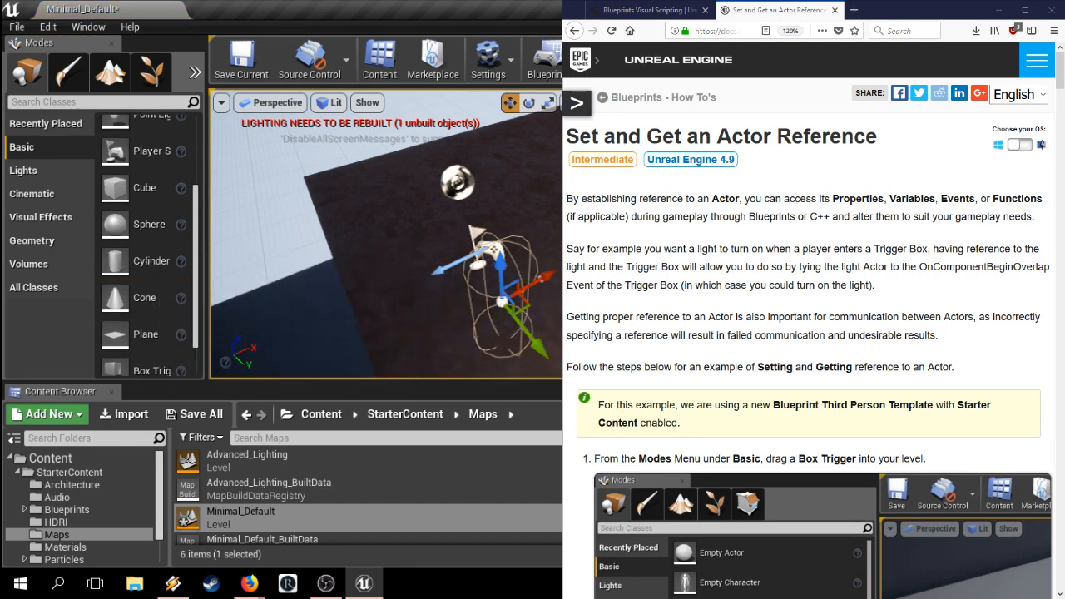
drag(133, 261, 508, 328)
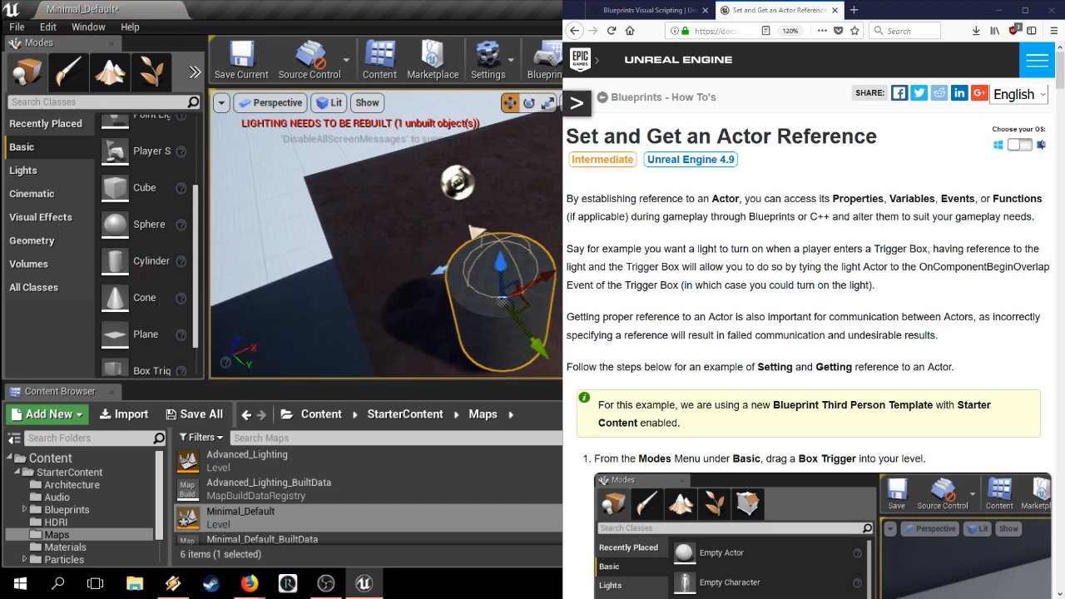
right_drag(508, 329, 466, 282)
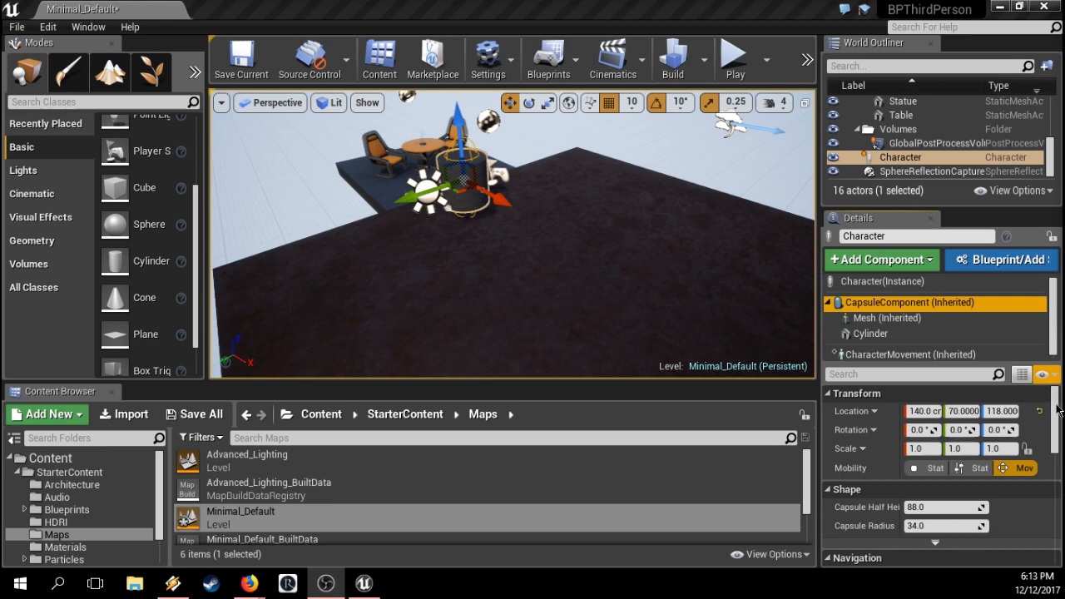
Step: Look through the character's CapsuleComponent and CharacterMovement properties and return to the Character instance's properties
drag(1059, 408, 1059, 516)
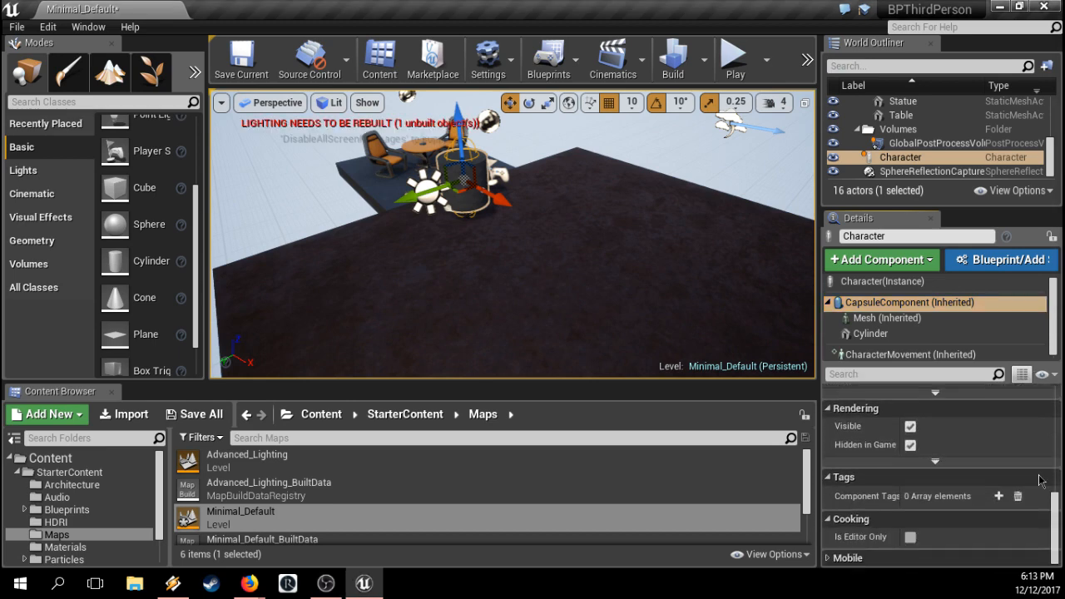
click(998, 354)
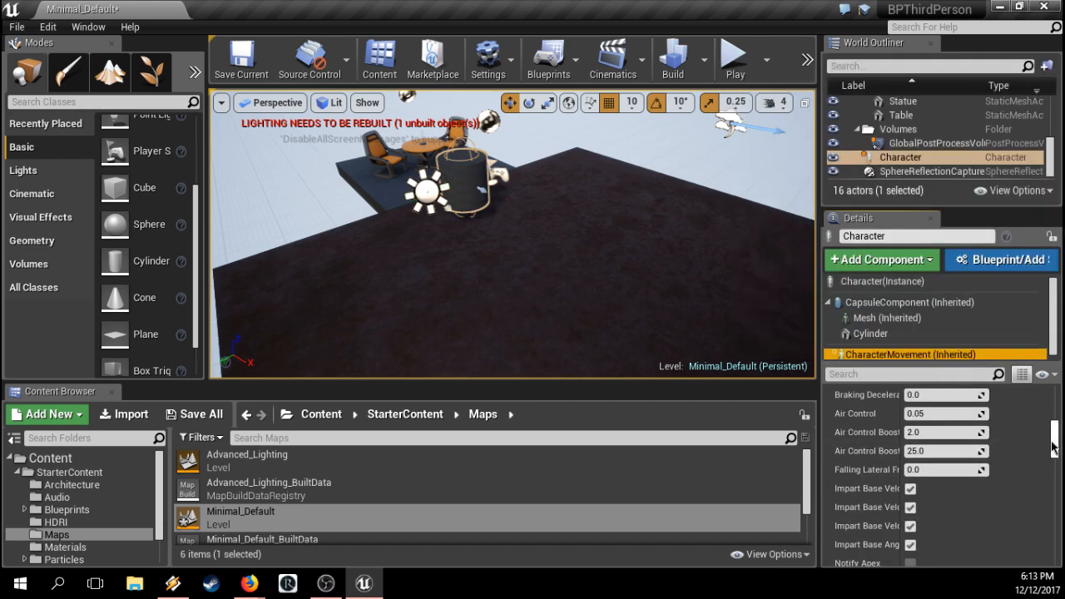
drag(1057, 441, 1055, 411)
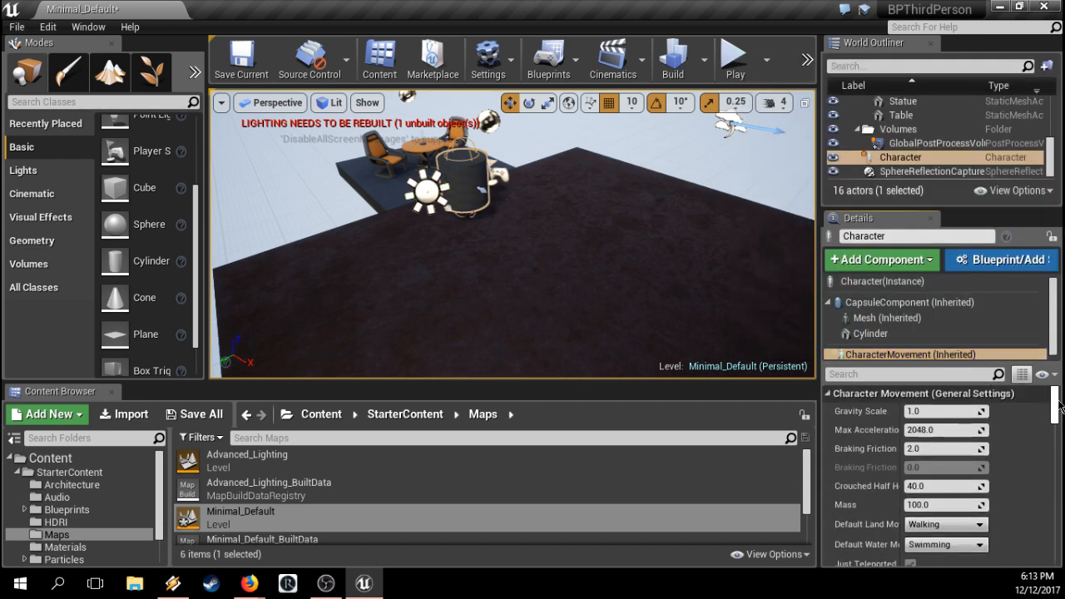
click(869, 281)
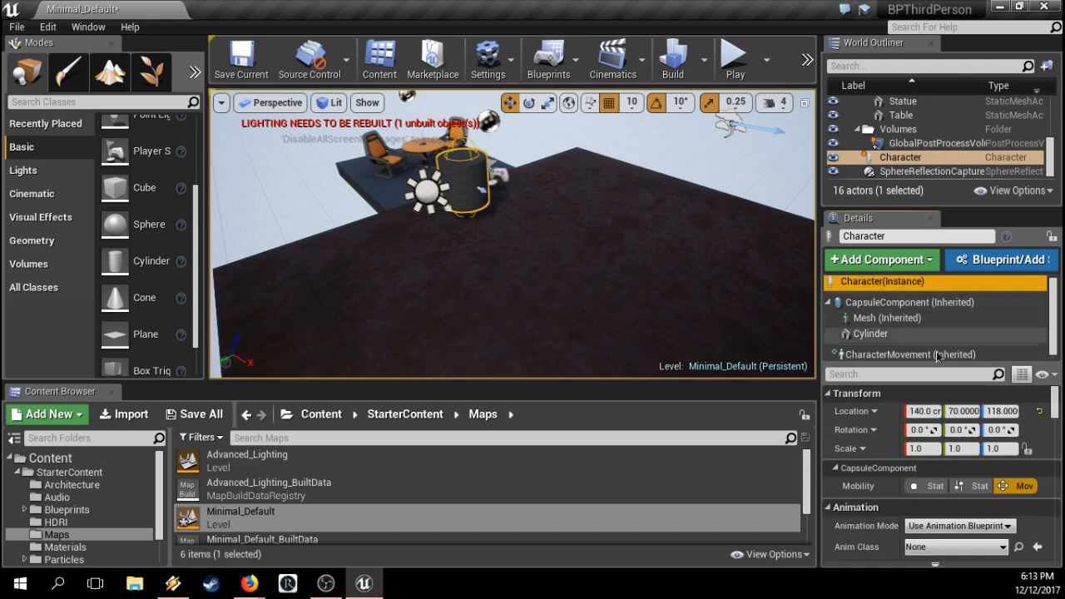
mouse_move(1055, 405)
mouse_down()
mouse_move(1055, 429)
mouse_move(1055, 404)
mouse_up()
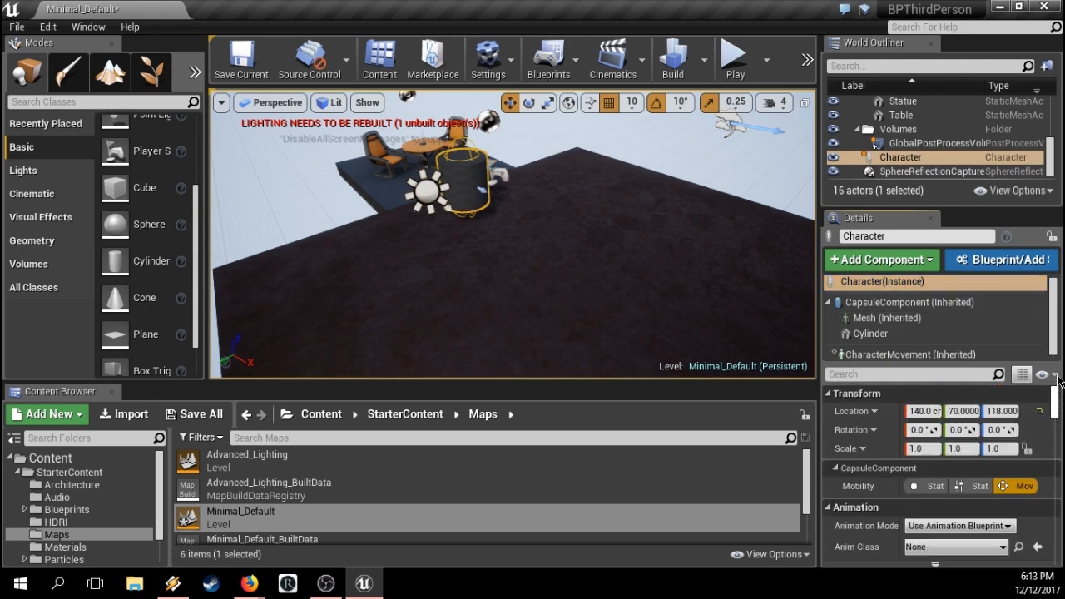
Step: Collapse the Character instance's property categories from Transform, Animation and Mesh down through Rendering, Tags, Activation and Cooking
click(828, 394)
click(828, 412)
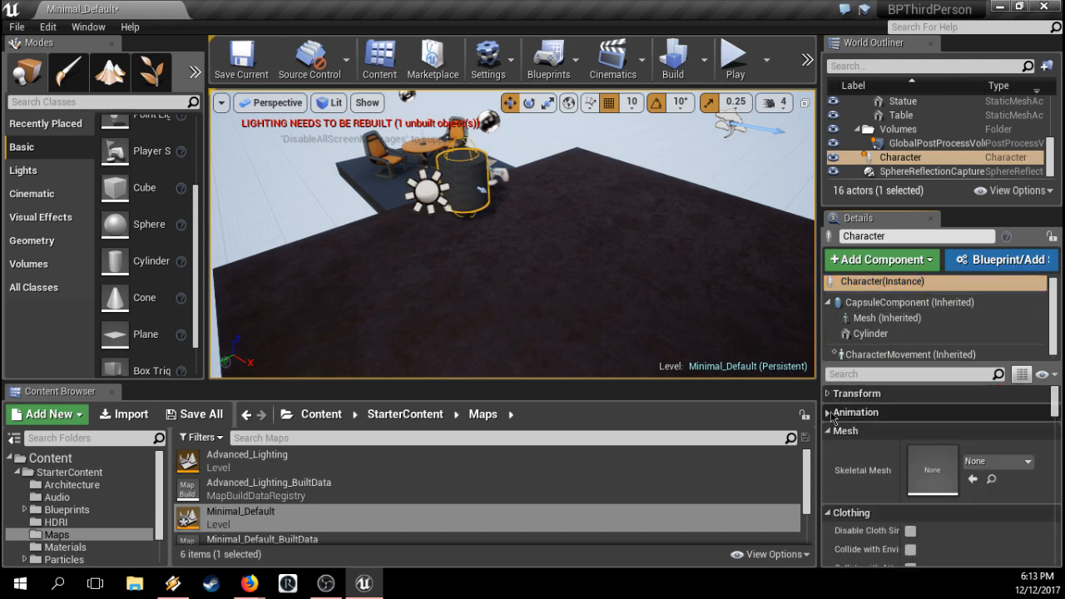
click(829, 431)
click(828, 449)
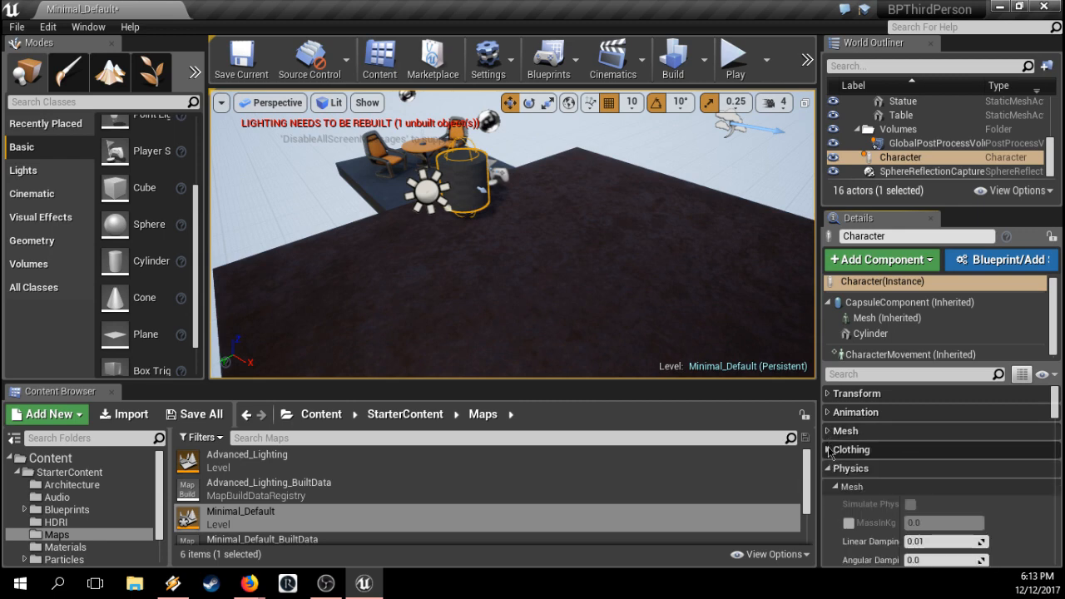
click(829, 468)
click(829, 487)
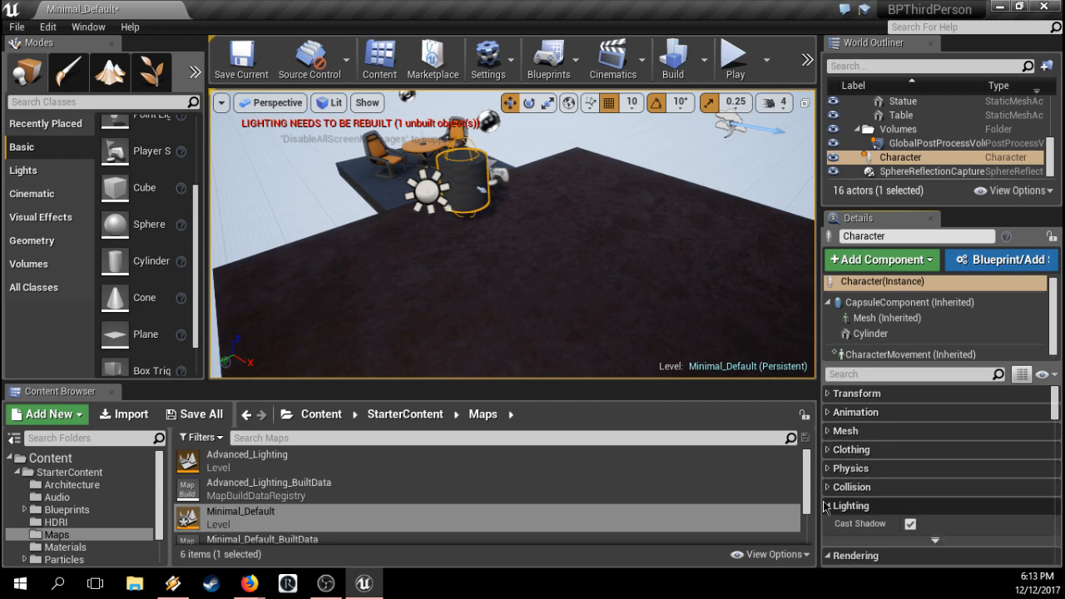
click(829, 506)
click(829, 524)
click(829, 542)
scroll(832, 533, down, 4)
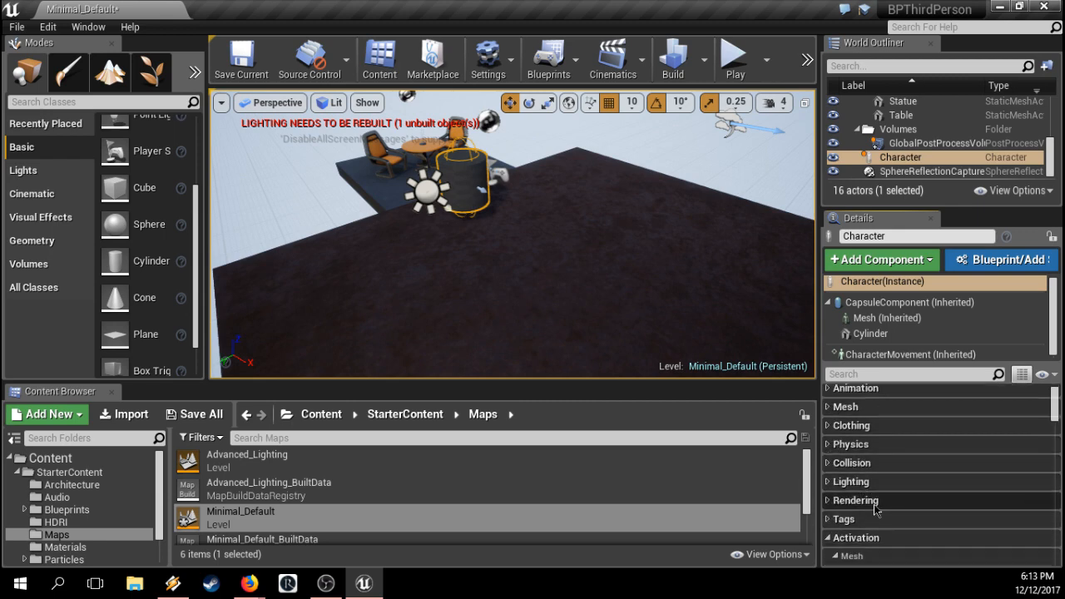
click(829, 438)
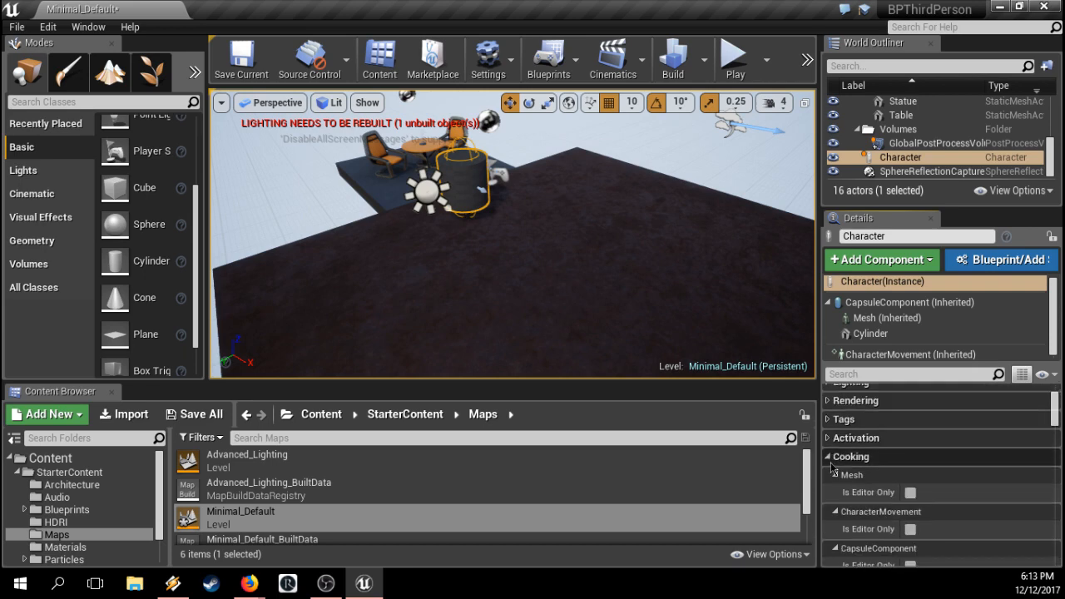
click(828, 456)
Step: Collapse the Character Movement categories General Settings, Walking, Jumping / Falling, Swimming, Flying and Custom Movement
scroll(832, 483, down, 4)
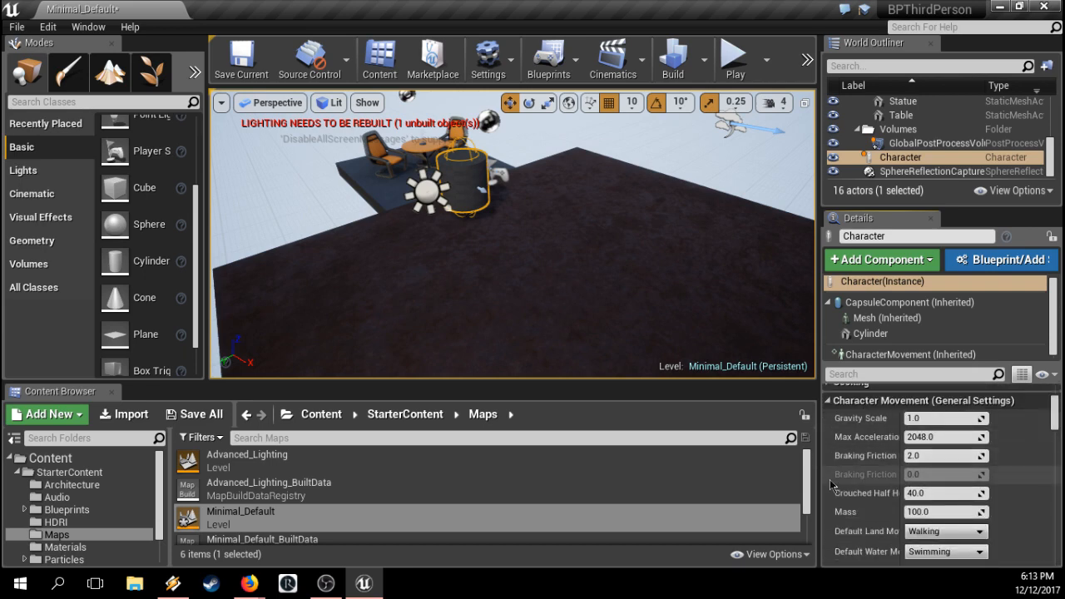
scroll(827, 480, up, 4)
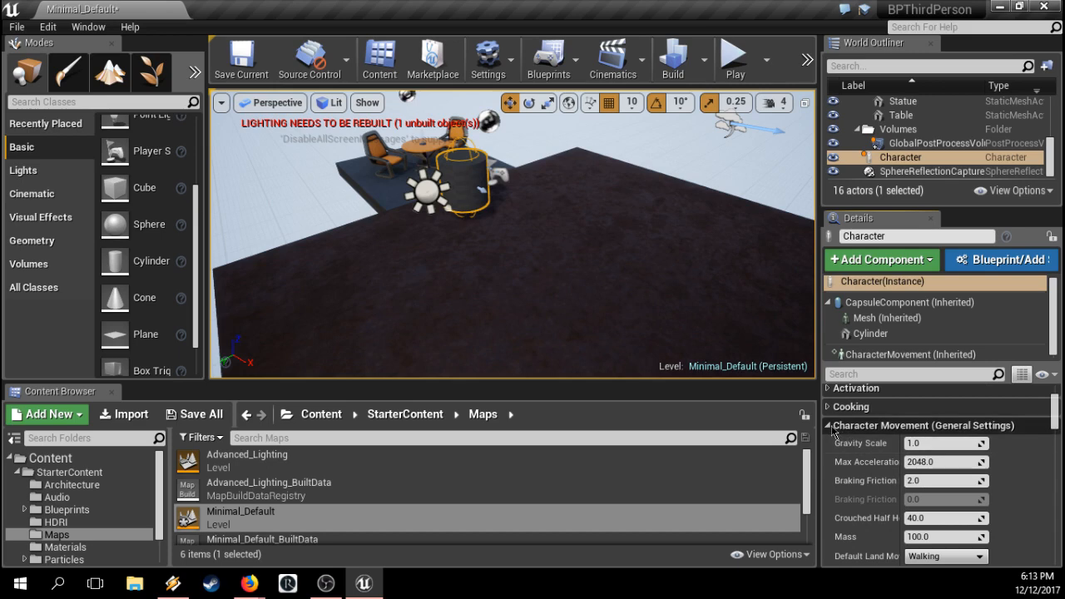
click(829, 426)
click(829, 444)
click(829, 463)
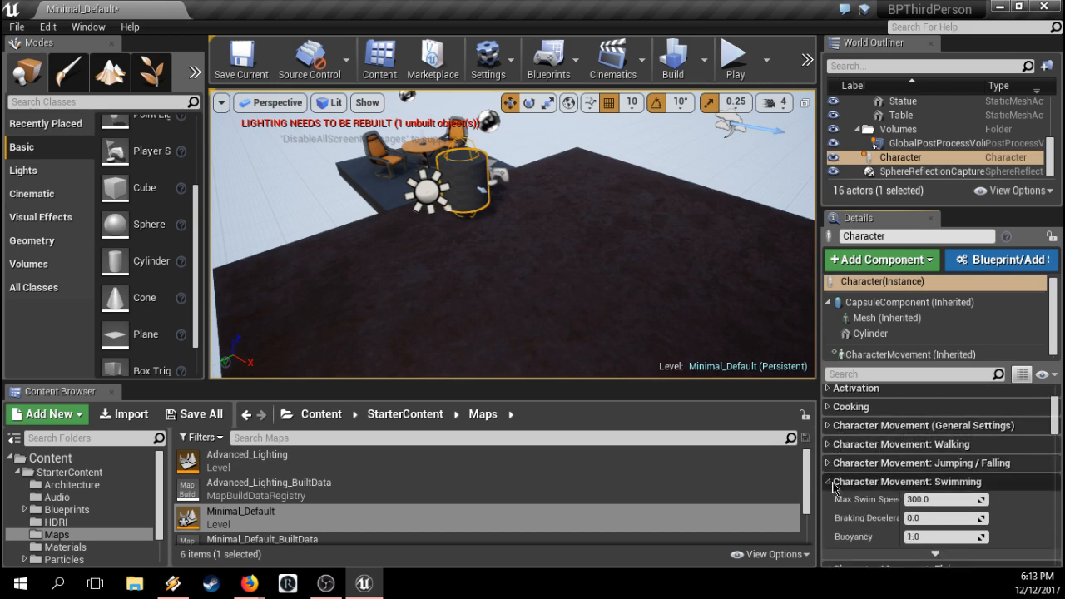
click(829, 482)
click(829, 500)
click(830, 518)
Step: Collapse the Character Movement categories Rotation Settings, Physics Interaction, Networking, Avoidance and the plain Character Movement one
scroll(832, 407, down, 3)
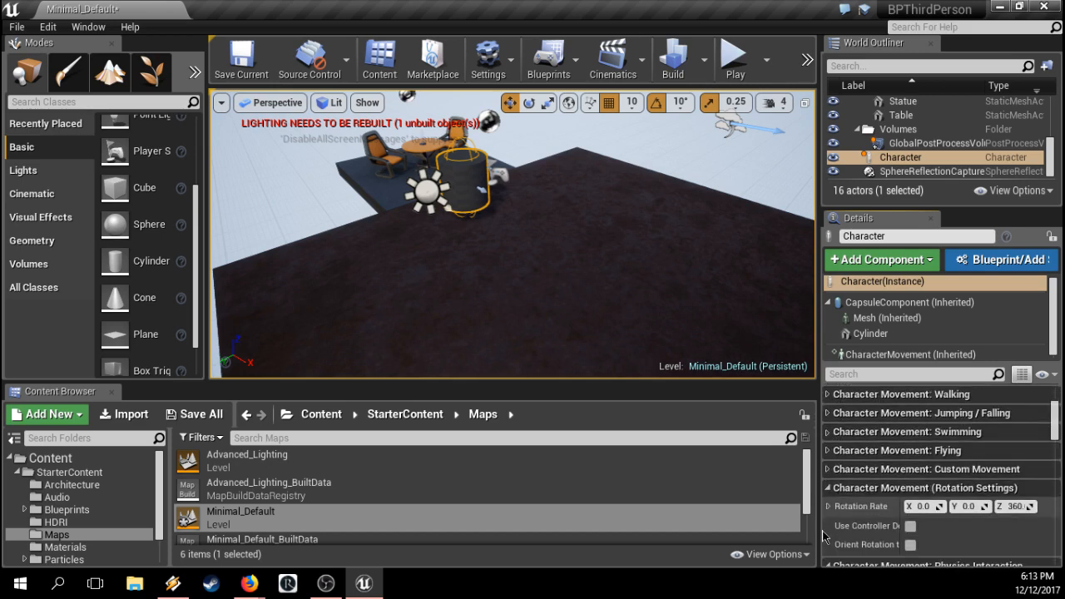
click(830, 412)
click(829, 431)
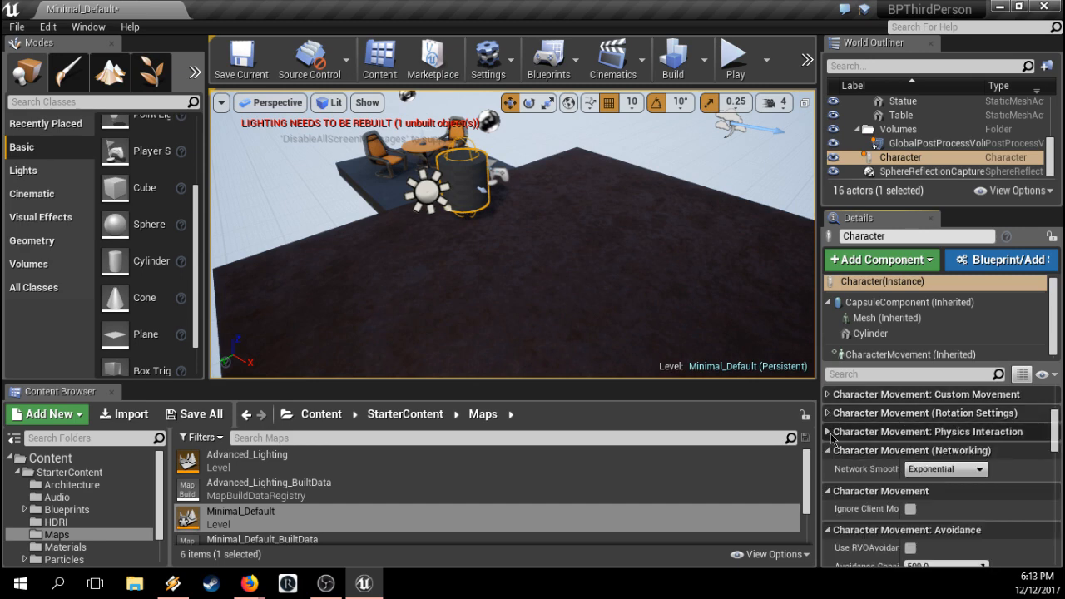
click(830, 450)
click(829, 468)
click(831, 488)
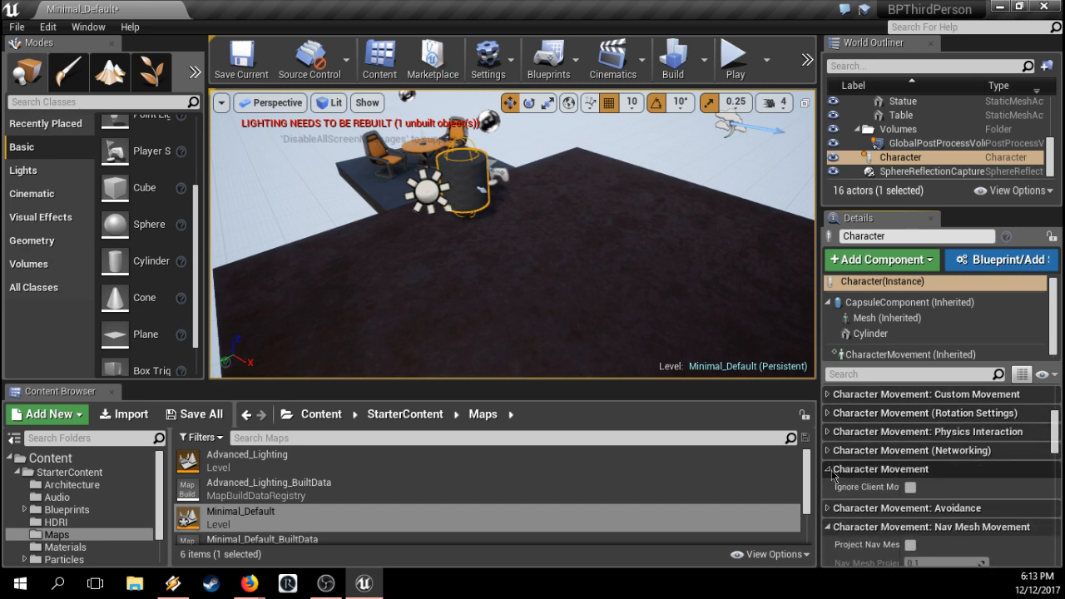
Step: Collapse the Nav Mesh Movement, Nav Movement, Velocity and Planar Movement categories of the Character
scroll(833, 493, down, 2)
click(829, 457)
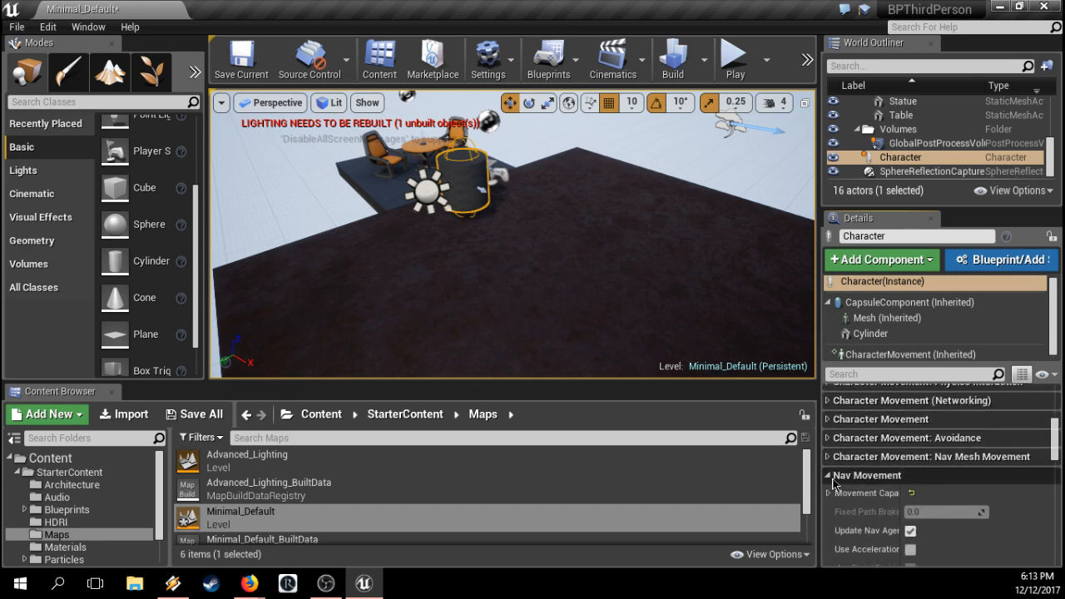
click(830, 476)
click(830, 494)
click(830, 512)
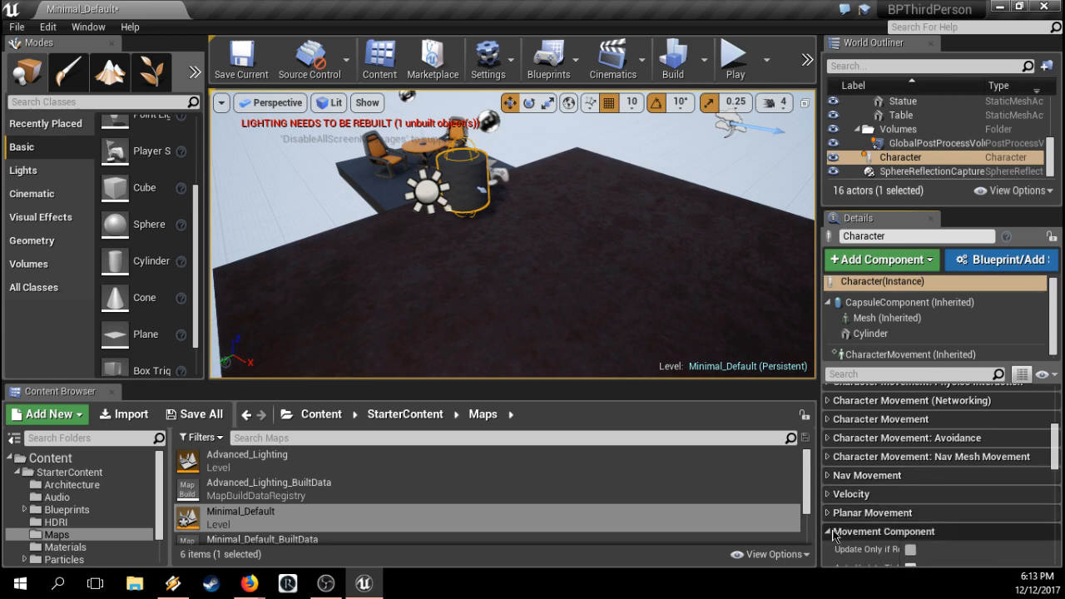
Step: Widen the property name column and collapse the Movement Component, Shape and Navigation categories
scroll(833, 499, down, 4)
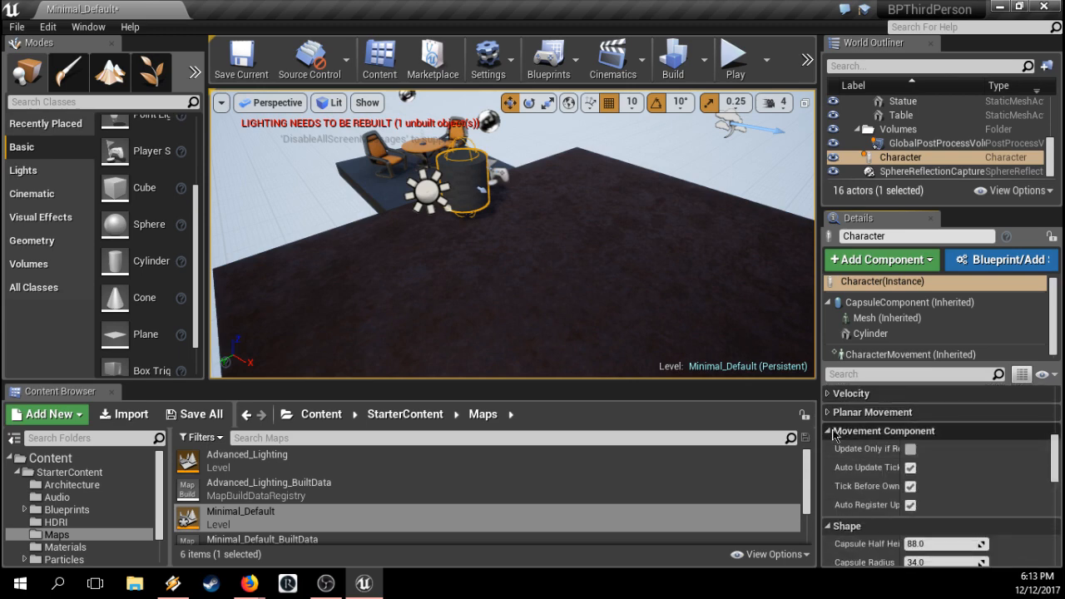
drag(904, 440, 941, 448)
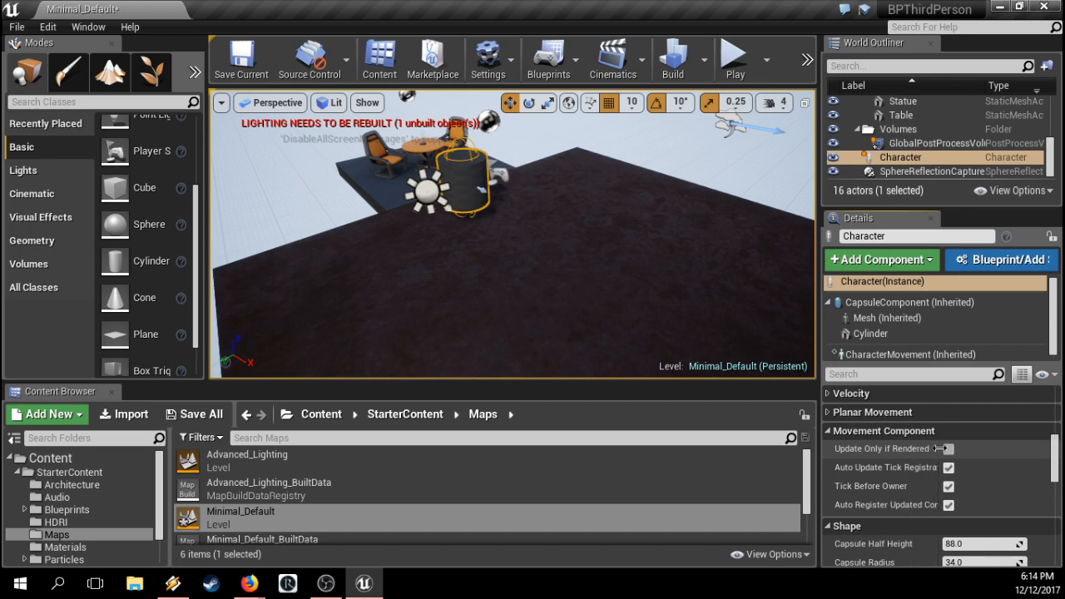
click(837, 436)
click(837, 449)
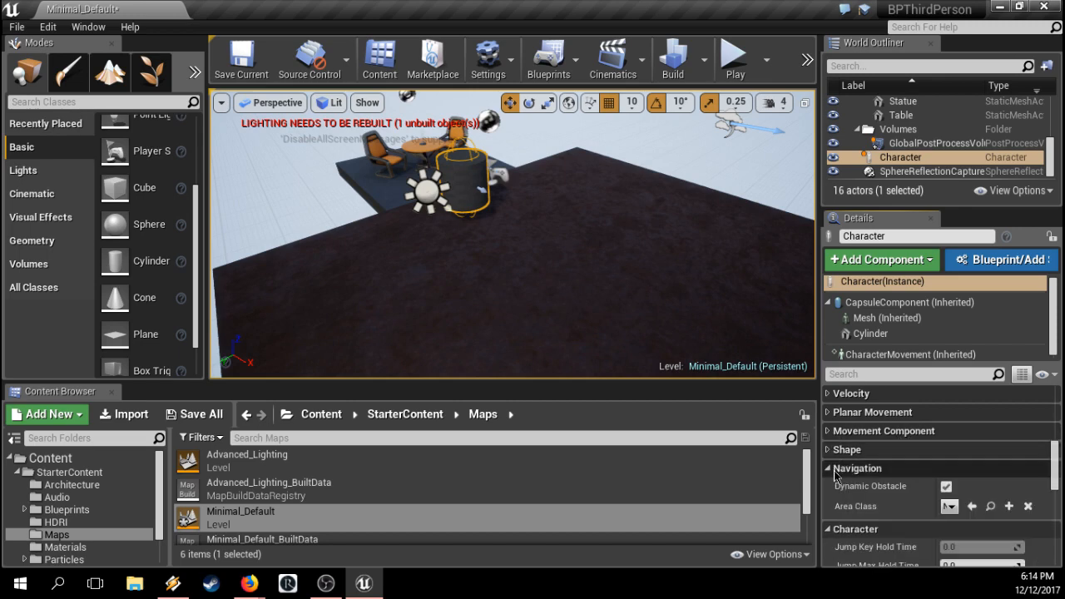
click(837, 468)
Step: Set the Character's Auto Possess Player to Player 0 and briefly play-test the level
scroll(1055, 496, down, 5)
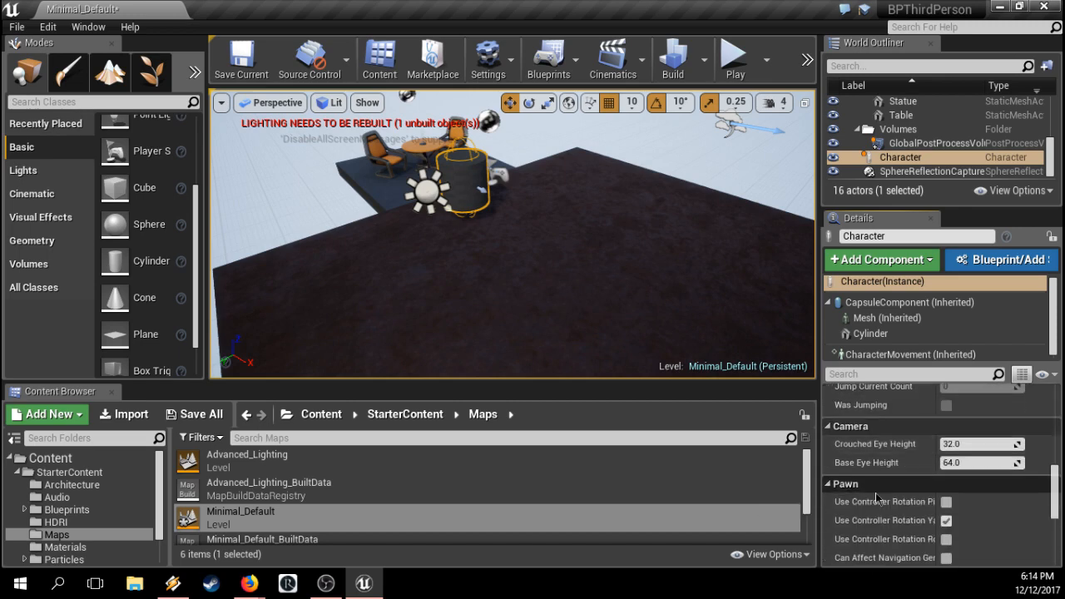
scroll(1057, 503, down, 3)
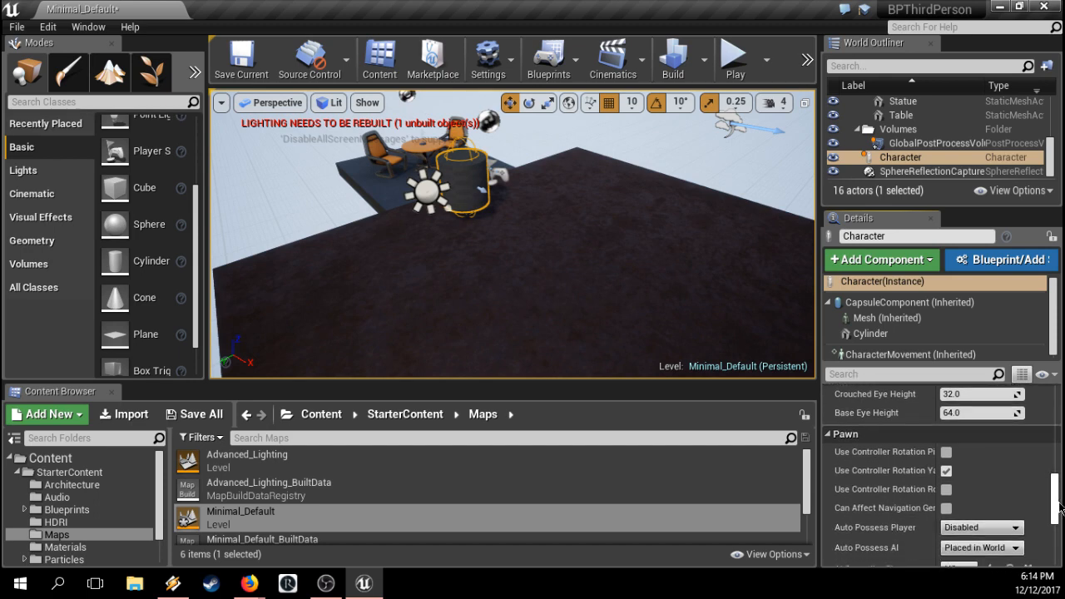
scroll(1055, 508, down, 2)
click(982, 427)
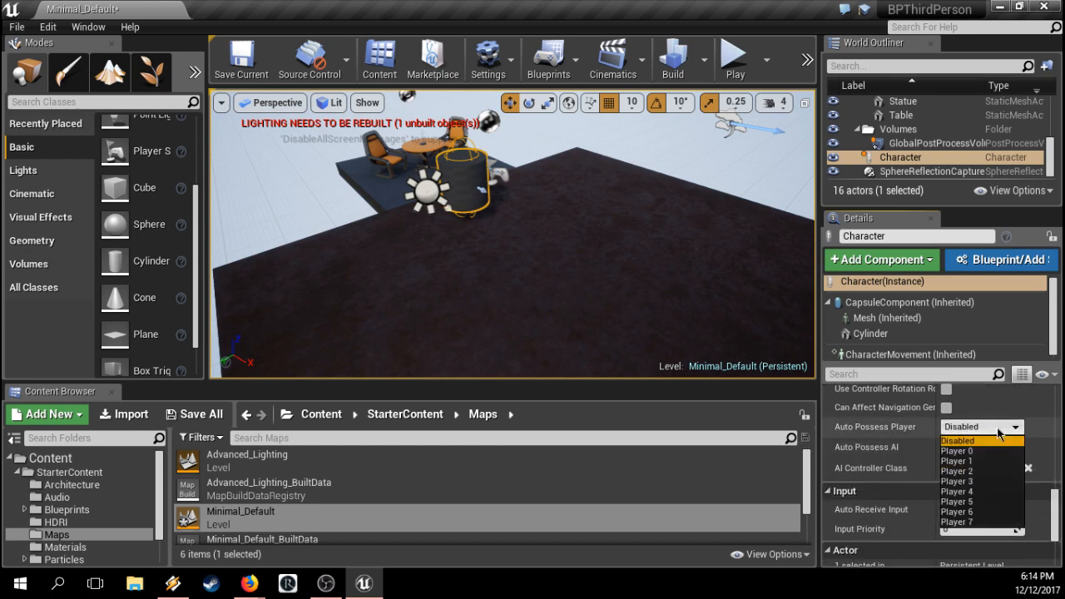
click(990, 451)
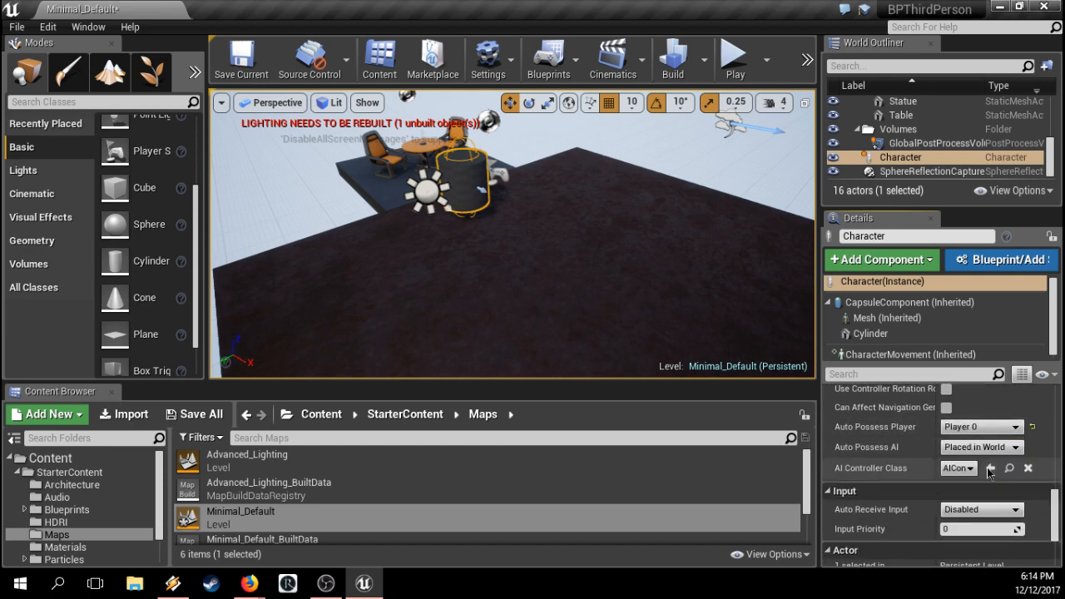
click(733, 62)
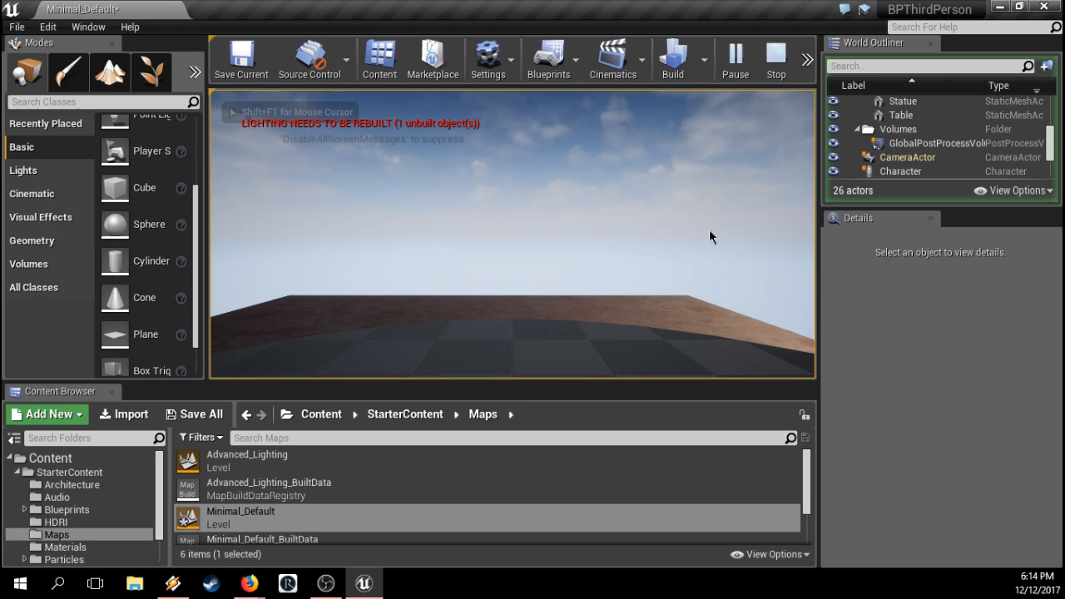
key(Escape)
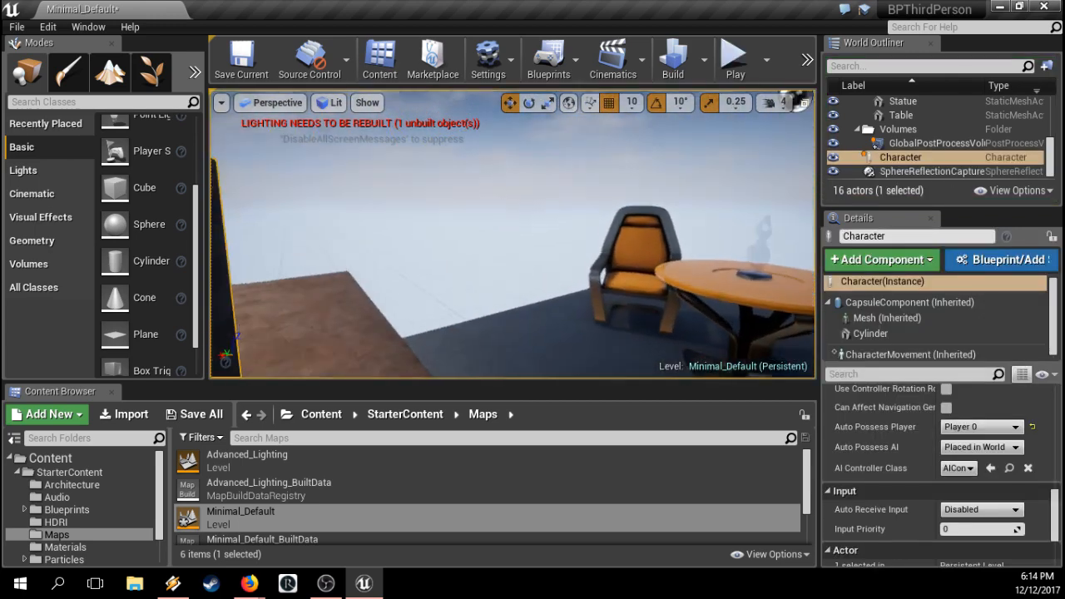
Step: Look at the character beside the player start and undo its last changes back to before the Cylinder component was added
key(s)
right_drag(513, 234, 640, 225)
key(w)
key(s)
key(w)
key(s)
key(w)
click(686, 178)
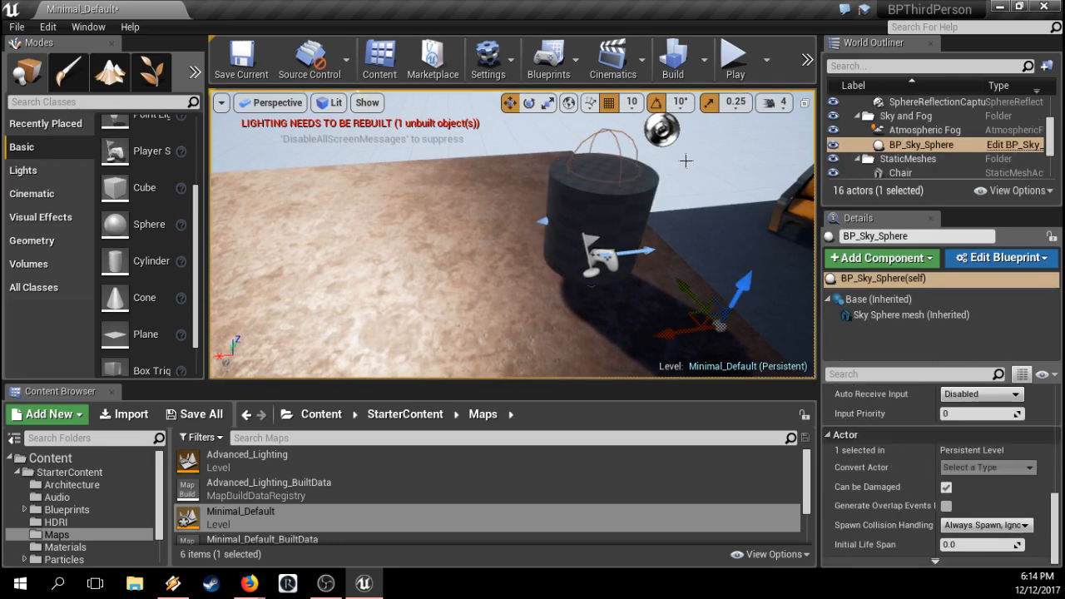
key(ctrl+z)
key(ctrl+z)
key(ctrl+z)
key(ctrl+z)
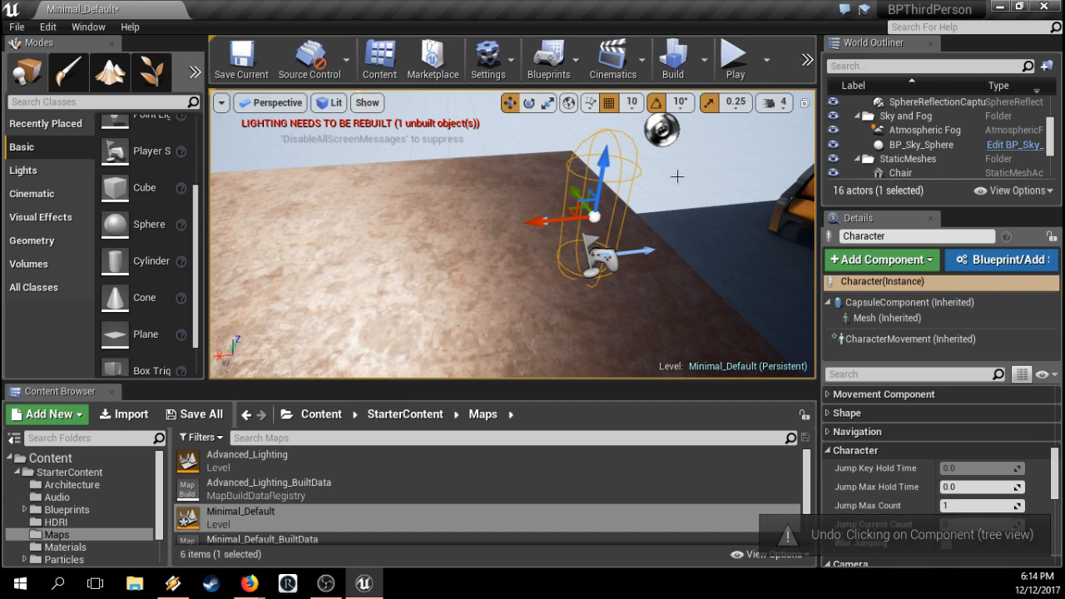
right_drag(692, 180, 736, 210)
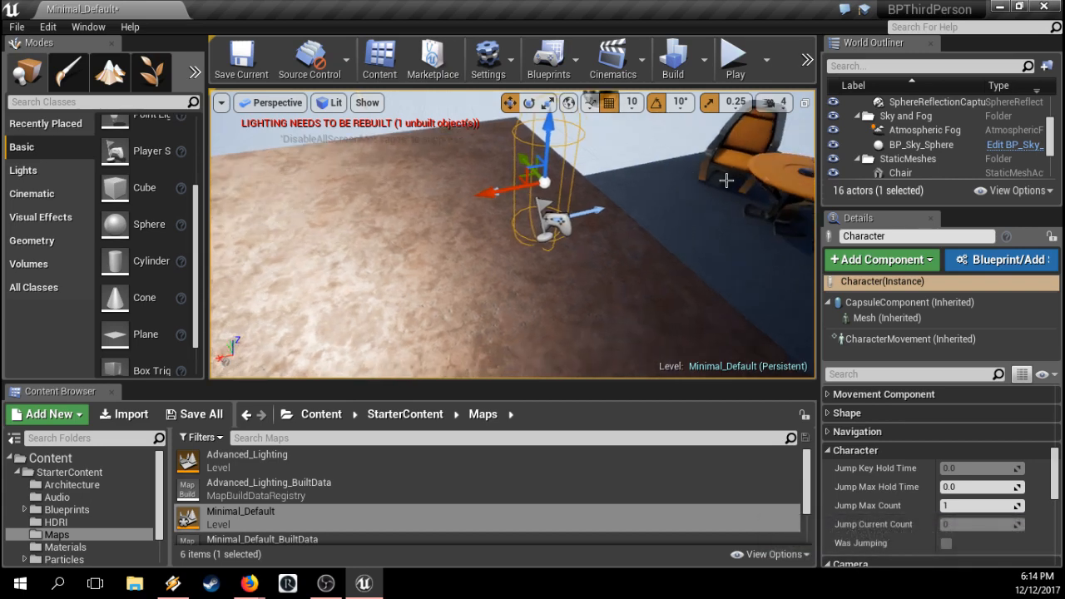
Step: Collapse the actor list's folders from Audio, GamePlayActors and Lights down through Sky and Fog, StaticMeshes and Volumes
scroll(913, 154, up, 5)
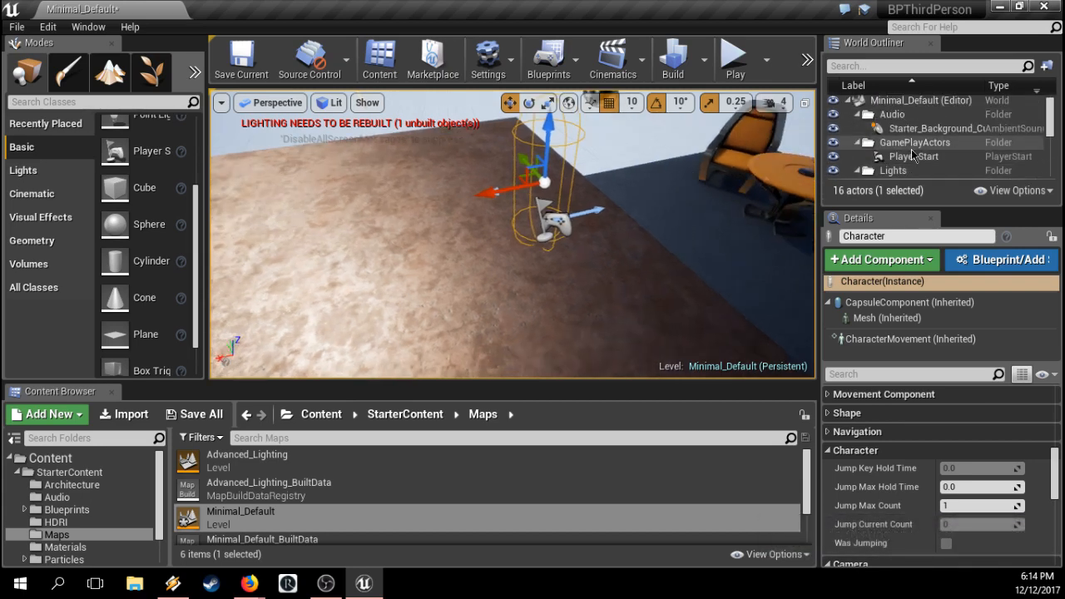
click(857, 116)
click(857, 116)
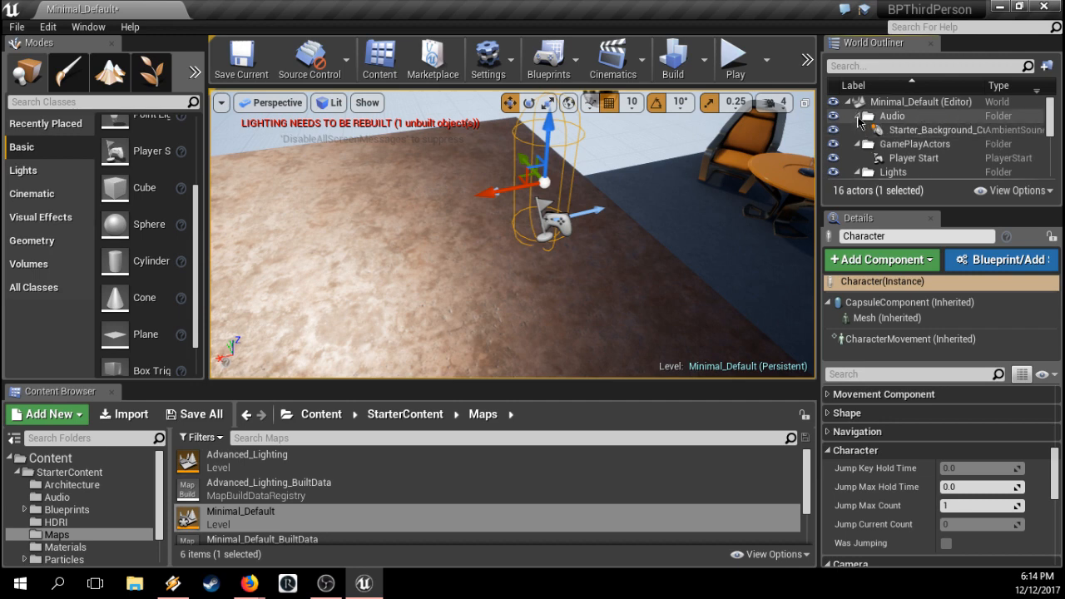
click(859, 118)
click(865, 131)
click(858, 144)
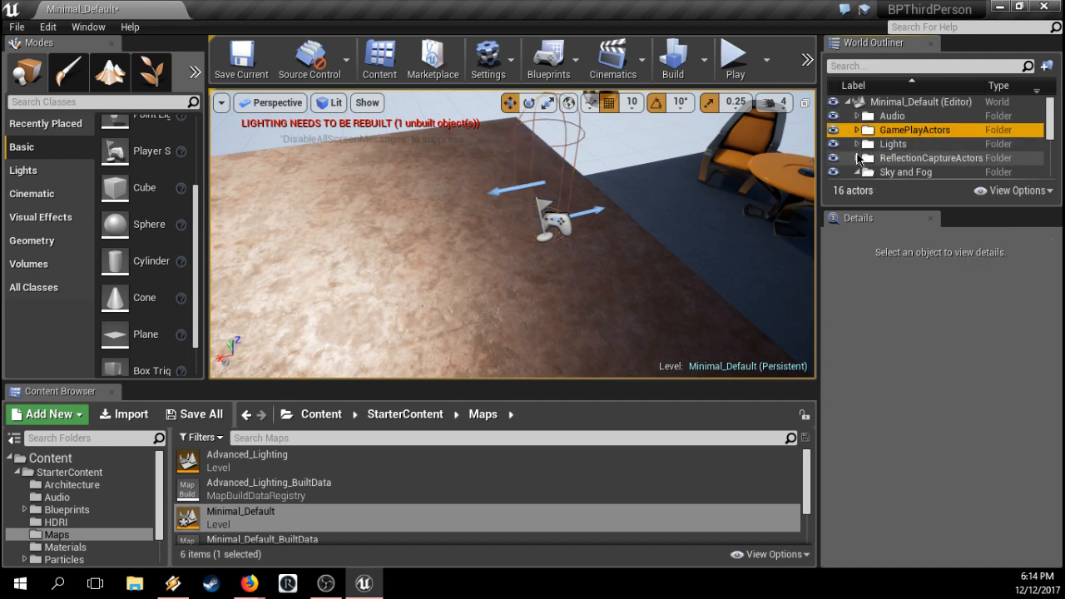
scroll(859, 162, down, 5)
scroll(859, 167, up, 5)
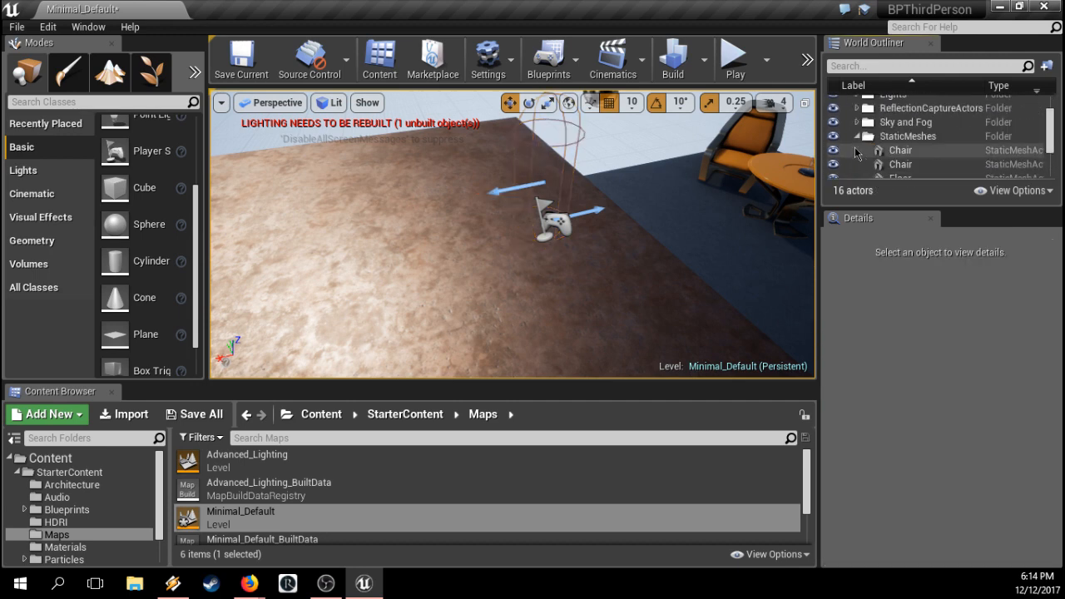
click(857, 137)
click(866, 150)
click(857, 151)
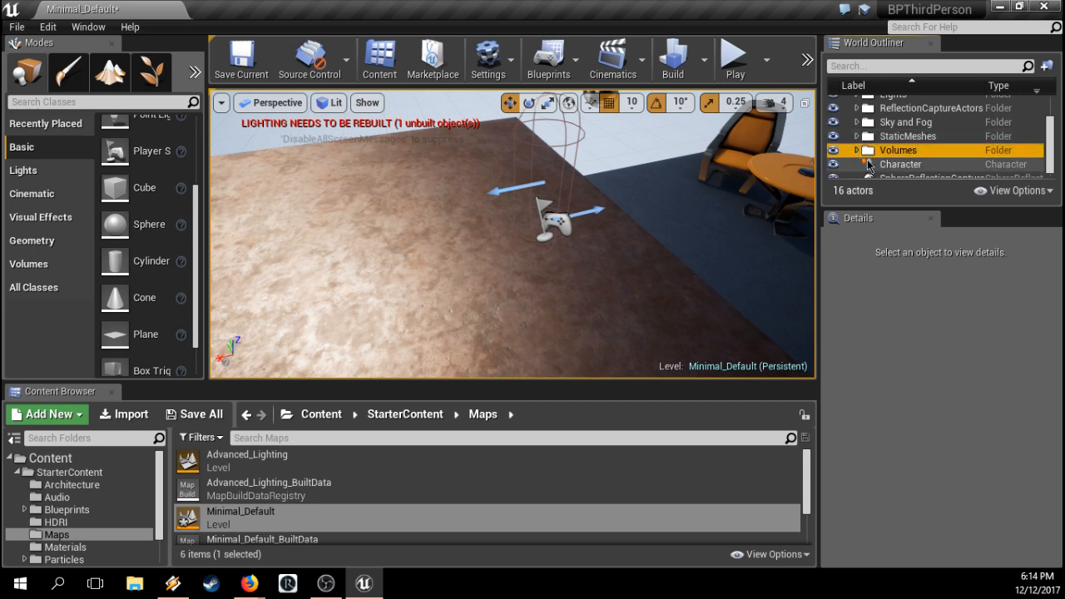
Step: Delete the Character from the level and play-test the level without it
click(869, 164)
key(Delete)
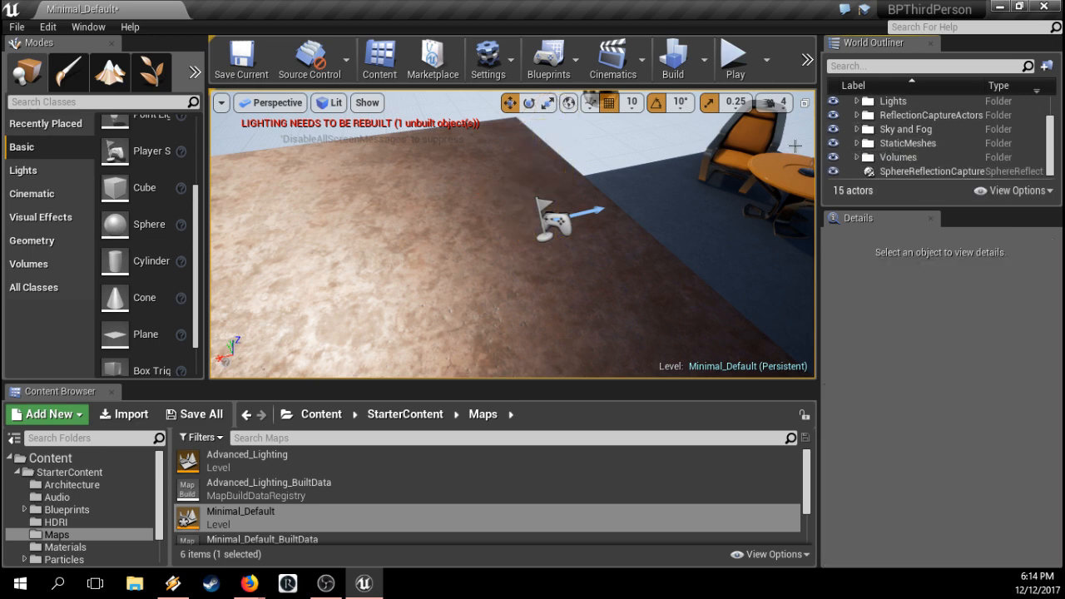
click(734, 60)
click(612, 133)
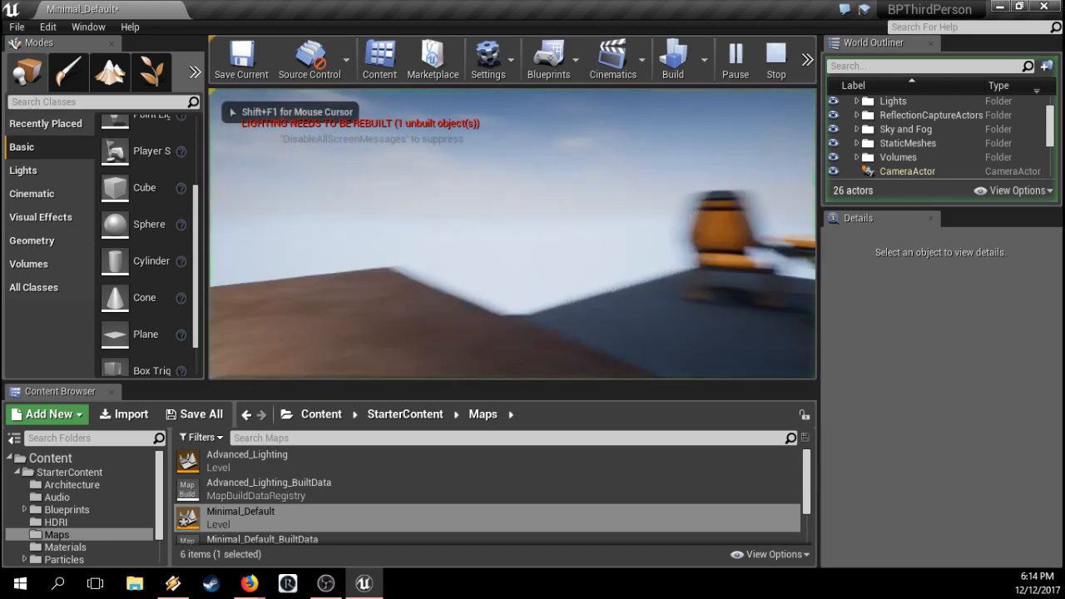
key(w)
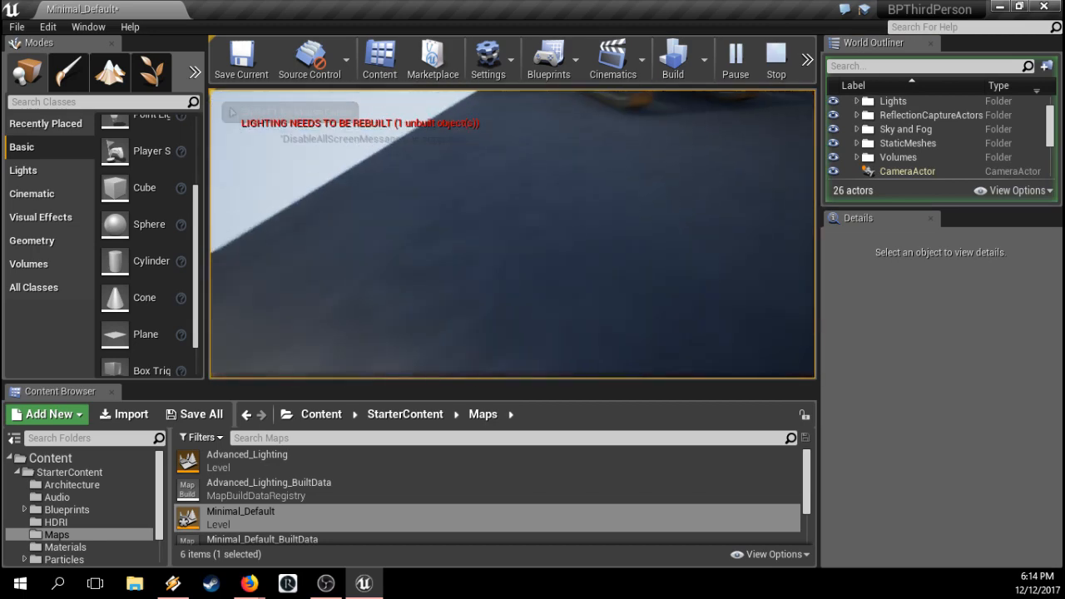
key(Escape)
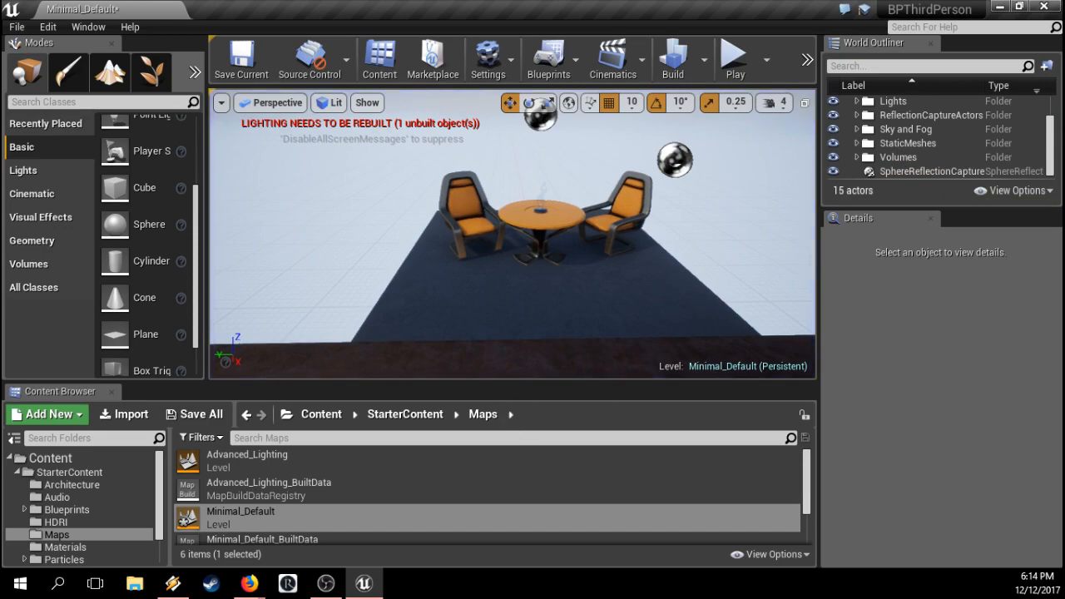
Step: Check step 1 of the actor reference tutorial in Firefox and place a Box Trigger on the level's large brown floor
click(248, 583)
scroll(797, 288, down, 3)
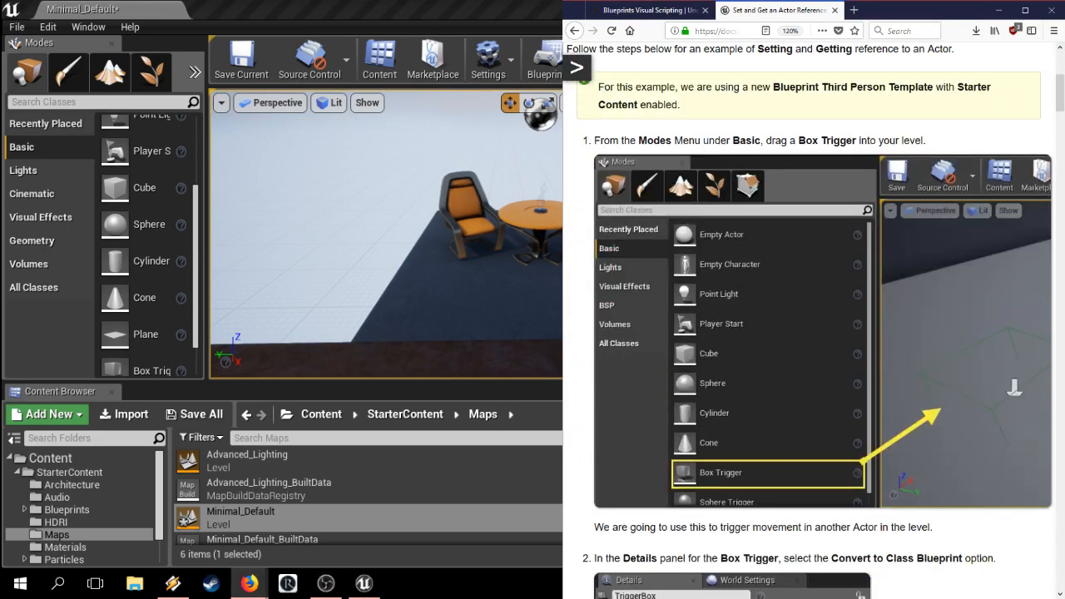
click(71, 157)
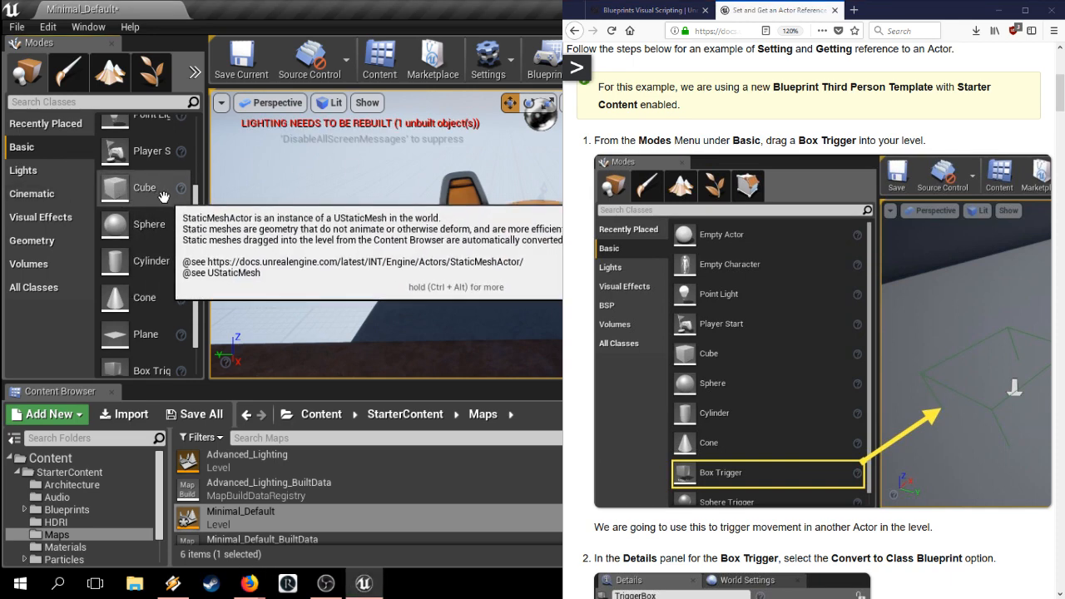
scroll(141, 190, down, 2)
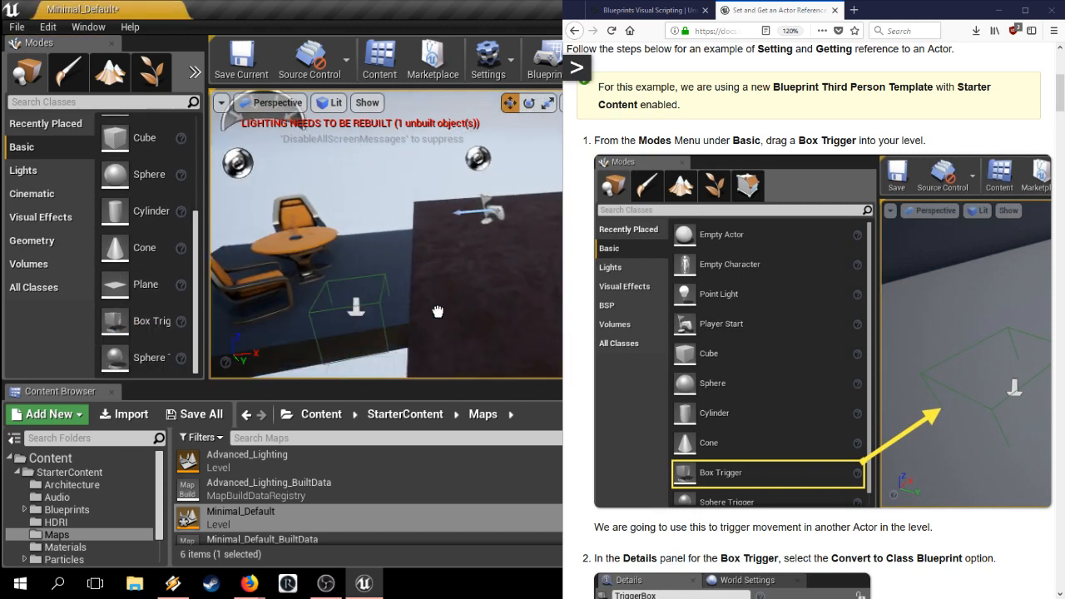
right_drag(391, 320, 470, 325)
Step: Read the tutorial's next step and convert the TriggerBox into a Blueprint class named BP_TriggerBox in the Content folder
scroll(814, 333, down, 3)
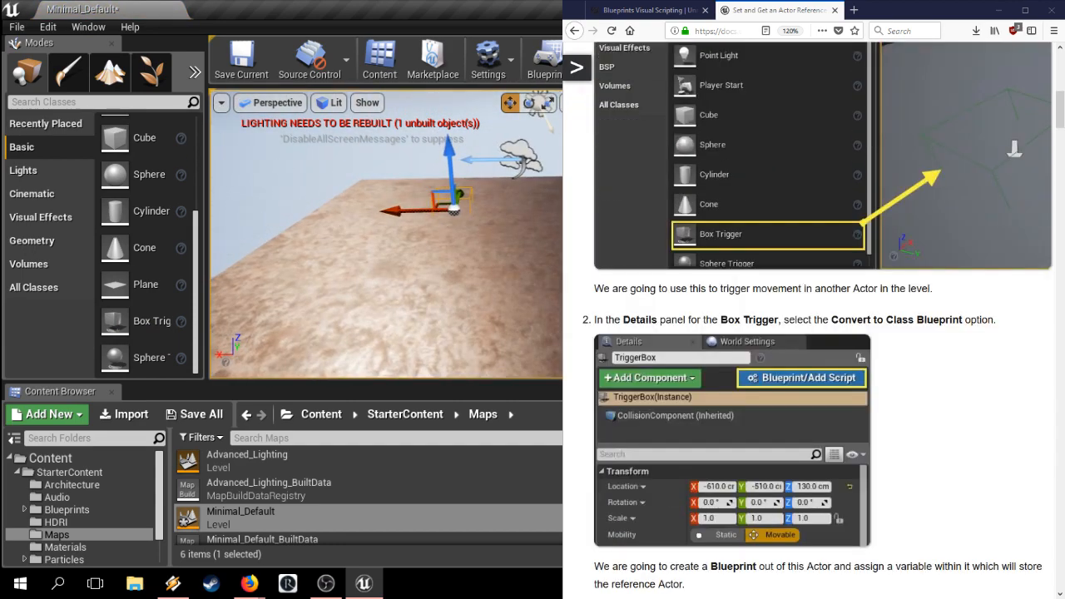
scroll(813, 333, down, 3)
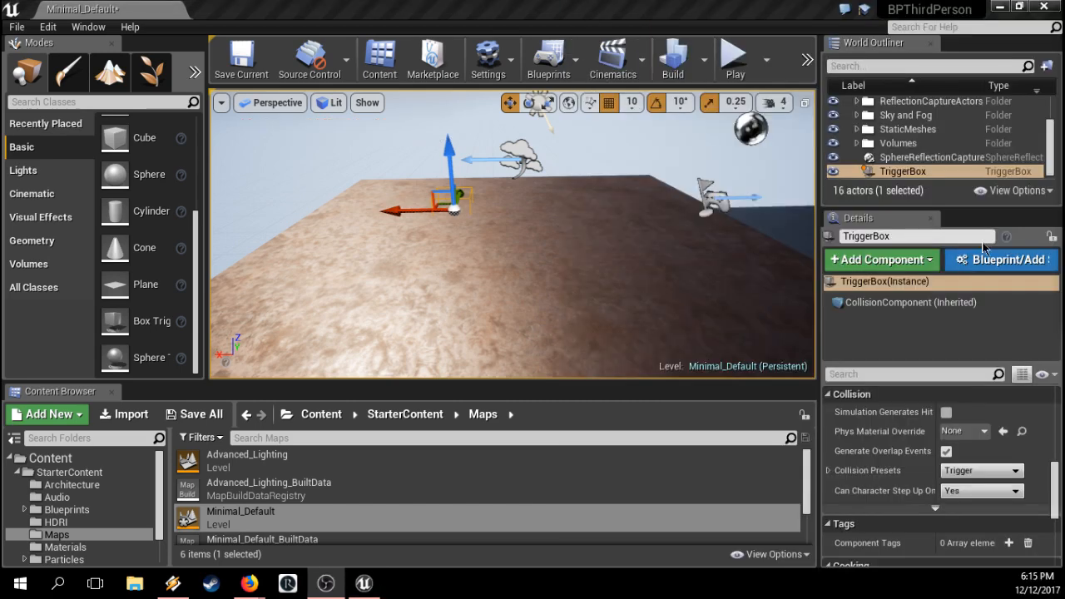
click(980, 261)
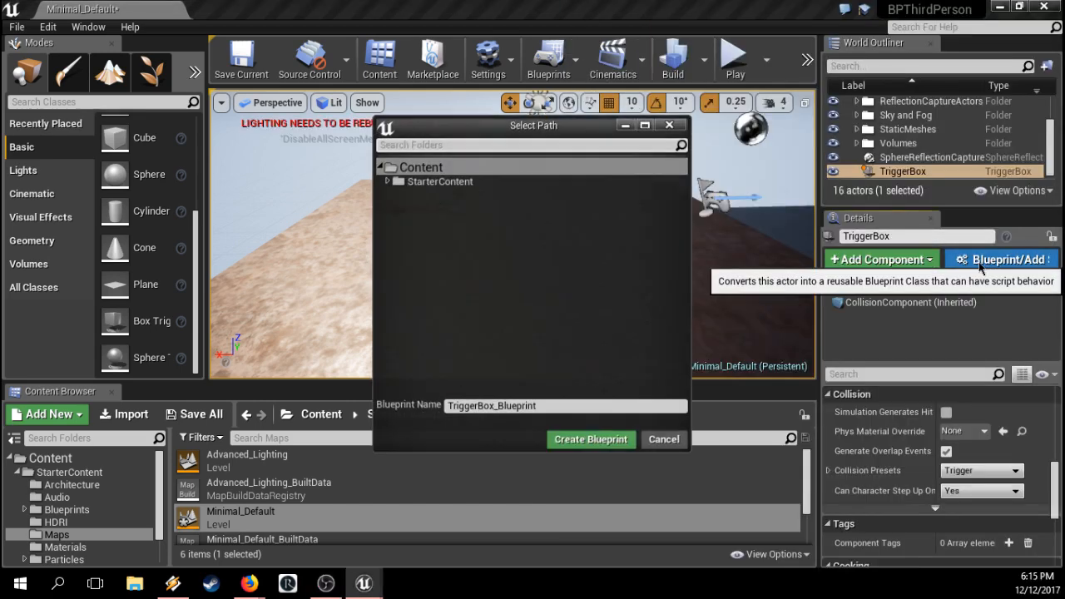
double_click(569, 406)
text(BP)
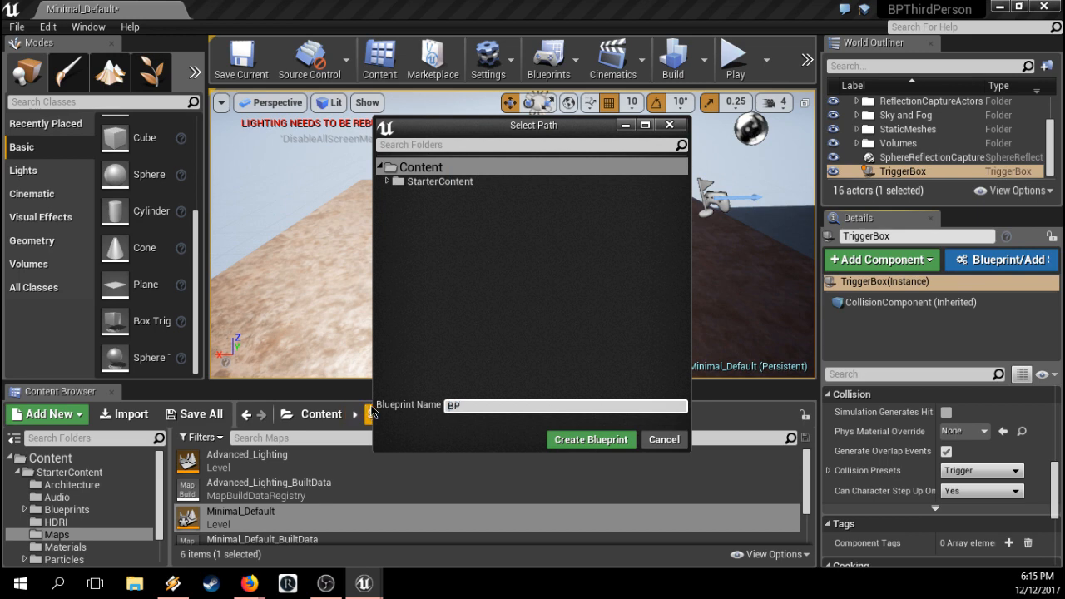
text(_TriggerBox)
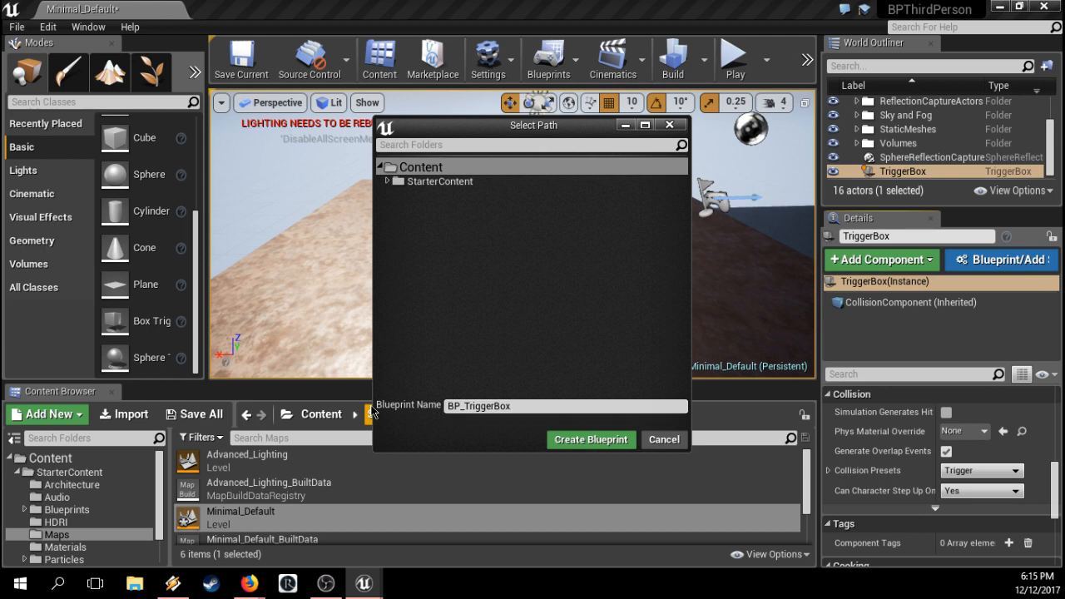
click(553, 435)
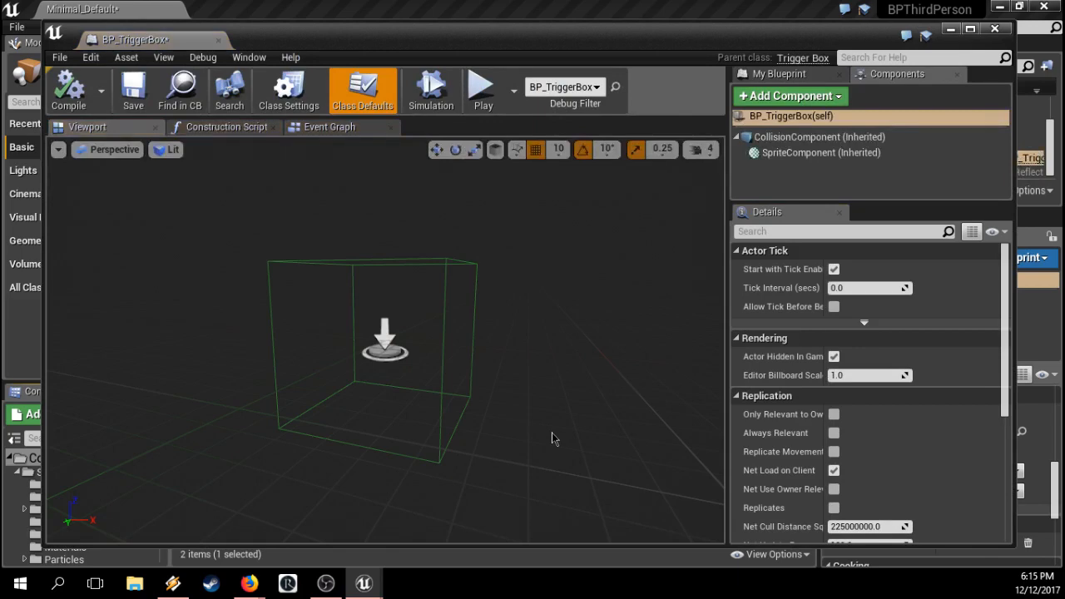
Step: Dock the BP_TriggerBox Blueprint editor beside the Minimal_Default level and read step 4 of the tutorial in Firefox
drag(158, 39, 236, 7)
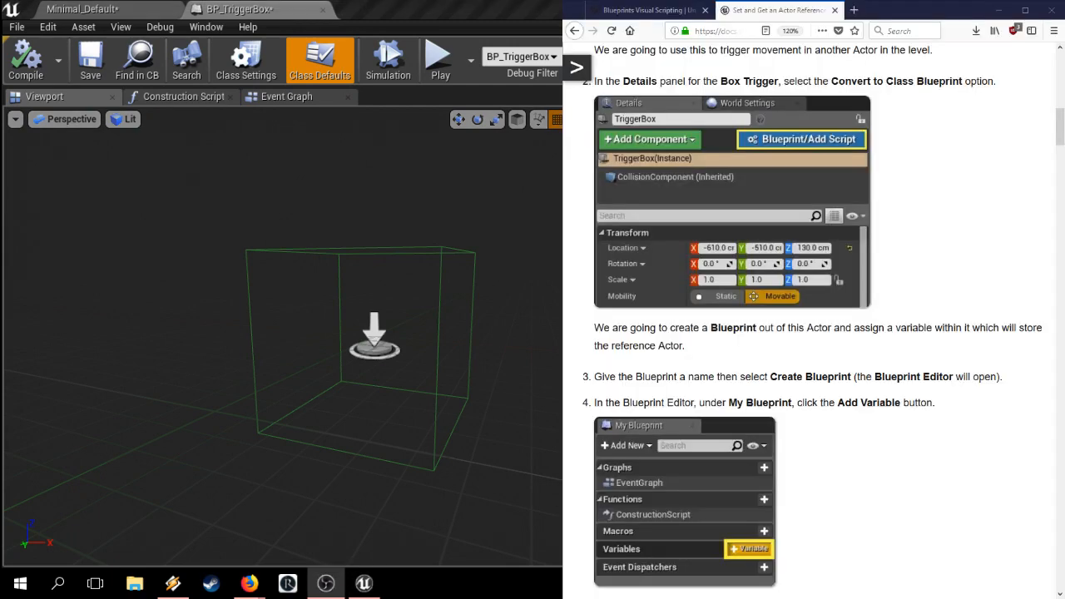
click(874, 403)
scroll(875, 404, down, 2)
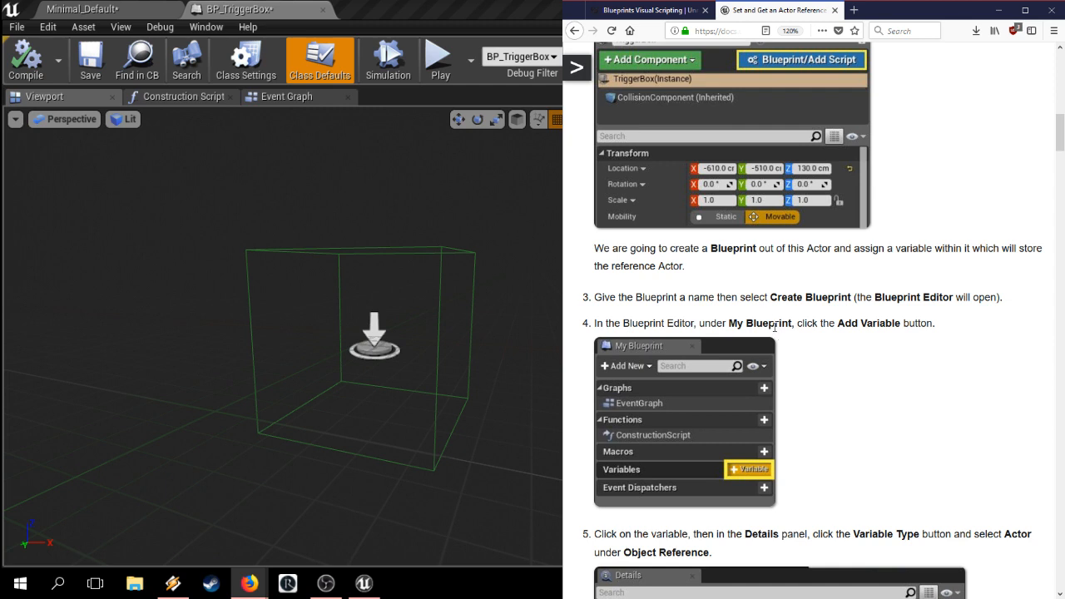
key(alt+Tab)
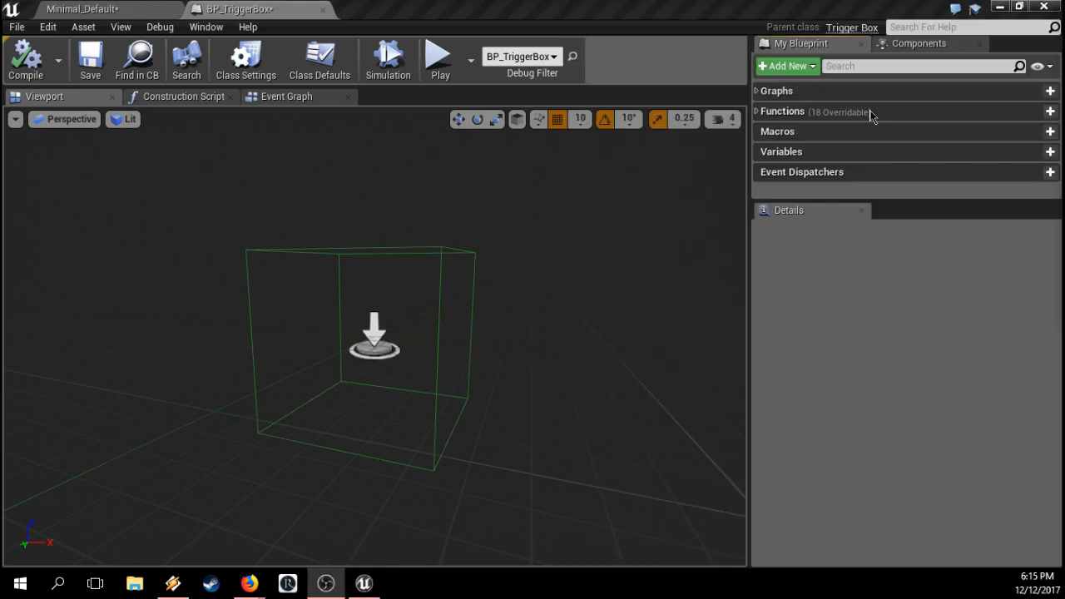
Step: Add a new variable to the BP_TriggerBox Blueprint, keeping its default name
click(776, 68)
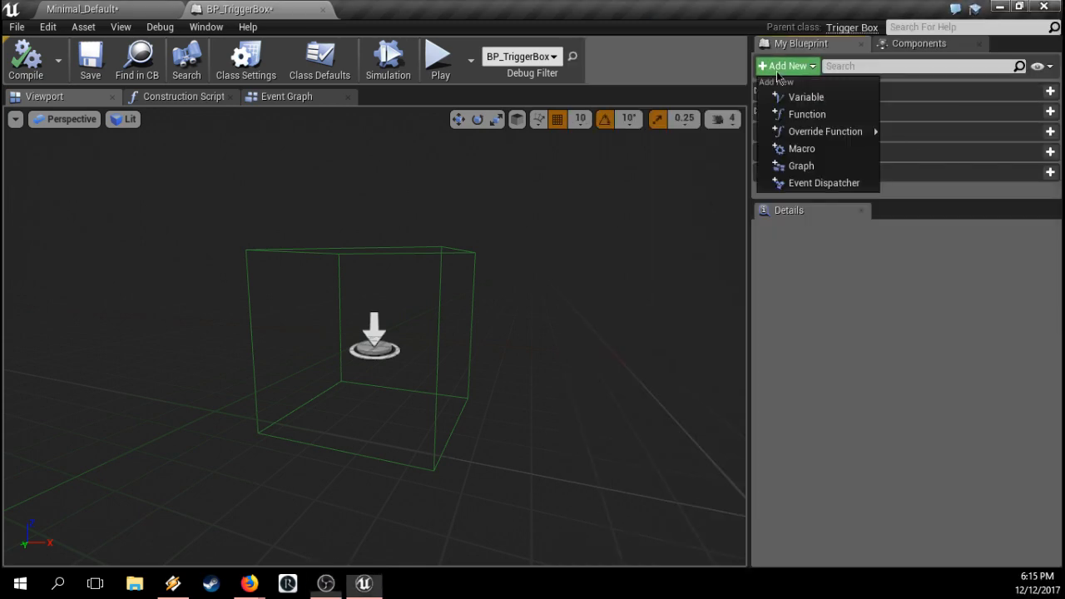
click(801, 97)
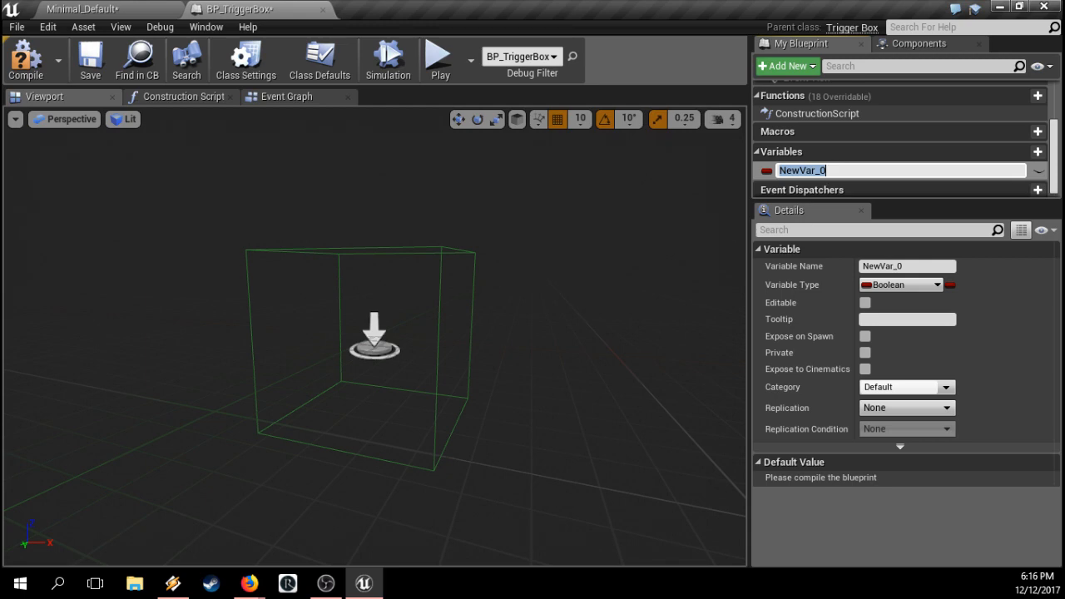
key(Return)
click(887, 173)
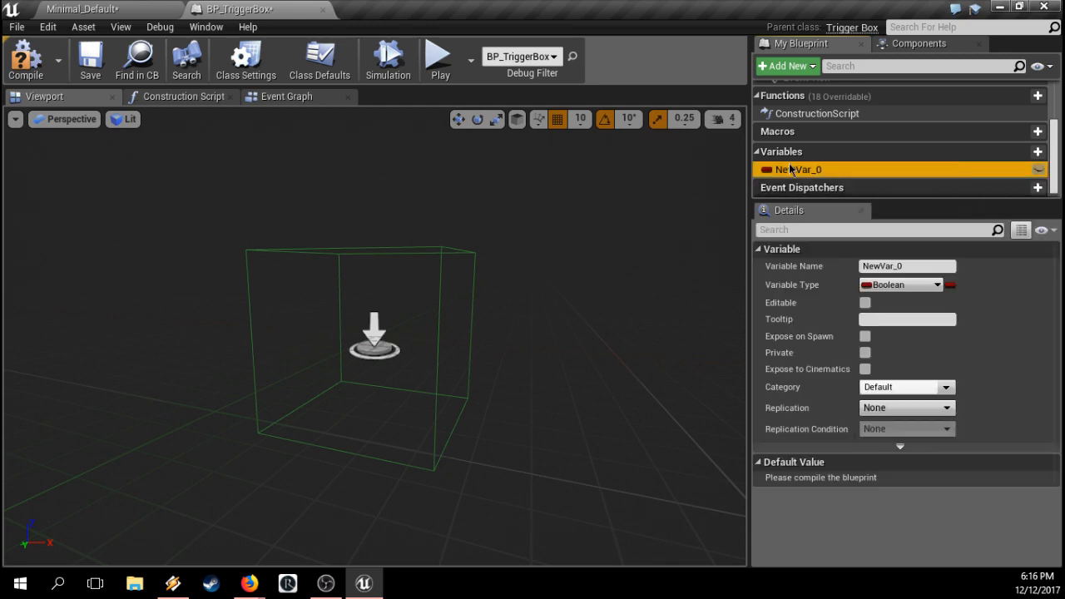
Step: Set the new variable's type to an Actor object Reference, as described in tutorial step 5
click(816, 171)
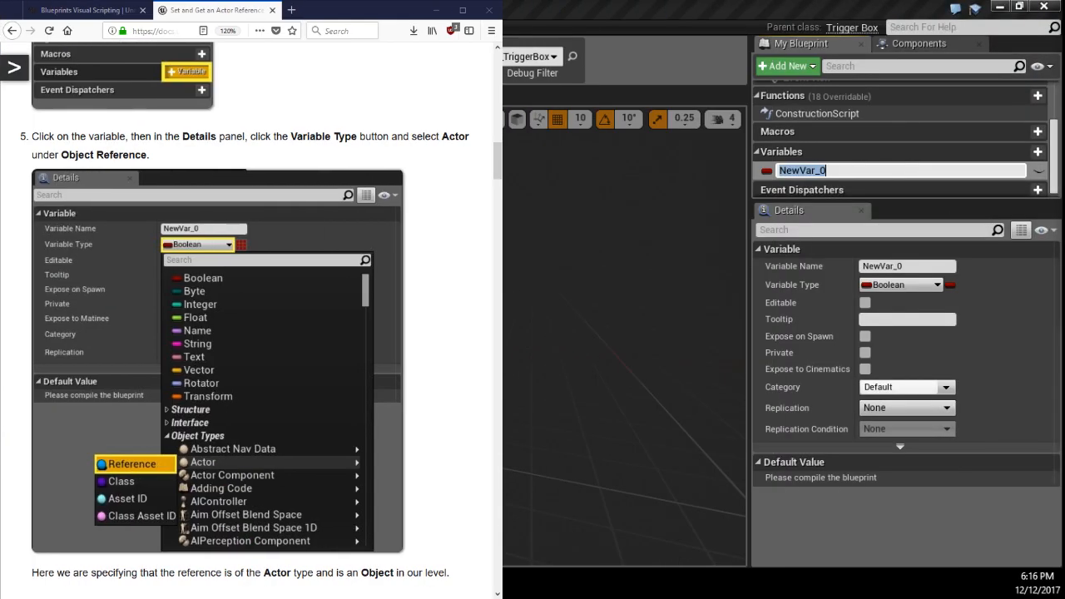
click(1001, 281)
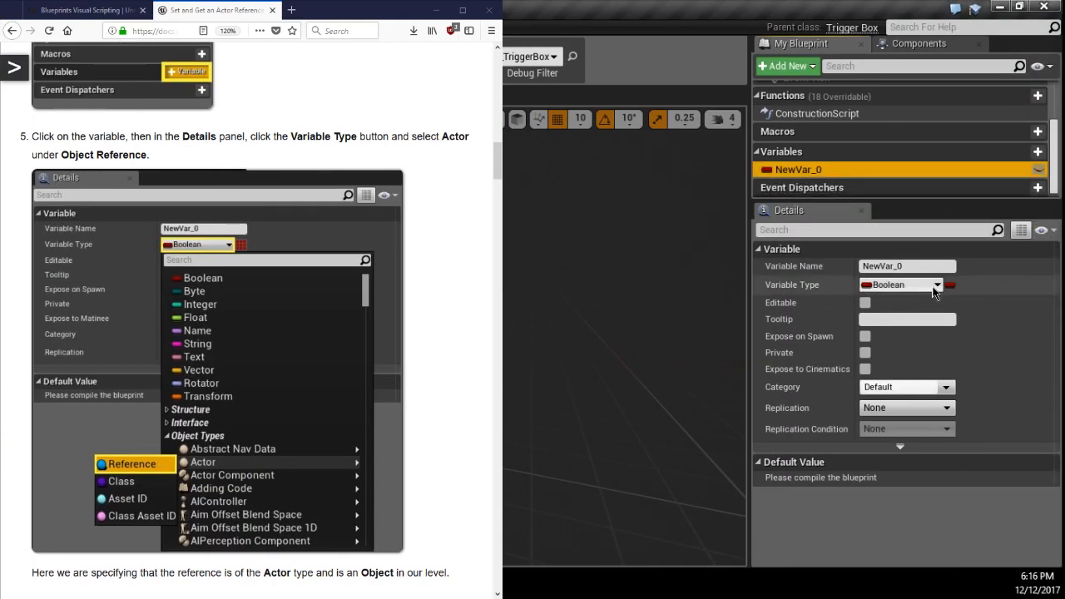
click(917, 287)
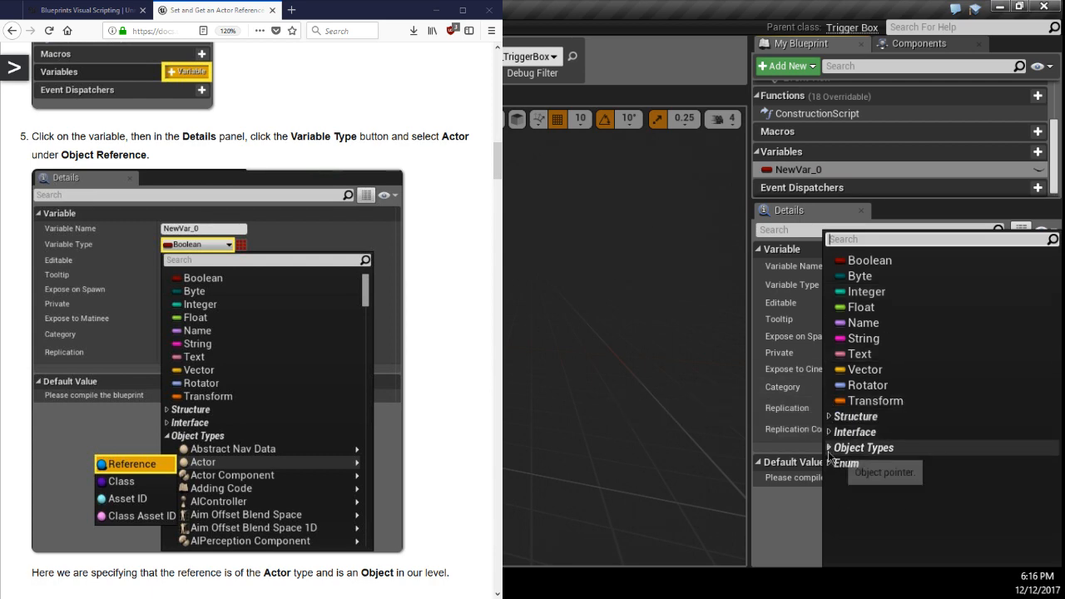
click(862, 448)
mouse_move(873, 481)
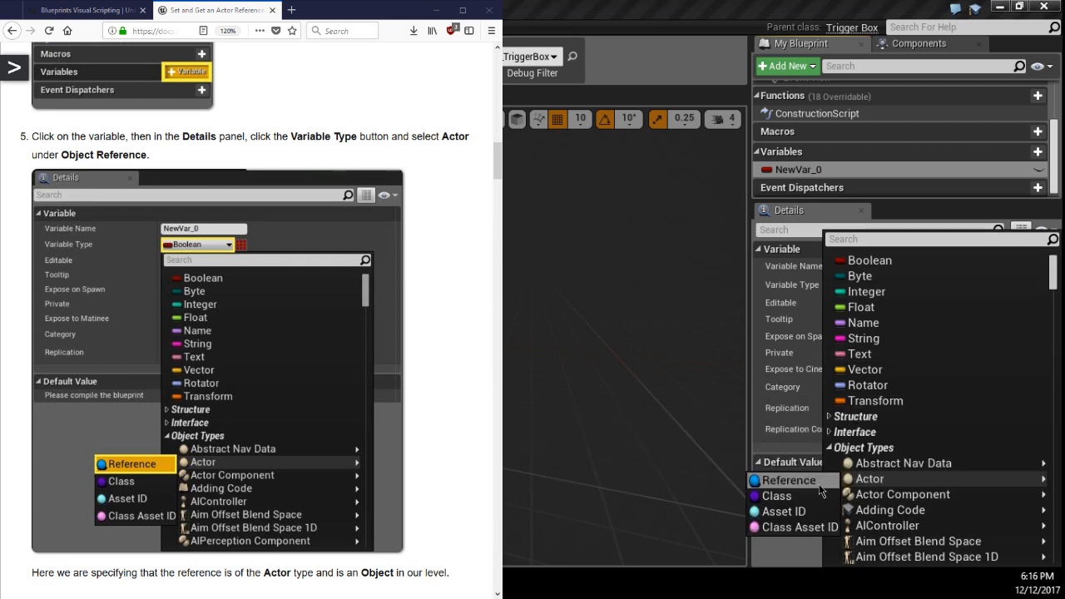
click(789, 481)
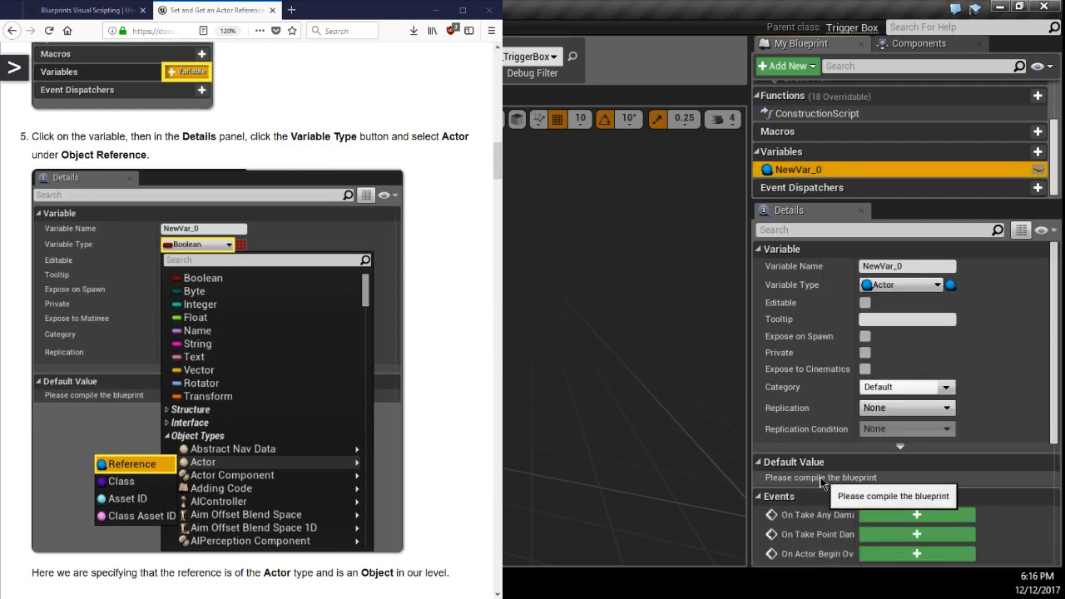
Step: Read tutorial step 6, rename the variable as TargetActor and make it editable
scroll(249, 333, down, 4)
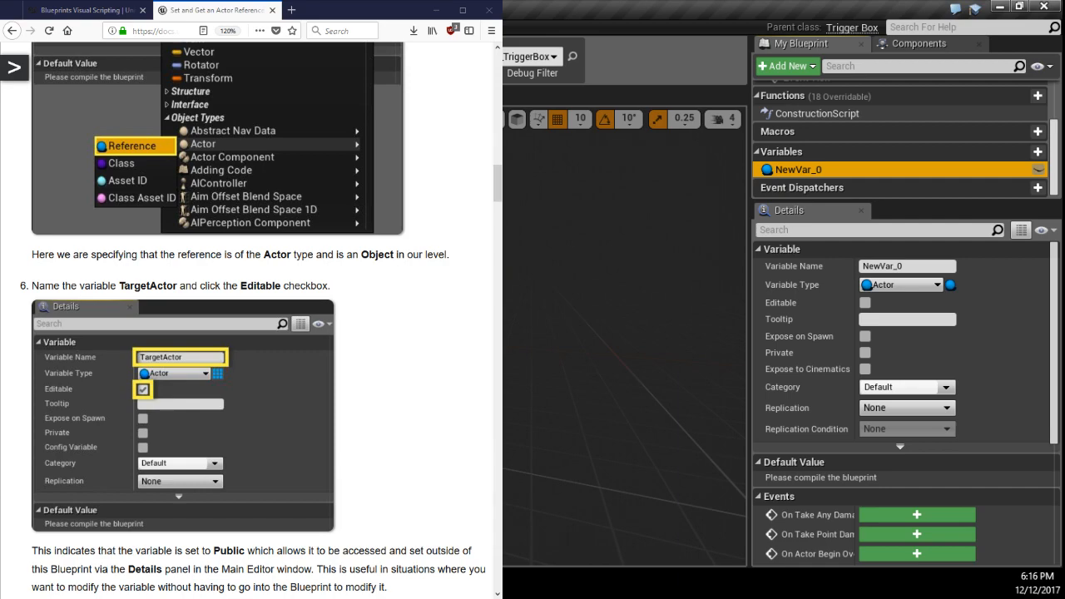
scroll(250, 333, up, 4)
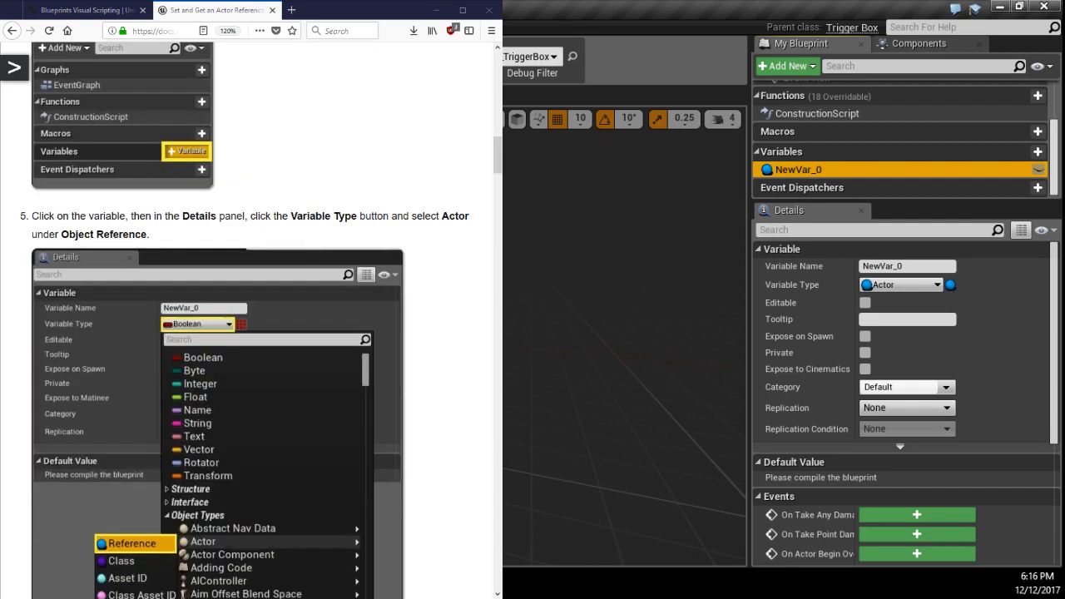
scroll(250, 332, down, 6)
scroll(250, 333, up, 1)
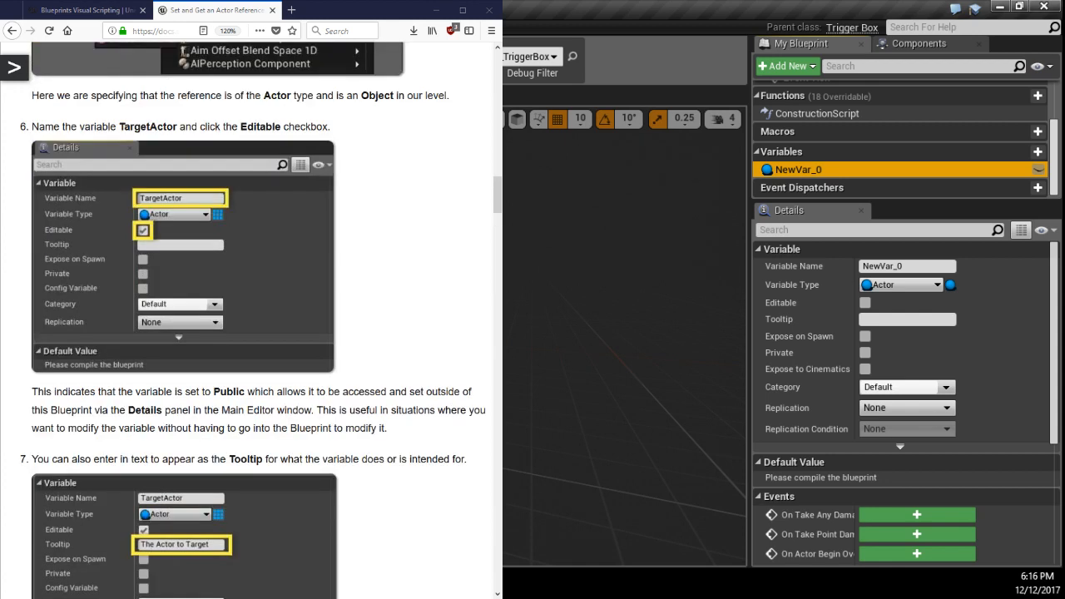
click(915, 266)
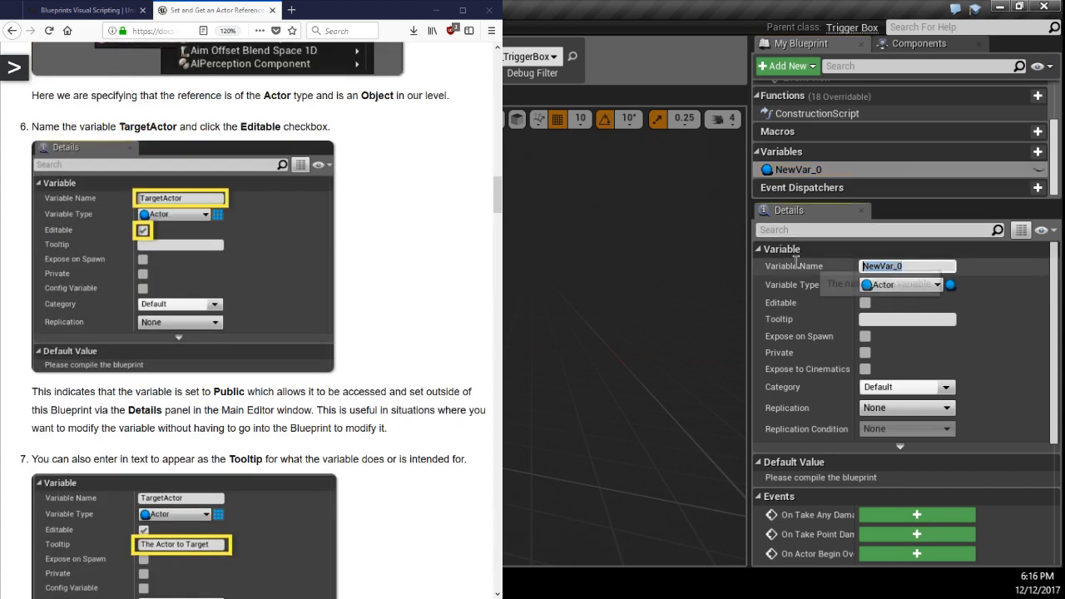
text(TargetA)
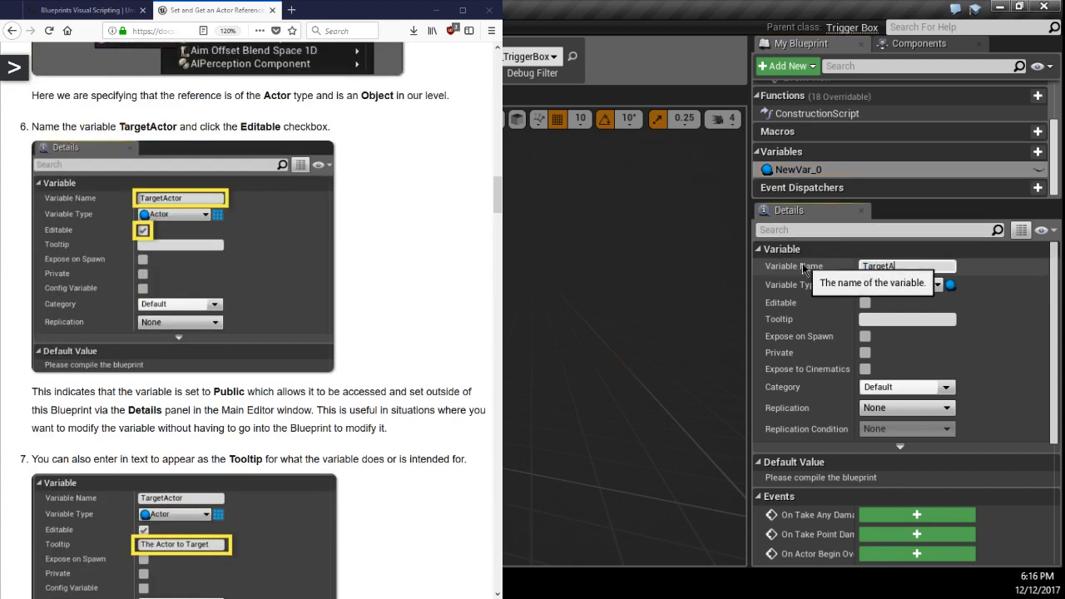
text(ctor)
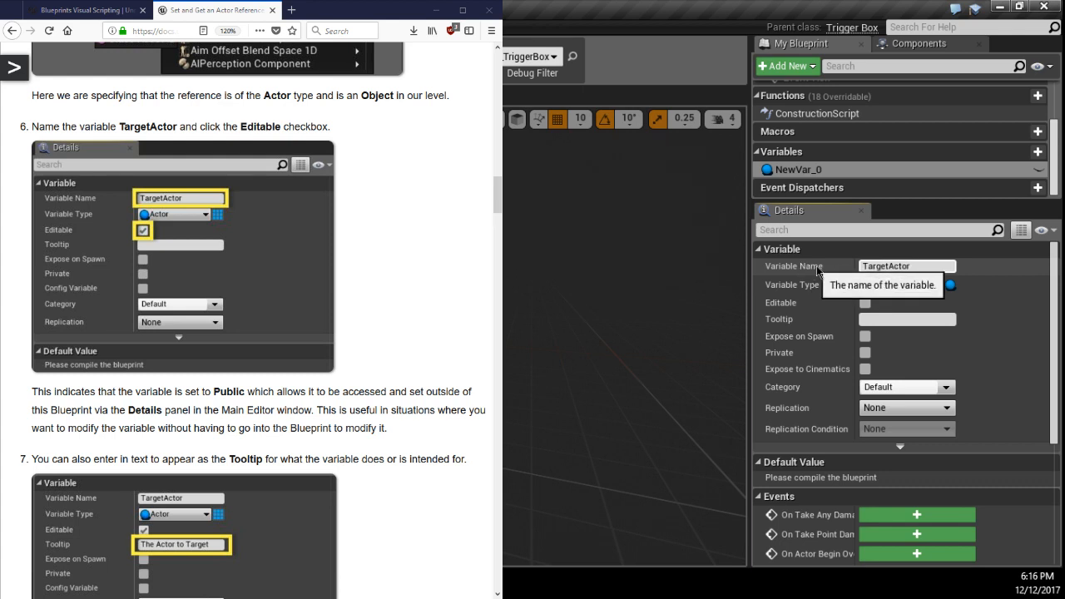
key(Return)
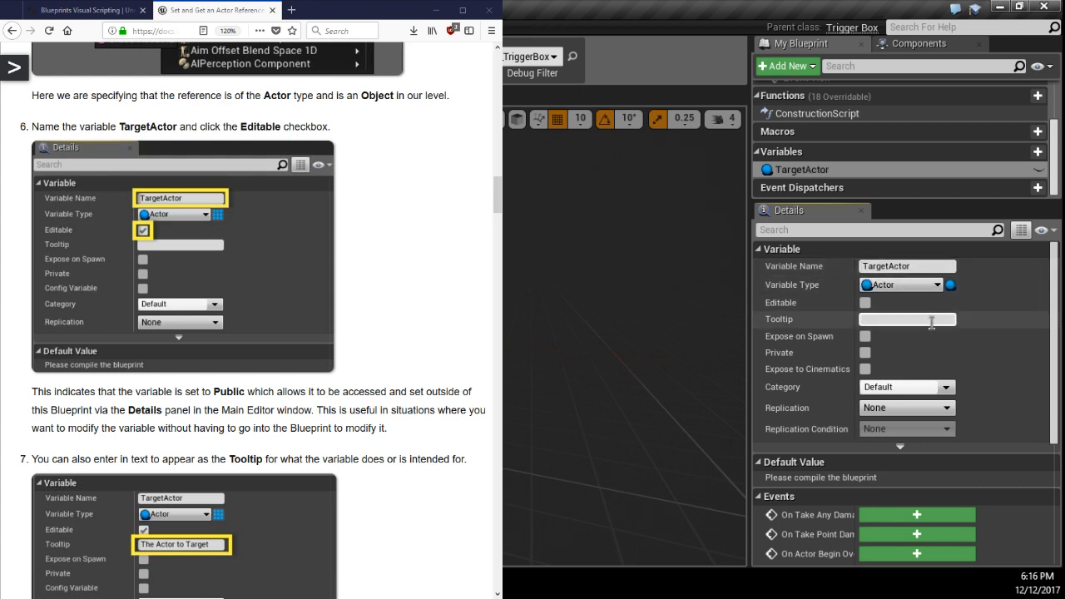
click(866, 303)
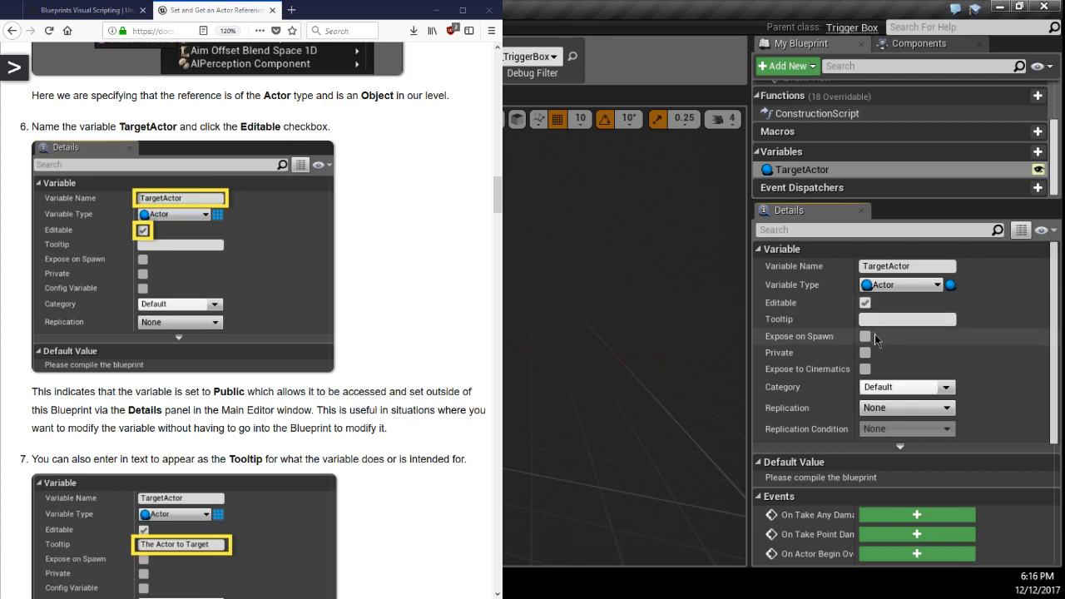
Step: Read tutorial step 7 and set the TargetActor variable's tooltip to "The Actor to Target"
scroll(261, 320, down, 3)
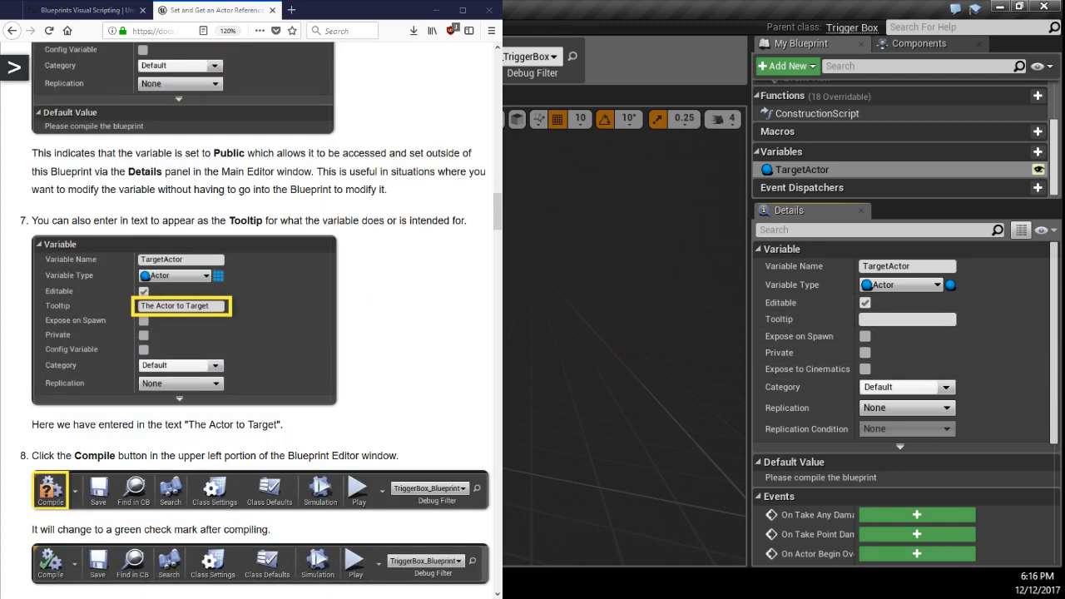
scroll(173, 175, up, 3)
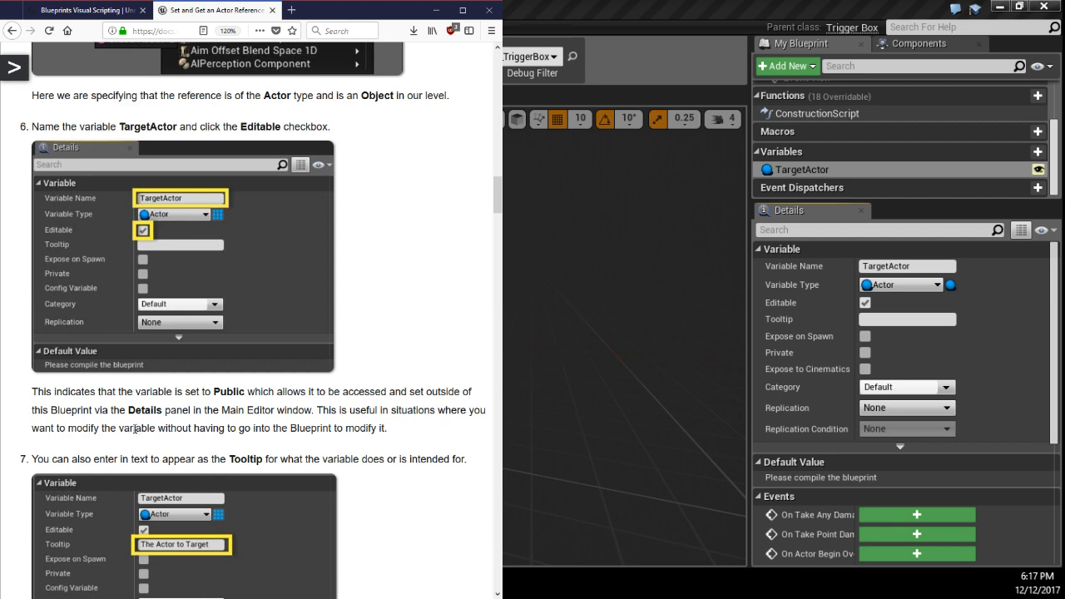
scroll(137, 429, down, 3)
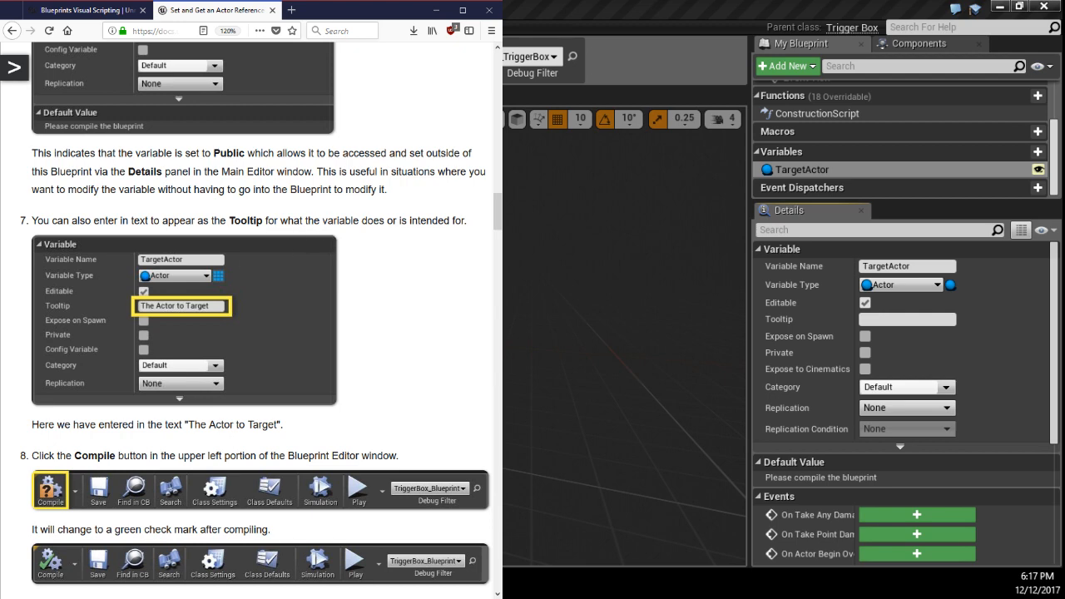
click(909, 318)
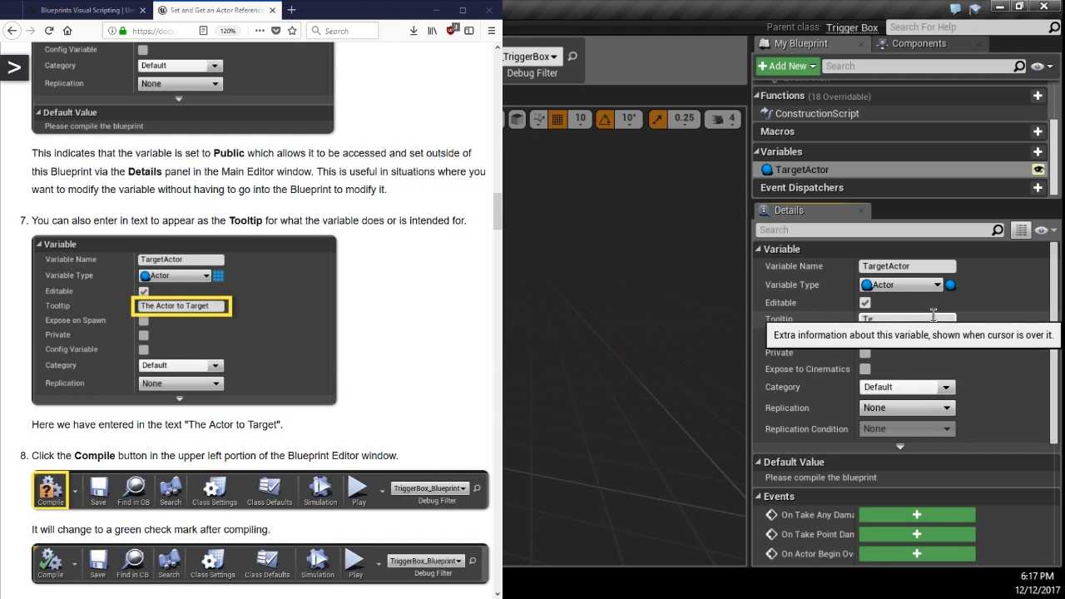
text(The Actor to Targer)
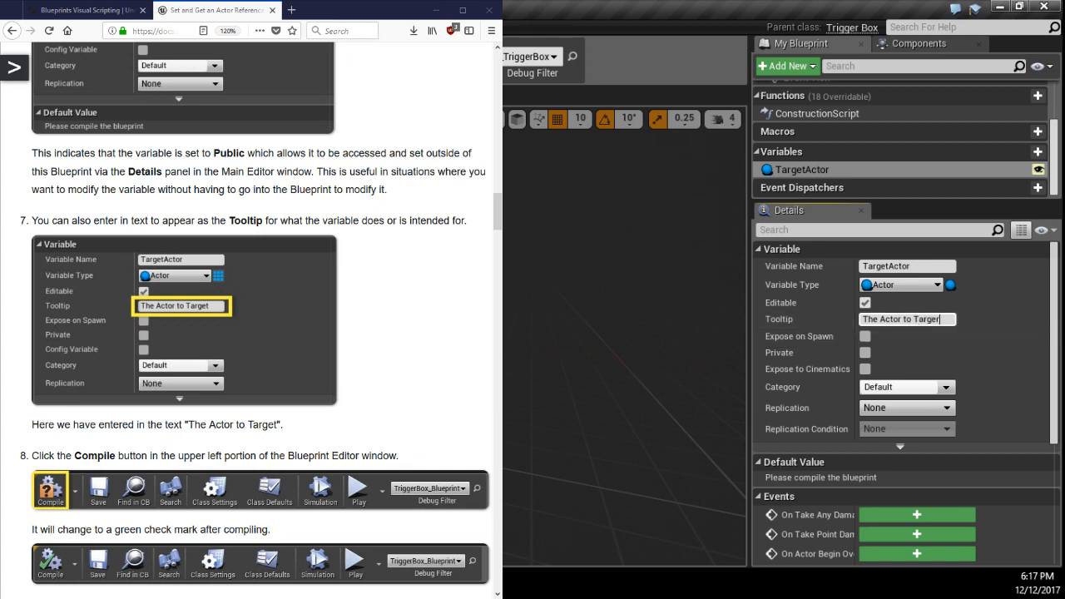
key(Return)
Step: Read tutorial step 8, compile the BP_TriggerBox Blueprint and select the TargetActor variable
scroll(249, 316, down, 2)
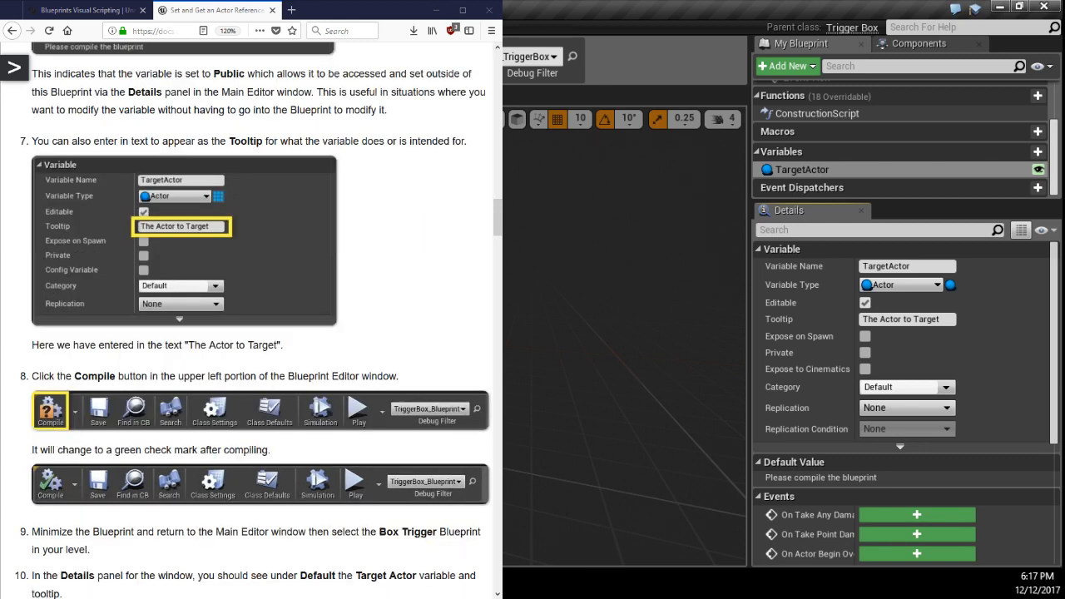
scroll(250, 316, down, 5)
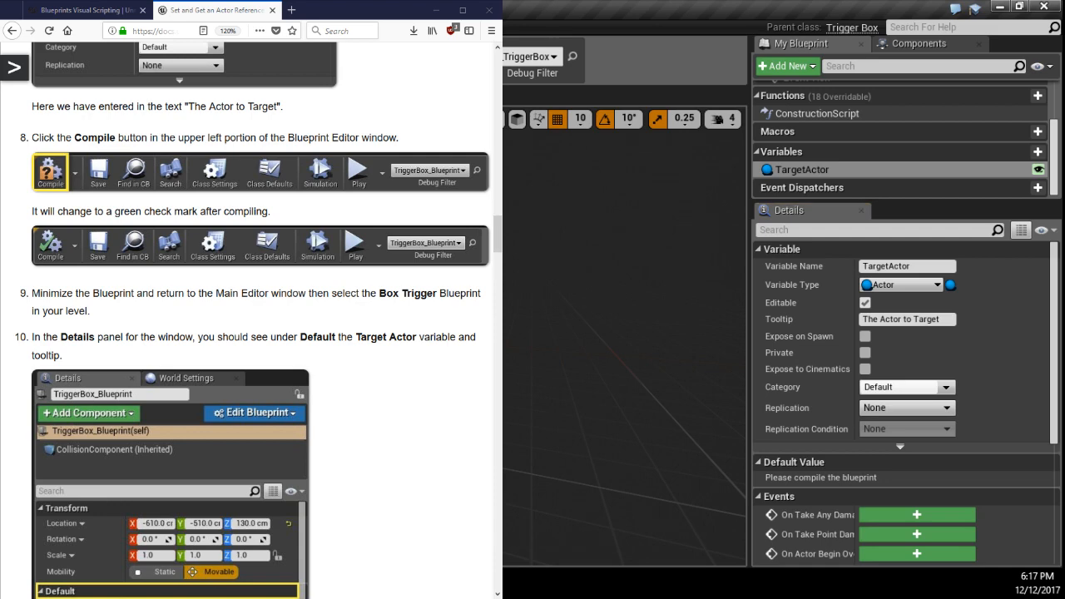
key(F7)
click(801, 169)
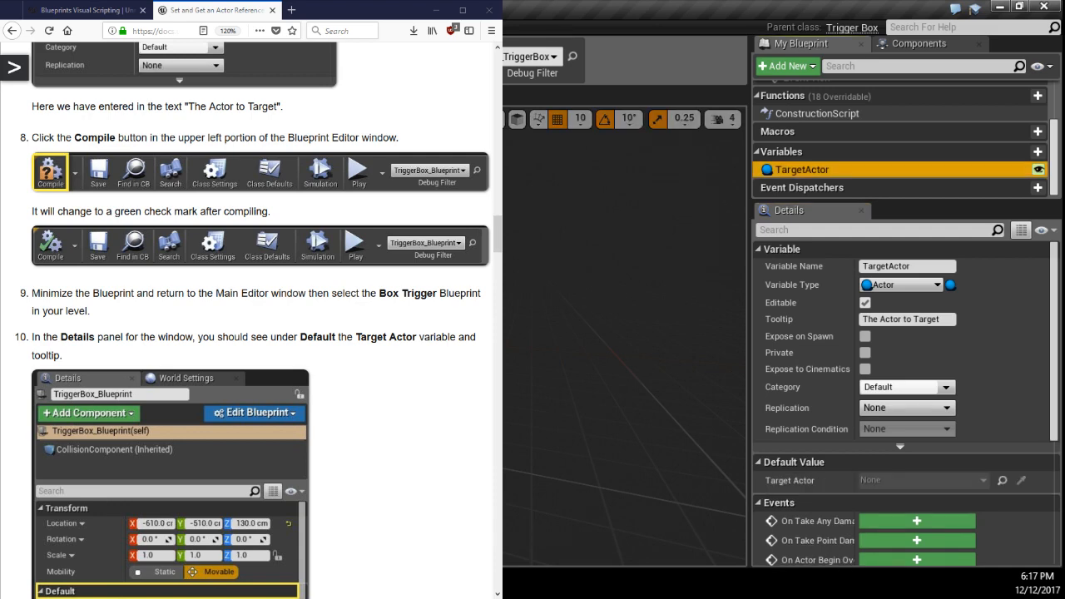
Step: Read tutorial steps 9 and 10, return to the Minimal_Default level and frame BP_TriggerBox in the viewport
scroll(261, 316, down, 3)
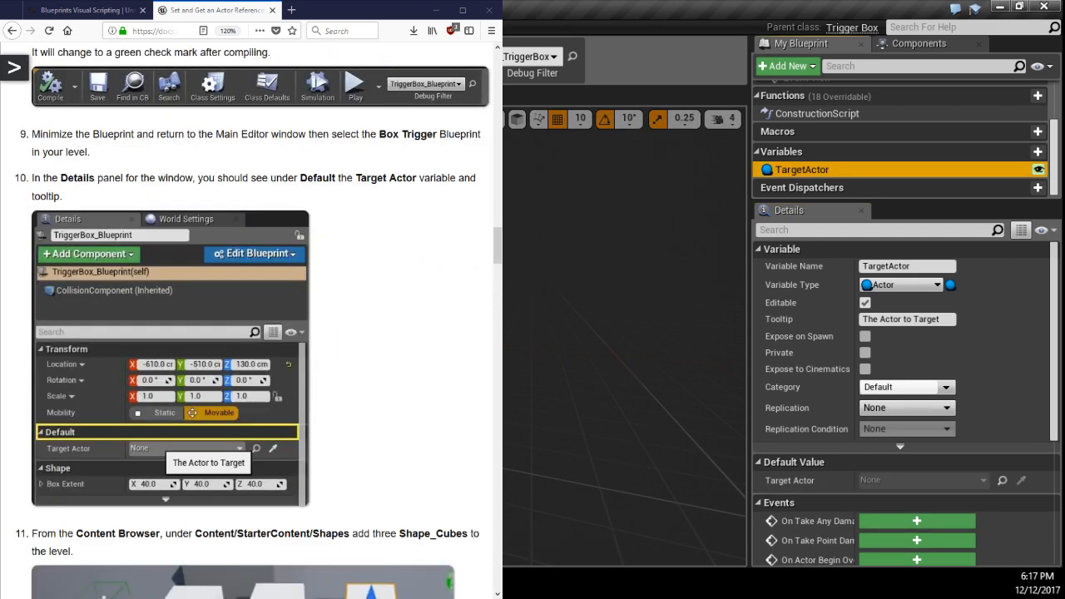
key(ctrl+Tab)
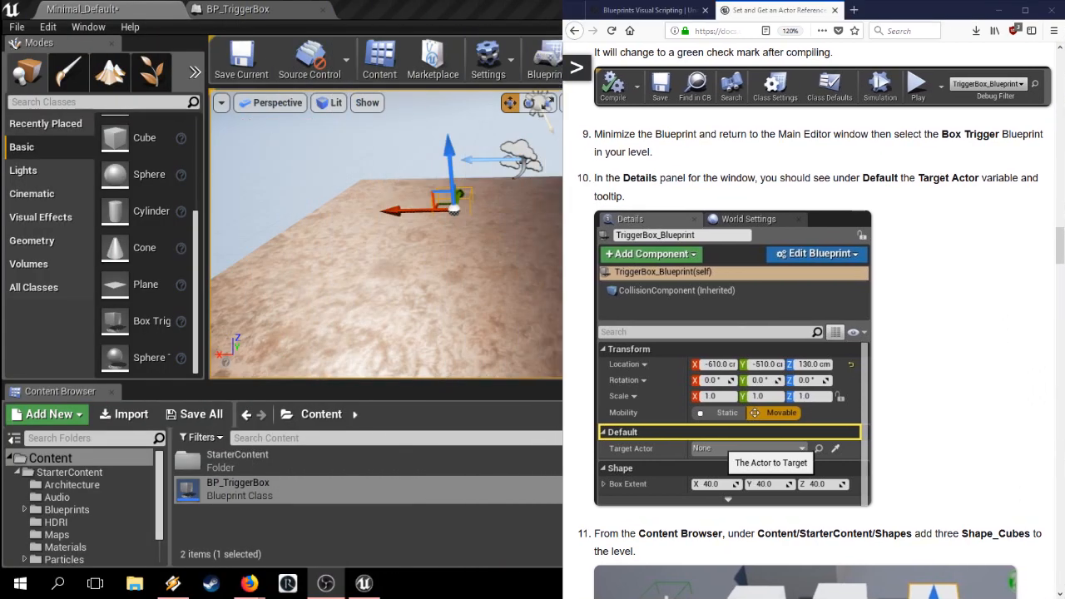
click(847, 177)
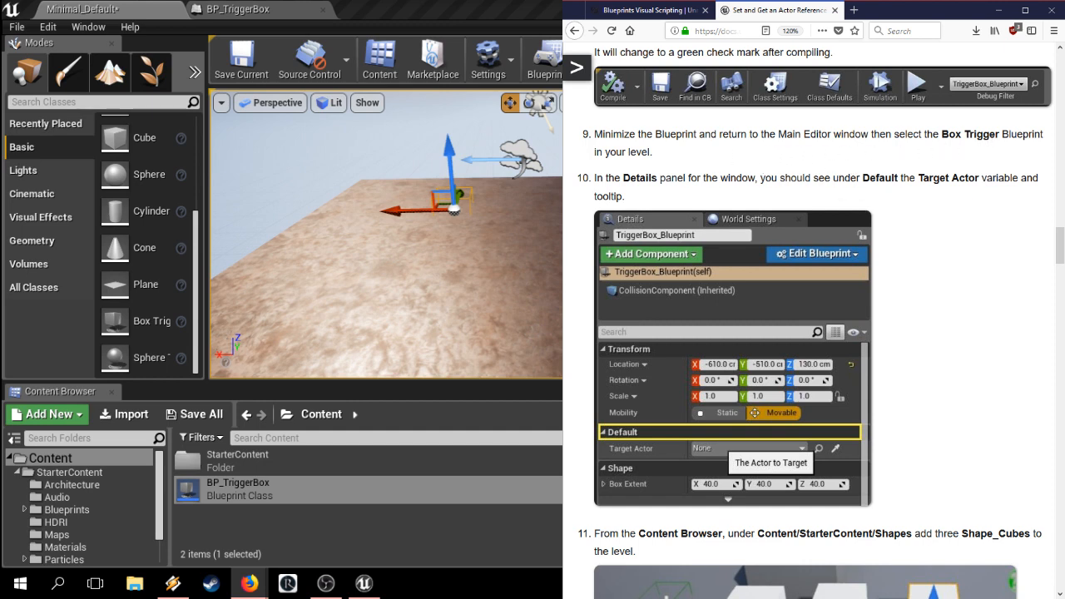
key(f)
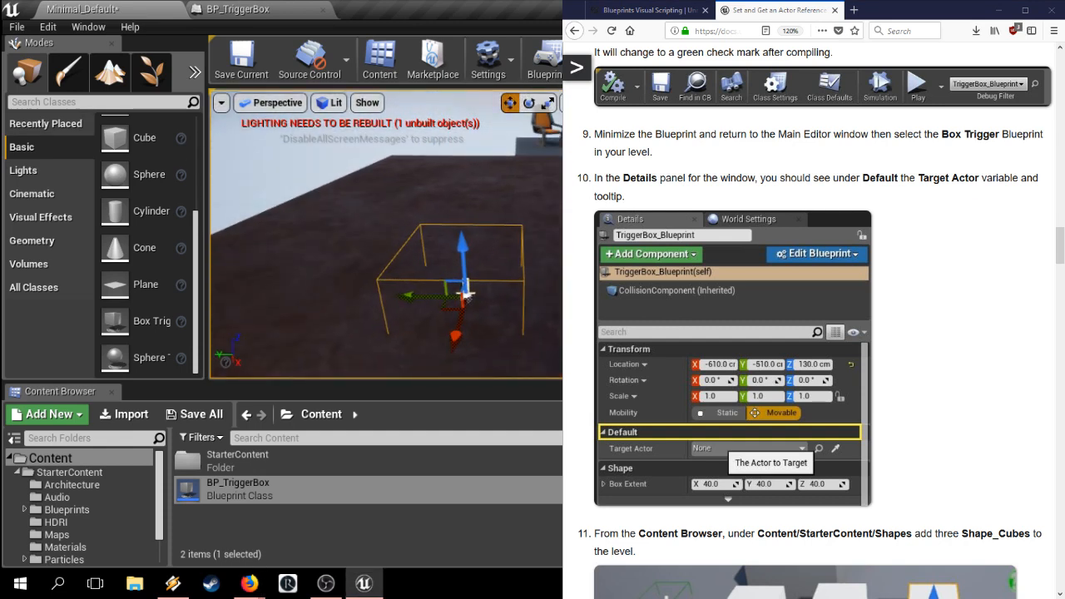
Step: Rebuild the Minimal_Default level's lighting and close the build's log window
key(ctrl+shift+semicolon)
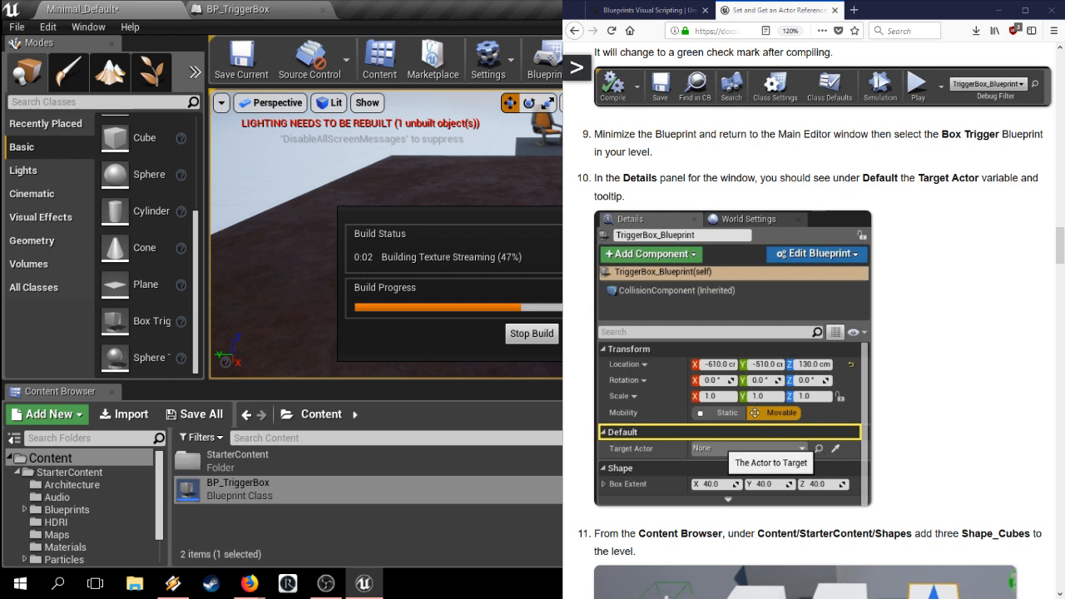
key(super+Left)
key(super+Left)
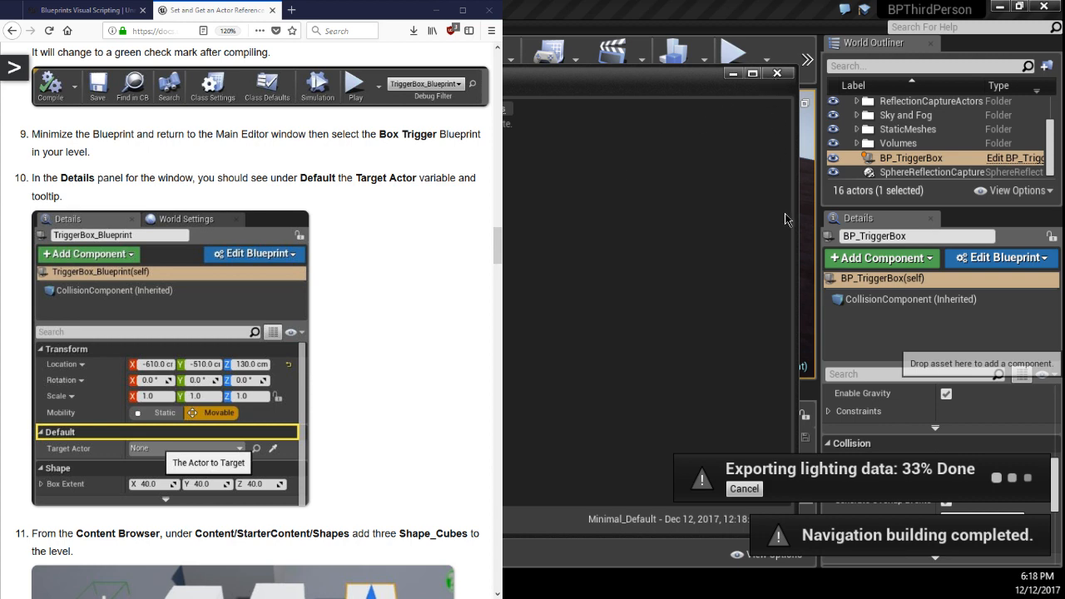
click(775, 74)
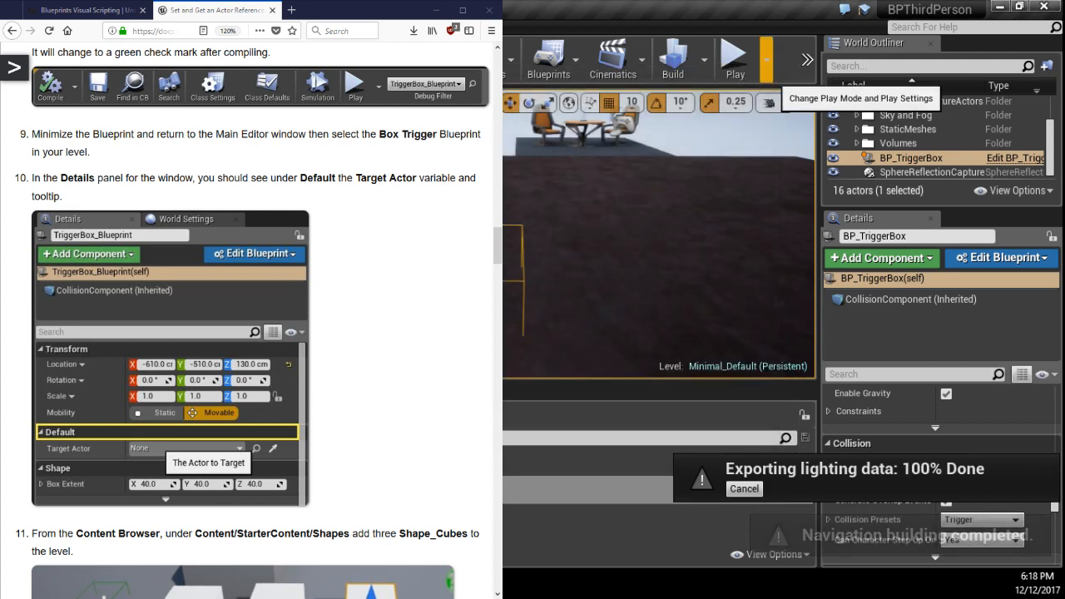
mouse_move(666, 249)
right_down()
mouse_move(582, 237)
mouse_move(644, 241)
mouse_move(741, 216)
mouse_move(649, 238)
right_up()
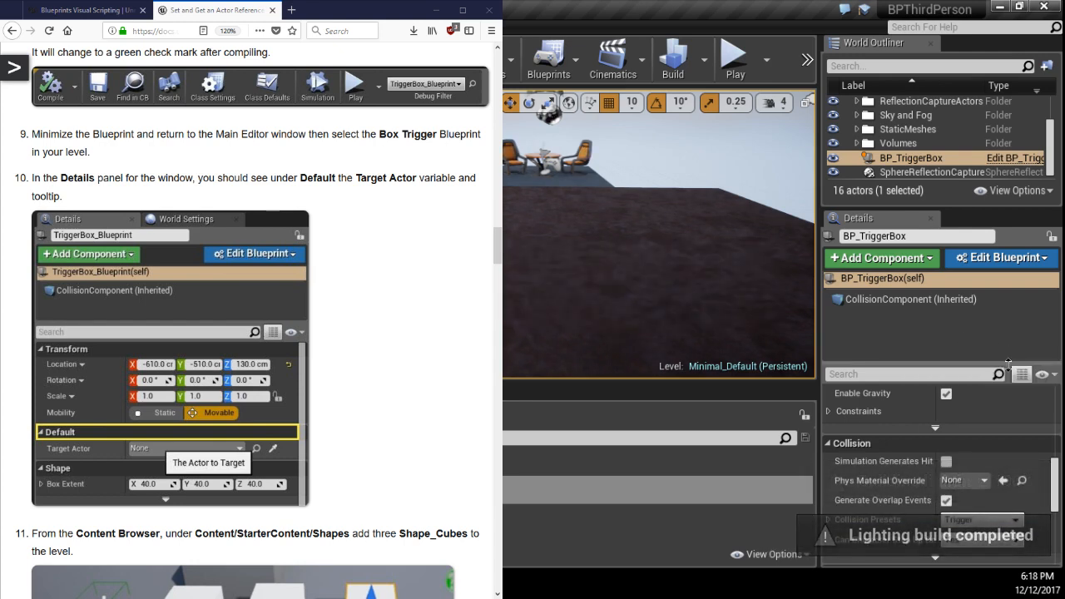
Step: Check the Target Actor variable and its tooltip in BP_TriggerBox's details, and read tutorial step 11
drag(927, 363, 932, 330)
drag(1050, 468, 1050, 388)
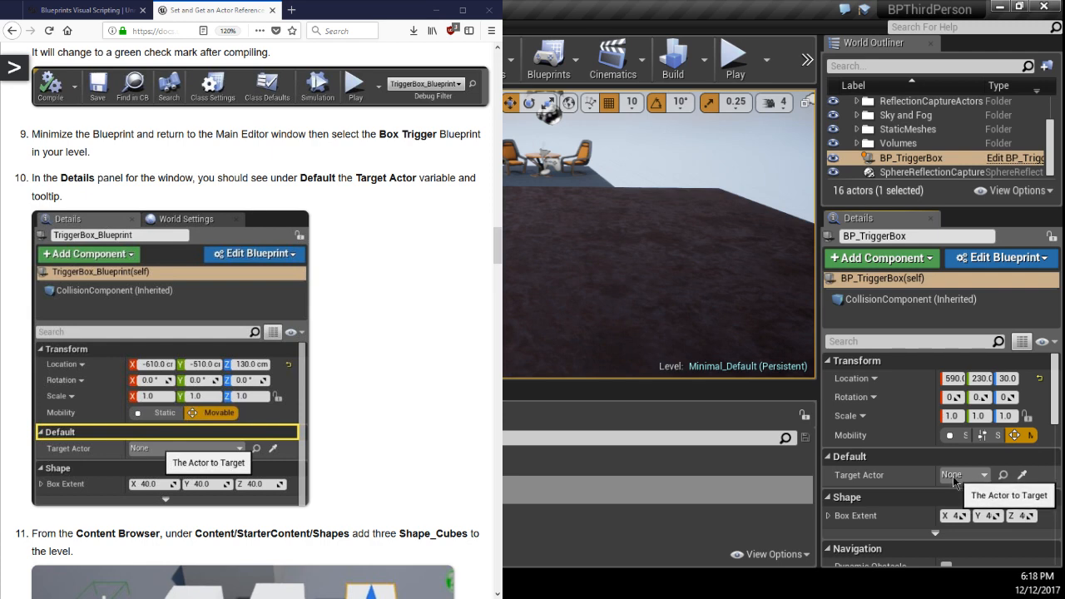
scroll(250, 333, down, 5)
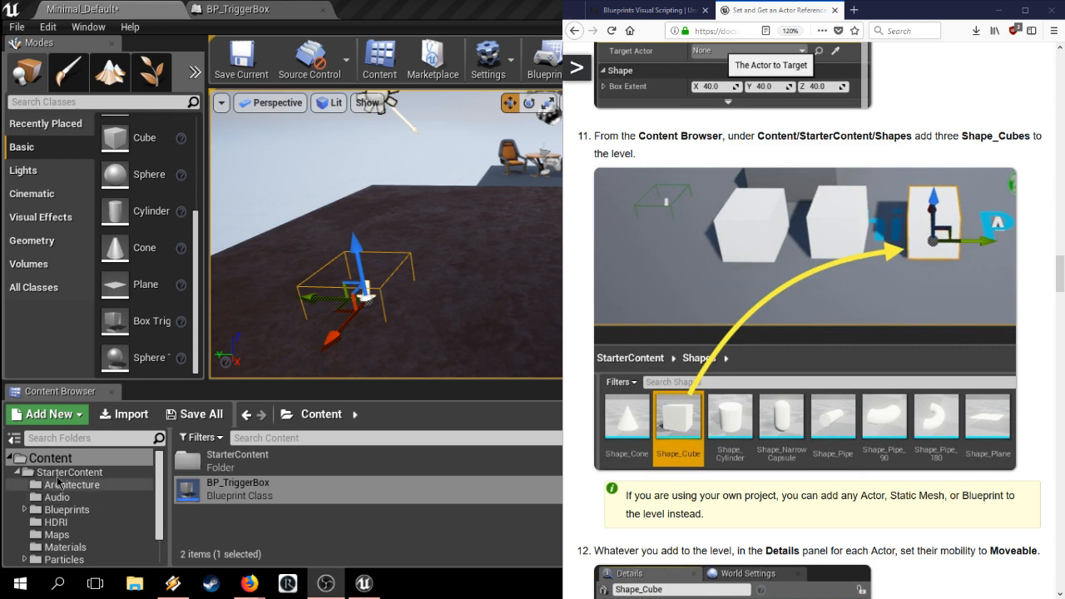
Step: Add three Shape_Cube meshes from StarterContent/Shapes to the level, side by side behind BP_TriggerBox
click(61, 475)
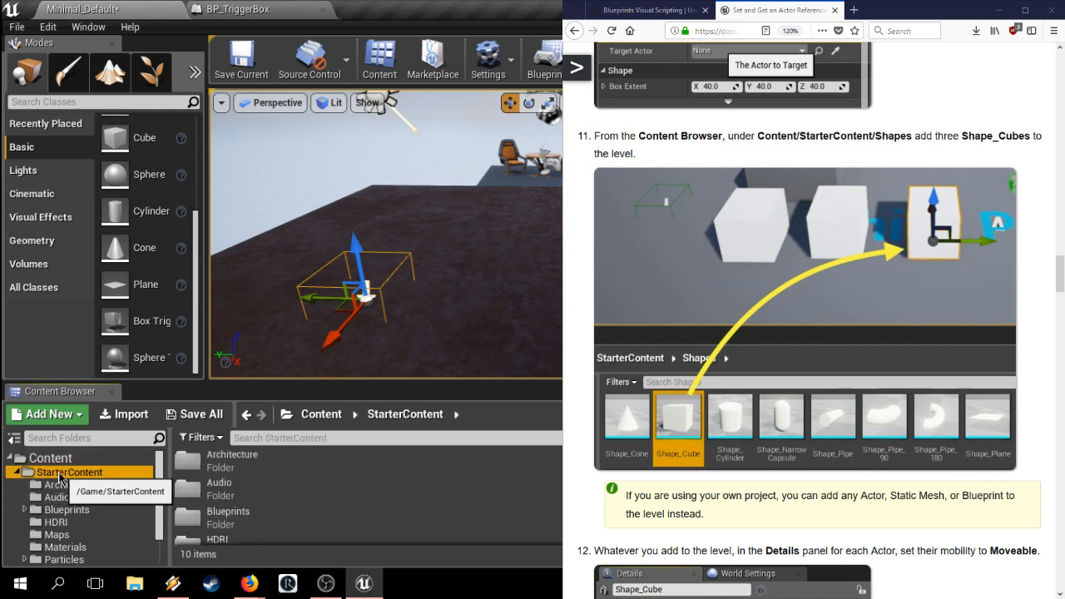
scroll(67, 541, down, 2)
click(68, 545)
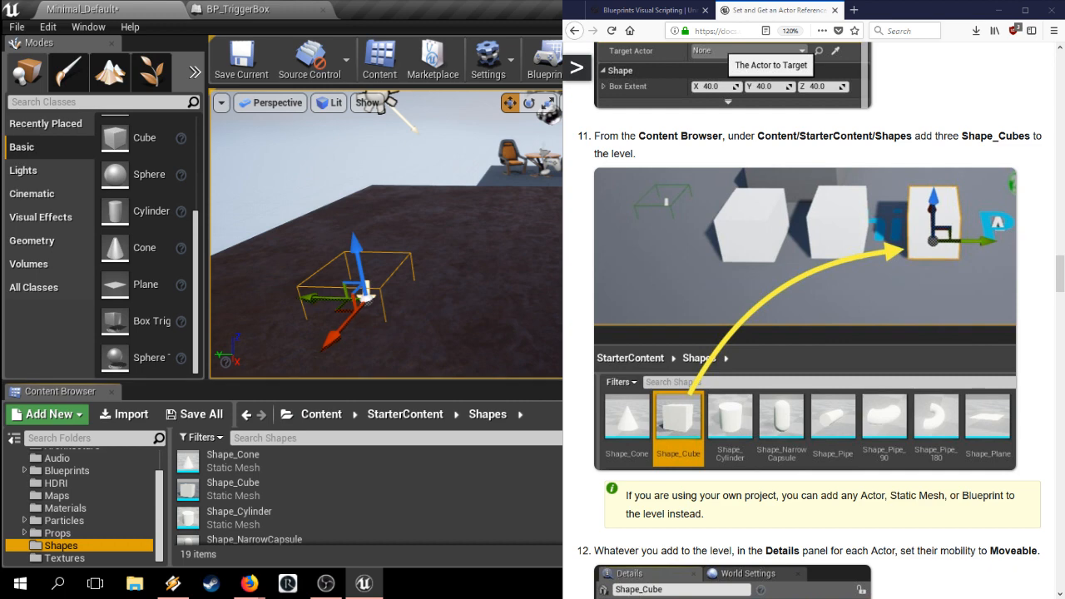
click(782, 185)
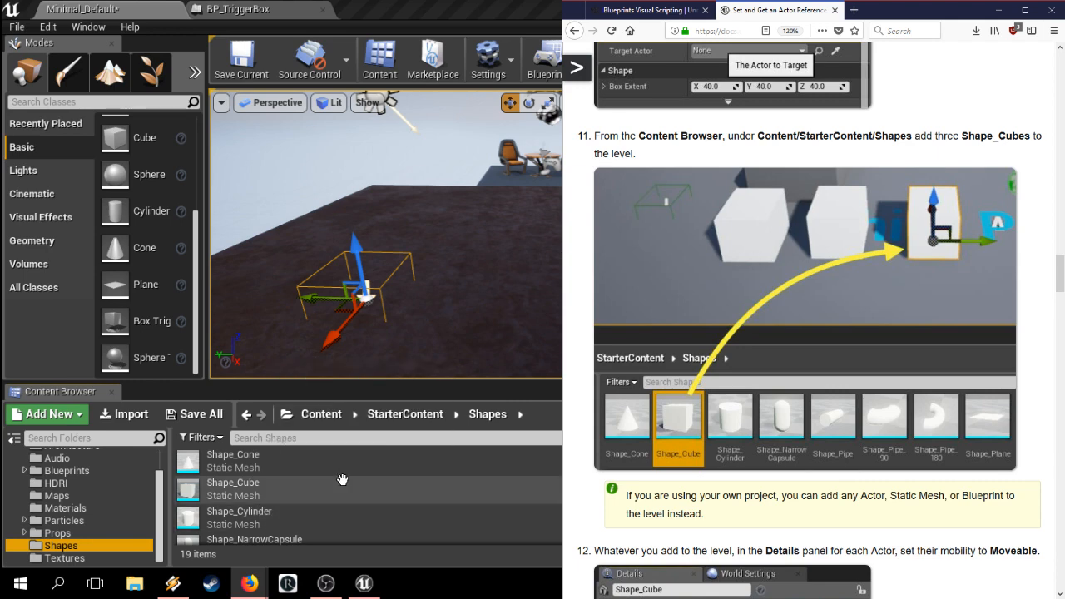
scroll(316, 489, down, 1)
scroll(249, 499, up, 1)
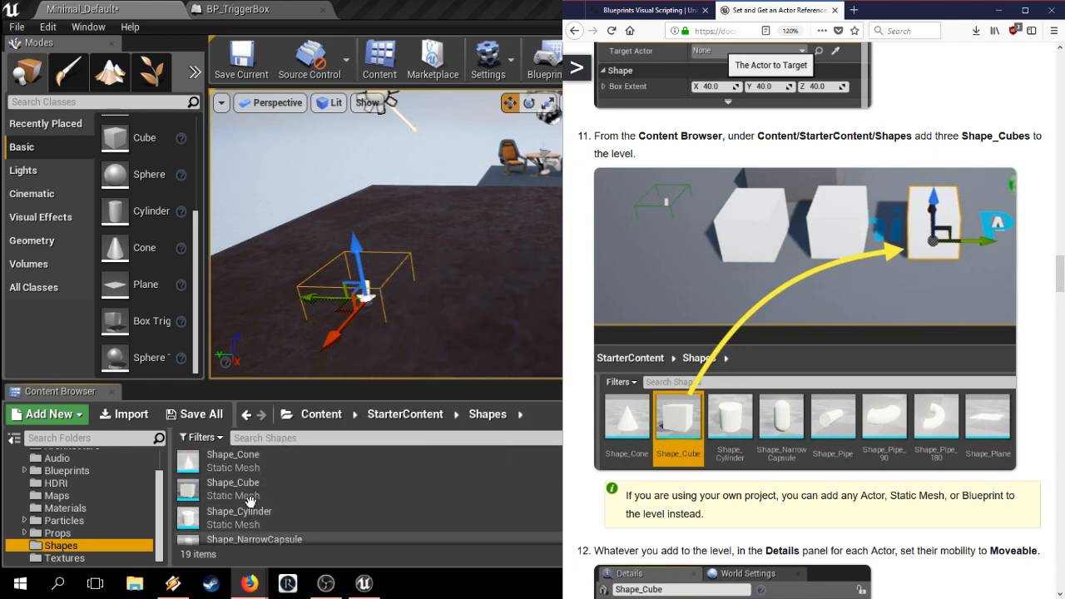
drag(248, 485, 357, 208)
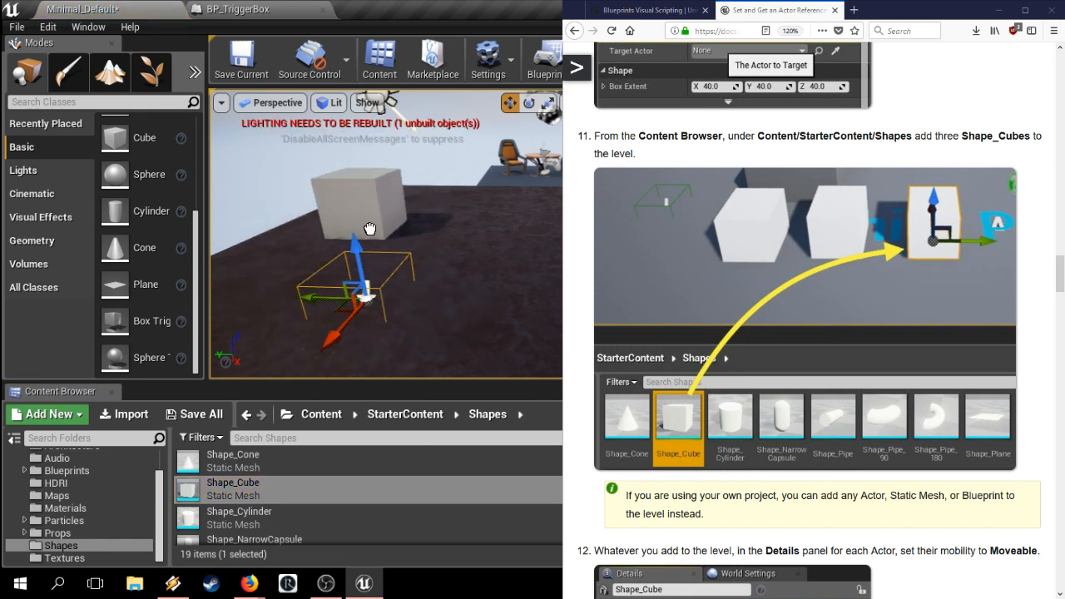
drag(350, 489, 458, 218)
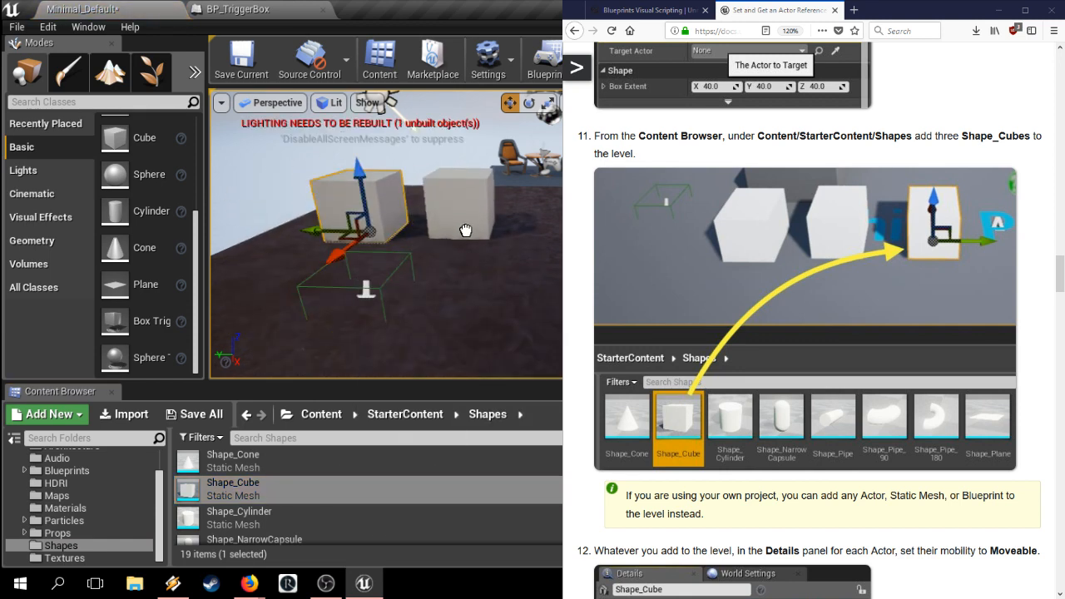
drag(349, 488, 554, 238)
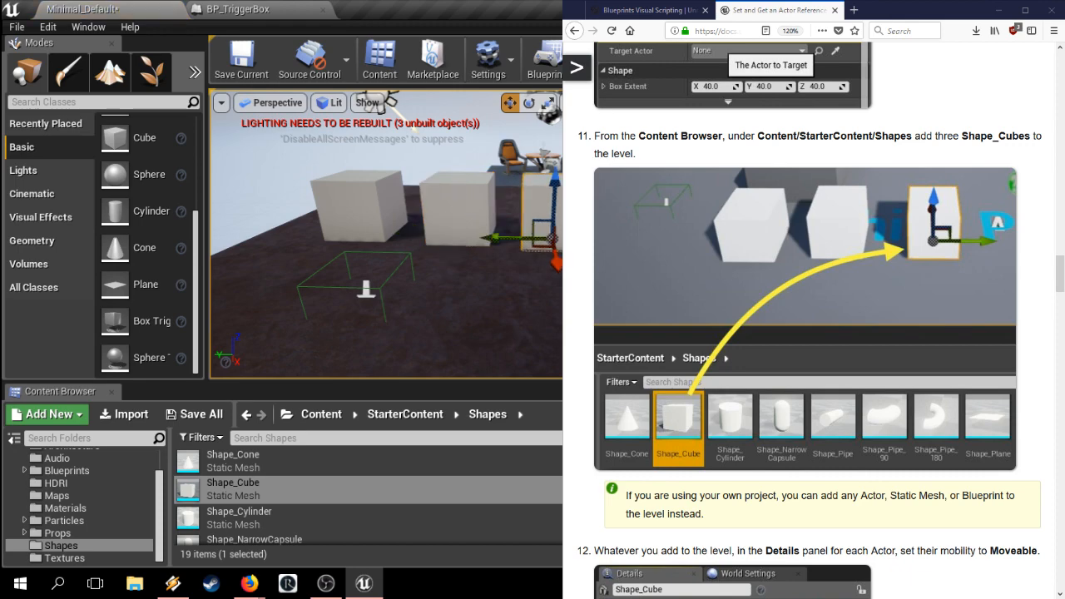
Step: Read tutorial step 12 and set the mobility of Shape_Cube, Shape_Cube2 and Shape_Cube3 to Movable
scroll(588, 364, down, 5)
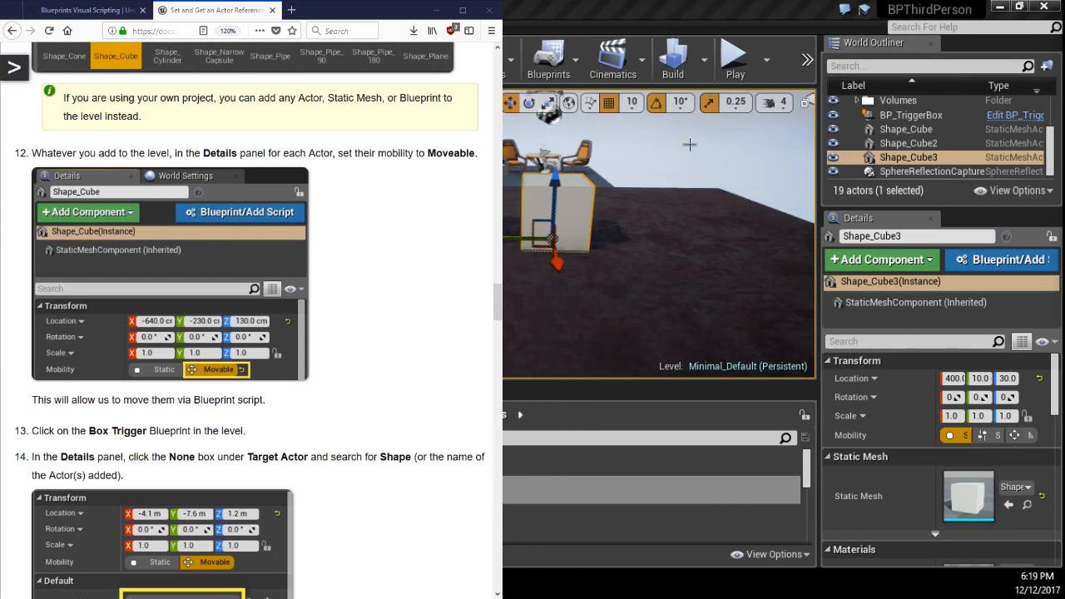
right_drag(690, 144, 516, 218)
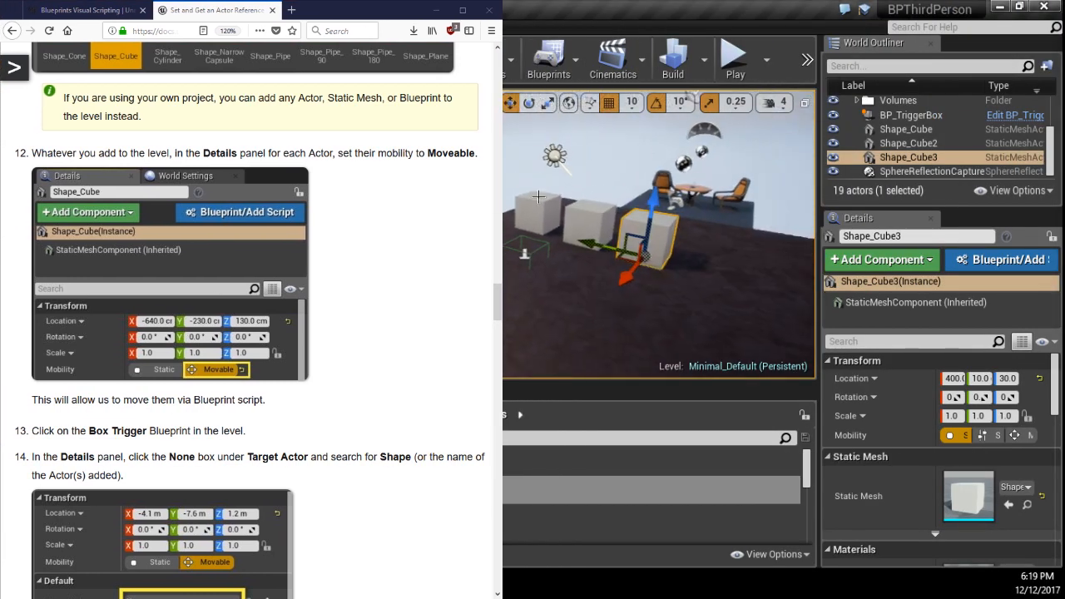
click(527, 208)
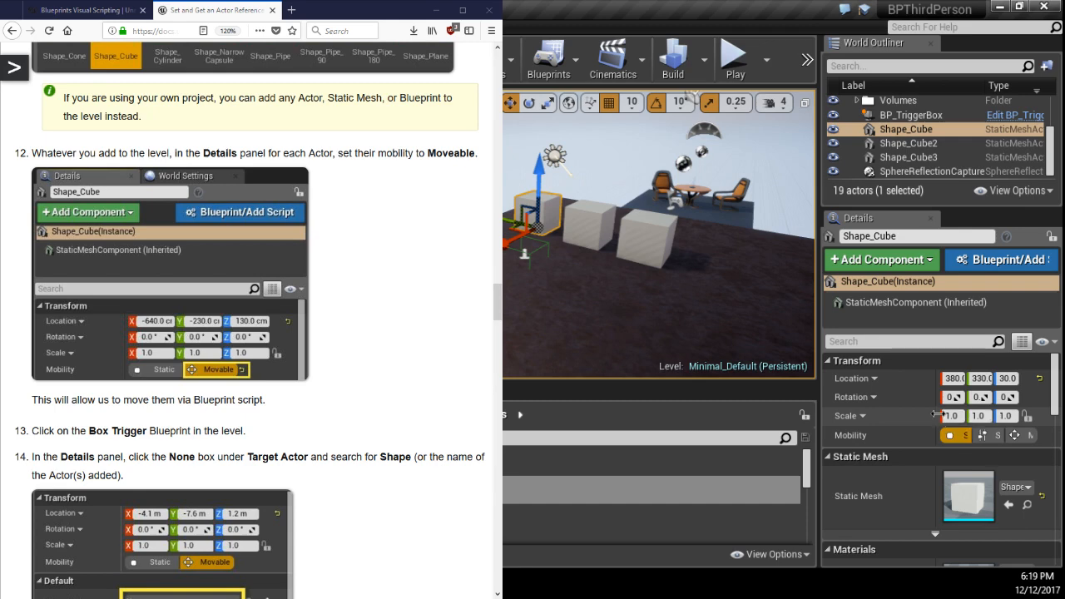
drag(938, 415, 887, 415)
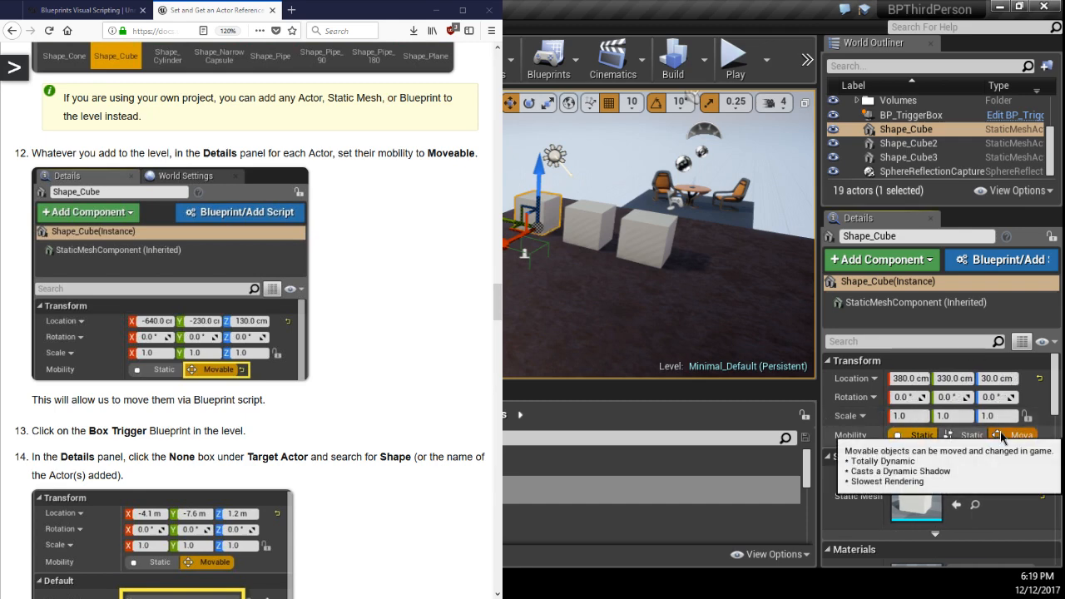
click(591, 223)
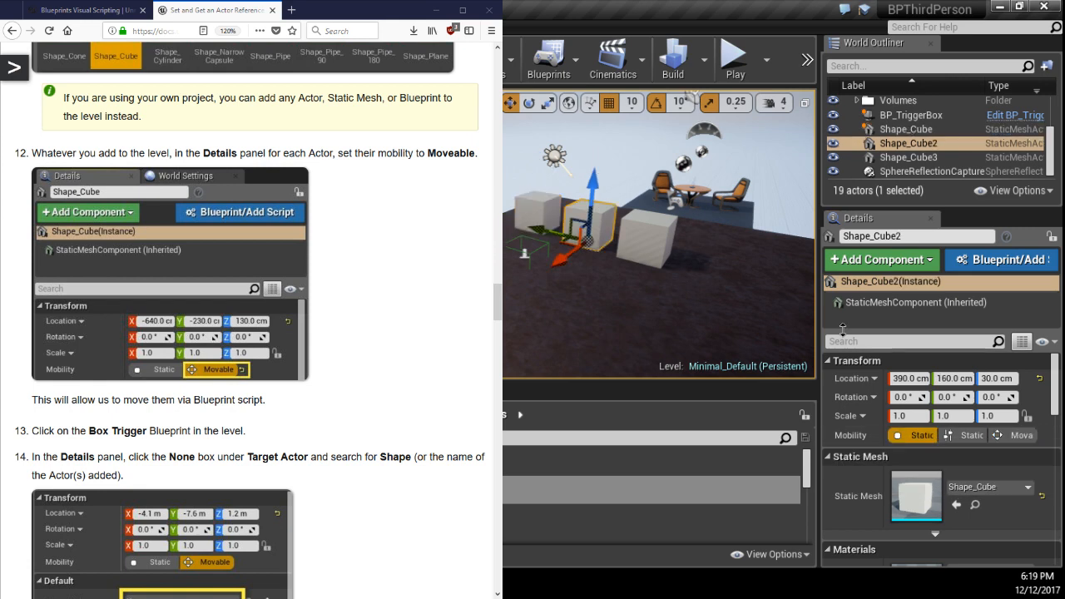
click(645, 254)
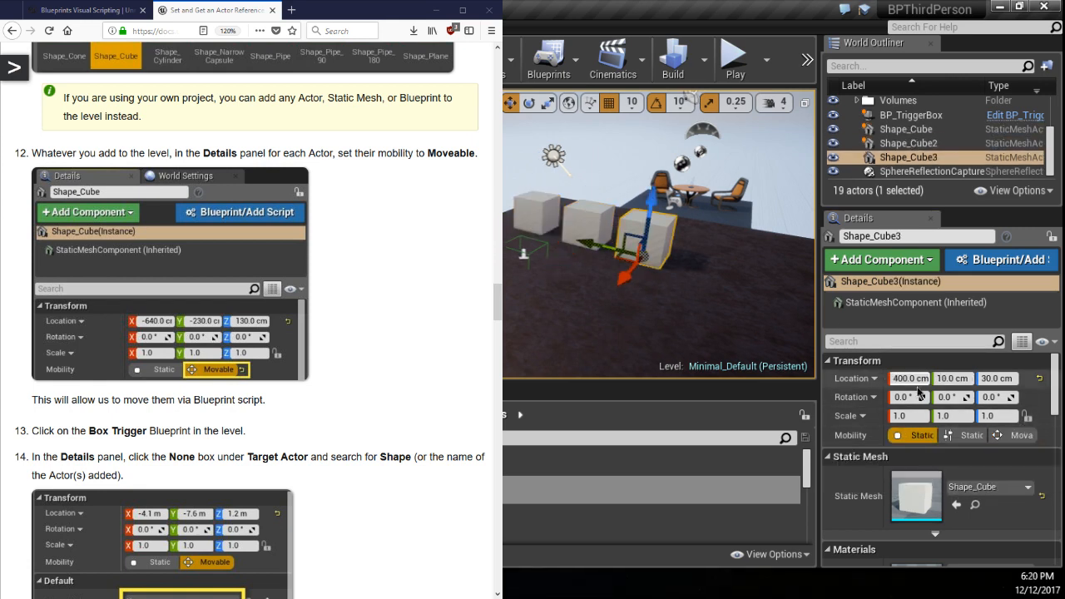
click(1017, 435)
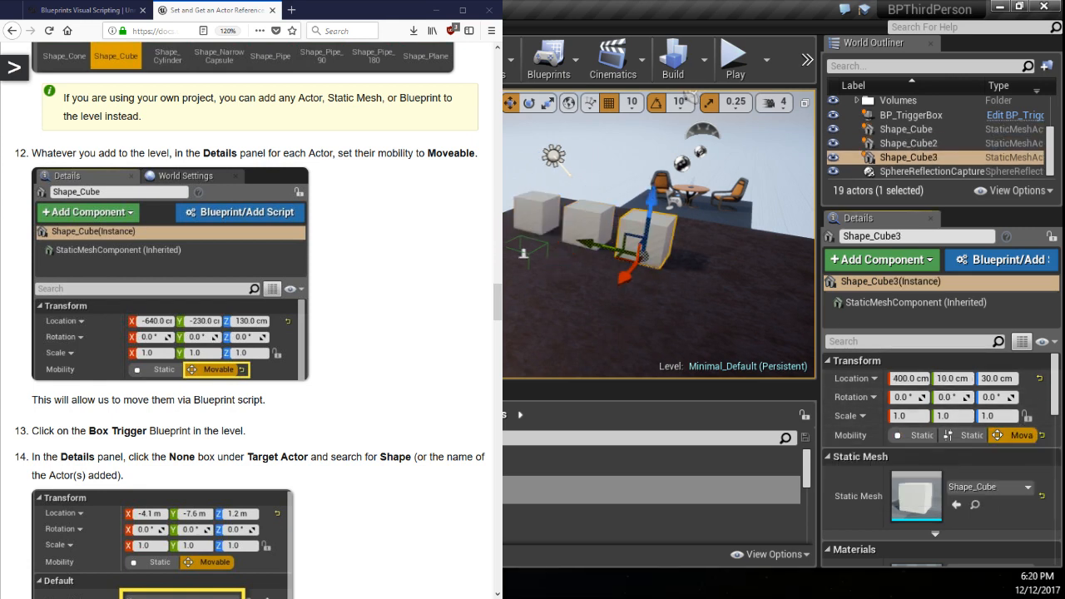
Step: Read tutorial step 13 and select BP_TriggerBox in the level viewport
scroll(250, 333, down, 3)
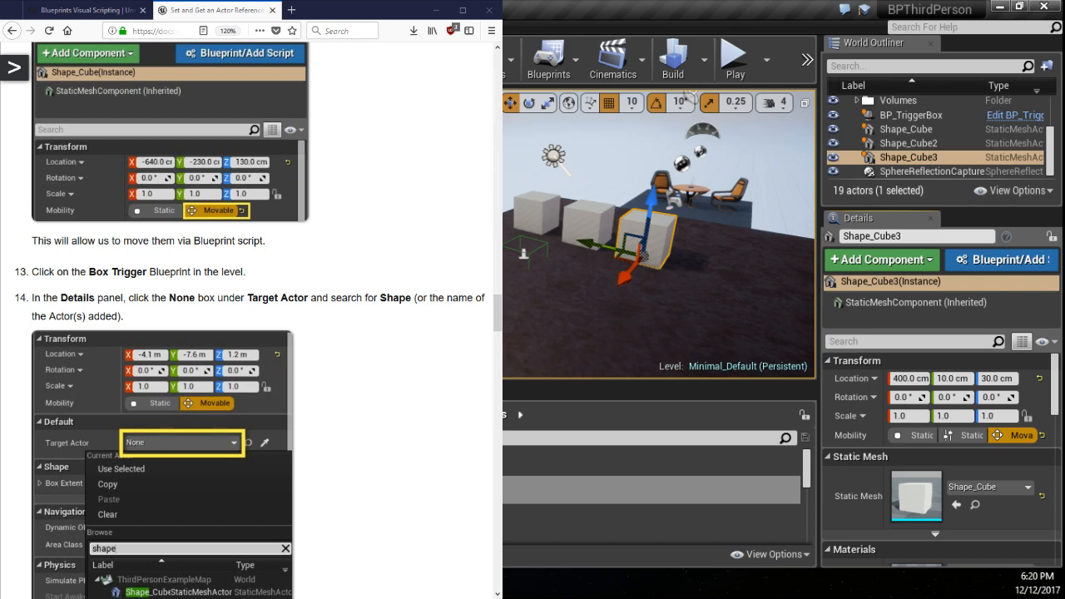
click(523, 253)
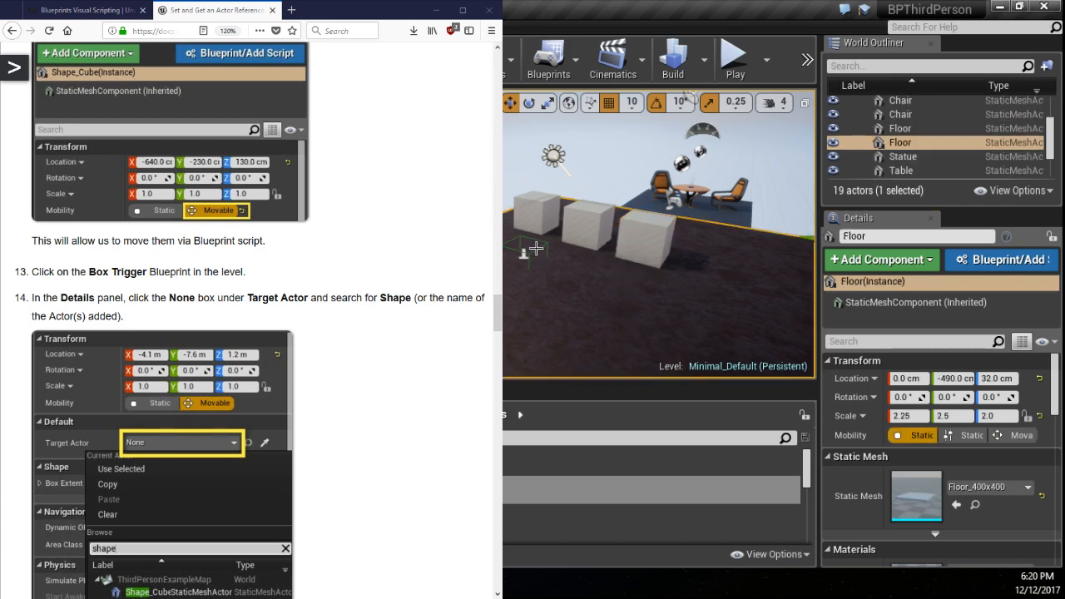
click(522, 253)
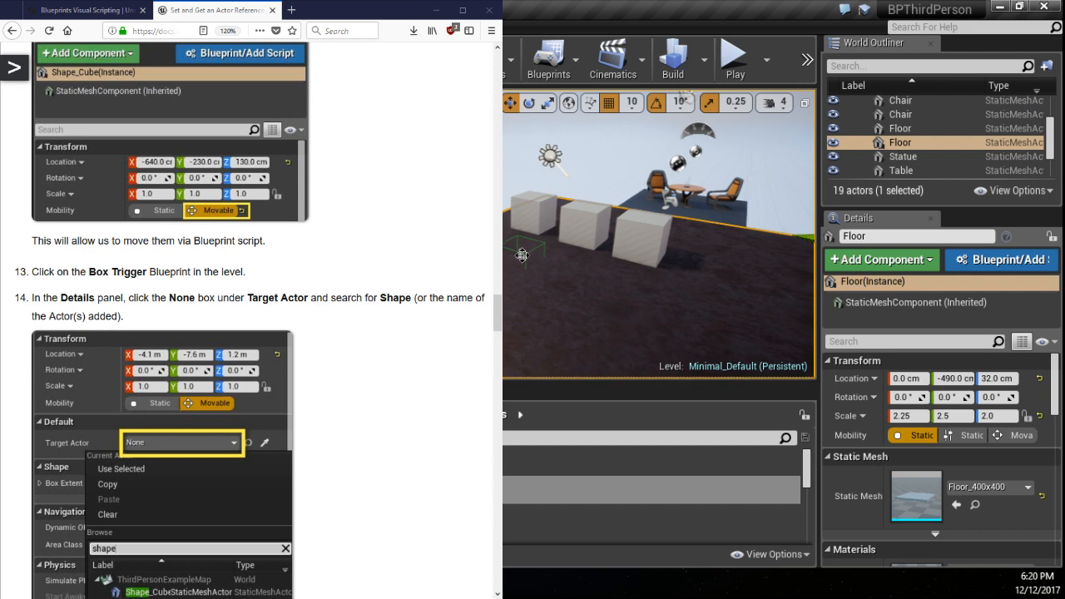
right_drag(625, 265, 545, 271)
key(w)
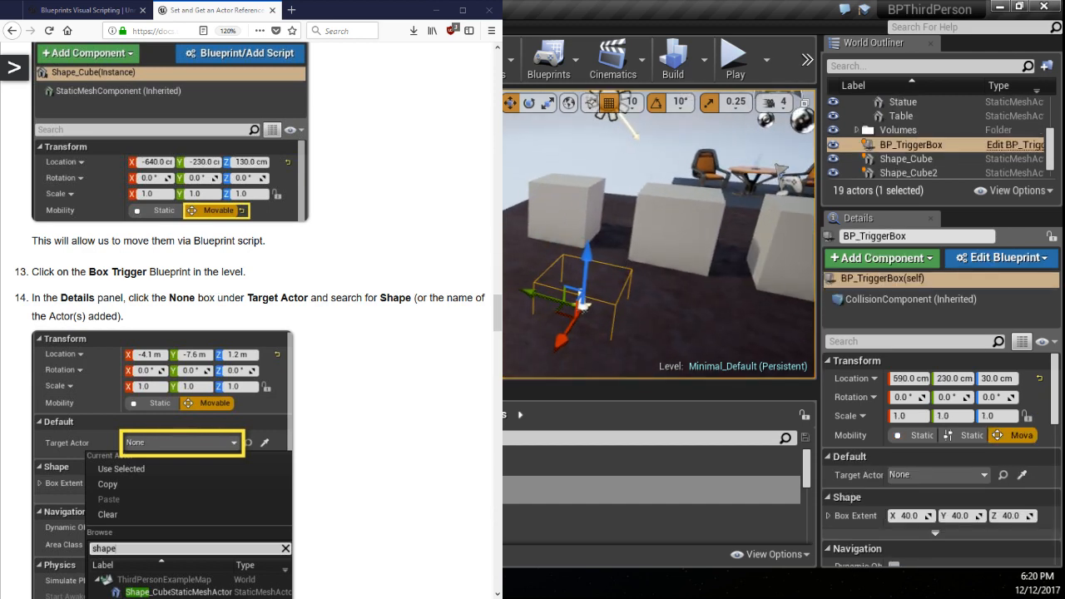
Step: Read tutorial step 14 and set BP_TriggerBox's Target Actor to Shape_Cube2 from the level's actor list
scroll(38, 313, down, 2)
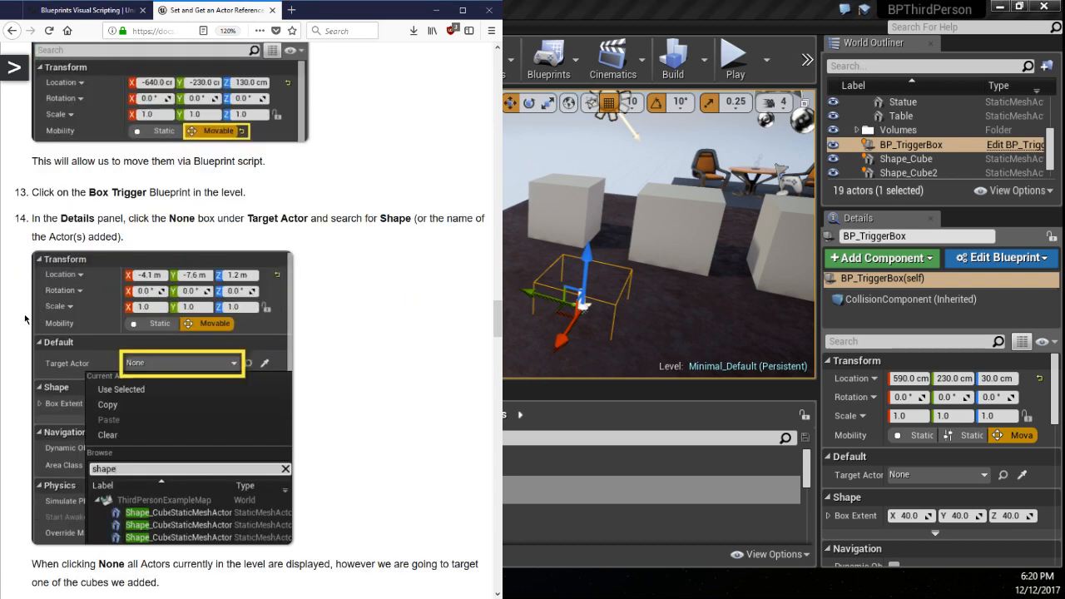
scroll(25, 321, down, 2)
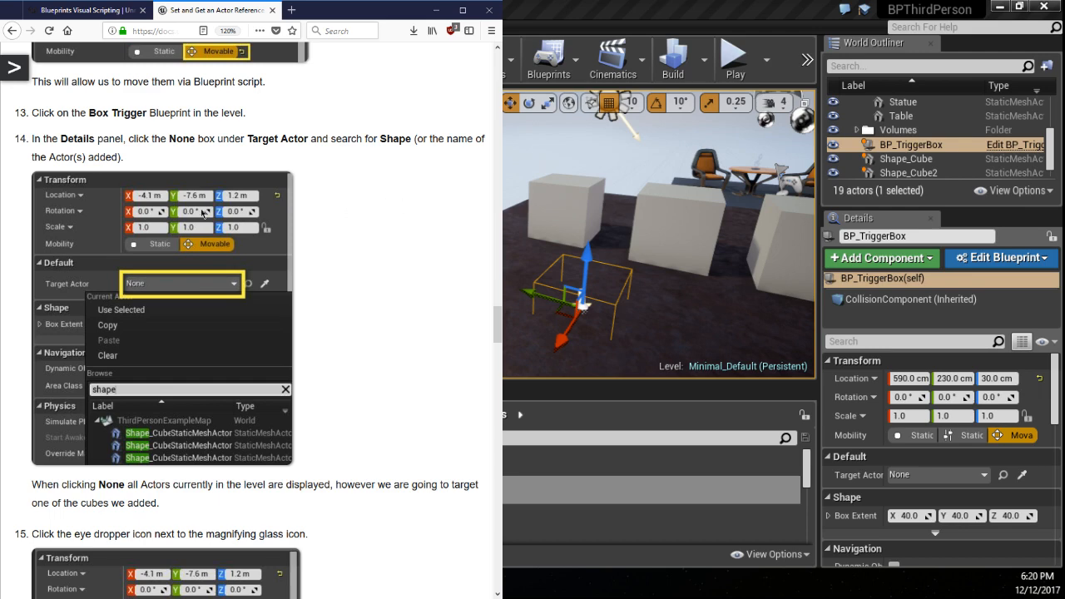
click(956, 476)
scroll(887, 395, down, 3)
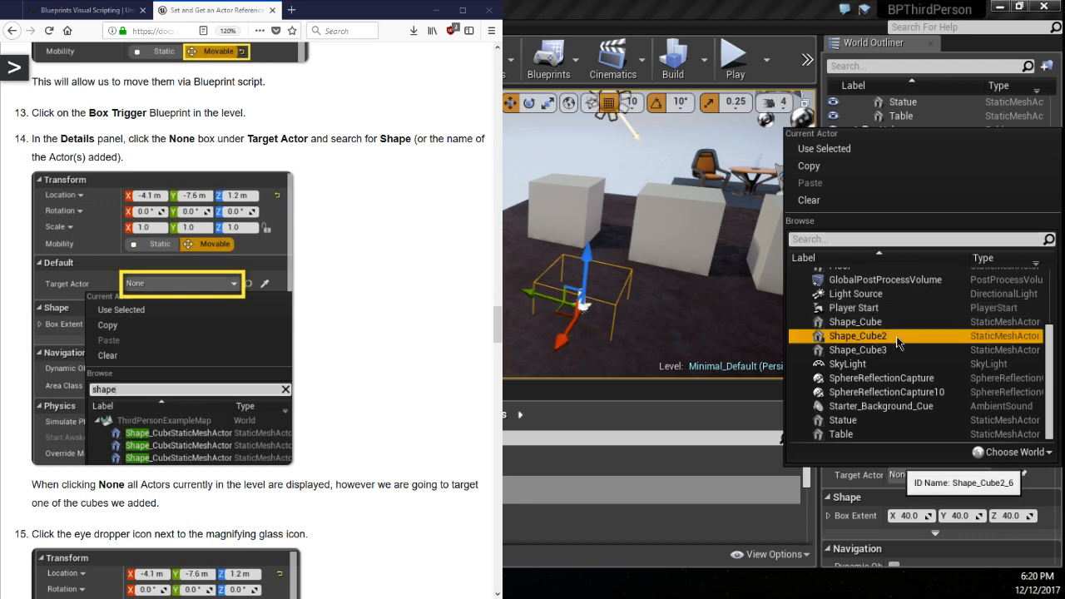
click(897, 337)
Step: Read tutorial step 15 and pick Shape_Cube3 from the scene as BP_TriggerBox's Target Actor
scroll(249, 317, down, 5)
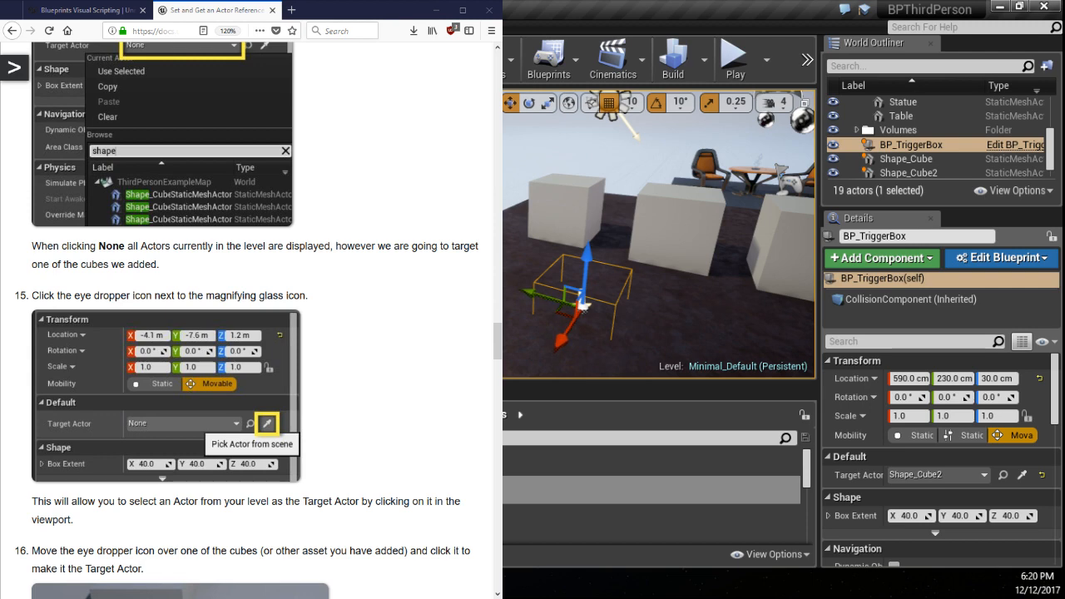
click(1024, 474)
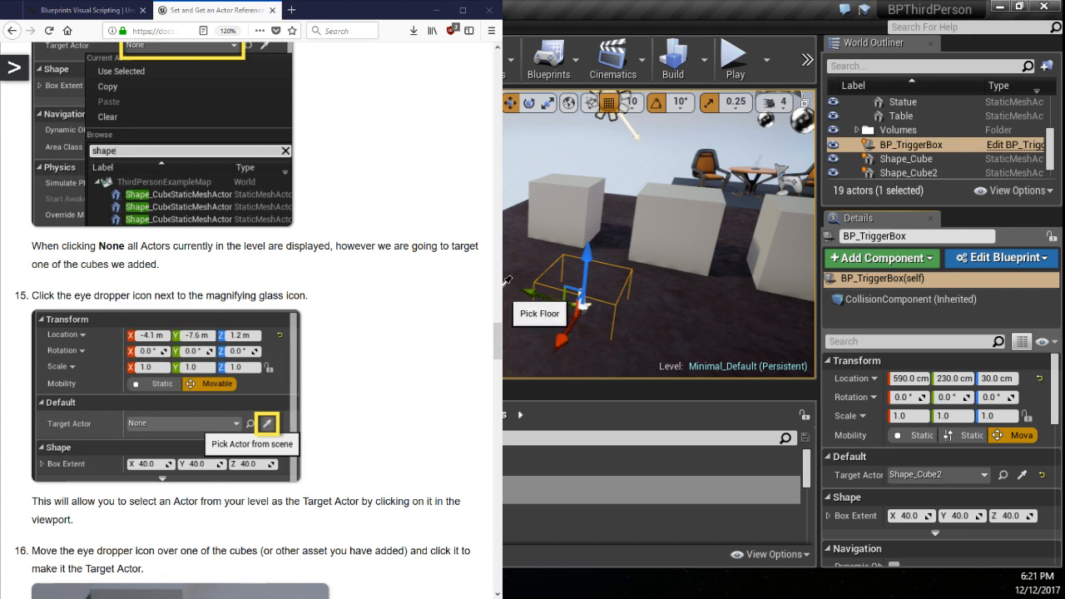
click(797, 213)
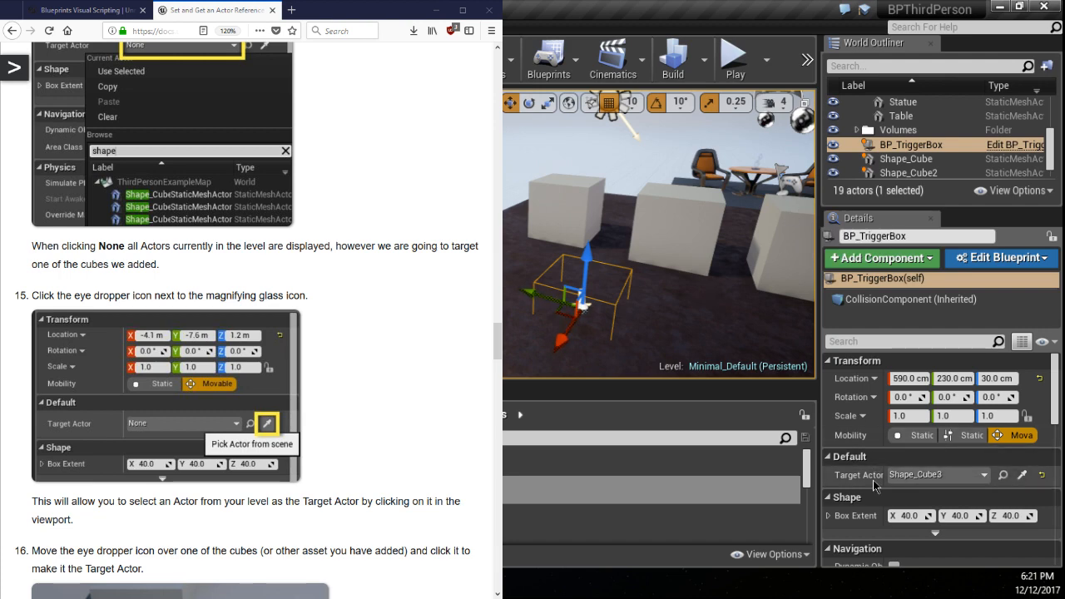
Step: Read tutorial steps 16 to 19, switch to the BP_TriggerBox Blueprint and enable Show Inherited Variables
scroll(249, 332, down, 4)
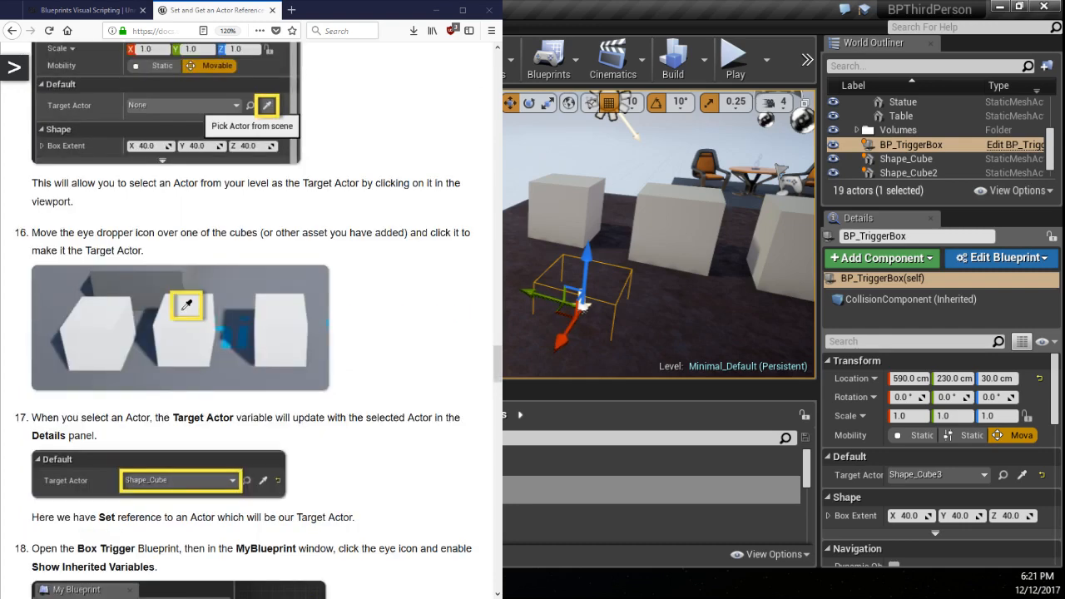
scroll(249, 333, down, 3)
scroll(249, 333, up, 2)
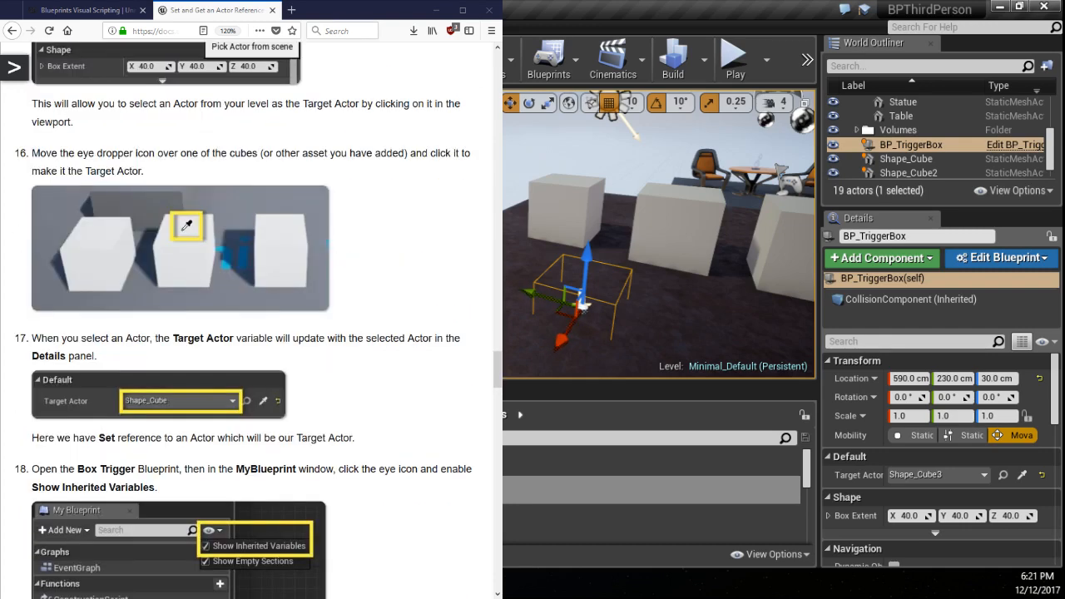
scroll(250, 333, down, 1)
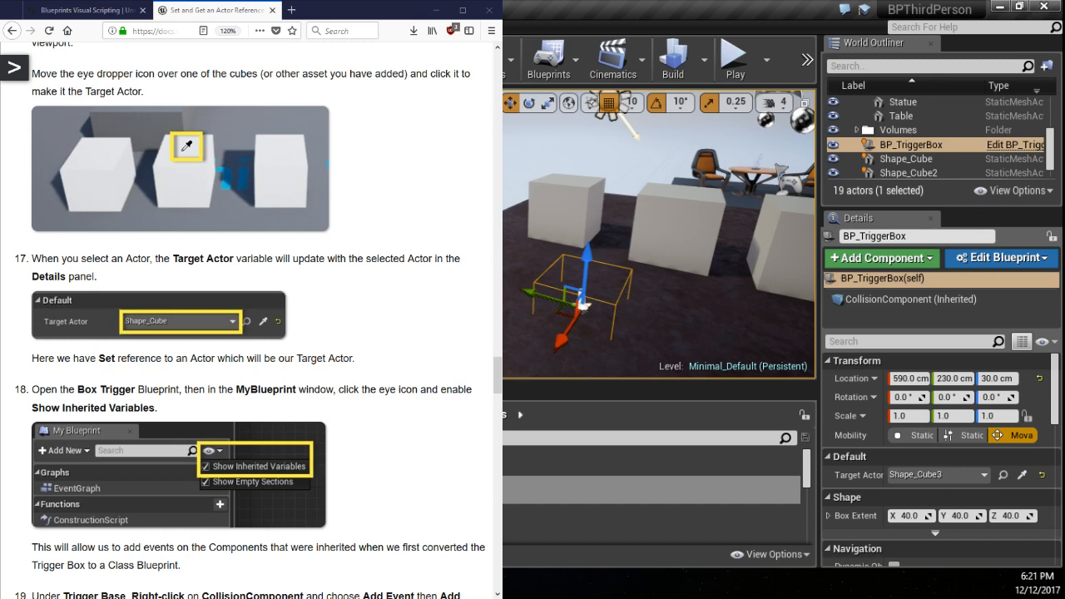
scroll(249, 316, down, 5)
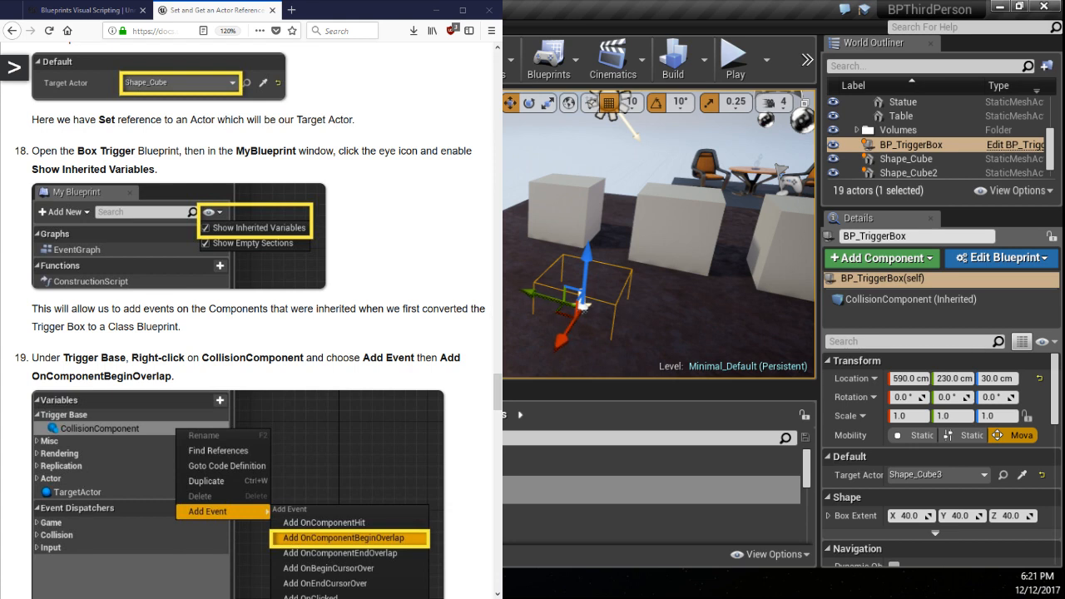
key(alt+Tab)
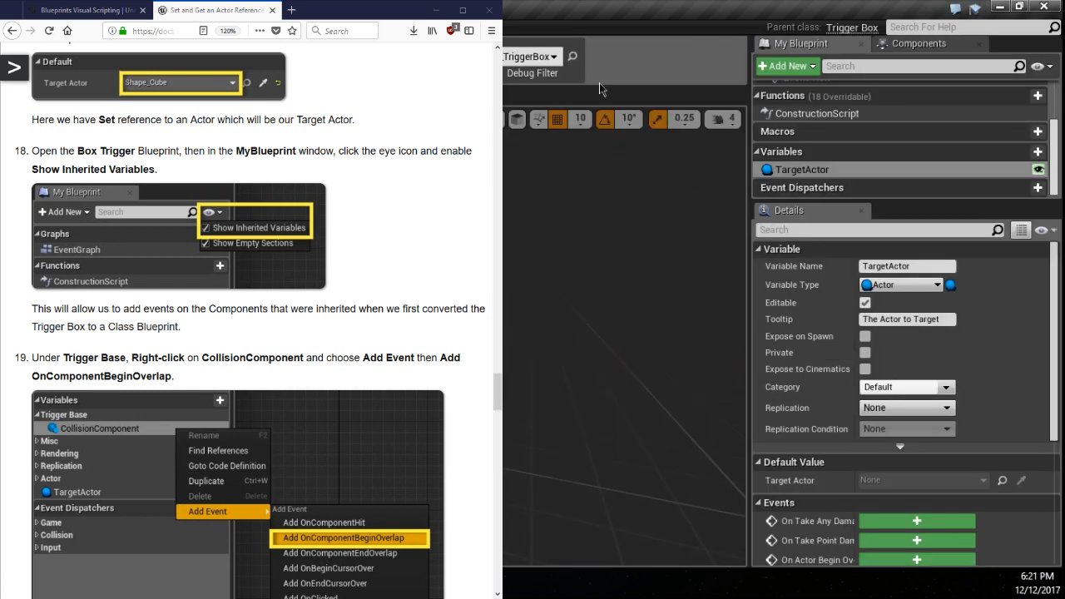
click(1047, 67)
click(924, 84)
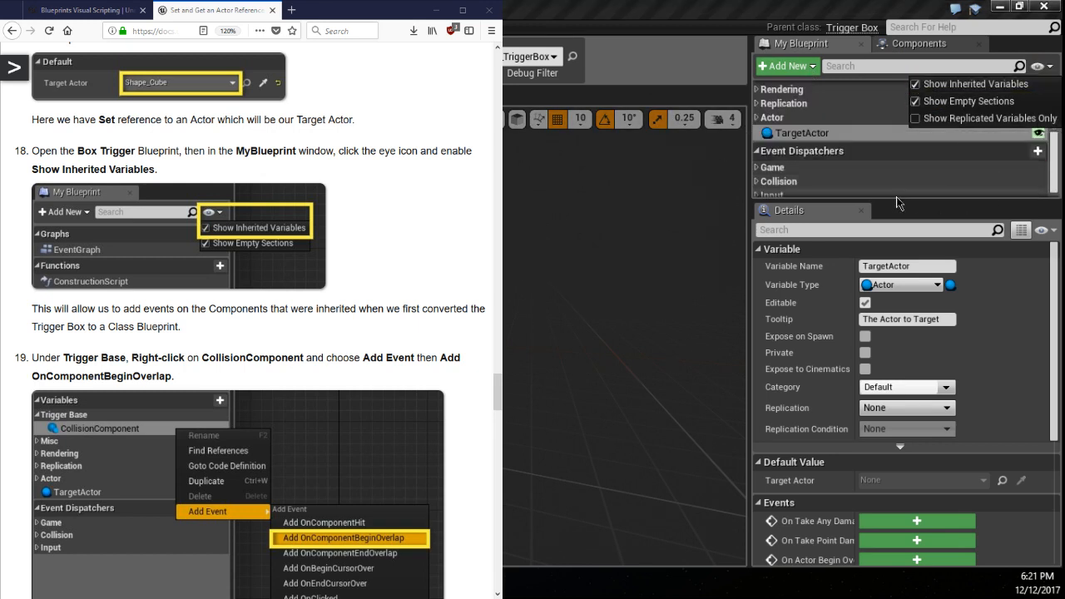
click(1043, 67)
Step: Enlarge the My Blueprint panel and check its inherited variable categories and visibility options
drag(935, 202, 949, 258)
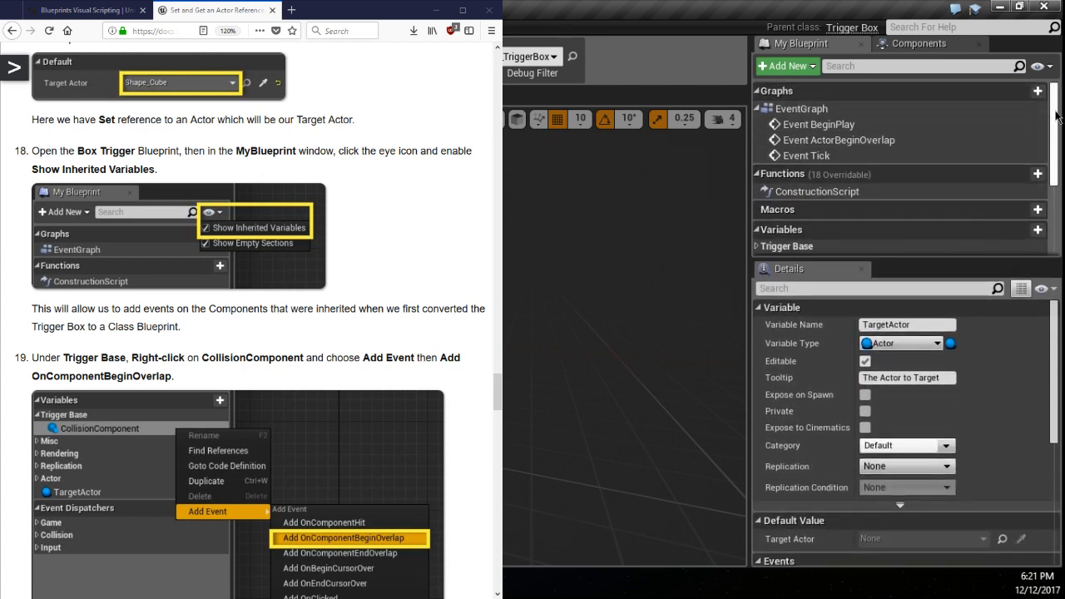
scroll(1036, 174, down, 5)
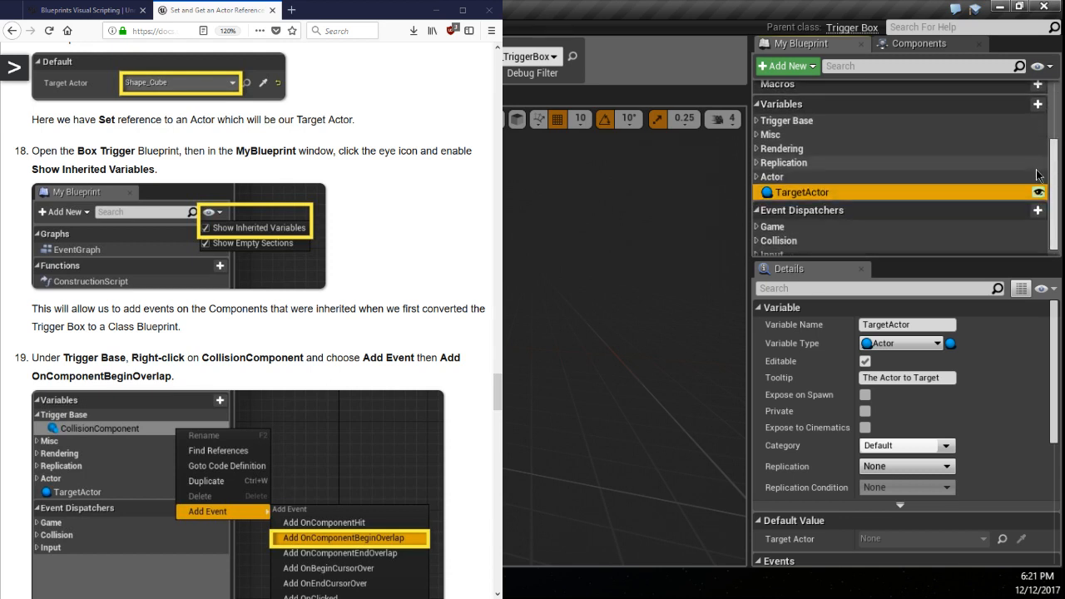
click(1044, 66)
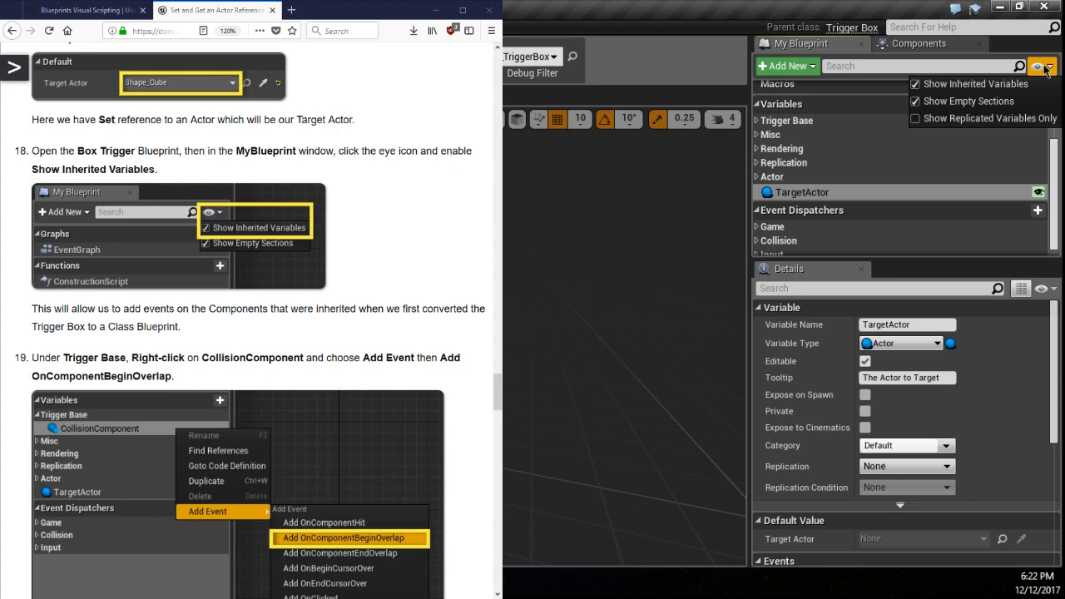
click(1046, 70)
Step: Read tutorial step 19 and add an OnComponentBeginOverlap event for the inherited CollisionComponent under Trigger Base
scroll(250, 317, down, 2)
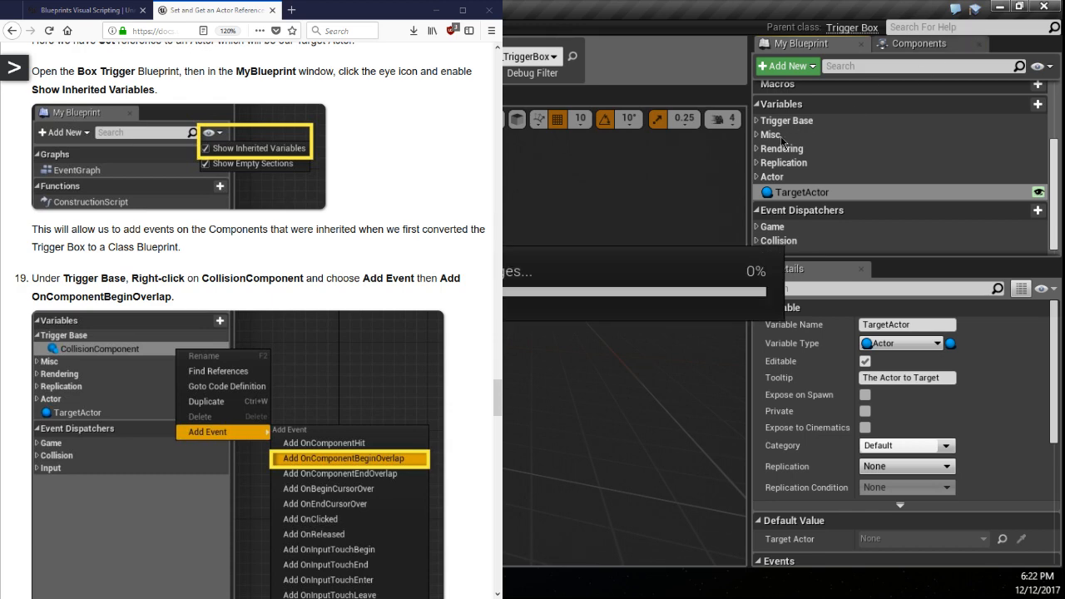
click(758, 121)
click(798, 137)
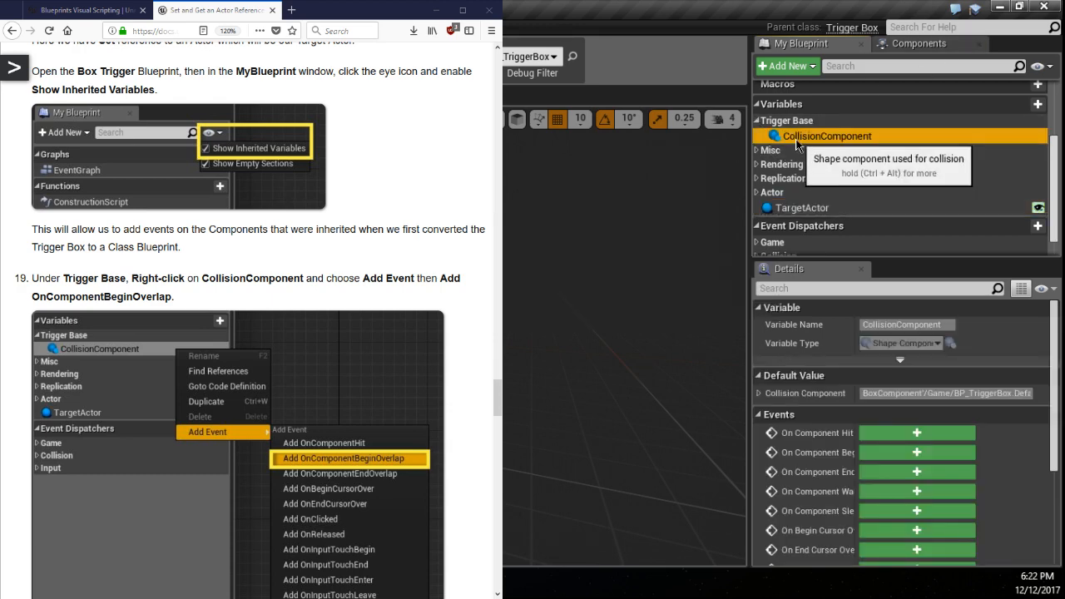
right_click(805, 131)
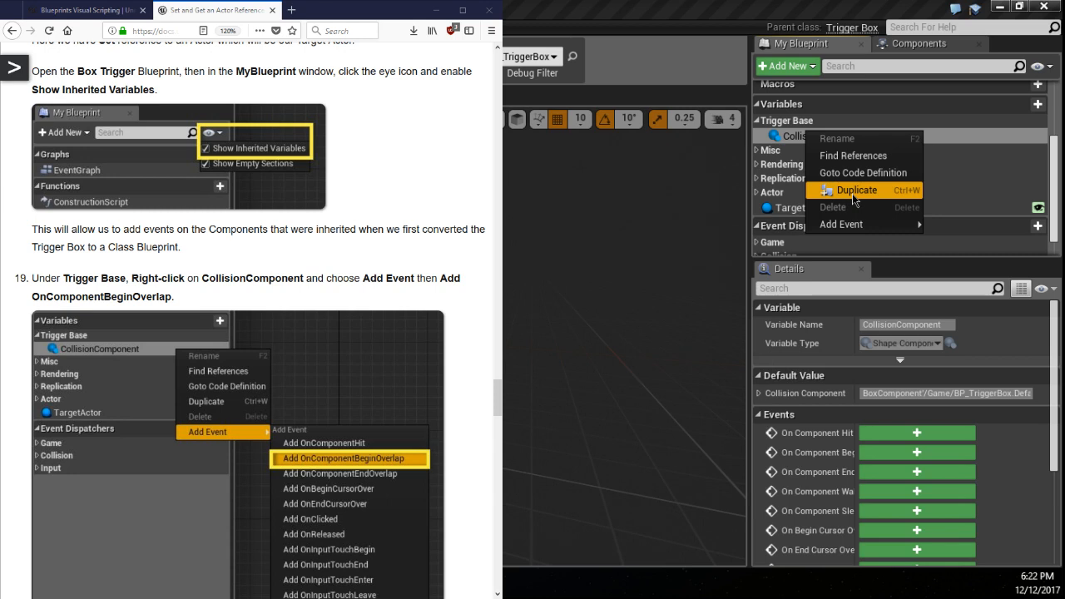
mouse_move(853, 227)
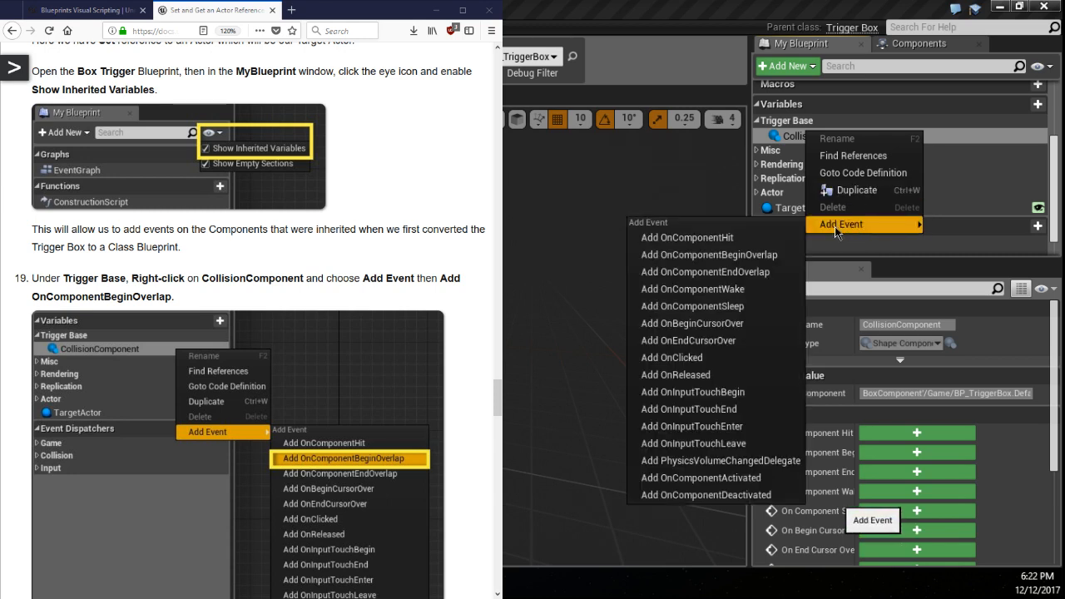
click(738, 257)
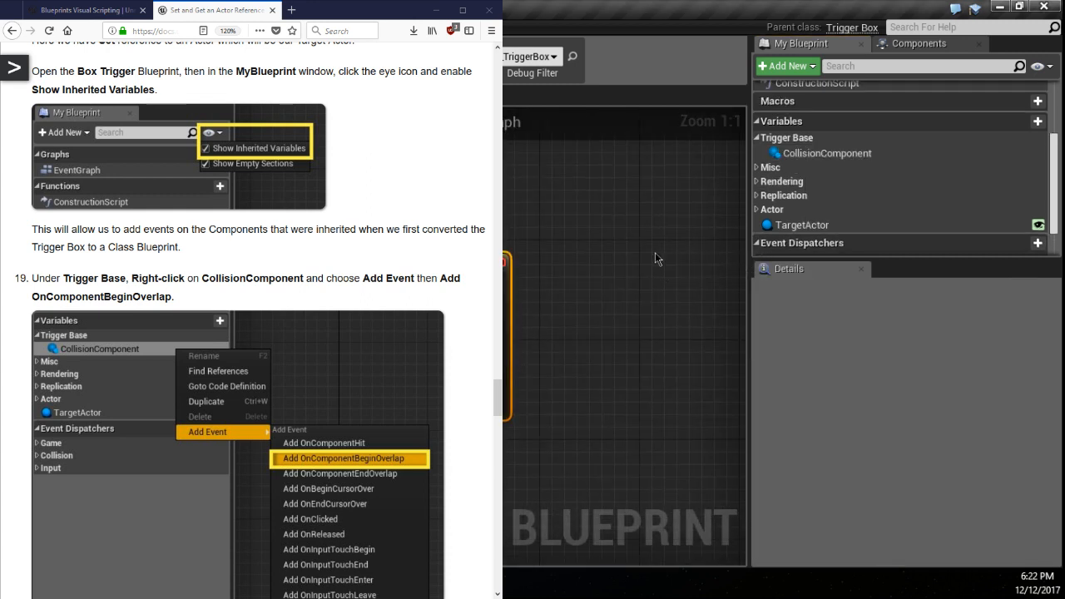
Step: Read tutorial step 20 and place a Get node for the TargetActor variable in the event graph
right_drag(637, 233, 578, 350)
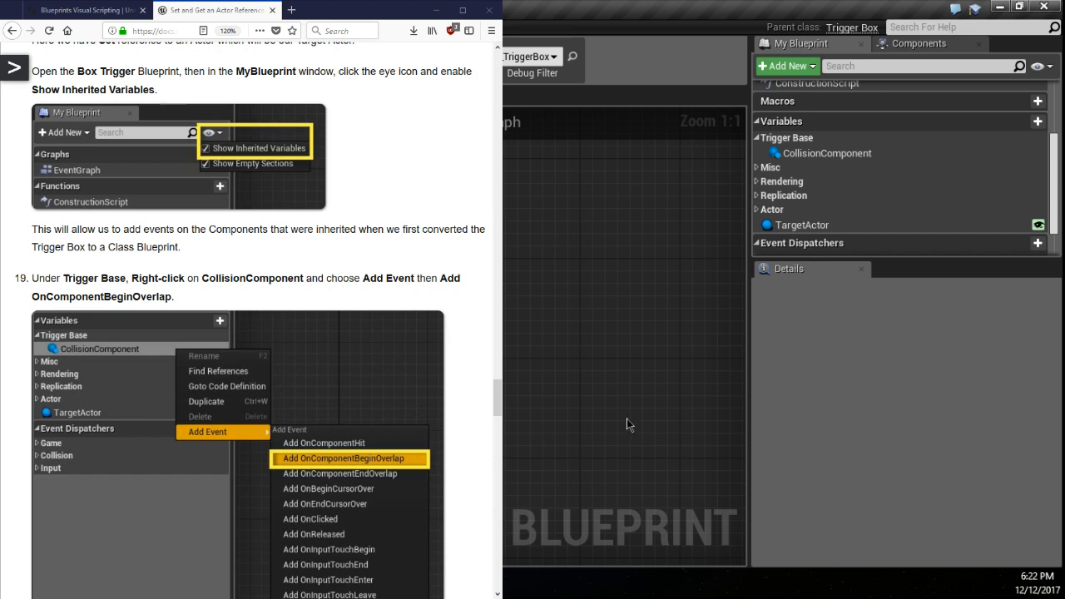
scroll(249, 320, down, 4)
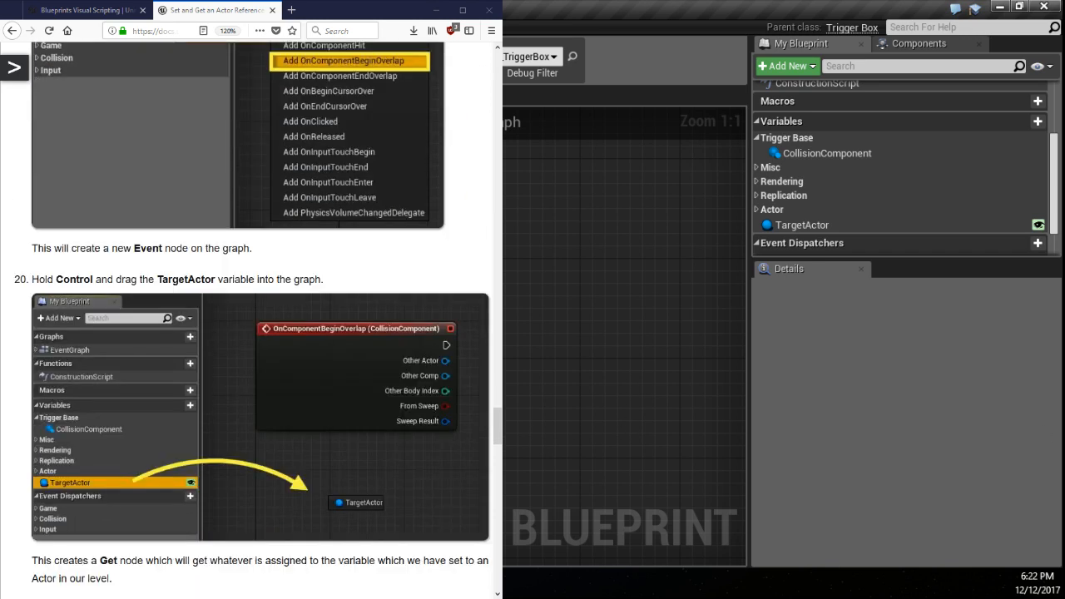
scroll(250, 321, down, 3)
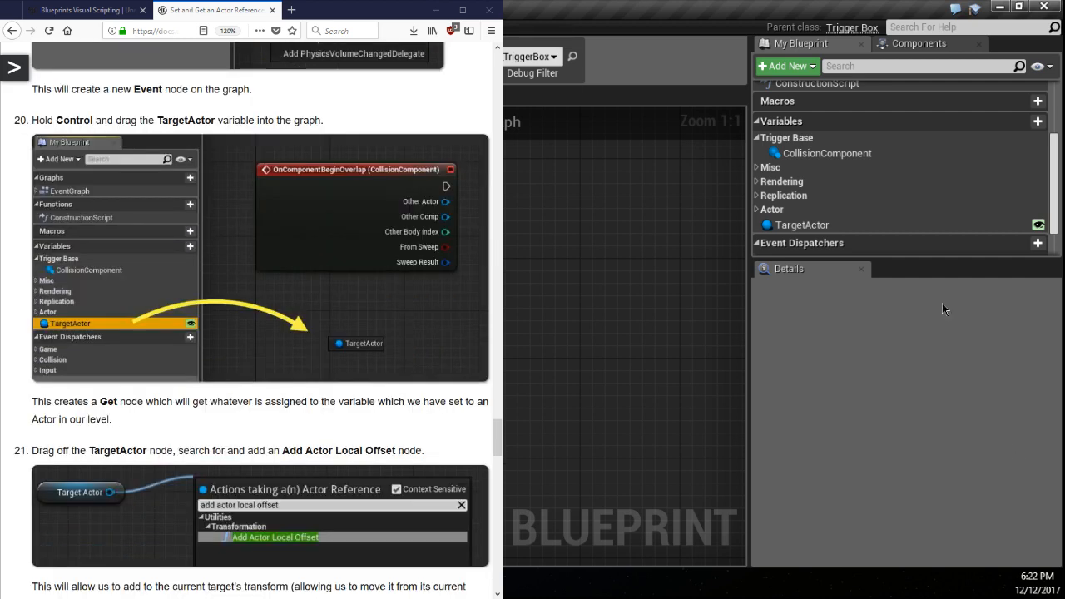
ctrl+drag(802, 224, 519, 370)
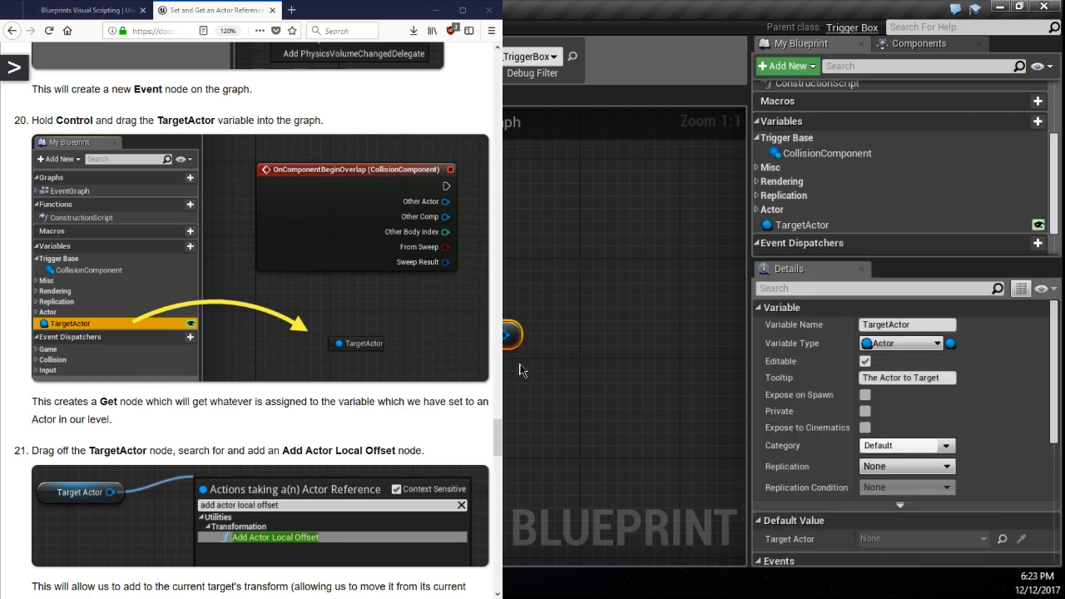
Step: Read tutorial step 21 and add an AddActorLocalOffset node from the Target Actor node's output, searching for "actor local"
scroll(261, 316, down, 3)
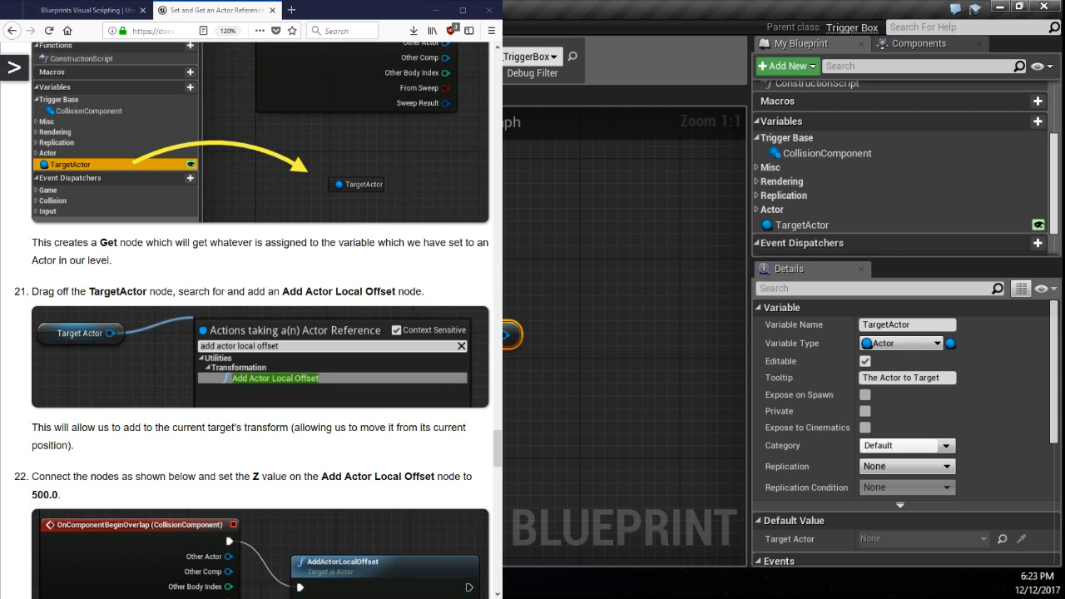
drag(491, 334, 474, 559)
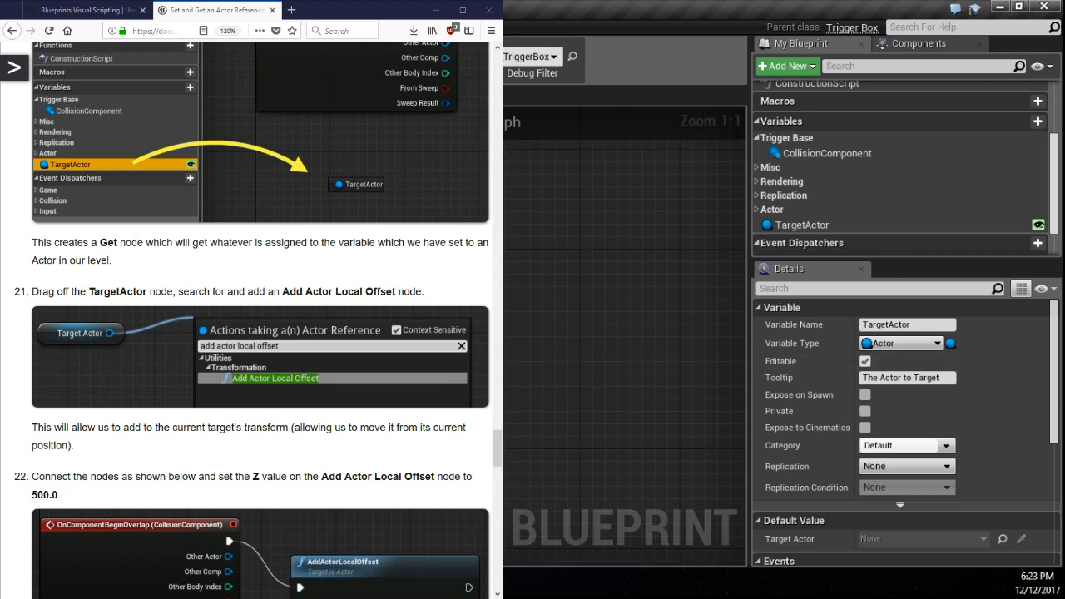
right_drag(474, 559, 474, 589)
right_drag(545, 215, 657, 418)
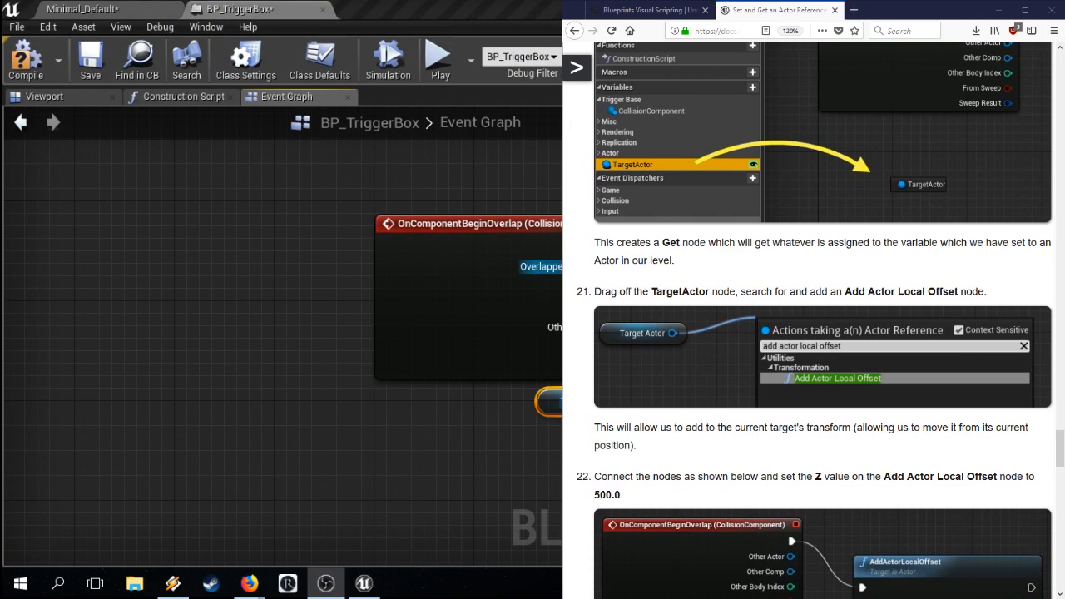
right_drag(503, 263, 380, 247)
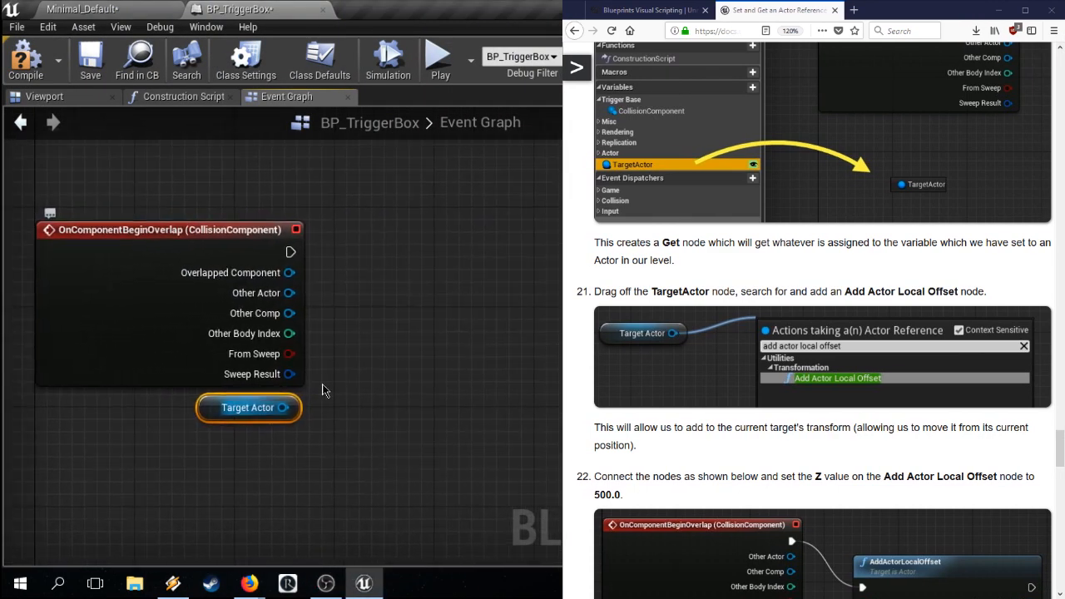
drag(283, 408, 344, 405)
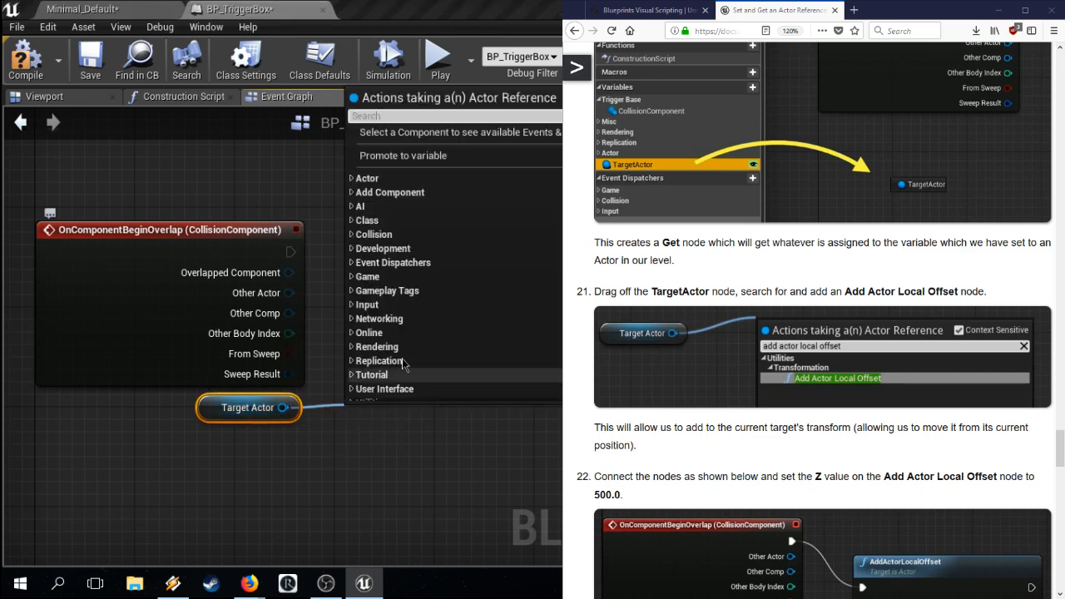
text(a)
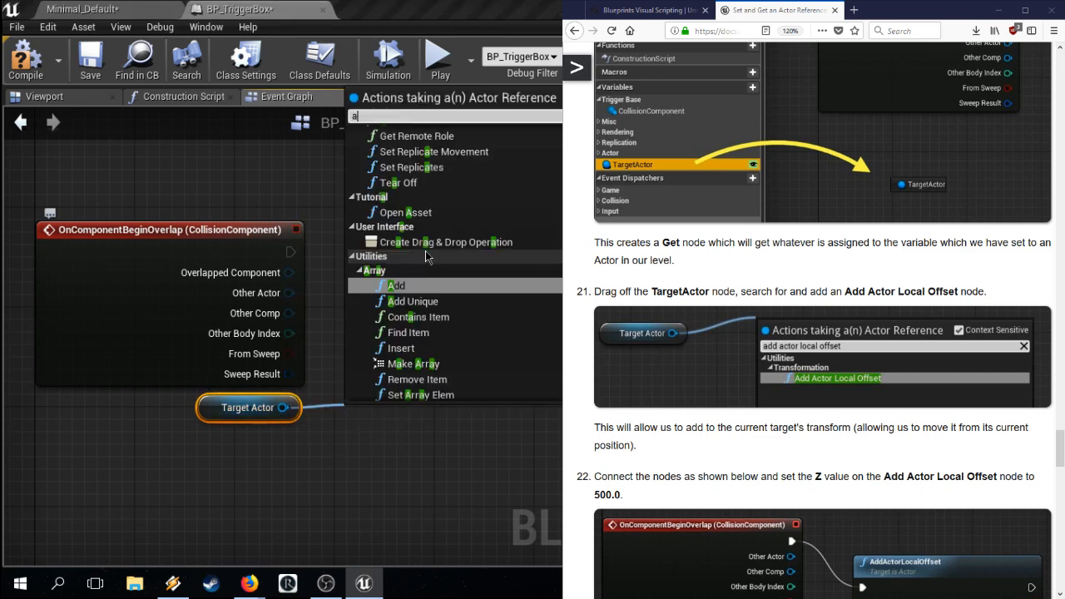
text(ctor local)
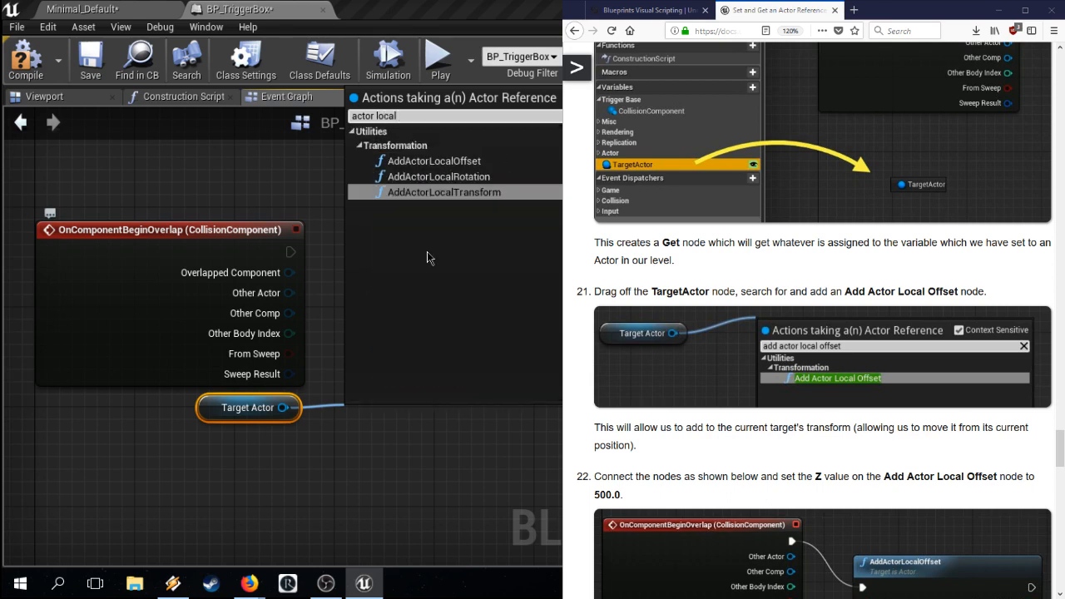
key(Up)
key(Up)
key(Return)
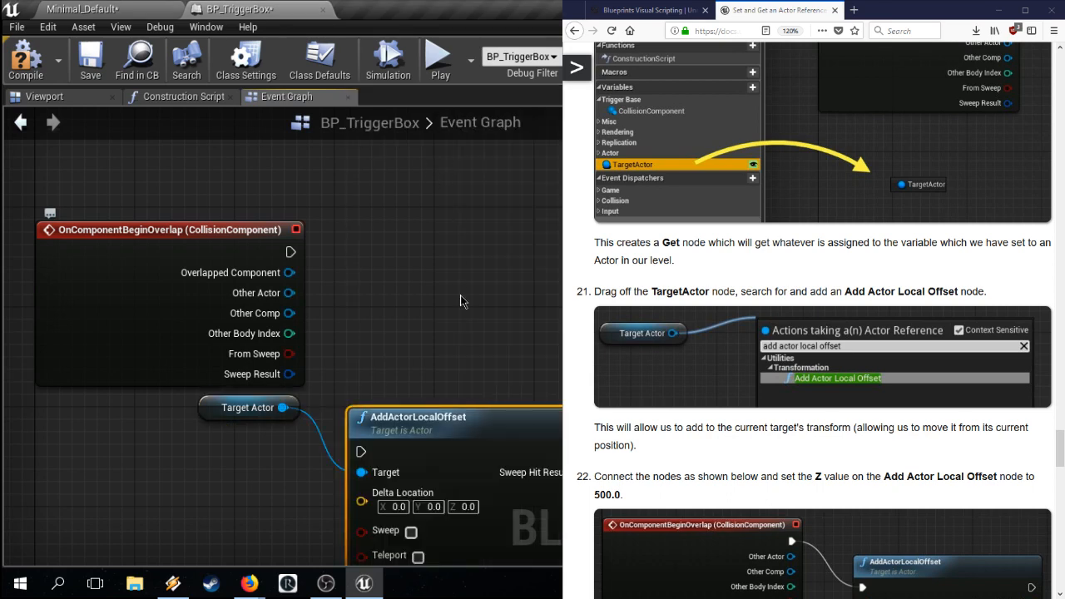
Step: Read tutorial step 22 and set the AddActorLocalOffset node's Delta Location Z to 500
right_drag(460, 295, 397, 191)
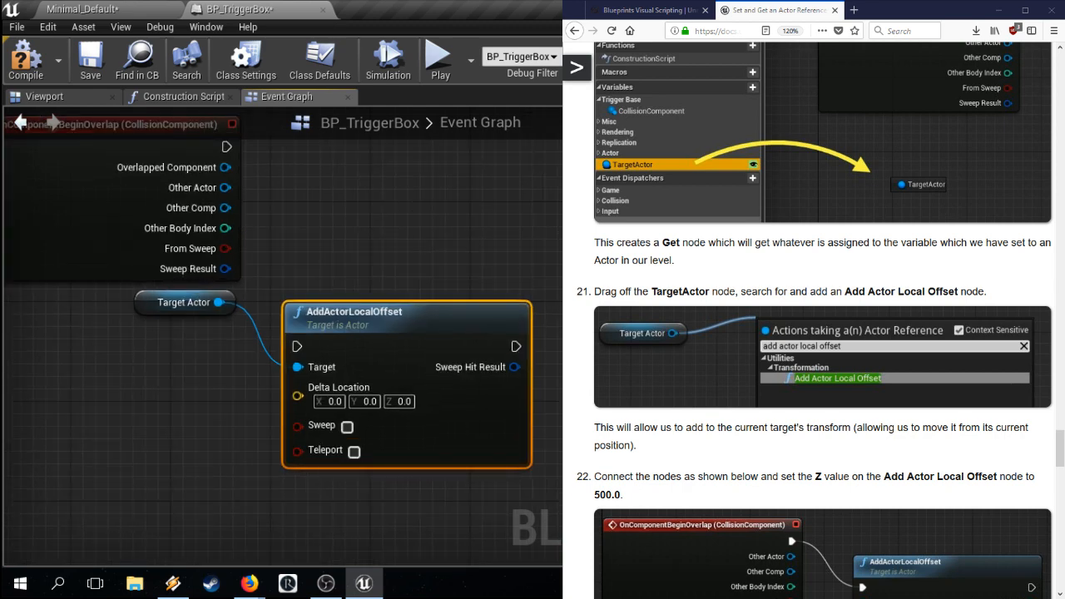
scroll(822, 316, down, 3)
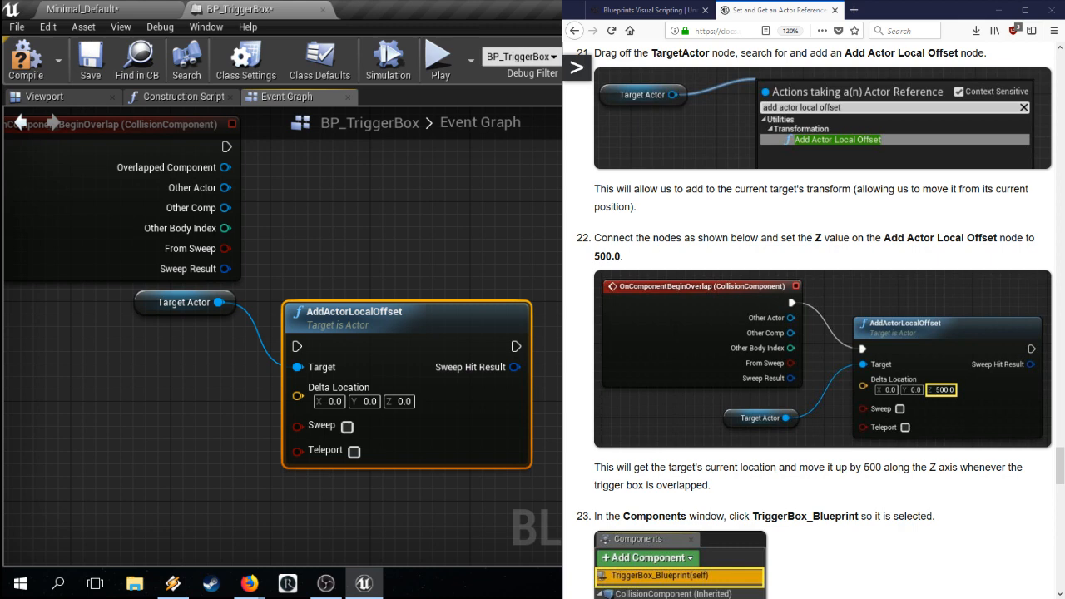
click(404, 402)
text(500)
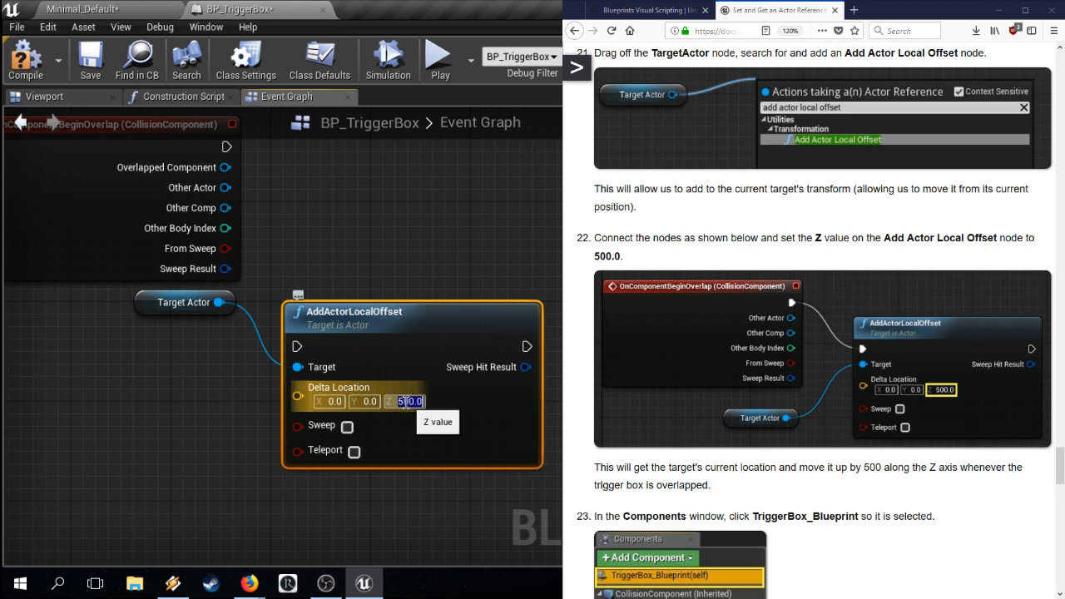
key(Return)
Step: Connect the overlap event's execution output to AddActorLocalOffset and move that node up and away from the Target Actor node
drag(226, 147, 298, 347)
drag(345, 320, 407, 258)
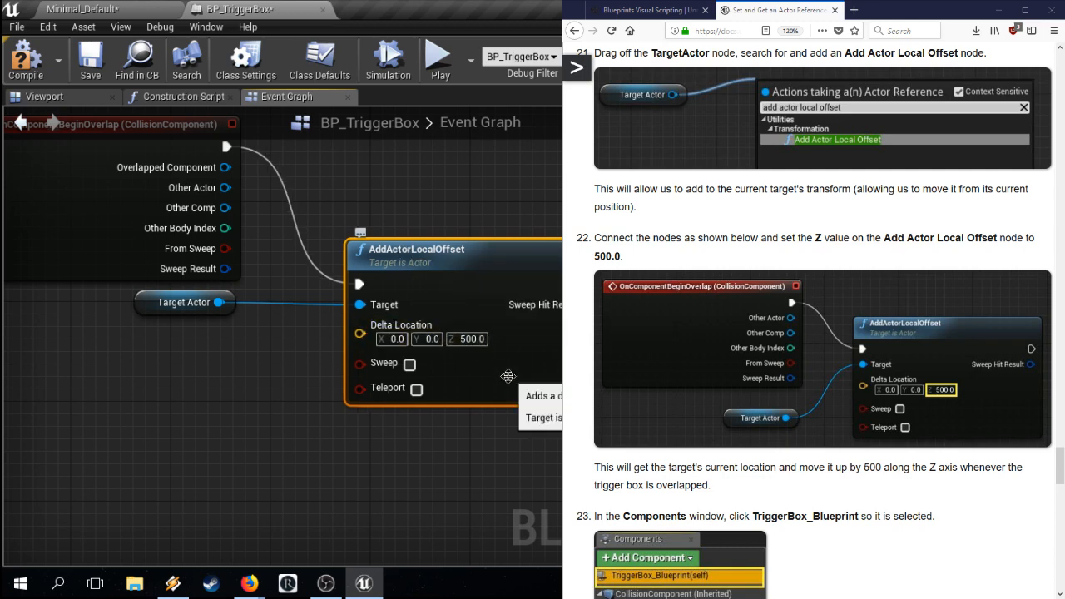
drag(479, 286, 479, 280)
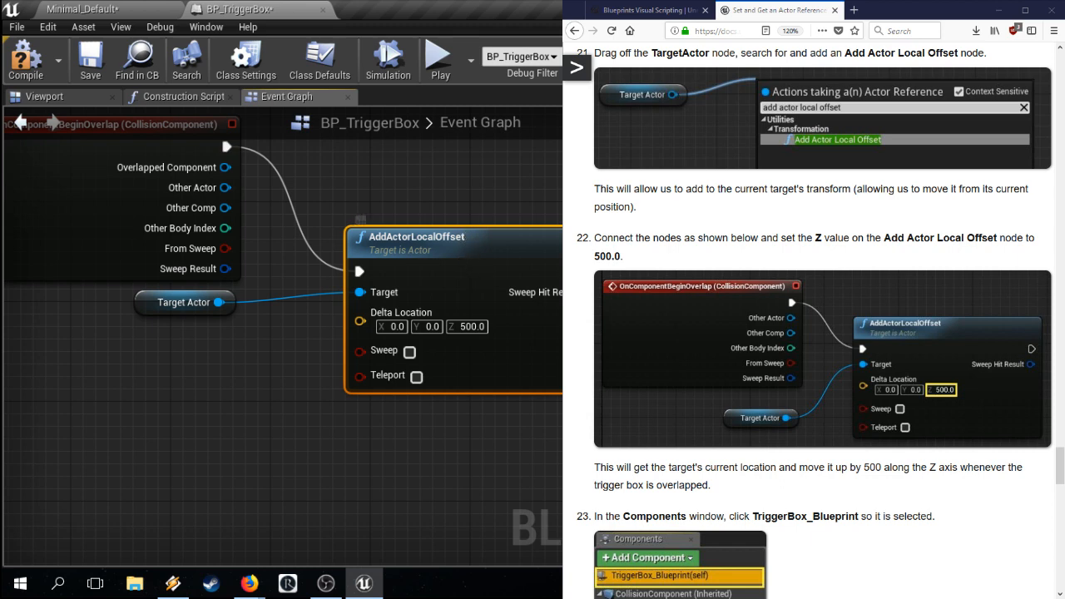
Step: Read tutorial step 23, move the browser to the other half of the screen and select BP_TriggerBox(self) among the Blueprint's components
scroll(822, 332, down, 3)
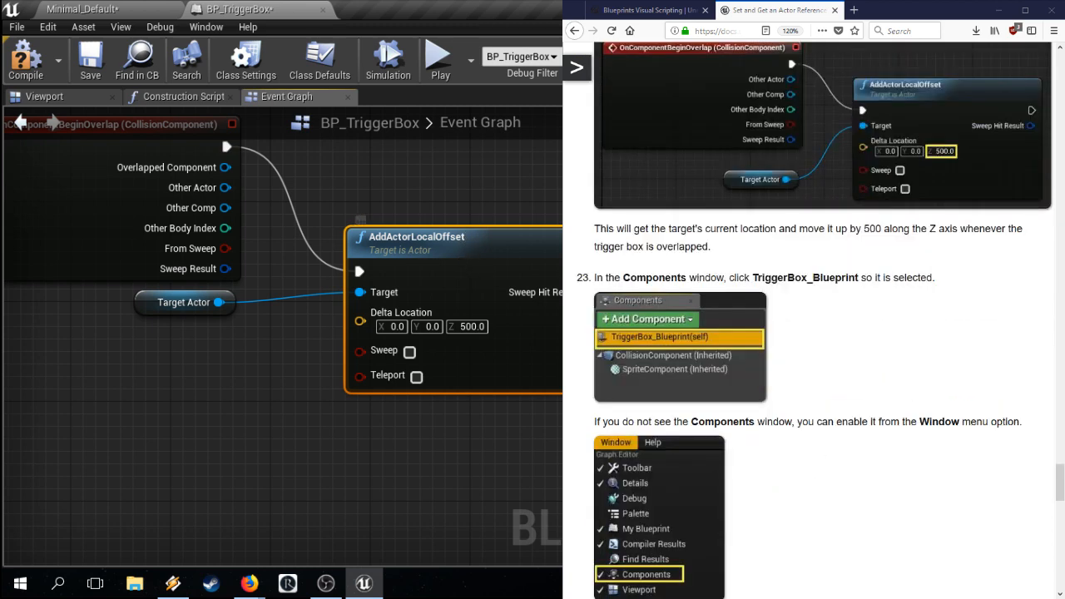
scroll(822, 333, up, 1)
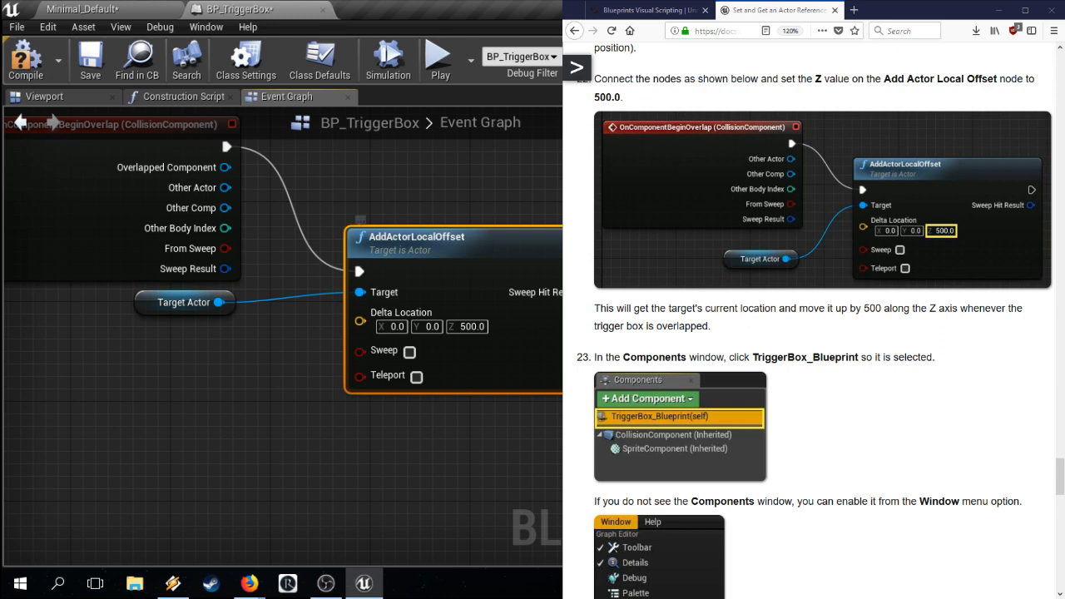
key(alt+Tab)
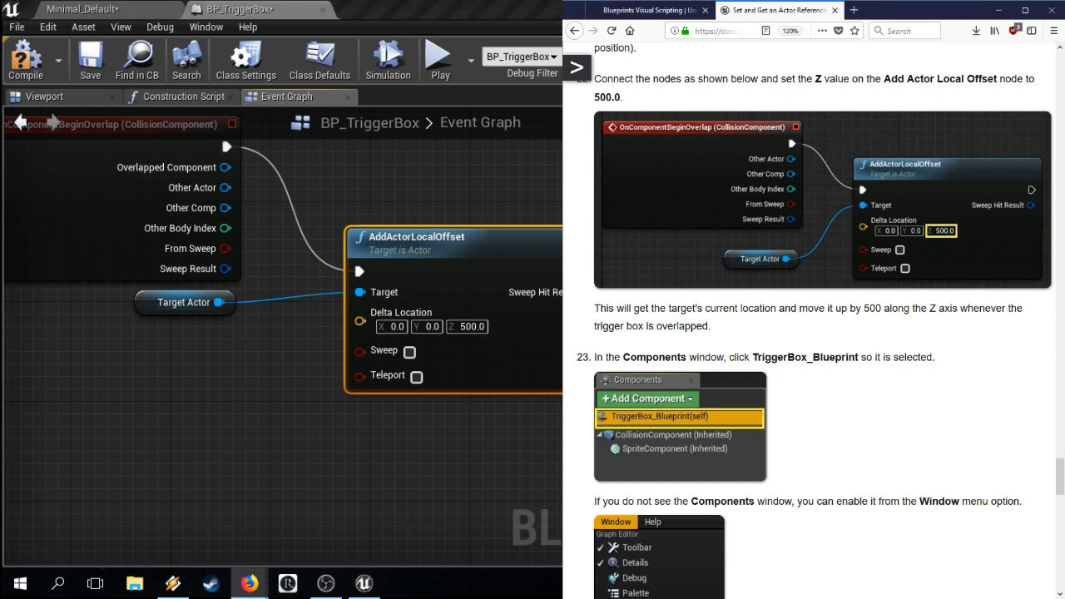
key(super+Left)
key(super+Left)
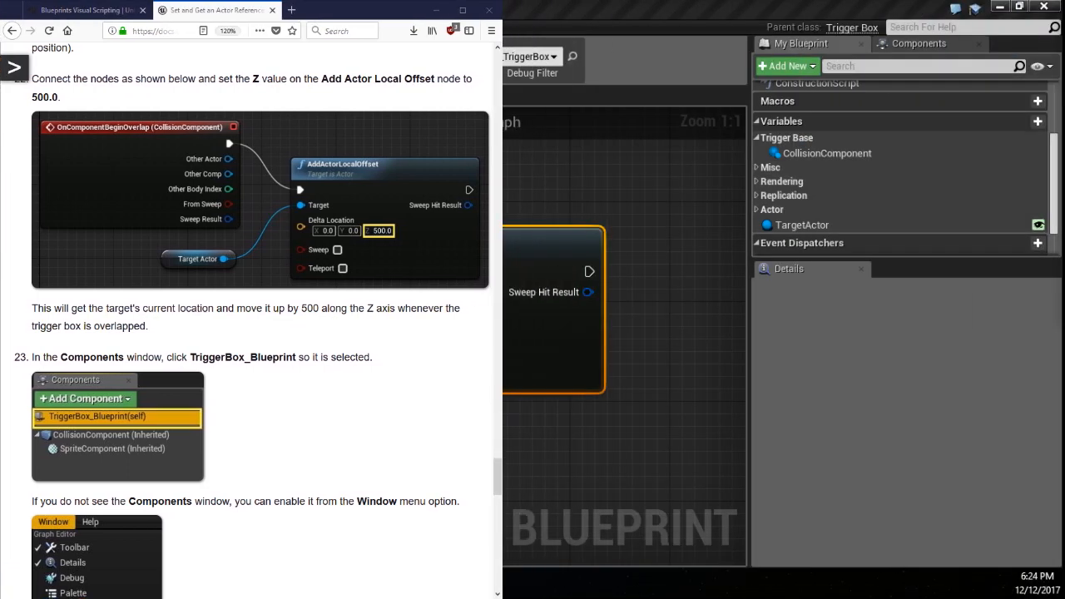
scroll(823, 216, up, 2)
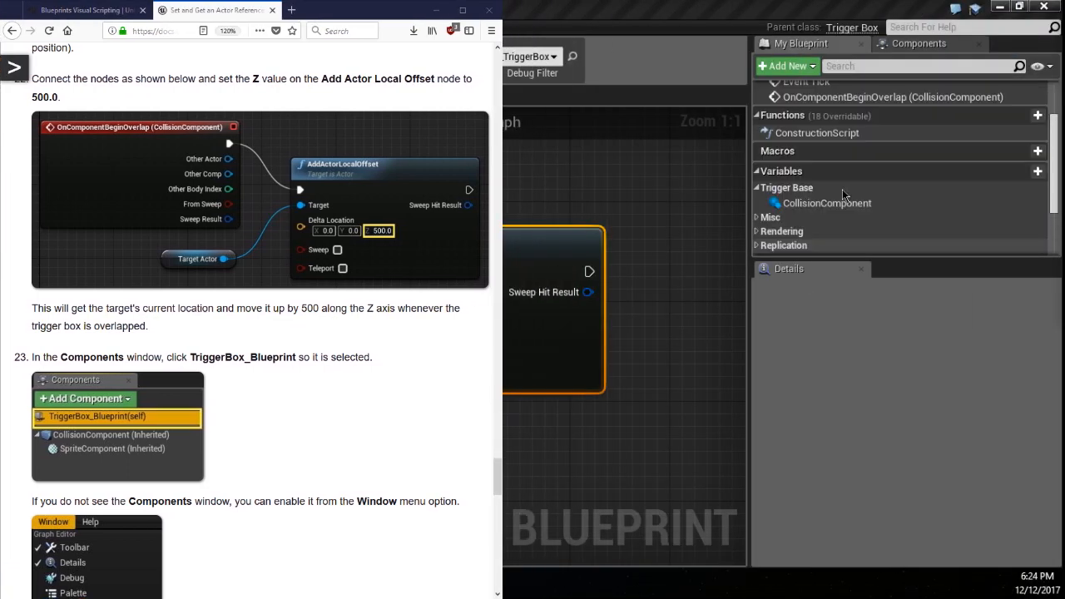
click(912, 45)
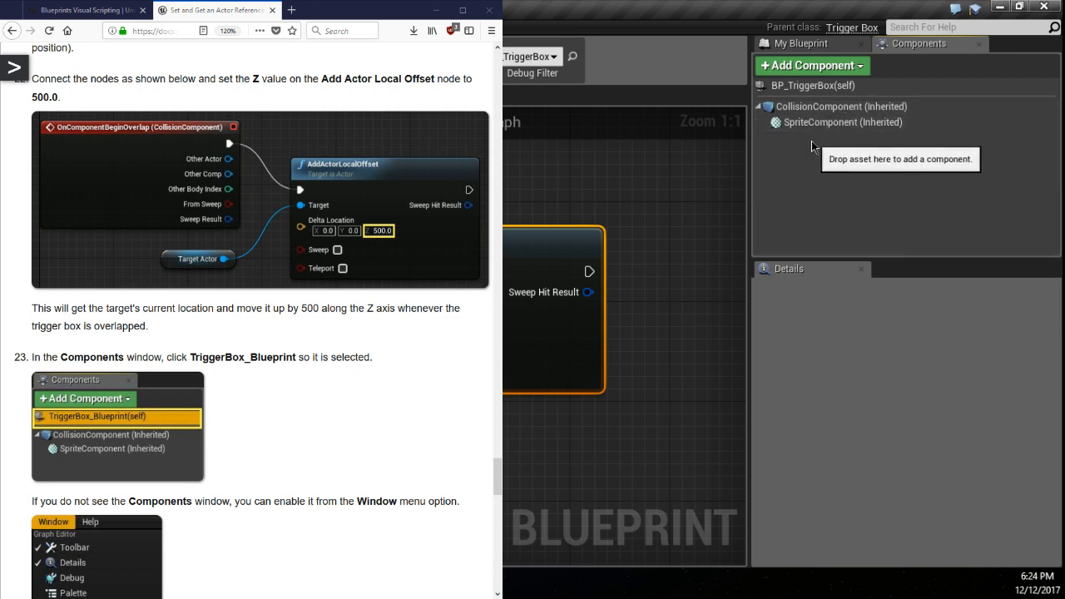
click(807, 88)
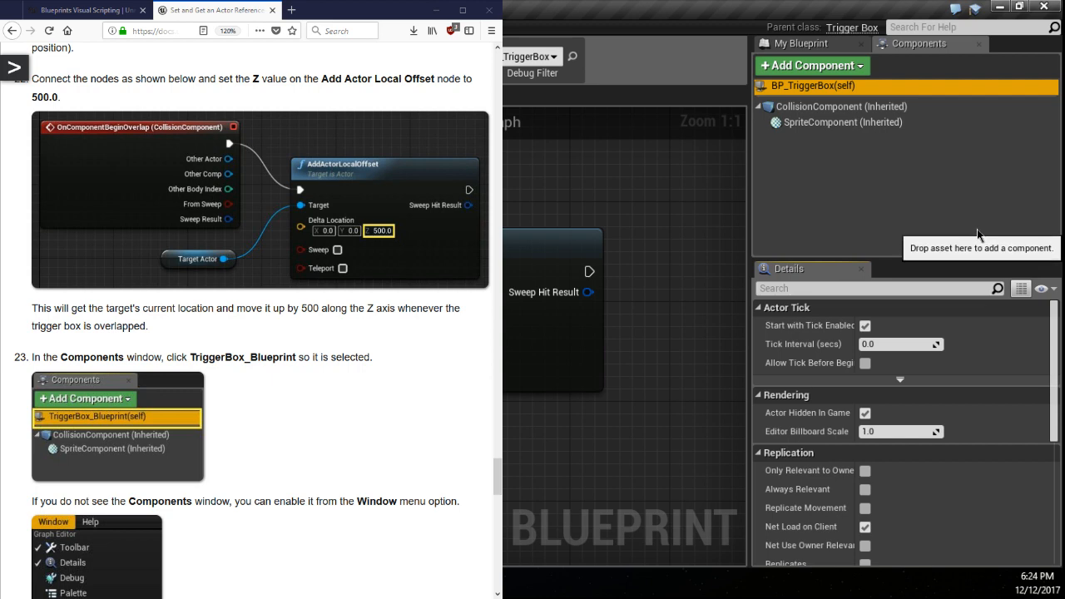
Step: Read tutorial steps 24 to 26 about the Actor Hidden In Game option, compiling, saving and playing
scroll(249, 332, down, 4)
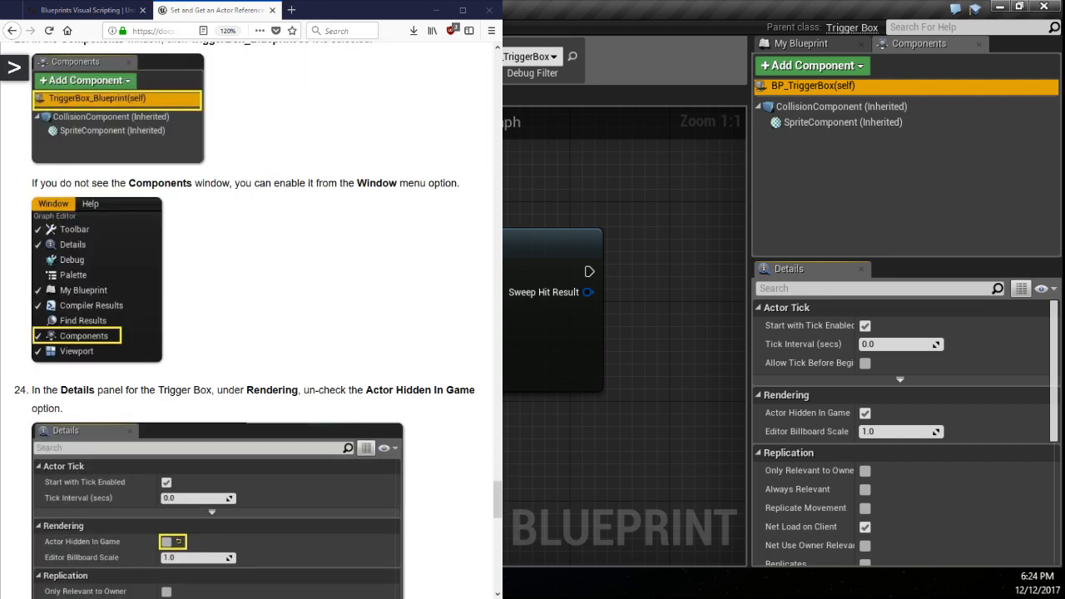
scroll(249, 332, down, 3)
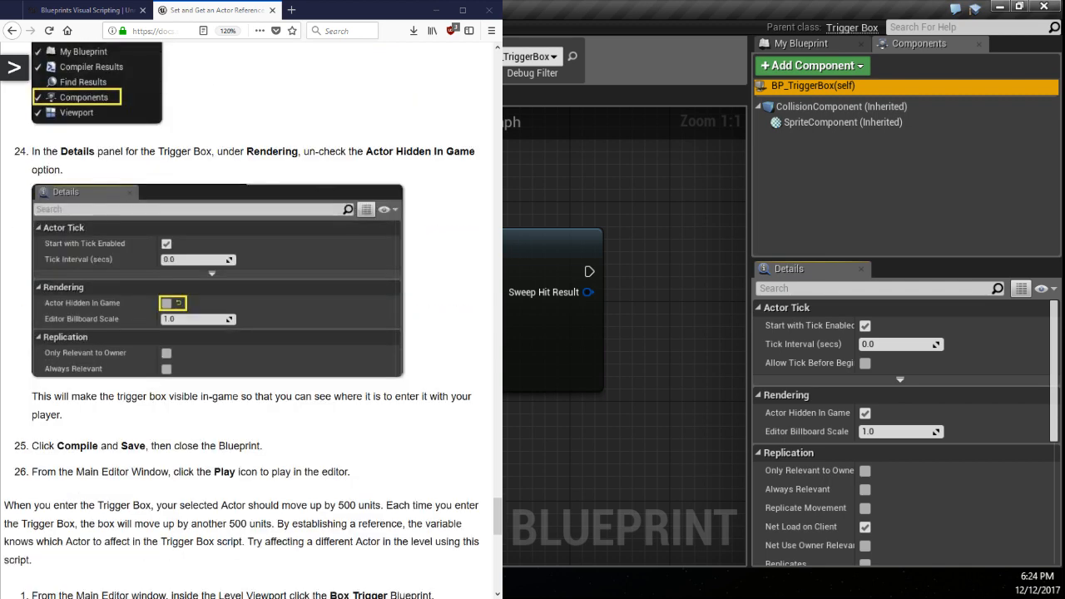